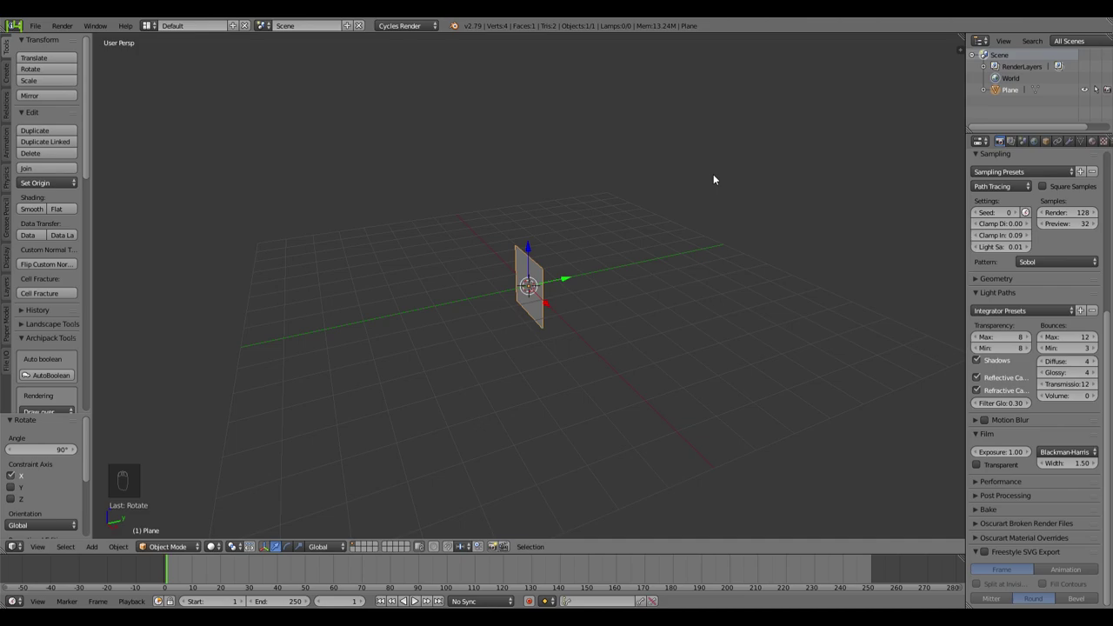
Step: Move the plane's geometry up 1 unit along Z in Edit Mode so its bottom edge sits on the object origin
{"action": "key", "text": "KP_5"}
{"action": "key", "text": "KP_1"}
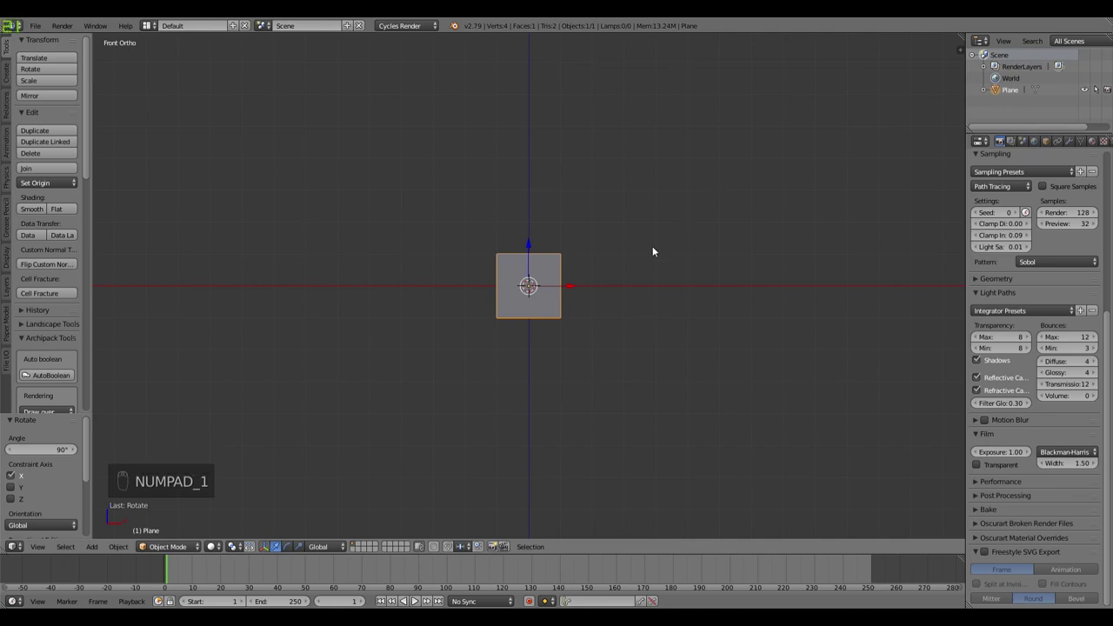
{"action": "key", "text": "Tab"}
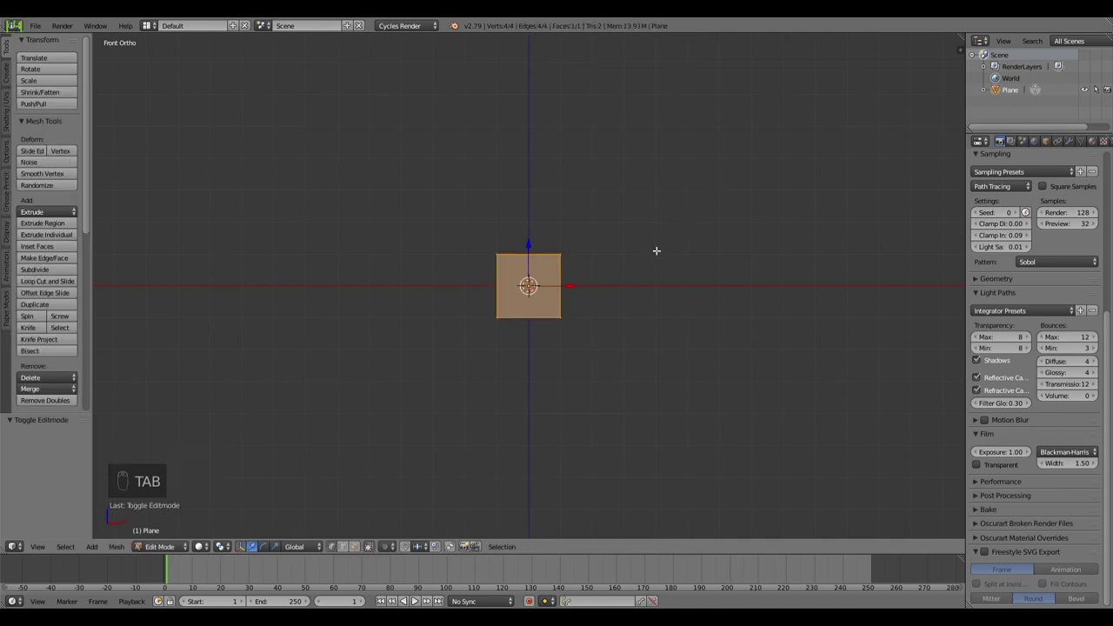
{"action": "key", "text": "g"}
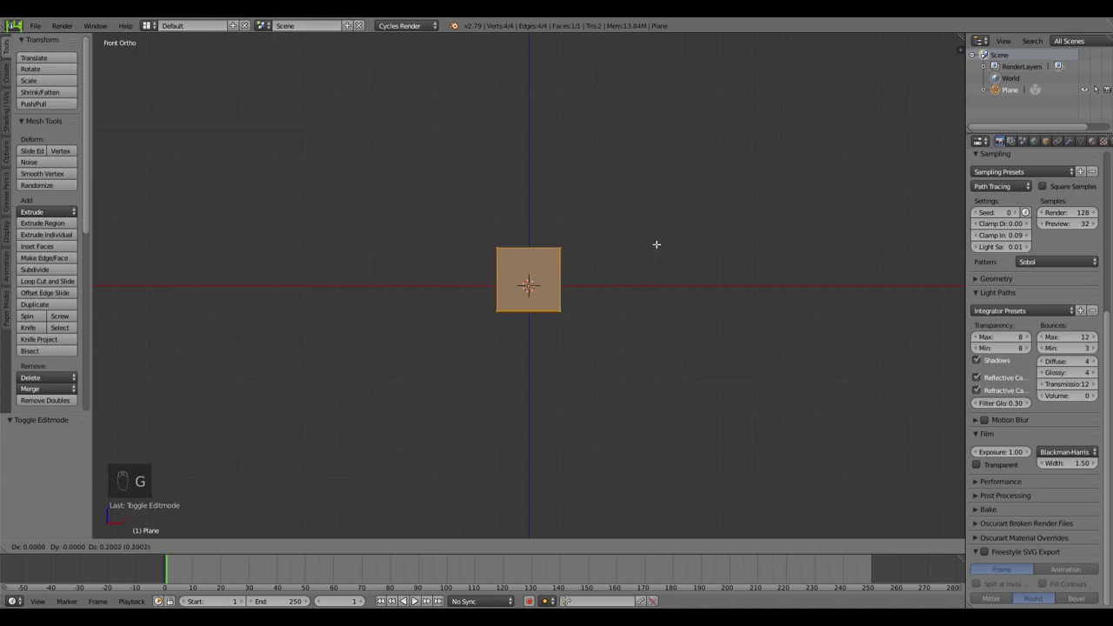
{"action": "right_click", "coordinate": [663, 253]}
{"action": "key", "text": "g"}
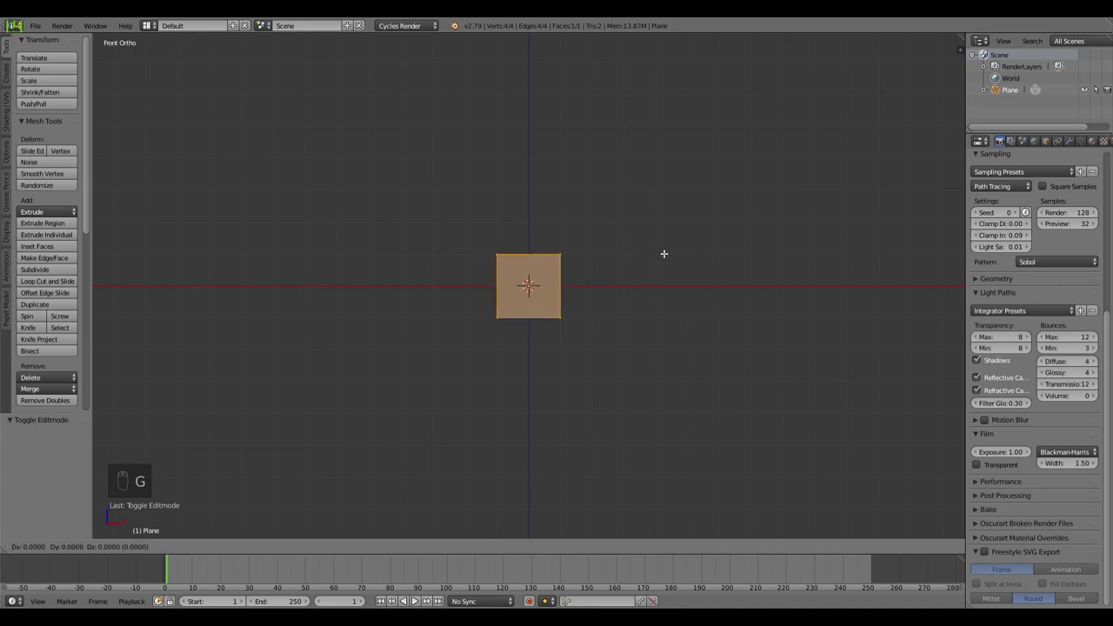
{"action": "key", "text": "z"}
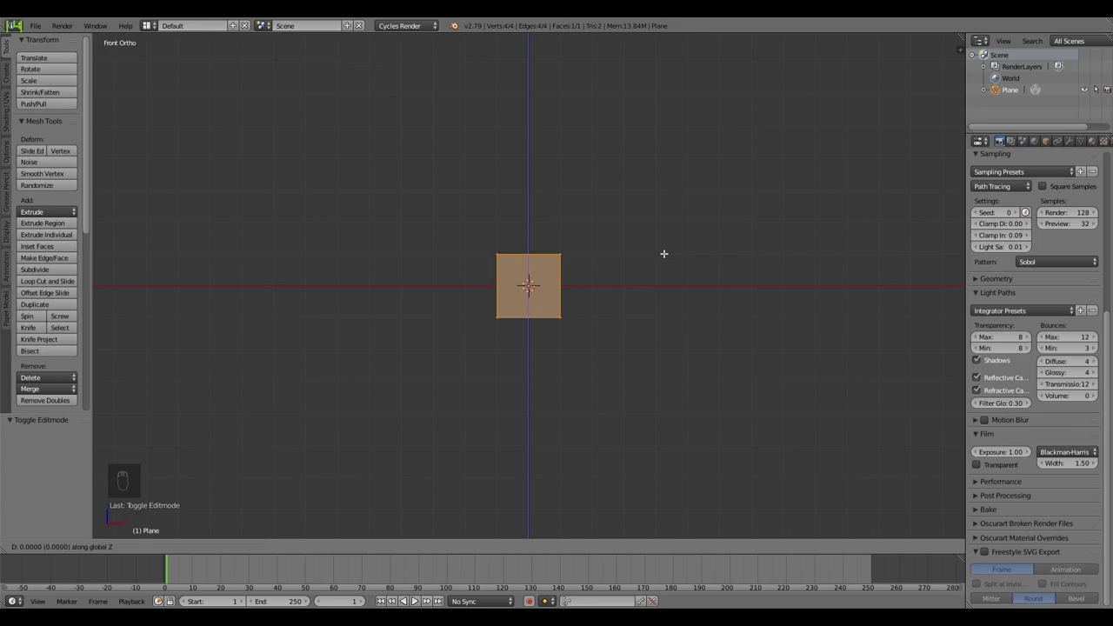
{"action": "type", "text": "1"}
{"action": "key", "text": "Return"}
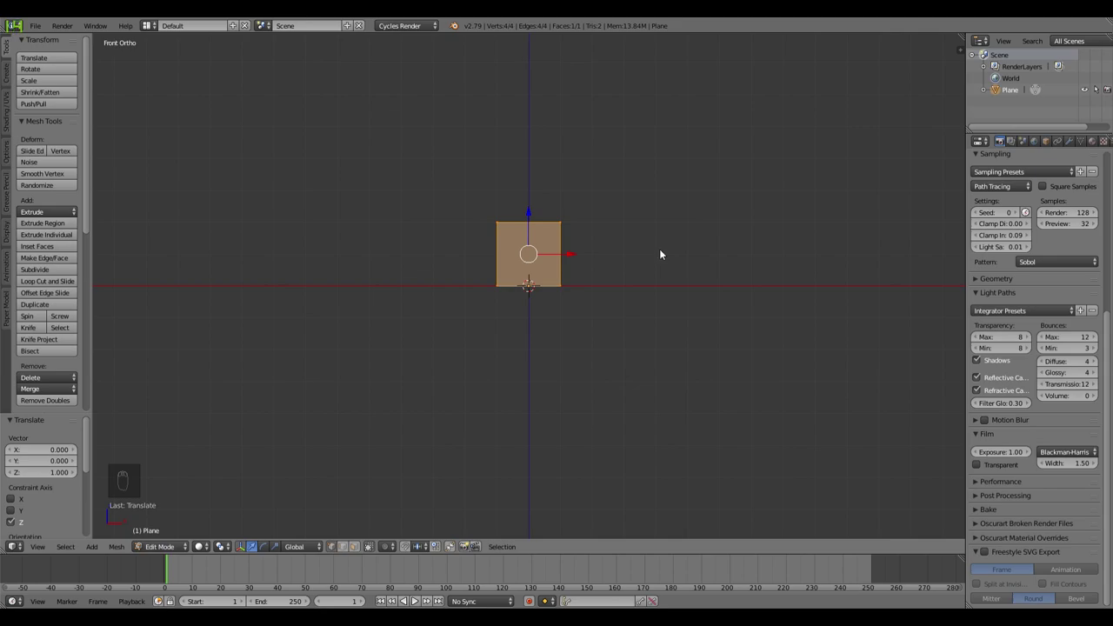
{"action": "key", "text": "Tab"}
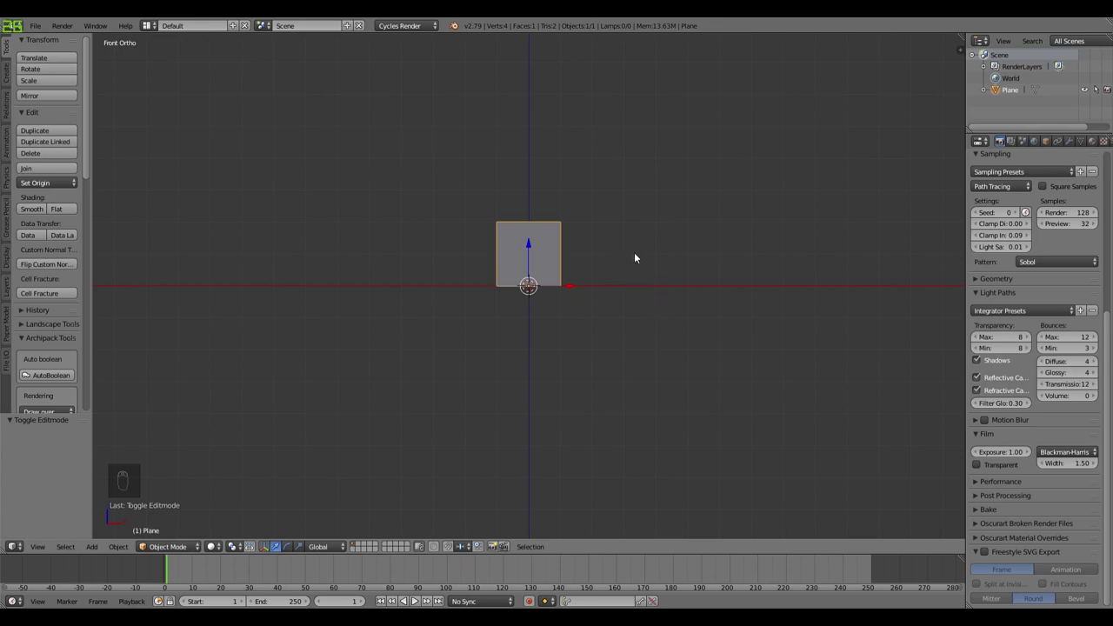
{"action": "key", "text": "s"}
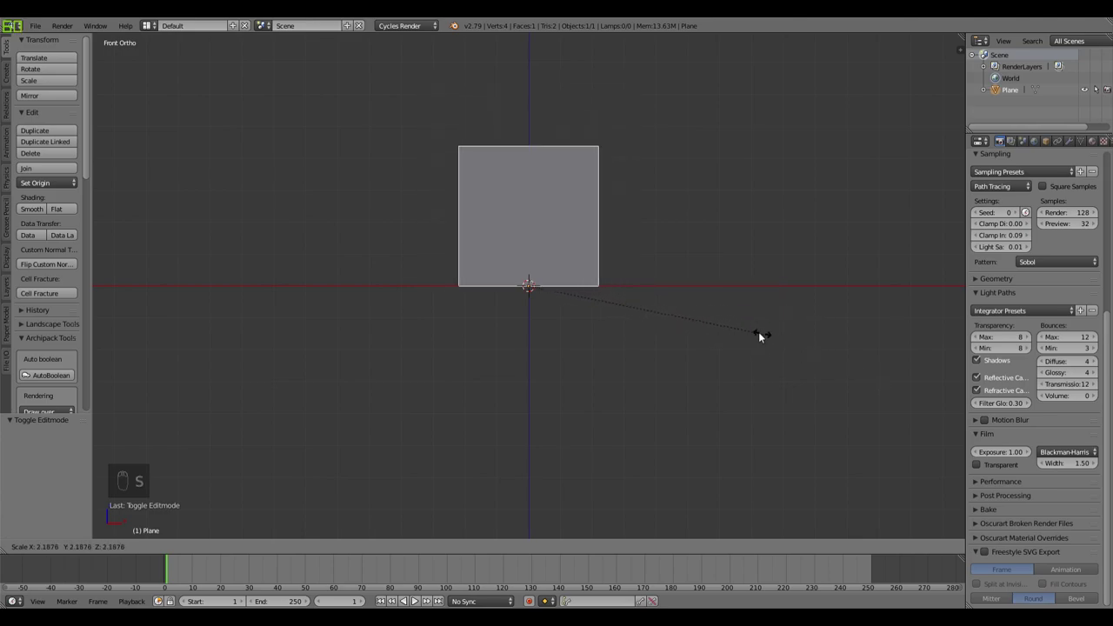
{"action": "left_click", "coordinate": [709, 322]}
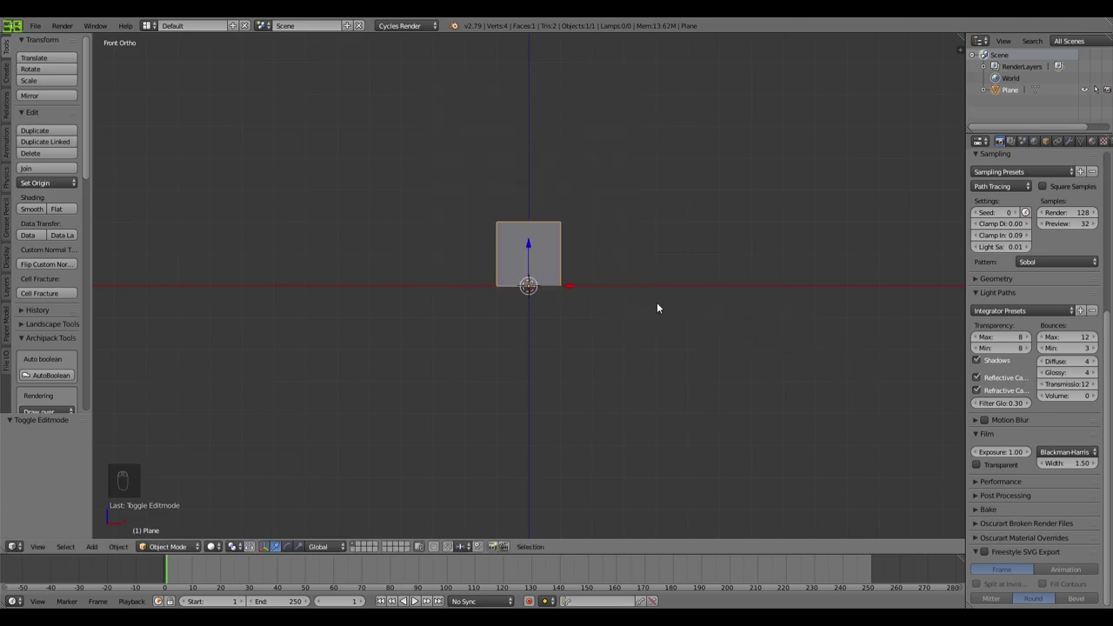
{"action": "key", "text": "ctrl+z"}
{"action": "key", "text": "s"}
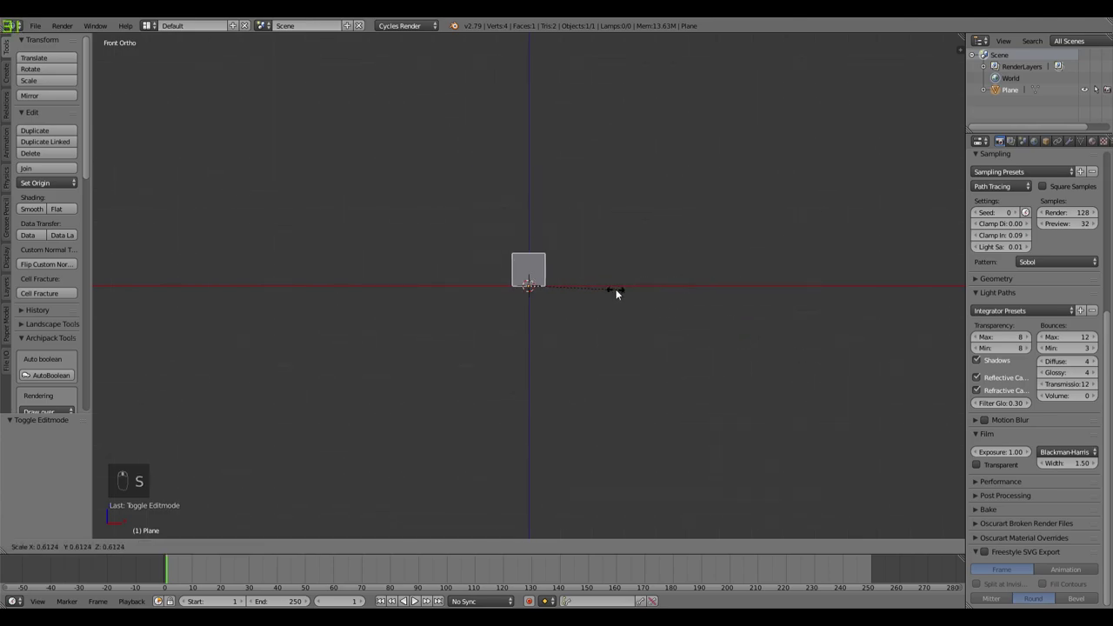
{"action": "right_click", "coordinate": [710, 312]}
Step: Scale the upright plane by about 1.93 along X and about 2.8 along Z to form a tall rectangle
{"action": "middle_click_drag", "start_coordinate": [709, 312], "coordinate": [577, 277]}
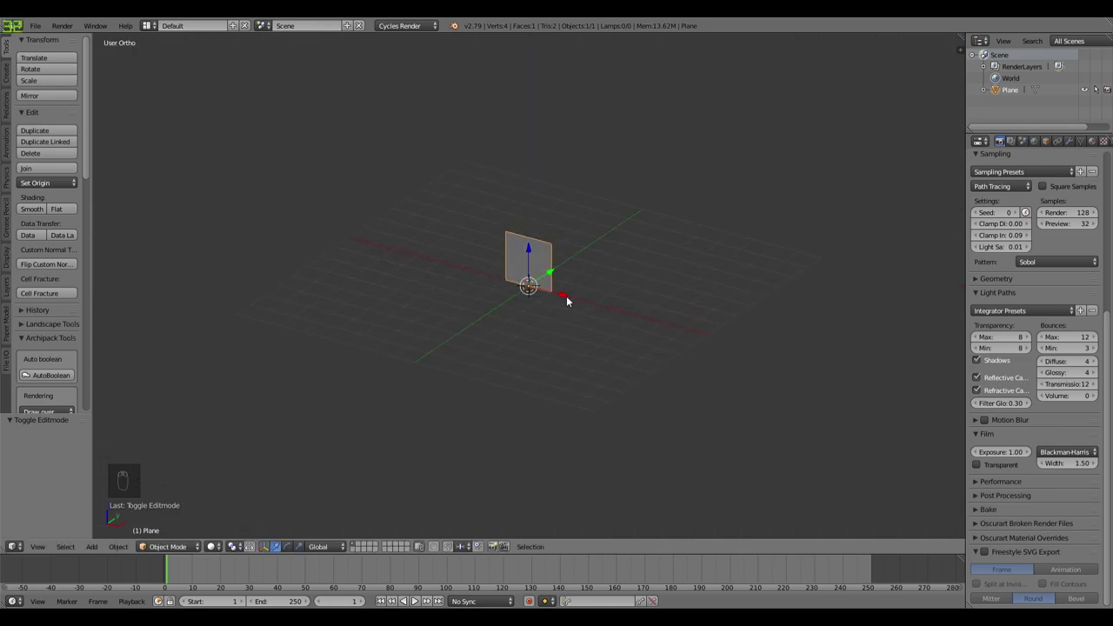
{"action": "key", "text": "KP_1"}
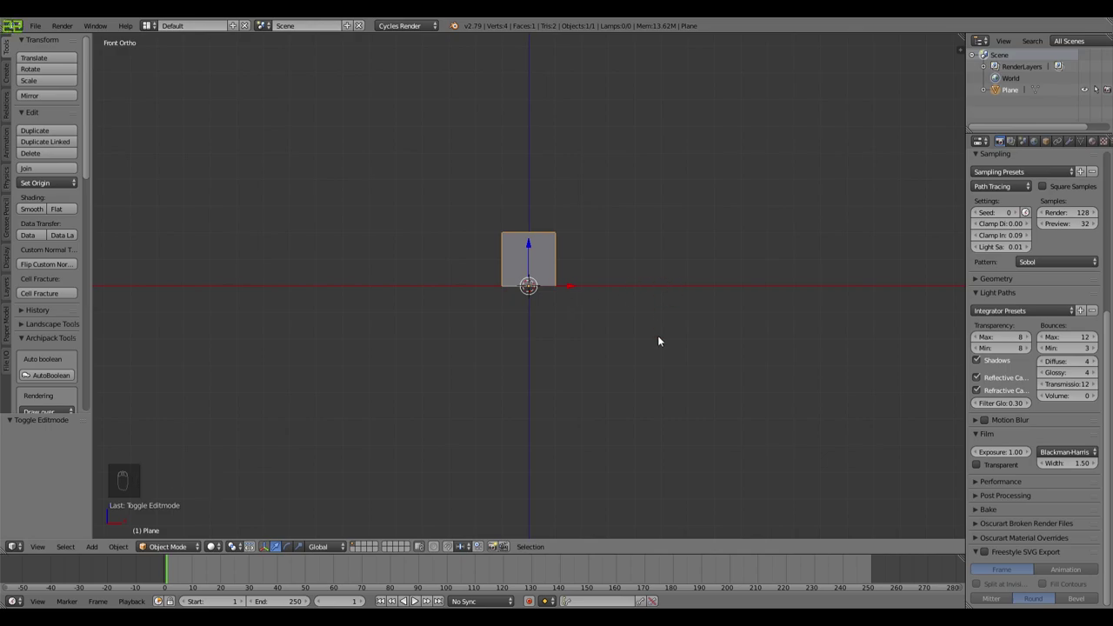
{"action": "scroll", "coordinate": [658, 335], "scroll_direction": "up", "scroll_amount": 5}
{"action": "middle_click_drag", "start_coordinate": [658, 336], "coordinate": [641, 423], "text": "shift"}
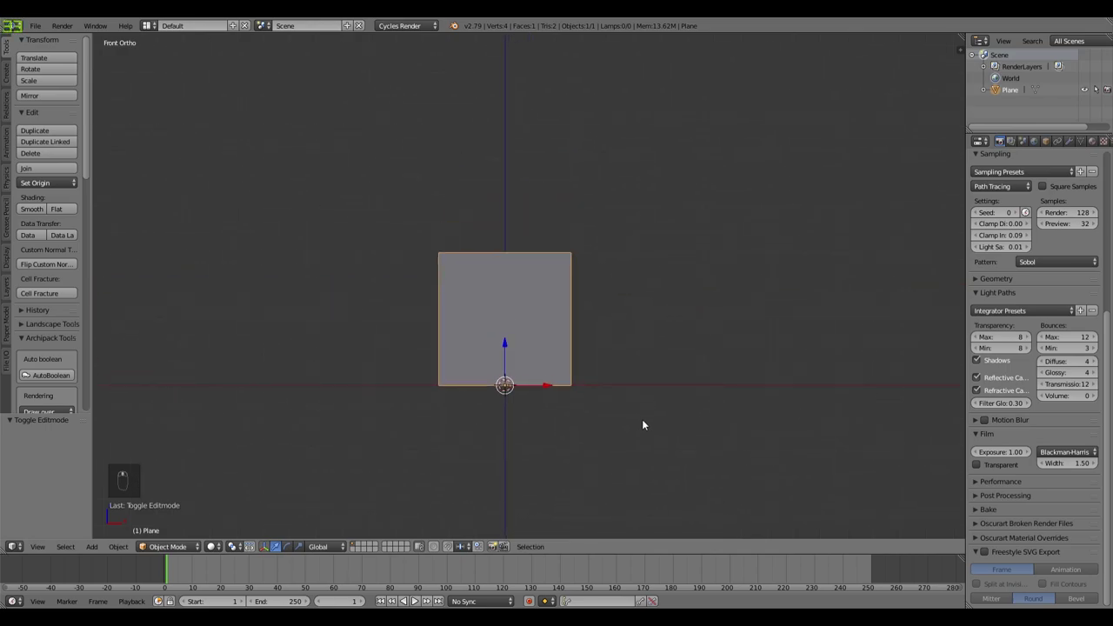
{"action": "scroll", "coordinate": [641, 423], "scroll_direction": "down", "scroll_amount": 2}
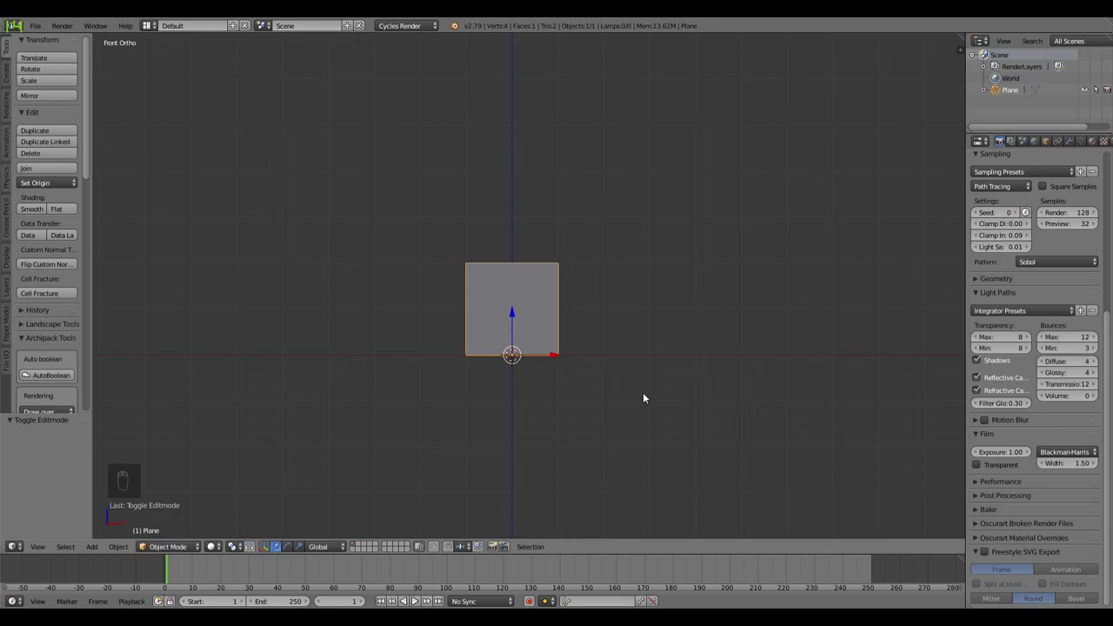
{"action": "scroll", "coordinate": [643, 397], "scroll_direction": "down", "scroll_amount": 1}
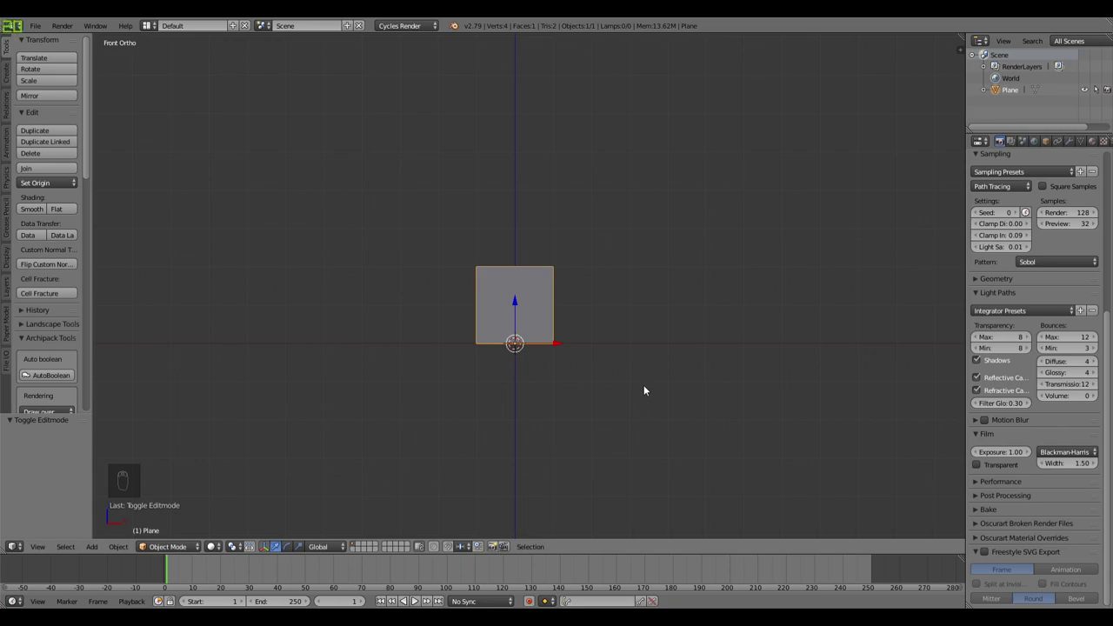
{"action": "key", "text": "s"}
{"action": "key", "text": "x"}
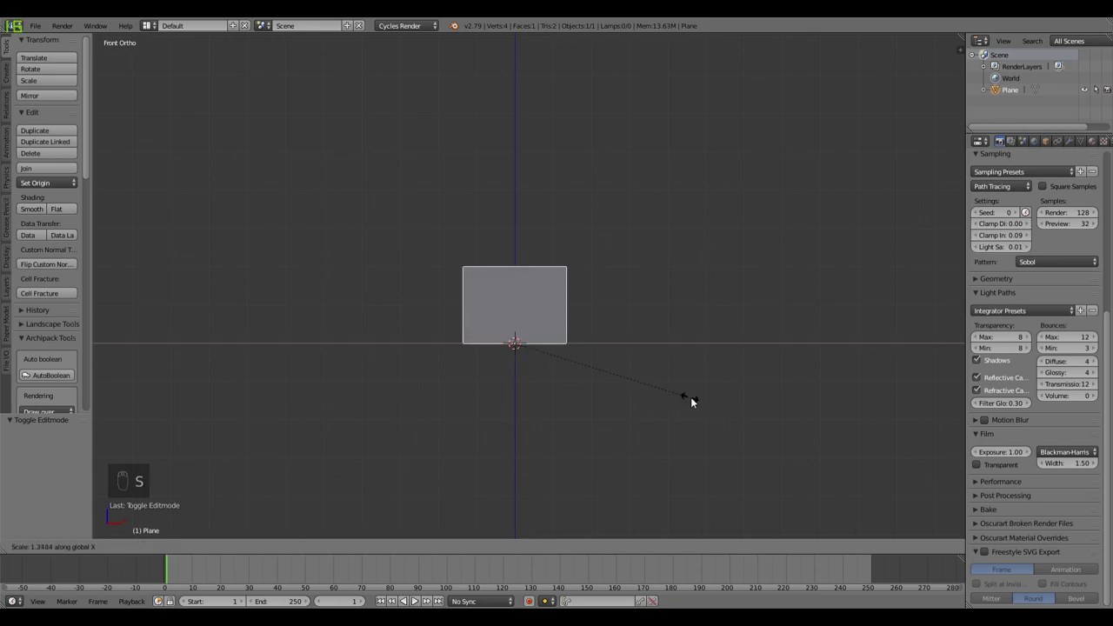
{"action": "left_click", "coordinate": [762, 424]}
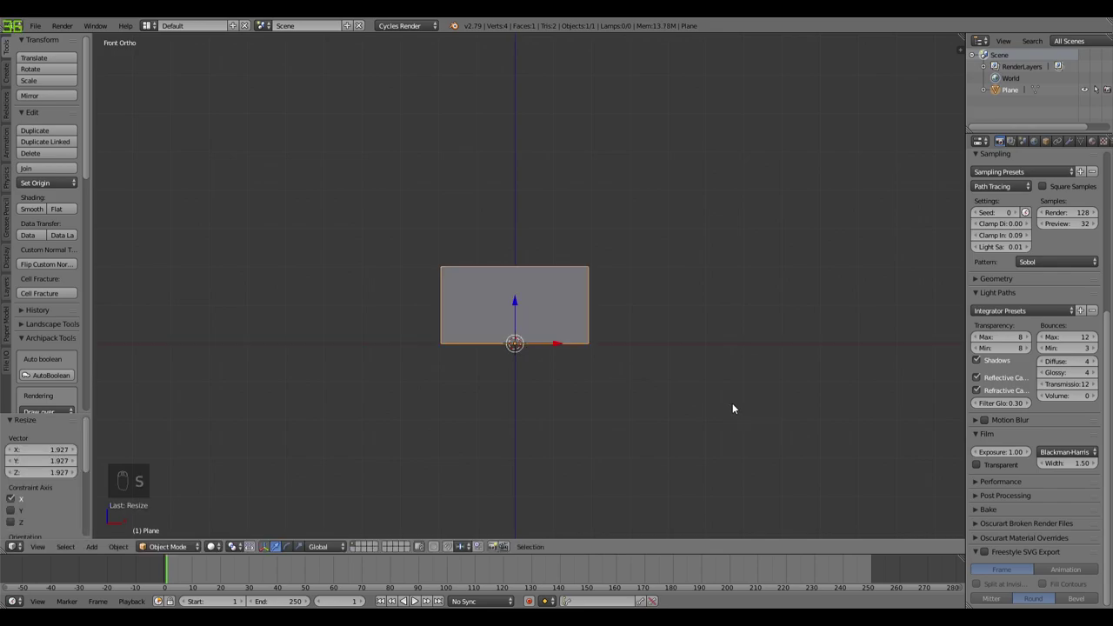
{"action": "key", "text": "s"}
{"action": "key", "text": "z"}
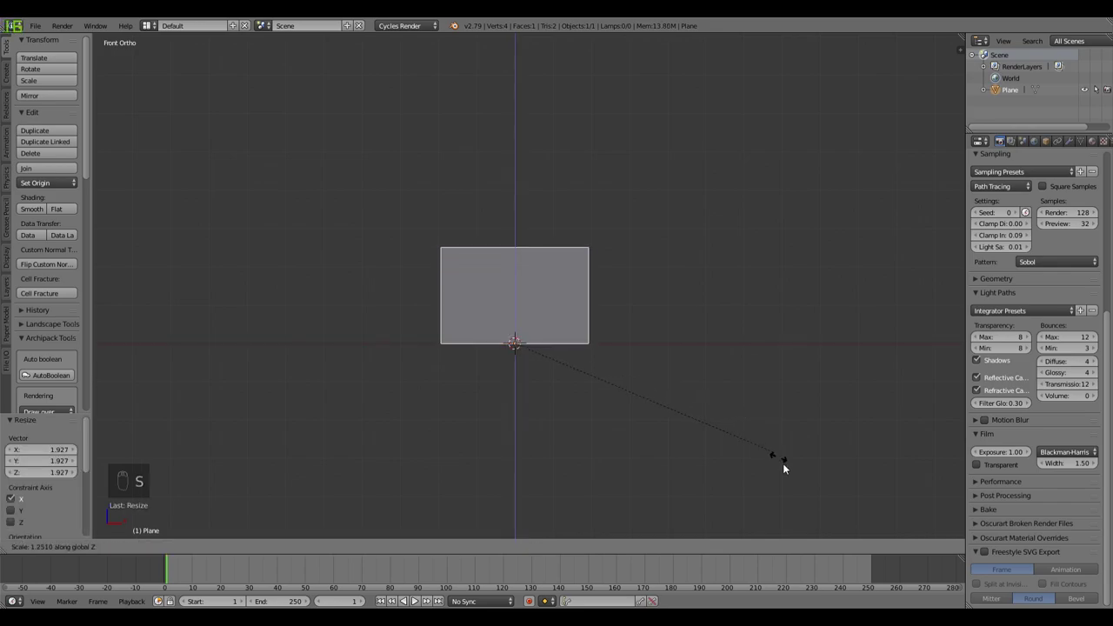
{"action": "left_click", "coordinate": [960, 287]}
{"action": "scroll", "coordinate": [785, 222], "scroll_direction": "up", "scroll_amount": 4}
{"action": "scroll", "coordinate": [808, 200], "scroll_direction": "down", "scroll_amount": 4}
{"action": "middle_click_drag", "start_coordinate": [805, 206], "coordinate": [735, 250]}
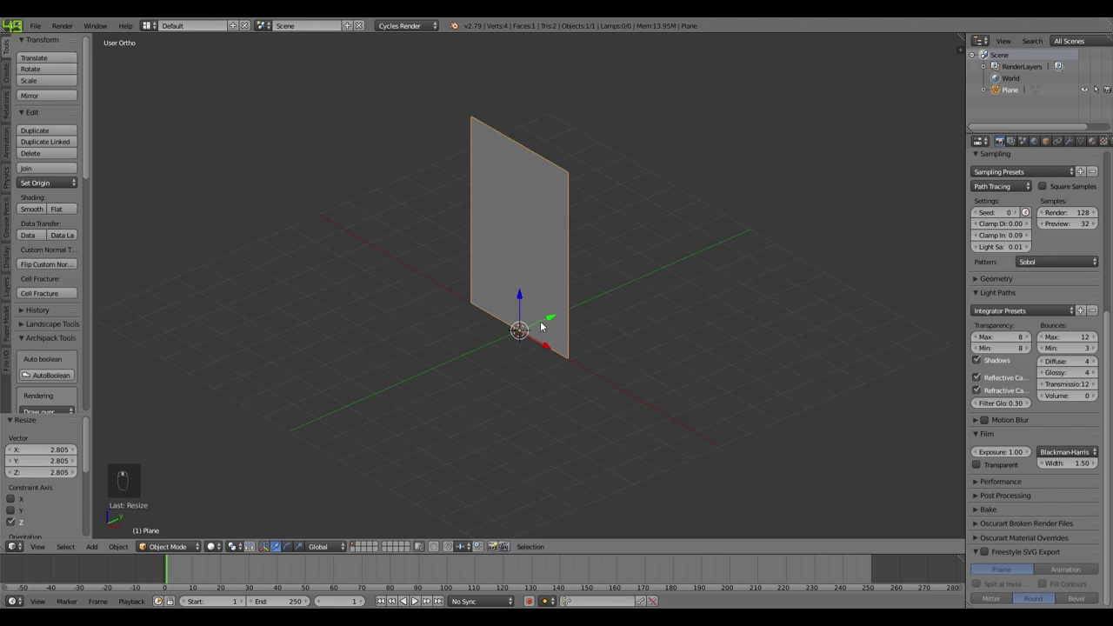
{"action": "key", "text": "g"}
{"action": "key", "text": "y"}
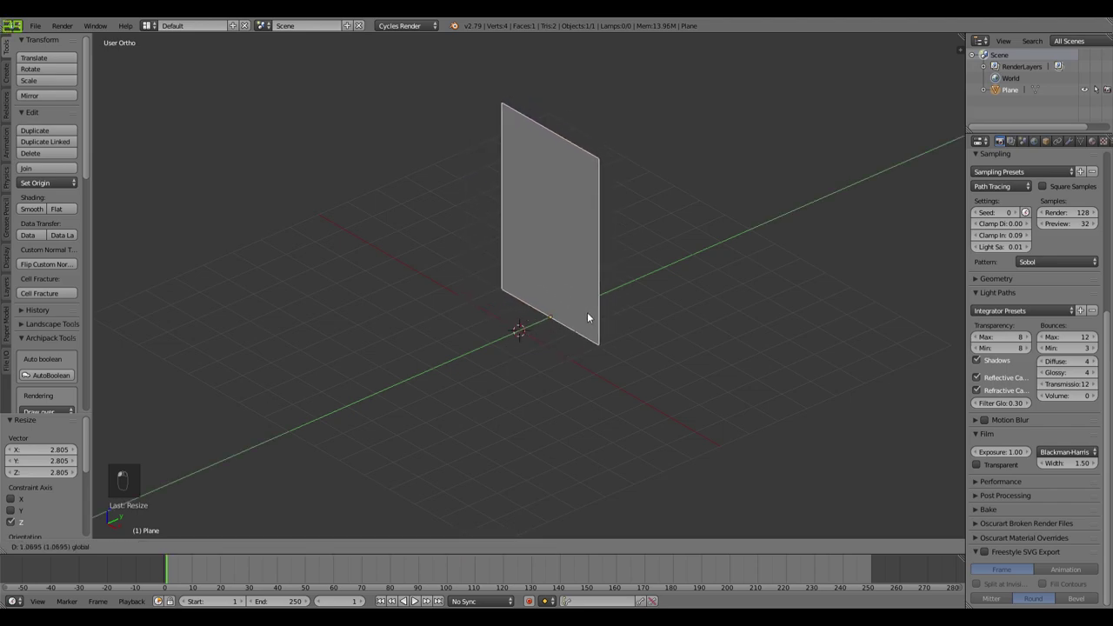
{"action": "right_click", "coordinate": [525, 352]}
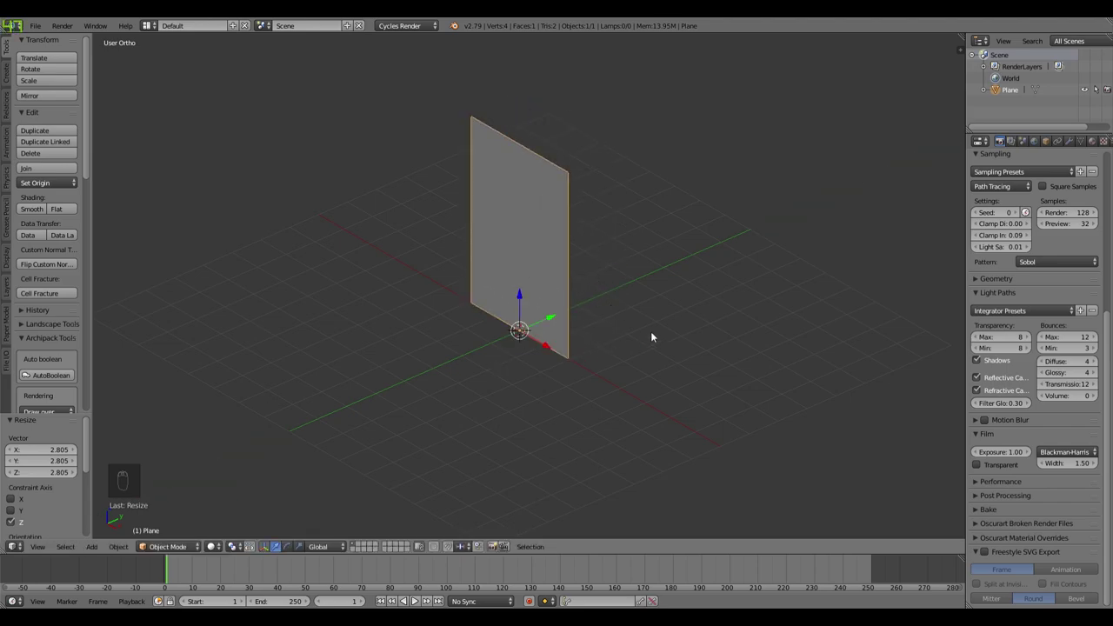
Step: Add a cube mesh at the base of the tall plane
{"action": "key", "text": "KP_1"}
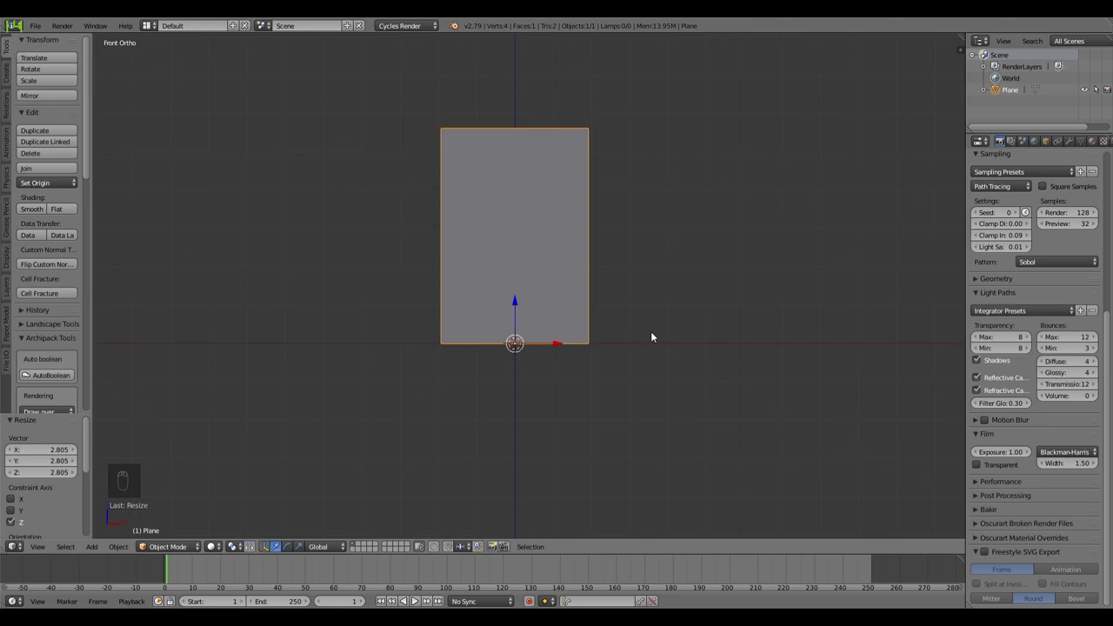
{"action": "key", "text": "shift+a"}
{"action": "mouse_move", "coordinate": [650, 333]}
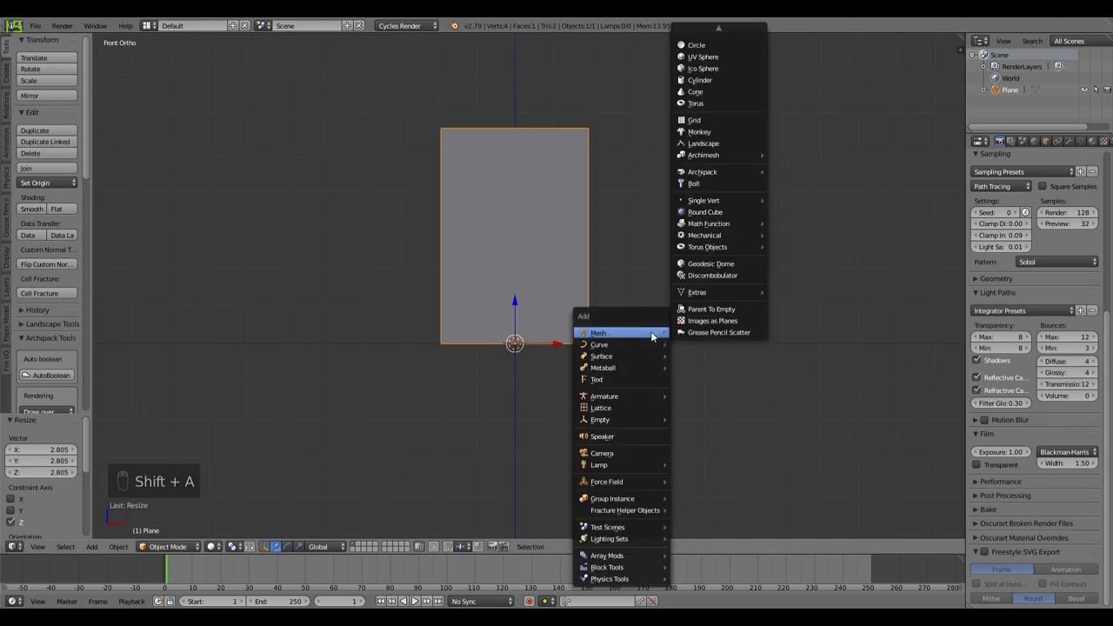
{"action": "left_click", "coordinate": [696, 44]}
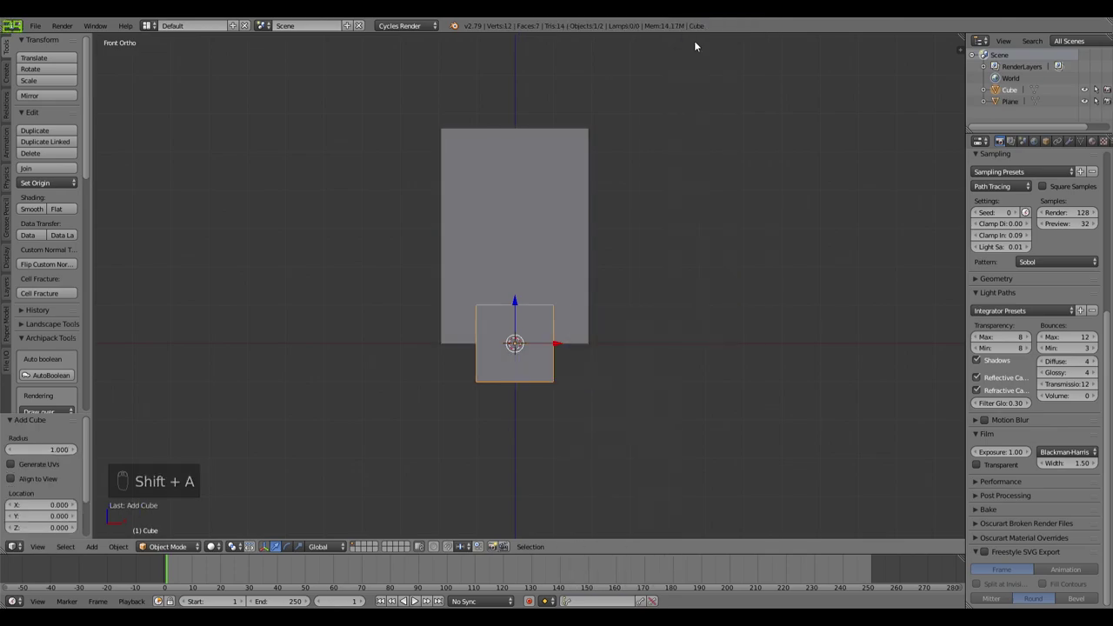
Step: Scale the cube to about 0.16 along Z and about 1.78 along X, making a flat slab slightly narrower than the plane
{"action": "key", "text": "s"}
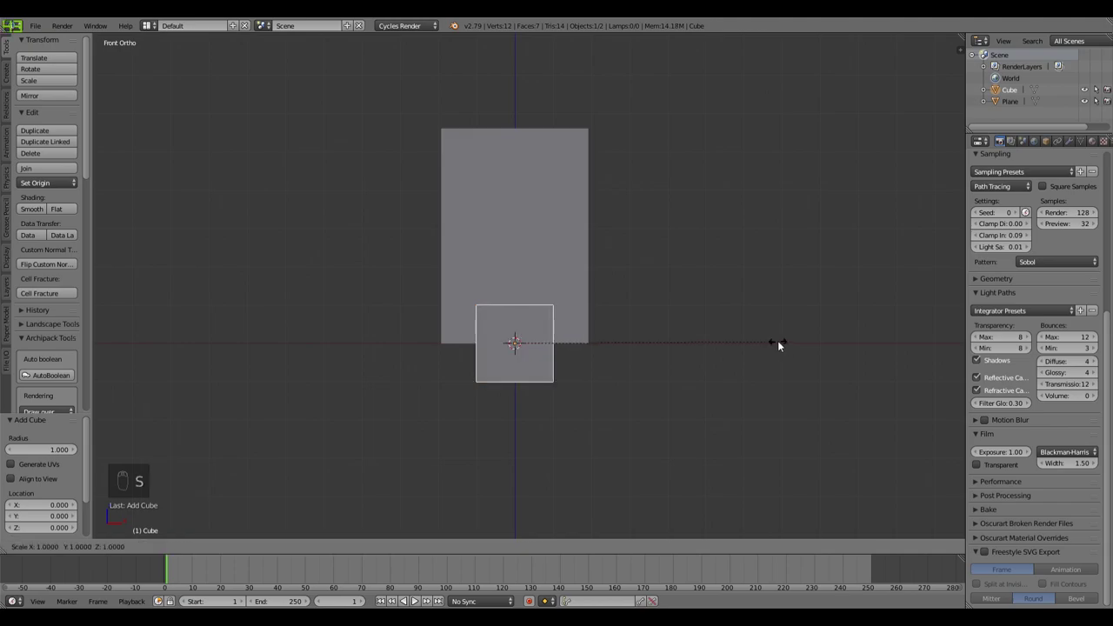
{"action": "key", "text": "z"}
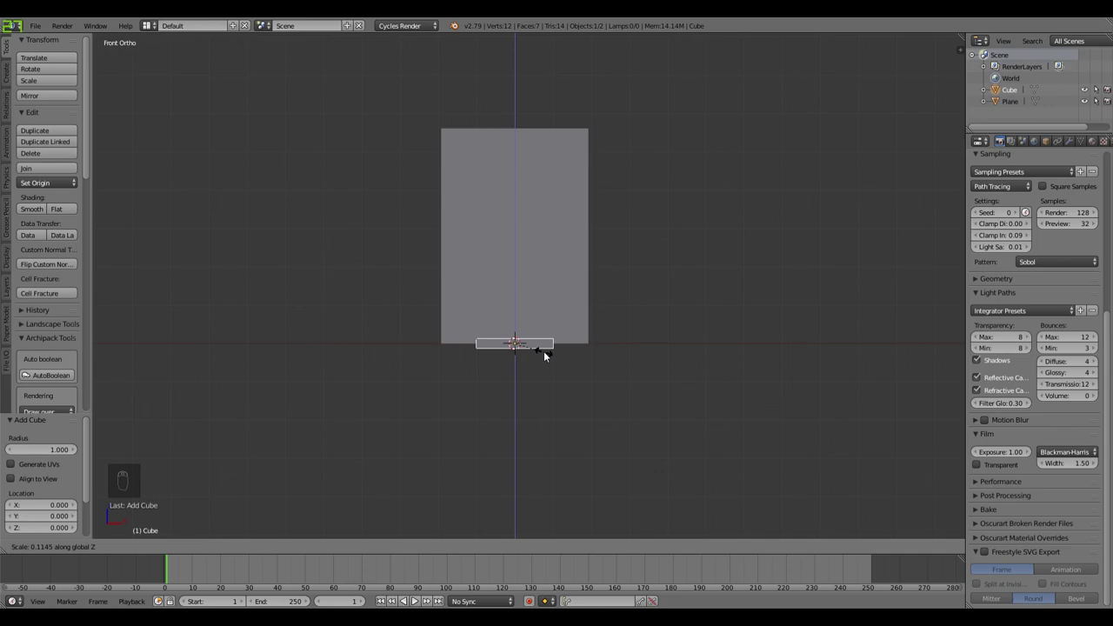
{"action": "left_click", "coordinate": [555, 356]}
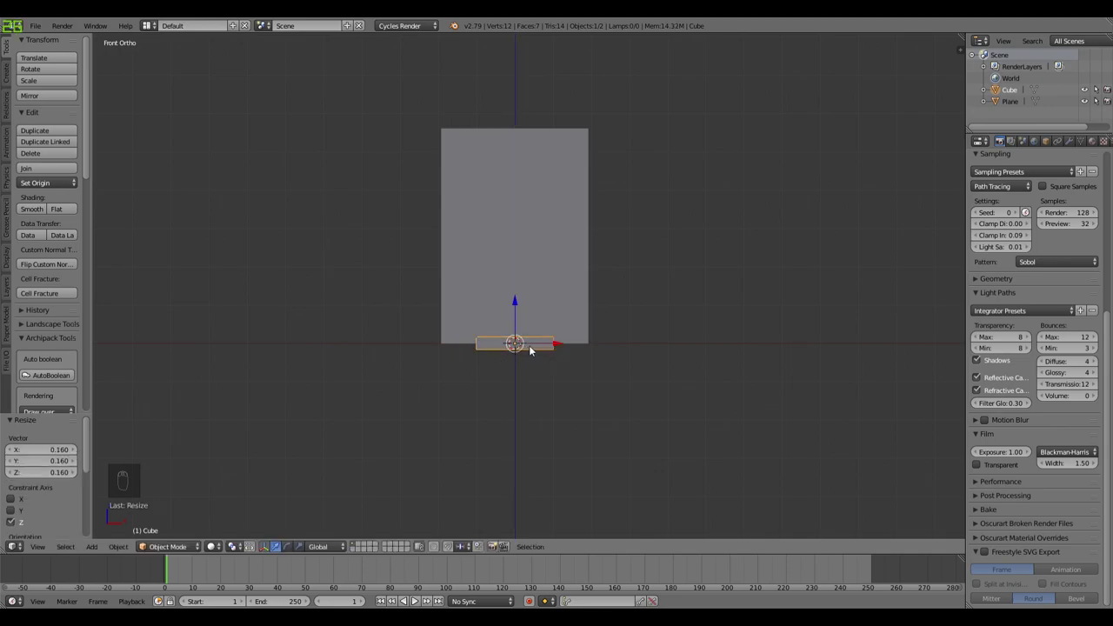
{"action": "key", "text": "s"}
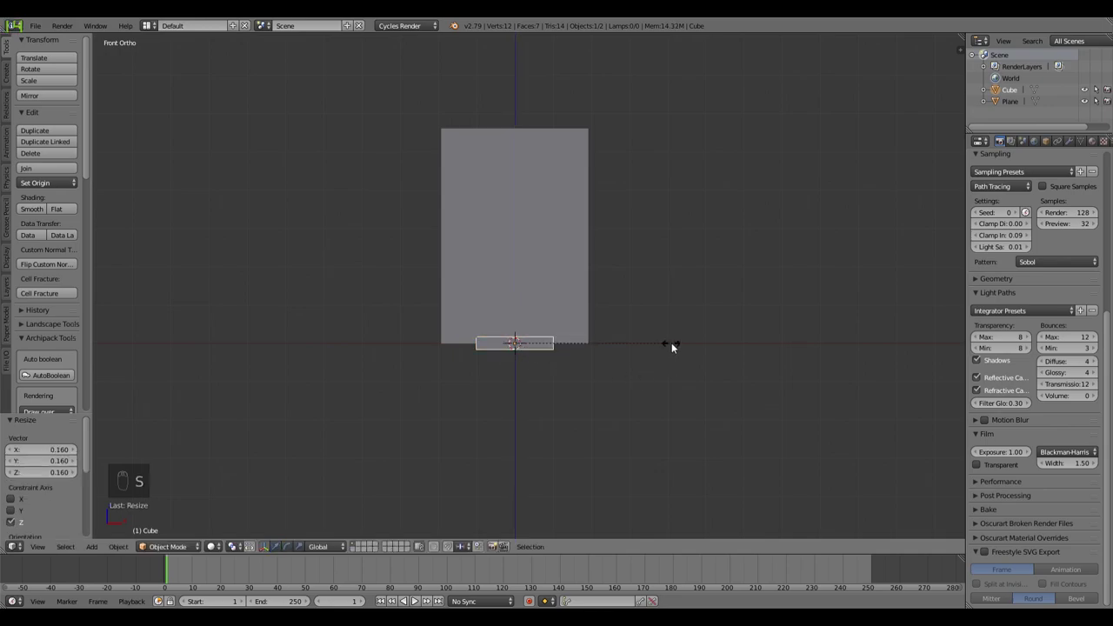
{"action": "key", "text": "x"}
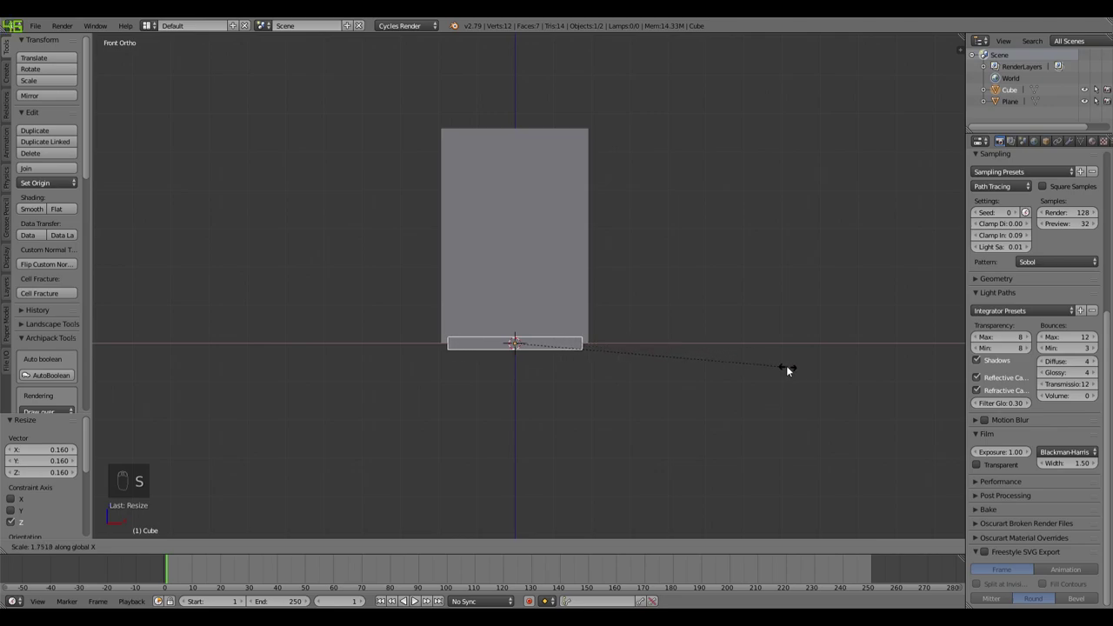
{"action": "left_click", "coordinate": [792, 369]}
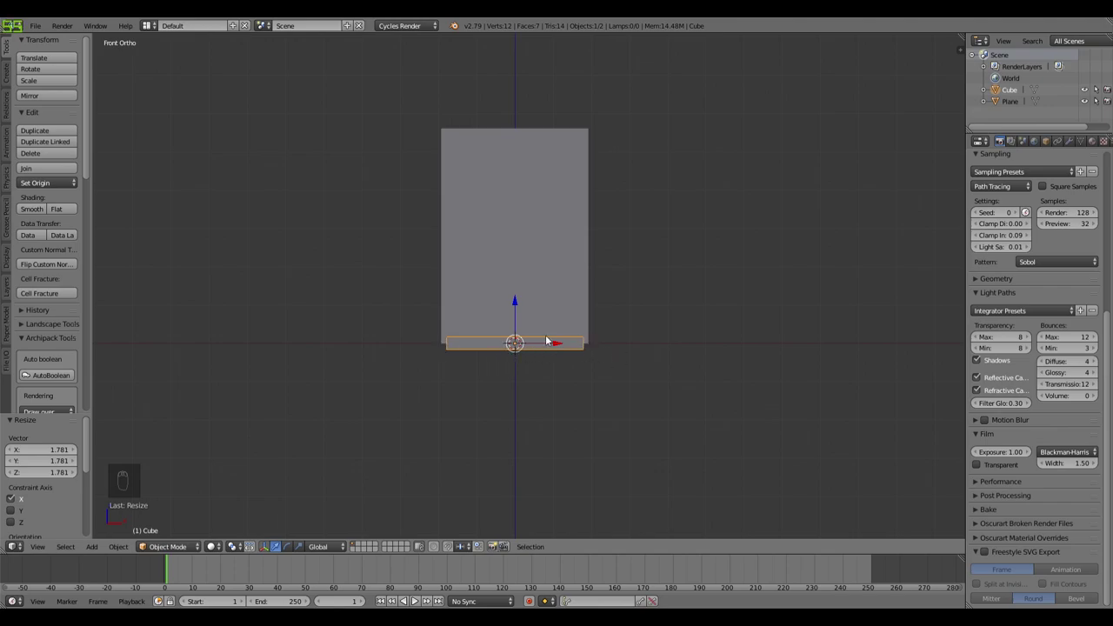
Step: Raise the slab along Z to the lower-middle part of the plane and move it about -1 along Y so it projects in front
{"action": "left_click_drag", "start_coordinate": [515, 301], "coordinate": [531, 217]}
{"action": "middle_click_drag", "start_coordinate": [592, 219], "coordinate": [549, 268]}
{"action": "left_click_drag", "start_coordinate": [550, 247], "coordinate": [526, 273]}
{"action": "scroll", "coordinate": [697, 340], "scroll_direction": "up", "scroll_amount": 5}
{"action": "scroll", "coordinate": [697, 340], "scroll_direction": "down", "scroll_amount": 5}
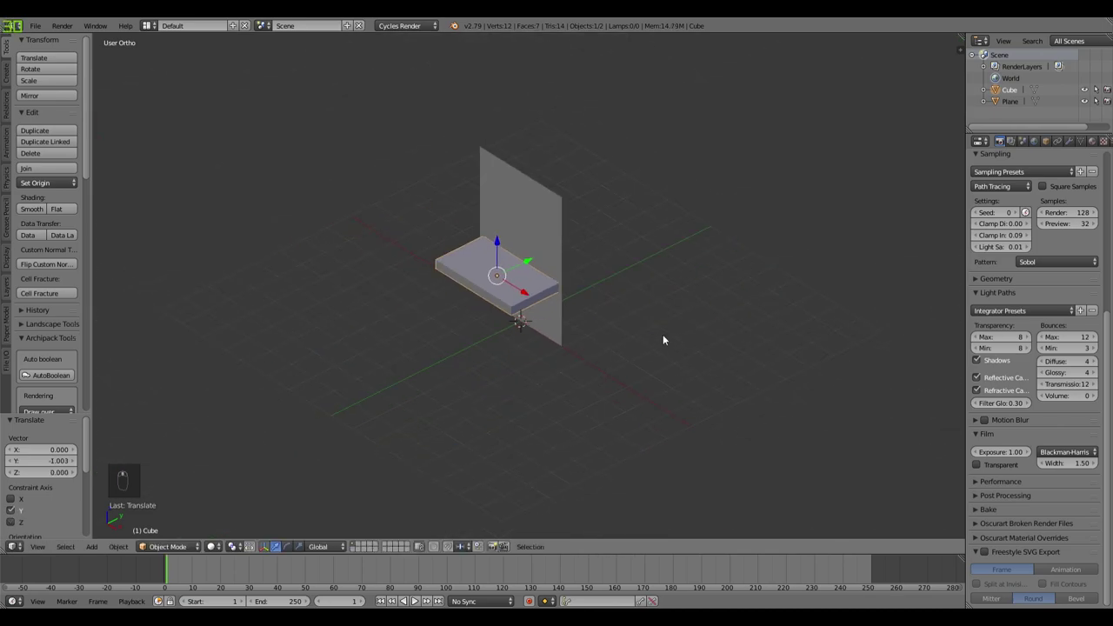
{"action": "key", "text": "KP_1"}
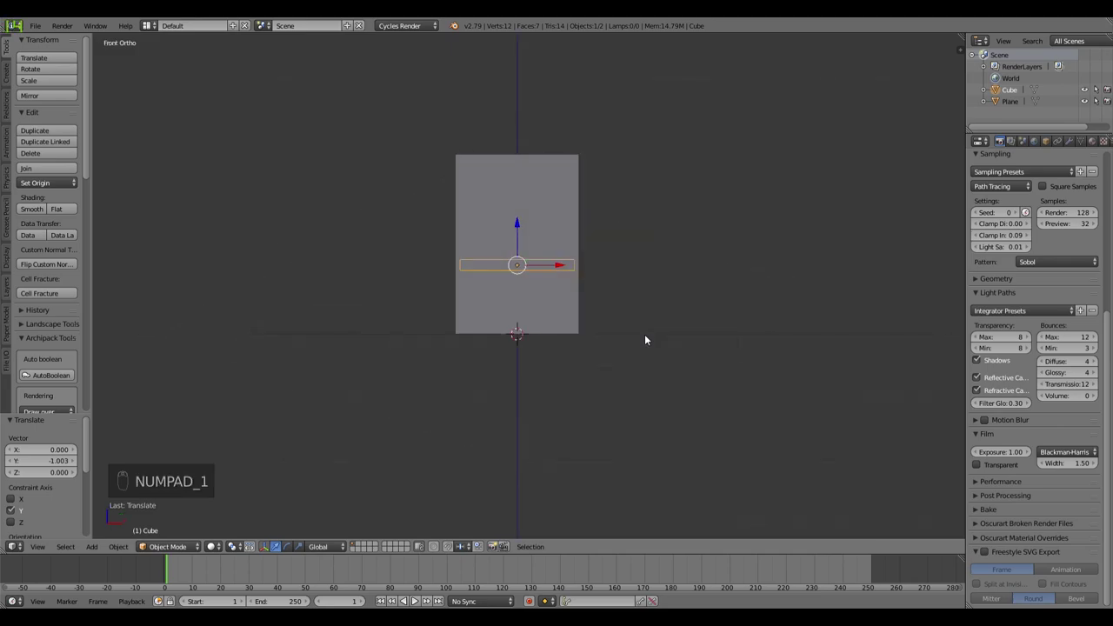
{"action": "key", "text": "KP_7"}
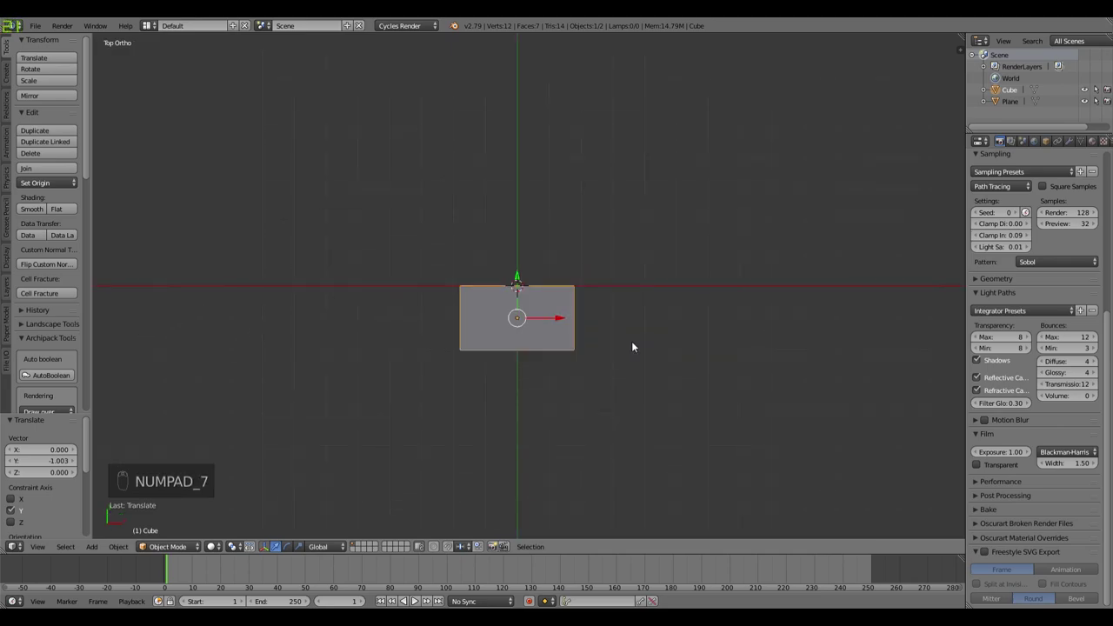
{"action": "middle_click_drag", "start_coordinate": [631, 341], "coordinate": [626, 304]}
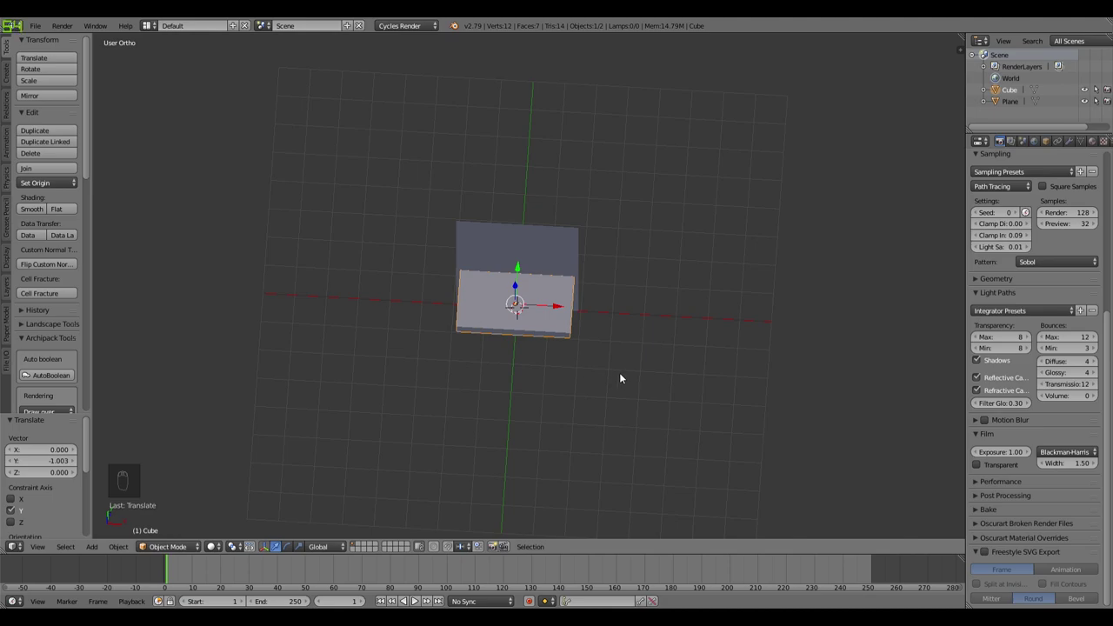
{"action": "key", "text": "KP_7"}
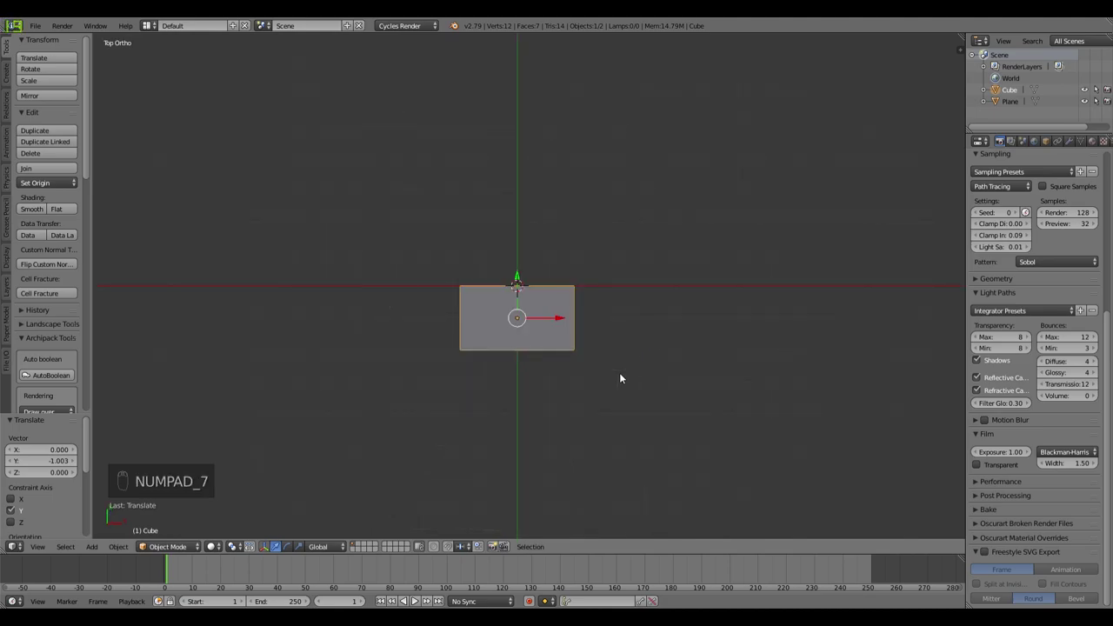
Step: Hide the upright plane and select the slab in front of it
{"action": "scroll", "coordinate": [619, 372], "scroll_direction": "up", "scroll_amount": 3}
{"action": "scroll", "coordinate": [619, 372], "scroll_direction": "down", "scroll_amount": 4}
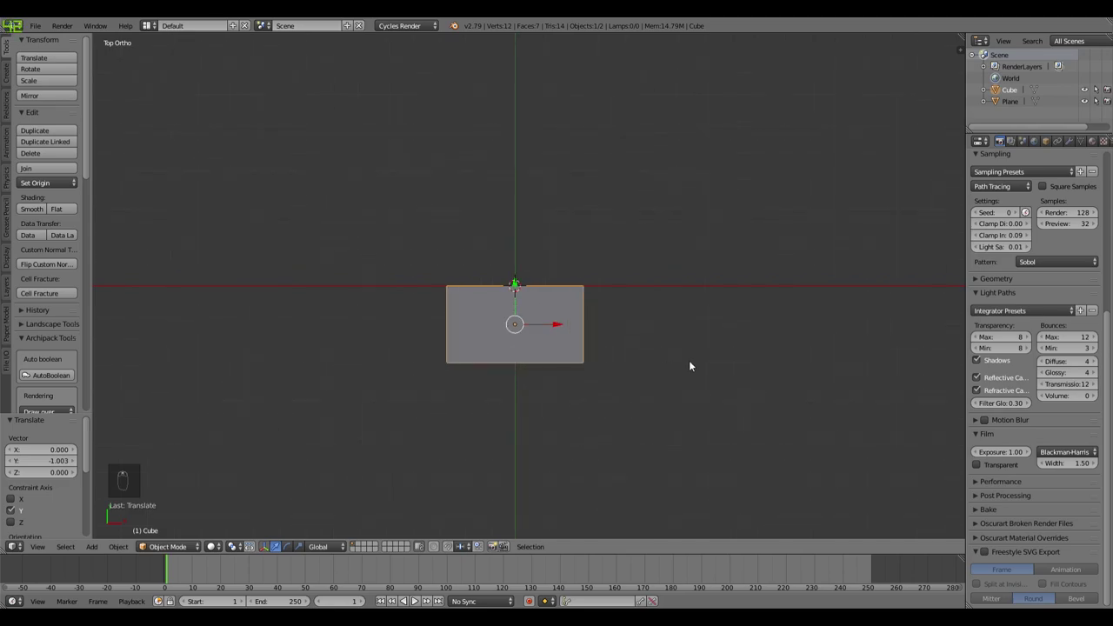
{"action": "middle_click_drag", "start_coordinate": [688, 362], "coordinate": [681, 298]}
{"action": "right_click", "coordinate": [540, 212]}
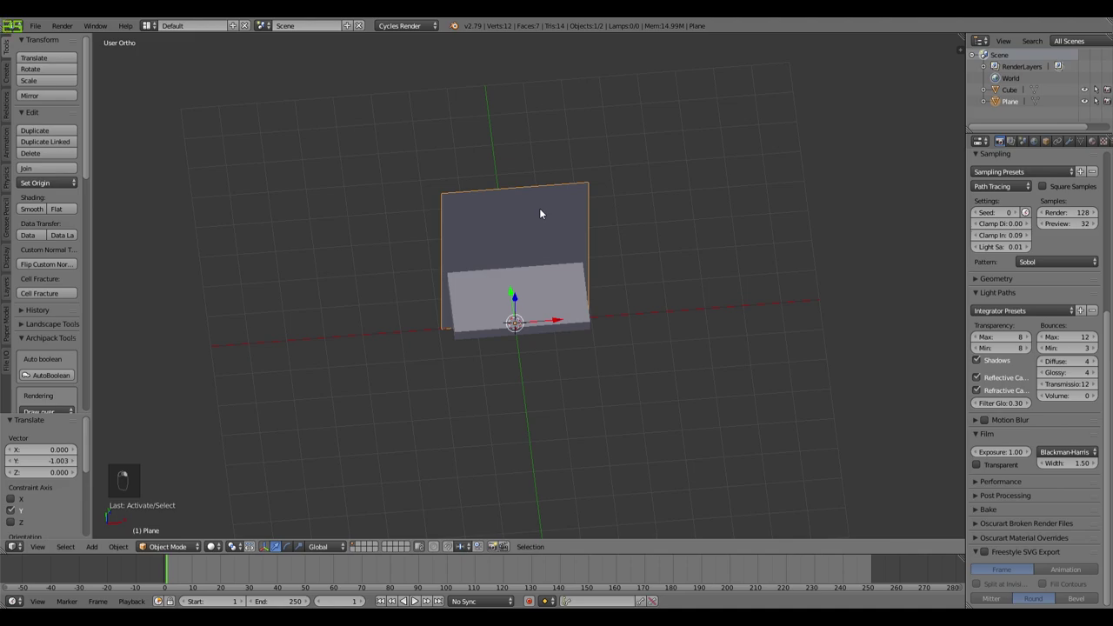
{"action": "key", "text": "h"}
{"action": "right_click", "coordinate": [581, 321]}
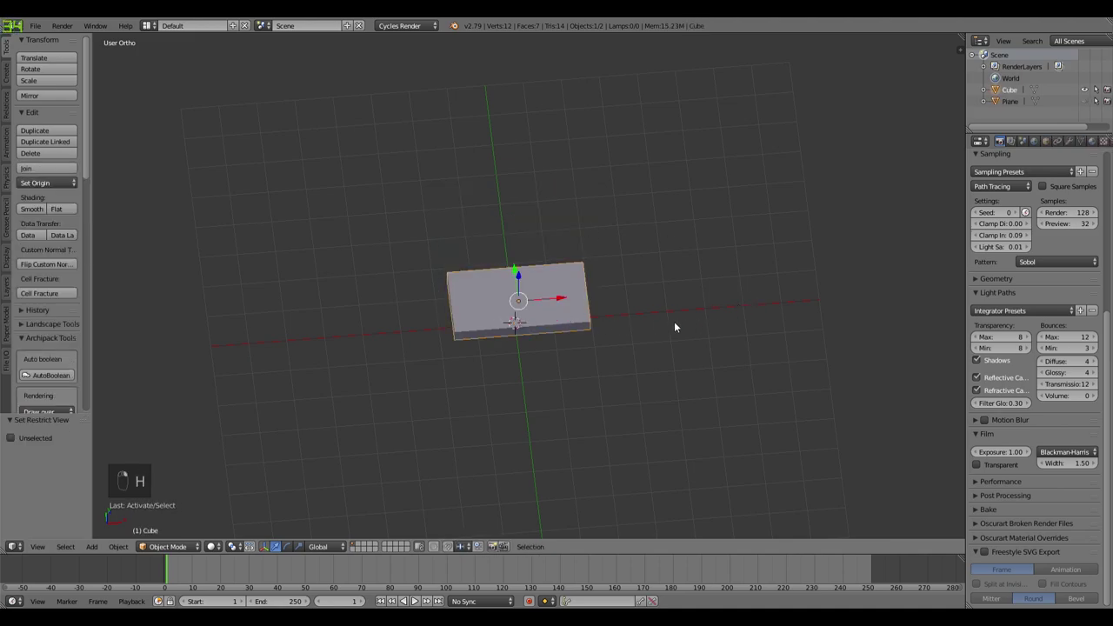
Step: Add one centred loop cut to the slab, running front to back and splitting it into two equal halves
{"action": "key", "text": "KP_7"}
{"action": "key", "text": "Tab"}
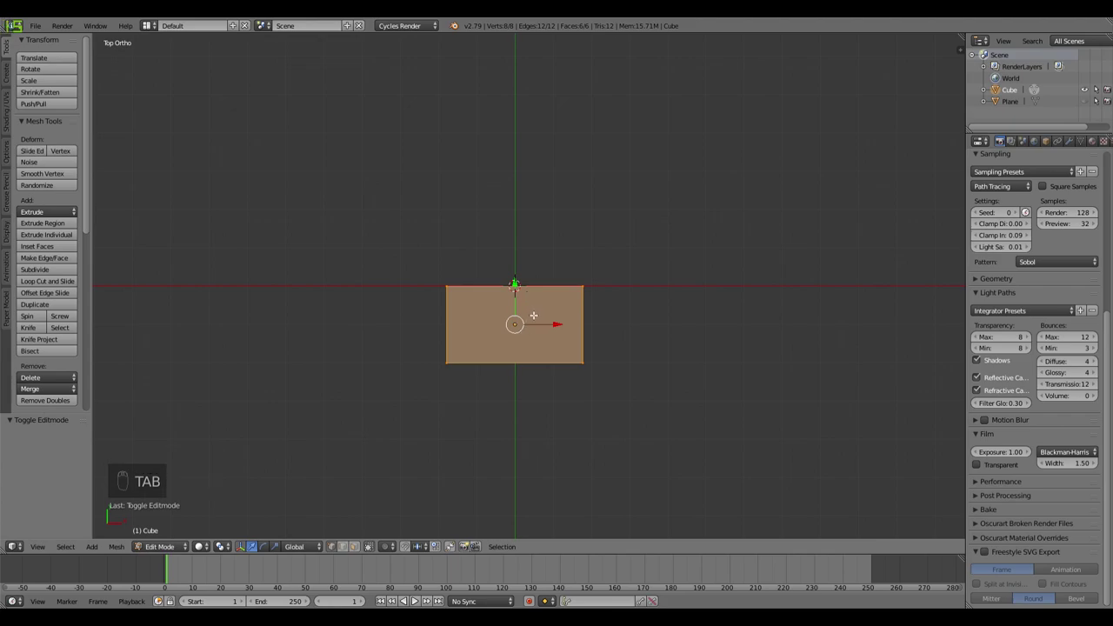
{"action": "key", "text": "ctrl+r"}
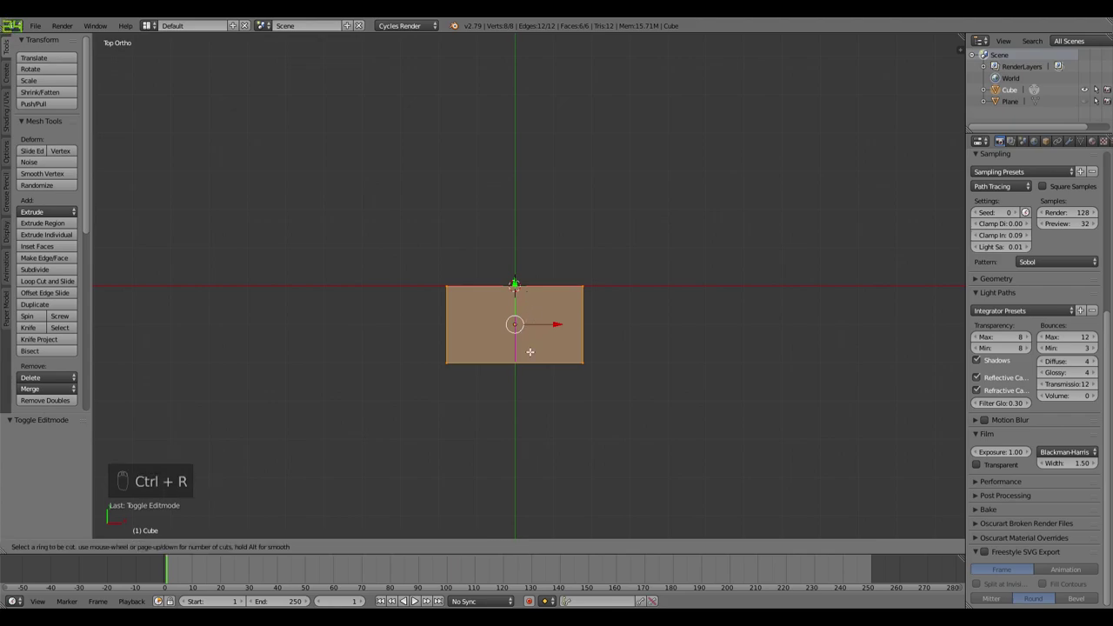
{"action": "left_click", "coordinate": [529, 351]}
{"action": "right_click", "coordinate": [530, 352]}
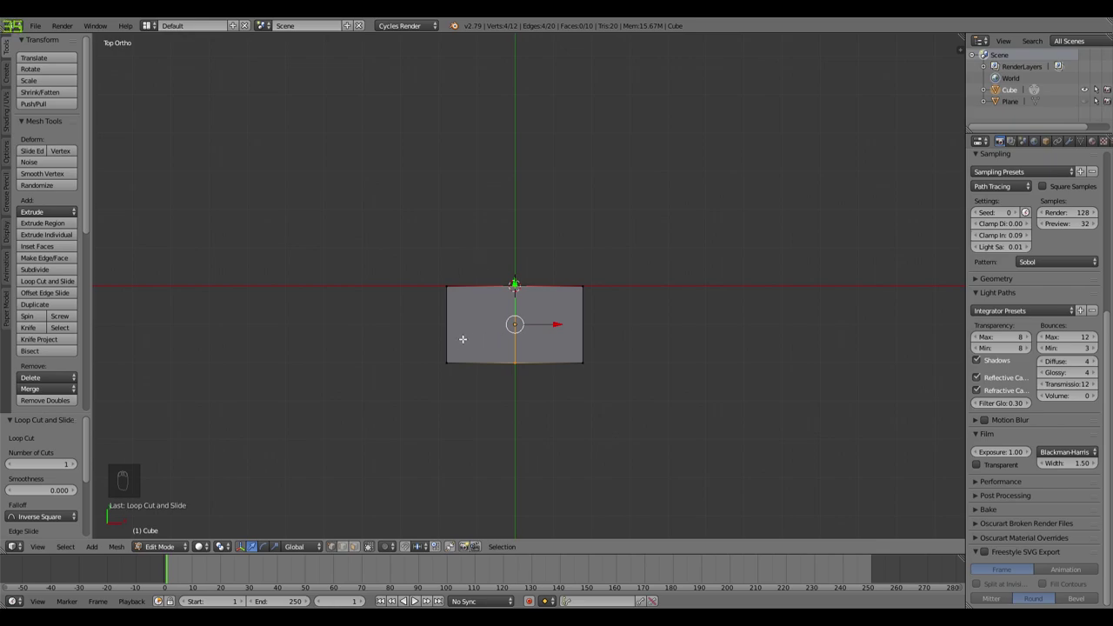
Step: Delete the outer vertices on the slab's negative X side so only the positive X half remains
{"action": "key", "text": "z"}
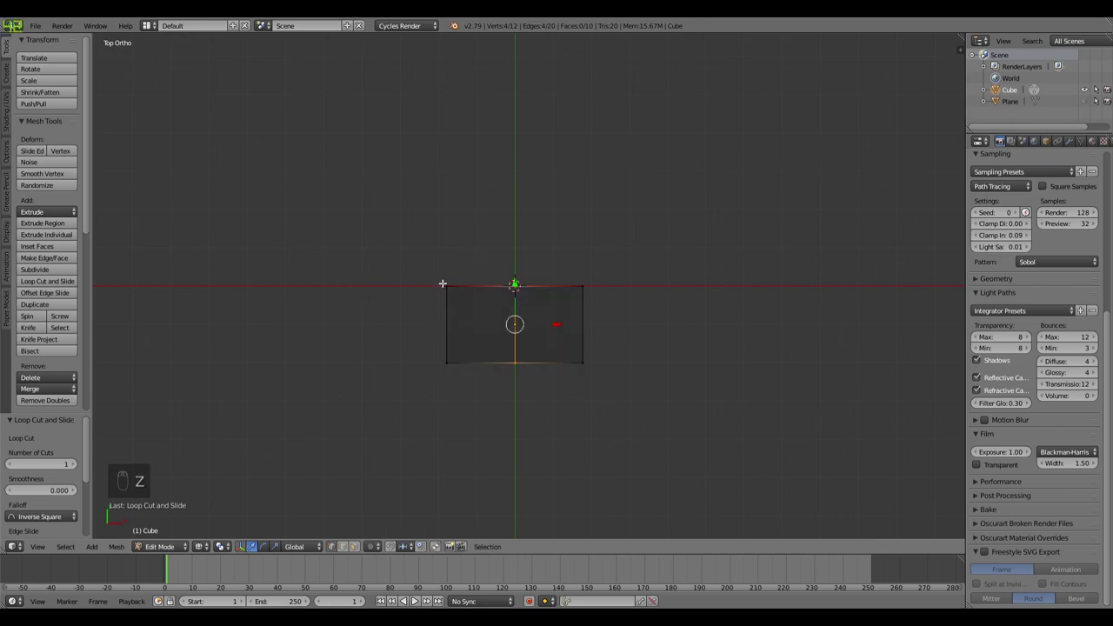
{"action": "key", "text": "a"}
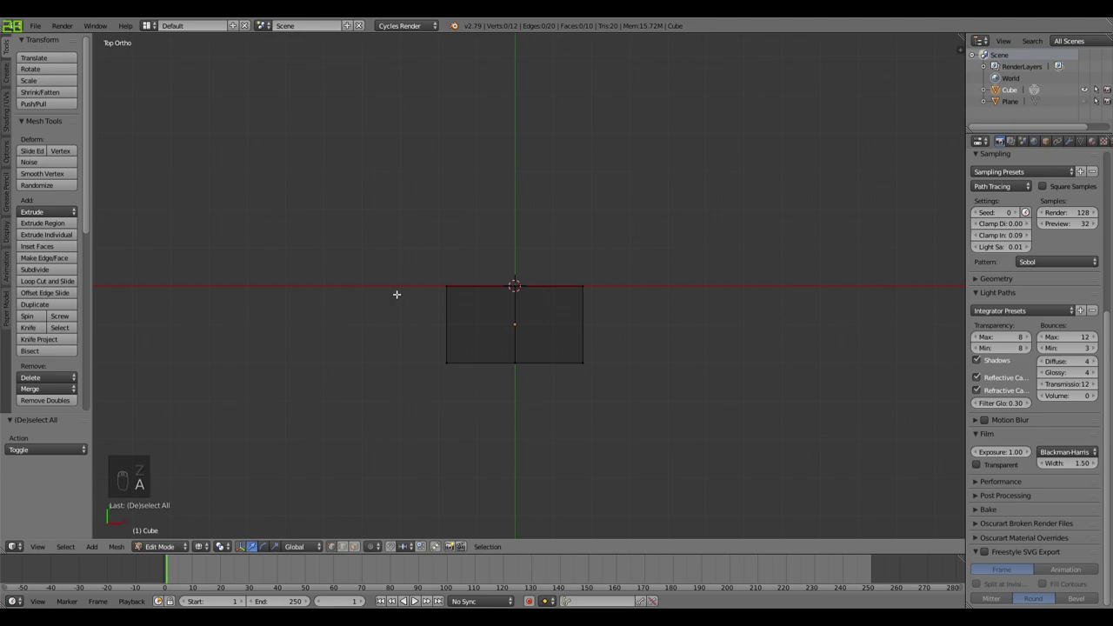
{"action": "key", "text": "b"}
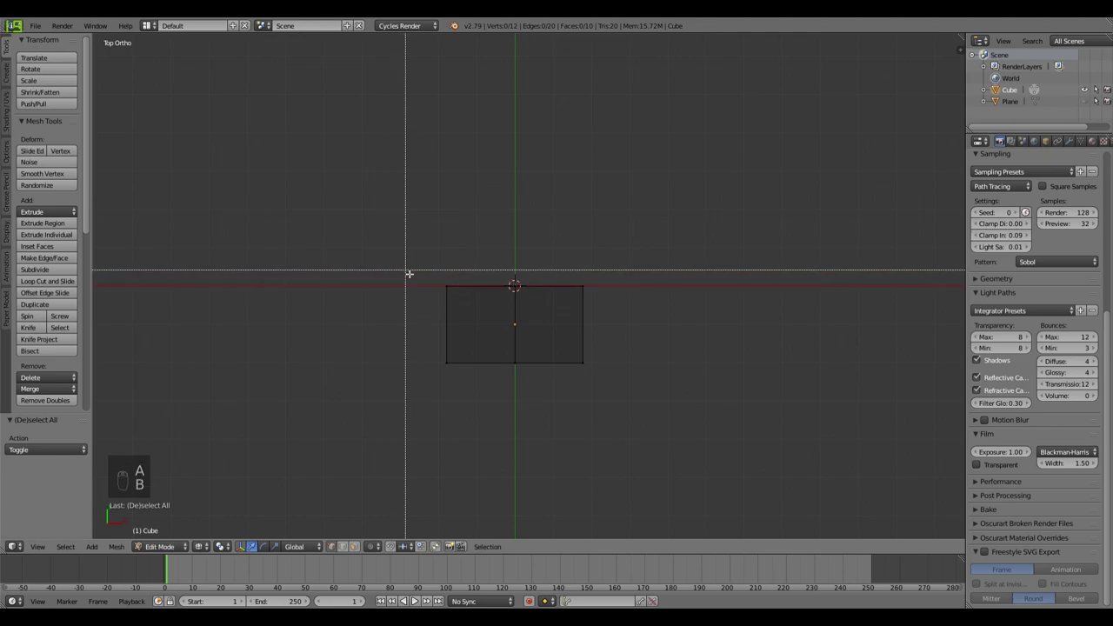
{"action": "mouse_move", "coordinate": [413, 268]}
{"action": "left_mouse_down"}
{"action": "mouse_move", "coordinate": [458, 352]}
{"action": "mouse_move", "coordinate": [473, 430]}
{"action": "left_mouse_up"}
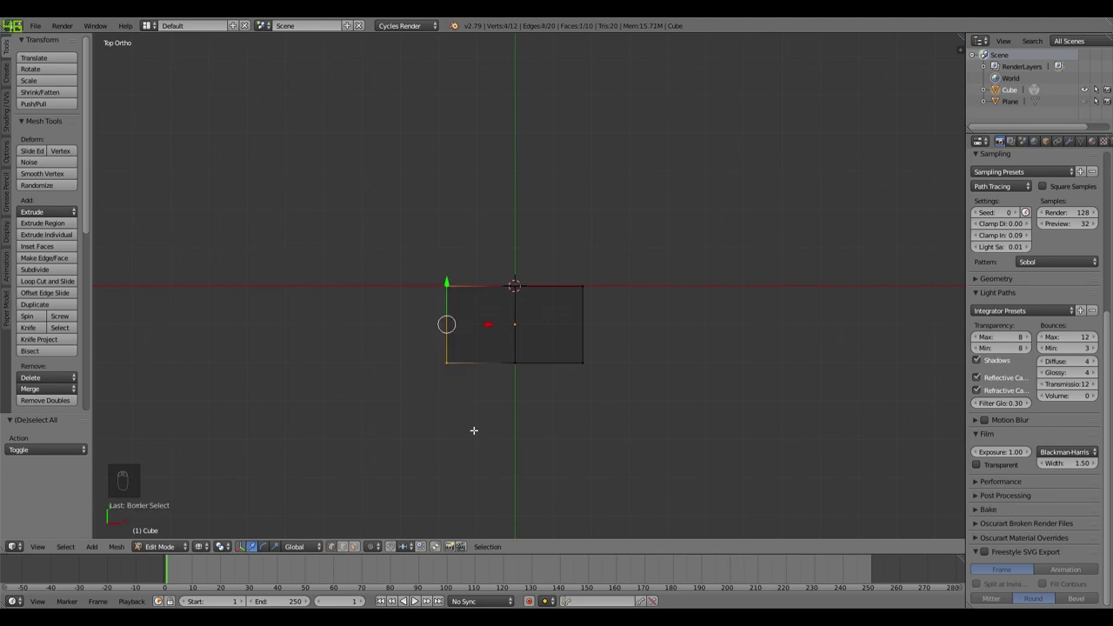
{"action": "key", "text": "Delete"}
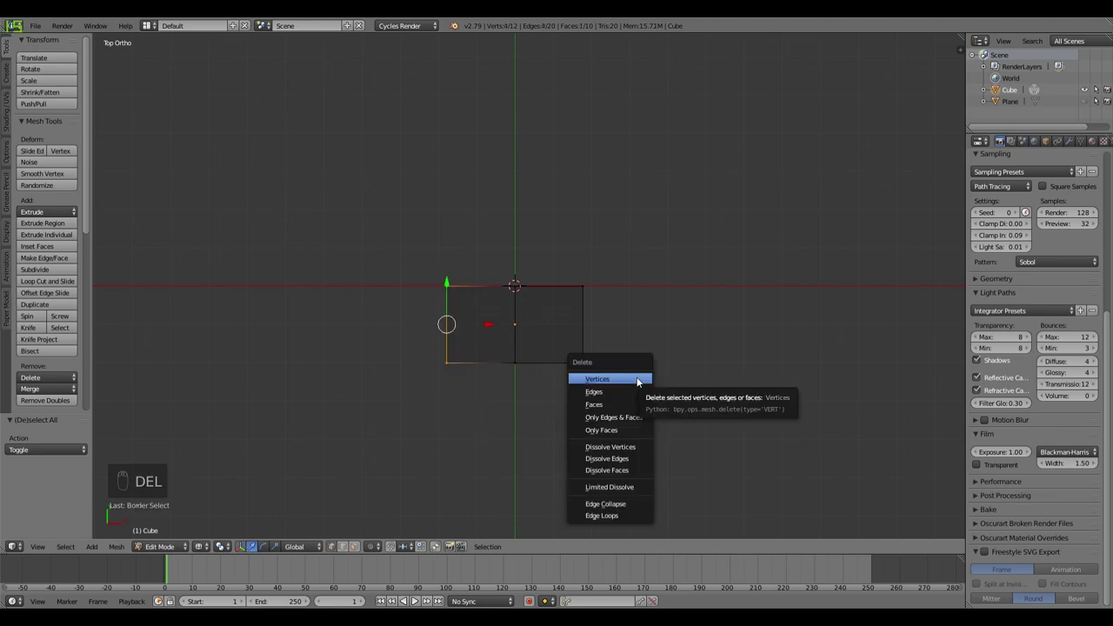
{"action": "left_click", "coordinate": [637, 380]}
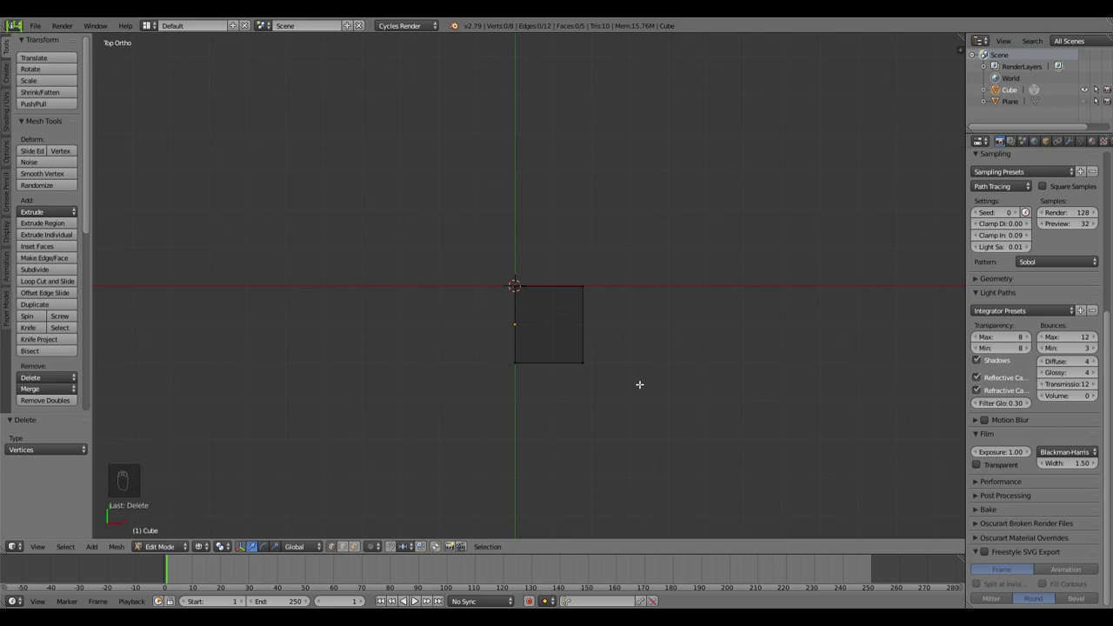
{"action": "key", "text": "Tab"}
{"action": "middle_click_drag", "start_coordinate": [683, 347], "coordinate": [722, 268]}
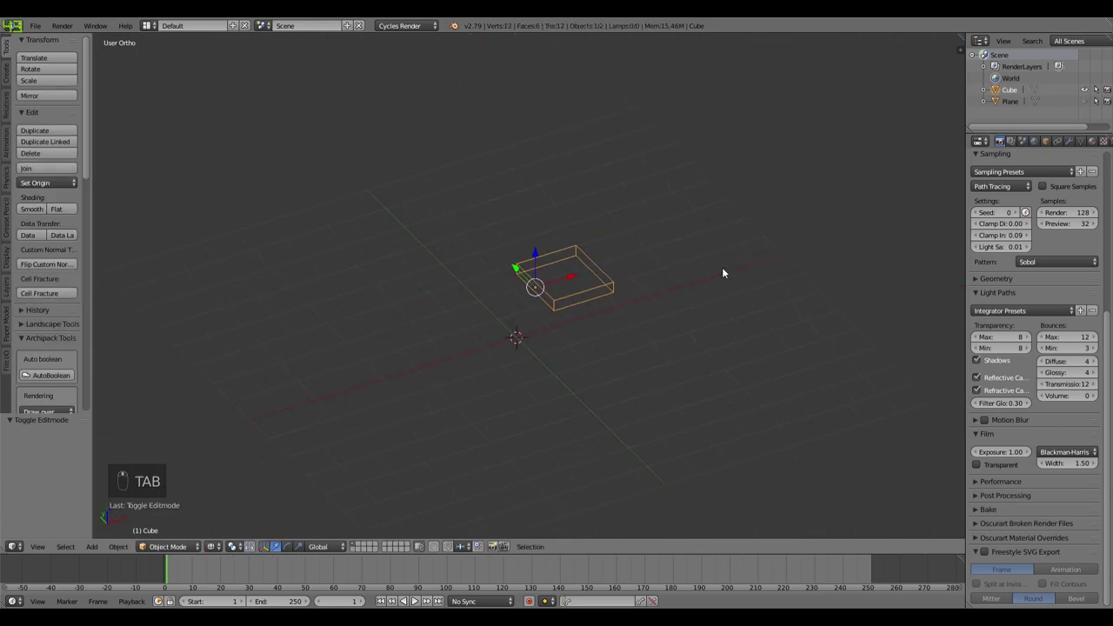
{"action": "key", "text": "z"}
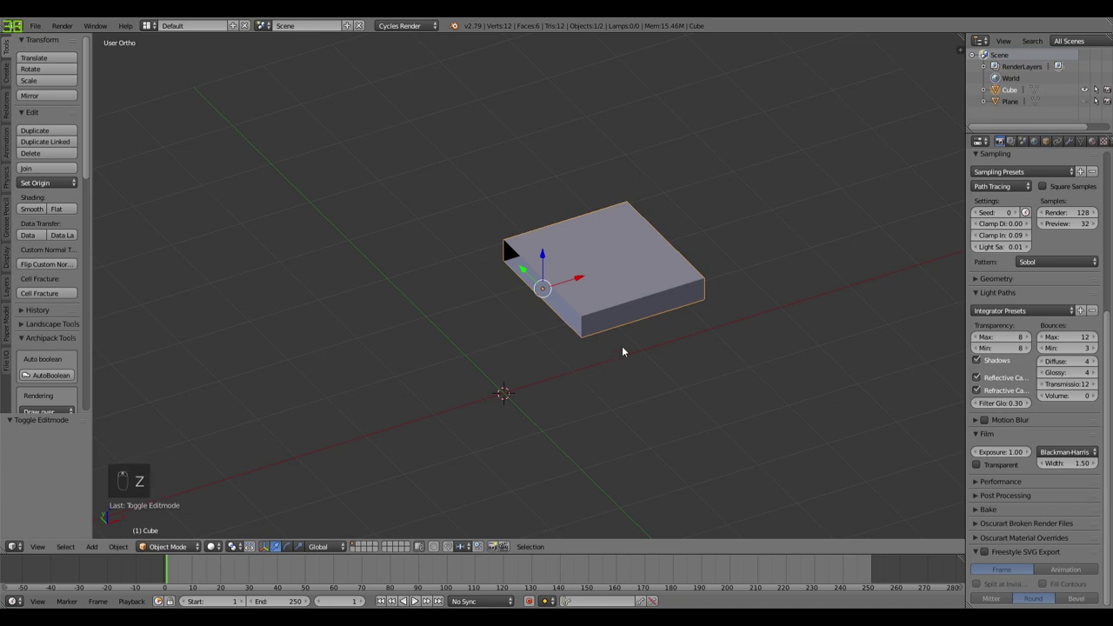
Step: Add a Mirror modifier on the X axis to the half slab, with Clipping enabled and the edit cage shown on the mirrored result
{"action": "key", "text": "KP_7"}
{"action": "key", "text": "Tab"}
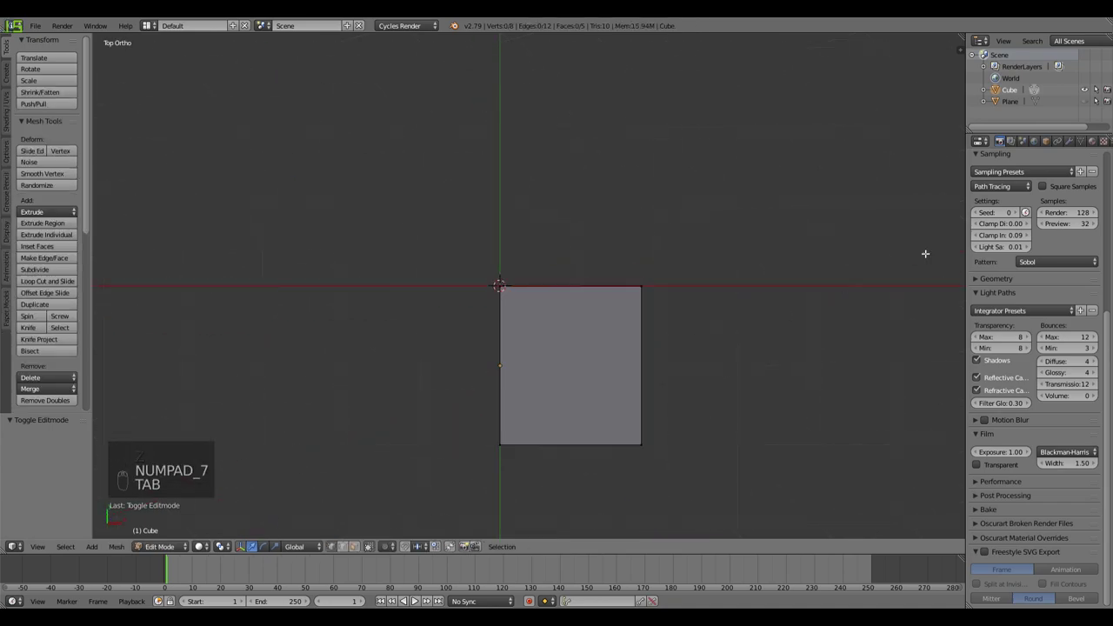
{"action": "left_click", "coordinate": [1068, 141]}
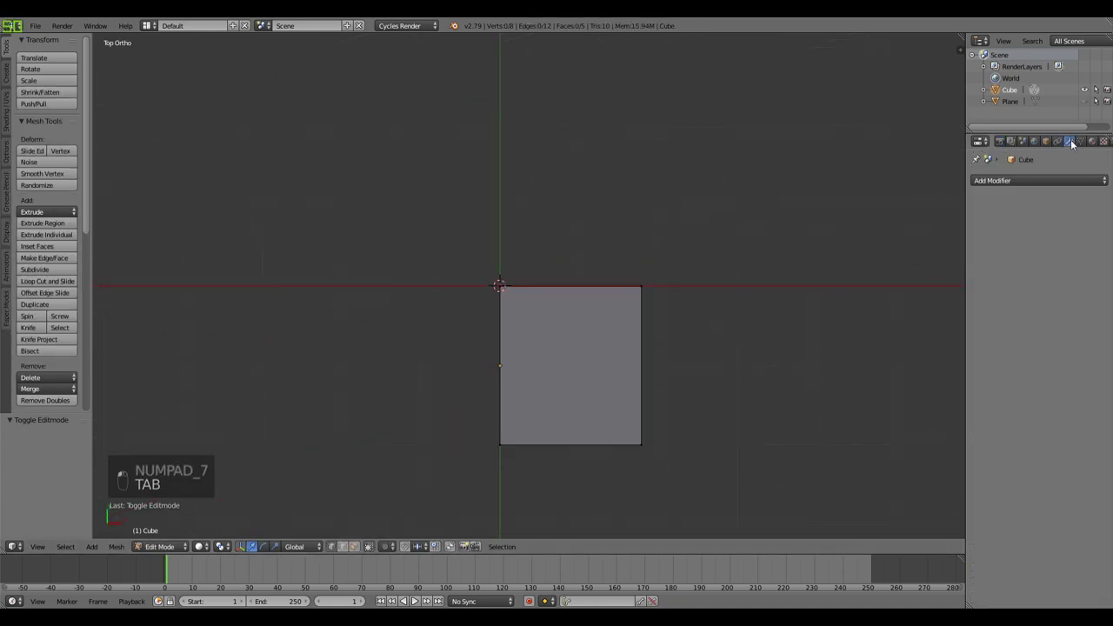
{"action": "left_click", "coordinate": [1041, 181]}
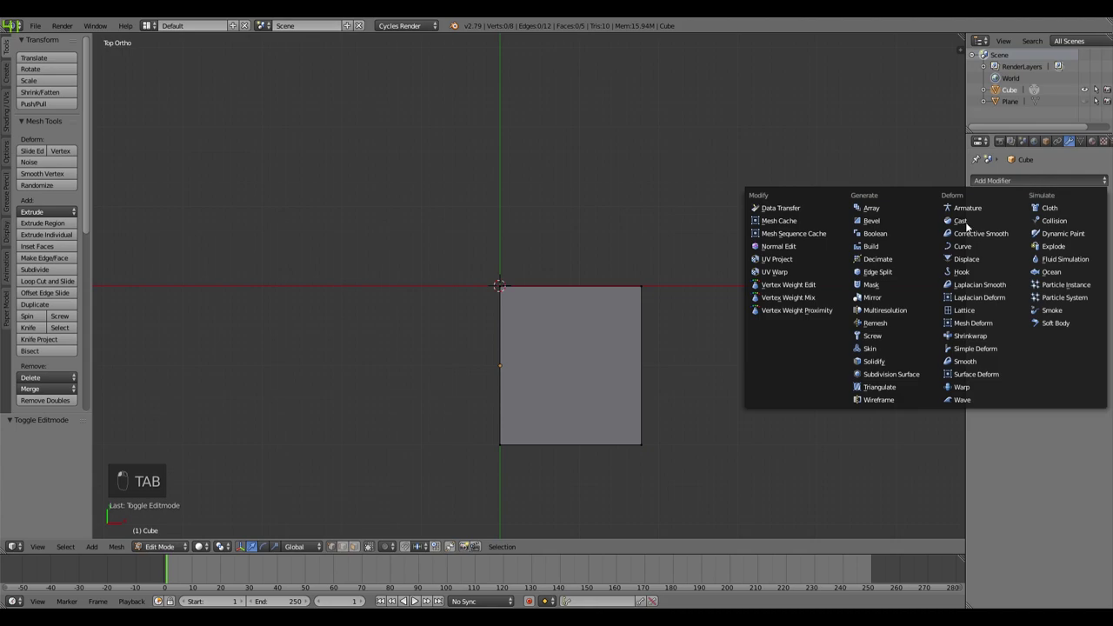
{"action": "left_click", "coordinate": [874, 298]}
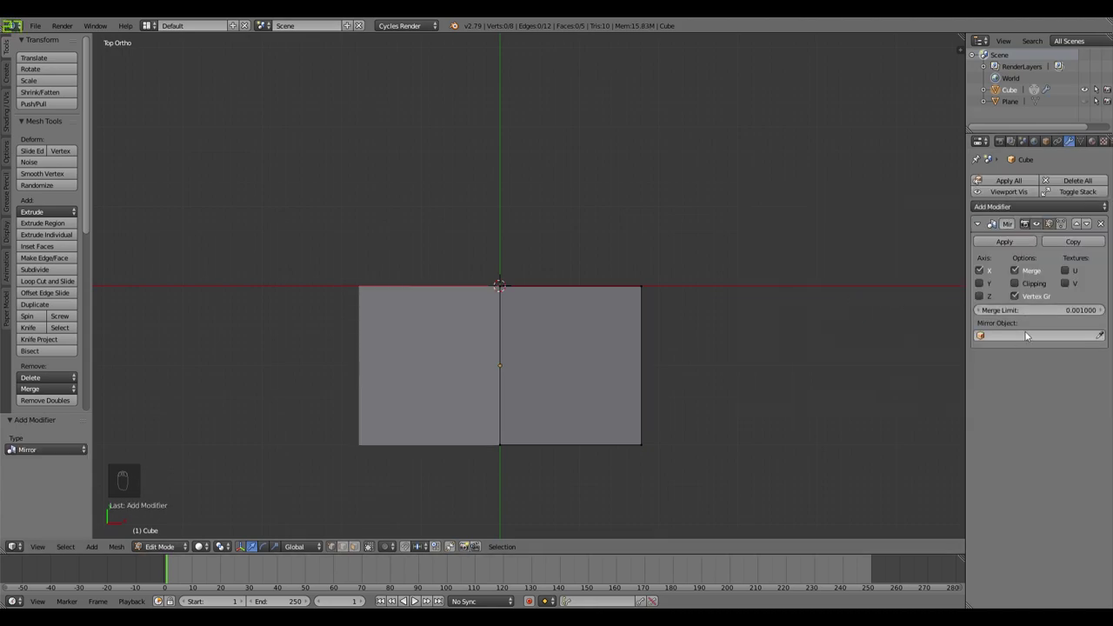
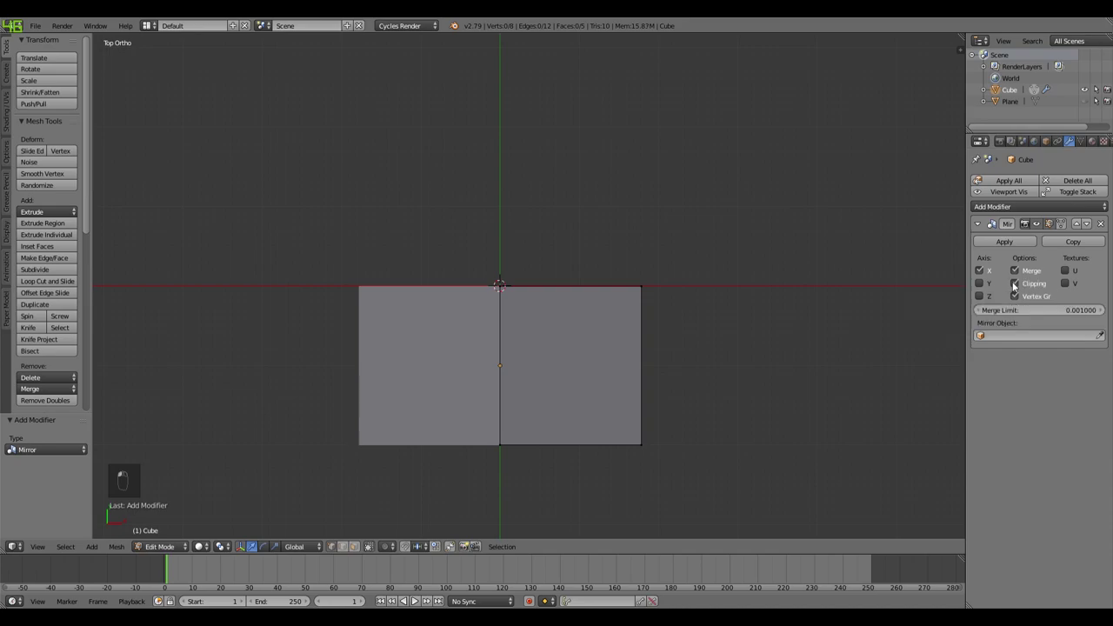
{"action": "left_click", "coordinate": [1061, 224]}
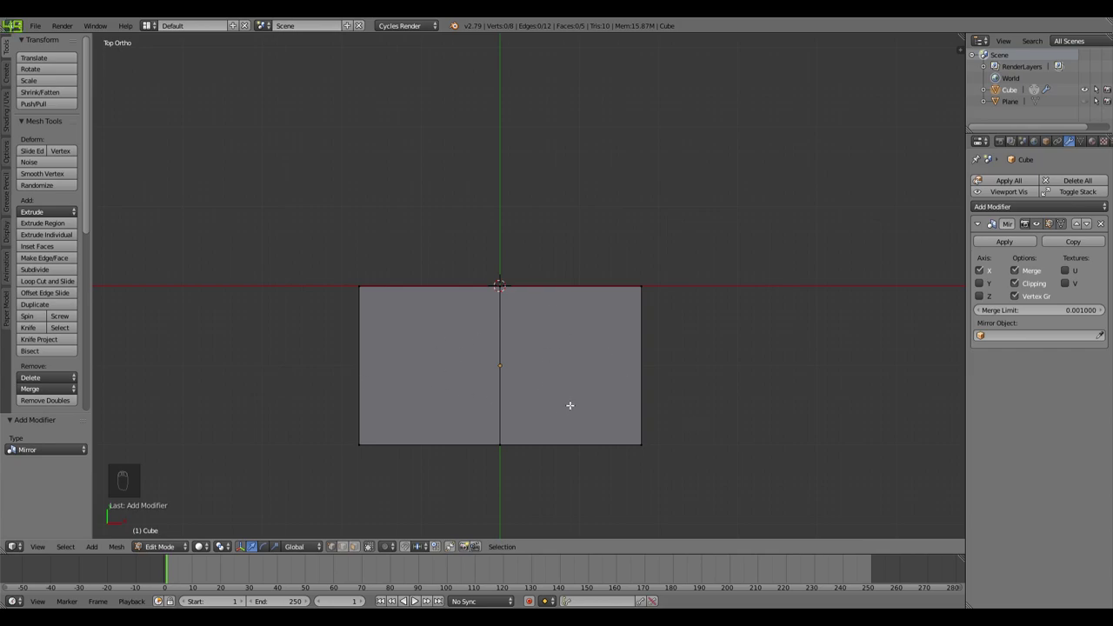
Step: Add one centred front-to-back loop cut through the middle of the positive X half of the slab
{"action": "key", "text": "ctrl+r"}
{"action": "left_click", "coordinate": [595, 297]}
{"action": "right_click", "coordinate": [594, 298]}
Step: Move the front vertical edge of the half's middle loop inward about 0.38 along Y to notch the slab's front
{"action": "middle_click_drag", "start_coordinate": [676, 472], "coordinate": [649, 409]}
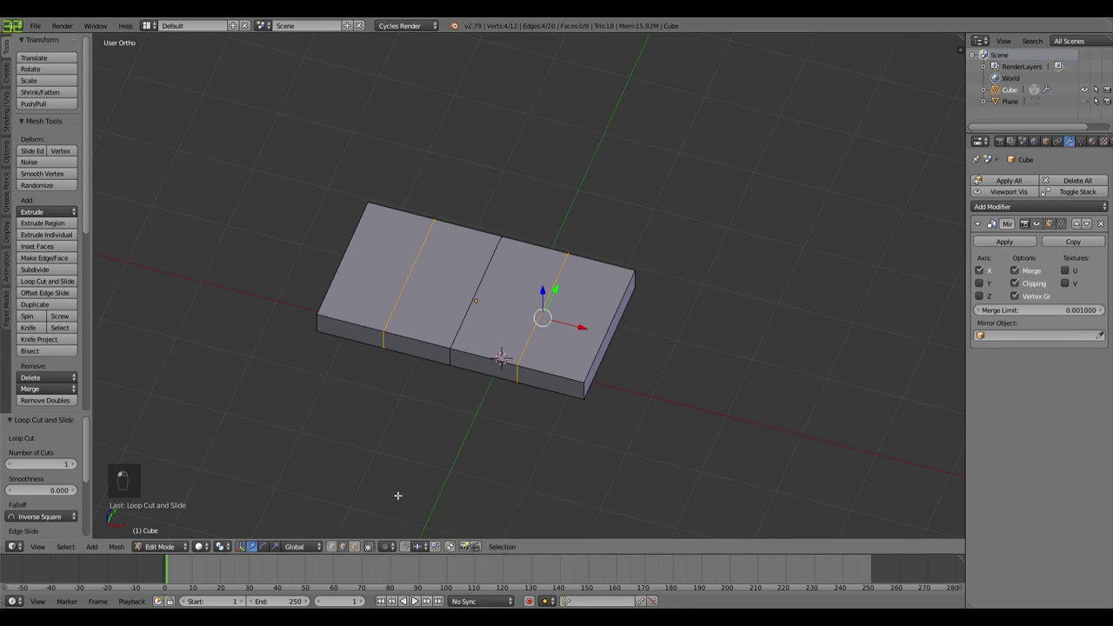
{"action": "right_click", "coordinate": [521, 380]}
{"action": "key", "text": "KP_7"}
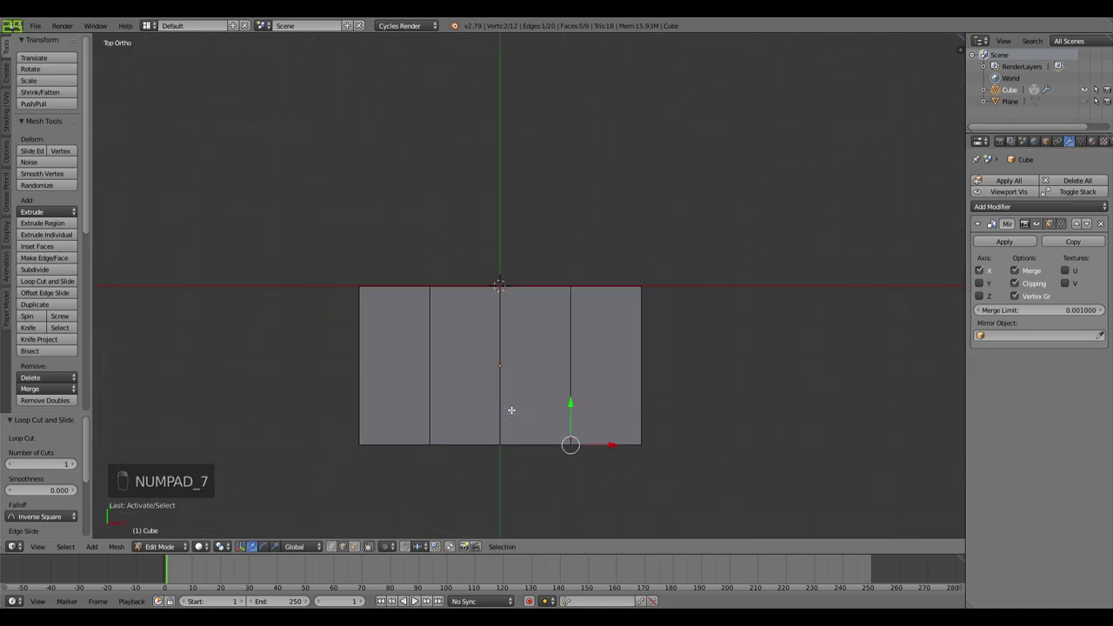
{"action": "key", "text": "g"}
{"action": "key", "text": "y"}
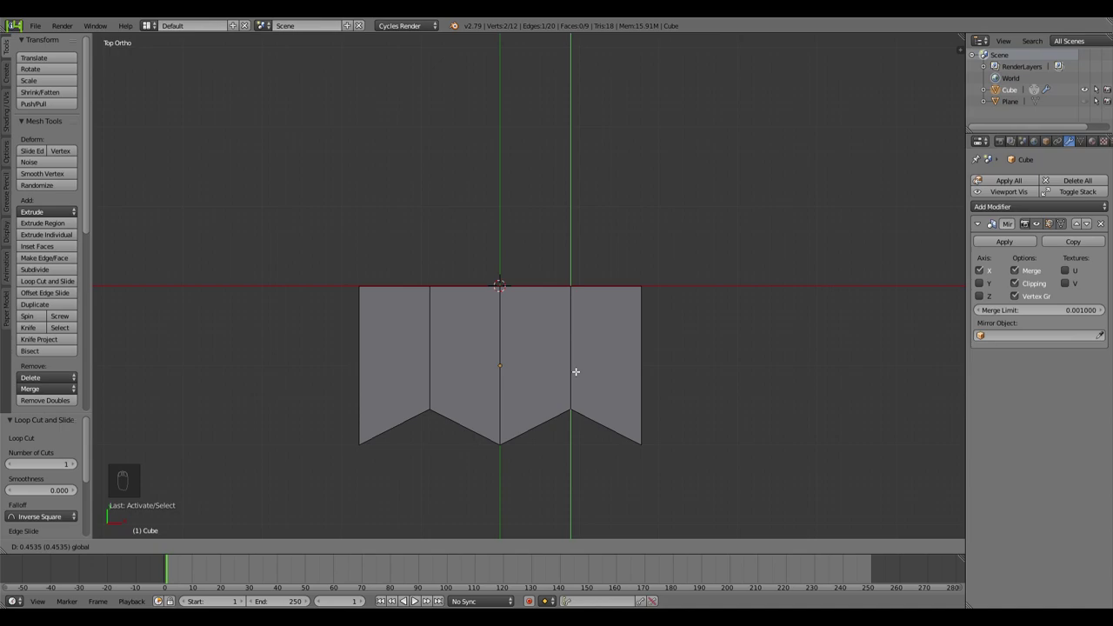
{"action": "left_click", "coordinate": [578, 377]}
Step: Move the front vertical edge on the slab's mirror line outward about -0.344 along Y to form a central point
{"action": "middle_click_drag", "start_coordinate": [563, 457], "coordinate": [561, 345]}
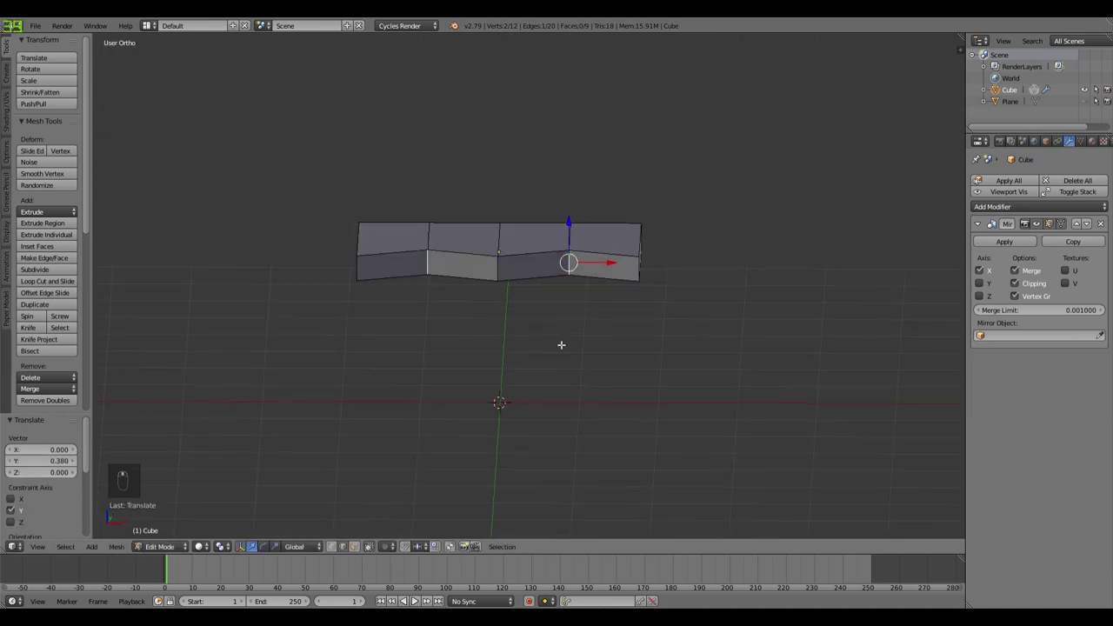
{"action": "right_click", "coordinate": [502, 278]}
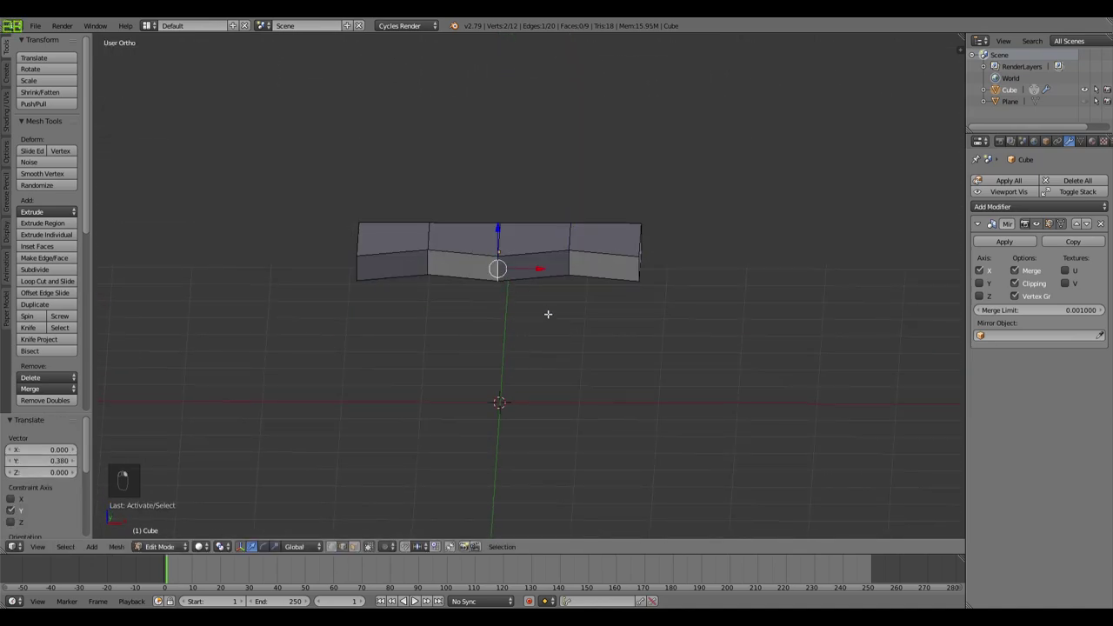
{"action": "key", "text": "KP_7"}
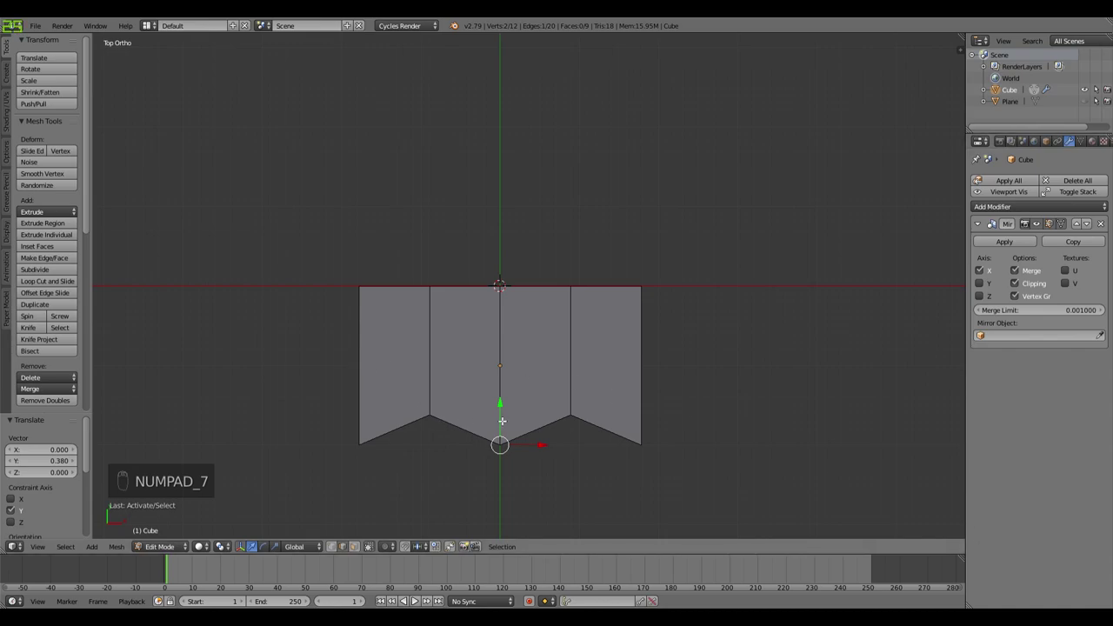
{"action": "key", "text": "g"}
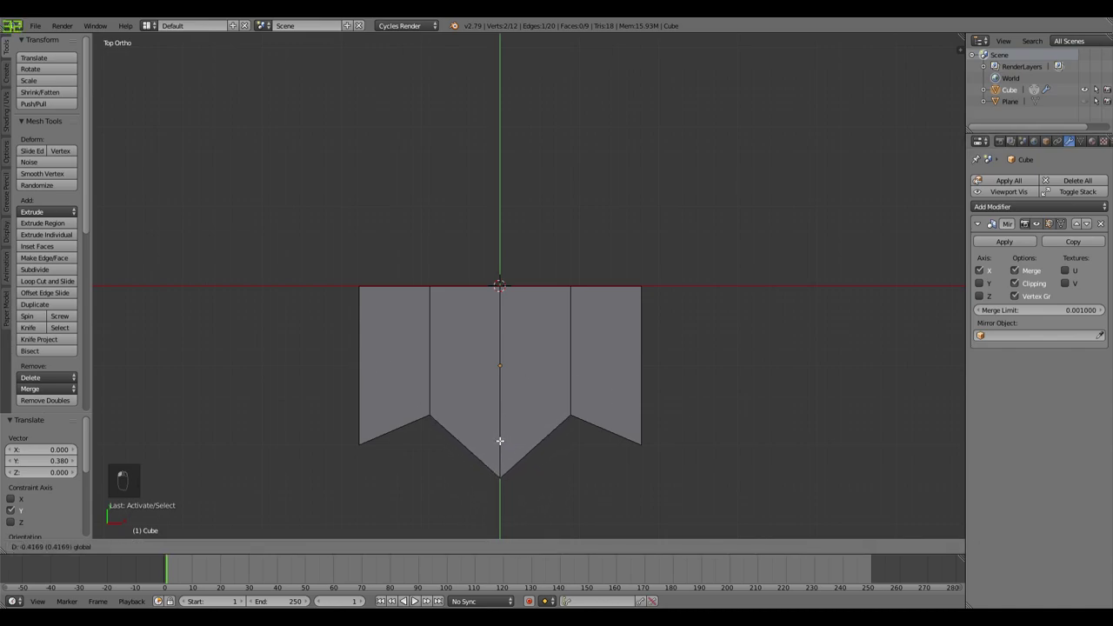
{"action": "left_click", "coordinate": [500, 438]}
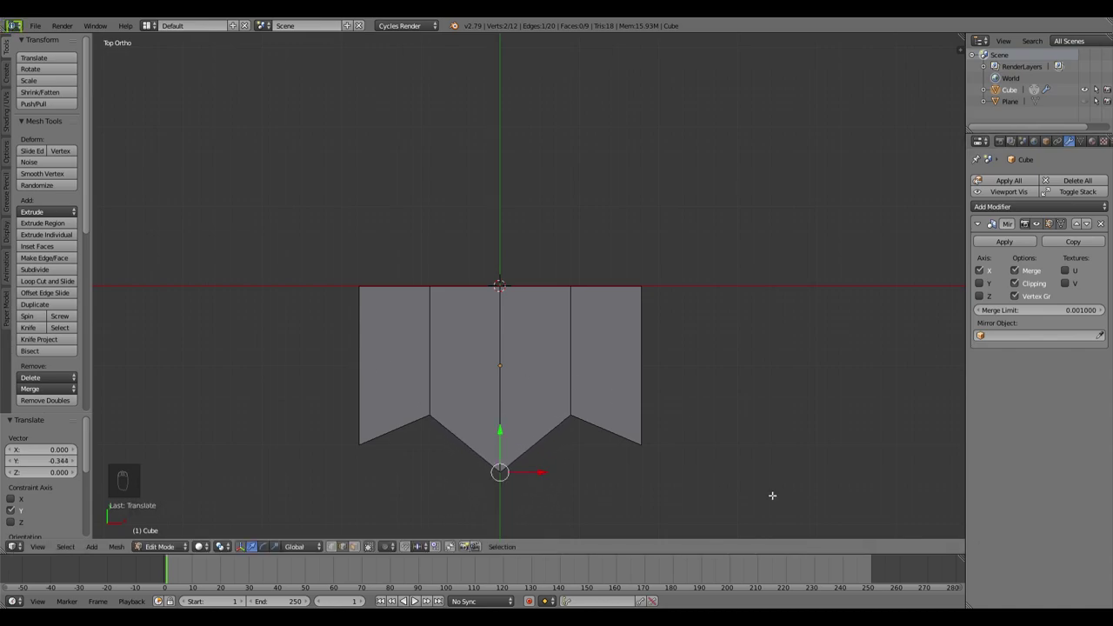
Step: Bevel the edge loop running through the front notch by about 0.544 with 8 segments to curve the slab's front inward
{"action": "middle_click_drag", "start_coordinate": [735, 455], "coordinate": [718, 379]}
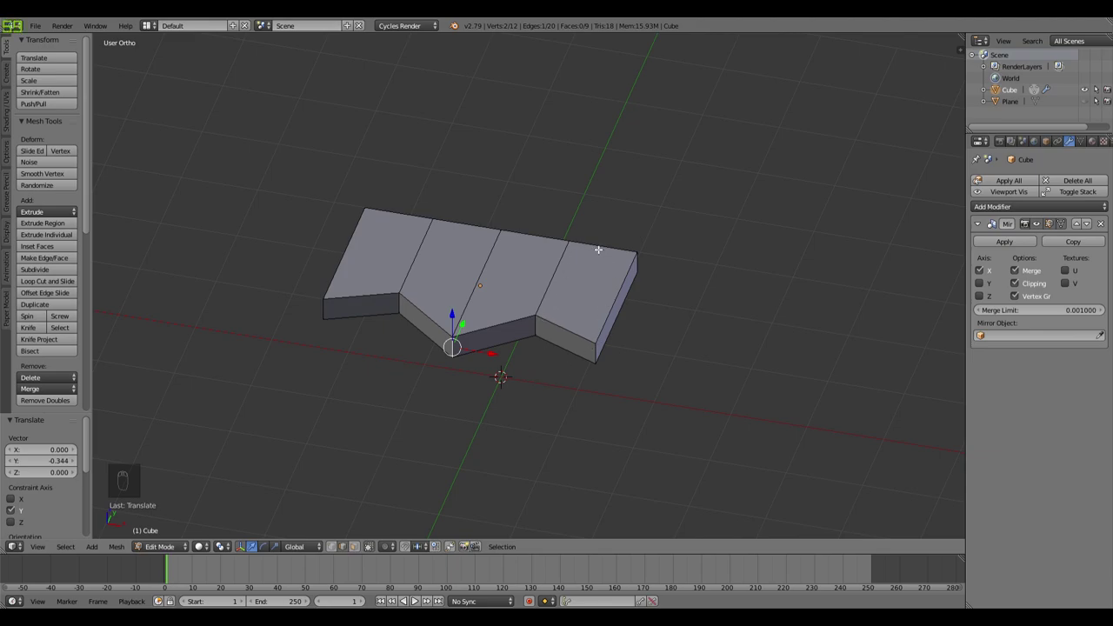
{"action": "right_click", "coordinate": [557, 285], "text": "alt"}
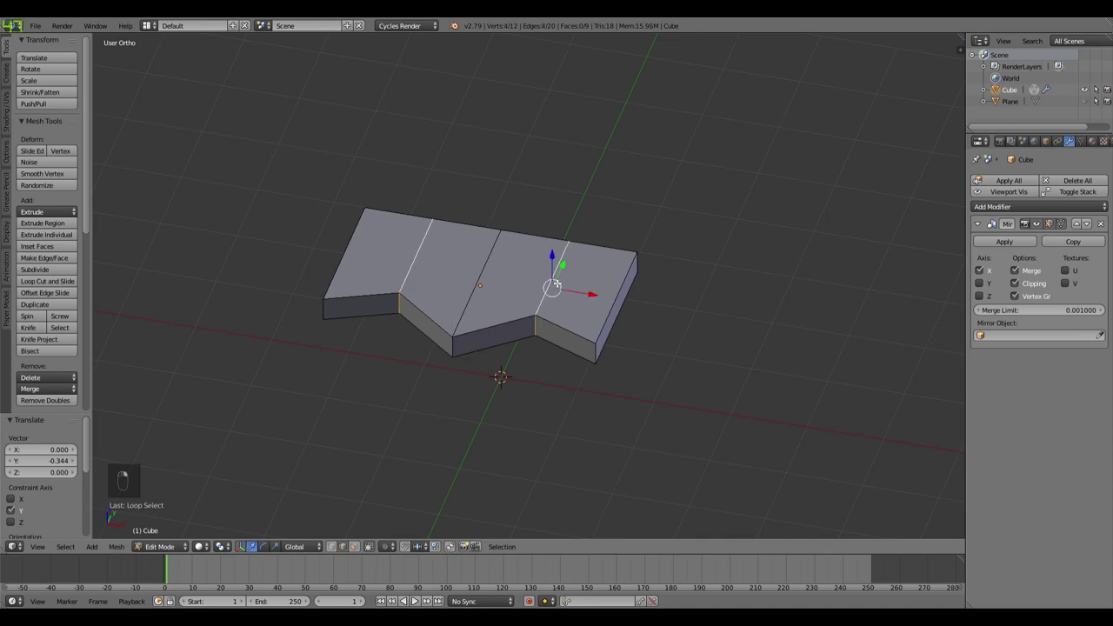
{"action": "mouse_move", "coordinate": [640, 321]}
{"action": "middle_mouse_down"}
{"action": "mouse_move", "coordinate": [557, 308]}
{"action": "mouse_move", "coordinate": [544, 263]}
{"action": "mouse_move", "coordinate": [635, 346]}
{"action": "mouse_move", "coordinate": [596, 345]}
{"action": "mouse_move", "coordinate": [620, 328]}
{"action": "middle_mouse_up"}
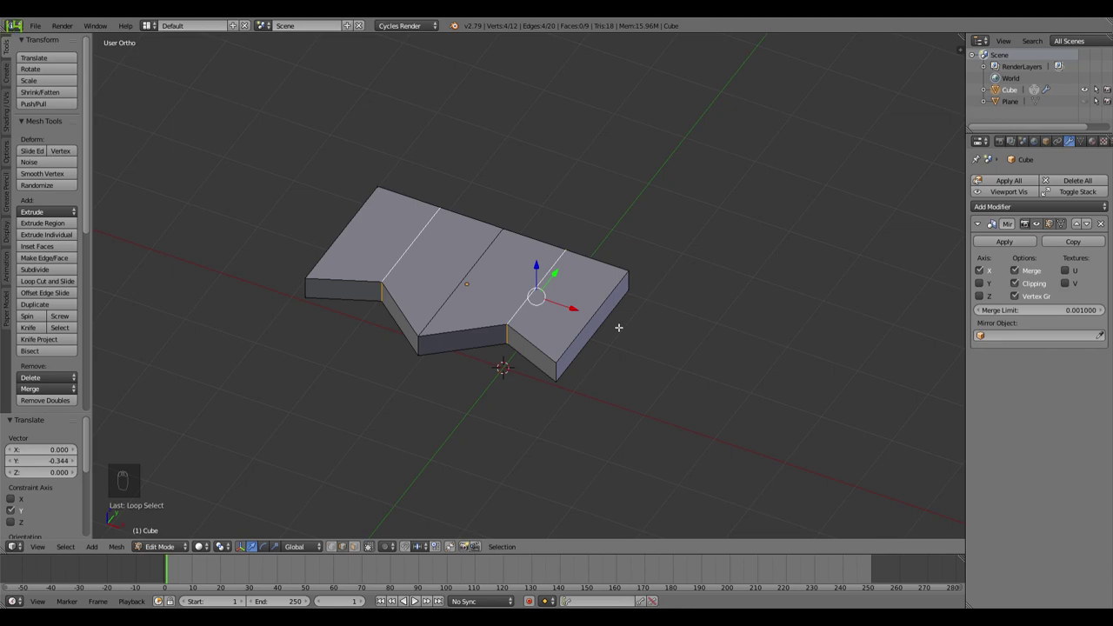
{"action": "key", "text": "ctrl+b"}
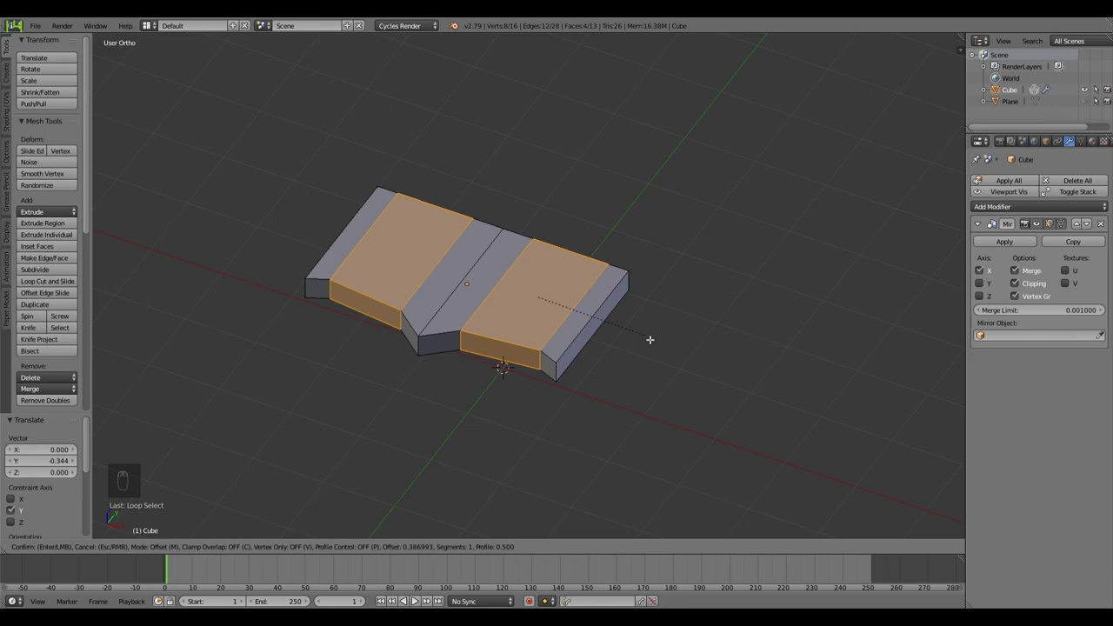
{"action": "scroll", "coordinate": [650, 339], "scroll_direction": "up", "scroll_amount": 1}
{"action": "scroll", "coordinate": [650, 340], "scroll_direction": "up", "scroll_amount": 4}
{"action": "scroll", "coordinate": [649, 340], "scroll_direction": "up", "scroll_amount": 1}
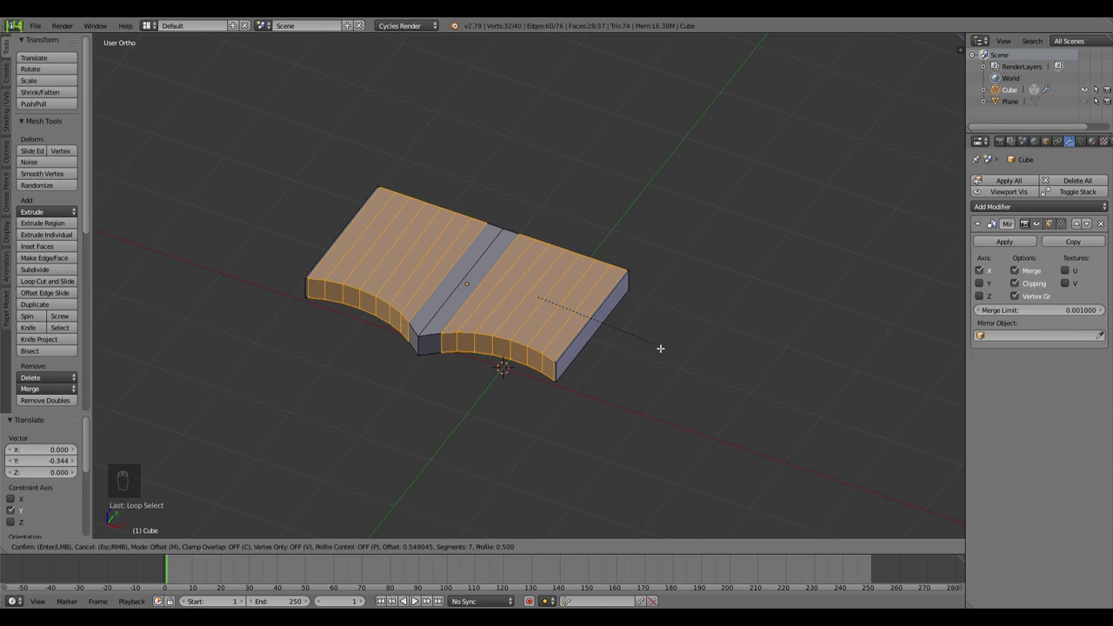
{"action": "scroll", "coordinate": [659, 347], "scroll_direction": "up", "scroll_amount": 1}
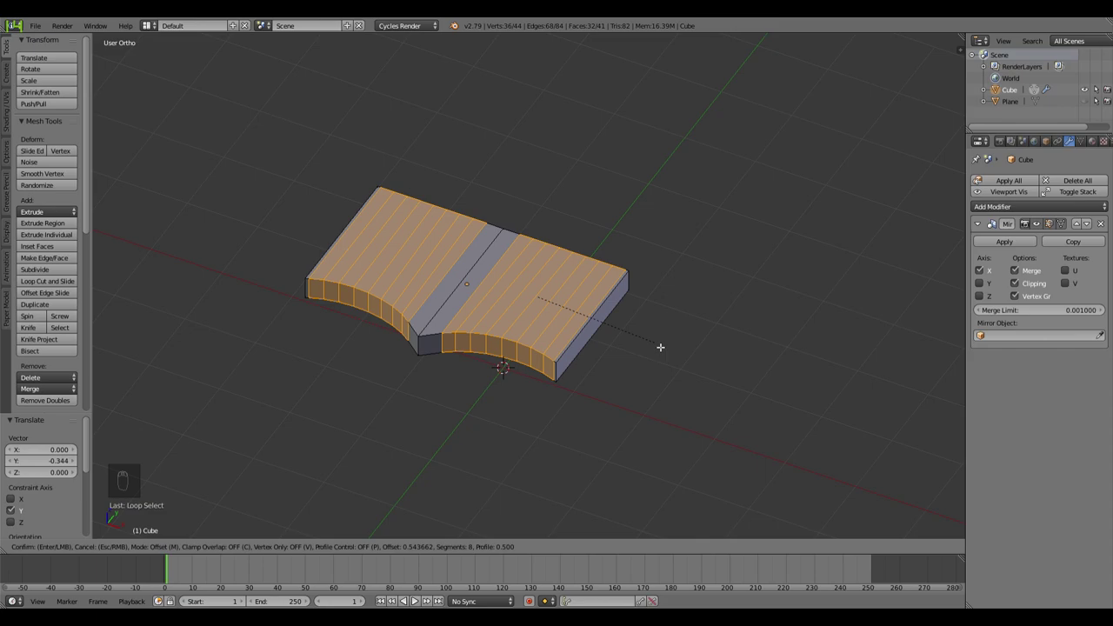
{"action": "left_click", "coordinate": [659, 347]}
{"action": "middle_click_drag", "start_coordinate": [659, 346], "coordinate": [639, 464]}
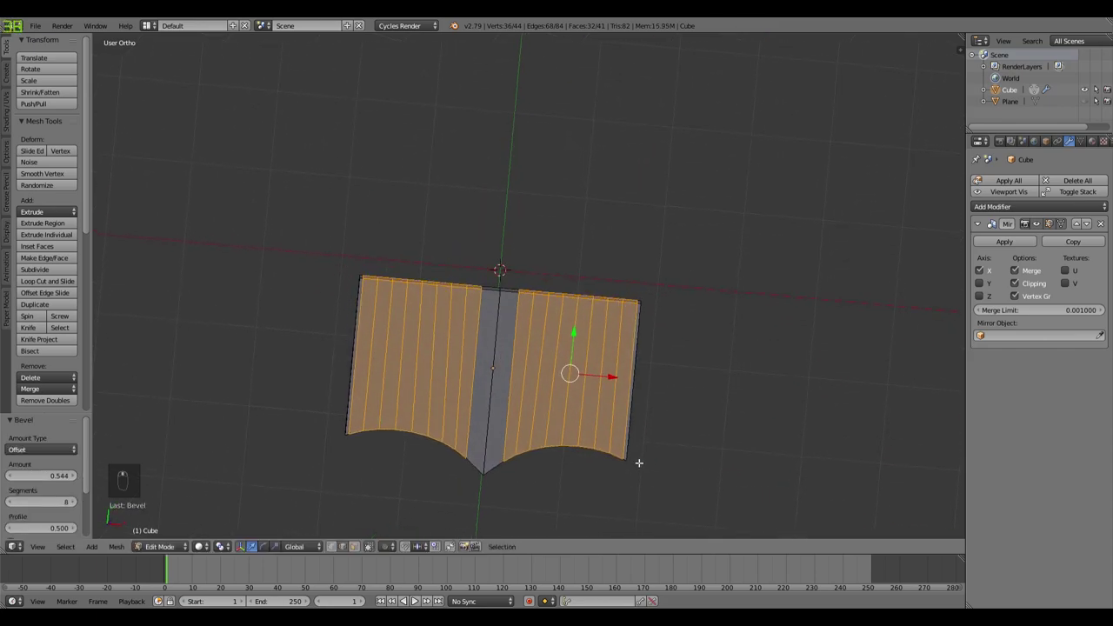
Step: Select the edge loop along the slab's mirror line and try to bevel it
{"action": "middle_click_drag", "start_coordinate": [658, 440], "coordinate": [646, 332]}
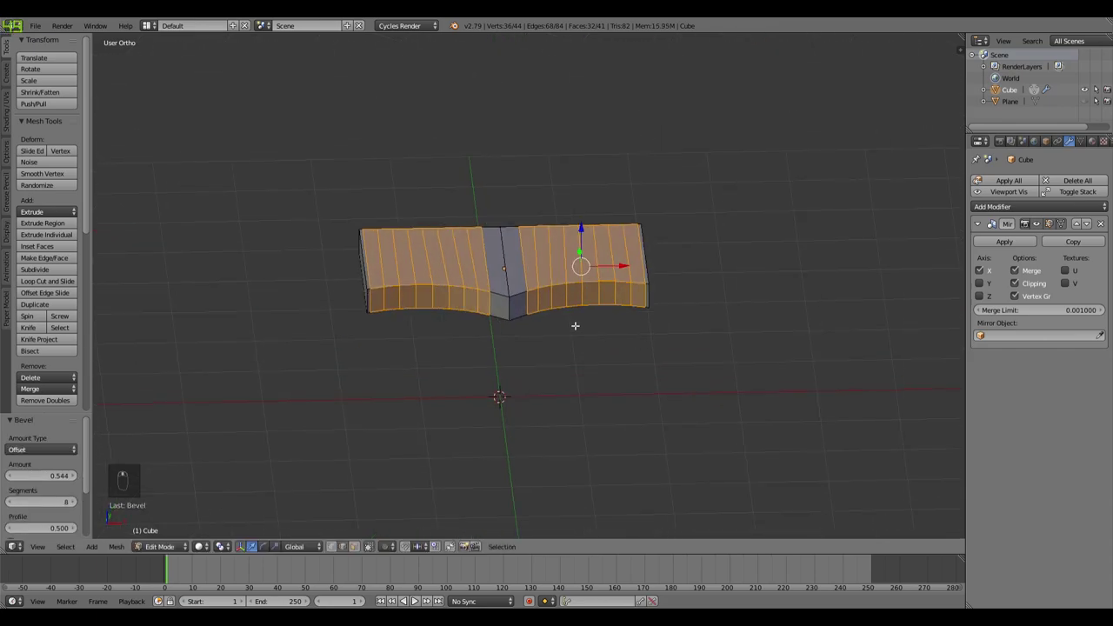
{"action": "right_click", "coordinate": [512, 313]}
{"action": "middle_click_drag", "start_coordinate": [752, 365], "coordinate": [677, 386]}
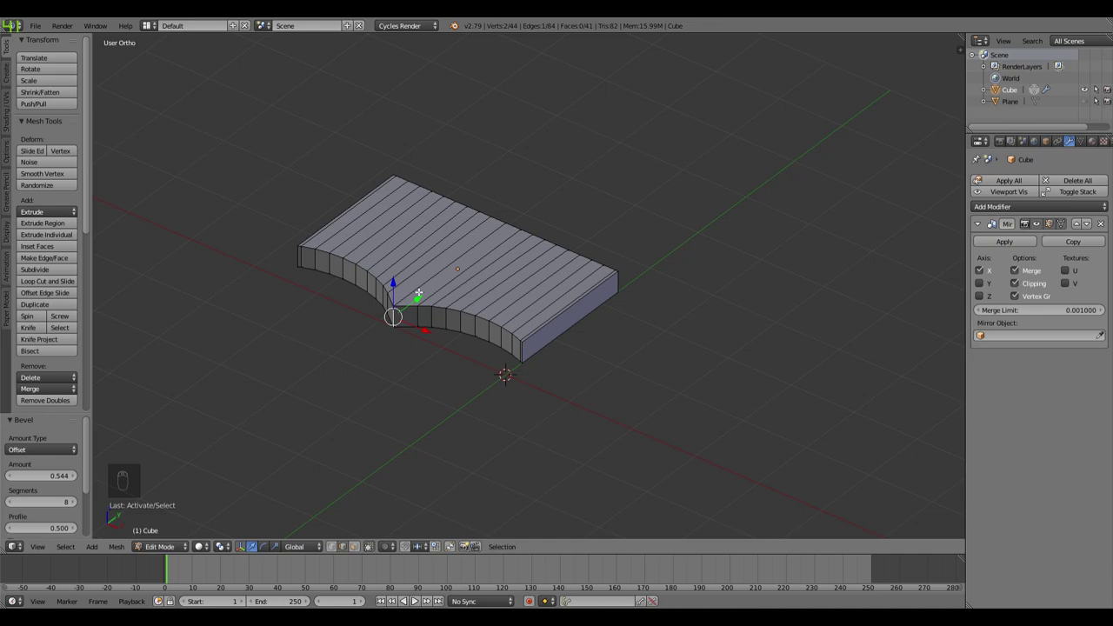
{"action": "scroll", "coordinate": [419, 294], "scroll_direction": "up", "scroll_amount": 2}
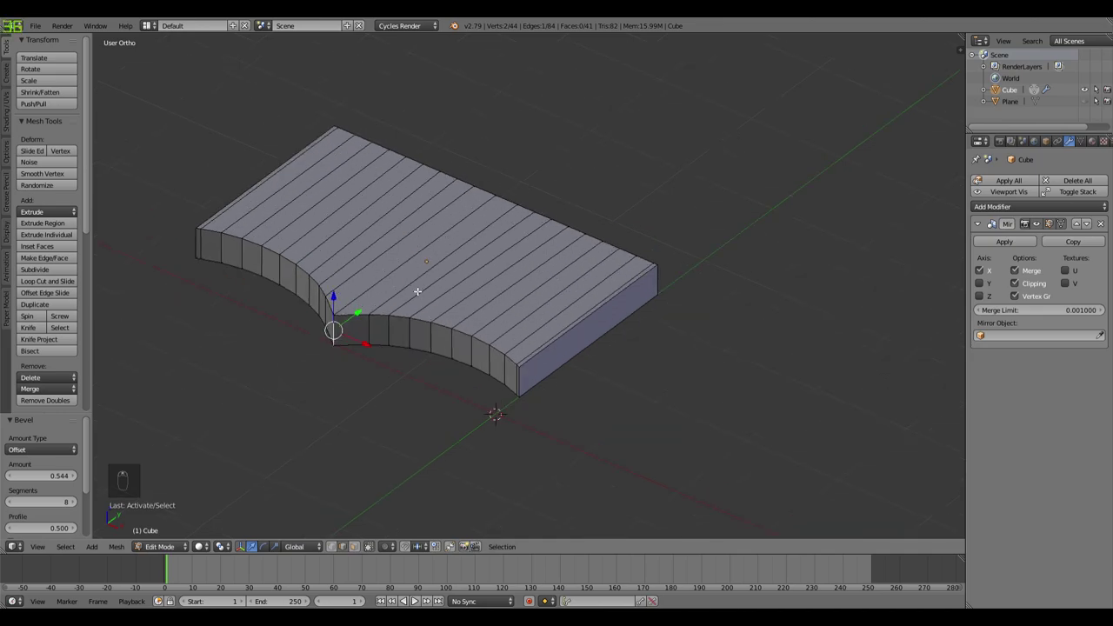
{"action": "right_click", "coordinate": [369, 294], "text": "alt"}
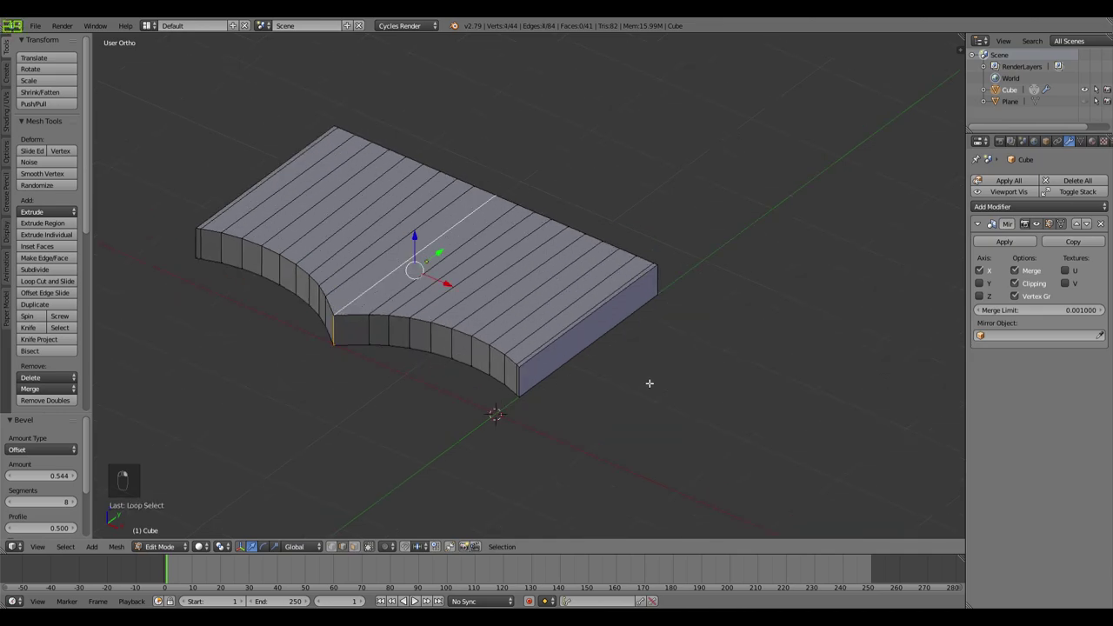
{"action": "key", "text": "ctrl+b"}
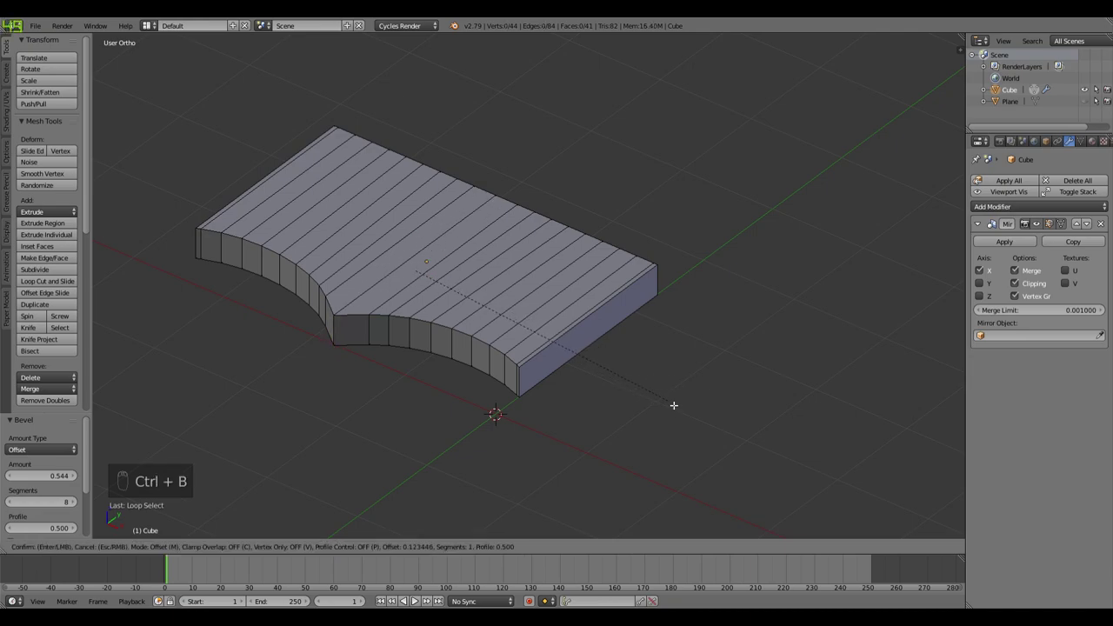
{"action": "right_click", "coordinate": [648, 402]}
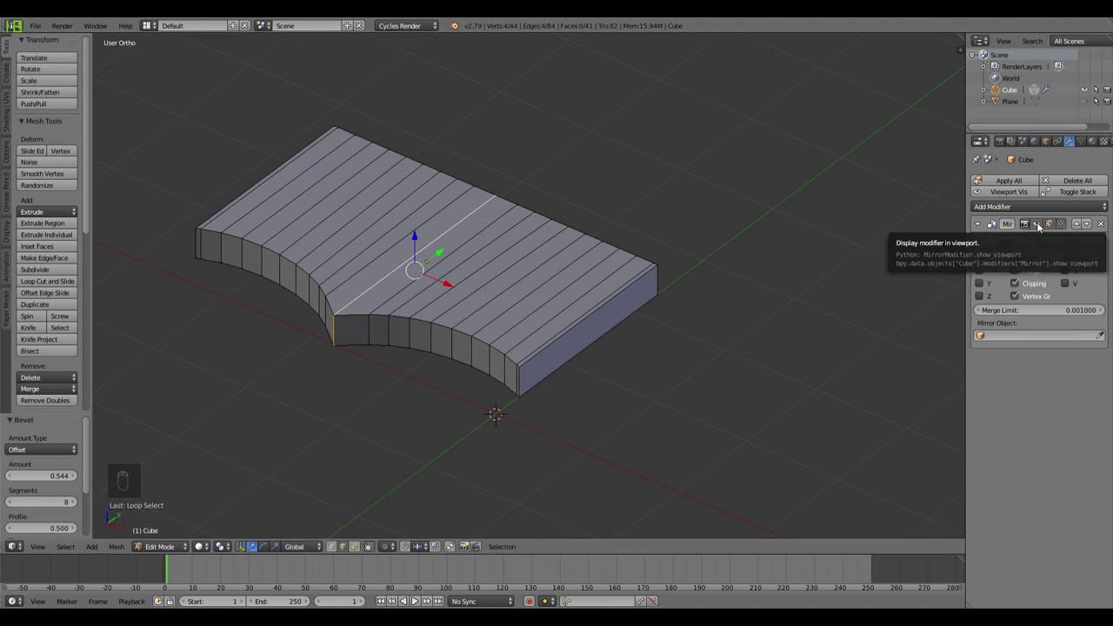
Step: Hide the Mirror modifier's viewport result to examine the slab half's open middle side, and show it again
{"action": "left_click", "coordinate": [1036, 224]}
{"action": "middle_click_drag", "start_coordinate": [580, 357], "coordinate": [706, 294]}
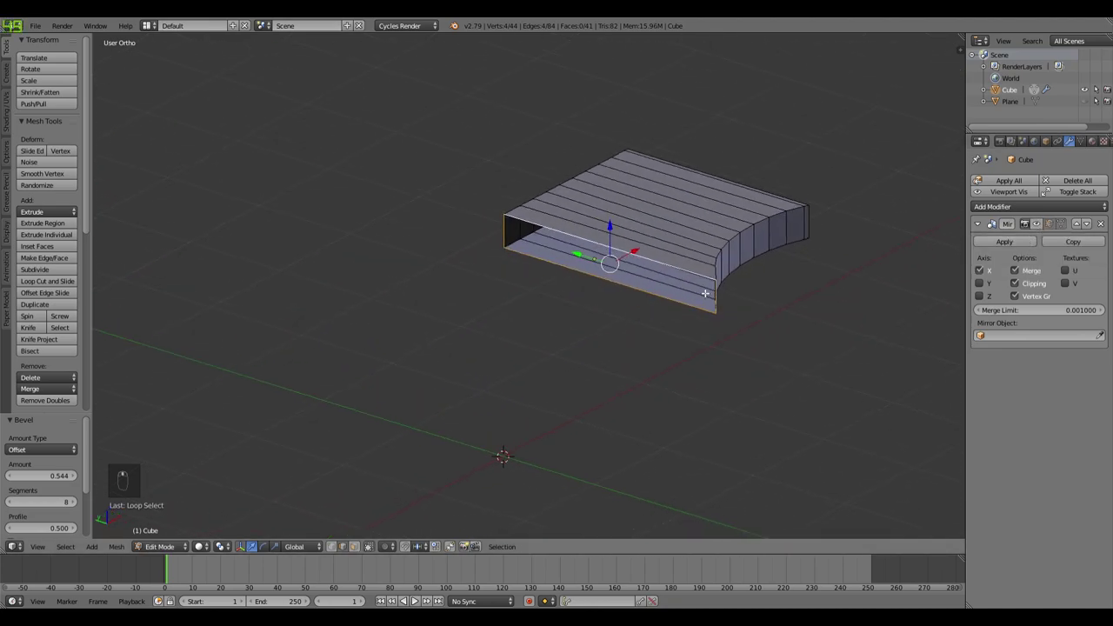
{"action": "middle_click_drag", "start_coordinate": [774, 362], "coordinate": [863, 329]}
{"action": "left_click", "coordinate": [1036, 224]}
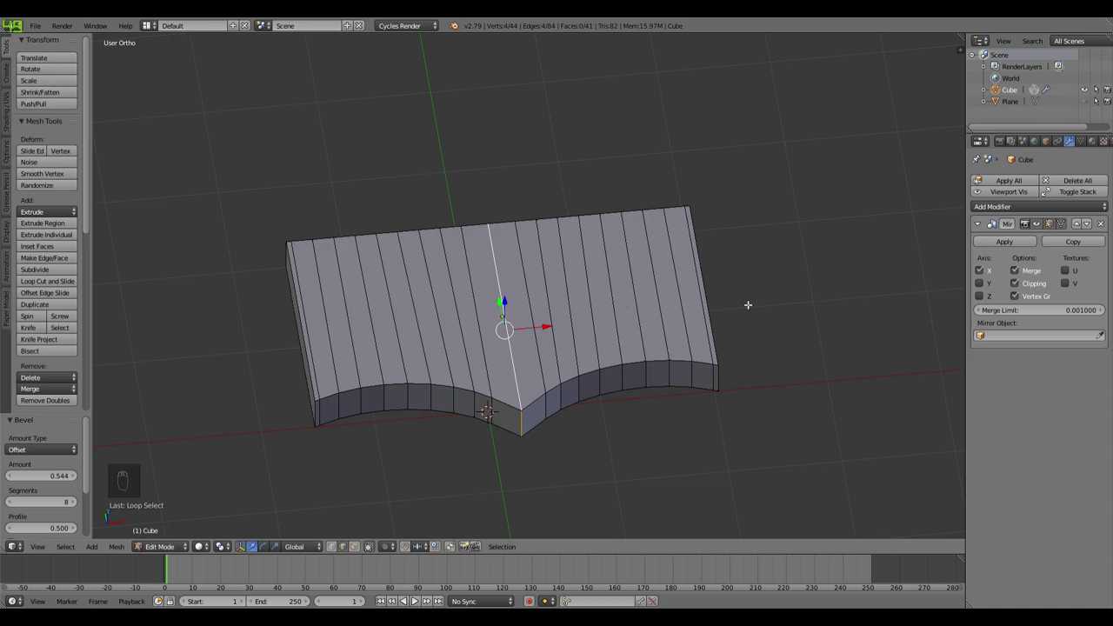
Step: Apply the slab's Mirror modifier in Object Mode and return to editing its mesh
{"action": "left_click", "coordinate": [1006, 241]}
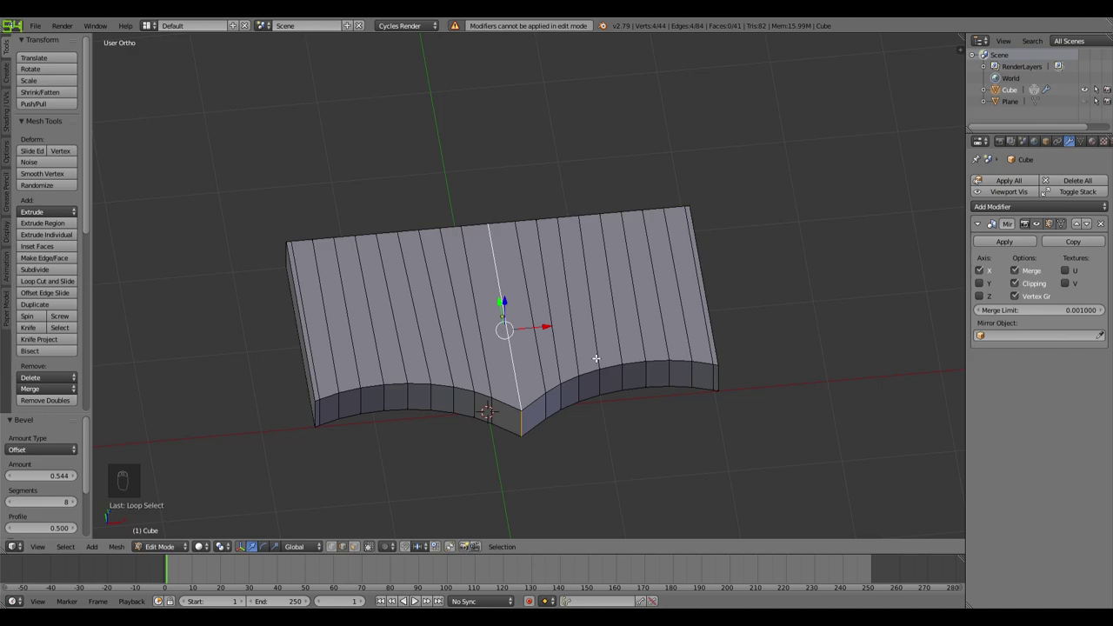
{"action": "key", "text": "Tab"}
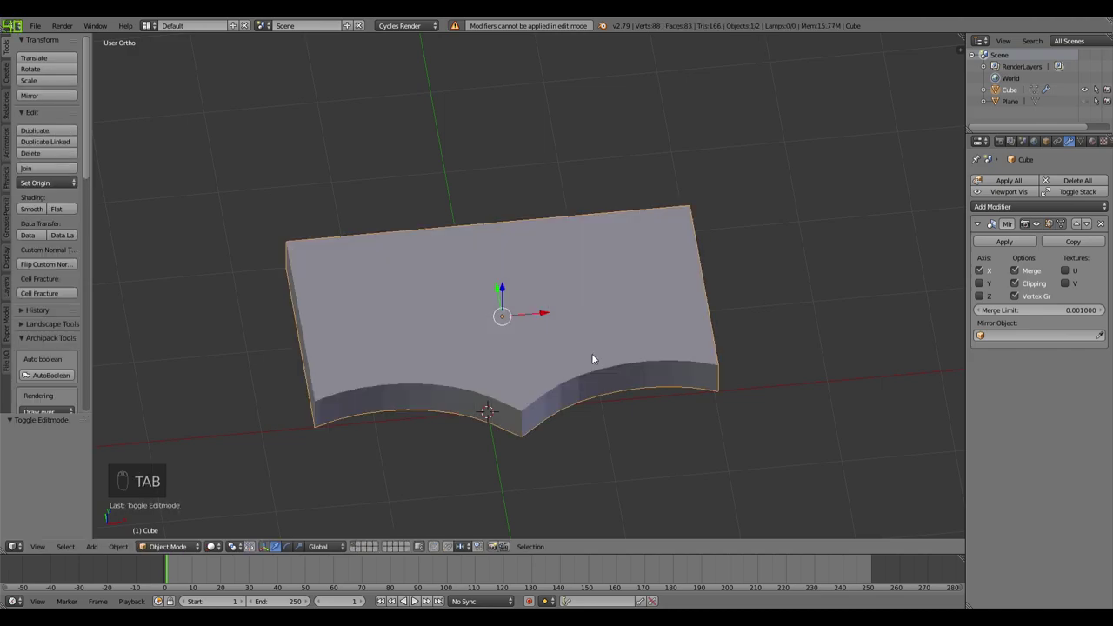
{"action": "left_click", "coordinate": [1009, 243]}
{"action": "key", "text": "Tab"}
Step: Bevel the slab's middle edge loop by about 0.139 with 4 segments to round the central front point
{"action": "middle_click_drag", "start_coordinate": [494, 252], "coordinate": [740, 373]}
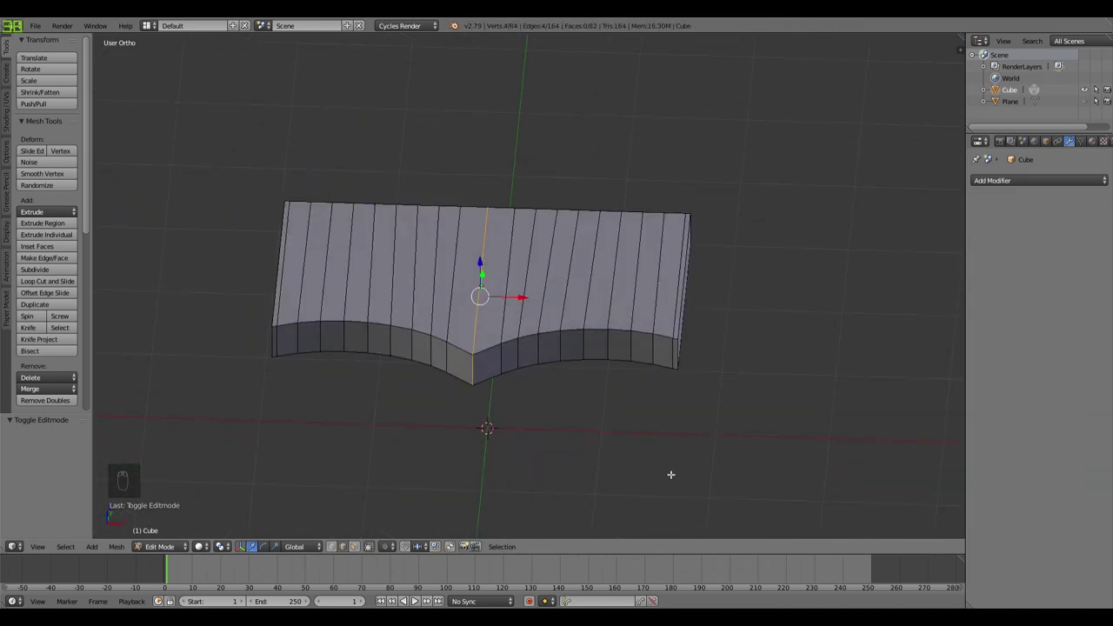
{"action": "key", "text": "ctrl+b"}
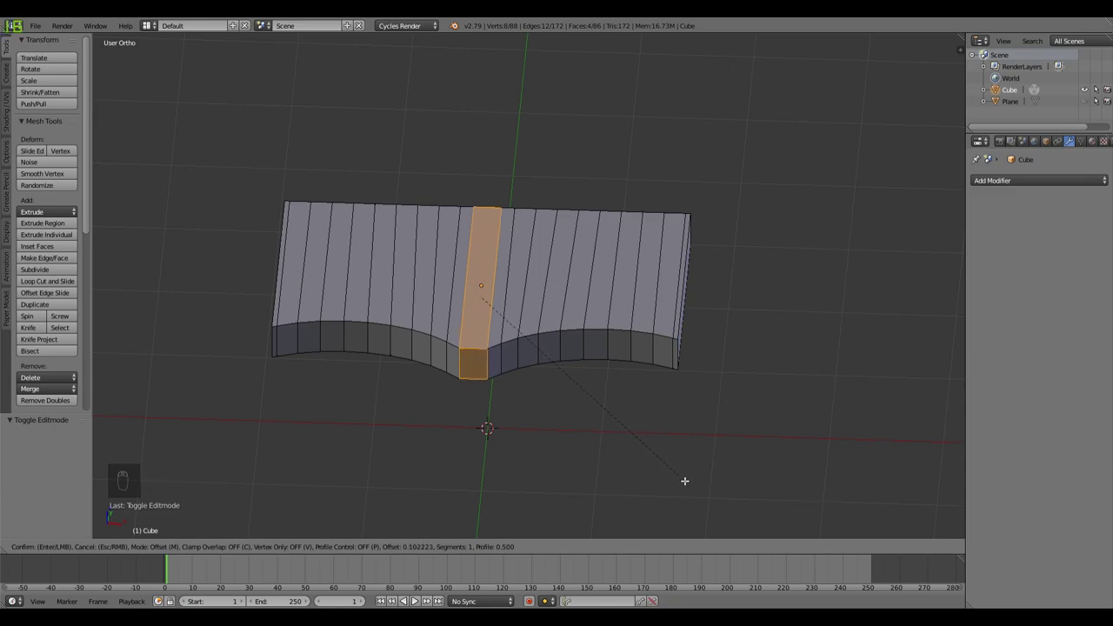
{"action": "scroll", "coordinate": [690, 483], "scroll_direction": "up", "scroll_amount": 3}
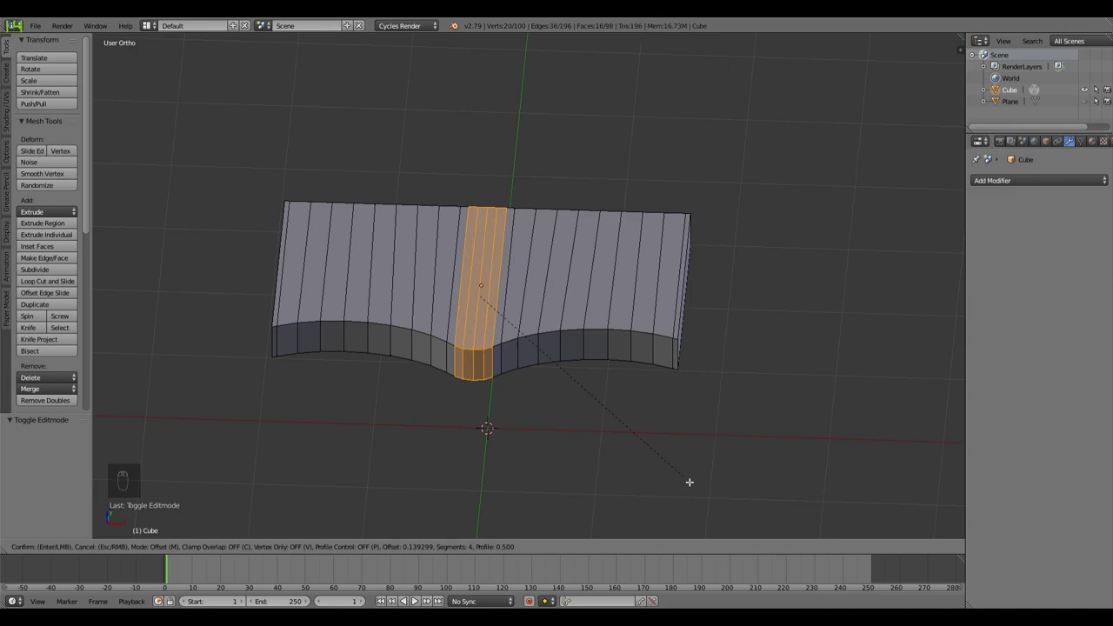
{"action": "left_click", "coordinate": [689, 483]}
{"action": "middle_click_drag", "start_coordinate": [567, 411], "coordinate": [572, 476]}
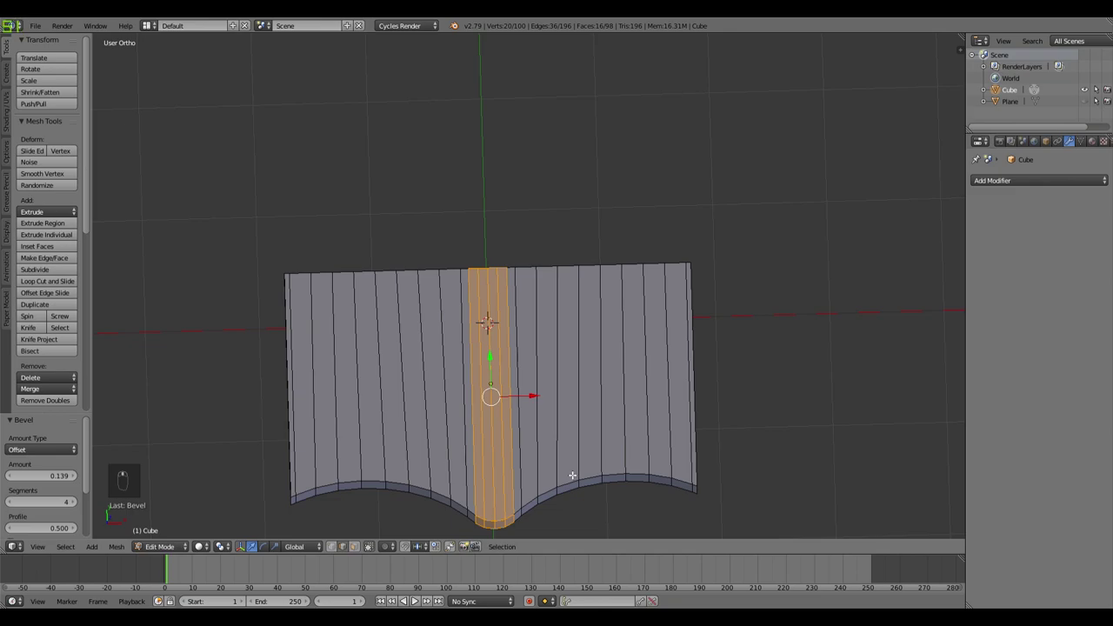
{"action": "key", "text": "KP_7"}
{"action": "scroll", "coordinate": [566, 473], "scroll_direction": "down", "scroll_amount": 2}
{"action": "scroll", "coordinate": [559, 467], "scroll_direction": "up", "scroll_amount": 2}
{"action": "scroll", "coordinate": [593, 467], "scroll_direction": "down", "scroll_amount": 4}
{"action": "middle_click_drag", "start_coordinate": [648, 447], "coordinate": [591, 370]}
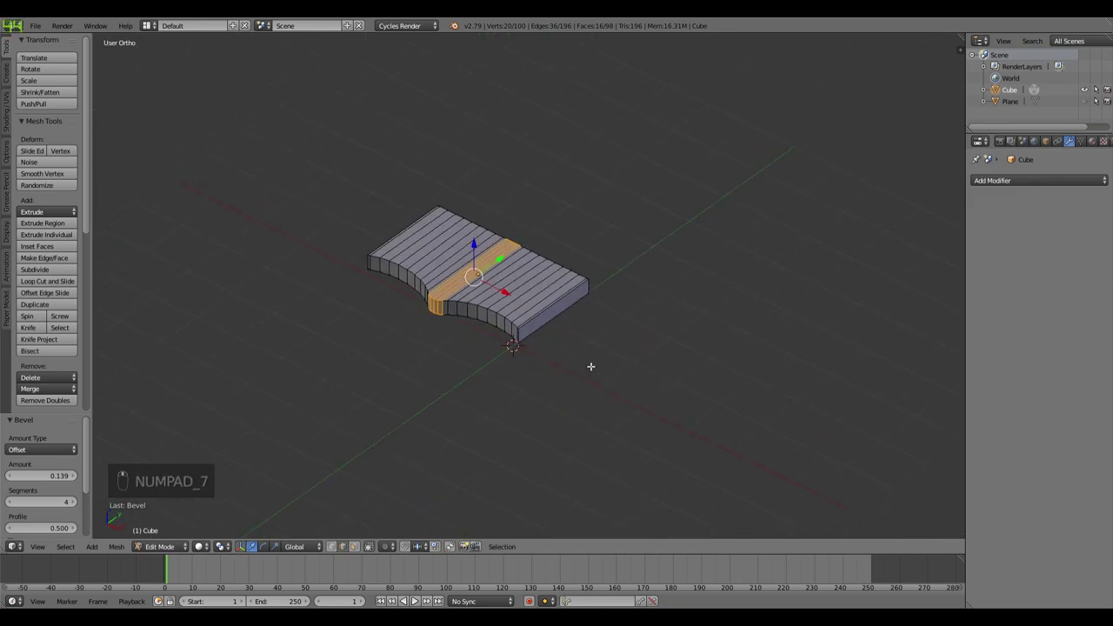
{"action": "scroll", "coordinate": [569, 368], "scroll_direction": "up", "scroll_amount": 3}
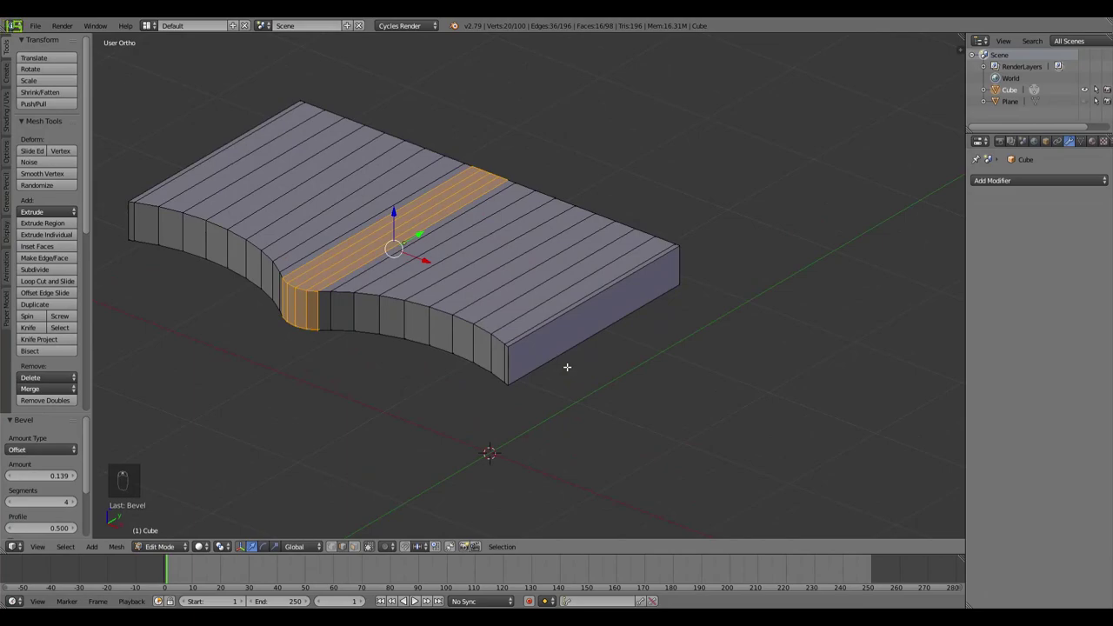
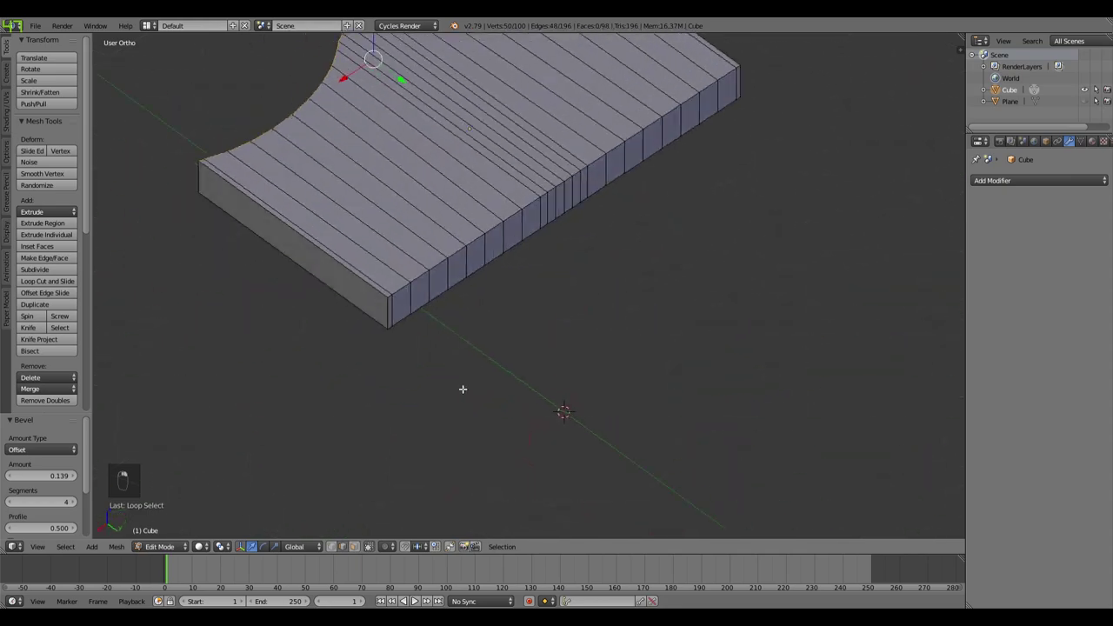
Step: Extend the selection to all upper and lower border edges along the slab's front, back and both ends
{"action": "left_click", "coordinate": [456, 195], "text": "alt+shift"}
{"action": "left_click", "coordinate": [472, 232], "text": "alt+shift"}
{"action": "middle_click_drag", "start_coordinate": [460, 238], "coordinate": [380, 375]}
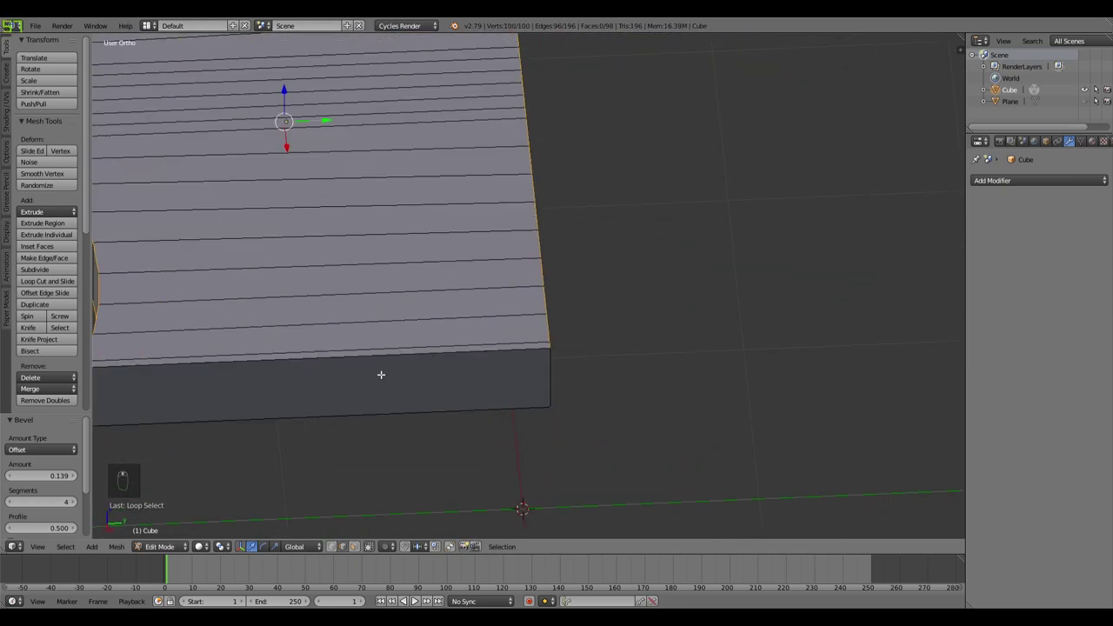
{"action": "middle_click_drag", "start_coordinate": [390, 414], "coordinate": [566, 377]}
{"action": "left_click", "coordinate": [589, 346], "text": "shift"}
{"action": "left_click", "coordinate": [592, 407], "text": "shift"}
Step: Add the slab's four vertical corner edges to the selection
{"action": "middle_click_drag", "start_coordinate": [696, 442], "coordinate": [638, 443]}
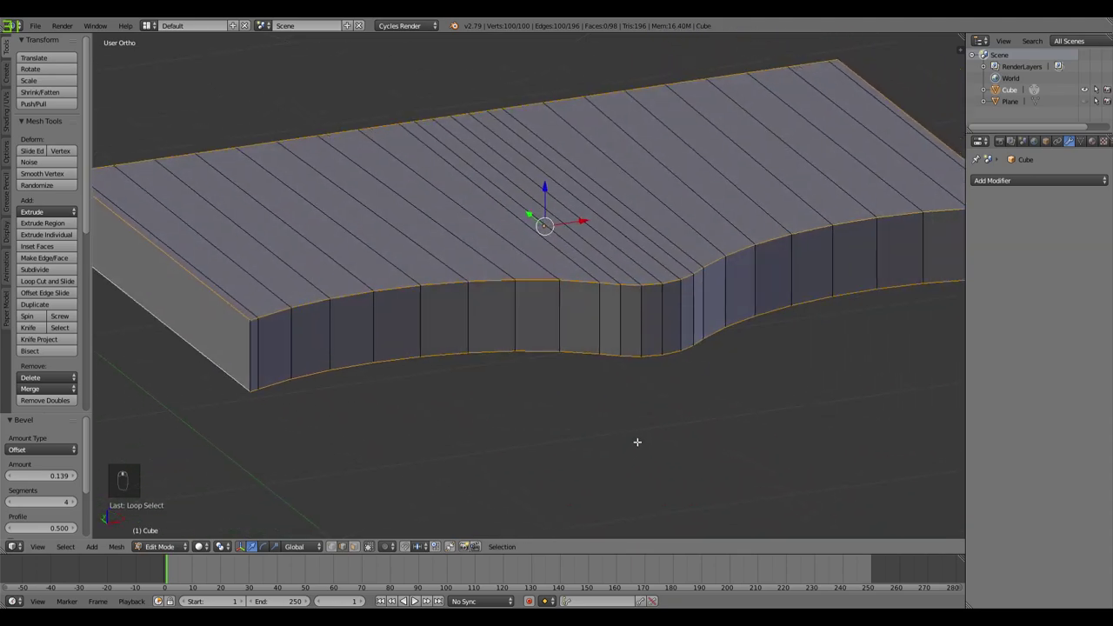
{"action": "left_click", "coordinate": [251, 363], "text": "shift"}
{"action": "scroll", "coordinate": [504, 403], "scroll_direction": "down", "scroll_amount": 4}
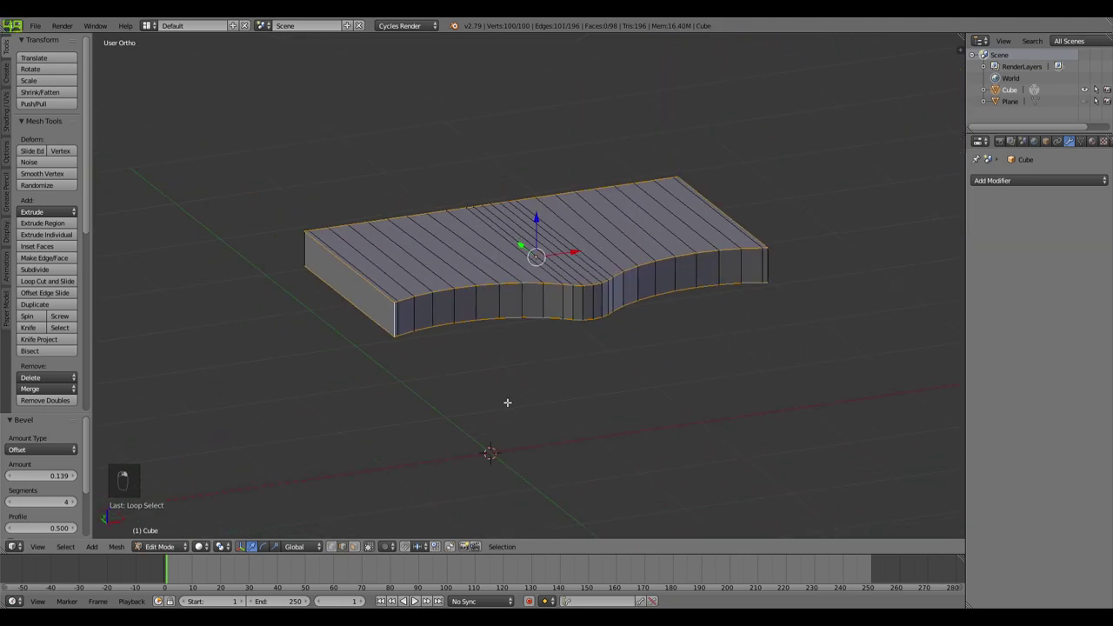
{"action": "left_click", "coordinate": [771, 280], "text": "shift"}
{"action": "middle_click_drag", "start_coordinate": [778, 316], "coordinate": [652, 330]}
{"action": "scroll", "coordinate": [653, 330], "scroll_direction": "up", "scroll_amount": 5}
{"action": "left_click", "coordinate": [722, 330], "text": "shift"}
{"action": "middle_click_drag", "start_coordinate": [269, 370], "coordinate": [493, 360]}
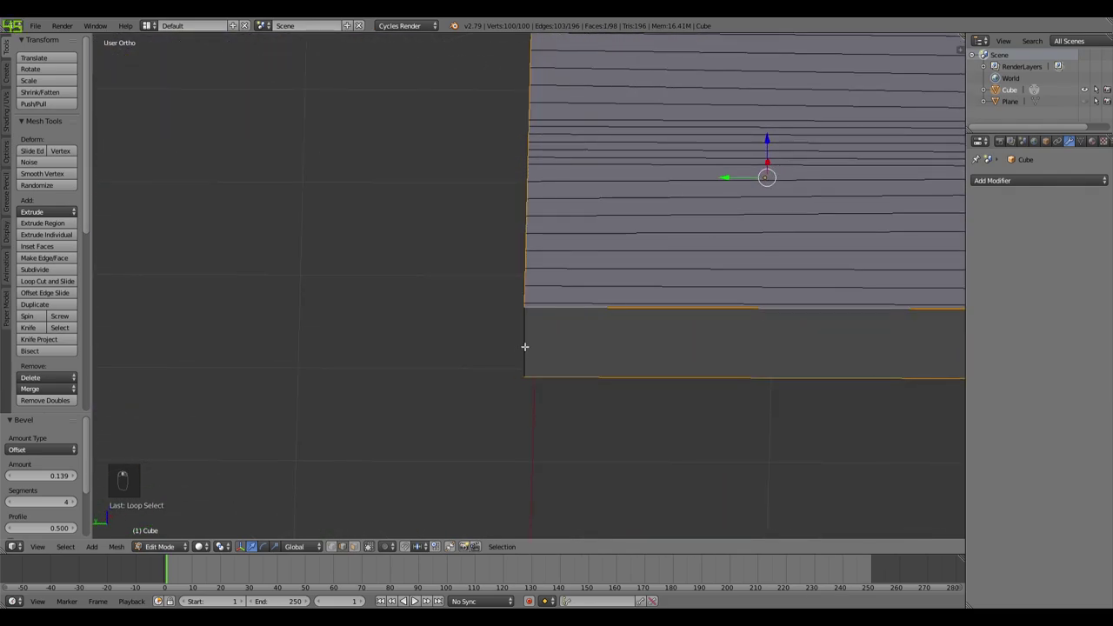
{"action": "left_click", "coordinate": [525, 345], "text": "shift"}
Step: Bevel the slab's selected border and corner edges by about 0.020 with 1 segment and check the result in Object Mode
{"action": "scroll", "coordinate": [574, 392], "scroll_direction": "down", "scroll_amount": 4}
{"action": "middle_click_drag", "start_coordinate": [614, 380], "coordinate": [497, 392]}
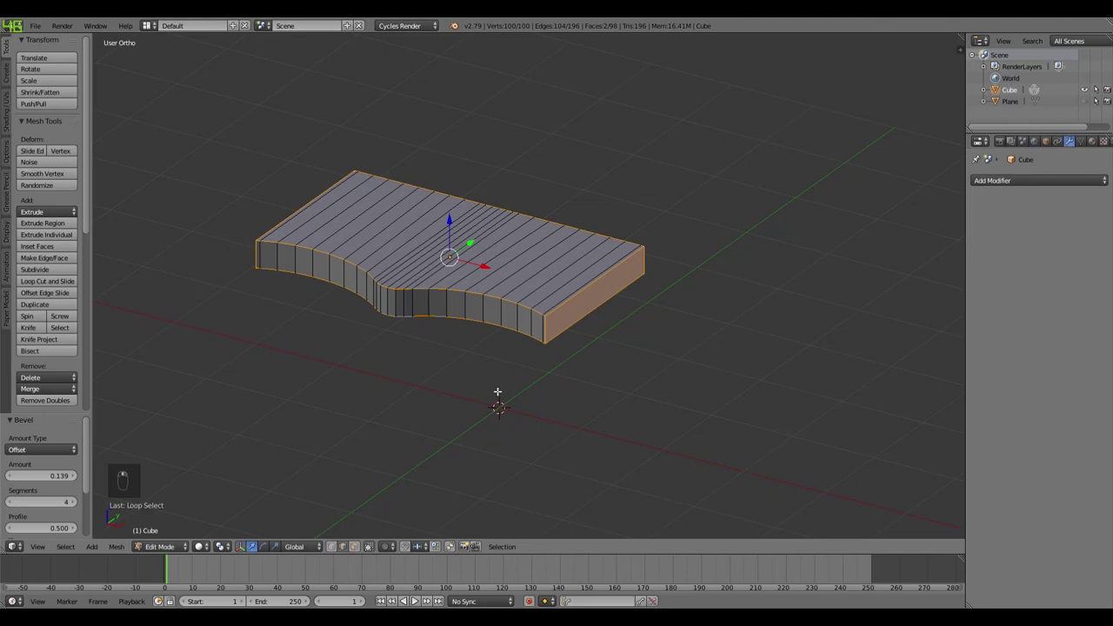
{"action": "key", "text": "ctrl+b"}
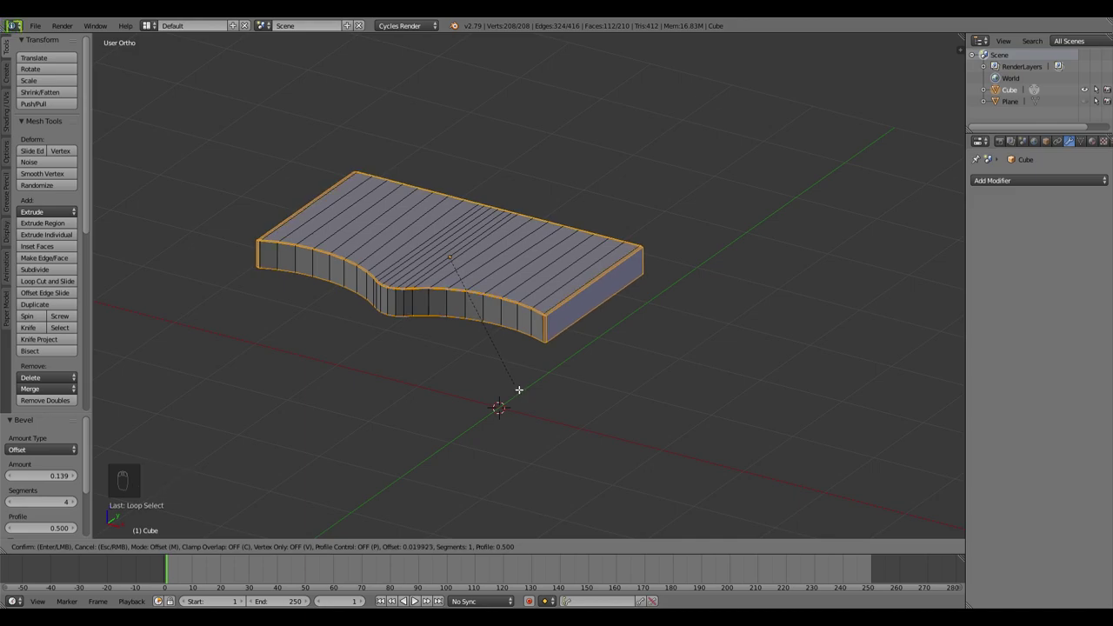
{"action": "left_click", "coordinate": [519, 389]}
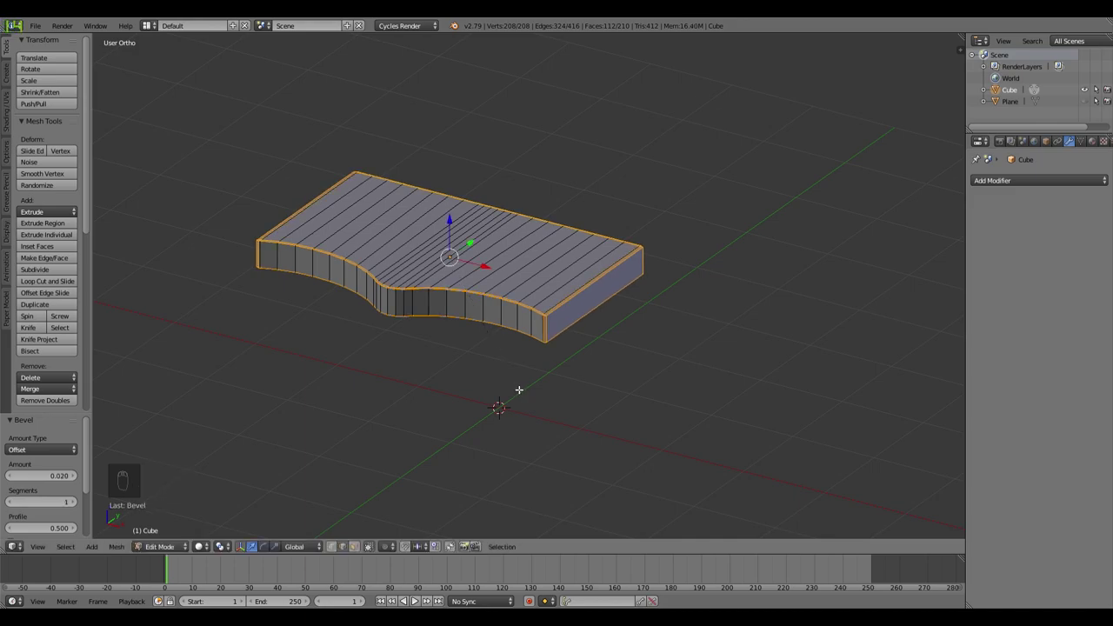
{"action": "scroll", "coordinate": [537, 393], "scroll_direction": "up", "scroll_amount": 5}
{"action": "key", "text": "Tab"}
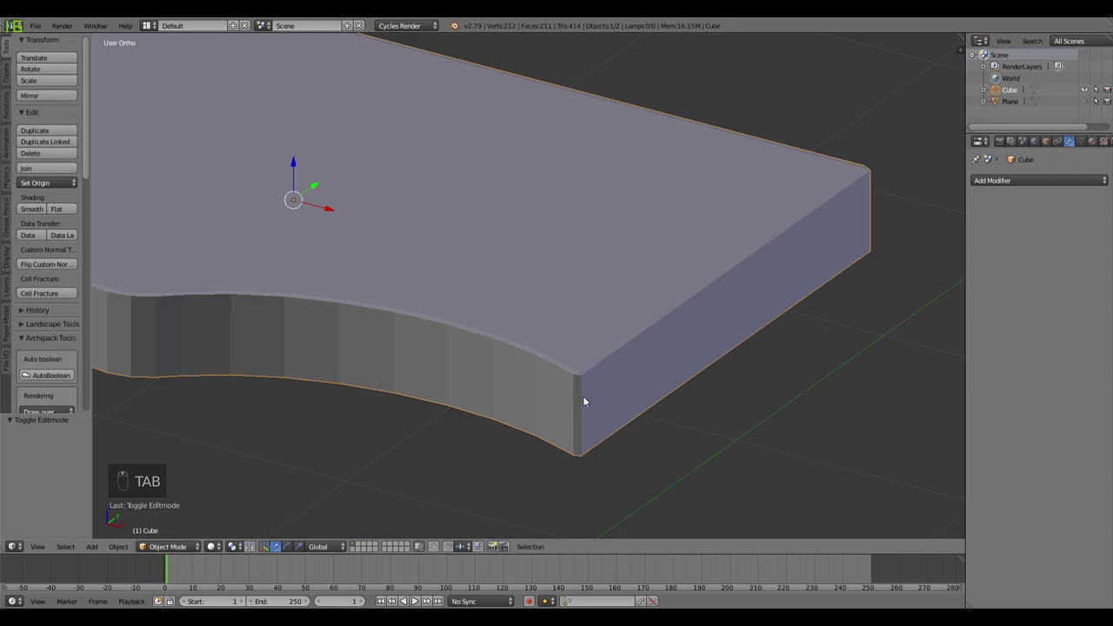
{"action": "mouse_move", "coordinate": [596, 404]}
{"action": "middle_mouse_down"}
{"action": "mouse_move", "coordinate": [582, 380]}
{"action": "mouse_move", "coordinate": [580, 401]}
{"action": "middle_mouse_up"}
{"action": "scroll", "coordinate": [583, 407], "scroll_direction": "down", "scroll_amount": 6}
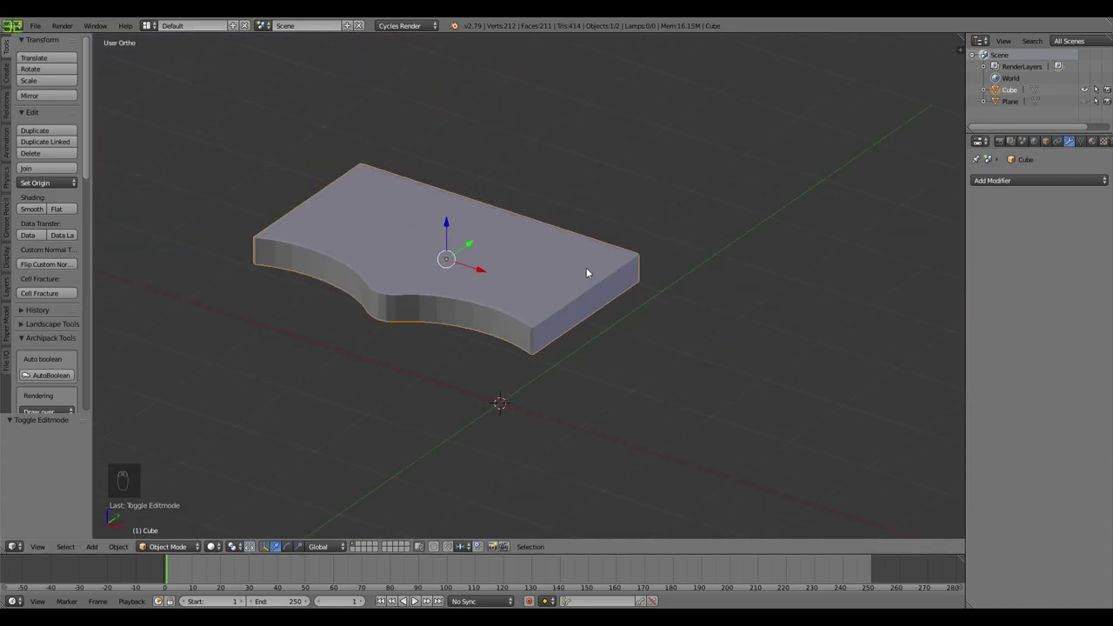
Step: Add one lengthwise loop cut around the slab and slide it close to the straight back edge
{"action": "key", "text": "Tab"}
{"action": "middle_click_drag", "start_coordinate": [686, 276], "coordinate": [559, 323]}
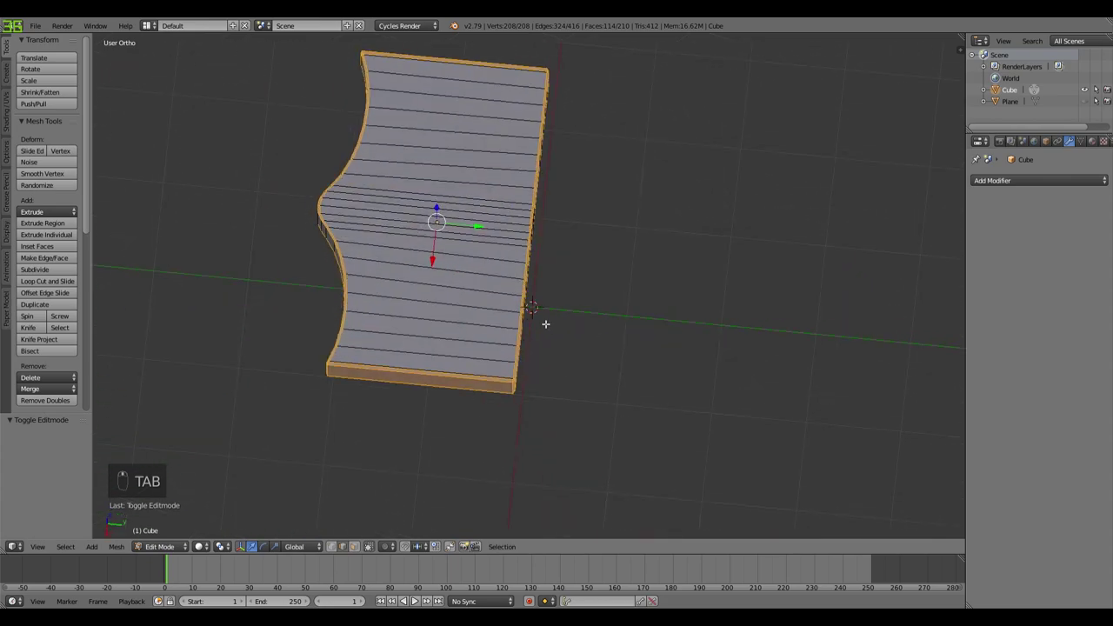
{"action": "key", "text": "ctrl+r"}
{"action": "left_click", "coordinate": [521, 225]}
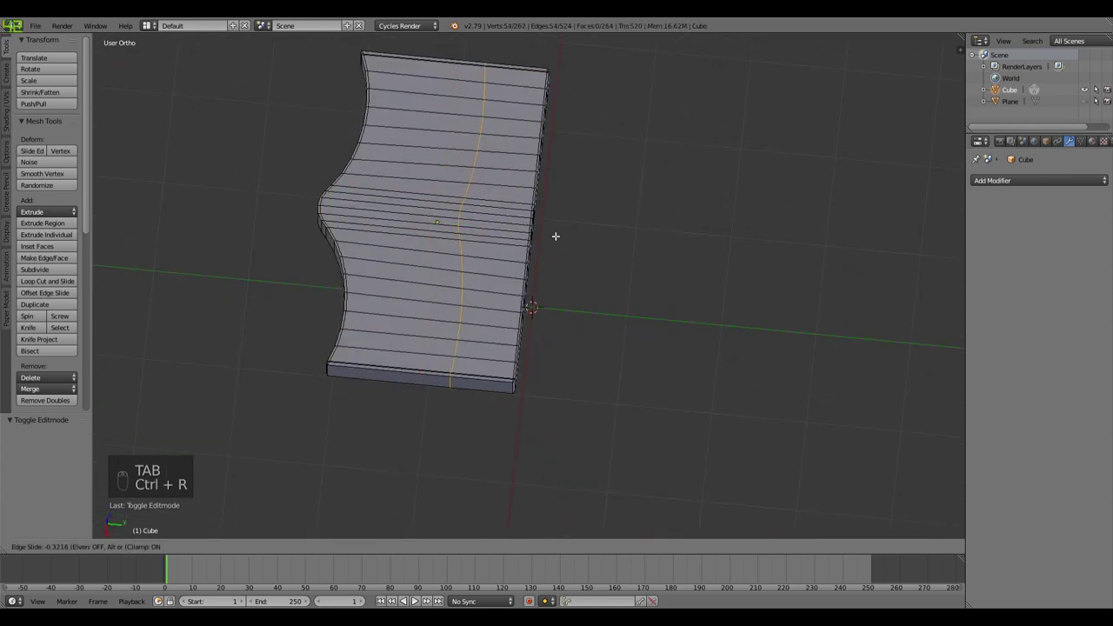
{"action": "left_click", "coordinate": [620, 270]}
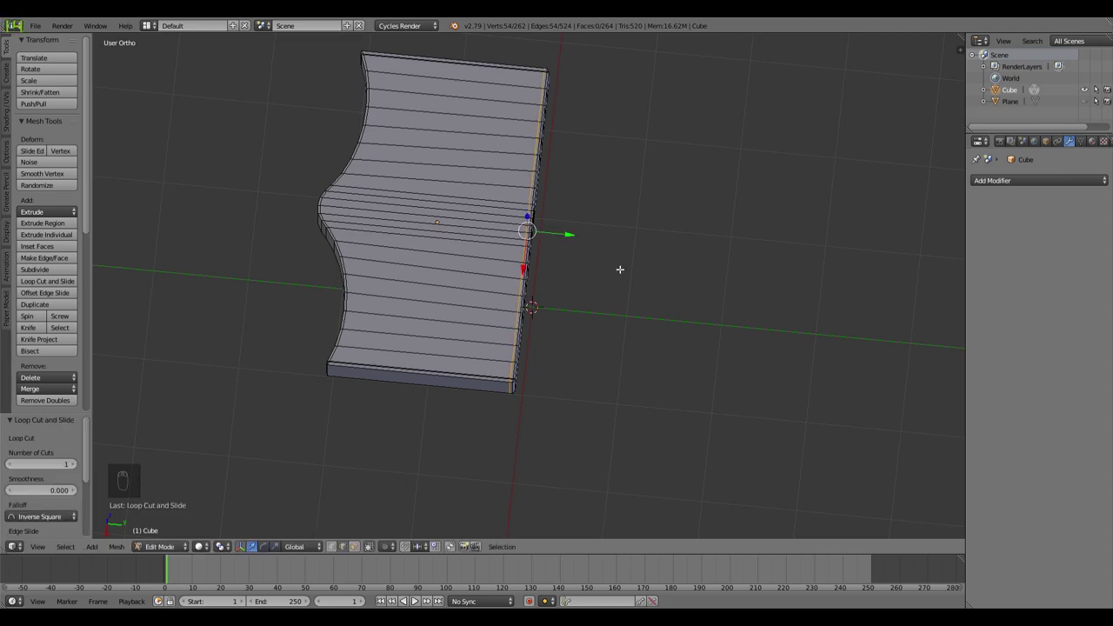
Step: Add a level 2 Subdivision Surface modifier to the slab and give it smooth shading
{"action": "key", "text": "Tab"}
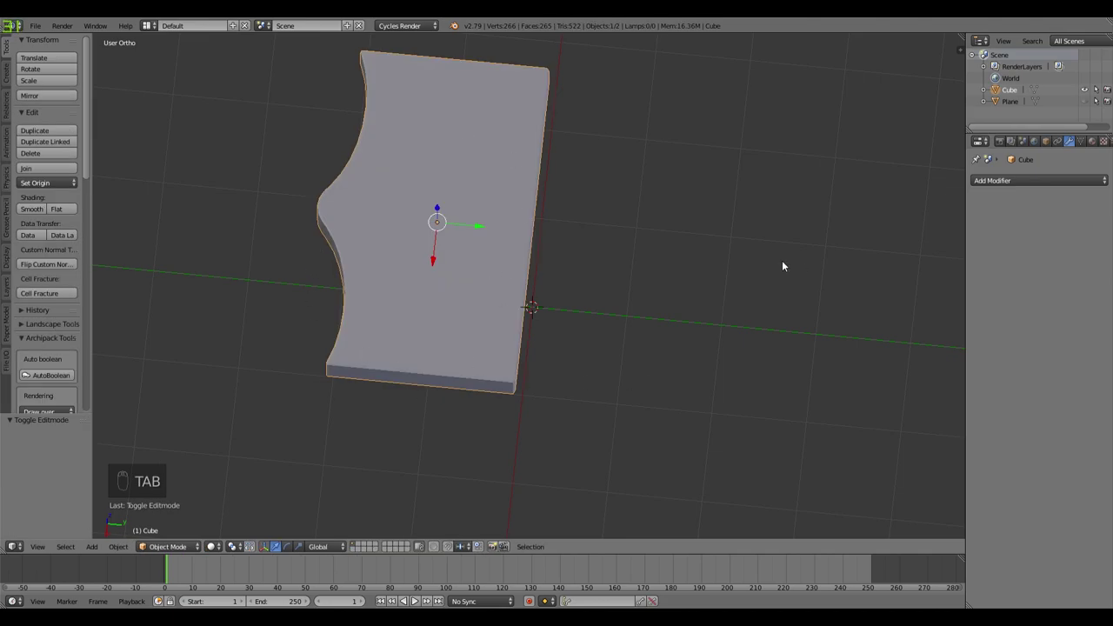
{"action": "key", "text": "ctrl+2"}
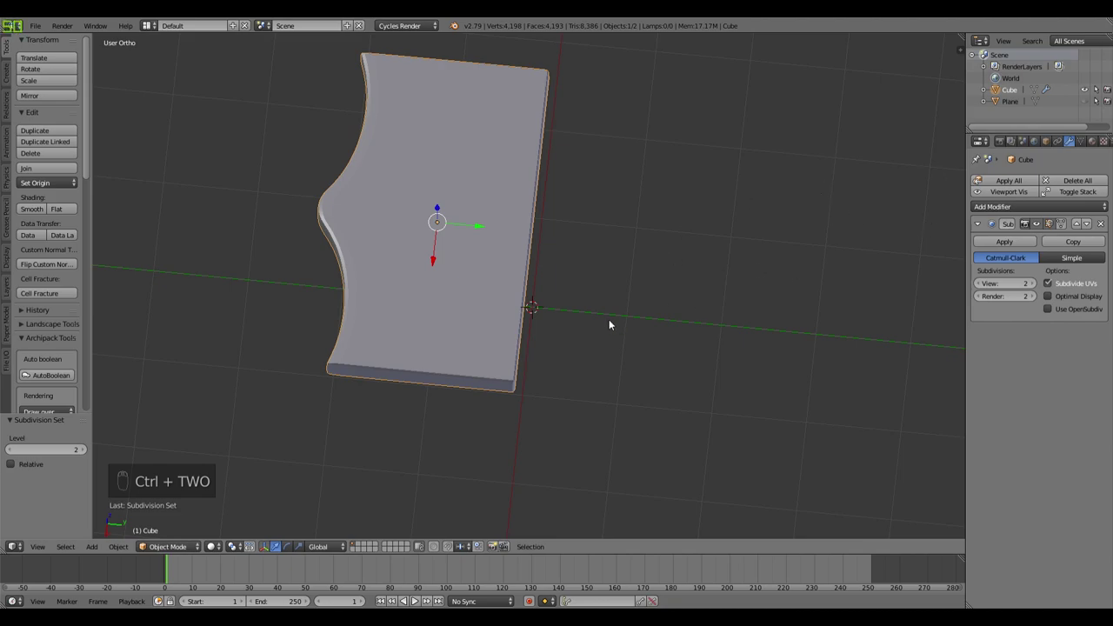
{"action": "middle_click_drag", "start_coordinate": [582, 353], "coordinate": [665, 303]}
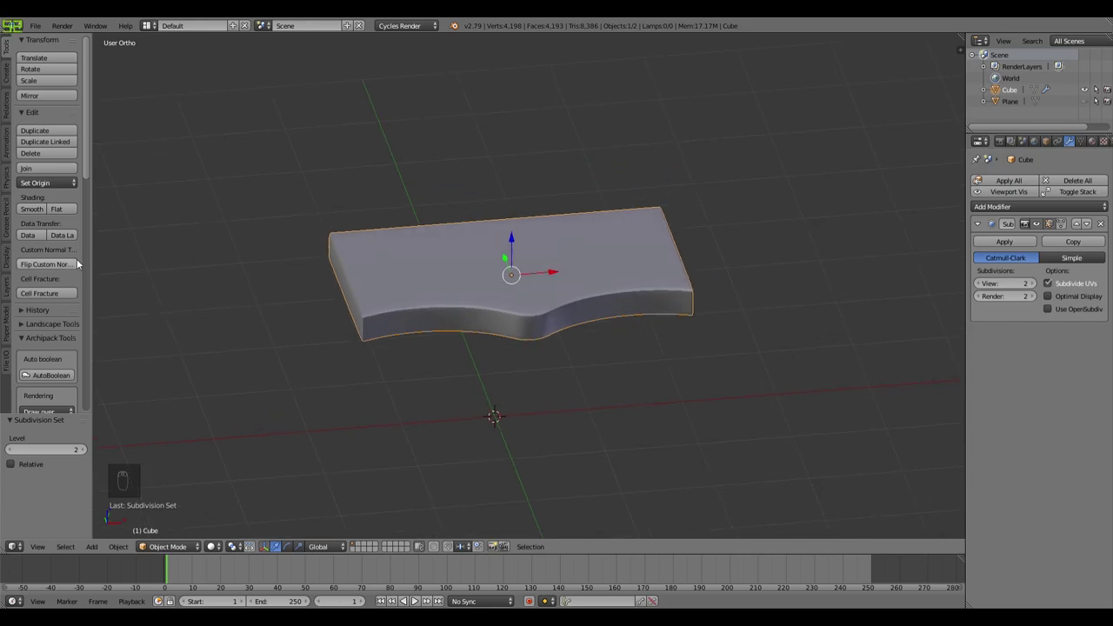
{"action": "left_click", "coordinate": [31, 208]}
{"action": "scroll", "coordinate": [553, 363], "scroll_direction": "up", "scroll_amount": 4}
{"action": "middle_click_drag", "start_coordinate": [553, 369], "coordinate": [688, 400]}
{"action": "scroll", "coordinate": [620, 388], "scroll_direction": "down", "scroll_amount": 5}
Step: Unhide the upright plane behind the slab
{"action": "key", "text": "KP_1"}
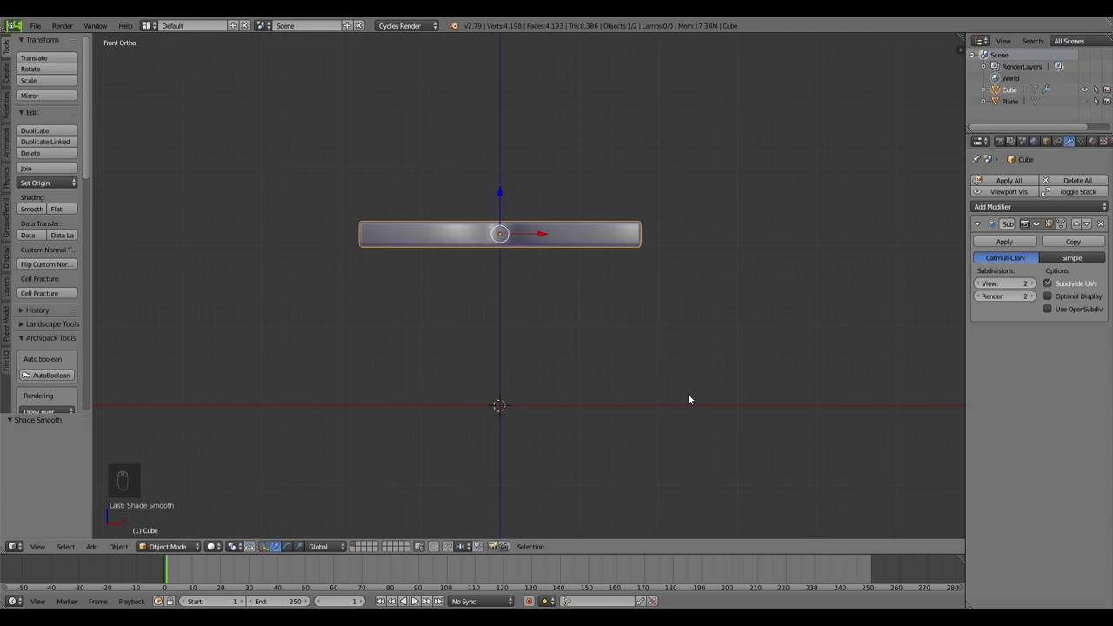
{"action": "key", "text": "alt+h"}
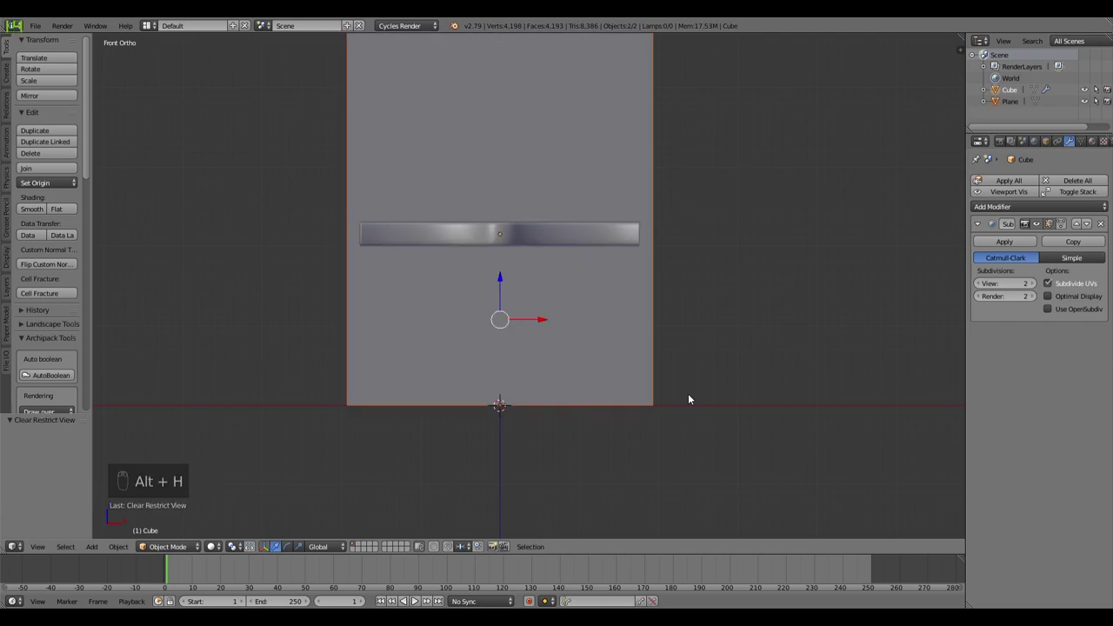
{"action": "middle_click_drag", "start_coordinate": [857, 346], "coordinate": [791, 366]}
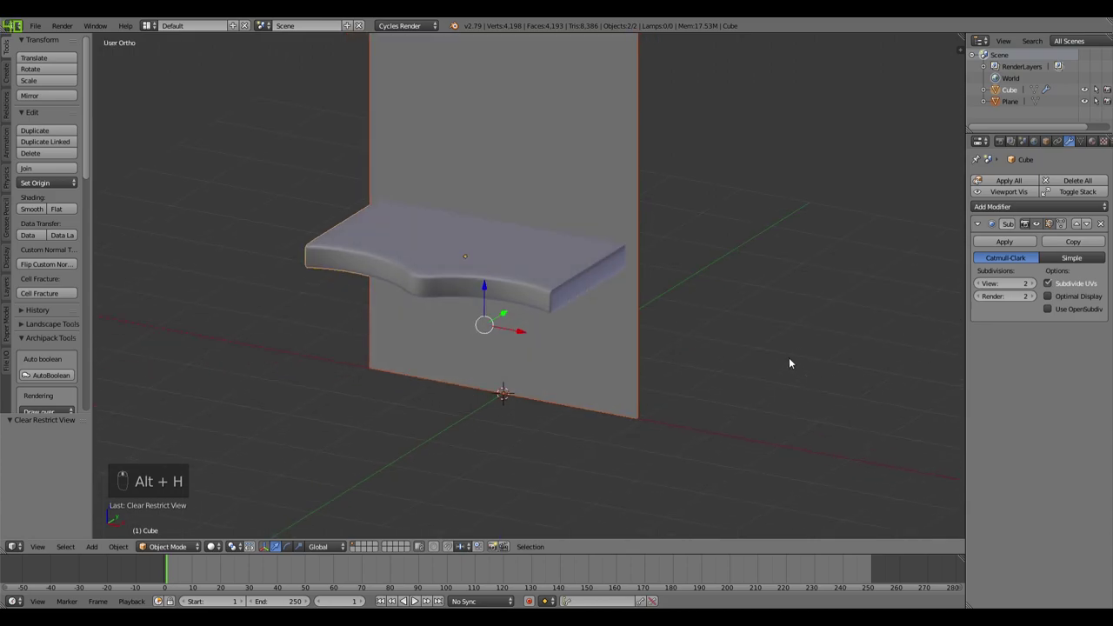
Step: Preview the slab and the upright plane in rendered viewport shading and return to solid shading
{"action": "scroll", "coordinate": [787, 359], "scroll_direction": "down", "scroll_amount": 3}
{"action": "key", "text": "shift+z"}
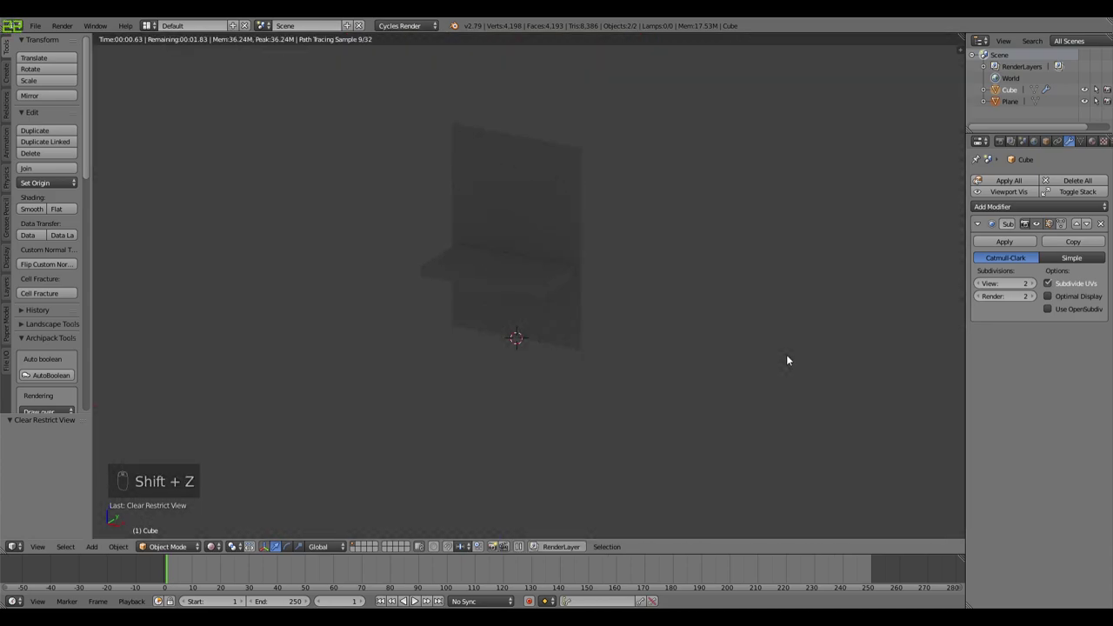
{"action": "key", "text": "shift+z"}
{"action": "middle_click_drag", "start_coordinate": [693, 353], "coordinate": [731, 334]}
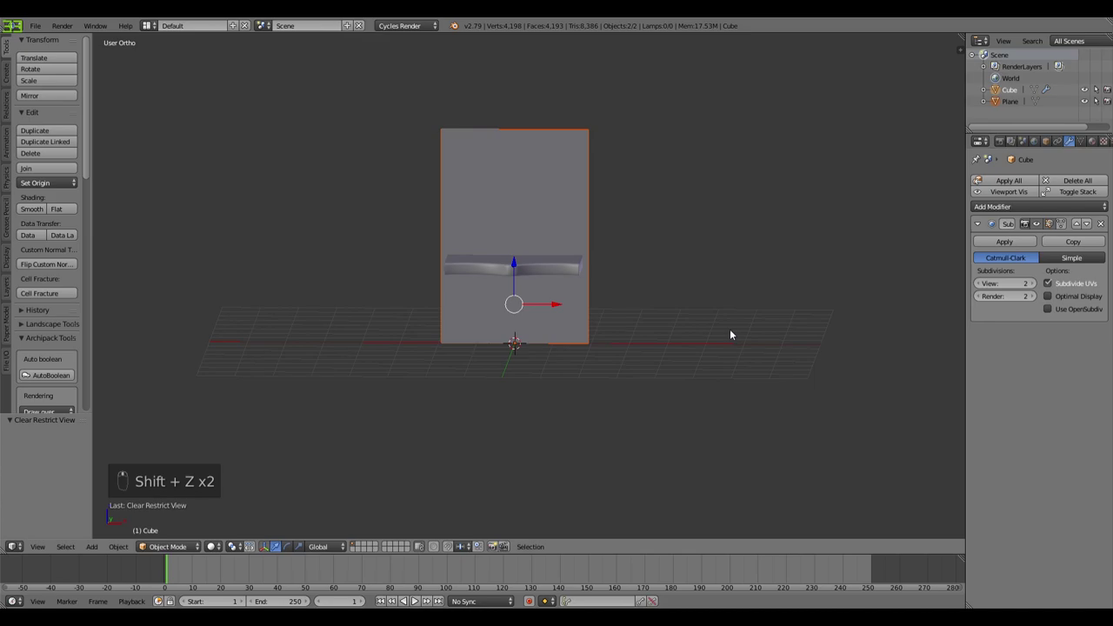
Step: Rename the upright plane object to "wall"
{"action": "key", "text": "KP_1"}
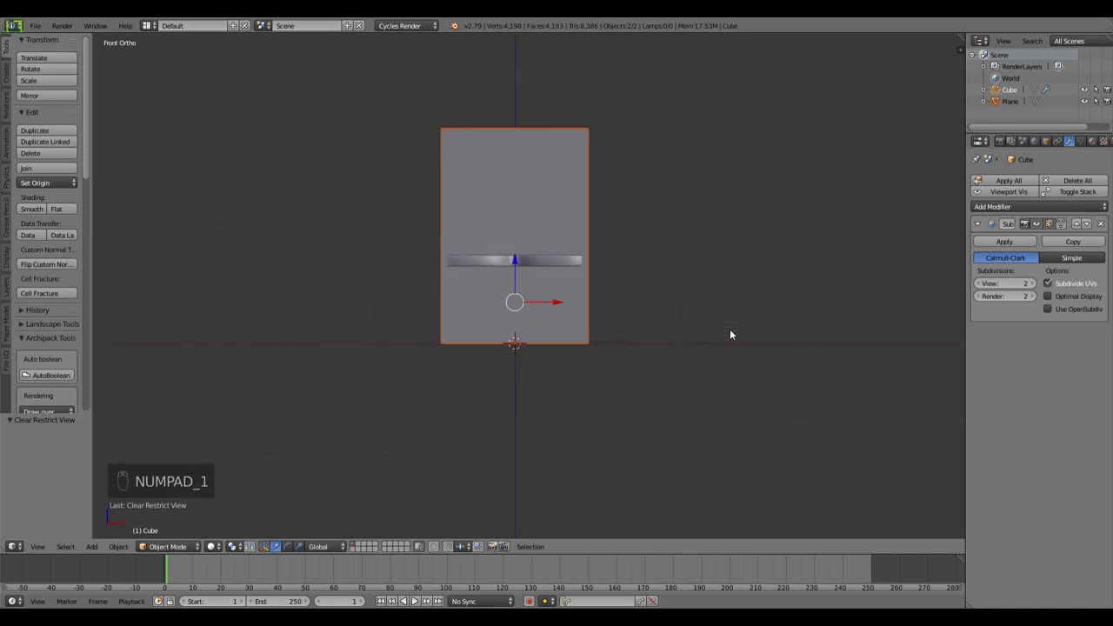
{"action": "right_click", "coordinate": [567, 202]}
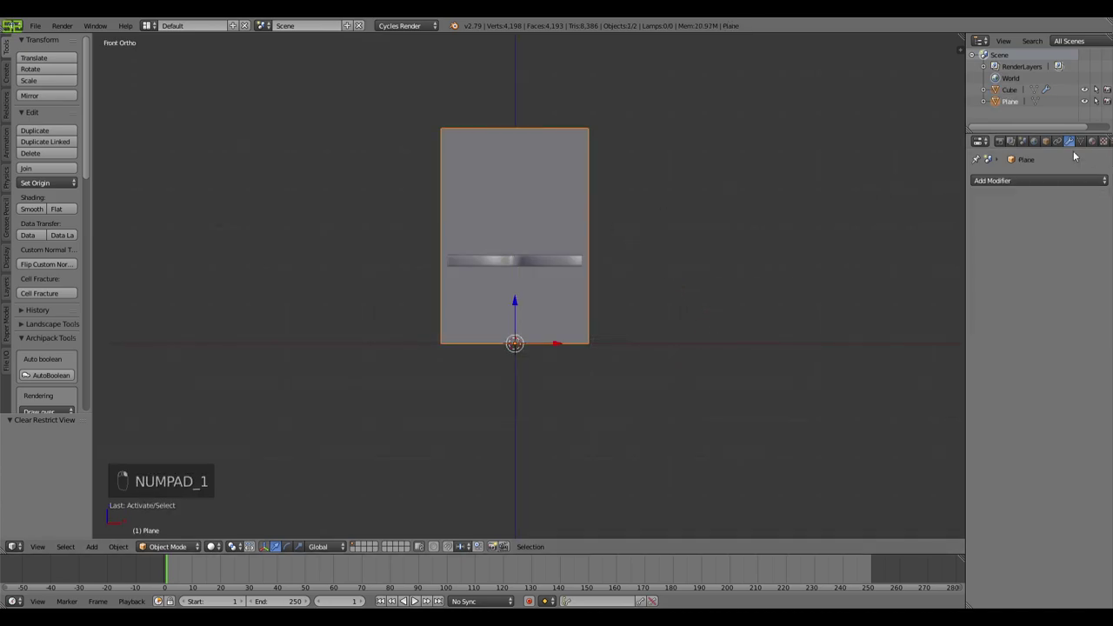
{"action": "left_click", "coordinate": [1046, 141]}
{"action": "left_click", "coordinate": [1028, 182]}
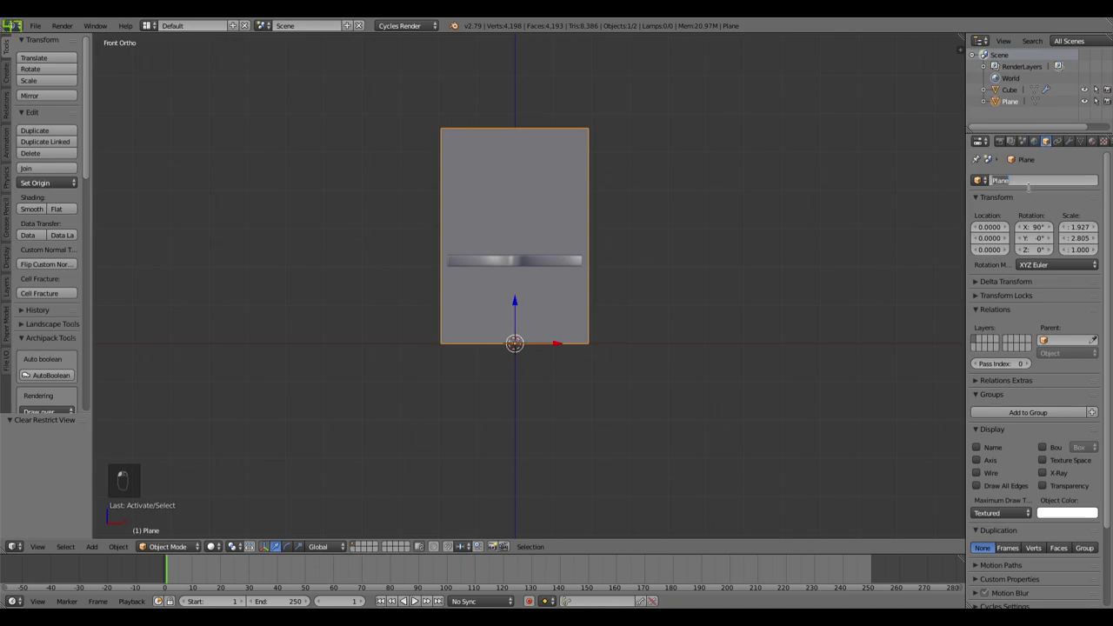
{"action": "type", "text": "wall"}
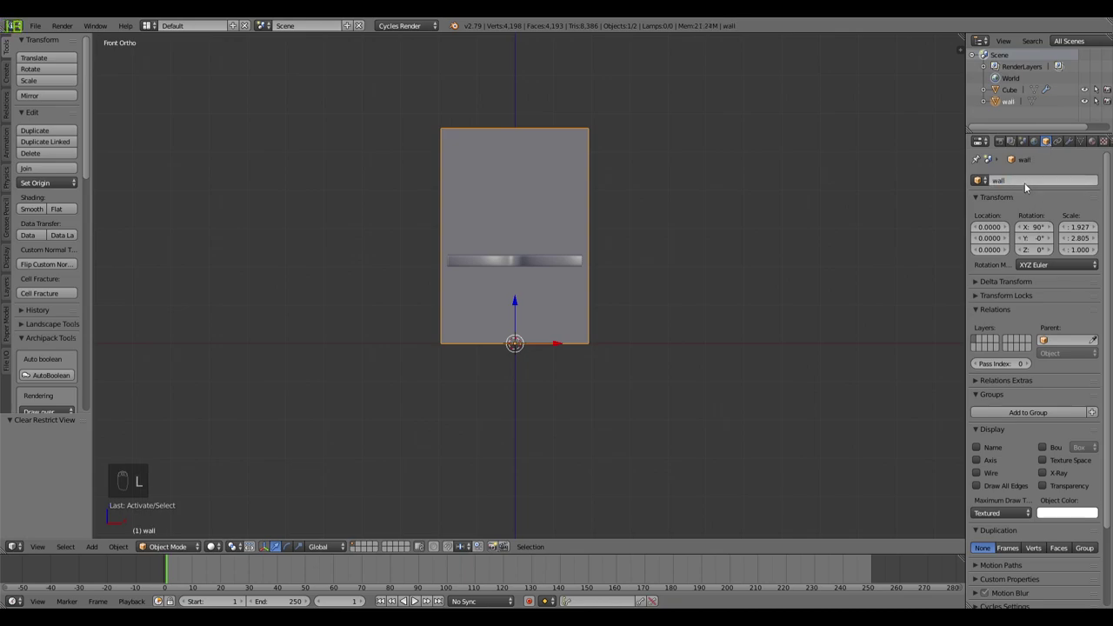
Step: Rename the curved-front slab object to "wooden panel"
{"action": "left_click", "coordinate": [505, 265]}
{"action": "left_click", "coordinate": [1027, 182]}
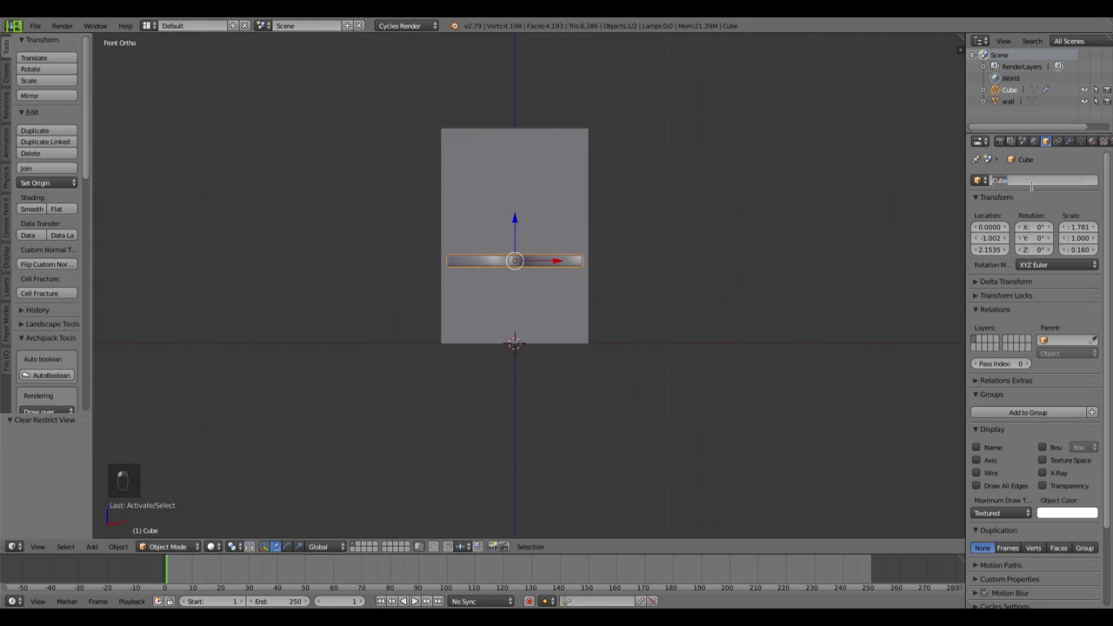
{"action": "type", "text": "wooden panel"}
{"action": "key", "text": "Return"}
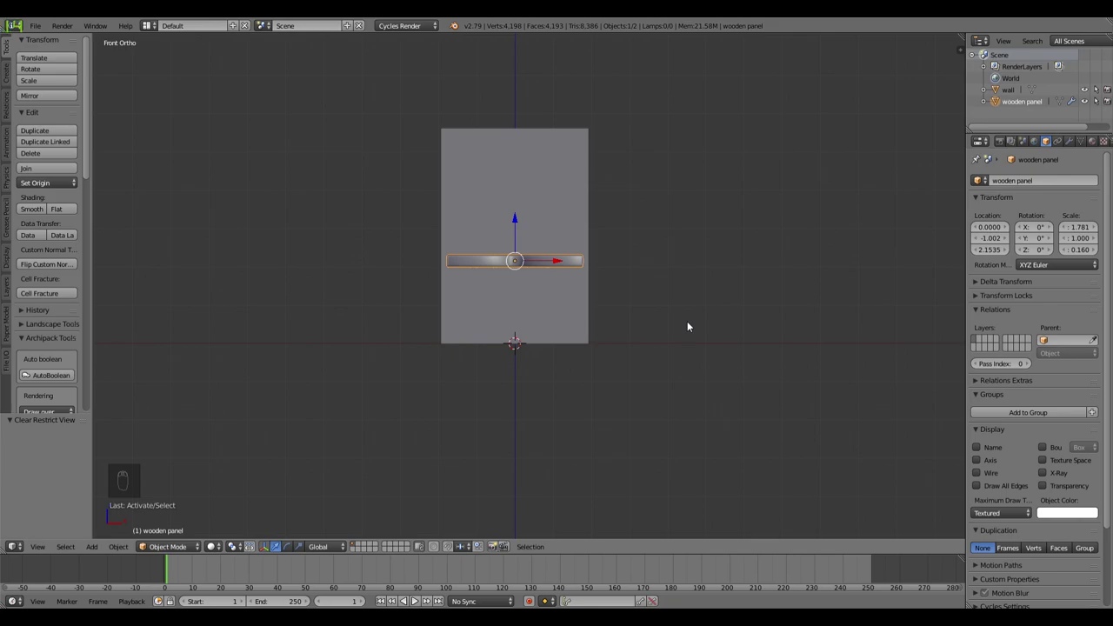
Step: Save the scene to the Desktop as a new file named tutorial.blend
{"action": "middle_click_drag", "start_coordinate": [777, 293], "coordinate": [743, 310]}
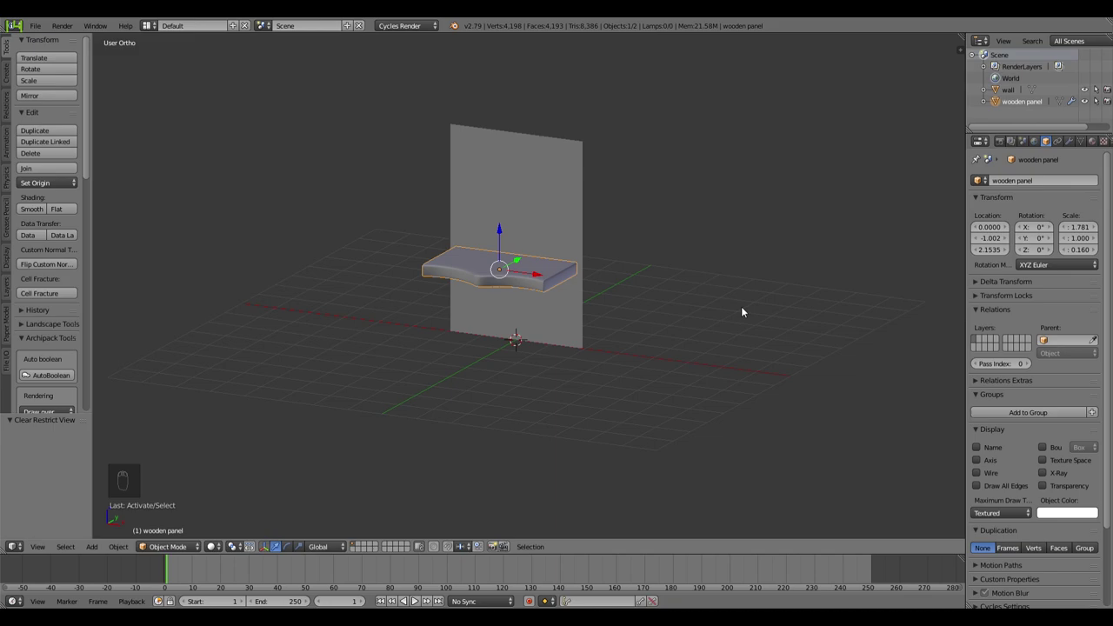
{"action": "scroll", "coordinate": [668, 385], "scroll_direction": "up", "scroll_amount": 3}
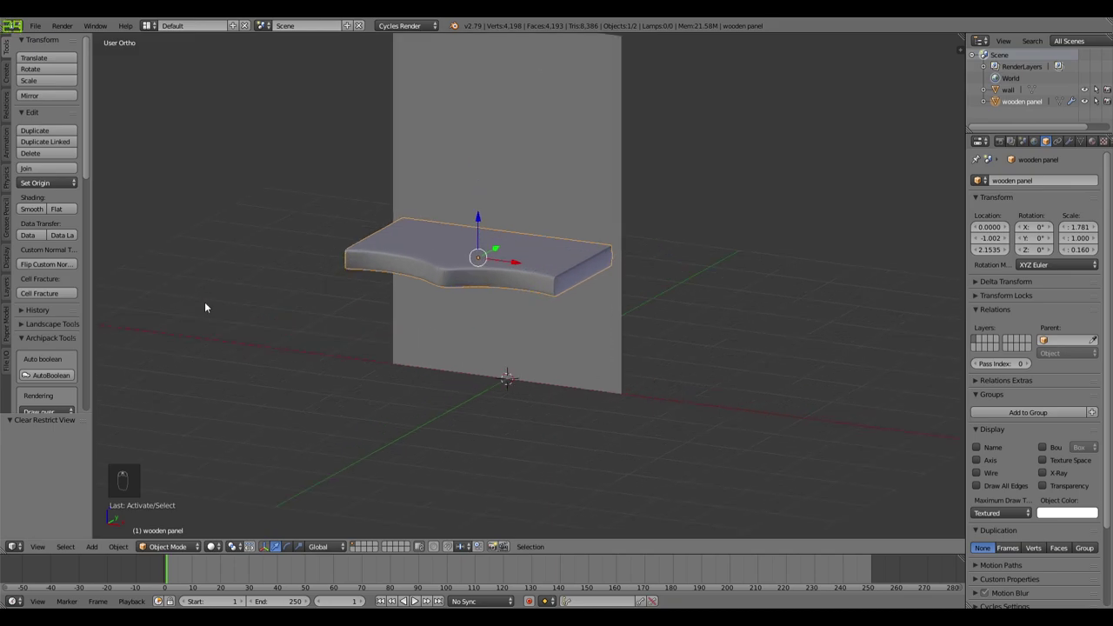
{"action": "left_click", "coordinate": [38, 26]}
{"action": "left_click", "coordinate": [43, 126]}
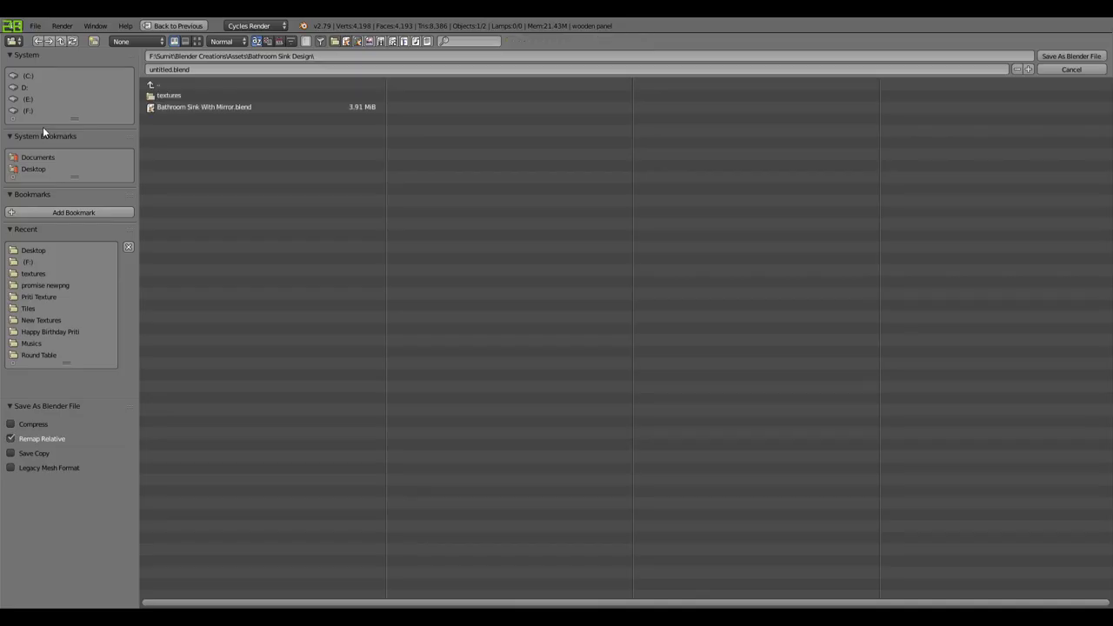
{"action": "left_click", "coordinate": [32, 169]}
{"action": "left_click", "coordinate": [178, 71]}
{"action": "type", "text": "tul"}
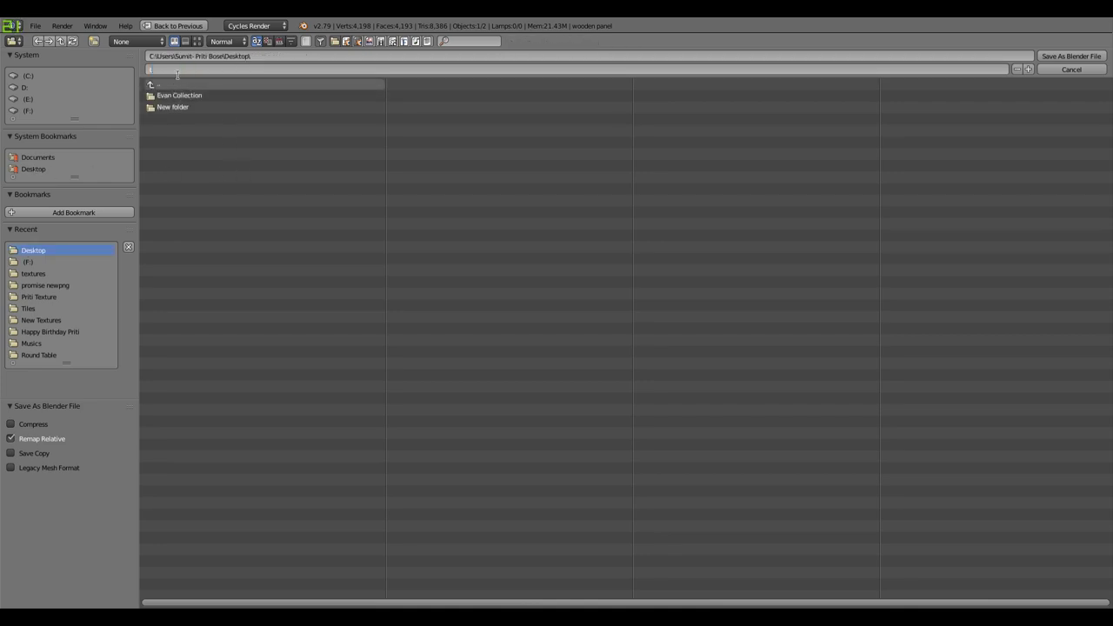
{"action": "type", "text": "oria"}
{"action": "key", "text": "Return"}
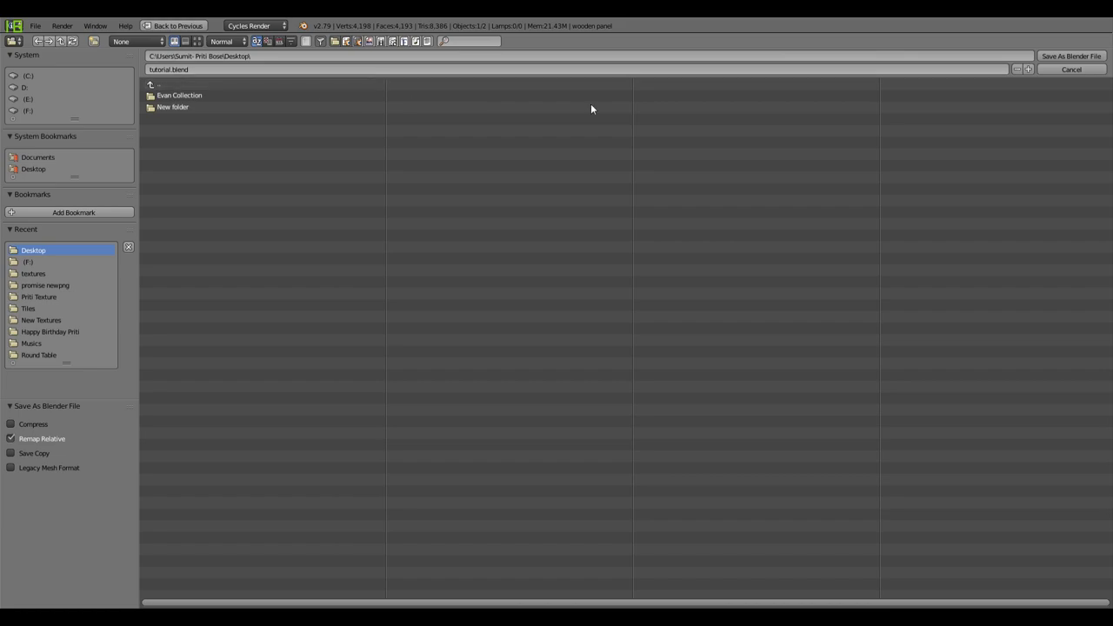
{"action": "left_click", "coordinate": [1047, 56]}
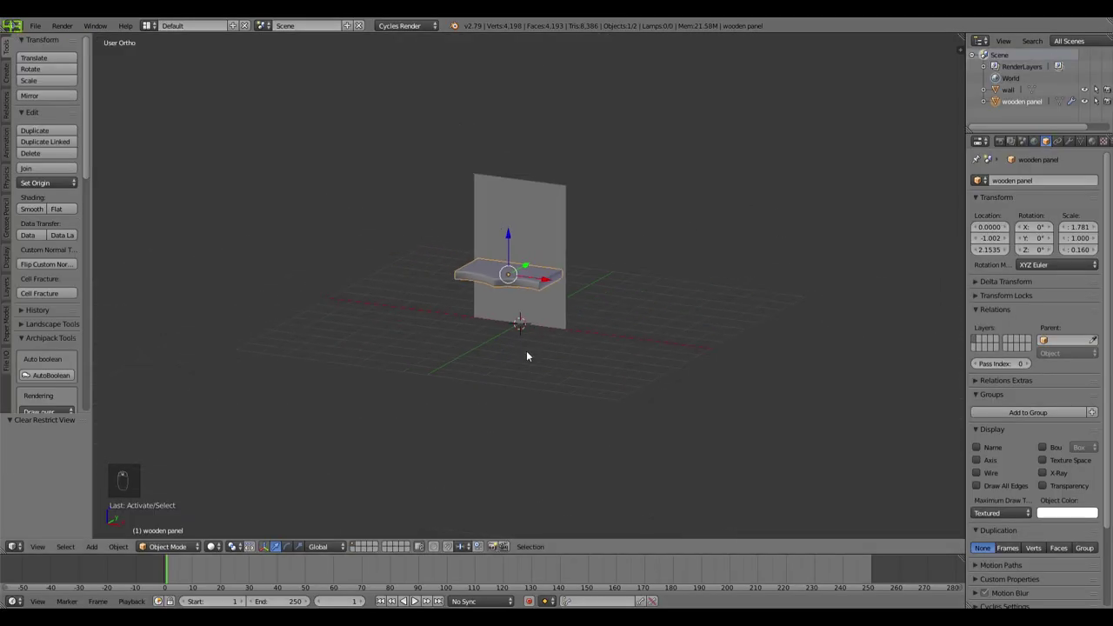
Step: Add a cube mesh at the base of the wall and check its placement from the side and front
{"action": "key", "text": "KP_1"}
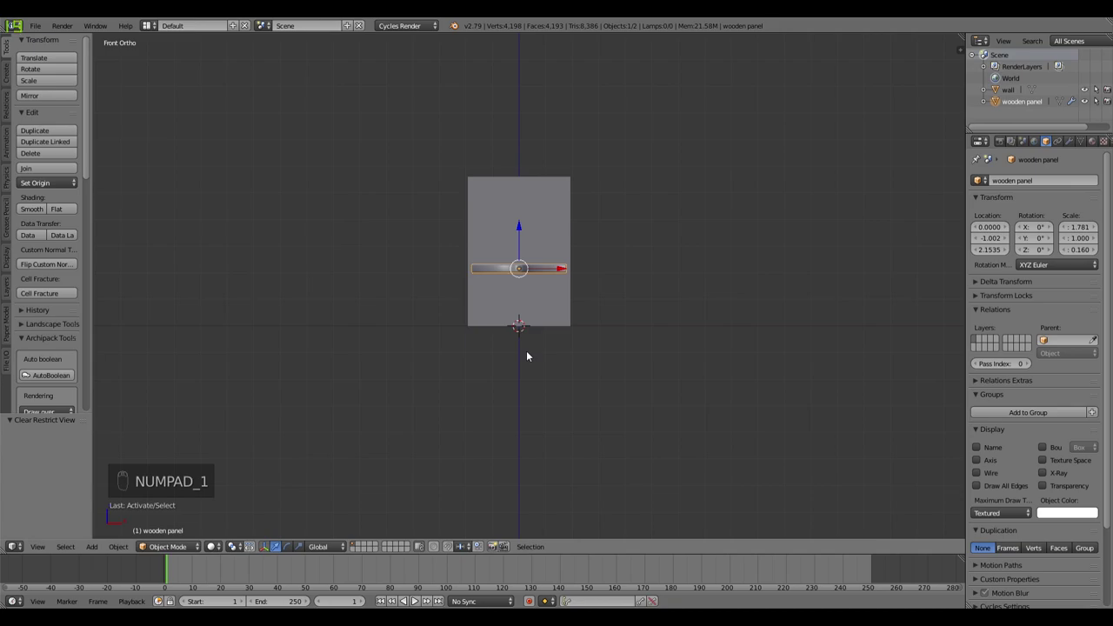
{"action": "scroll", "coordinate": [507, 351], "scroll_direction": "up", "scroll_amount": 4}
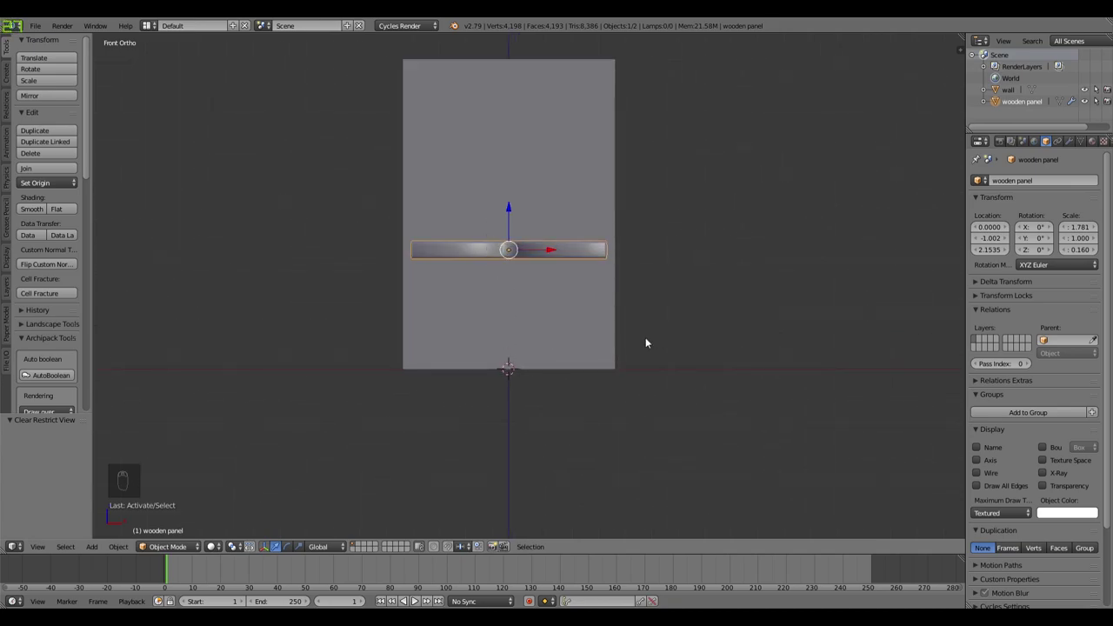
{"action": "key", "text": "shift+a"}
{"action": "mouse_move", "coordinate": [648, 339]}
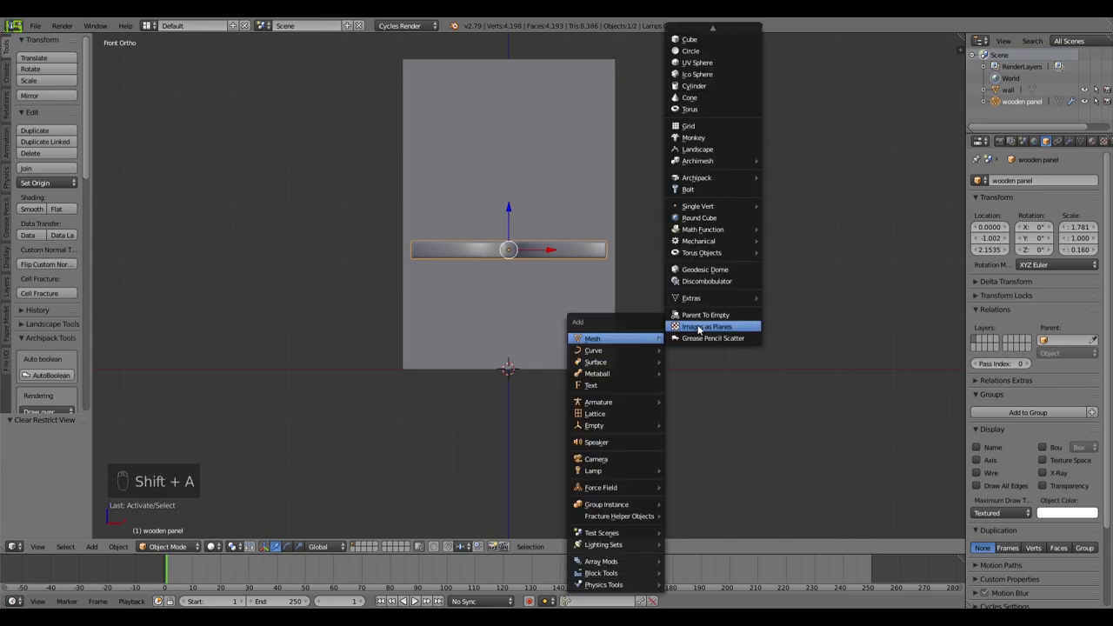
{"action": "left_click", "coordinate": [717, 40]}
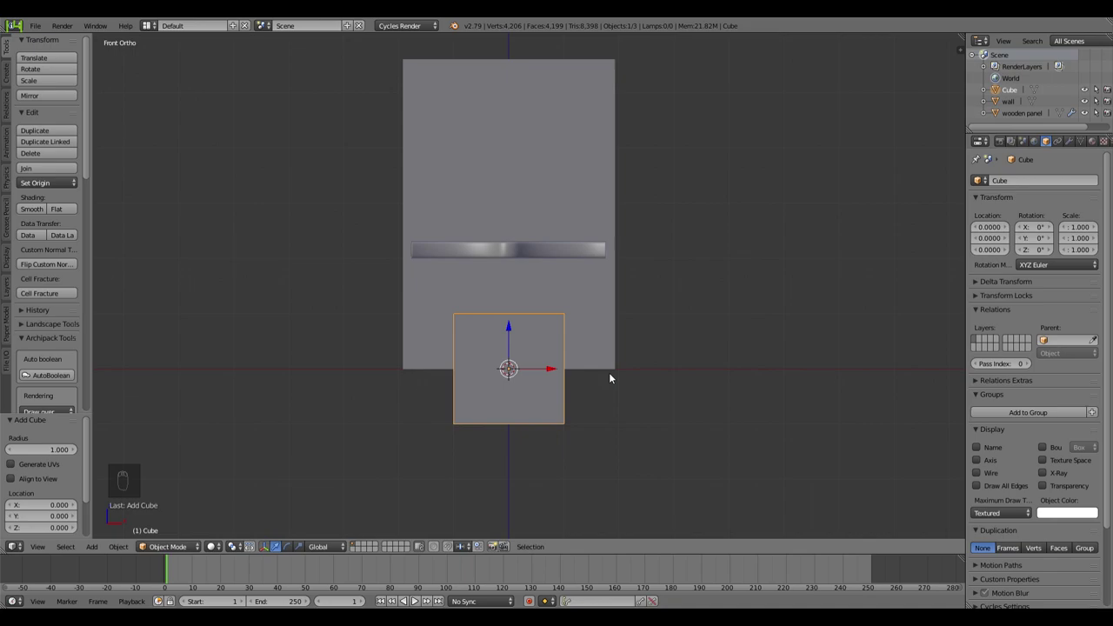
{"action": "middle_click_drag", "start_coordinate": [546, 247], "coordinate": [525, 287]}
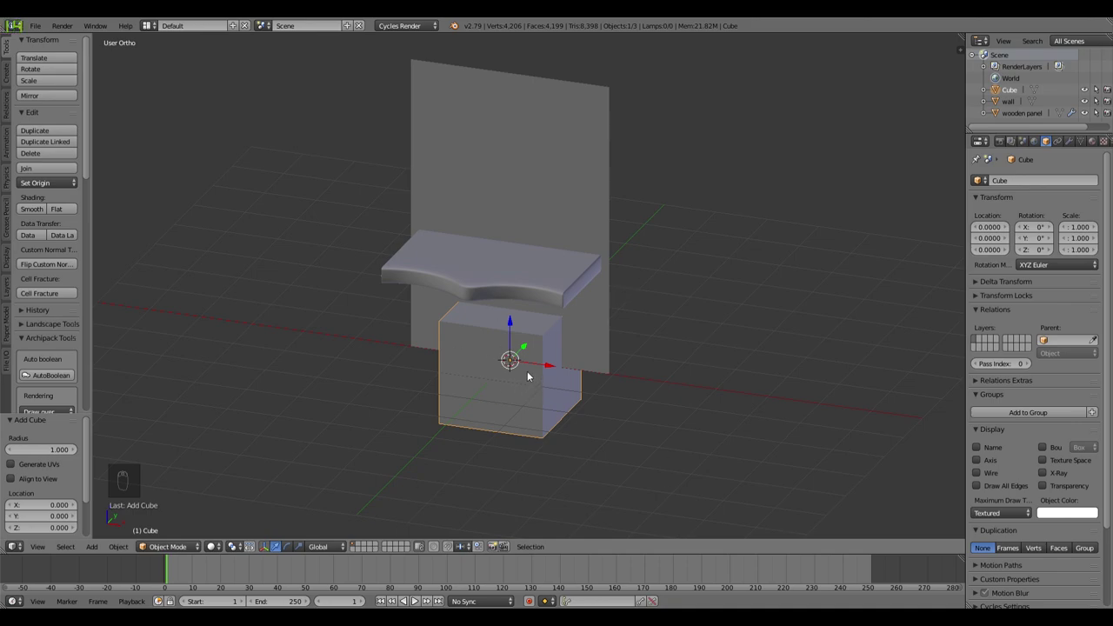
{"action": "middle_click_drag", "start_coordinate": [515, 430], "coordinate": [436, 419]}
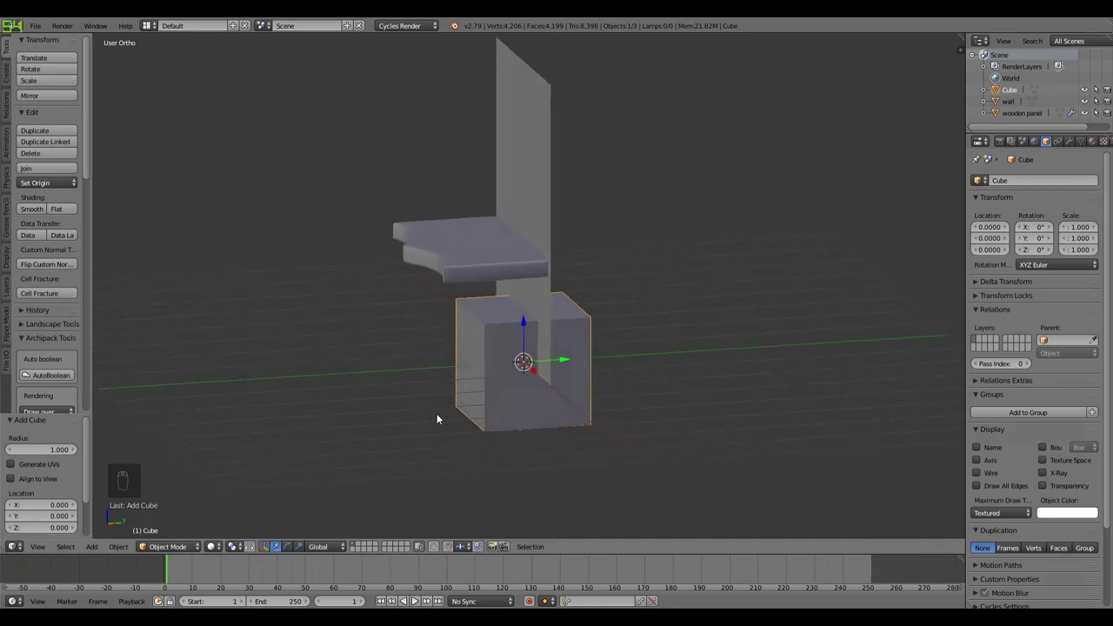
{"action": "mouse_move", "coordinate": [552, 398]}
{"action": "middle_mouse_down"}
{"action": "mouse_move", "coordinate": [550, 377]}
{"action": "mouse_move", "coordinate": [541, 383]}
{"action": "middle_mouse_up"}
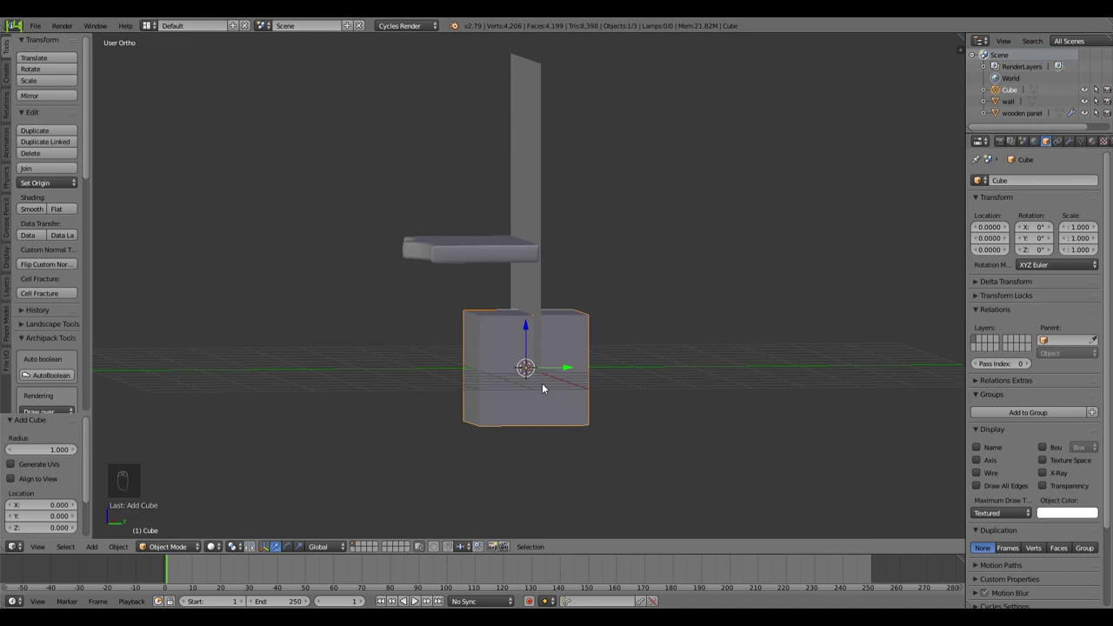
{"action": "key", "text": "KP_1"}
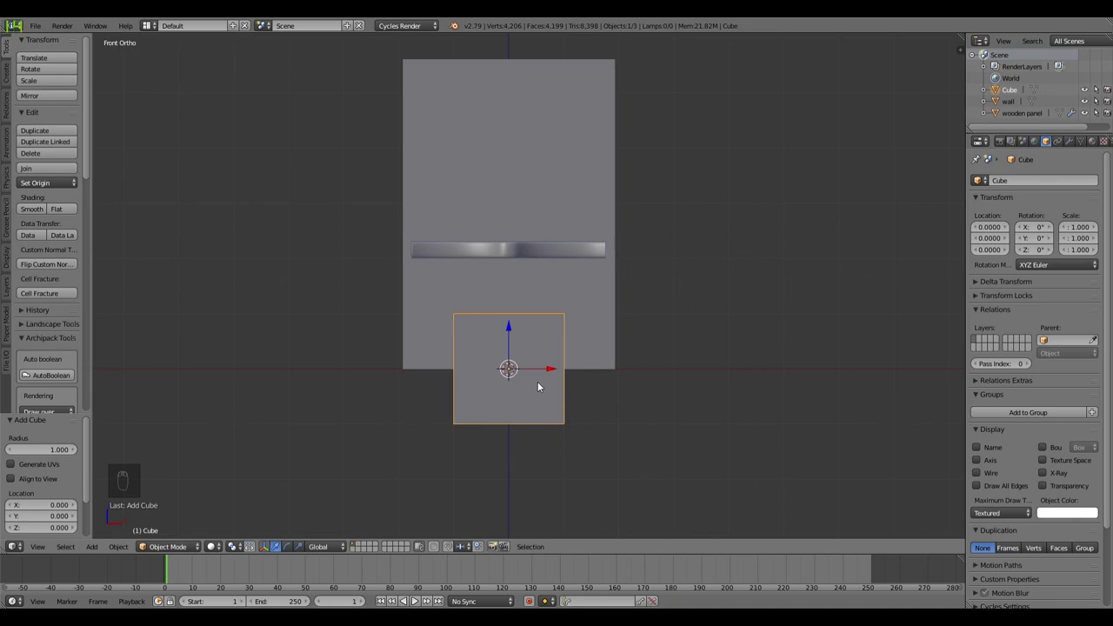
Step: Add a level 2 Subdivision Surface modifier to the new cube and inspect its rounded shape from several angles
{"action": "key", "text": "ctrl+2"}
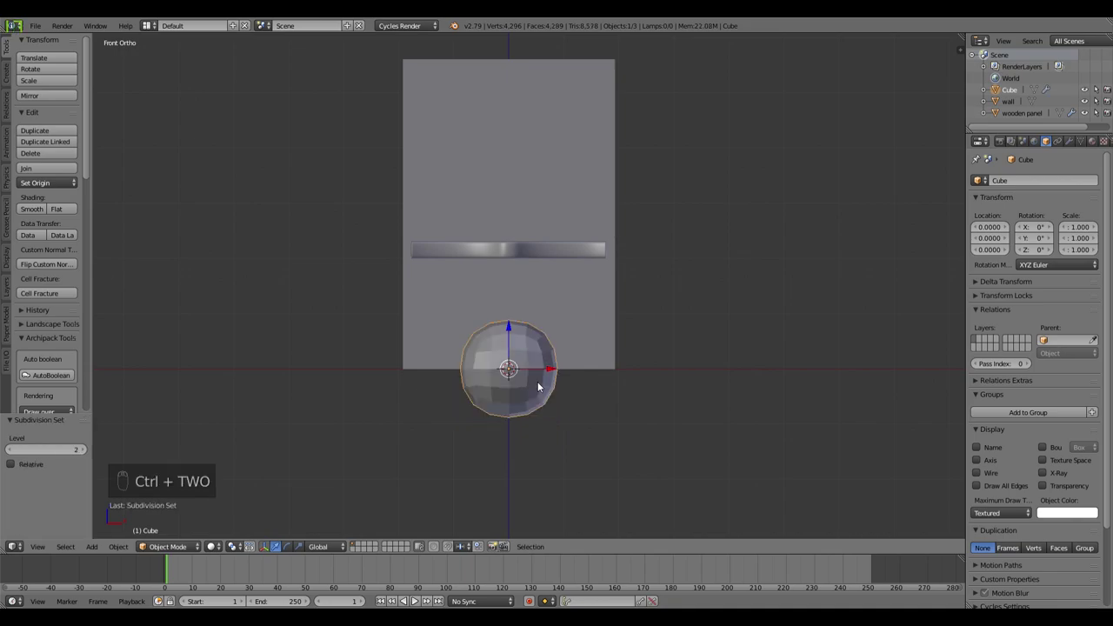
{"action": "scroll", "coordinate": [573, 387], "scroll_direction": "up", "scroll_amount": 4}
{"action": "middle_click_drag", "start_coordinate": [608, 388], "coordinate": [496, 338]}
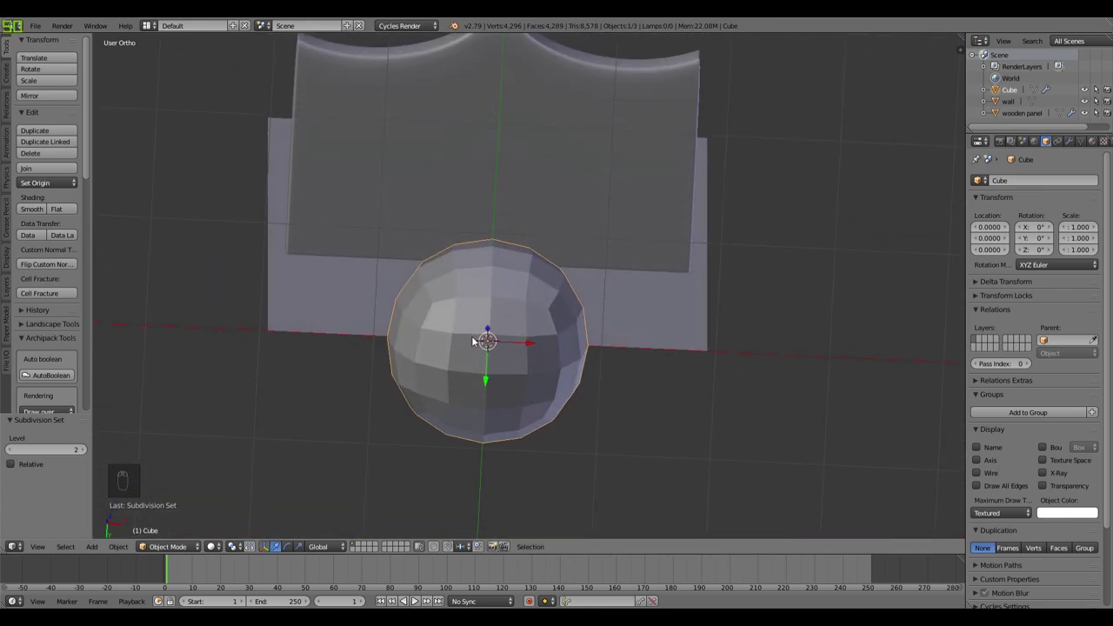
{"action": "key", "text": "KP_1"}
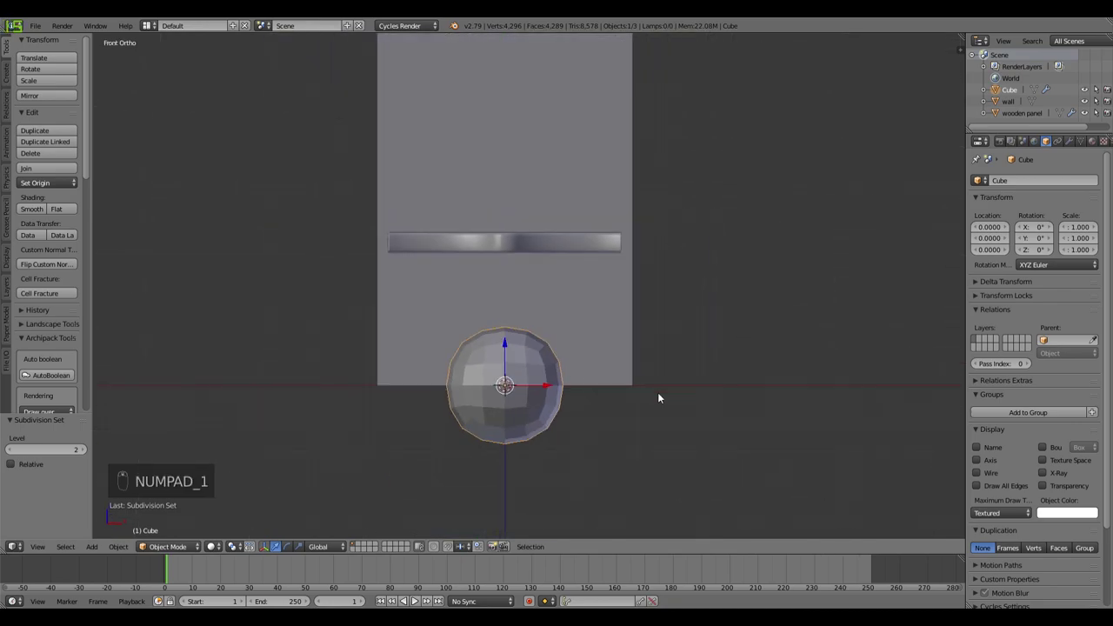
{"action": "middle_click_drag", "start_coordinate": [658, 392], "coordinate": [626, 404]}
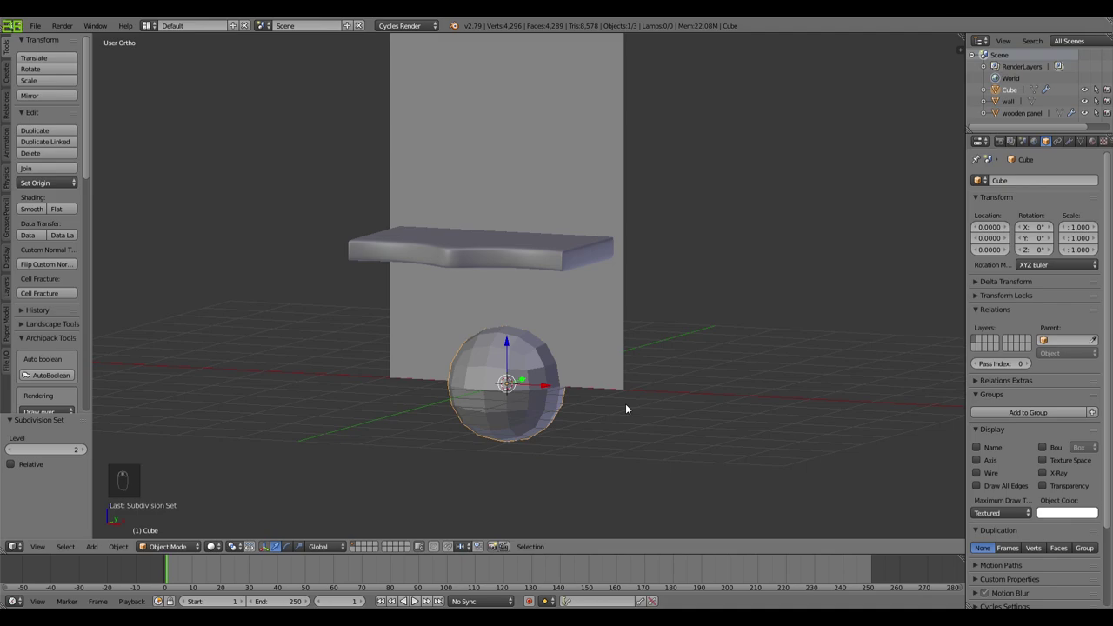
{"action": "key", "text": "KP_1"}
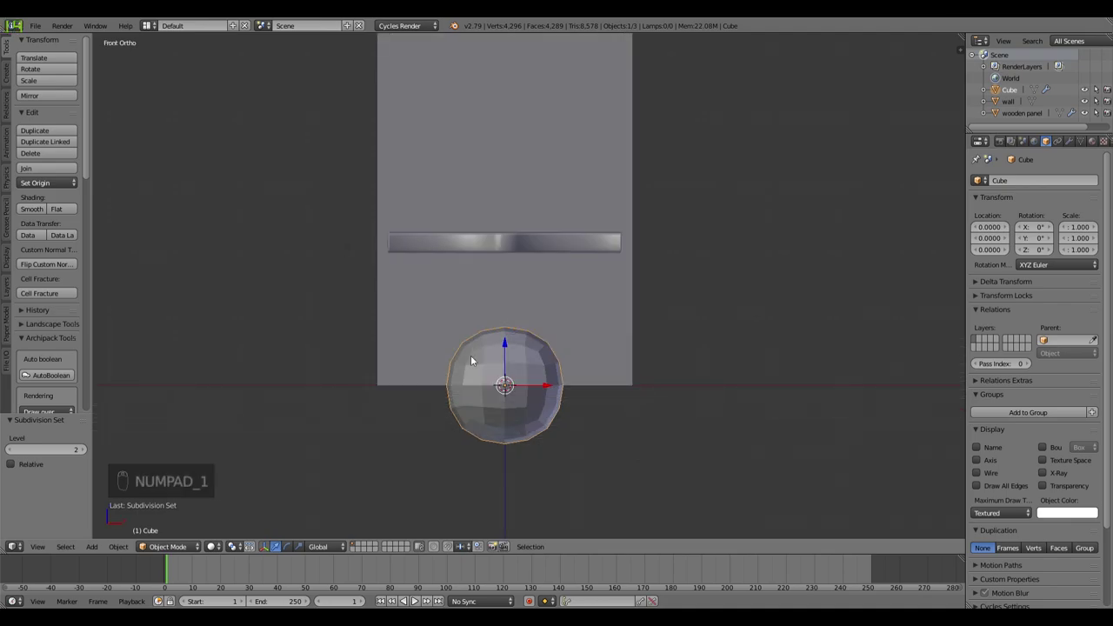
Step: Delete the top face of the subdivided cube in Edit Mode and check the open shape in Object Mode
{"action": "key", "text": "Tab"}
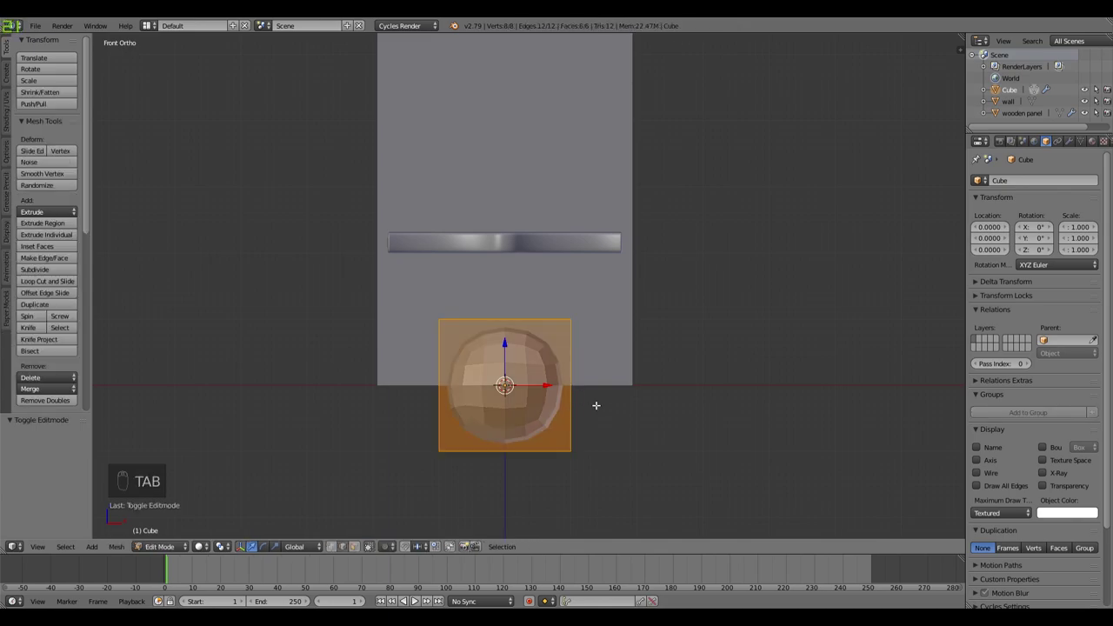
{"action": "middle_click_drag", "start_coordinate": [627, 389], "coordinate": [611, 427]}
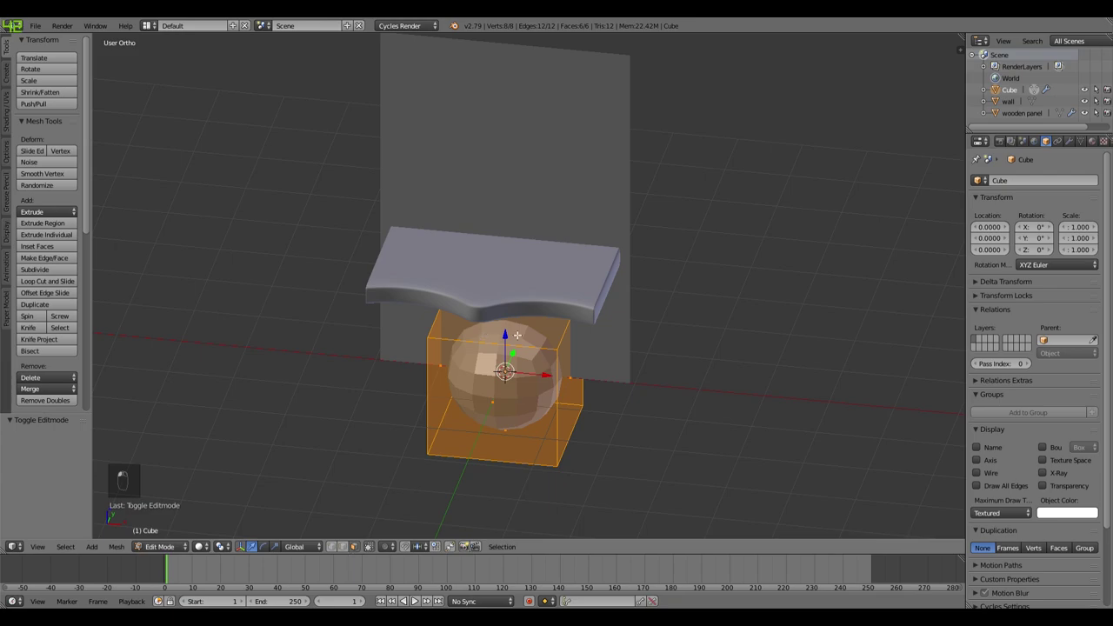
{"action": "right_click", "coordinate": [516, 335]}
{"action": "key", "text": "Delete"}
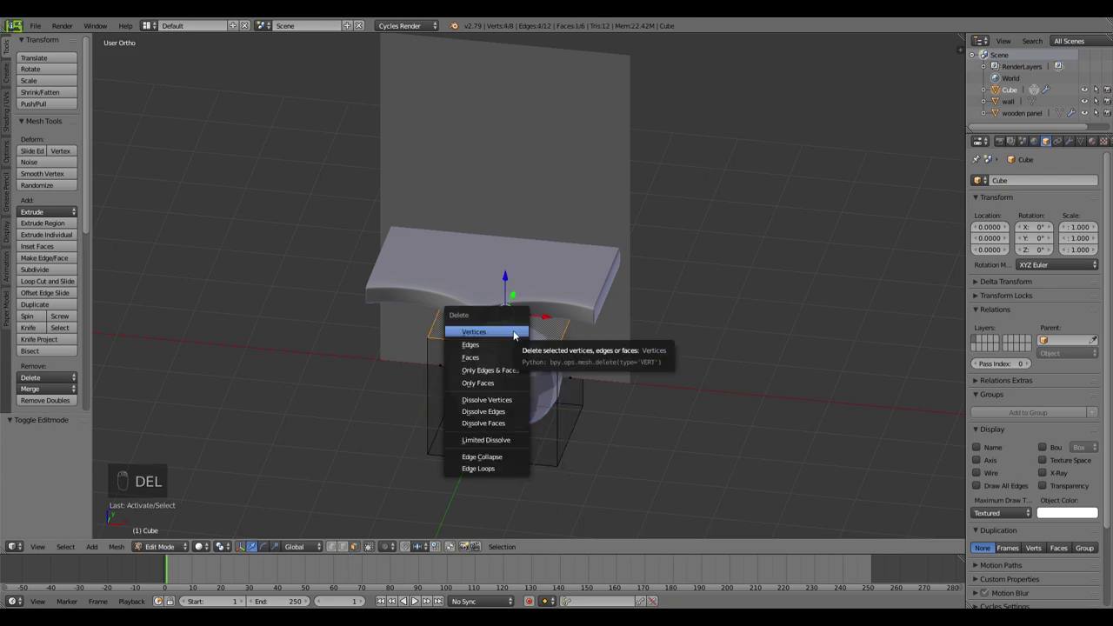
{"action": "key", "text": "Down"}
{"action": "key", "text": "Down"}
{"action": "key", "text": "Return"}
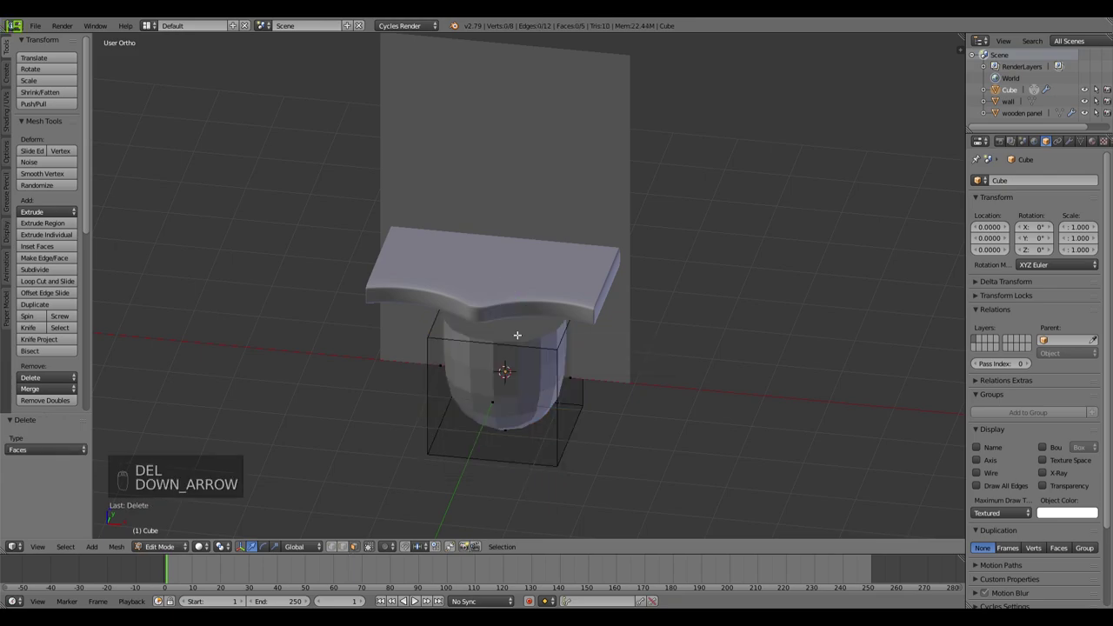
{"action": "key", "text": "Tab"}
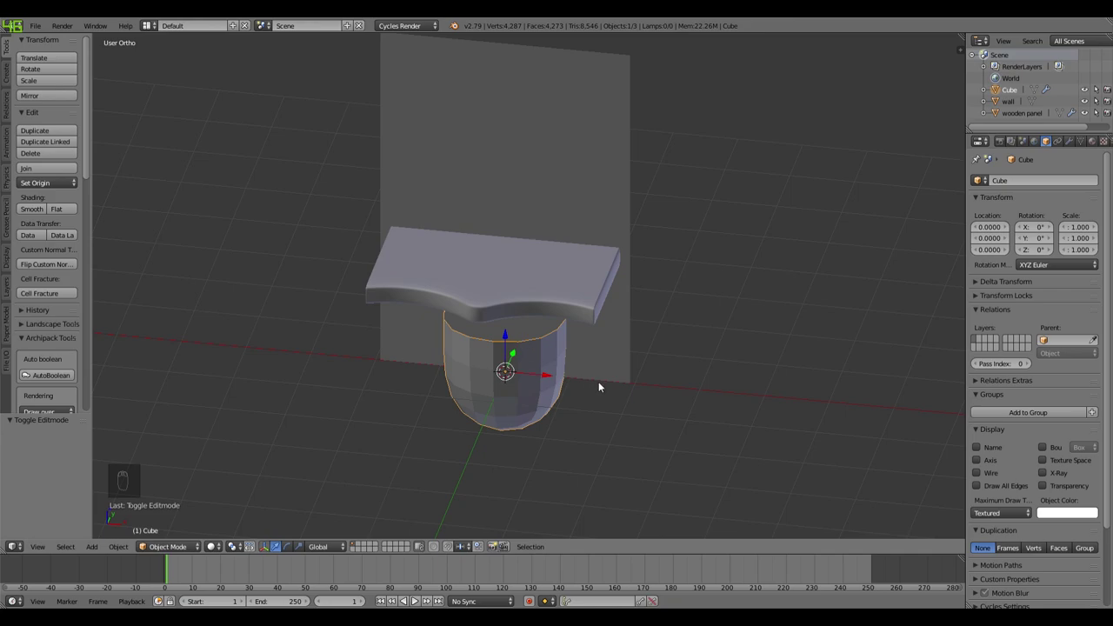
Step: Cut an edge loop around the open cube in Edit Mode and slide it close to the bottom edge
{"action": "key", "text": "Tab"}
{"action": "key", "text": "KP_1"}
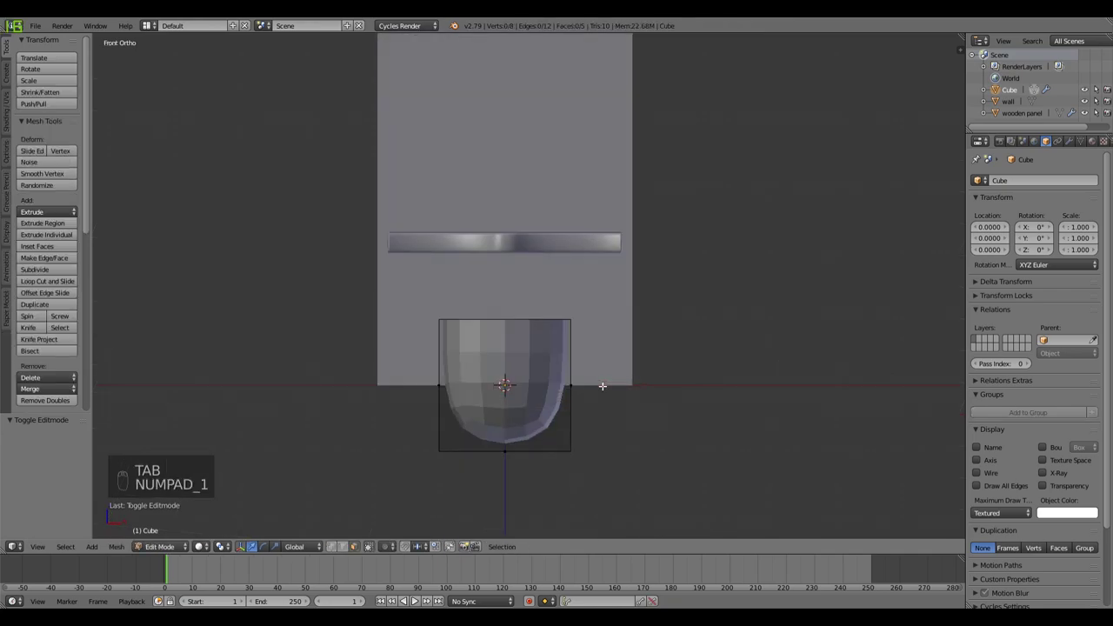
{"action": "key", "text": "ctrl+r"}
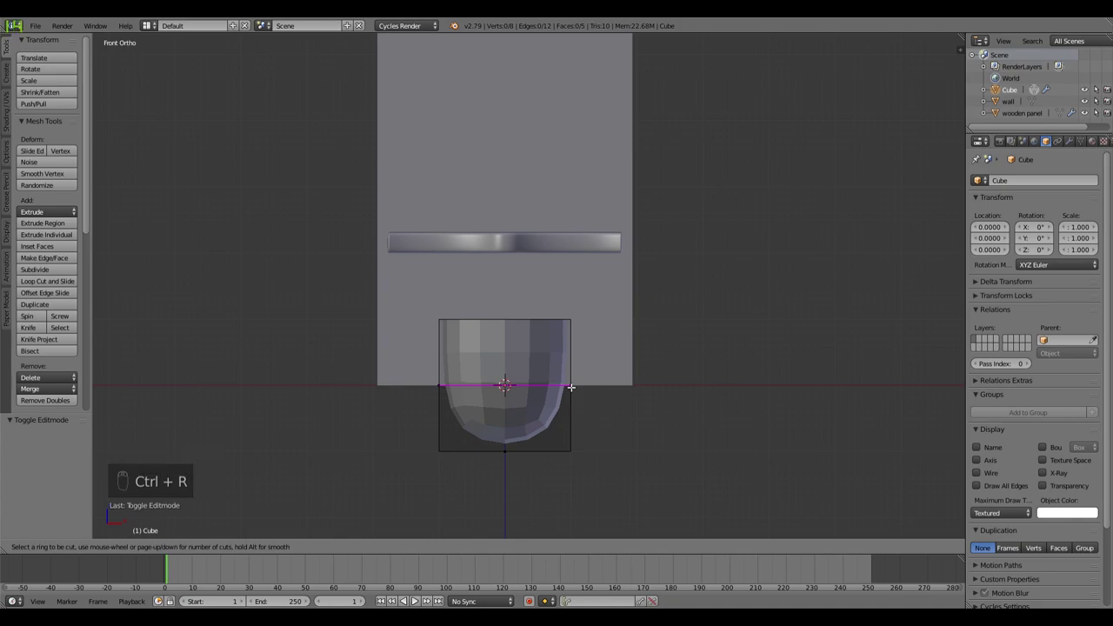
{"action": "left_click", "coordinate": [571, 386]}
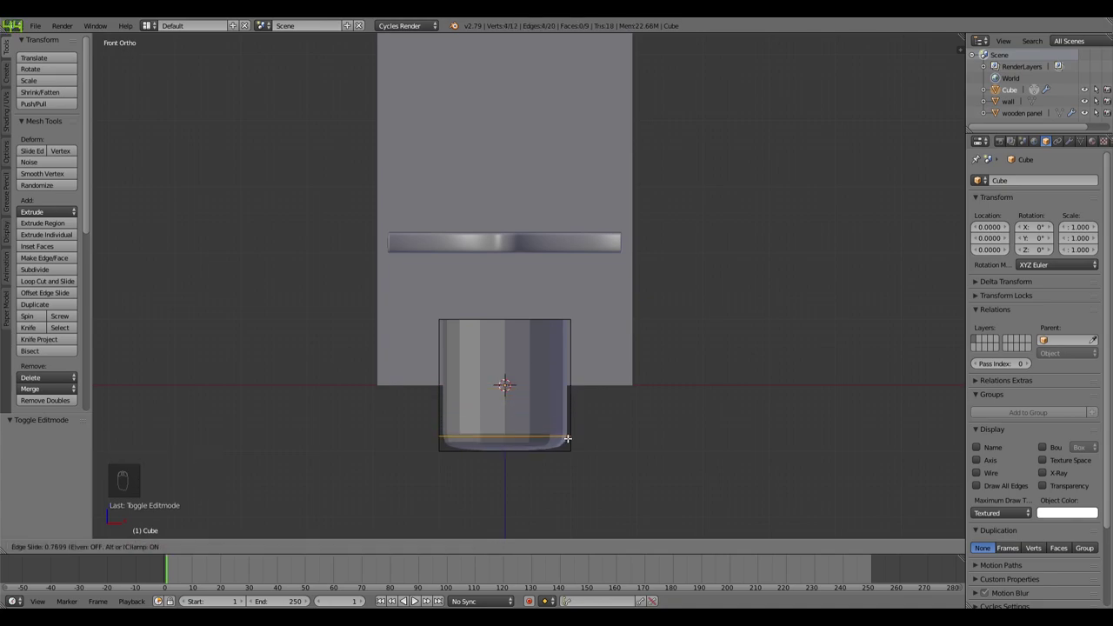
{"action": "left_click", "coordinate": [567, 447]}
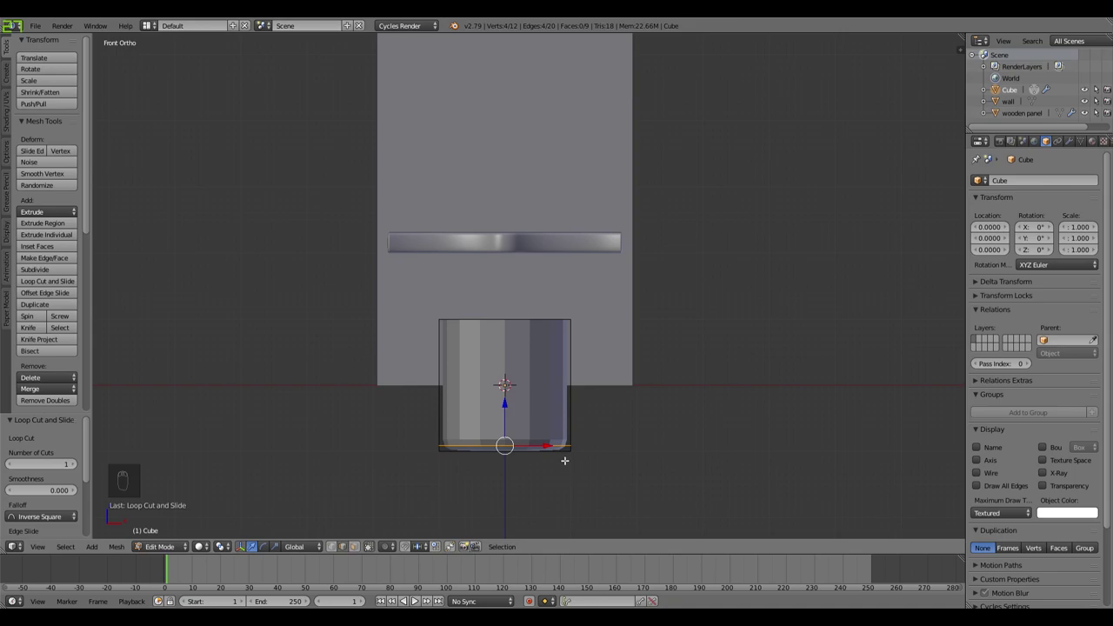
{"action": "key", "text": "ctrl+KP_Add"}
{"action": "key", "text": "ctrl+z"}
Step: Select the cube's bottom face and the narrow face band around it, and scale them down to about 0.398
{"action": "middle_click_drag", "start_coordinate": [612, 463], "coordinate": [608, 423]}
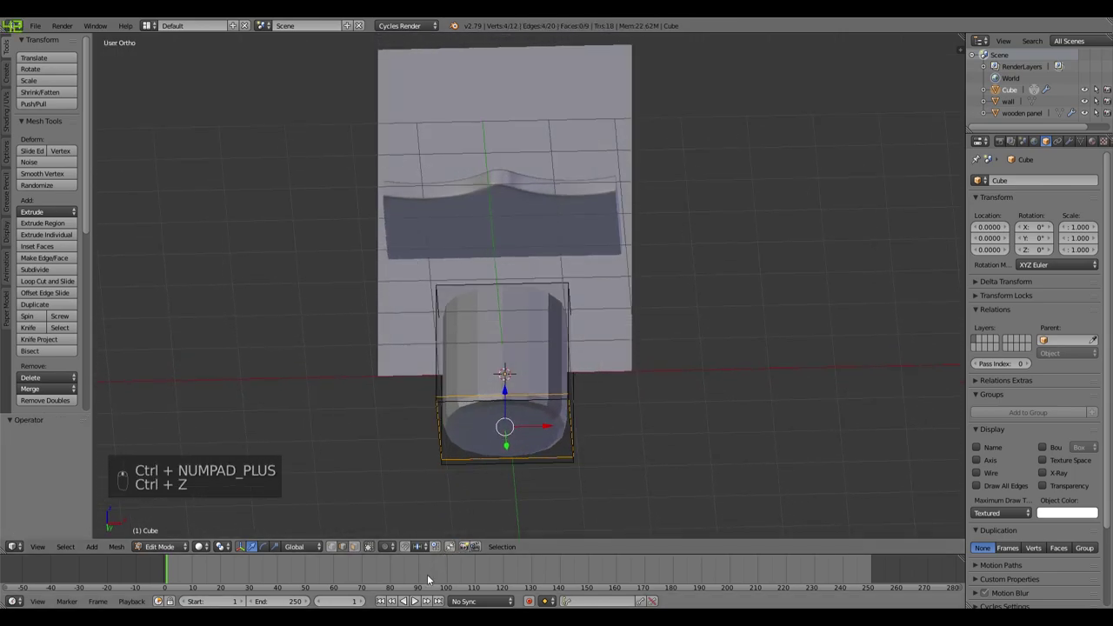
{"action": "left_click", "coordinate": [356, 547]}
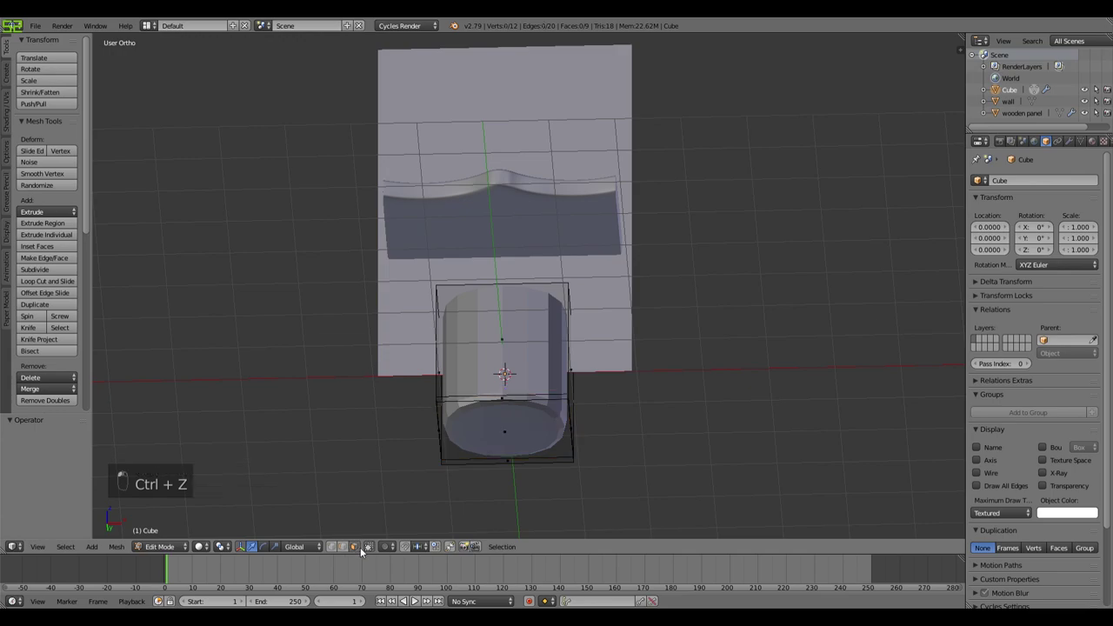
{"action": "right_click", "coordinate": [443, 405], "text": "alt"}
{"action": "key", "text": "KP_1"}
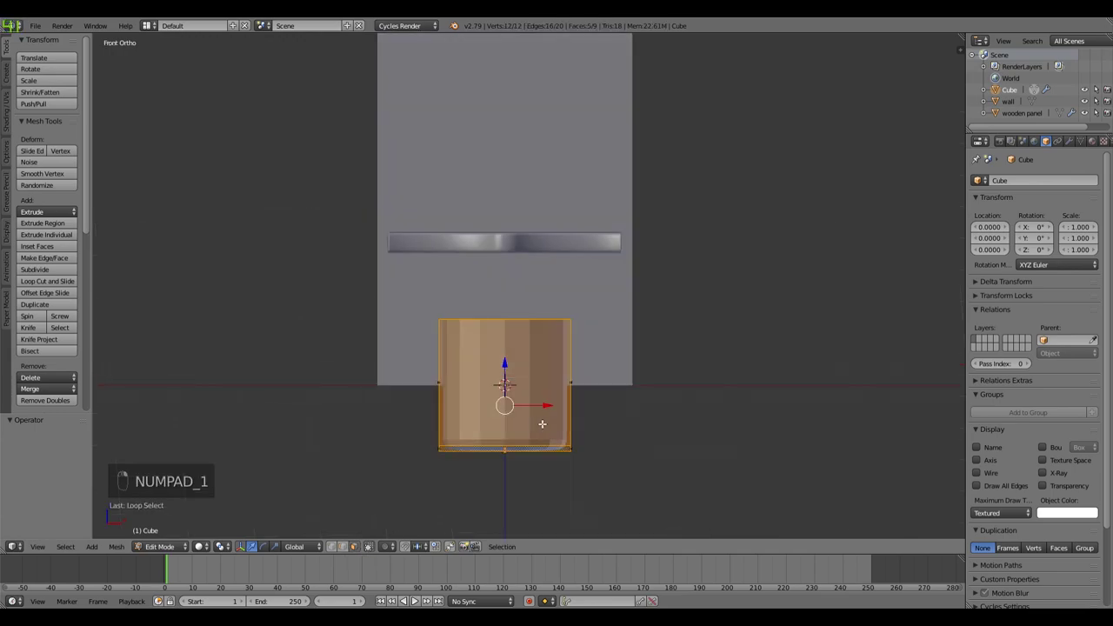
{"action": "scroll", "coordinate": [503, 467], "scroll_direction": "up", "scroll_amount": 3}
{"action": "middle_click_drag", "start_coordinate": [506, 461], "coordinate": [574, 291], "text": "shift"}
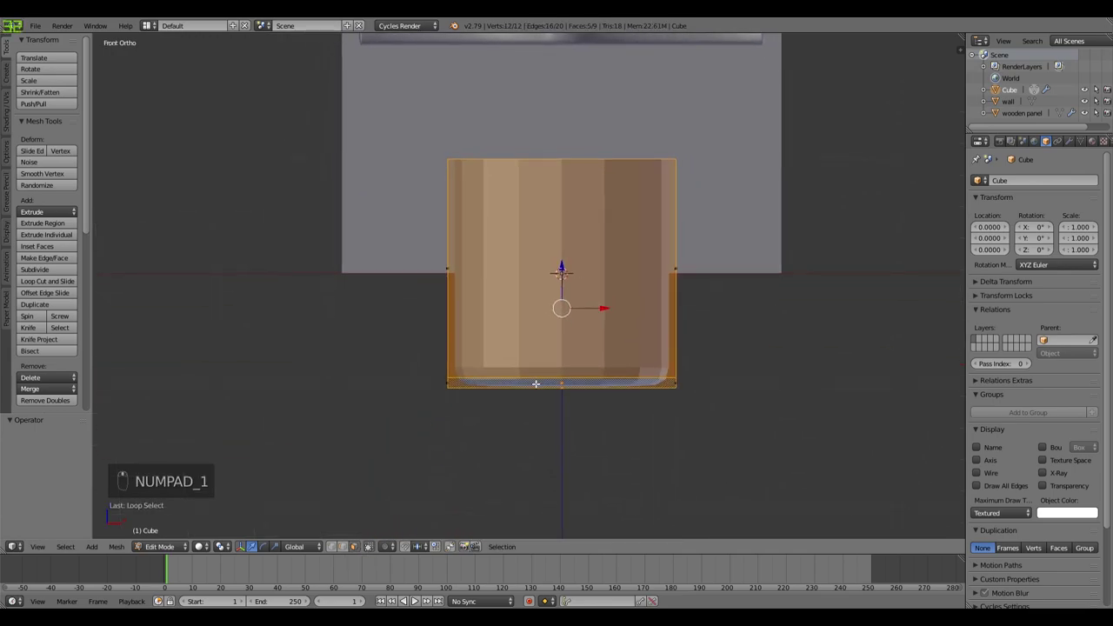
{"action": "right_click", "coordinate": [450, 389], "text": "alt"}
{"action": "middle_click_drag", "start_coordinate": [666, 423], "coordinate": [666, 368]}
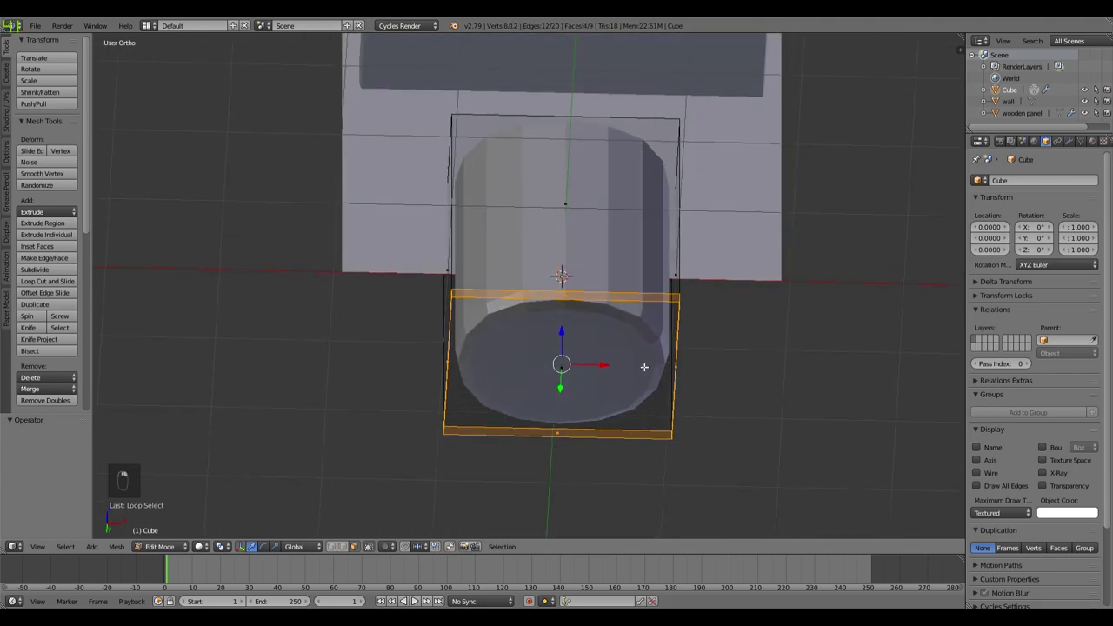
{"action": "right_click", "coordinate": [580, 370], "text": "shift"}
{"action": "key", "text": "KP_1"}
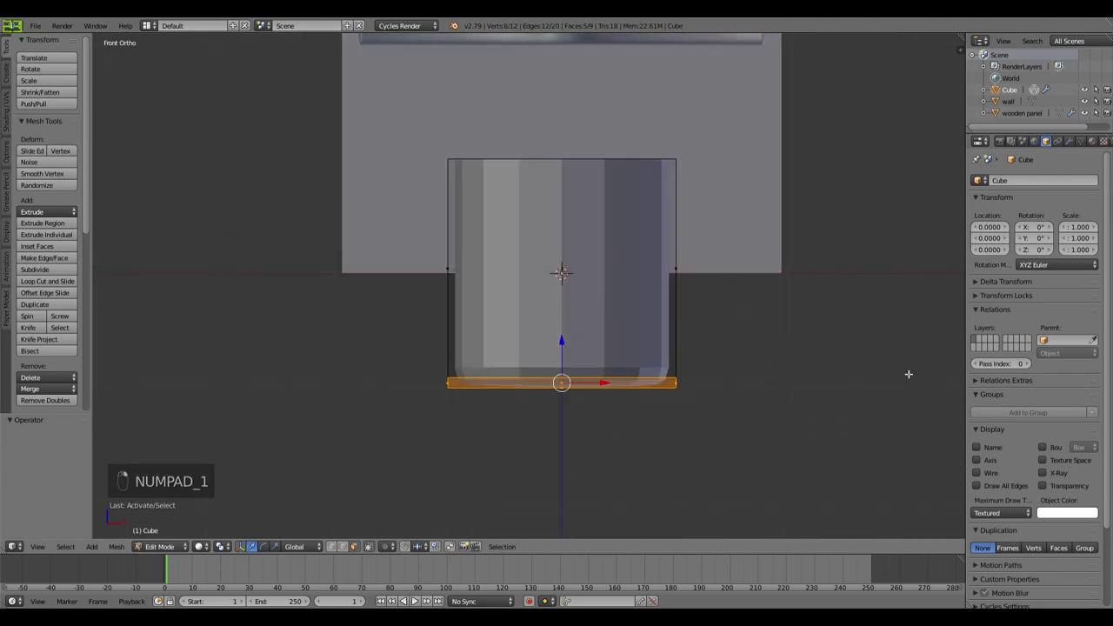
{"action": "key", "text": "s"}
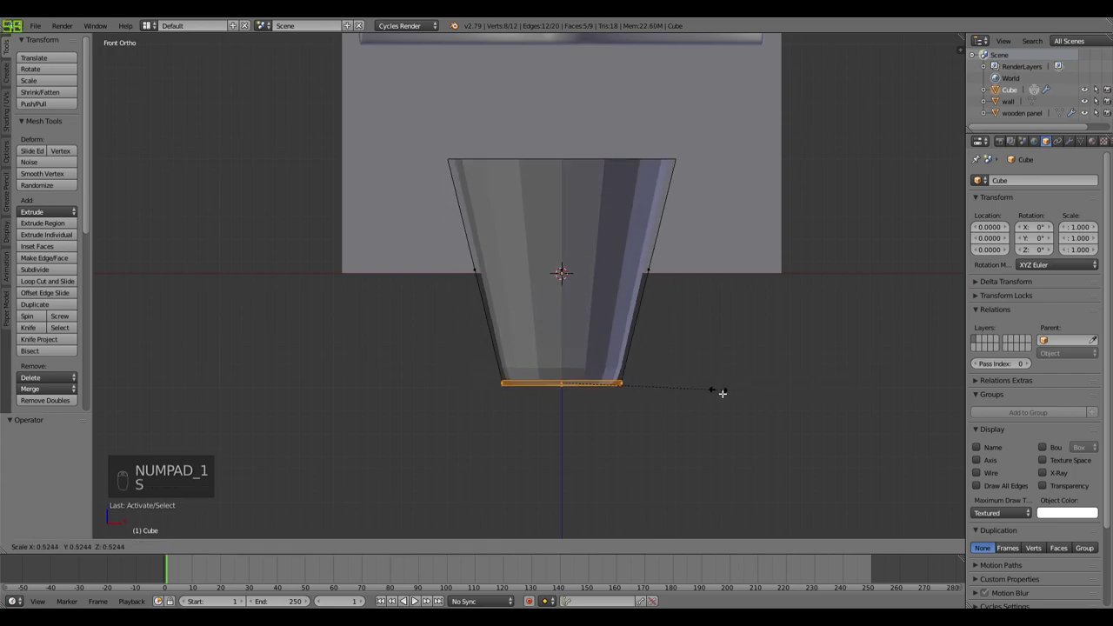
{"action": "left_click", "coordinate": [684, 385]}
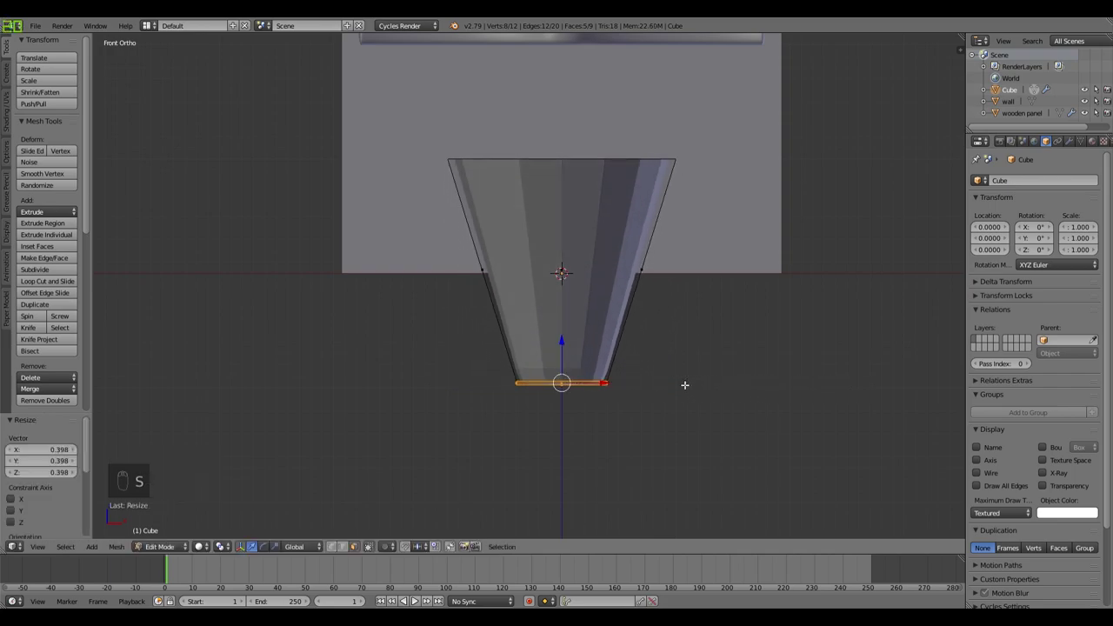
Step: Add an edge loop just below the middle of the basin and scale it outward to about 1.855
{"action": "key", "text": "ctrl+r"}
{"action": "left_click", "coordinate": [620, 318]}
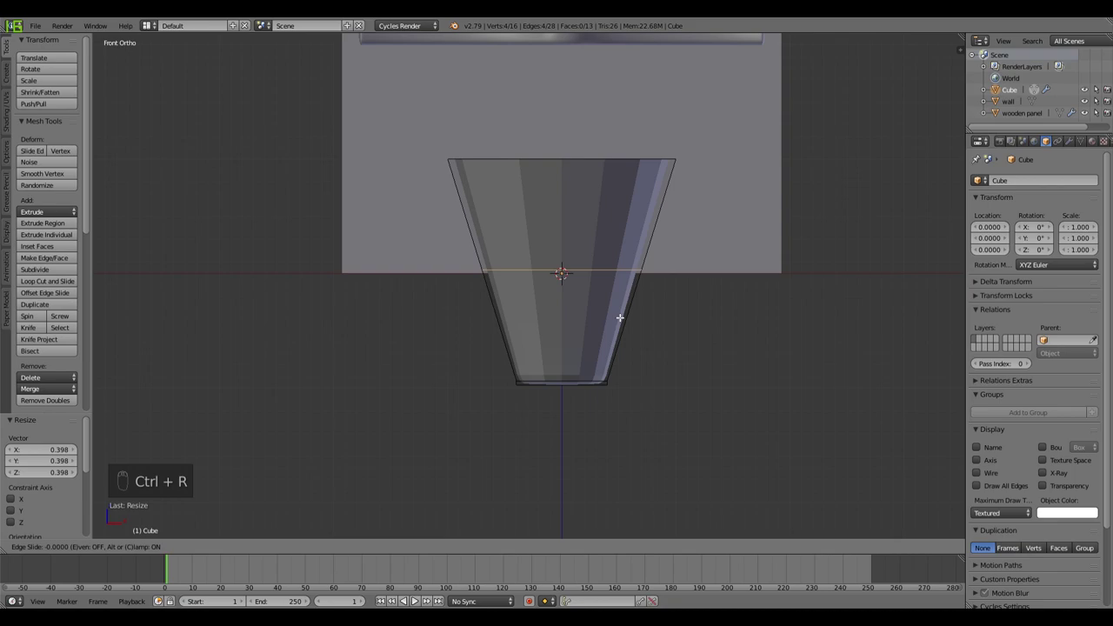
{"action": "left_click", "coordinate": [619, 335]}
{"action": "key", "text": "s"}
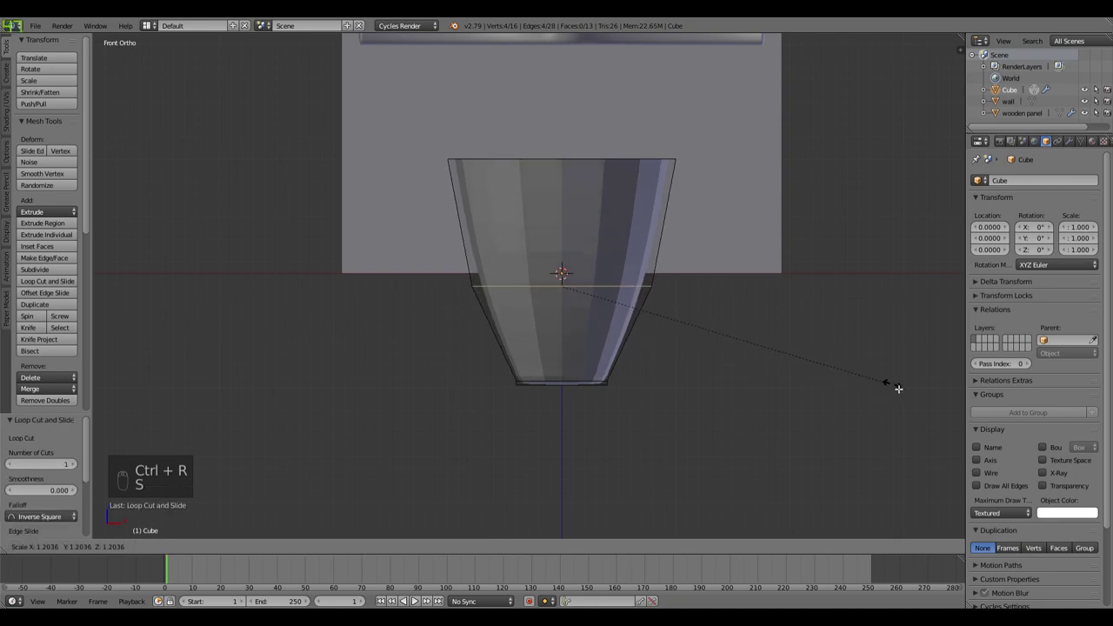
{"action": "left_click", "coordinate": [201, 412]}
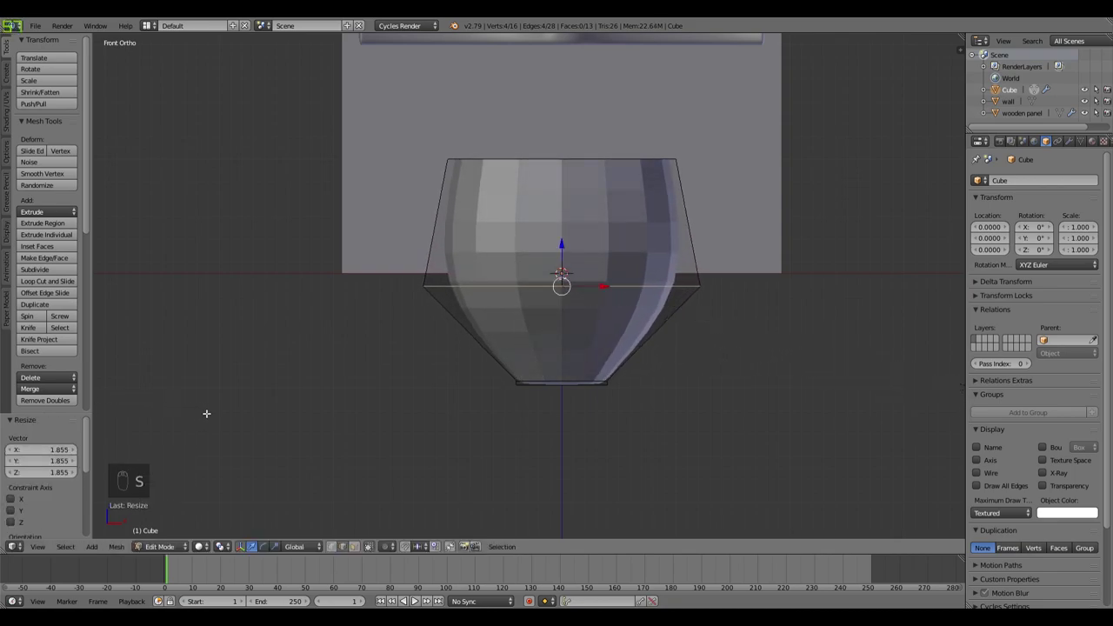
Step: Lower the basin's top rim loop by about 0.579 and scale it outward to about 1.655
{"action": "right_click", "coordinate": [682, 213], "text": "alt"}
{"action": "middle_click_drag", "start_coordinate": [691, 227], "coordinate": [664, 258]}
{"action": "key", "text": "KP_1"}
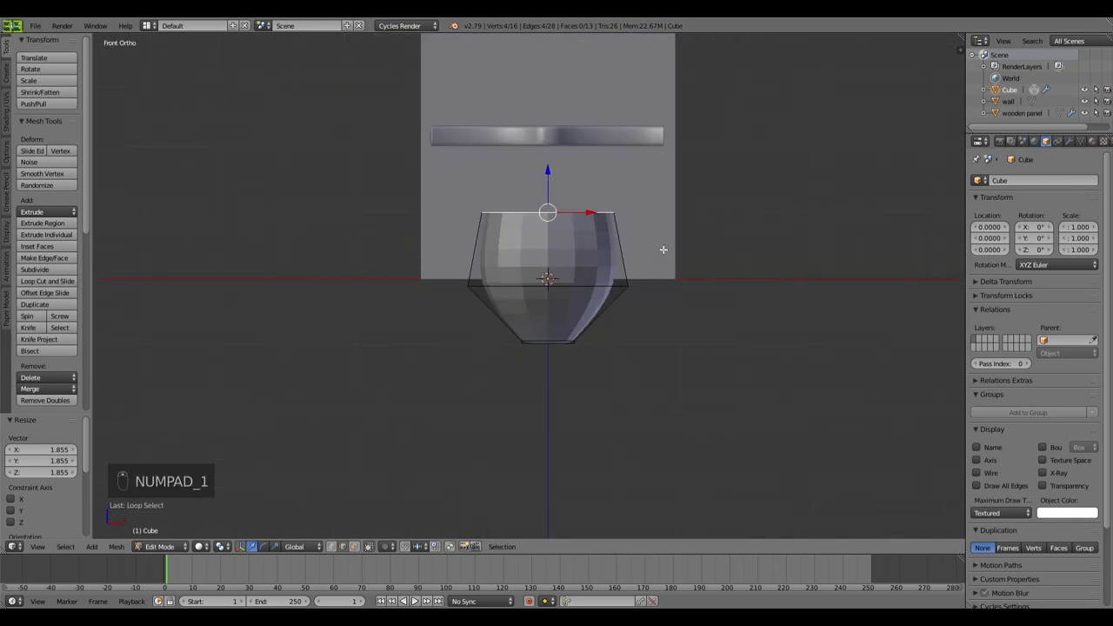
{"action": "left_click_drag", "start_coordinate": [547, 174], "coordinate": [547, 212]}
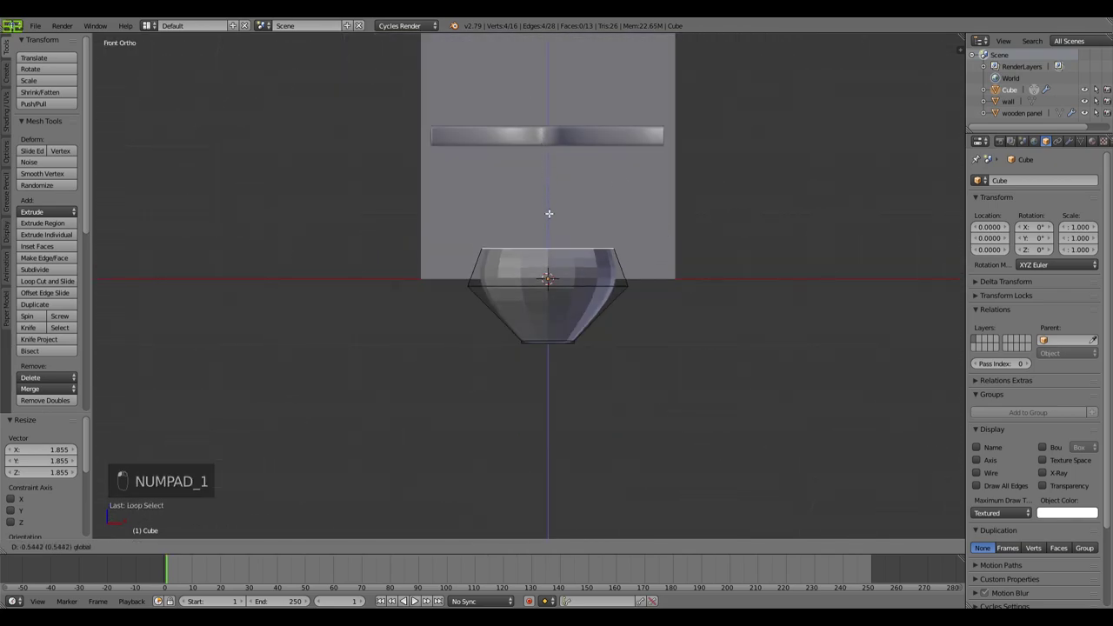
{"action": "key", "text": "s"}
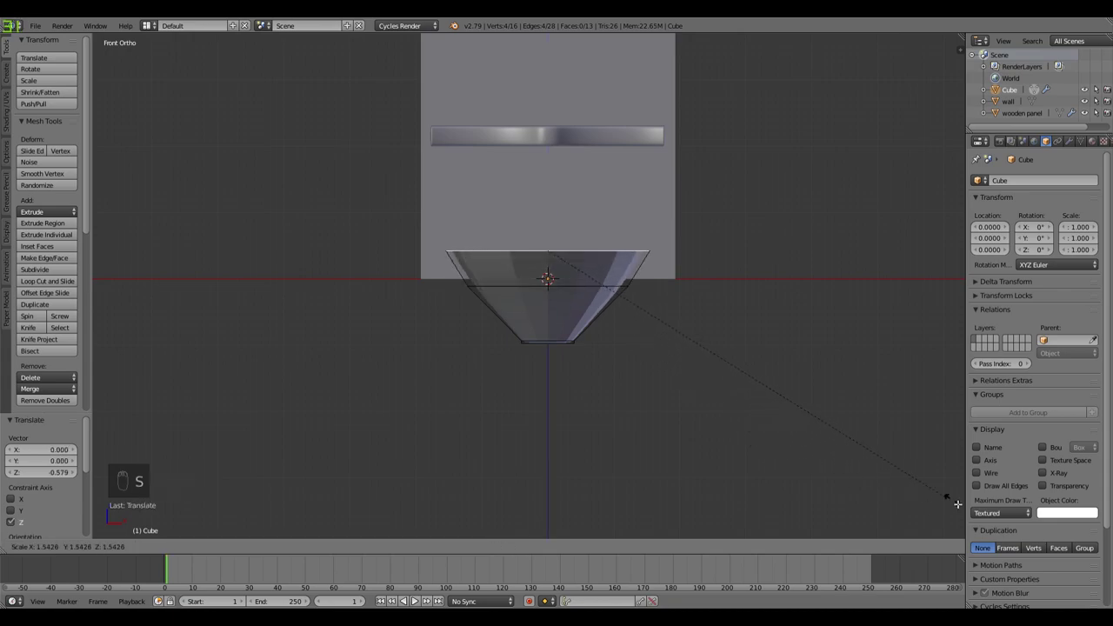
{"action": "left_click", "coordinate": [129, 511]}
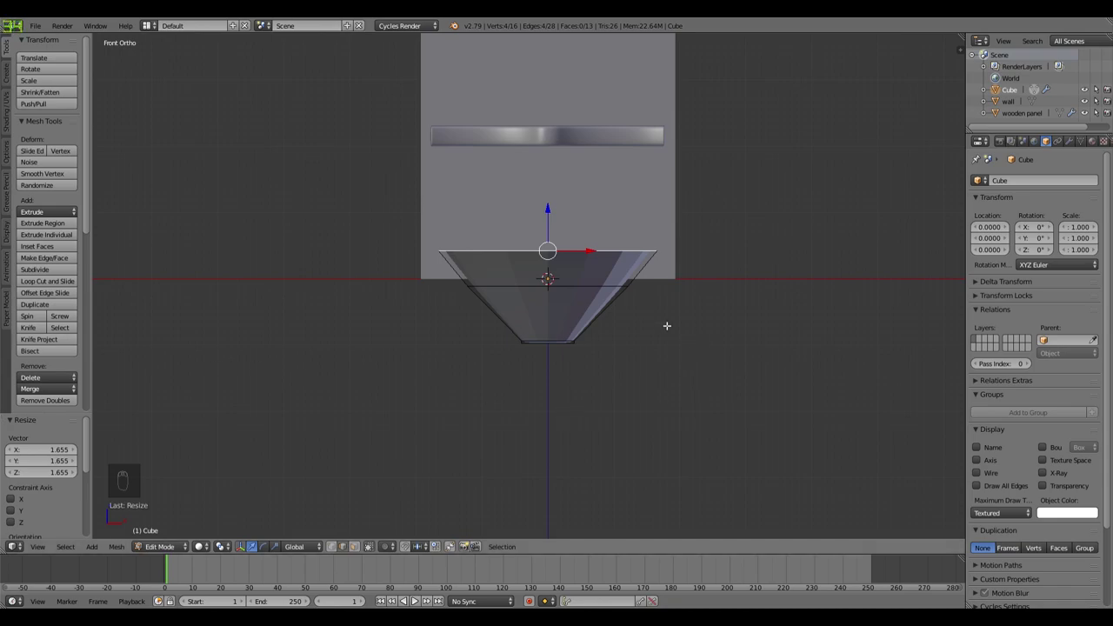
Step: Scale the basin's middle edge loop slightly inward and check the basin's shape in Object Mode
{"action": "right_click", "coordinate": [594, 297], "text": "alt"}
{"action": "key", "text": "s"}
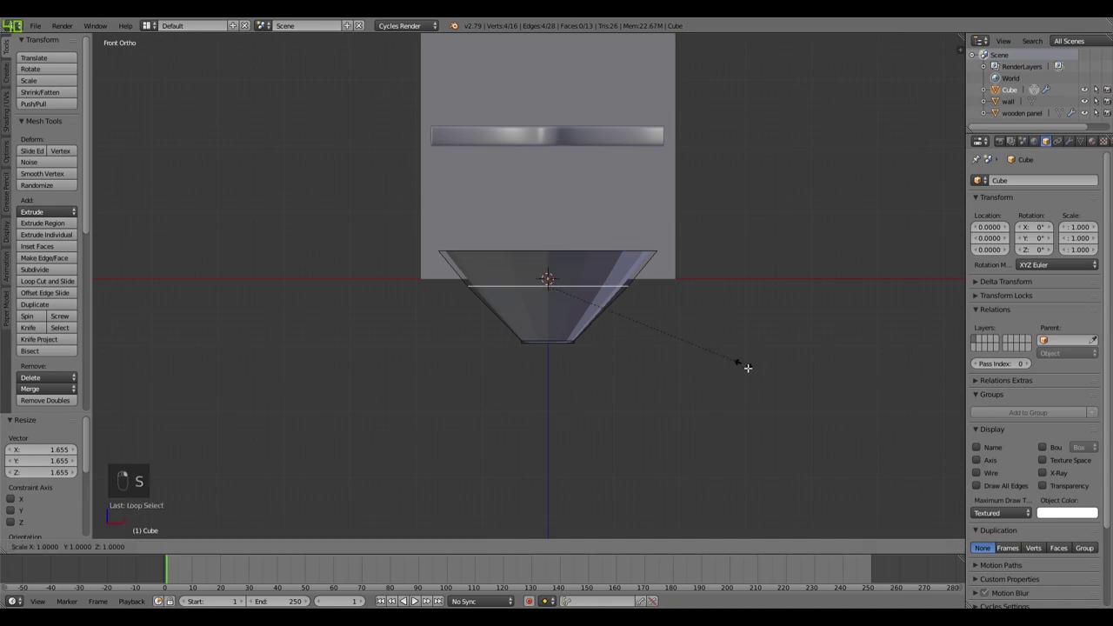
{"action": "left_click", "coordinate": [736, 367]}
{"action": "key", "text": "Tab"}
{"action": "middle_click_drag", "start_coordinate": [771, 362], "coordinate": [671, 399]}
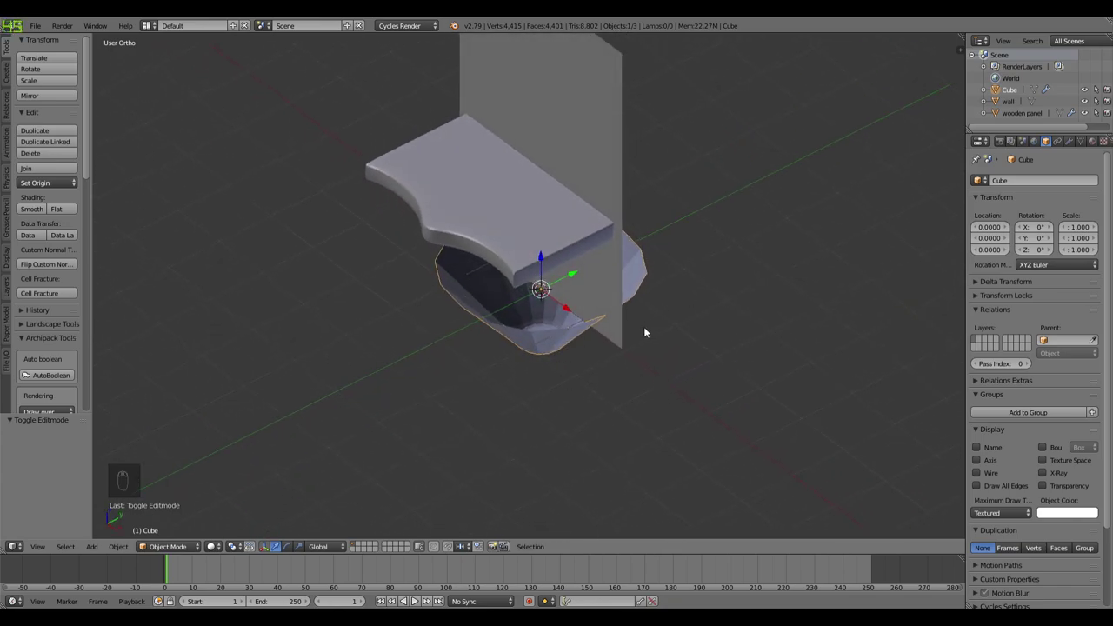
{"action": "key", "text": "KP_1"}
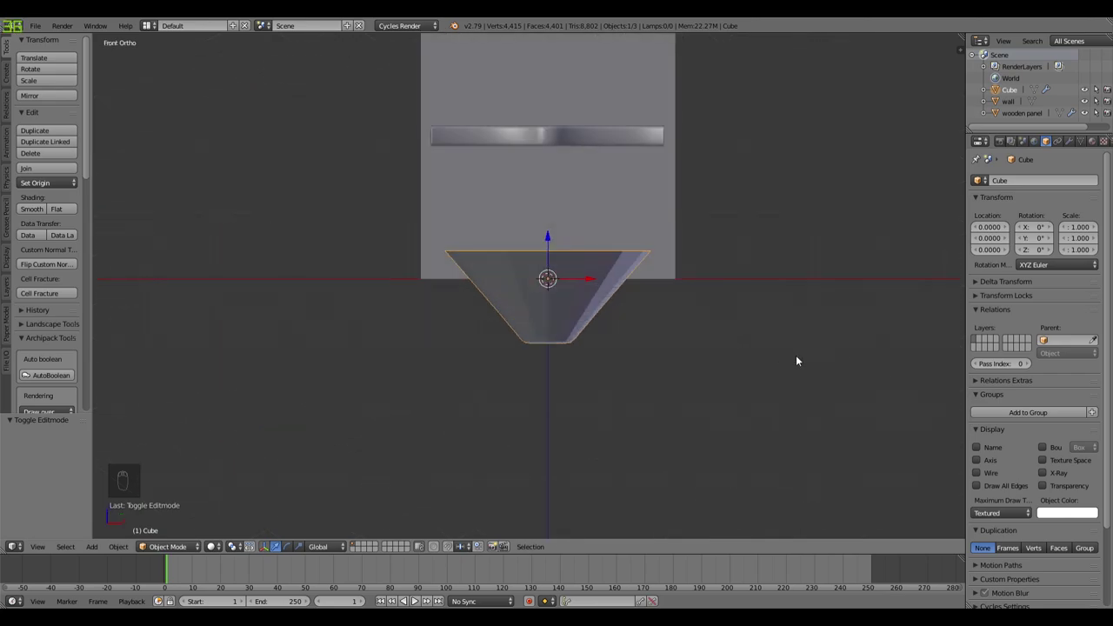
Step: Scale the basin down to about 0.356 and move it onto the wooden panel, to about Y -0.887 and Z 2.566
{"action": "key", "text": "s"}
{"action": "left_click", "coordinate": [619, 337]}
{"action": "middle_click_drag", "start_coordinate": [619, 338], "coordinate": [531, 309]}
{"action": "left_click_drag", "start_coordinate": [538, 254], "coordinate": [522, 137]}
{"action": "key", "text": "KP_1"}
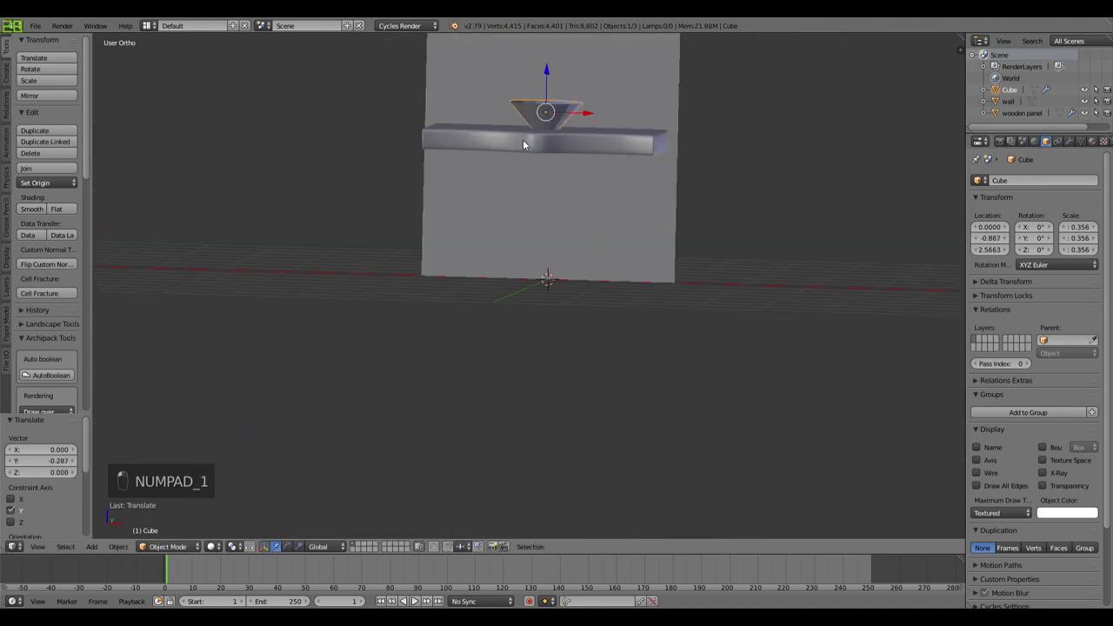
{"action": "middle_click_drag", "start_coordinate": [570, 112], "coordinate": [537, 260]}
Step: Enlarge the basin to a scale of about 0.480 and raise it about 0.149 so its base sits on the panel
{"action": "key", "text": "s"}
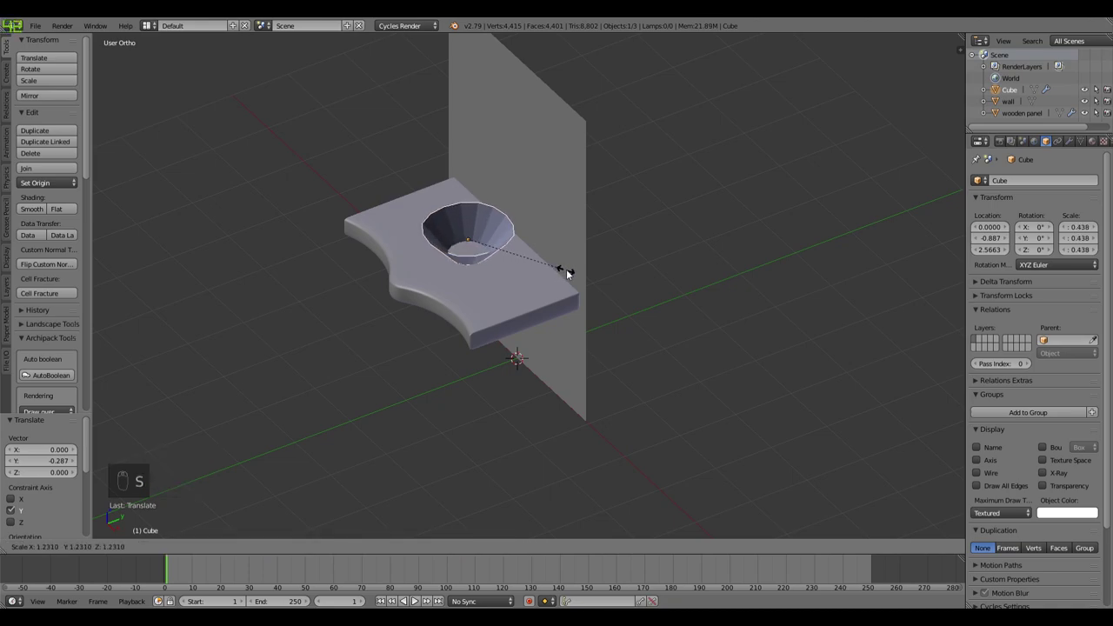
{"action": "left_click", "coordinate": [575, 275]}
{"action": "key", "text": "KP_1"}
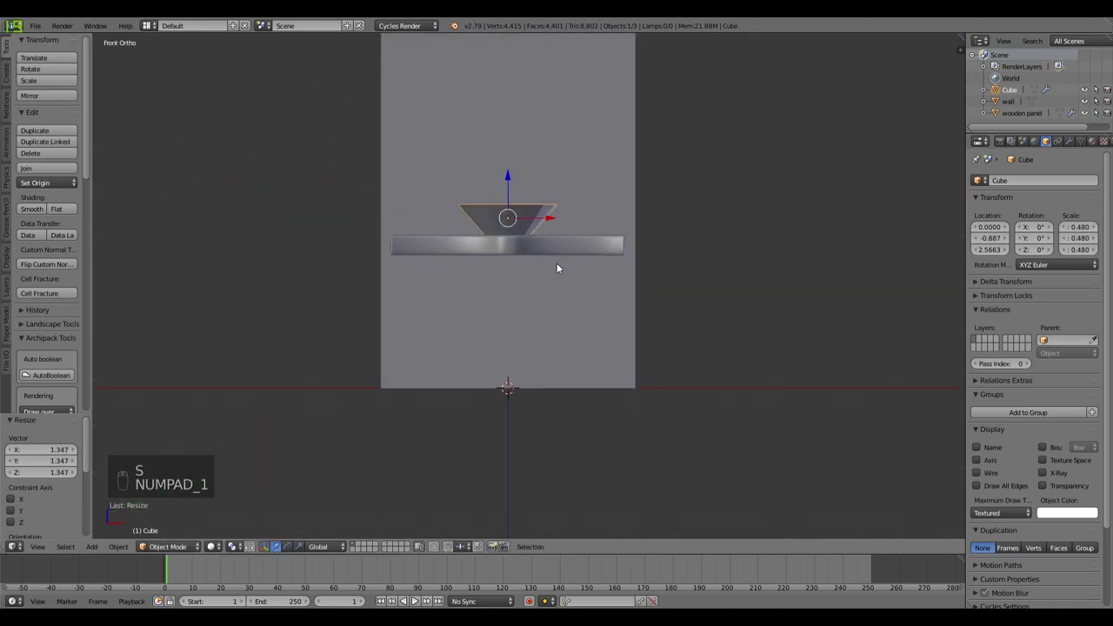
{"action": "left_click_drag", "start_coordinate": [507, 187], "coordinate": [505, 171]}
{"action": "middle_click_drag", "start_coordinate": [504, 170], "coordinate": [621, 241]}
{"action": "key", "text": "KP_1"}
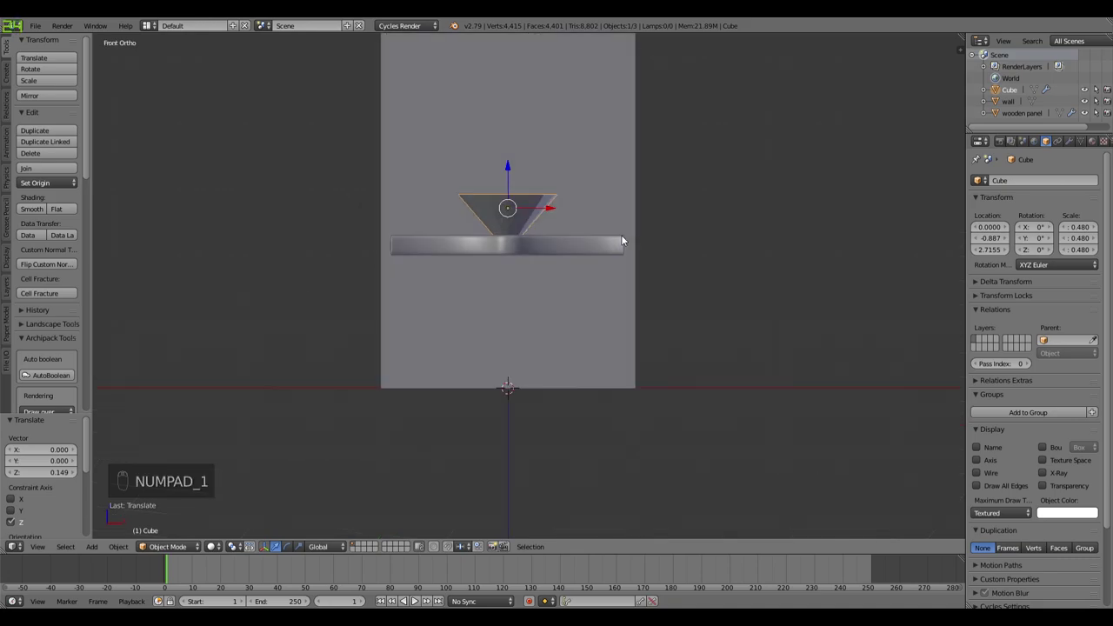
Step: Widen the basin horizontally to a scale of about 0.565 without changing its height, and shift it about 0.044 away from the wall
{"action": "key", "text": "s"}
{"action": "key", "text": "shift+z"}
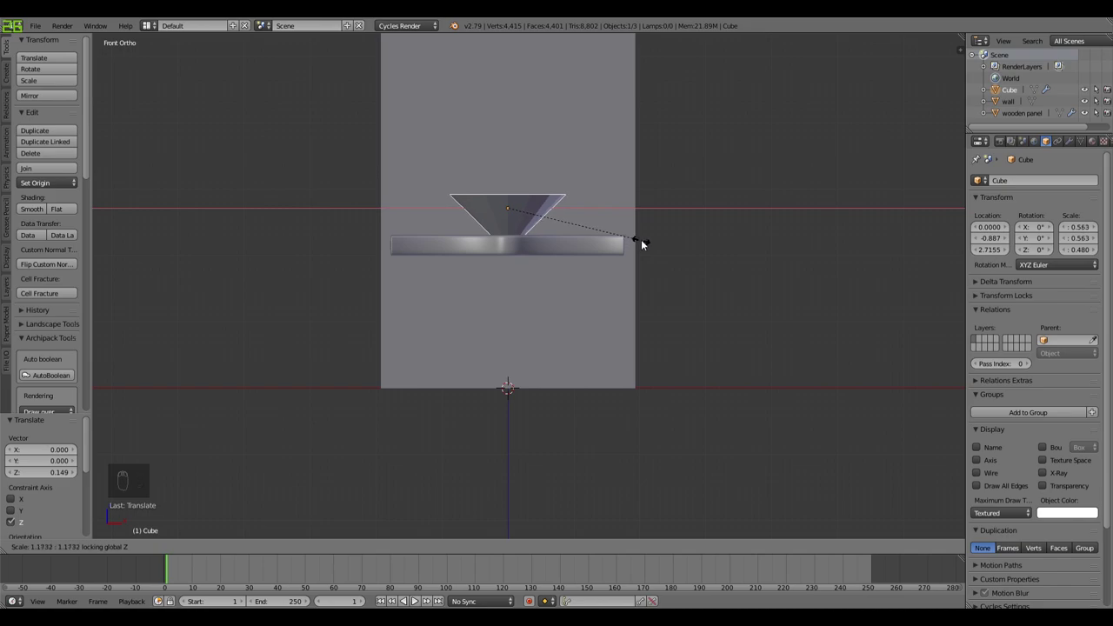
{"action": "left_click", "coordinate": [644, 239]}
{"action": "middle_click_drag", "start_coordinate": [658, 239], "coordinate": [538, 259]}
{"action": "key", "text": "KP_3"}
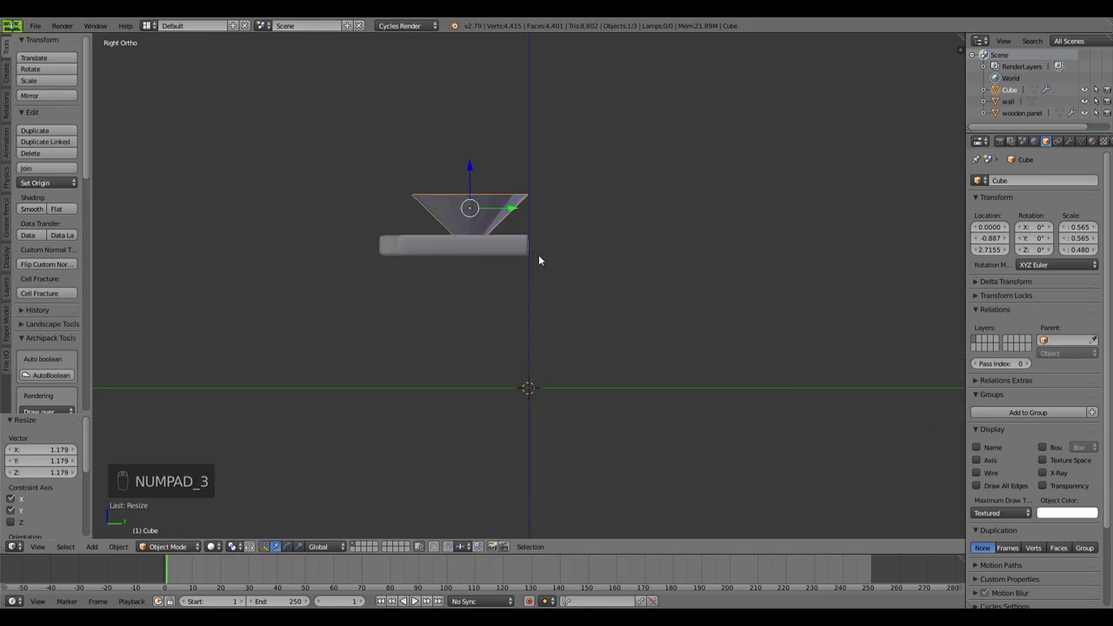
{"action": "left_click_drag", "start_coordinate": [509, 211], "coordinate": [506, 205]}
{"action": "key", "text": "KP_1"}
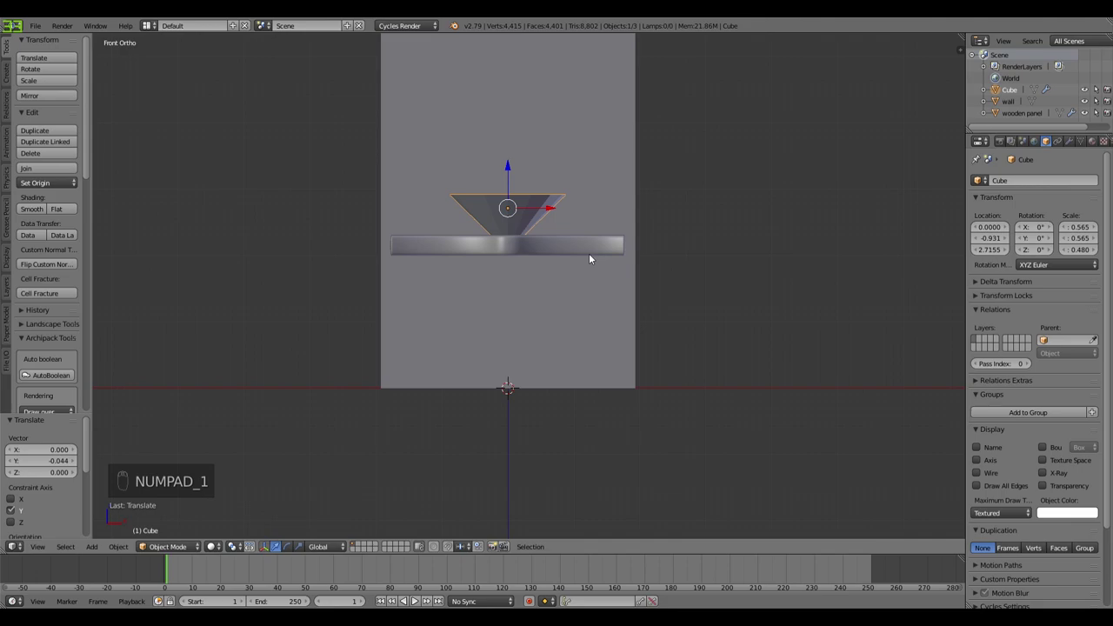
{"action": "middle_click_drag", "start_coordinate": [597, 235], "coordinate": [596, 306]}
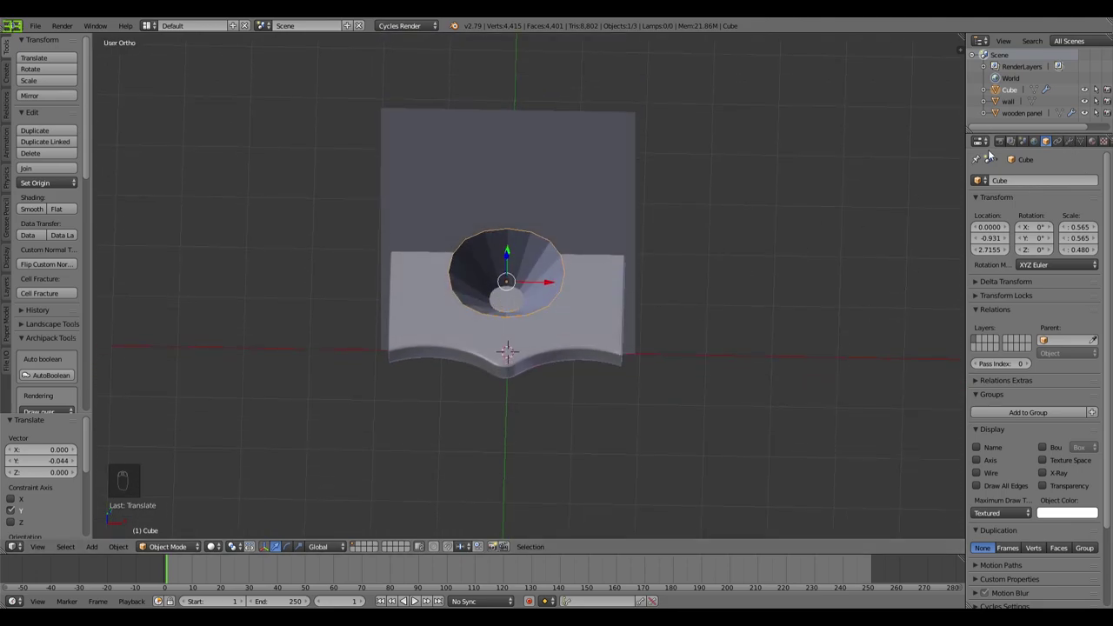
Step: Apply the basin's Subdivision Surface modifier and inspect the resulting mesh in Edit Mode
{"action": "left_click", "coordinate": [1070, 141]}
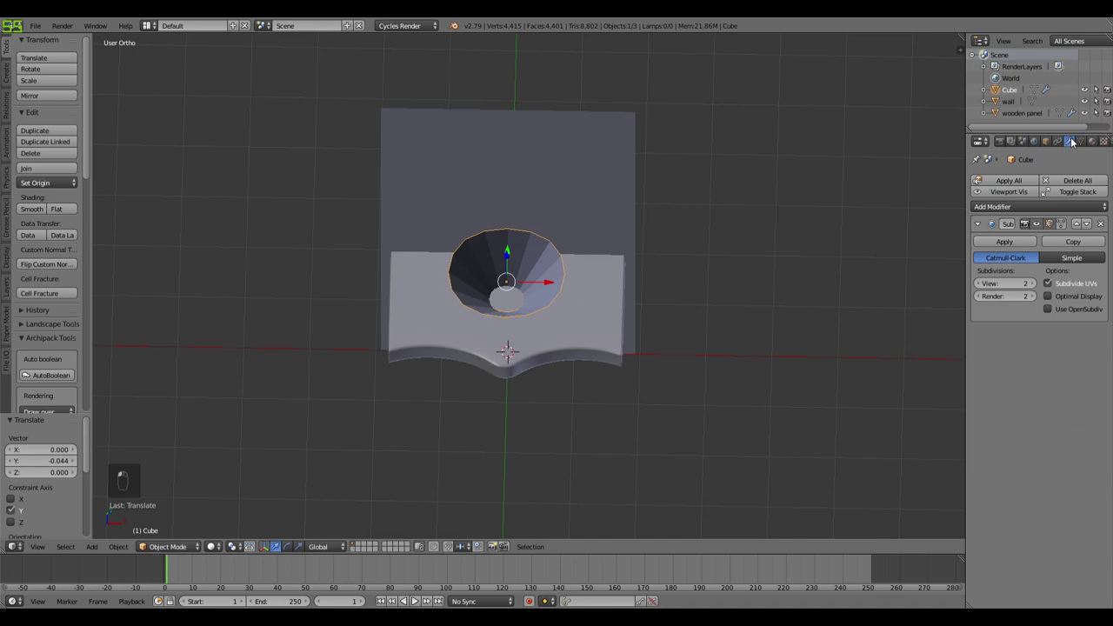
{"action": "left_click", "coordinate": [1004, 242]}
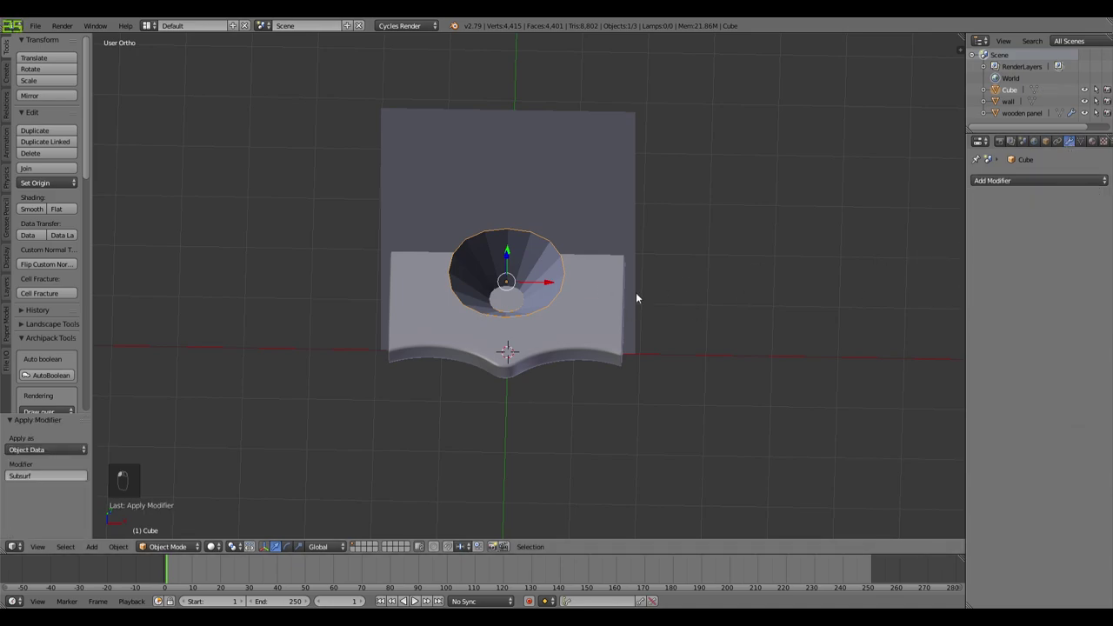
{"action": "key", "text": "Tab"}
{"action": "scroll", "coordinate": [626, 304], "scroll_direction": "up", "scroll_amount": 6}
{"action": "middle_click_drag", "start_coordinate": [622, 306], "coordinate": [618, 281]}
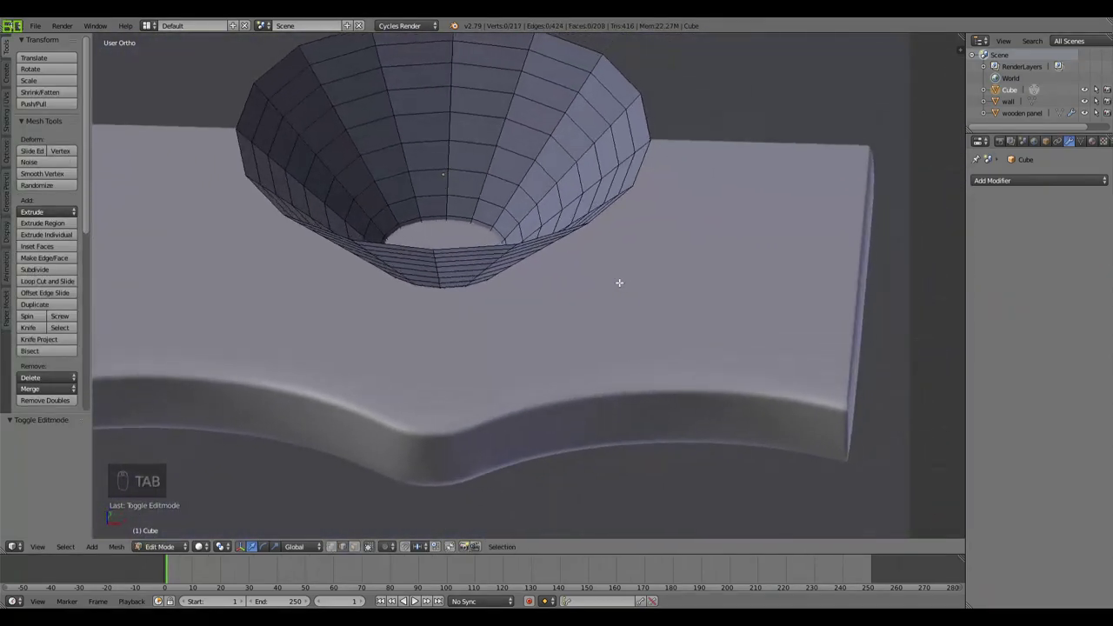
{"action": "key", "text": "Tab"}
Step: Add a Solidify modifier to the basin with a thickness of about 0.087
{"action": "left_click", "coordinate": [1033, 180]}
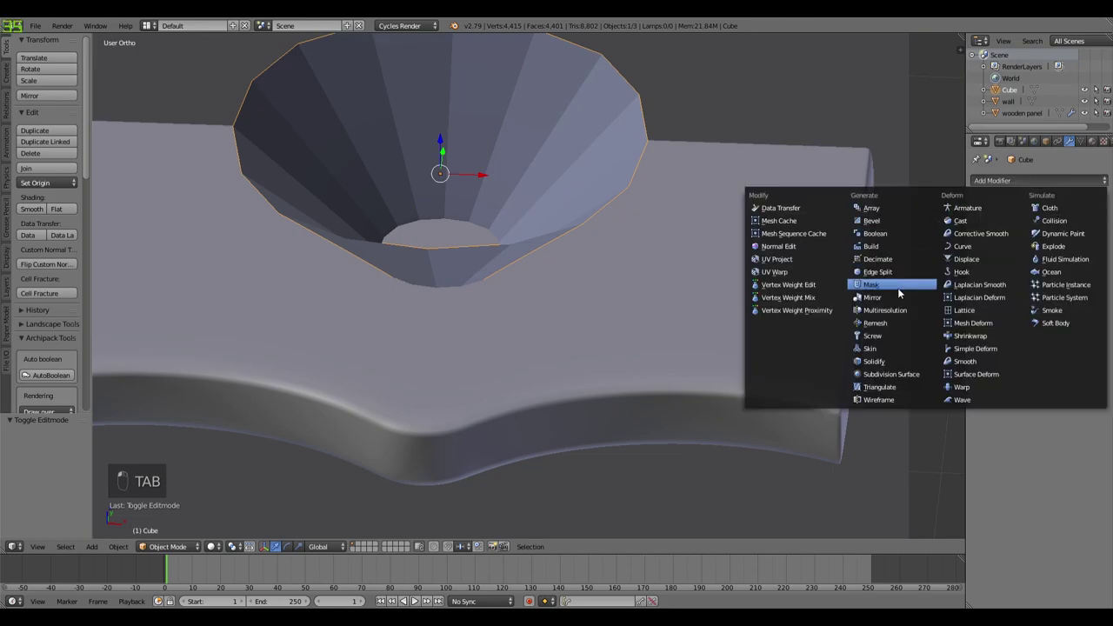
{"action": "left_click", "coordinate": [886, 361]}
{"action": "left_click_drag", "start_coordinate": [1000, 259], "coordinate": [1063, 259]}
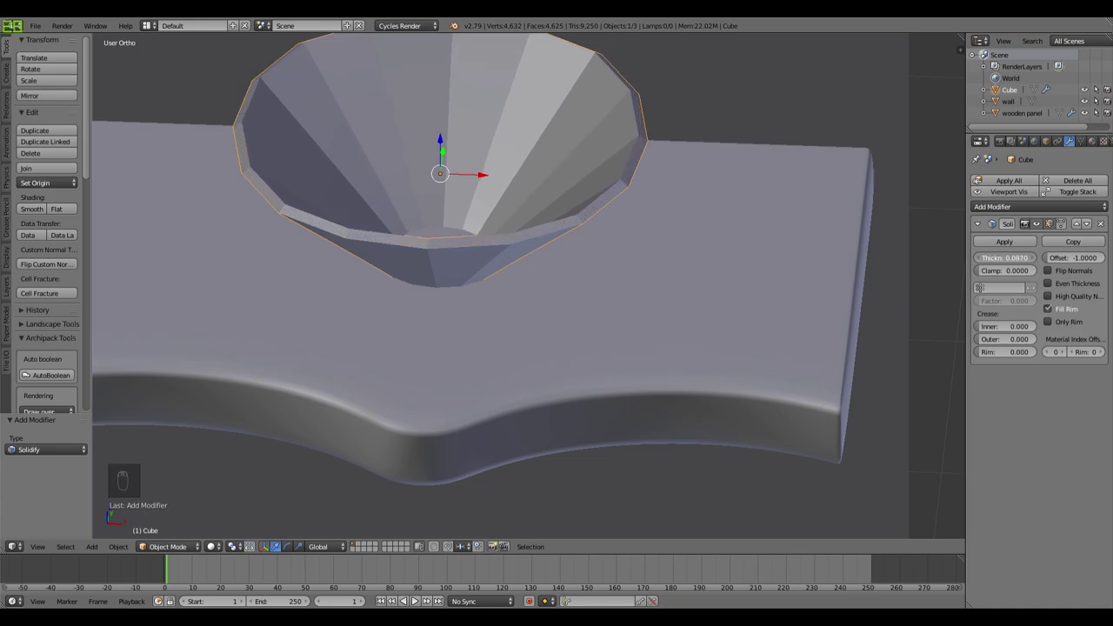
Step: Add a Subdivision Surface modifier with two view subdivisions after the basin's Solidify modifier and shade the basin smooth
{"action": "left_click", "coordinate": [1017, 206]}
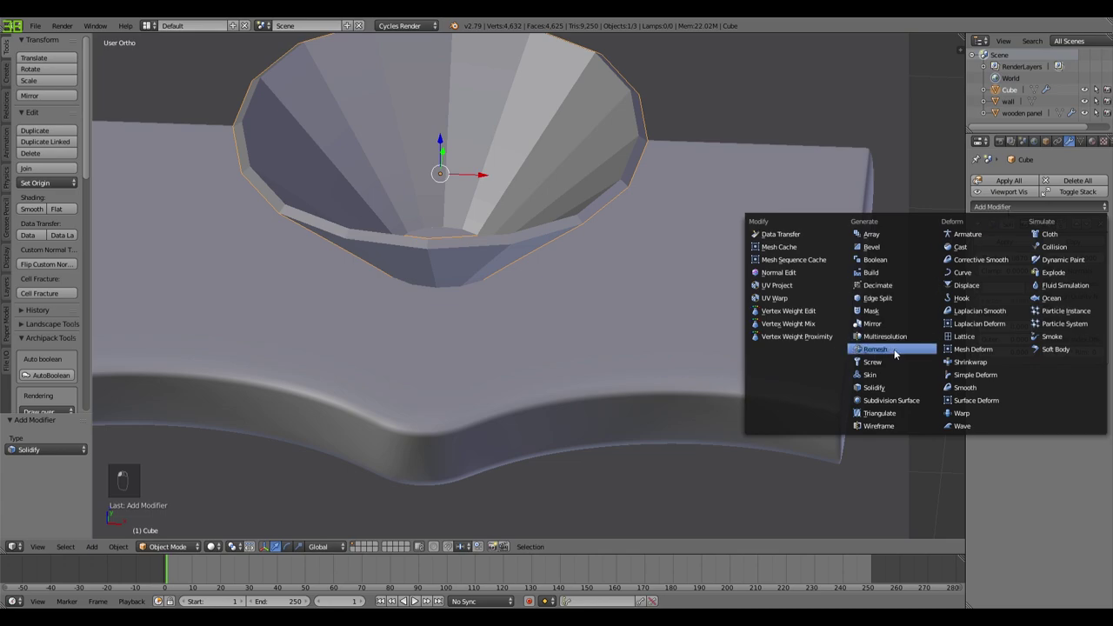
{"action": "left_click", "coordinate": [904, 400]}
{"action": "left_click", "coordinate": [1031, 437]}
{"action": "scroll", "coordinate": [565, 270], "scroll_direction": "down", "scroll_amount": 4}
{"action": "middle_click_drag", "start_coordinate": [578, 275], "coordinate": [480, 301]}
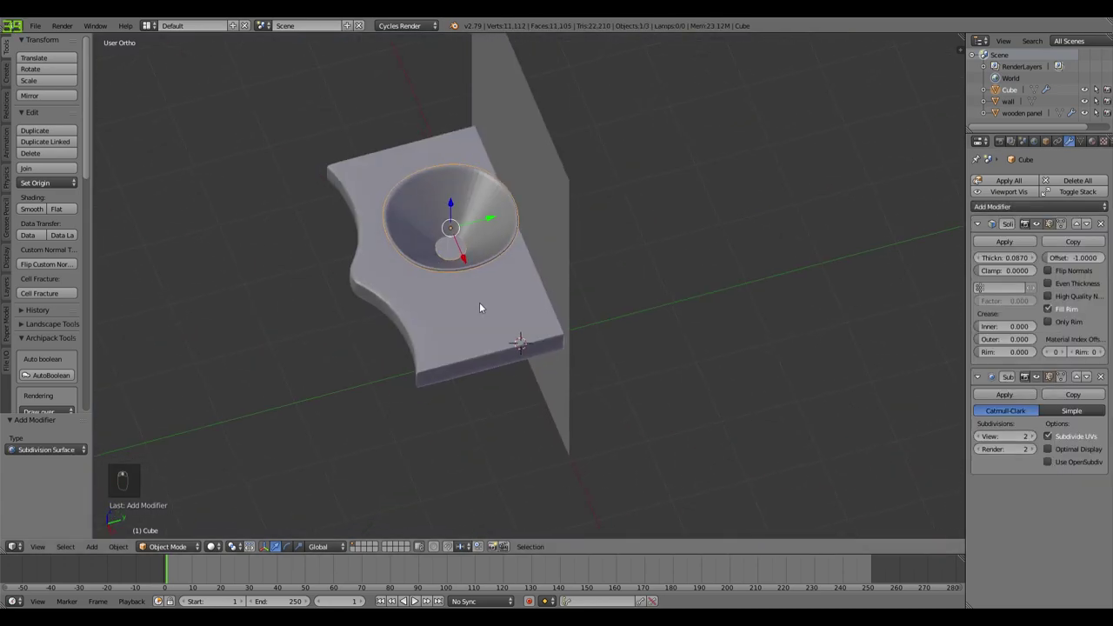
{"action": "scroll", "coordinate": [479, 302], "scroll_direction": "up", "scroll_amount": 4}
{"action": "left_click", "coordinate": [30, 209]}
{"action": "middle_click_drag", "start_coordinate": [348, 317], "coordinate": [426, 282]}
Step: Show the Solidify result on the basin's editing cage and inspect the mesh in Edit Mode
{"action": "key", "text": "Tab"}
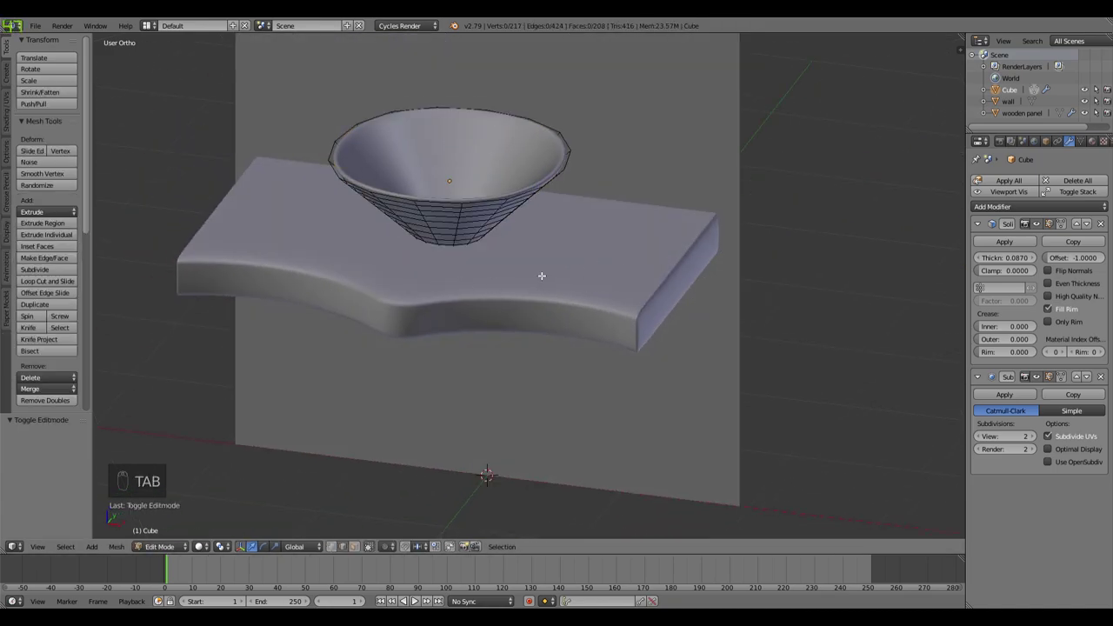
{"action": "left_click", "coordinate": [1061, 224]}
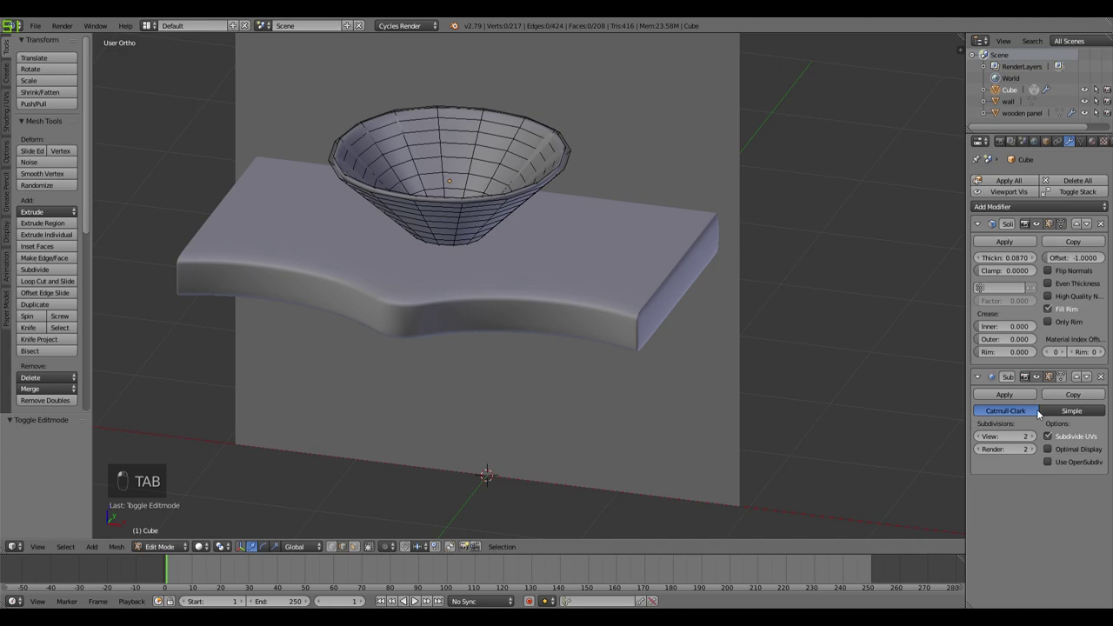
{"action": "scroll", "coordinate": [542, 204], "scroll_direction": "up", "scroll_amount": 3}
{"action": "middle_click_drag", "start_coordinate": [542, 203], "coordinate": [642, 273]}
{"action": "scroll", "coordinate": [503, 276], "scroll_direction": "down", "scroll_amount": 3}
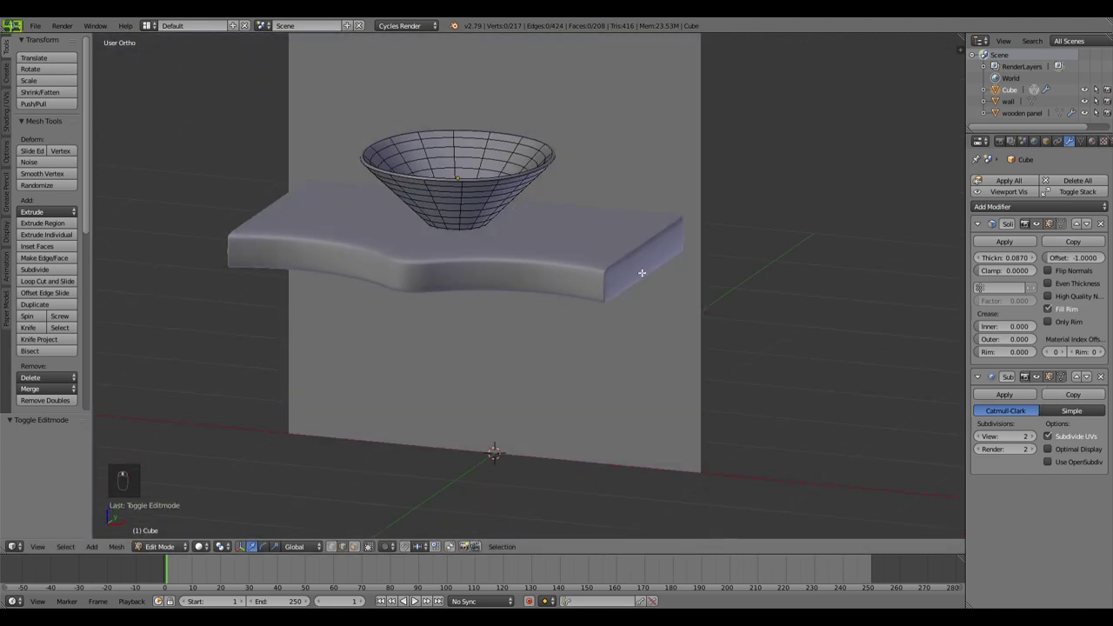
{"action": "key", "text": "Tab"}
Step: Examine the smoothed basin's shape and placement on the panel from the front, above and side
{"action": "key", "text": "KP_1"}
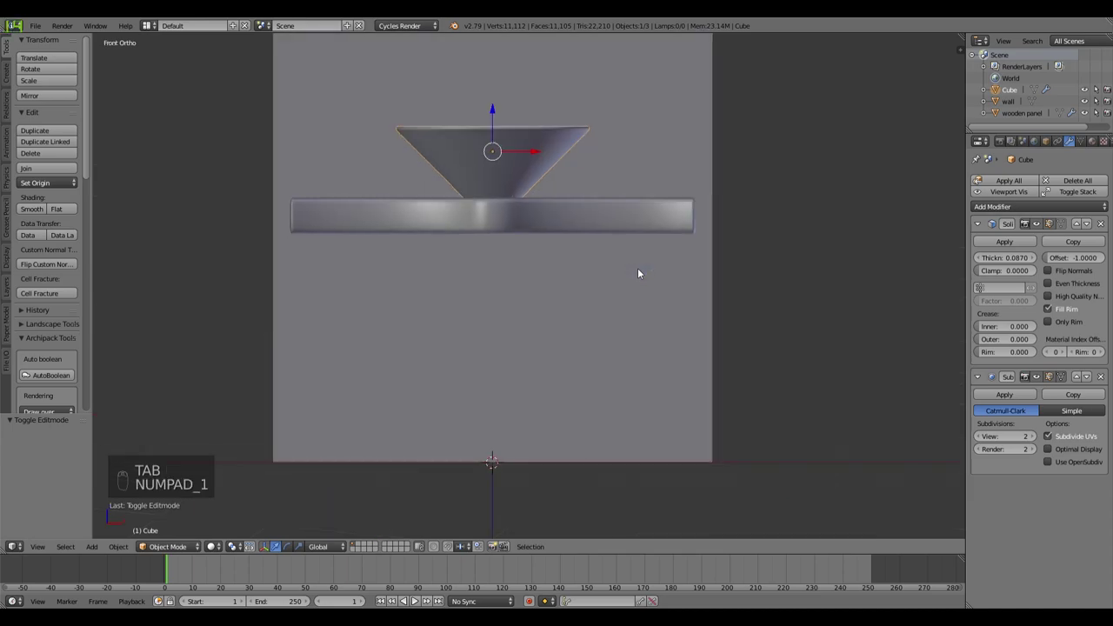
{"action": "scroll", "coordinate": [638, 268], "scroll_direction": "down", "scroll_amount": 3}
{"action": "middle_click_drag", "start_coordinate": [628, 279], "coordinate": [569, 321]}
{"action": "scroll", "coordinate": [569, 322], "scroll_direction": "up", "scroll_amount": 3}
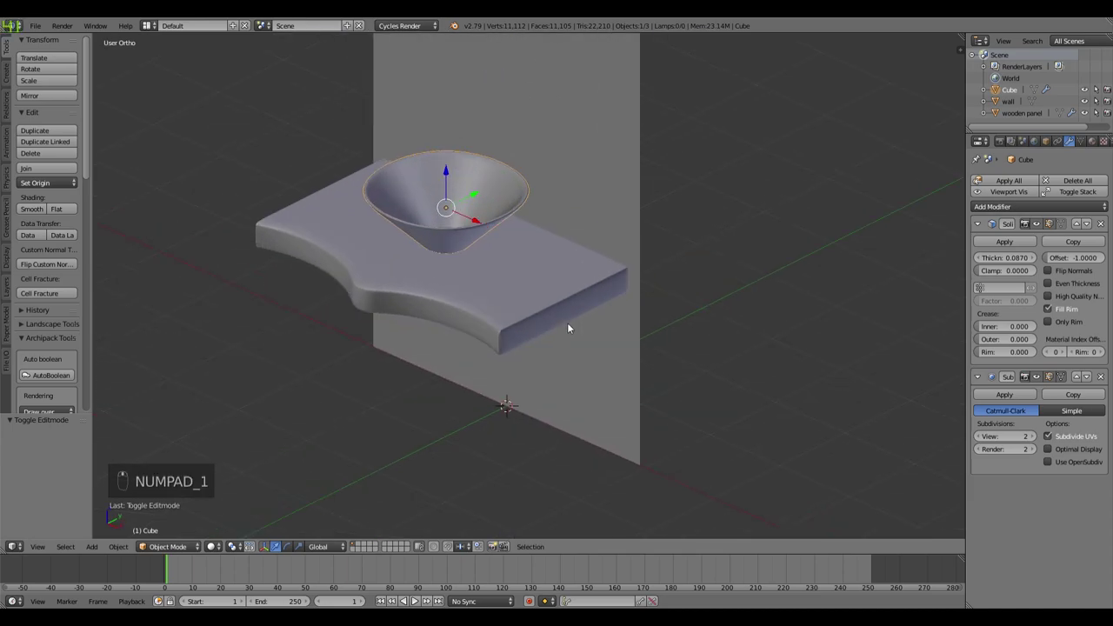
{"action": "middle_click_drag", "start_coordinate": [512, 290], "coordinate": [508, 339]}
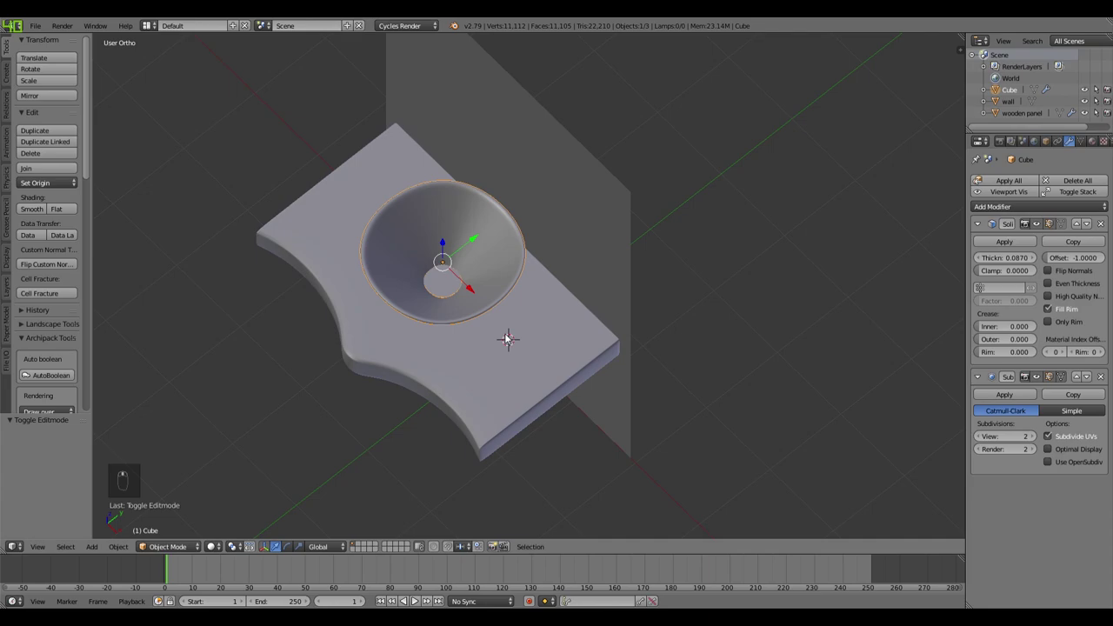
{"action": "key", "text": "KP_3"}
{"action": "scroll", "coordinate": [480, 273], "scroll_direction": "down", "scroll_amount": 3}
{"action": "middle_click_drag", "start_coordinate": [480, 273], "coordinate": [539, 322]}
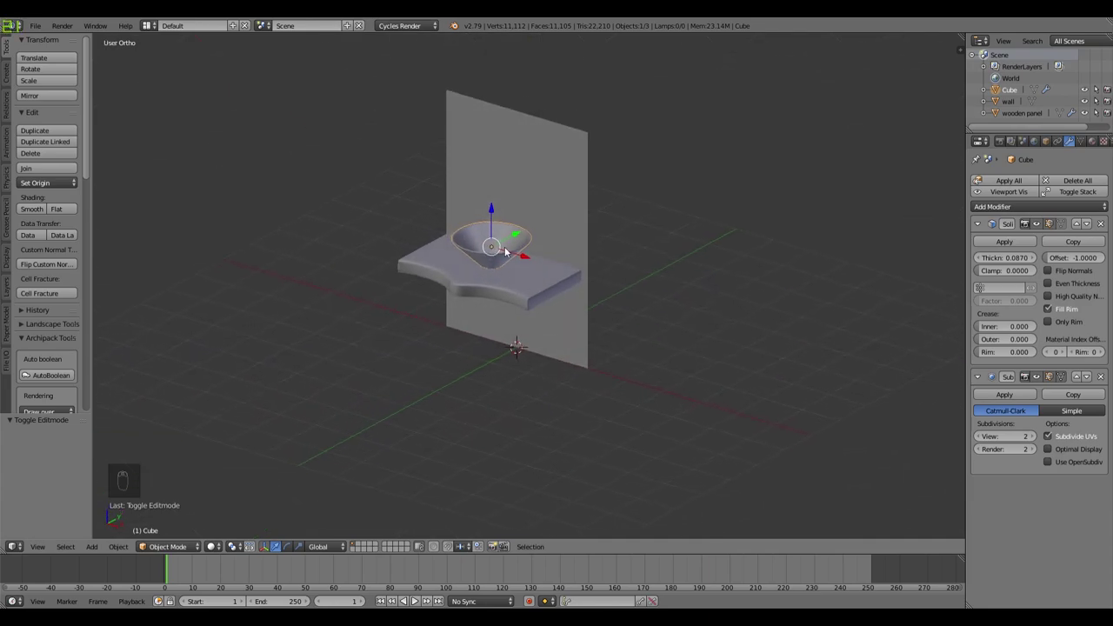
Step: Rename the basin object as "sink"
{"action": "left_click", "coordinate": [1045, 141]}
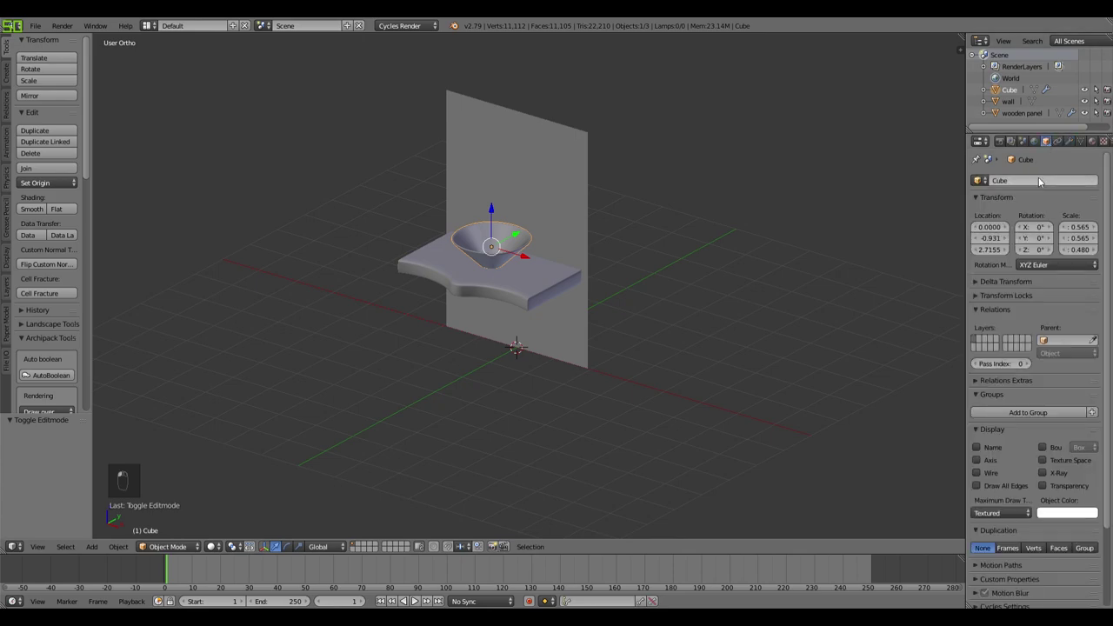
{"action": "left_click", "coordinate": [1042, 181]}
{"action": "type", "text": "sin"}
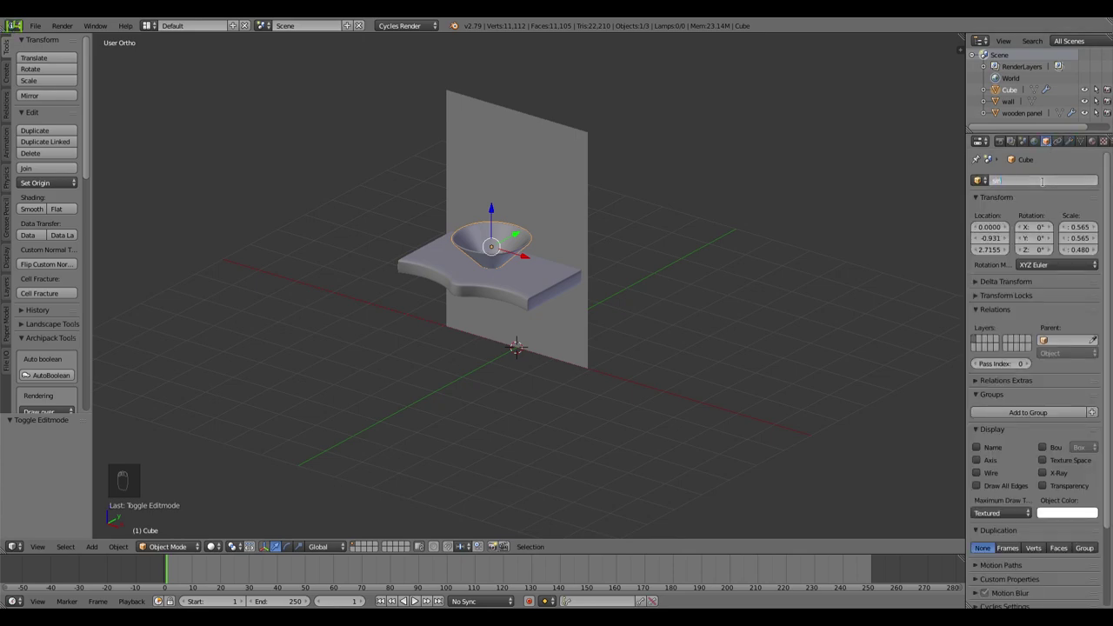
{"action": "type", "text": "k"}
{"action": "key", "text": "Return"}
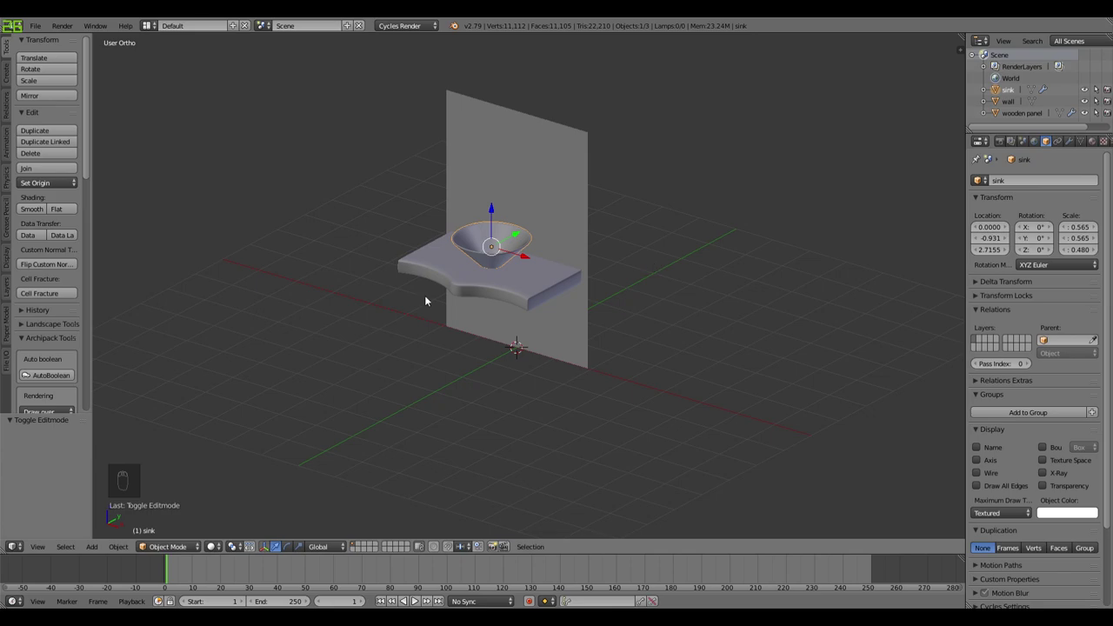
Step: Add a mesh plane at the scene origin and rotate it 90° about the X axis so it stands upright
{"action": "key", "text": "KP_1"}
{"action": "scroll", "coordinate": [419, 310], "scroll_direction": "up", "scroll_amount": 3}
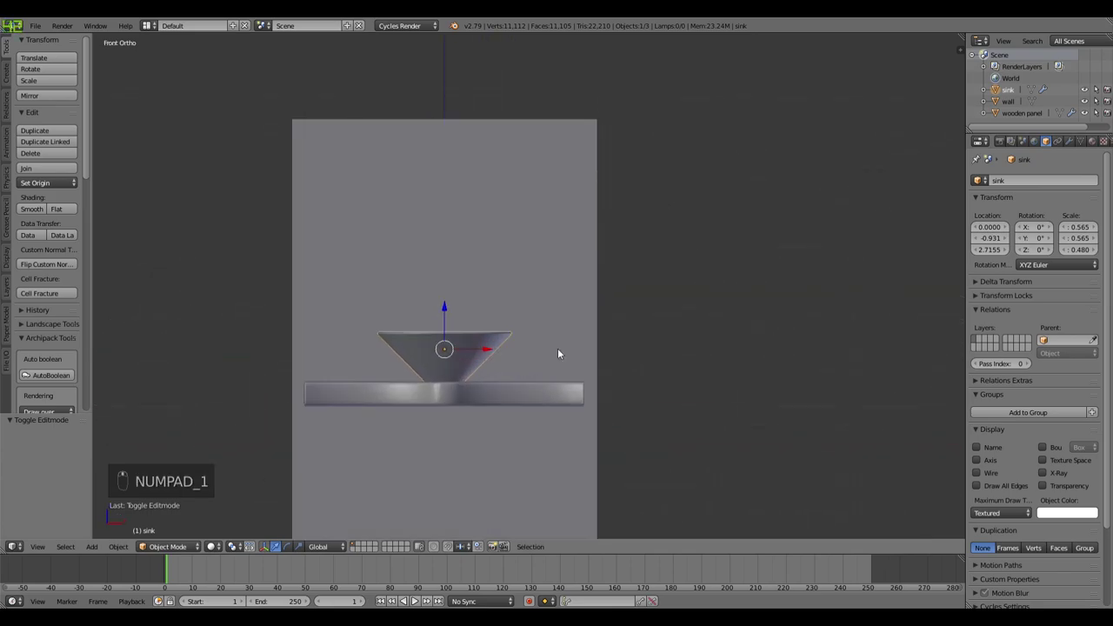
{"action": "scroll", "coordinate": [504, 355], "scroll_direction": "down", "scroll_amount": 3}
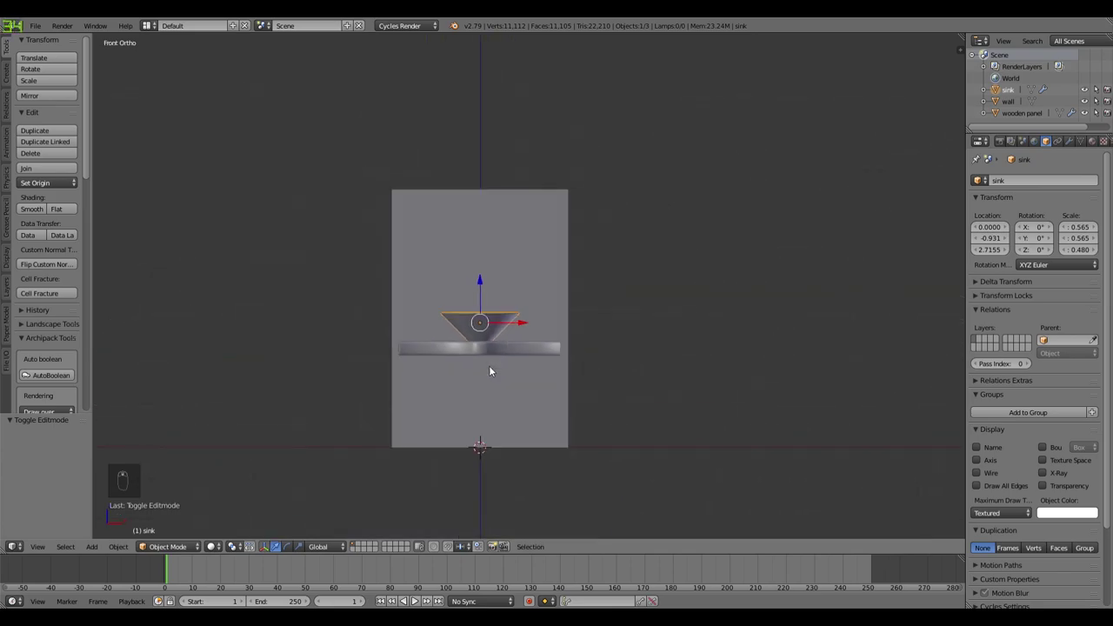
{"action": "key", "text": "Tab"}
{"action": "key", "text": "Tab"}
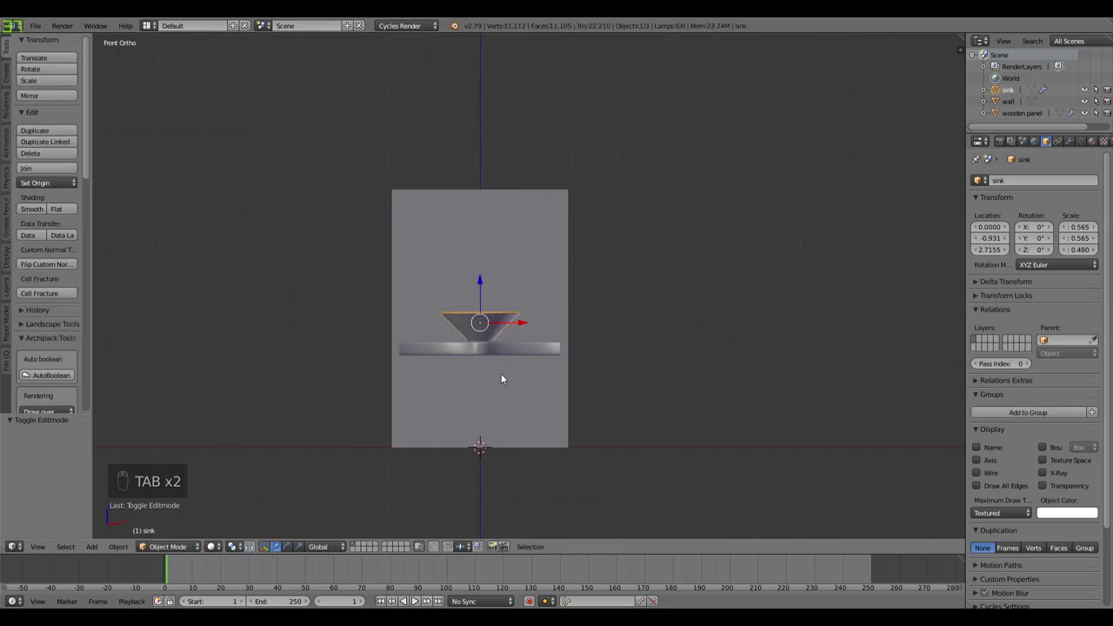
{"action": "key", "text": "shift+a"}
{"action": "mouse_move", "coordinate": [480, 348]}
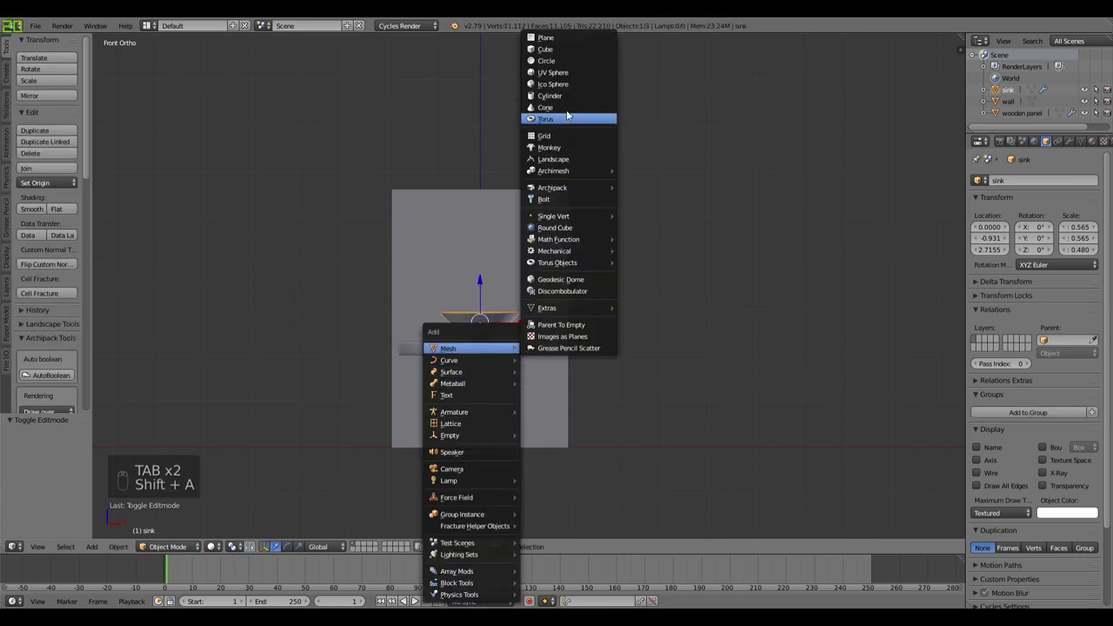
{"action": "left_click", "coordinate": [563, 38]}
{"action": "key", "text": "r"}
{"action": "key", "text": "x"}
{"action": "key", "text": "9"}
{"action": "key", "text": "0"}
{"action": "key", "text": "Return"}
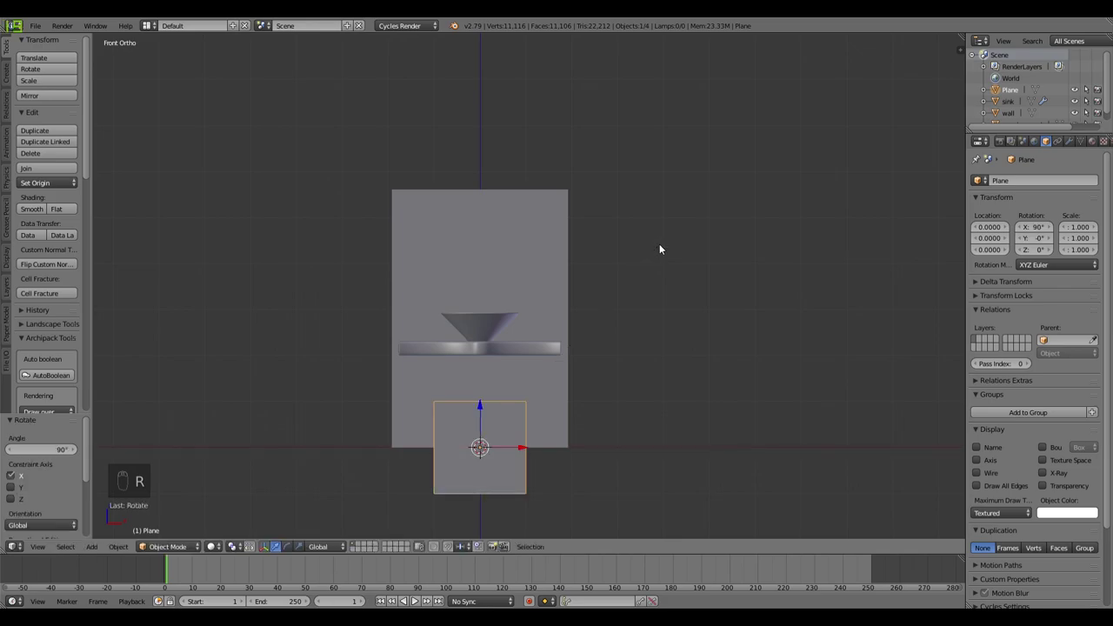
Step: Shrink the plane to a scale of about 0.072 and raise it about 3.147 so it sits above the basin rim
{"action": "key", "text": "s"}
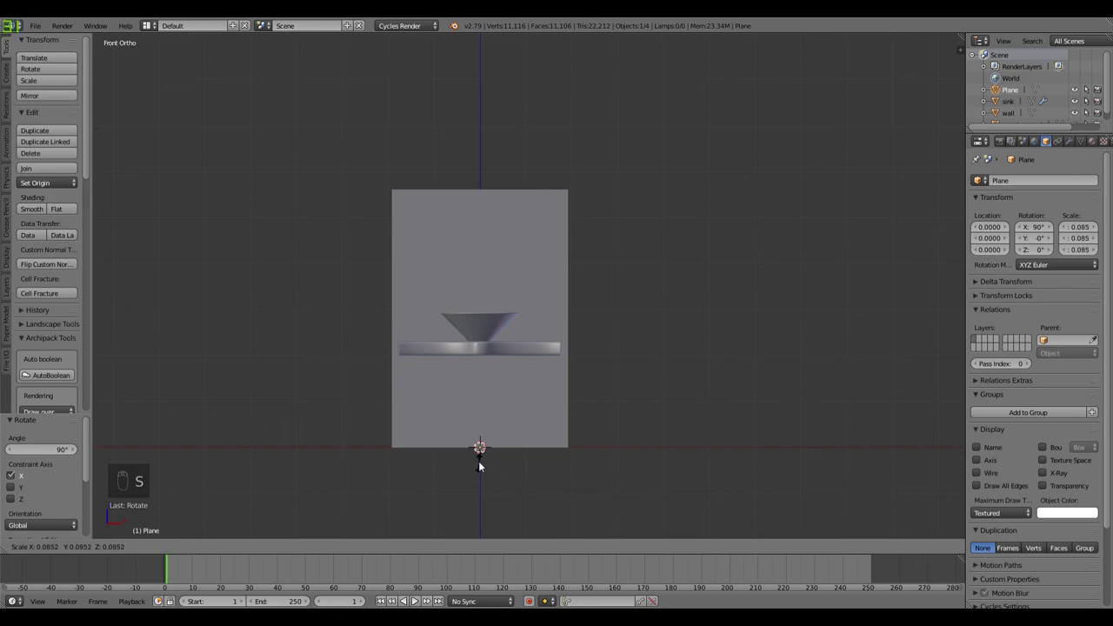
{"action": "left_click", "coordinate": [481, 460]}
{"action": "left_click_drag", "start_coordinate": [477, 402], "coordinate": [496, 258]}
{"action": "scroll", "coordinate": [564, 360], "scroll_direction": "up", "scroll_amount": 5}
{"action": "middle_click_drag", "start_coordinate": [563, 360], "coordinate": [450, 396]}
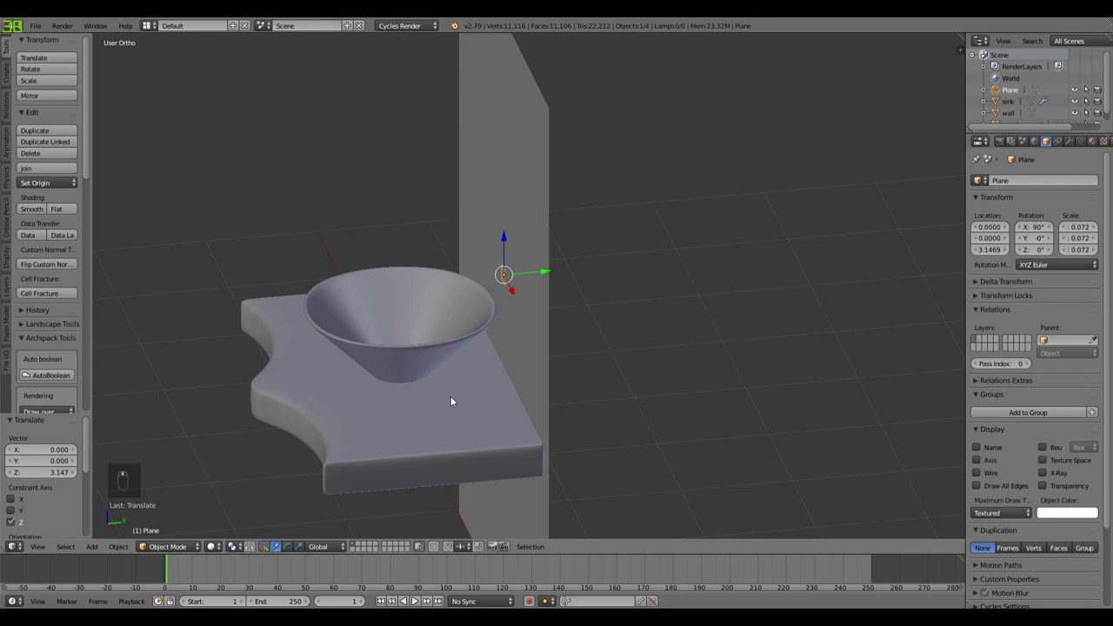
Step: Shift the small plane about 0.006 along the Y axis into the wall
{"action": "middle_click_drag", "start_coordinate": [536, 299], "coordinate": [519, 301]}
{"action": "key", "text": "KP_3"}
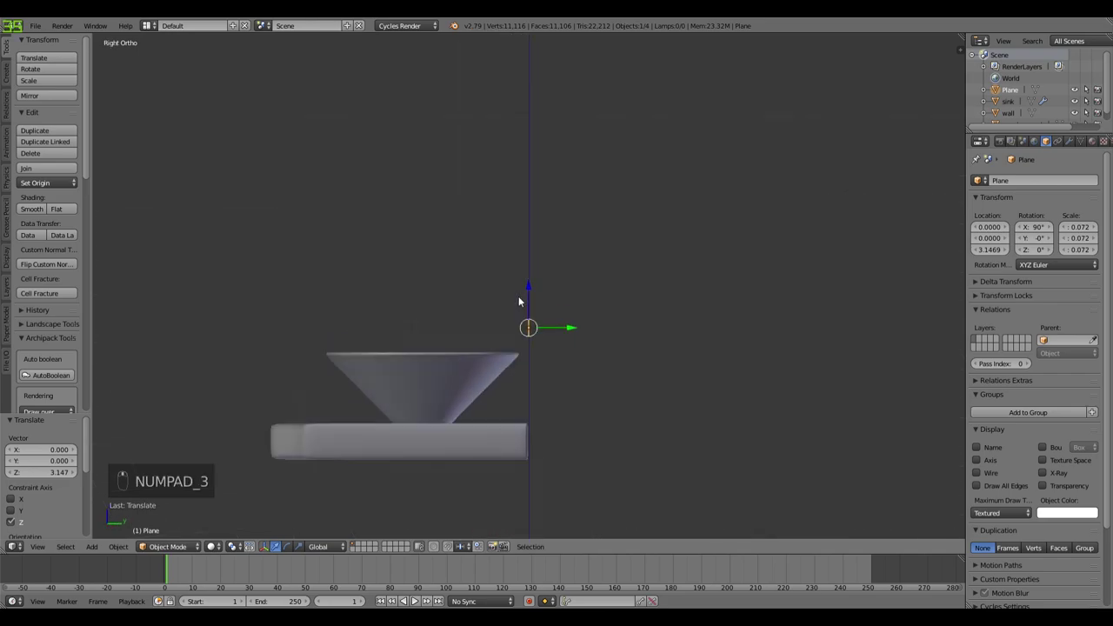
{"action": "left_click_drag", "start_coordinate": [568, 327], "coordinate": [575, 332]}
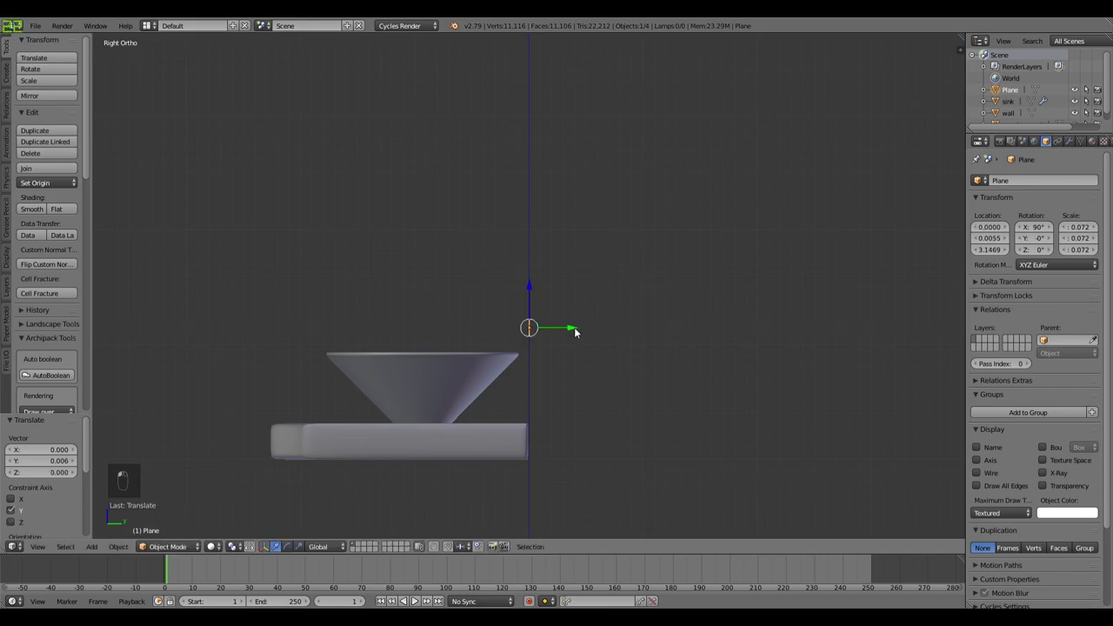
Step: Round the small plane into a disc with a level 2 Subdivision Surface modifier, switch to wireframe display and apply the modifier
{"action": "key", "text": "KP_1"}
{"action": "middle_click_drag", "start_coordinate": [546, 325], "coordinate": [427, 350]}
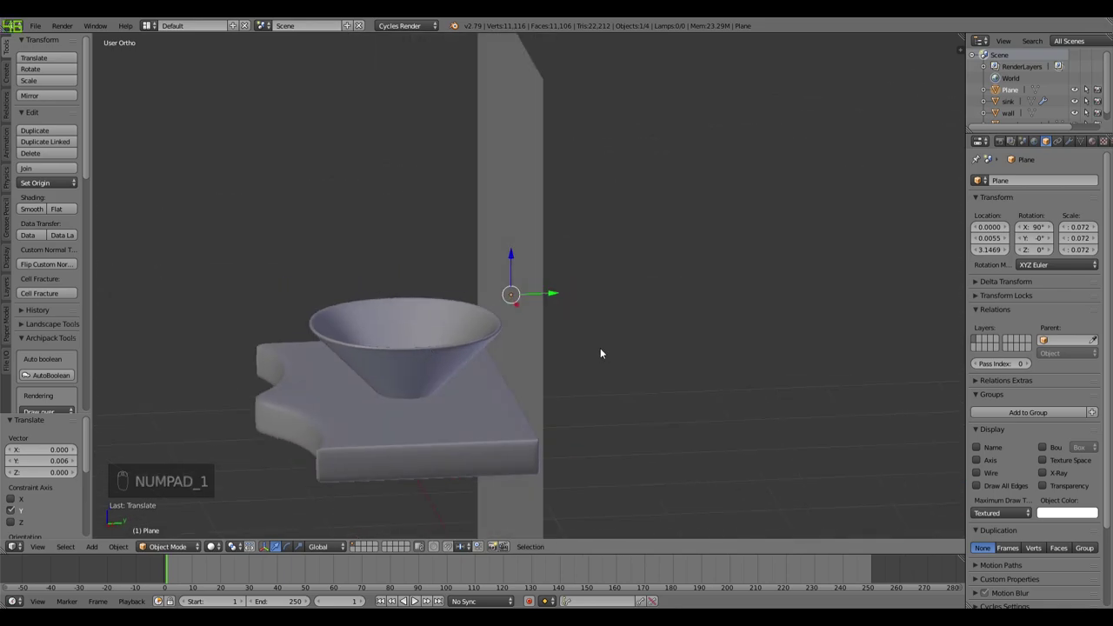
{"action": "key", "text": "ctrl+2"}
{"action": "key", "text": "z"}
{"action": "middle_click_drag", "start_coordinate": [589, 362], "coordinate": [553, 403]}
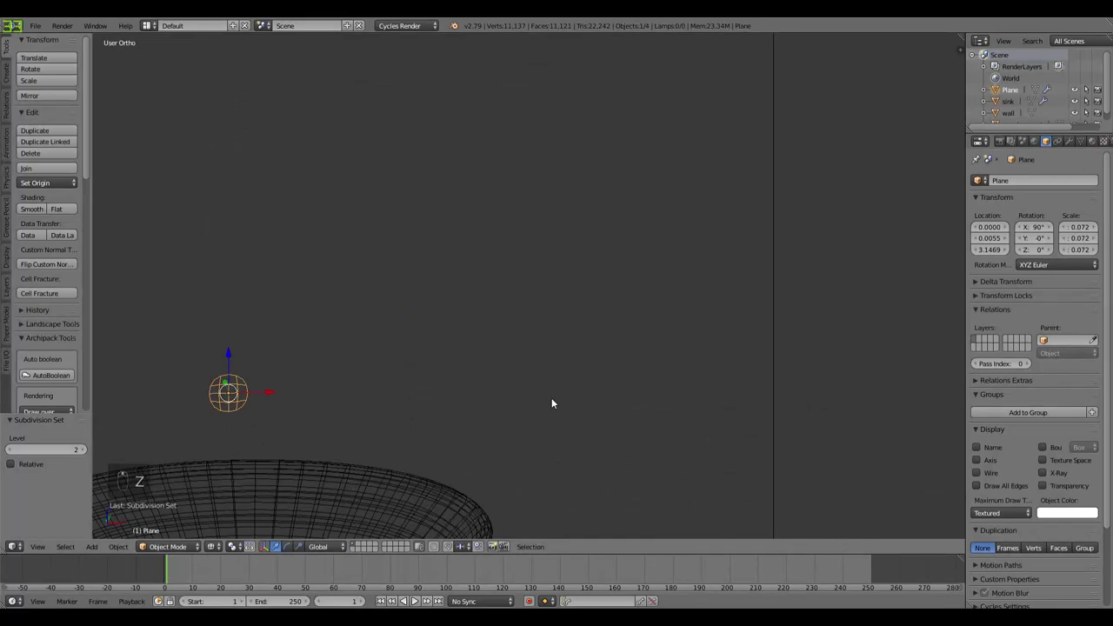
{"action": "key", "text": "KP_1"}
{"action": "middle_click_drag", "start_coordinate": [432, 417], "coordinate": [584, 323], "text": "shift"}
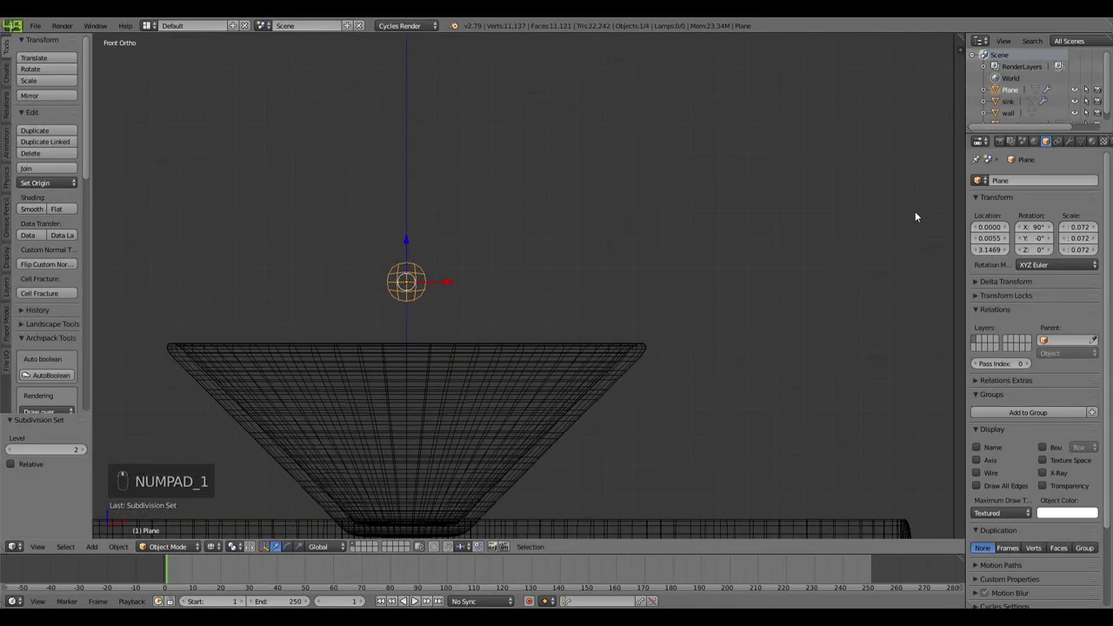
{"action": "left_click", "coordinate": [1069, 141]}
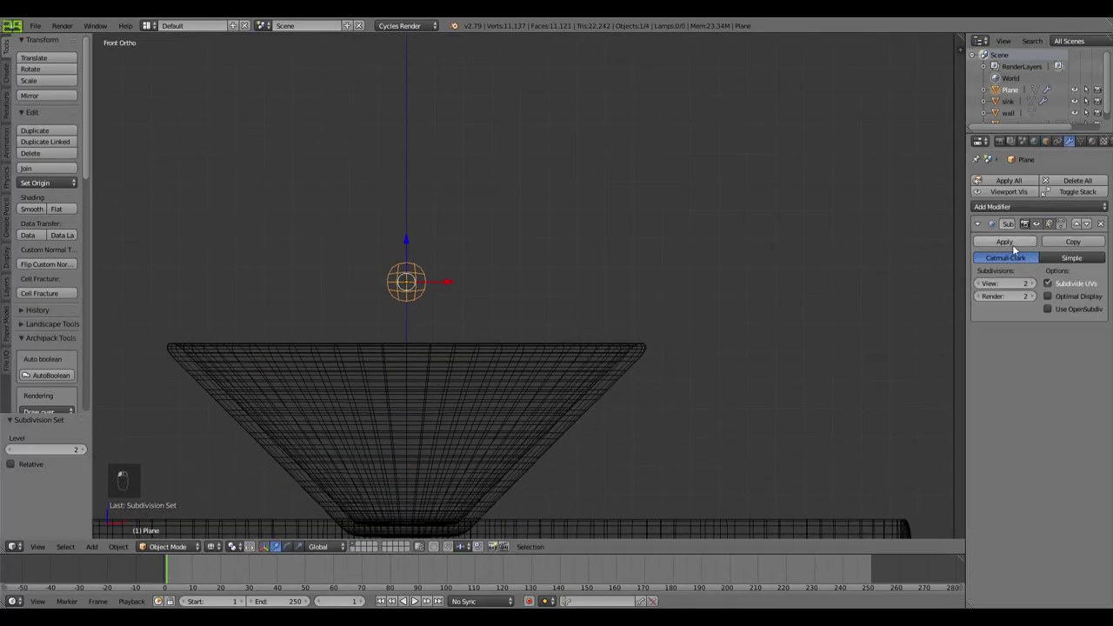
{"action": "left_click", "coordinate": [1015, 240]}
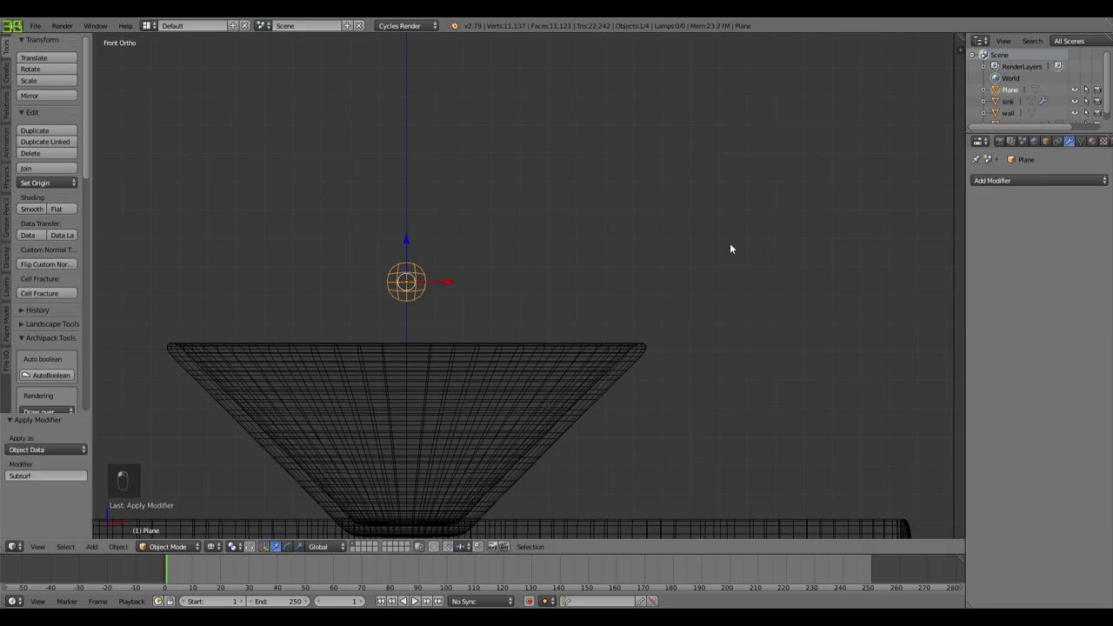
Step: Extrude the whole disc about 0.041 out from the wall toward the basin
{"action": "key", "text": "Tab"}
{"action": "middle_click_drag", "start_coordinate": [758, 260], "coordinate": [709, 296]}
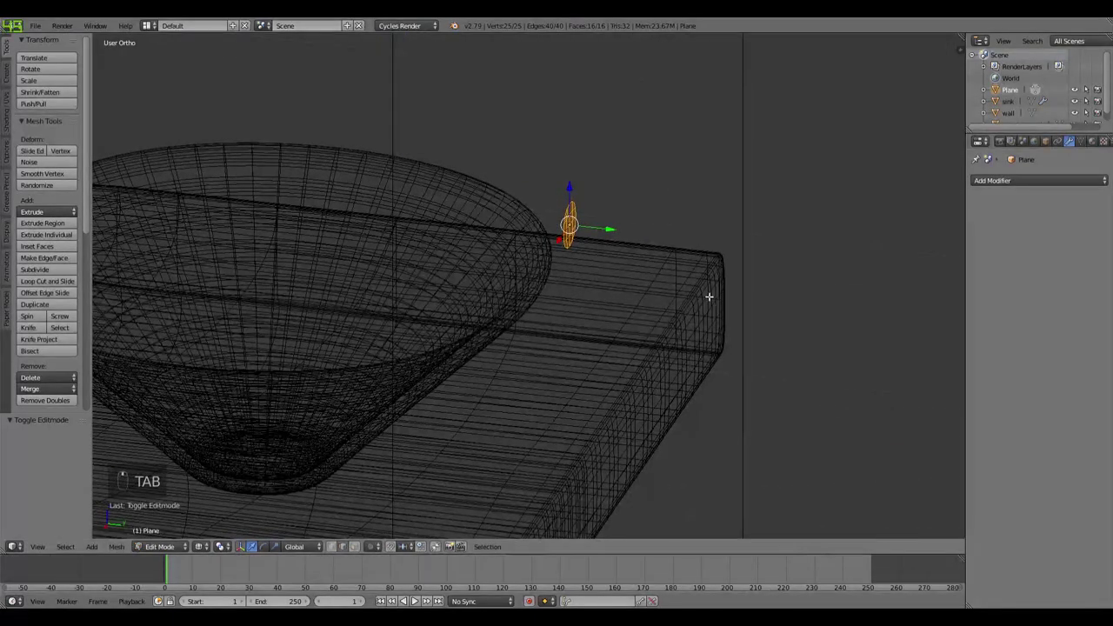
{"action": "key", "text": "KP_3"}
{"action": "key", "text": "e"}
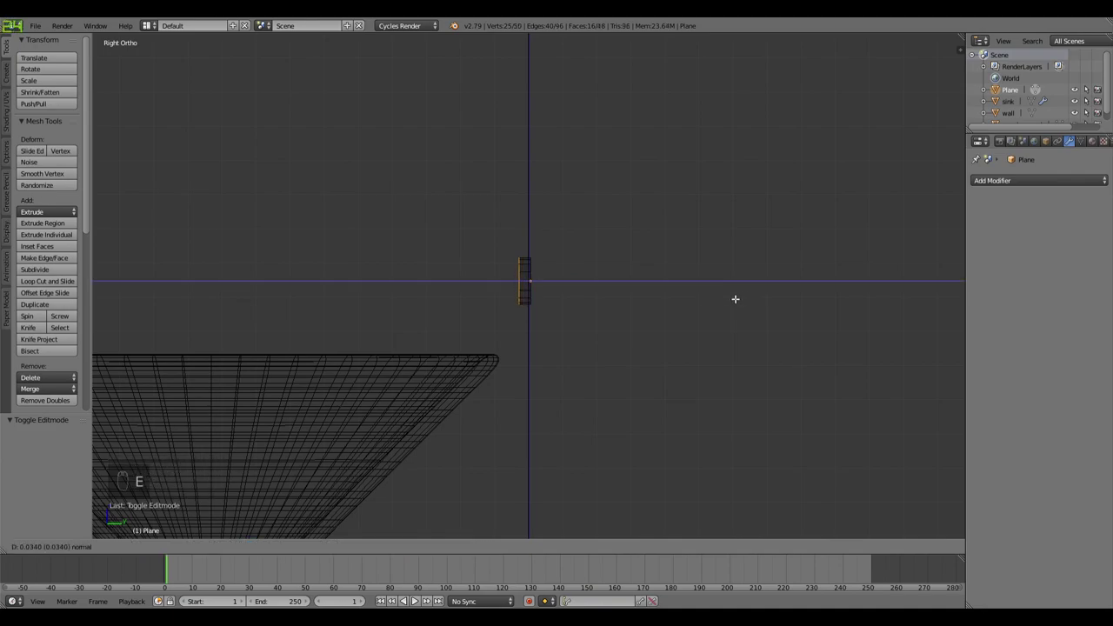
{"action": "left_click", "coordinate": [733, 299]}
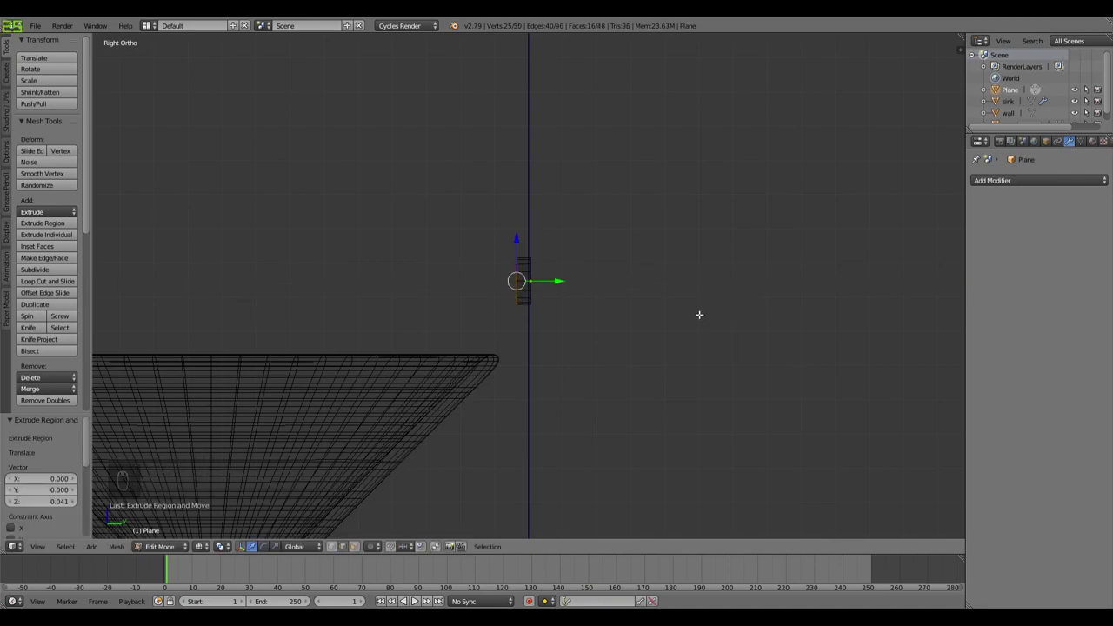
Step: Extrude the disc's front face outward in place to a scale of about 1.2, and extrude the widened face about 0.041 forward
{"action": "key", "text": "e"}
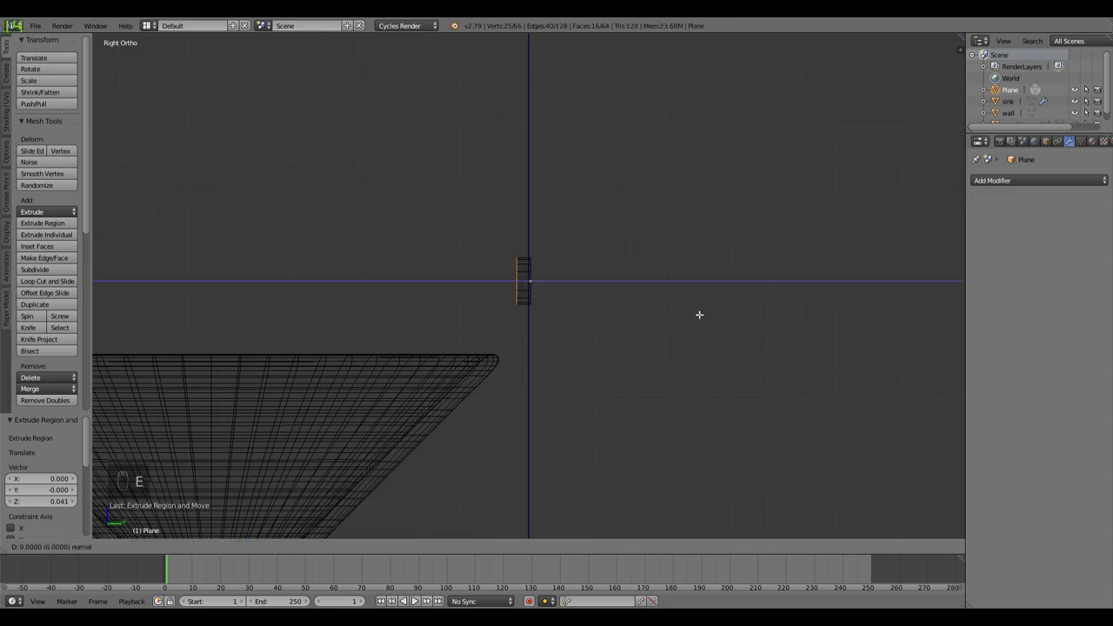
{"action": "key", "text": "s"}
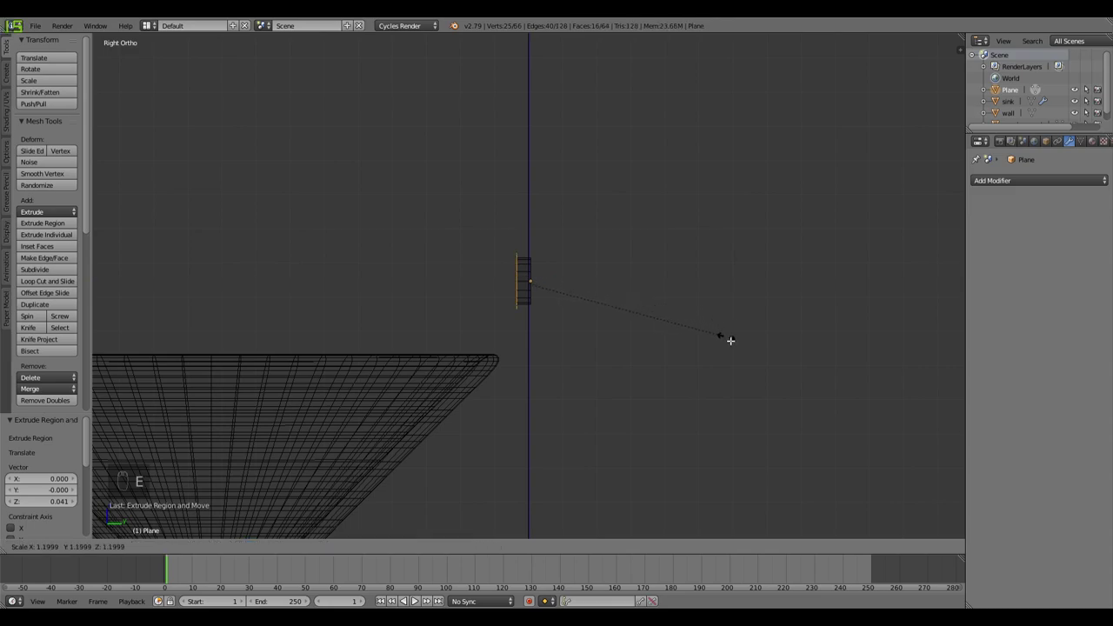
{"action": "left_click", "coordinate": [730, 340]}
{"action": "key", "text": "e"}
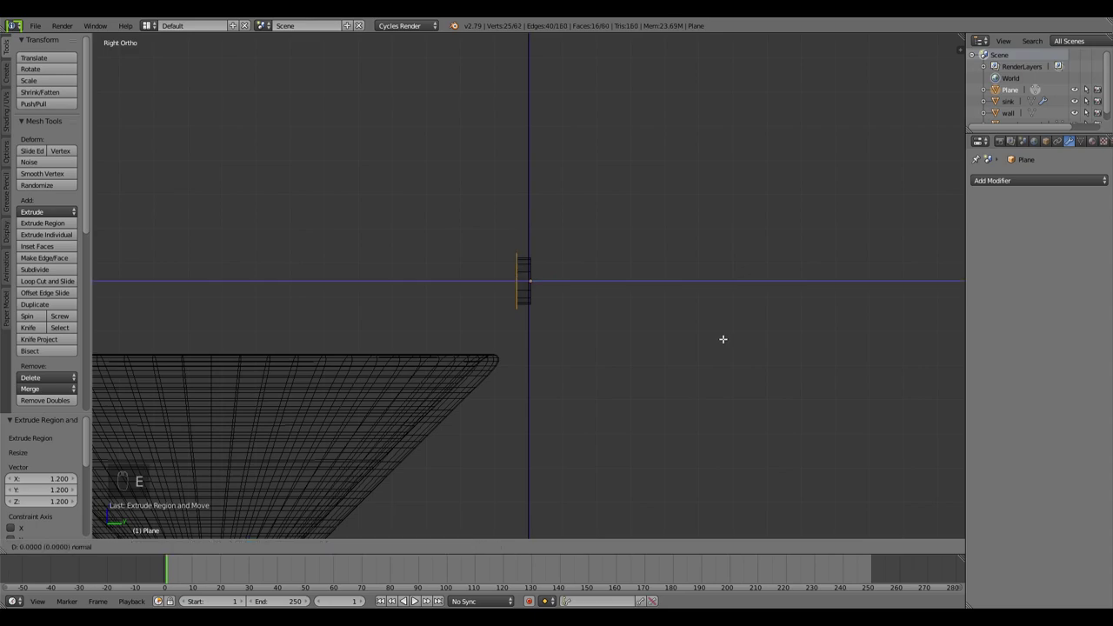
{"action": "left_click", "coordinate": [709, 339]}
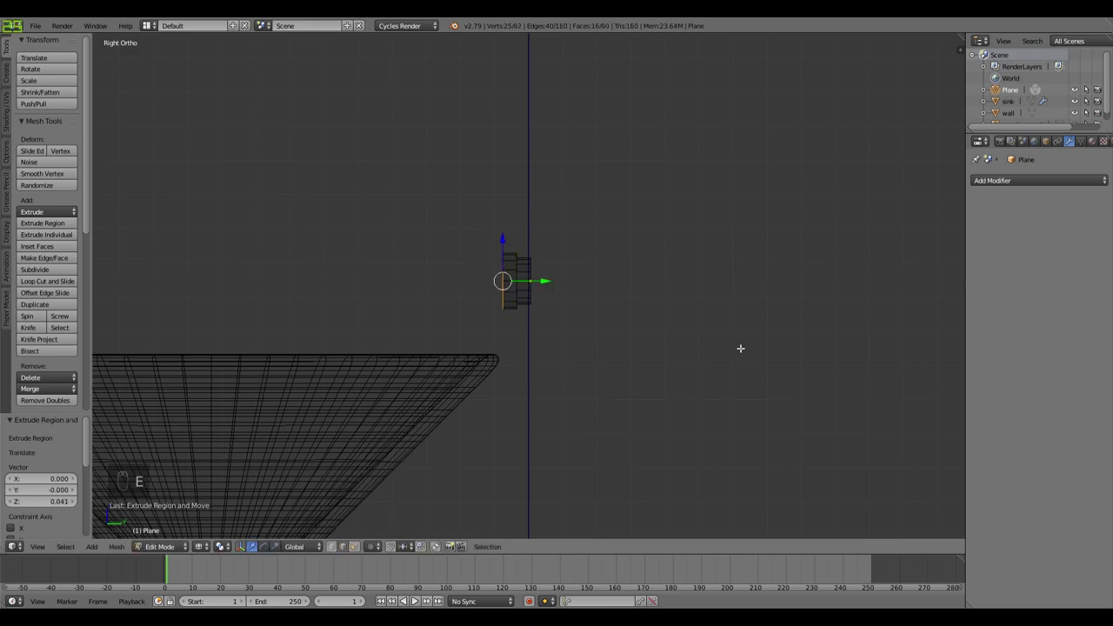
Step: Extrude the fitting's front face inward in place to a scale of 0.85, and extrude the narrowed face about 0.036 forward
{"action": "key", "text": "e"}
{"action": "key", "text": "s"}
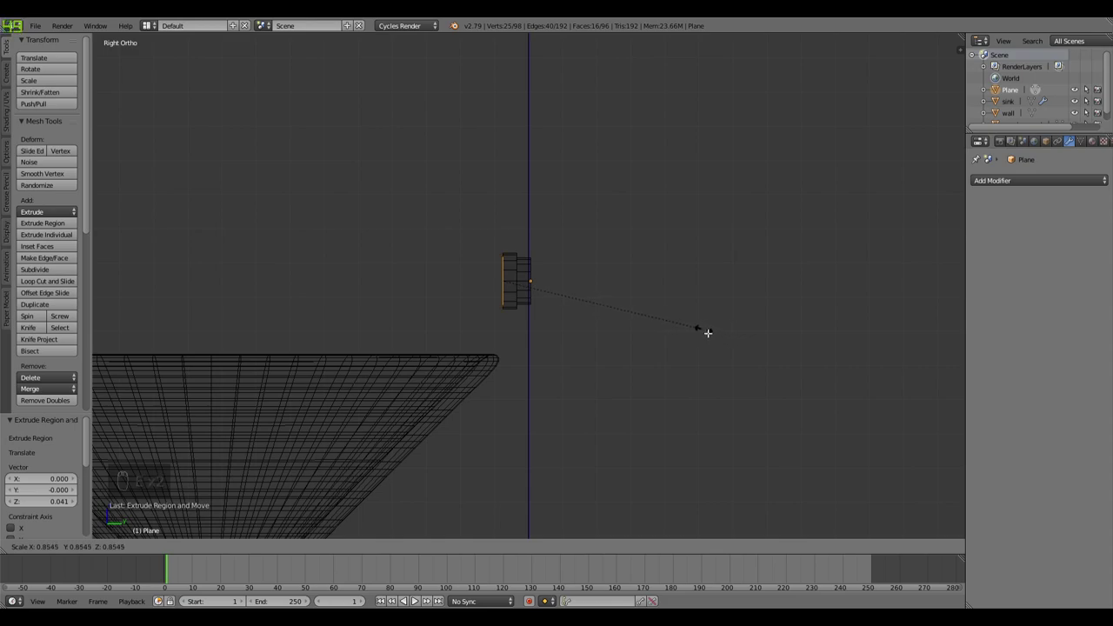
{"action": "left_click", "coordinate": [706, 333]}
{"action": "key", "text": "e"}
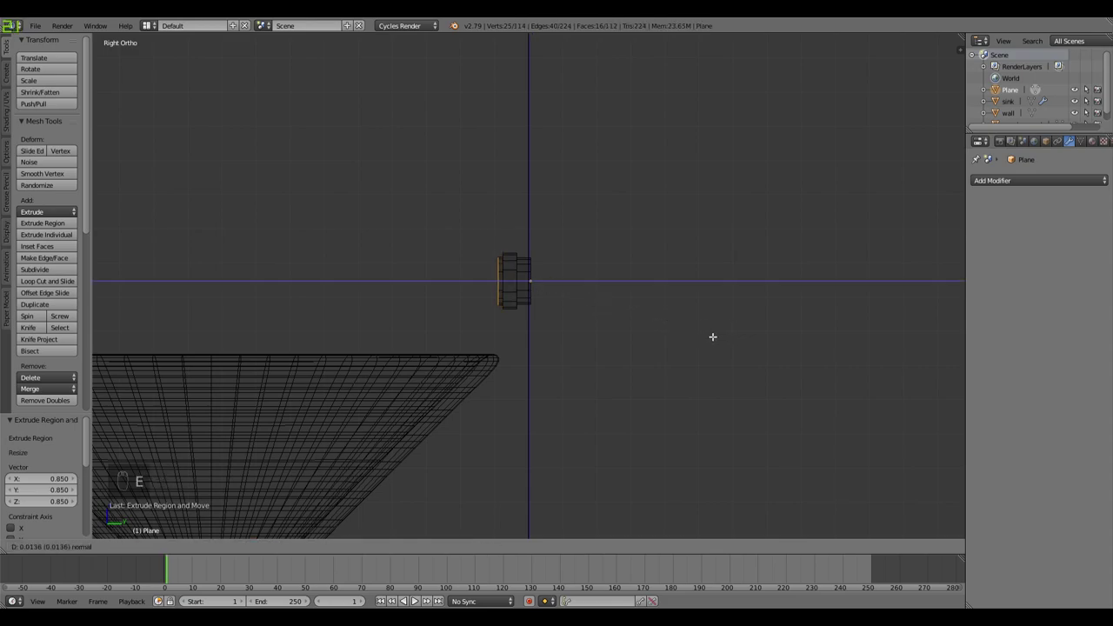
{"action": "left_click", "coordinate": [705, 337]}
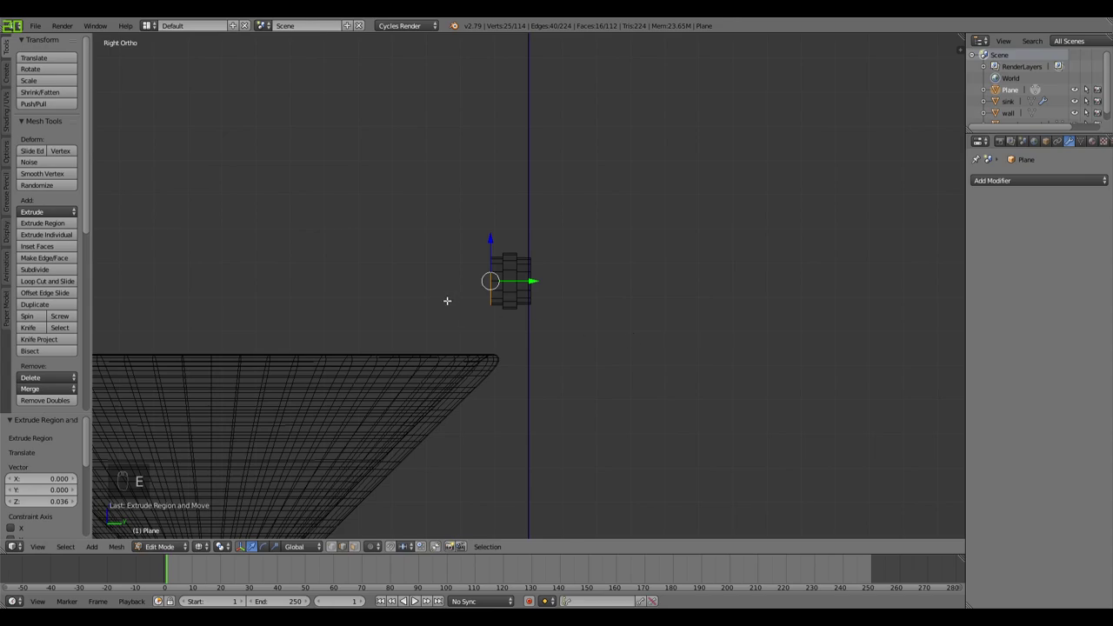
Step: Extrude the front face in two further segments in side view, curving forward and down toward the basin as a spout
{"action": "key", "text": "KP_3"}
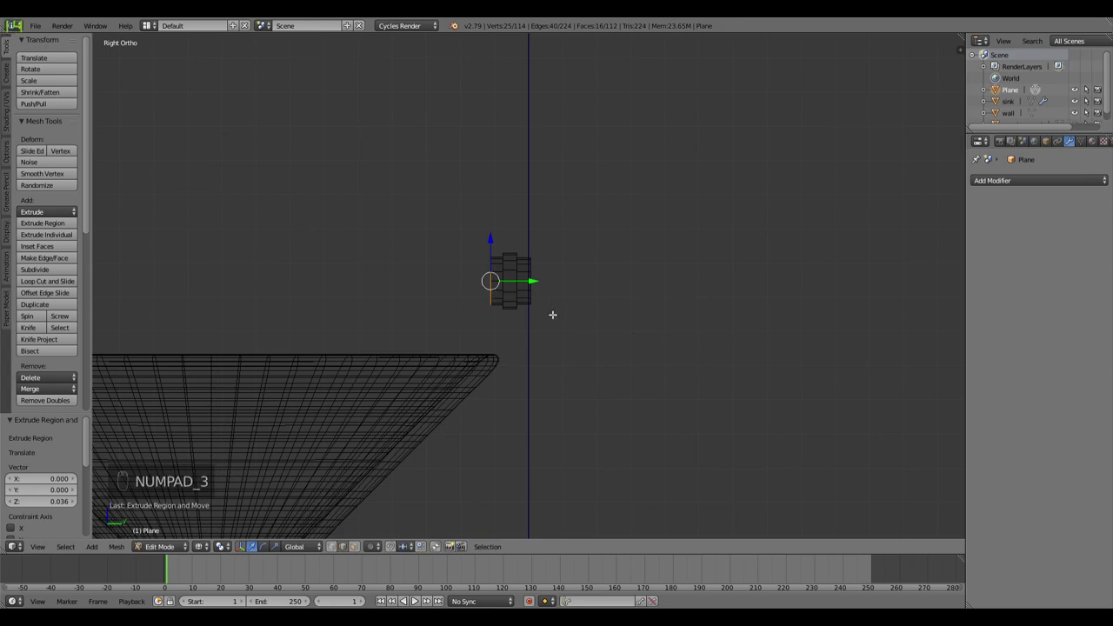
{"action": "scroll", "coordinate": [450, 304], "scroll_direction": "down", "scroll_amount": 2}
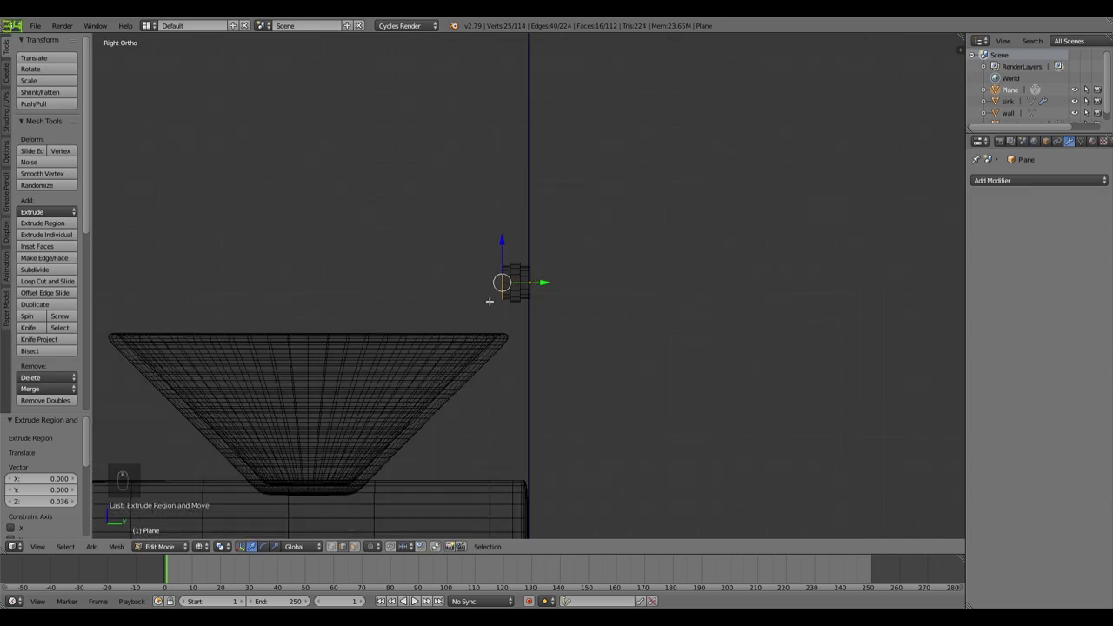
{"action": "middle_click_drag", "start_coordinate": [496, 302], "coordinate": [551, 323]}
{"action": "key", "text": "KP_3"}
{"action": "right_click", "coordinate": [472, 297], "text": "ctrl"}
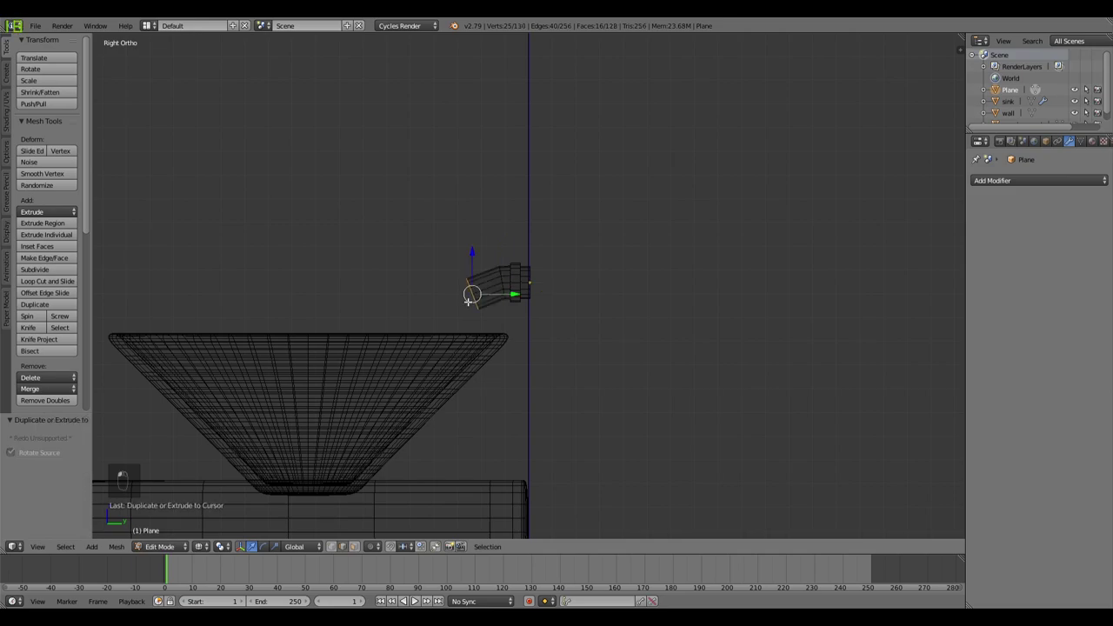
{"action": "right_click", "coordinate": [449, 310], "text": "ctrl"}
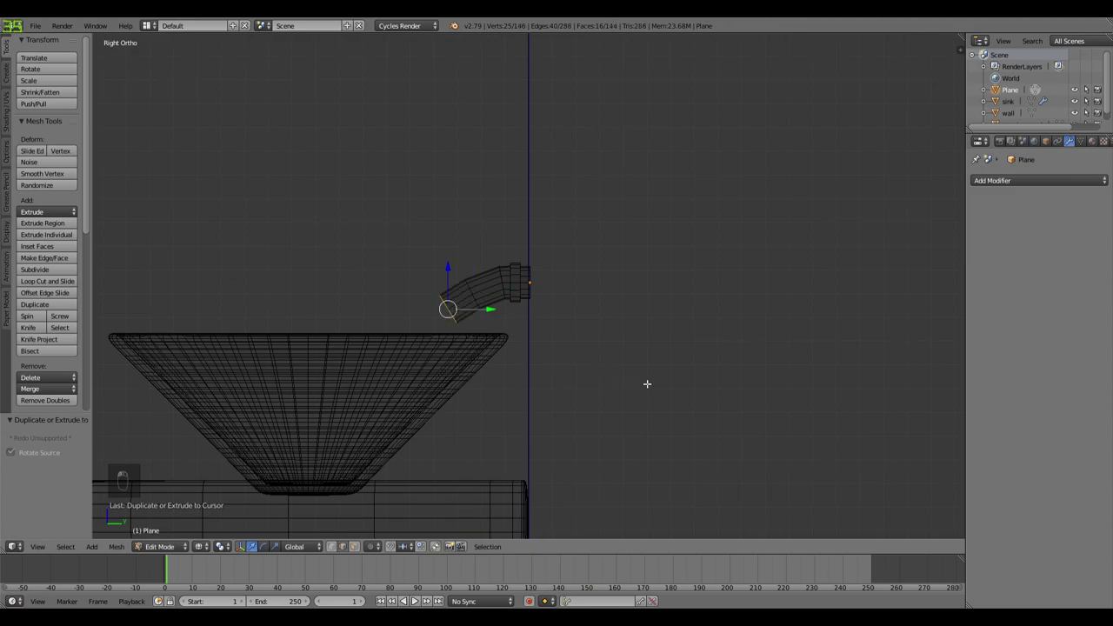
Step: Rotate the spout's end face about -32.5° so it tilts toward the basin
{"action": "key", "text": "r"}
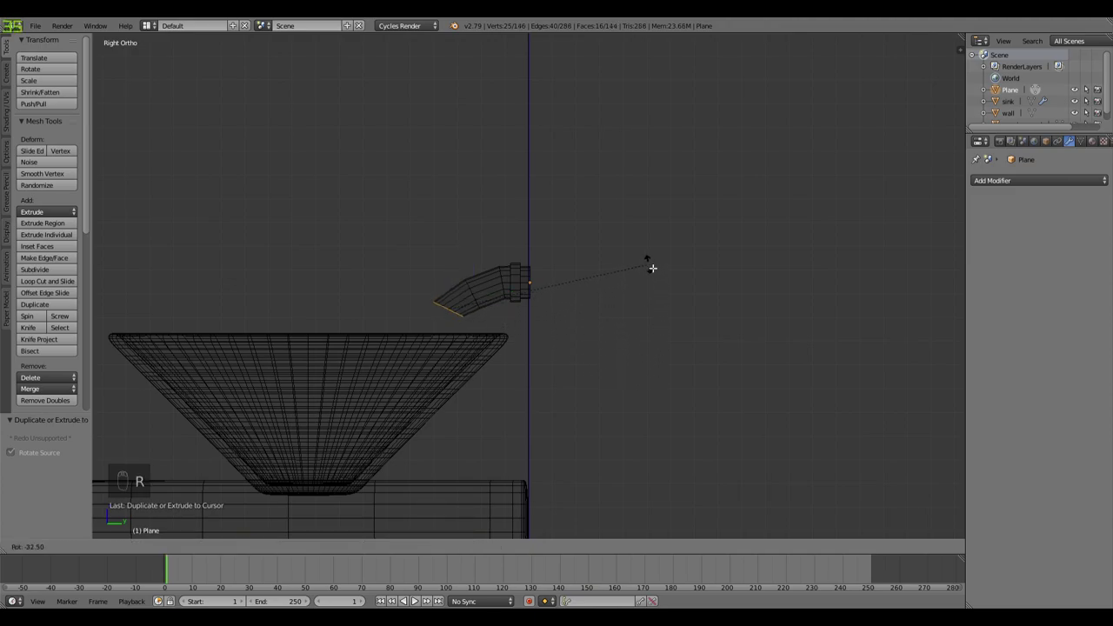
{"action": "left_click", "coordinate": [648, 258]}
{"action": "middle_click_drag", "start_coordinate": [436, 333], "coordinate": [438, 339]}
{"action": "key", "text": "KP_3"}
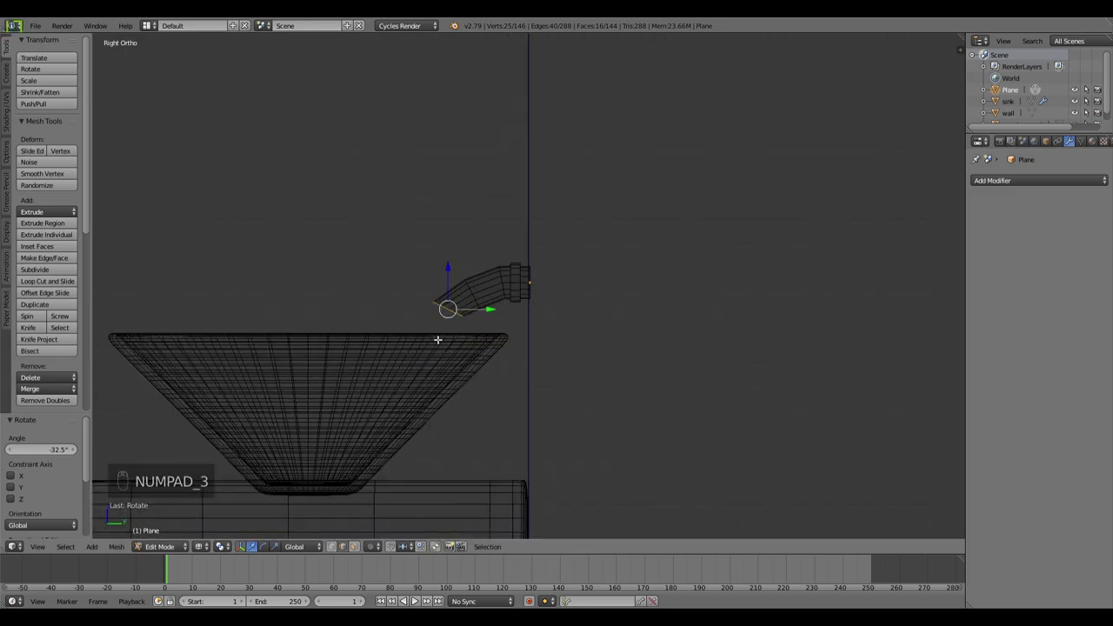
Step: Raise the edge loop at the spout's bend about 0.034 along Z, and rotate the loop beside the collar about 4.6°
{"action": "right_click", "coordinate": [479, 297], "text": "alt"}
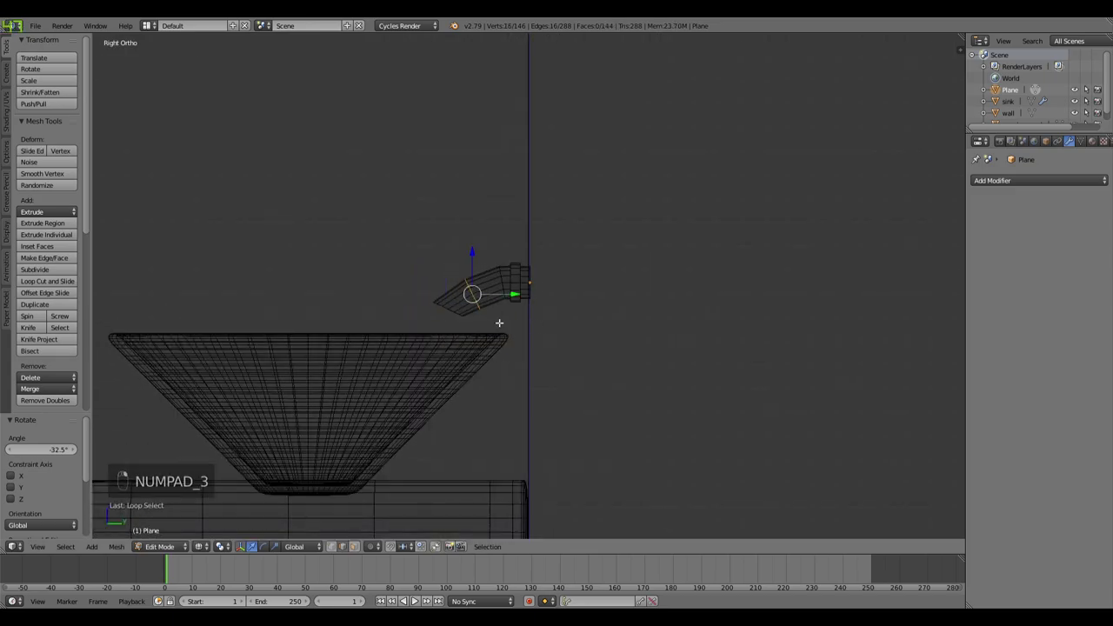
{"action": "left_click_drag", "start_coordinate": [472, 252], "coordinate": [477, 252]}
{"action": "right_click", "coordinate": [507, 285], "text": "alt"}
{"action": "key", "text": "r"}
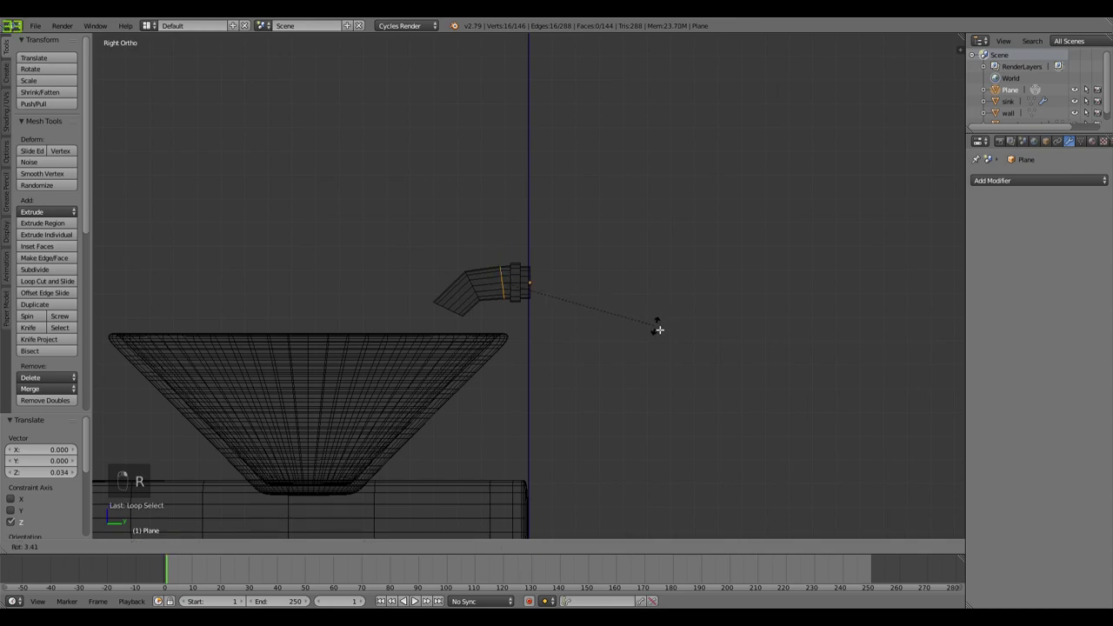
{"action": "left_click", "coordinate": [648, 331]}
Step: Select the spout's whole end face, extrude it, and move the new face about -0.018 in Y and -0.040 in Z
{"action": "right_click", "coordinate": [456, 314], "text": "alt"}
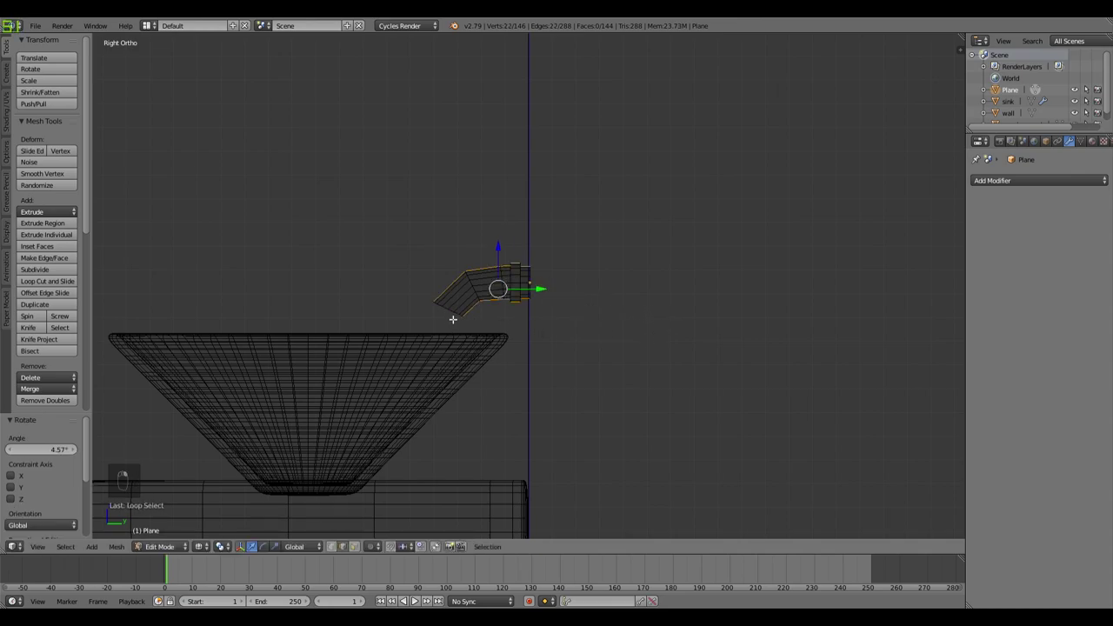
{"action": "right_click", "coordinate": [459, 316], "text": "alt"}
{"action": "scroll", "coordinate": [482, 326], "scroll_direction": "up", "scroll_amount": 3}
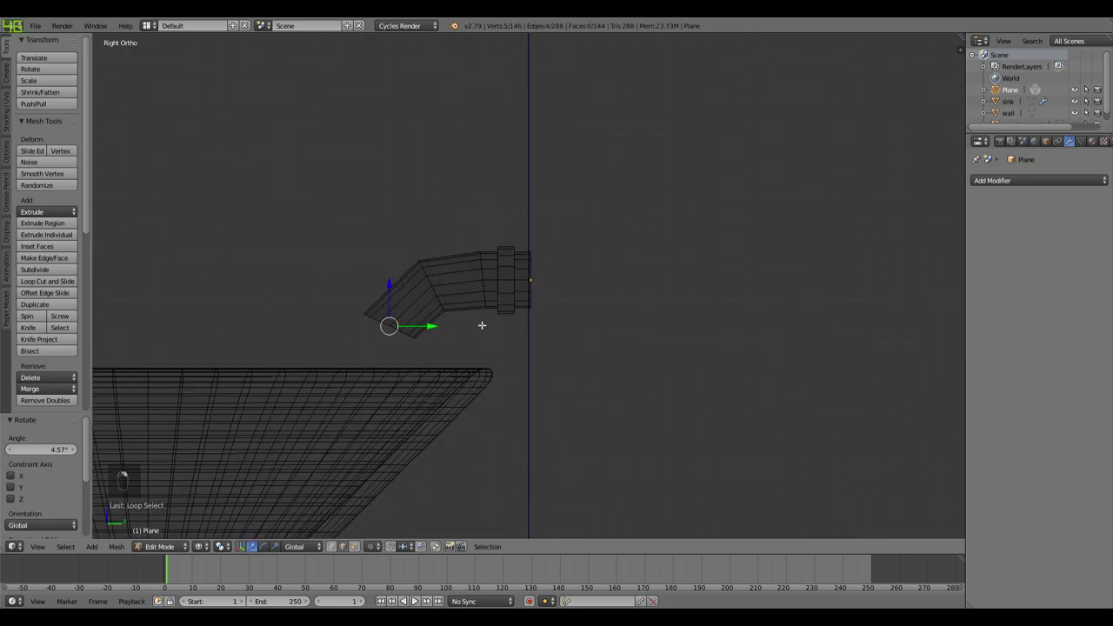
{"action": "right_click", "coordinate": [389, 332], "text": "alt"}
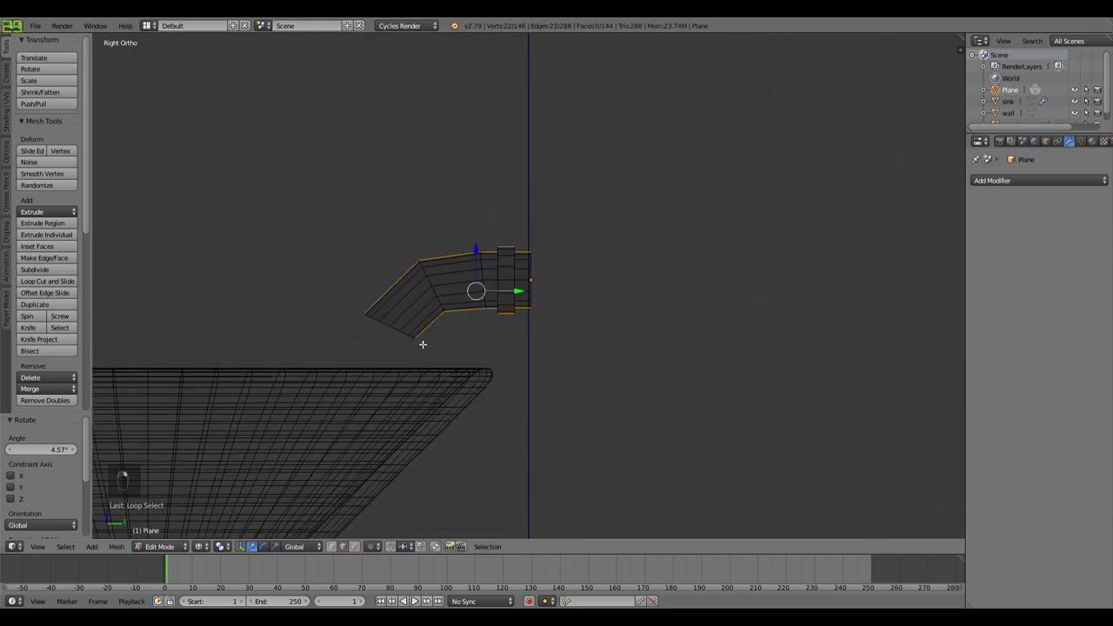
{"action": "key", "text": "a"}
{"action": "mouse_move", "coordinate": [365, 320]}
{"action": "left_mouse_down", "text": "ctrl"}
{"action": "mouse_move", "coordinate": [410, 317]}
{"action": "mouse_move", "coordinate": [387, 347]}
{"action": "mouse_move", "coordinate": [367, 324]}
{"action": "left_mouse_up", "text": "ctrl"}
{"action": "mouse_move", "coordinate": [426, 380]}
{"action": "middle_mouse_down"}
{"action": "mouse_move", "coordinate": [475, 379]}
{"action": "mouse_move", "coordinate": [427, 377]}
{"action": "middle_mouse_up"}
{"action": "key", "text": "KP_3"}
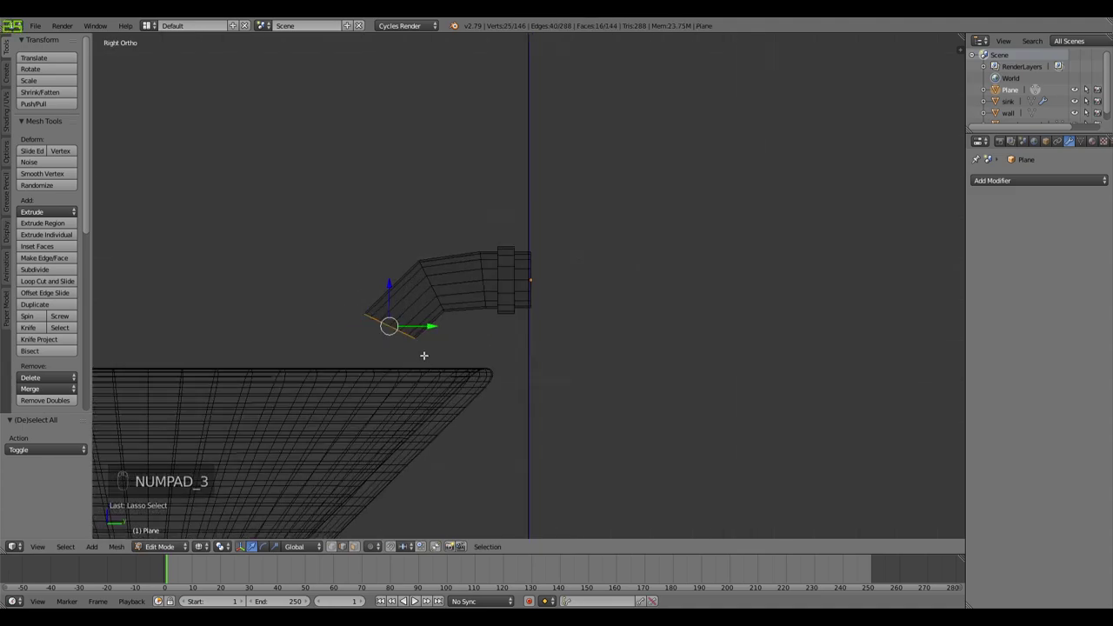
{"action": "key", "text": "e"}
{"action": "right_click", "coordinate": [418, 361]}
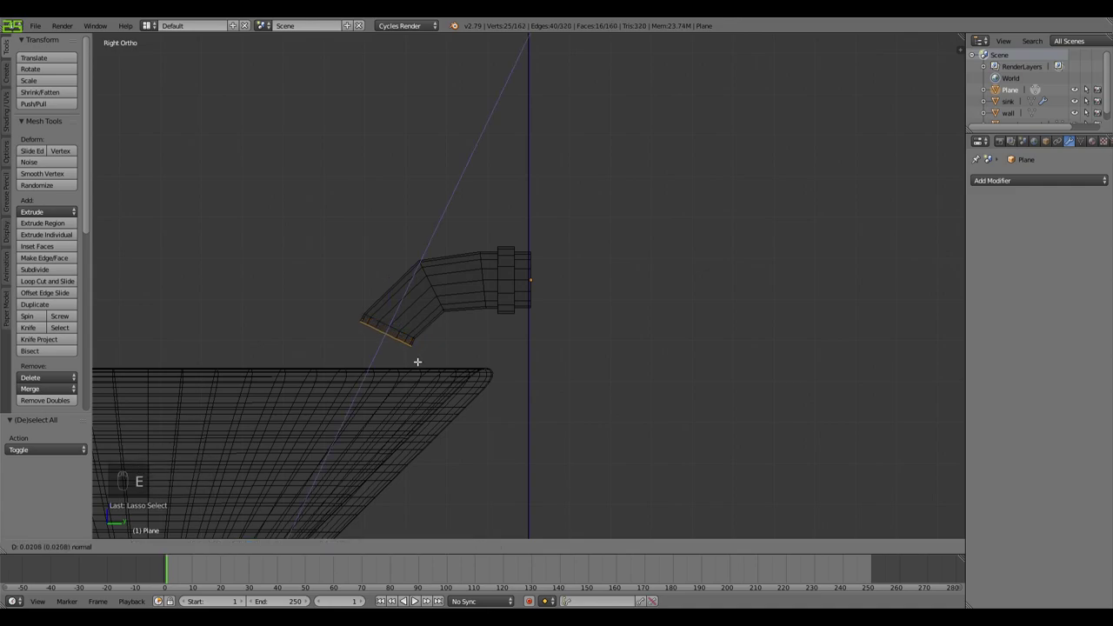
{"action": "key", "text": "g"}
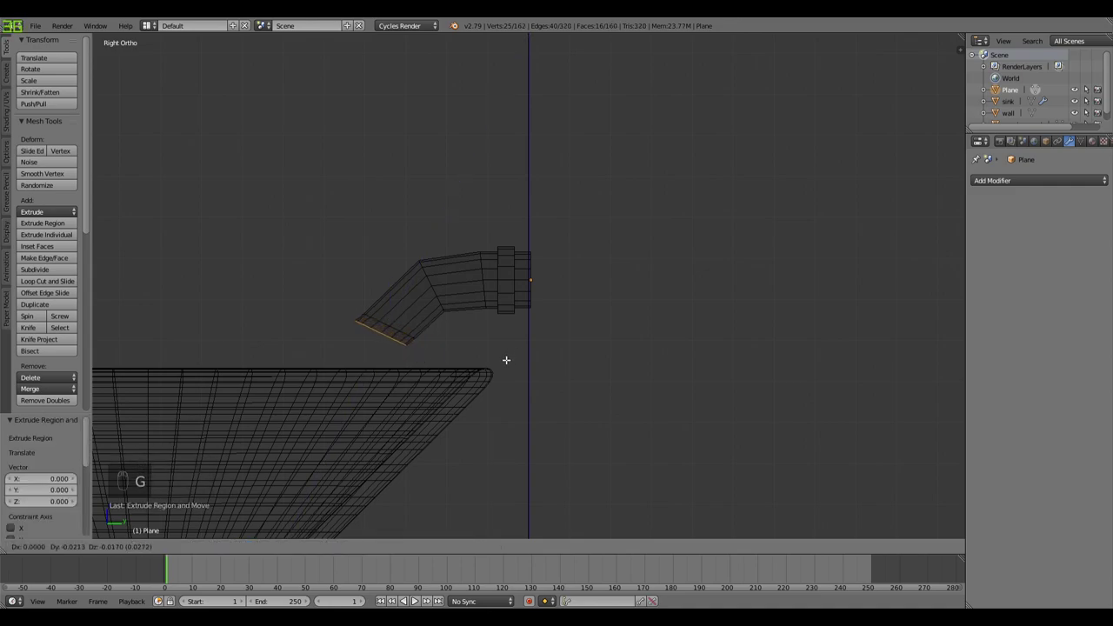
{"action": "left_click", "coordinate": [510, 368]}
Step: Rotate the new end face about -19° toward horizontal, leave mesh editing and display the model in solid shading
{"action": "key", "text": "r"}
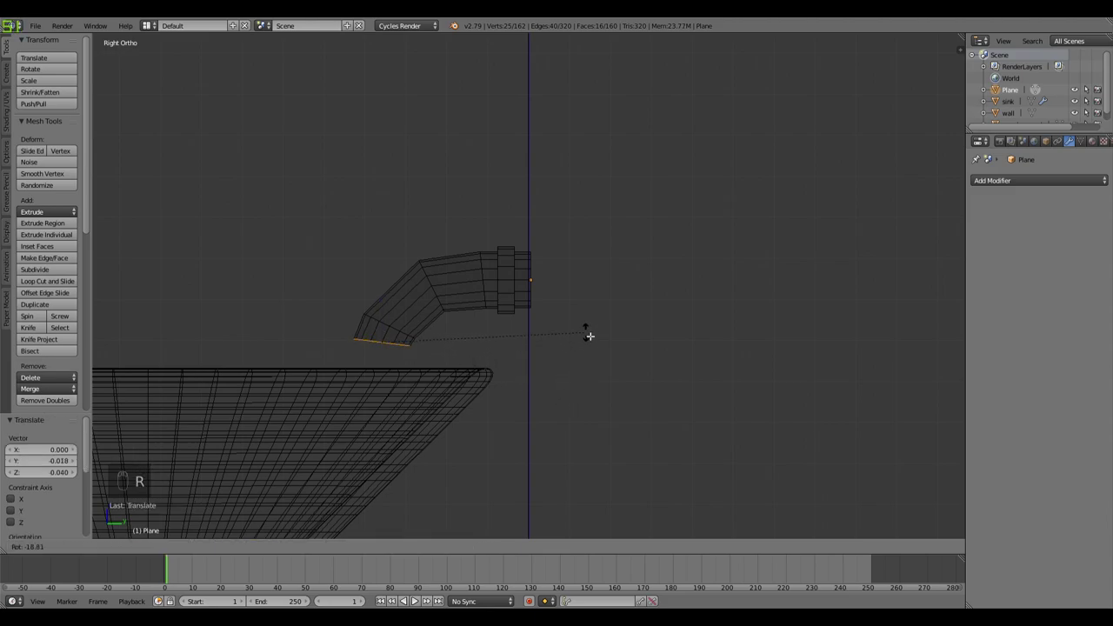
{"action": "left_click", "coordinate": [588, 336]}
{"action": "key", "text": "Tab"}
{"action": "key", "text": "z"}
{"action": "mouse_move", "coordinate": [401, 362]}
{"action": "middle_mouse_down"}
{"action": "mouse_move", "coordinate": [462, 370]}
{"action": "mouse_move", "coordinate": [455, 337]}
{"action": "mouse_move", "coordinate": [443, 361]}
{"action": "mouse_move", "coordinate": [441, 347]}
{"action": "middle_mouse_up"}
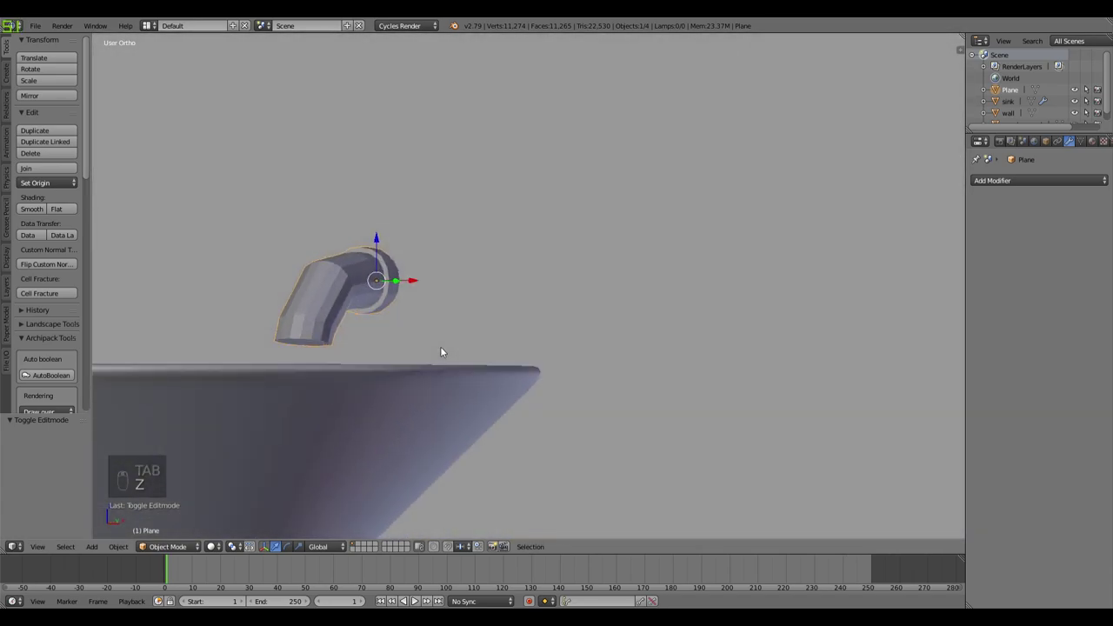
Step: Delete the faces closing the spout's lower end to open its mouth
{"action": "key", "text": "Tab"}
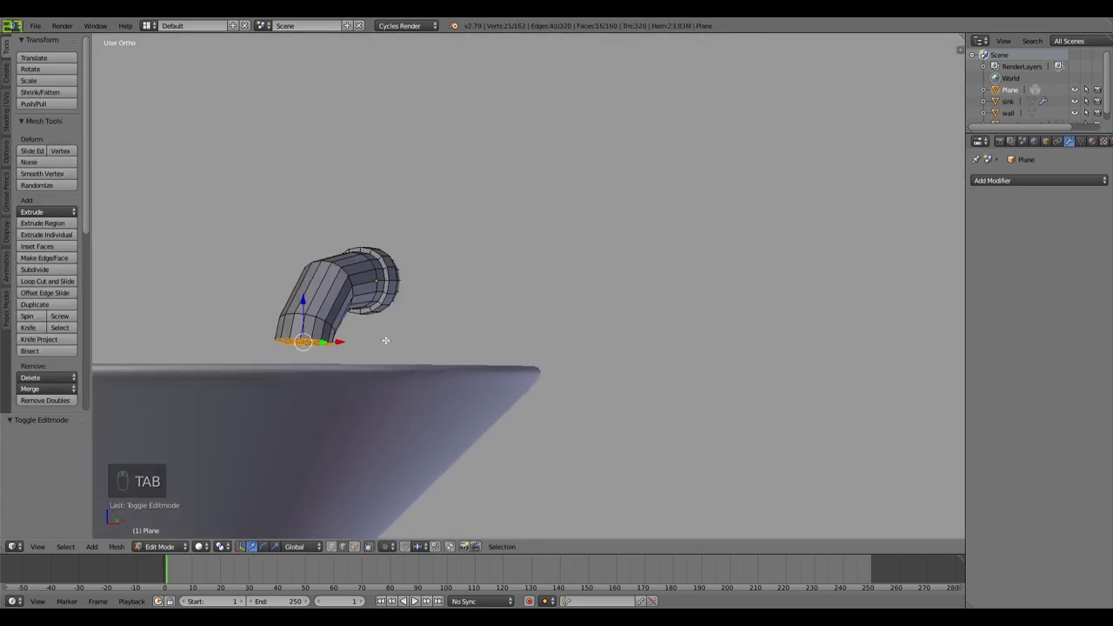
{"action": "key", "text": "KP_3"}
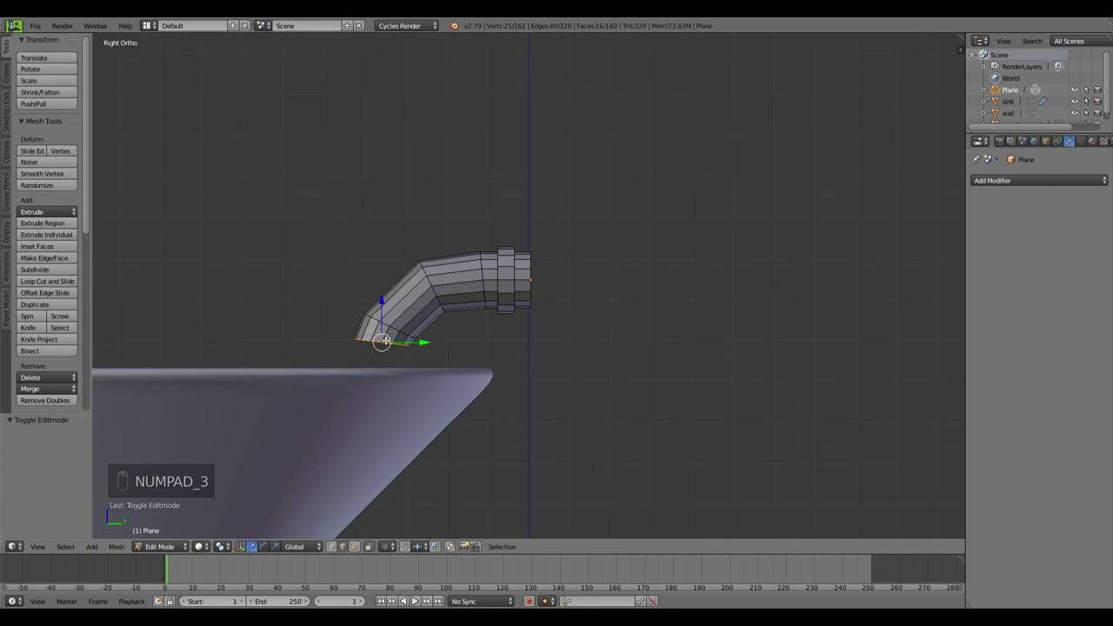
{"action": "key", "text": "KP_1"}
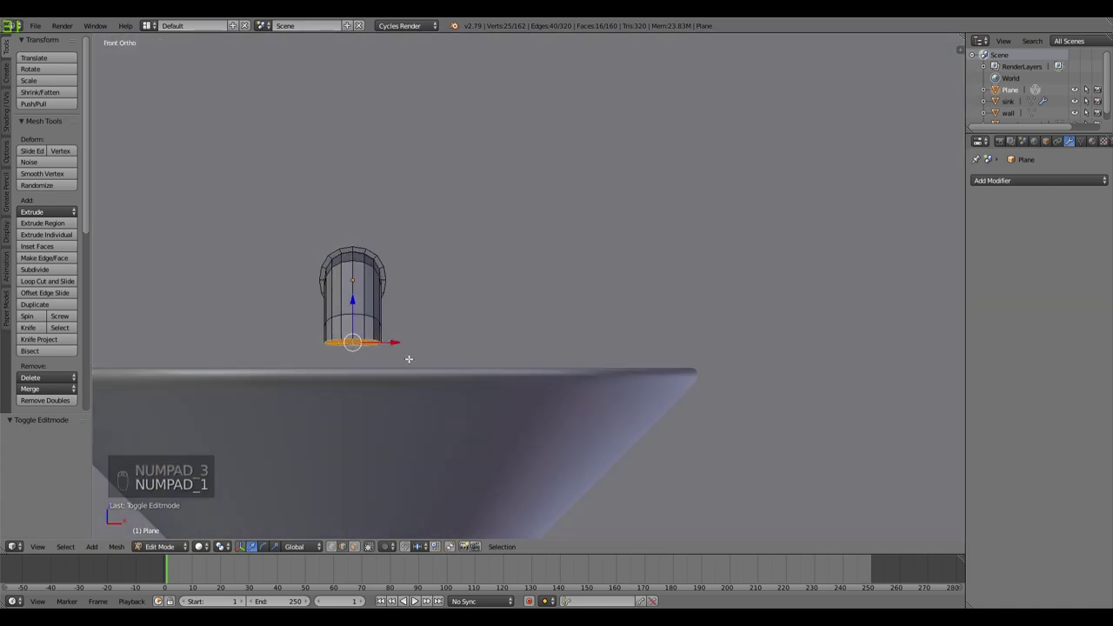
{"action": "key", "text": "Delete"}
{"action": "left_click", "coordinate": [406, 356]}
{"action": "middle_click_drag", "start_coordinate": [432, 331], "coordinate": [310, 341]}
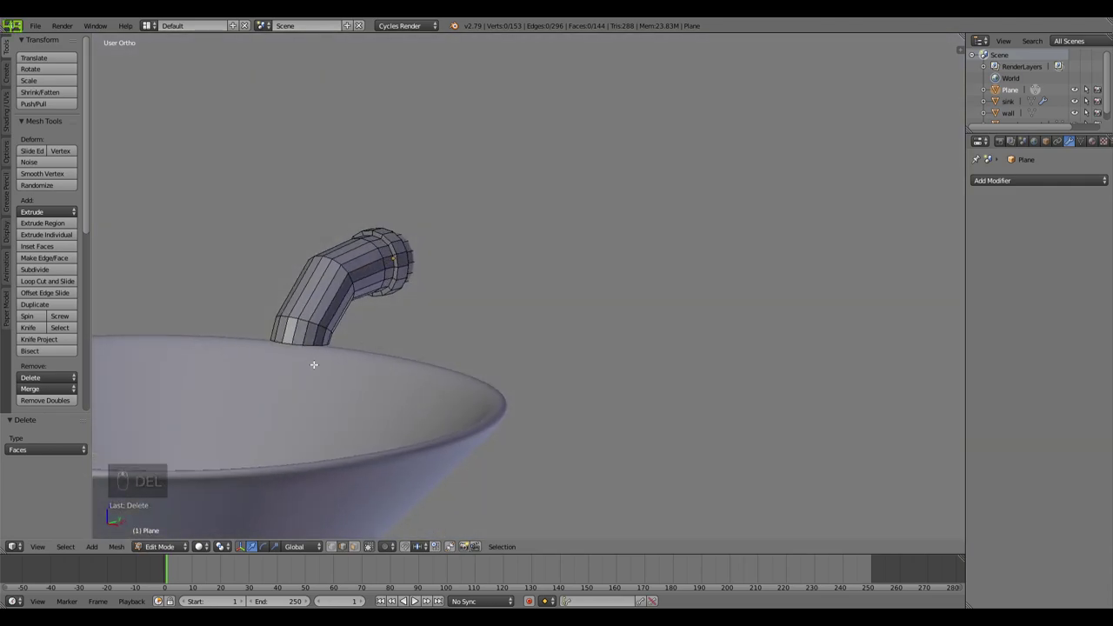
Step: Give the faucet wall thickness with a Solidify modifier set to a thickness of 0.071
{"action": "key", "text": "Tab"}
{"action": "left_click", "coordinate": [1054, 180]}
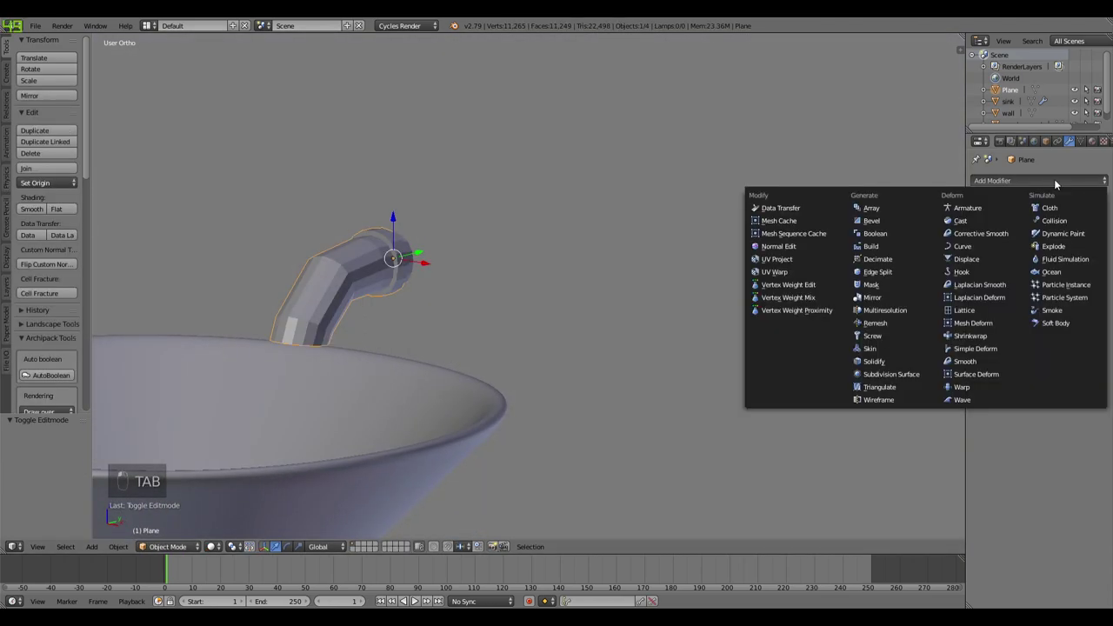
{"action": "left_click", "coordinate": [891, 364]}
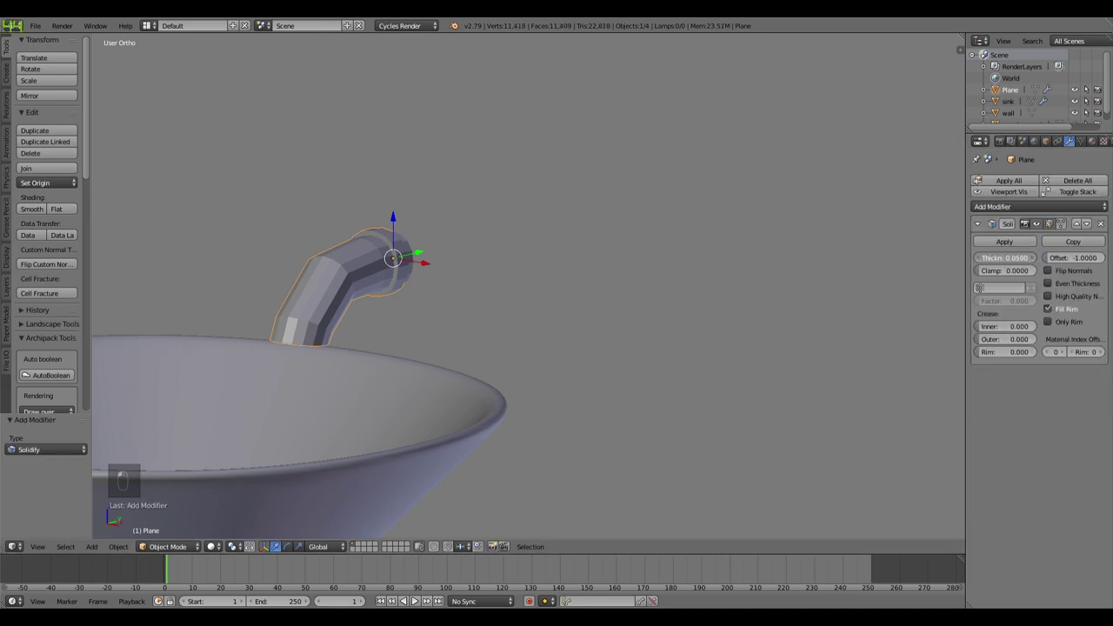
{"action": "left_click_drag", "start_coordinate": [1004, 257], "coordinate": [1010, 257]}
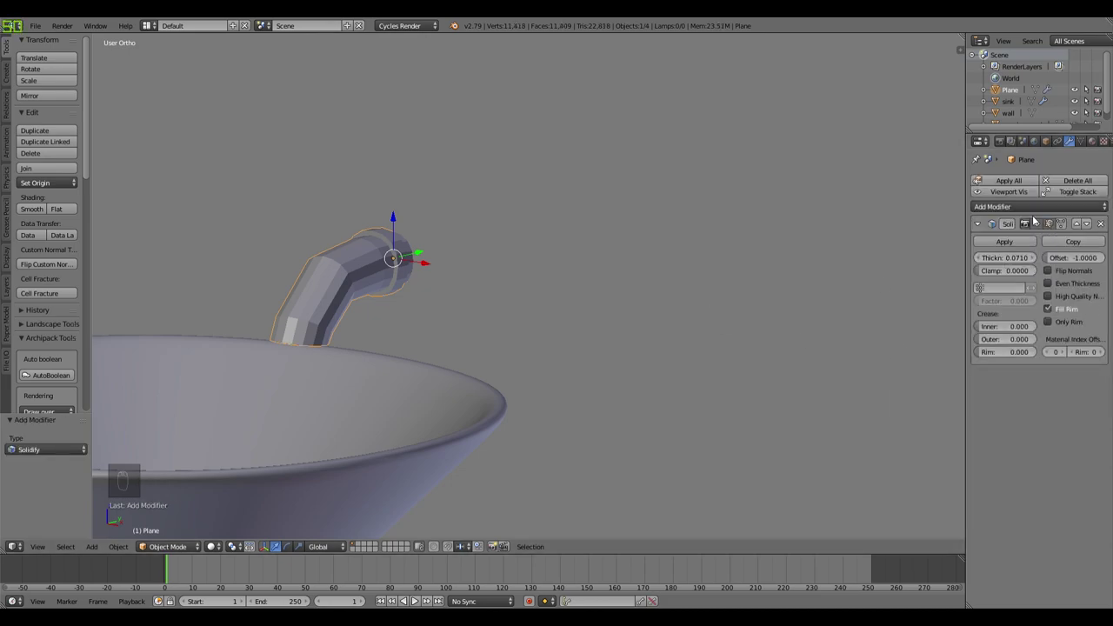
Step: Add a level 2 Subdivision Surface modifier to the faucet and apply smooth shading
{"action": "key", "text": "ctrl+2"}
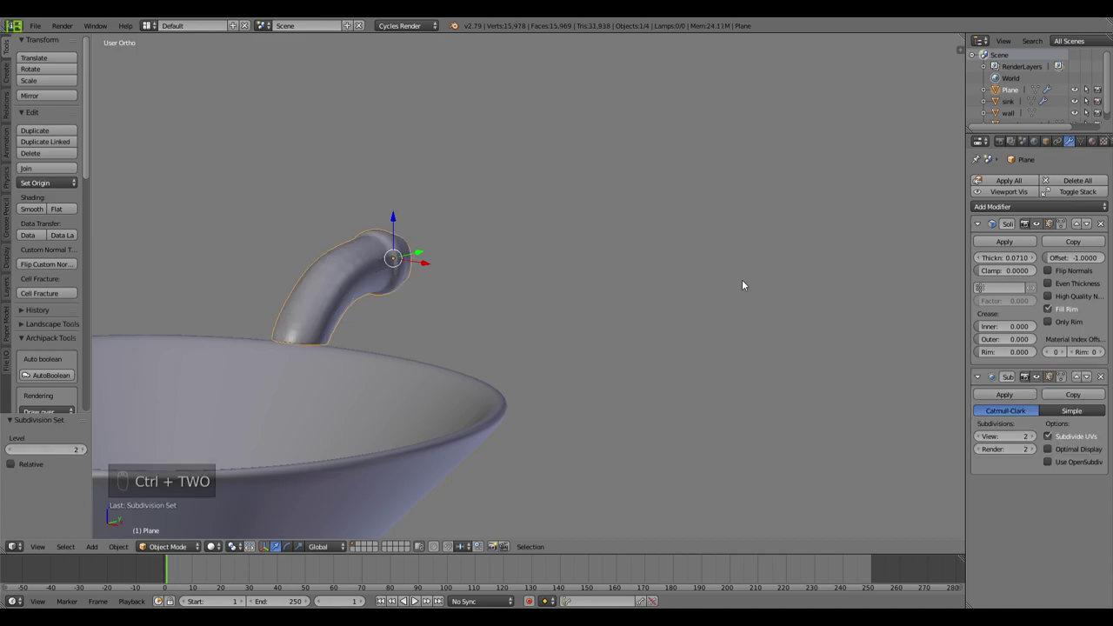
{"action": "middle_click_drag", "start_coordinate": [558, 328], "coordinate": [468, 325]}
{"action": "left_click", "coordinate": [31, 209]}
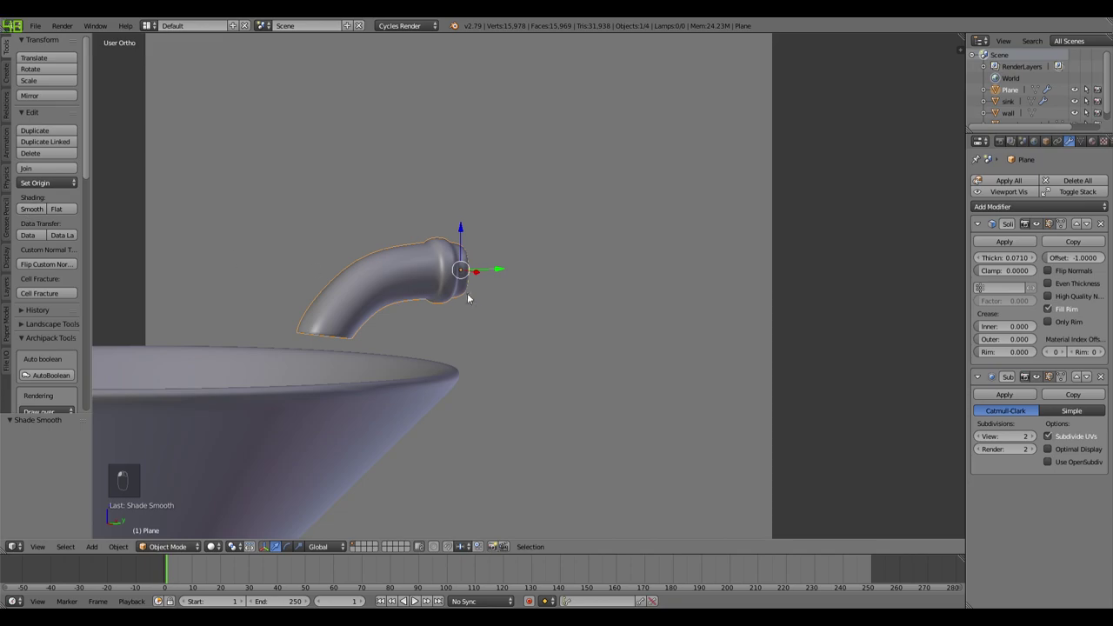
Step: Add a loop cut on each side of the faucet's collar, slid close against it, and leave mesh editing
{"action": "scroll", "coordinate": [457, 303], "scroll_direction": "up", "scroll_amount": 2}
{"action": "middle_click_drag", "start_coordinate": [457, 303], "coordinate": [412, 303]}
{"action": "key", "text": "Tab"}
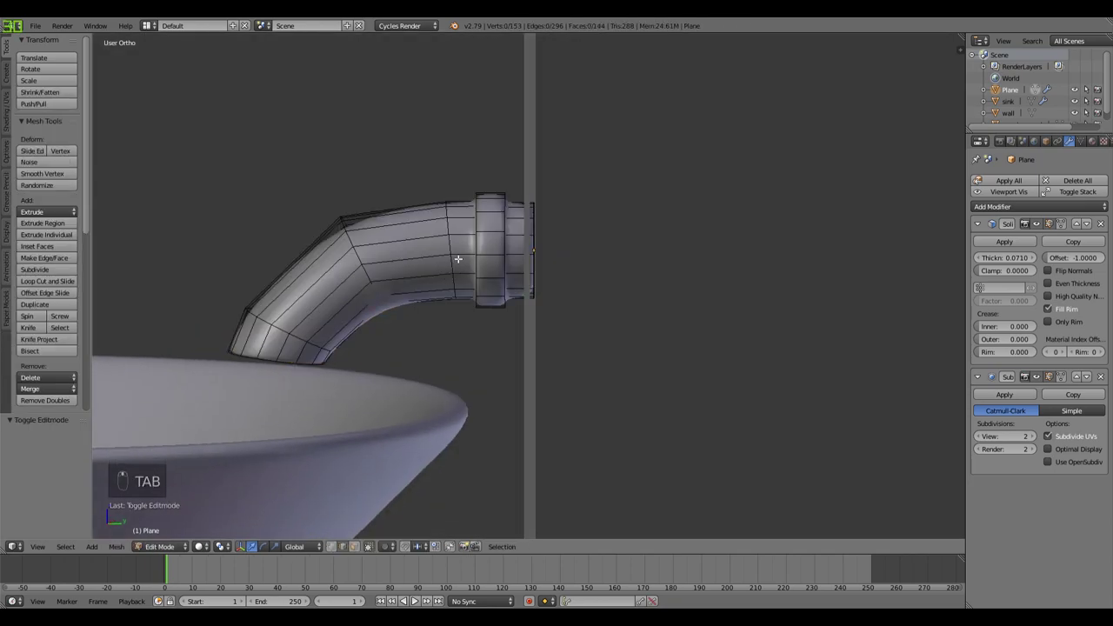
{"action": "key", "text": "ctrl+r"}
{"action": "left_click", "coordinate": [474, 220]}
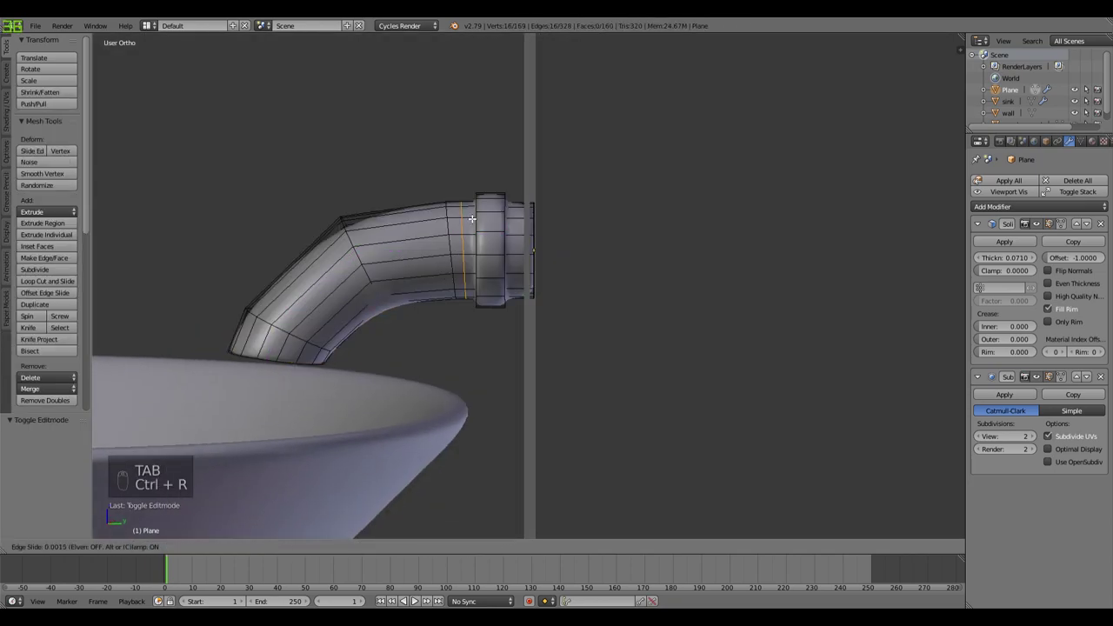
{"action": "left_click", "coordinate": [524, 233]}
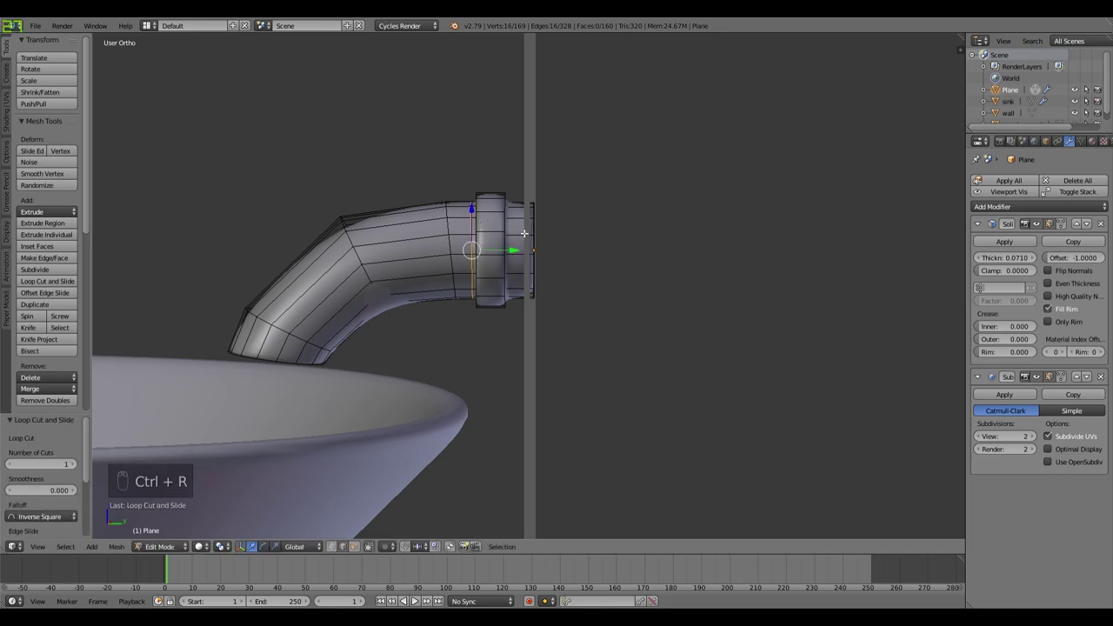
{"action": "key", "text": "ctrl+r"}
{"action": "left_click", "coordinate": [522, 233]}
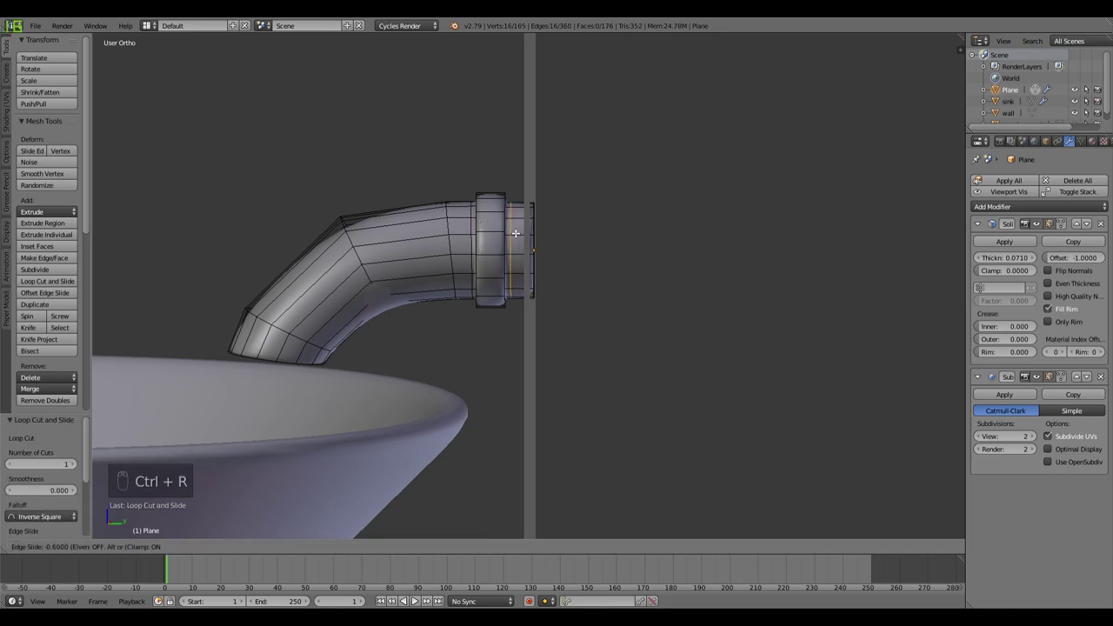
{"action": "left_click", "coordinate": [515, 234]}
{"action": "key", "text": "Tab"}
Step: Add a loop cut to the faucet, slid close to its wall-side end, and leave mesh editing
{"action": "middle_click_drag", "start_coordinate": [350, 309], "coordinate": [461, 319]}
{"action": "middle_click_drag", "start_coordinate": [509, 349], "coordinate": [325, 358]}
{"action": "scroll", "coordinate": [313, 331], "scroll_direction": "down", "scroll_amount": 5}
{"action": "scroll", "coordinate": [331, 311], "scroll_direction": "up", "scroll_amount": 5}
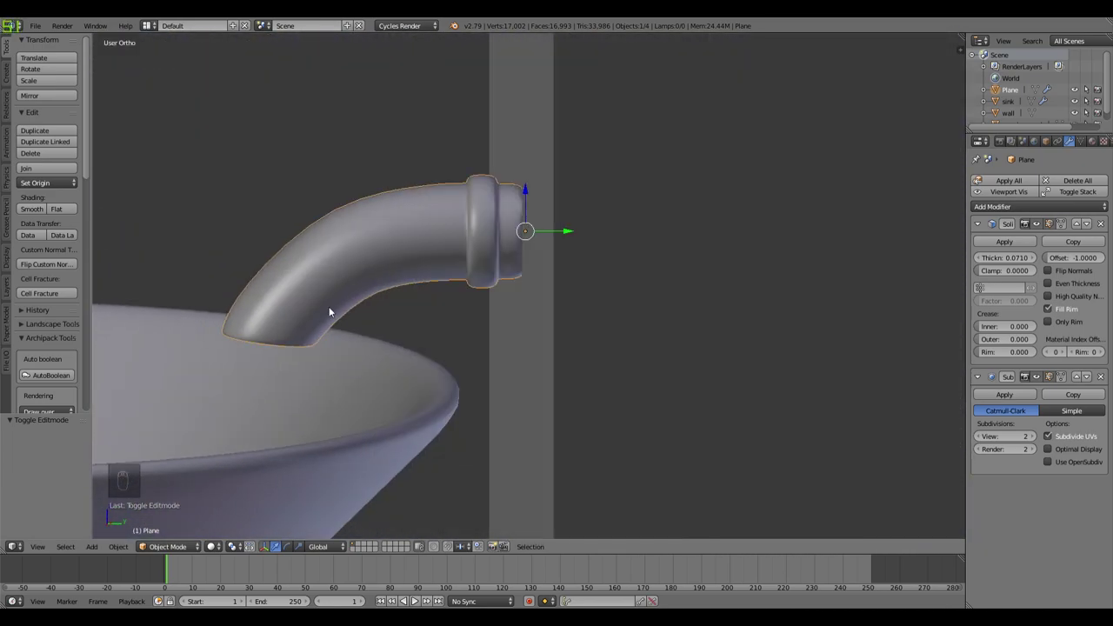
{"action": "key", "text": "KP_3"}
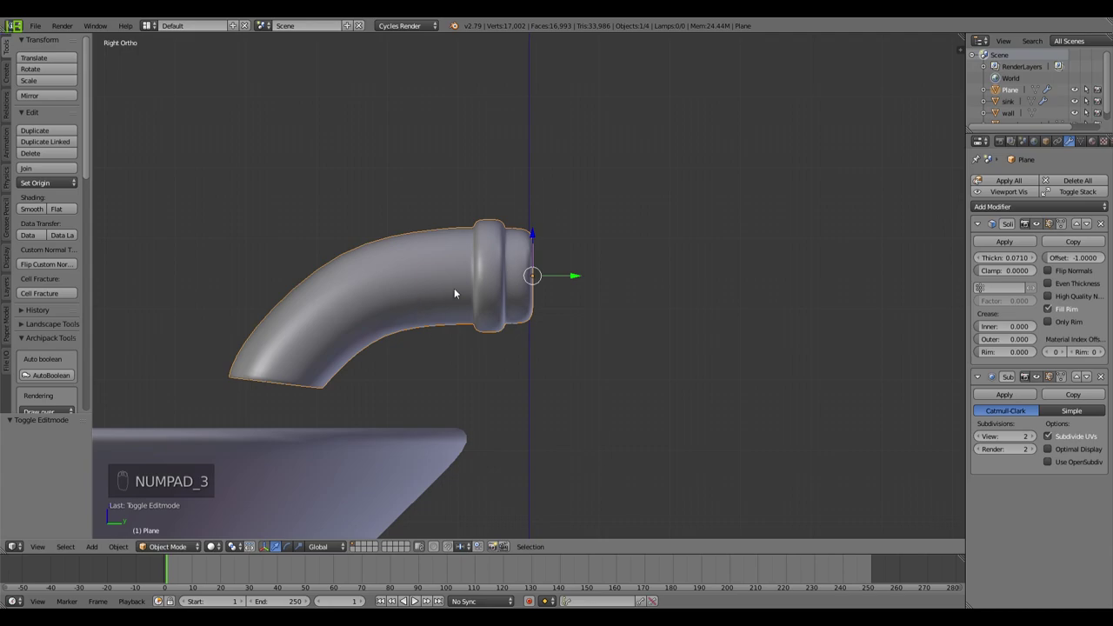
{"action": "key", "text": "Tab"}
{"action": "key", "text": "ctrl+r"}
{"action": "left_click", "coordinate": [519, 258]}
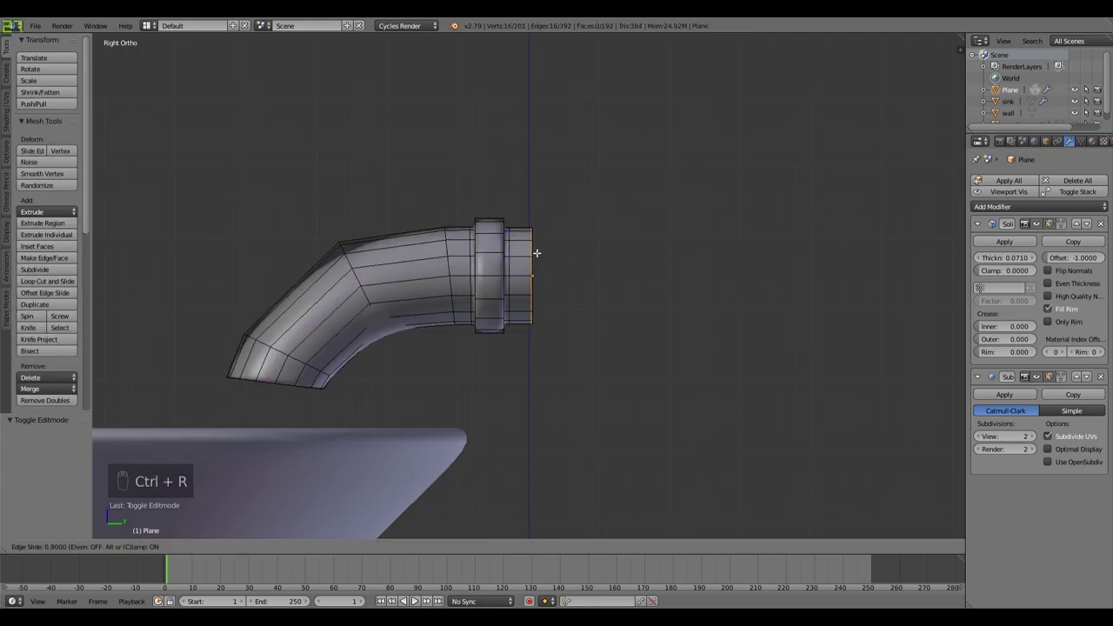
{"action": "left_click", "coordinate": [537, 253]}
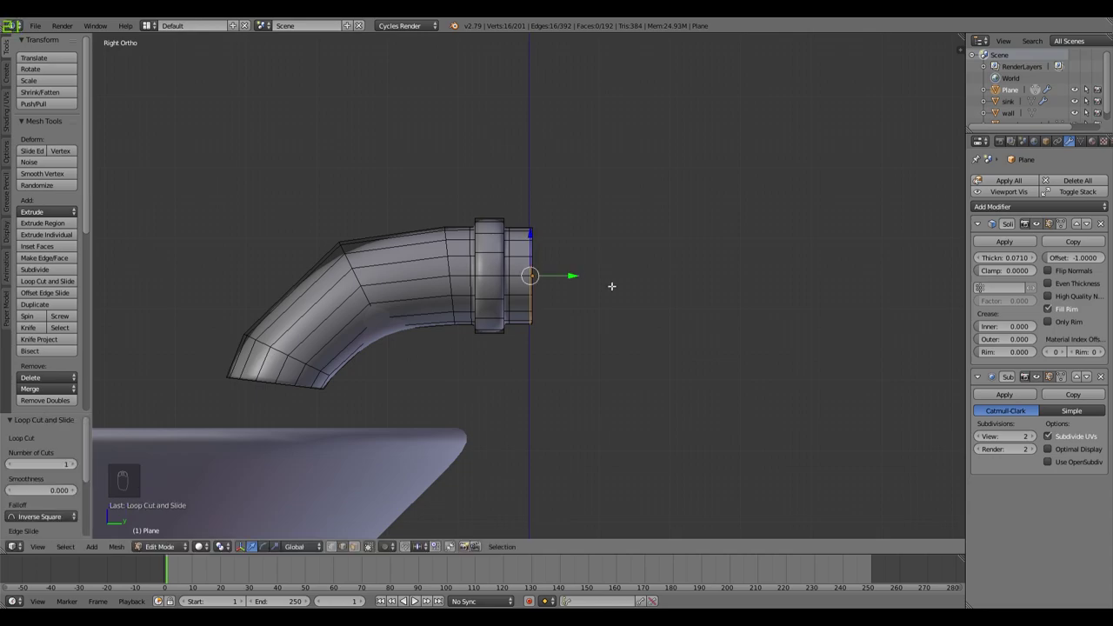
{"action": "key", "text": "Tab"}
Step: Rename the faucet object as Faucet
{"action": "middle_click_drag", "start_coordinate": [613, 284], "coordinate": [463, 347]}
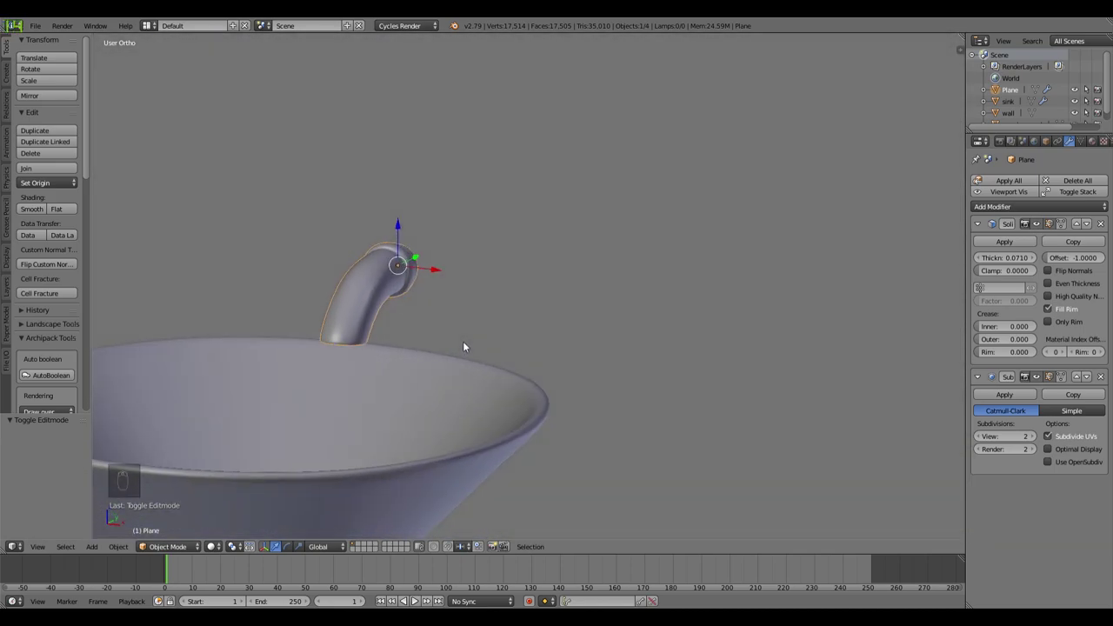
{"action": "key", "text": "KP_1"}
{"action": "scroll", "coordinate": [538, 311], "scroll_direction": "down", "scroll_amount": 4}
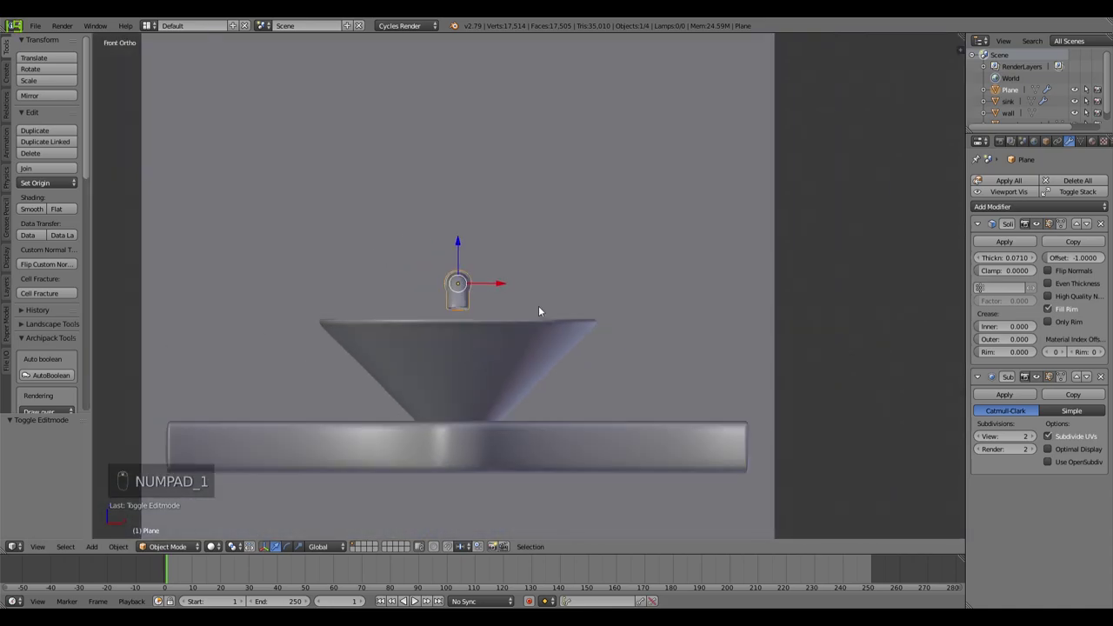
{"action": "scroll", "coordinate": [539, 311], "scroll_direction": "up", "scroll_amount": 3}
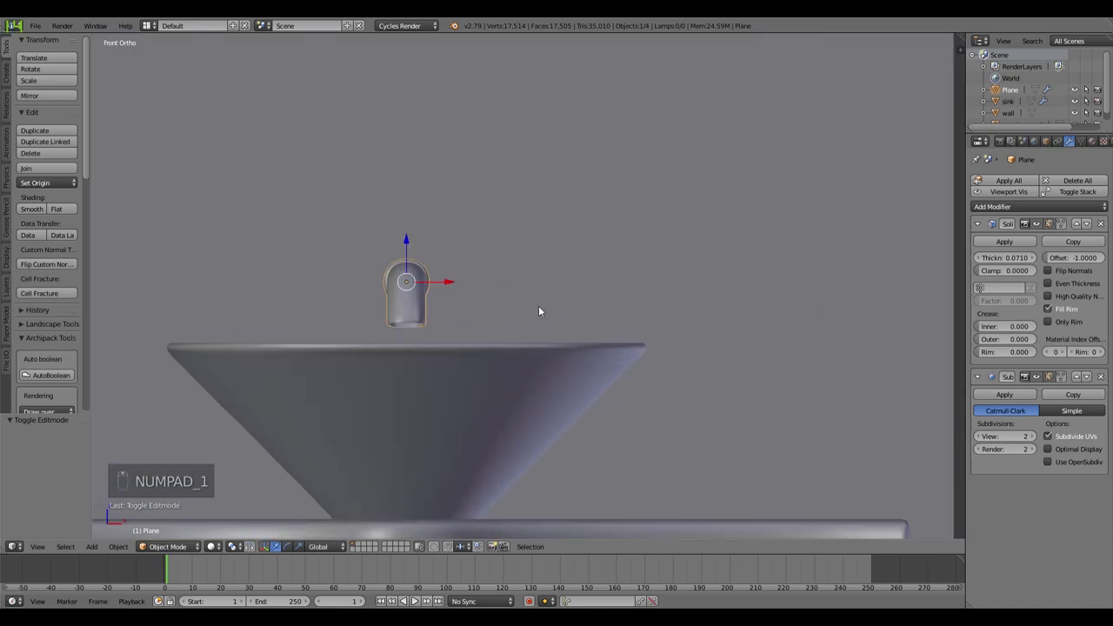
{"action": "left_click", "coordinate": [1046, 141]}
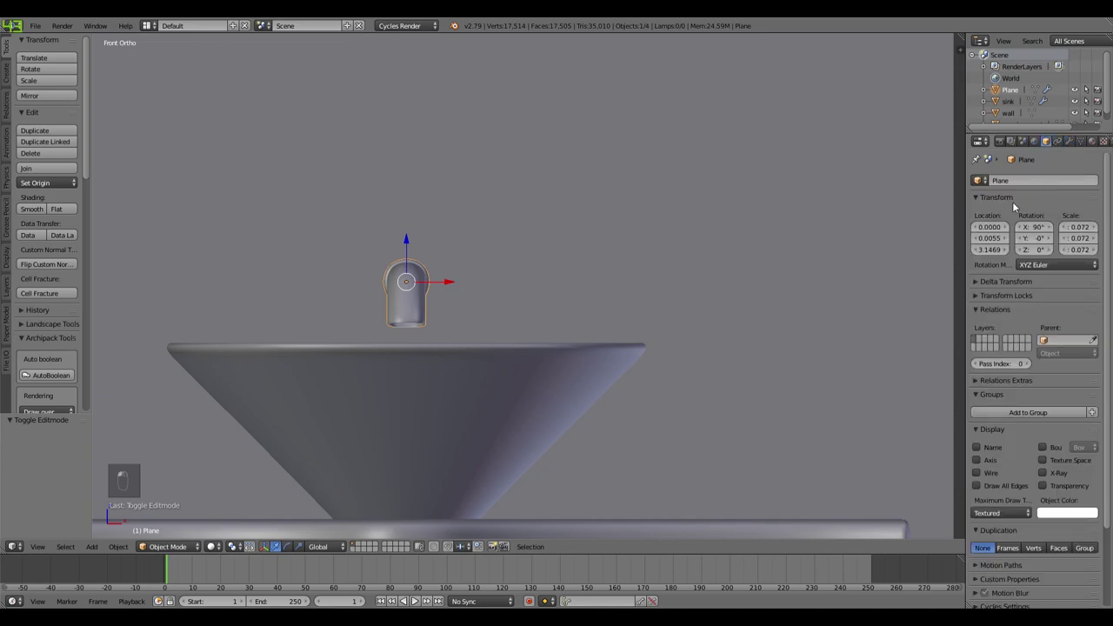
{"action": "left_click", "coordinate": [1026, 181]}
{"action": "type", "text": "fauc"}
{"action": "key", "text": "Return"}
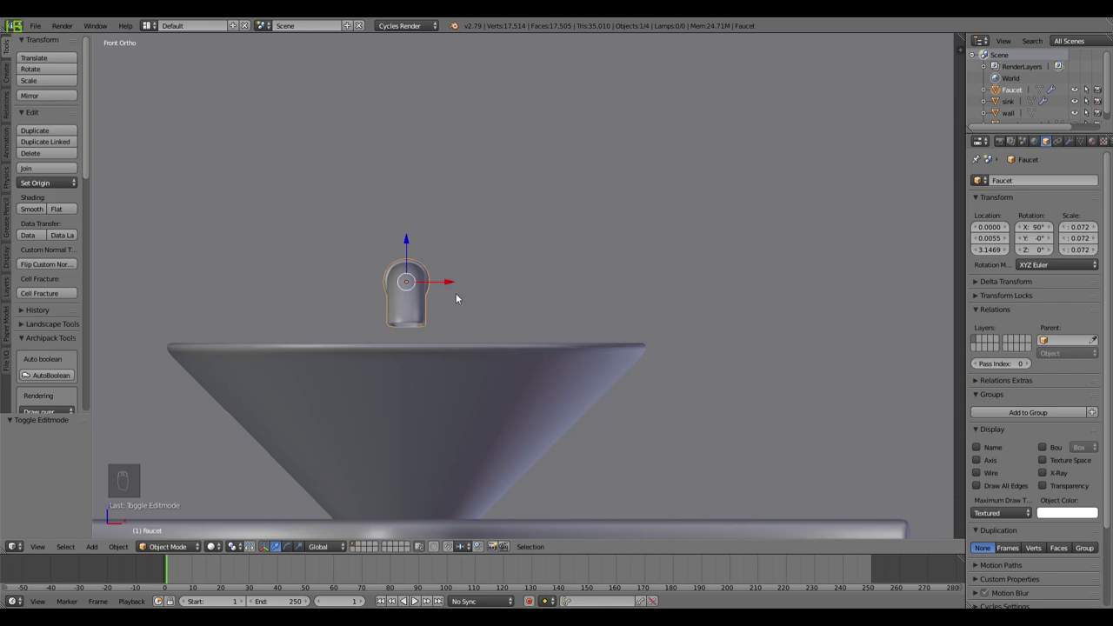
Step: Duplicate the faucet and move the copy about 0.38 sideways along the X axis
{"action": "middle_click_drag", "start_coordinate": [524, 299], "coordinate": [512, 277]}
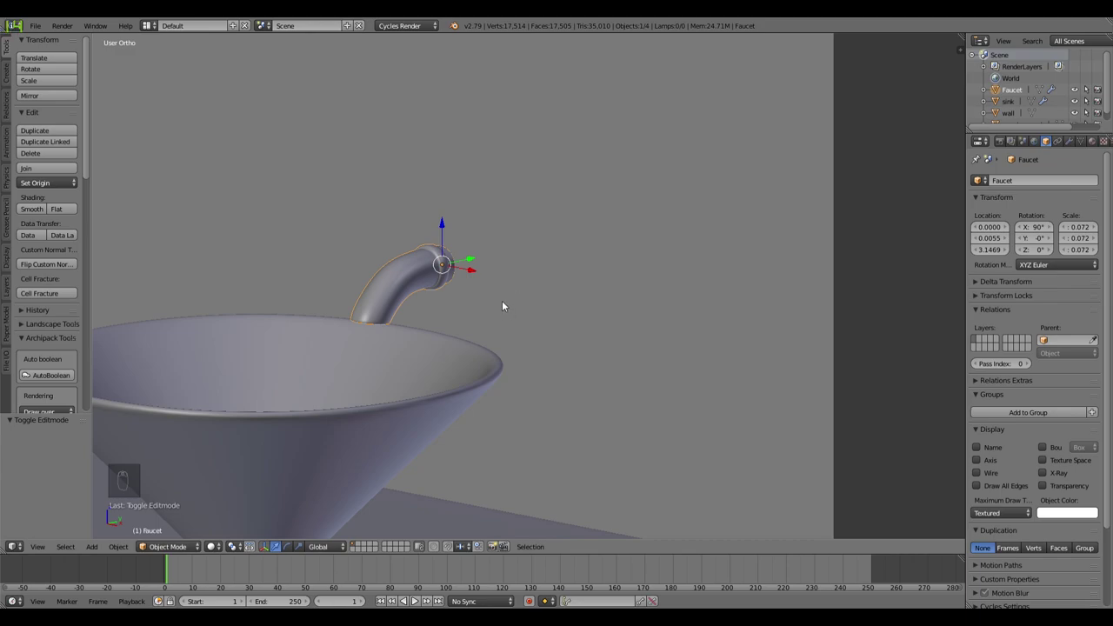
{"action": "key", "text": "shift+d"}
{"action": "right_click", "coordinate": [503, 302]}
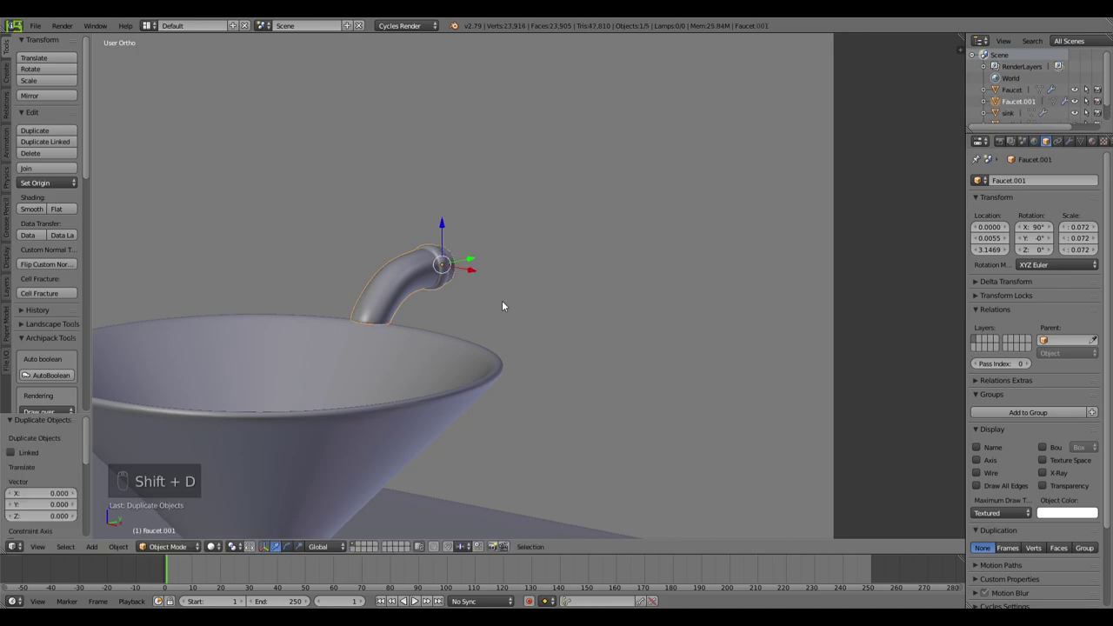
{"action": "key", "text": "KP_1"}
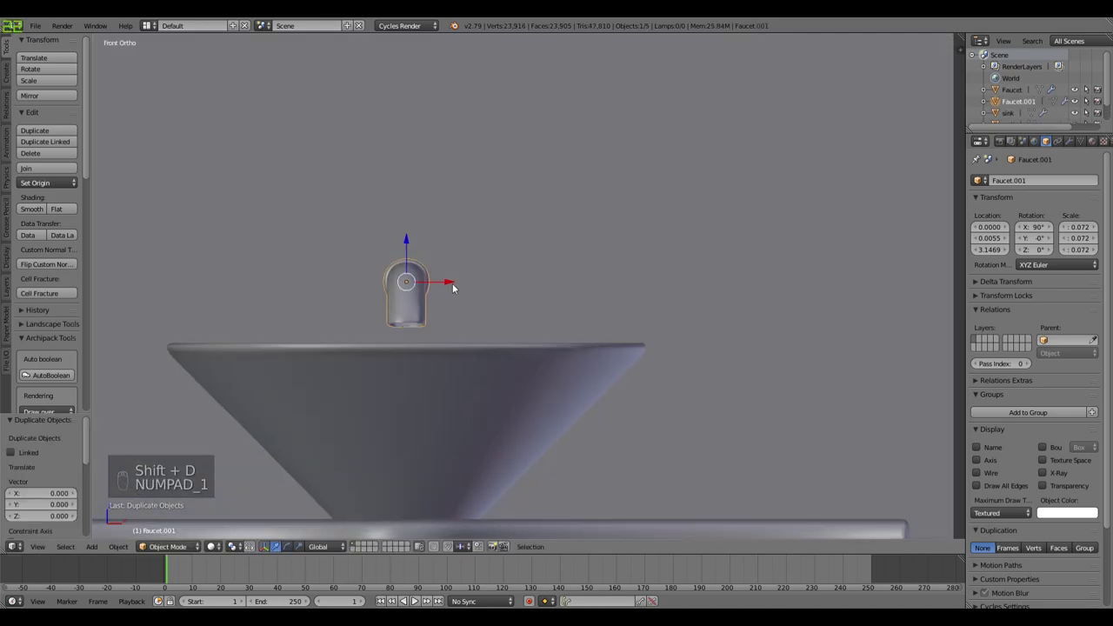
{"action": "key", "text": "g"}
{"action": "left_click_drag", "start_coordinate": [542, 296], "coordinate": [560, 291]}
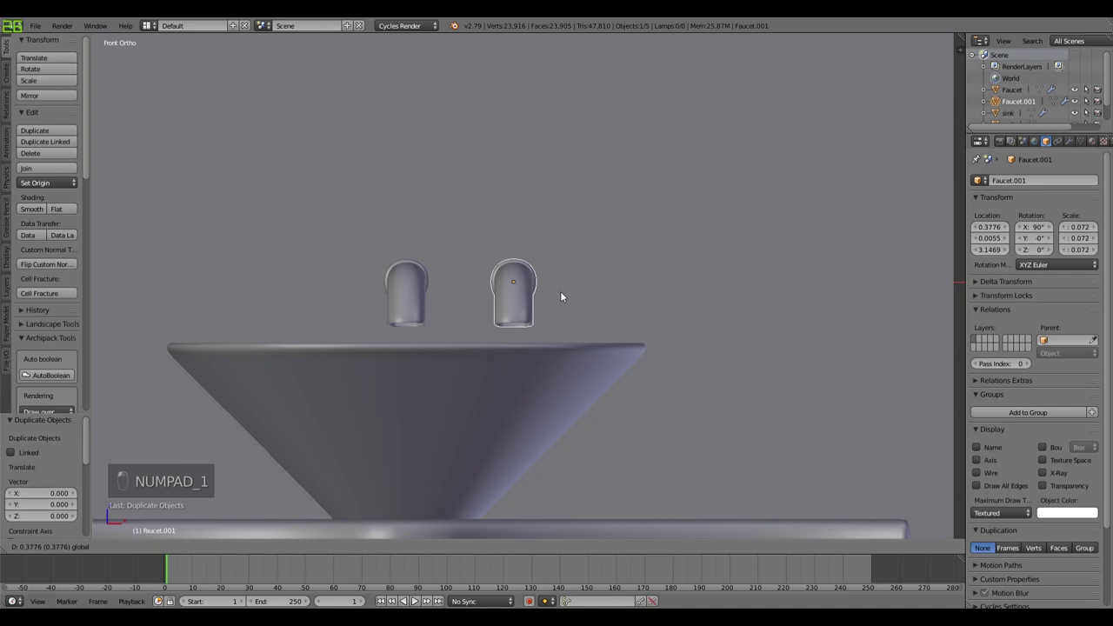
{"action": "left_click", "coordinate": [560, 292]}
Step: Delete the curved spout's edges from the duplicate, keeping only its collar and wall-side stub, and leave mesh editing
{"action": "key", "text": "Tab"}
{"action": "middle_click_drag", "start_coordinate": [648, 313], "coordinate": [628, 320]}
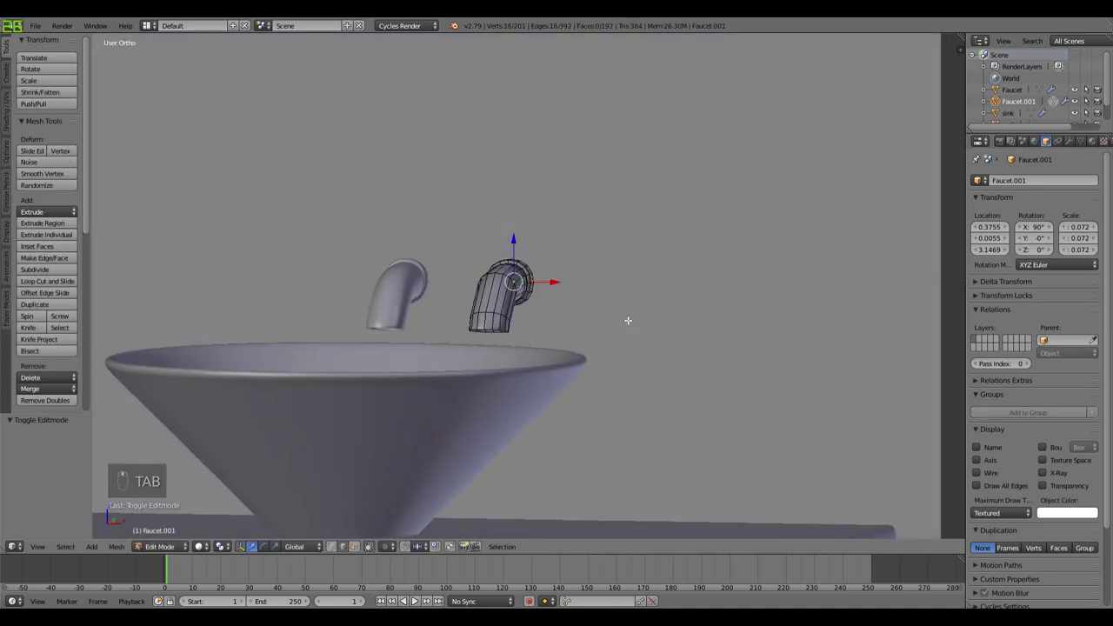
{"action": "scroll", "coordinate": [517, 336], "scroll_direction": "up", "scroll_amount": 5}
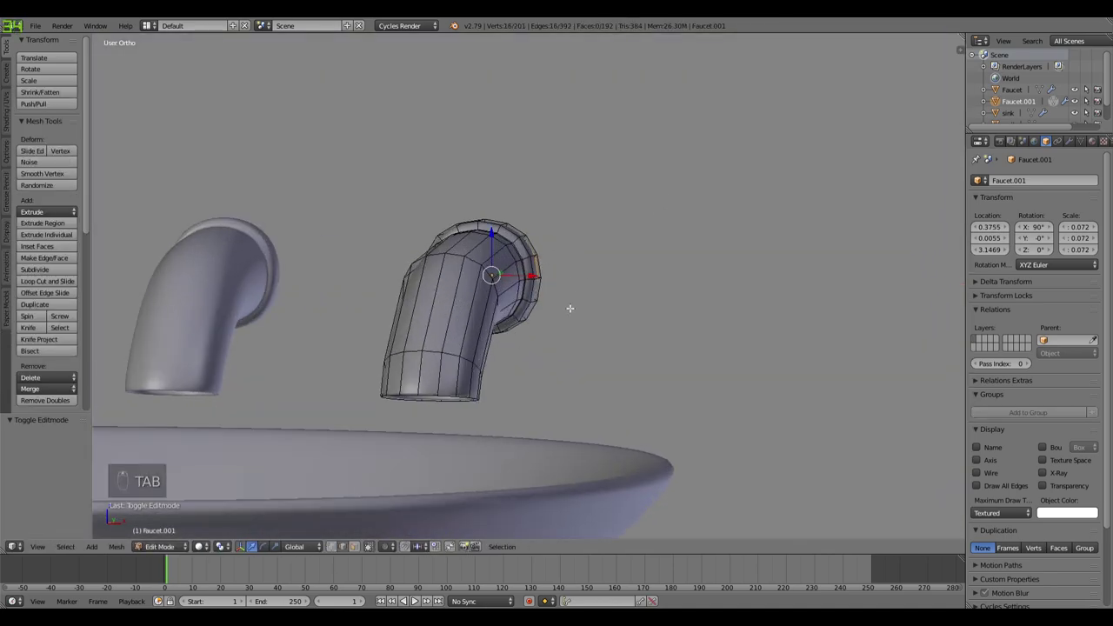
{"action": "right_click", "coordinate": [429, 398], "text": "alt"}
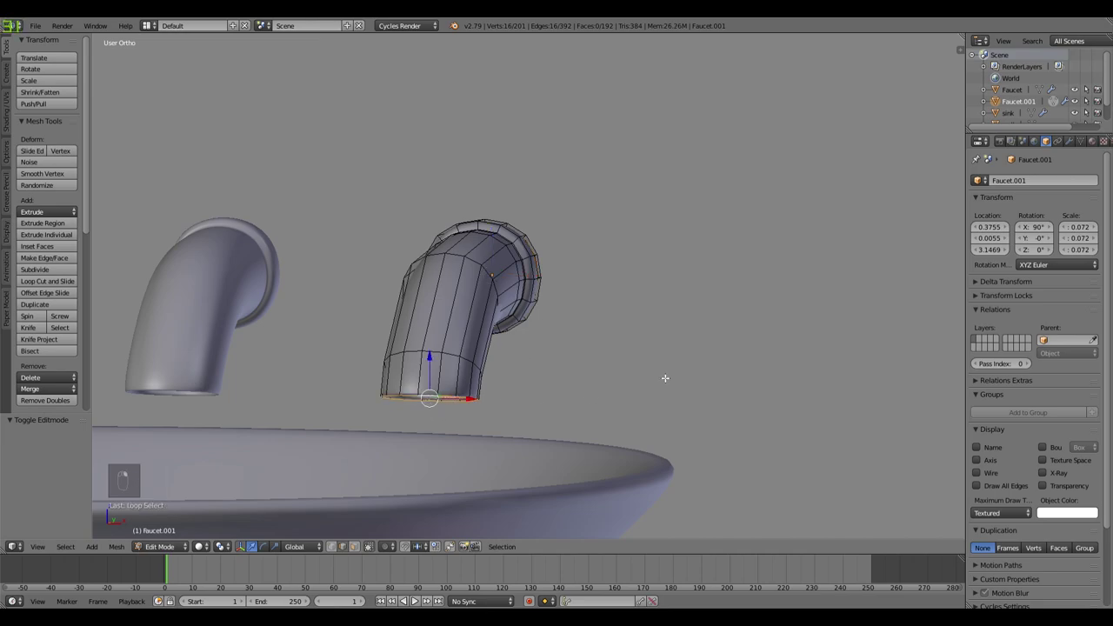
{"action": "key", "text": "ctrl+KP_Add"}
{"action": "key", "text": "ctrl+KP_Add"}
{"action": "key", "text": "ctrl+KP_Add"}
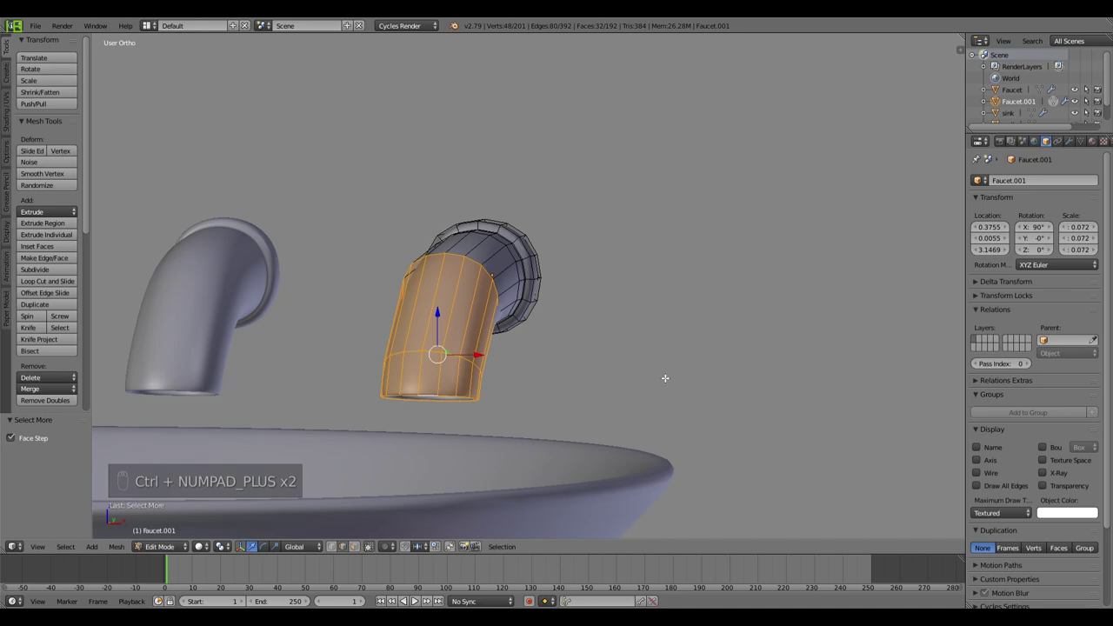
{"action": "middle_click_drag", "start_coordinate": [715, 361], "coordinate": [631, 367]}
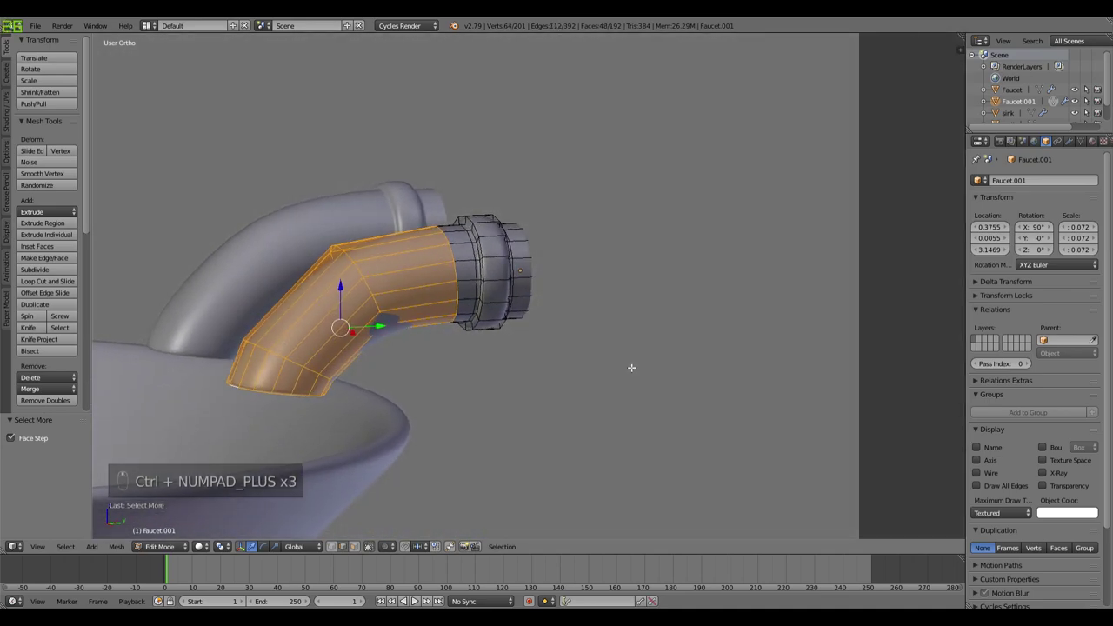
{"action": "key", "text": "ctrl+KP_Add"}
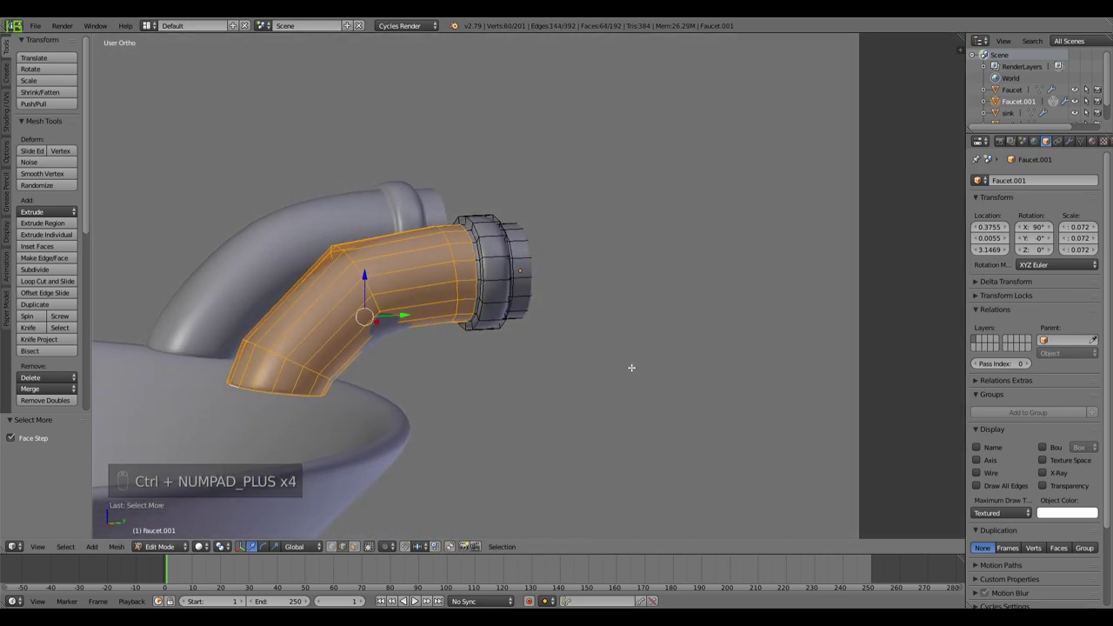
{"action": "key", "text": "Delete"}
{"action": "left_click", "coordinate": [623, 349]}
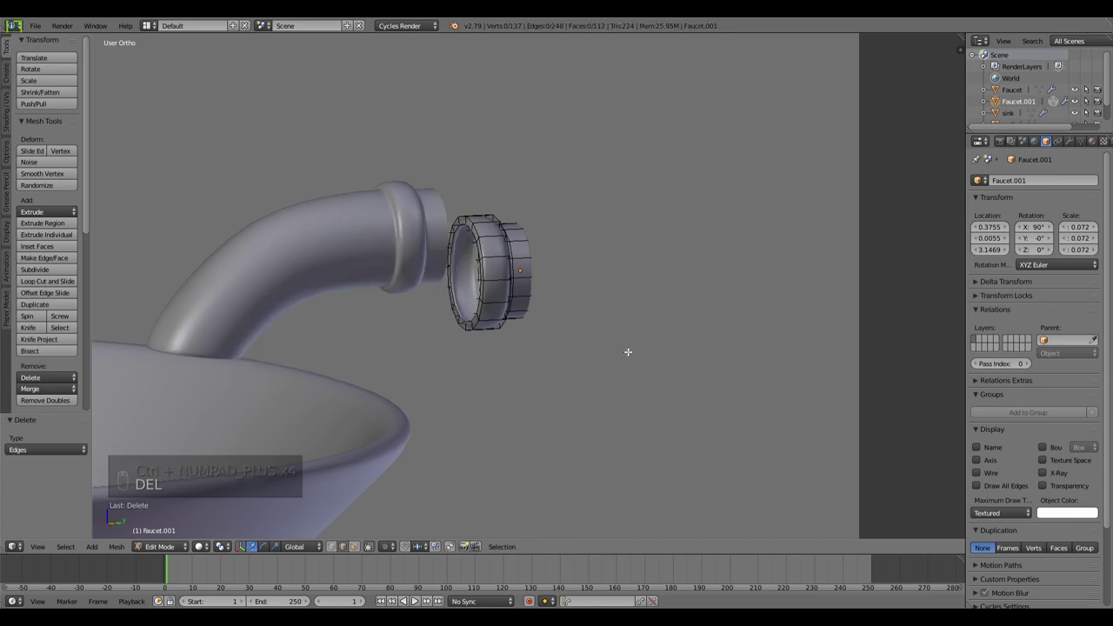
{"action": "middle_click_drag", "start_coordinate": [522, 340], "coordinate": [594, 348]}
{"action": "key", "text": "Tab"}
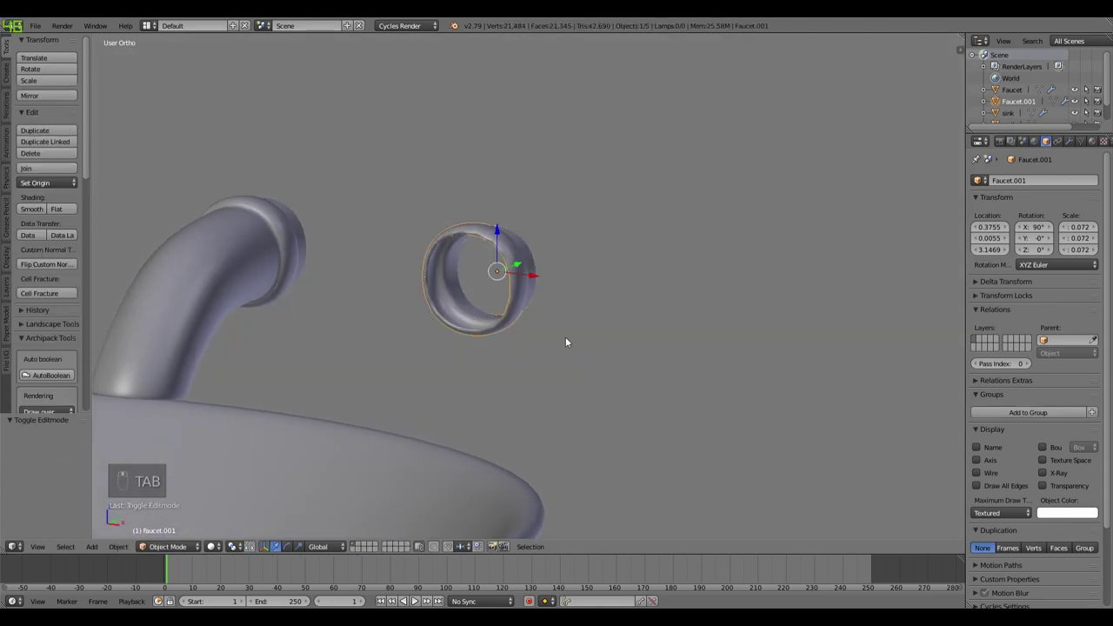
Step: Extrude the inner edge loop at the front of the duplicate's collar and scale it inward to about 0.162
{"action": "scroll", "coordinate": [533, 317], "scroll_direction": "up", "scroll_amount": 4}
{"action": "key", "text": "Tab"}
{"action": "right_click", "coordinate": [480, 235], "text": "alt"}
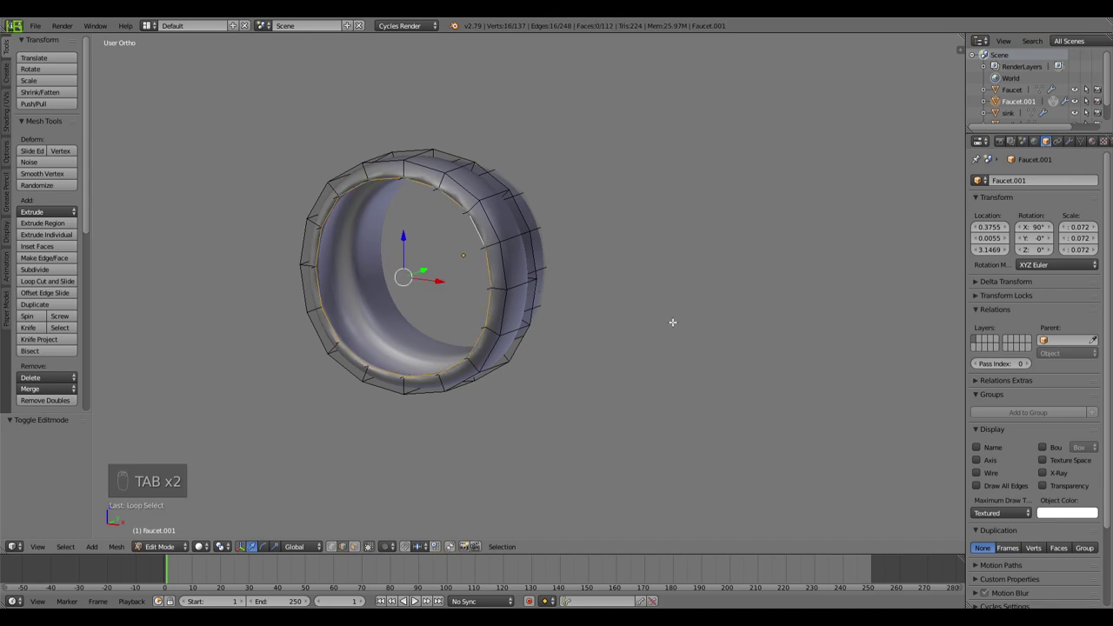
{"action": "key", "text": "s"}
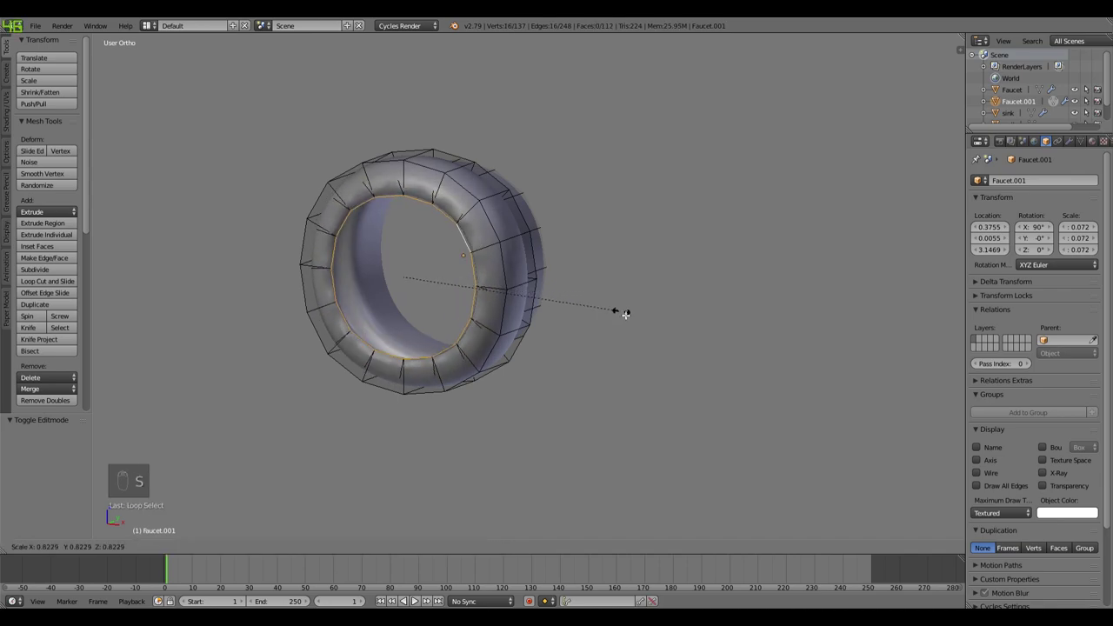
{"action": "right_click", "coordinate": [623, 313]}
{"action": "key", "text": "e"}
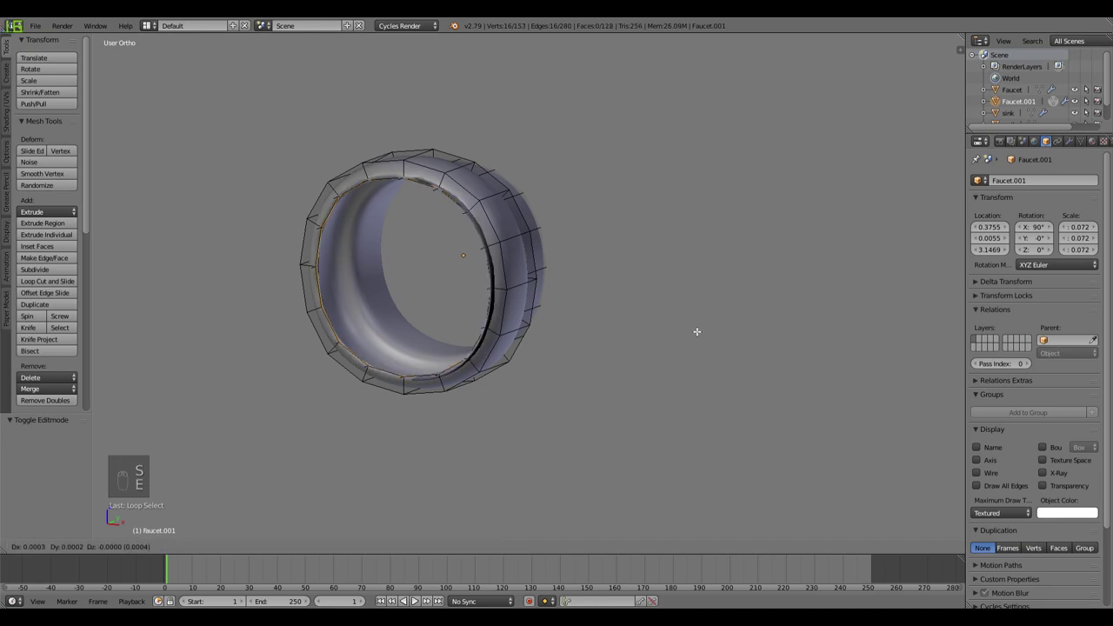
{"action": "key", "text": "s"}
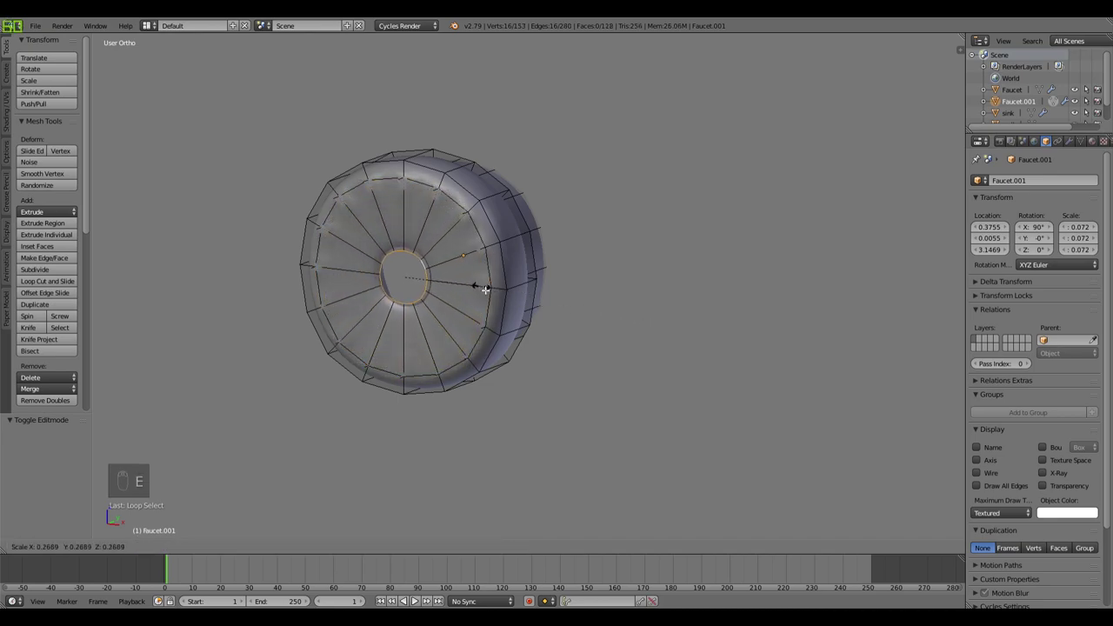
{"action": "left_click", "coordinate": [454, 287]}
Step: Merge the small ring in the middle of the collar's front into one central vertex to close the cap
{"action": "key", "text": "alt+m"}
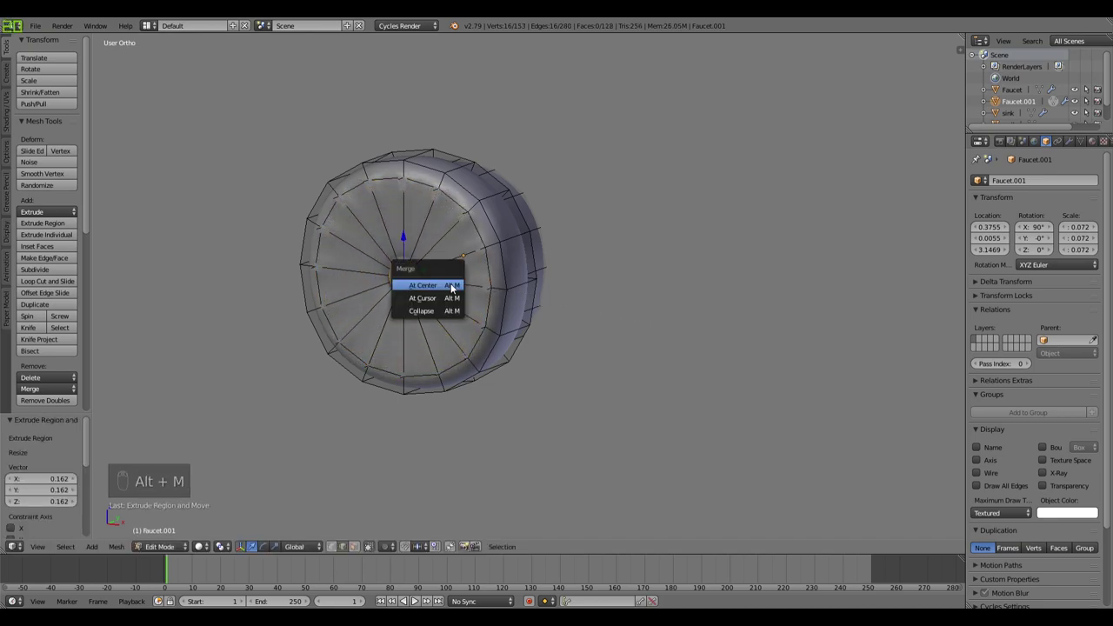
{"action": "key", "text": "Down"}
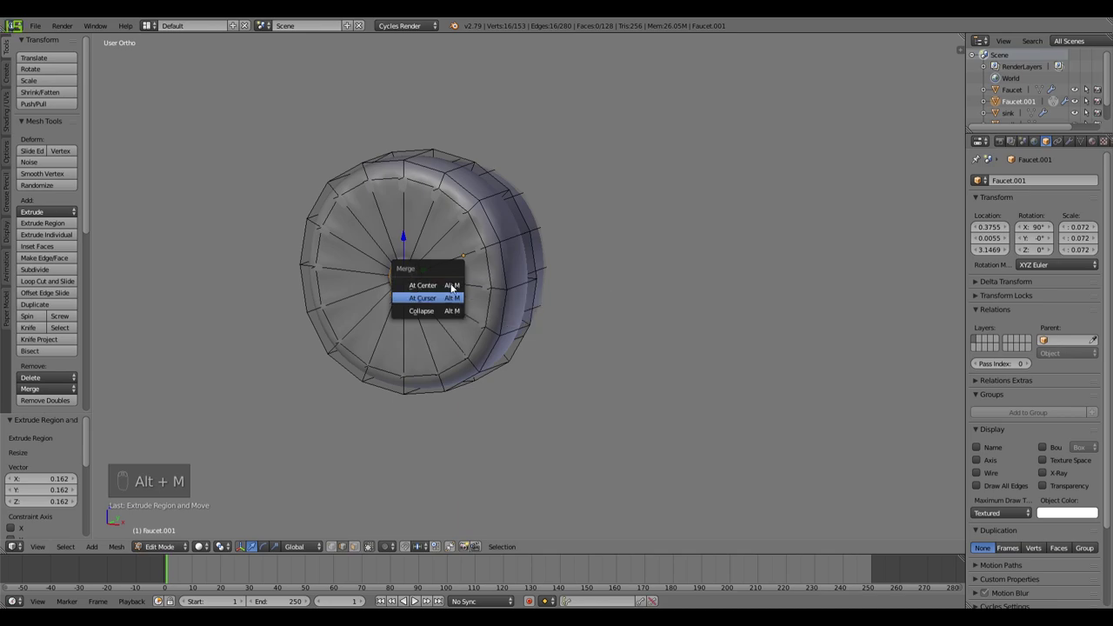
{"action": "key", "text": "Return"}
{"action": "key", "text": "Tab"}
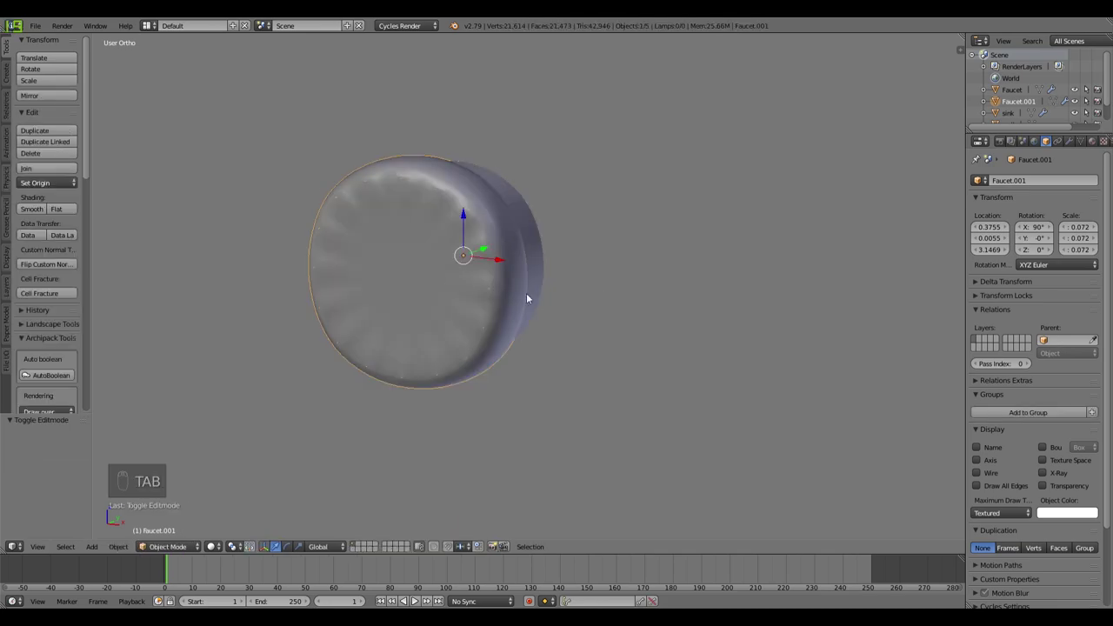
{"action": "key", "text": "Tab"}
{"action": "middle_click_drag", "start_coordinate": [534, 278], "coordinate": [560, 271]}
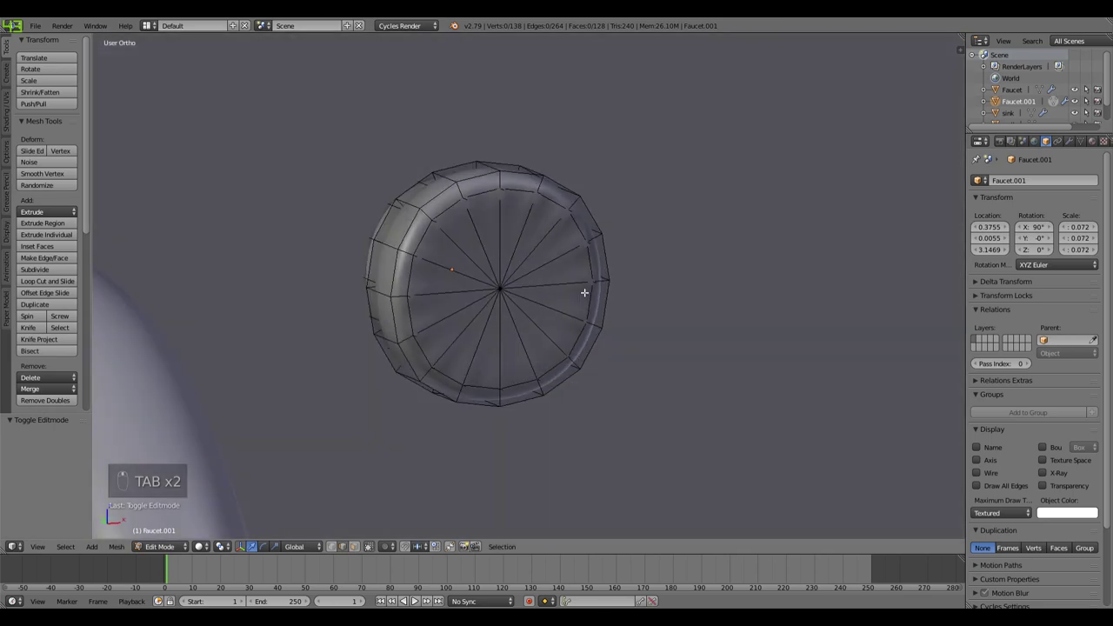
{"action": "right_click", "coordinate": [558, 207], "text": "alt"}
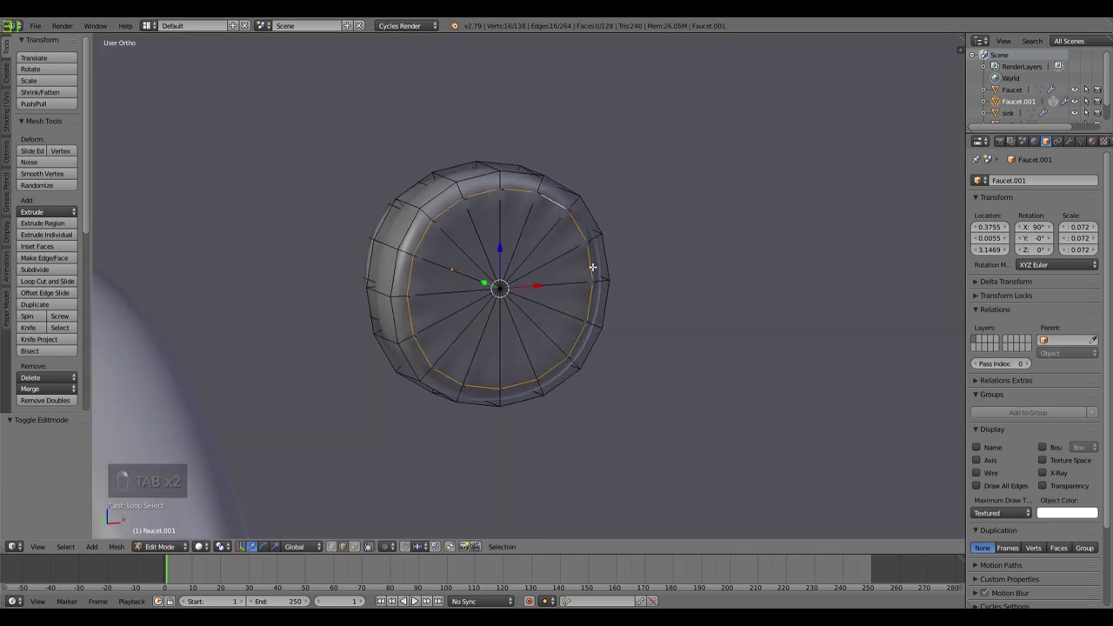
{"action": "key", "text": "ctrl+b"}
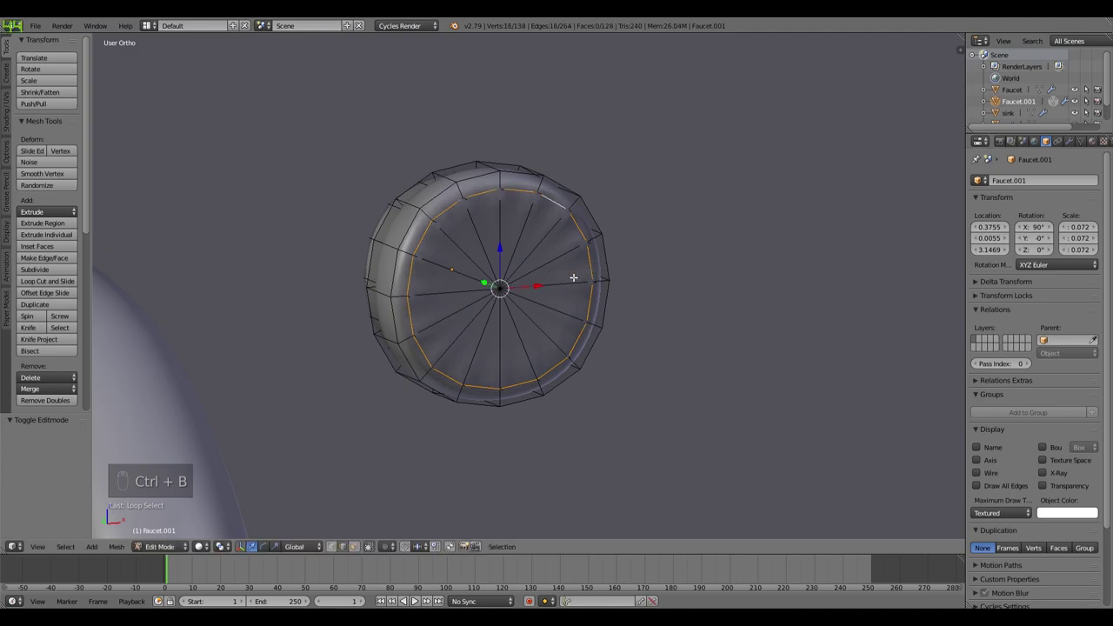
{"action": "right_click", "coordinate": [576, 277]}
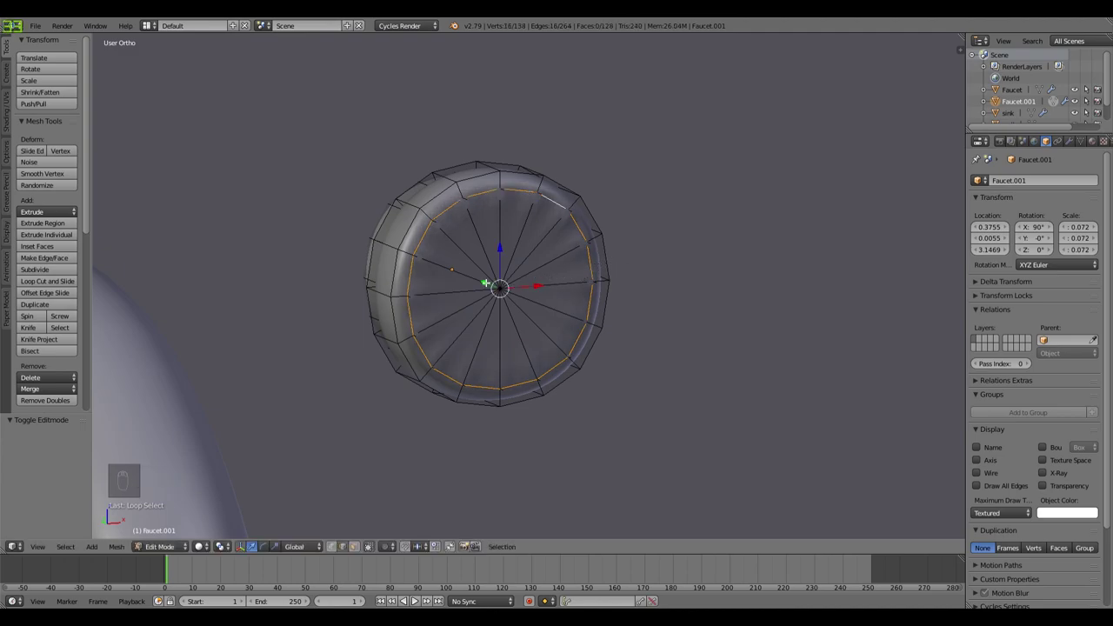
Step: Switch to vertex selection and try to pull the cap's central vertex out along the Y axis
{"action": "right_click", "coordinate": [526, 314]}
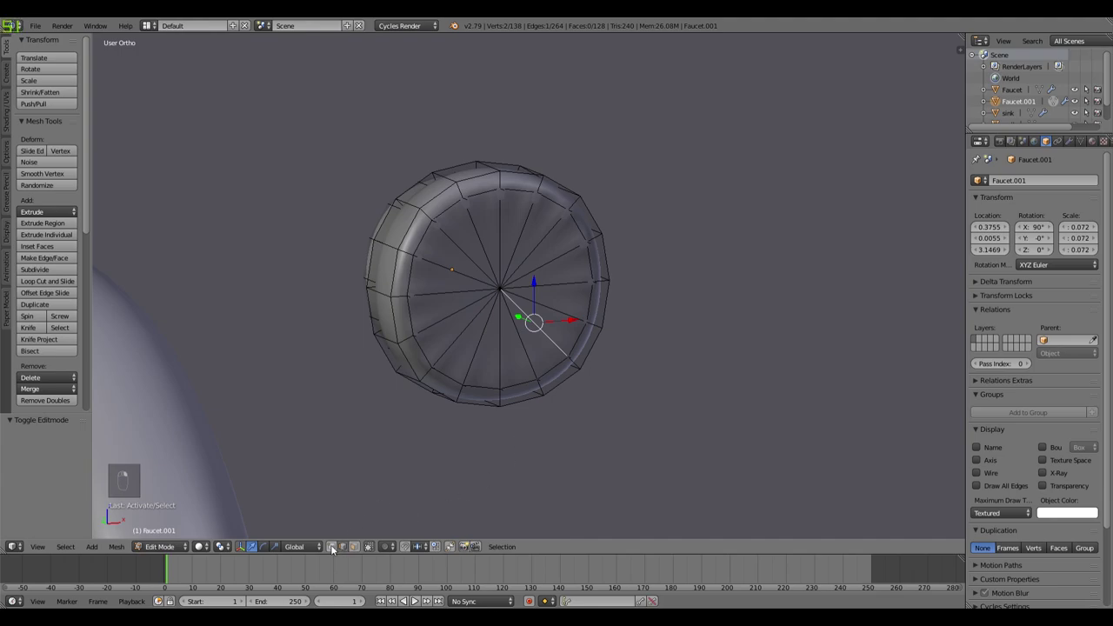
{"action": "left_click", "coordinate": [331, 547]}
{"action": "right_click", "coordinate": [495, 288]}
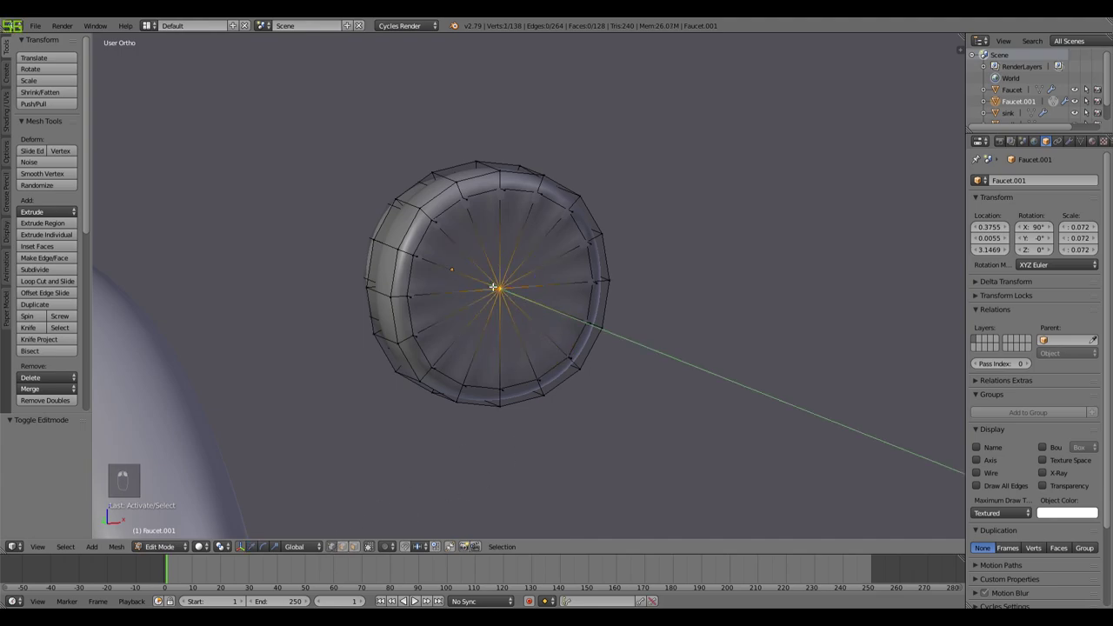
{"action": "key", "text": "g"}
{"action": "key", "text": "y"}
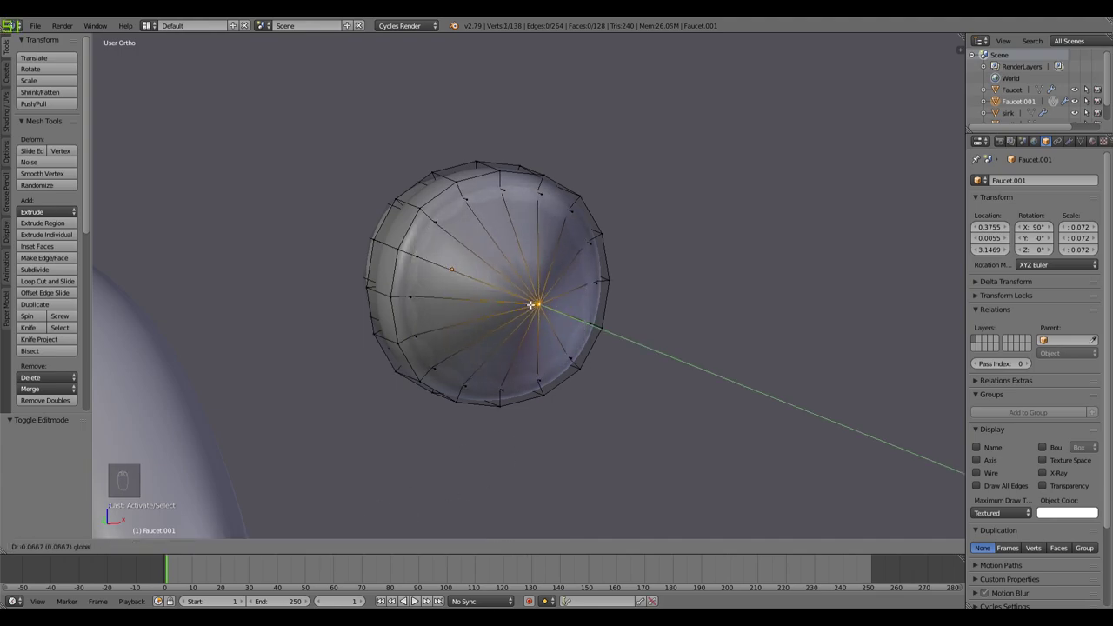
{"action": "right_click", "coordinate": [530, 304]}
Step: Turn off the viewport display of the knob's Subdivision Surface modifier to work on the cap's plain mesh
{"action": "right_click", "coordinate": [466, 212], "text": "alt"}
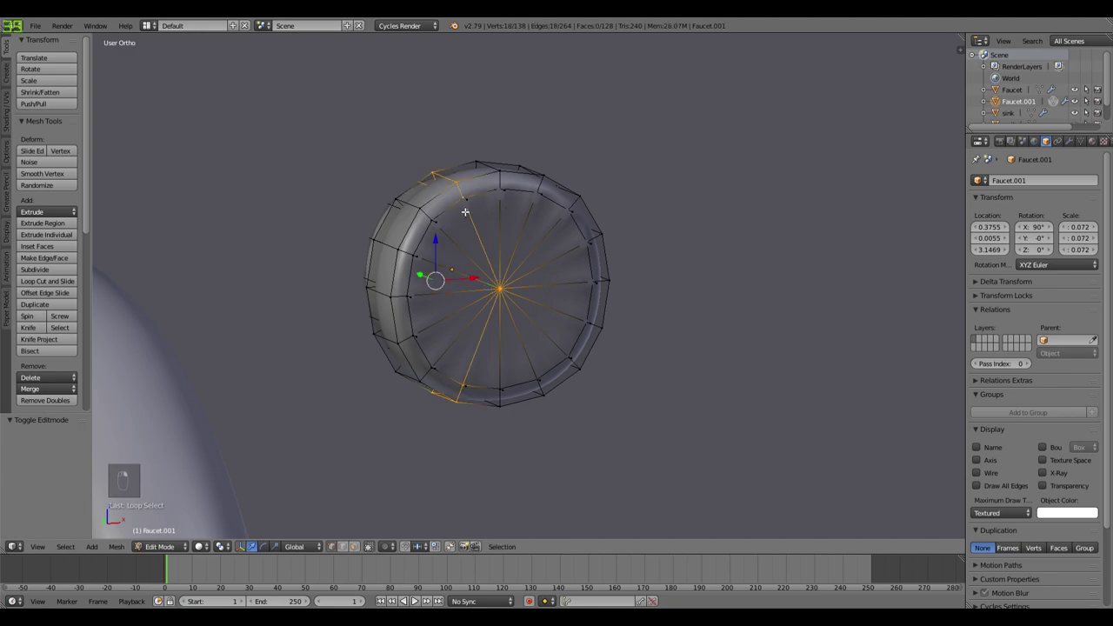
{"action": "right_click", "coordinate": [445, 226]}
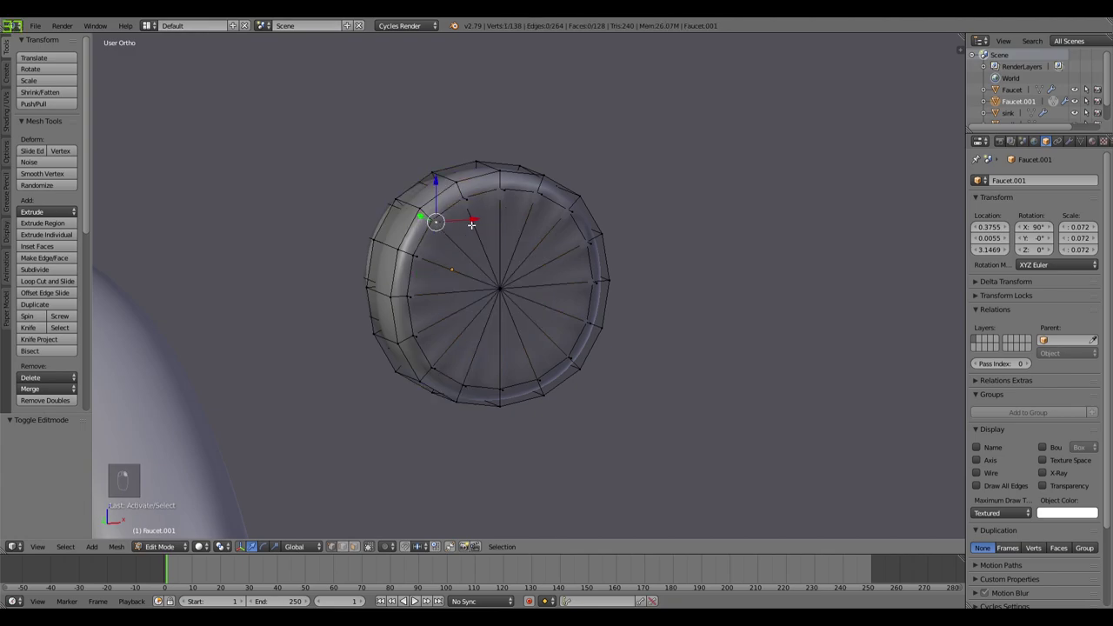
{"action": "scroll", "coordinate": [508, 223], "scroll_direction": "up", "scroll_amount": 4}
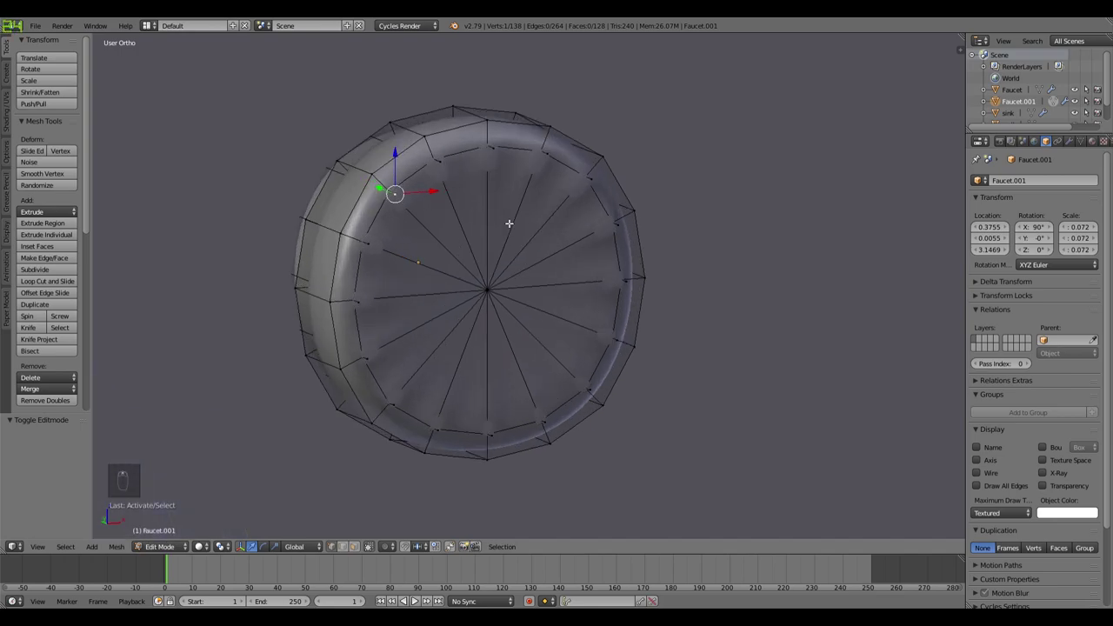
{"action": "key", "text": "z"}
{"action": "scroll", "coordinate": [433, 209], "scroll_direction": "up", "scroll_amount": 2}
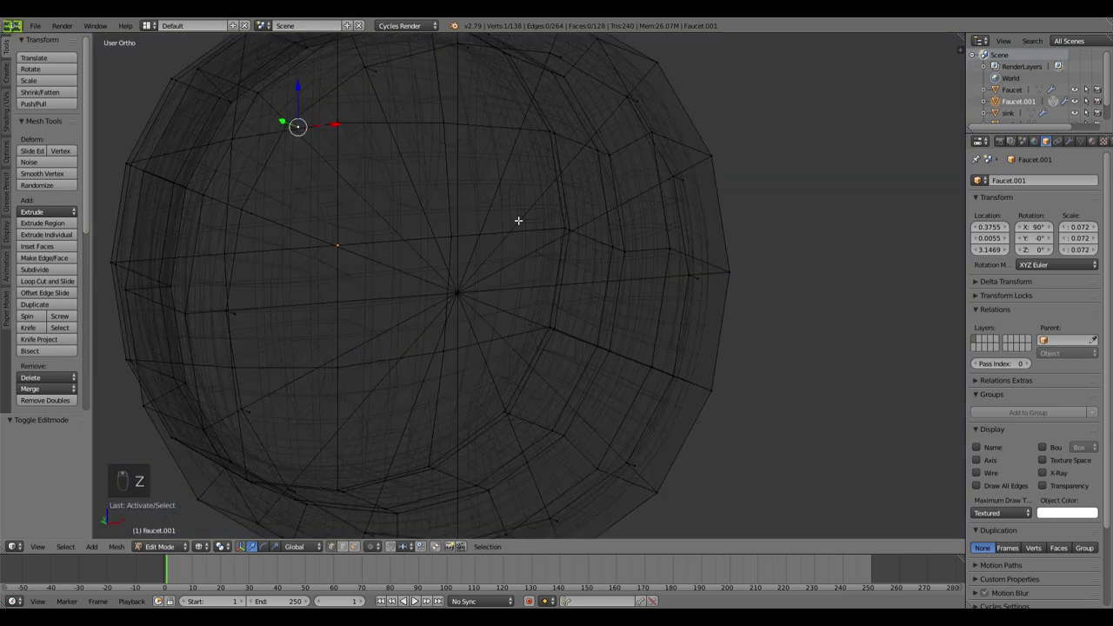
{"action": "scroll", "coordinate": [507, 218], "scroll_direction": "down", "scroll_amount": 5}
{"action": "left_click", "coordinate": [1068, 141]}
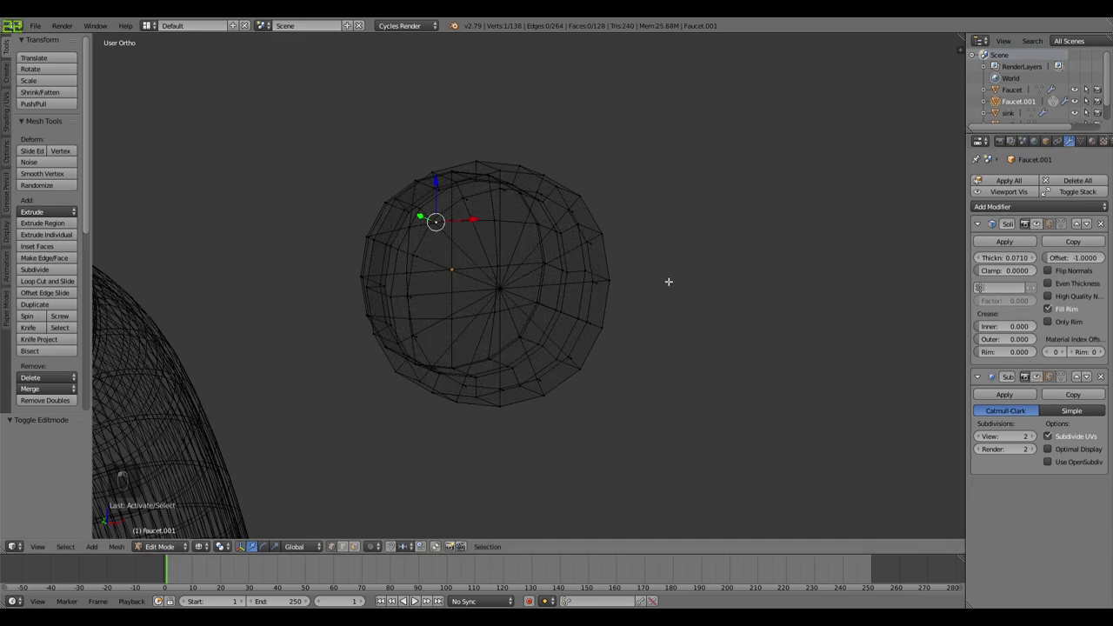
{"action": "key", "text": "z"}
{"action": "scroll", "coordinate": [641, 280], "scroll_direction": "up", "scroll_amount": 4}
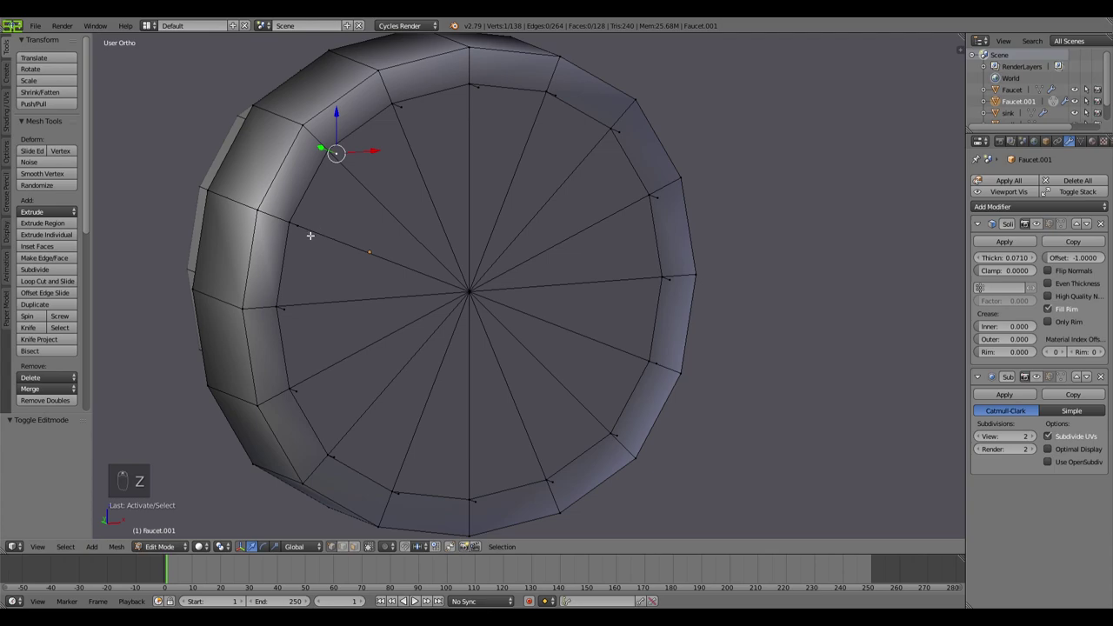
Step: Examine the short stray edges around the cap's front in front, side and angled views, in both wireframe and solid shading
{"action": "right_click", "coordinate": [303, 235], "text": "alt"}
{"action": "middle_click_drag", "start_coordinate": [320, 321], "coordinate": [432, 352]}
{"action": "right_click", "coordinate": [562, 403]}
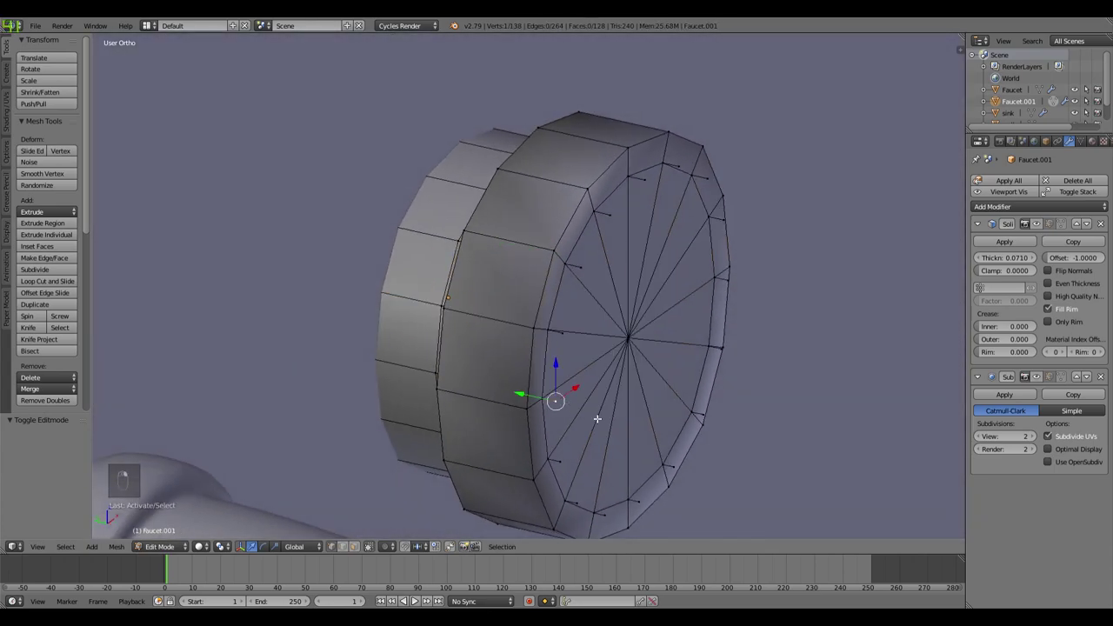
{"action": "middle_click_drag", "start_coordinate": [740, 450], "coordinate": [808, 435]}
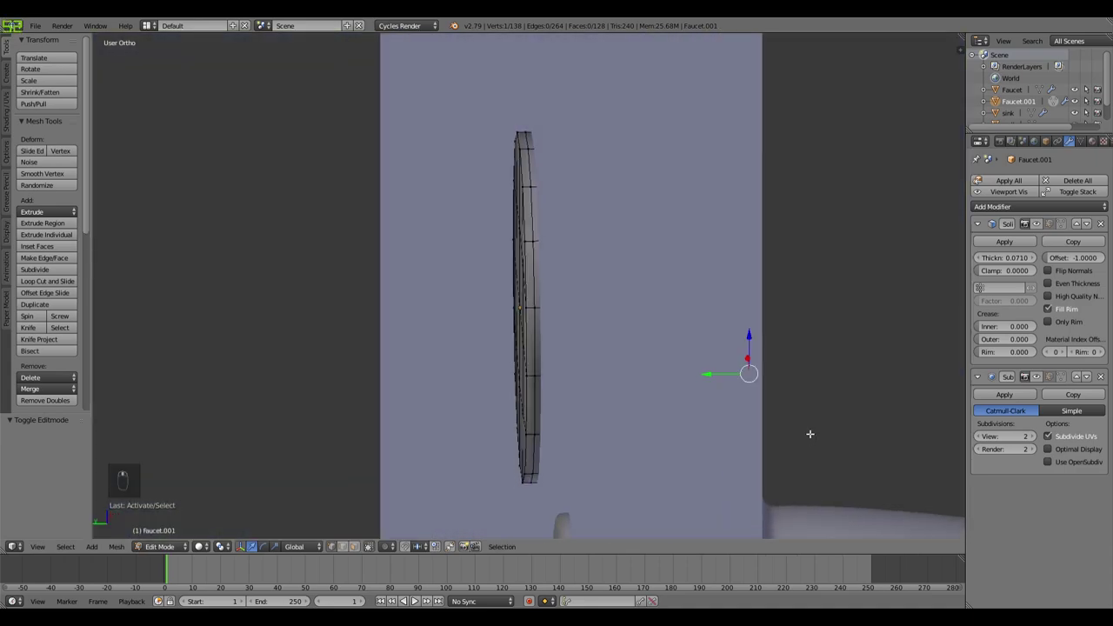
{"action": "key", "text": "KP_3"}
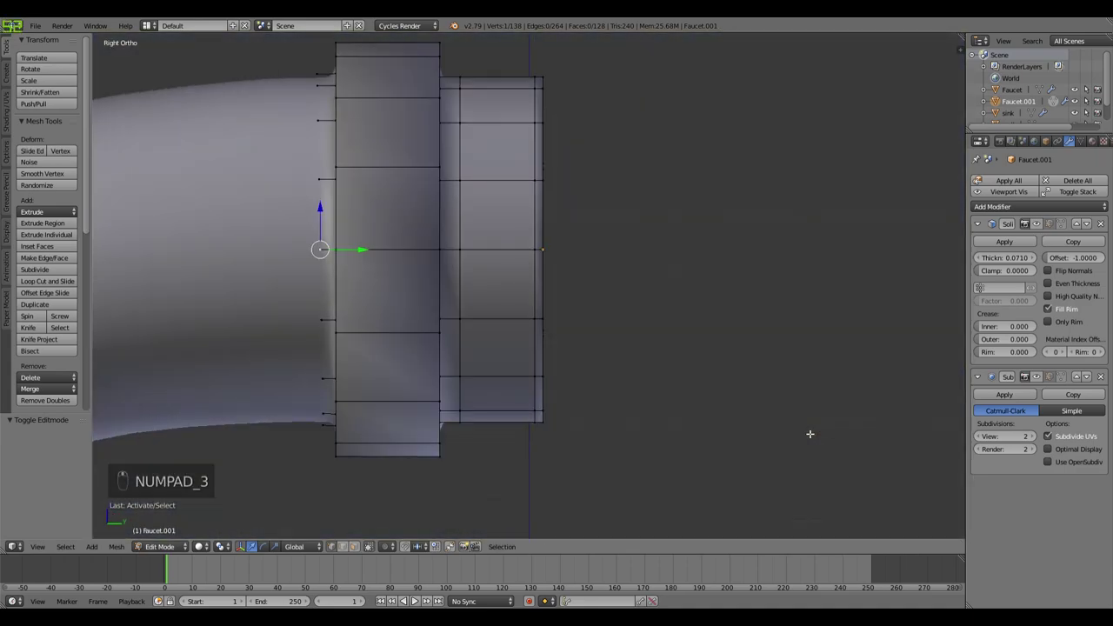
{"action": "right_click", "coordinate": [323, 324], "text": "alt"}
{"action": "middle_click_drag", "start_coordinate": [322, 377], "coordinate": [329, 382]}
{"action": "key", "text": "KP_1"}
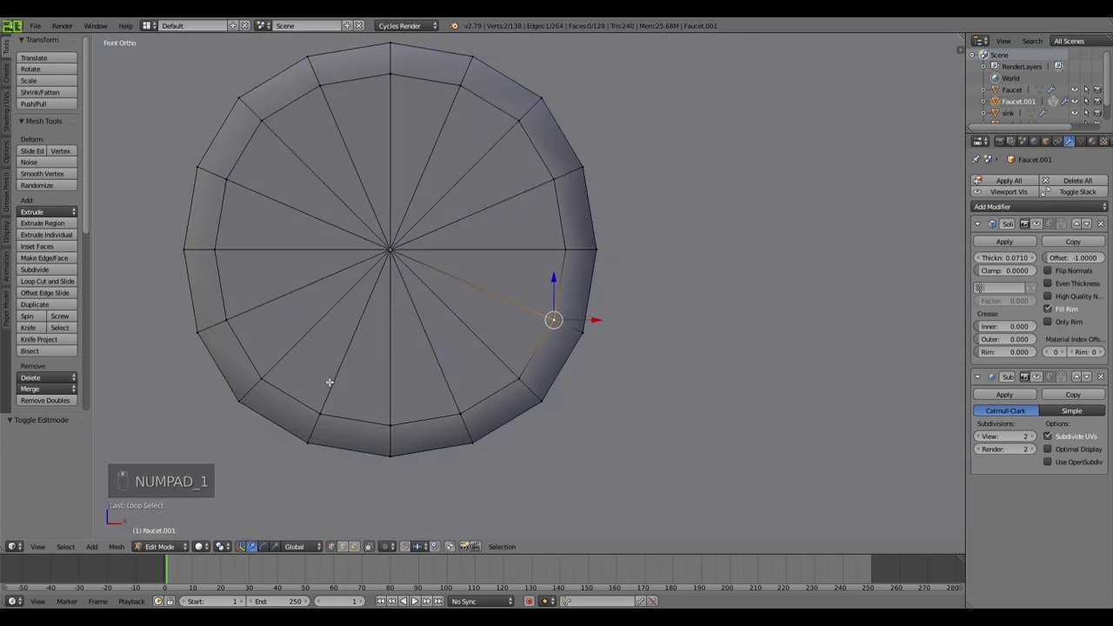
{"action": "key", "text": "KP_3"}
{"action": "key", "text": "z"}
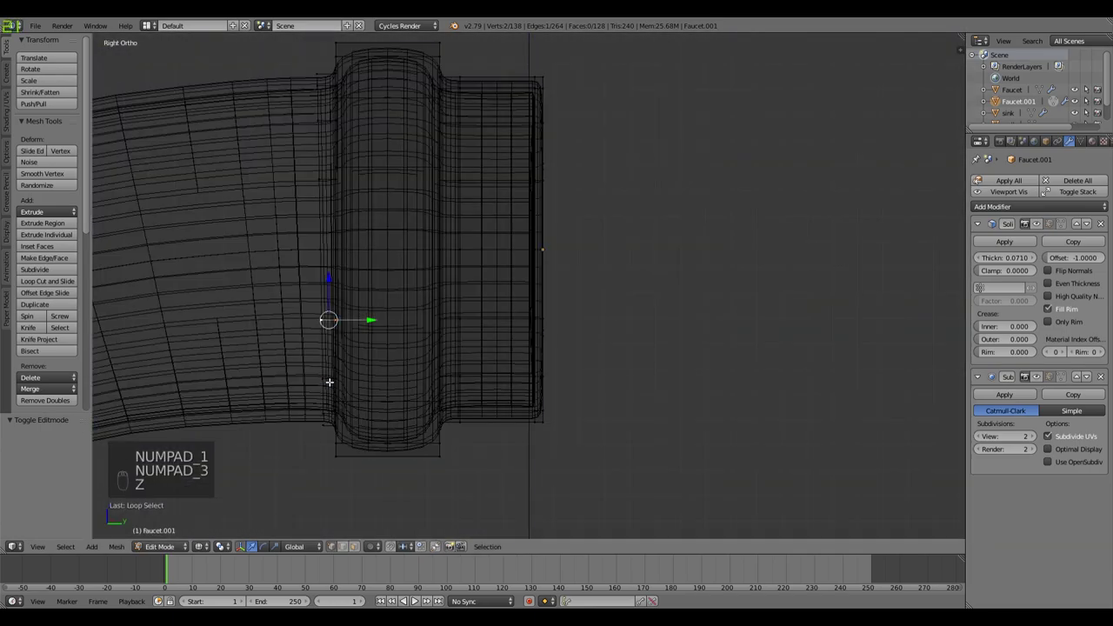
{"action": "key", "text": "KP_1"}
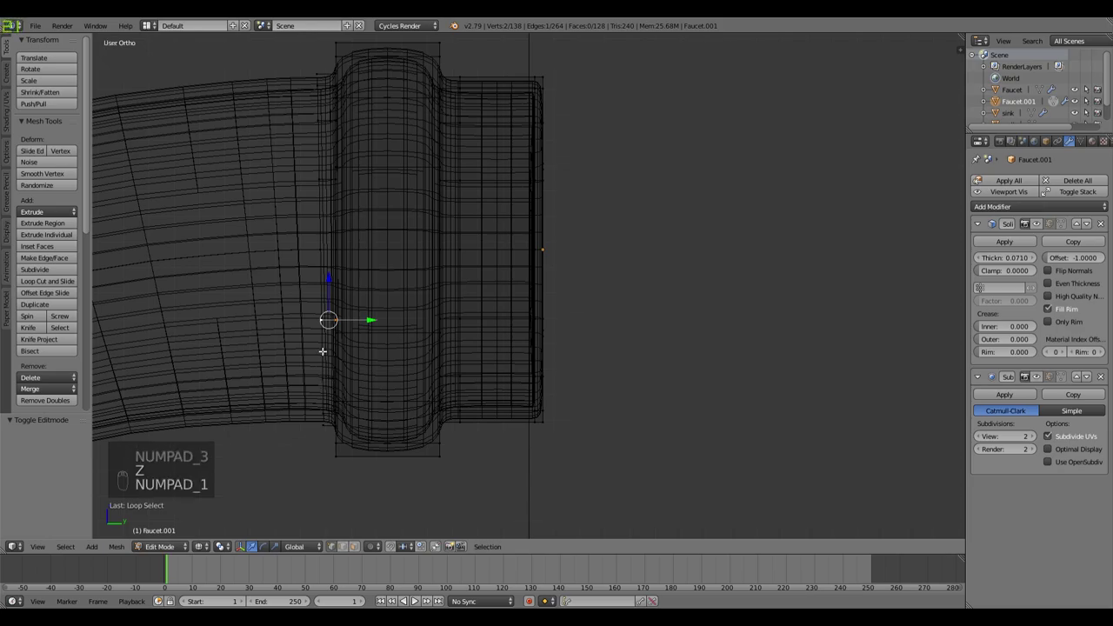
{"action": "key", "text": "KP_3"}
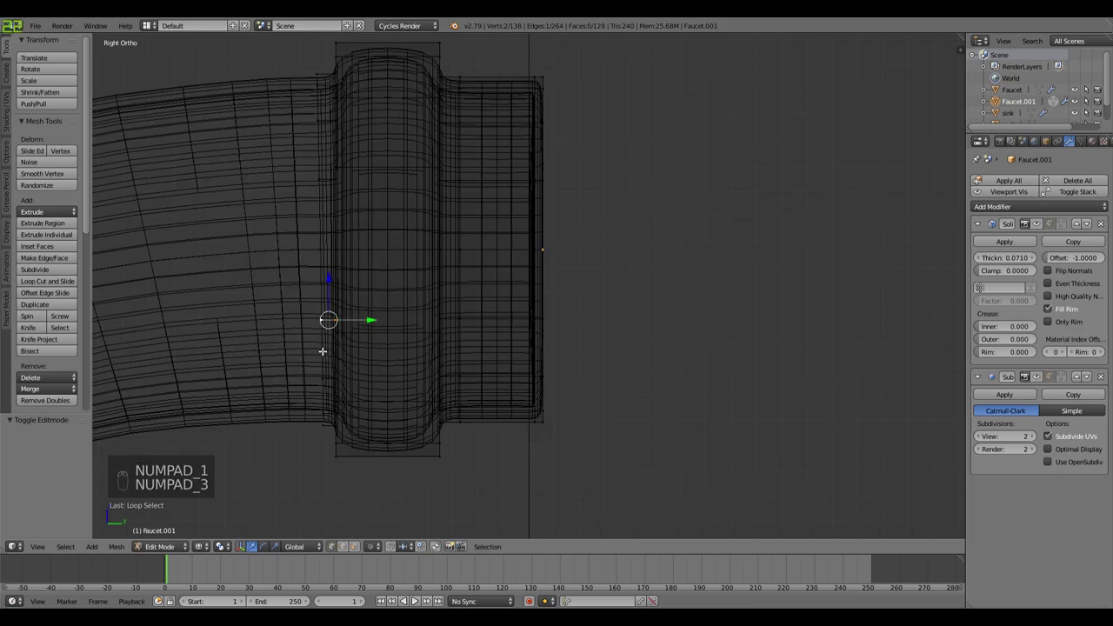
{"action": "key", "text": "shift+z"}
{"action": "key", "text": "shift+z"}
{"action": "key", "text": "z"}
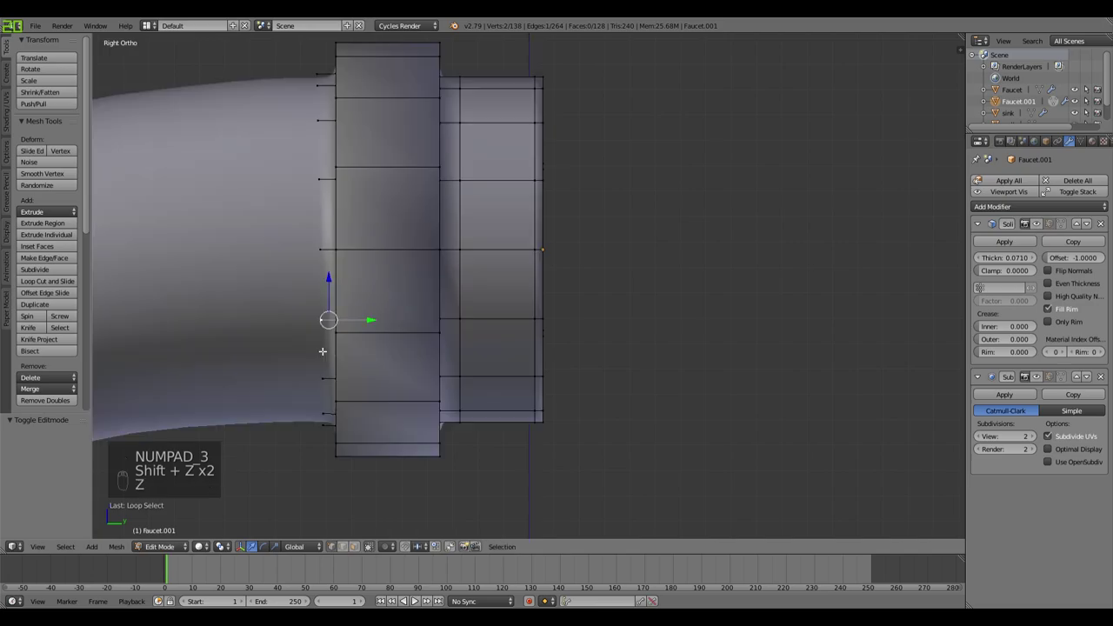
{"action": "mouse_move", "coordinate": [322, 351]}
{"action": "middle_mouse_down"}
{"action": "mouse_move", "coordinate": [306, 260]}
{"action": "mouse_move", "coordinate": [319, 262]}
{"action": "middle_mouse_up"}
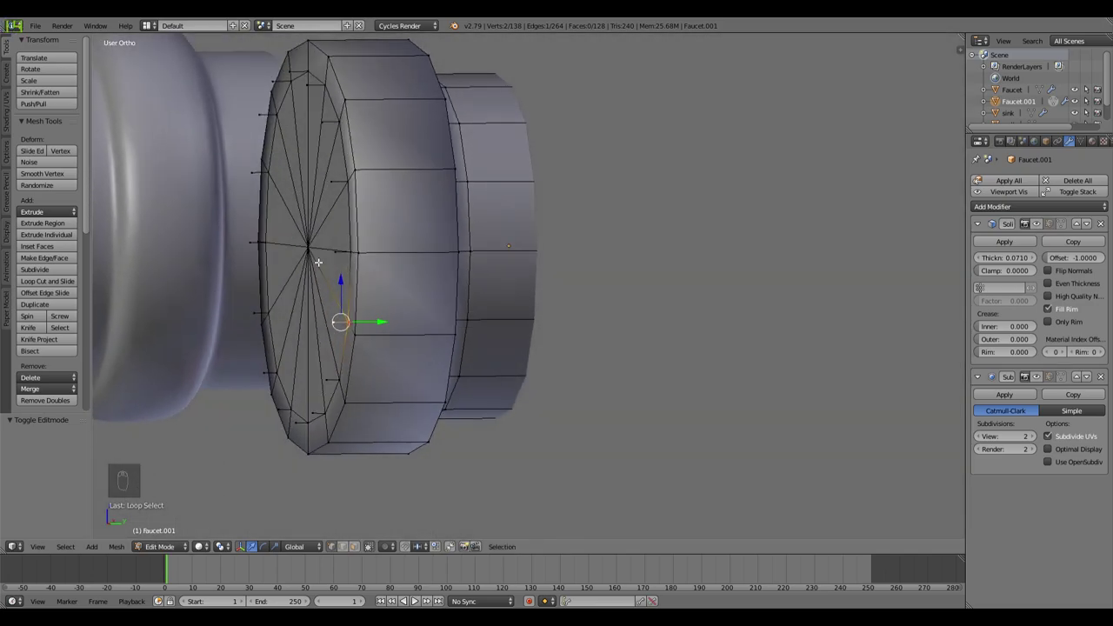
Step: Leave mesh editing and hide every unselected object to isolate the knob in a side view
{"action": "key", "text": "Tab"}
{"action": "middle_click_drag", "start_coordinate": [315, 262], "coordinate": [450, 255]}
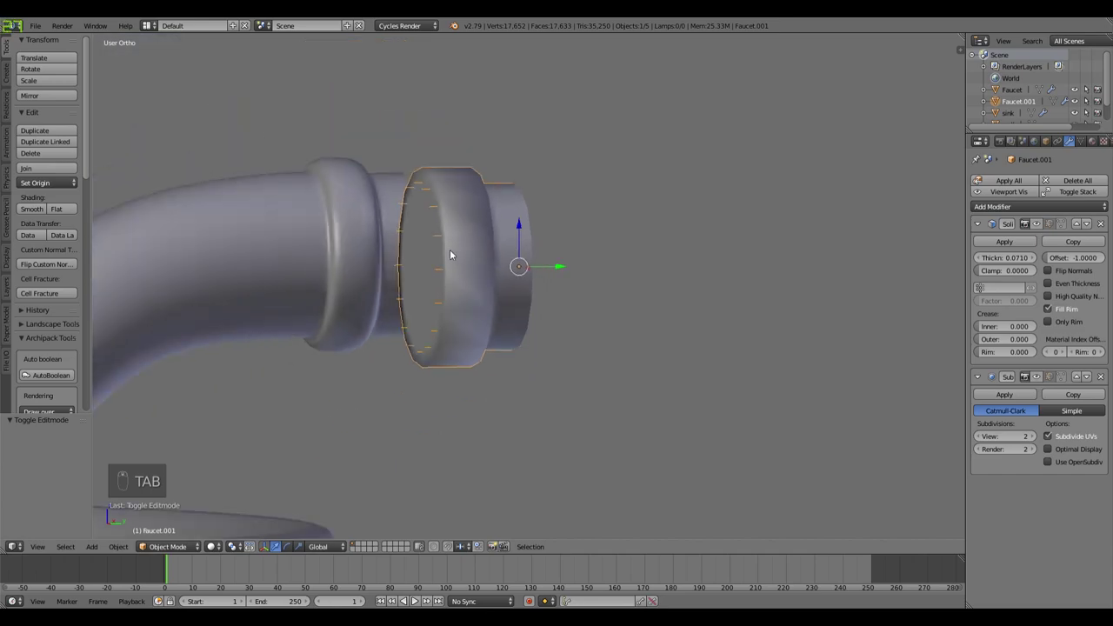
{"action": "key", "text": "shift+h"}
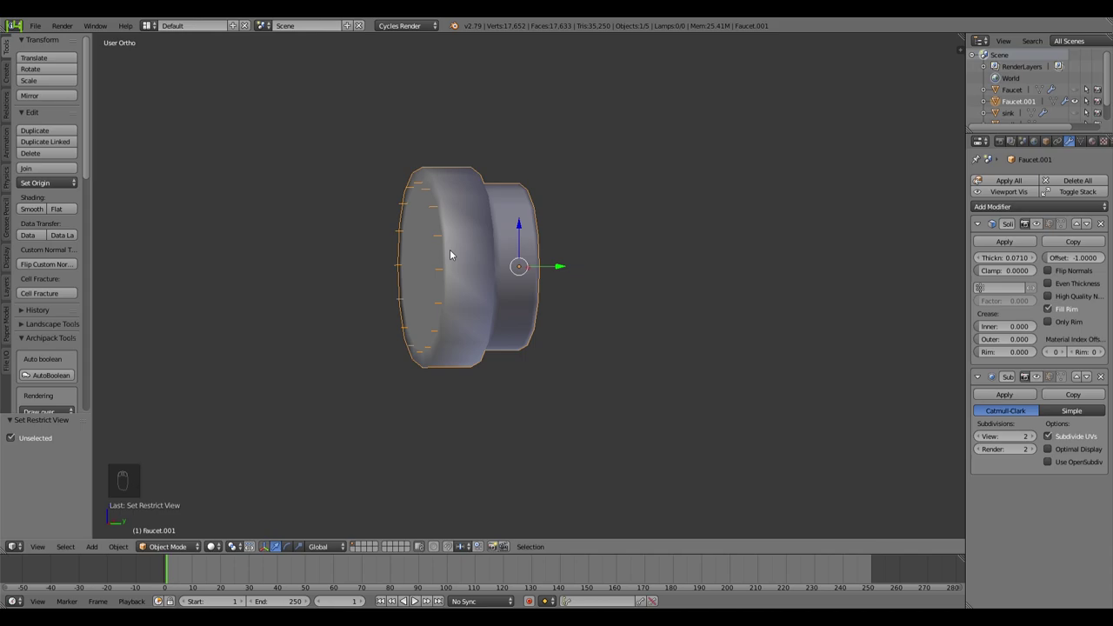
{"action": "key", "text": "KP_3"}
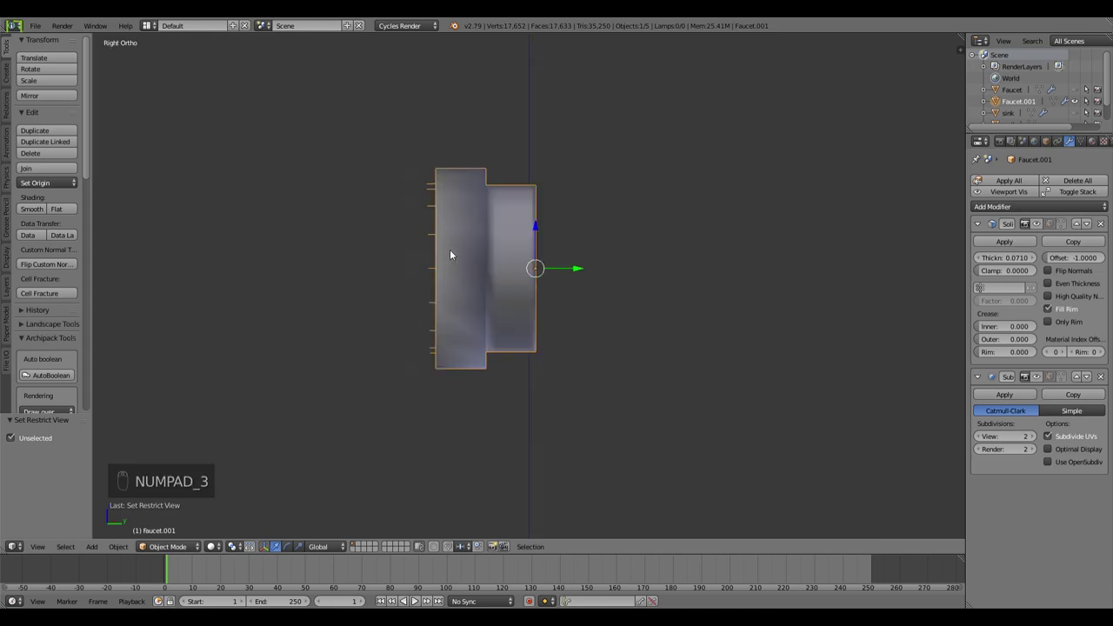
Step: Delete the ring of stray vertices protruding past the front of the knob's collar, and return to solid object view
{"action": "key", "text": "Tab"}
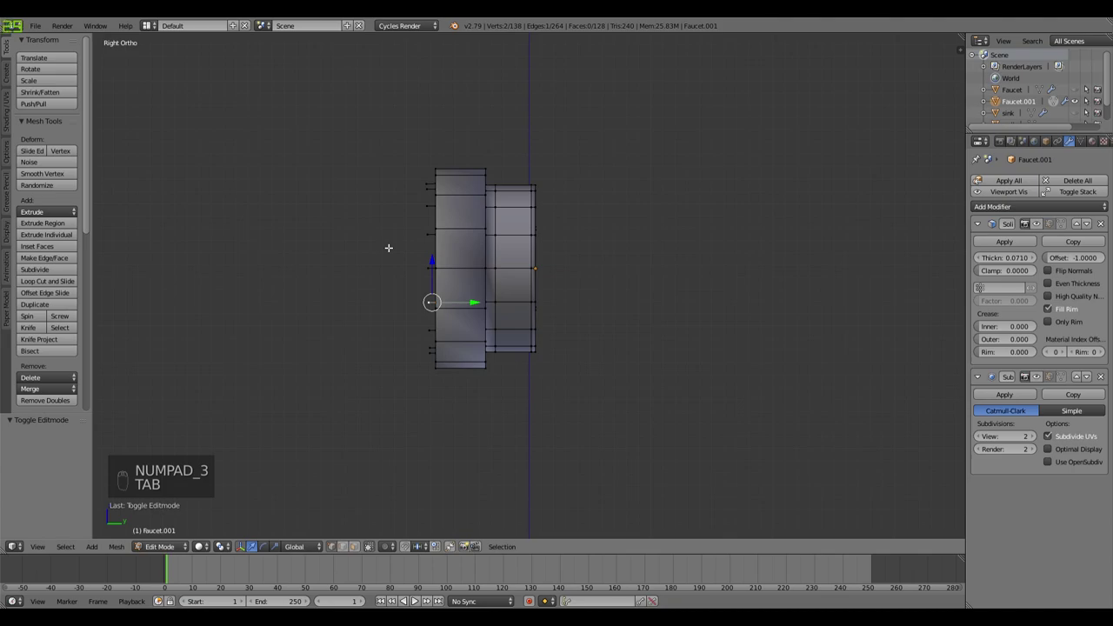
{"action": "key", "text": "z"}
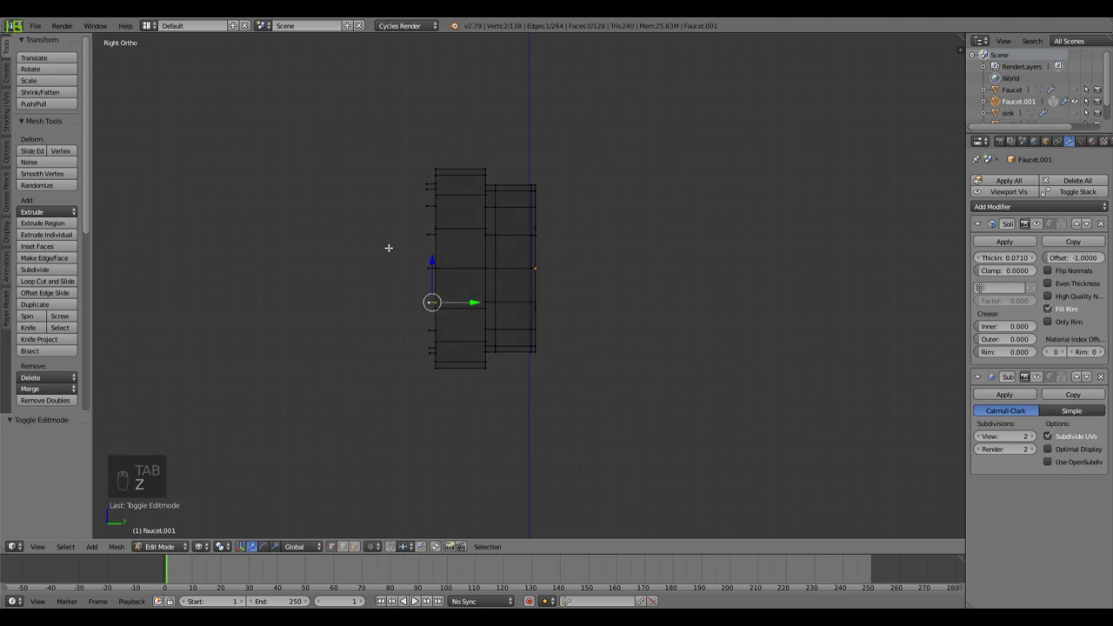
{"action": "key", "text": "a"}
{"action": "key", "text": "b"}
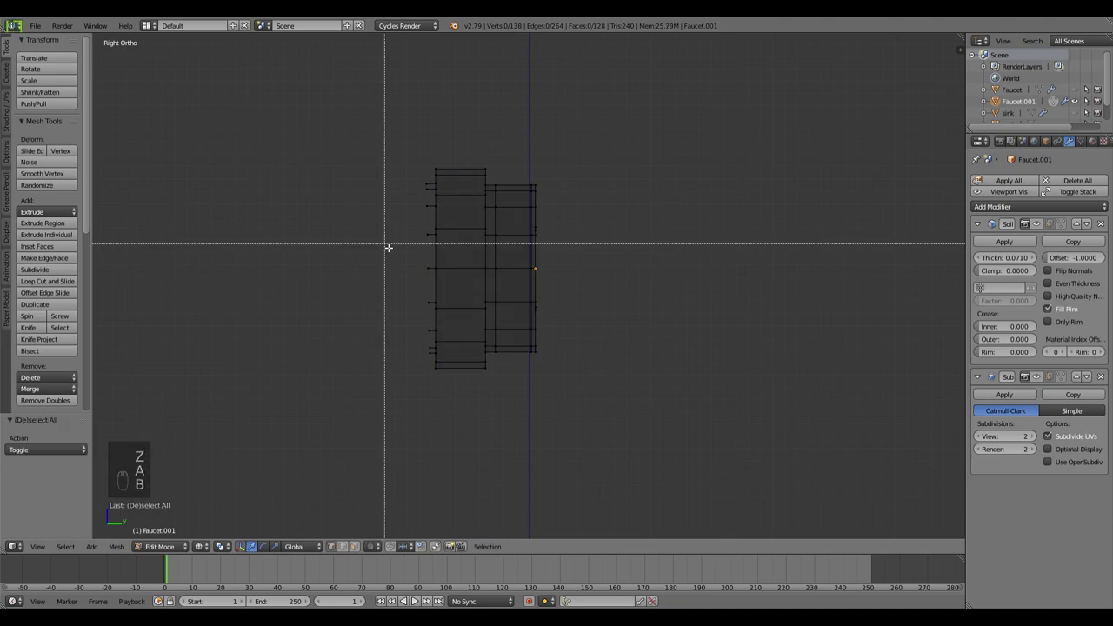
{"action": "left_click_drag", "start_coordinate": [414, 165], "coordinate": [435, 378]}
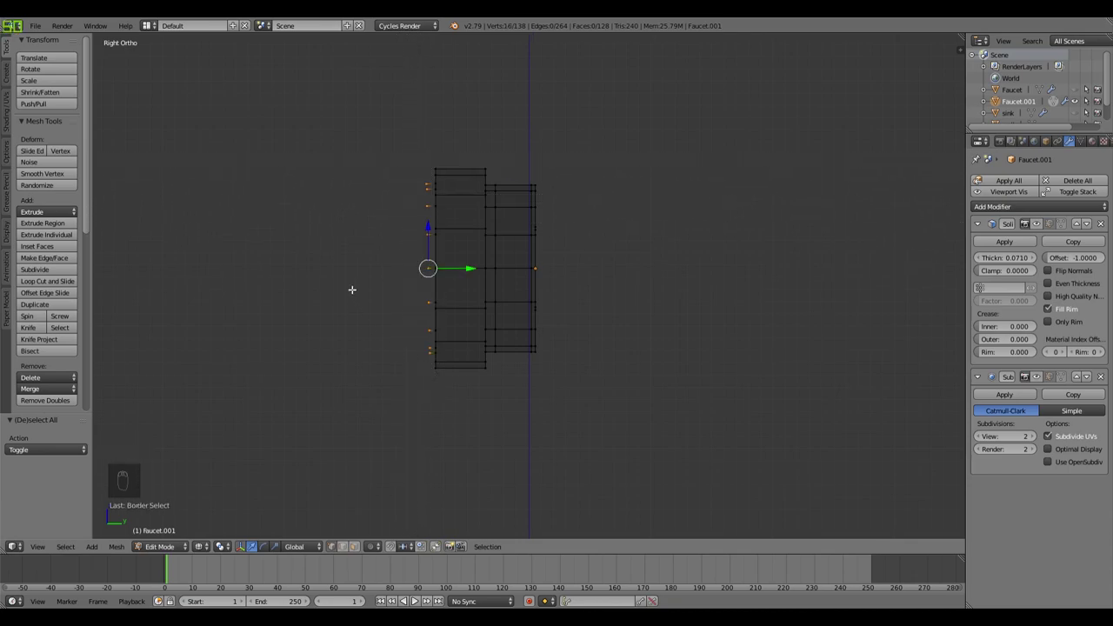
{"action": "key", "text": "Delete"}
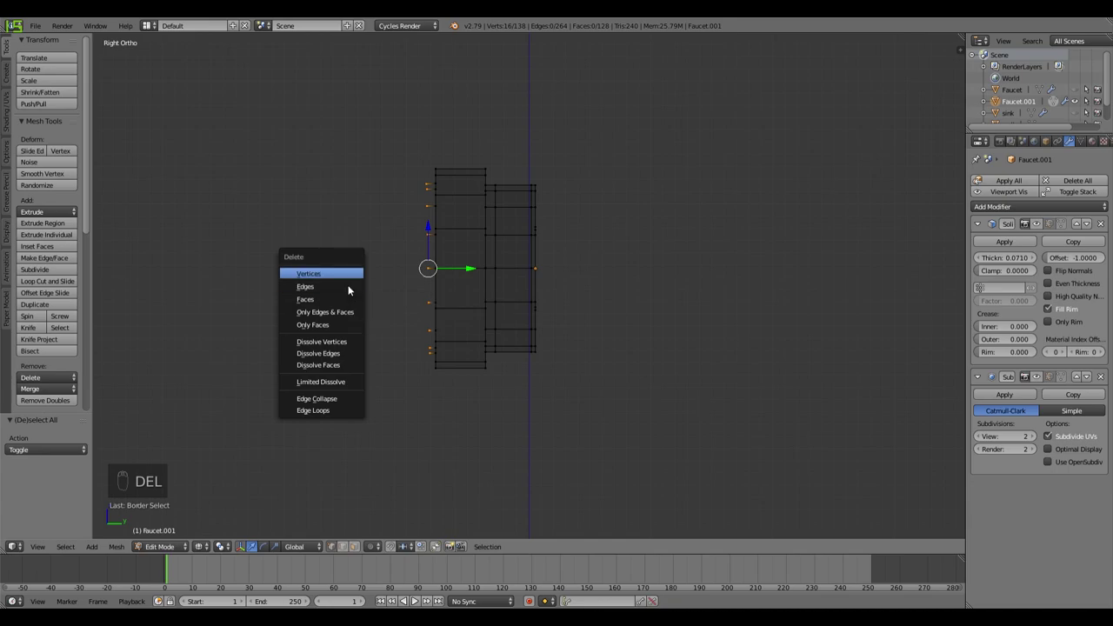
{"action": "left_click", "coordinate": [351, 277]}
{"action": "scroll", "coordinate": [321, 281], "scroll_direction": "up", "scroll_amount": 4}
{"action": "middle_click_drag", "start_coordinate": [321, 281], "coordinate": [387, 298]}
{"action": "key", "text": "Tab"}
{"action": "key", "text": "z"}
{"action": "scroll", "coordinate": [431, 300], "scroll_direction": "down", "scroll_amount": 6}
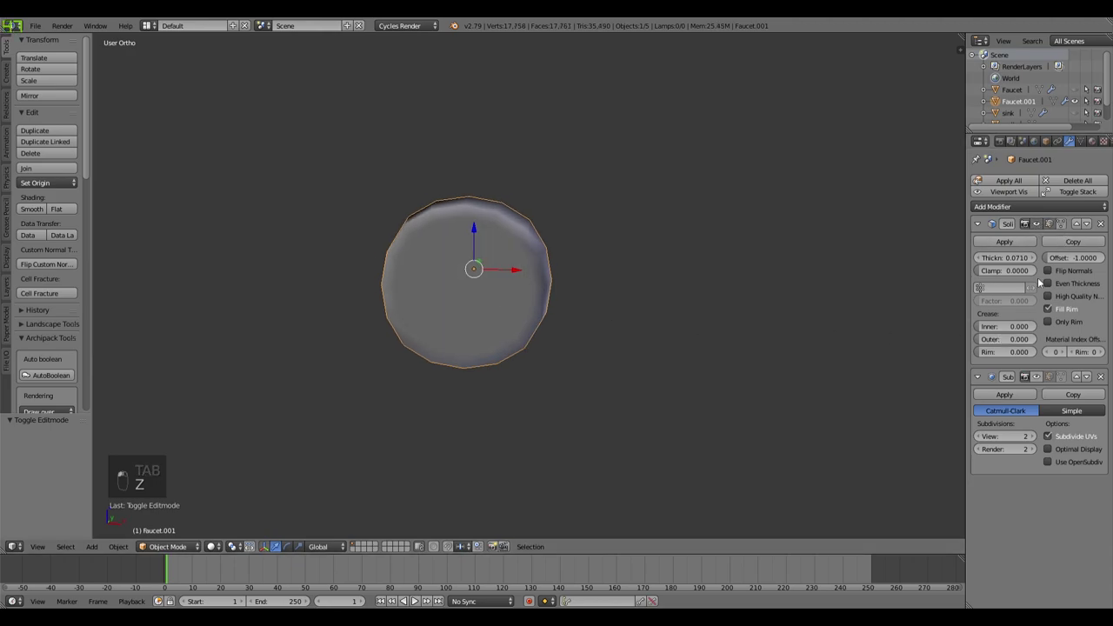
Step: Turn the Subdivision Surface modifier's viewport display back on for the knob and unhide all hidden objects
{"action": "left_click", "coordinate": [1036, 377]}
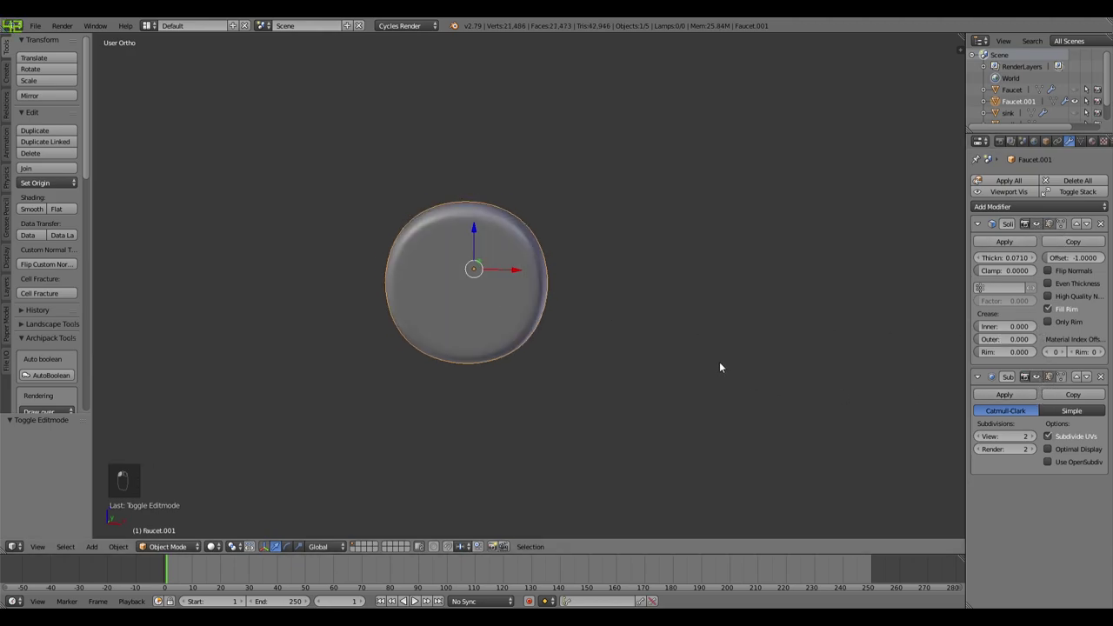
{"action": "key", "text": "alt+h"}
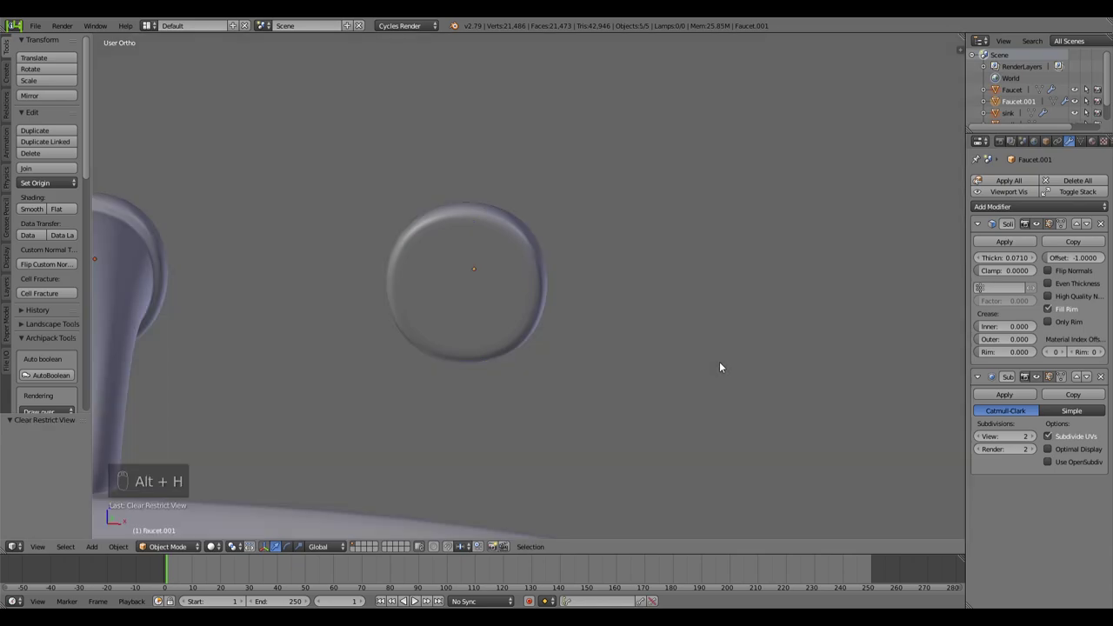
{"action": "scroll", "coordinate": [688, 357], "scroll_direction": "down", "scroll_amount": 5}
{"action": "scroll", "coordinate": [688, 363], "scroll_direction": "up", "scroll_amount": 3}
{"action": "scroll", "coordinate": [688, 362], "scroll_direction": "down", "scroll_amount": 2}
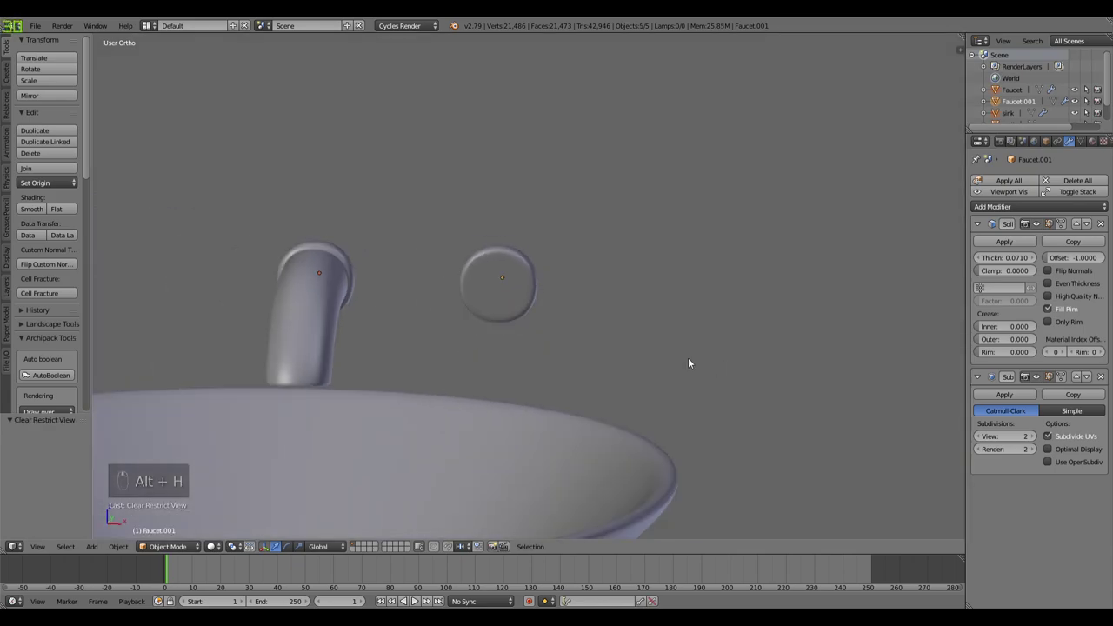
{"action": "key", "text": "Tab"}
{"action": "key", "text": "Tab"}
{"action": "key", "text": "KP_Divide"}
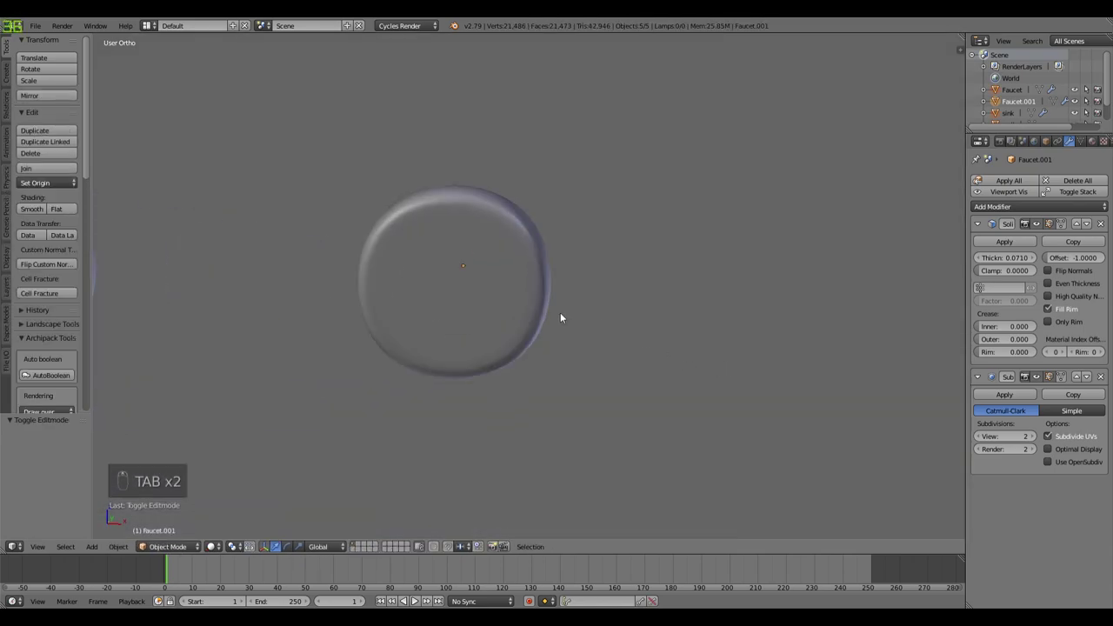
{"action": "key", "text": "Tab"}
{"action": "key", "text": "KP_Divide"}
{"action": "key", "text": "Tab"}
{"action": "key", "text": "KP_1"}
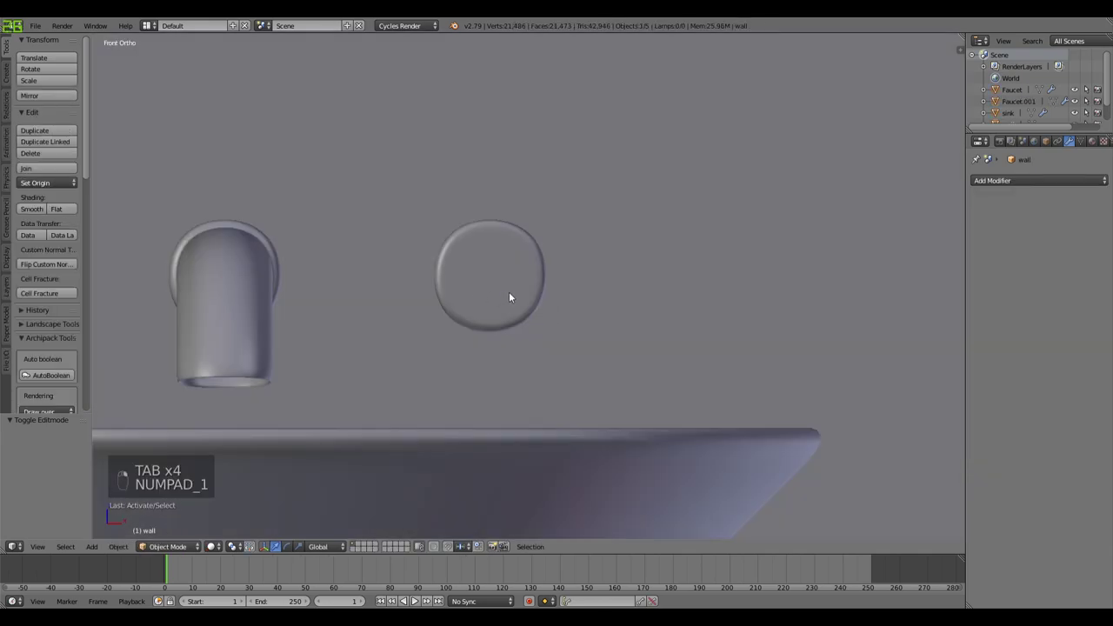
Step: Rename the knob object beside the faucet as Handle
{"action": "right_click", "coordinate": [517, 307]}
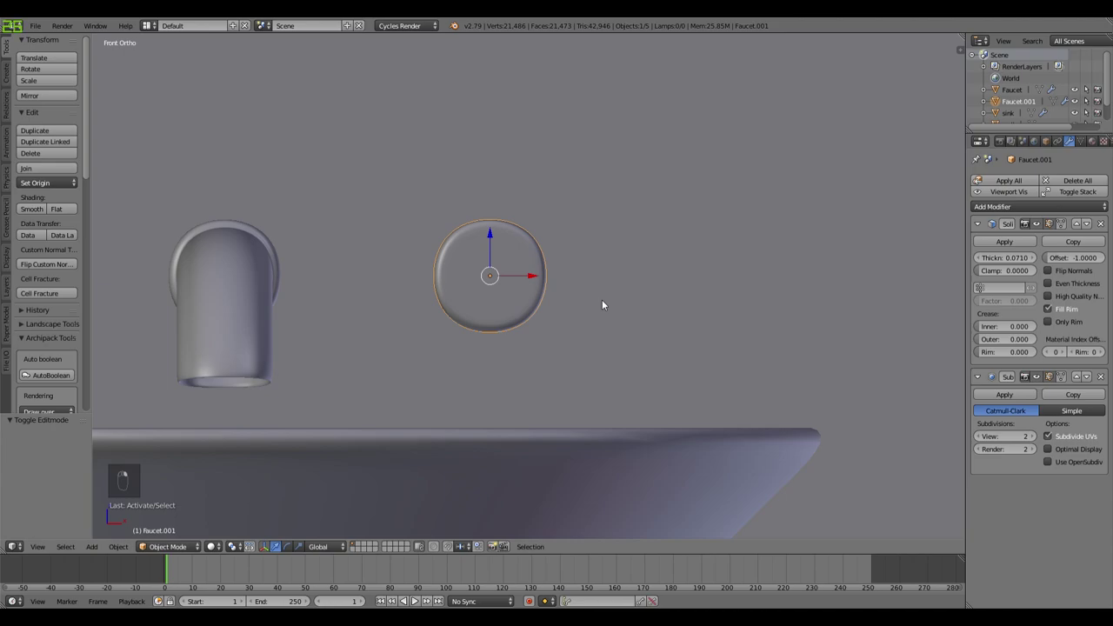
{"action": "scroll", "coordinate": [606, 328], "scroll_direction": "down", "scroll_amount": 3}
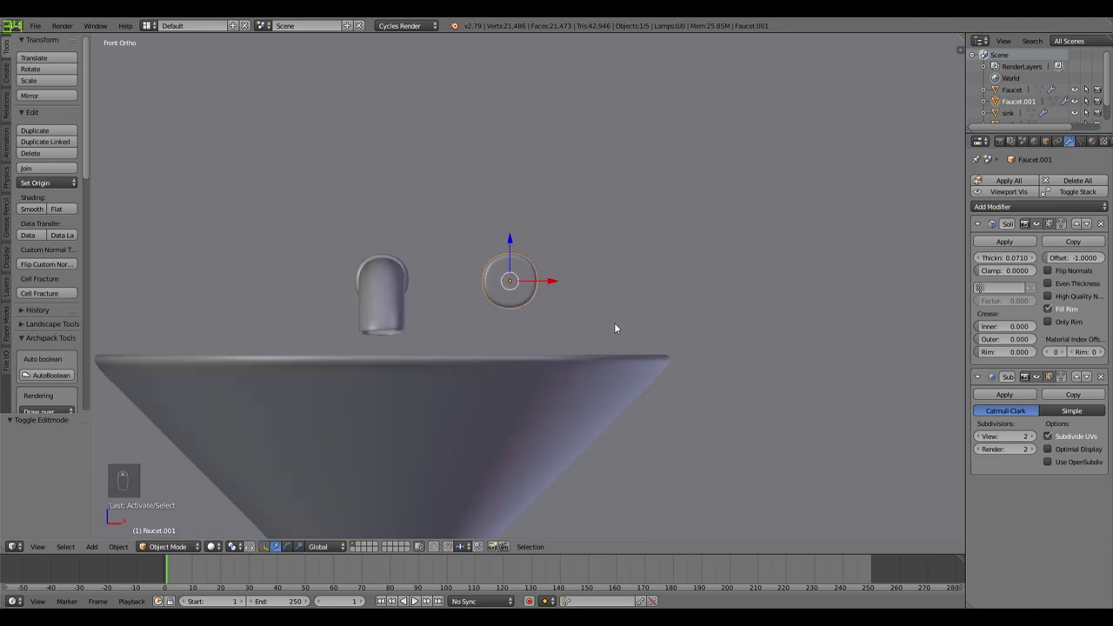
{"action": "left_click", "coordinate": [1048, 141]}
{"action": "left_click", "coordinate": [1040, 184]}
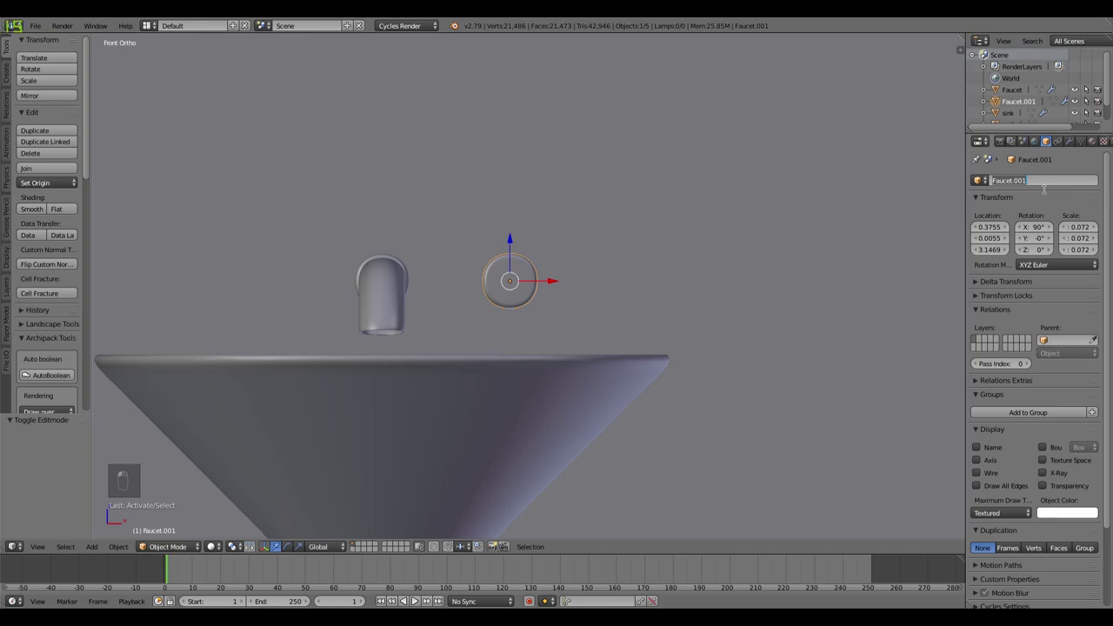
{"action": "type", "text": "Han"}
{"action": "key", "text": "Return"}
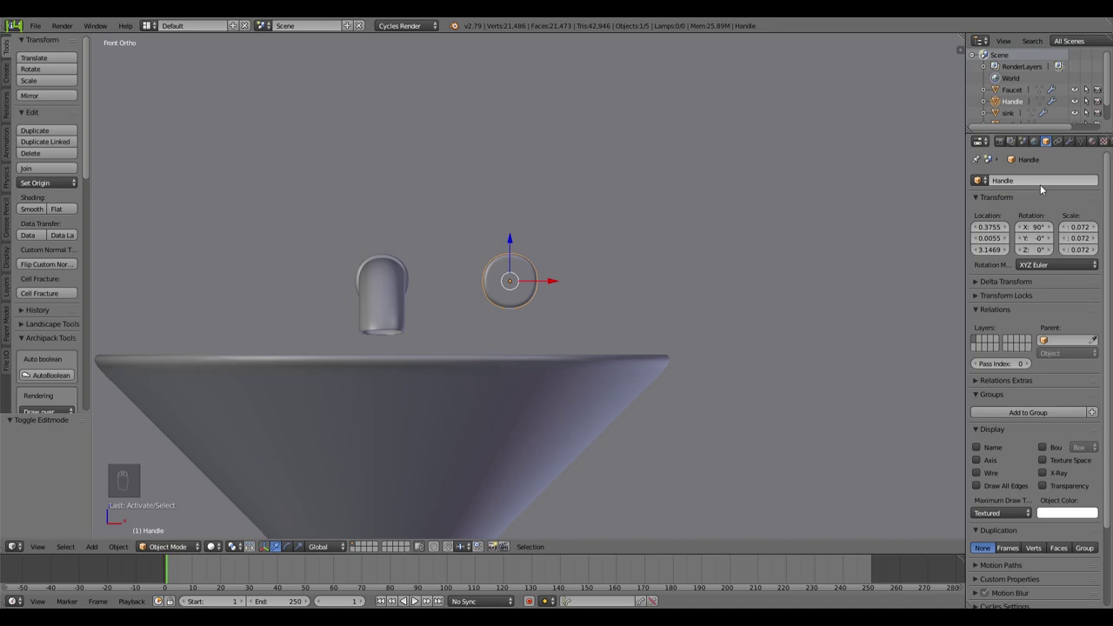
Step: Edit the handle's mesh and delete the vertex at the centre of its front cap
{"action": "key", "text": "Tab"}
{"action": "key", "text": "Tab"}
{"action": "scroll", "coordinate": [579, 304], "scroll_direction": "up", "scroll_amount": 7}
{"action": "right_click", "coordinate": [457, 275]}
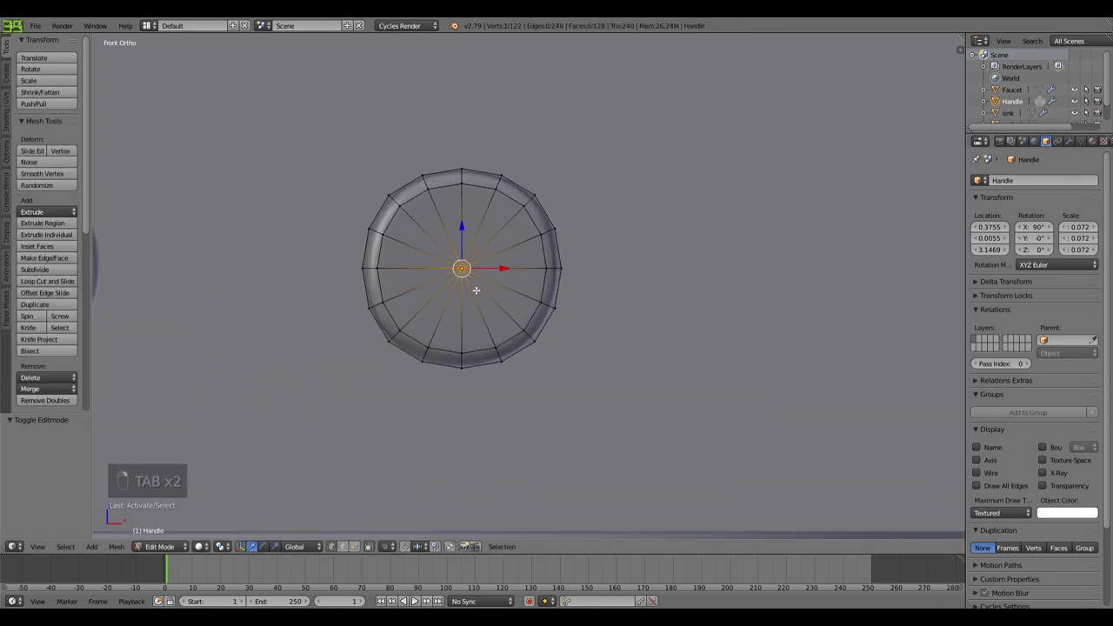
{"action": "key", "text": "ctrl+b"}
{"action": "right_click", "coordinate": [646, 301]}
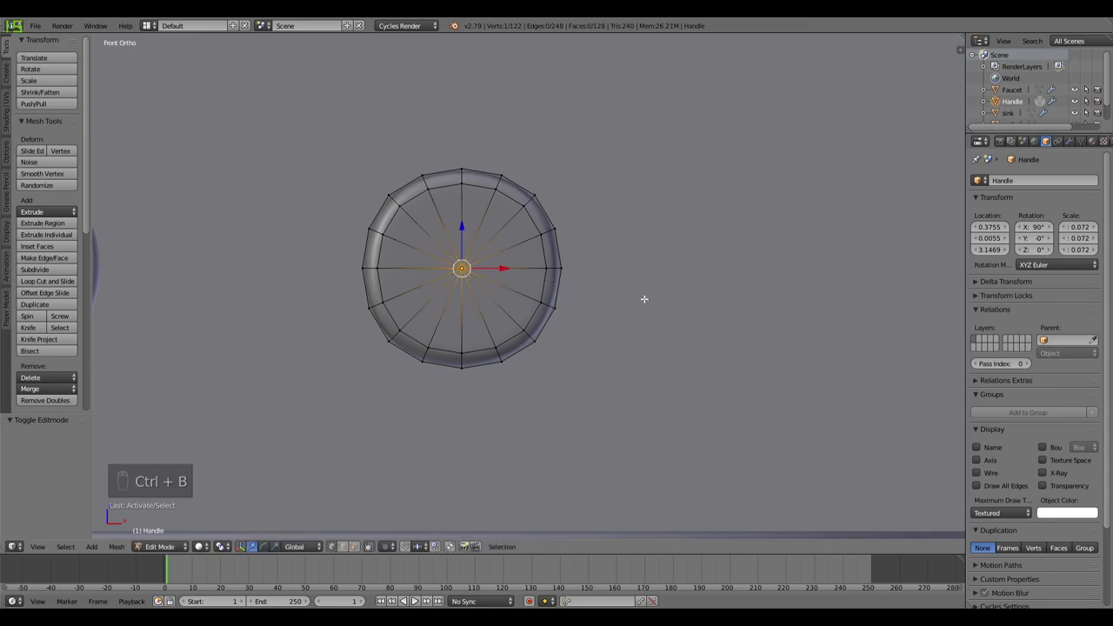
{"action": "key", "text": "Delete"}
{"action": "left_click", "coordinate": [512, 273]}
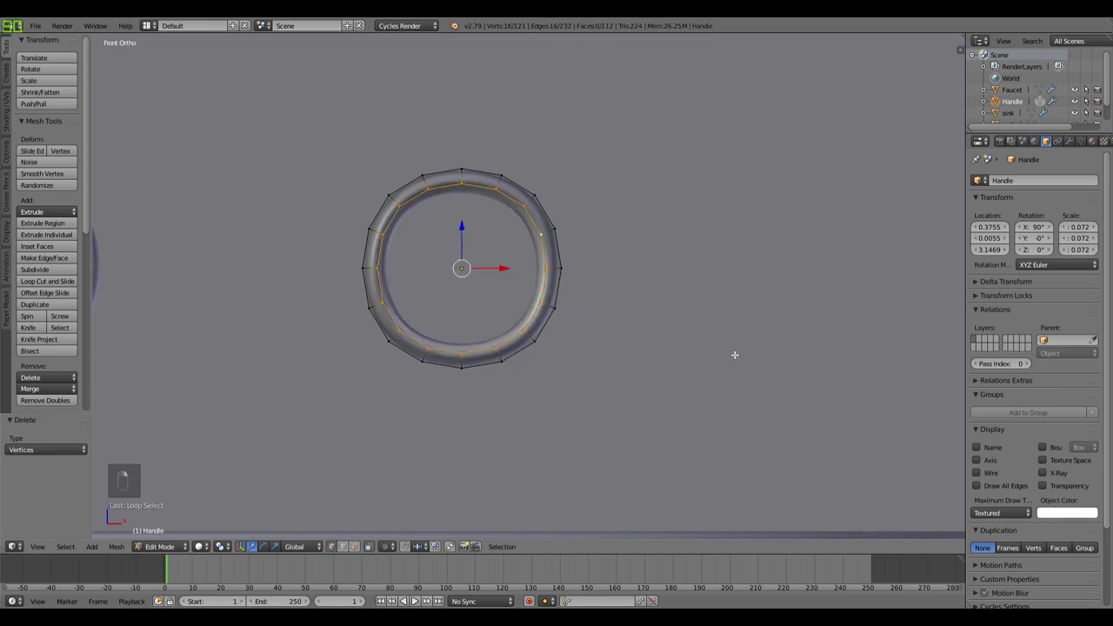
Step: Extrude the edge loop around the open front of the handle and scale it inward to 0.290
{"action": "key", "text": "s"}
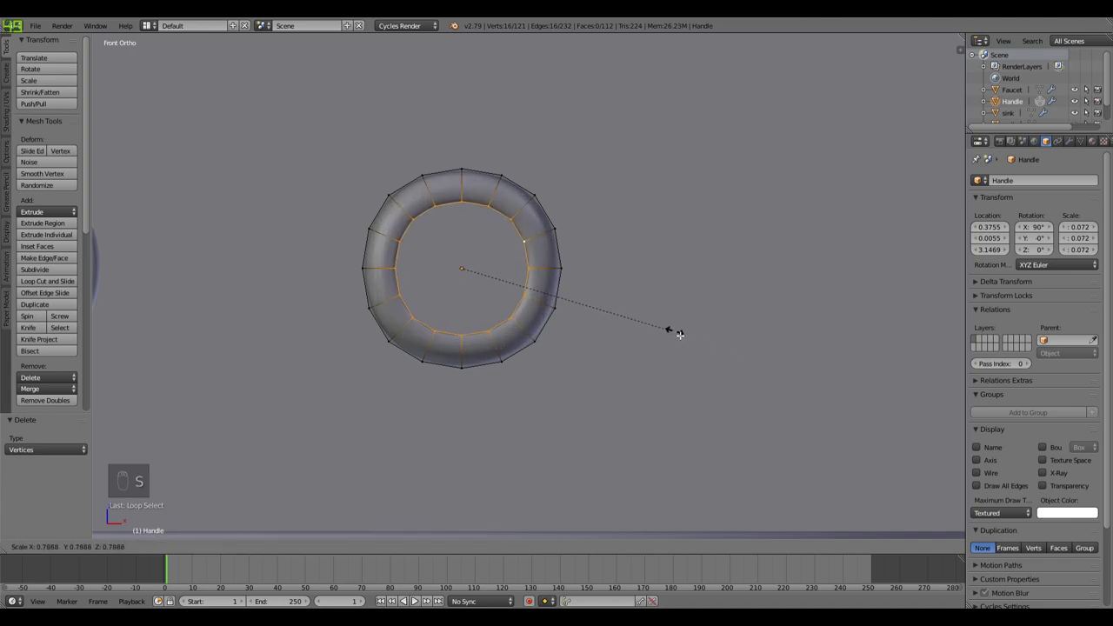
{"action": "left_click", "coordinate": [708, 342]}
{"action": "key", "text": "e"}
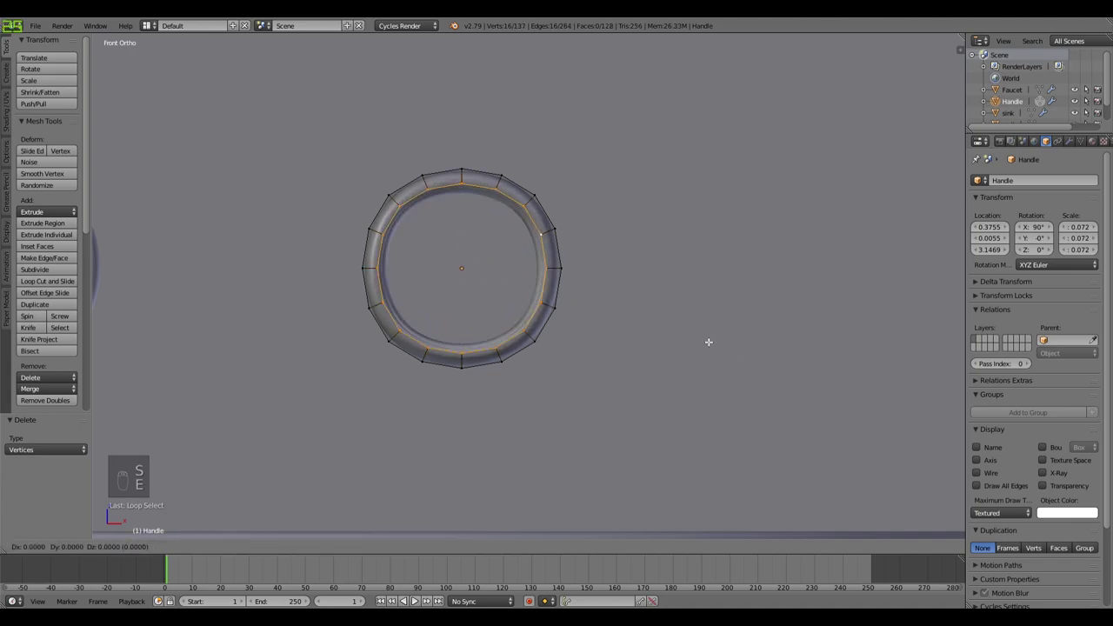
{"action": "key", "text": "s"}
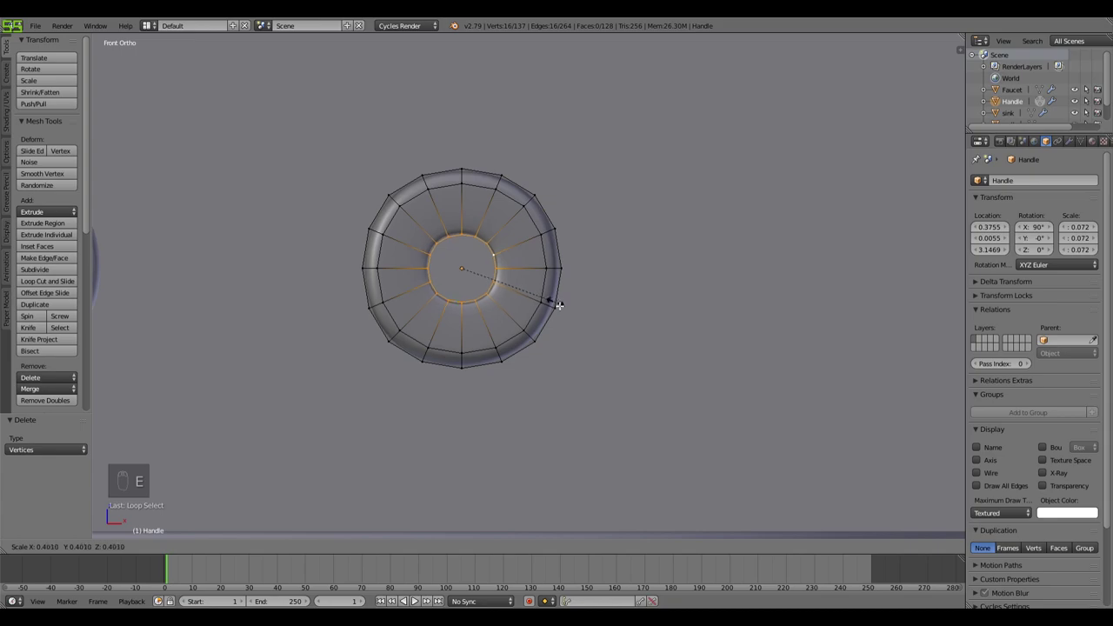
{"action": "left_click", "coordinate": [522, 301]}
{"action": "middle_click_drag", "start_coordinate": [521, 301], "coordinate": [557, 318]}
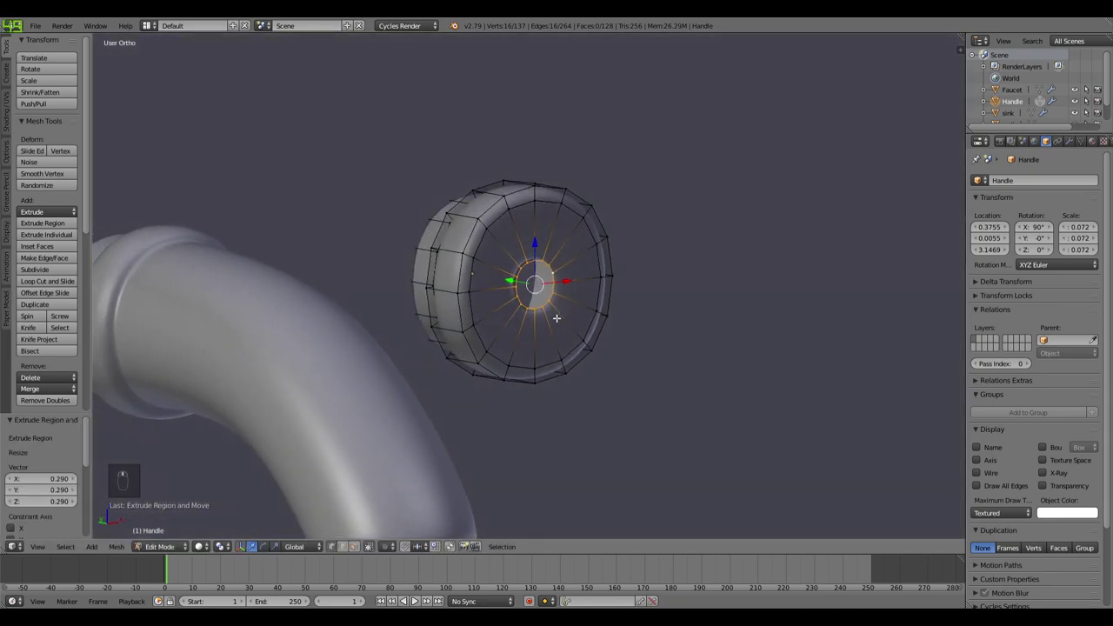
Step: Form a short stem by extruding the small front ring -0.005 along Y, and again by -0.020
{"action": "key", "text": "e"}
{"action": "right_click", "coordinate": [636, 330]}
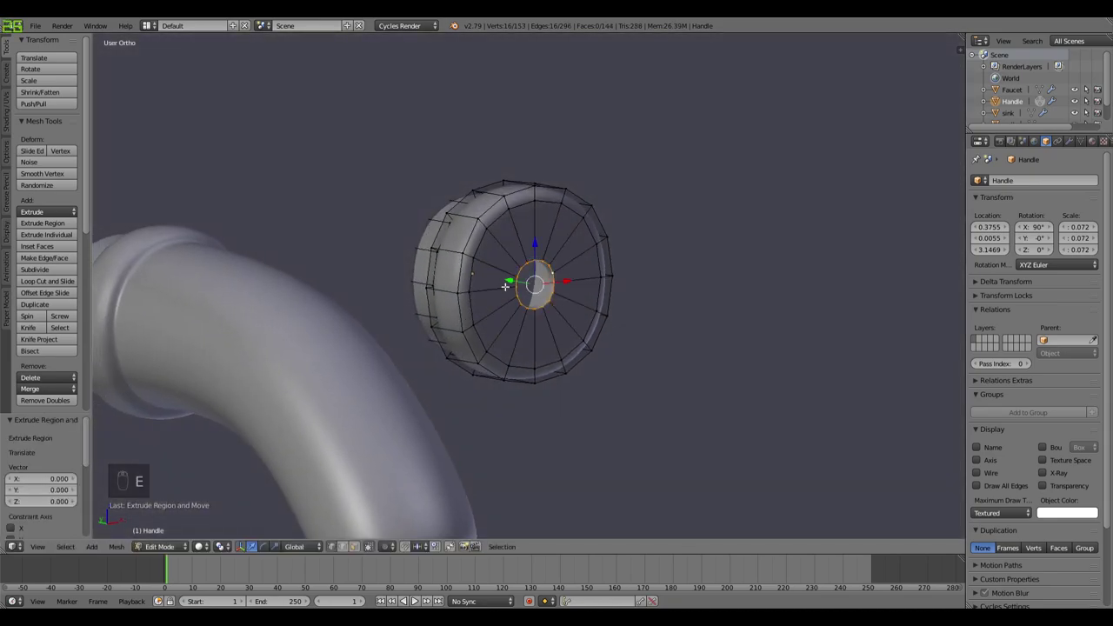
{"action": "key", "text": "g"}
{"action": "key", "text": "y"}
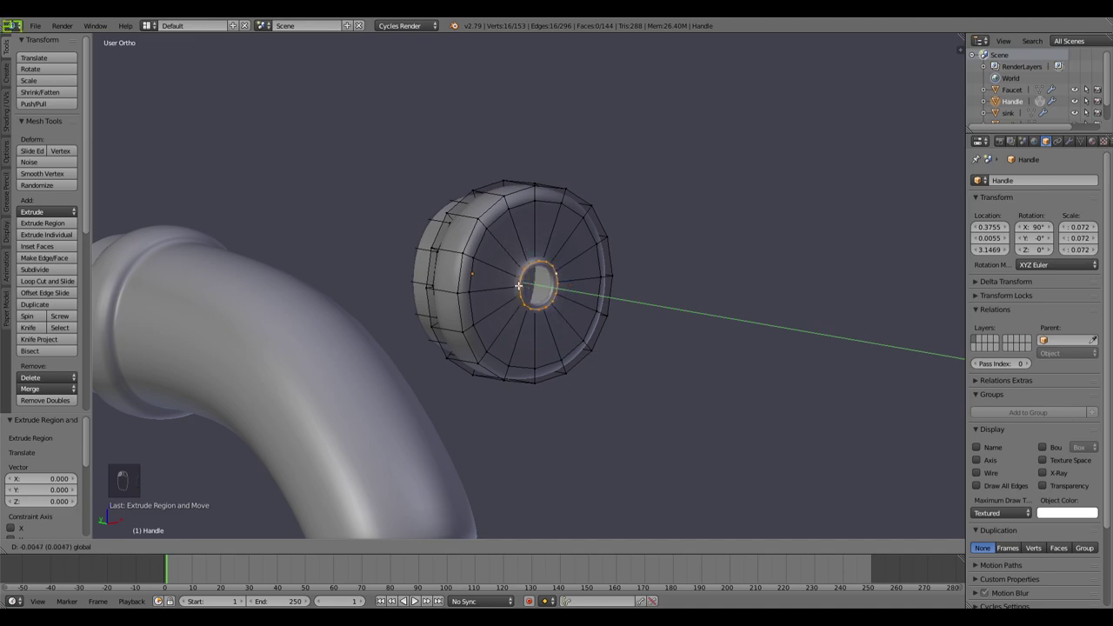
{"action": "left_click", "coordinate": [519, 285]}
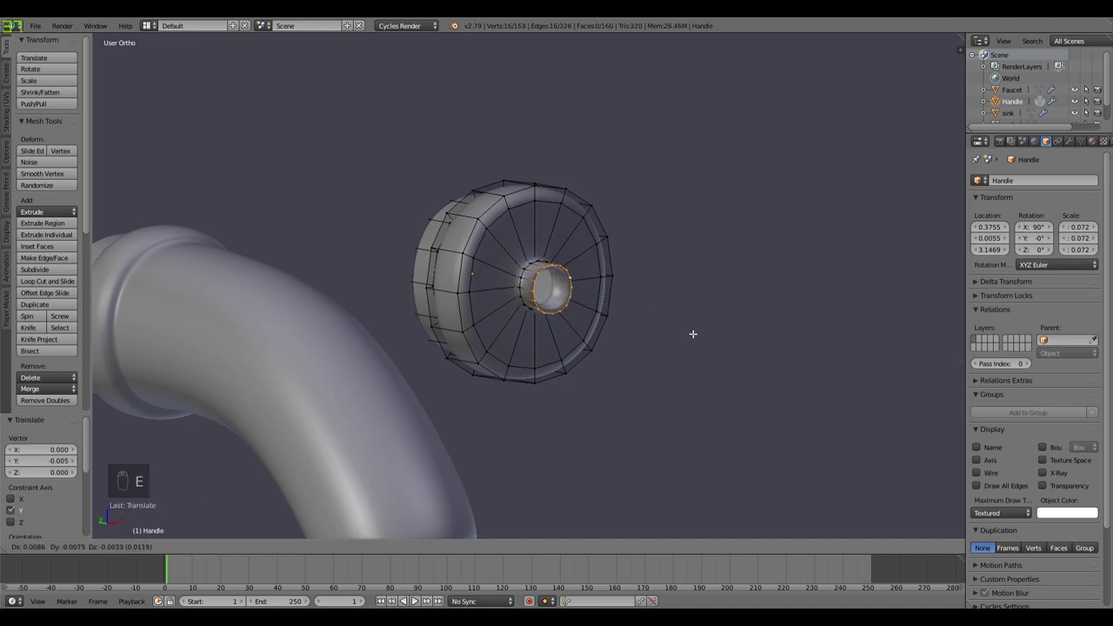
{"action": "key", "text": "e"}
{"action": "right_click", "coordinate": [693, 333]}
{"action": "key", "text": "g"}
{"action": "key", "text": "y"}
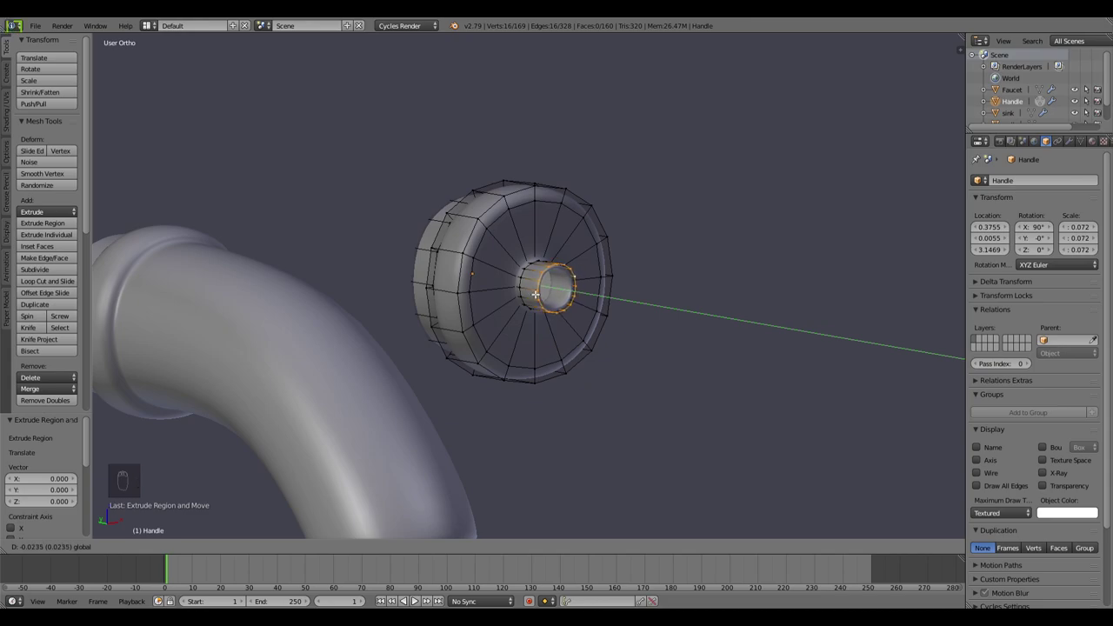
{"action": "left_click", "coordinate": [536, 293]}
Step: Flare the stem's end by extruding its ring scaled to 1.541, and extrude that ring -0.016 along Y
{"action": "middle_click_drag", "start_coordinate": [728, 335], "coordinate": [571, 340]}
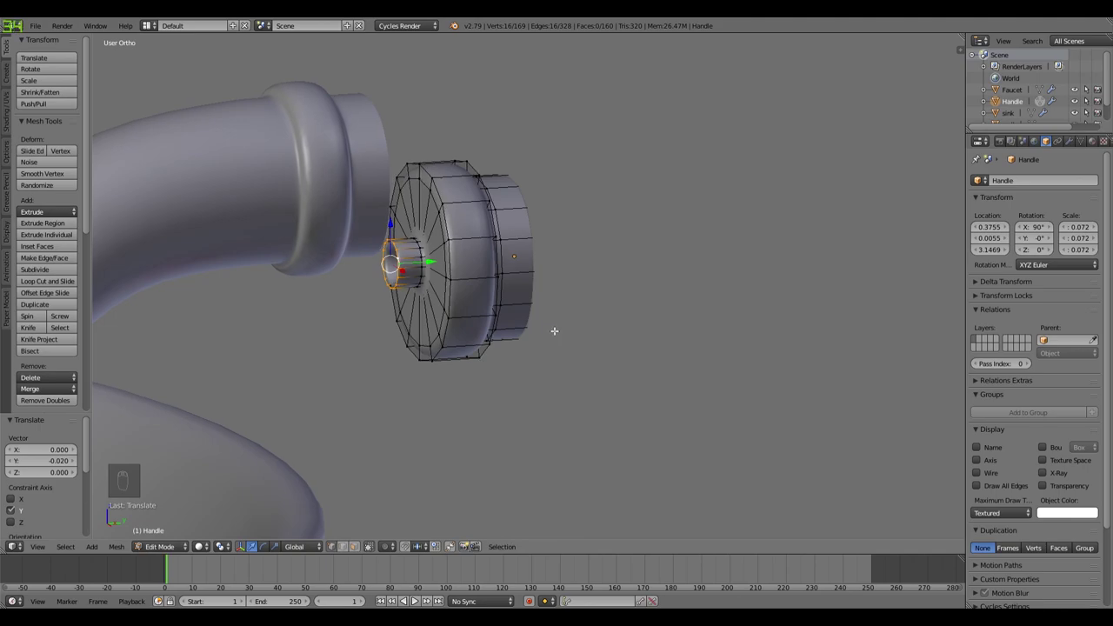
{"action": "key", "text": "e"}
{"action": "right_click", "coordinate": [553, 329]}
{"action": "key", "text": "s"}
{"action": "left_click", "coordinate": [619, 393]}
{"action": "key", "text": "e"}
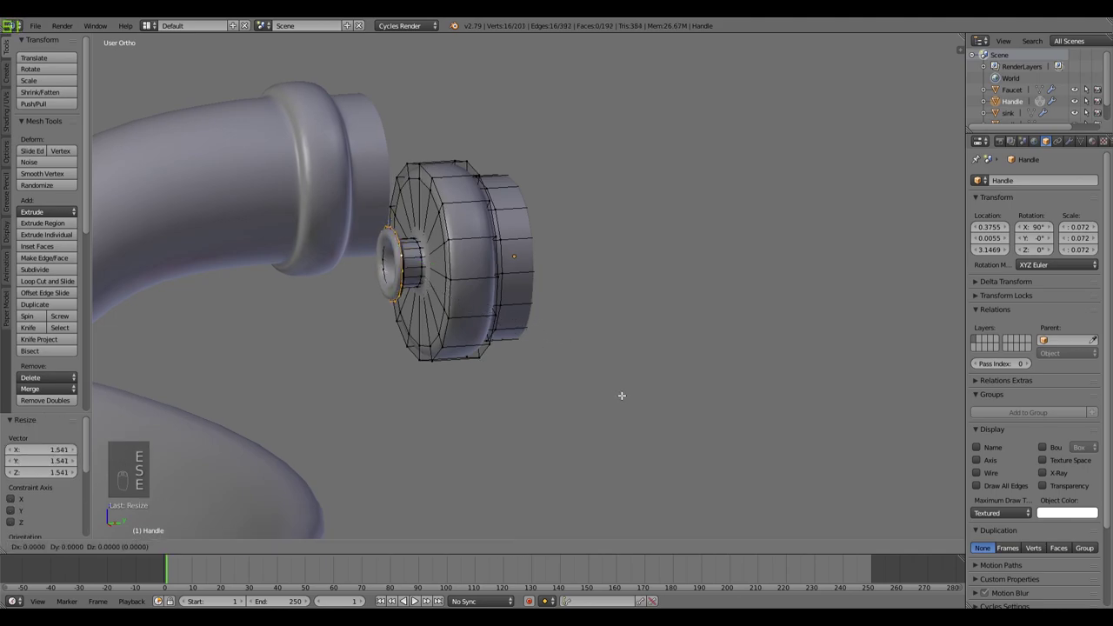
{"action": "right_click", "coordinate": [620, 392]}
{"action": "left_click_drag", "start_coordinate": [432, 260], "coordinate": [413, 265]}
Step: Close the stem's tip by extruding its ring scaled to 0.810, merge one more extrusion at centre, and leave mesh editing
{"action": "key", "text": "e"}
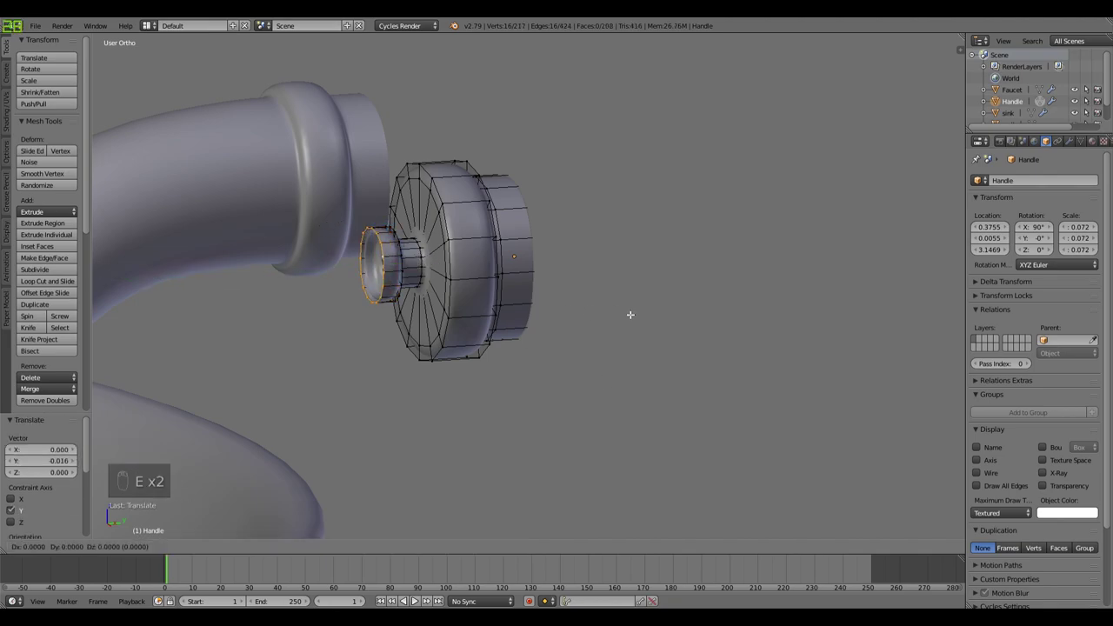
{"action": "right_click", "coordinate": [630, 315]}
{"action": "key", "text": "s"}
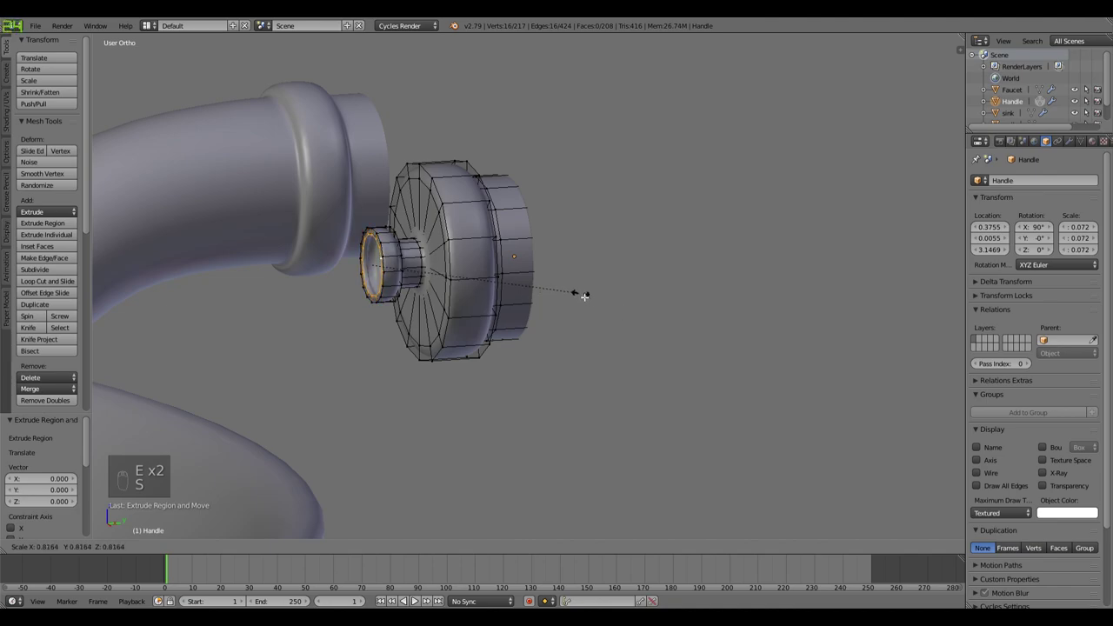
{"action": "left_click", "coordinate": [583, 298]}
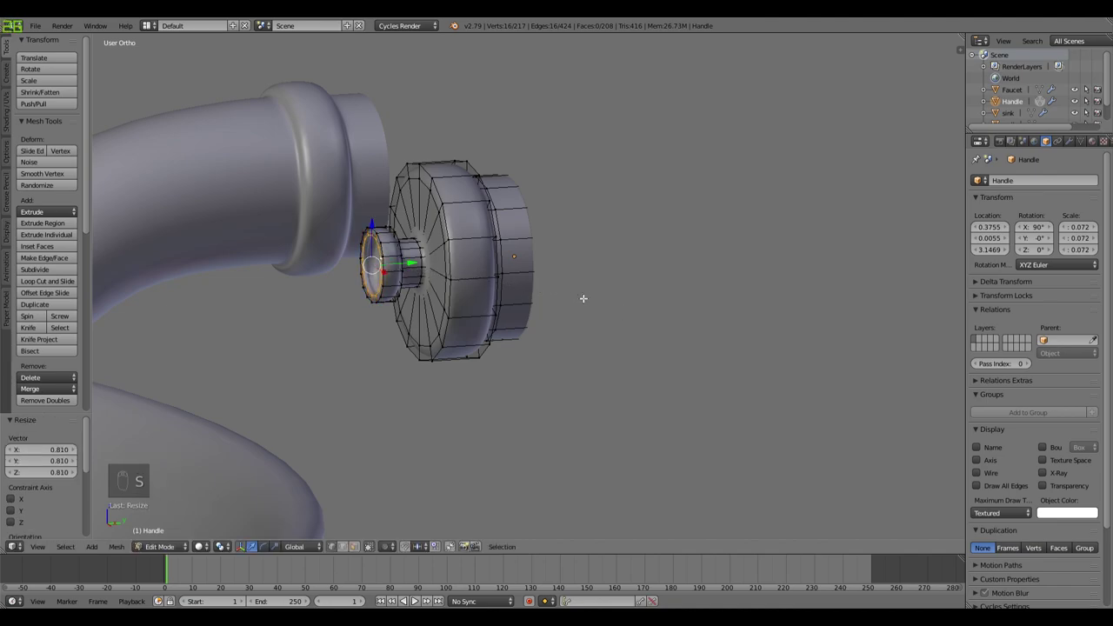
{"action": "key", "text": "e"}
{"action": "right_click", "coordinate": [583, 299]}
{"action": "key", "text": "alt+m"}
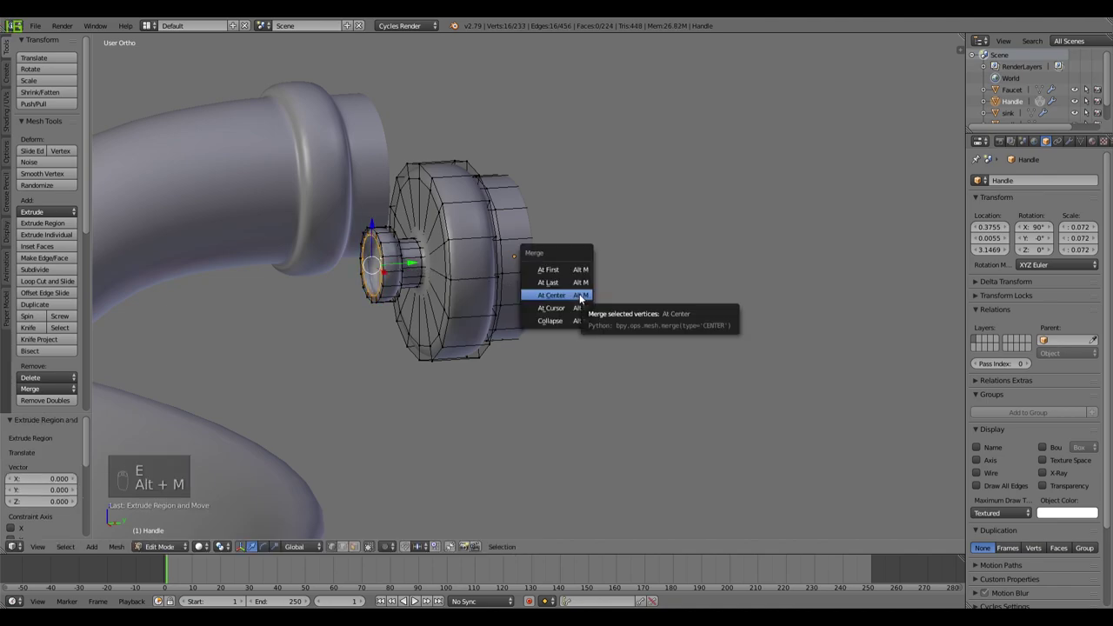
{"action": "left_click", "coordinate": [581, 296]}
{"action": "key", "text": "Tab"}
Step: Set the handle's origin to the 3D cursor at the scene centre
{"action": "middle_click_drag", "start_coordinate": [467, 296], "coordinate": [505, 293]}
{"action": "scroll", "coordinate": [534, 290], "scroll_direction": "down", "scroll_amount": 3}
{"action": "key", "text": "KP_1"}
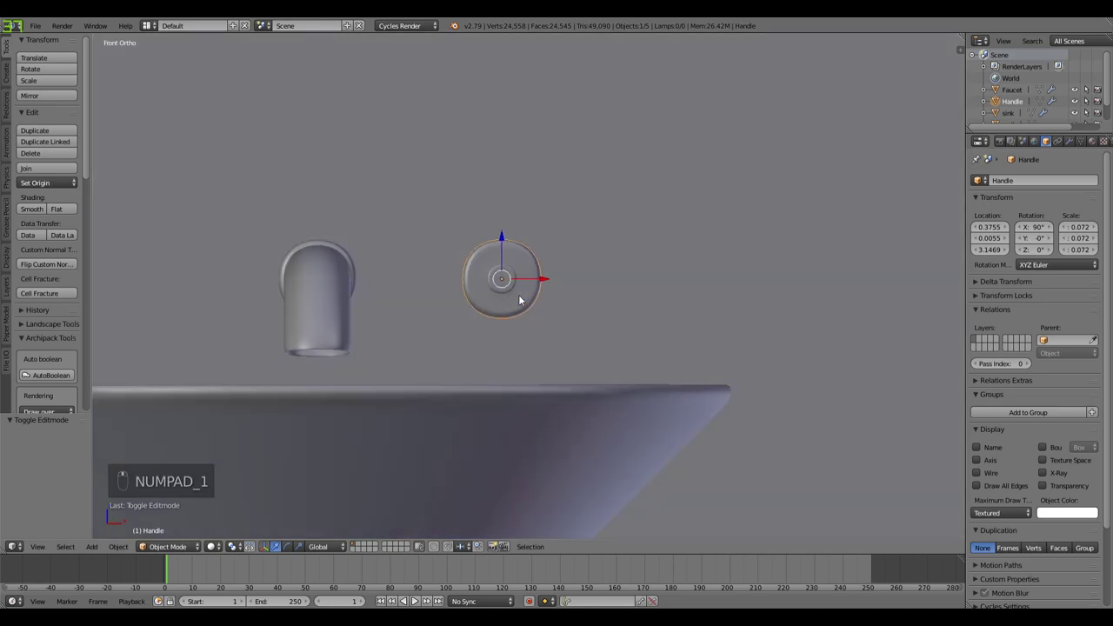
{"action": "scroll", "coordinate": [520, 300], "scroll_direction": "down", "scroll_amount": 3}
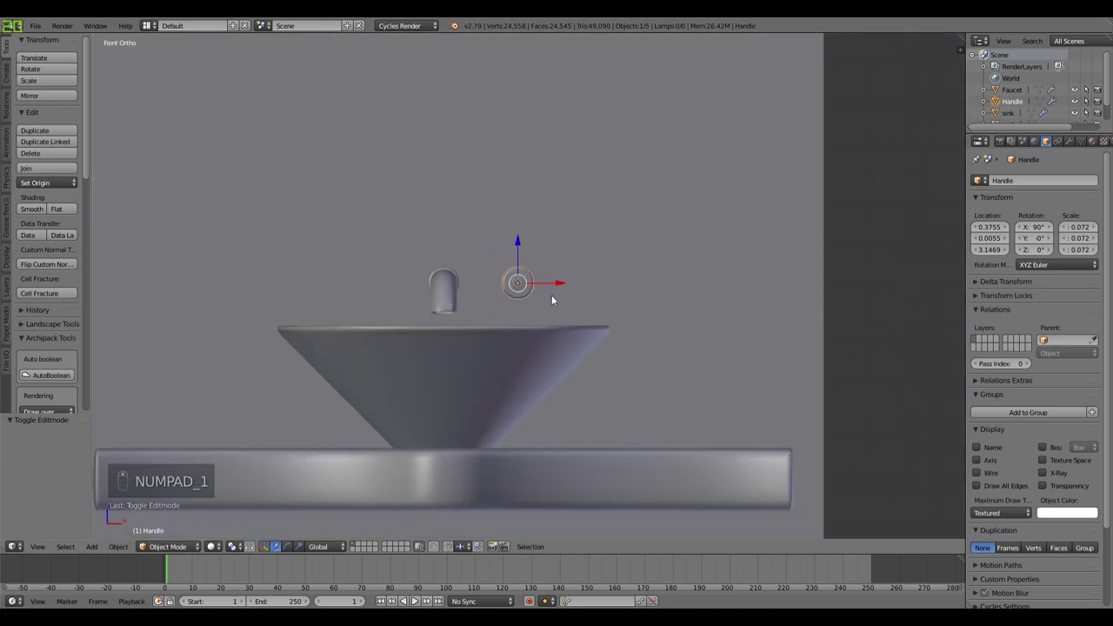
{"action": "scroll", "coordinate": [680, 266], "scroll_direction": "down", "scroll_amount": 4}
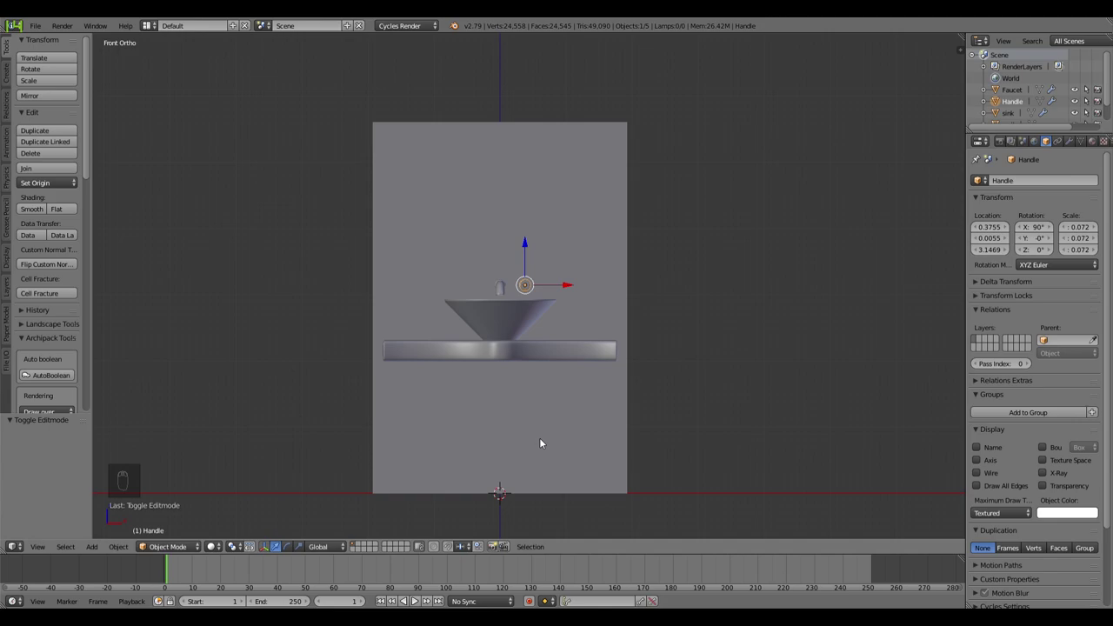
{"action": "key", "text": "shift+s"}
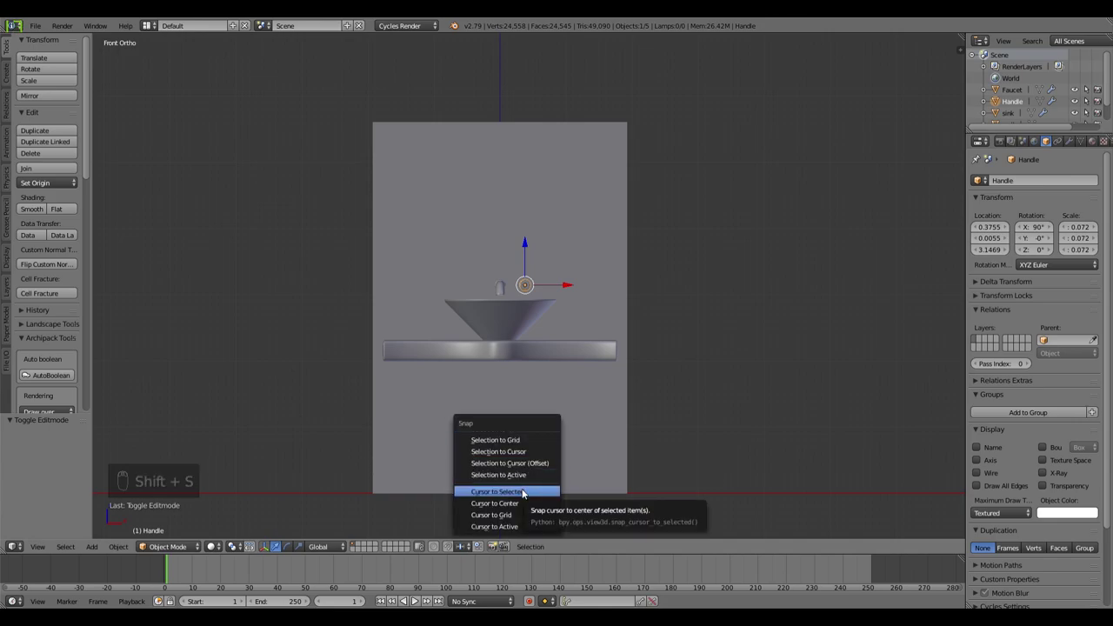
{"action": "key", "text": "Escape"}
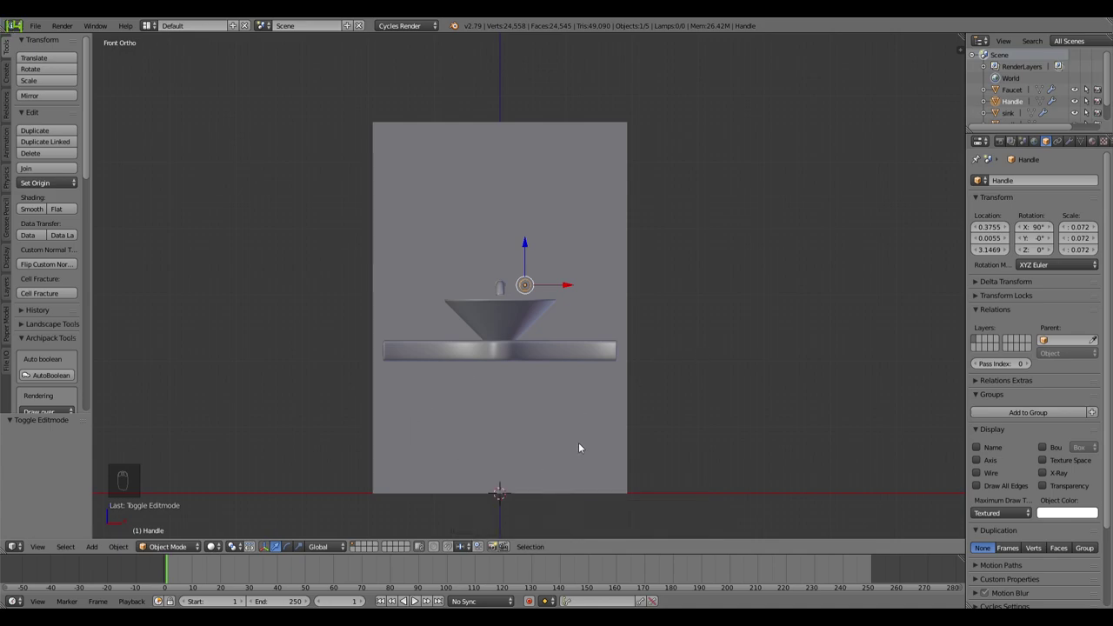
{"action": "key", "text": "ctrl+alt+shift+c"}
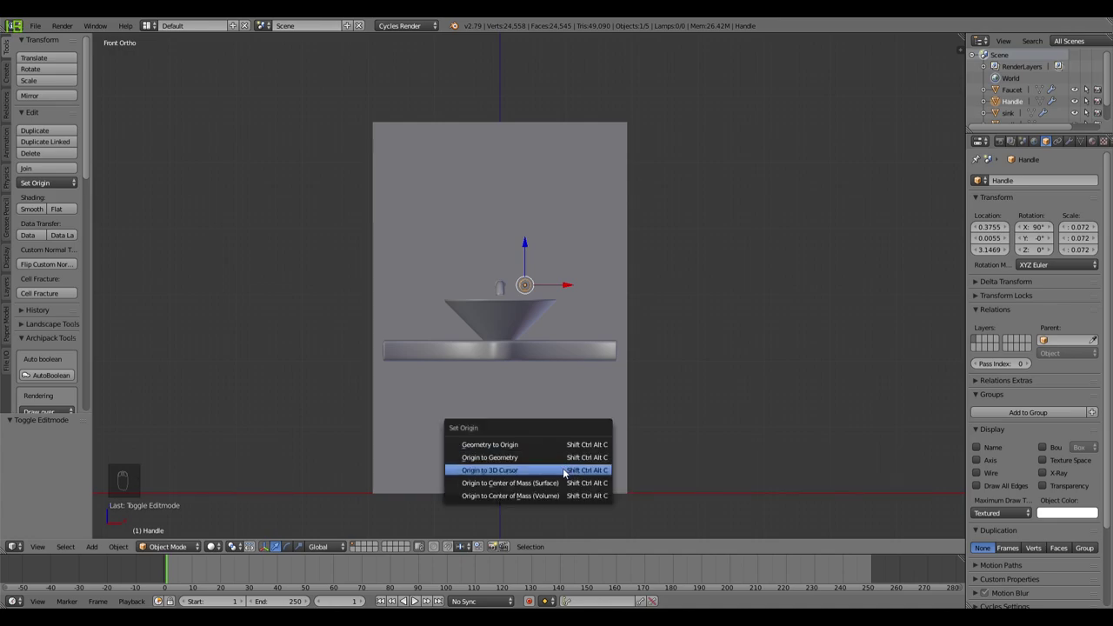
{"action": "left_click", "coordinate": [560, 470]}
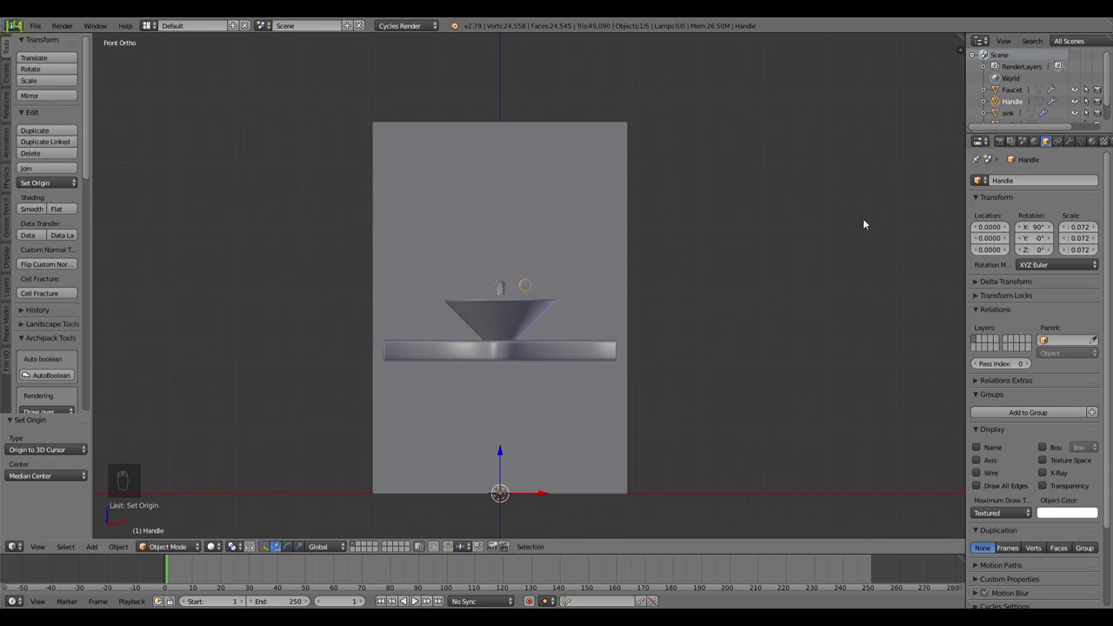
Step: Try applying the handle's rotation and scale, check its shape from the side, and undo it
{"action": "key", "text": "ctrl+a"}
{"action": "left_click", "coordinate": [860, 252]}
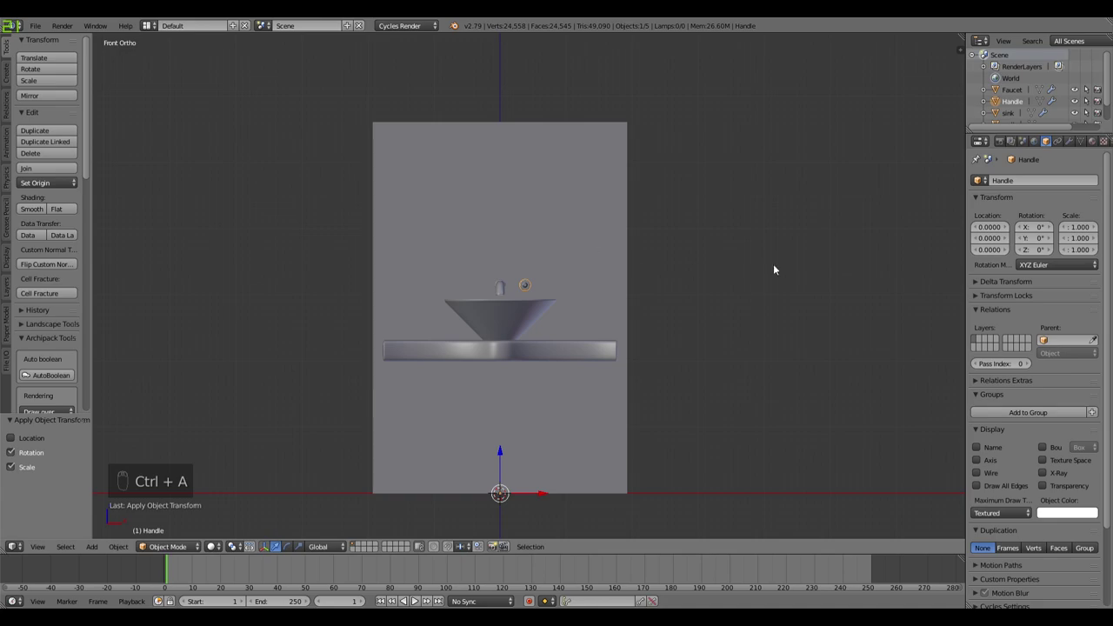
{"action": "scroll", "coordinate": [720, 320], "scroll_direction": "up", "scroll_amount": 5}
{"action": "middle_click_drag", "start_coordinate": [720, 320], "coordinate": [608, 346]}
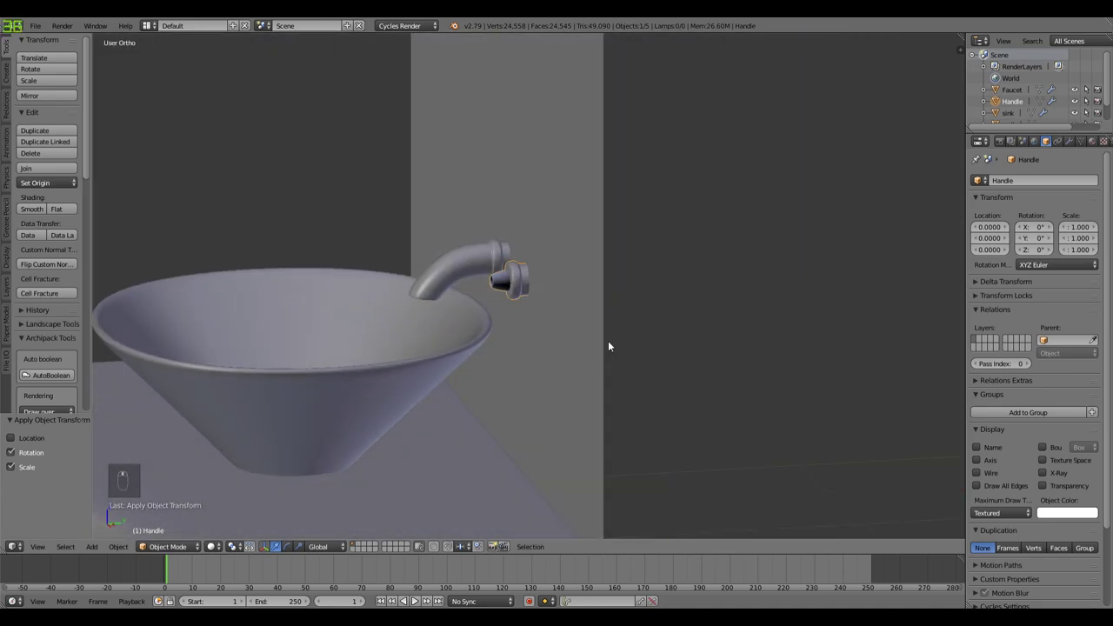
{"action": "key", "text": "ctrl+z"}
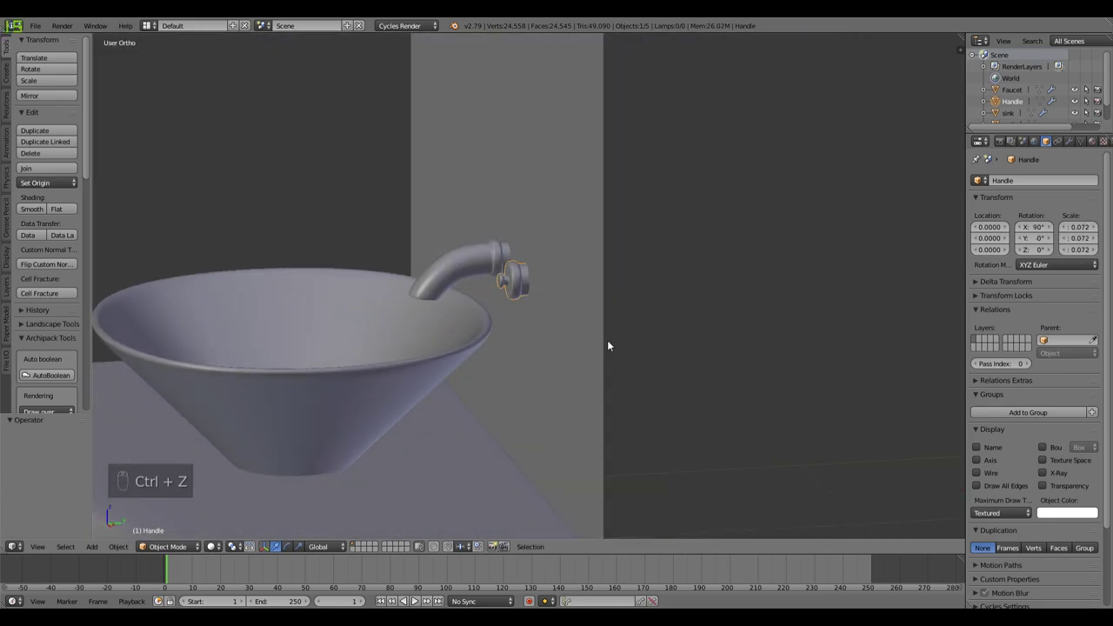
Step: Add a Mirror modifier to the handle to mirror it across X to the faucet's other side
{"action": "key", "text": "KP_1"}
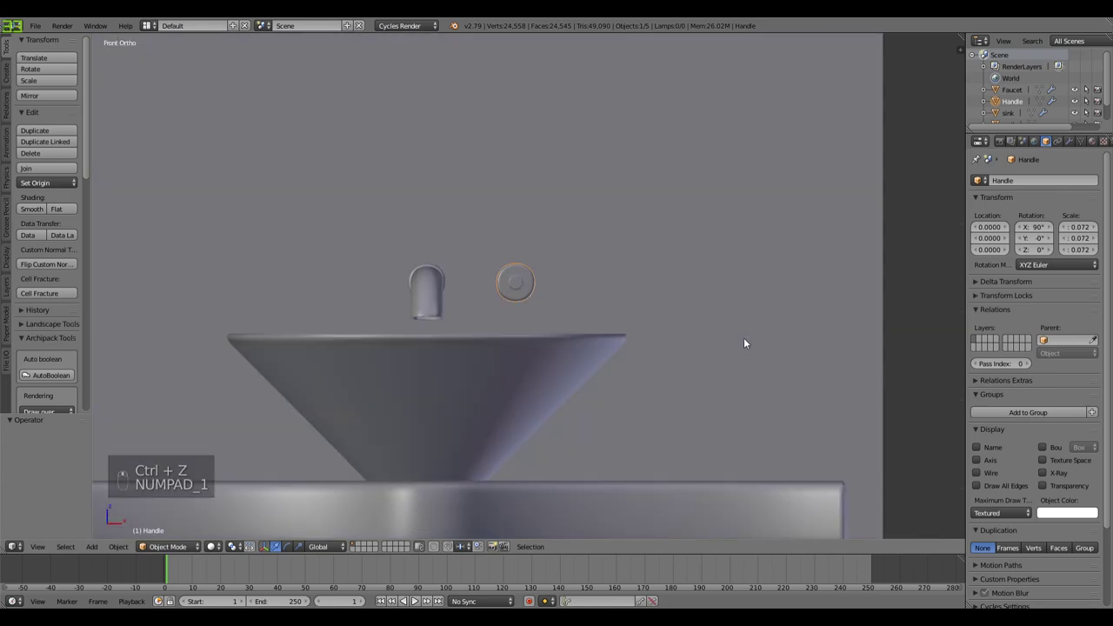
{"action": "left_click", "coordinate": [1069, 141]}
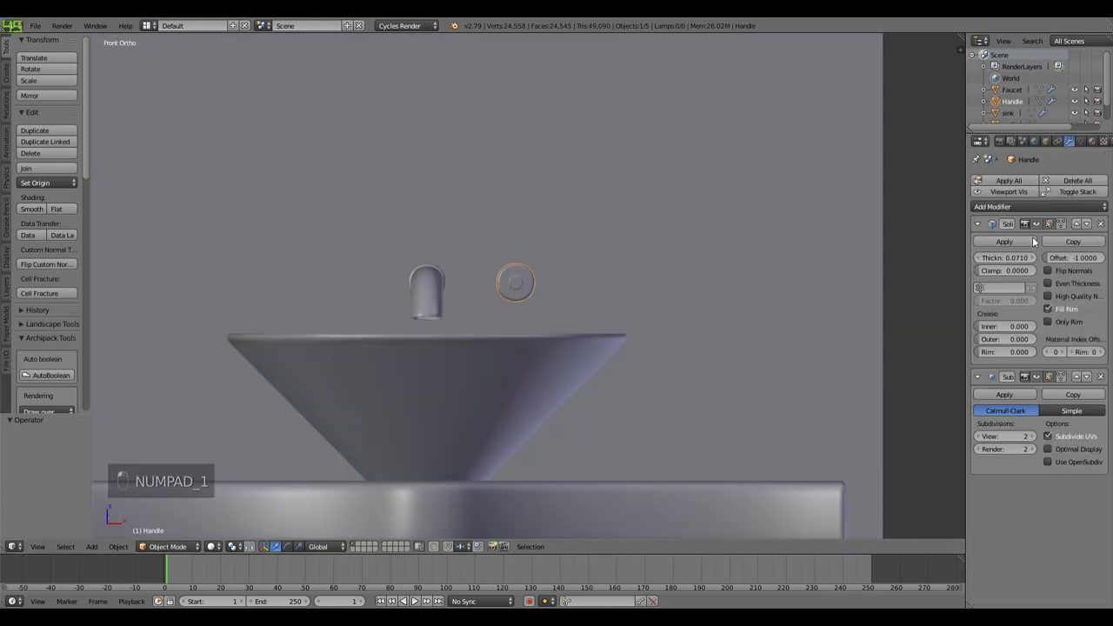
{"action": "left_click", "coordinate": [1032, 207]}
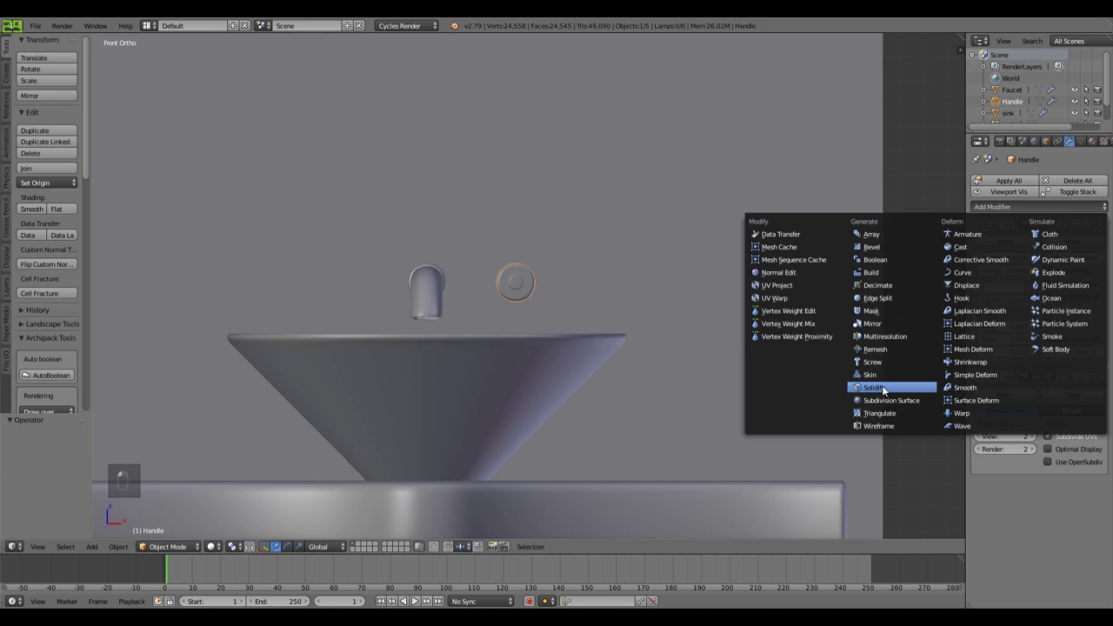
{"action": "left_click", "coordinate": [876, 325]}
{"action": "scroll", "coordinate": [874, 325], "scroll_direction": "down", "scroll_amount": 5}
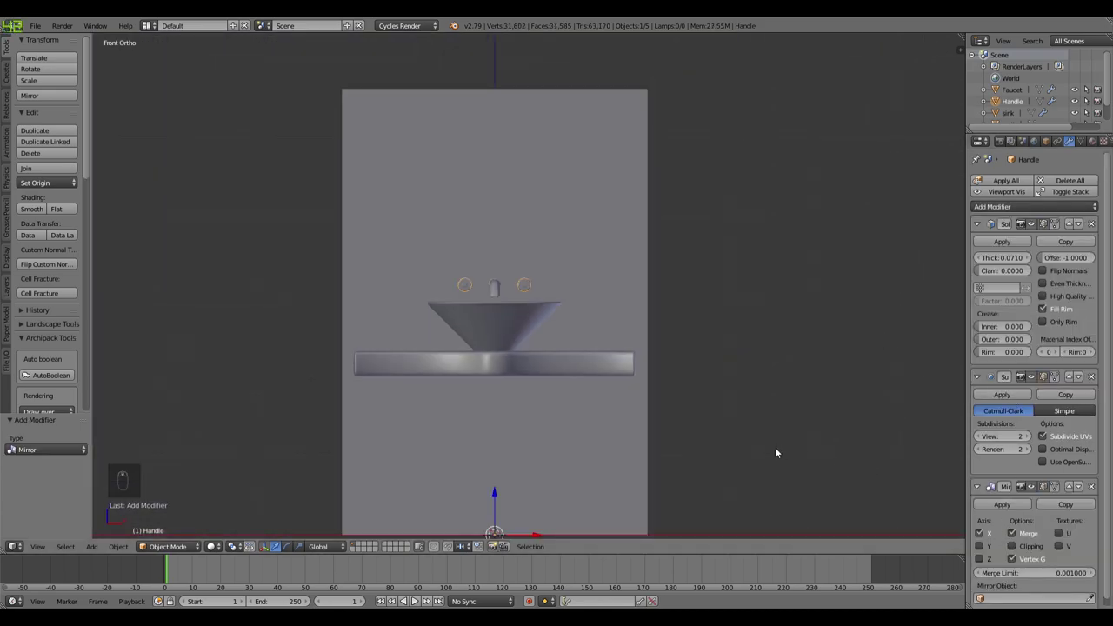
Step: Inspect the mirrored handles and the whole sink scene from several angles, including a brief rendered preview
{"action": "scroll", "coordinate": [561, 404], "scroll_direction": "down", "scroll_amount": 4}
{"action": "scroll", "coordinate": [561, 404], "scroll_direction": "up", "scroll_amount": 6}
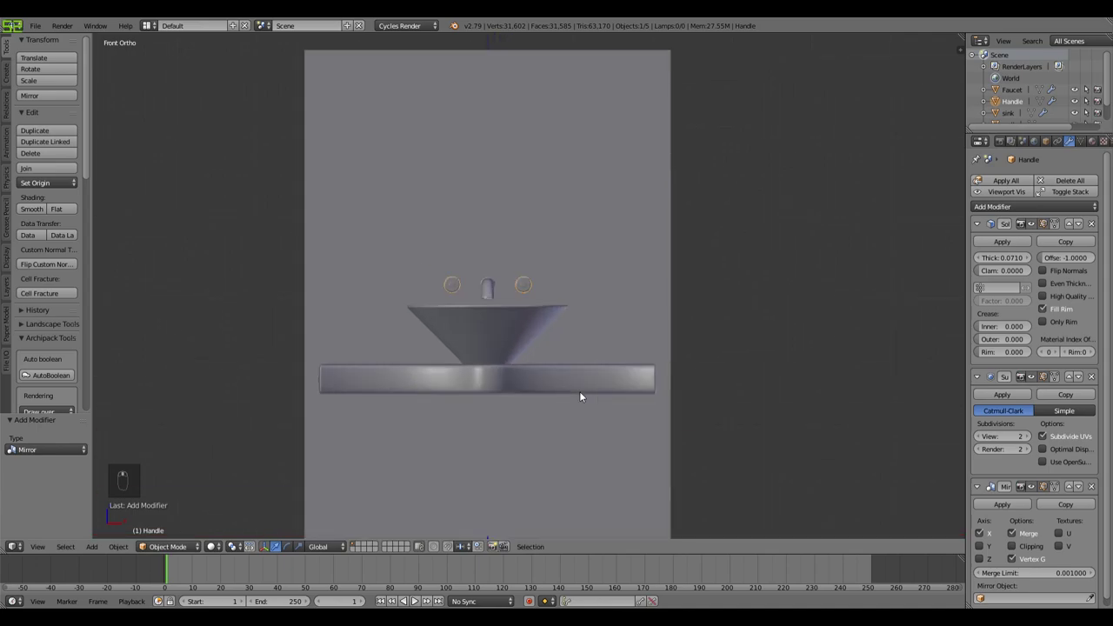
{"action": "middle_click_drag", "start_coordinate": [738, 325], "coordinate": [656, 364]}
{"action": "key", "text": "shift+z"}
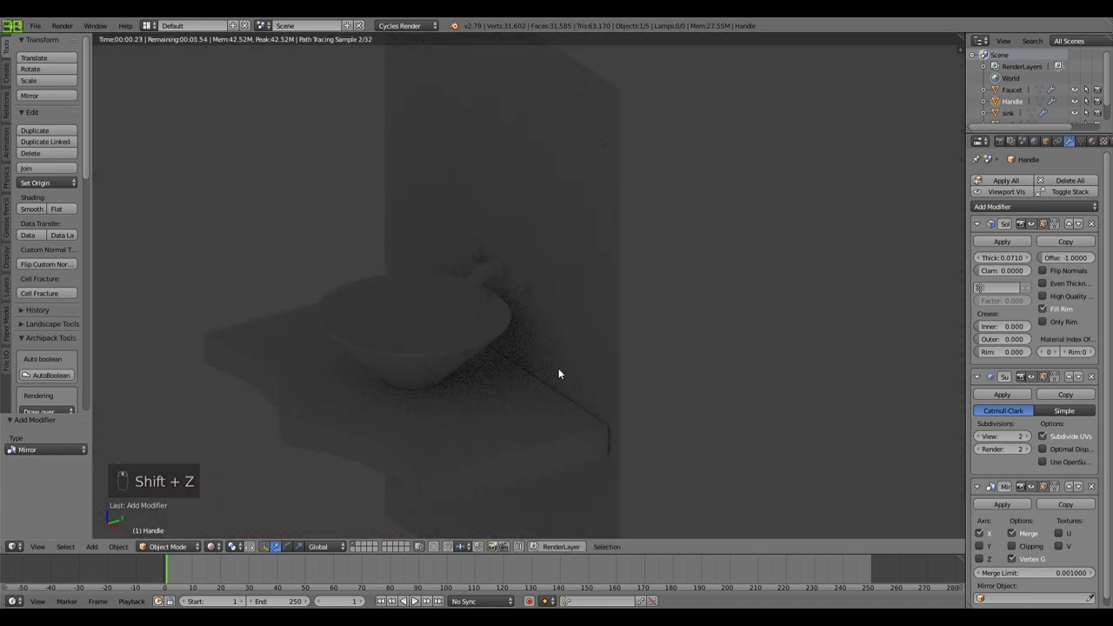
{"action": "key", "text": "shift+z"}
{"action": "scroll", "coordinate": [559, 371], "scroll_direction": "down", "scroll_amount": 3}
{"action": "middle_click_drag", "start_coordinate": [559, 370], "coordinate": [623, 336]}
{"action": "scroll", "coordinate": [623, 335], "scroll_direction": "up", "scroll_amount": 2}
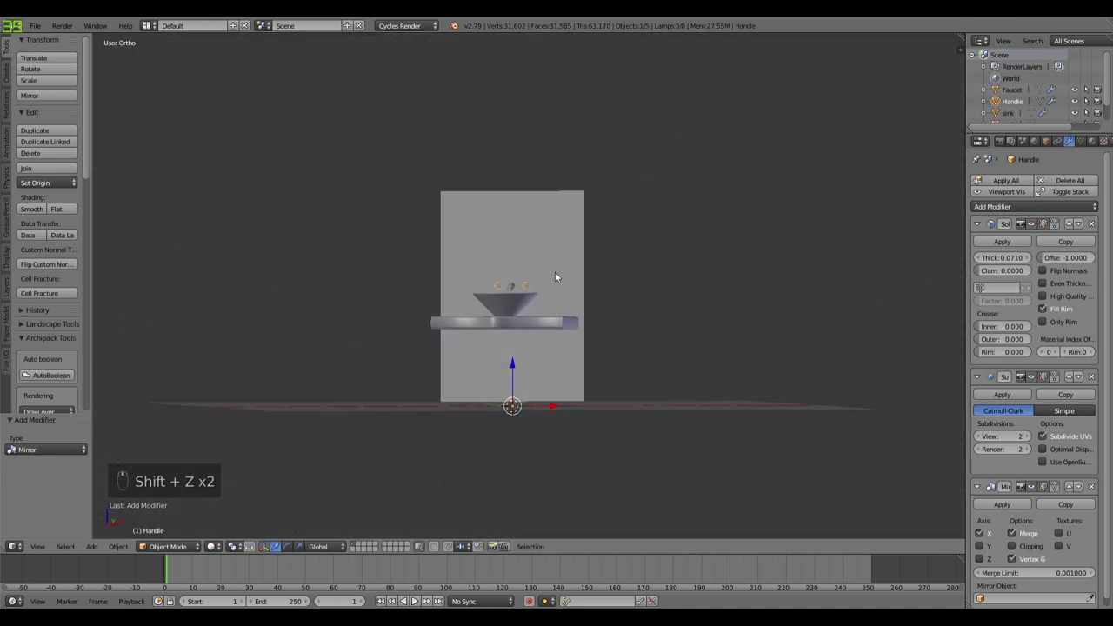
Step: Make the wall taller by raising its two upper corner vertices along Z in the front view, and leave mesh editing
{"action": "key", "text": "KP_1"}
{"action": "scroll", "coordinate": [563, 287], "scroll_direction": "up", "scroll_amount": 4}
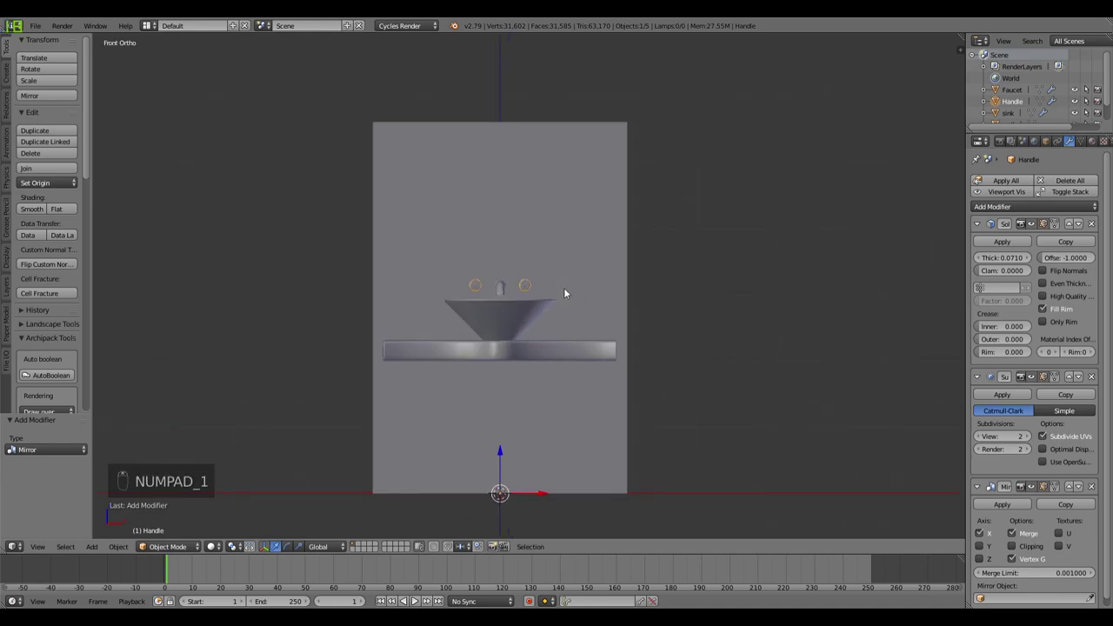
{"action": "right_click", "coordinate": [562, 243]}
{"action": "scroll", "coordinate": [596, 240], "scroll_direction": "down", "scroll_amount": 5}
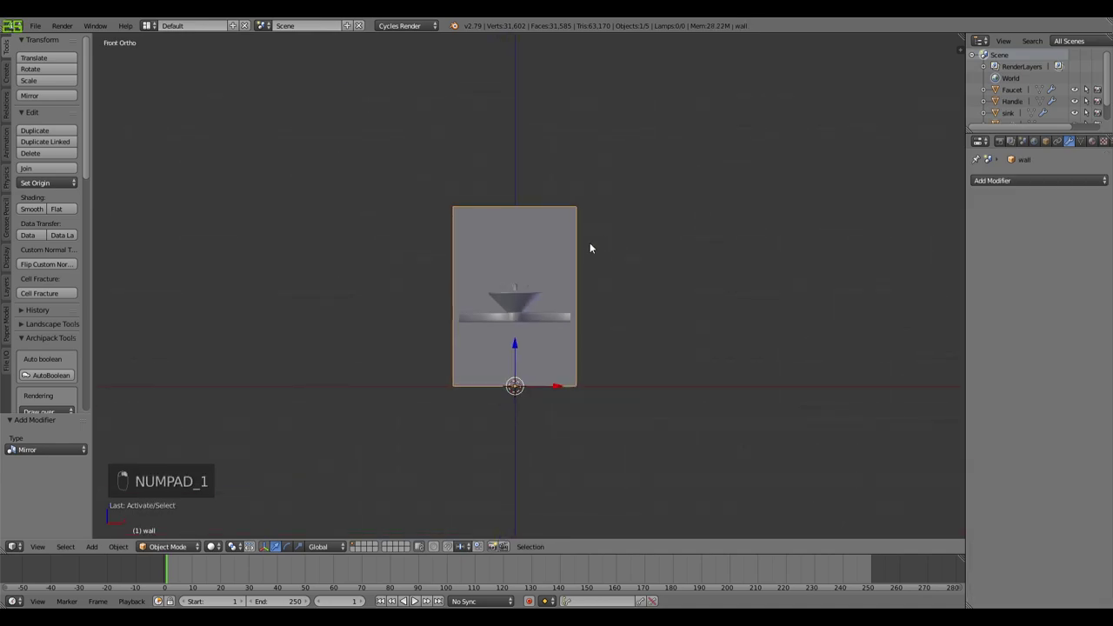
{"action": "key", "text": "Tab"}
{"action": "right_click", "coordinate": [577, 208]}
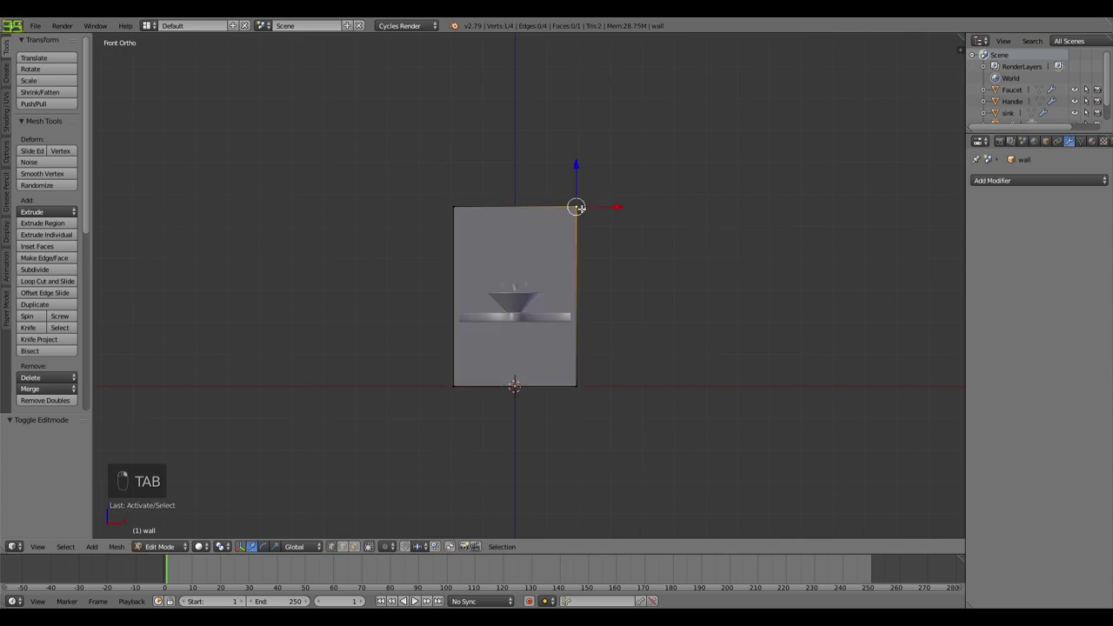
{"action": "right_click", "coordinate": [461, 221], "text": "shift"}
{"action": "left_click_drag", "start_coordinate": [519, 174], "coordinate": [529, 136]}
{"action": "scroll", "coordinate": [589, 306], "scroll_direction": "up", "scroll_amount": 3}
{"action": "key", "text": "Tab"}
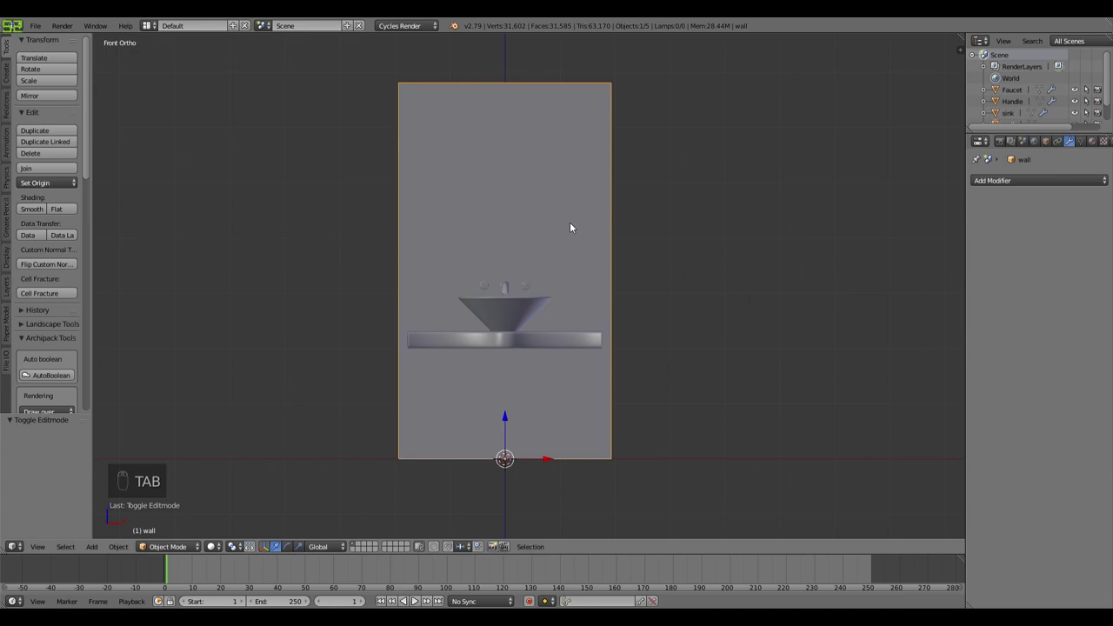
{"action": "key", "text": "shift+a"}
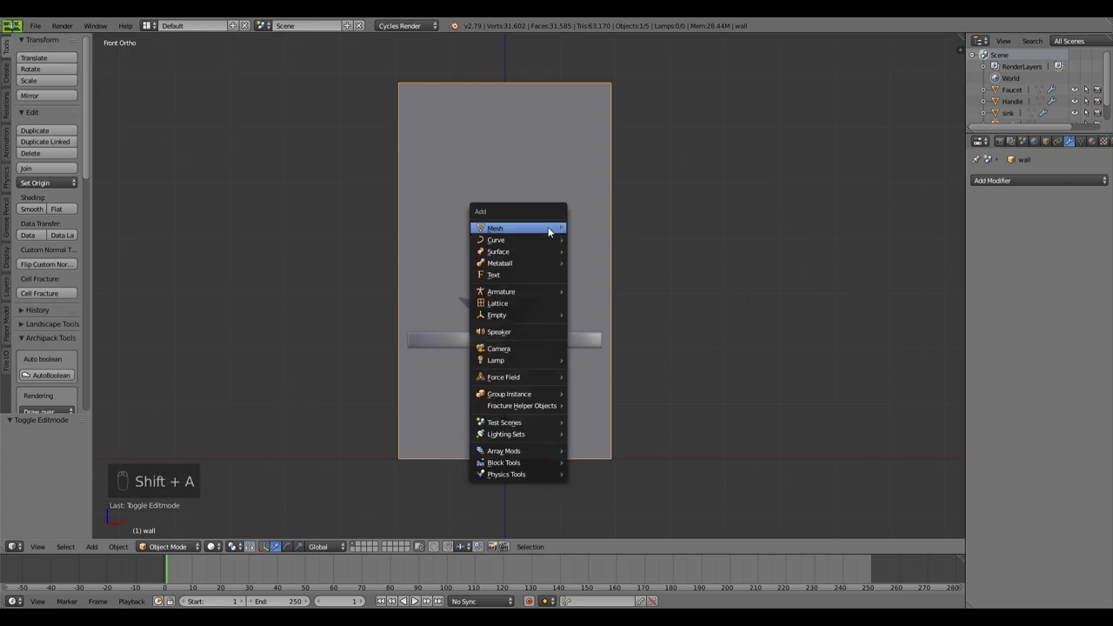
{"action": "mouse_move", "coordinate": [548, 228]}
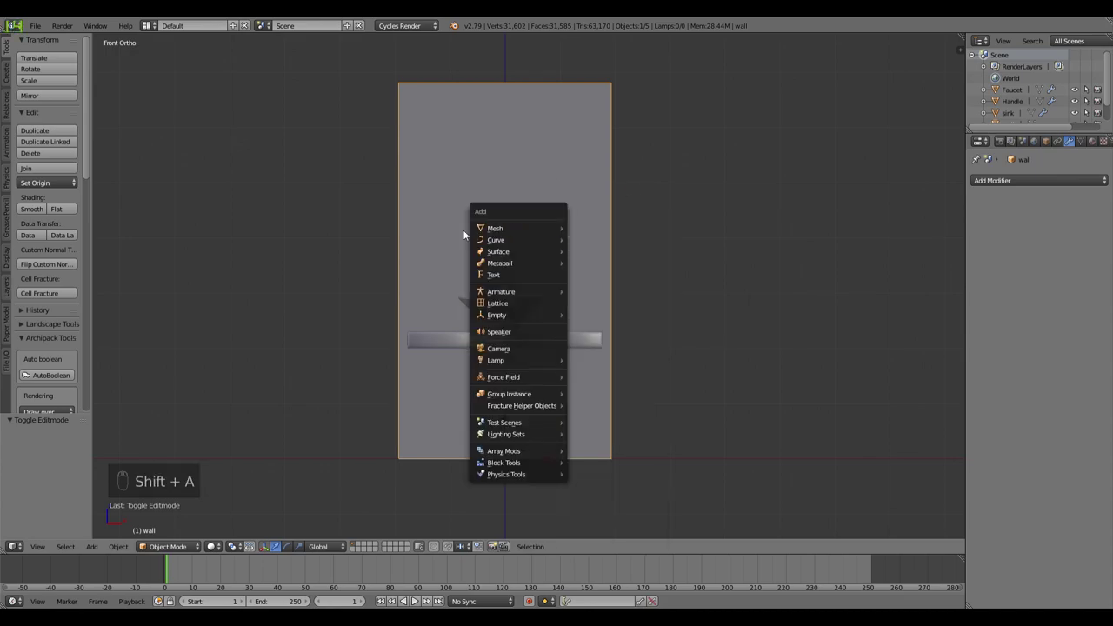
{"action": "key", "text": "Escape"}
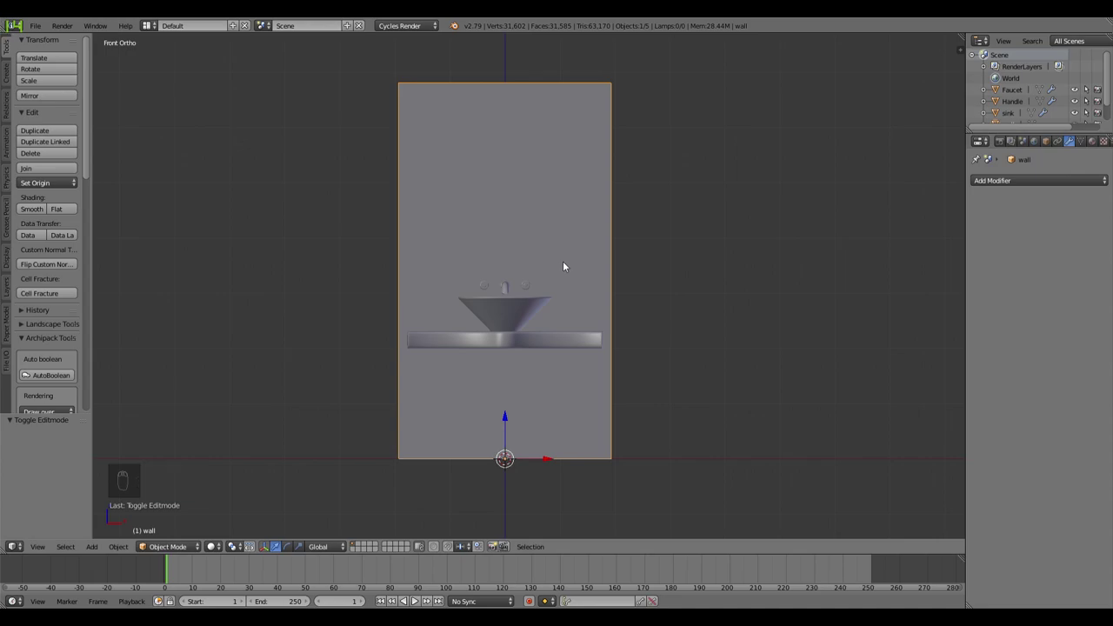
{"action": "key", "text": "shift+a"}
{"action": "mouse_move", "coordinate": [563, 261]}
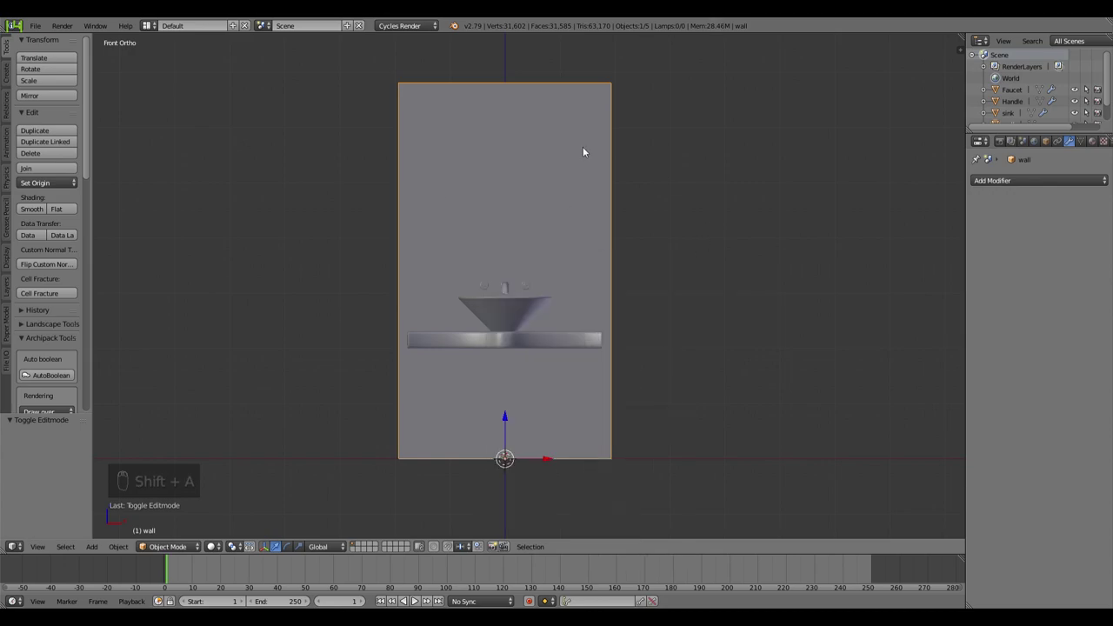
Step: Save the scene over the existing file
{"action": "key", "text": "ctrl+s"}
{"action": "left_click", "coordinate": [573, 154]}
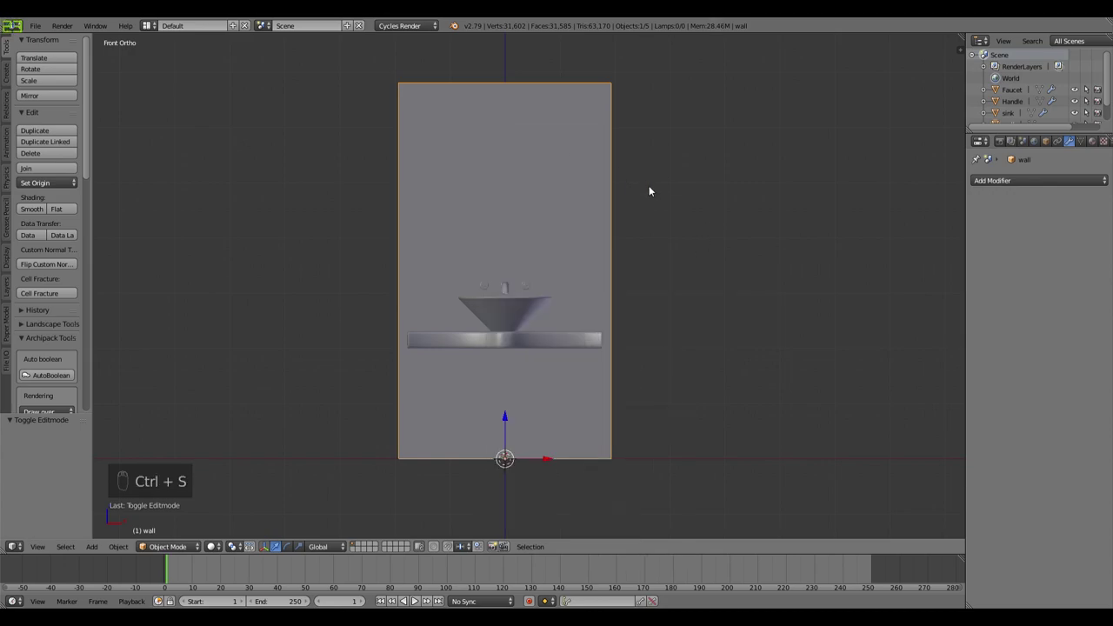
Step: Add a plane mesh at the scene centre and rotate it 90° about X so it stands upright
{"action": "key", "text": "shift+a"}
{"action": "mouse_move", "coordinate": [649, 186]}
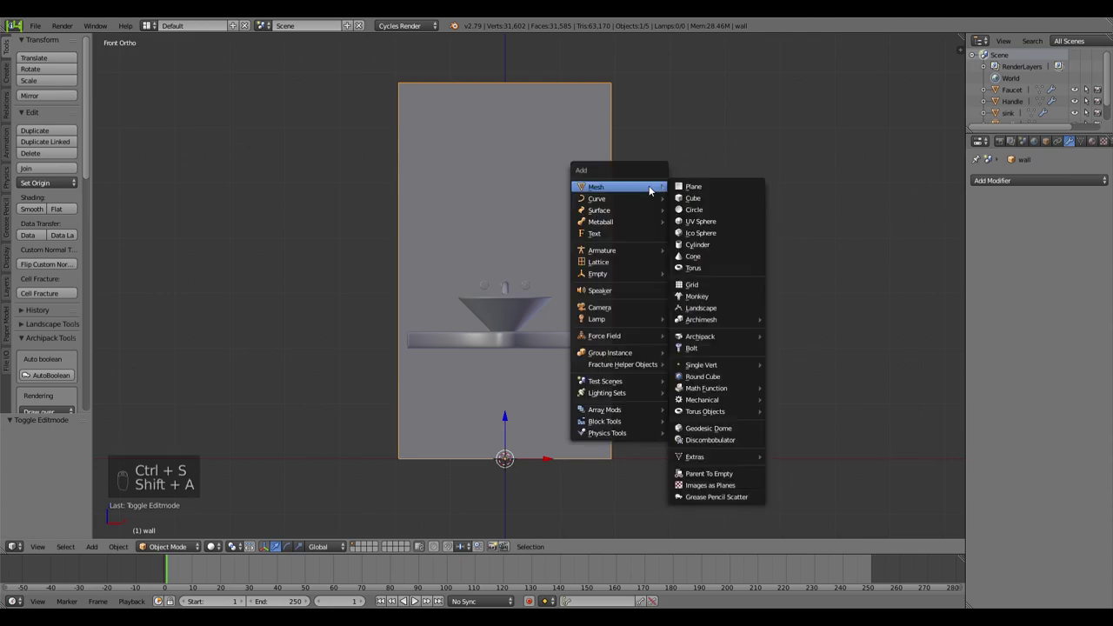
{"action": "left_click", "coordinate": [704, 185]}
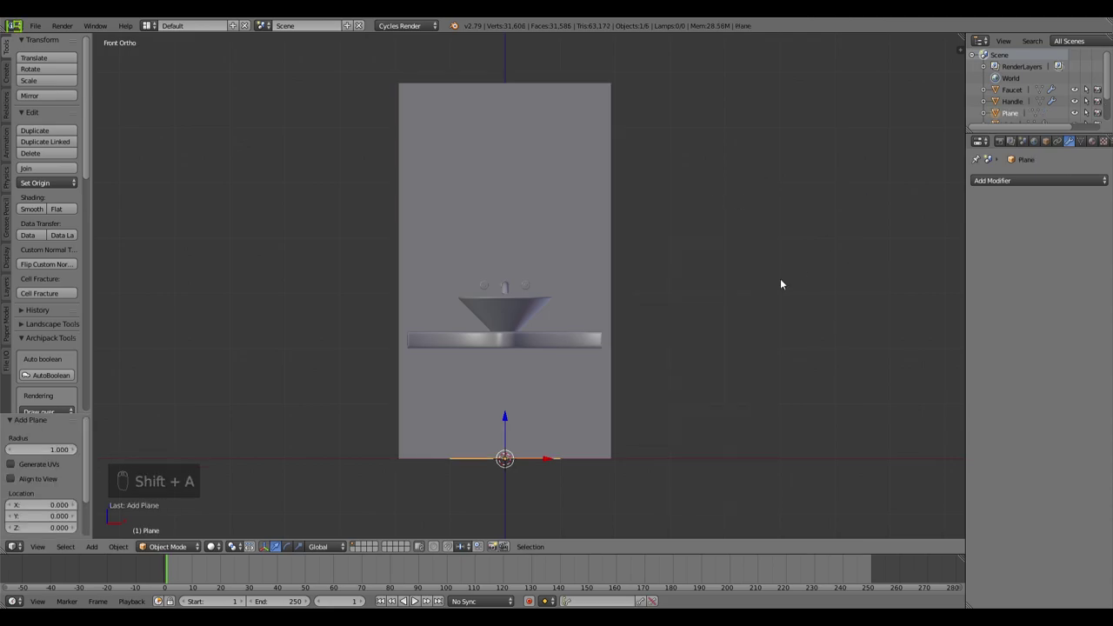
{"action": "type", "text": "rx90"}
{"action": "left_click", "coordinate": [650, 294]}
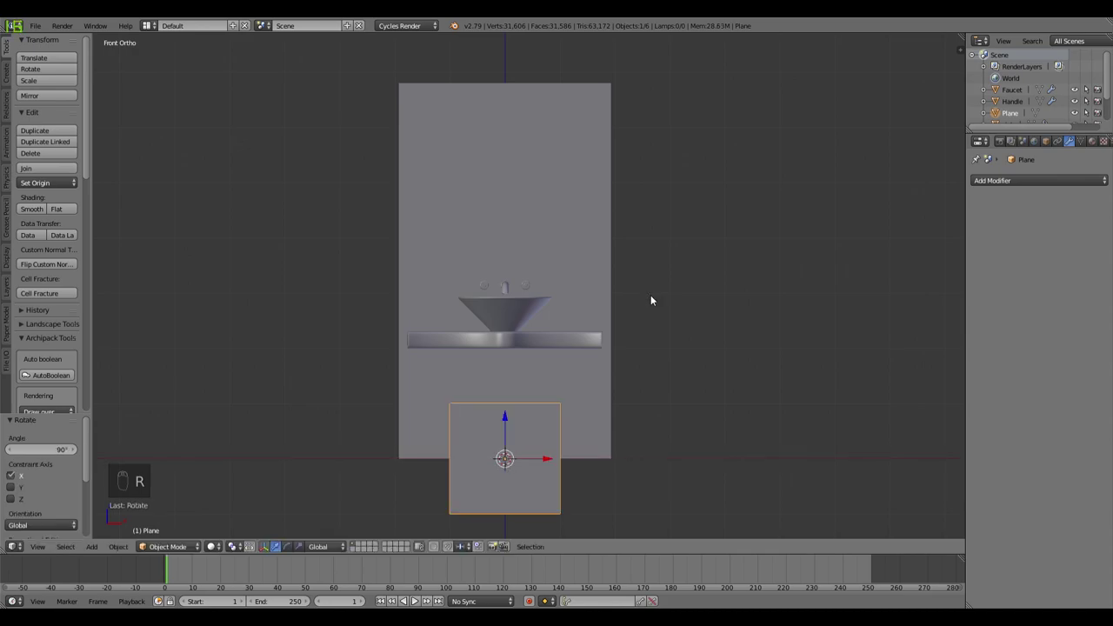
Step: Raise the upright plane about 4.718 units along Z to sit above the faucet, and widen it along X
{"action": "left_click_drag", "start_coordinate": [507, 410], "coordinate": [510, 158]}
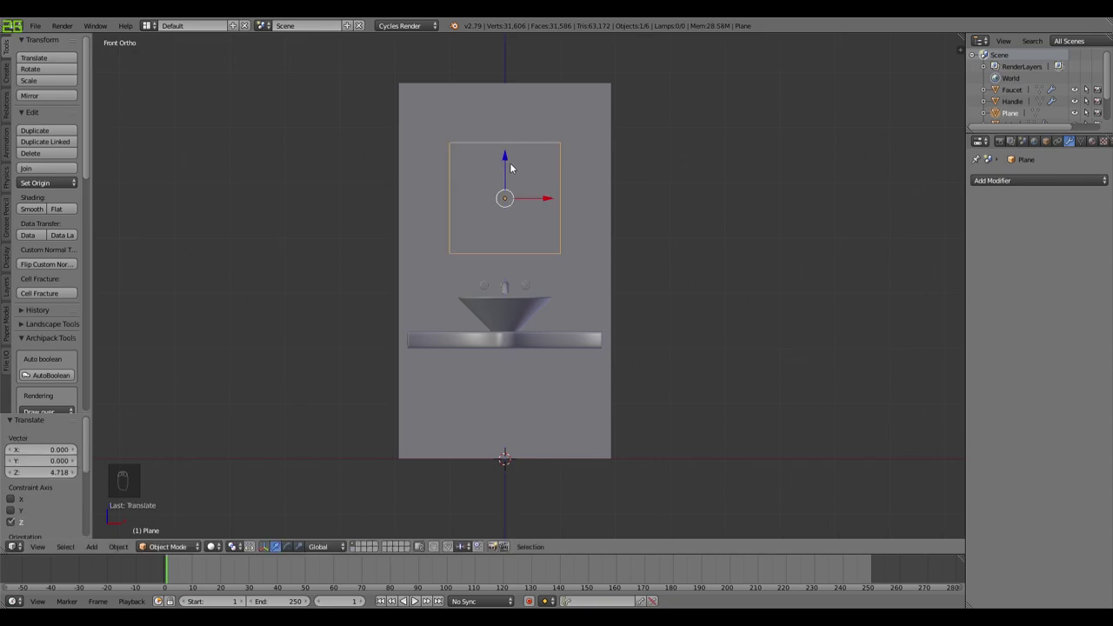
{"action": "scroll", "coordinate": [593, 237], "scroll_direction": "up", "scroll_amount": 3}
{"action": "middle_click_drag", "start_coordinate": [593, 236], "coordinate": [538, 353], "text": "shift"}
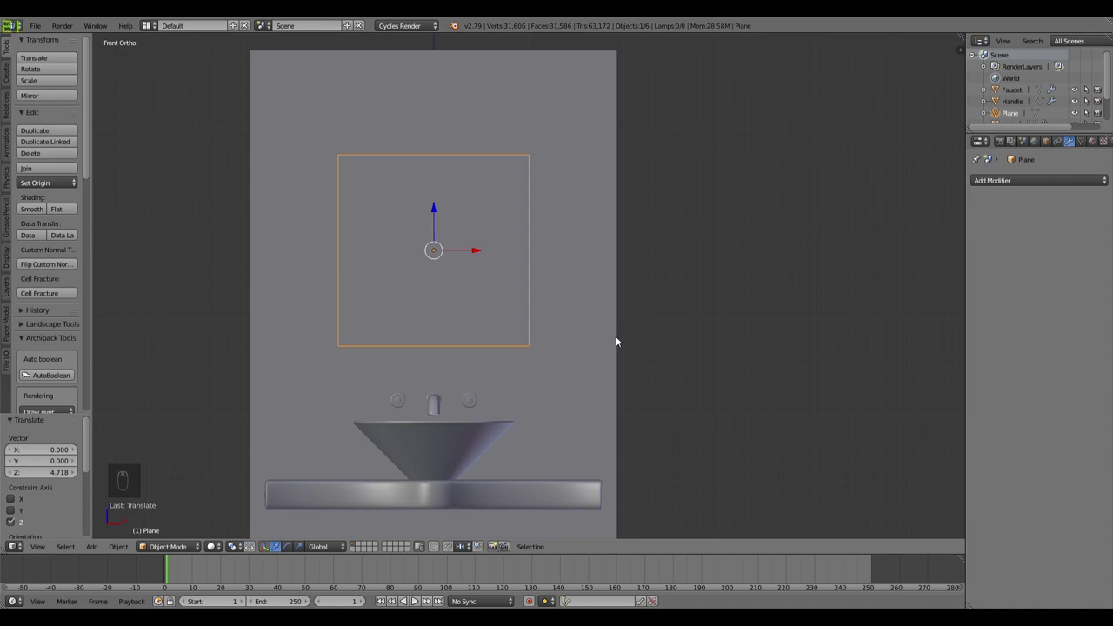
{"action": "key", "text": "s"}
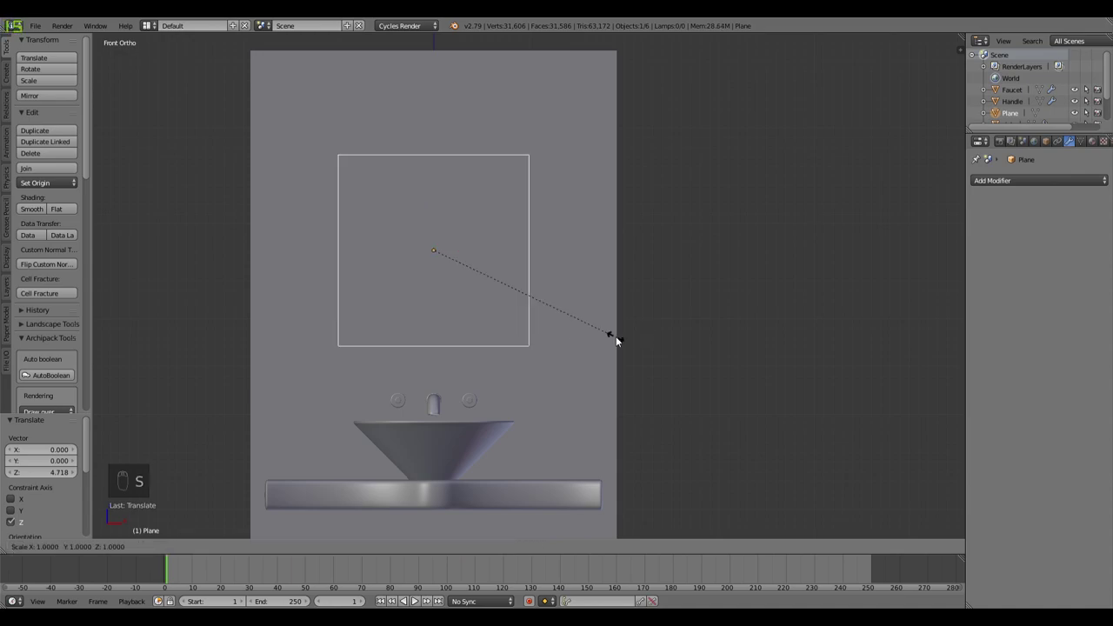
{"action": "key", "text": "x"}
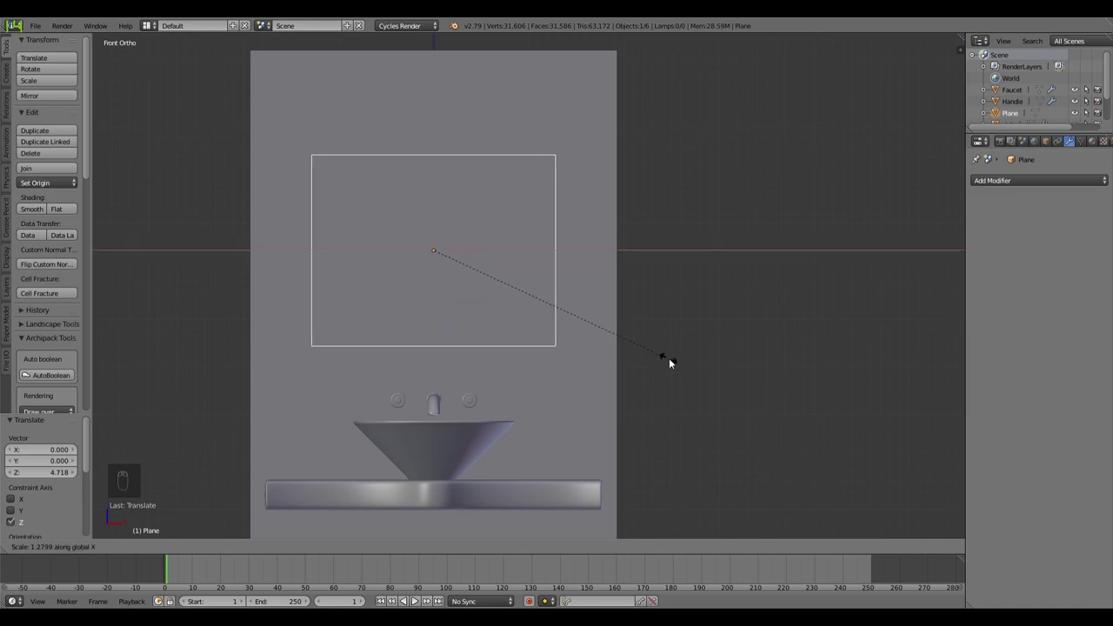
Step: Widen the plane above the sink to an X scale of about 1.58, then inset its face by extruding in place and scaling to about 0.954
{"action": "left_click", "coordinate": [724, 384]}
{"action": "key", "text": "Tab"}
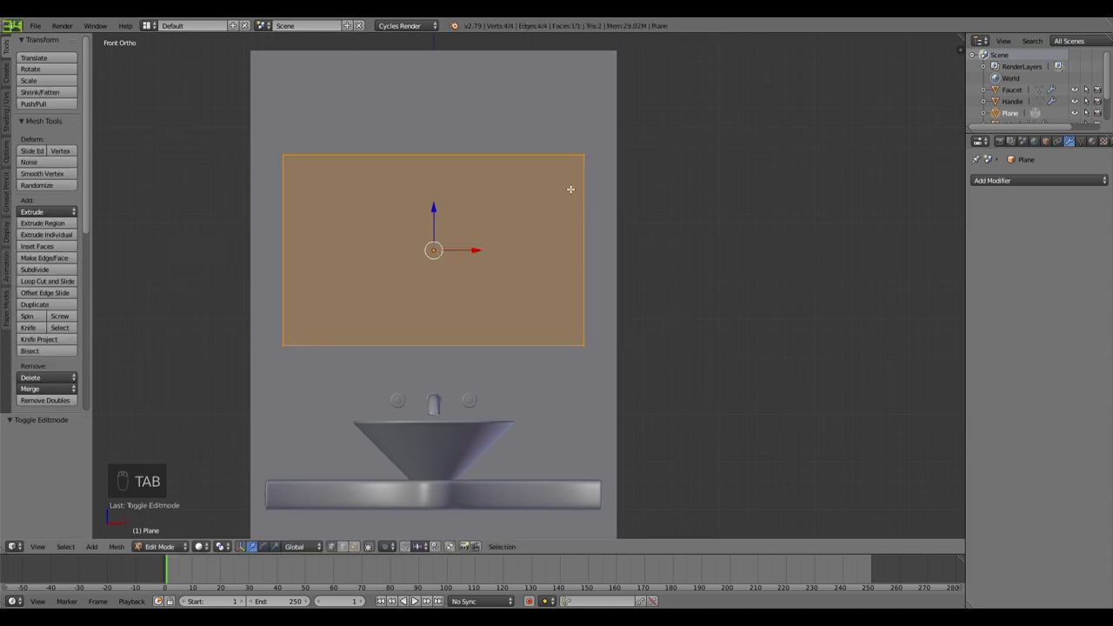
{"action": "key", "text": "e"}
{"action": "right_click", "coordinate": [726, 220]}
{"action": "key", "text": "s"}
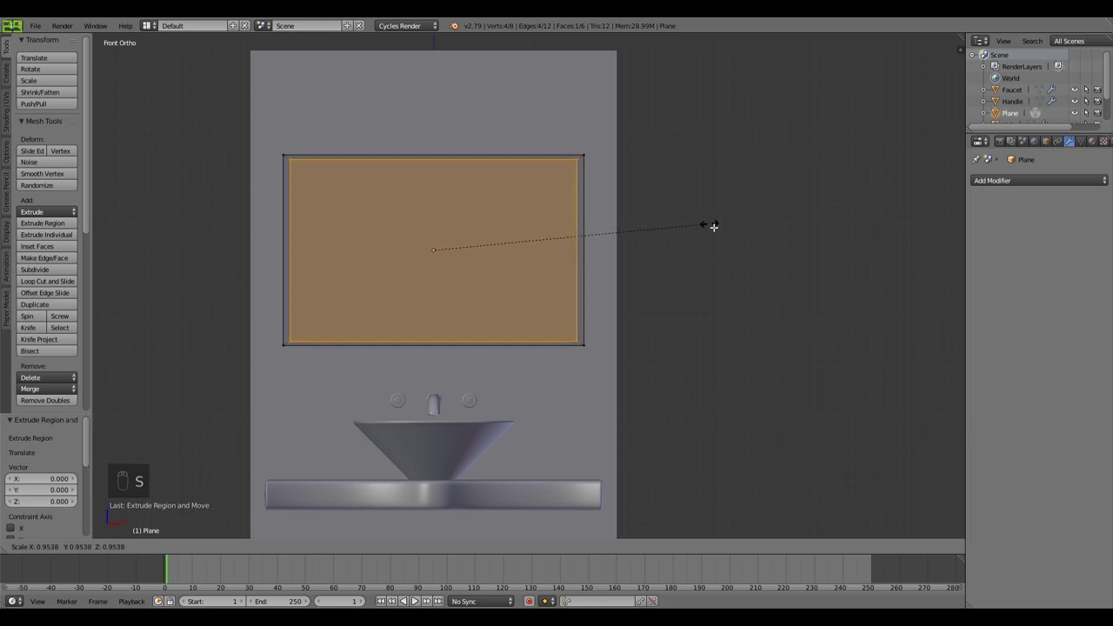
{"action": "left_click", "coordinate": [713, 226]}
Step: Move the inner face about 0.055 outward from the wall along Y and scale it to about 0.966 to bevel the frame
{"action": "middle_click_drag", "start_coordinate": [696, 238], "coordinate": [634, 249]}
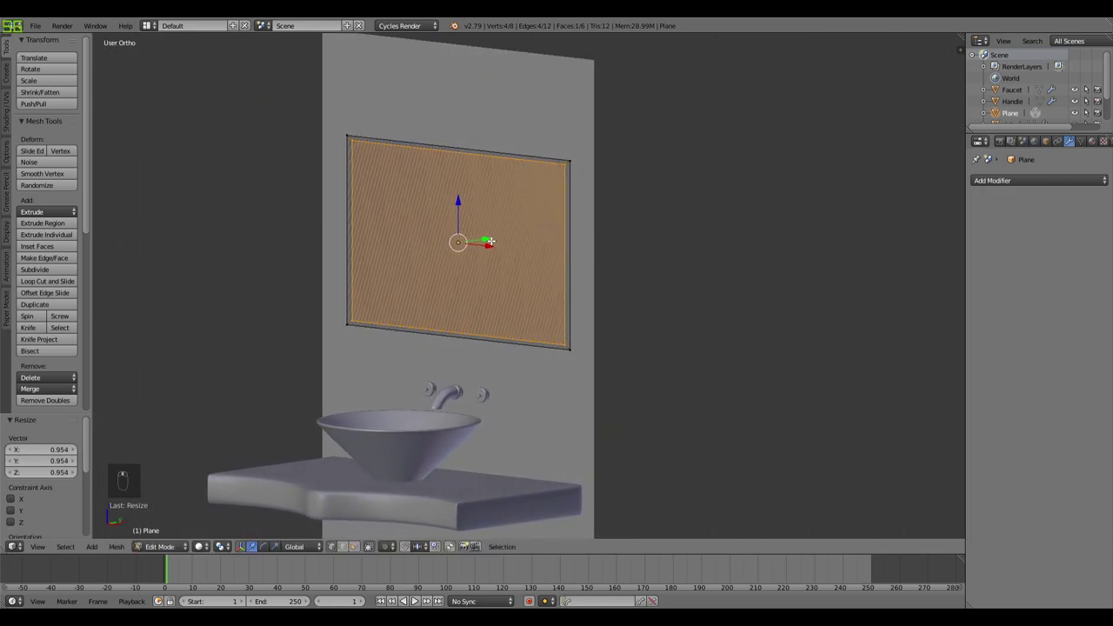
{"action": "key", "text": "g"}
{"action": "key", "text": "y"}
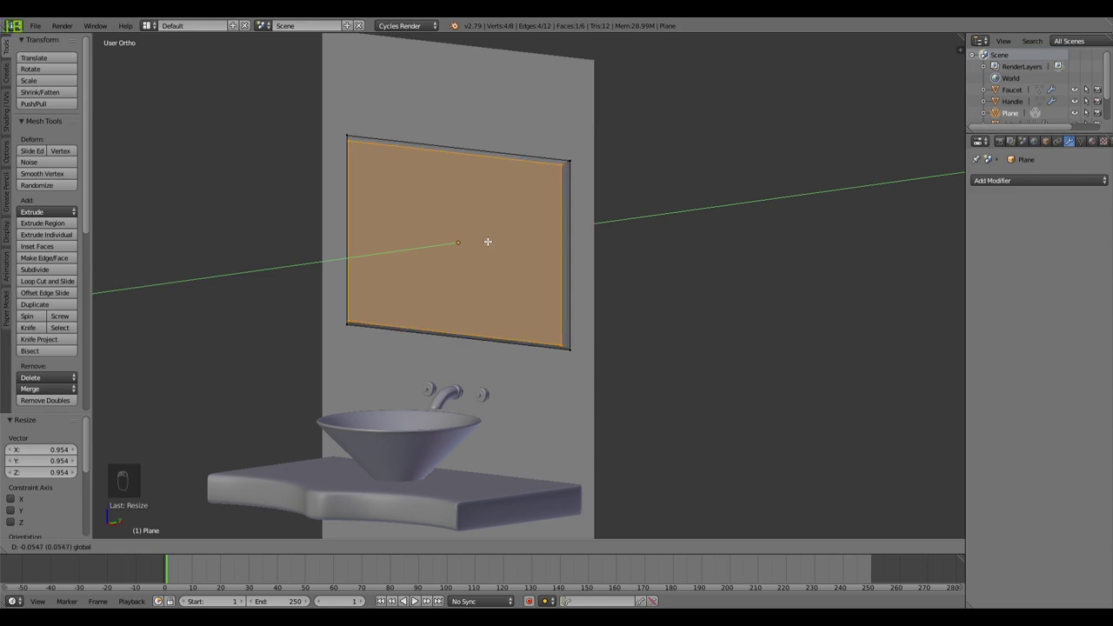
{"action": "left_click", "coordinate": [488, 242]}
{"action": "key", "text": "s"}
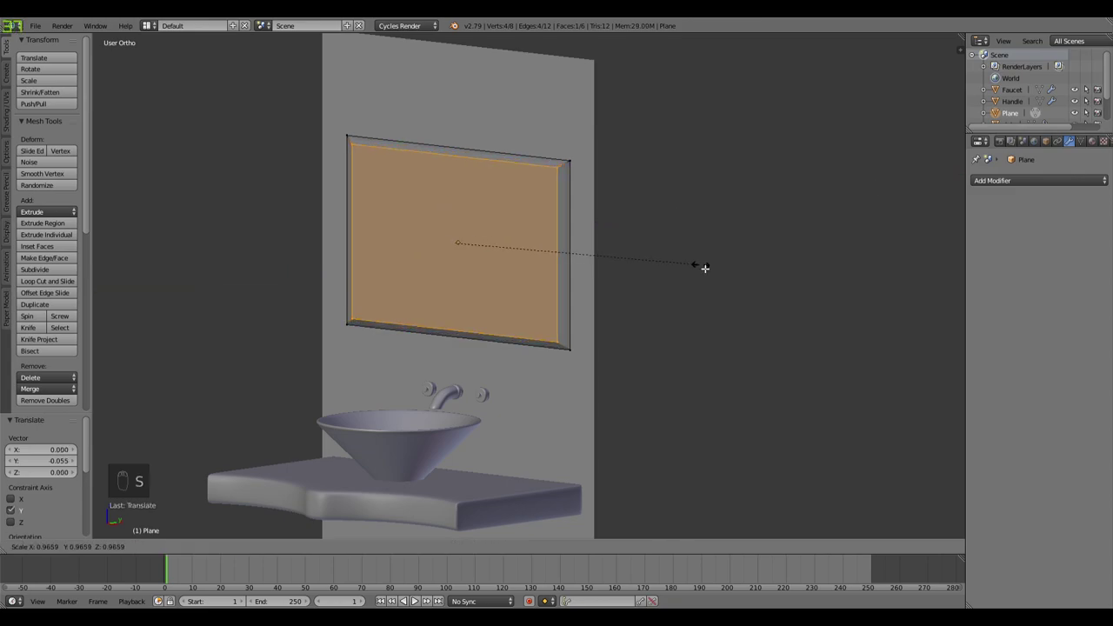
{"action": "left_click", "coordinate": [703, 267]}
Step: Extrude the inner face again in place and scale it to about 0.921 as a second inset
{"action": "key", "text": "KP_1"}
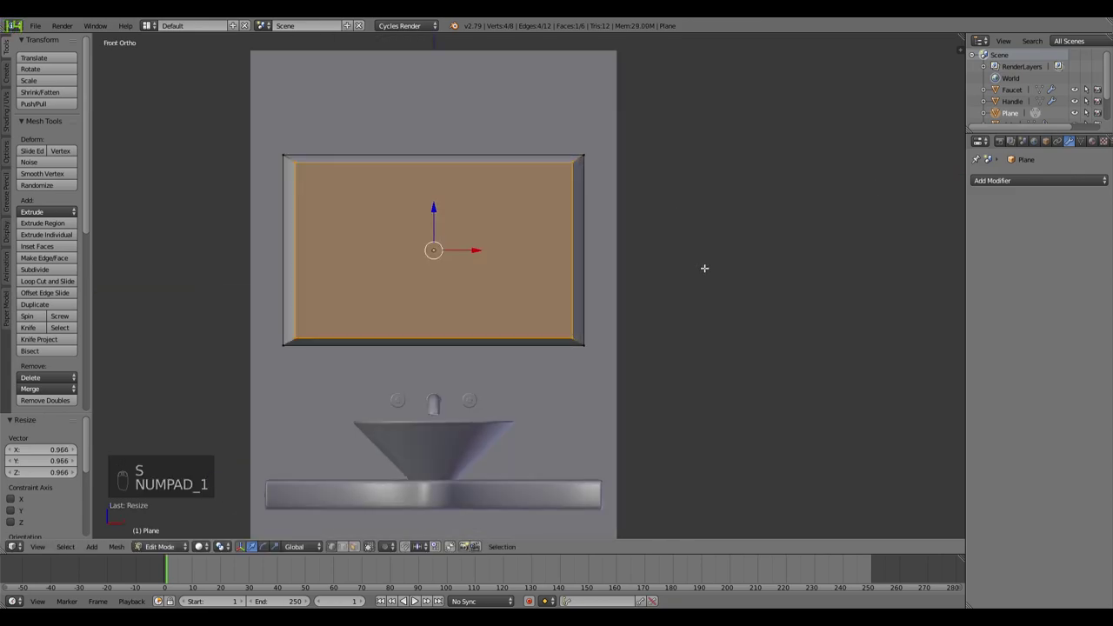
{"action": "key", "text": "e"}
{"action": "right_click", "coordinate": [704, 268]}
{"action": "key", "text": "s"}
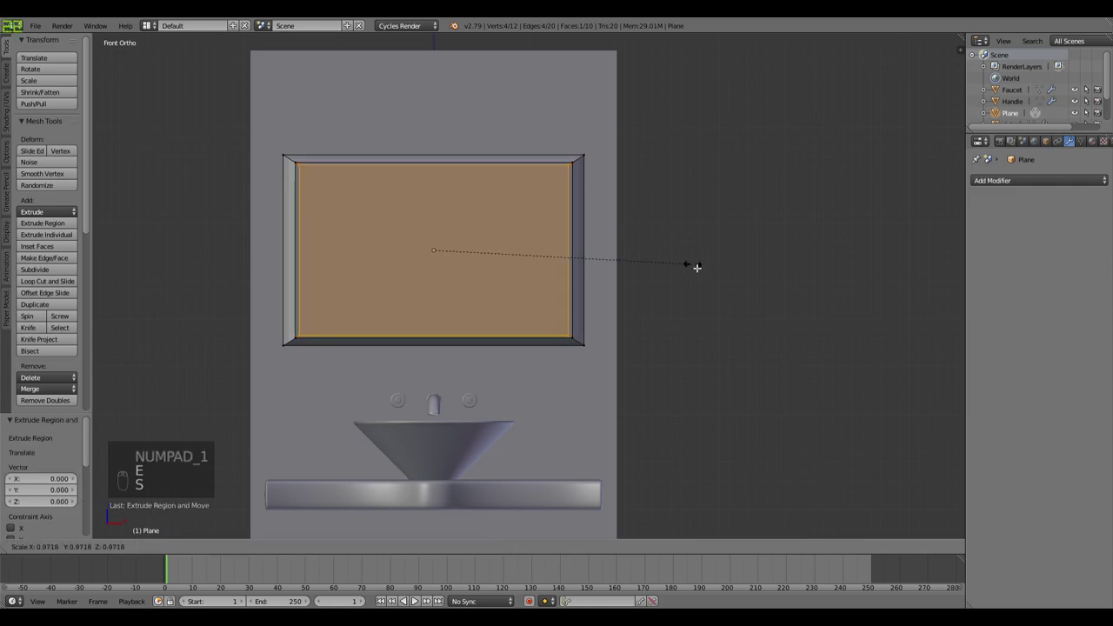
{"action": "left_click", "coordinate": [681, 267]}
Step: Push the innermost face back toward the wall by about 0.052 along Y to recess the mirror surface
{"action": "middle_click_drag", "start_coordinate": [587, 274], "coordinate": [504, 256]}
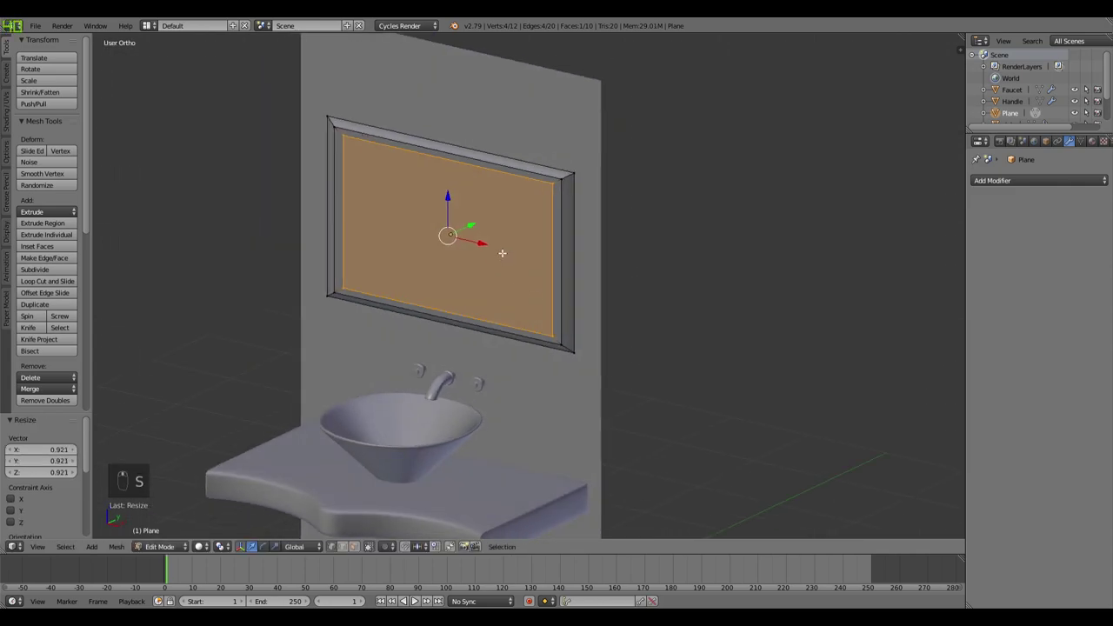
{"action": "key", "text": "g"}
{"action": "key", "text": "y"}
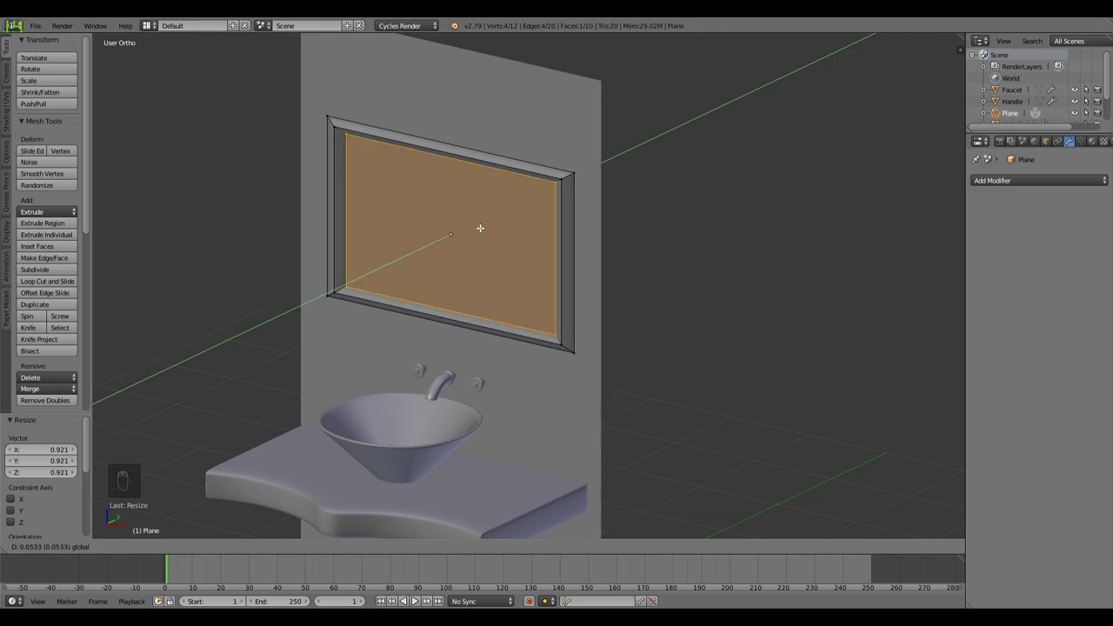
{"action": "left_click", "coordinate": [481, 227]}
{"action": "scroll", "coordinate": [547, 268], "scroll_direction": "up", "scroll_amount": 5}
{"action": "middle_click_drag", "start_coordinate": [547, 268], "coordinate": [551, 298]}
{"action": "scroll", "coordinate": [678, 251], "scroll_direction": "down", "scroll_amount": 5}
{"action": "scroll", "coordinate": [593, 299], "scroll_direction": "up", "scroll_amount": 3}
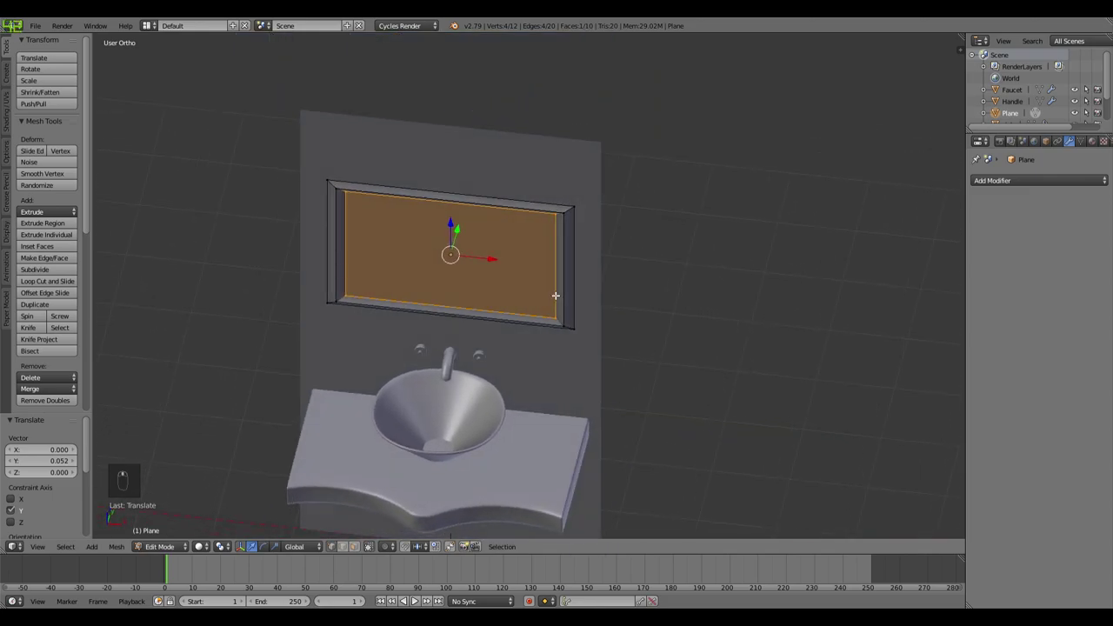
{"action": "scroll", "coordinate": [554, 293], "scroll_direction": "up", "scroll_amount": 6}
{"action": "scroll", "coordinate": [567, 256], "scroll_direction": "down", "scroll_amount": 6}
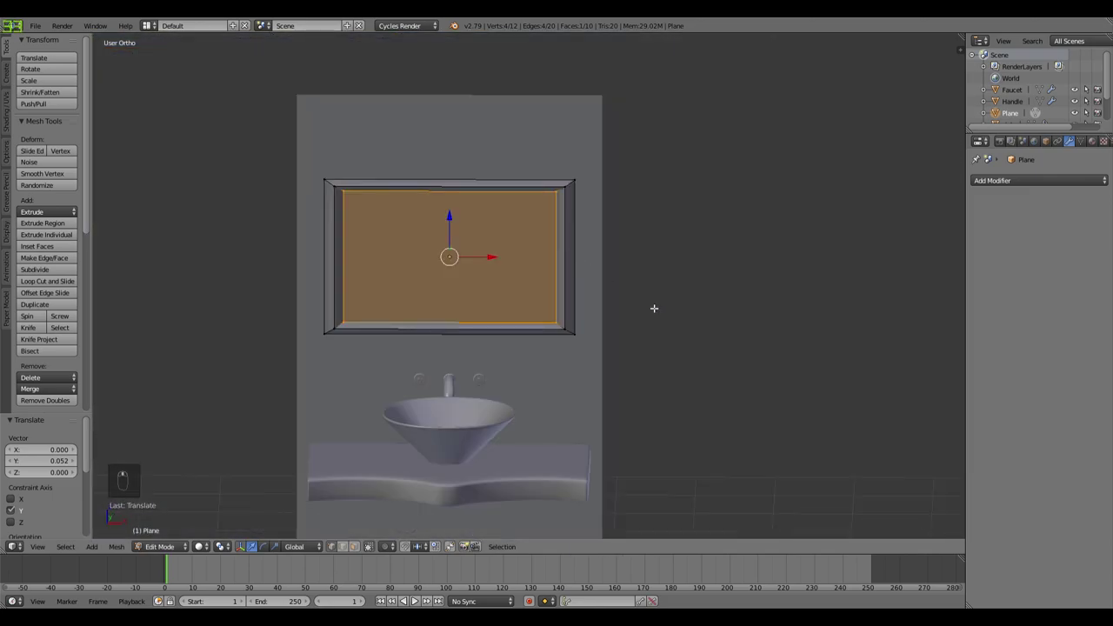
{"action": "key", "text": "Tab"}
{"action": "middle_click_drag", "start_coordinate": [641, 304], "coordinate": [558, 296]}
{"action": "key", "text": "g"}
{"action": "key", "text": "x"}
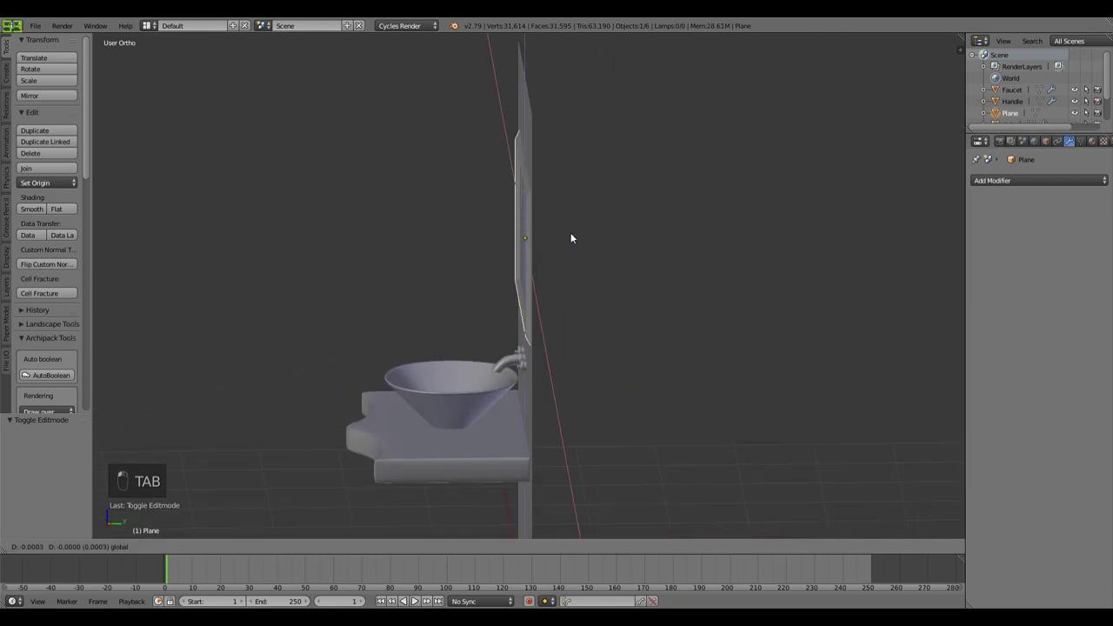
{"action": "right_click", "coordinate": [567, 244]}
{"action": "key", "text": "Tab"}
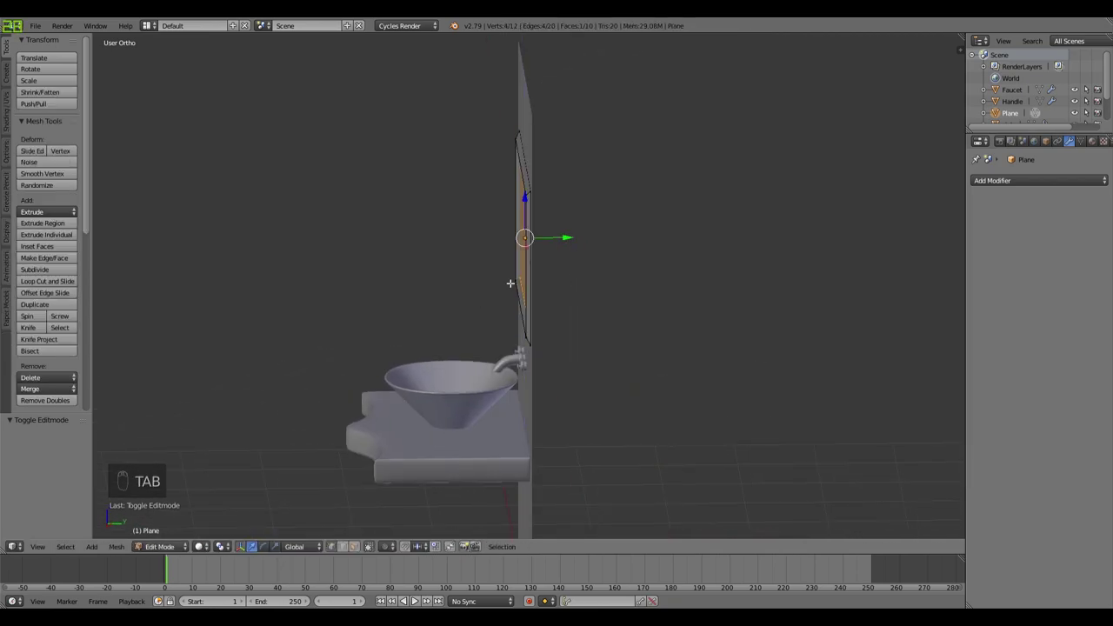
Step: Try to select the outer border of the mirror frame with edge loop selection
{"action": "middle_click_drag", "start_coordinate": [528, 285], "coordinate": [614, 278]}
{"action": "scroll", "coordinate": [614, 278], "scroll_direction": "up", "scroll_amount": 4}
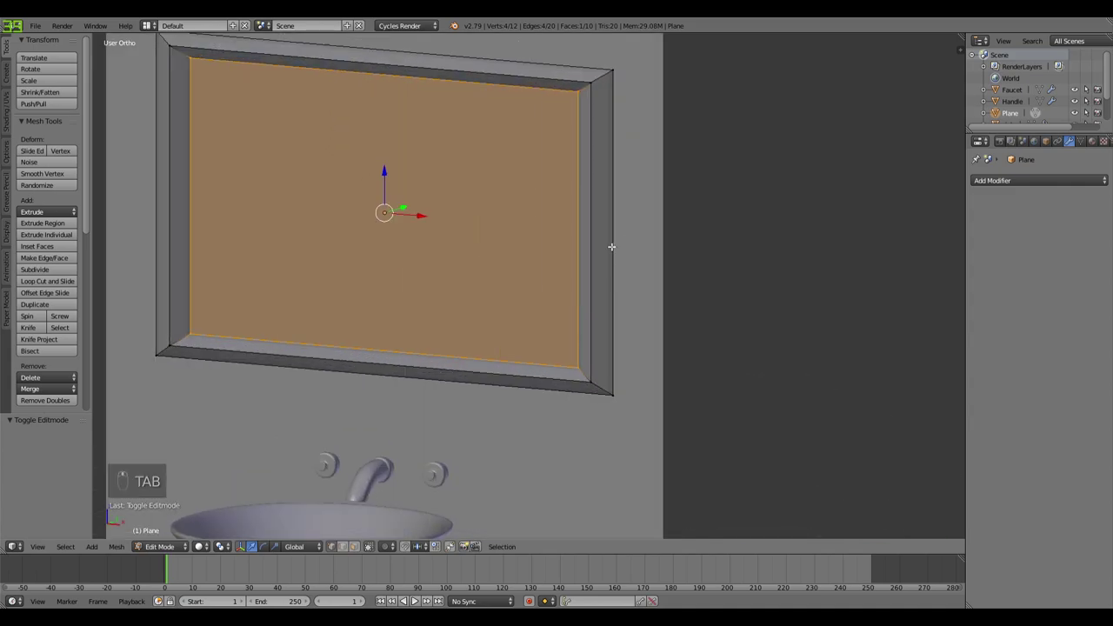
{"action": "right_click", "coordinate": [617, 240], "text": "alt"}
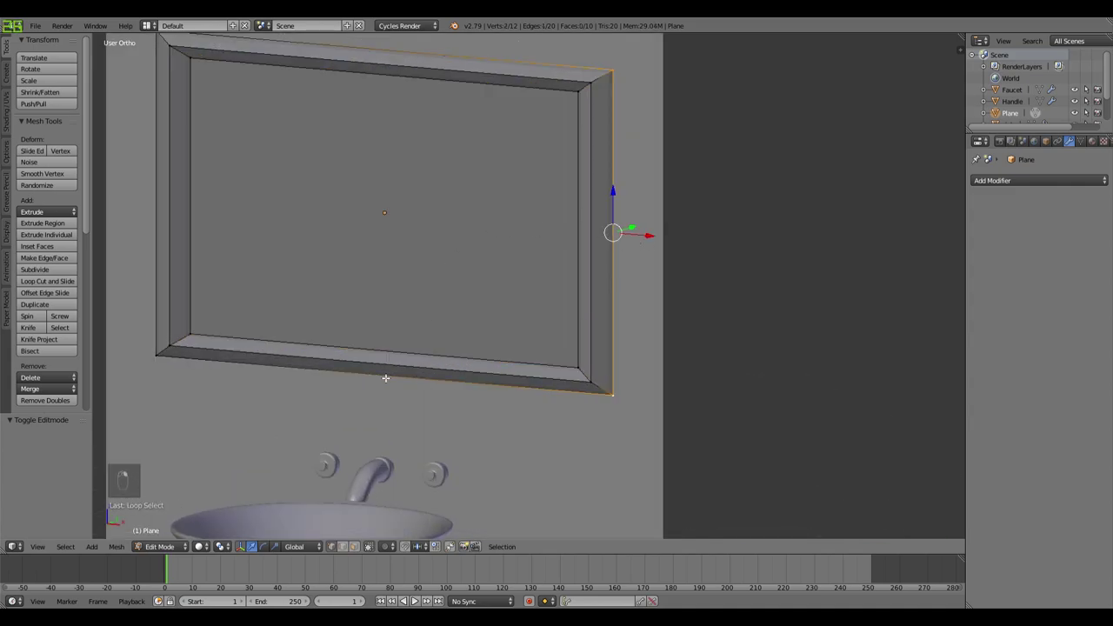
{"action": "right_click", "coordinate": [158, 287], "text": "alt+shift"}
{"action": "scroll", "coordinate": [389, 255], "scroll_direction": "down", "scroll_amount": 5}
{"action": "middle_click_drag", "start_coordinate": [389, 255], "coordinate": [557, 279]}
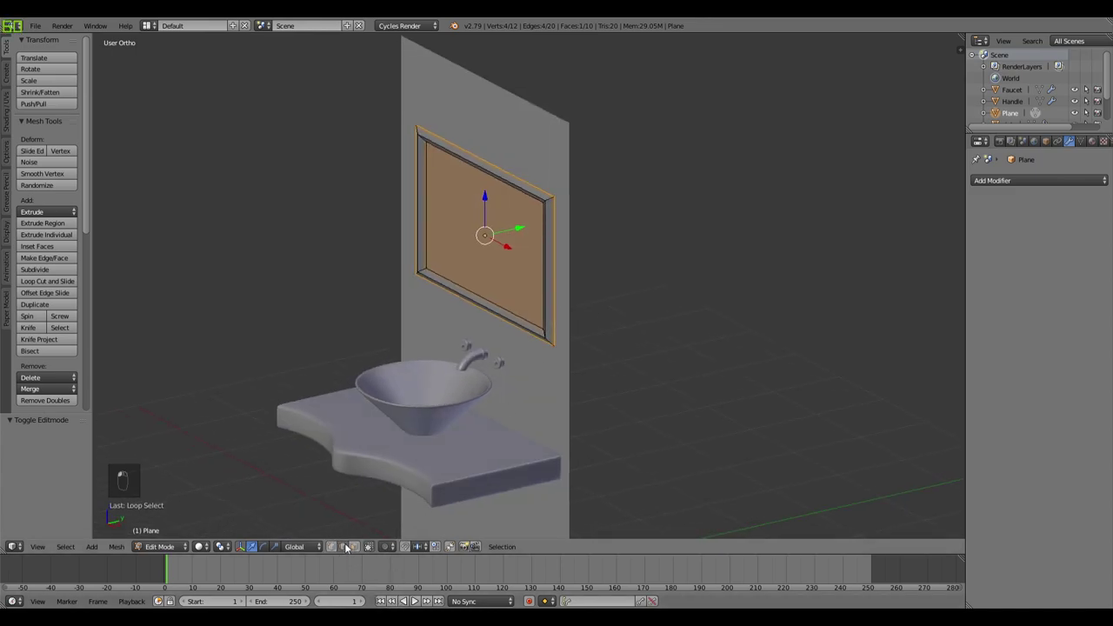
Step: Try to select the frame's outer border edges one by one and shift them backward along Y
{"action": "right_click", "coordinate": [558, 242]}
{"action": "right_click", "coordinate": [557, 260], "text": "shift"}
{"action": "middle_click_drag", "start_coordinate": [557, 260], "coordinate": [472, 315]}
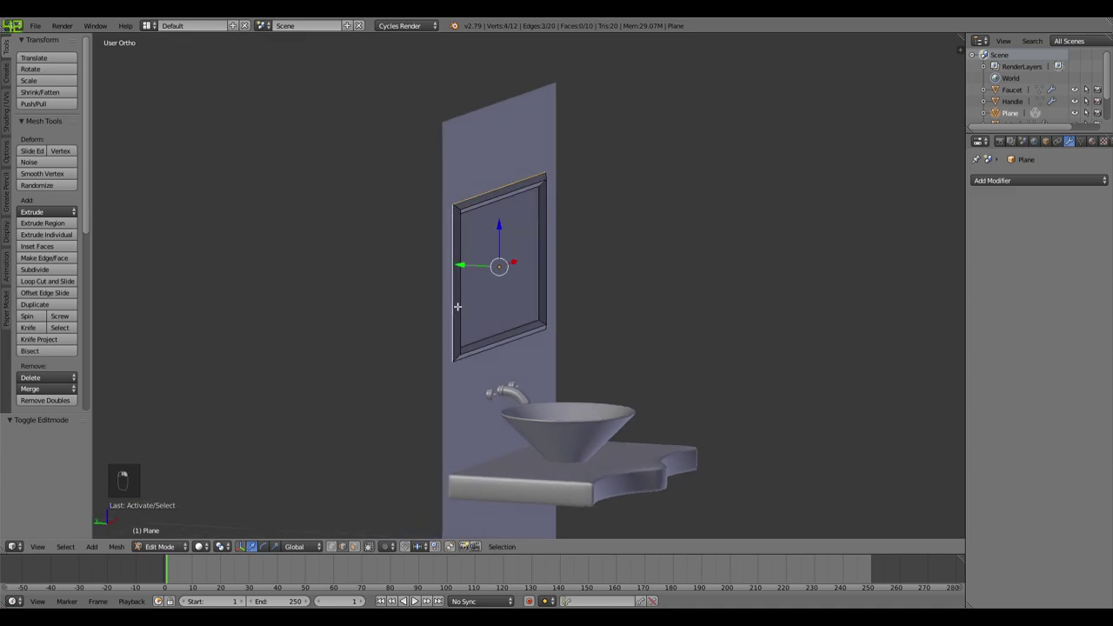
{"action": "right_click", "coordinate": [499, 356], "text": "shift"}
{"action": "middle_click_drag", "start_coordinate": [581, 364], "coordinate": [356, 358]}
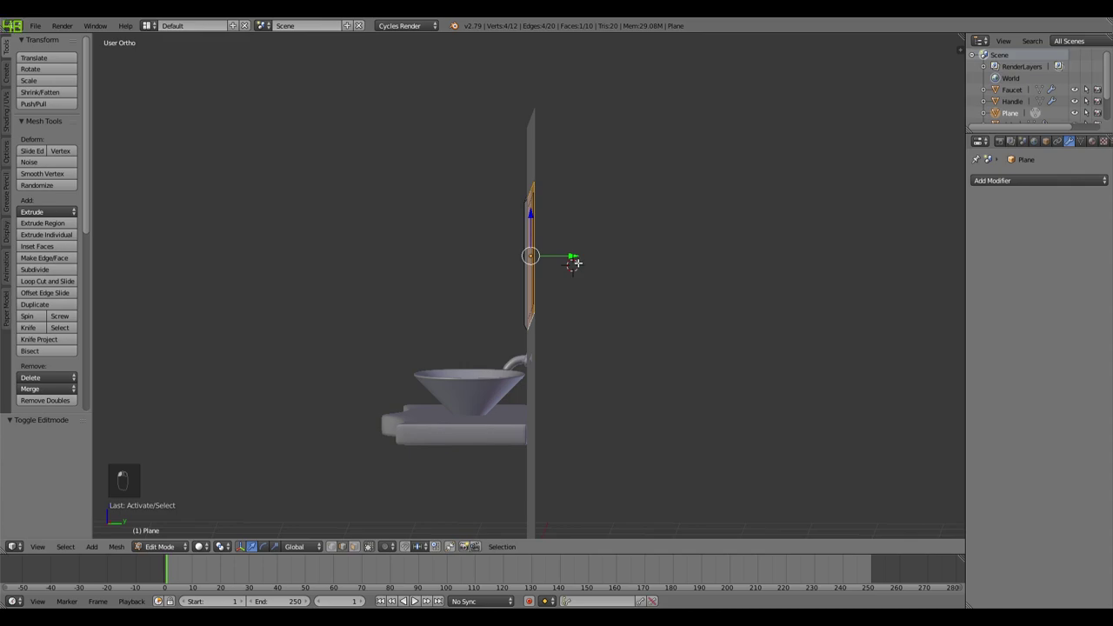
{"action": "key", "text": "e"}
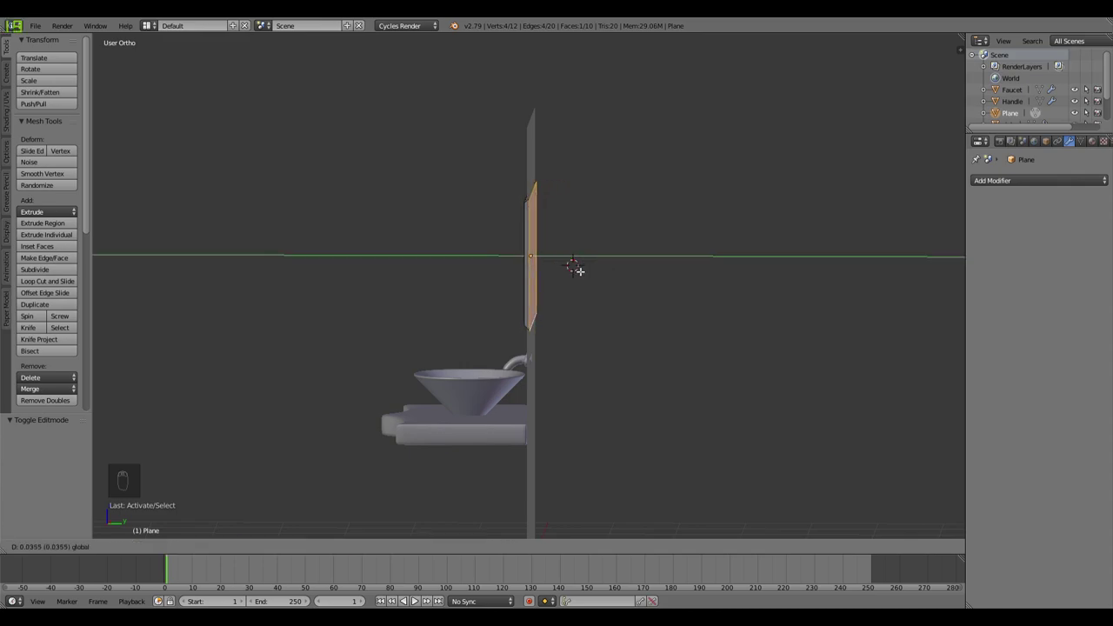
{"action": "left_click", "coordinate": [578, 269]}
{"action": "scroll", "coordinate": [541, 332], "scroll_direction": "up", "scroll_amount": 5}
{"action": "middle_click_drag", "start_coordinate": [553, 337], "coordinate": [587, 340]}
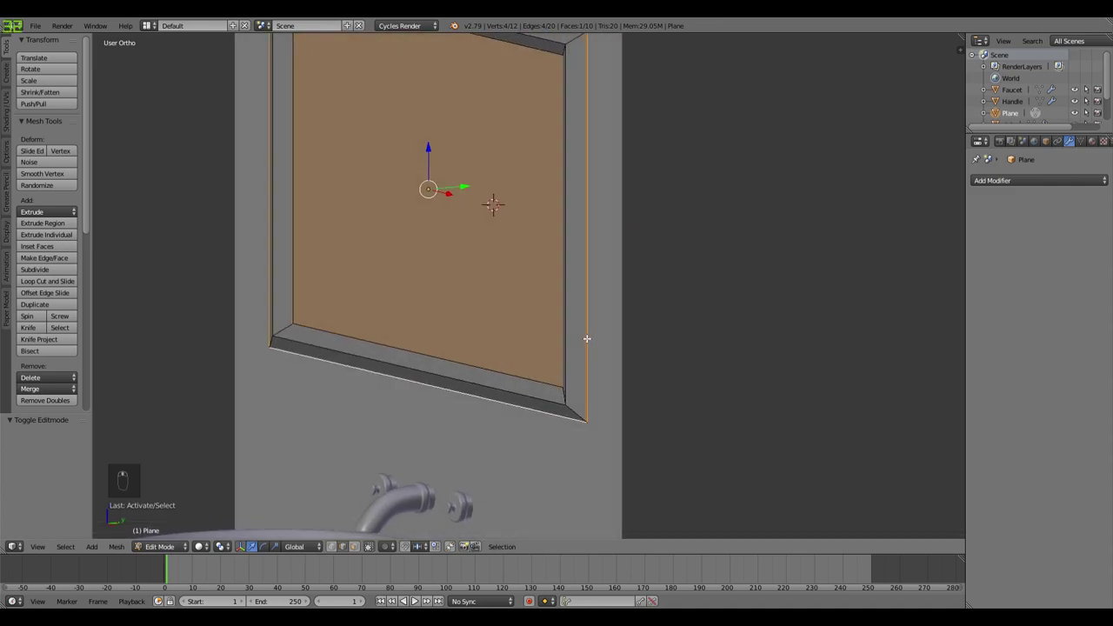
Step: Return to Object Mode and briefly preview the scene in rendered shading before restoring solid shading
{"action": "key", "text": "Tab"}
{"action": "scroll", "coordinate": [561, 274], "scroll_direction": "down", "scroll_amount": 1}
{"action": "scroll", "coordinate": [556, 252], "scroll_direction": "down", "scroll_amount": 2}
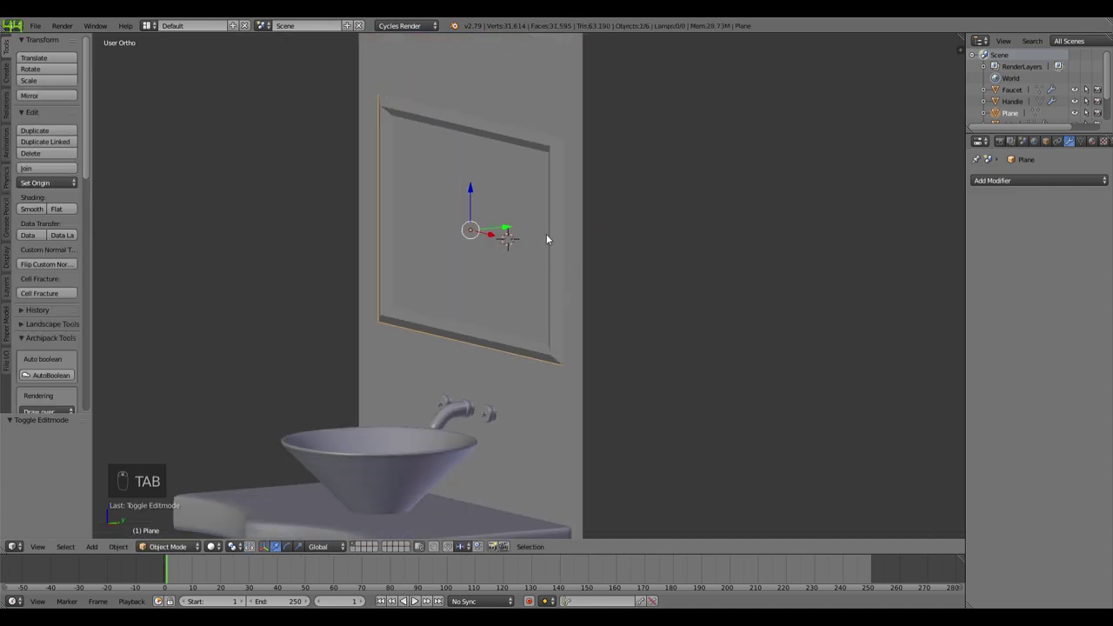
{"action": "key", "text": "shift+z"}
{"action": "scroll", "coordinate": [656, 269], "scroll_direction": "up", "scroll_amount": 3}
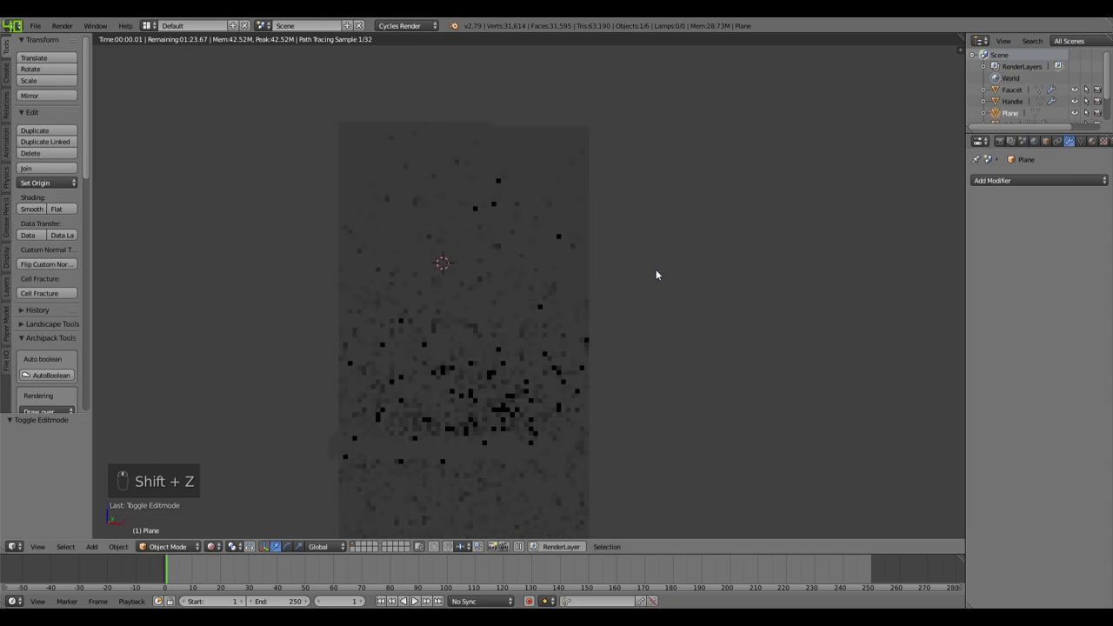
{"action": "key", "text": "shift+z"}
{"action": "scroll", "coordinate": [542, 302], "scroll_direction": "up", "scroll_amount": 3}
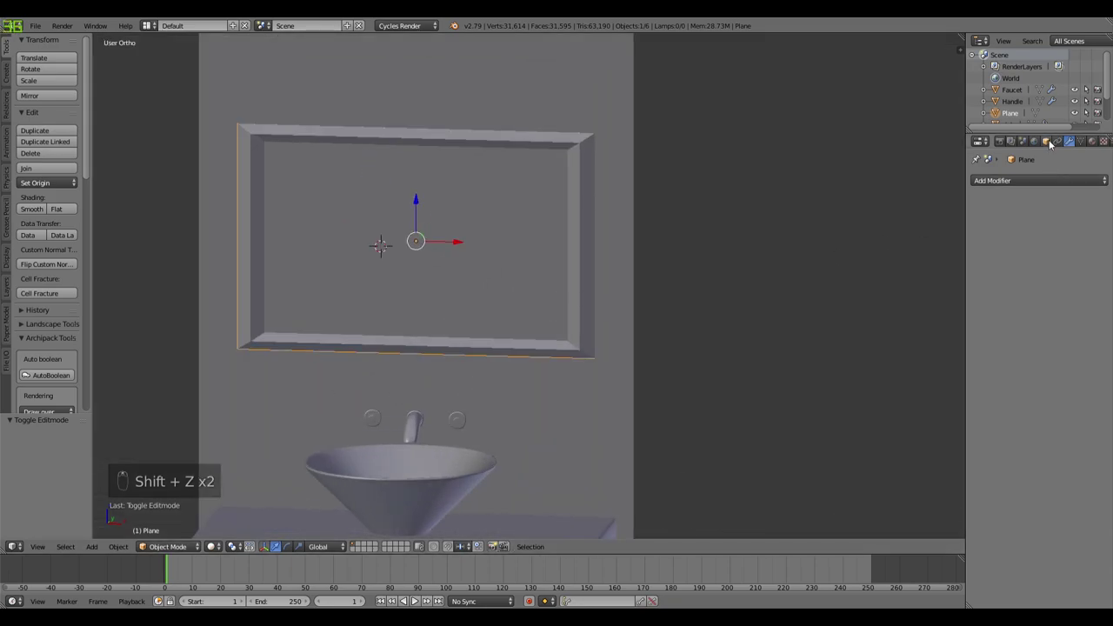
Step: Rename the framed plane object as Mirror
{"action": "left_click", "coordinate": [1046, 140]}
{"action": "left_click", "coordinate": [1045, 181]}
{"action": "type", "text": "Mirror"}
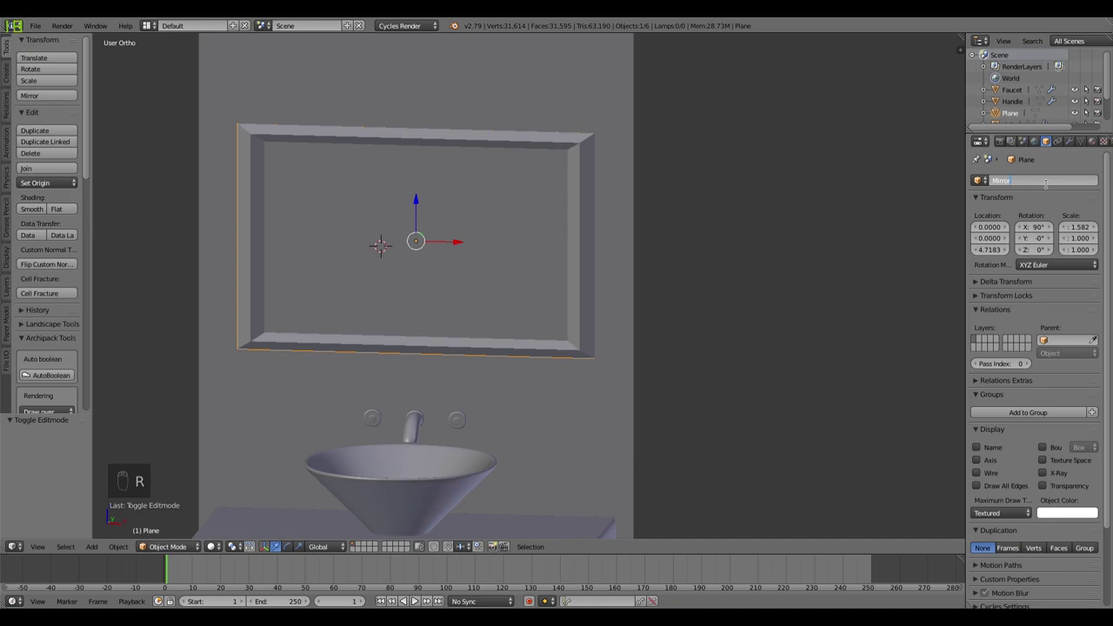
{"action": "key", "text": "Return"}
Step: Reset the 3D cursor to the world centre and frame the whole scene
{"action": "scroll", "coordinate": [715, 287], "scroll_direction": "down", "scroll_amount": 4}
{"action": "middle_click_drag", "start_coordinate": [635, 303], "coordinate": [599, 370]}
{"action": "key", "text": "shift+c"}
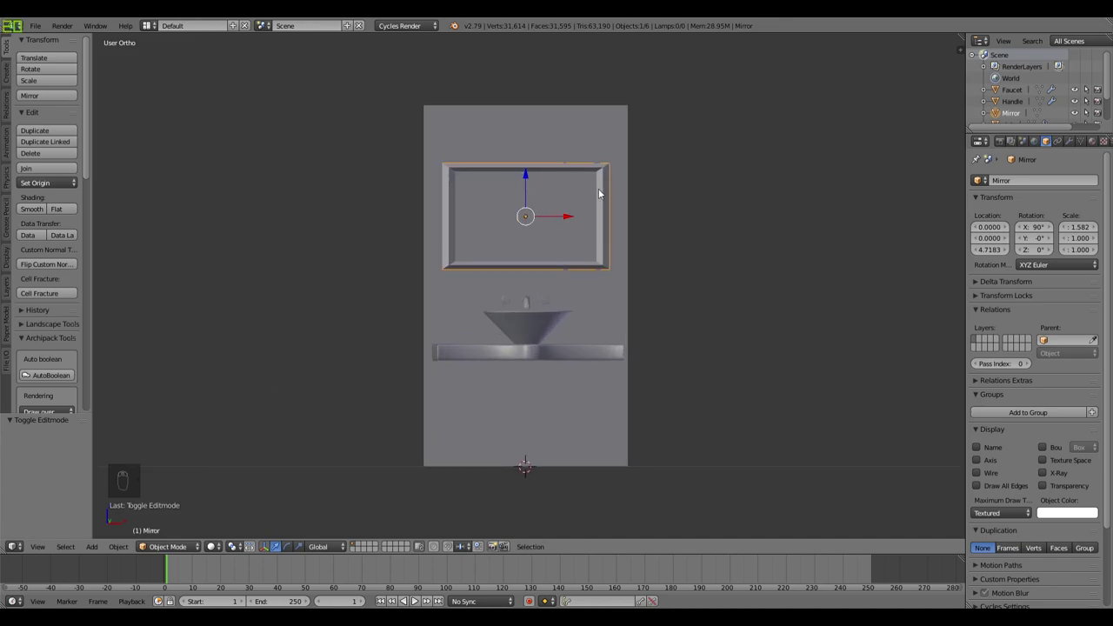
Step: Move the mirror about 0.010 forward from the wall along Y
{"action": "middle_click_drag", "start_coordinate": [668, 245], "coordinate": [610, 221]}
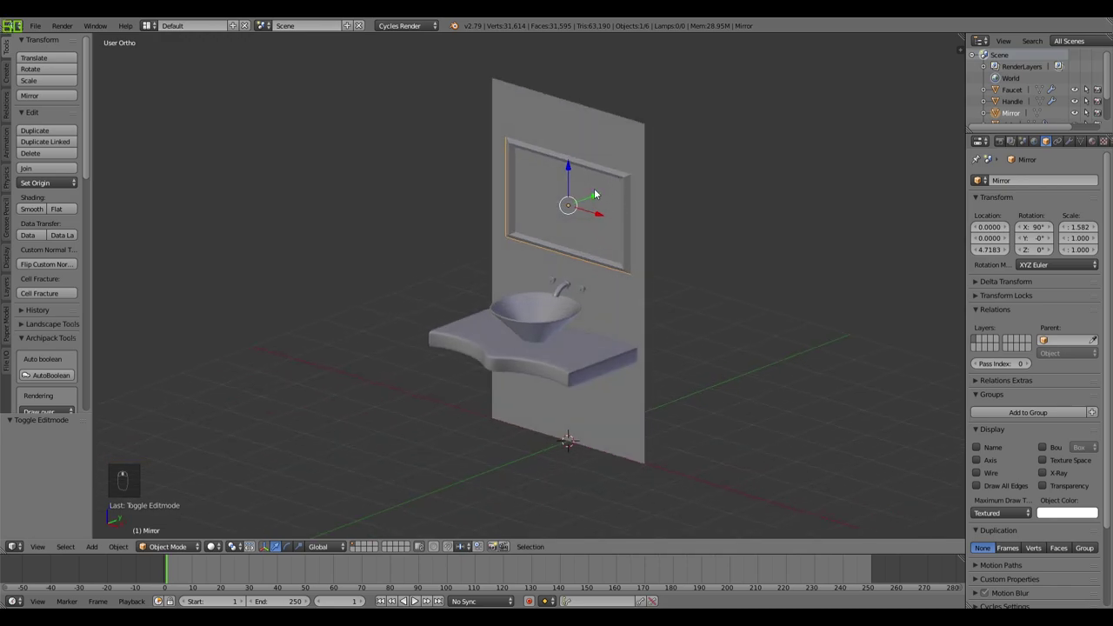
{"action": "key", "text": "g"}
{"action": "right_click", "coordinate": [591, 195]}
{"action": "key", "text": "g"}
{"action": "key", "text": "y"}
{"action": "left_click", "coordinate": [592, 196]}
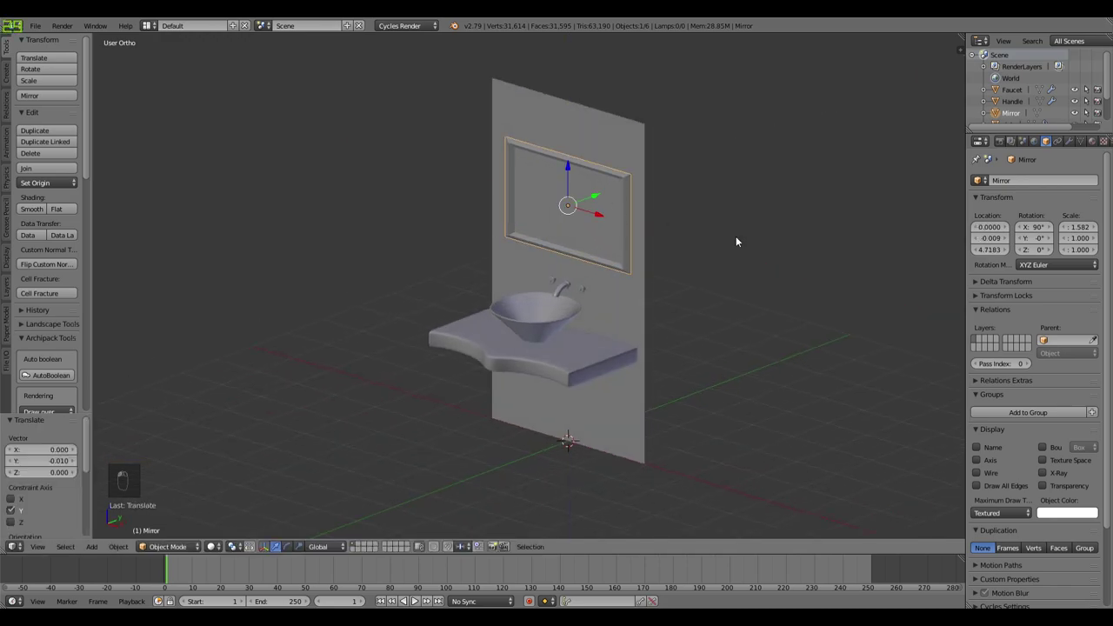
Step: Set the mirror's origin to the 3D cursor at the base of the wall
{"action": "key", "text": "KP_1"}
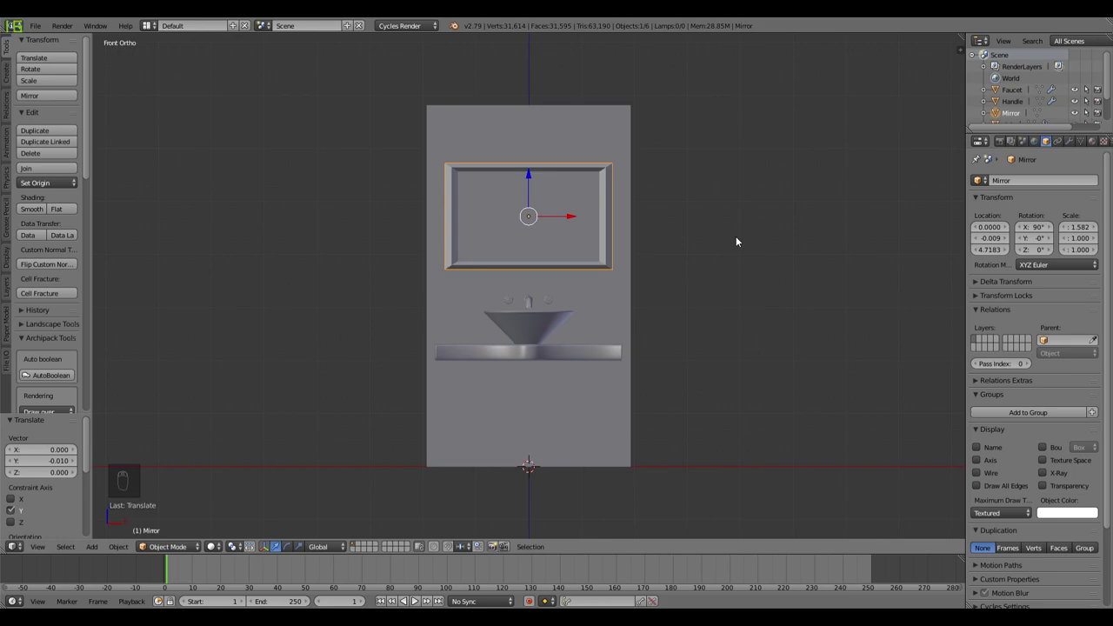
{"action": "key", "text": "ctrl+alt+shift+c"}
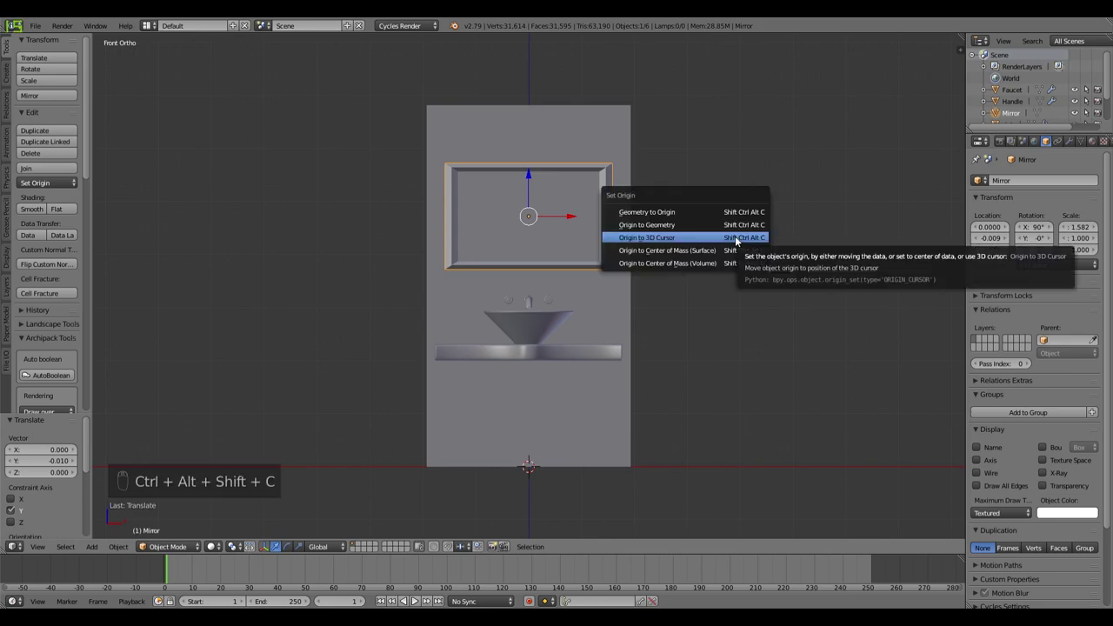
{"action": "left_click", "coordinate": [736, 240]}
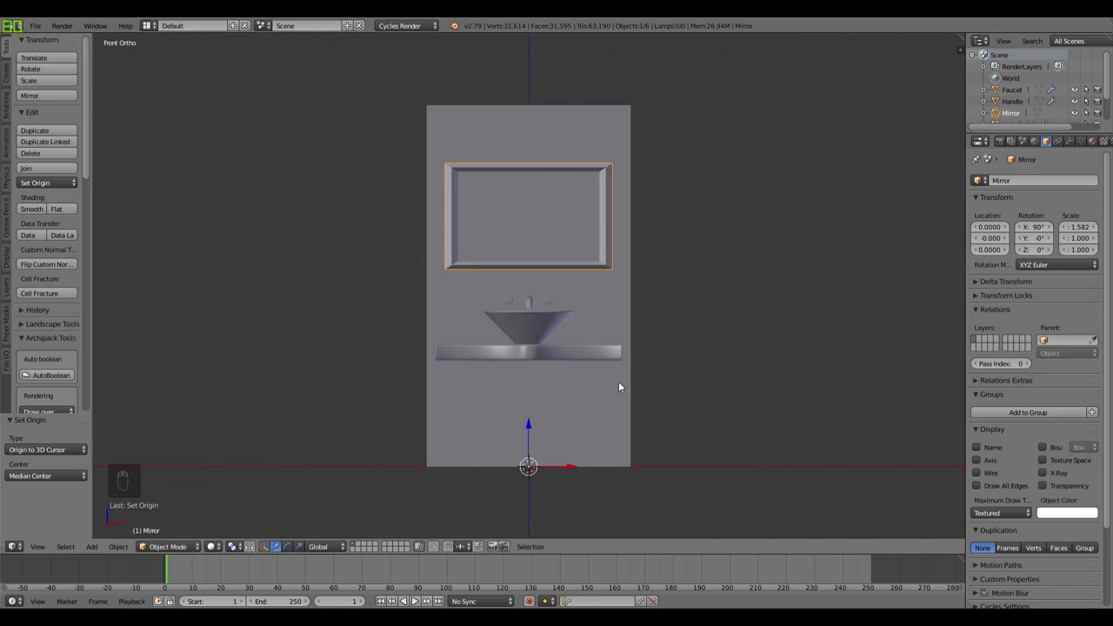
Step: Select only the wall and hide all other objects
{"action": "right_click", "coordinate": [579, 355]}
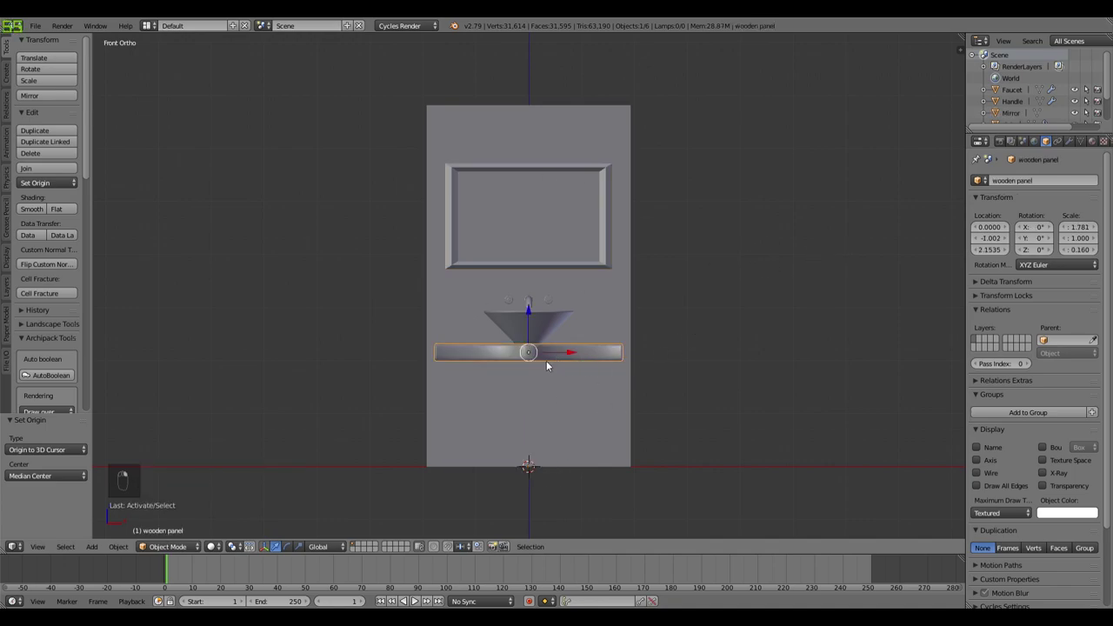
{"action": "right_click", "coordinate": [526, 310]}
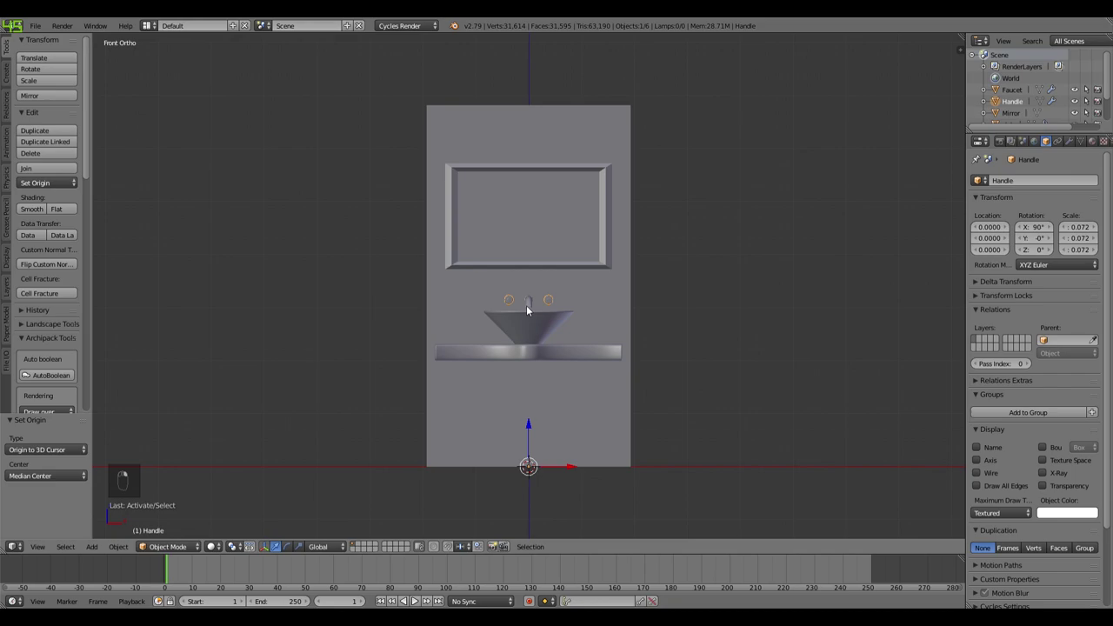
{"action": "left_click", "coordinate": [526, 306]}
{"action": "key", "text": "a"}
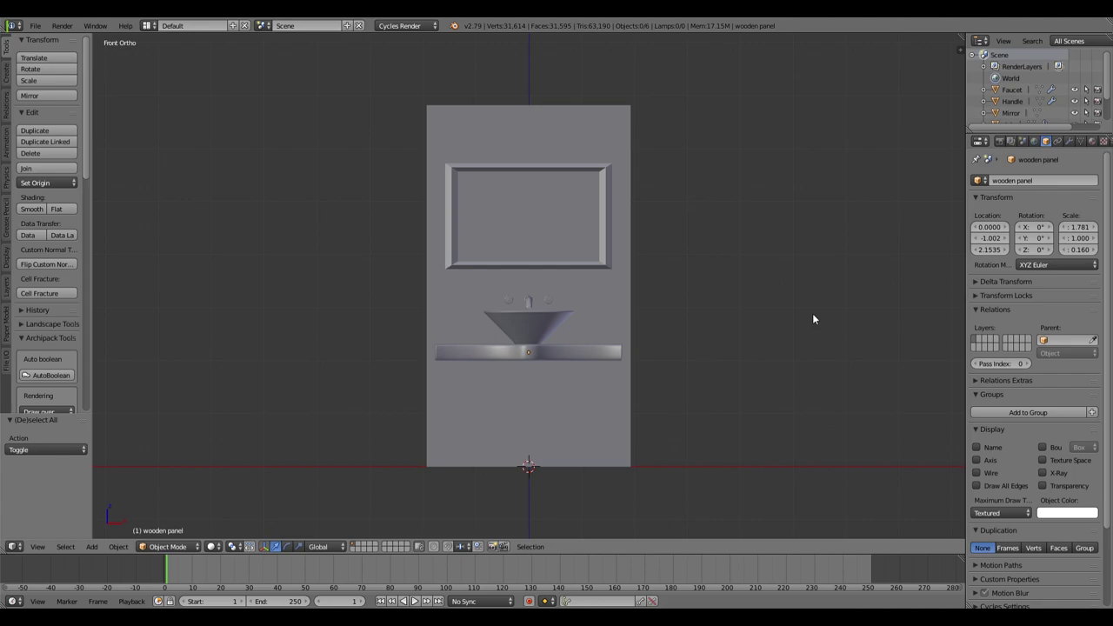
{"action": "right_click", "coordinate": [619, 293]}
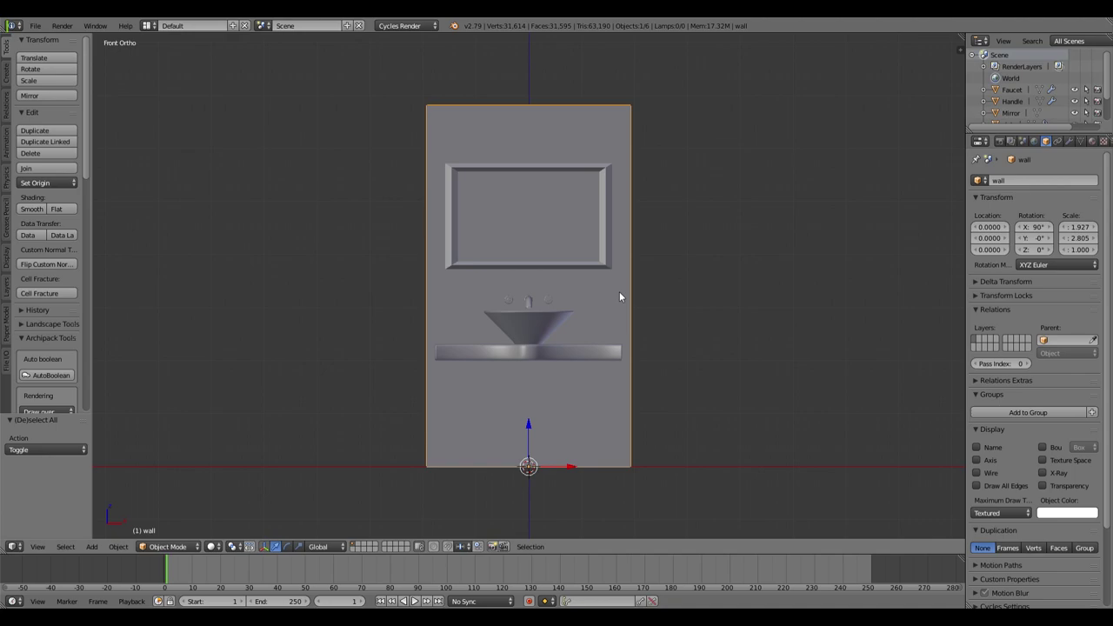
{"action": "key", "text": "shift+h"}
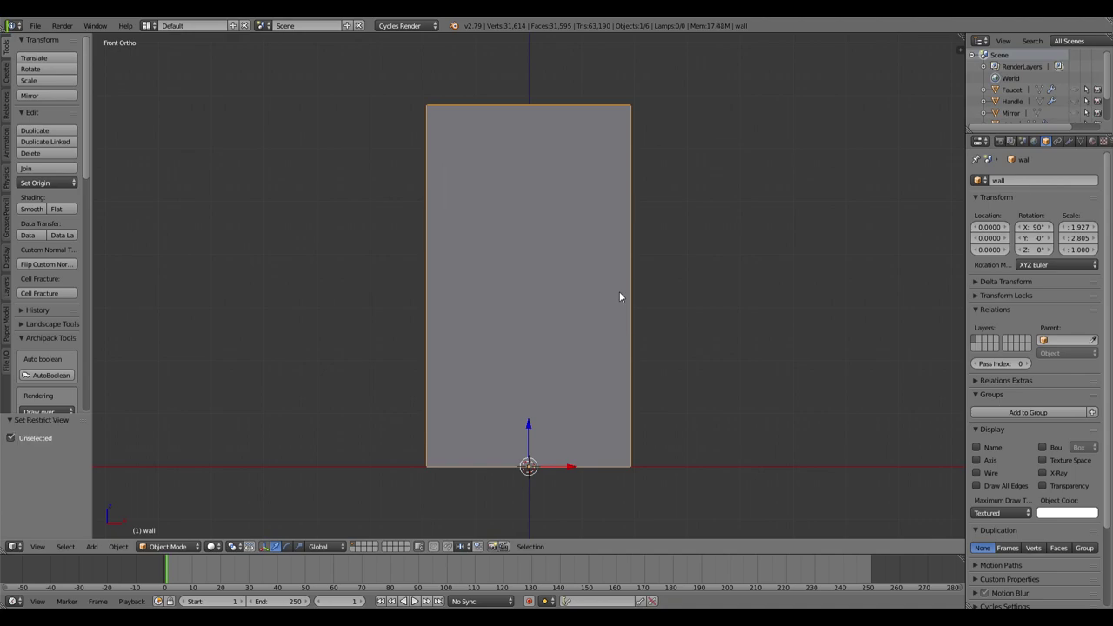
Step: Split the 3D view into two stacked areas, frame the wall in the upper one and make the lower one a Node Editor
{"action": "left_click_drag", "start_coordinate": [4, 553], "coordinate": [20, 327]}
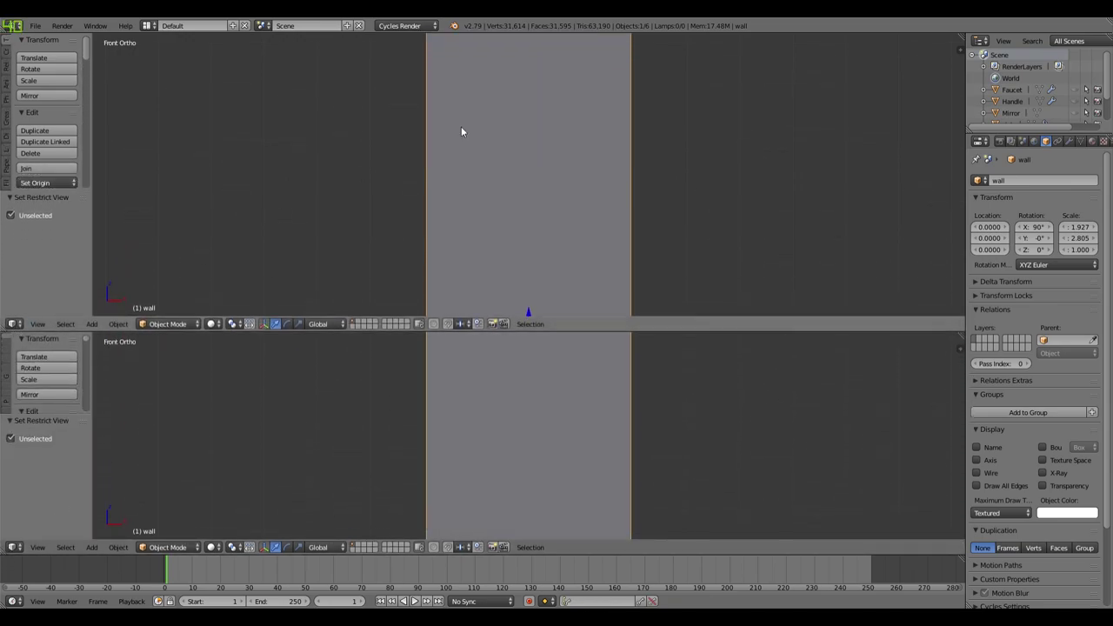
{"action": "key", "text": "Home"}
{"action": "scroll", "coordinate": [461, 127], "scroll_direction": "up", "scroll_amount": 1}
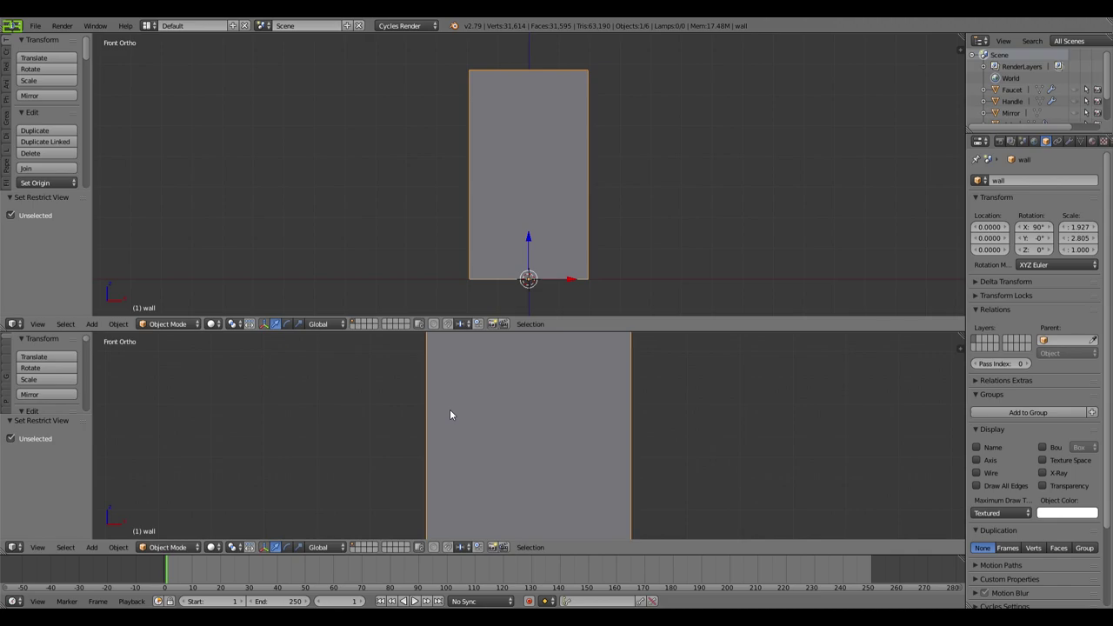
{"action": "key", "text": "shift+F3"}
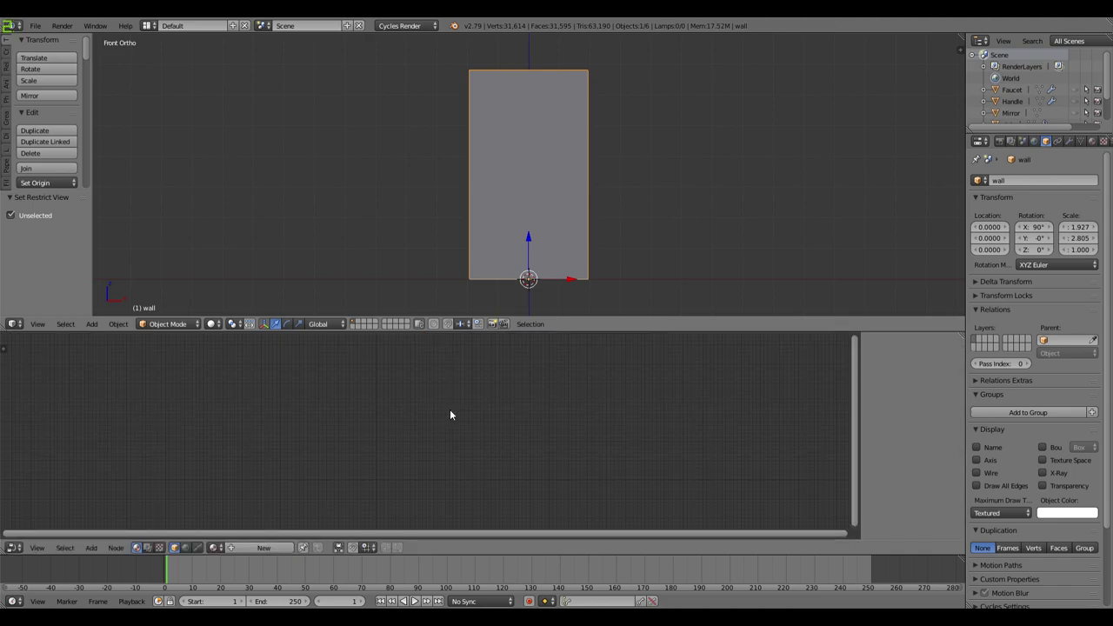
Step: Create a new material for the wall and name it Wall
{"action": "left_click", "coordinate": [266, 547]}
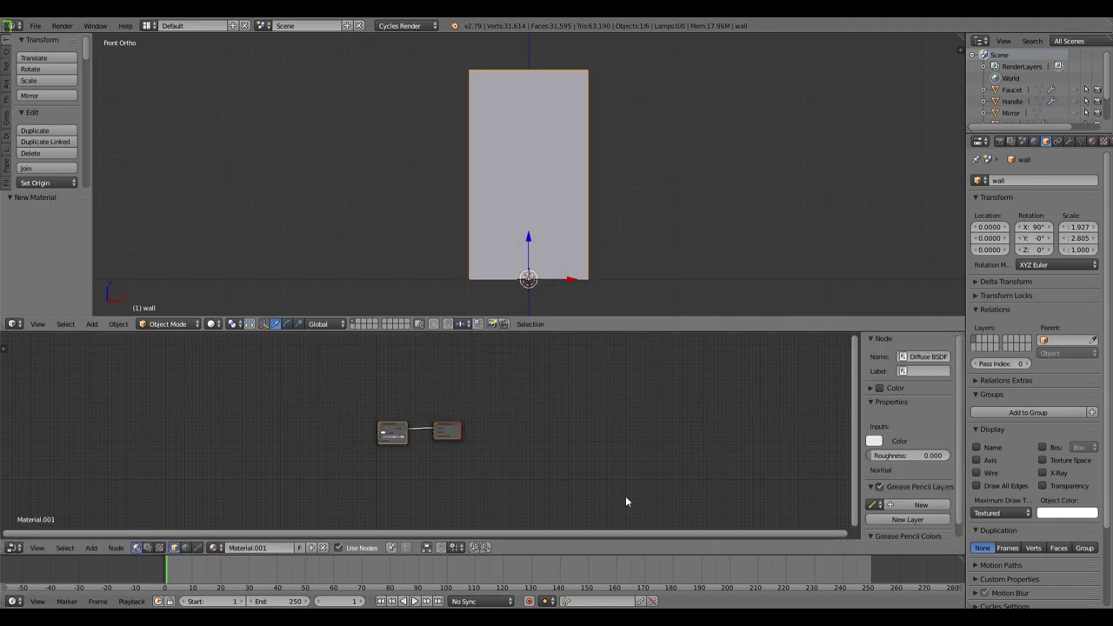
{"action": "left_click", "coordinate": [1092, 141]}
{"action": "double_click", "coordinate": [1027, 188]}
{"action": "type", "text": "Wal"}
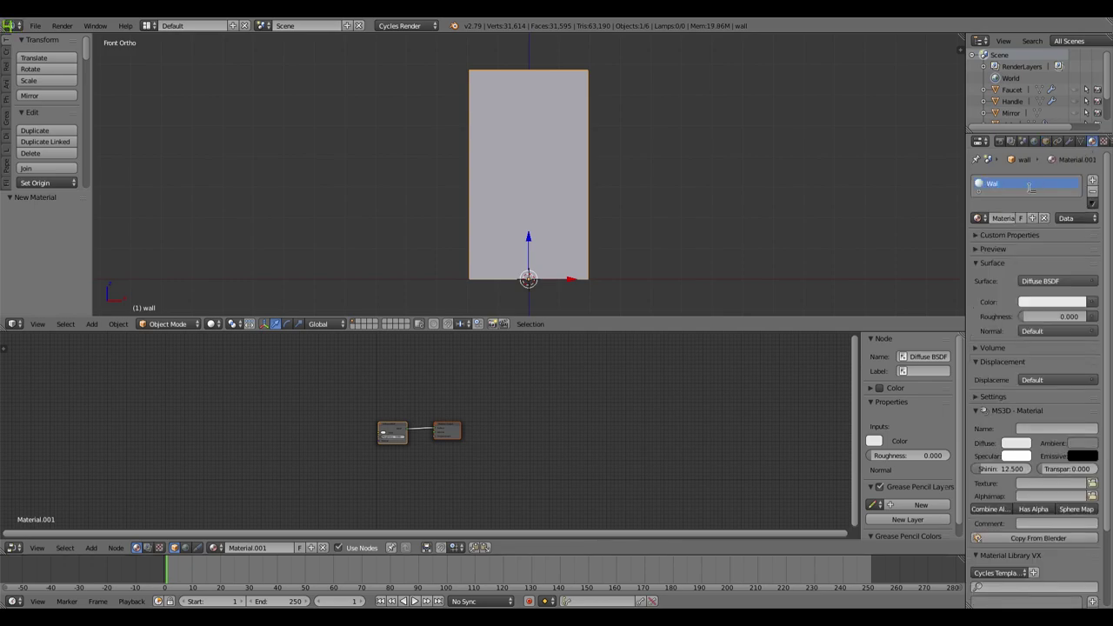
{"action": "type", "text": "l"}
{"action": "key", "text": "Return"}
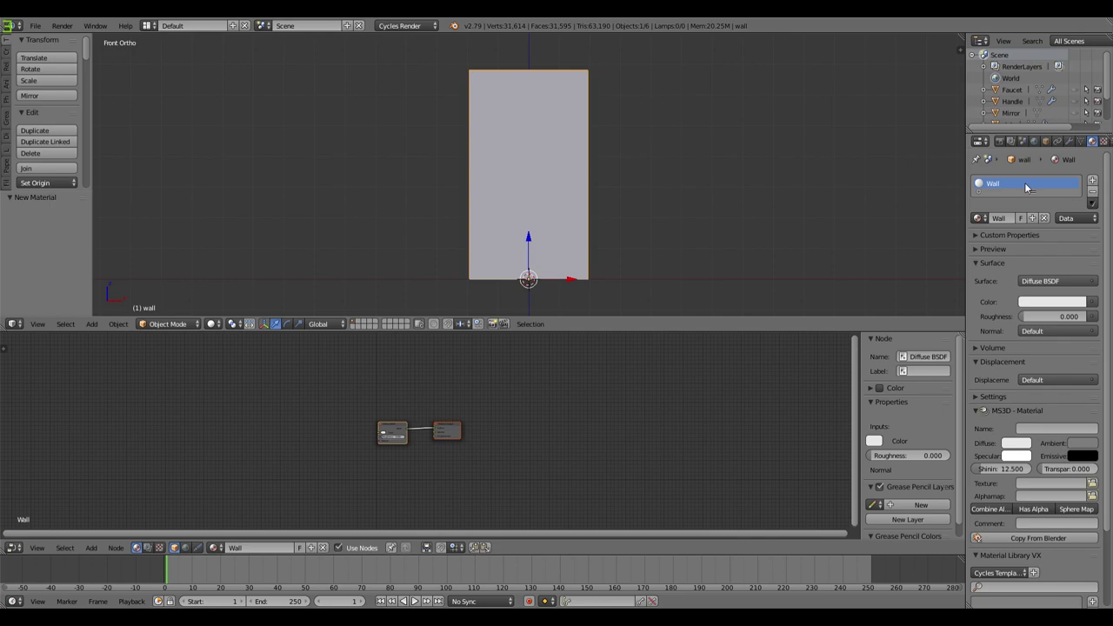
Step: Add a Brick Texture node before the Diffuse BSDF node and link its Color output to the shader's Color input
{"action": "scroll", "coordinate": [439, 435], "scroll_direction": "up", "scroll_amount": 4}
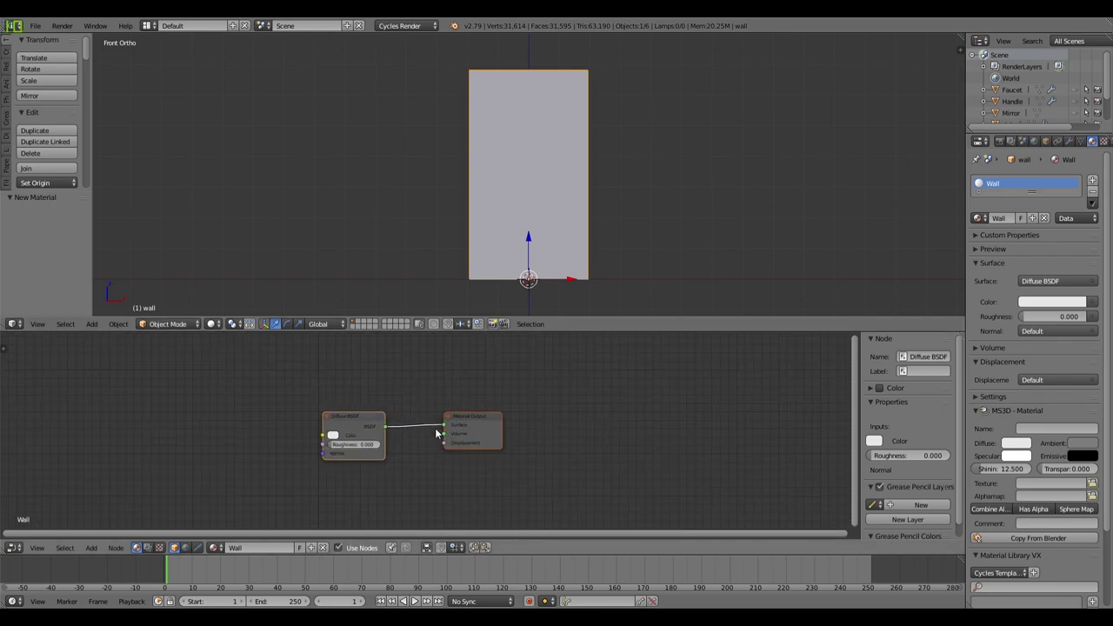
{"action": "middle_click_drag", "start_coordinate": [438, 432], "coordinate": [586, 401]}
{"action": "scroll", "coordinate": [422, 407], "scroll_direction": "down", "scroll_amount": 2}
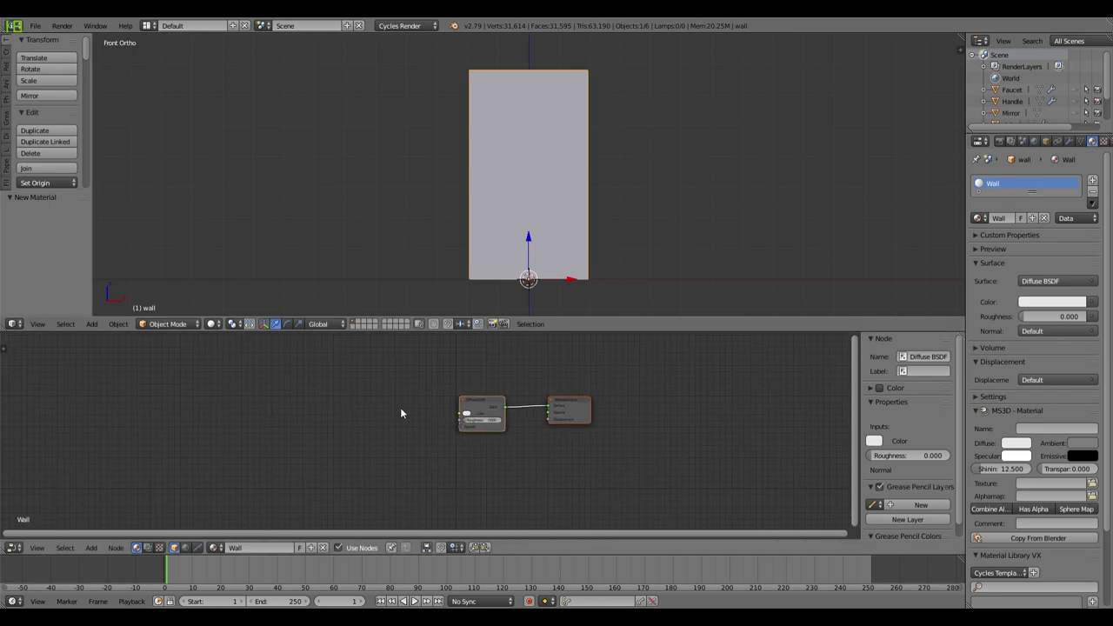
{"action": "key", "text": "shift+a"}
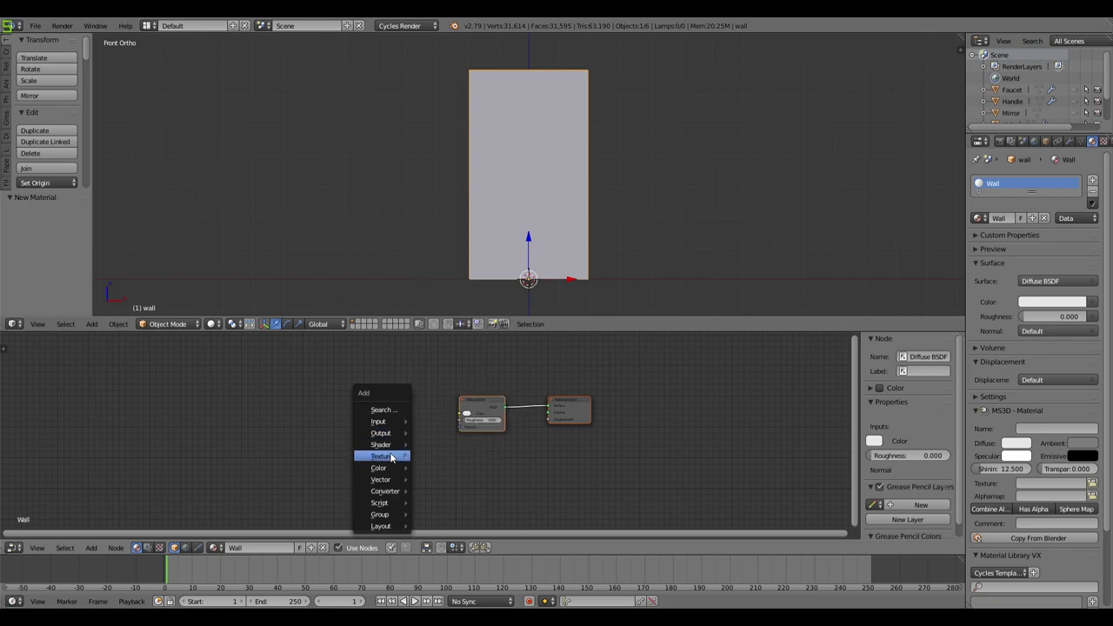
{"action": "mouse_move", "coordinate": [392, 458]}
{"action": "left_click", "coordinate": [462, 327]}
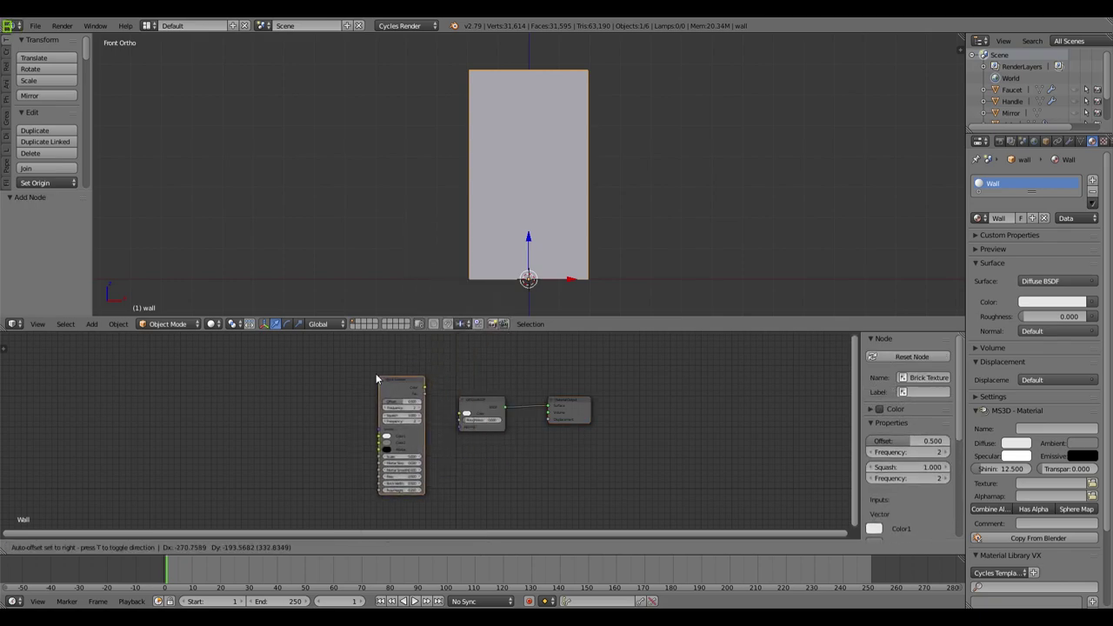
{"action": "left_click", "coordinate": [354, 363]}
{"action": "scroll", "coordinate": [409, 398], "scroll_direction": "up", "scroll_amount": 2}
{"action": "left_click_drag", "start_coordinate": [426, 364], "coordinate": [506, 422]}
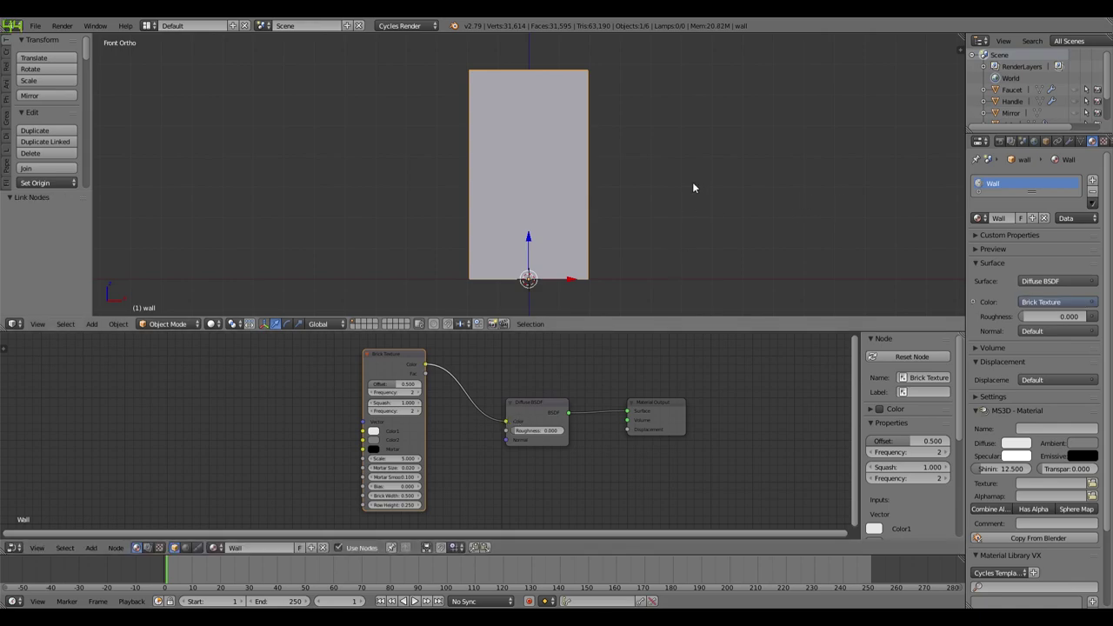
Step: Switch the 3D view to Rendered shading to preview the brick pattern on the wall
{"action": "key", "text": "shift+z"}
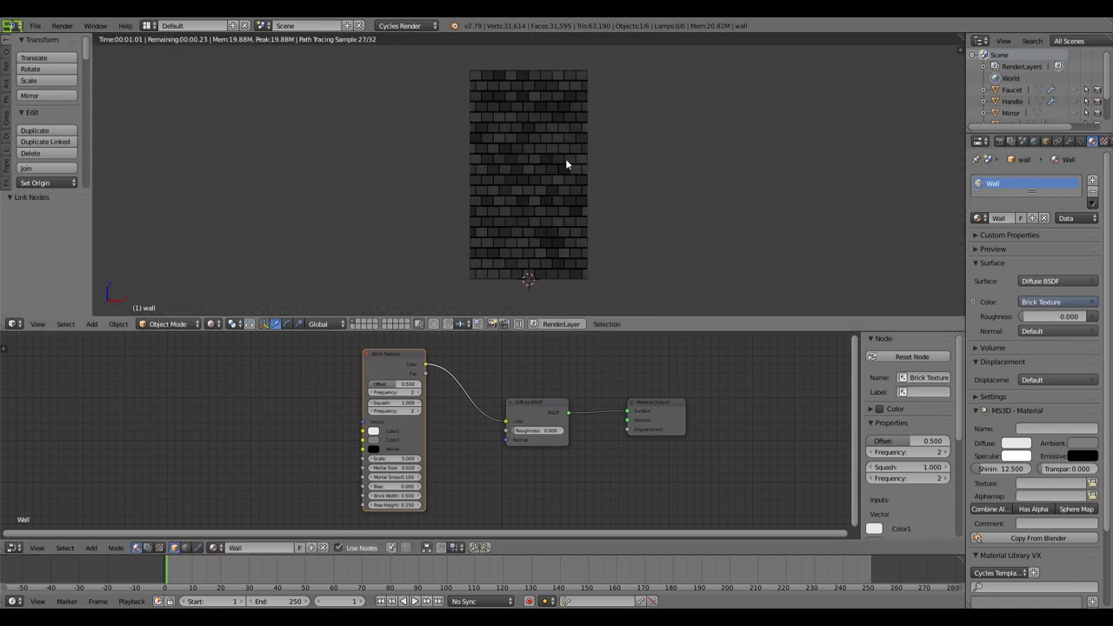
{"action": "scroll", "coordinate": [574, 197], "scroll_direction": "up", "scroll_amount": 3}
{"action": "scroll", "coordinate": [574, 199], "scroll_direction": "down", "scroll_amount": 3}
Step: Enable nodes for the world and set the background colour's red, green and blue values to 0.93 each
{"action": "left_click", "coordinate": [1034, 141]}
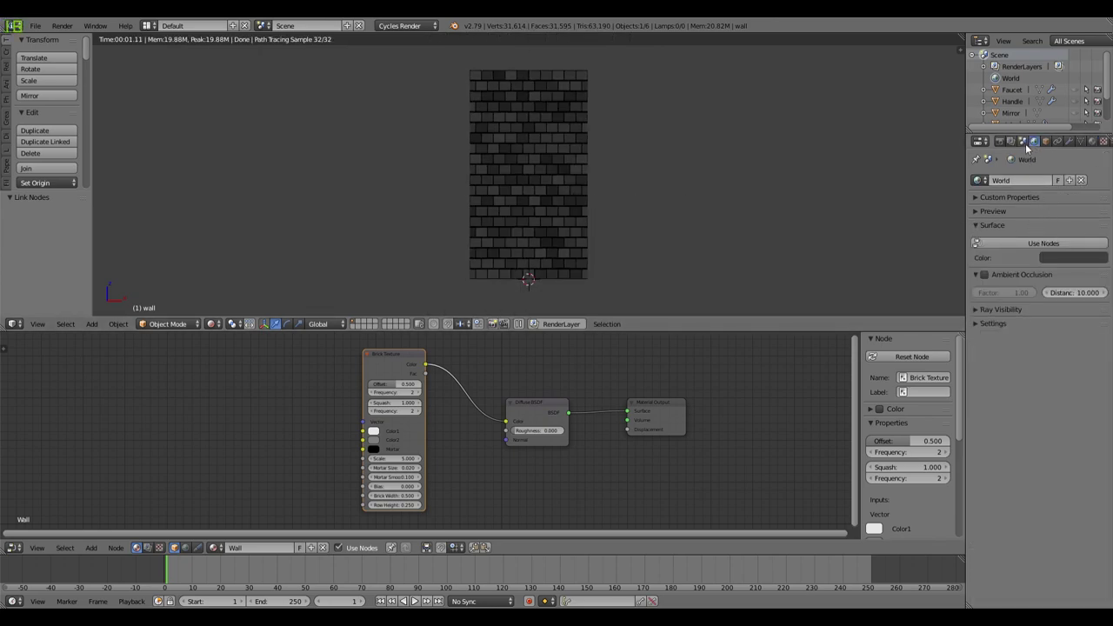
{"action": "left_click", "coordinate": [1034, 244]}
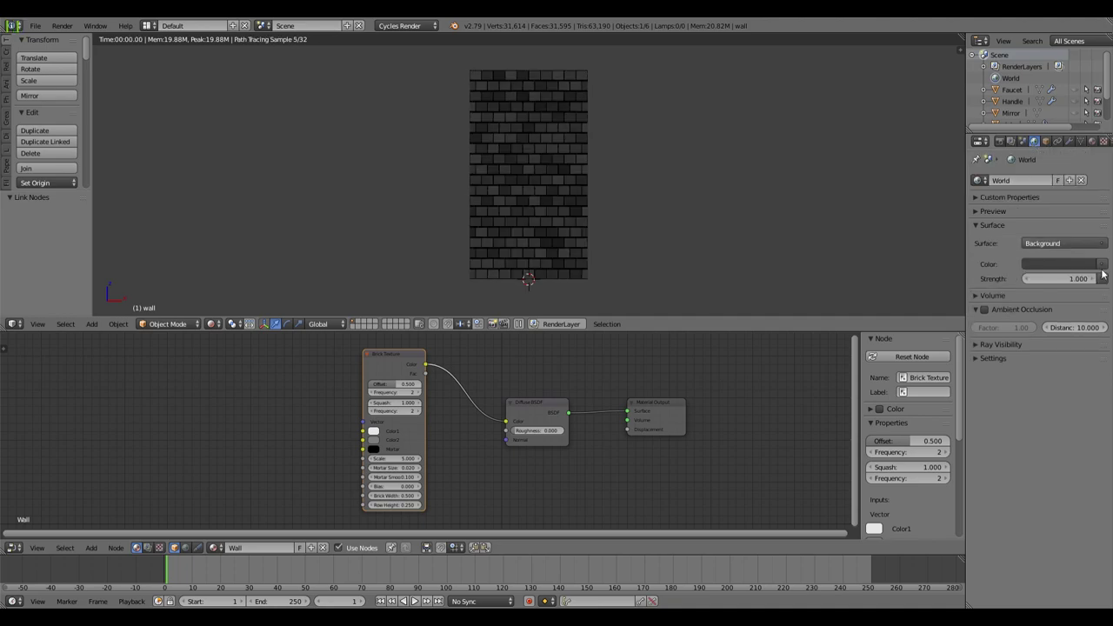
{"action": "left_click", "coordinate": [1076, 264]}
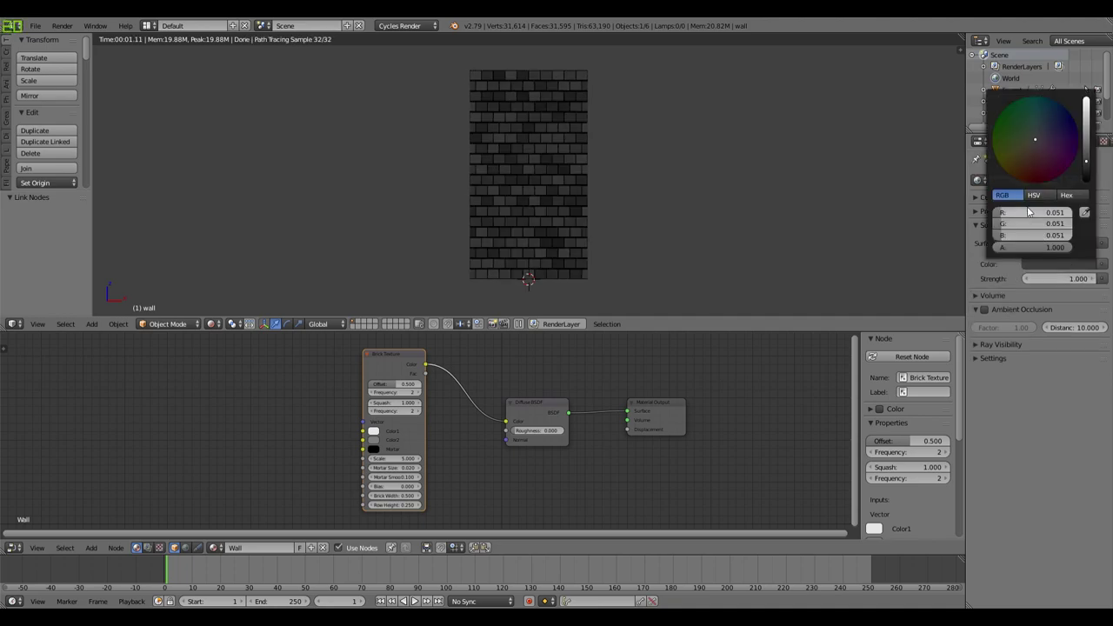
{"action": "left_click", "coordinate": [1047, 264]}
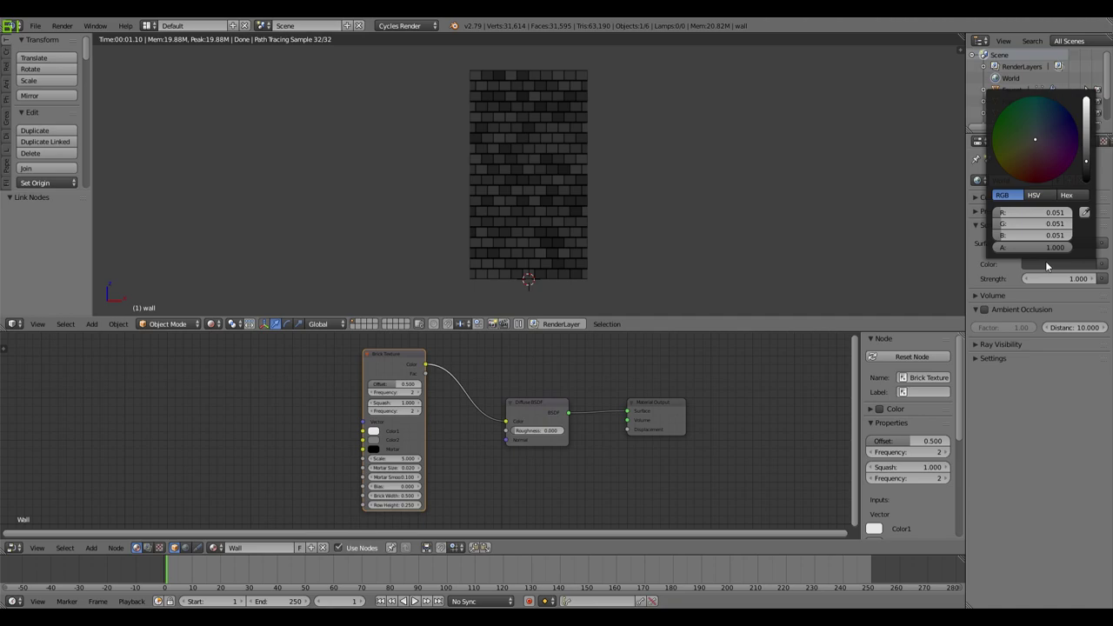
{"action": "left_click", "coordinate": [1043, 217]}
{"action": "key", "text": "BackSpace"}
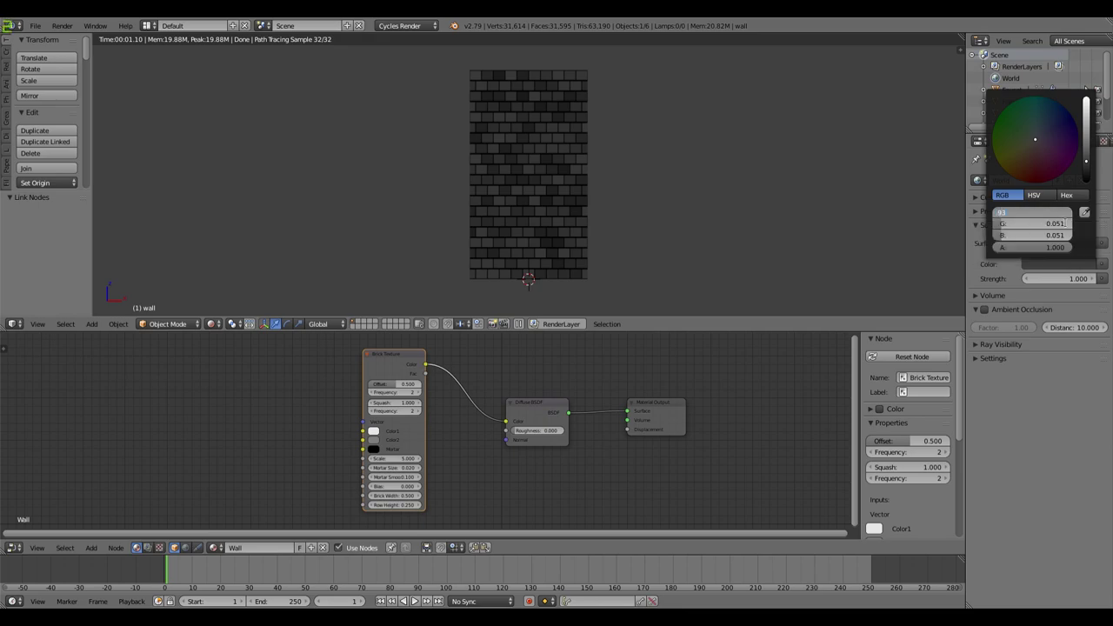
{"action": "type", "text": ".93"}
{"action": "key", "text": "Return"}
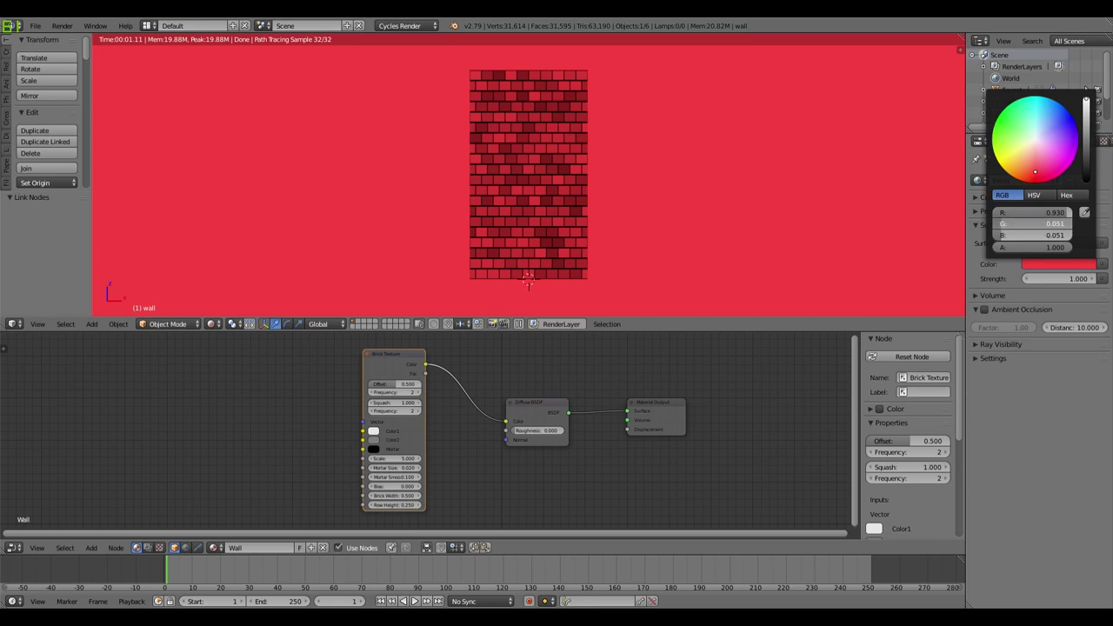
{"action": "left_click", "coordinate": [1047, 224]}
{"action": "type", "text": ".93"}
{"action": "key", "text": "Return"}
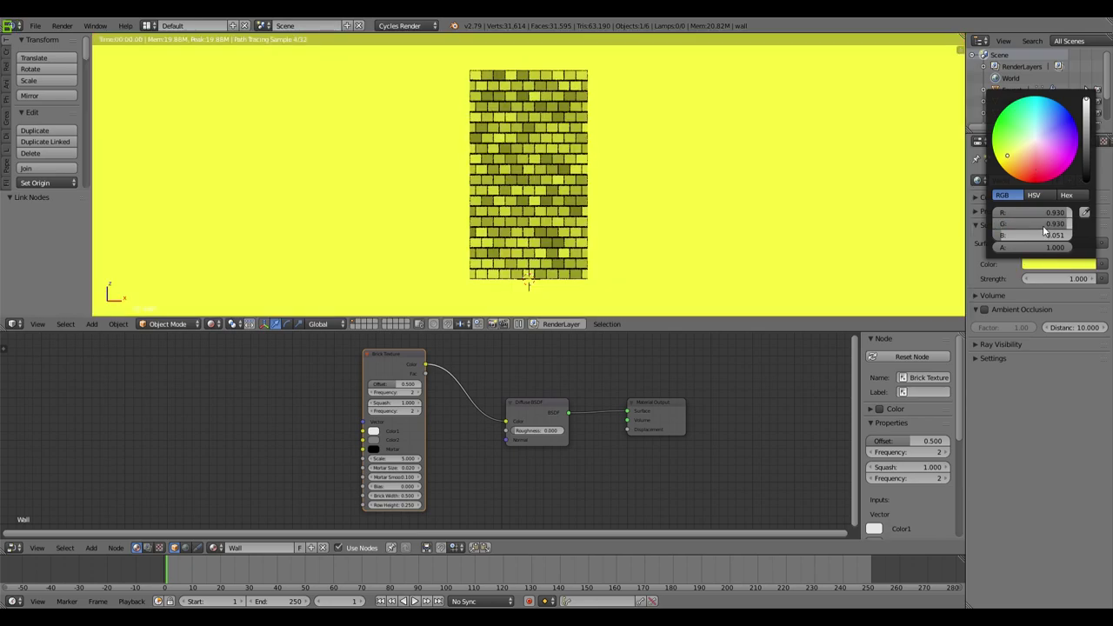
{"action": "left_click", "coordinate": [1038, 236]}
{"action": "type", "text": ".93"}
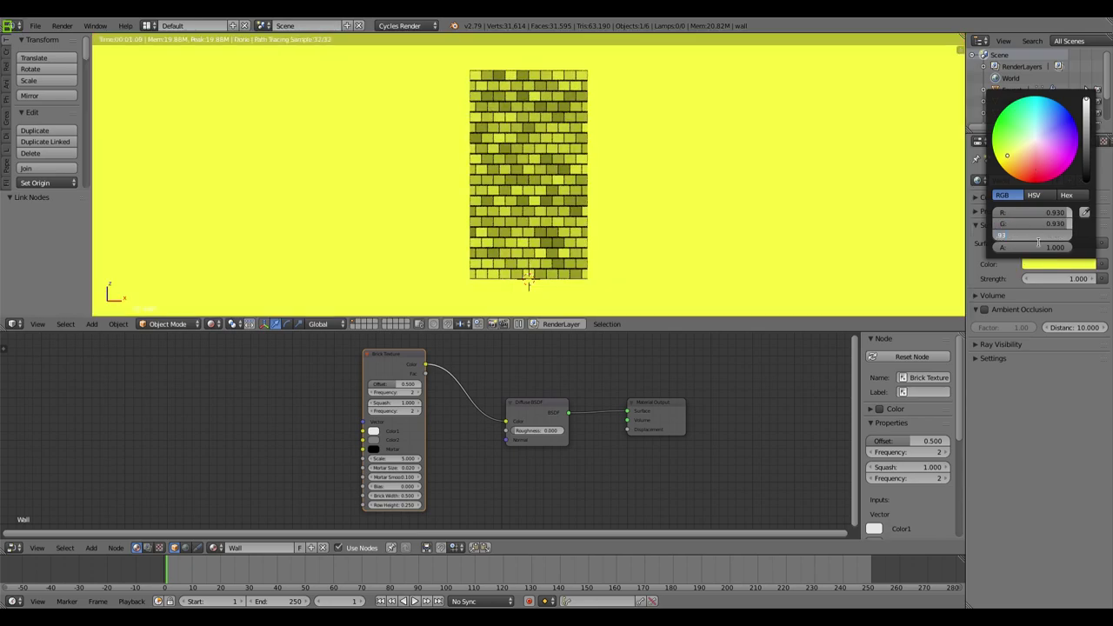
{"action": "key", "text": "Return"}
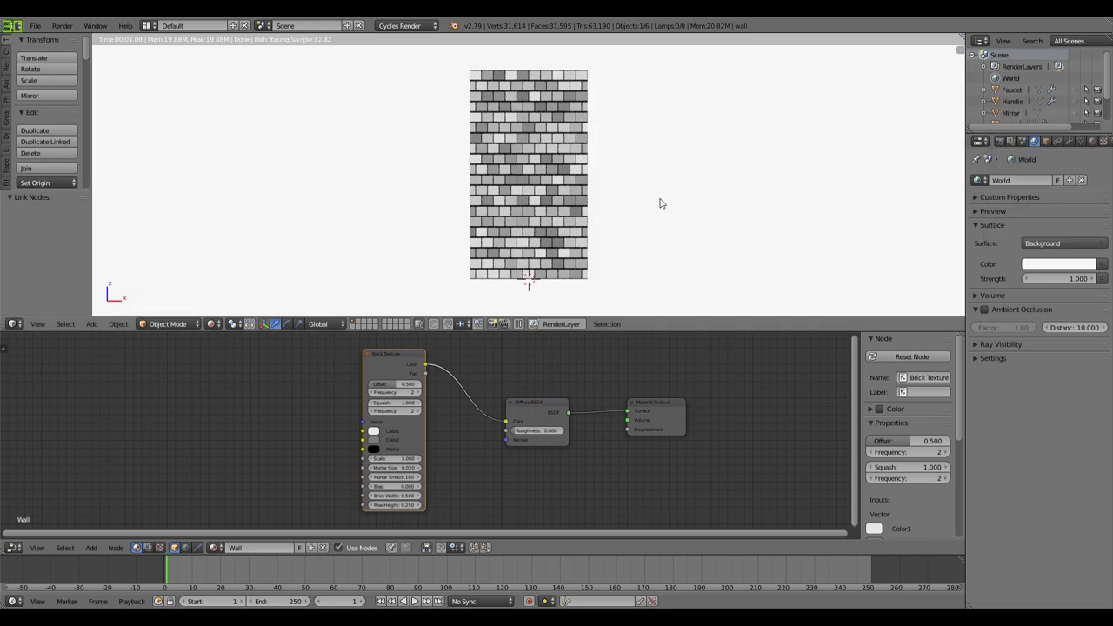
Step: Set the Brick Texture node's Scale to 3.000, keeping the wall in front view
{"action": "scroll", "coordinate": [709, 188], "scroll_direction": "up", "scroll_amount": 3}
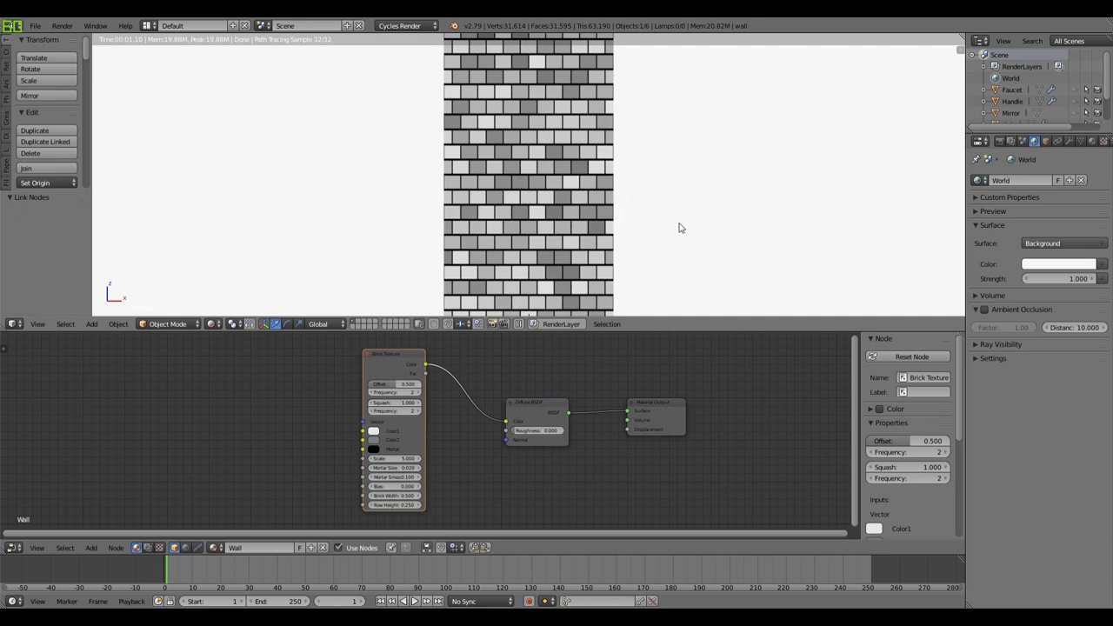
{"action": "scroll", "coordinate": [661, 216], "scroll_direction": "down", "scroll_amount": 3}
{"action": "middle_click_drag", "start_coordinate": [721, 179], "coordinate": [686, 203]}
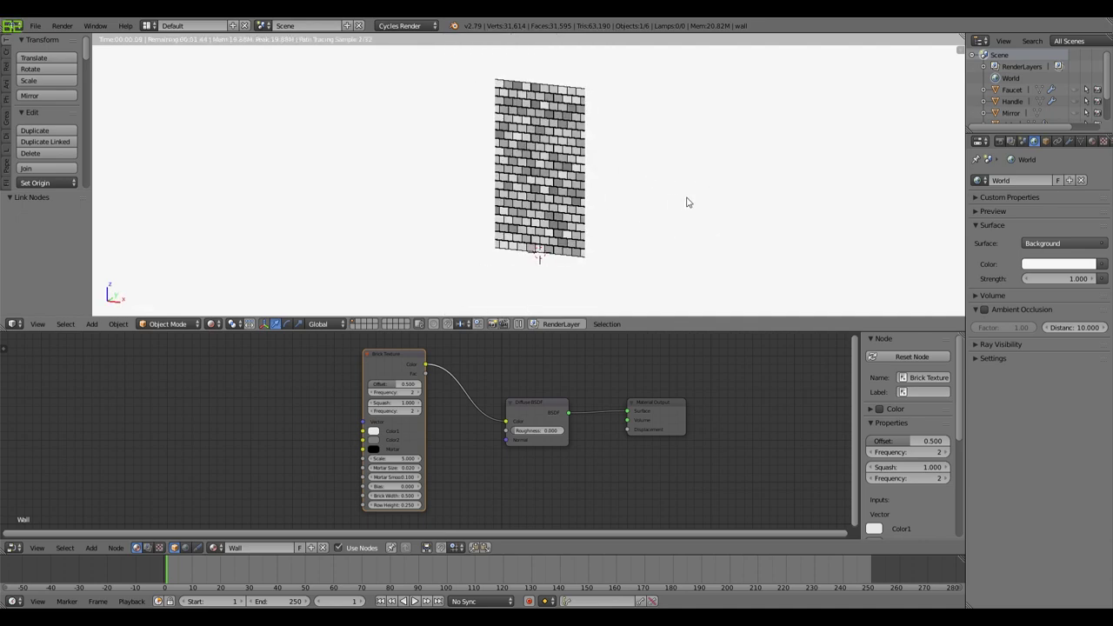
{"action": "key", "text": "KP_1"}
{"action": "scroll", "coordinate": [444, 425], "scroll_direction": "up", "scroll_amount": 2}
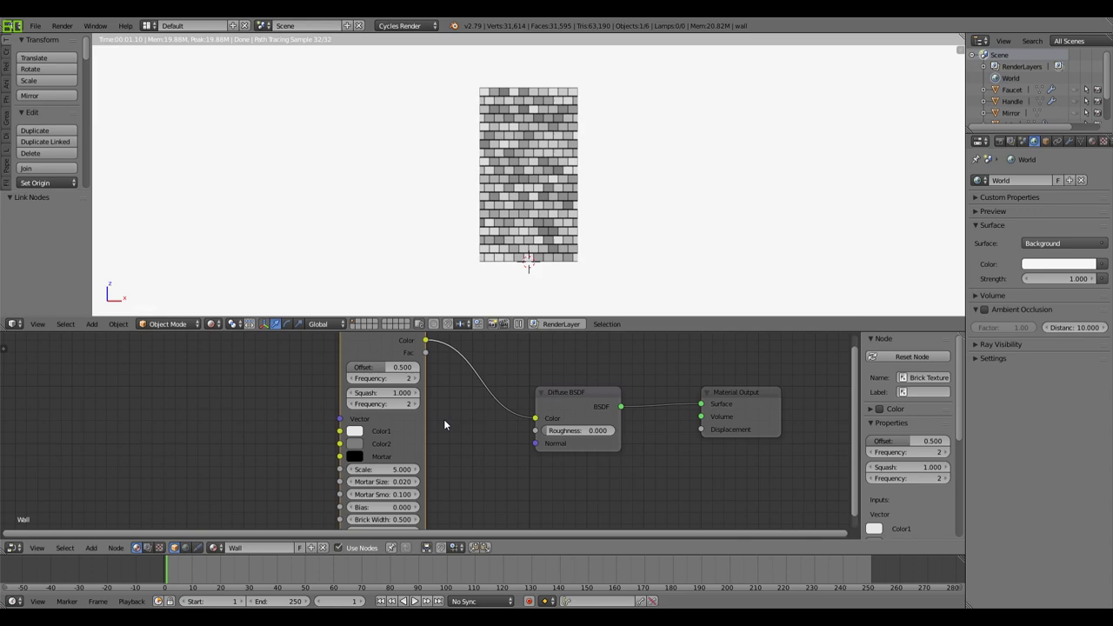
{"action": "scroll", "coordinate": [444, 424], "scroll_direction": "up", "scroll_amount": 1}
{"action": "middle_click_drag", "start_coordinate": [444, 424], "coordinate": [495, 373]}
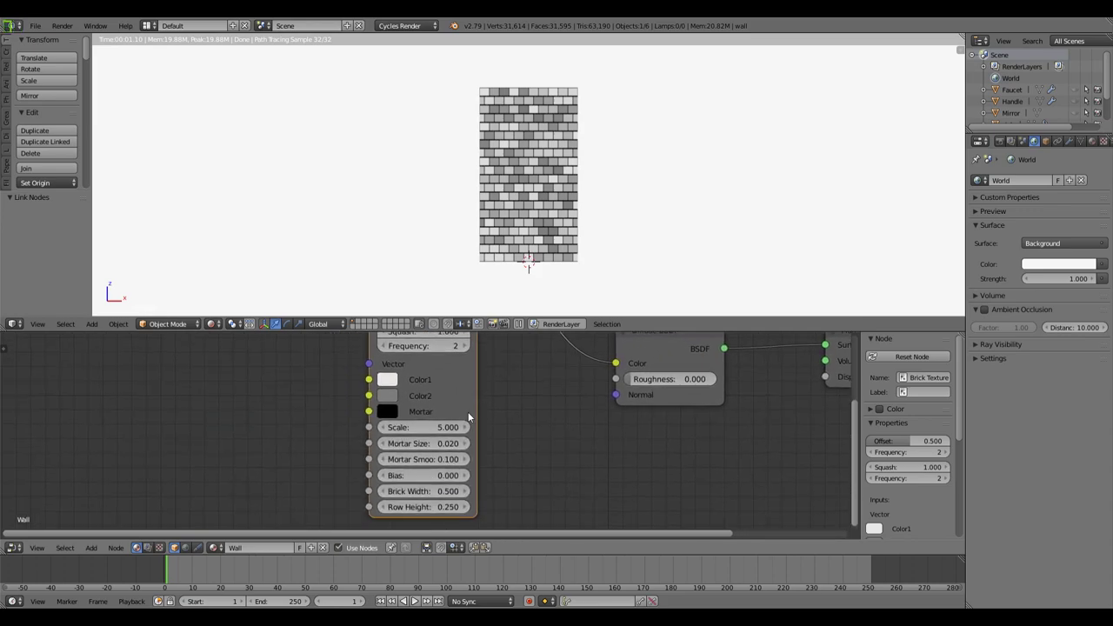
{"action": "left_click_drag", "start_coordinate": [442, 427], "coordinate": [306, 427]}
{"action": "left_click_drag", "start_coordinate": [423, 427], "coordinate": [400, 427]}
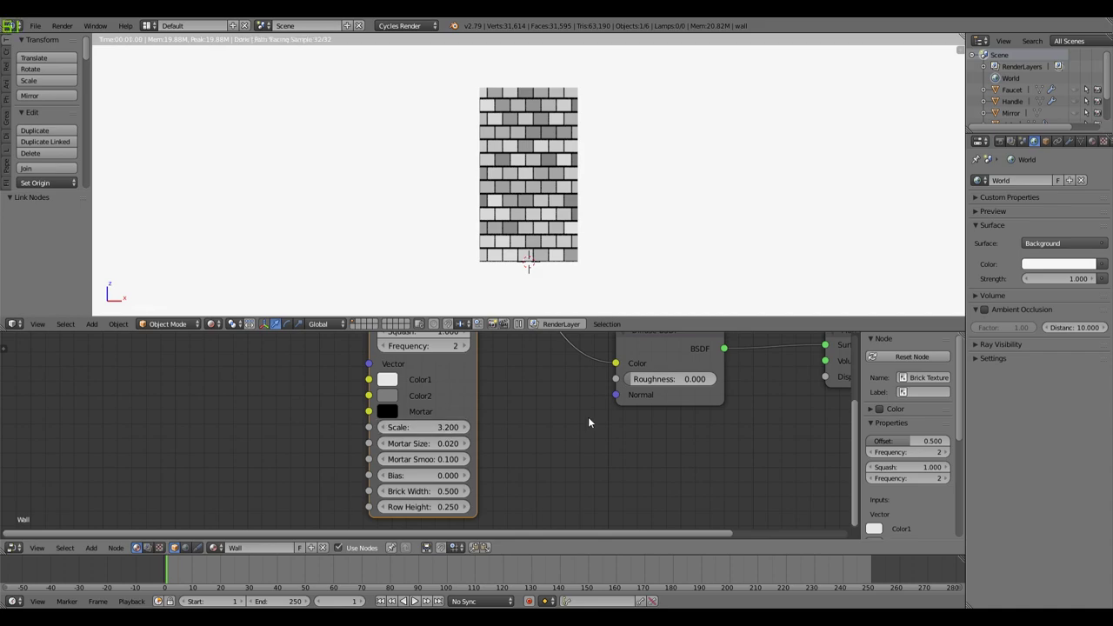
{"action": "left_click_drag", "start_coordinate": [423, 427], "coordinate": [400, 427]}
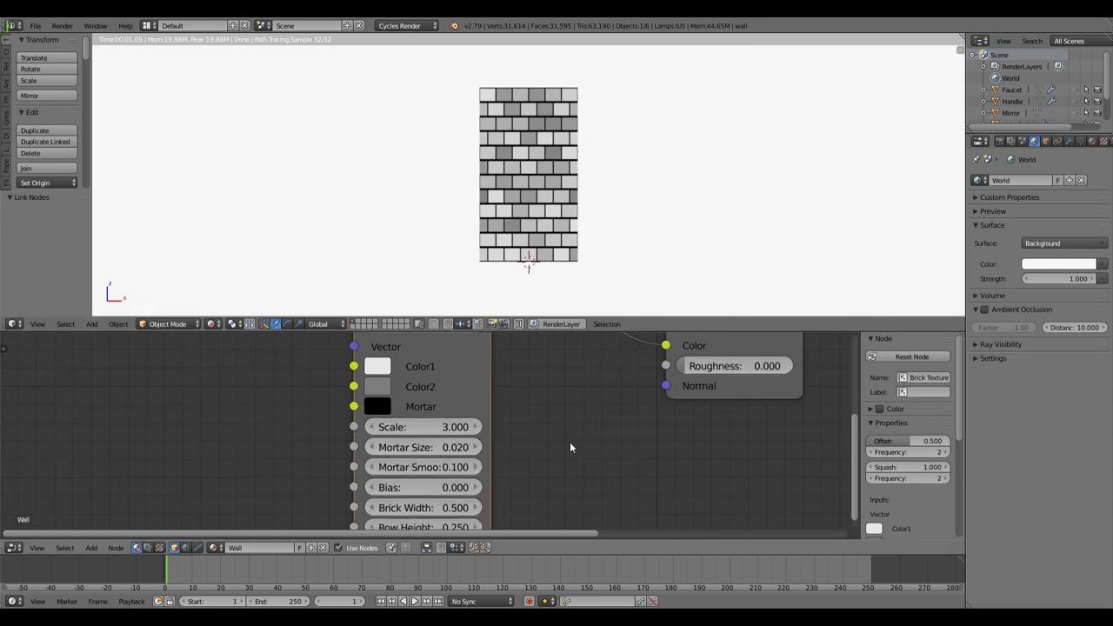
Step: Set Color1 of the Brick Texture node to a golden yellow
{"action": "scroll", "coordinate": [530, 439], "scroll_direction": "down", "scroll_amount": 2}
{"action": "middle_click_drag", "start_coordinate": [529, 443], "coordinate": [622, 479]}
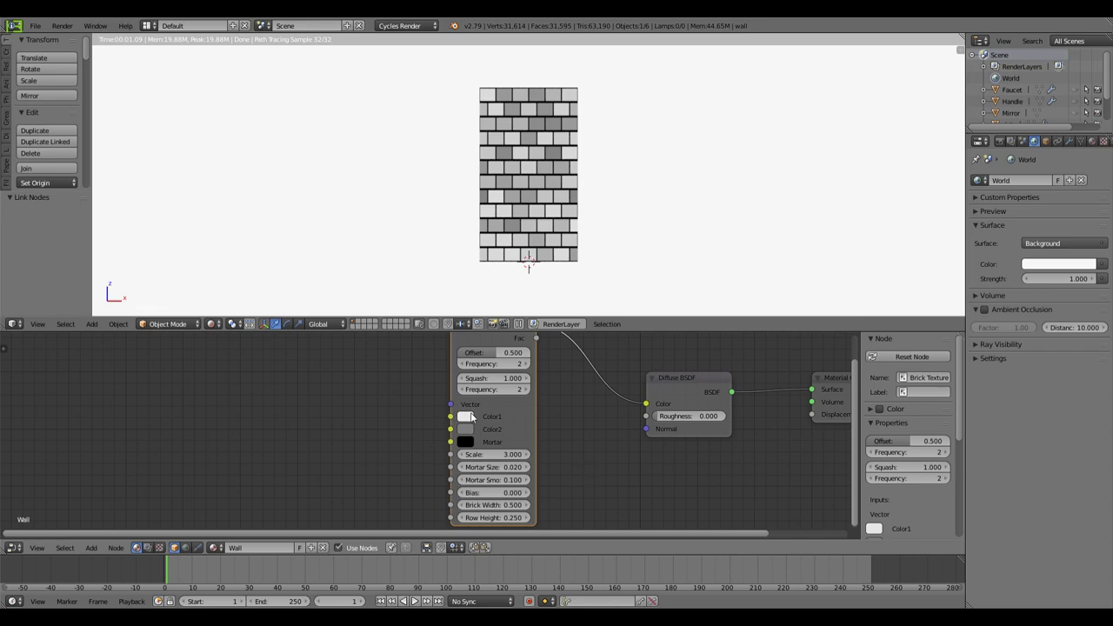
{"action": "left_click", "coordinate": [466, 417]}
{"action": "left_click_drag", "start_coordinate": [502, 308], "coordinate": [489, 312]}
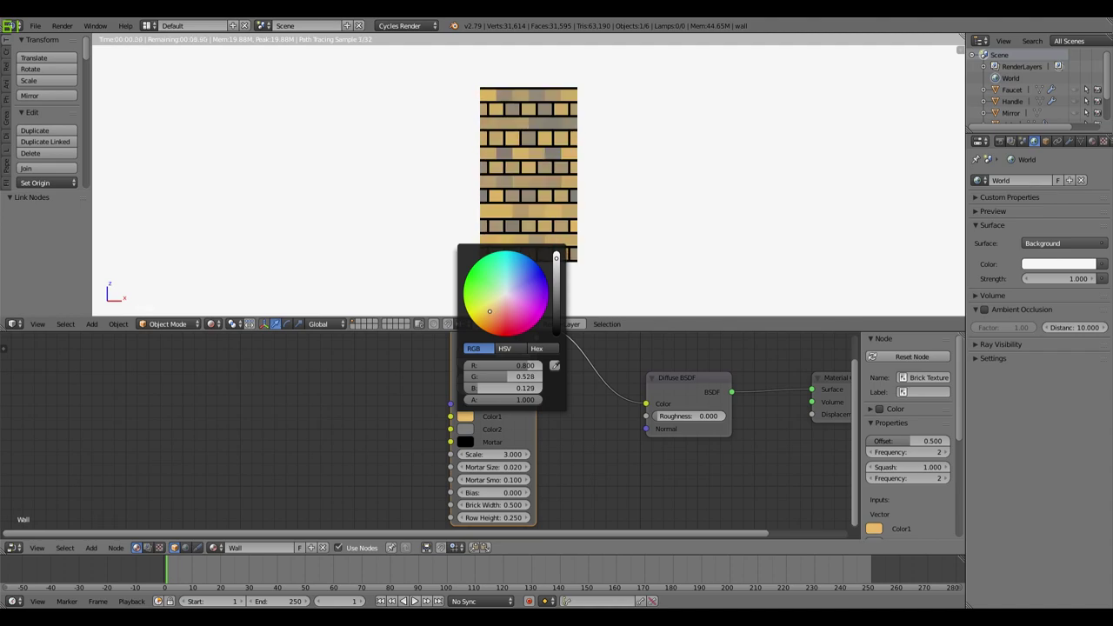
Step: Set Color2 of the Brick Texture node to a dark reddish brown
{"action": "left_click", "coordinate": [466, 431]}
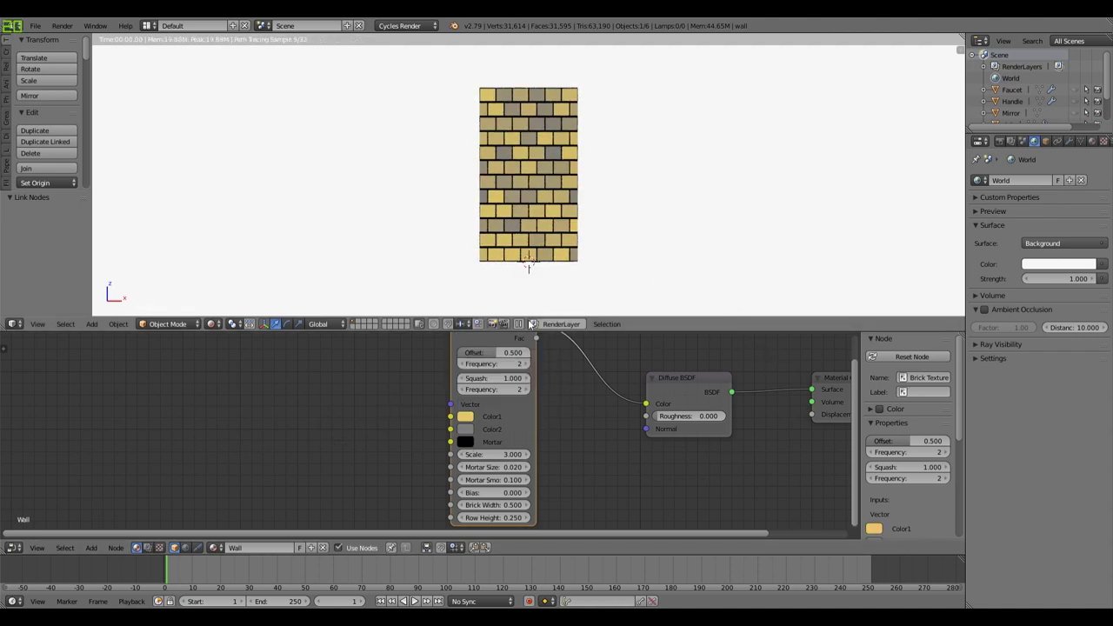
{"action": "left_click", "coordinate": [466, 431]}
{"action": "left_click_drag", "start_coordinate": [511, 310], "coordinate": [496, 333]}
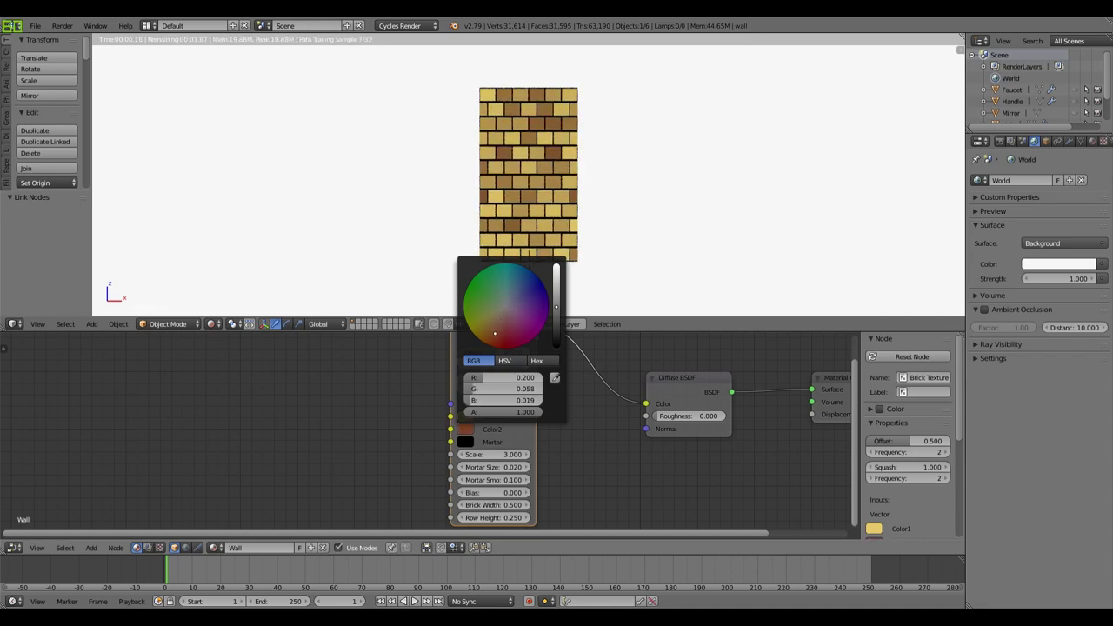
{"action": "left_click", "coordinate": [557, 311]}
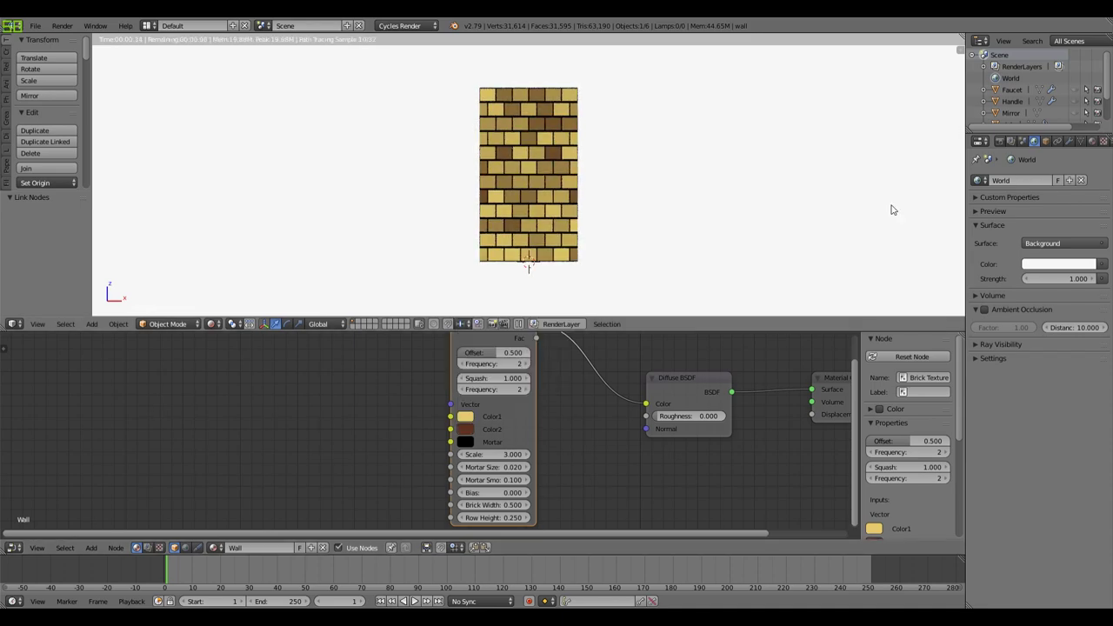
Step: Move the Material Output and Diffuse BSDF nodes farther away from the Brick Texture node to make room between them
{"action": "scroll", "coordinate": [401, 419], "scroll_direction": "down", "scroll_amount": 3}
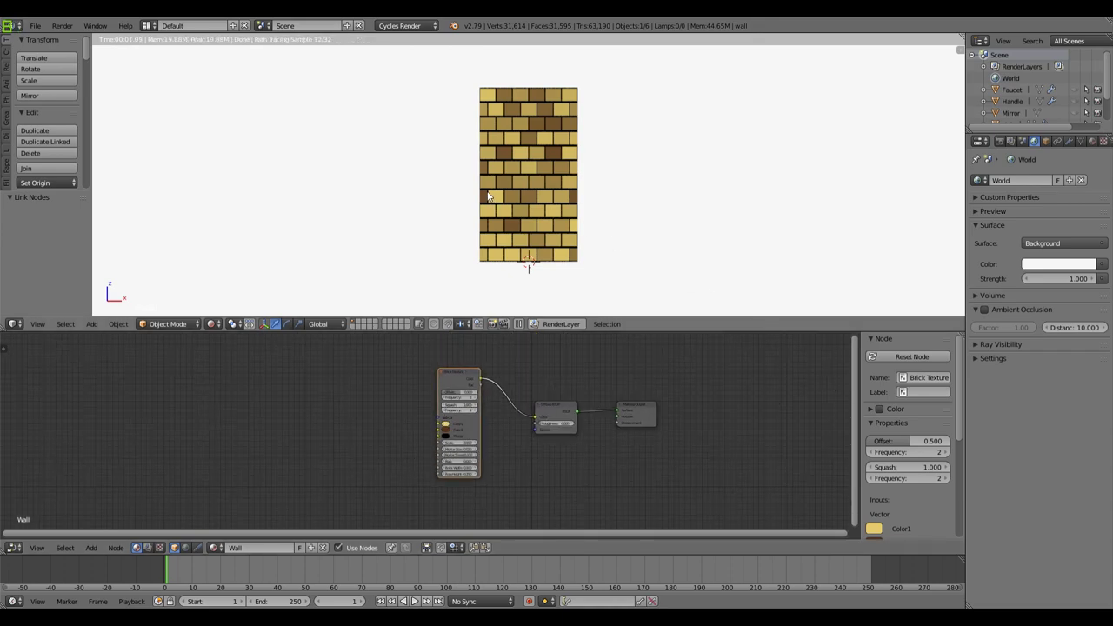
{"action": "middle_click_drag", "start_coordinate": [488, 196], "coordinate": [478, 209]}
{"action": "scroll", "coordinate": [500, 389], "scroll_direction": "up", "scroll_amount": 2}
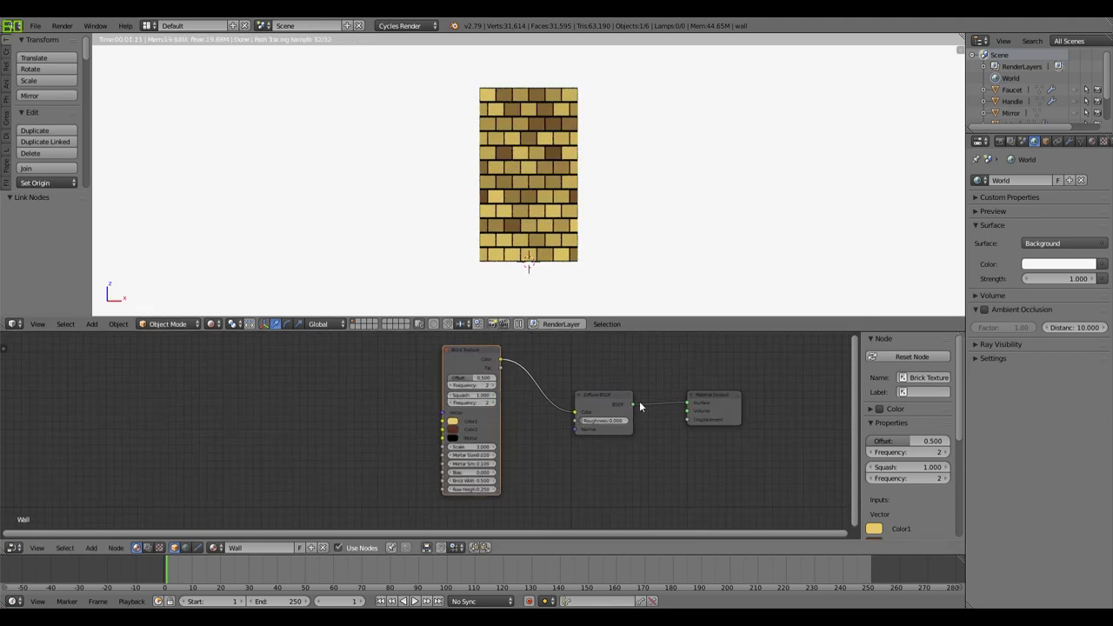
{"action": "left_click_drag", "start_coordinate": [711, 393], "coordinate": [732, 393]}
{"action": "left_click_drag", "start_coordinate": [616, 396], "coordinate": [657, 397]}
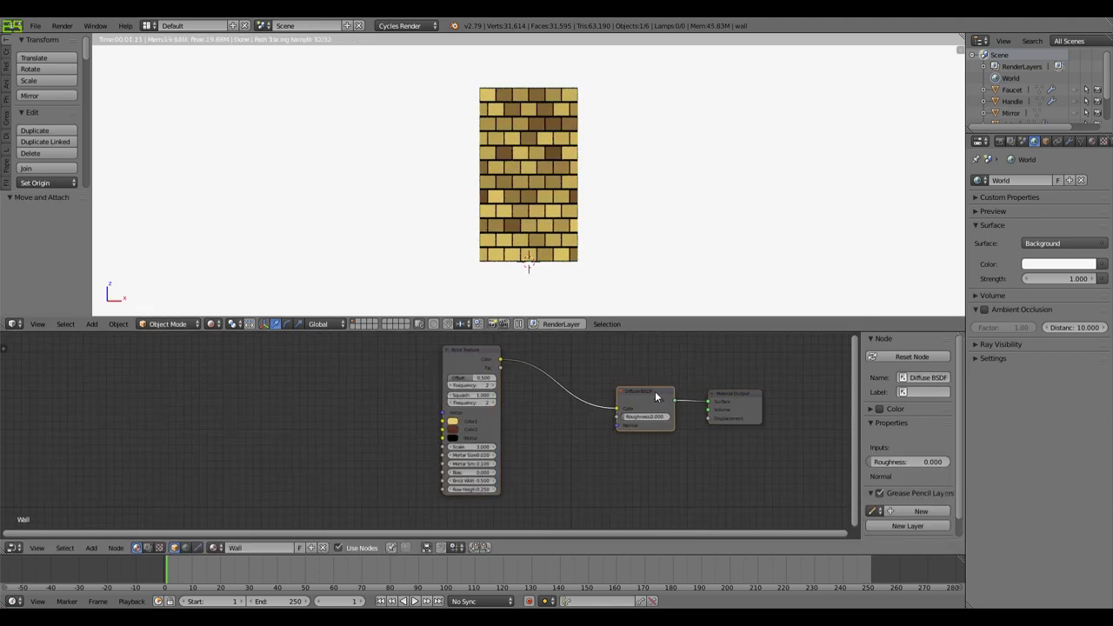
Step: Duplicate the Brick Texture node and place the copy on the input side of the original
{"action": "left_click", "coordinate": [452, 353]}
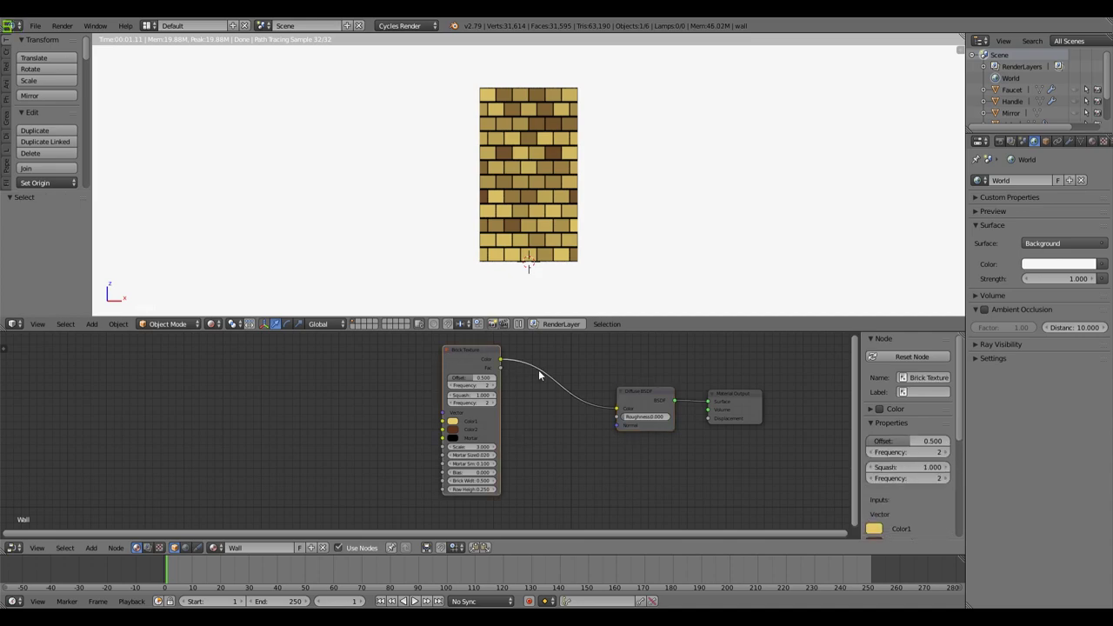
{"action": "key", "text": "shift+d"}
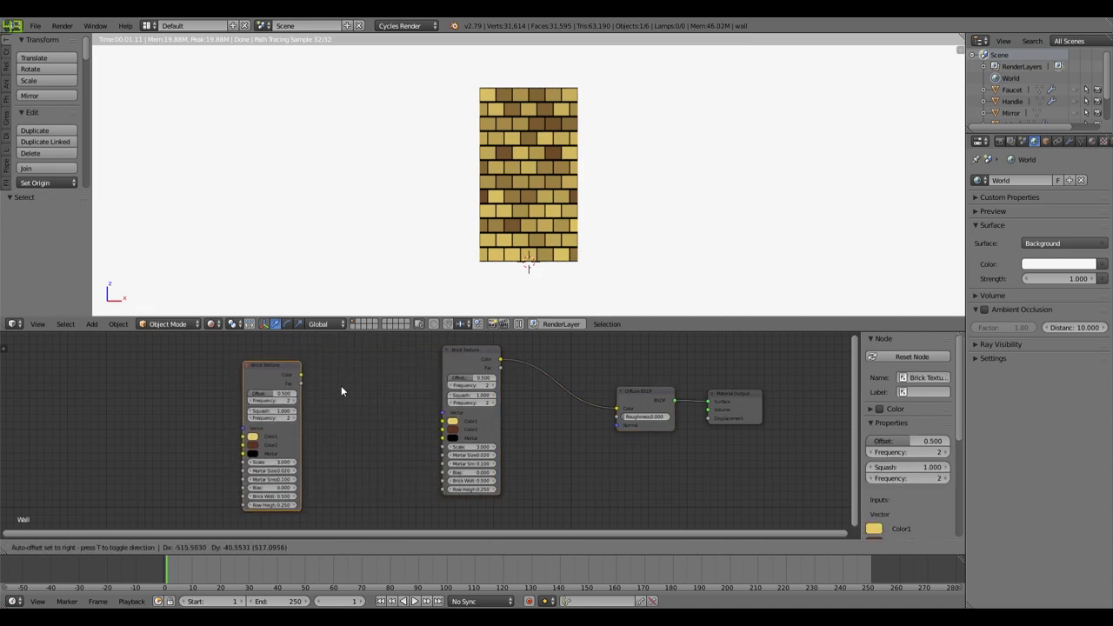
{"action": "left_click", "coordinate": [336, 385]}
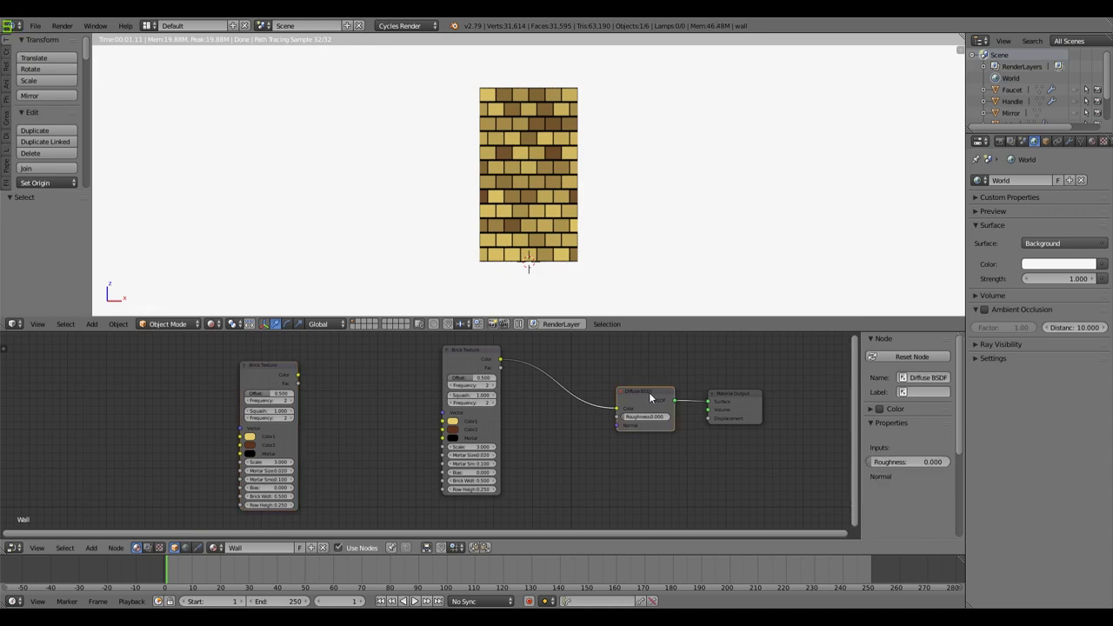
Step: Insert a Mix Shader node between the Diffuse BSDF and Material Output nodes
{"action": "left_click_drag", "start_coordinate": [651, 397], "coordinate": [621, 398]}
{"action": "key", "text": "shift+a"}
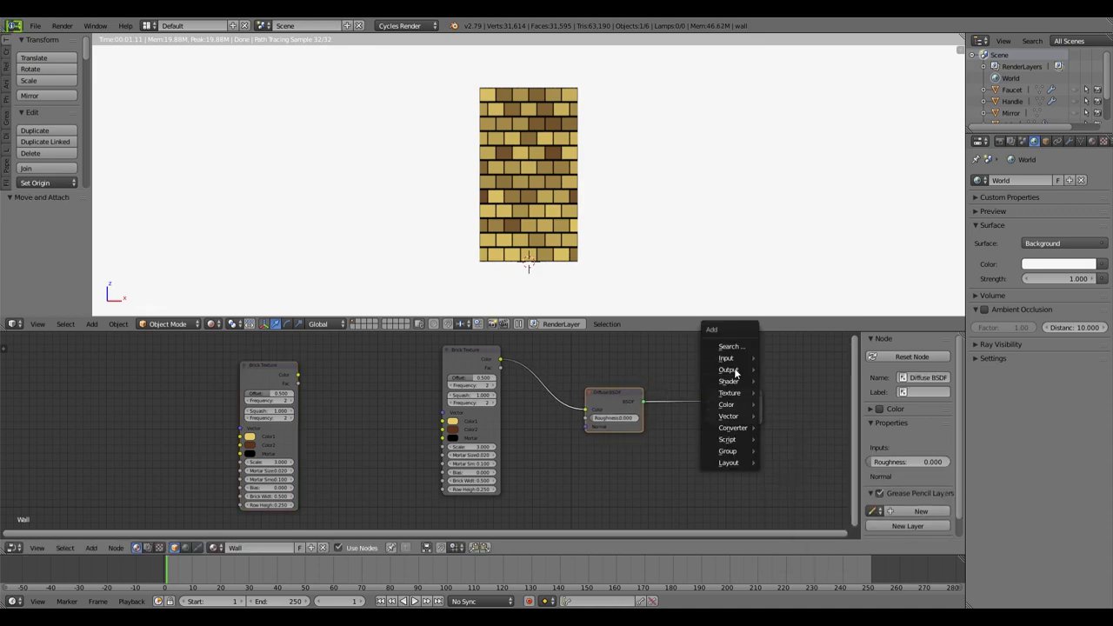
{"action": "mouse_move", "coordinate": [732, 383]}
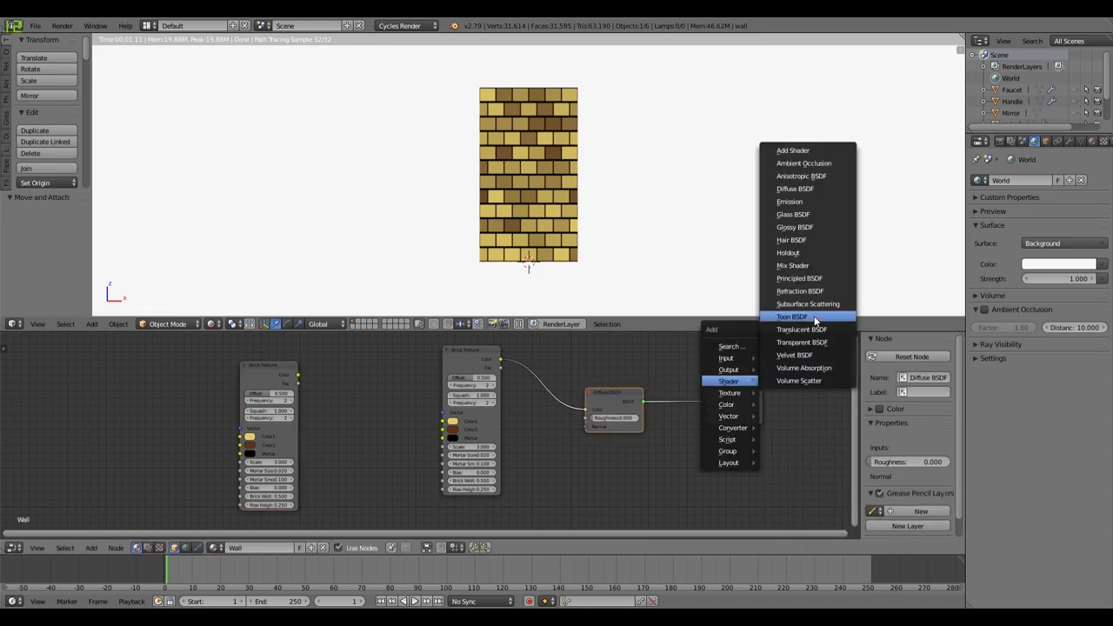
{"action": "left_click", "coordinate": [792, 265]}
{"action": "left_click", "coordinate": [664, 397]}
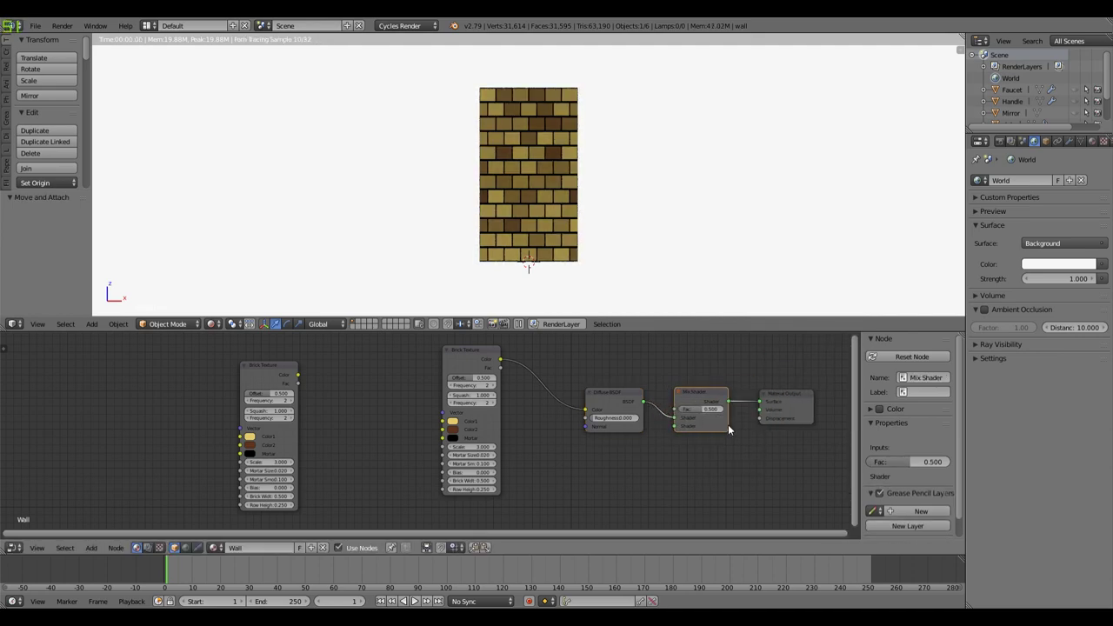
Step: Add a Glossy BSDF node below the Diffuse BSDF and connect it to the Mix Shader's second Shader input
{"action": "key", "text": "shift+a"}
{"action": "mouse_move", "coordinate": [596, 455]}
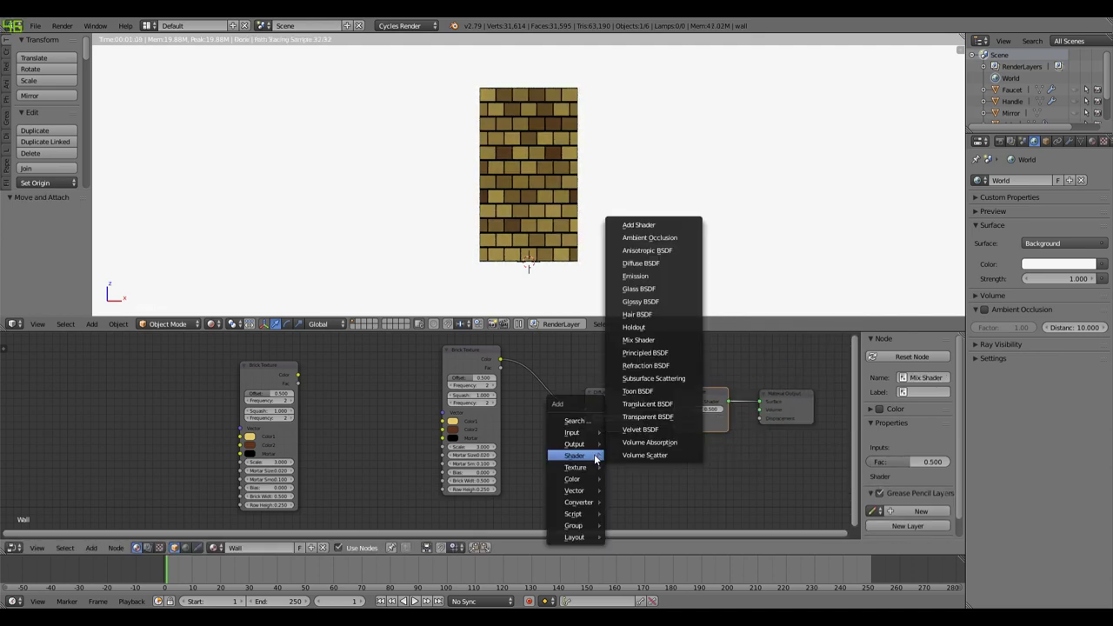
{"action": "left_click", "coordinate": [660, 301]}
{"action": "left_click", "coordinate": [674, 462]}
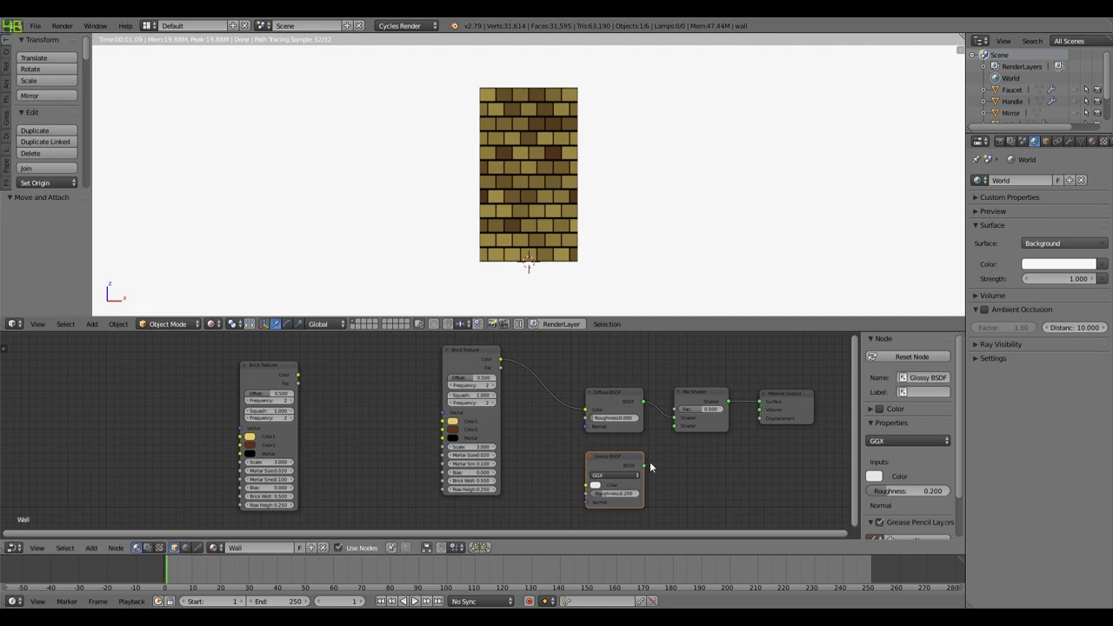
{"action": "left_click_drag", "start_coordinate": [644, 465], "coordinate": [675, 426]}
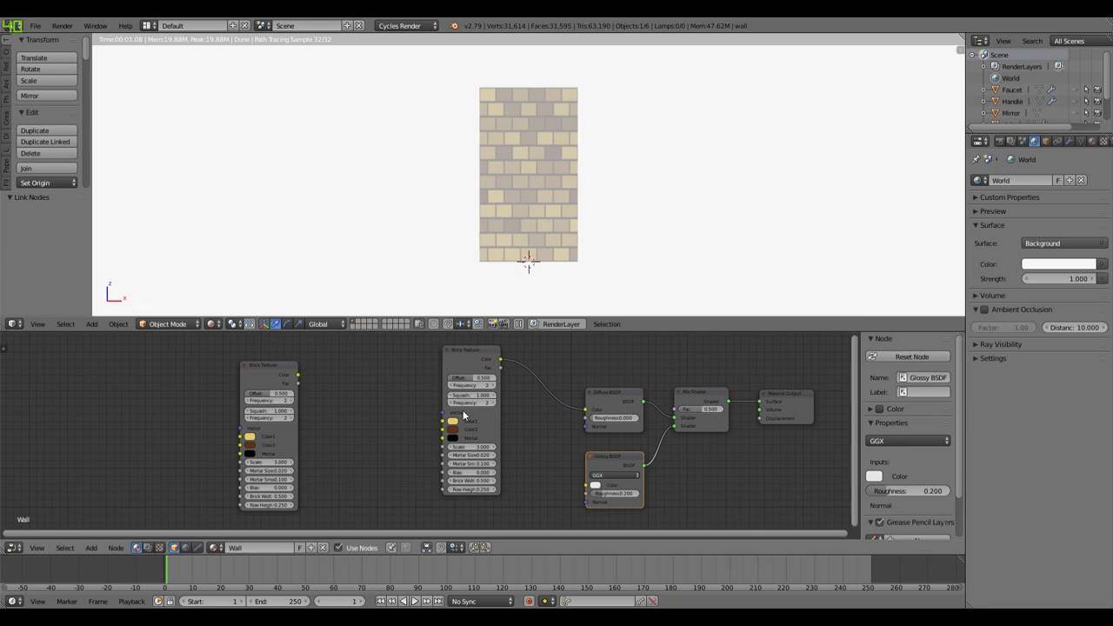
Step: Rearrange the nodes, raising the connected Brick Texture and shifting the Mix Shader and Material Output farther from the two BSDF nodes
{"action": "scroll", "coordinate": [462, 409], "scroll_direction": "down", "scroll_amount": 1}
{"action": "scroll", "coordinate": [501, 405], "scroll_direction": "down", "scroll_amount": 1}
{"action": "scroll", "coordinate": [492, 397], "scroll_direction": "up", "scroll_amount": 1}
{"action": "scroll", "coordinate": [487, 400], "scroll_direction": "down", "scroll_amount": 1}
{"action": "scroll", "coordinate": [483, 403], "scroll_direction": "up", "scroll_amount": 1}
{"action": "left_click_drag", "start_coordinate": [441, 364], "coordinate": [427, 347]}
{"action": "scroll", "coordinate": [549, 451], "scroll_direction": "up", "scroll_amount": 2}
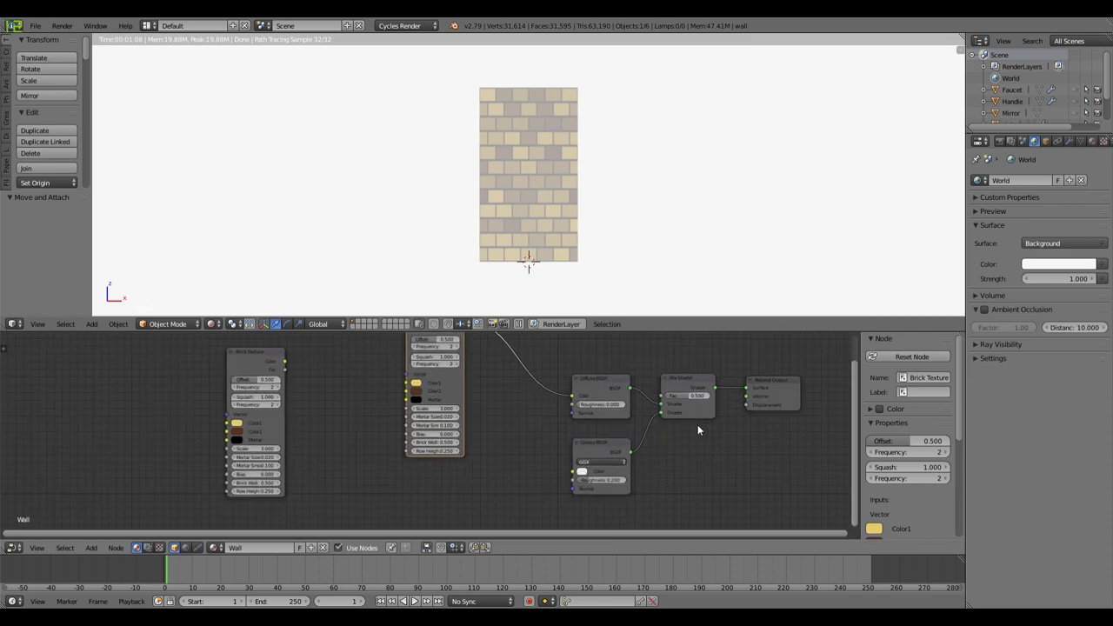
{"action": "left_click_drag", "start_coordinate": [767, 385], "coordinate": [762, 400]}
{"action": "left_click_drag", "start_coordinate": [694, 383], "coordinate": [715, 388]}
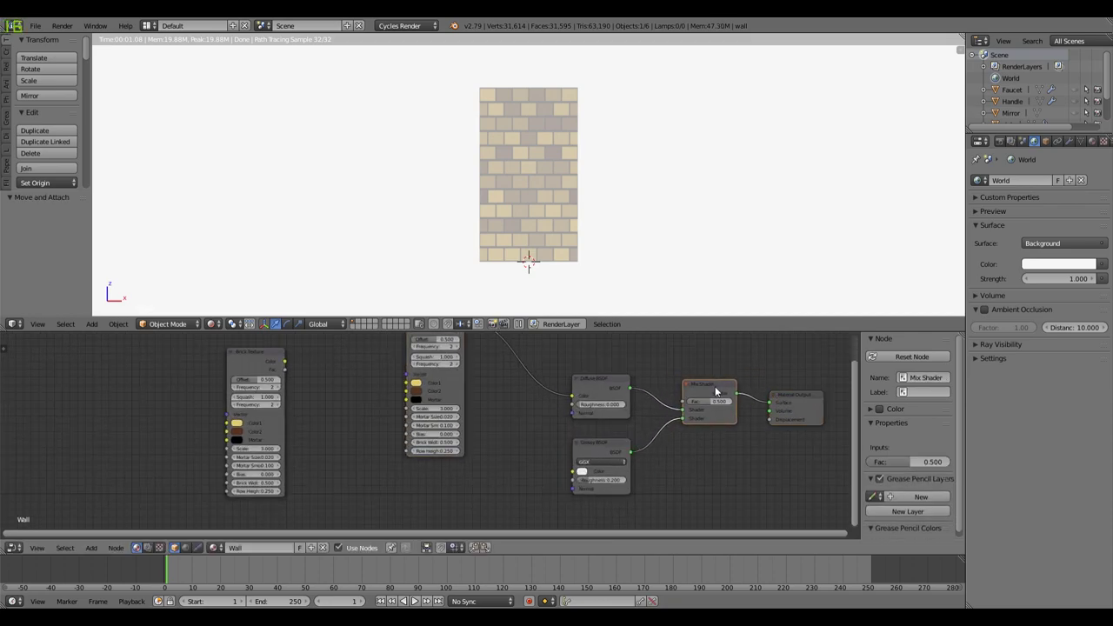
Step: Set the Glossy BSDF color to a muted brown that matches the bricks
{"action": "left_click", "coordinate": [582, 474]}
{"action": "left_click_drag", "start_coordinate": [610, 412], "coordinate": [600, 401]}
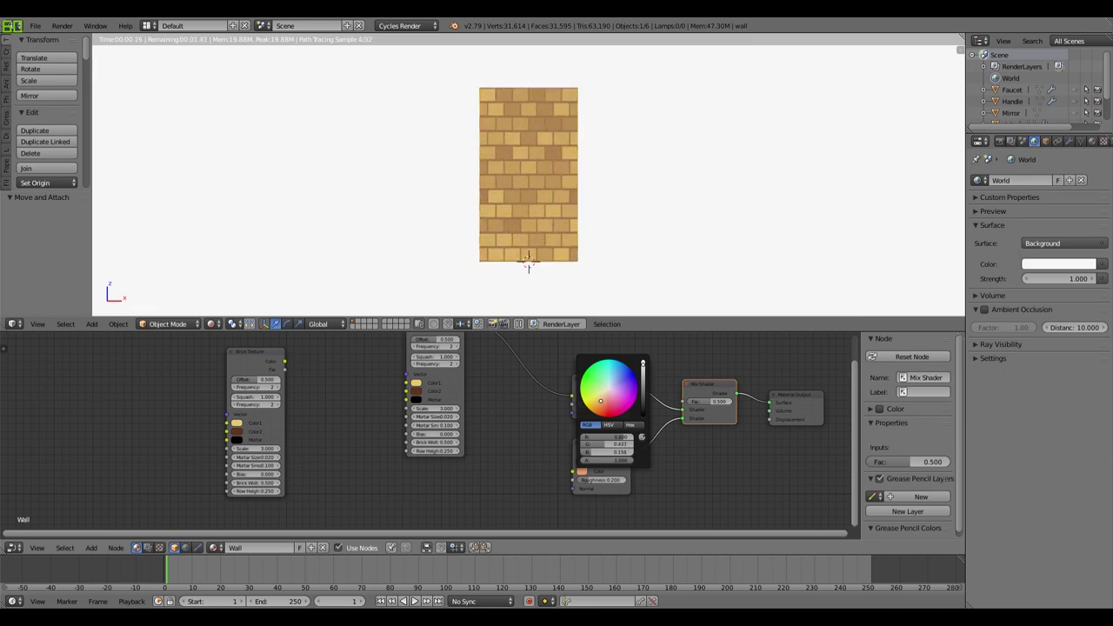
{"action": "left_click_drag", "start_coordinate": [600, 401], "coordinate": [607, 397]}
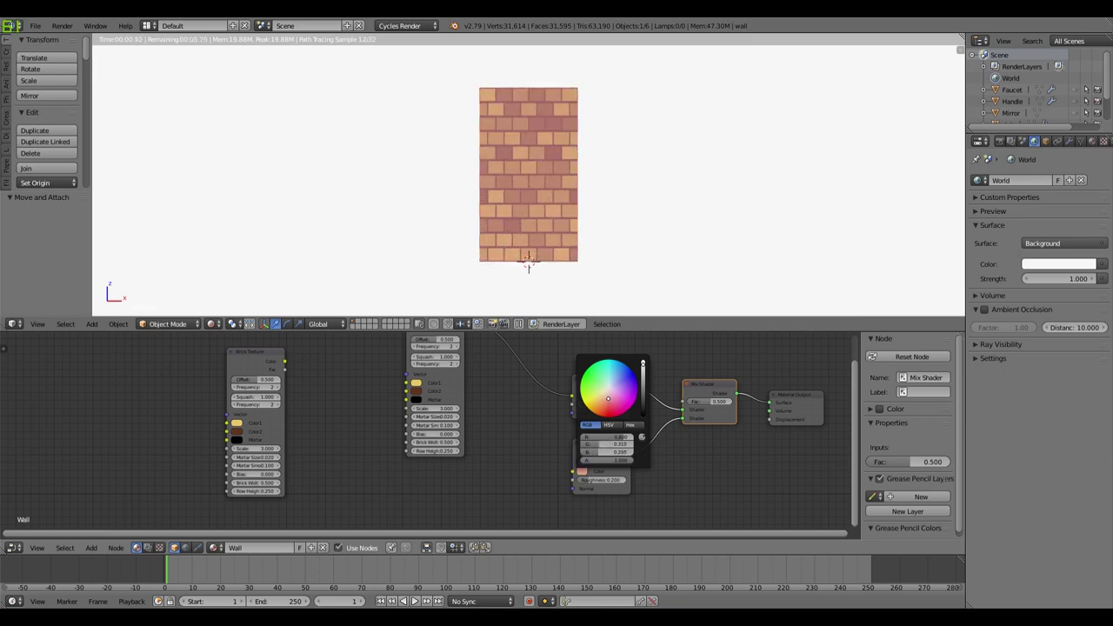
{"action": "scroll", "coordinate": [659, 500], "scroll_direction": "up", "scroll_amount": 2}
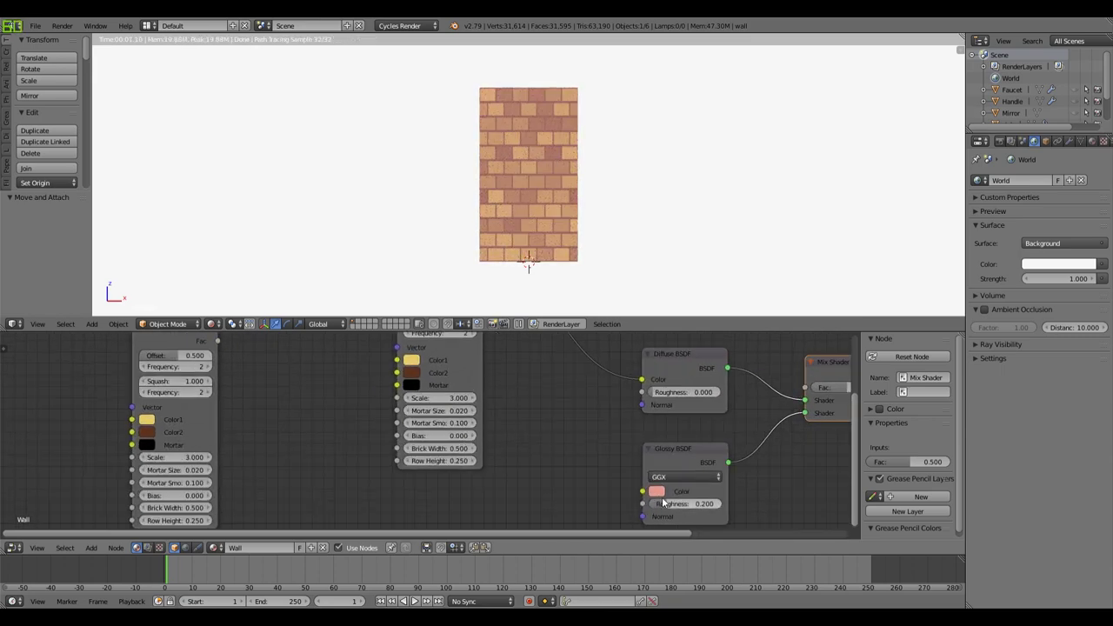
{"action": "left_click", "coordinate": [656, 493]}
{"action": "left_click_drag", "start_coordinate": [698, 385], "coordinate": [687, 383]}
{"action": "left_click_drag", "start_coordinate": [746, 334], "coordinate": [746, 365]}
Step: Add a Bump node beside the duplicated Brick Texture node
{"action": "middle_click_drag", "start_coordinate": [385, 264], "coordinate": [425, 271]}
{"action": "scroll", "coordinate": [412, 378], "scroll_direction": "down", "scroll_amount": 2}
{"action": "middle_click_drag", "start_coordinate": [482, 471], "coordinate": [456, 479]}
{"action": "scroll", "coordinate": [456, 479], "scroll_direction": "up", "scroll_amount": 2}
{"action": "scroll", "coordinate": [456, 480], "scroll_direction": "down", "scroll_amount": 2}
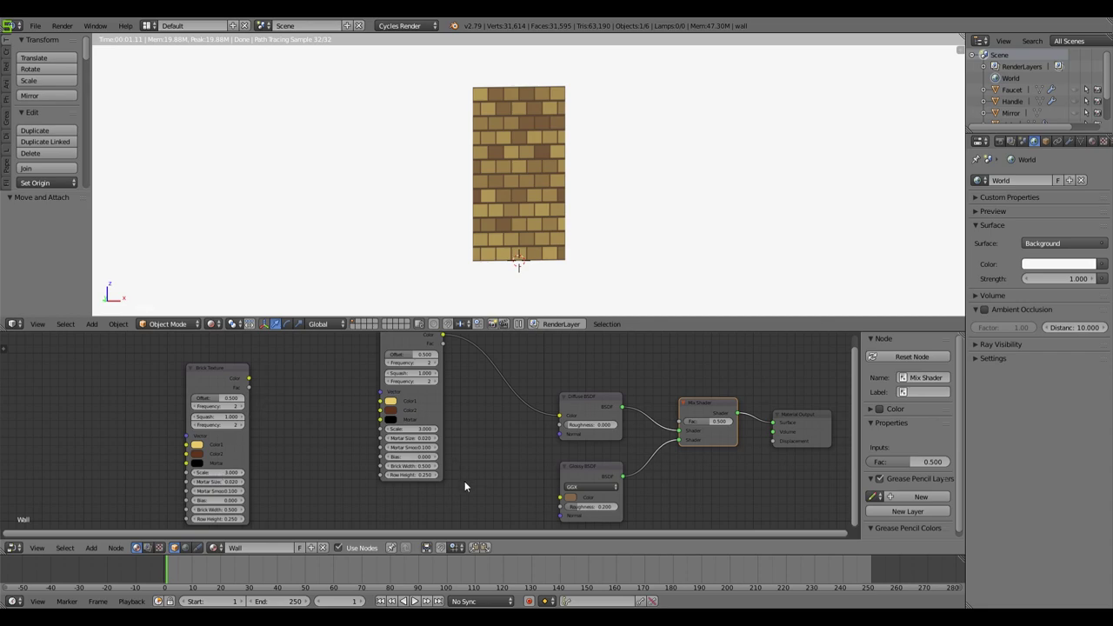
{"action": "key", "text": "shift+a"}
{"action": "mouse_move", "coordinate": [447, 517]}
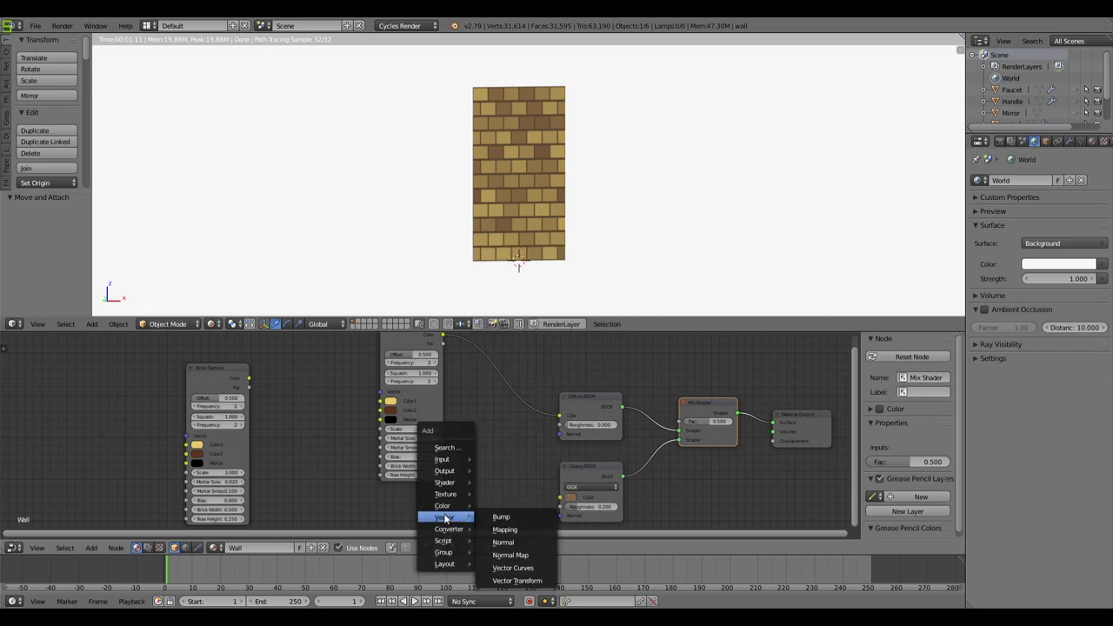
{"action": "left_click", "coordinate": [491, 519]}
{"action": "left_click", "coordinate": [334, 491]}
Step: Raise the original Brick Texture node and move the Bump node between the duplicate texture and the shaders
{"action": "middle_click_drag", "start_coordinate": [480, 517], "coordinate": [459, 449]}
{"action": "scroll", "coordinate": [496, 423], "scroll_direction": "down", "scroll_amount": 2}
{"action": "scroll", "coordinate": [454, 420], "scroll_direction": "down", "scroll_amount": 1}
{"action": "left_click_drag", "start_coordinate": [437, 390], "coordinate": [433, 350]}
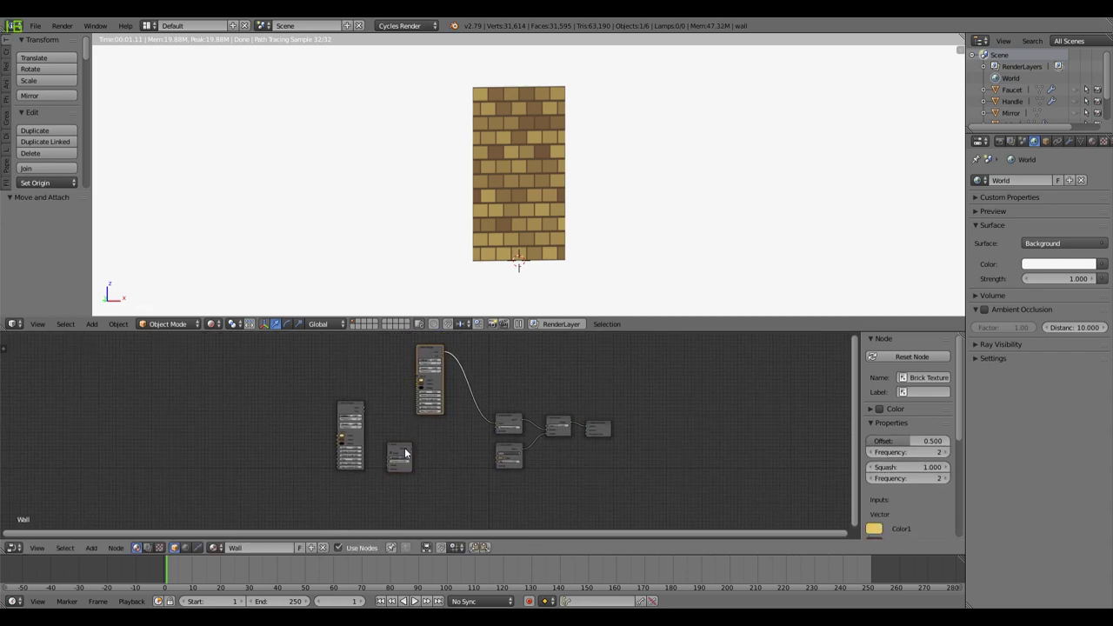
{"action": "left_click_drag", "start_coordinate": [402, 448], "coordinate": [424, 448]}
Step: Connect the duplicate Brick Texture's Color to the Bump Height, and the Bump Normal to both the Diffuse and Glossy Normal inputs
{"action": "scroll", "coordinate": [349, 430], "scroll_direction": "up", "scroll_amount": 1}
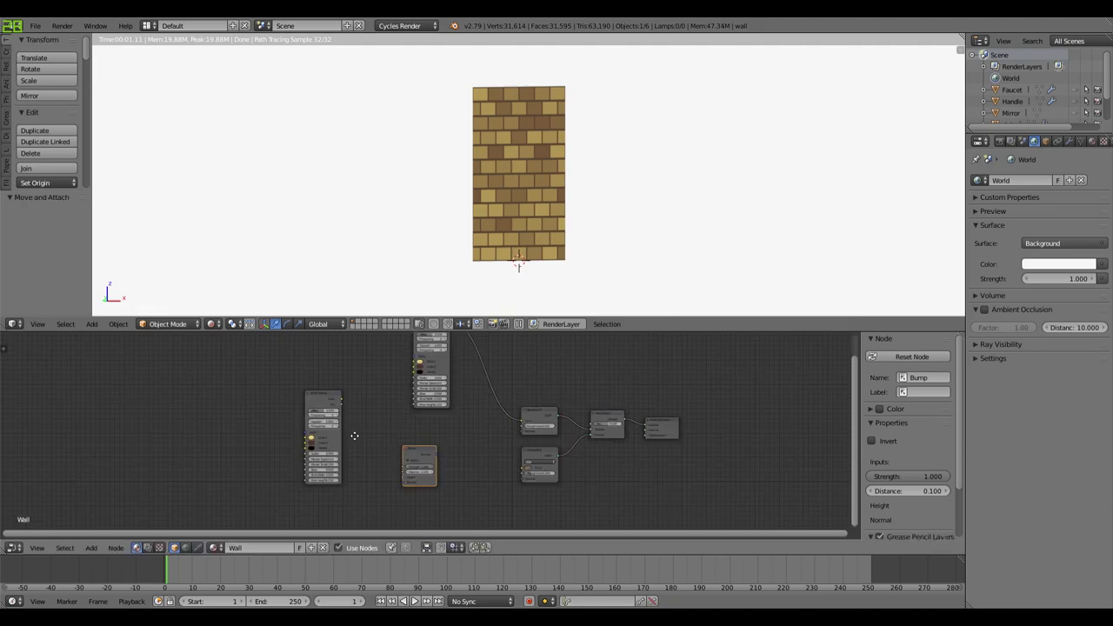
{"action": "middle_click_drag", "start_coordinate": [350, 430], "coordinate": [330, 417]}
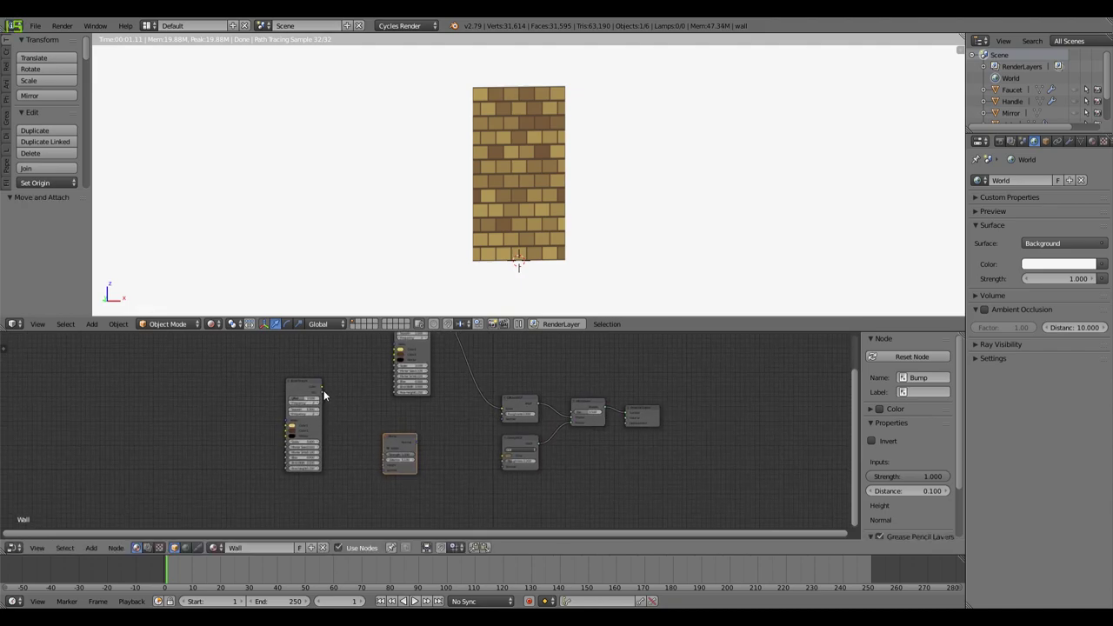
{"action": "mouse_move", "coordinate": [322, 390]}
{"action": "left_mouse_down"}
{"action": "mouse_move", "coordinate": [384, 463]}
{"action": "mouse_move", "coordinate": [499, 418]}
{"action": "left_mouse_up"}
{"action": "left_click_drag", "start_coordinate": [415, 441], "coordinate": [502, 463]}
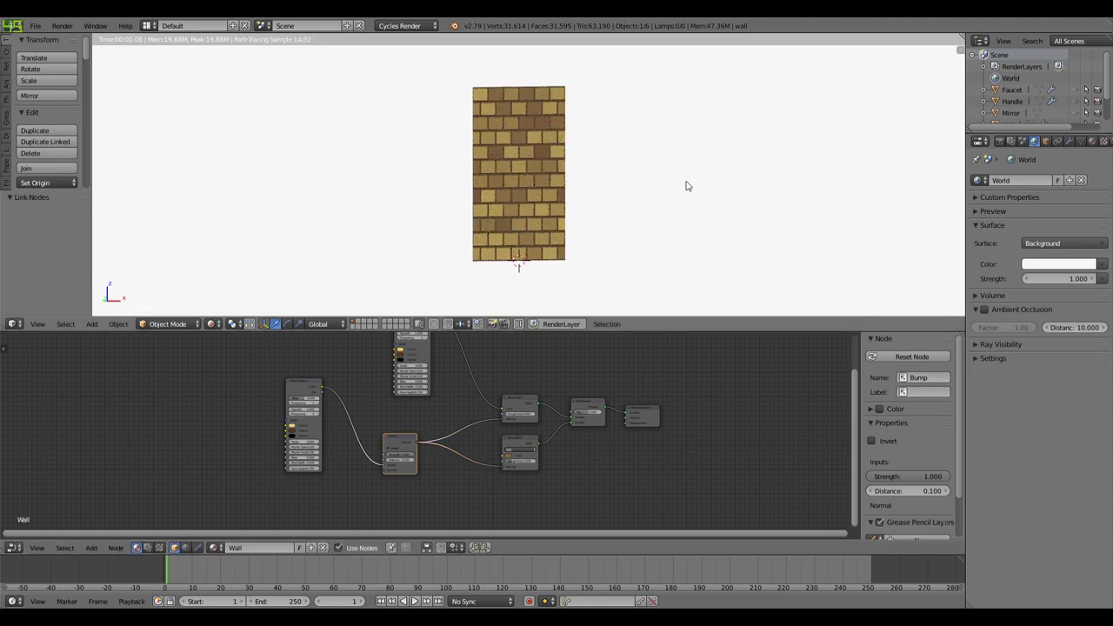
Step: Examine the bump effect on the rendered brick wall up close from an angled view and from the front
{"action": "key", "text": "KP_3"}
{"action": "scroll", "coordinate": [653, 184], "scroll_direction": "up", "scroll_amount": 4}
{"action": "middle_click_drag", "start_coordinate": [653, 183], "coordinate": [496, 200]}
{"action": "scroll", "coordinate": [533, 418], "scroll_direction": "up", "scroll_amount": 2}
{"action": "middle_click_drag", "start_coordinate": [767, 171], "coordinate": [714, 183]}
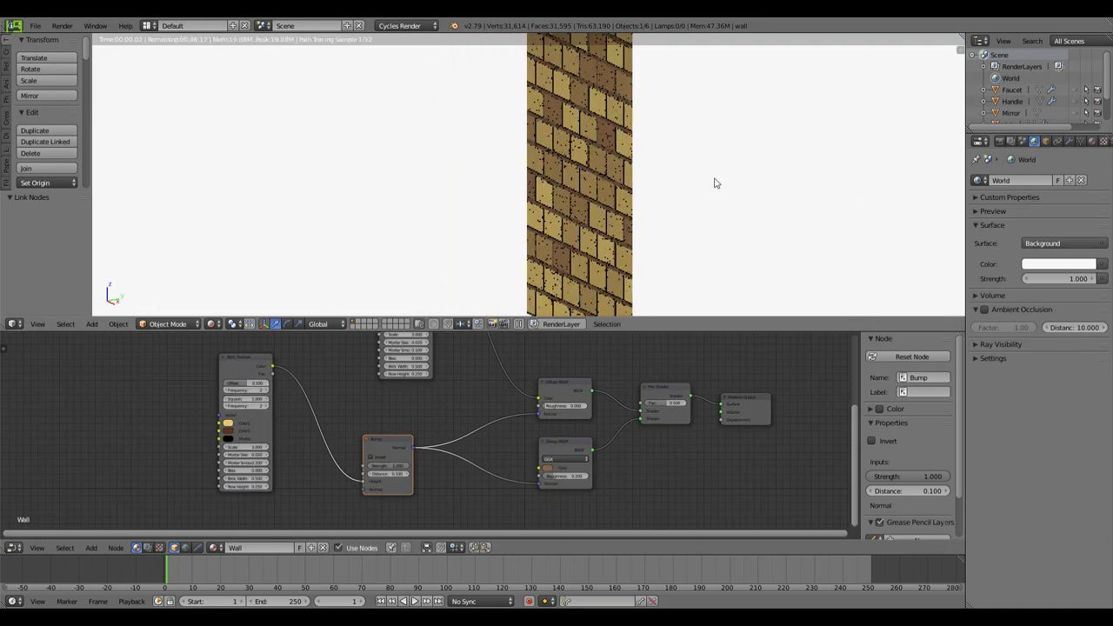
{"action": "scroll", "coordinate": [671, 187], "scroll_direction": "up", "scroll_amount": 2}
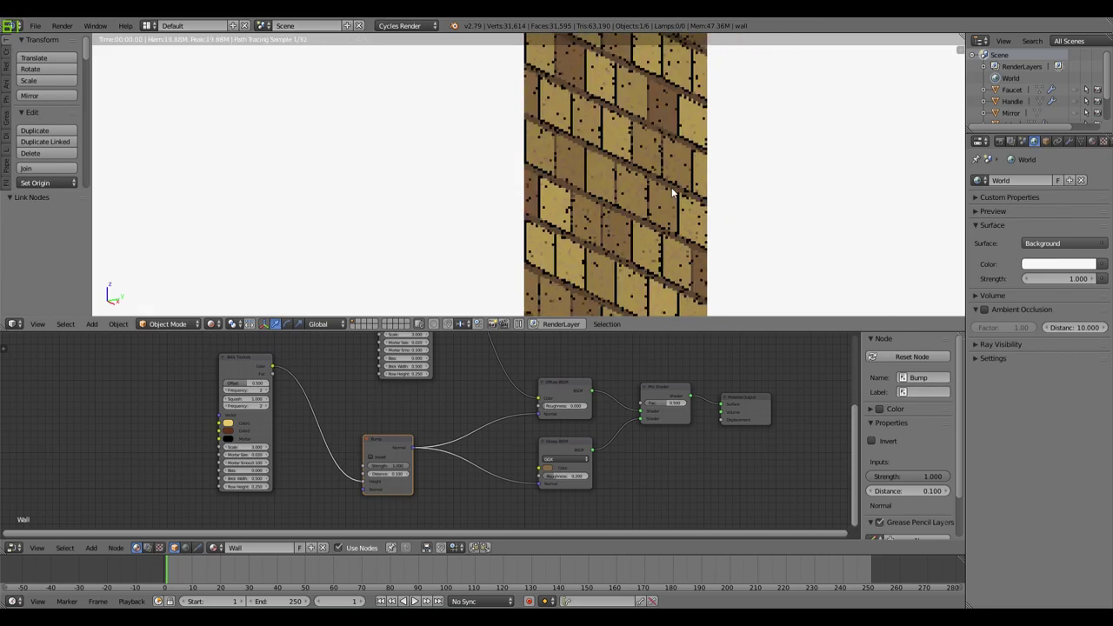
{"action": "key", "text": "KP_1"}
{"action": "scroll", "coordinate": [566, 199], "scroll_direction": "up", "scroll_amount": 4}
{"action": "scroll", "coordinate": [562, 199], "scroll_direction": "down", "scroll_amount": 2}
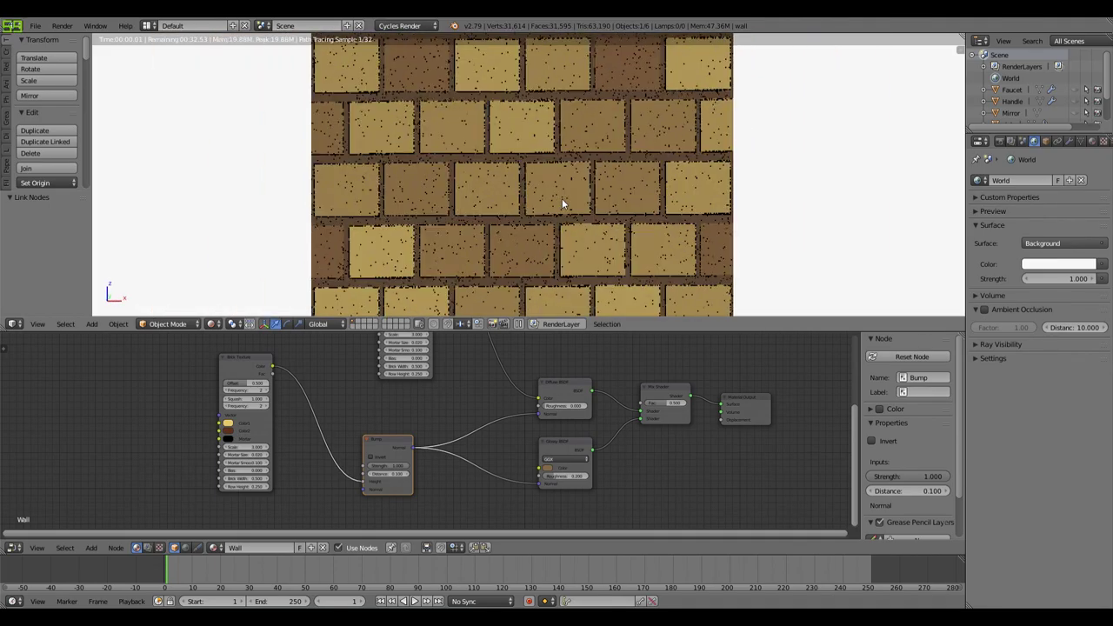
{"action": "scroll", "coordinate": [430, 472], "scroll_direction": "up", "scroll_amount": 2}
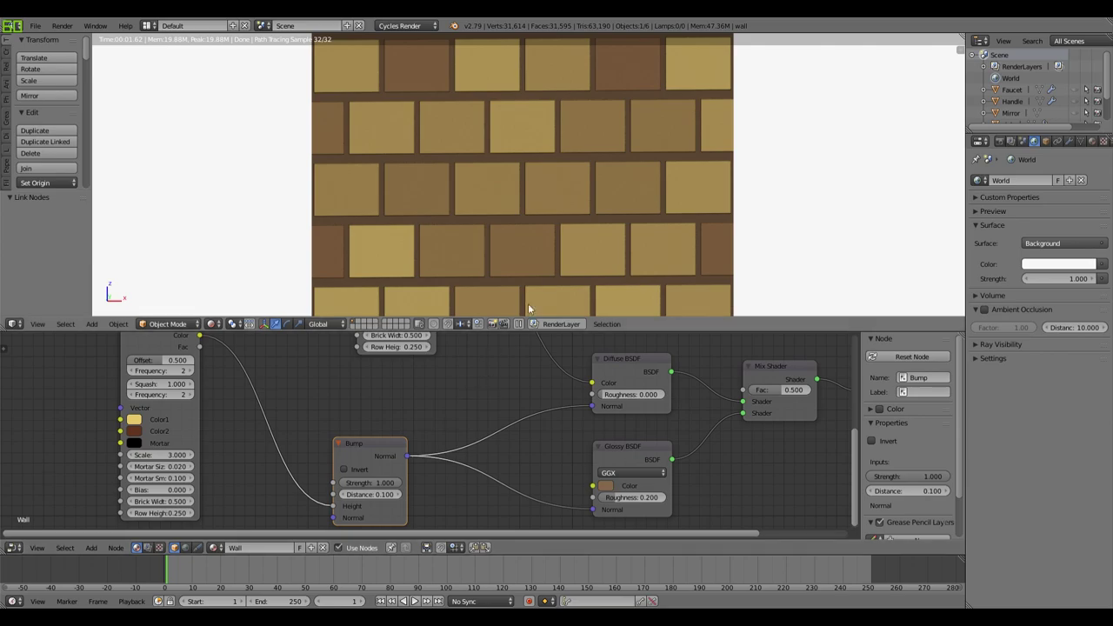
{"action": "scroll", "coordinate": [545, 273], "scroll_direction": "down", "scroll_amount": 5}
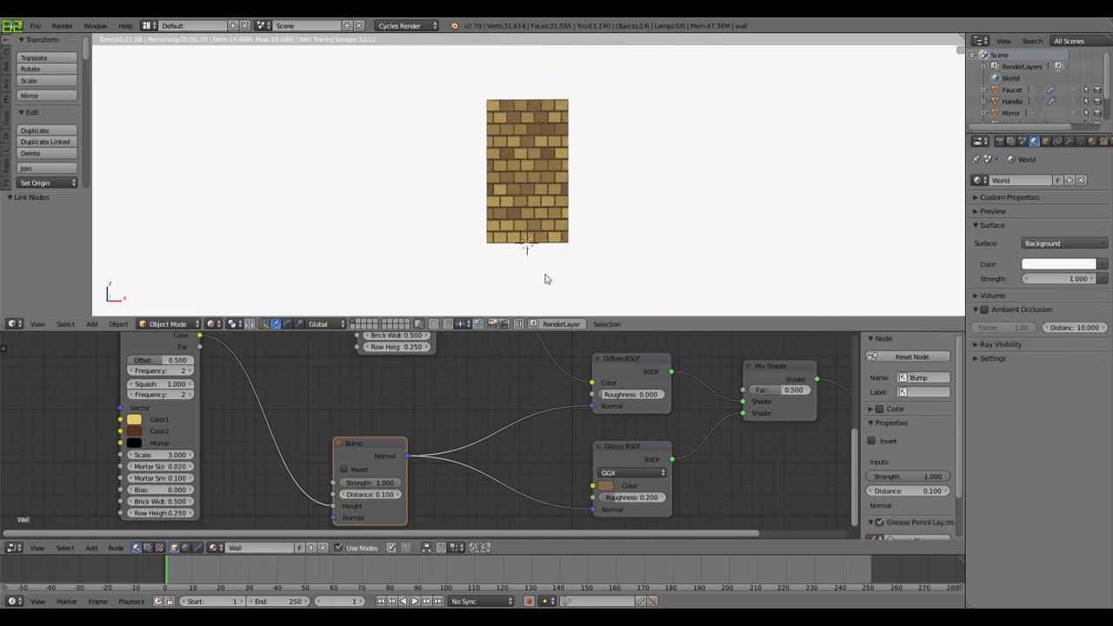
{"action": "scroll", "coordinate": [546, 278], "scroll_direction": "down", "scroll_amount": 1}
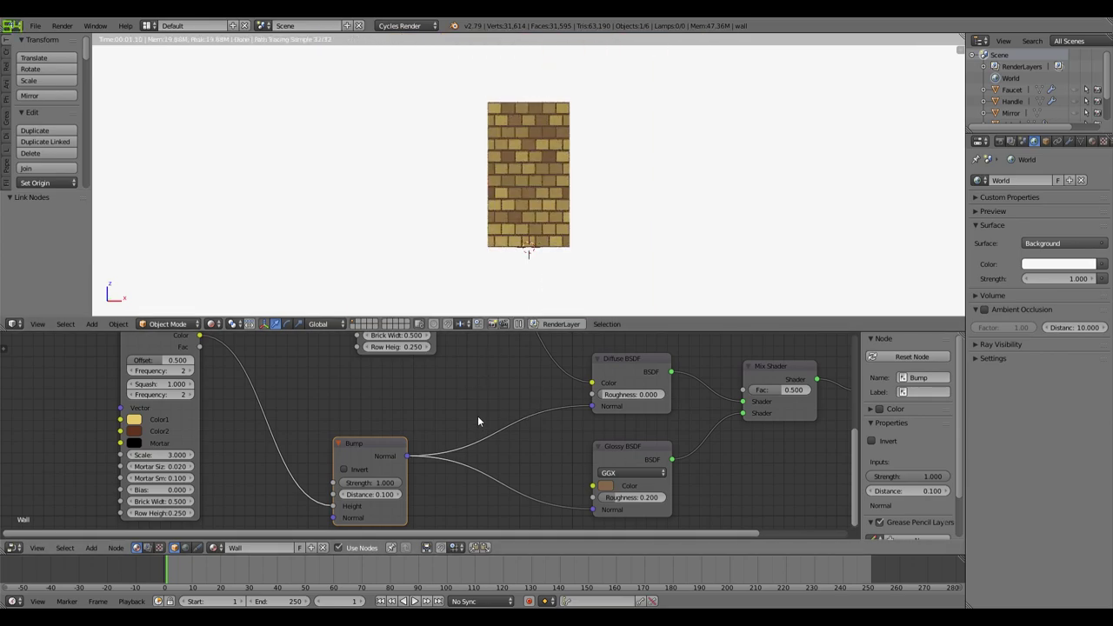
Step: Move the original Brick Texture node farther from the bump nodes, leaving space in front of its inputs
{"action": "middle_click_drag", "start_coordinate": [439, 420], "coordinate": [565, 434]}
{"action": "scroll", "coordinate": [448, 443], "scroll_direction": "down", "scroll_amount": 2}
{"action": "middle_click_drag", "start_coordinate": [448, 443], "coordinate": [444, 408]}
{"action": "scroll", "coordinate": [493, 424], "scroll_direction": "down", "scroll_amount": 3}
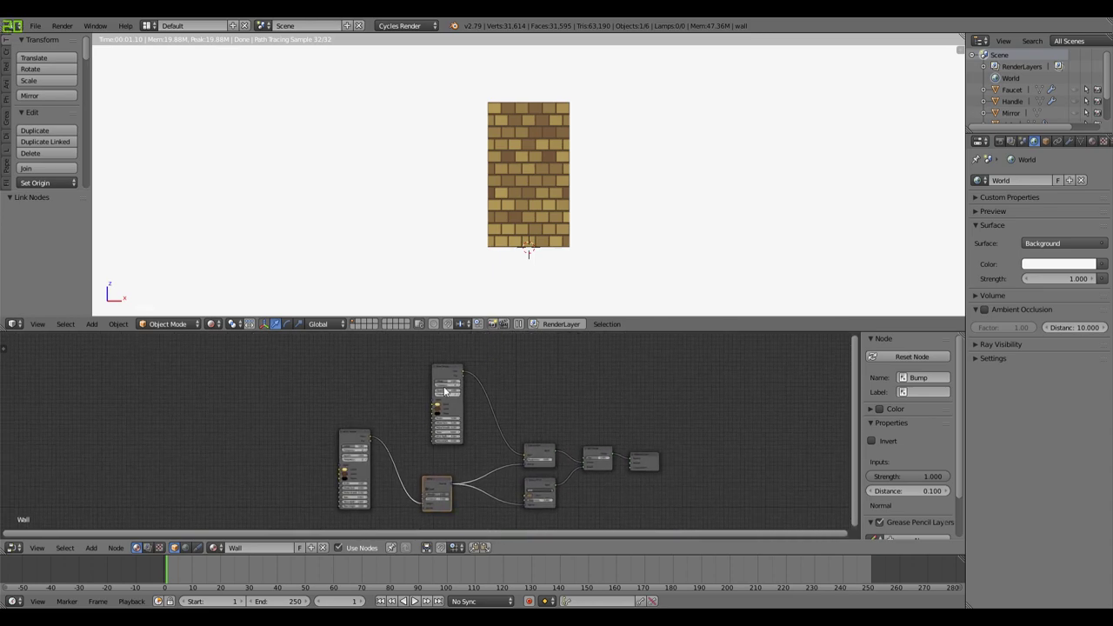
{"action": "left_click_drag", "start_coordinate": [441, 378], "coordinate": [383, 354]}
{"action": "scroll", "coordinate": [426, 403], "scroll_direction": "up", "scroll_amount": 2}
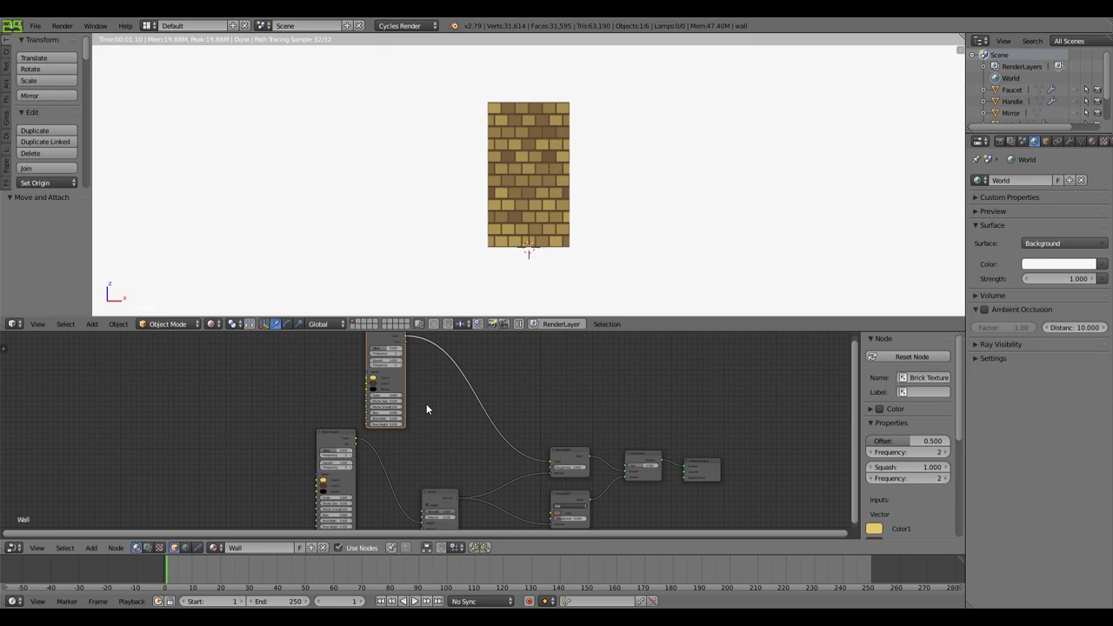
{"action": "middle_click_drag", "start_coordinate": [430, 409], "coordinate": [590, 476]}
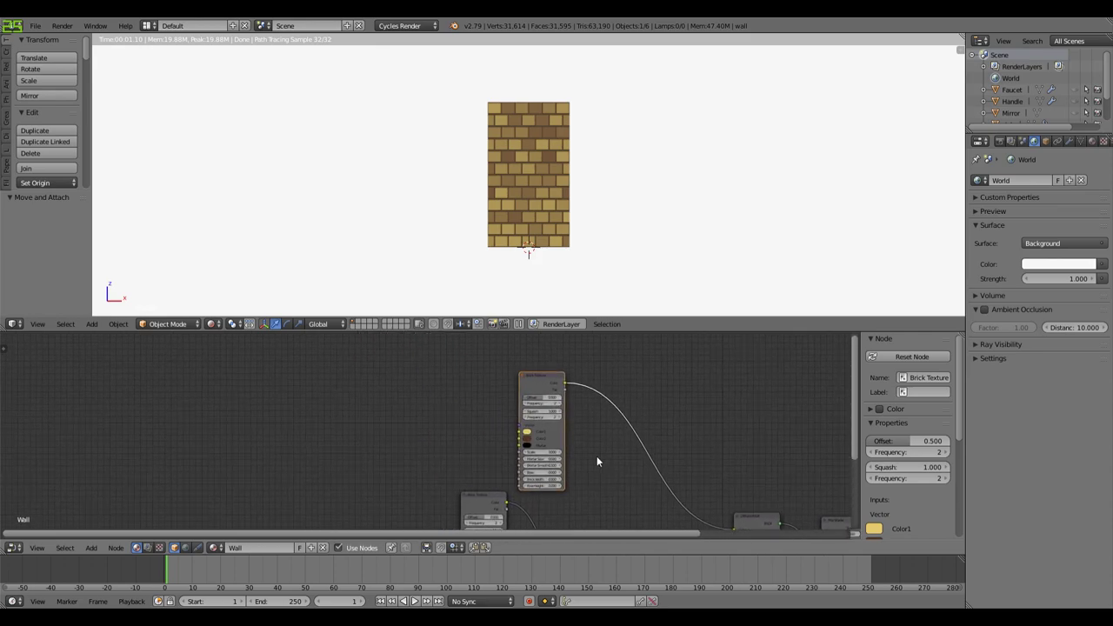
{"action": "left_click_drag", "start_coordinate": [541, 379], "coordinate": [584, 379]}
Step: Add a ColorRamp node on the input side of the original Brick Texture node
{"action": "key", "text": "shift+a"}
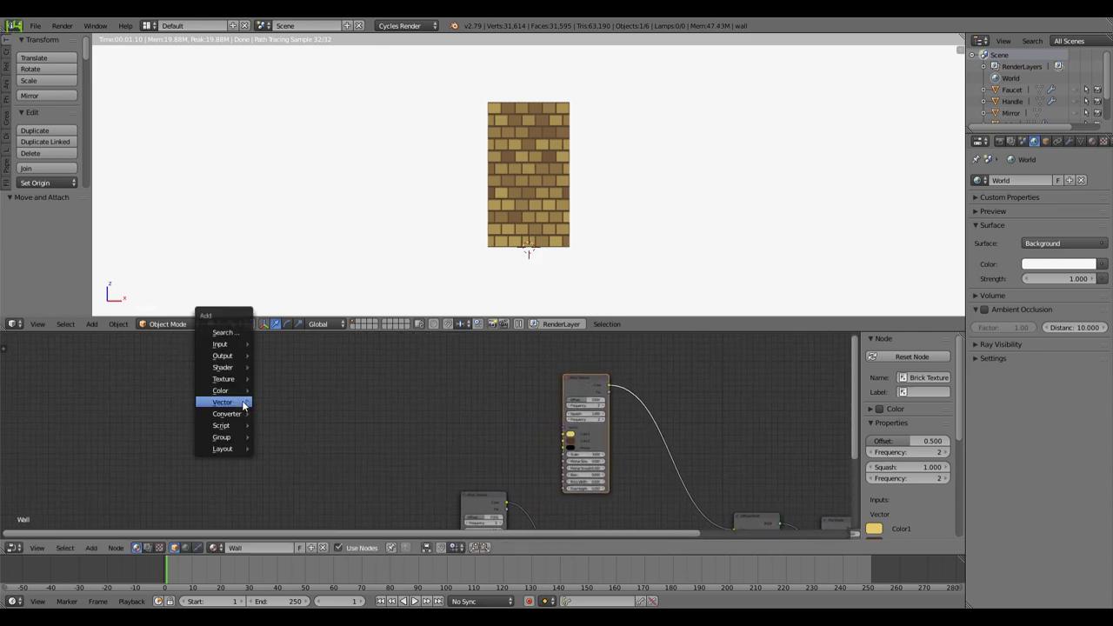
{"action": "mouse_move", "coordinate": [228, 393]}
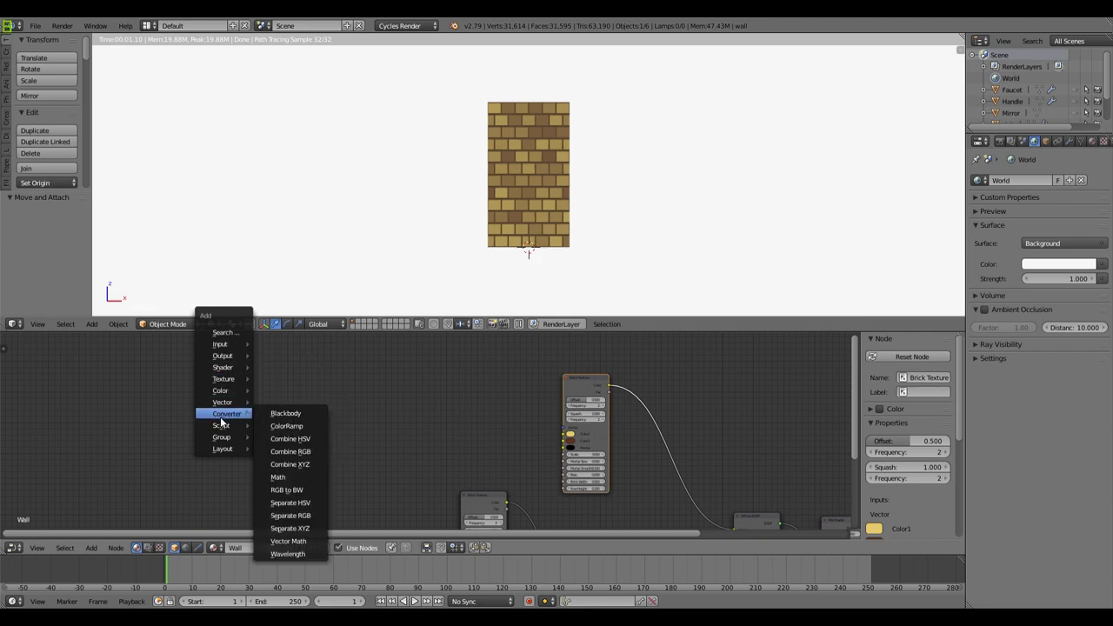
{"action": "left_click", "coordinate": [287, 425]}
{"action": "left_click", "coordinate": [416, 366]}
Step: Connect the ColorRamp's Color output to the Color1 input of the original Brick Texture node
{"action": "scroll", "coordinate": [486, 424], "scroll_direction": "up", "scroll_amount": 1}
{"action": "middle_click_drag", "start_coordinate": [443, 405], "coordinate": [413, 401]}
{"action": "left_click_drag", "start_coordinate": [406, 373], "coordinate": [437, 408]}
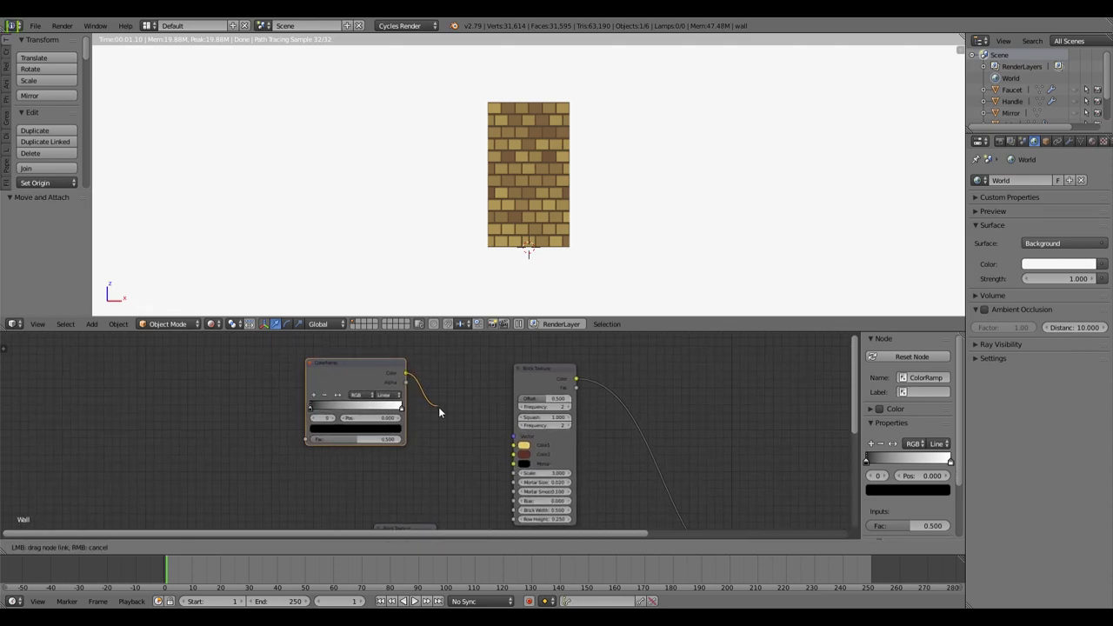
{"action": "left_click_drag", "start_coordinate": [503, 452], "coordinate": [388, 455]}
{"action": "left_click_drag", "start_coordinate": [406, 374], "coordinate": [512, 445]}
Step: Move the ColorRamp's first stop to position 0.005 and set its color to a bright golden yellow
{"action": "left_click_drag", "start_coordinate": [312, 411], "coordinate": [314, 410]}
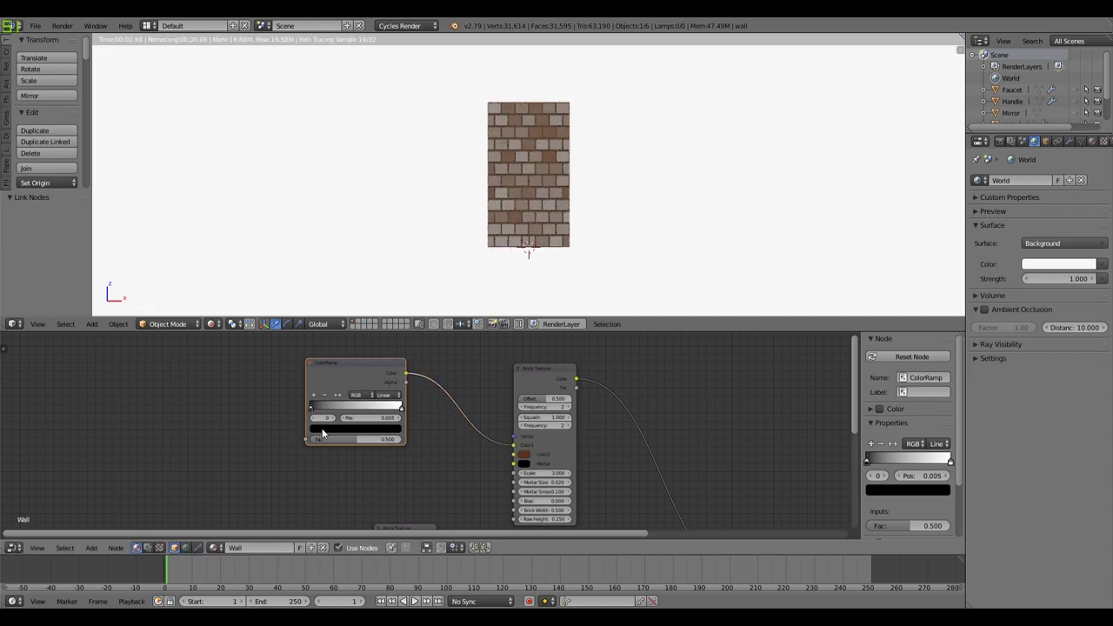
{"action": "left_click", "coordinate": [322, 429]}
{"action": "mouse_move", "coordinate": [385, 366]}
{"action": "left_mouse_down"}
{"action": "mouse_move", "coordinate": [386, 326]}
{"action": "mouse_move", "coordinate": [331, 354]}
{"action": "left_mouse_up"}
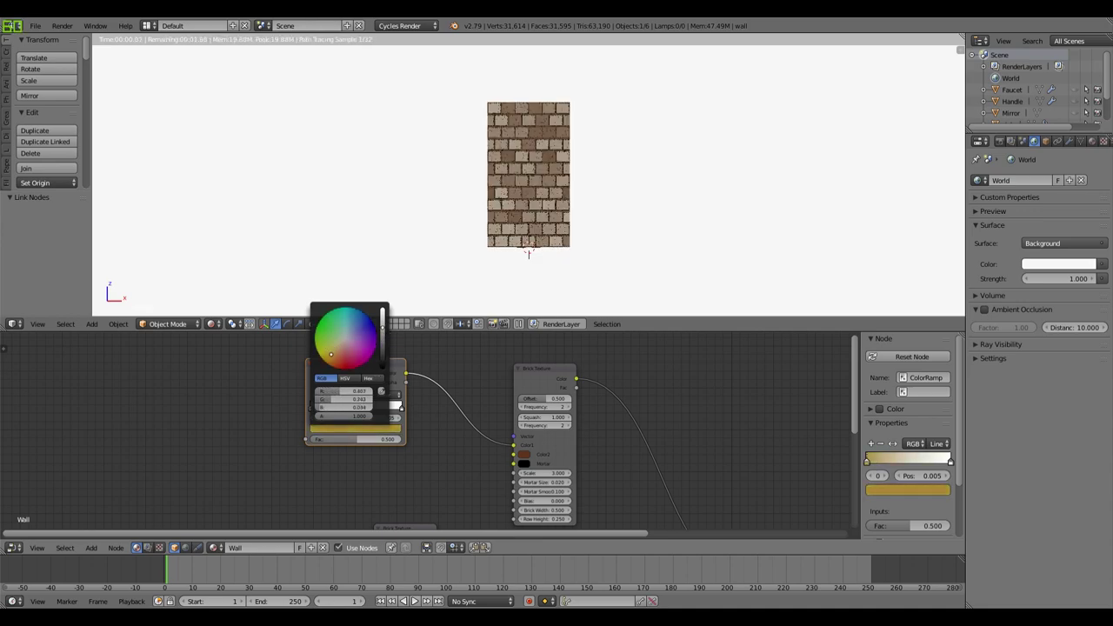
{"action": "left_click_drag", "start_coordinate": [380, 349], "coordinate": [382, 311]}
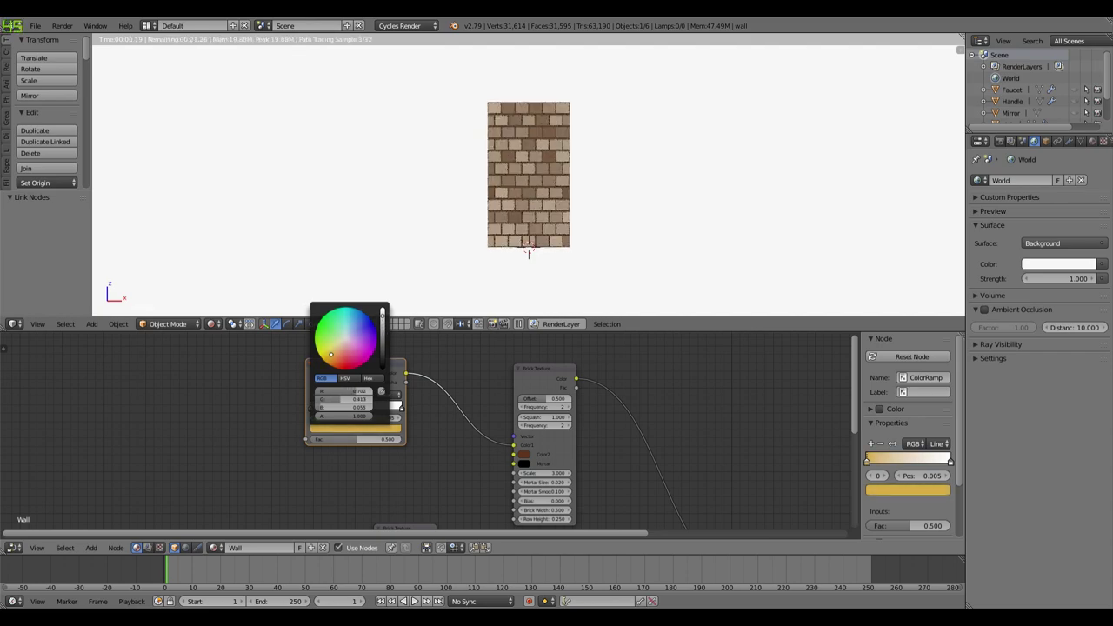
Step: Brighten the ColorRamp's golden first stop, then add a middle stop at position 0.423 and color it brown
{"action": "left_click_drag", "start_coordinate": [327, 368], "coordinate": [330, 359]}
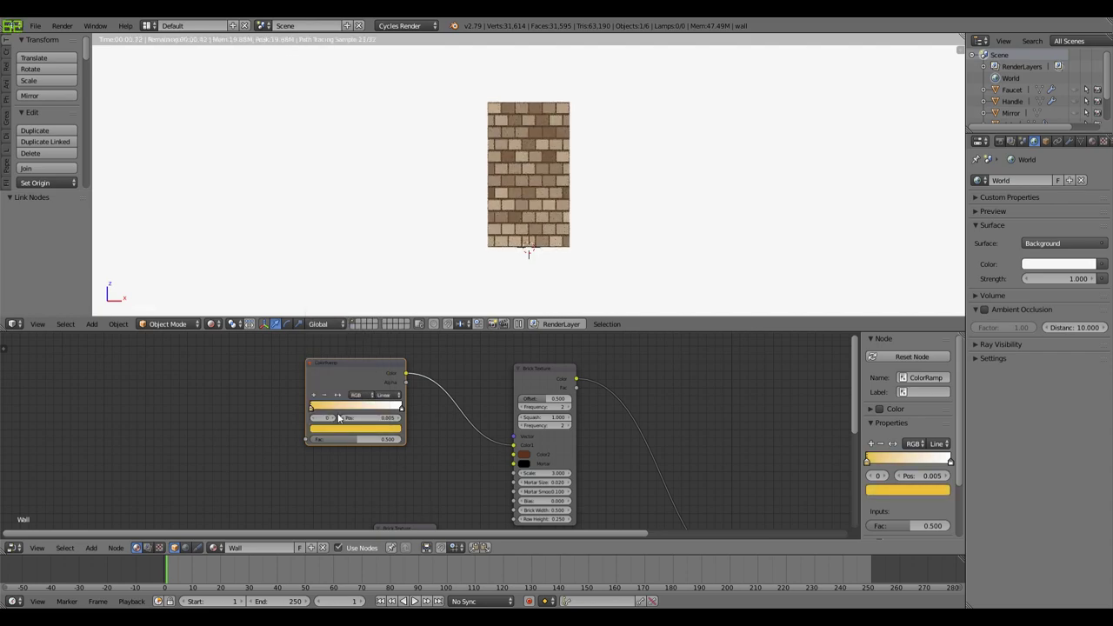
{"action": "left_click", "coordinate": [350, 406], "text": "ctrl"}
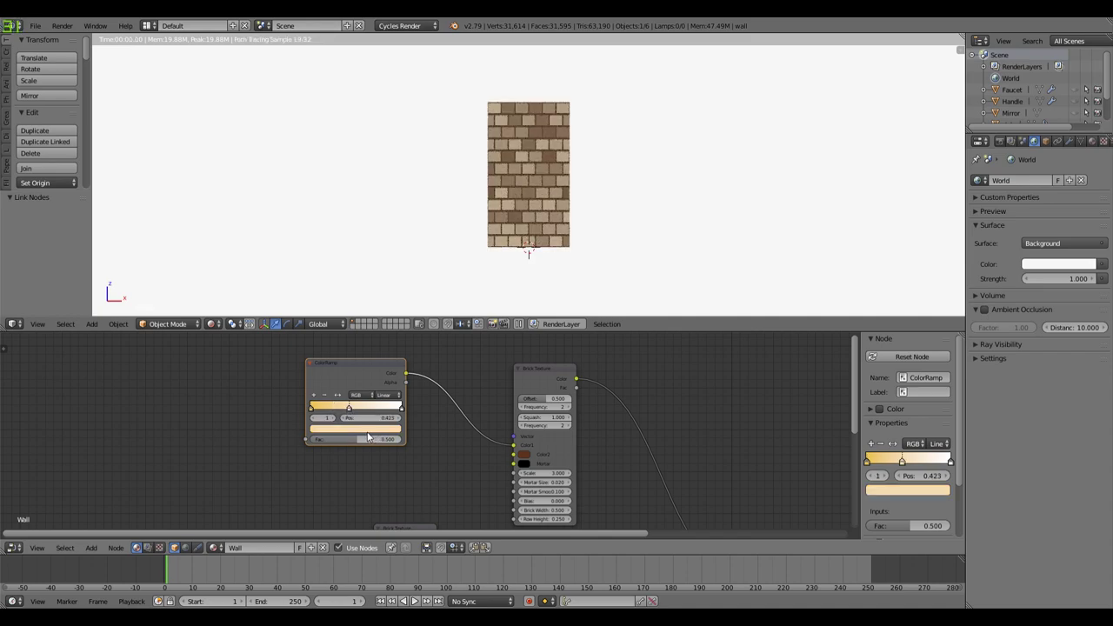
{"action": "left_click", "coordinate": [361, 430]}
{"action": "left_click_drag", "start_coordinate": [340, 351], "coordinate": [338, 351]}
{"action": "mouse_move", "coordinate": [380, 315]}
{"action": "left_mouse_down"}
{"action": "mouse_move", "coordinate": [380, 341]}
{"action": "mouse_move", "coordinate": [380, 330]}
{"action": "left_mouse_up"}
Step: Move the ColorRamp's last stop to position 0.945 and set its color to salmon pink
{"action": "left_click", "coordinate": [398, 408]}
{"action": "key", "text": "g"}
{"action": "left_click", "coordinate": [387, 411]}
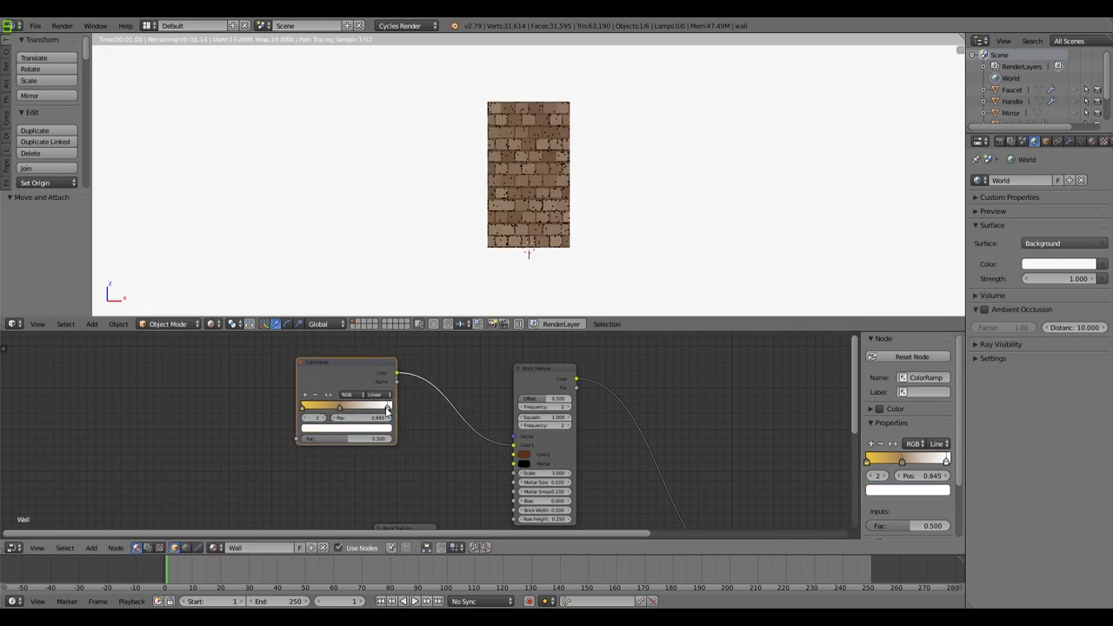
{"action": "left_click", "coordinate": [374, 427]}
{"action": "left_click", "coordinate": [356, 428]}
{"action": "left_click_drag", "start_coordinate": [339, 348], "coordinate": [333, 354]}
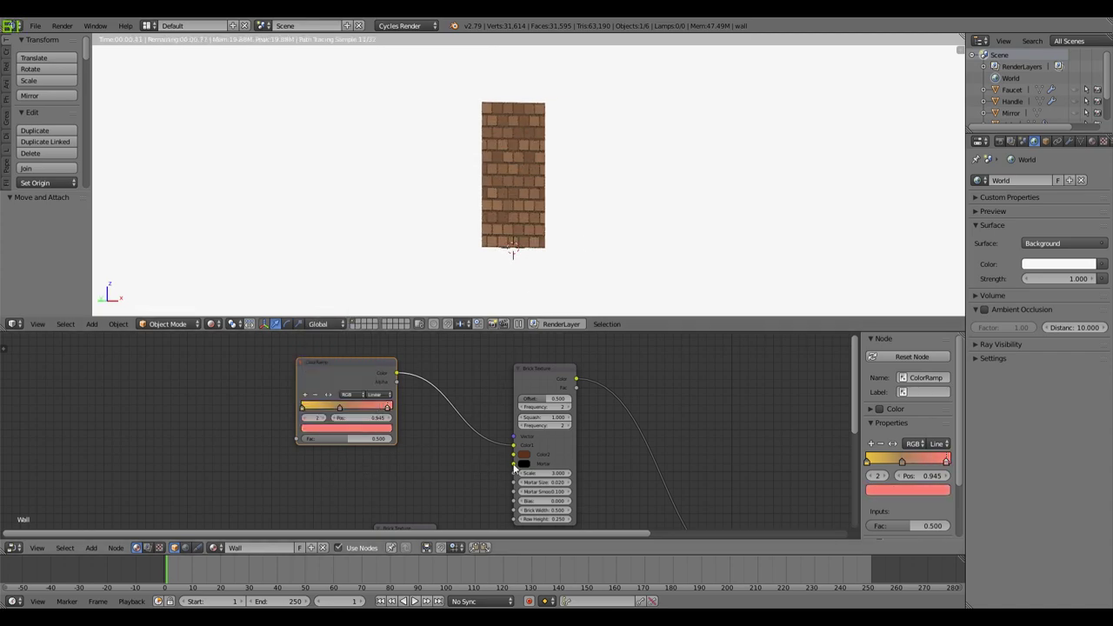
{"action": "scroll", "coordinate": [513, 461], "scroll_direction": "up", "scroll_amount": 3}
{"action": "scroll", "coordinate": [521, 458], "scroll_direction": "down", "scroll_amount": 1}
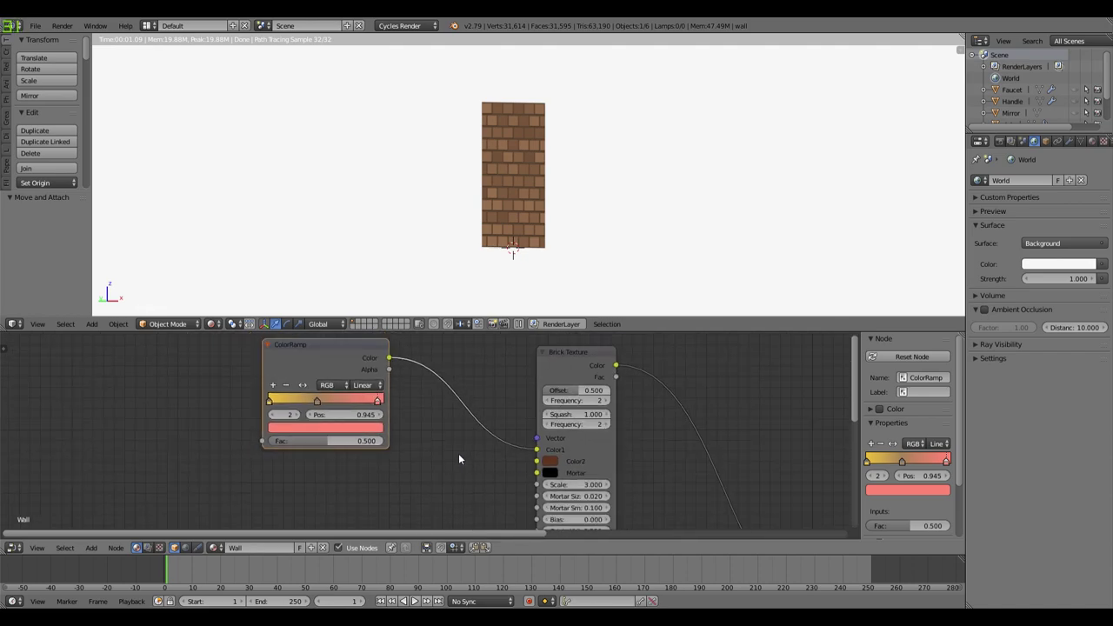
{"action": "middle_click_drag", "start_coordinate": [459, 459], "coordinate": [559, 473]}
{"action": "key", "text": "shift+a"}
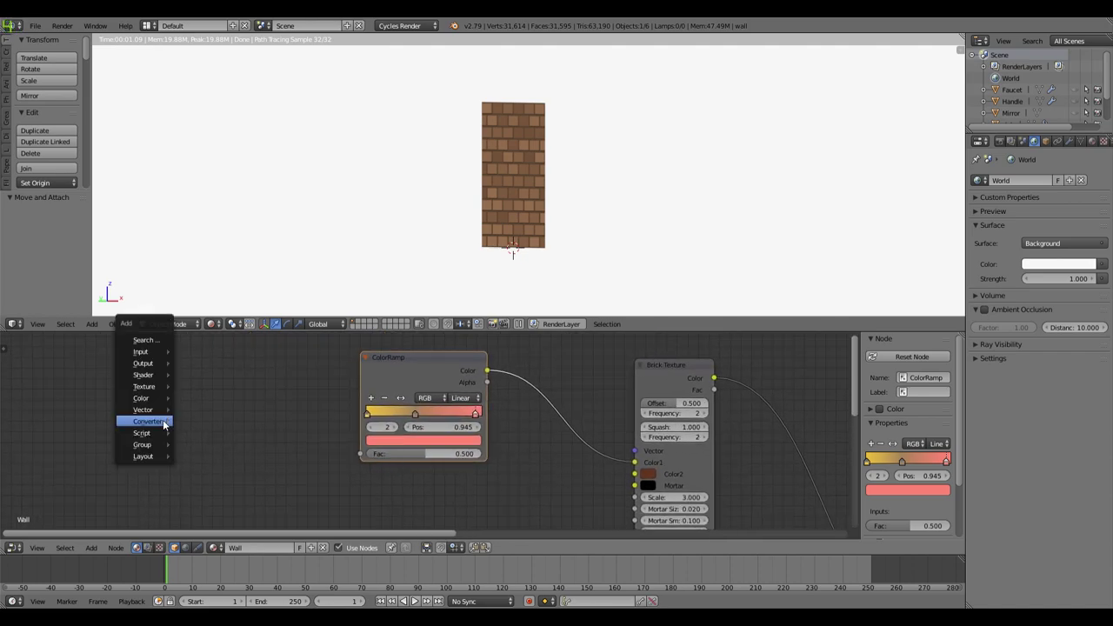
{"action": "mouse_move", "coordinate": [159, 386]}
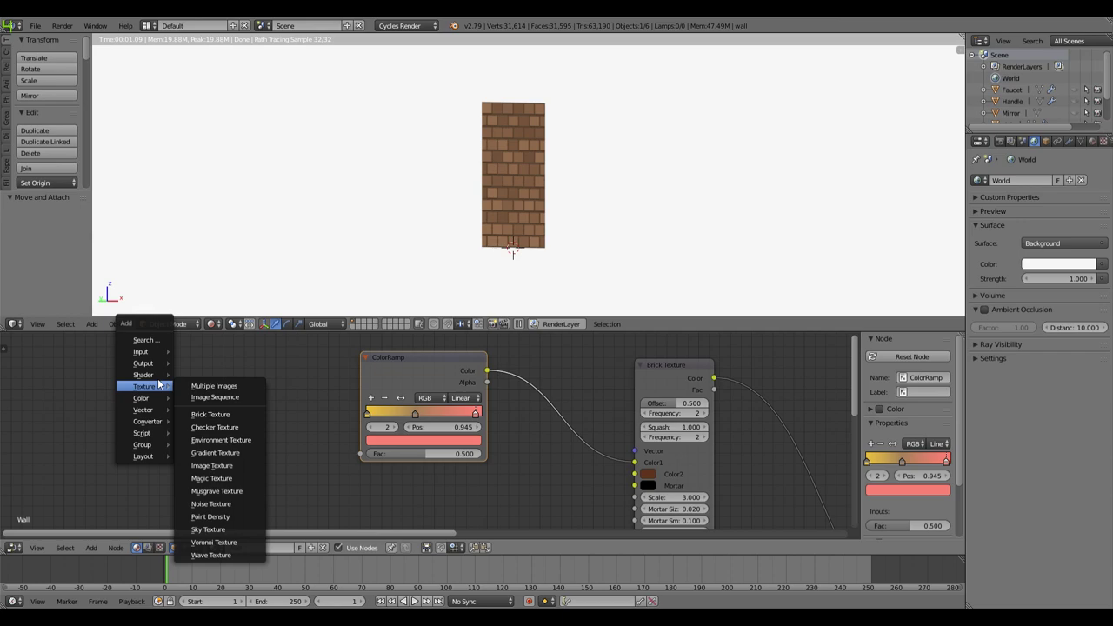
{"action": "mouse_move", "coordinate": [149, 355]}
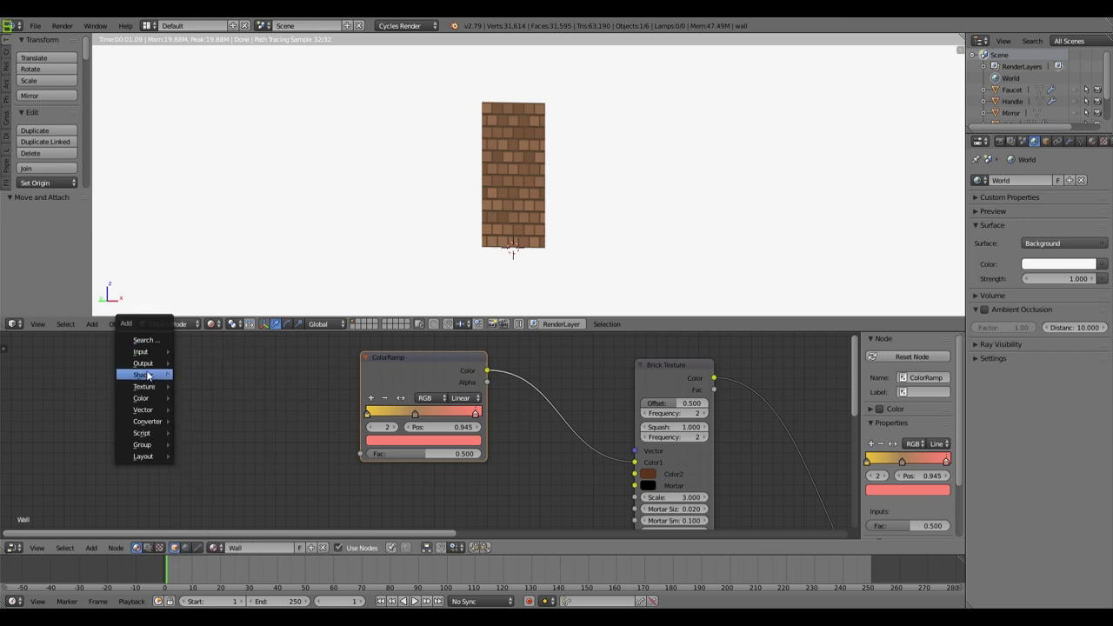
{"action": "scroll", "coordinate": [551, 514], "scroll_direction": "down", "scroll_amount": 5}
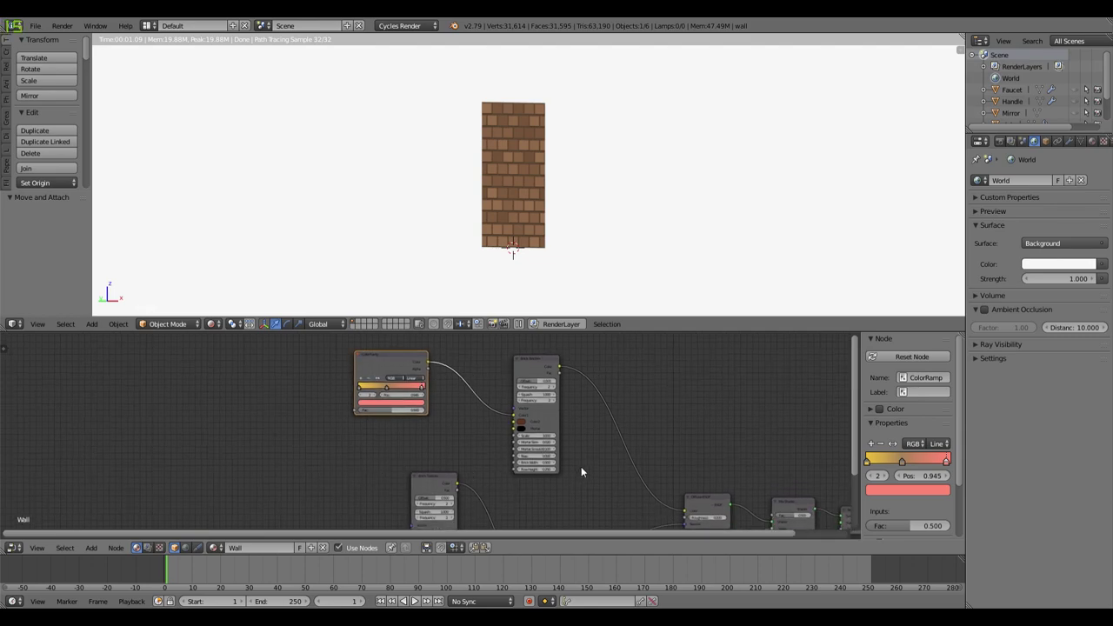
Step: Shift the ColorRamp's brown middle stop to position 0.445
{"action": "key", "text": "ctrl+z"}
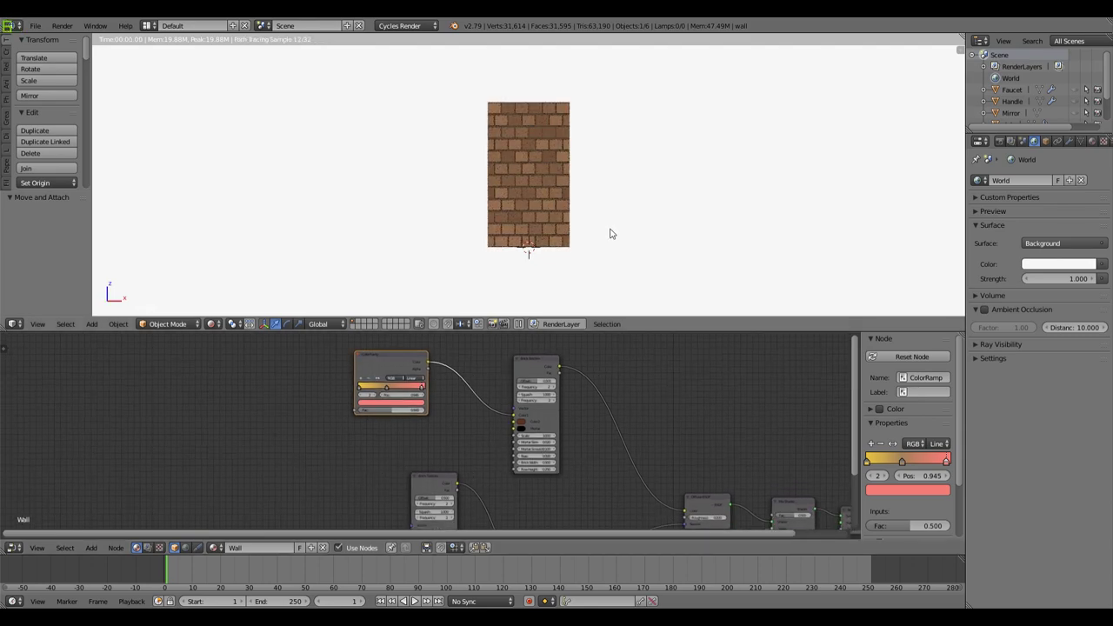
{"action": "left_click", "coordinate": [389, 388]}
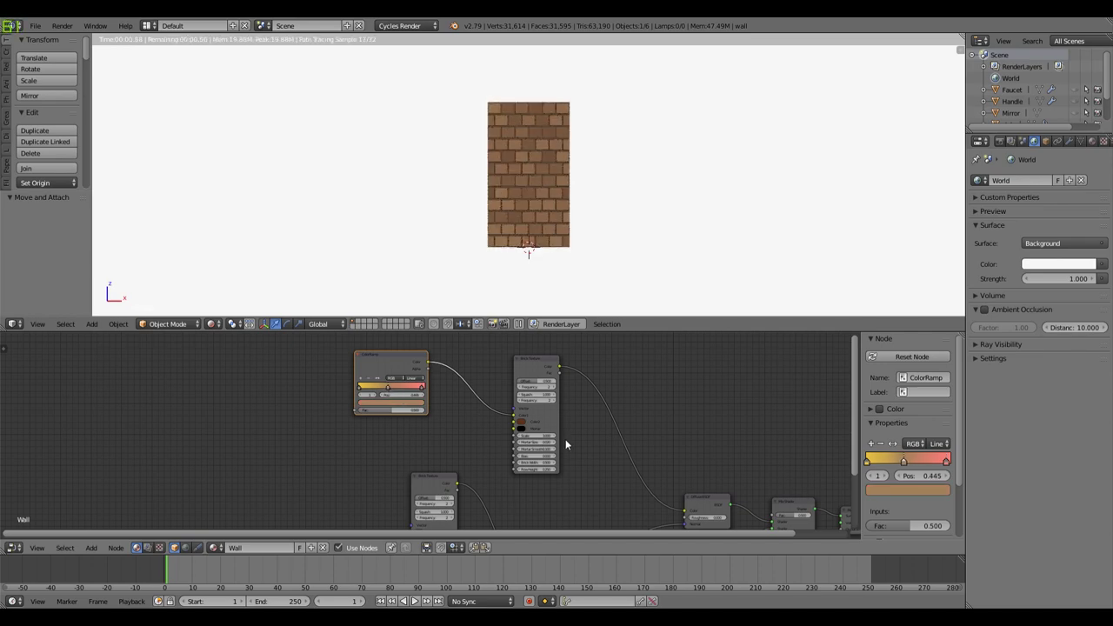
Step: Move the Bump node and the Brick Texture node feeding its Height farther apart, leaving space between them
{"action": "scroll", "coordinate": [606, 474], "scroll_direction": "up", "scroll_amount": 2}
{"action": "scroll", "coordinate": [570, 443], "scroll_direction": "down", "scroll_amount": 3, "text": "shift"}
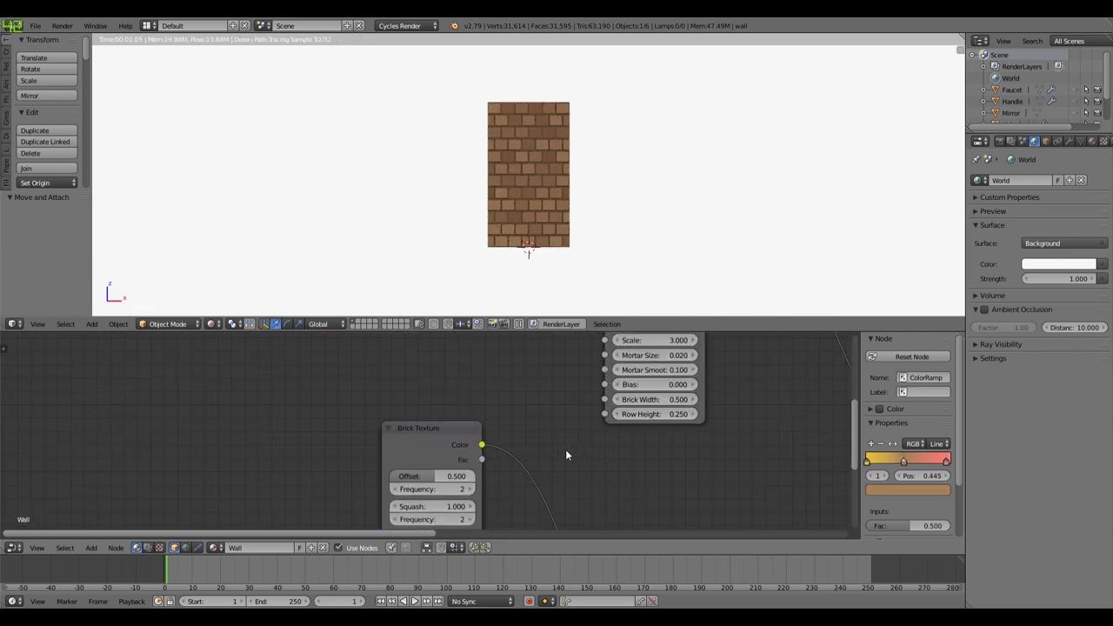
{"action": "scroll", "coordinate": [565, 450], "scroll_direction": "down", "scroll_amount": 2}
{"action": "scroll", "coordinate": [518, 453], "scroll_direction": "up", "scroll_amount": 2}
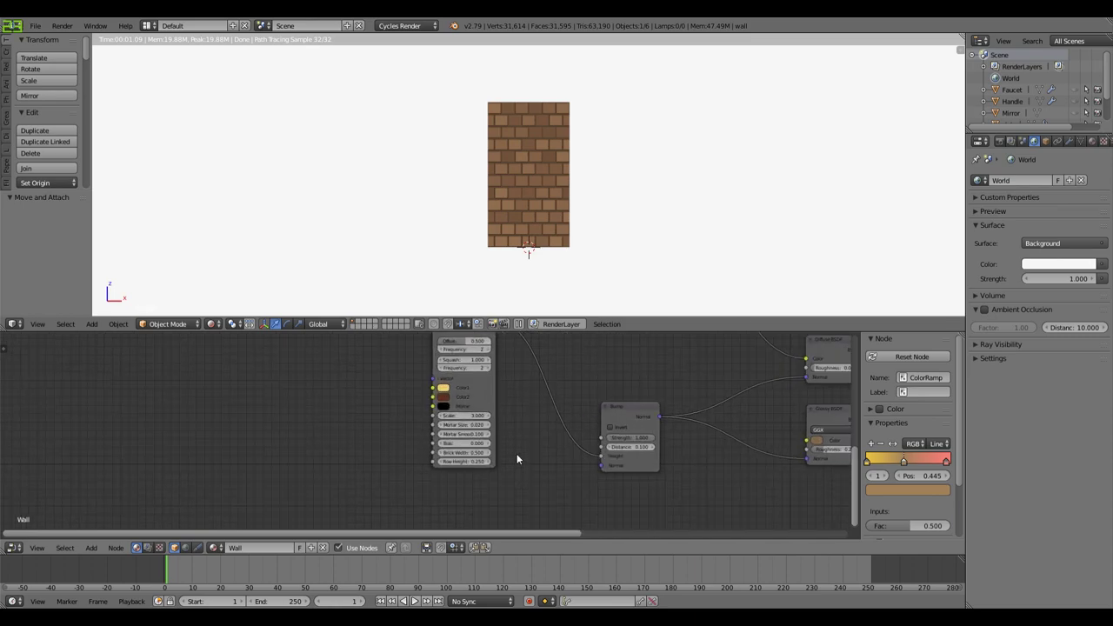
{"action": "mouse_move", "coordinate": [639, 418]}
{"action": "left_mouse_down"}
{"action": "mouse_move", "coordinate": [647, 405]}
{"action": "mouse_move", "coordinate": [643, 429]}
{"action": "left_mouse_up"}
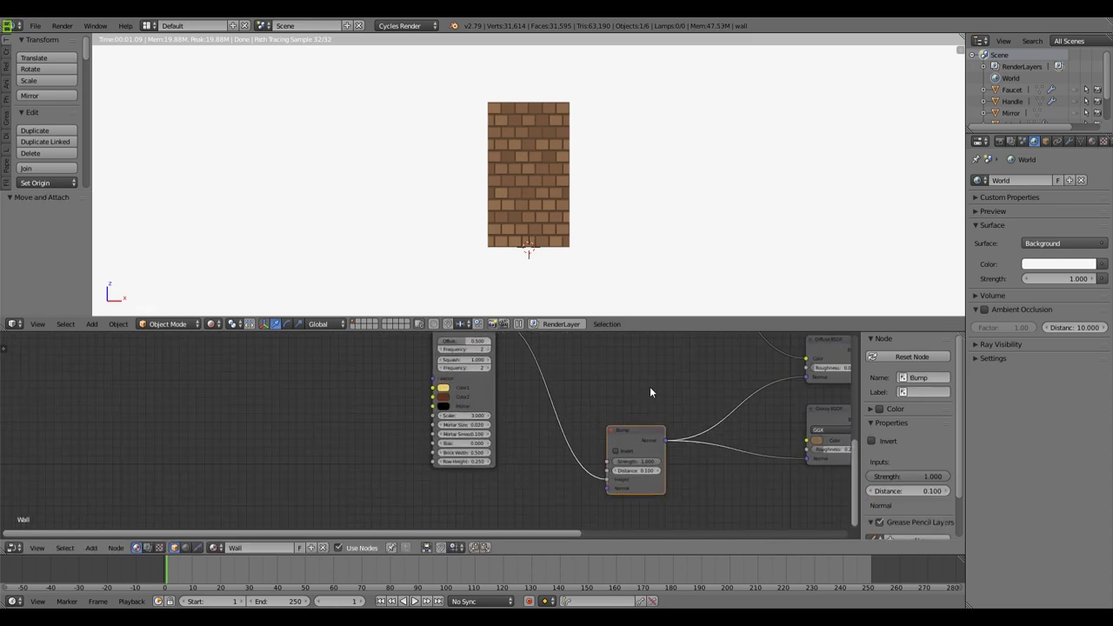
{"action": "scroll", "coordinate": [647, 391], "scroll_direction": "down", "scroll_amount": 2}
{"action": "middle_click_drag", "start_coordinate": [646, 399], "coordinate": [637, 422]}
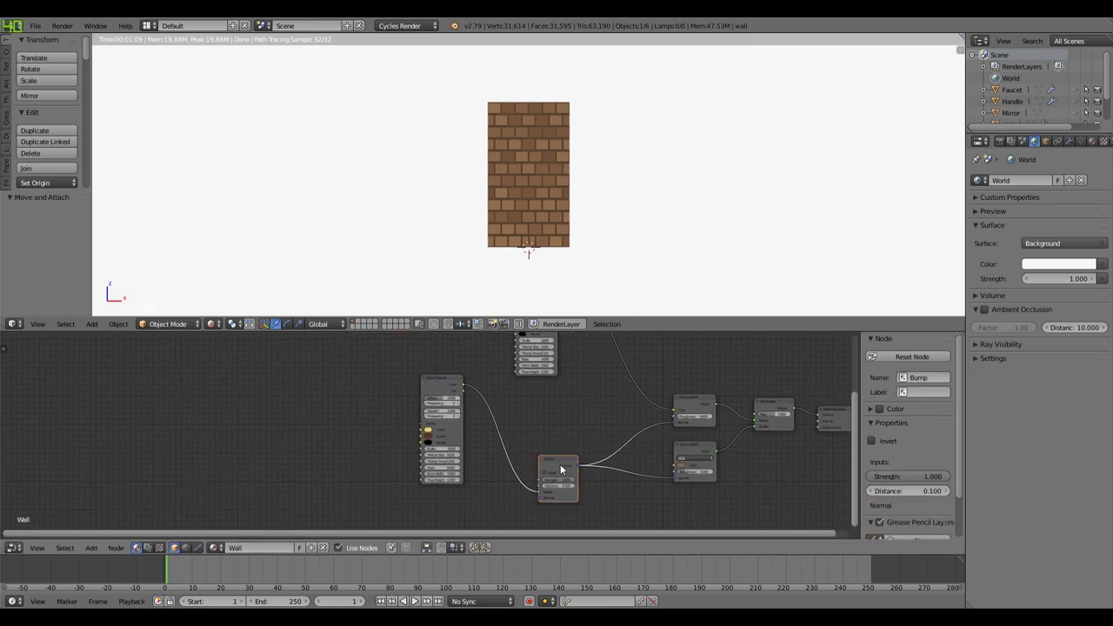
{"action": "left_click_drag", "start_coordinate": [561, 469], "coordinate": [604, 453]}
{"action": "left_click_drag", "start_coordinate": [452, 380], "coordinate": [381, 355]}
Step: Add a Noise Texture node directly below the Brick Texture node that feeds the Bump node
{"action": "scroll", "coordinate": [436, 424], "scroll_direction": "up", "scroll_amount": 3}
{"action": "middle_click_drag", "start_coordinate": [553, 479], "coordinate": [518, 394]}
{"action": "key", "text": "shift+a"}
{"action": "mouse_move", "coordinate": [505, 450]}
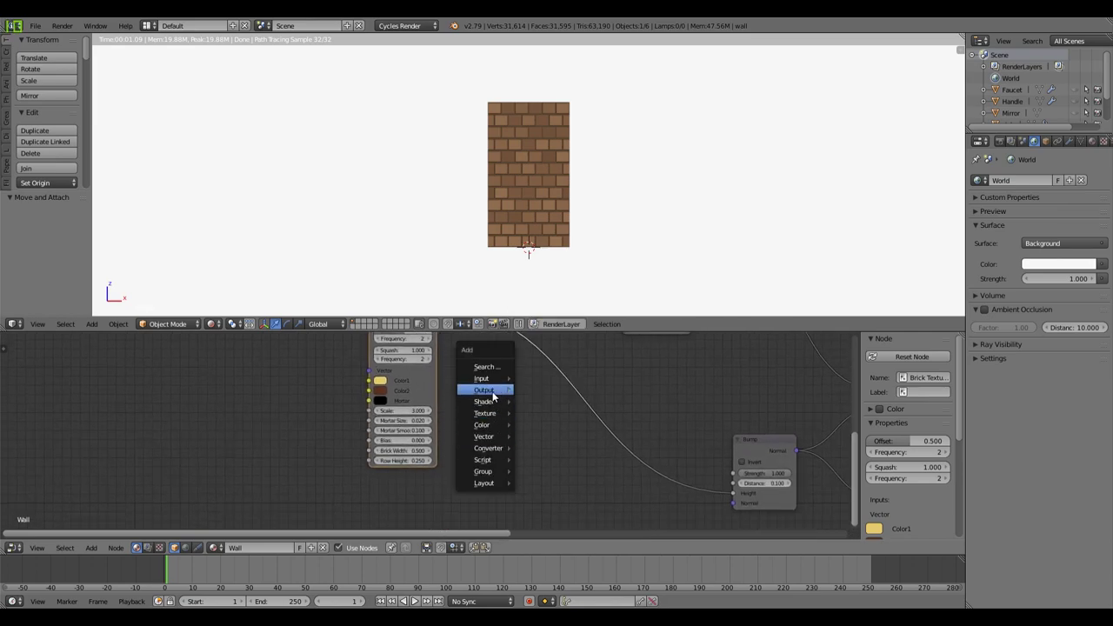
{"action": "mouse_move", "coordinate": [487, 413]}
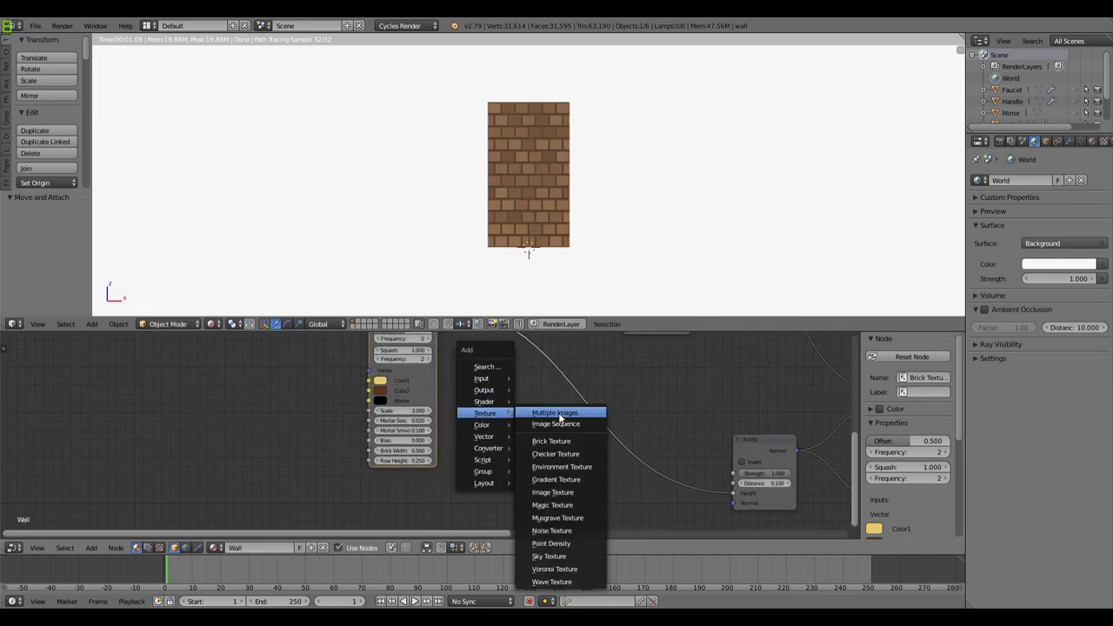
{"action": "left_click", "coordinate": [553, 531]}
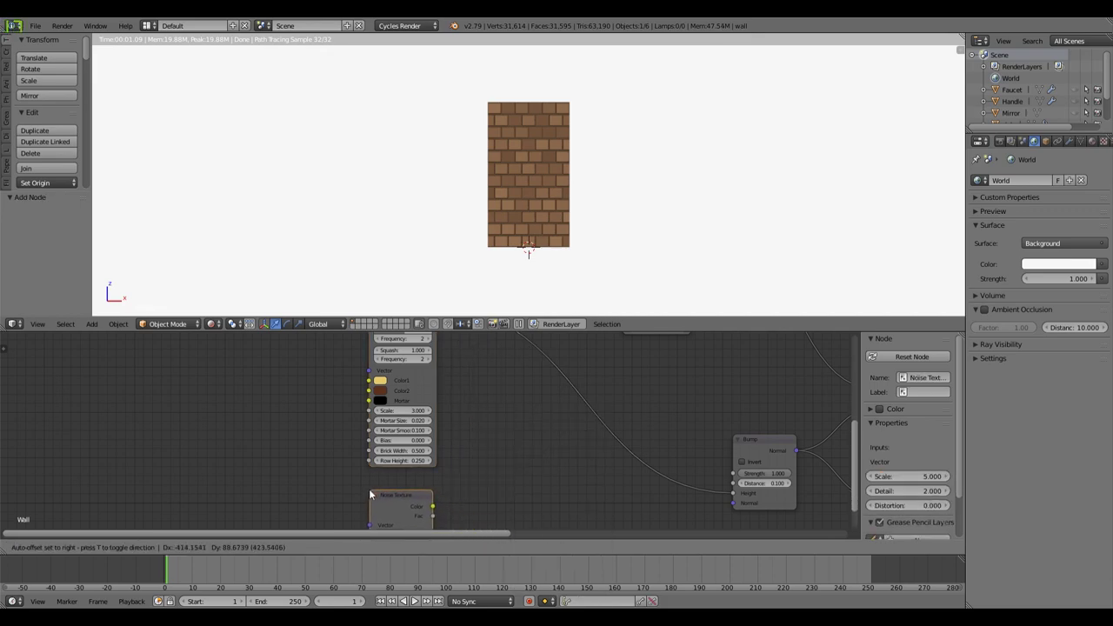
{"action": "left_click", "coordinate": [369, 481]}
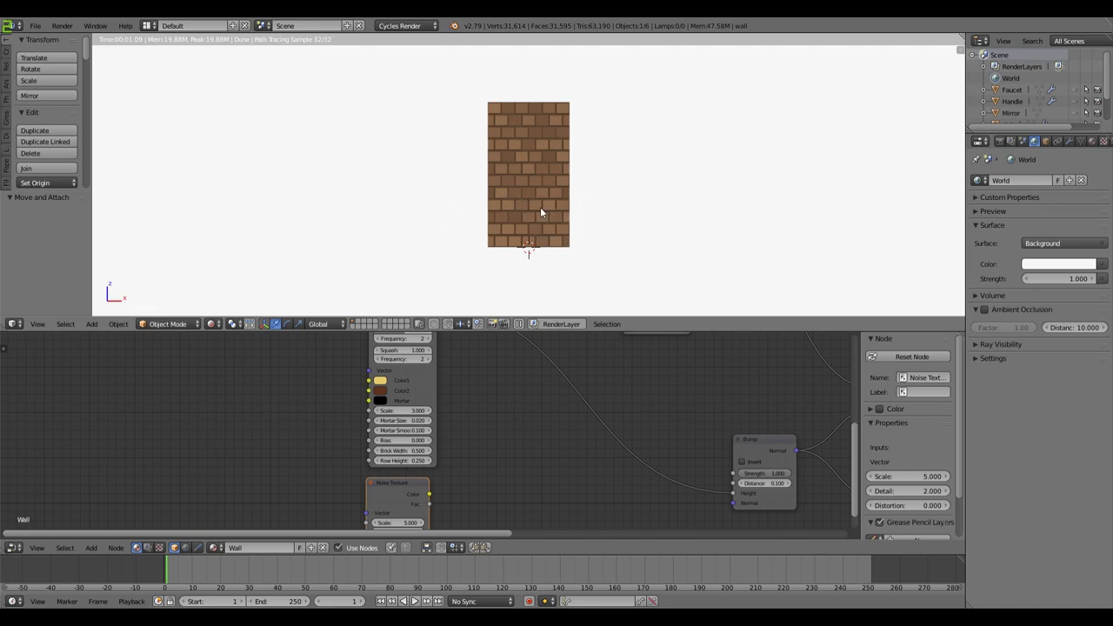
{"action": "scroll", "coordinate": [541, 207], "scroll_direction": "up", "scroll_amount": 5}
{"action": "middle_click_drag", "start_coordinate": [563, 231], "coordinate": [587, 233]}
{"action": "scroll", "coordinate": [586, 233], "scroll_direction": "down", "scroll_amount": 5}
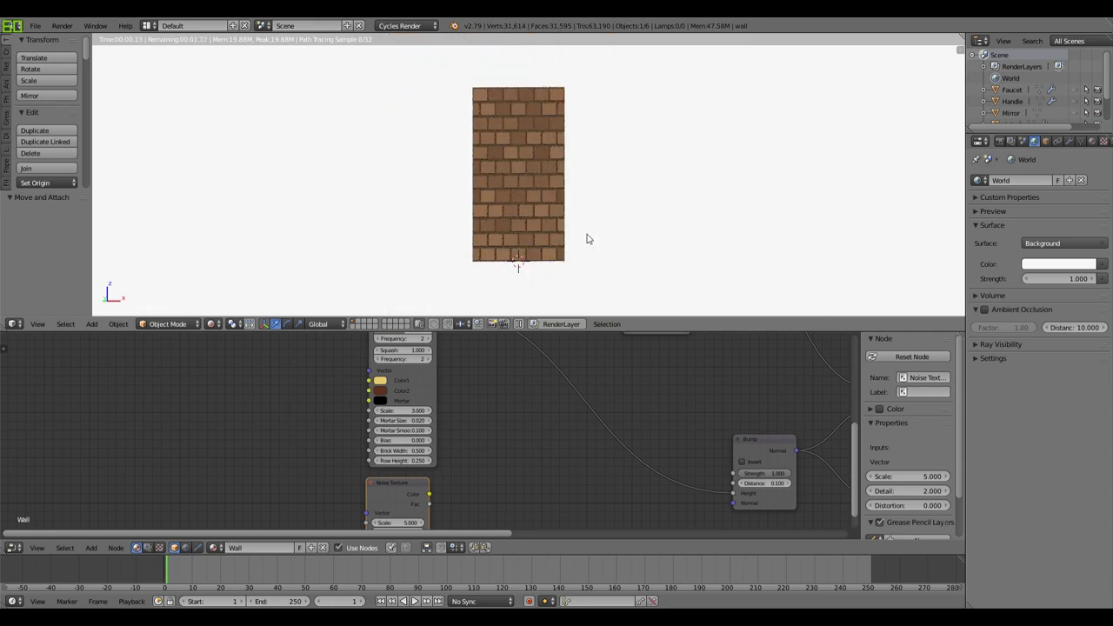
{"action": "key", "text": "shift+a"}
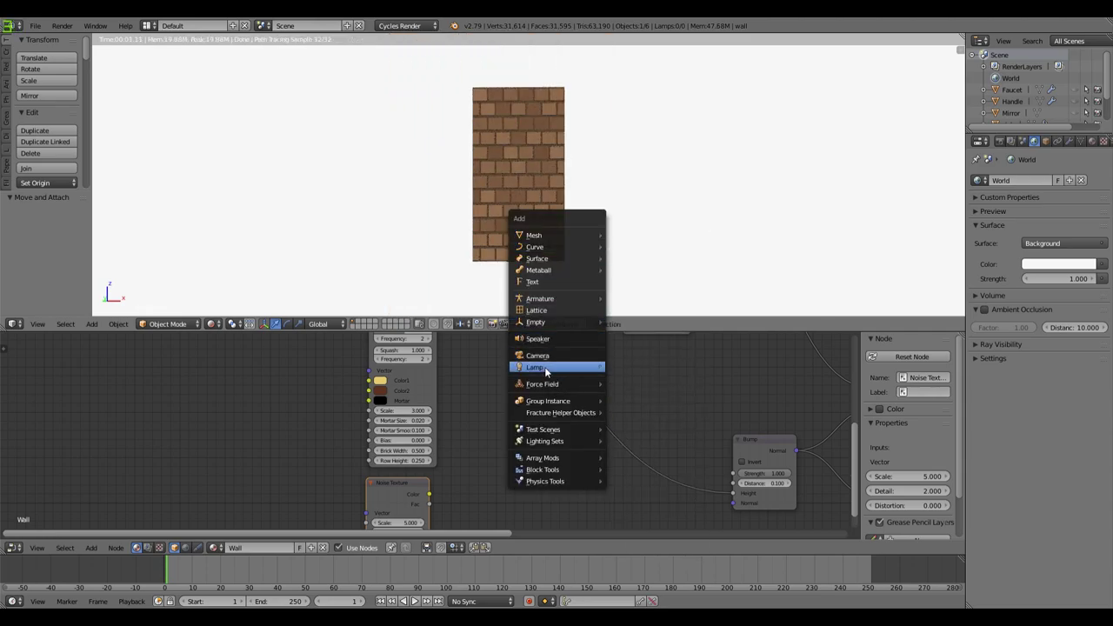
{"action": "mouse_move", "coordinate": [547, 367]}
{"action": "left_click", "coordinate": [630, 379]}
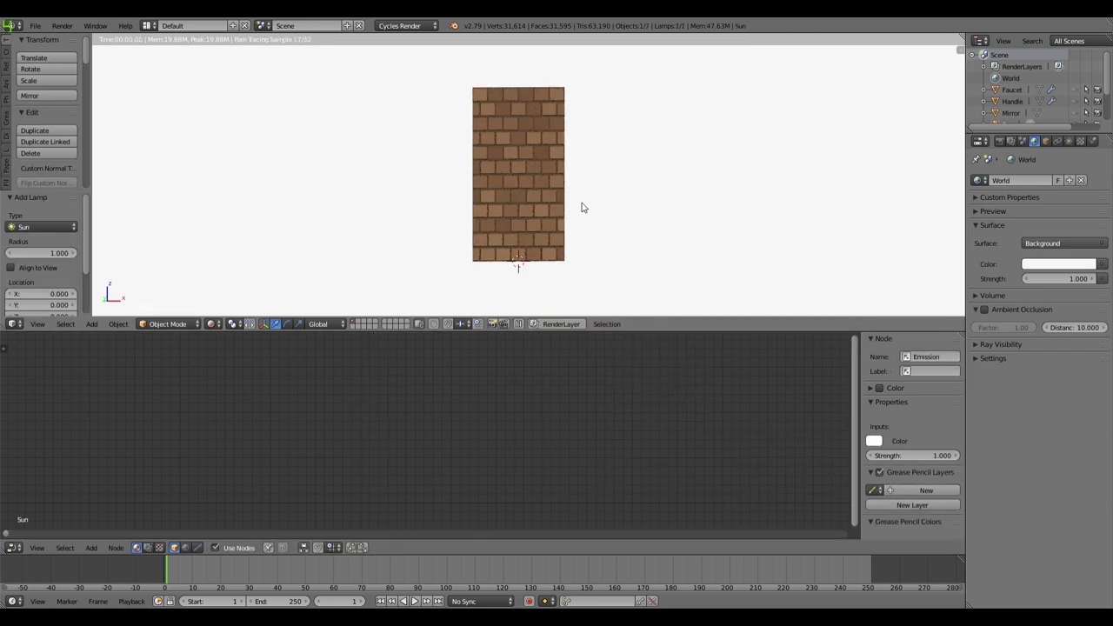
{"action": "key", "text": "shift+z"}
{"action": "scroll", "coordinate": [581, 202], "scroll_direction": "down", "scroll_amount": 3}
{"action": "mouse_move", "coordinate": [531, 194]}
{"action": "left_mouse_down"}
{"action": "mouse_move", "coordinate": [557, 122]}
{"action": "mouse_move", "coordinate": [558, 133]}
{"action": "left_mouse_up"}
{"action": "key", "text": "x"}
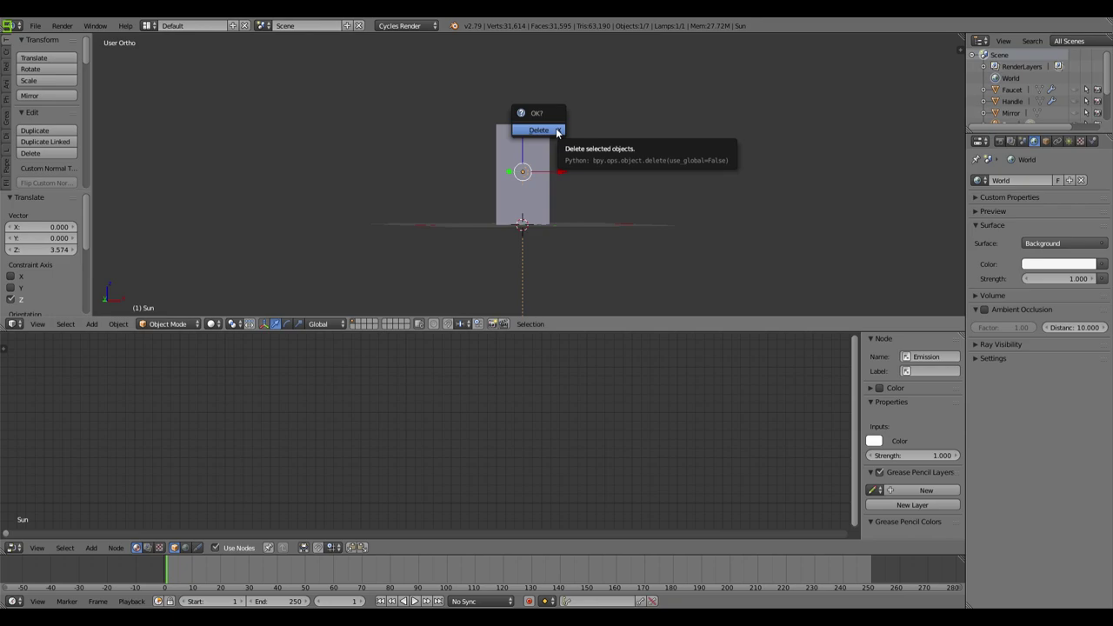
{"action": "left_click", "coordinate": [557, 130]}
Step: Add a point lamp to the scene and raise it vertically to the upper half of the wall
{"action": "key", "text": "shift+a"}
{"action": "mouse_move", "coordinate": [536, 180]}
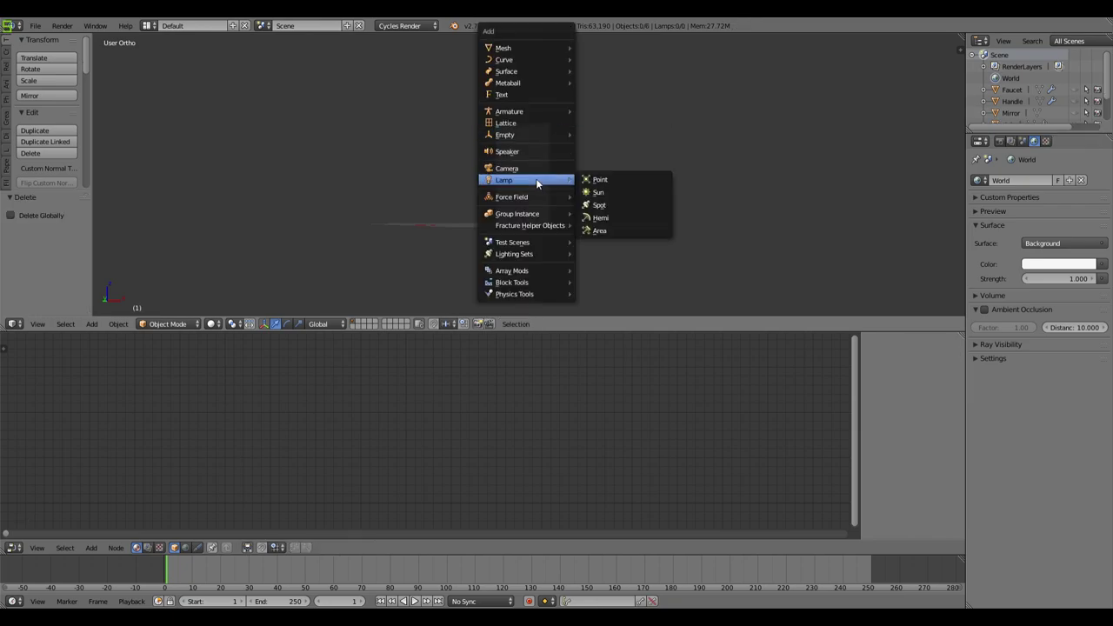
{"action": "left_click", "coordinate": [600, 180]}
{"action": "left_click_drag", "start_coordinate": [524, 198], "coordinate": [538, 162]}
Step: Move the point lamp about 0.922 along X and -0.819 along Y, placing it in front of the wall
{"action": "key", "text": "g"}
{"action": "left_click", "coordinate": [573, 165]}
{"action": "middle_click_drag", "start_coordinate": [562, 168], "coordinate": [540, 175]}
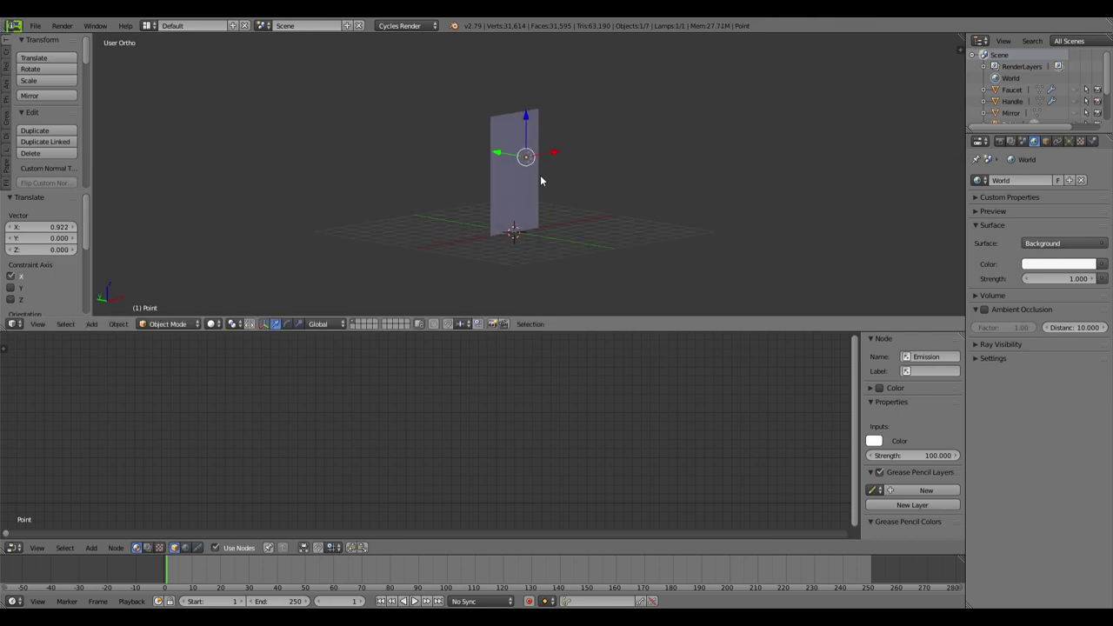
{"action": "key", "text": "g"}
{"action": "key", "text": "y"}
{"action": "left_click", "coordinate": [510, 159]}
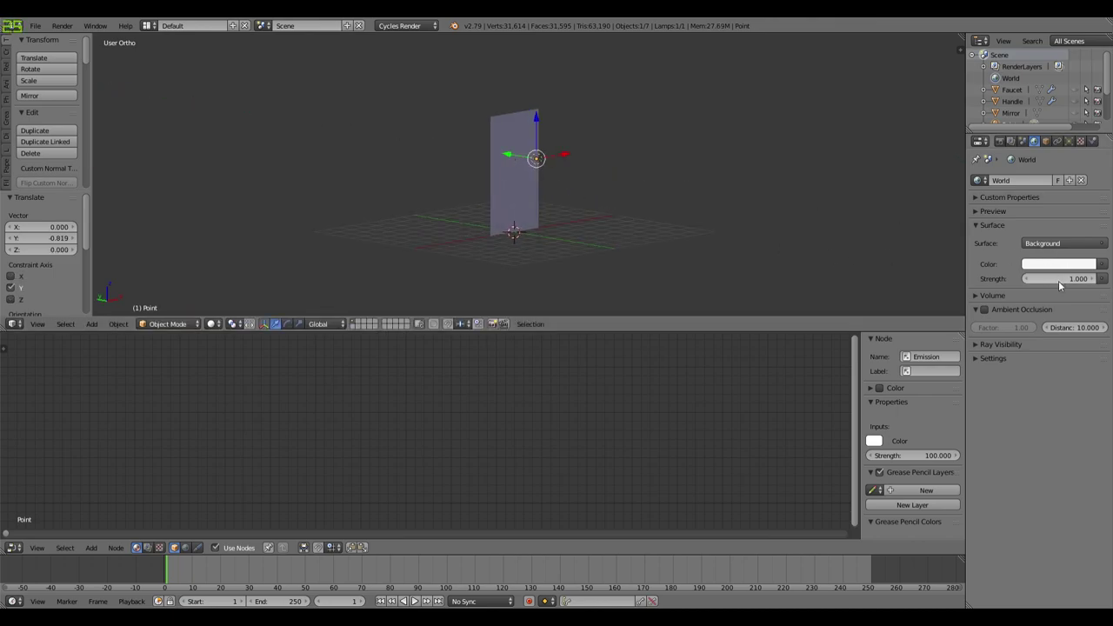
Step: Set the point lamp's emission strength to 500 and check its light on the wall in the rendered preview
{"action": "left_click", "coordinate": [1069, 141]}
{"action": "left_click", "coordinate": [1052, 340]}
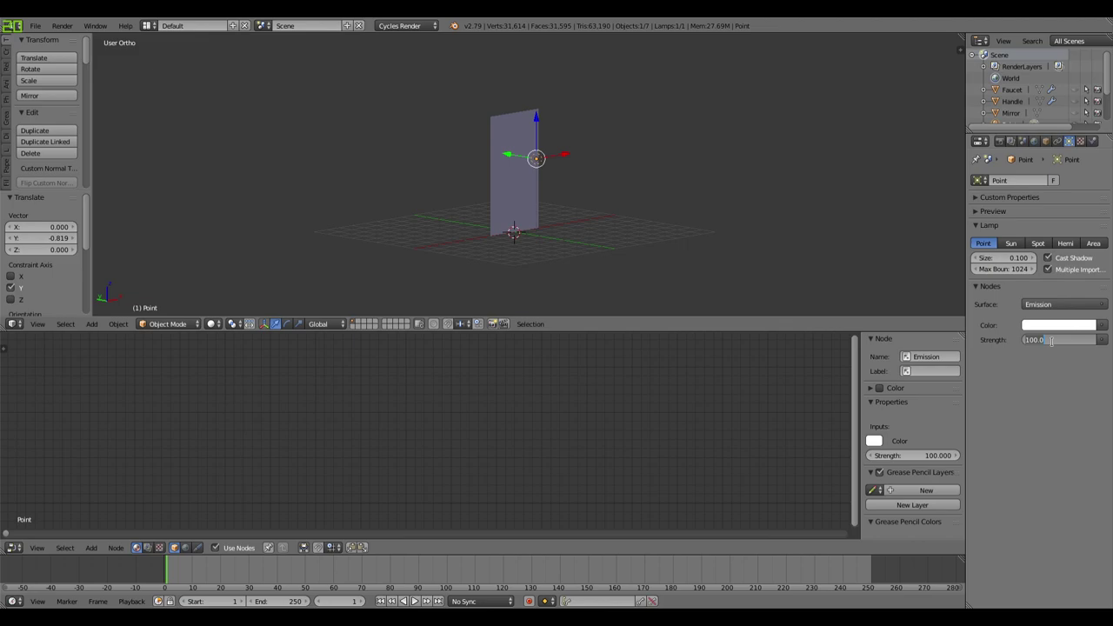
{"action": "key", "text": "shift+z"}
{"action": "scroll", "coordinate": [609, 180], "scroll_direction": "up", "scroll_amount": 7}
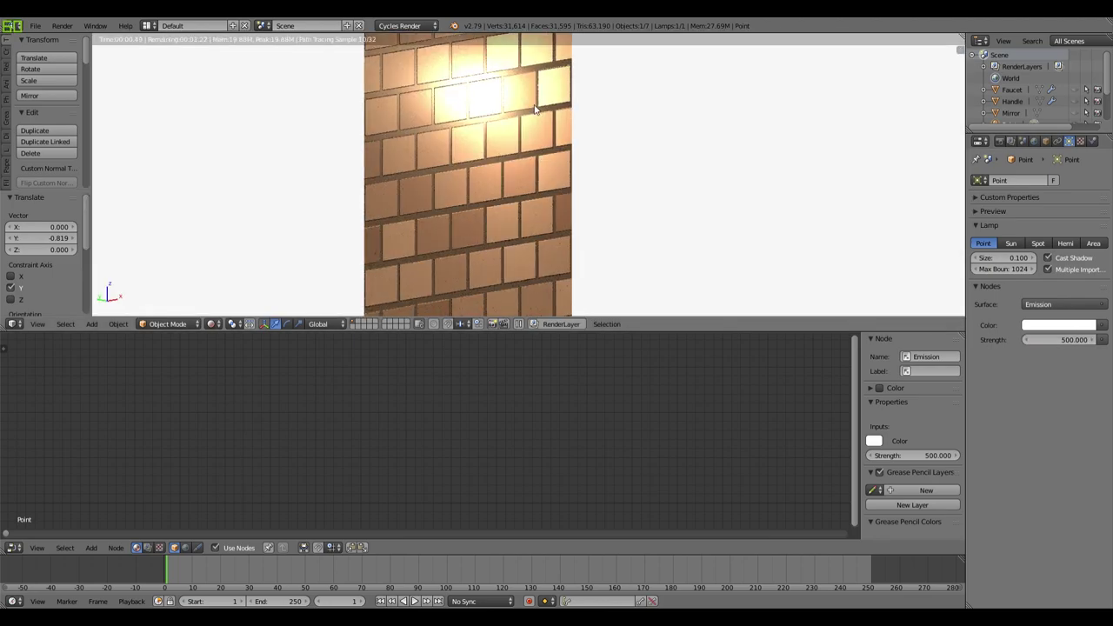
{"action": "scroll", "coordinate": [534, 191], "scroll_direction": "down", "scroll_amount": 4}
{"action": "middle_click_drag", "start_coordinate": [546, 168], "coordinate": [557, 128]}
Step: Select the wall and set the Bump node's Strength to 0.200 in its material
{"action": "right_click", "coordinate": [509, 265]}
{"action": "middle_click_drag", "start_coordinate": [541, 479], "coordinate": [504, 426]}
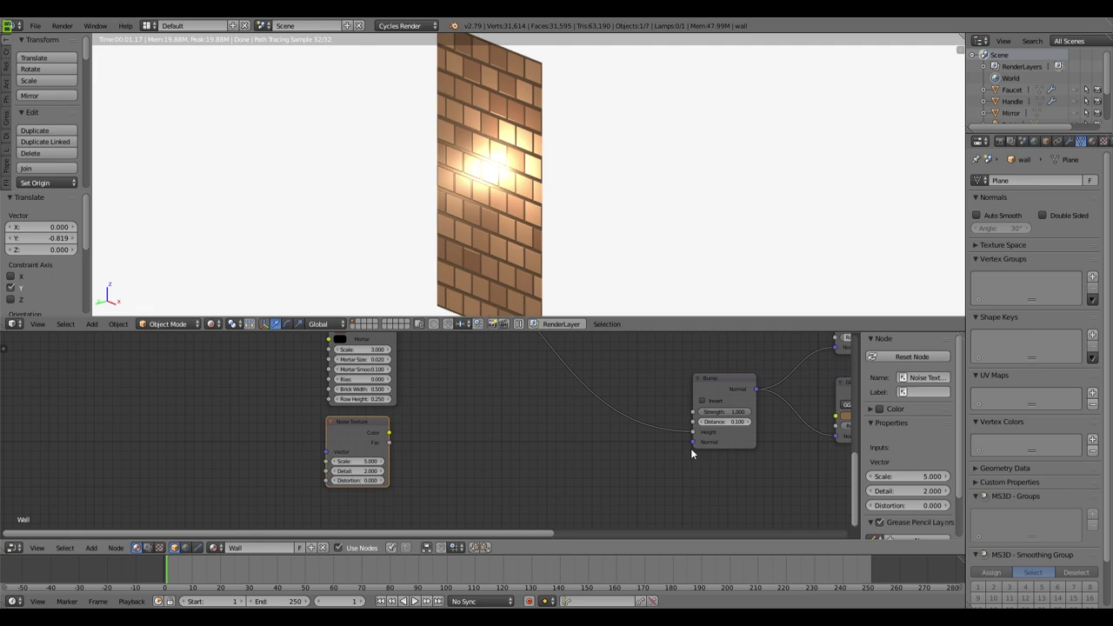
{"action": "scroll", "coordinate": [678, 453], "scroll_direction": "up", "scroll_amount": 3}
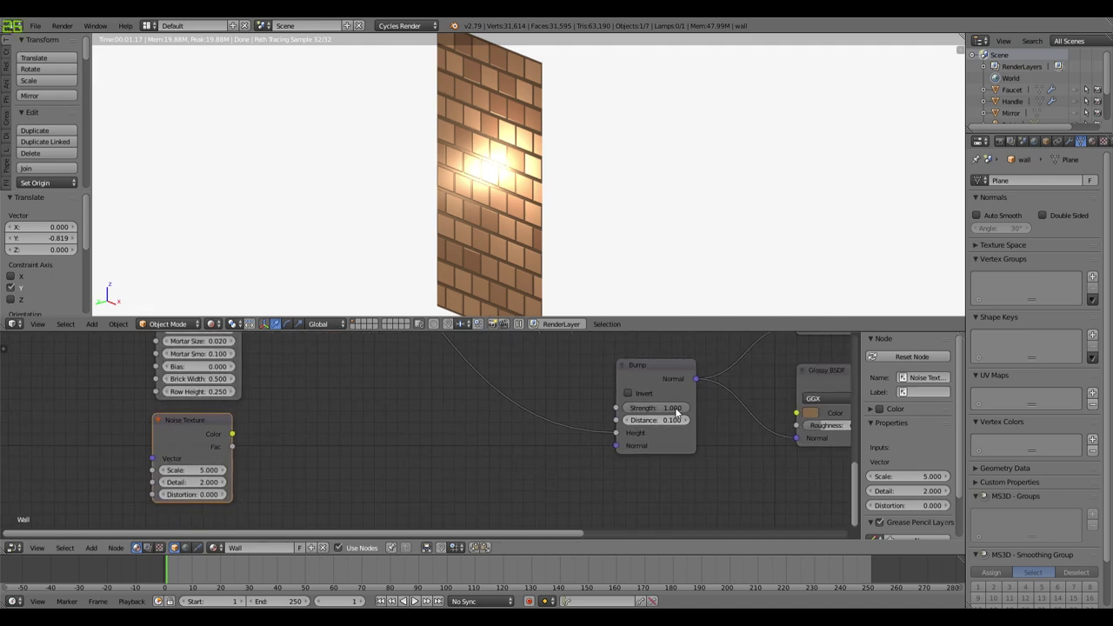
{"action": "left_click", "coordinate": [676, 407]}
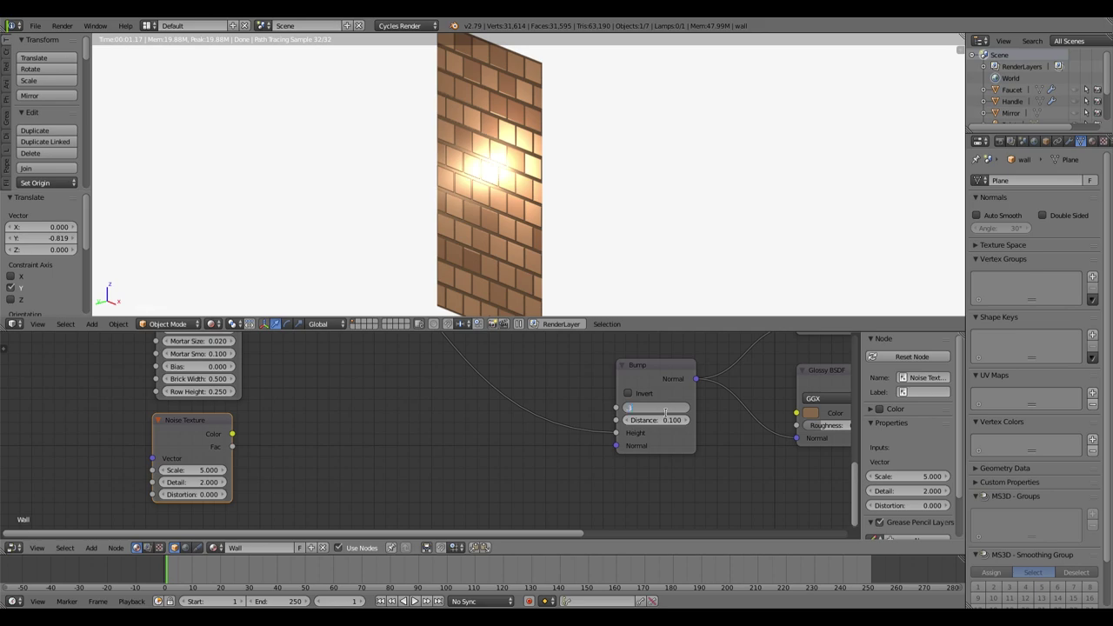
{"action": "key", "text": "Return"}
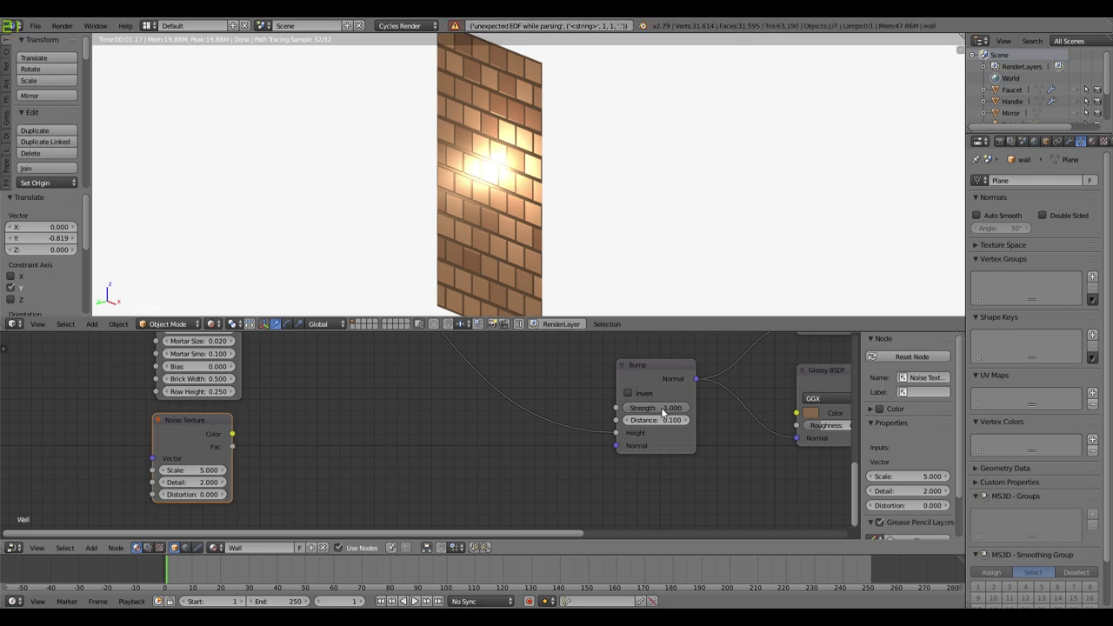
{"action": "key", "text": "Return"}
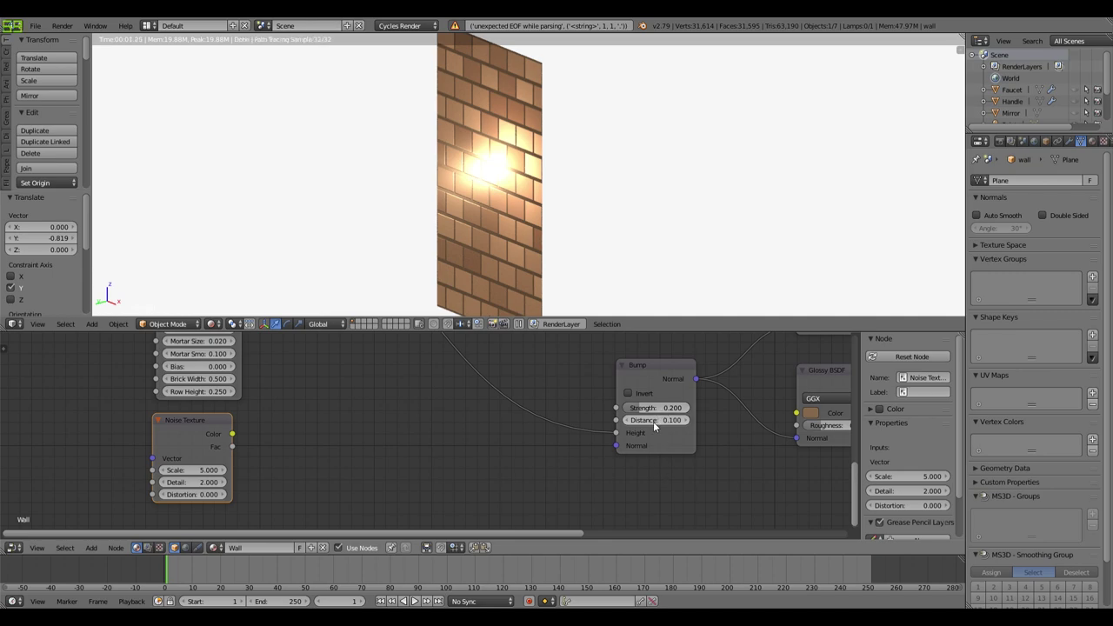
Step: Set the Bump node's Distance to 0.300 and inspect the relief on the lit bricks up close
{"action": "left_click", "coordinate": [655, 421]}
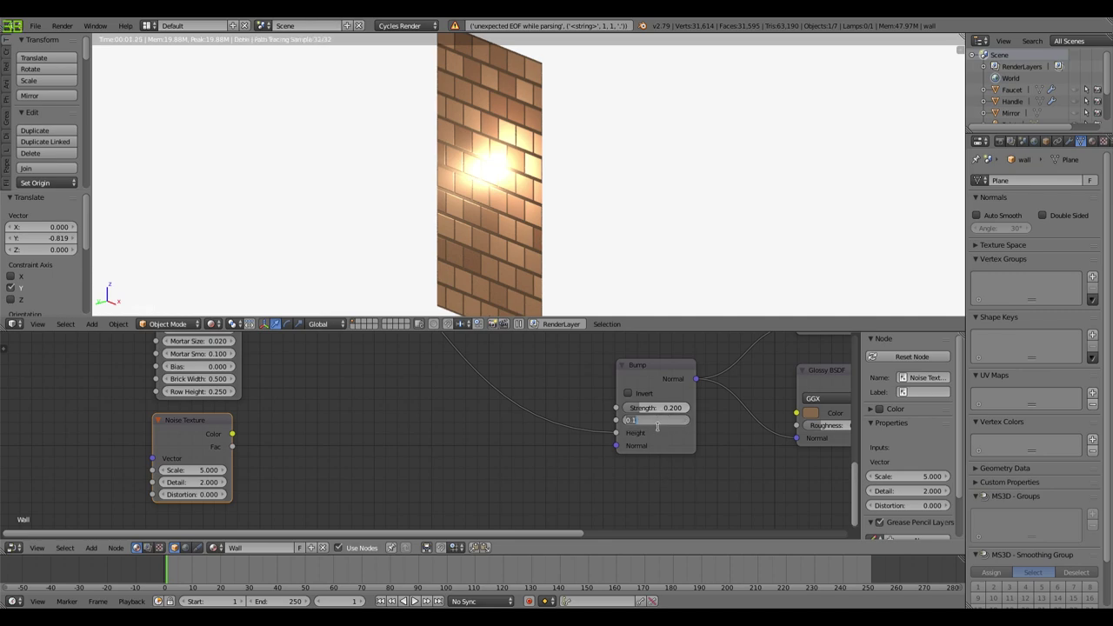
{"action": "key", "text": "Return"}
{"action": "scroll", "coordinate": [554, 259], "scroll_direction": "up", "scroll_amount": 4}
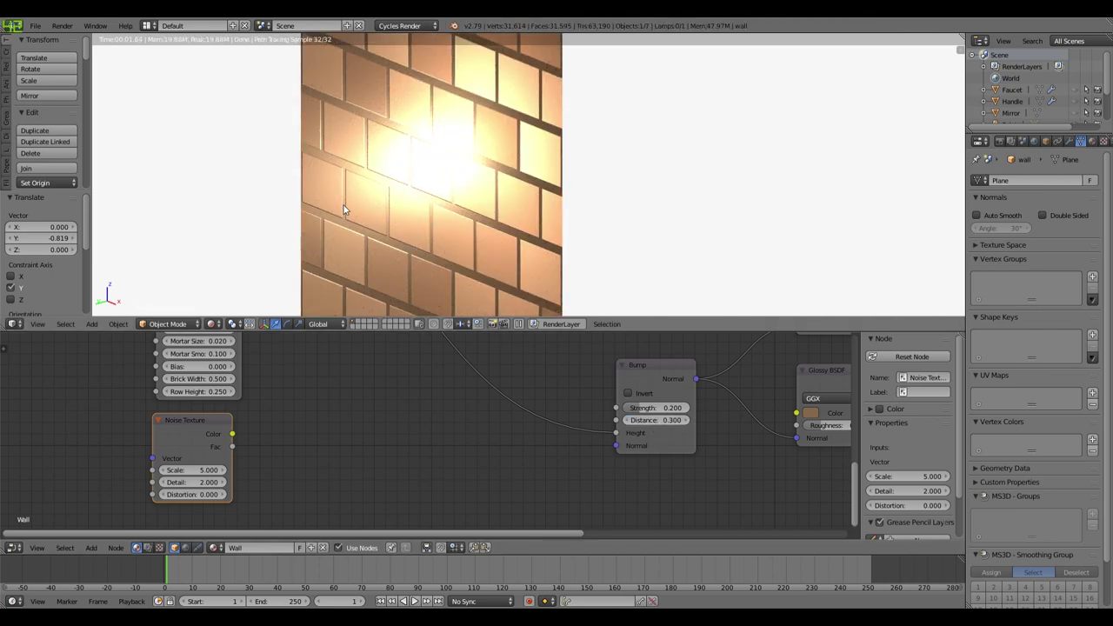
Step: Insert a MixRGB node on the link into the Bump node's Height and connect the Noise Texture's Color to its Color2
{"action": "scroll", "coordinate": [419, 455], "scroll_direction": "down", "scroll_amount": 2}
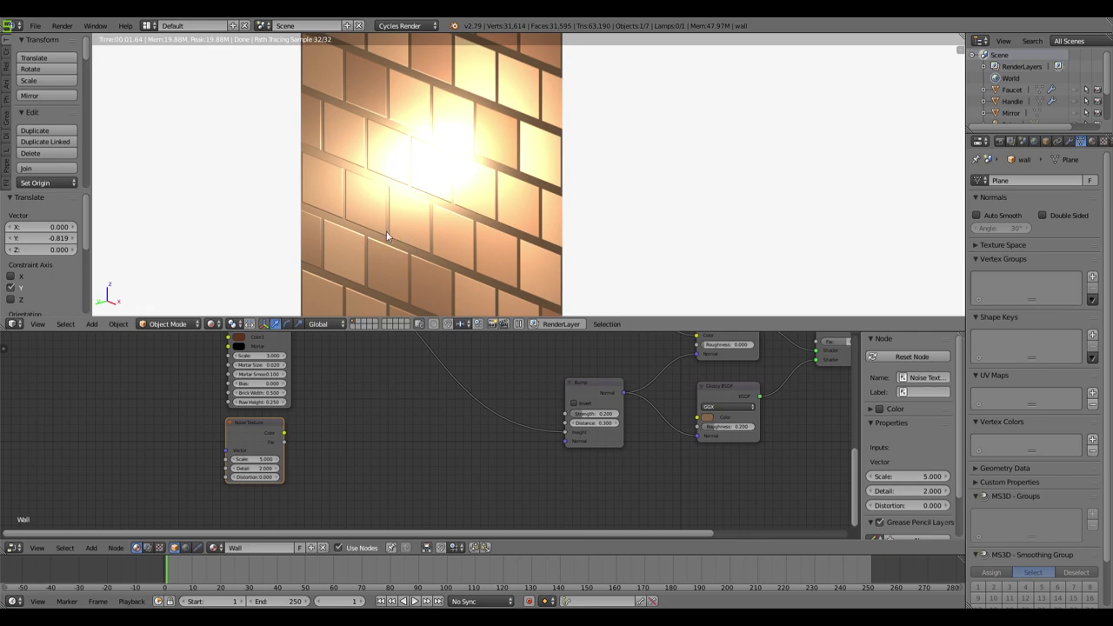
{"action": "middle_click_drag", "start_coordinate": [451, 246], "coordinate": [469, 258]}
{"action": "scroll", "coordinate": [409, 456], "scroll_direction": "up", "scroll_amount": 2}
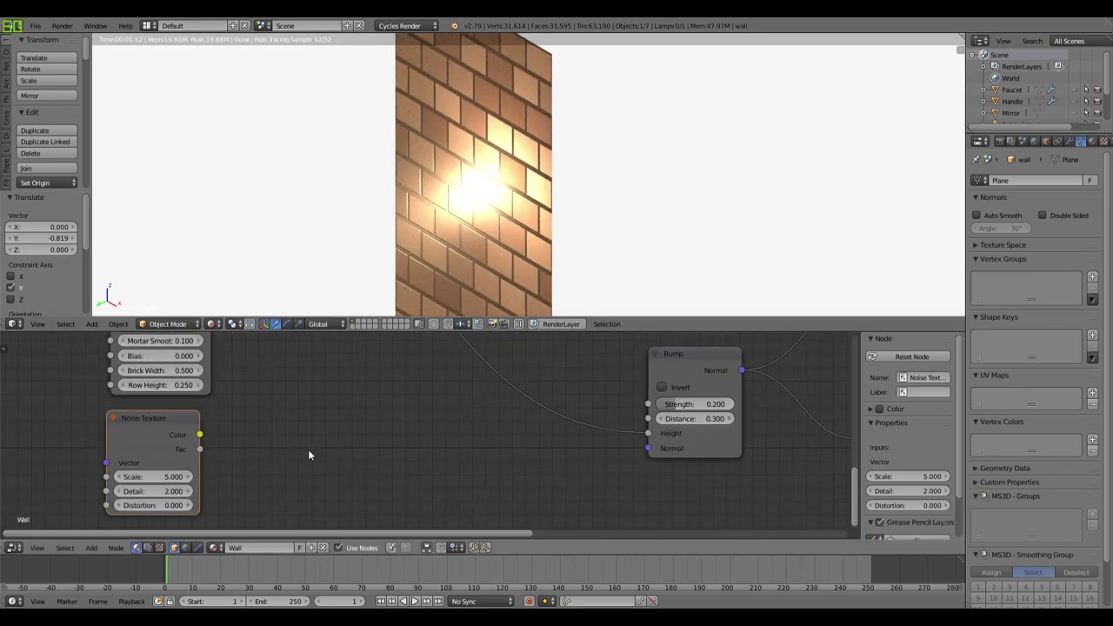
{"action": "key", "text": "shift+a"}
{"action": "mouse_move", "coordinate": [289, 510]}
{"action": "scroll", "coordinate": [435, 442], "scroll_direction": "down", "scroll_amount": 1}
{"action": "key", "text": "shift+a"}
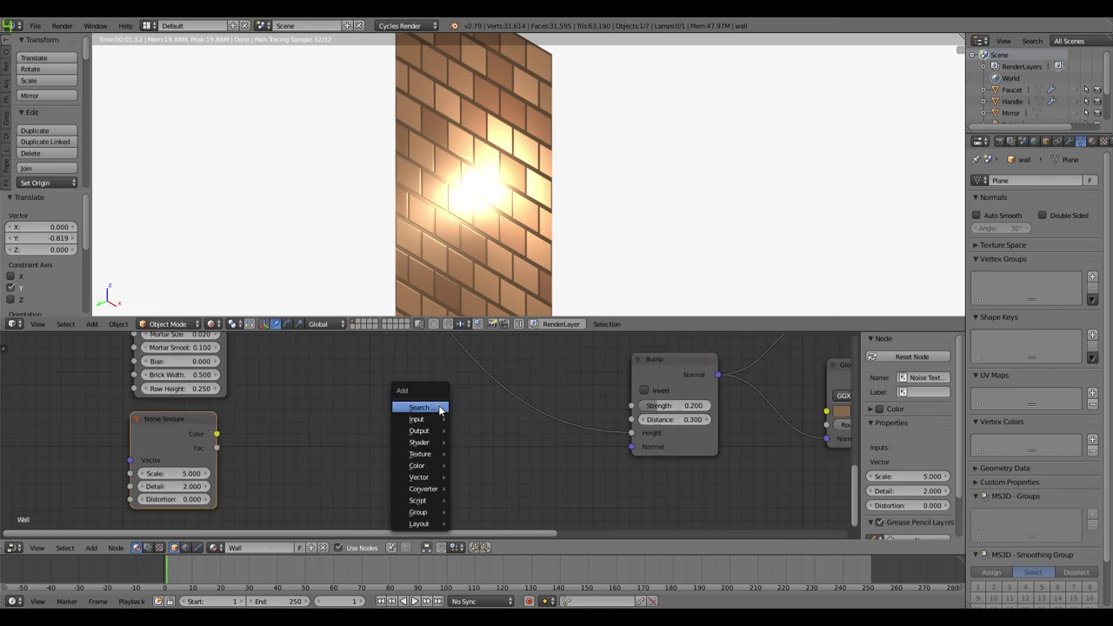
{"action": "mouse_move", "coordinate": [422, 479]}
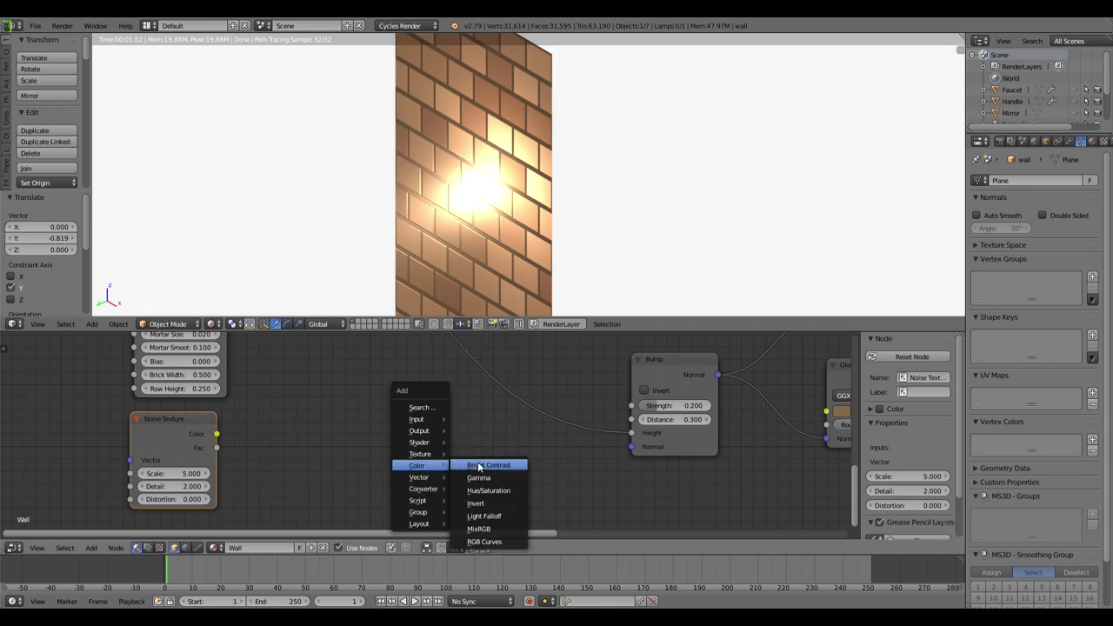
{"action": "left_click", "coordinate": [509, 528]}
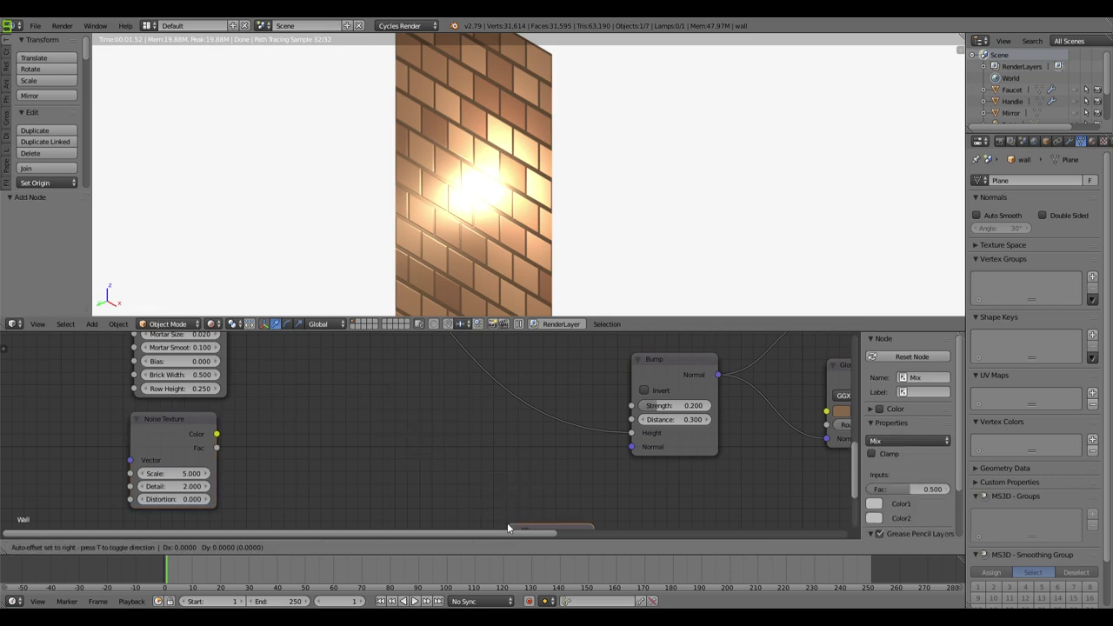
{"action": "left_click", "coordinate": [446, 366]}
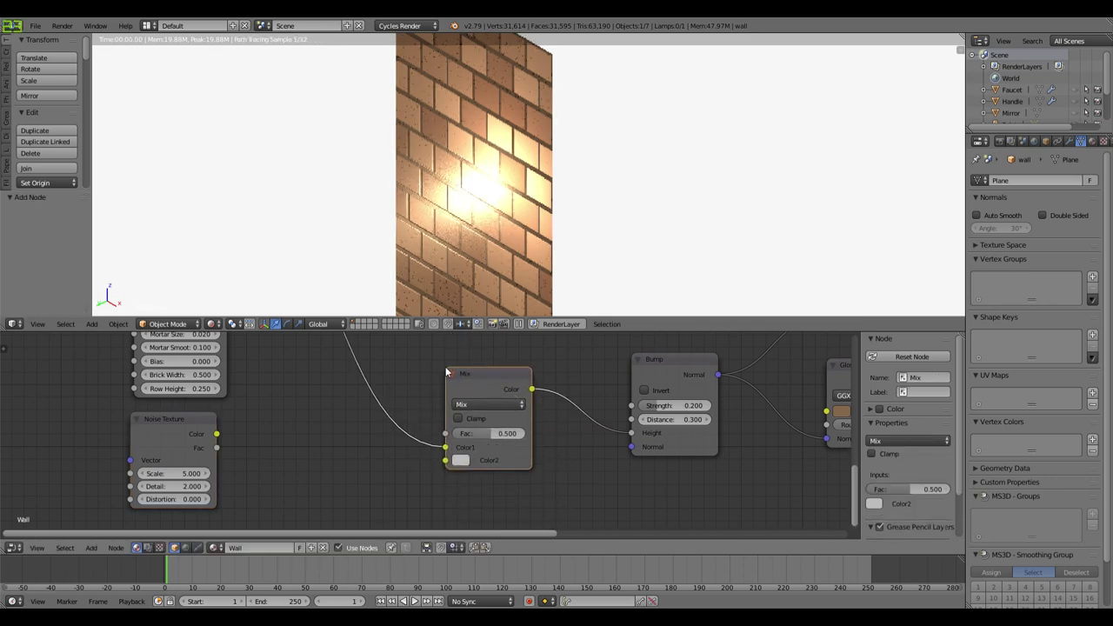
{"action": "left_click_drag", "start_coordinate": [216, 435], "coordinate": [443, 460]}
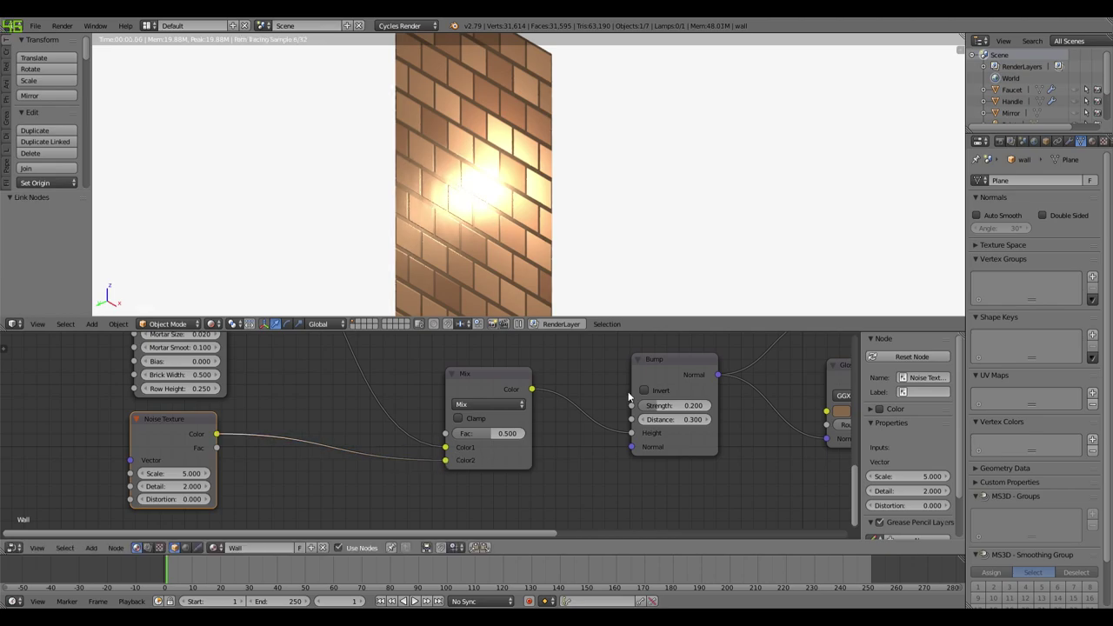
Step: Set the Noise Texture's Scale to 100 and its Distortion to 0.700, checking the relief on the lit bricks
{"action": "scroll", "coordinate": [338, 272], "scroll_direction": "up", "scroll_amount": 4}
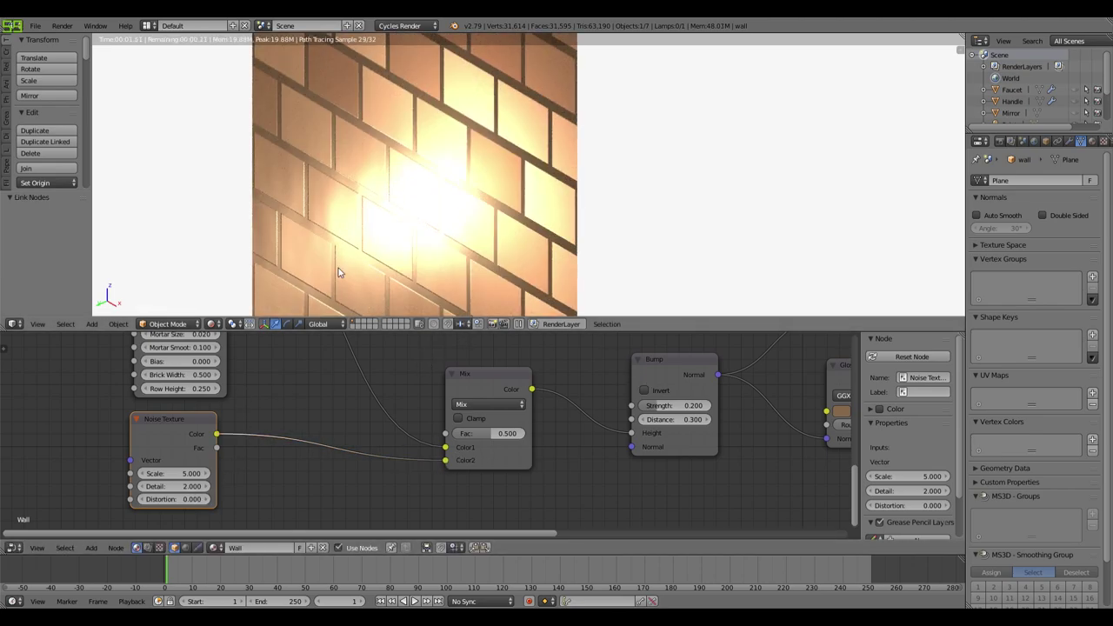
{"action": "mouse_move", "coordinate": [352, 232]}
{"action": "middle_mouse_down"}
{"action": "mouse_move", "coordinate": [356, 216]}
{"action": "mouse_move", "coordinate": [360, 236]}
{"action": "middle_mouse_up"}
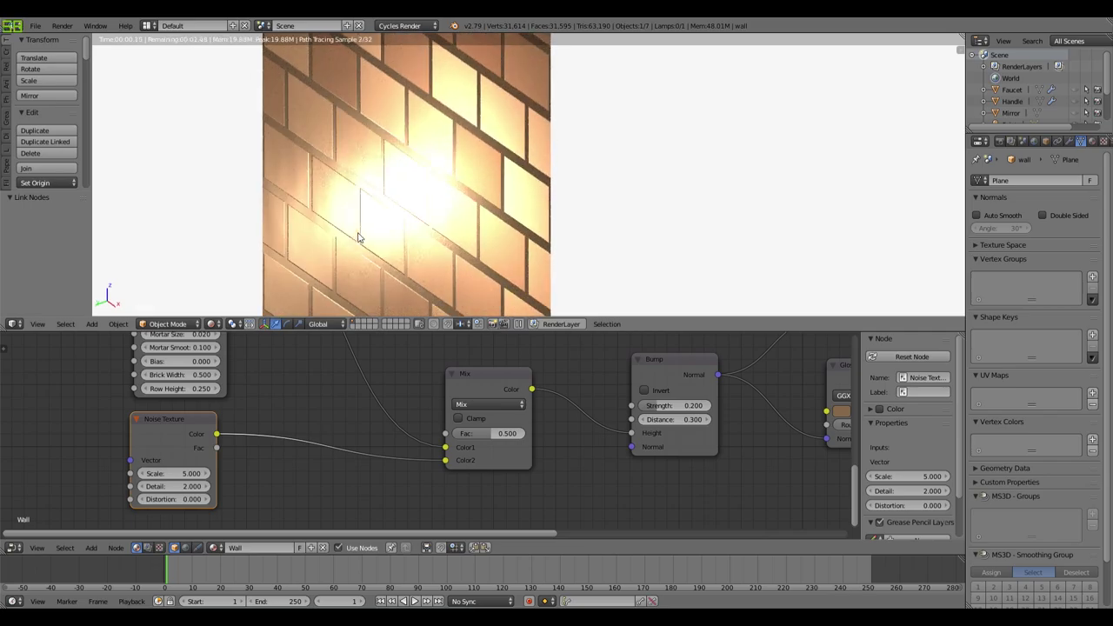
{"action": "left_click_drag", "start_coordinate": [187, 473], "coordinate": [299, 473]}
{"action": "key", "text": "Escape"}
{"action": "left_click", "coordinate": [174, 474]}
{"action": "key", "text": "BackSpace"}
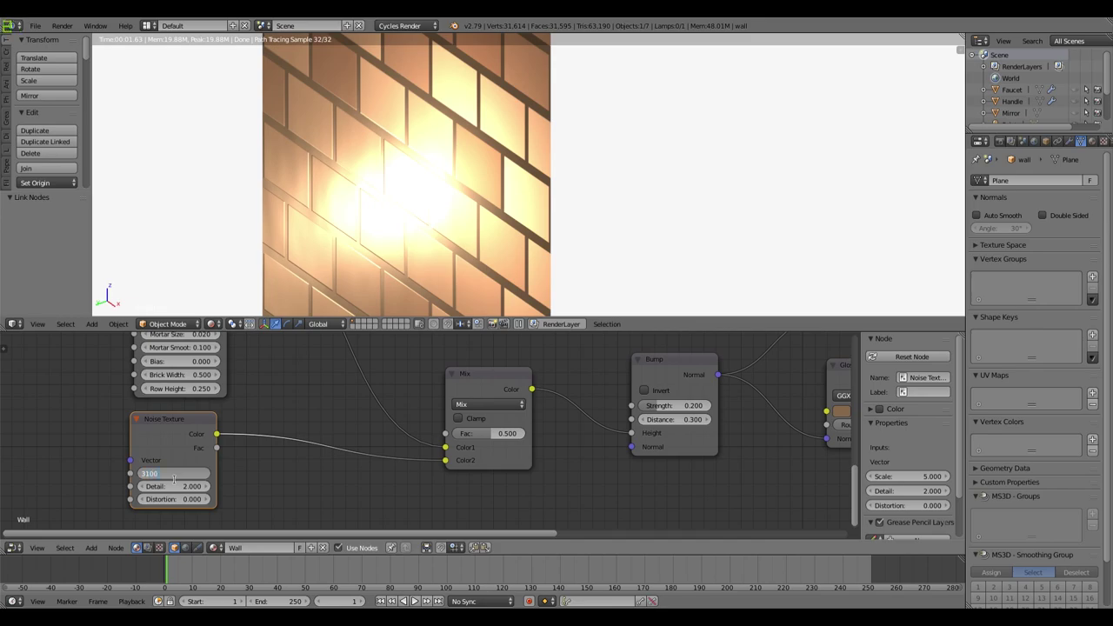
{"action": "type", "text": "100"}
{"action": "key", "text": "Return"}
{"action": "middle_click_drag", "start_coordinate": [355, 213], "coordinate": [494, 261]}
{"action": "left_click_drag", "start_coordinate": [160, 504], "coordinate": [207, 504]}
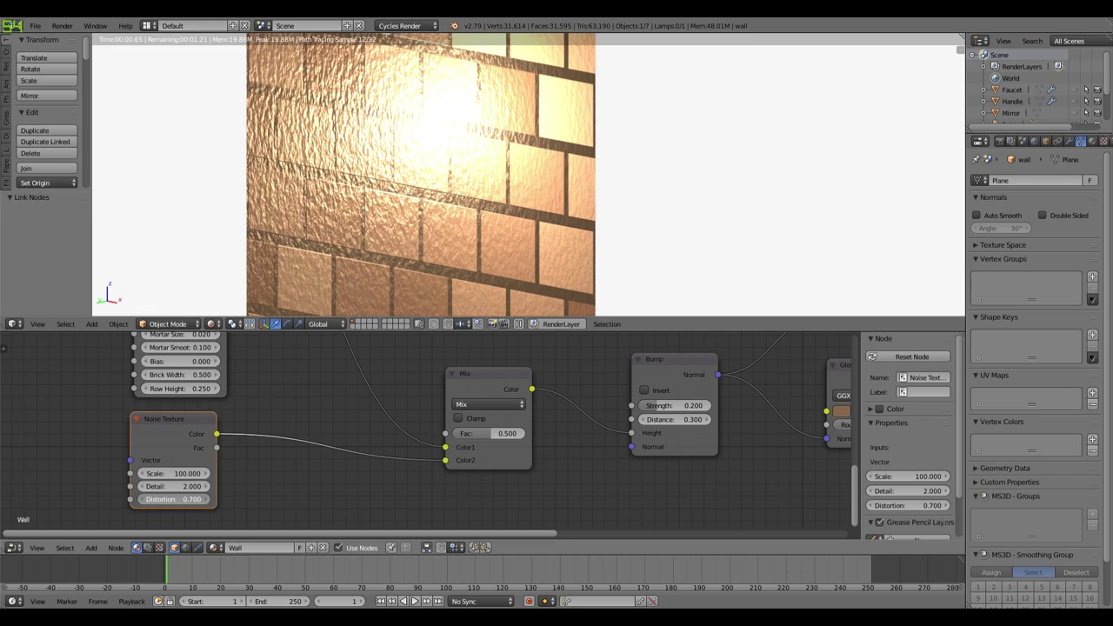
Step: Set the Glossy BSDF's Roughness to 0.020 and inspect the highlights on the bricks up close
{"action": "middle_click_drag", "start_coordinate": [550, 513], "coordinate": [235, 507]}
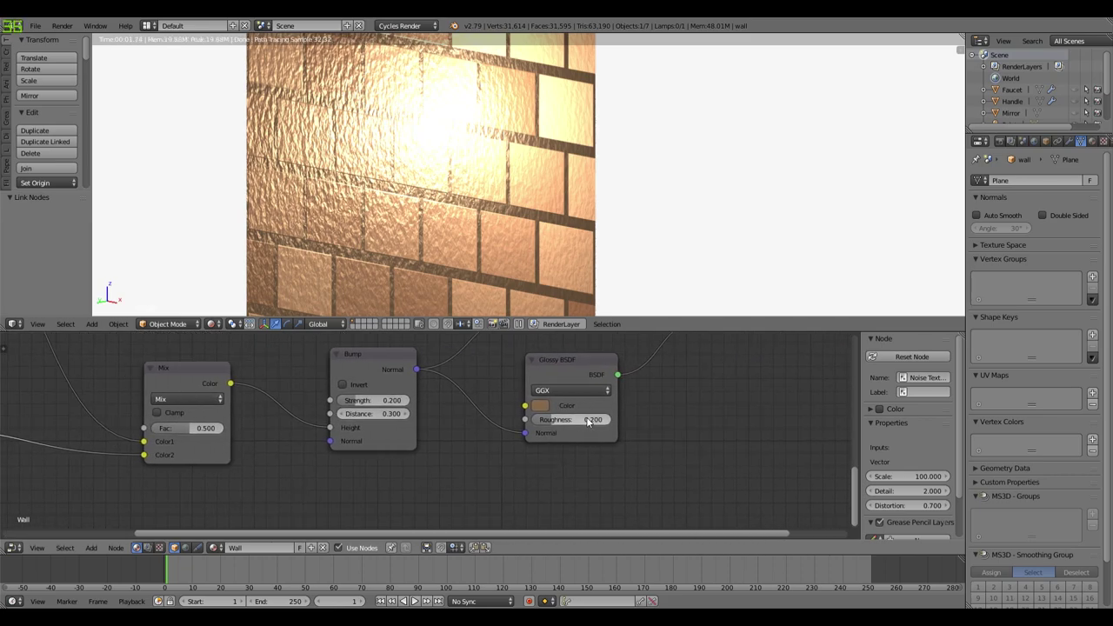
{"action": "middle_click_drag", "start_coordinate": [591, 461], "coordinate": [446, 486]}
{"action": "scroll", "coordinate": [440, 451], "scroll_direction": "up", "scroll_amount": 1}
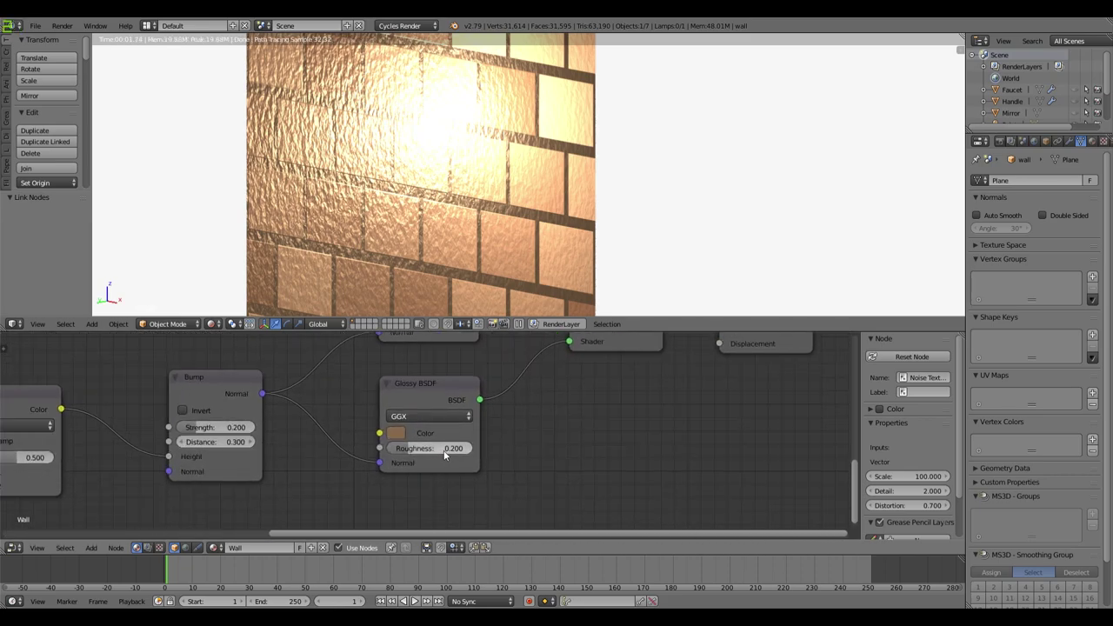
{"action": "left_click_drag", "start_coordinate": [444, 454], "coordinate": [420, 452]}
{"action": "left_click", "coordinate": [441, 449]}
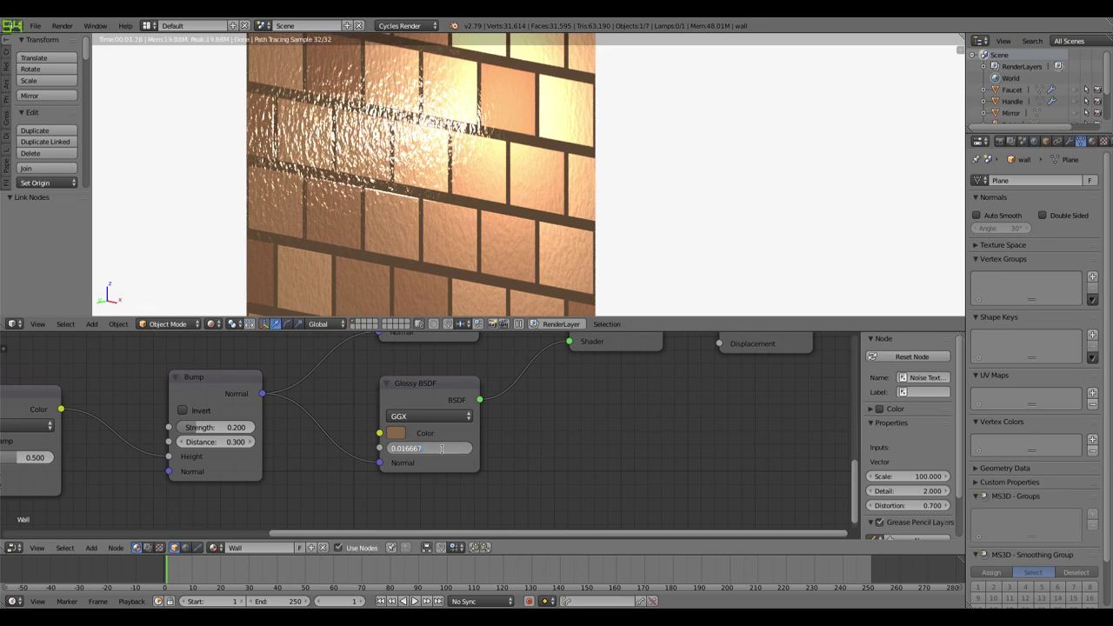
{"action": "type", "text": ".02"}
{"action": "key", "text": "Return"}
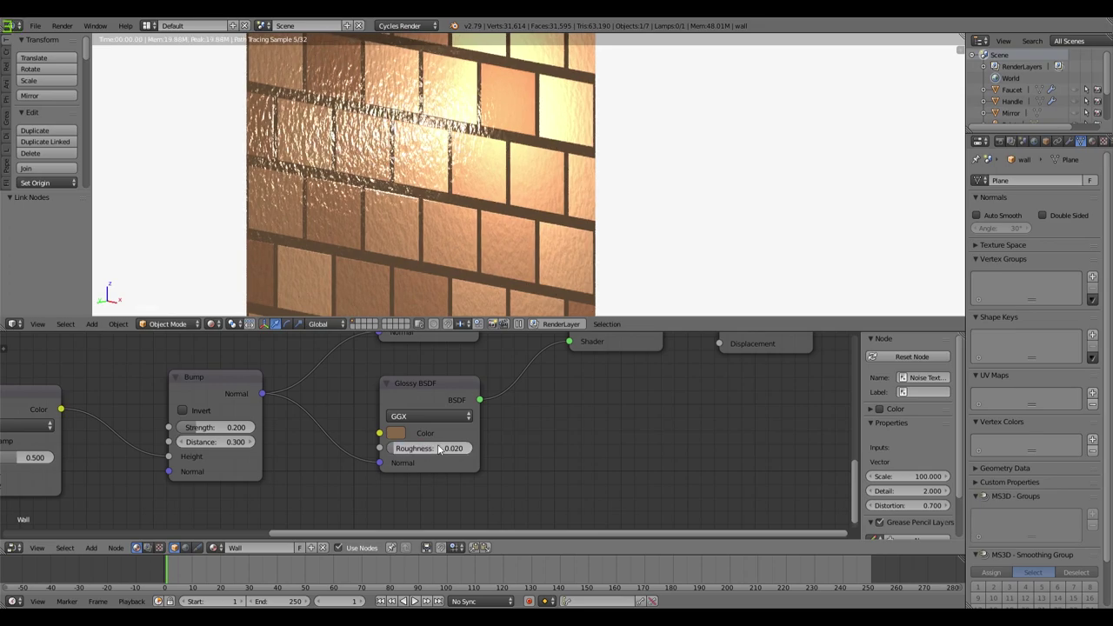
{"action": "middle_click_drag", "start_coordinate": [366, 213], "coordinate": [527, 172]}
{"action": "scroll", "coordinate": [527, 172], "scroll_direction": "up", "scroll_amount": 2}
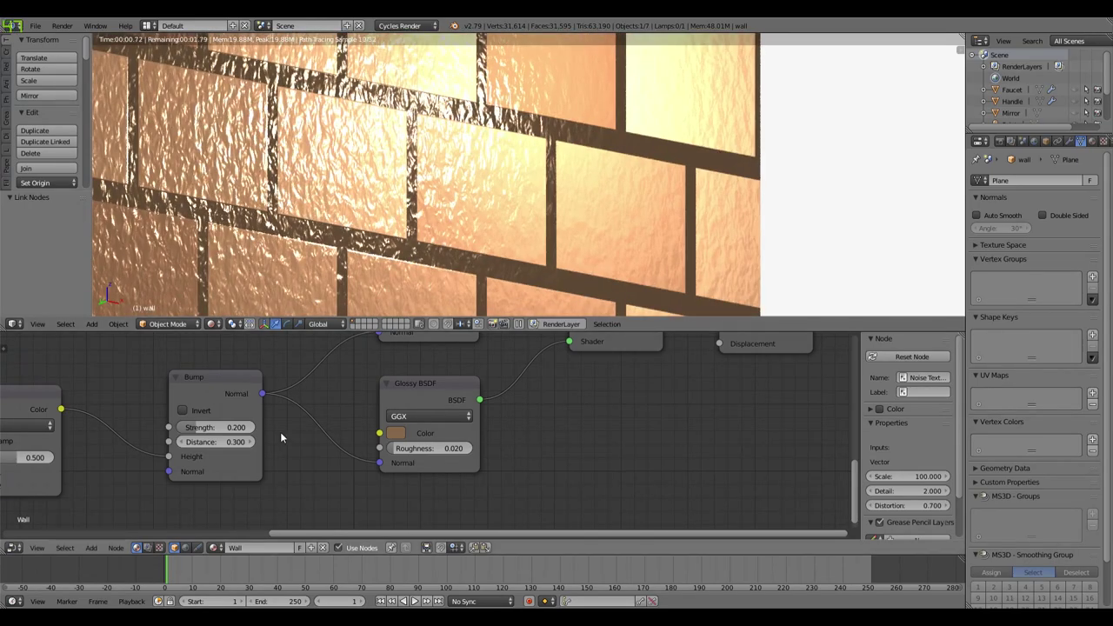
Step: Set the Noise Texture's Scale to 300 and check the finer grain on the wall
{"action": "middle_click_drag", "start_coordinate": [313, 437], "coordinate": [574, 382]}
{"action": "middle_click_drag", "start_coordinate": [285, 455], "coordinate": [708, 449]}
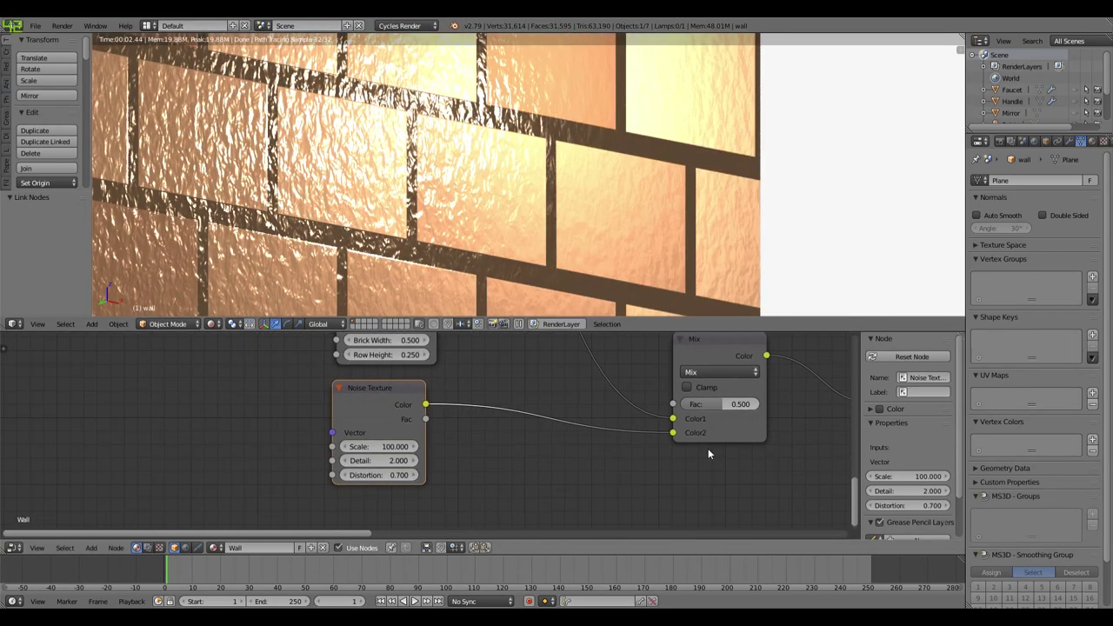
{"action": "left_click", "coordinate": [379, 446]}
{"action": "key", "text": "Return"}
{"action": "middle_click_drag", "start_coordinate": [452, 200], "coordinate": [513, 230]}
{"action": "scroll", "coordinate": [513, 231], "scroll_direction": "up", "scroll_amount": 4}
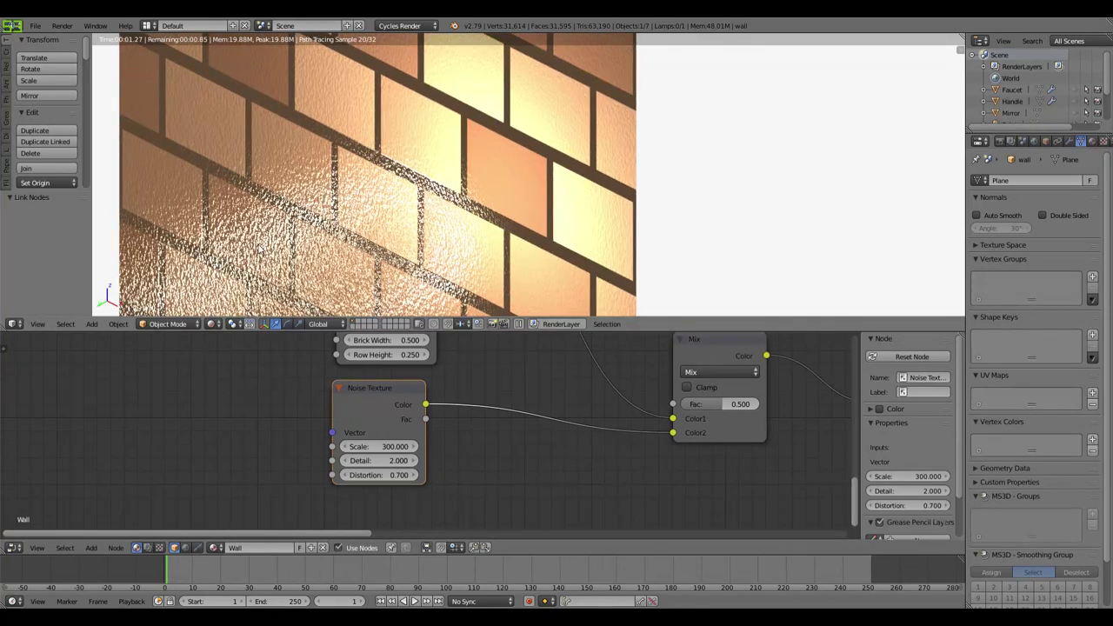
Step: Reduce the Mix node's Fac to 0.182 so the noise contributes less to the bump
{"action": "middle_click_drag", "start_coordinate": [513, 486], "coordinate": [492, 492]}
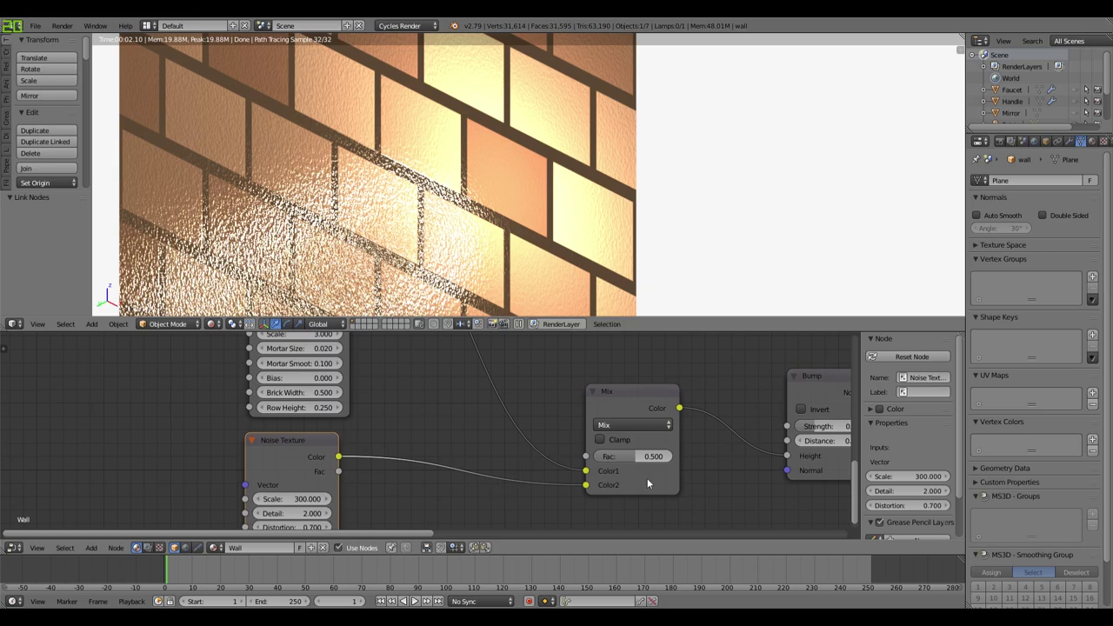
{"action": "middle_click_drag", "start_coordinate": [648, 478], "coordinate": [633, 506]}
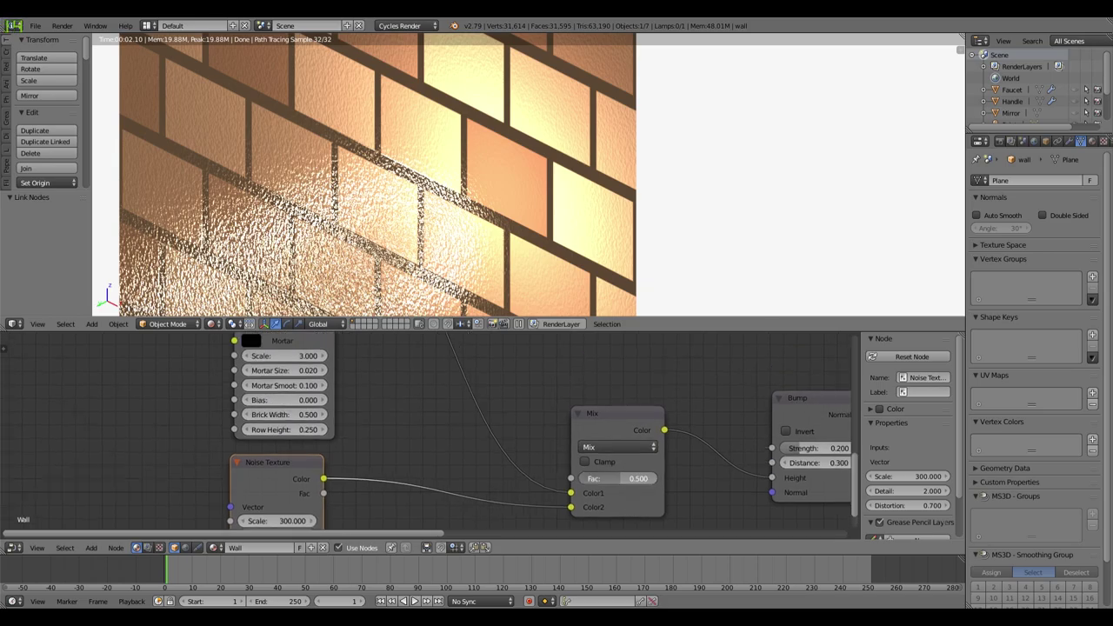
{"action": "left_click_drag", "start_coordinate": [617, 478], "coordinate": [588, 478]}
{"action": "scroll", "coordinate": [382, 261], "scroll_direction": "down", "scroll_amount": 2}
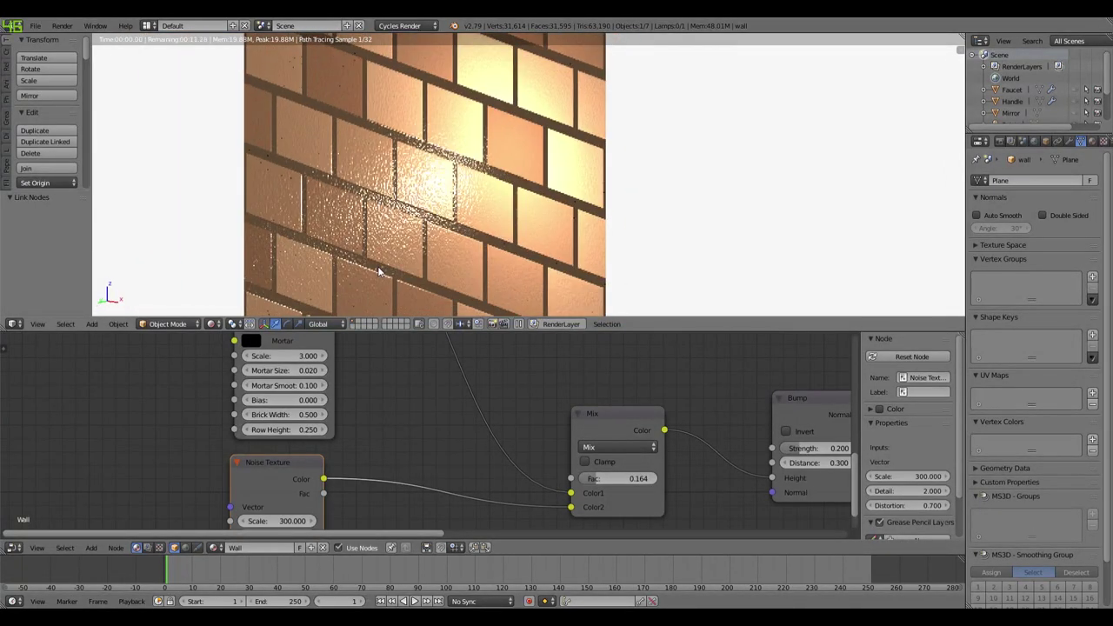
{"action": "key", "text": "KP_1"}
{"action": "left_click_drag", "start_coordinate": [607, 479], "coordinate": [626, 479]}
Step: Try connecting the Brick Texture that drives the bump to the Material Output's Displacement and check the wall up close
{"action": "scroll", "coordinate": [655, 489], "scroll_direction": "up", "scroll_amount": 2, "text": "shift"}
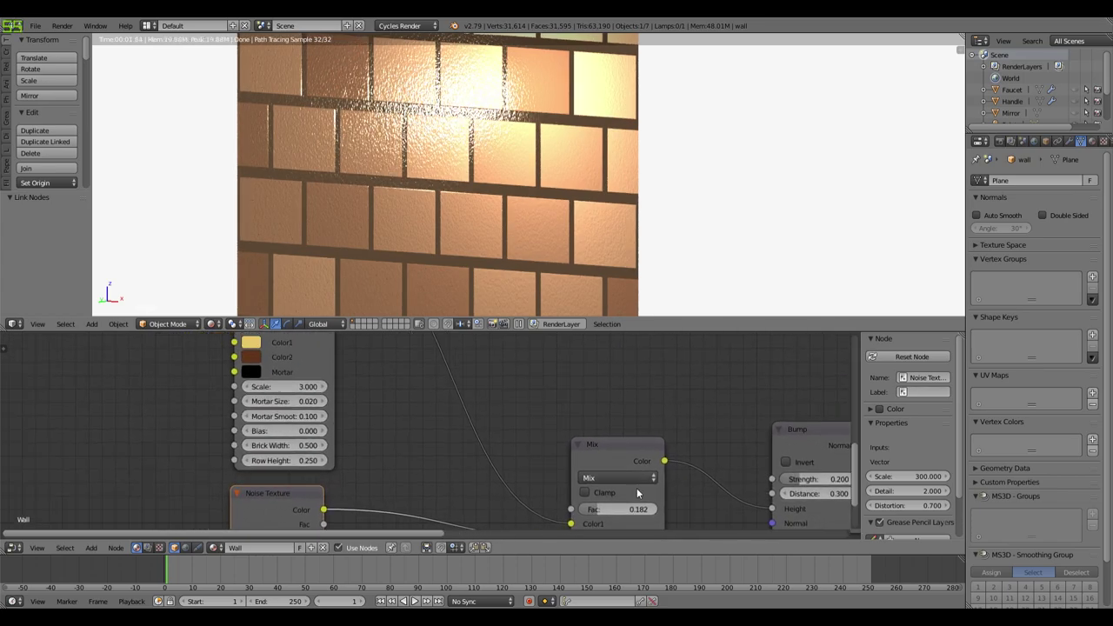
{"action": "scroll", "coordinate": [413, 415], "scroll_direction": "up", "scroll_amount": 3, "text": "shift"}
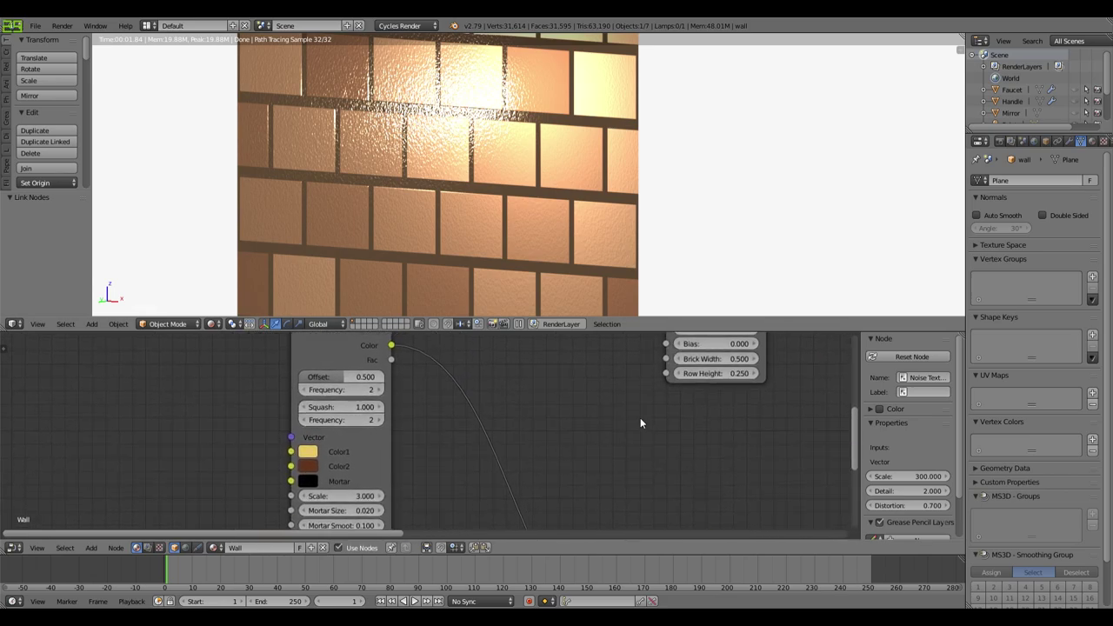
{"action": "scroll", "coordinate": [642, 417], "scroll_direction": "down", "scroll_amount": 2}
{"action": "scroll", "coordinate": [612, 454], "scroll_direction": "down", "scroll_amount": 4}
{"action": "scroll", "coordinate": [545, 395], "scroll_direction": "up", "scroll_amount": 1, "text": "shift"}
{"action": "scroll", "coordinate": [395, 397], "scroll_direction": "down", "scroll_amount": 2, "text": "ctrl"}
{"action": "scroll", "coordinate": [394, 397], "scroll_direction": "up", "scroll_amount": 1}
{"action": "scroll", "coordinate": [449, 404], "scroll_direction": "up", "scroll_amount": 2}
{"action": "middle_click_drag", "start_coordinate": [448, 405], "coordinate": [335, 424]}
{"action": "scroll", "coordinate": [335, 417], "scroll_direction": "down", "scroll_amount": 2, "text": "shift"}
{"action": "scroll", "coordinate": [335, 417], "scroll_direction": "up", "scroll_amount": 1, "text": "ctrl"}
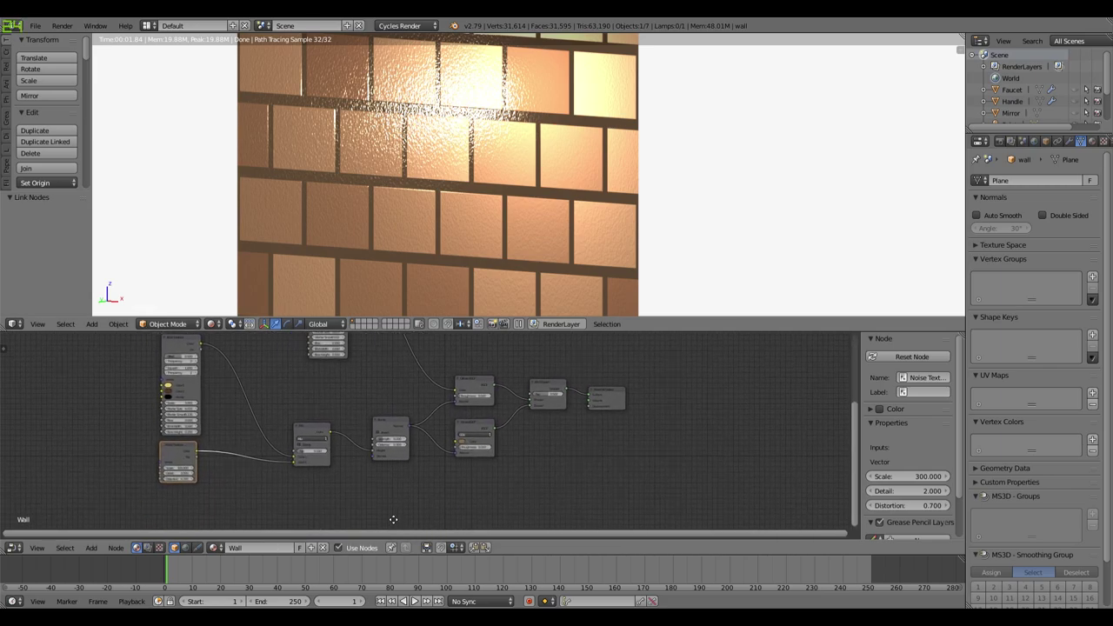
{"action": "left_click_drag", "start_coordinate": [204, 340], "coordinate": [590, 398]}
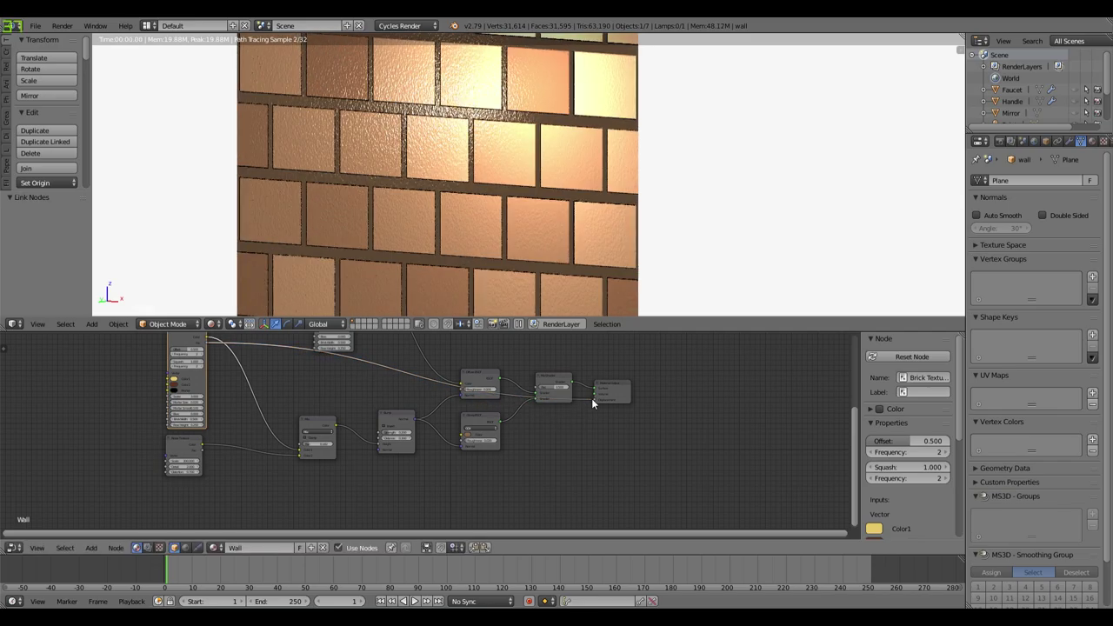
{"action": "middle_click_drag", "start_coordinate": [504, 232], "coordinate": [533, 207]}
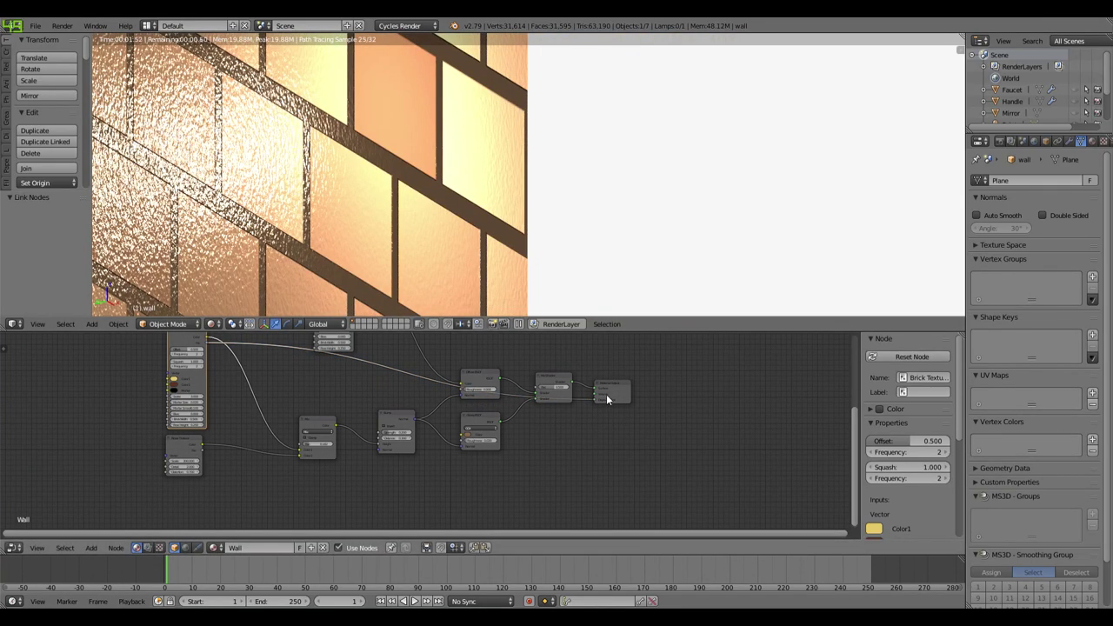
Step: Change Color2 of the Brick Texture feeding the Diffuse BSDF to a muted grey-brown, about R 0.100, G 0.078, B 0.068
{"action": "scroll", "coordinate": [409, 465], "scroll_direction": "up", "scroll_amount": 3}
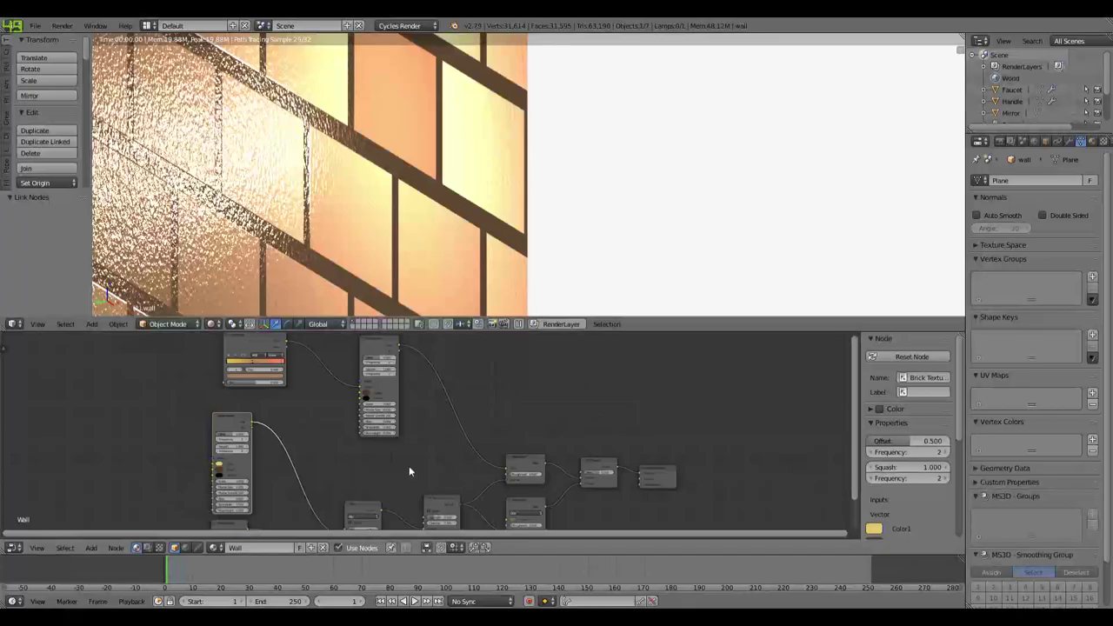
{"action": "middle_click_drag", "start_coordinate": [383, 426], "coordinate": [407, 448]}
{"action": "left_click", "coordinate": [388, 417]}
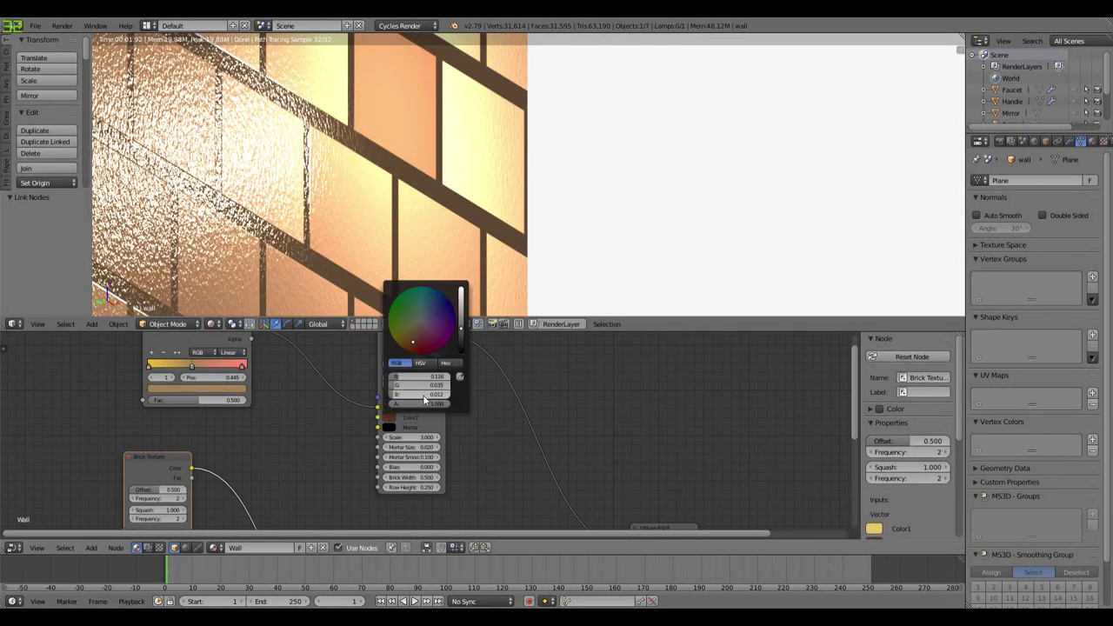
{"action": "left_click_drag", "start_coordinate": [414, 340], "coordinate": [420, 326]}
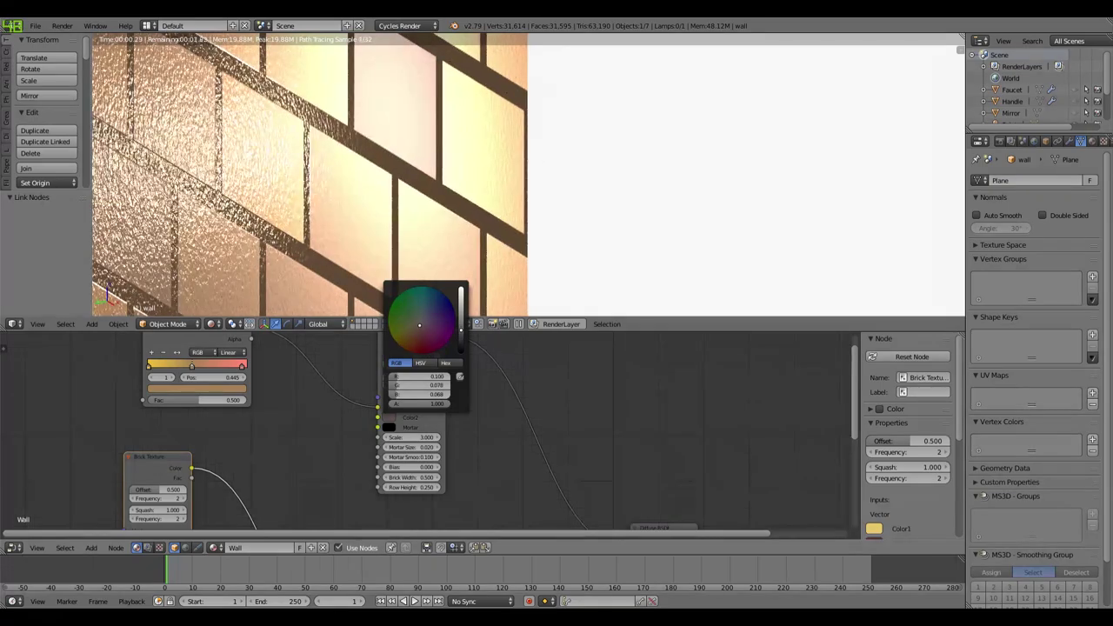
{"action": "key", "text": "KP_1"}
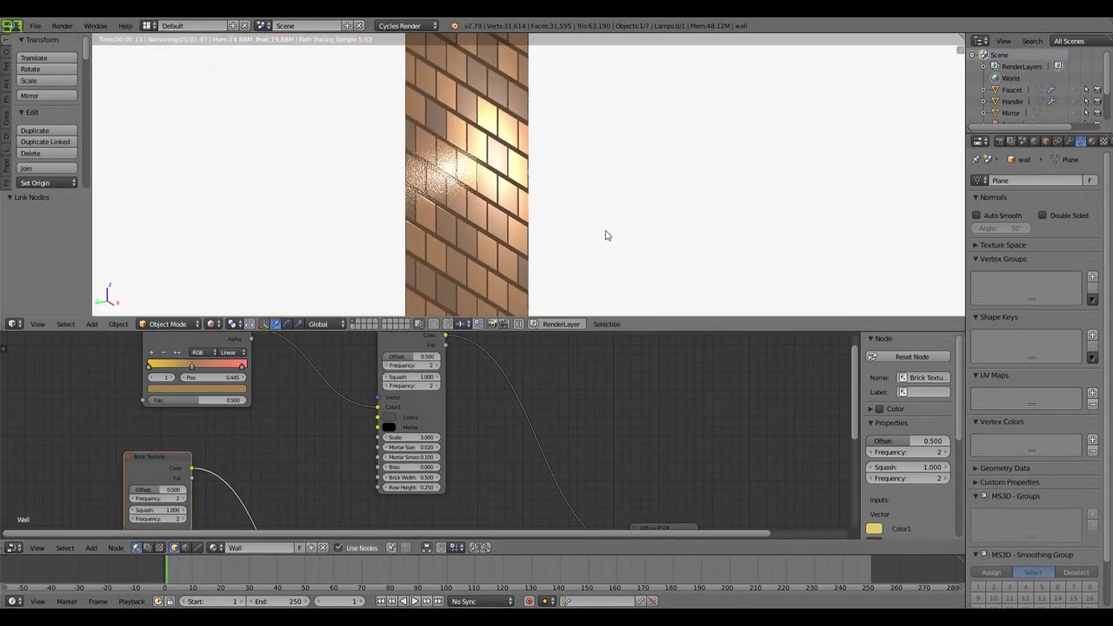
Step: Set the Scale of the Brick Texture feeding the Diffuse BSDF to 6.000 for smaller bricks
{"action": "scroll", "coordinate": [540, 274], "scroll_direction": "up", "scroll_amount": 2}
{"action": "scroll", "coordinate": [540, 280], "scroll_direction": "up", "scroll_amount": 1}
{"action": "scroll", "coordinate": [540, 280], "scroll_direction": "down", "scroll_amount": 4}
{"action": "scroll", "coordinate": [540, 280], "scroll_direction": "up", "scroll_amount": 4}
{"action": "middle_click_drag", "start_coordinate": [565, 374], "coordinate": [467, 376]}
{"action": "scroll", "coordinate": [440, 485], "scroll_direction": "down", "scroll_amount": 2}
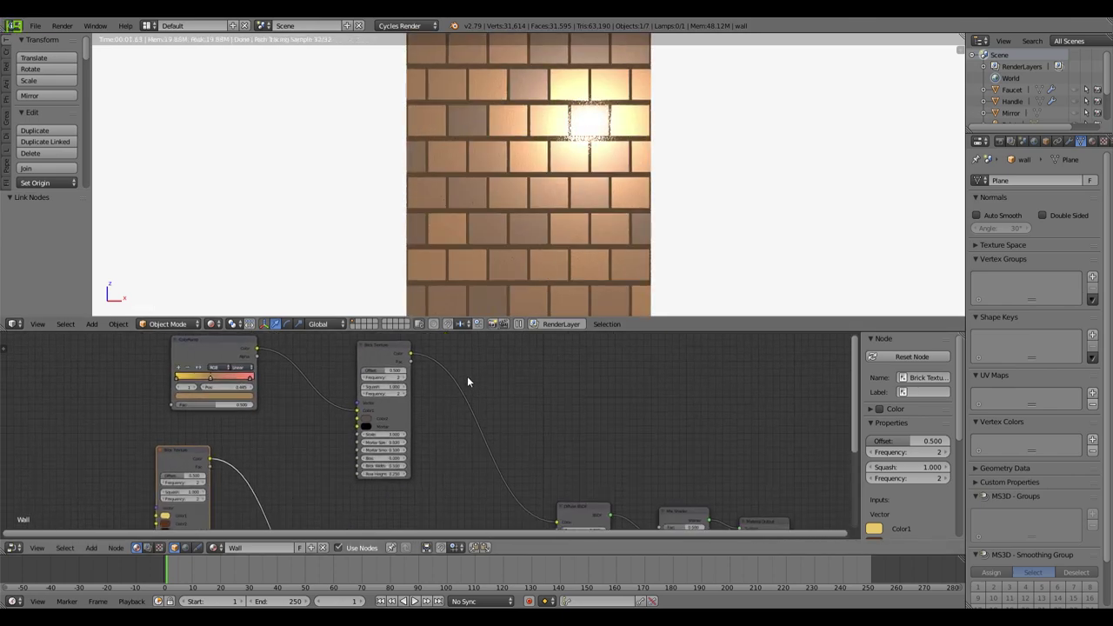
{"action": "scroll", "coordinate": [435, 474], "scroll_direction": "up", "scroll_amount": 4}
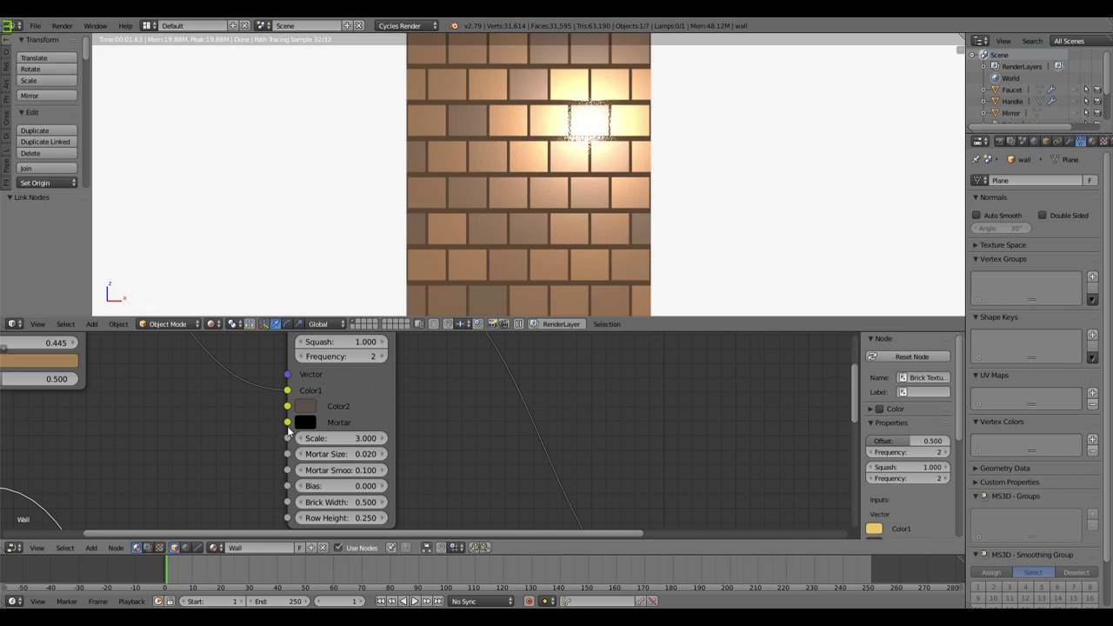
{"action": "left_click_drag", "start_coordinate": [339, 438], "coordinate": [399, 438]}
{"action": "scroll", "coordinate": [456, 469], "scroll_direction": "down", "scroll_amount": 4}
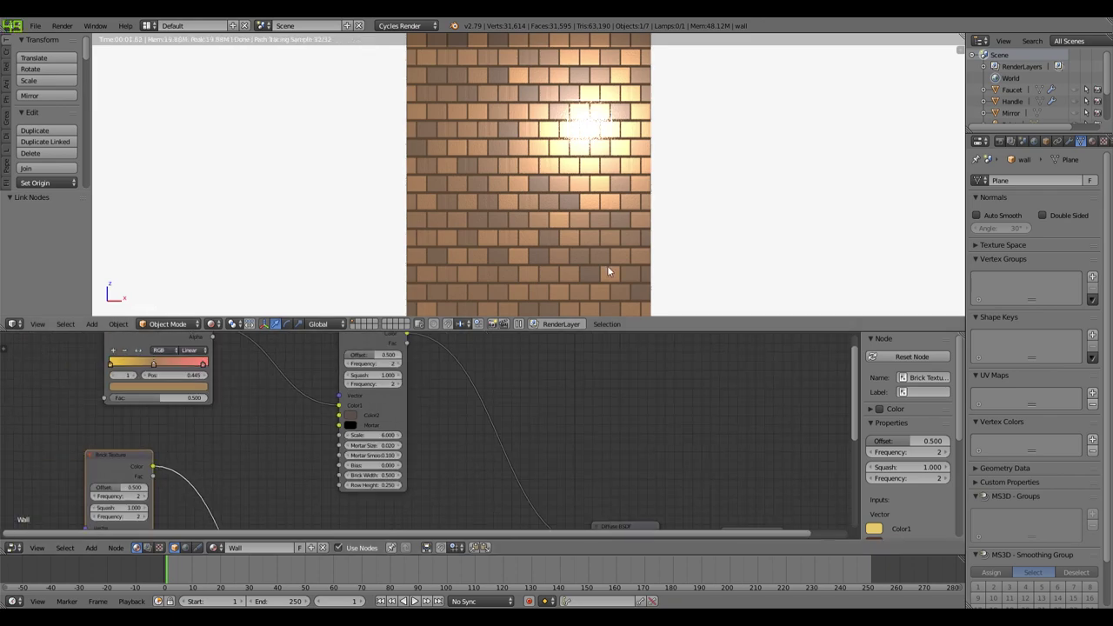
Step: Set the Scale of the Brick Texture driving the bump to 6.000 to match the coloured bricks
{"action": "scroll", "coordinate": [641, 148], "scroll_direction": "down", "scroll_amount": 5}
{"action": "middle_click_drag", "start_coordinate": [234, 419], "coordinate": [375, 344]}
{"action": "mouse_move", "coordinate": [271, 466]}
{"action": "left_mouse_down"}
{"action": "mouse_move", "coordinate": [252, 466]}
{"action": "mouse_move", "coordinate": [279, 466]}
{"action": "left_mouse_up"}
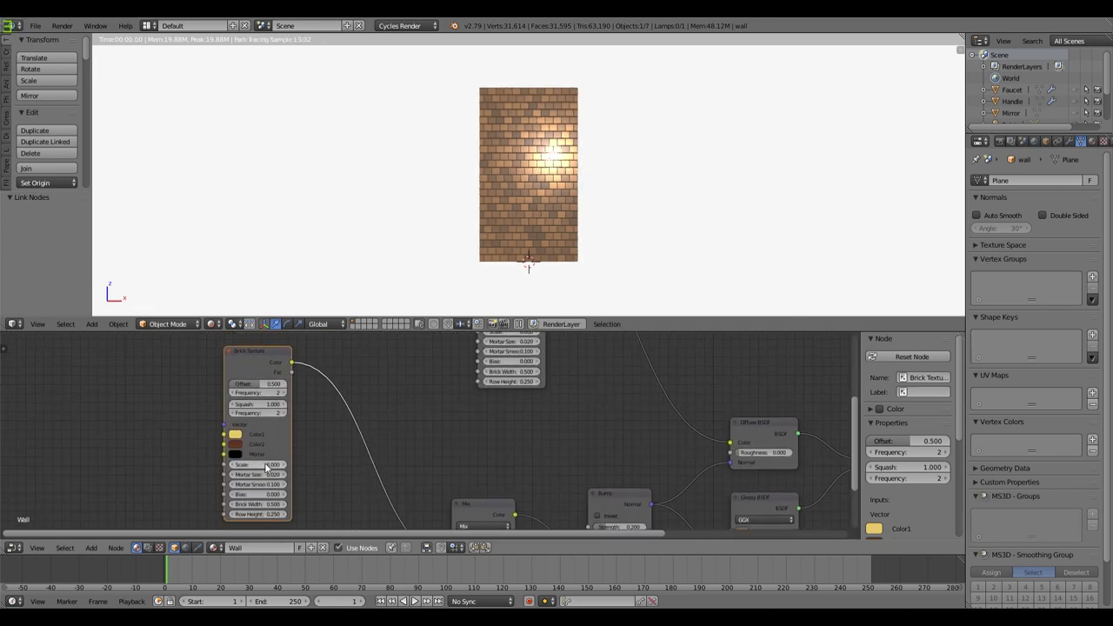
Step: Lower the Bump node's Strength to 0.182 and inspect the brick surface up close
{"action": "scroll", "coordinate": [596, 174], "scroll_direction": "up", "scroll_amount": 6}
{"action": "scroll", "coordinate": [596, 174], "scroll_direction": "up", "scroll_amount": 3}
{"action": "middle_click_drag", "start_coordinate": [596, 170], "coordinate": [608, 172]}
{"action": "scroll", "coordinate": [609, 172], "scroll_direction": "up", "scroll_amount": 4}
{"action": "middle_click_drag", "start_coordinate": [596, 440], "coordinate": [597, 378]}
{"action": "mouse_move", "coordinate": [619, 465]}
{"action": "left_mouse_down"}
{"action": "mouse_move", "coordinate": [648, 465]}
{"action": "mouse_move", "coordinate": [613, 465]}
{"action": "left_mouse_up"}
{"action": "scroll", "coordinate": [654, 503], "scroll_direction": "up", "scroll_amount": 2}
{"action": "scroll", "coordinate": [621, 416], "scroll_direction": "down", "scroll_amount": 2}
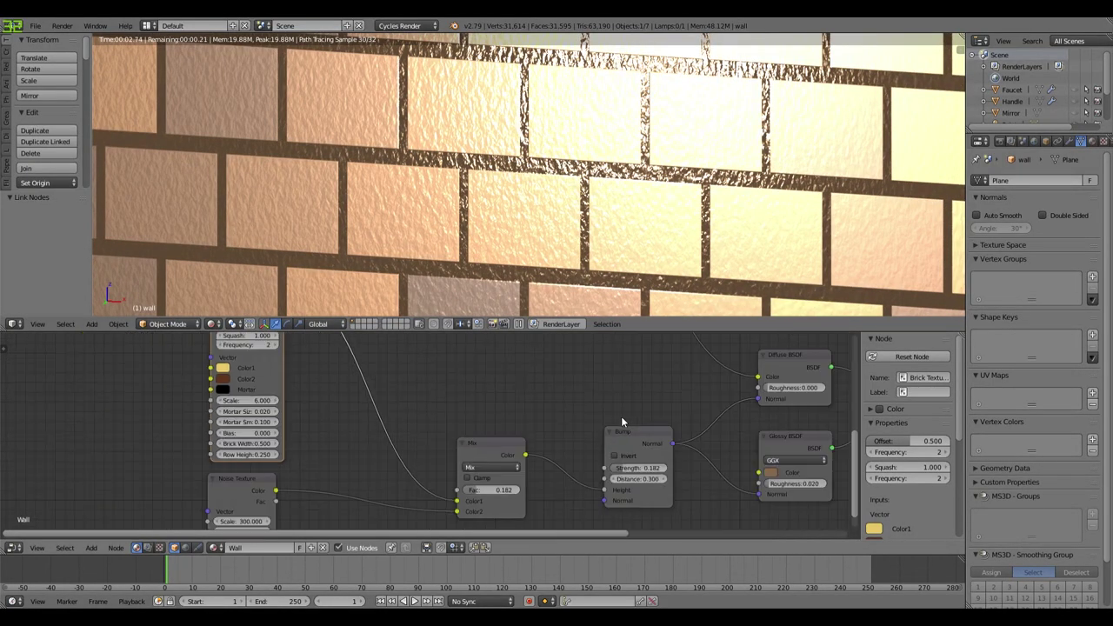
Step: Inspect the brick wall as a whole, first from the front and then from an oblique side angle
{"action": "key", "text": "KP_1"}
{"action": "scroll", "coordinate": [582, 221], "scroll_direction": "down", "scroll_amount": 2}
{"action": "key", "text": "KP_6"}
{"action": "key", "text": "KP_6"}
{"action": "key", "text": "KP_6"}
{"action": "key", "text": "KP_6"}
{"action": "key", "text": "KP_6"}
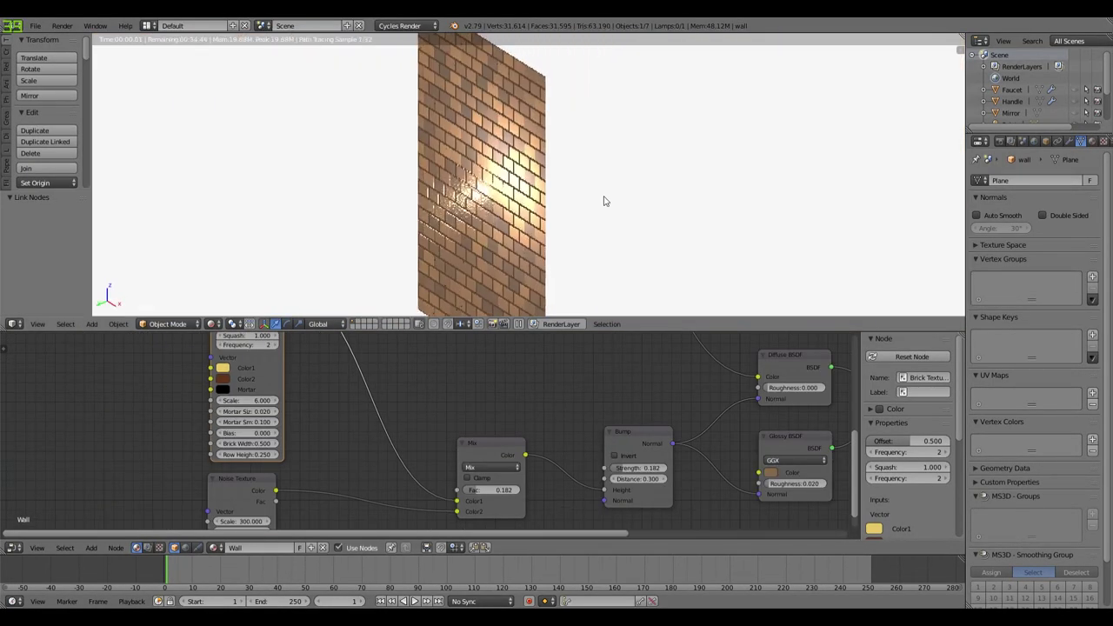
{"action": "key", "text": "KP_4"}
{"action": "key", "text": "KP_4"}
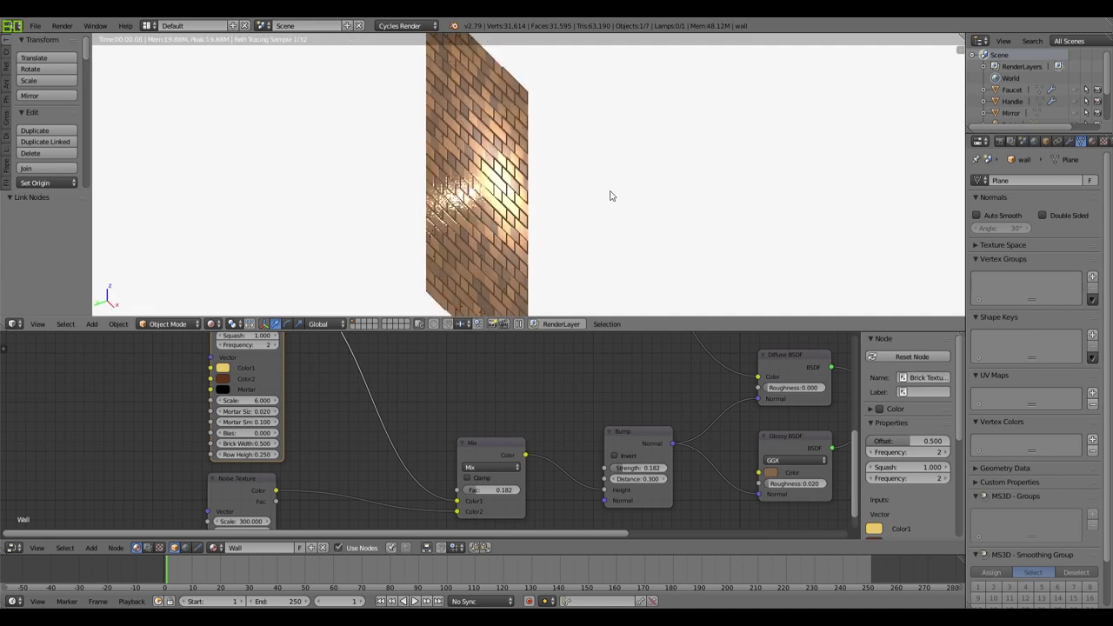
Step: Move the Mix Shader node up slightly and add a Geometry input node above the Diffuse BSDF
{"action": "scroll", "coordinate": [625, 477], "scroll_direction": "down", "scroll_amount": 5, "text": "ctrl"}
{"action": "middle_click_drag", "start_coordinate": [571, 472], "coordinate": [564, 507]}
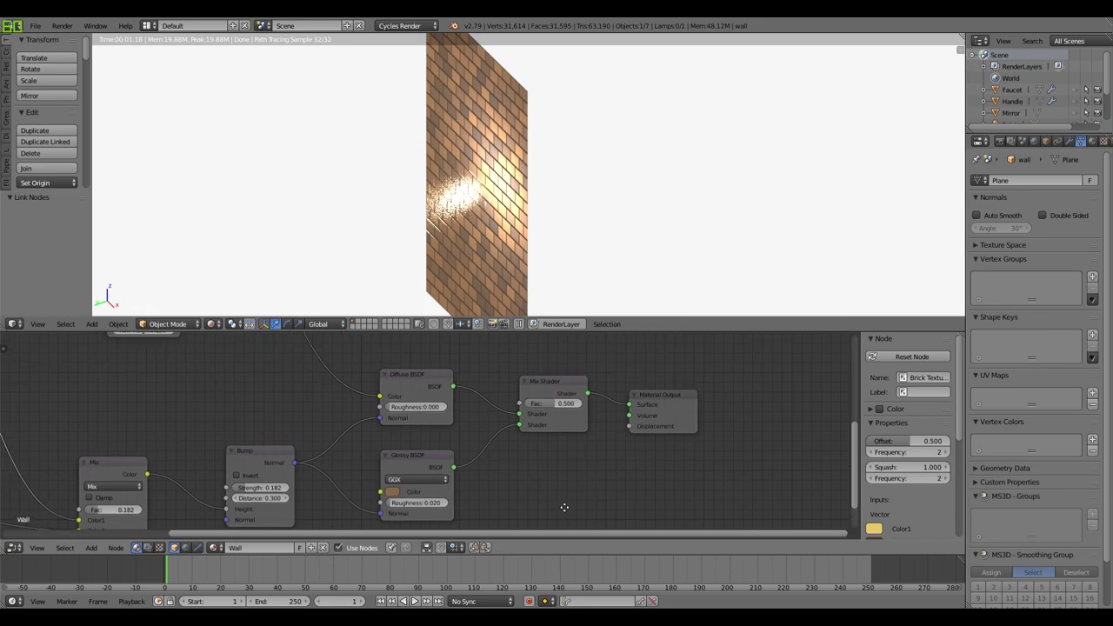
{"action": "scroll", "coordinate": [562, 476], "scroll_direction": "down", "scroll_amount": 5}
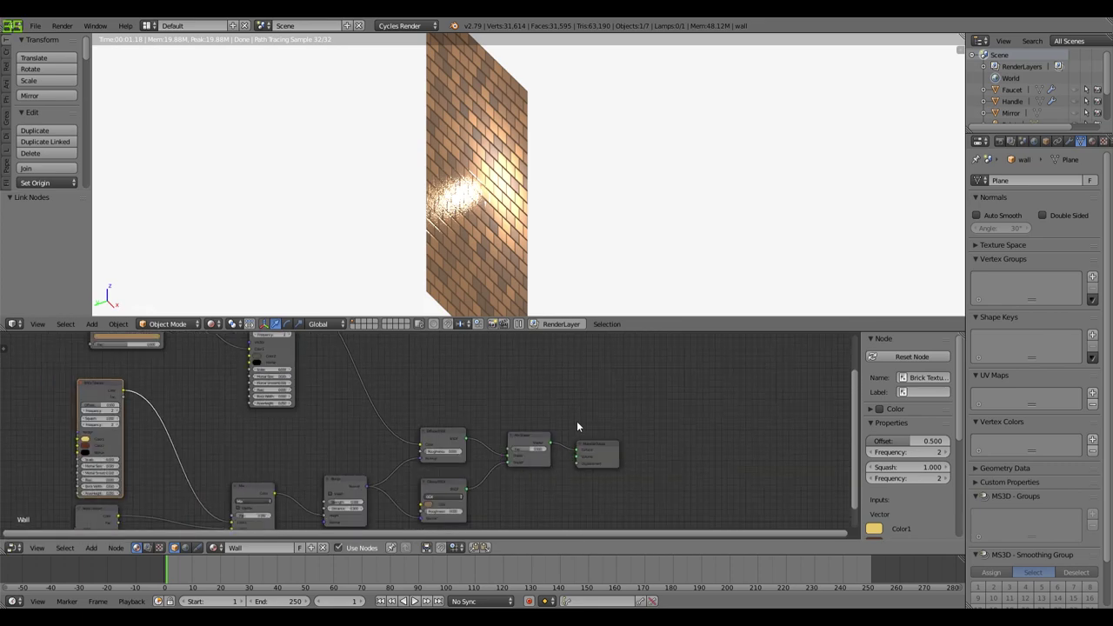
{"action": "mouse_move", "coordinate": [554, 457]}
{"action": "left_mouse_down"}
{"action": "mouse_move", "coordinate": [563, 449]}
{"action": "mouse_move", "coordinate": [554, 438]}
{"action": "left_mouse_up"}
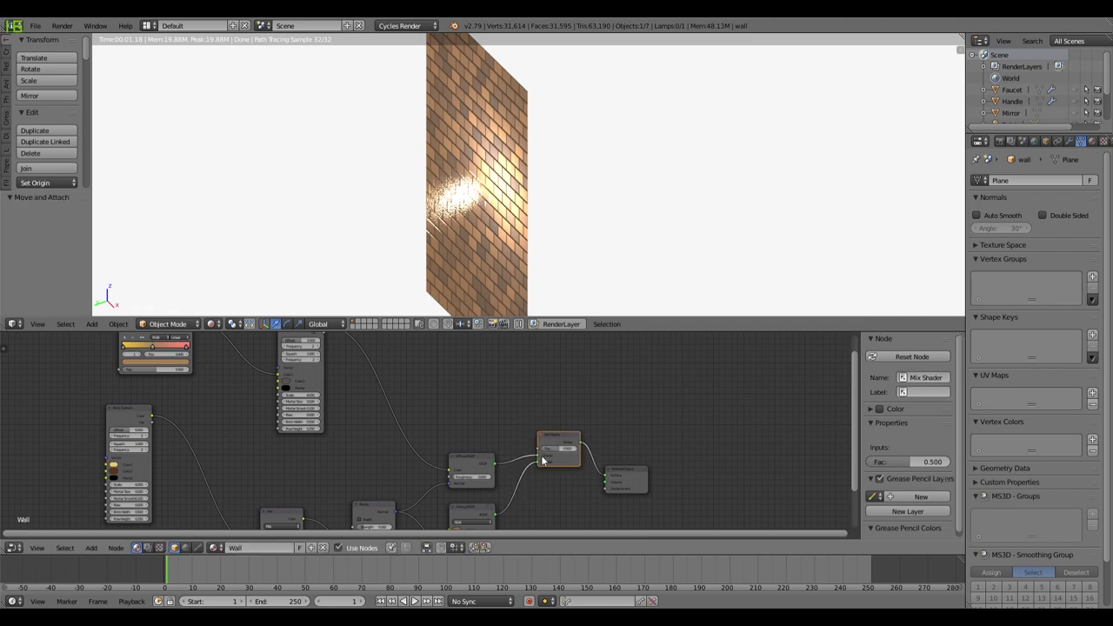
{"action": "scroll", "coordinate": [504, 429], "scroll_direction": "down", "scroll_amount": 3}
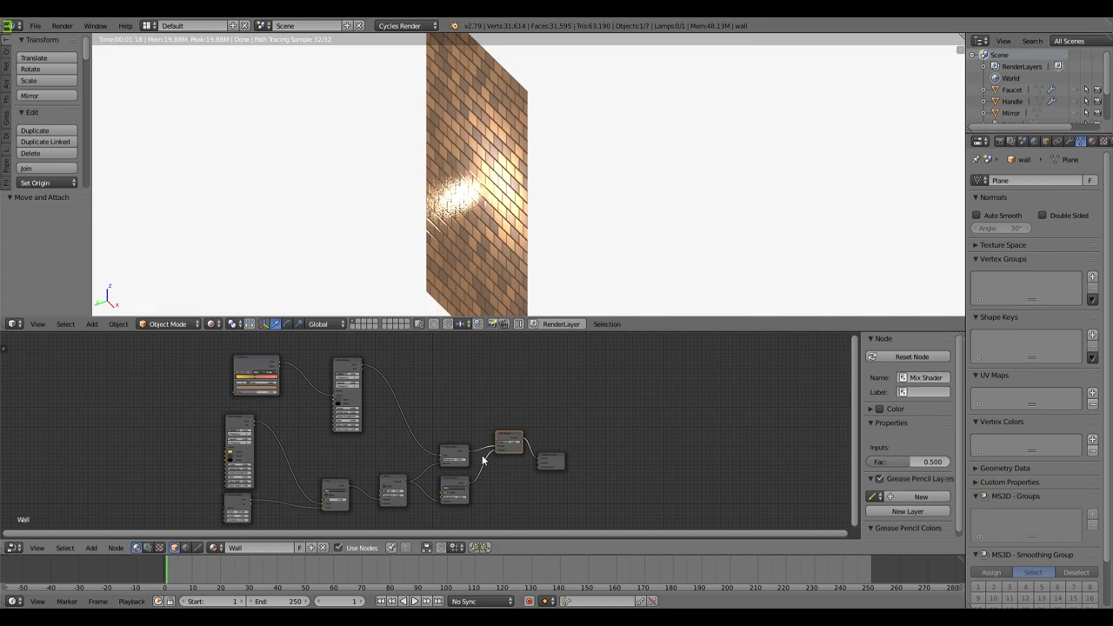
{"action": "key", "text": "shift+a"}
{"action": "mouse_move", "coordinate": [448, 366]}
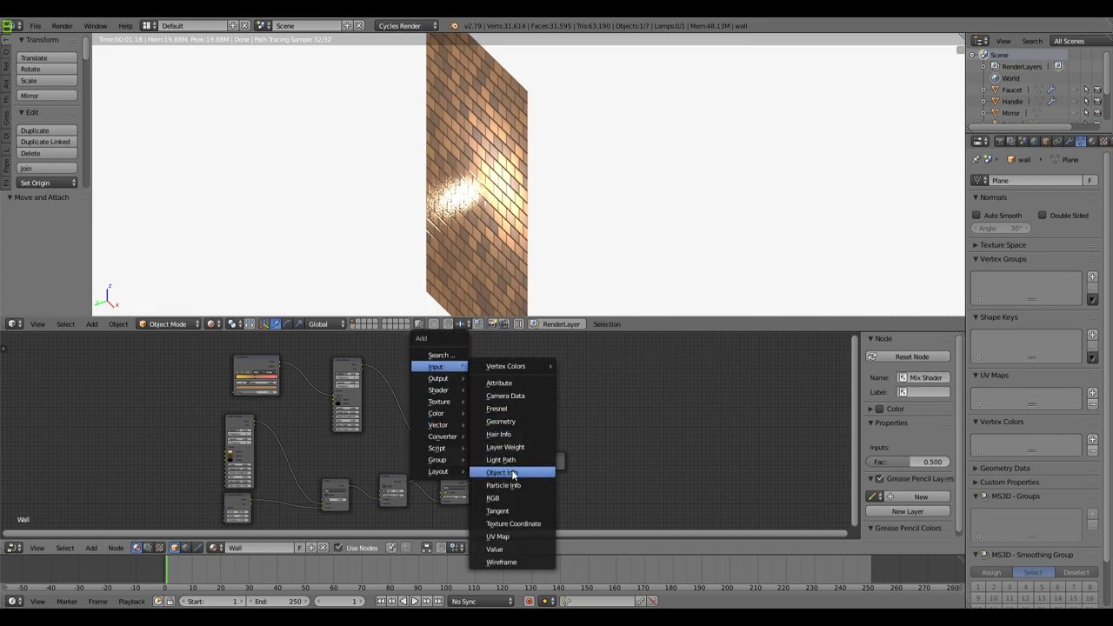
{"action": "left_click", "coordinate": [509, 422]}
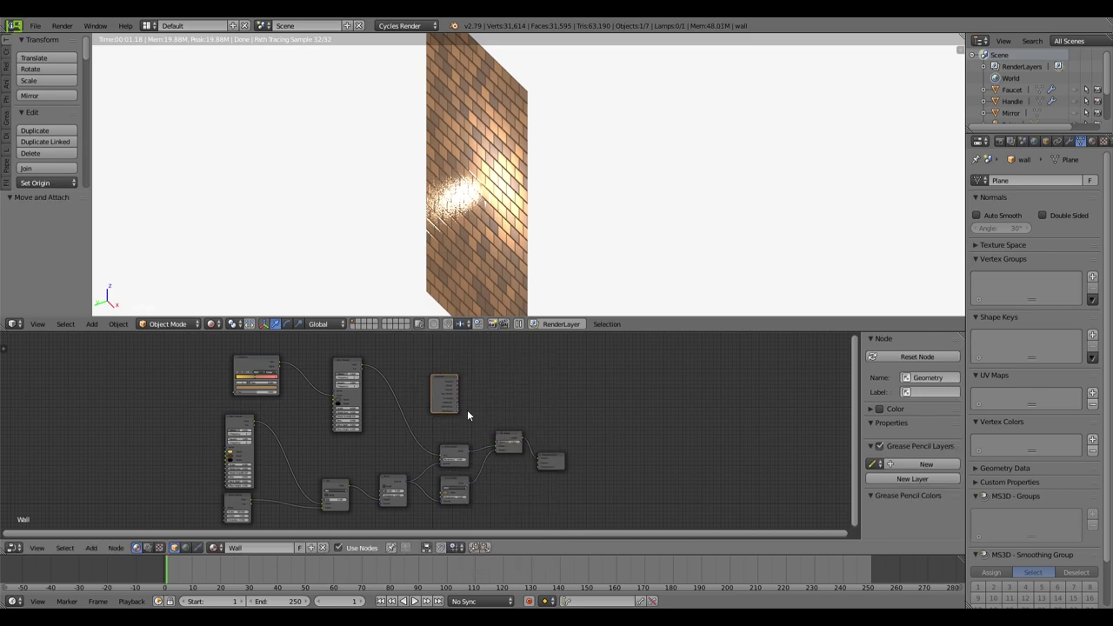
{"action": "left_click", "coordinate": [468, 411]}
Step: Connect the Geometry node's Pointiness output to the Mix Shader's Fac input and inspect the wall's shine up close
{"action": "scroll", "coordinate": [468, 411], "scroll_direction": "up", "scroll_amount": 2}
{"action": "left_click_drag", "start_coordinate": [481, 397], "coordinate": [546, 450]}
{"action": "scroll", "coordinate": [586, 266], "scroll_direction": "up", "scroll_amount": 5}
{"action": "scroll", "coordinate": [511, 246], "scroll_direction": "up", "scroll_amount": 3}
{"action": "scroll", "coordinate": [512, 246], "scroll_direction": "down", "scroll_amount": 3}
{"action": "scroll", "coordinate": [423, 199], "scroll_direction": "up", "scroll_amount": 3}
{"action": "scroll", "coordinate": [424, 201], "scroll_direction": "down", "scroll_amount": 2}
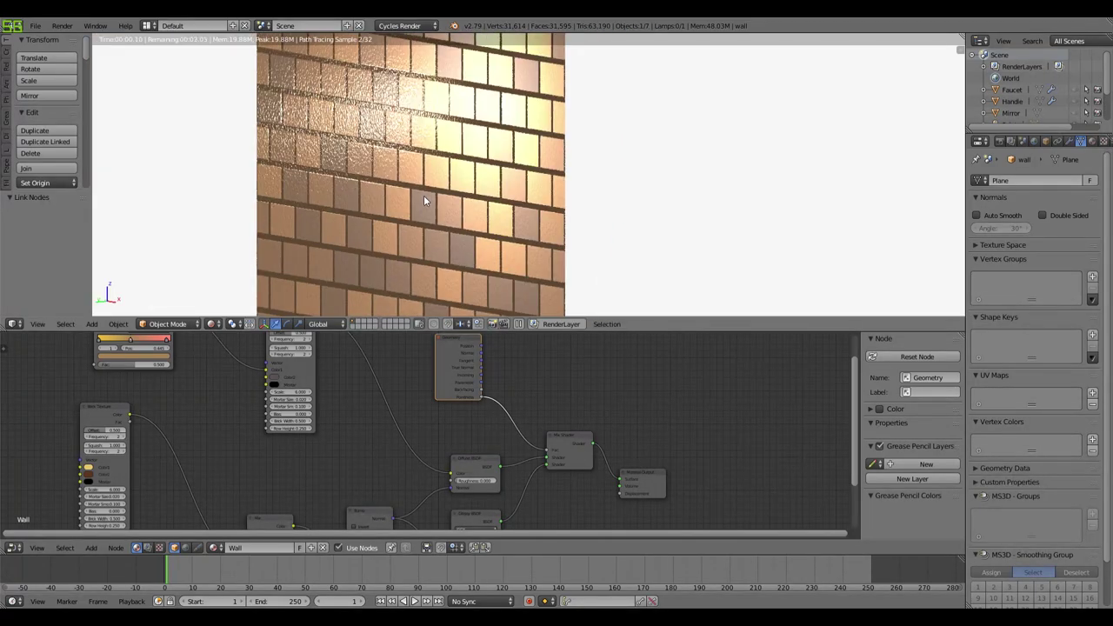
{"action": "middle_click_drag", "start_coordinate": [424, 201], "coordinate": [434, 209]}
Step: Try the Geometry node's Backfacing output as the Mix Shader's Fac, and reconnect Pointiness to compare the reflections
{"action": "left_click_drag", "start_coordinate": [480, 396], "coordinate": [547, 453]}
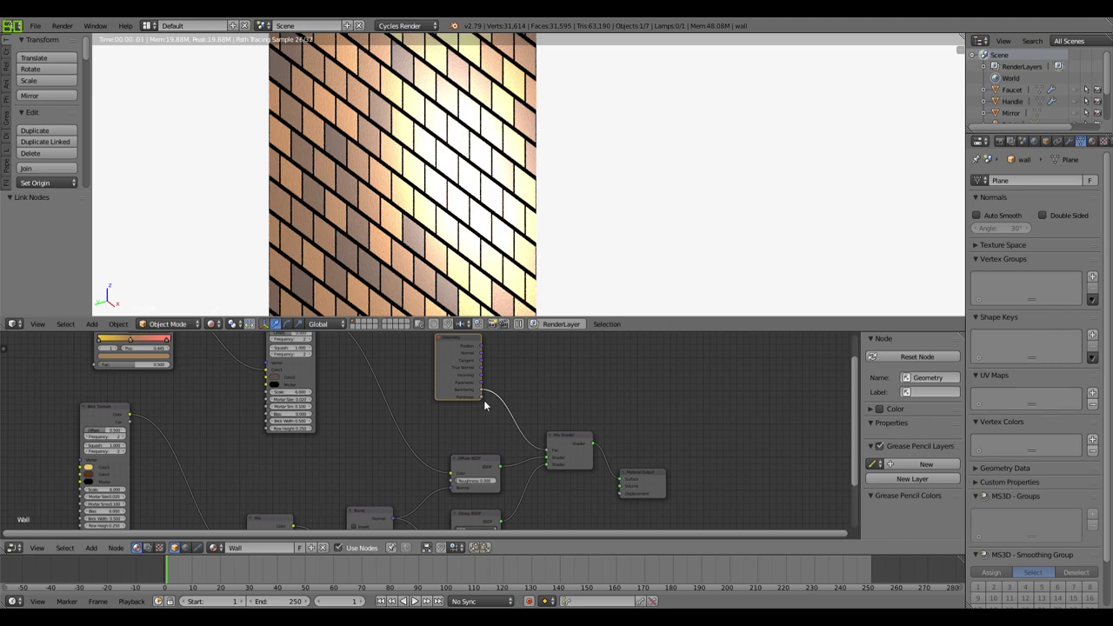
{"action": "left_click_drag", "start_coordinate": [481, 397], "coordinate": [547, 453]}
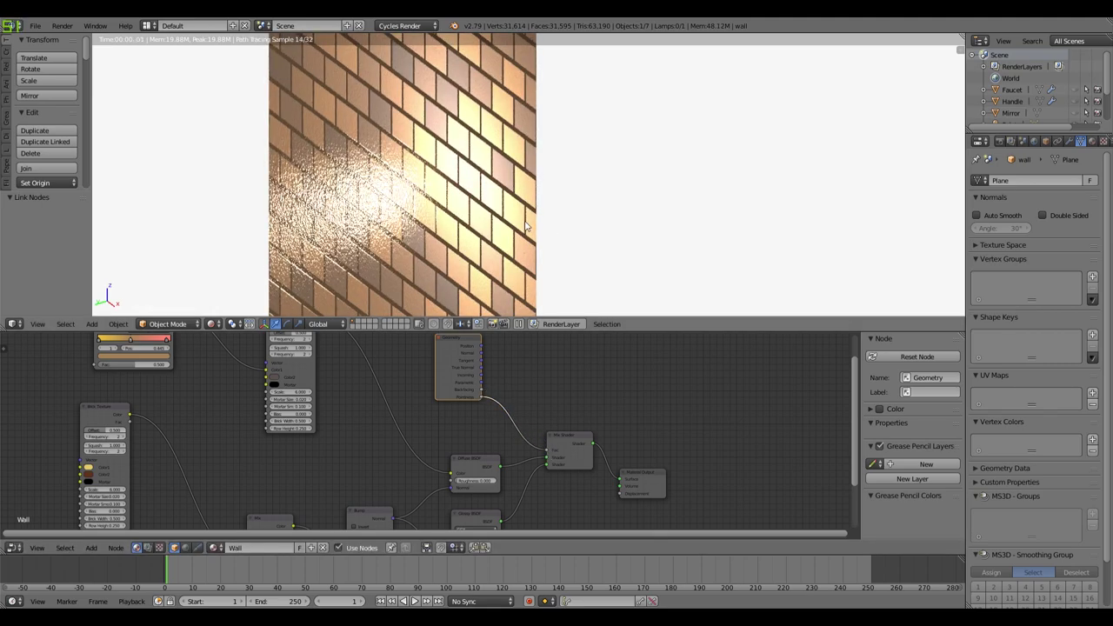
{"action": "scroll", "coordinate": [365, 223], "scroll_direction": "up", "scroll_amount": 3}
{"action": "scroll", "coordinate": [412, 212], "scroll_direction": "down", "scroll_amount": 2}
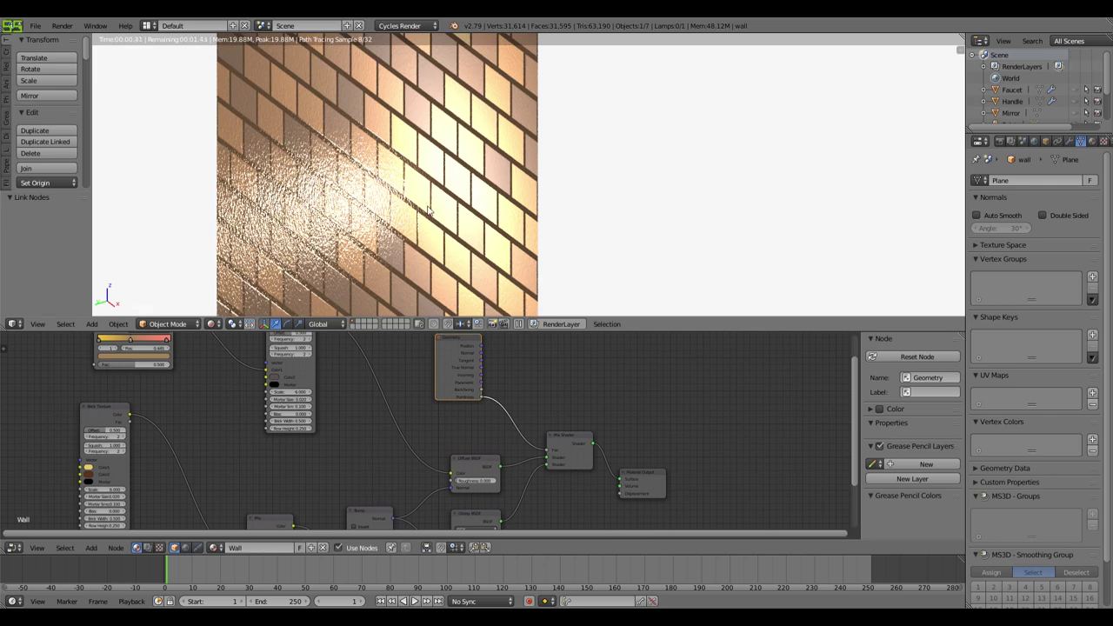
Step: Set the Glossy BSDF's Roughness to 0.010 and check the sharper highlight on the bricks
{"action": "middle_click_drag", "start_coordinate": [480, 521], "coordinate": [503, 455]}
{"action": "scroll", "coordinate": [502, 502], "scroll_direction": "up", "scroll_amount": 2}
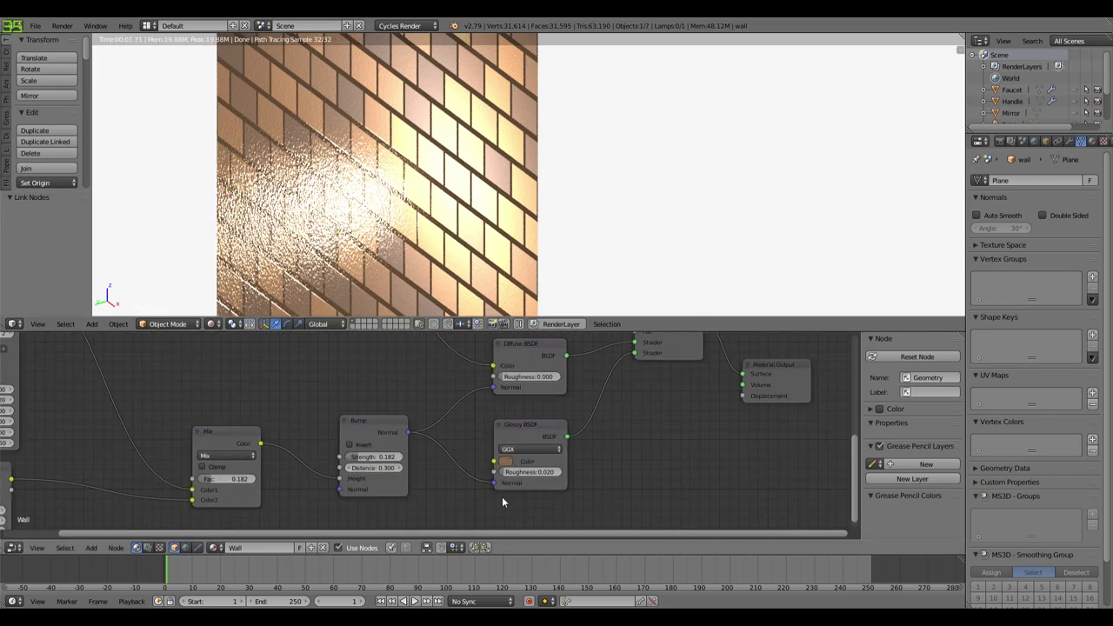
{"action": "left_click", "coordinate": [534, 474]}
{"action": "key", "text": "Return"}
{"action": "scroll", "coordinate": [459, 260], "scroll_direction": "up", "scroll_amount": 2}
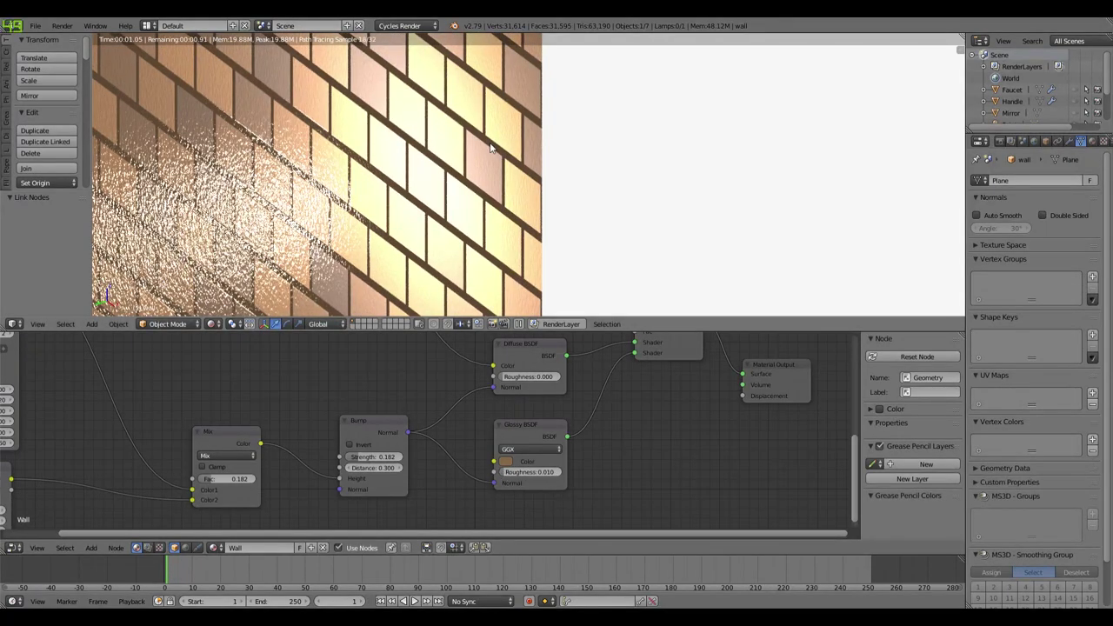
{"action": "scroll", "coordinate": [489, 148], "scroll_direction": "down", "scroll_amount": 2}
Step: Change the Glossy BSDF's colour to a lighter, less saturated brown, about R 0.411, G 0.266, B 0.173, and check it from the front
{"action": "left_click", "coordinate": [526, 461]}
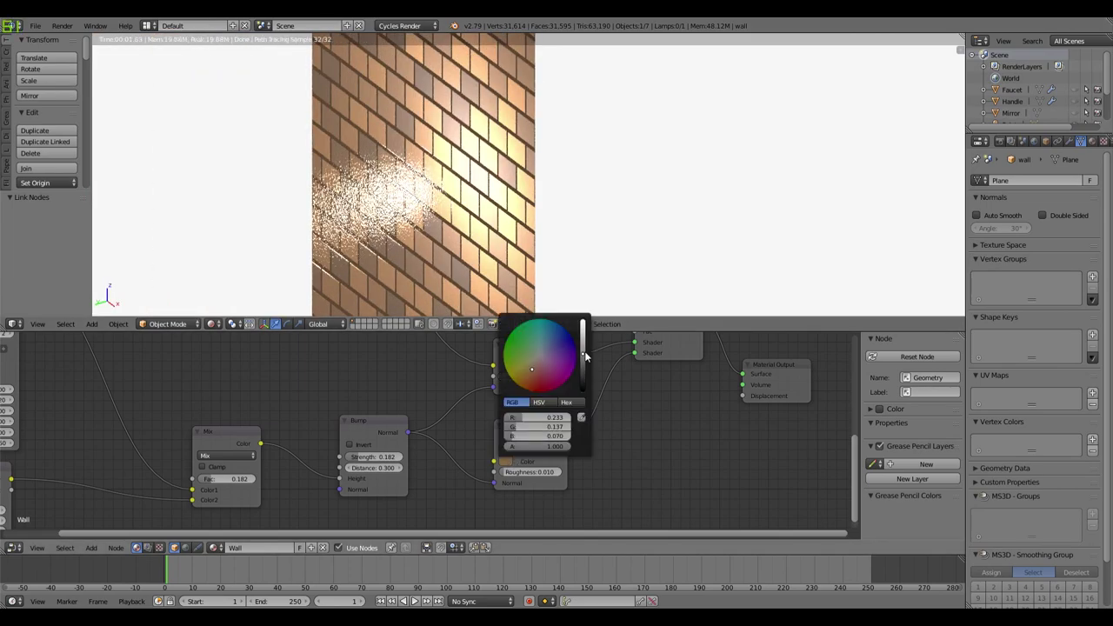
{"action": "left_click_drag", "start_coordinate": [548, 363], "coordinate": [534, 367]}
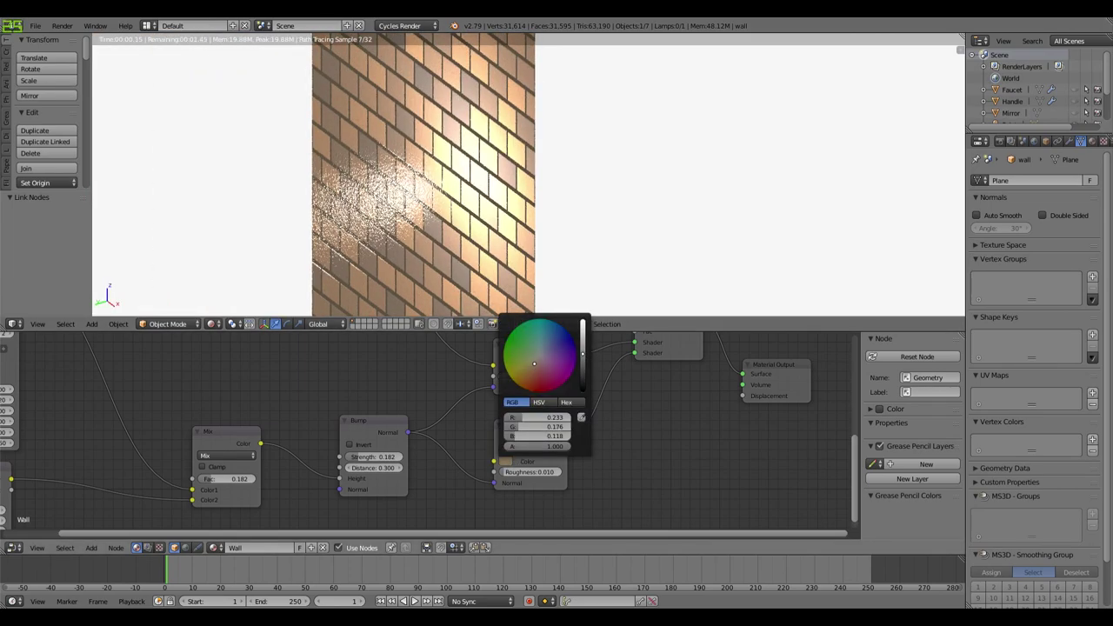
{"action": "left_click_drag", "start_coordinate": [582, 354], "coordinate": [582, 344]}
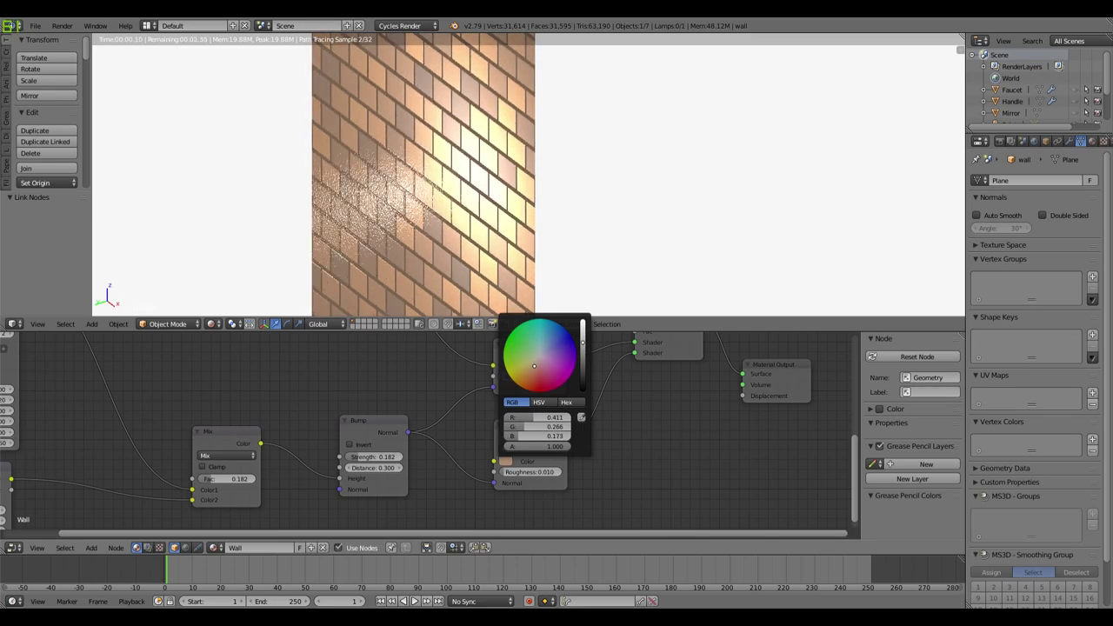
{"action": "middle_click_drag", "start_coordinate": [641, 156], "coordinate": [581, 157]}
{"action": "scroll", "coordinate": [581, 157], "scroll_direction": "up", "scroll_amount": 3}
{"action": "key", "text": "KP_1"}
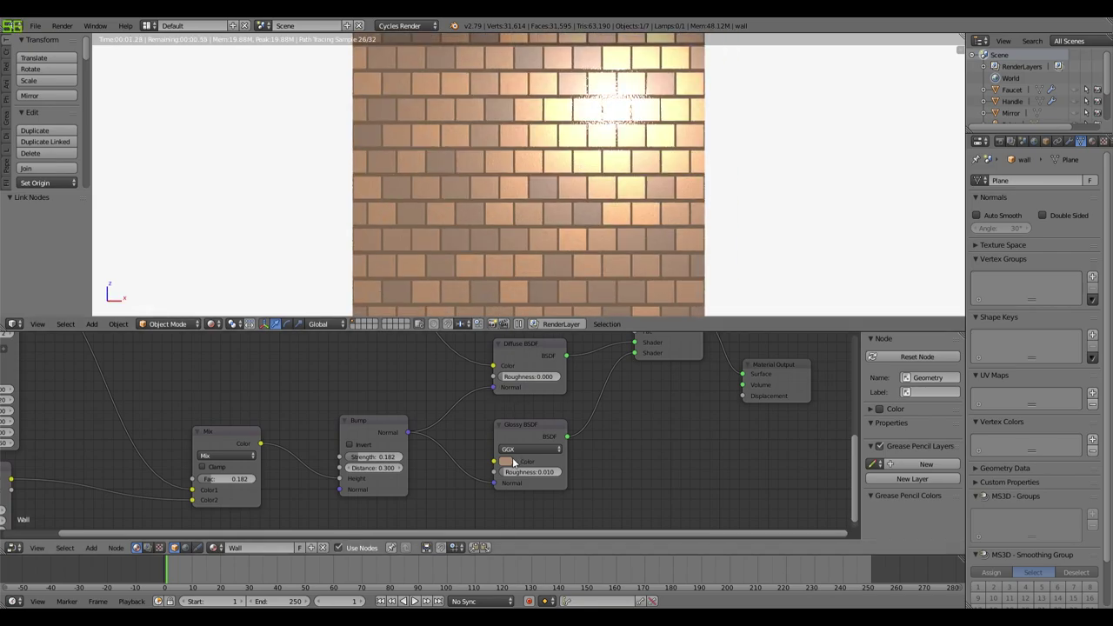
Step: Darken the Glossy BSDF's colour to about R 0.173, G 0.114, B 0.075 and view the full wall from the front
{"action": "left_click", "coordinate": [506, 461]}
{"action": "left_click_drag", "start_coordinate": [584, 352], "coordinate": [585, 361]}
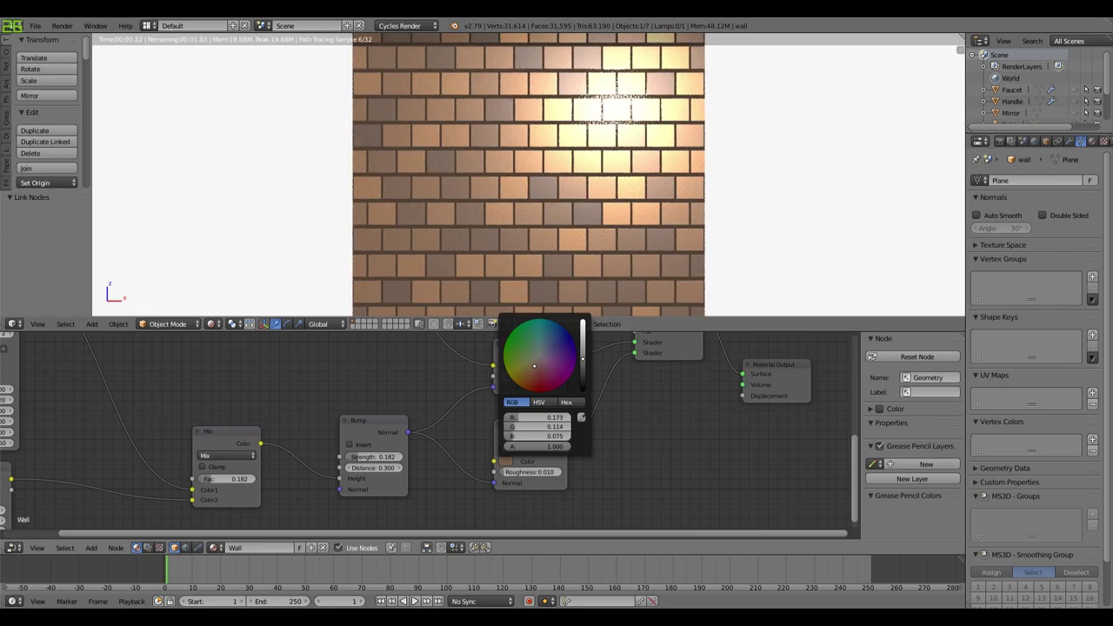
{"action": "scroll", "coordinate": [601, 215], "scroll_direction": "down", "scroll_amount": 3}
{"action": "middle_click_drag", "start_coordinate": [601, 216], "coordinate": [609, 208]}
{"action": "key", "text": "KP_1"}
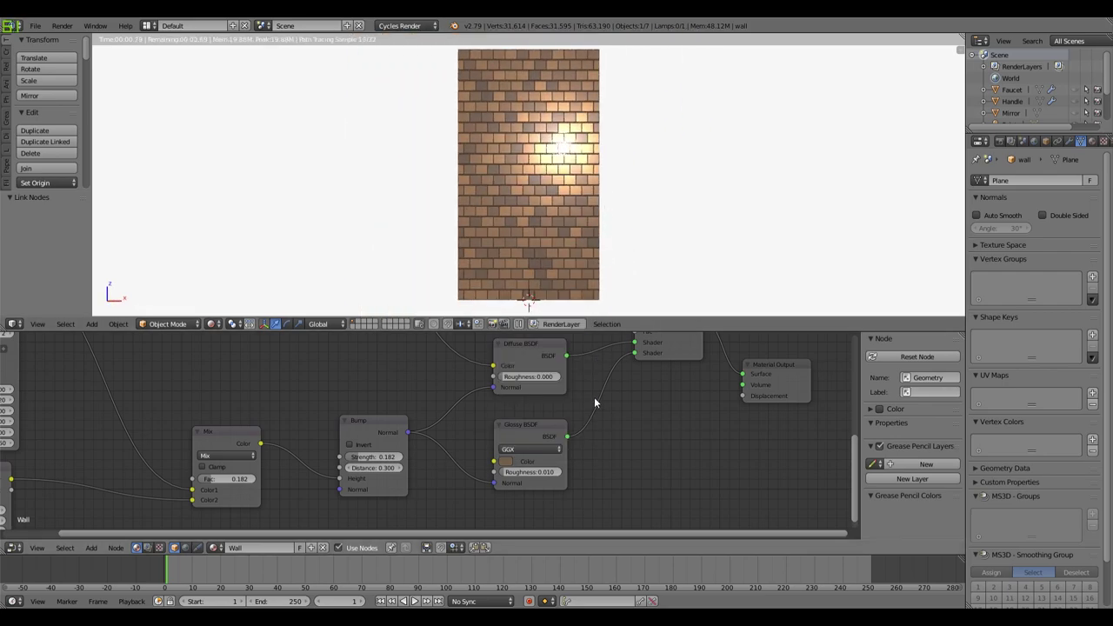
Step: Enlarge the node editor and shift the Brick Texture feeding the Diffuse BSDF down and to the right
{"action": "scroll", "coordinate": [601, 470], "scroll_direction": "down", "scroll_amount": 5}
{"action": "middle_click_drag", "start_coordinate": [554, 457], "coordinate": [595, 521]}
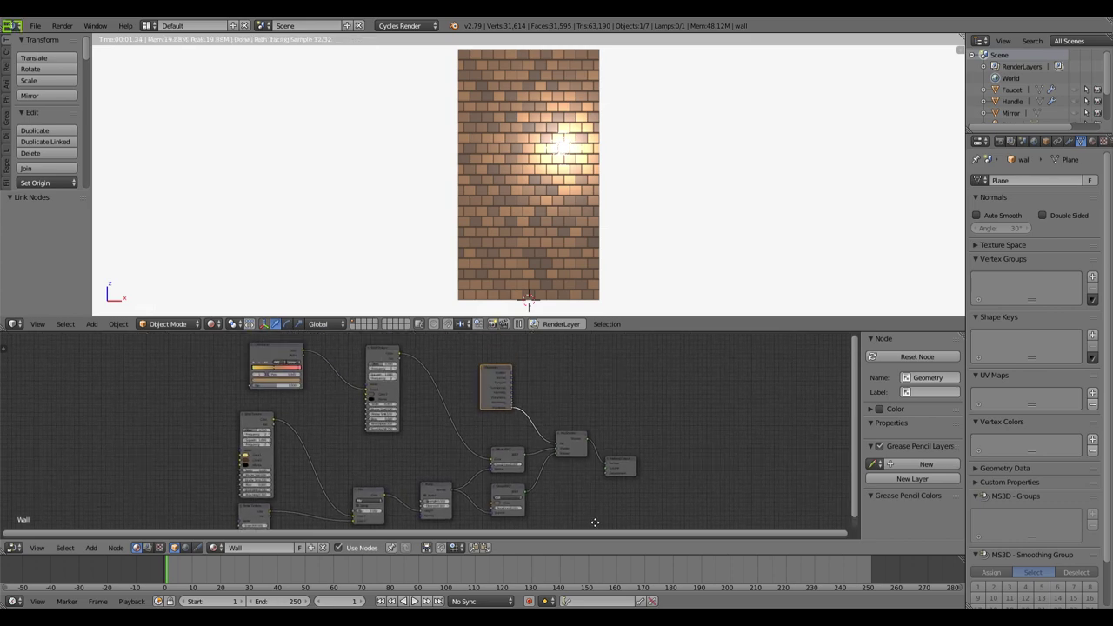
{"action": "scroll", "coordinate": [625, 494], "scroll_direction": "up", "scroll_amount": 2}
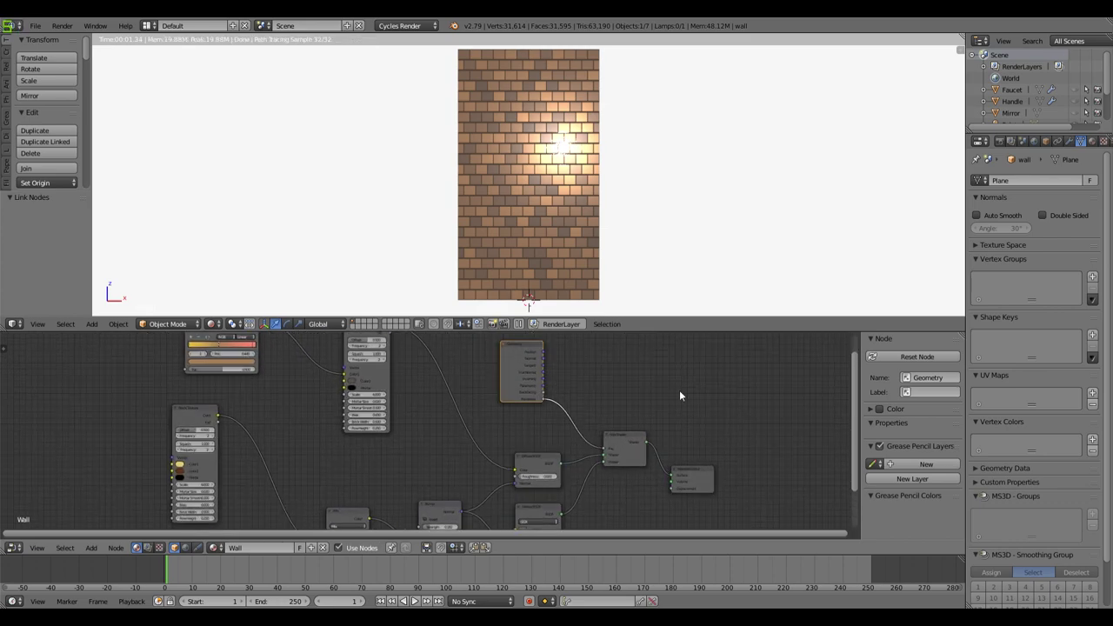
{"action": "left_click_drag", "start_coordinate": [790, 318], "coordinate": [780, 219]}
{"action": "scroll", "coordinate": [724, 422], "scroll_direction": "up", "scroll_amount": 3}
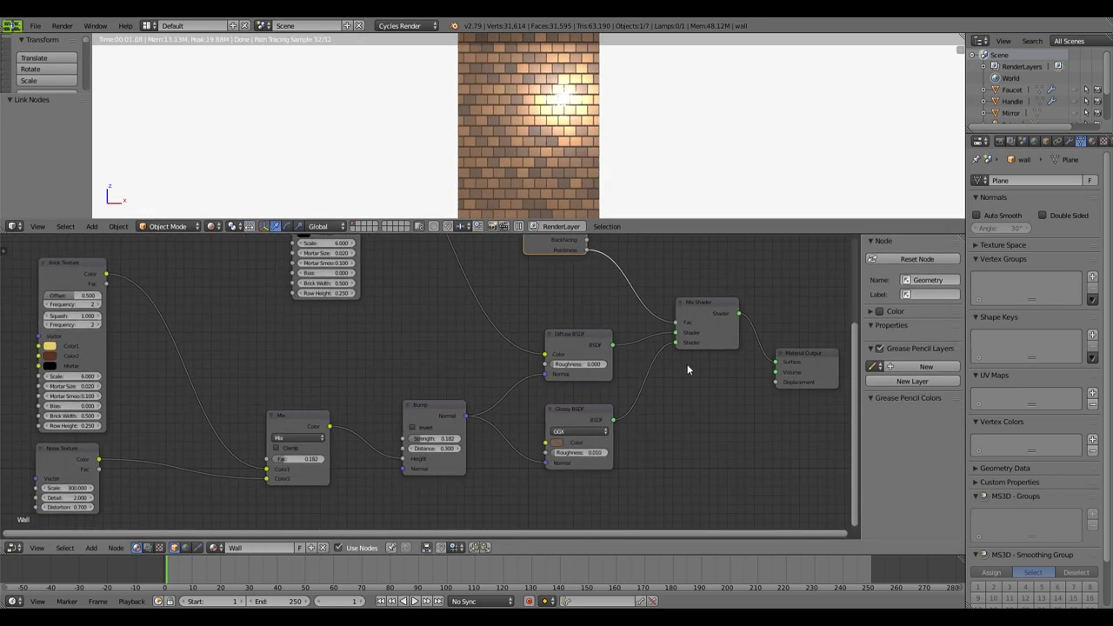
{"action": "scroll", "coordinate": [419, 344], "scroll_direction": "up", "scroll_amount": 2}
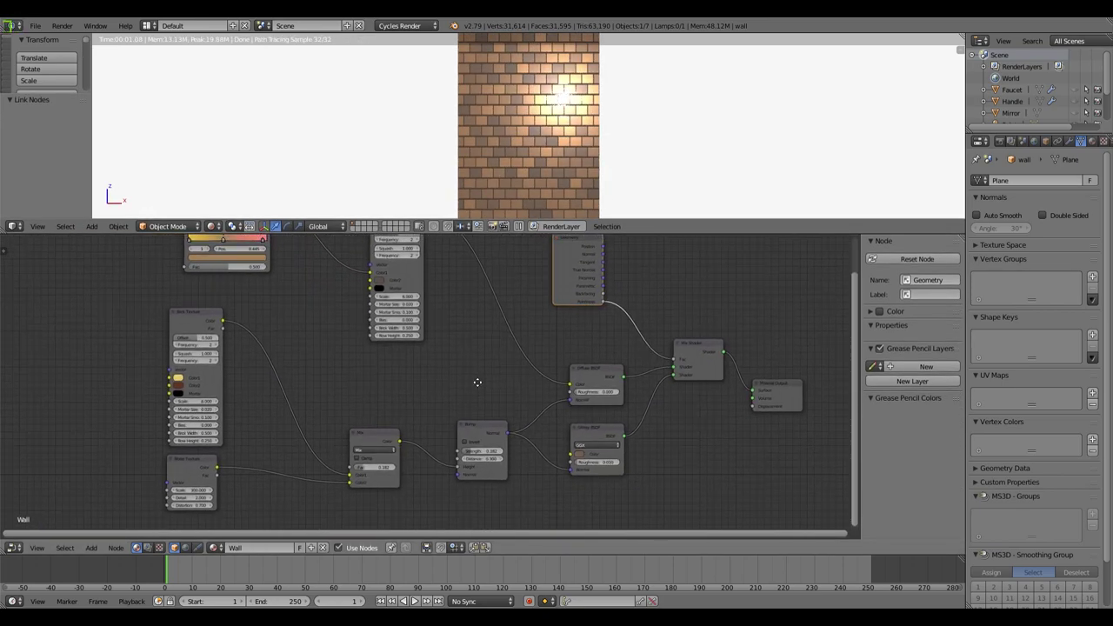
{"action": "left_click_drag", "start_coordinate": [410, 261], "coordinate": [439, 300]}
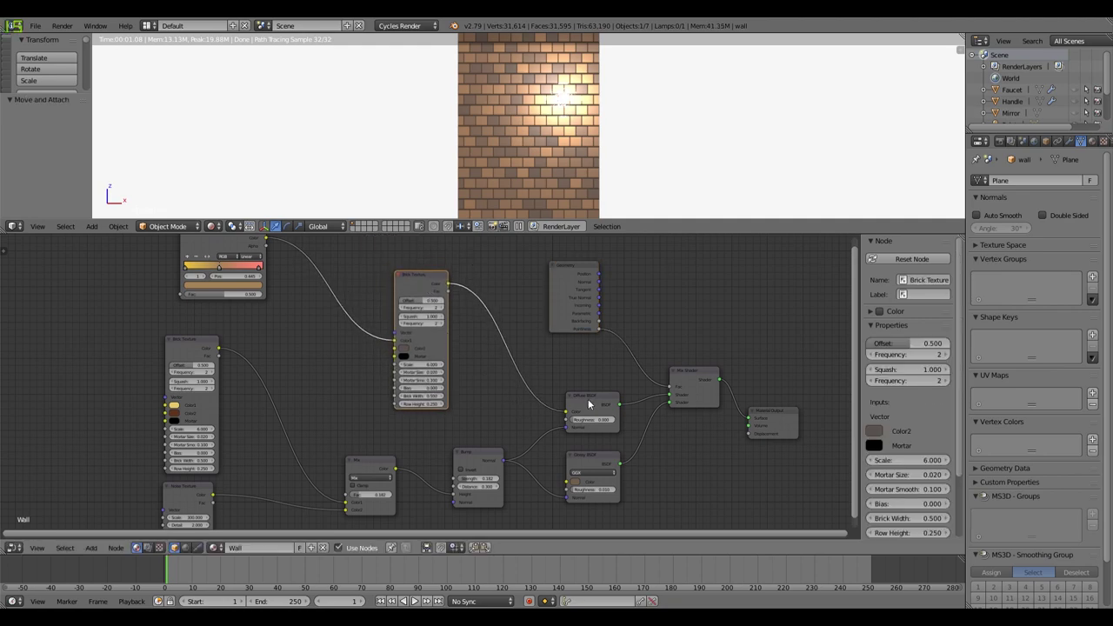
Step: Review the wall's node tree, from the ColorRamp and Brick Textures through the Mix and Bump nodes to the Glossy BSDF
{"action": "middle_click_drag", "start_coordinate": [364, 363], "coordinate": [463, 410]}
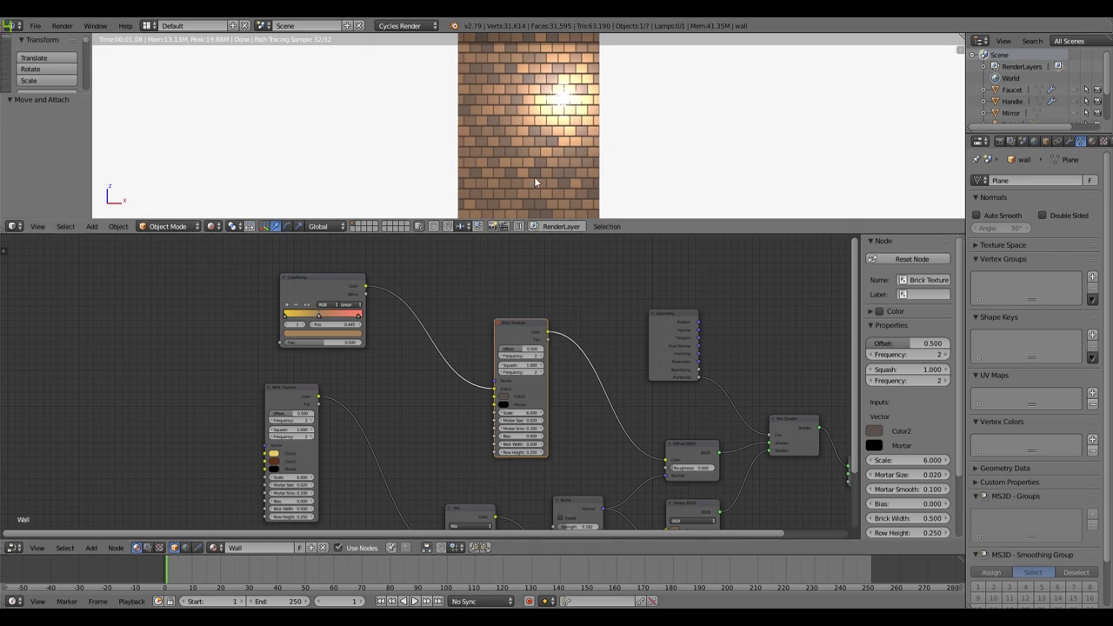
{"action": "scroll", "coordinate": [316, 352], "scroll_direction": "up", "scroll_amount": 2}
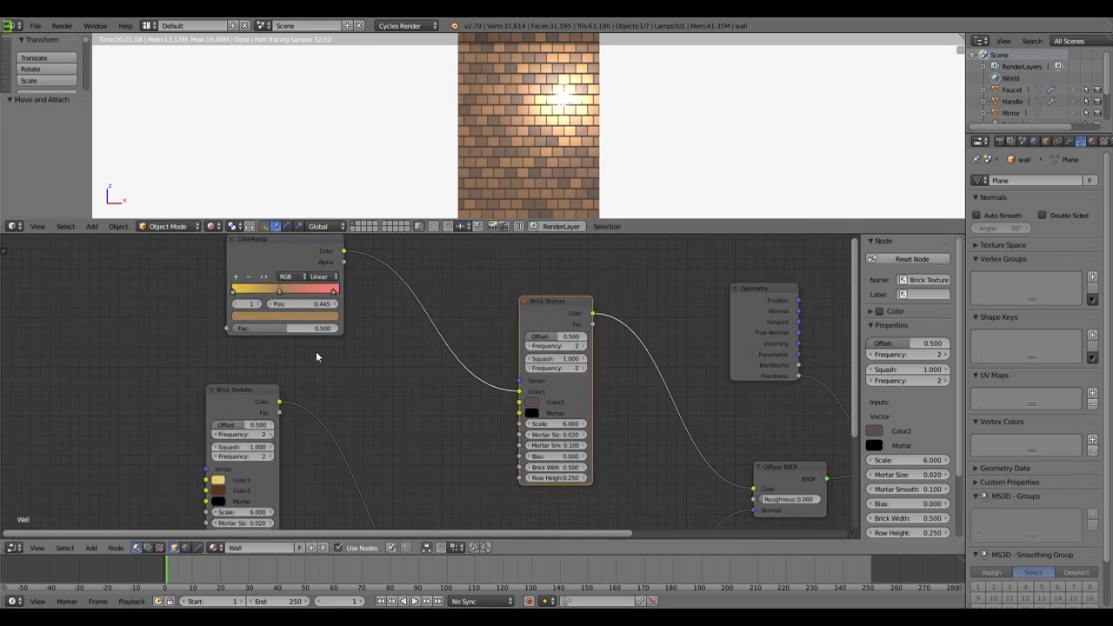
{"action": "mouse_move", "coordinate": [334, 364]}
{"action": "left_mouse_down"}
{"action": "mouse_move", "coordinate": [429, 363]}
{"action": "mouse_move", "coordinate": [331, 367]}
{"action": "left_mouse_up"}
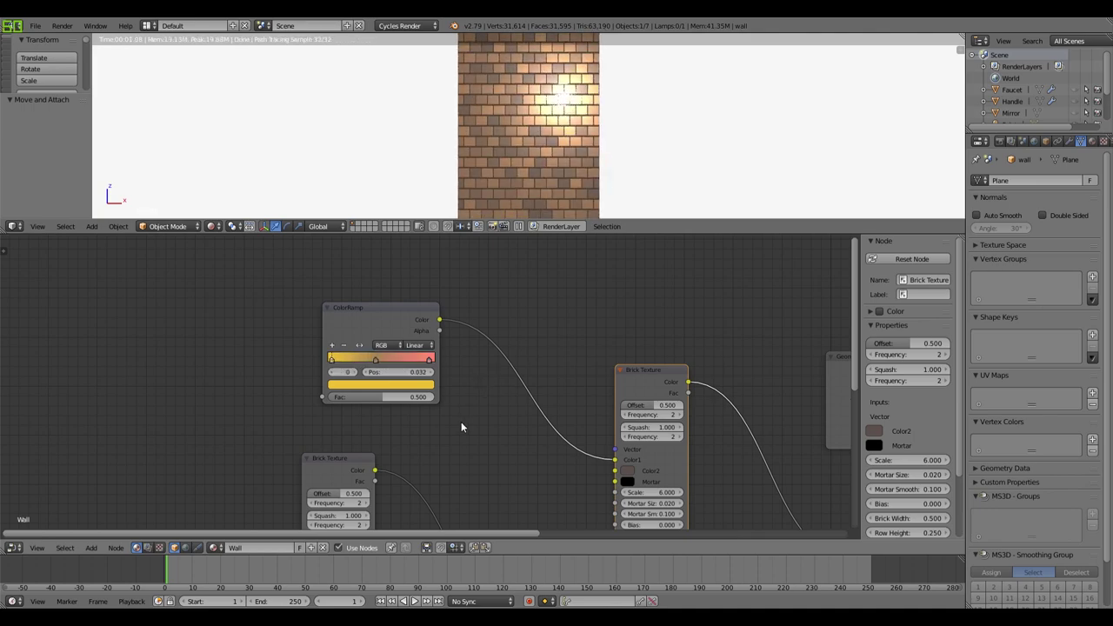
{"action": "middle_click_drag", "start_coordinate": [460, 423], "coordinate": [470, 331]}
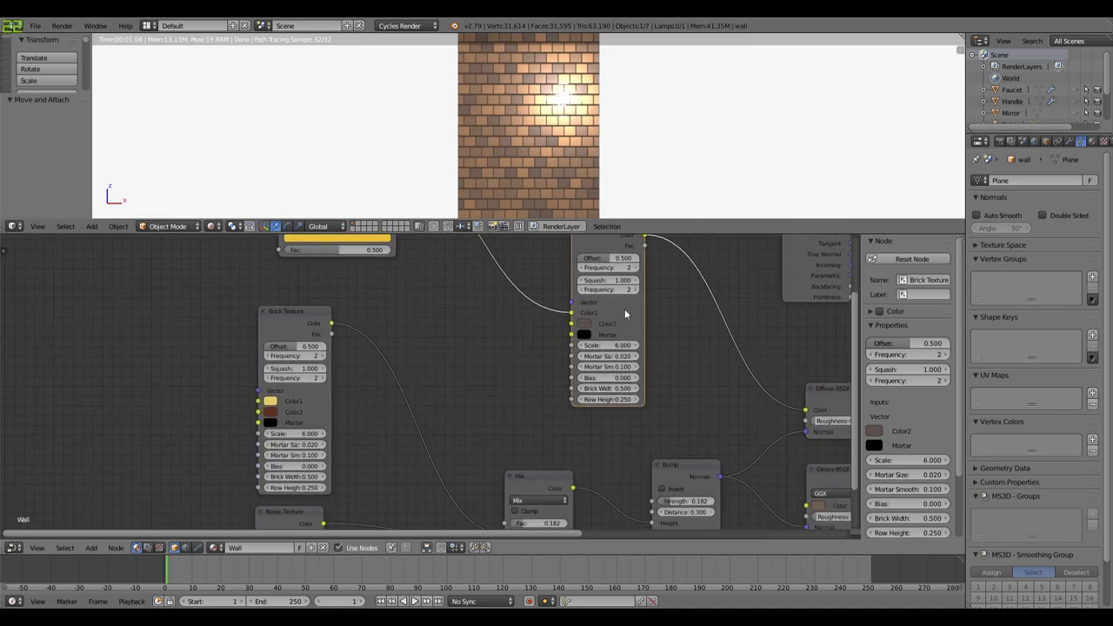
{"action": "left_click", "coordinate": [277, 313]}
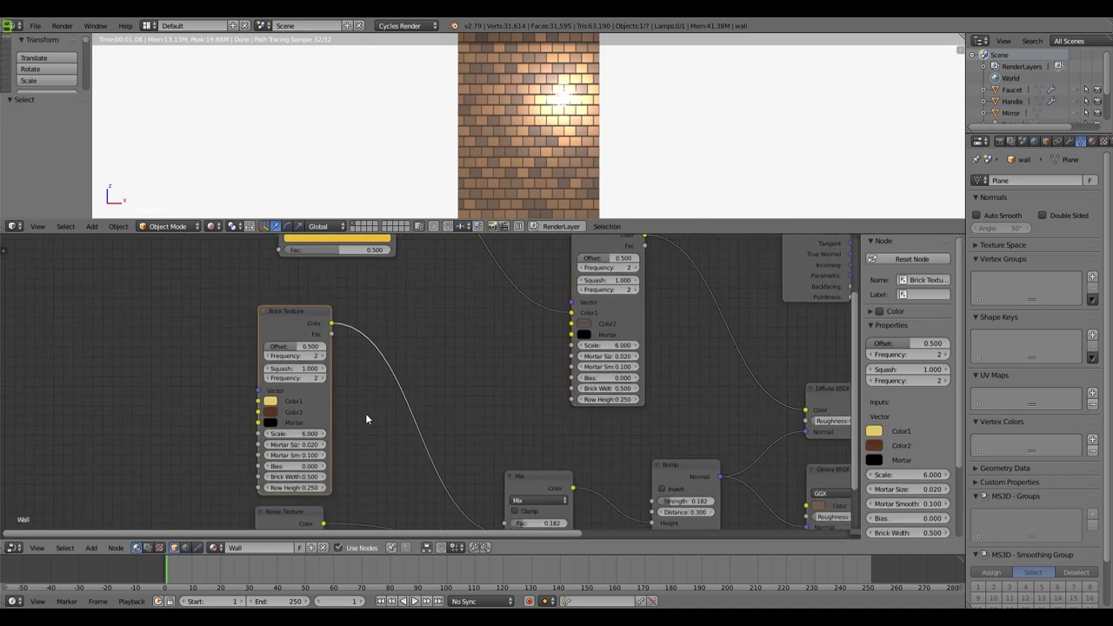
{"action": "middle_click_drag", "start_coordinate": [398, 436], "coordinate": [392, 379]}
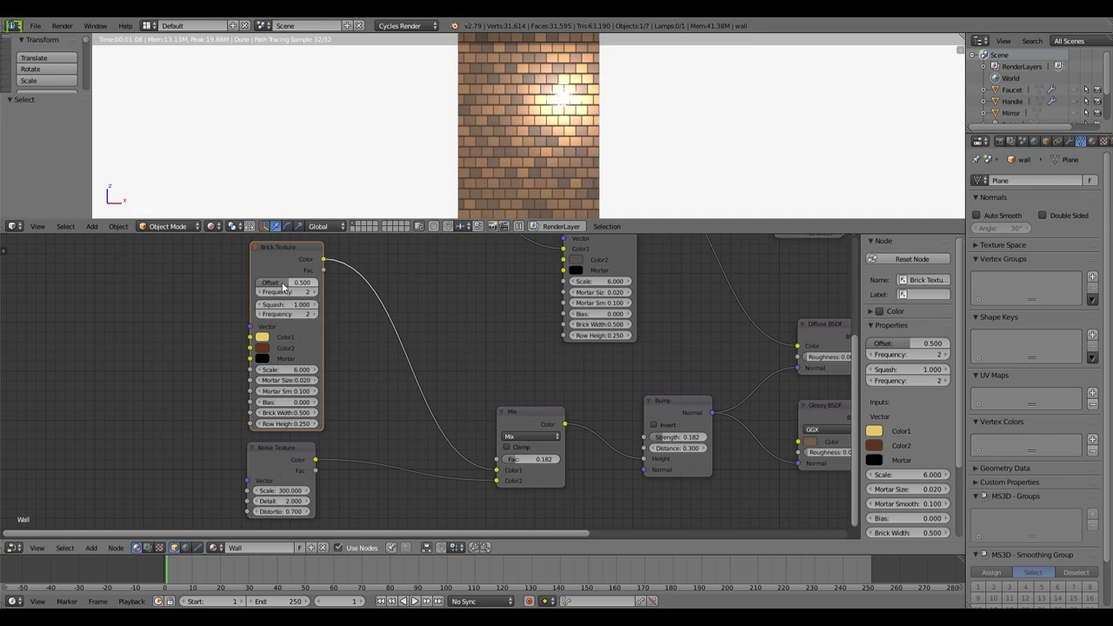
{"action": "middle_click_drag", "start_coordinate": [792, 356], "coordinate": [683, 368]}
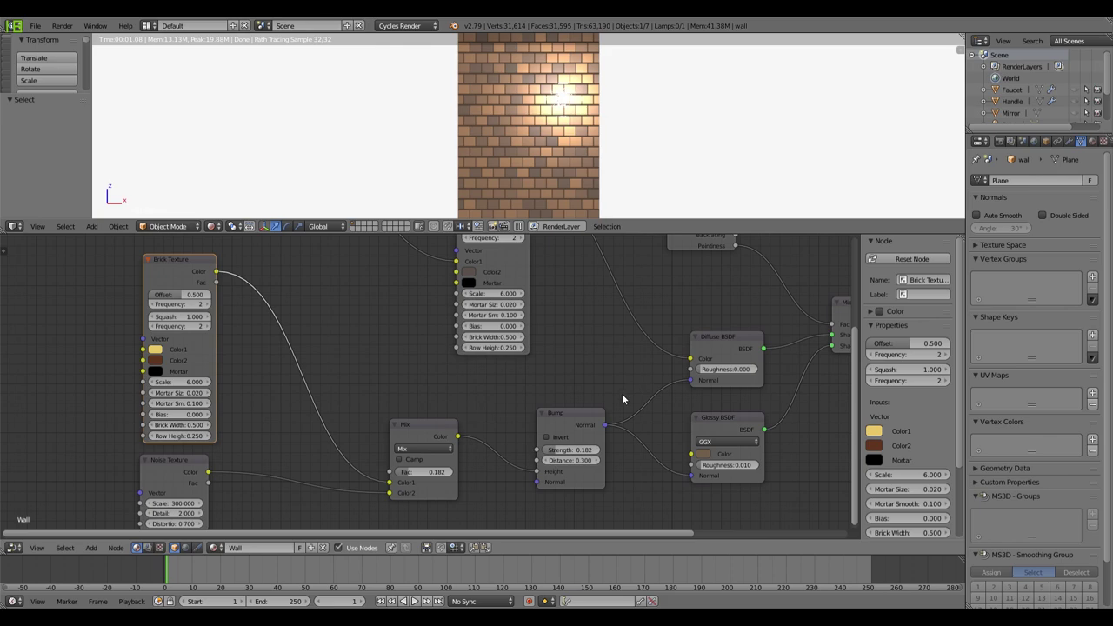
{"action": "middle_click_drag", "start_coordinate": [255, 445], "coordinate": [138, 334]}
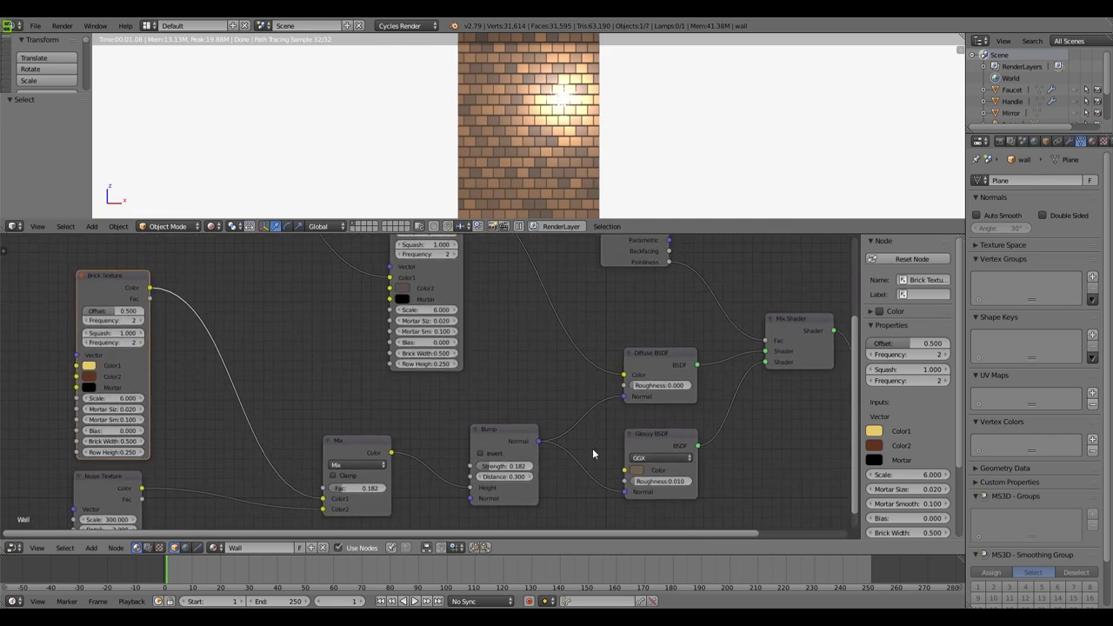
{"action": "middle_click_drag", "start_coordinate": [703, 457], "coordinate": [607, 483]}
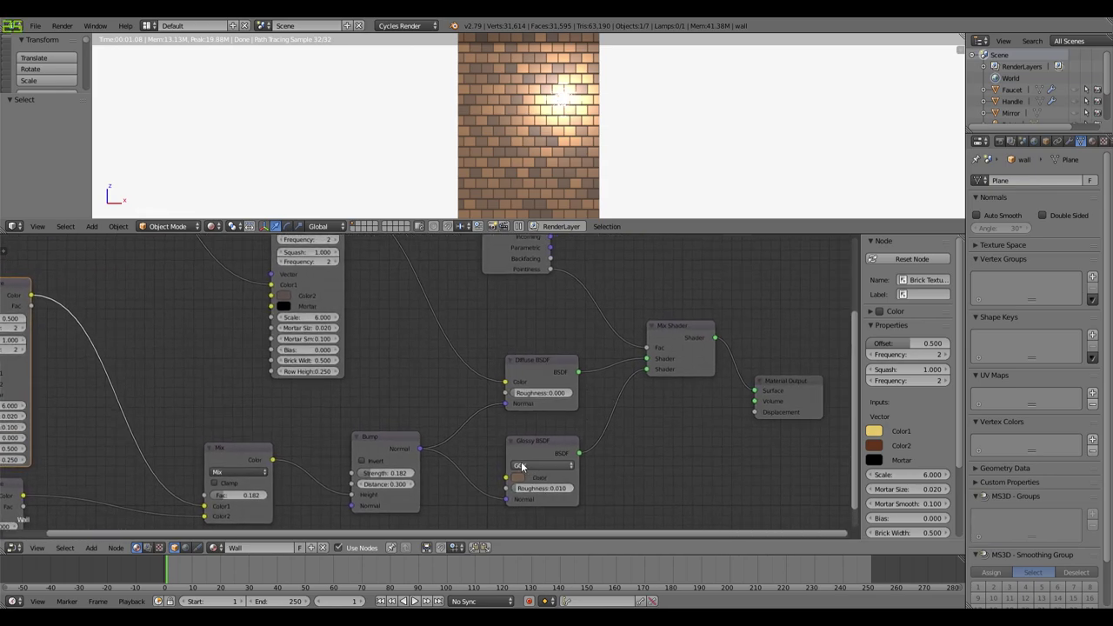
{"action": "left_click", "coordinate": [545, 445]}
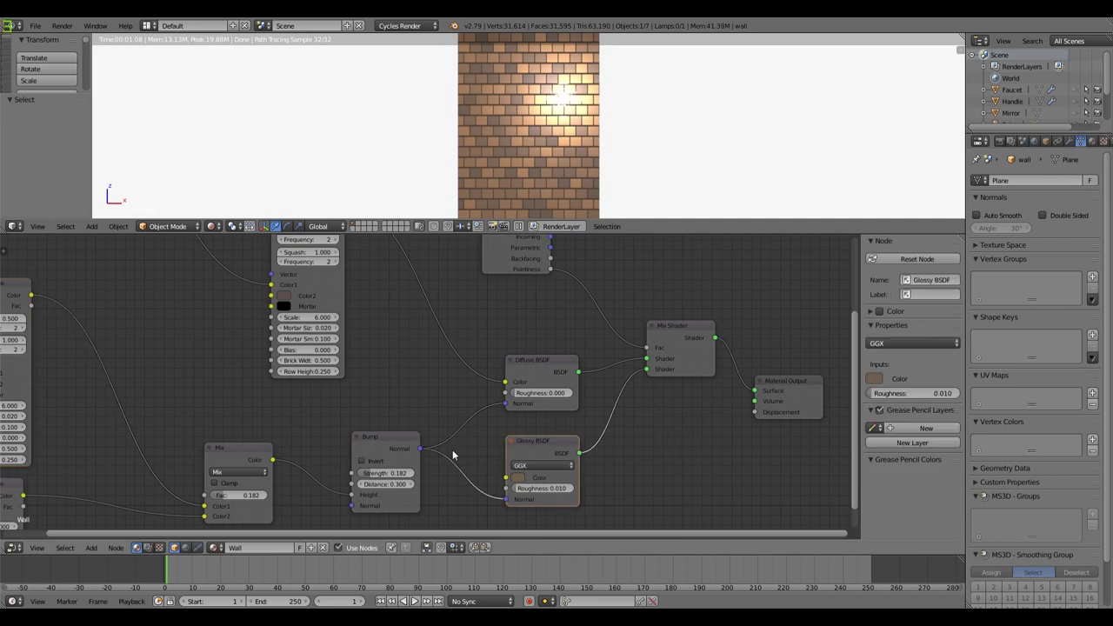
Step: Examine the Bump, Brick Texture and Noise Texture nodes of the wall material alongside a close rendered view of the tiles
{"action": "middle_click_drag", "start_coordinate": [452, 454], "coordinate": [568, 447]}
{"action": "left_click", "coordinate": [512, 432]}
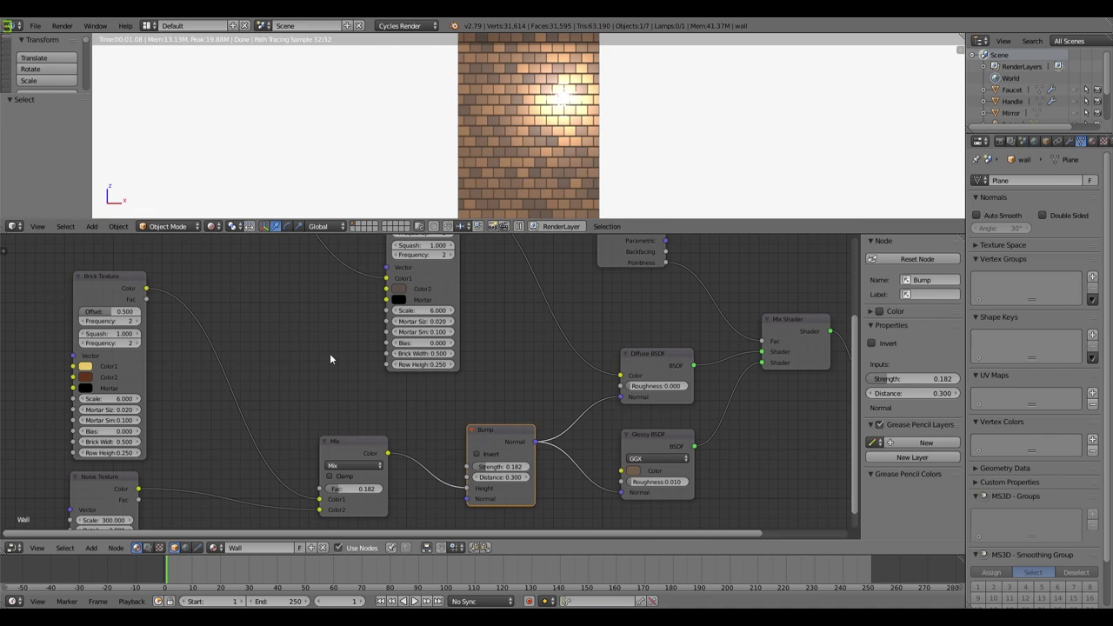
{"action": "left_click", "coordinate": [94, 287]}
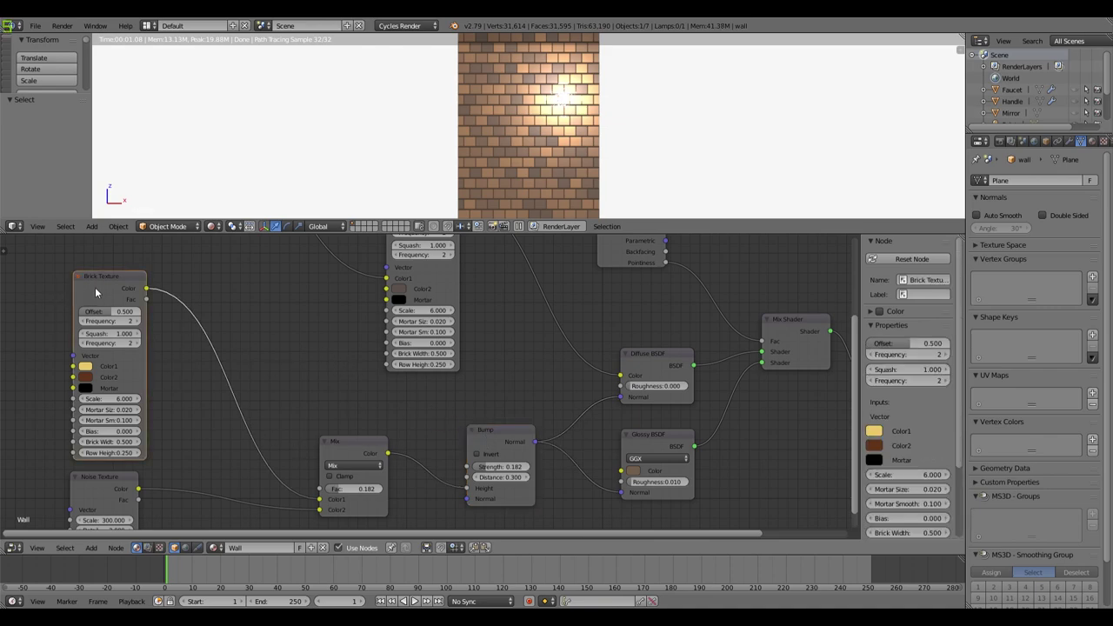
{"action": "left_click", "coordinate": [92, 483]}
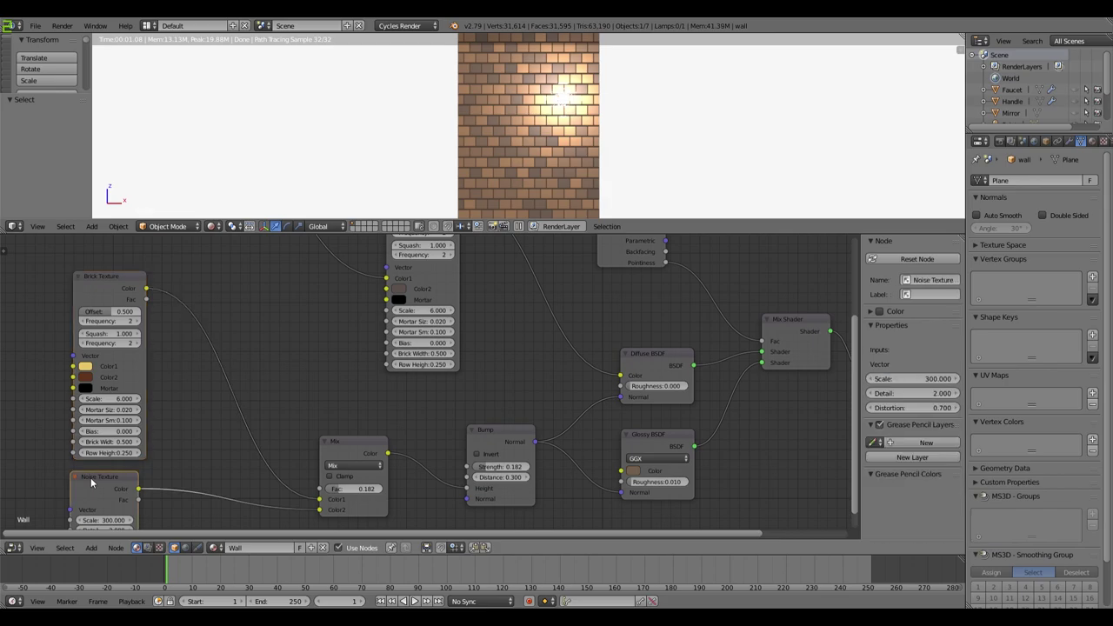
{"action": "middle_click_drag", "start_coordinate": [522, 139], "coordinate": [567, 95]}
{"action": "scroll", "coordinate": [567, 96], "scroll_direction": "up", "scroll_amount": 2}
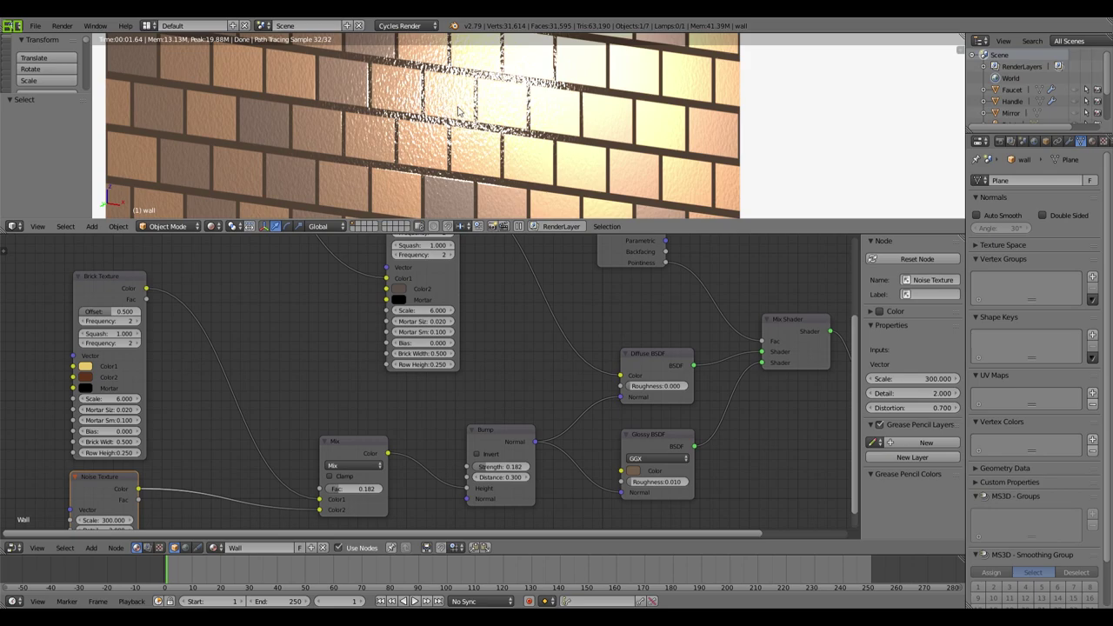
{"action": "scroll", "coordinate": [255, 450], "scroll_direction": "up", "scroll_amount": 4}
{"action": "left_click_drag", "start_coordinate": [161, 426], "coordinate": [428, 439]}
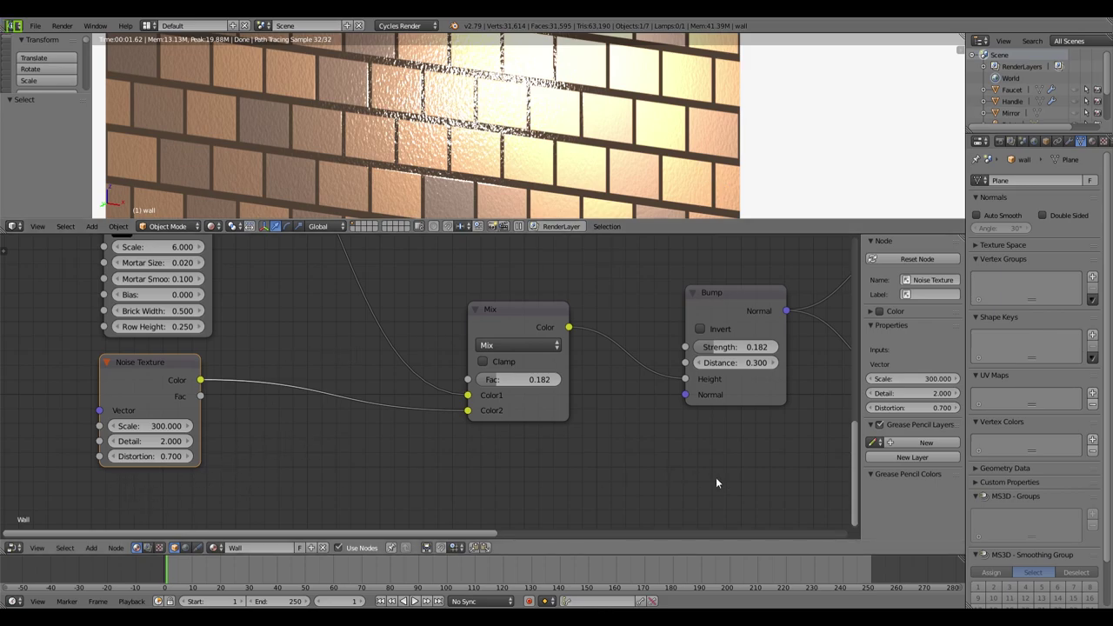
Step: Try a Fac of 0.136 on the Mix node feeding the Bump node and restore it to 0.182
{"action": "middle_click_drag", "start_coordinate": [716, 482], "coordinate": [663, 539]}
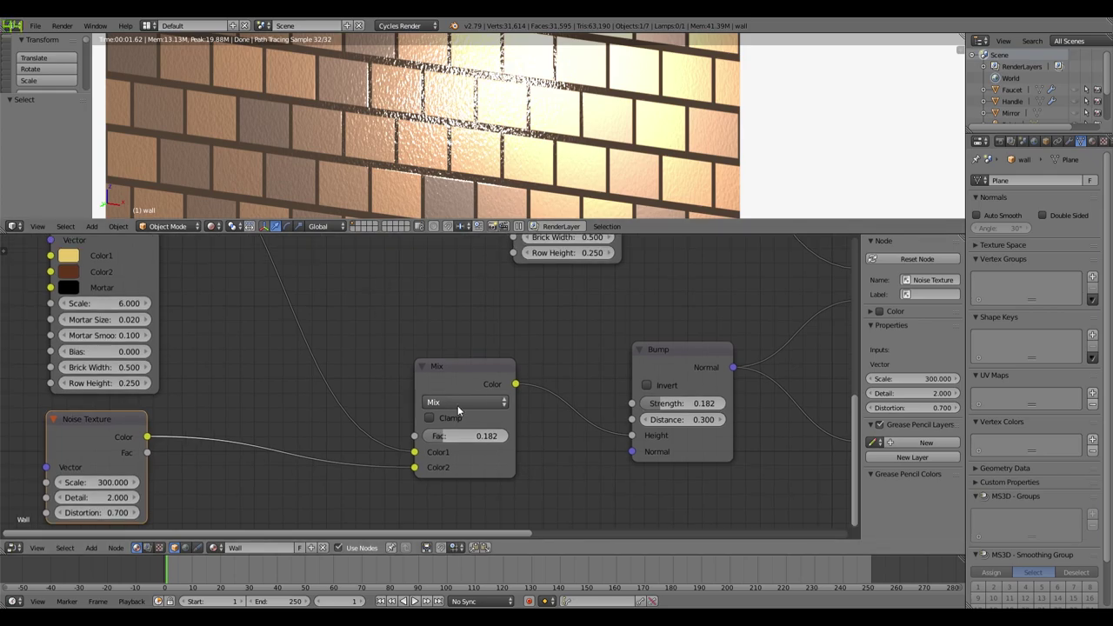
{"action": "left_click_drag", "start_coordinate": [450, 447], "coordinate": [433, 446]}
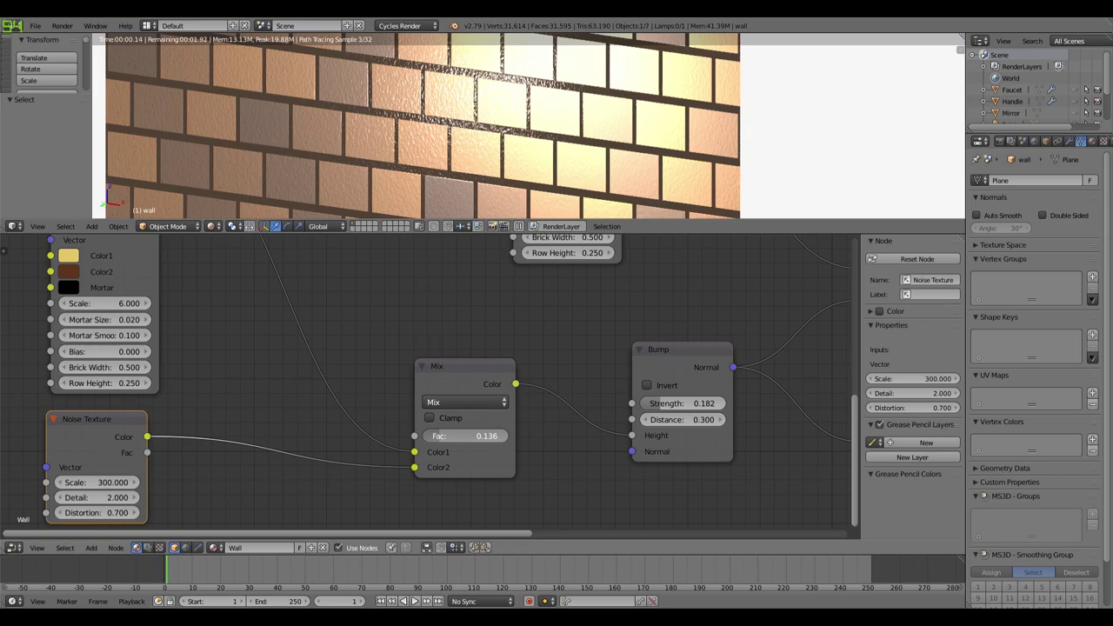
{"action": "scroll", "coordinate": [486, 436], "scroll_direction": "up", "scroll_amount": 4, "text": "ctrl"}
{"action": "left_click_drag", "start_coordinate": [487, 436], "coordinate": [461, 435]}
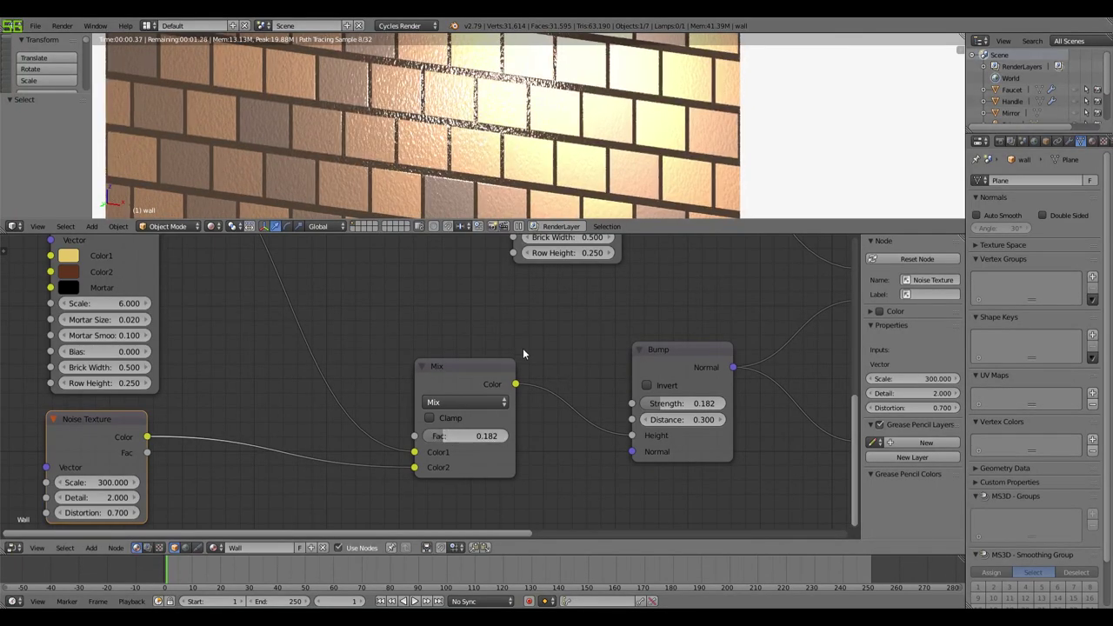
Step: Examine how the Geometry node's Pointiness drives the Mix Shader and how the rendered tiles reflect light at an angle
{"action": "scroll", "coordinate": [524, 320], "scroll_direction": "down", "scroll_amount": 2}
{"action": "scroll", "coordinate": [461, 507], "scroll_direction": "down", "scroll_amount": 4}
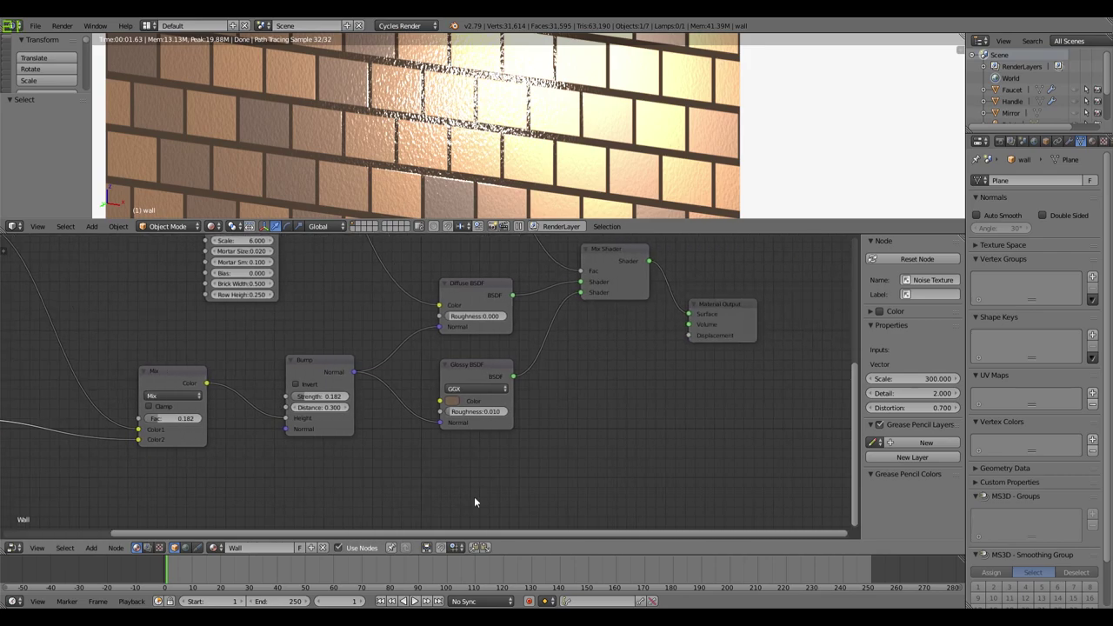
{"action": "scroll", "coordinate": [414, 382], "scroll_direction": "down", "scroll_amount": 2}
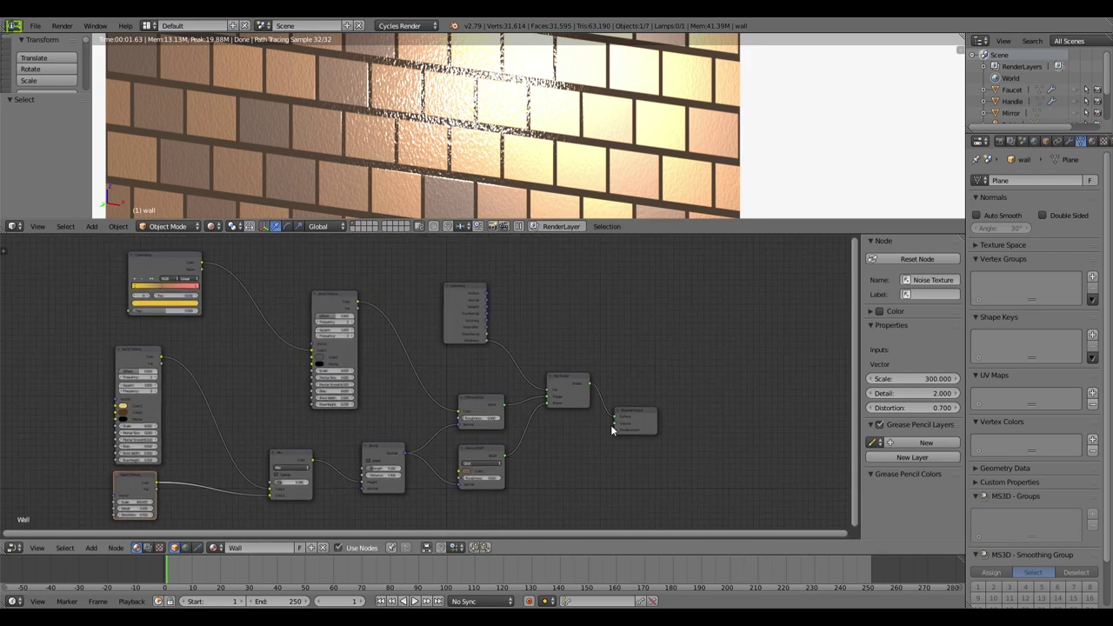
{"action": "scroll", "coordinate": [415, 382], "scroll_direction": "up", "scroll_amount": 2}
{"action": "left_click", "coordinate": [658, 385]}
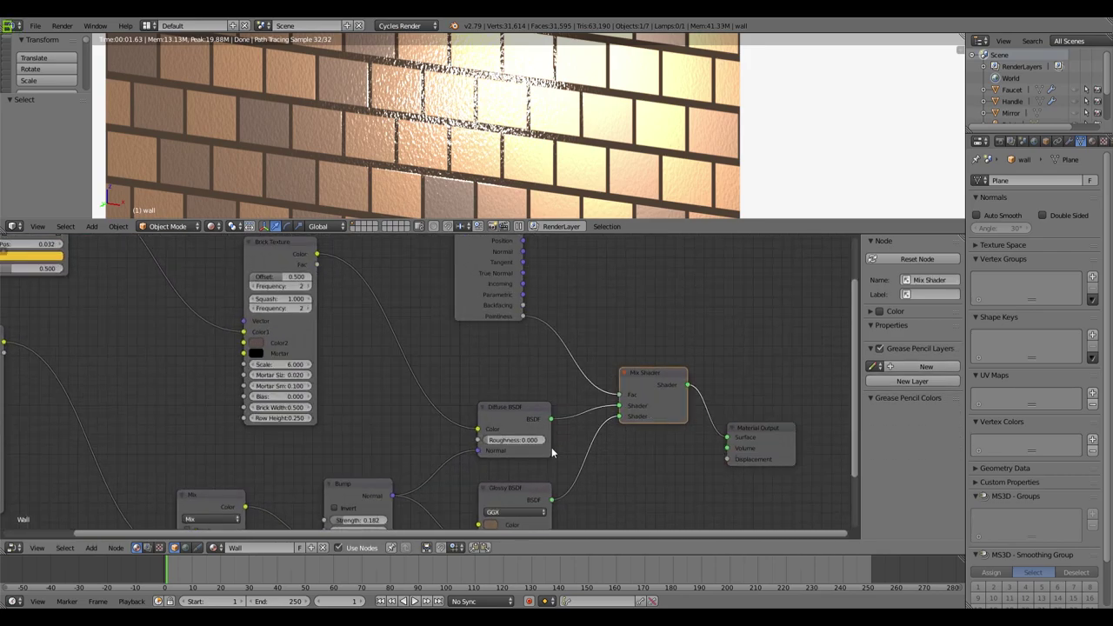
{"action": "scroll", "coordinate": [508, 351], "scroll_direction": "up", "scroll_amount": 3}
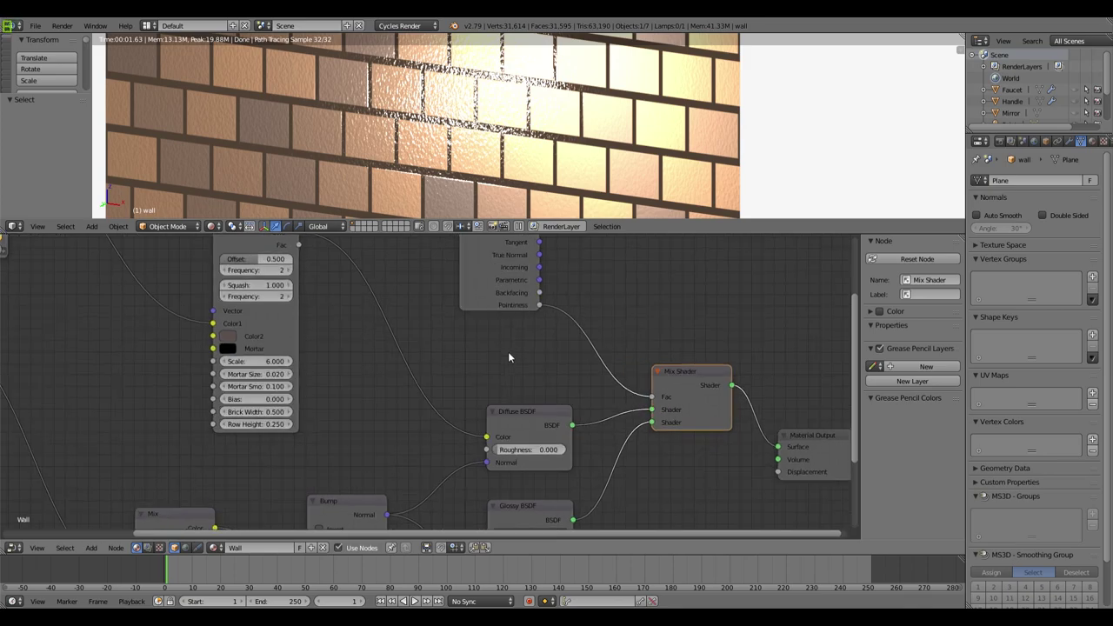
{"action": "scroll", "coordinate": [454, 376], "scroll_direction": "down", "scroll_amount": 3}
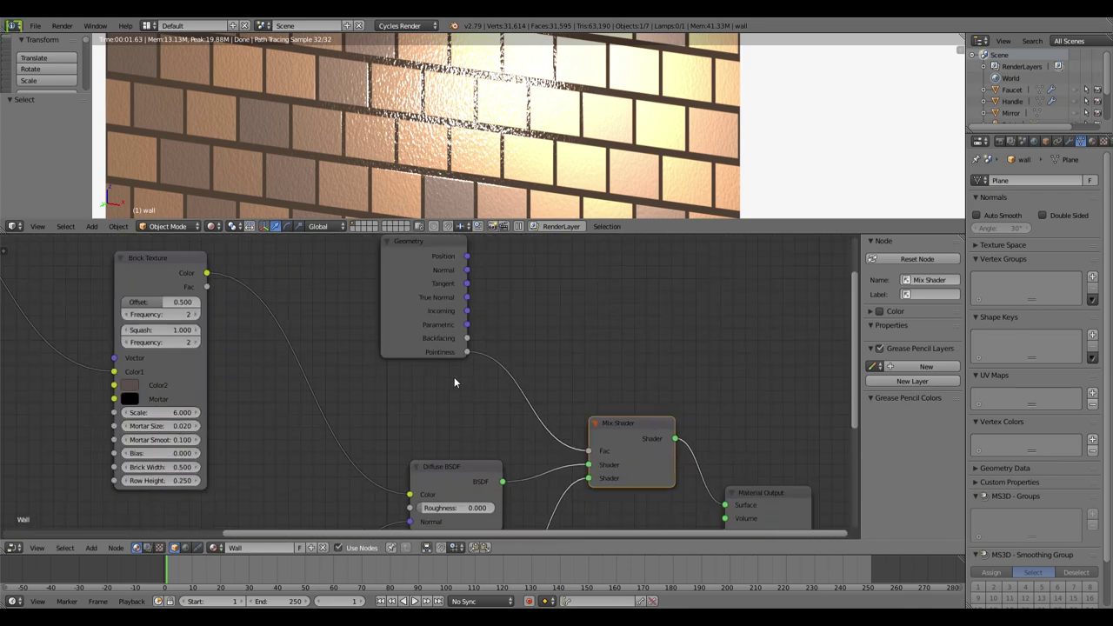
{"action": "scroll", "coordinate": [442, 178], "scroll_direction": "down", "scroll_amount": 2}
{"action": "middle_click_drag", "start_coordinate": [442, 178], "coordinate": [468, 158]}
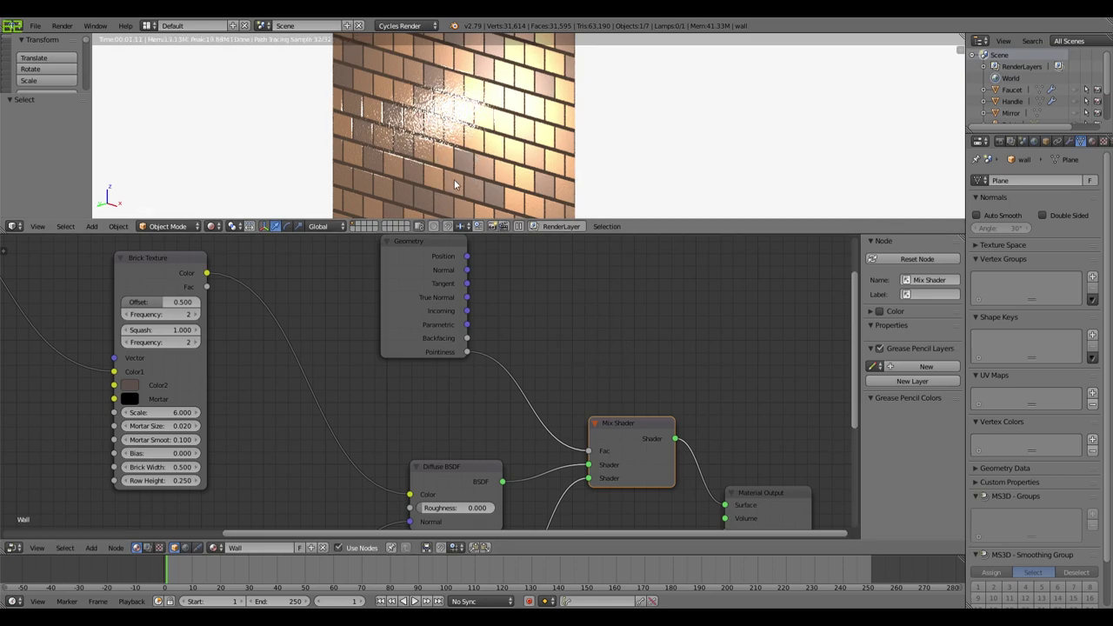
{"action": "middle_click_drag", "start_coordinate": [468, 159], "coordinate": [334, 116]}
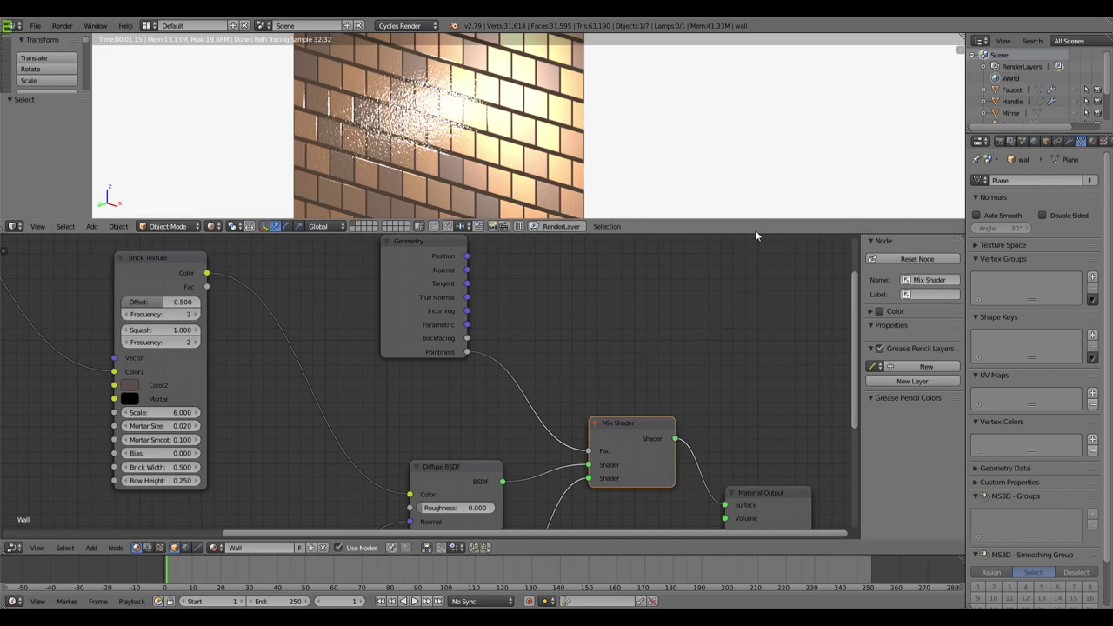
Step: Enlarge the 3D viewport and view the whole rendered wall from the front
{"action": "left_click_drag", "start_coordinate": [756, 237], "coordinate": [757, 365]}
{"action": "scroll", "coordinate": [700, 270], "scroll_direction": "down", "scroll_amount": 4}
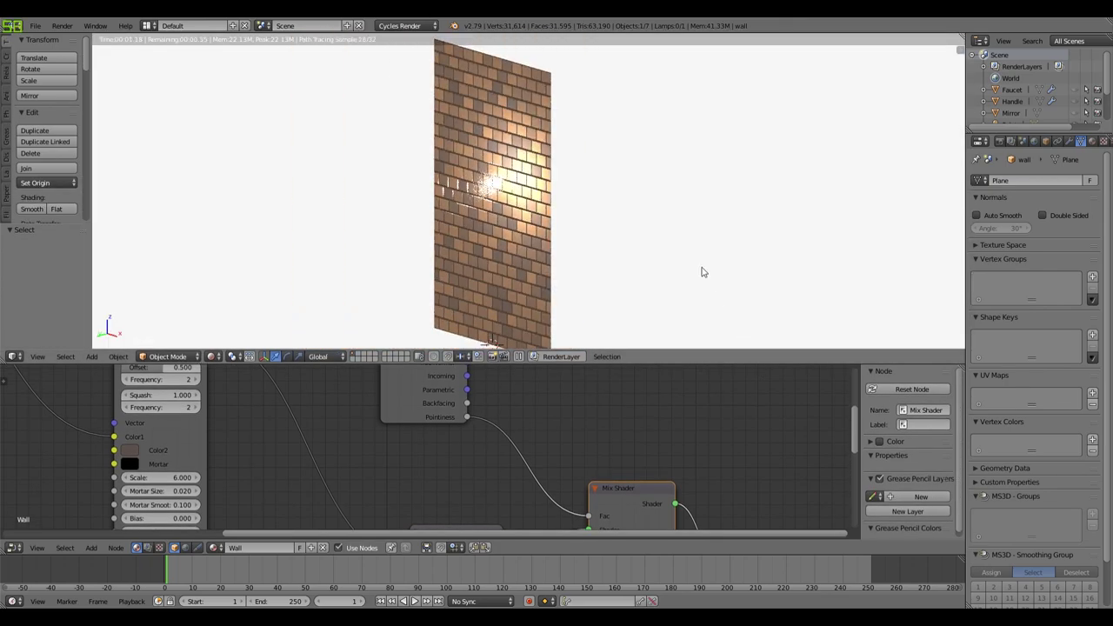
{"action": "key", "text": "KP_1"}
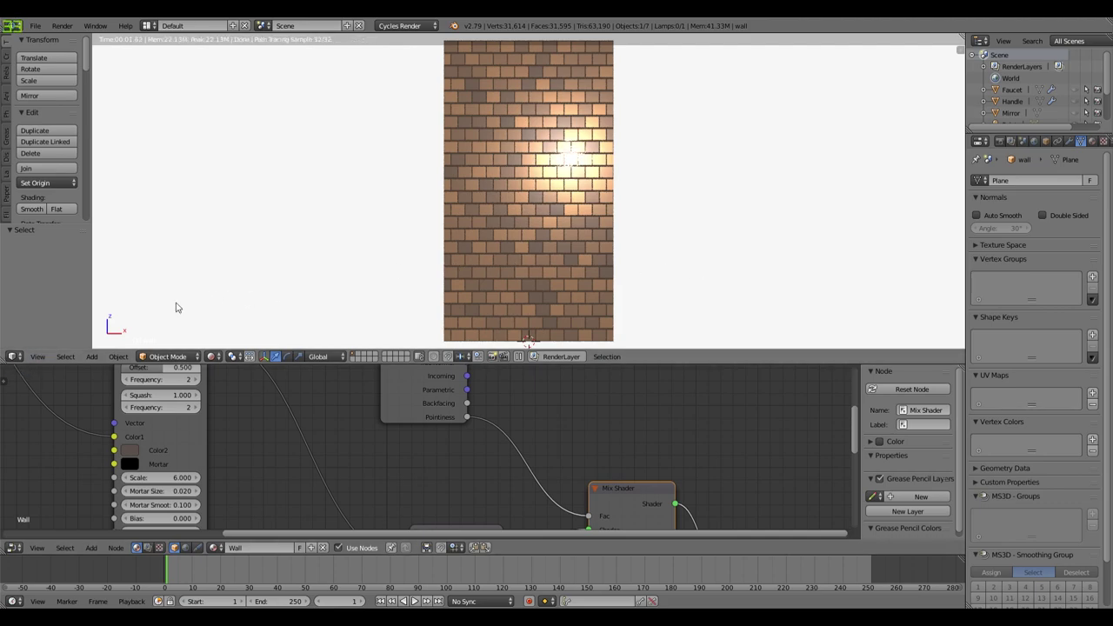
Step: Switch the viewport to solid shading and reveal all hidden objects of the sink scene
{"action": "key", "text": "shift+z"}
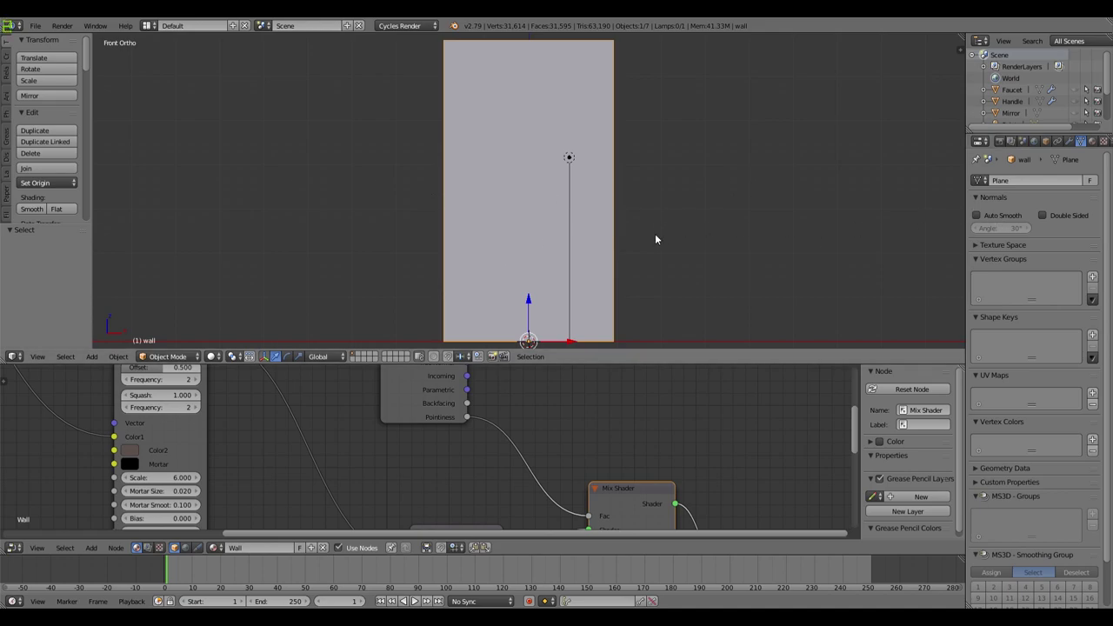
{"action": "key", "text": "alt+h"}
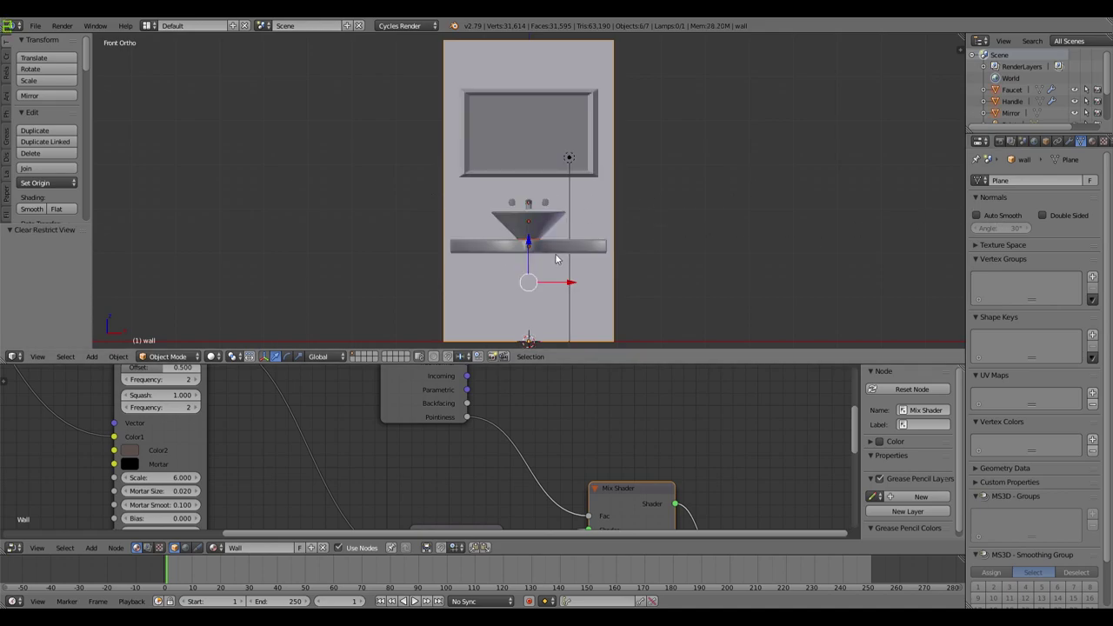
{"action": "middle_click_drag", "start_coordinate": [763, 231], "coordinate": [758, 266]}
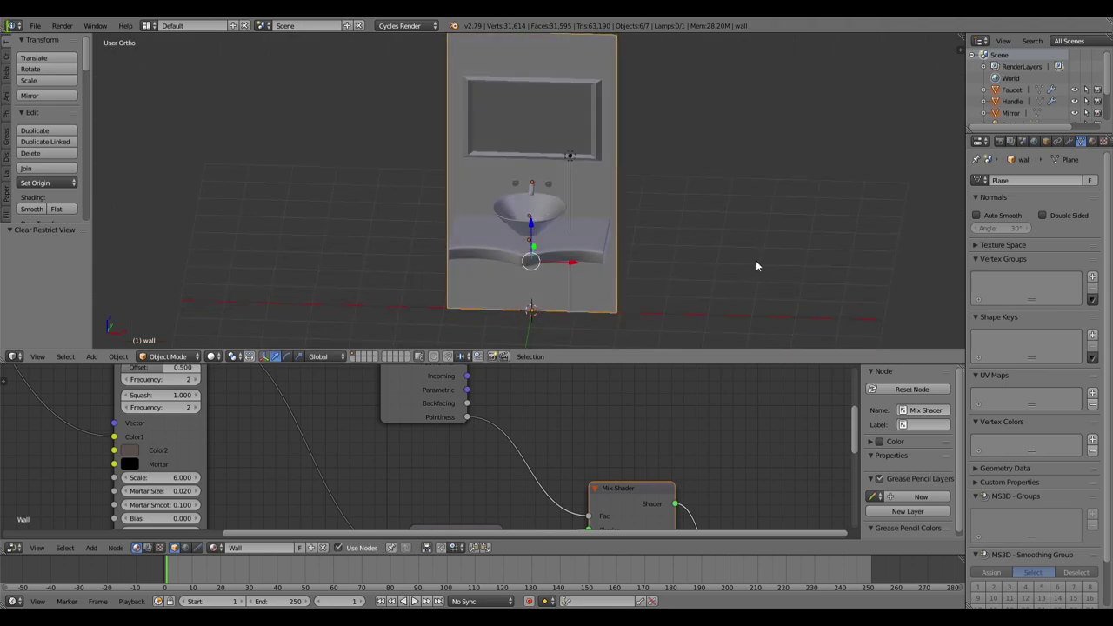
Step: Isolate the wooden panel by hiding every other object, and inspect it from above and at an angle
{"action": "right_click", "coordinate": [587, 247]}
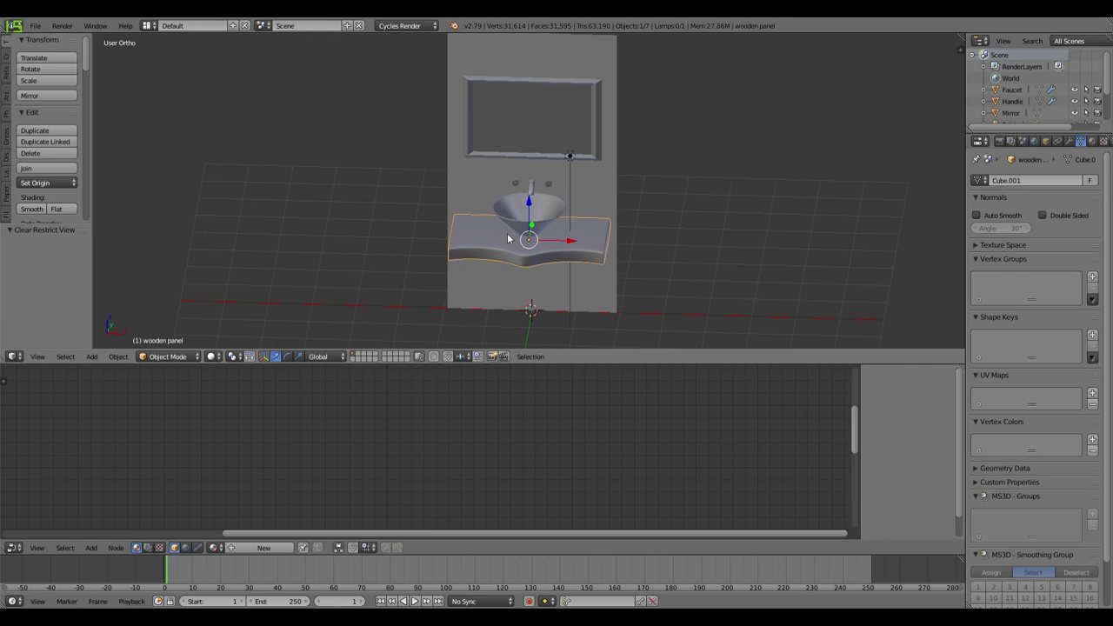
{"action": "key", "text": "shift+h"}
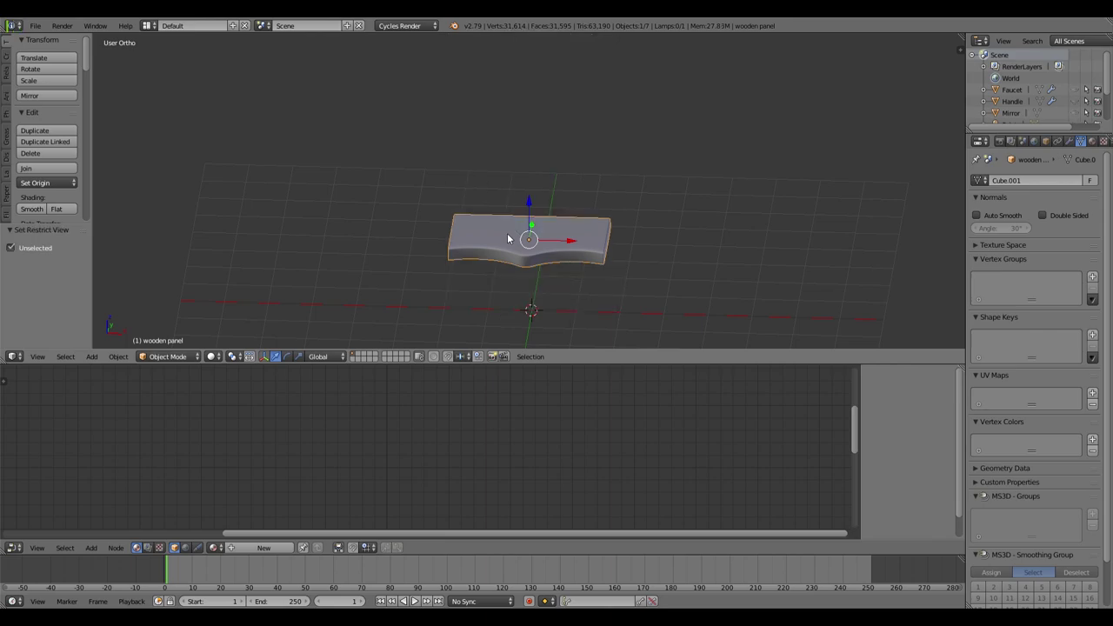
{"action": "key", "text": "KP_7"}
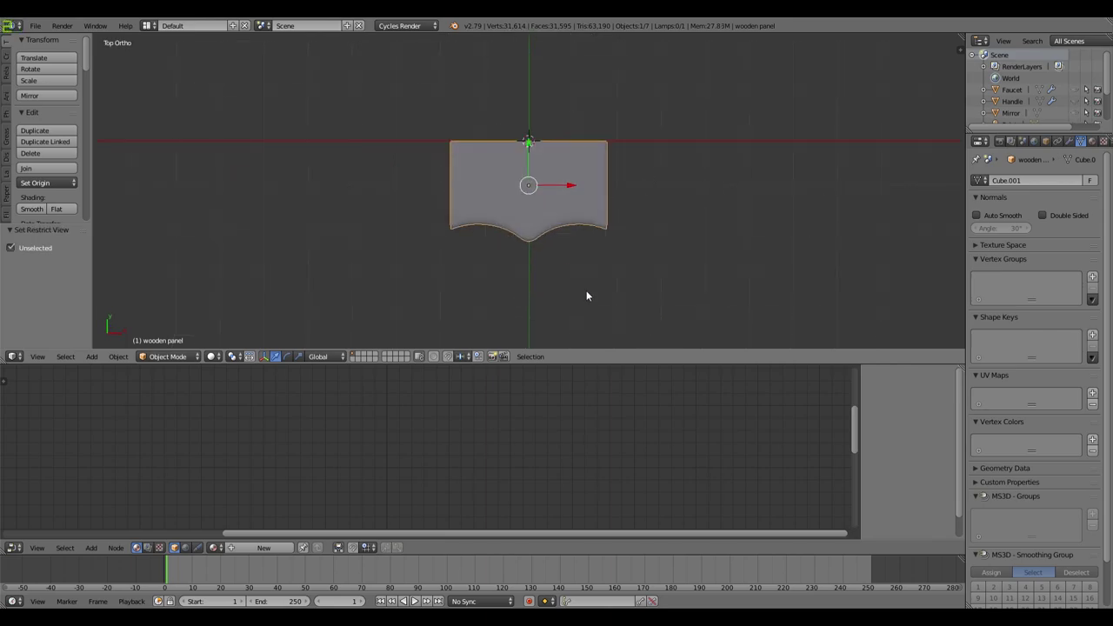
{"action": "scroll", "coordinate": [636, 246], "scroll_direction": "up", "scroll_amount": 4}
{"action": "scroll", "coordinate": [635, 246], "scroll_direction": "down", "scroll_amount": 3}
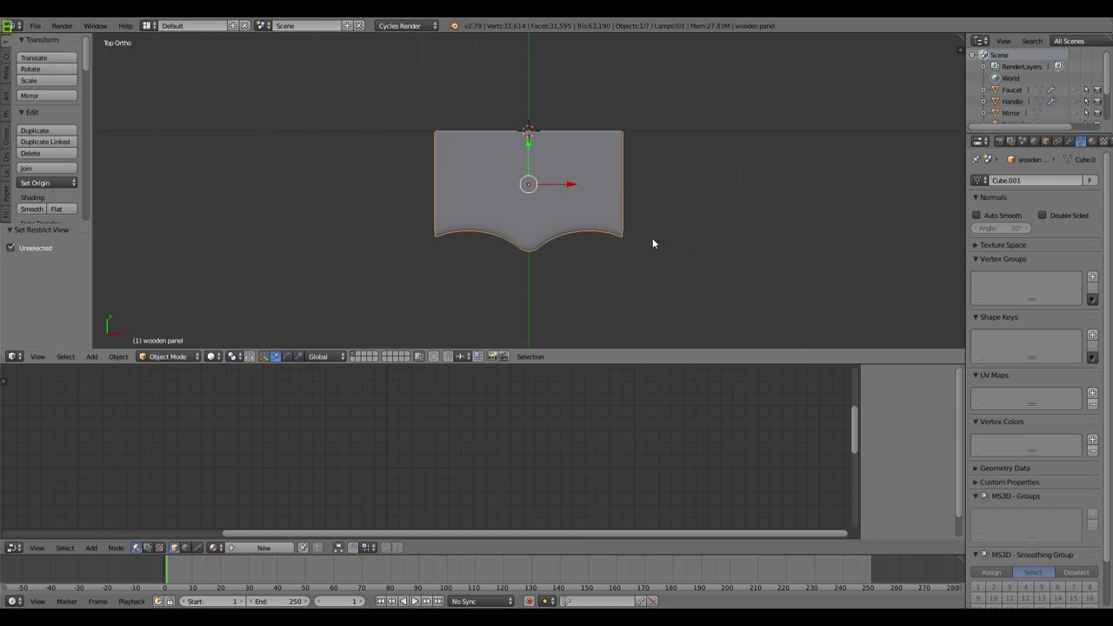
{"action": "middle_click_drag", "start_coordinate": [653, 241], "coordinate": [649, 161]}
{"action": "scroll", "coordinate": [614, 223], "scroll_direction": "up", "scroll_amount": 3}
{"action": "scroll", "coordinate": [615, 223], "scroll_direction": "down", "scroll_amount": 4}
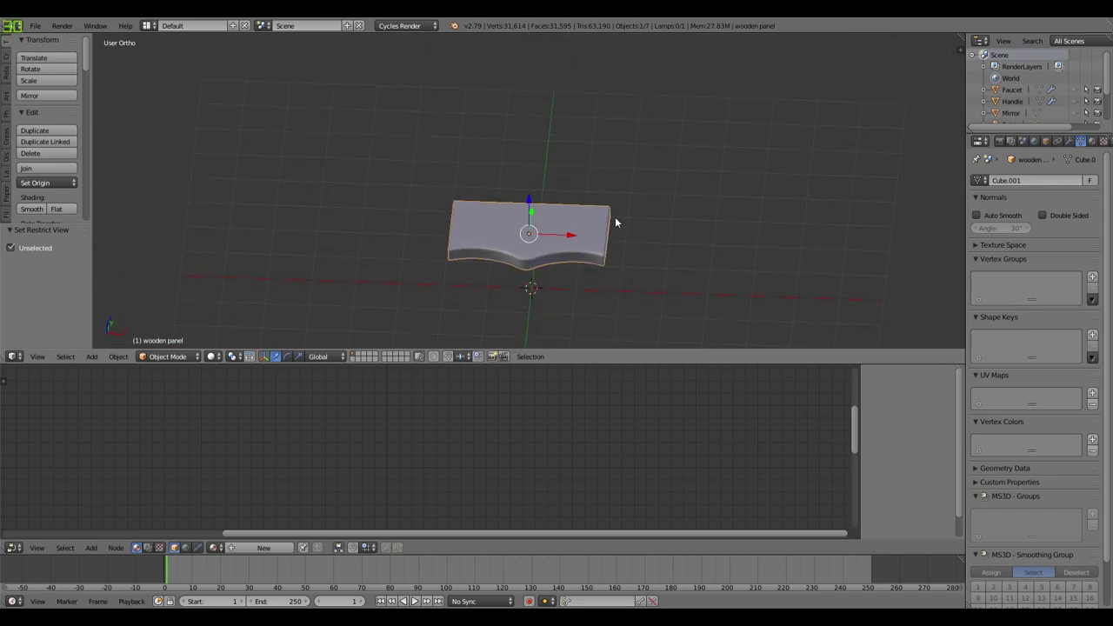
Step: View the wooden panel from the top and split the 3D viewport into two areas side by side
{"action": "key", "text": "KP_7"}
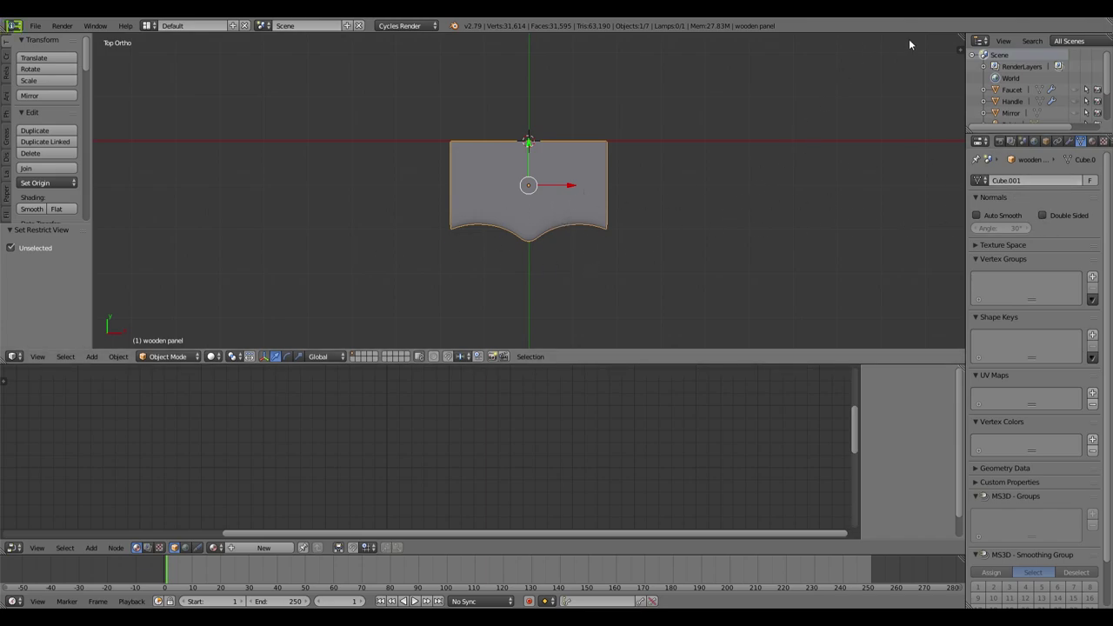
{"action": "left_click_drag", "start_coordinate": [959, 39], "coordinate": [612, 65]}
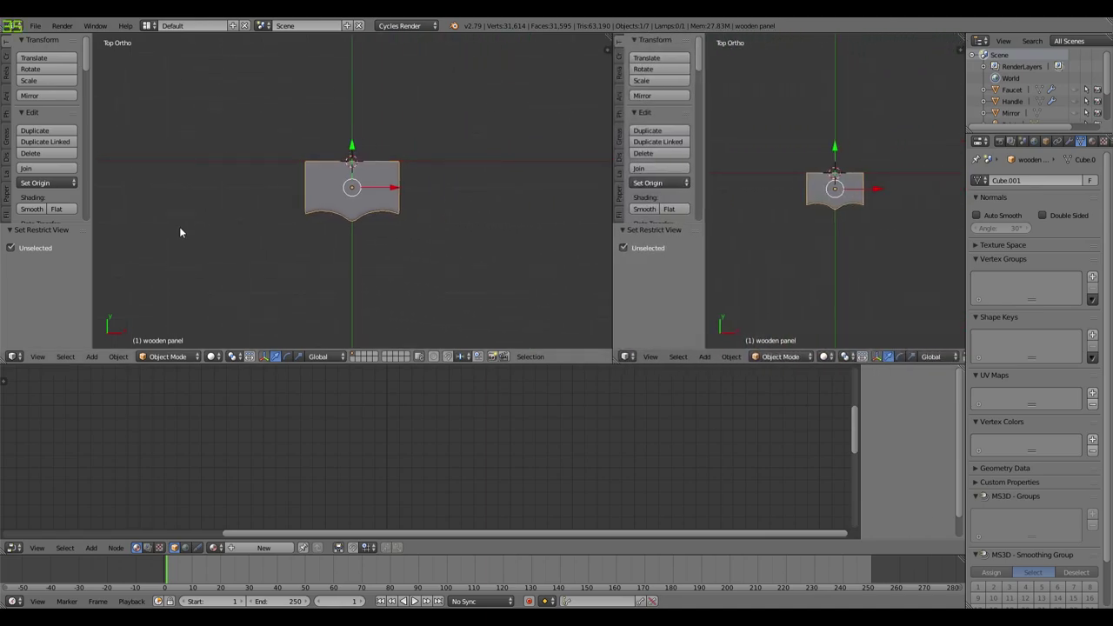
{"action": "scroll", "coordinate": [390, 240], "scroll_direction": "up", "scroll_amount": 2}
{"action": "scroll", "coordinate": [389, 241], "scroll_direction": "down", "scroll_amount": 2}
{"action": "scroll", "coordinate": [416, 212], "scroll_direction": "up", "scroll_amount": 1}
Step: Enter Edit Mode on the wooden panel and select all of its geometry
{"action": "key", "text": "Tab"}
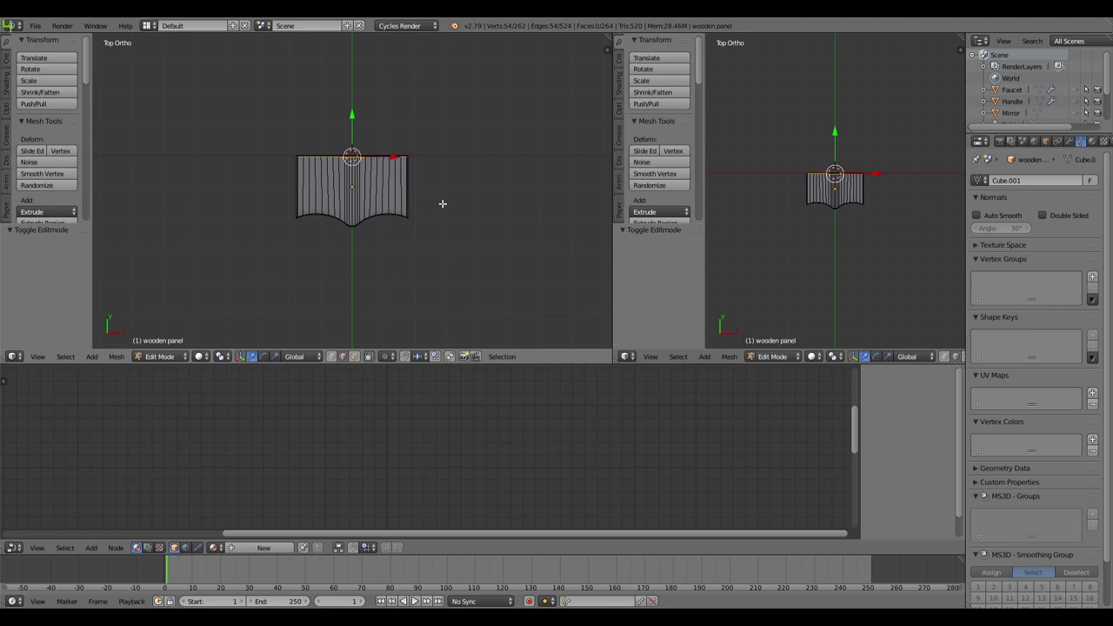
{"action": "key", "text": "a"}
{"action": "key", "text": "a"}
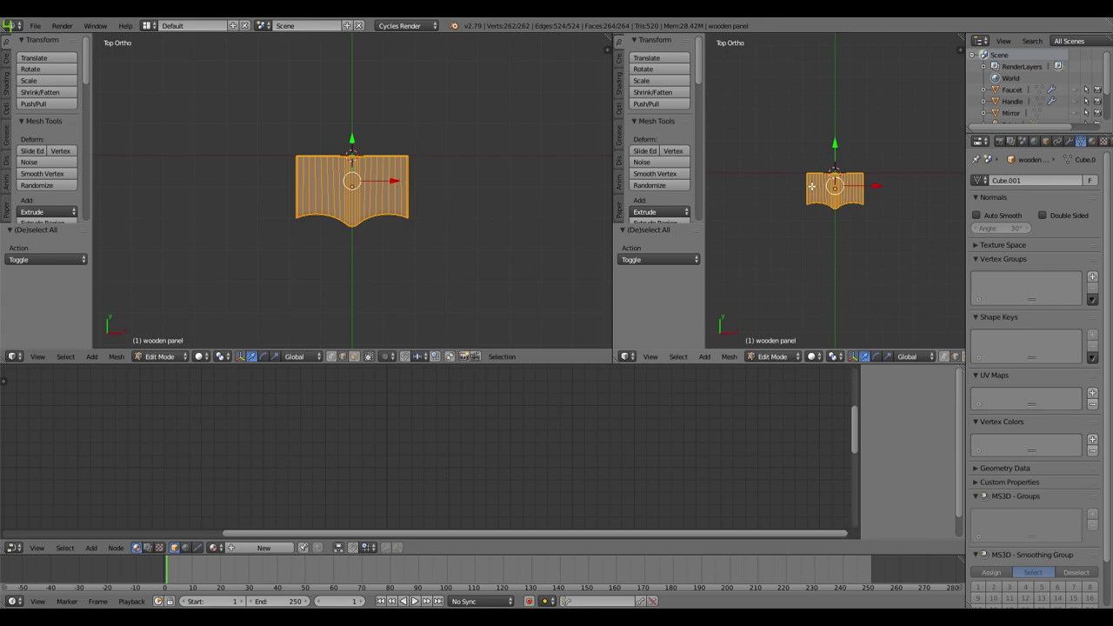
Step: Turn the new, narrower viewport area into a UV/Image Editor
{"action": "left_click", "coordinate": [625, 359]}
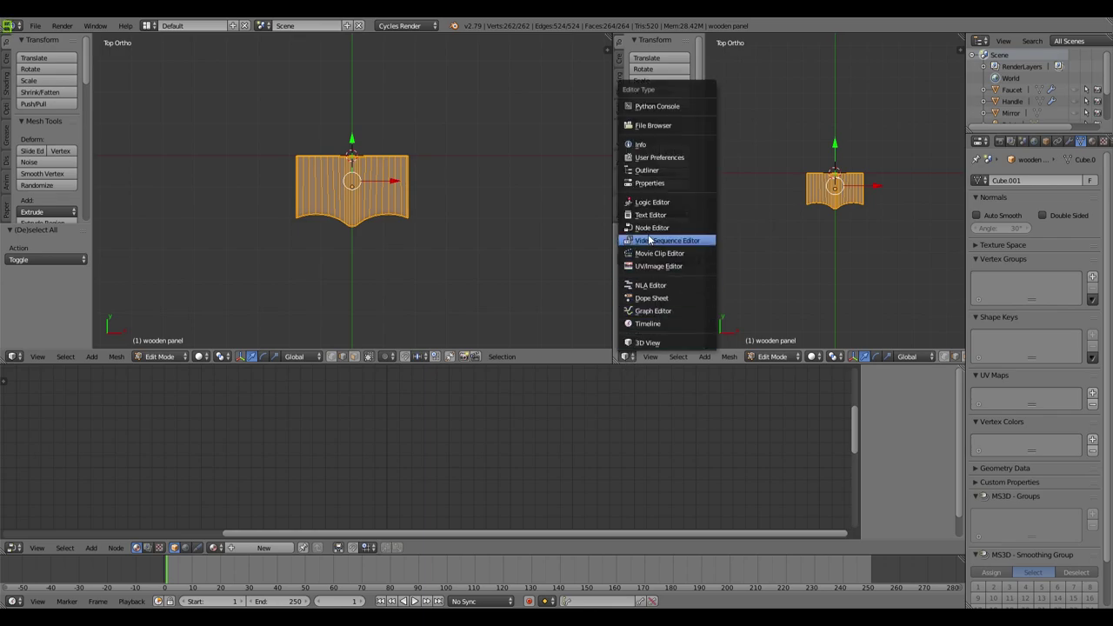
{"action": "left_click", "coordinate": [658, 267]}
{"action": "scroll", "coordinate": [791, 266], "scroll_direction": "up", "scroll_amount": 5}
{"action": "scroll", "coordinate": [774, 274], "scroll_direction": "down", "scroll_amount": 4}
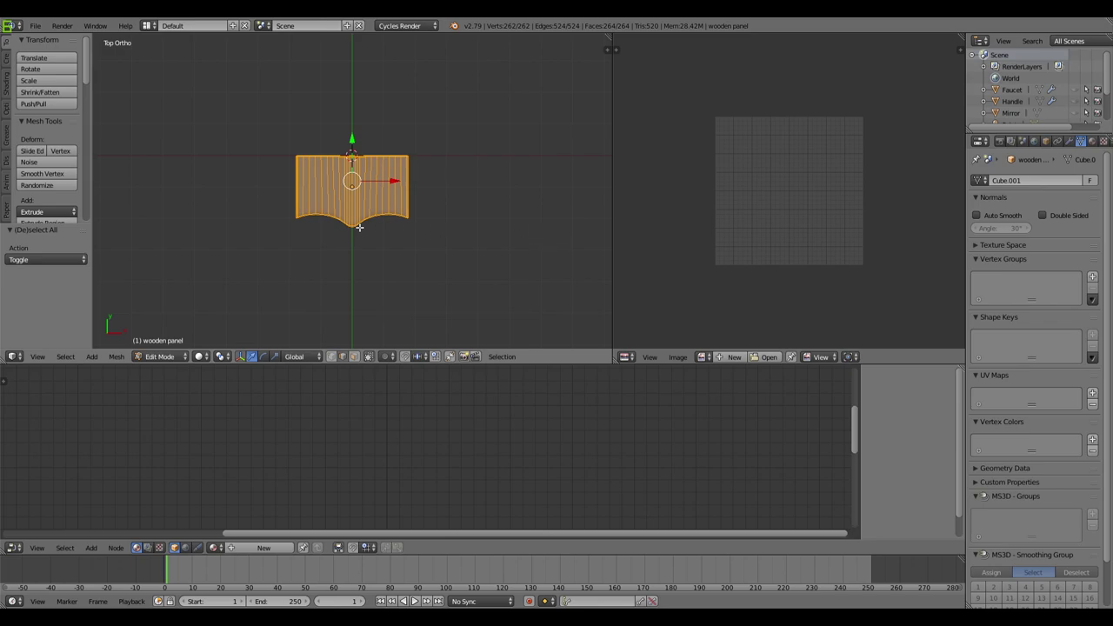
Step: Unwrap the wooden panel with Smart UV Project, using an angle limit of 66 and an island margin of 0
{"action": "key", "text": "u"}
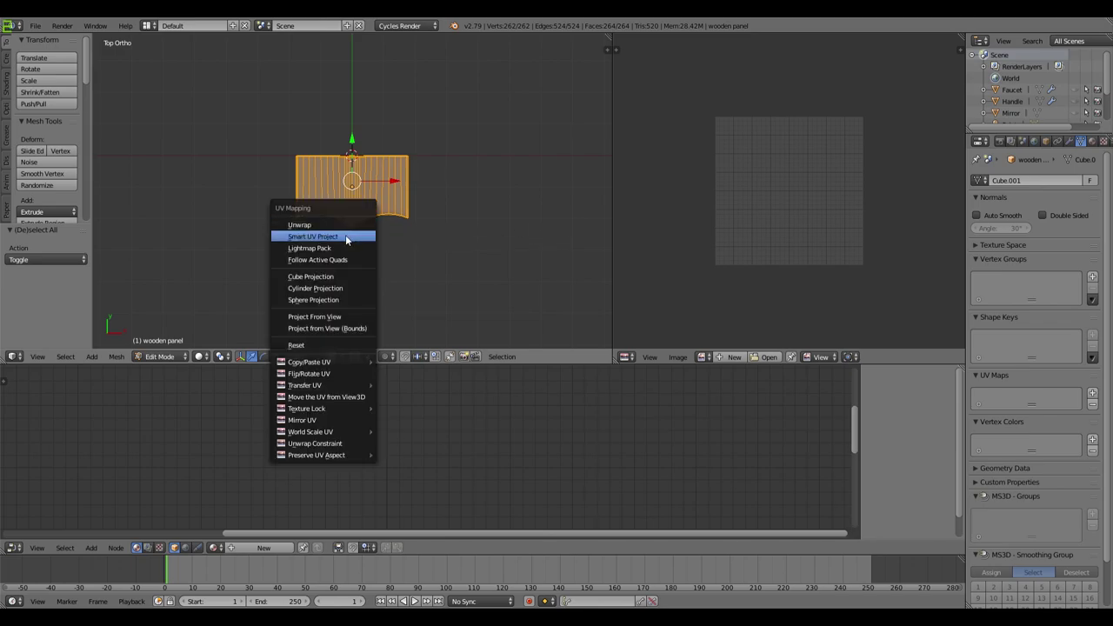
{"action": "left_click", "coordinate": [346, 237]}
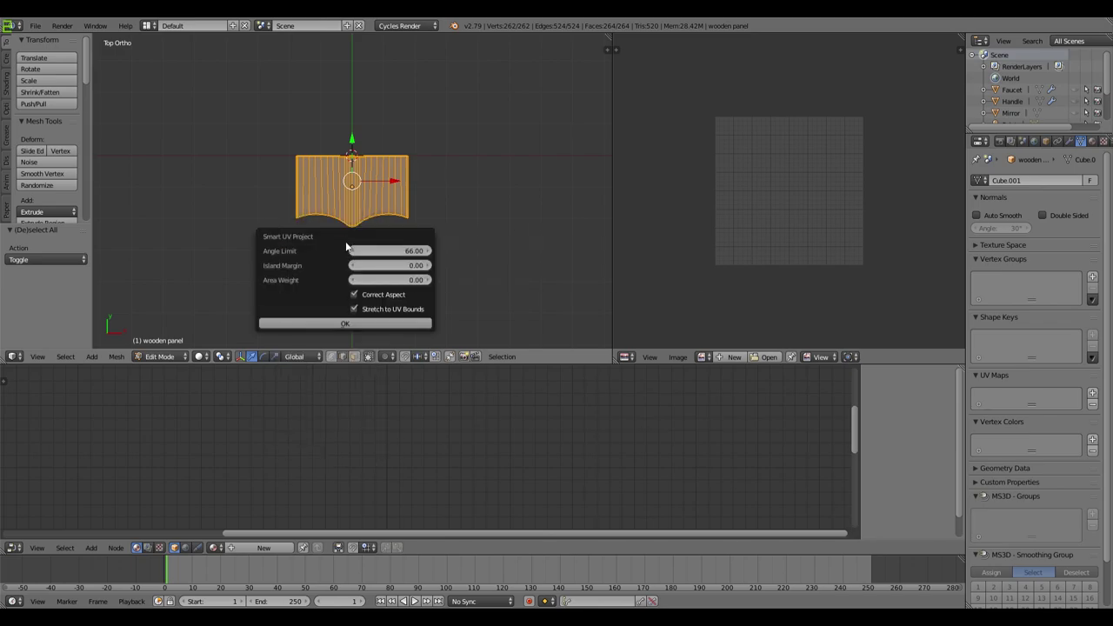
{"action": "left_click", "coordinate": [357, 323]}
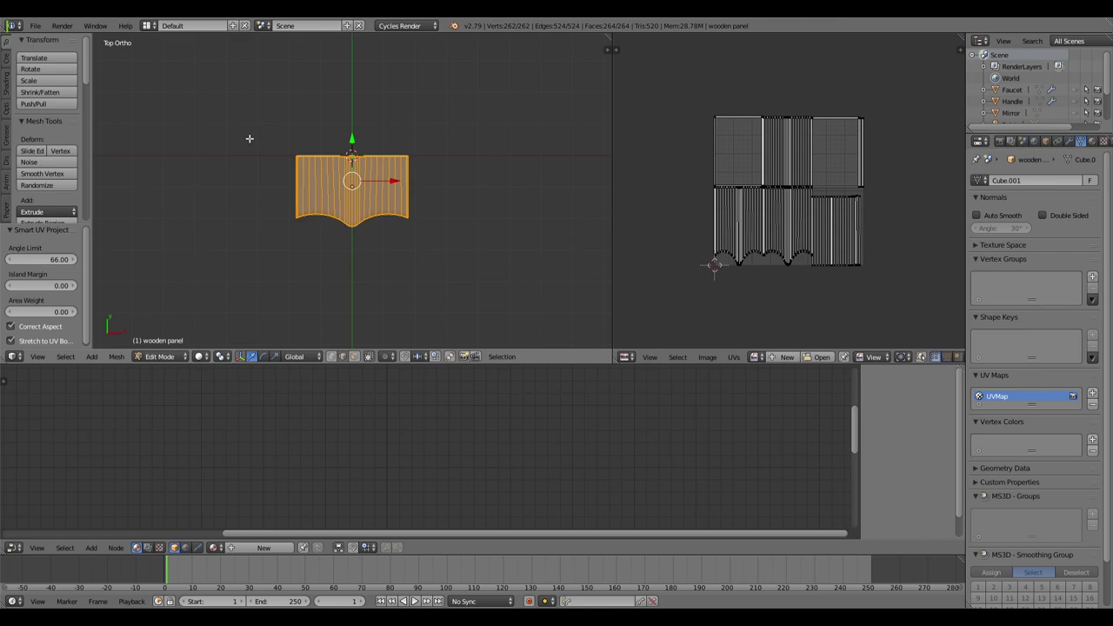
Step: Switch the wooden panel to Texture Paint mode and add a Diffuse Color paint slot named "Wooden Panel" at 1024 x 1024 px
{"action": "left_click", "coordinate": [172, 358]}
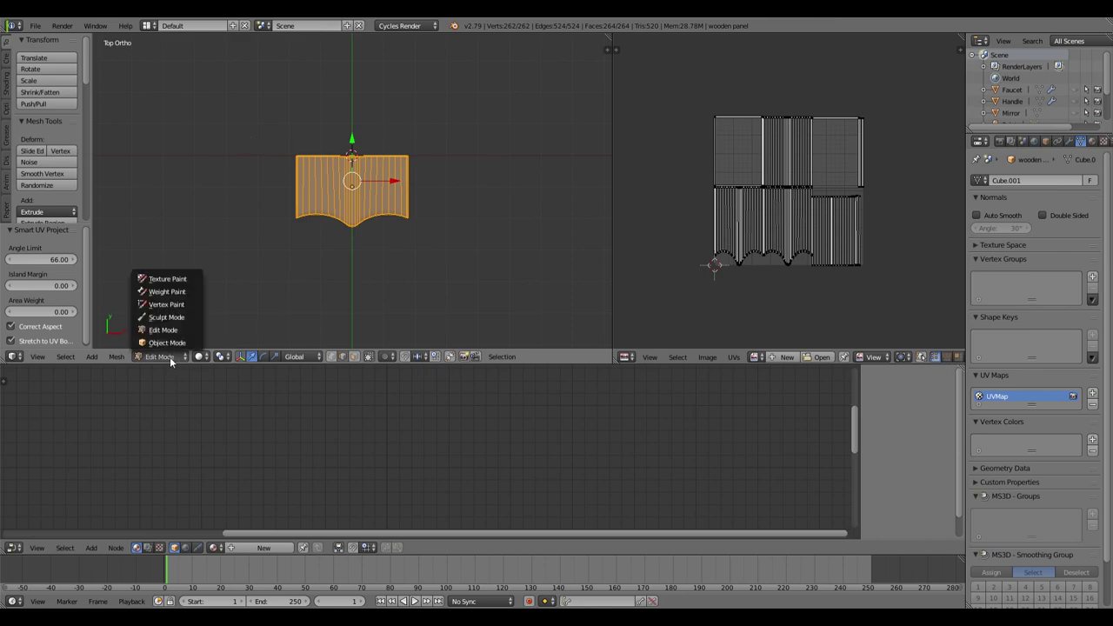
{"action": "left_click", "coordinate": [171, 279]}
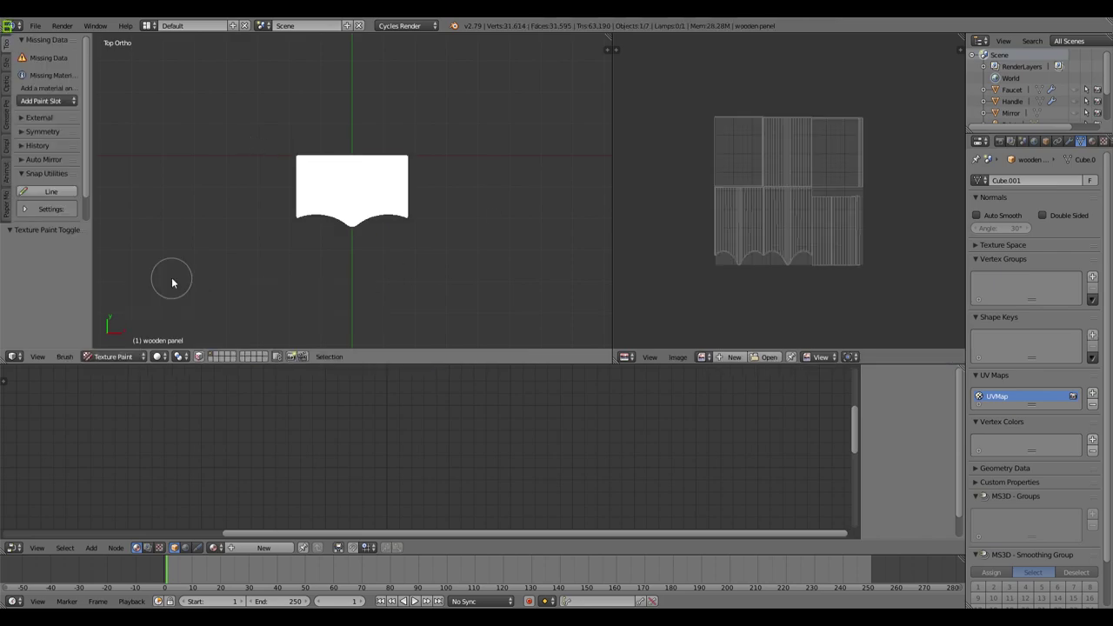
{"action": "left_click", "coordinate": [59, 102]}
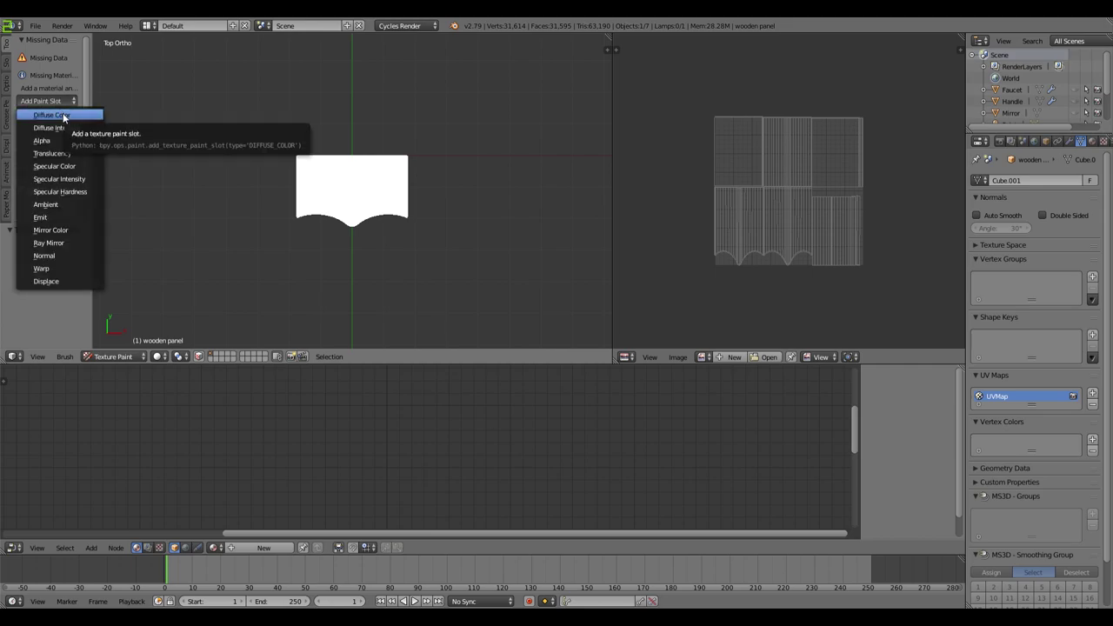
{"action": "left_click", "coordinate": [52, 115]}
{"action": "left_click", "coordinate": [141, 106]}
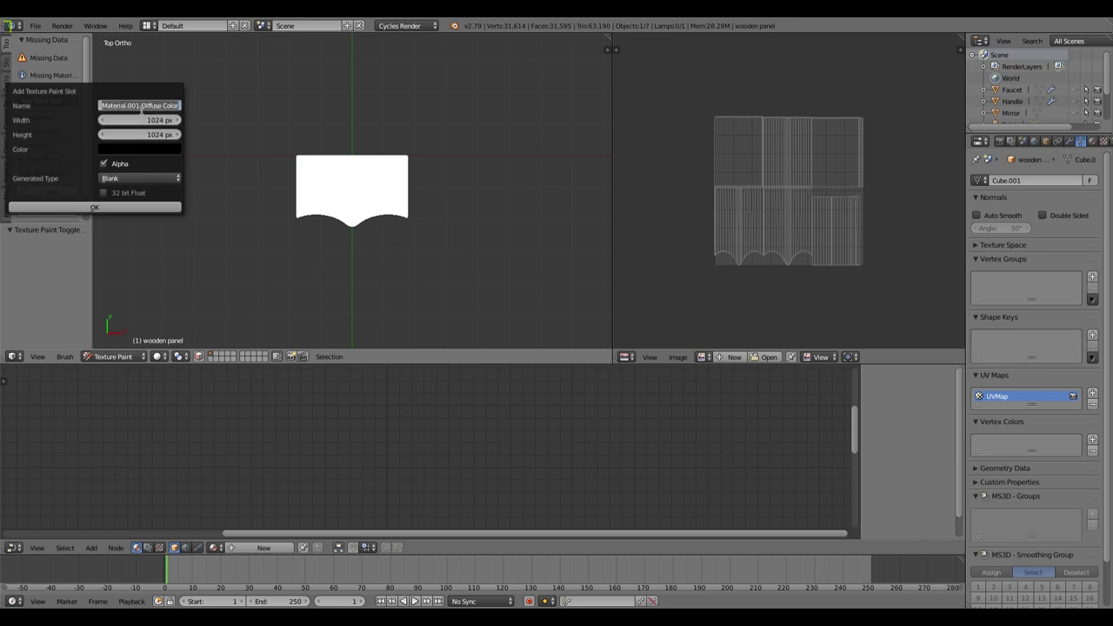
{"action": "type", "text": "Wooden Pane"}
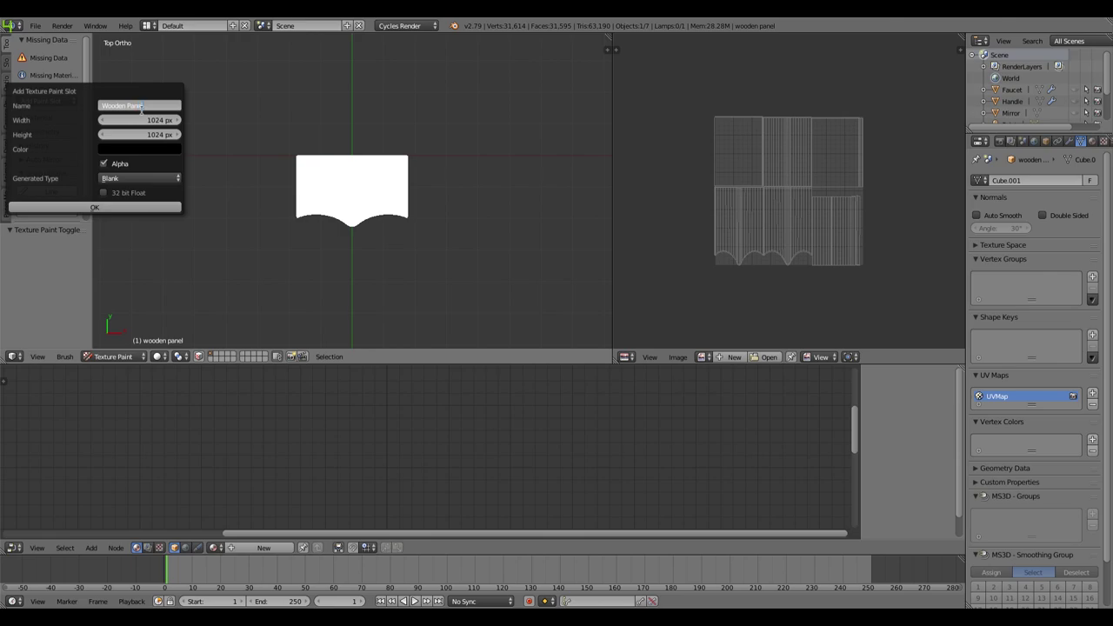
{"action": "type", "text": "l"}
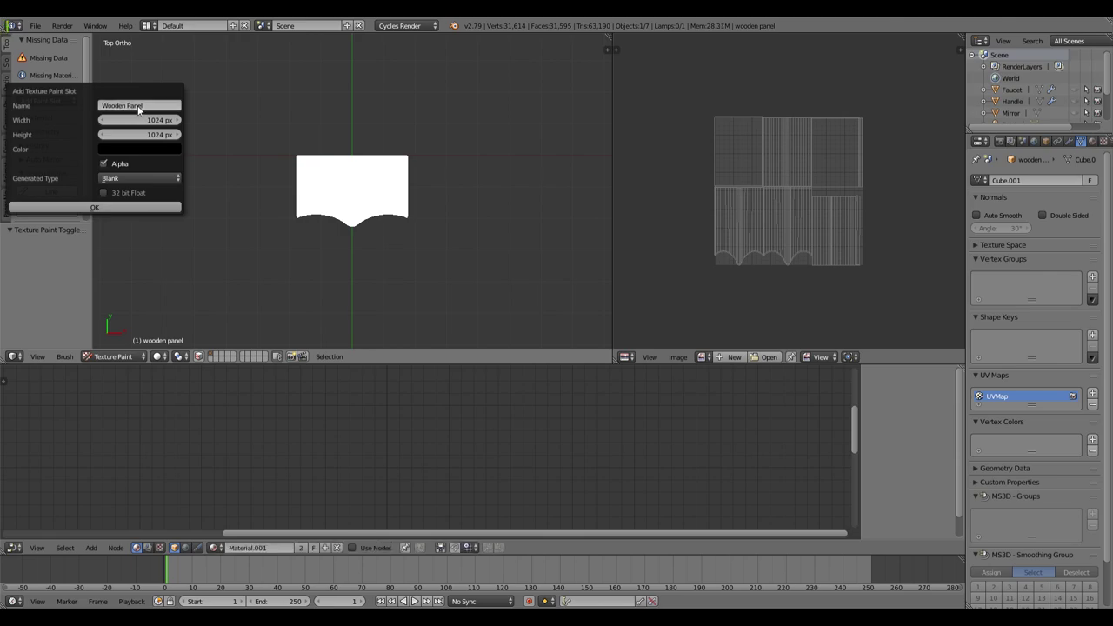
{"action": "key", "text": "Return"}
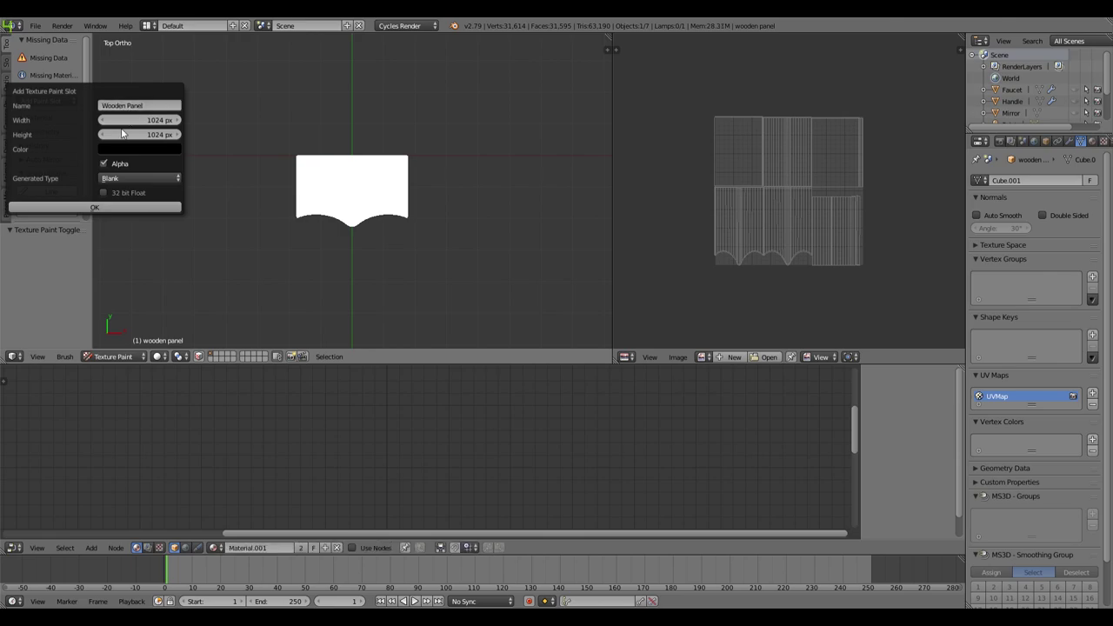
{"action": "left_click", "coordinate": [94, 208]}
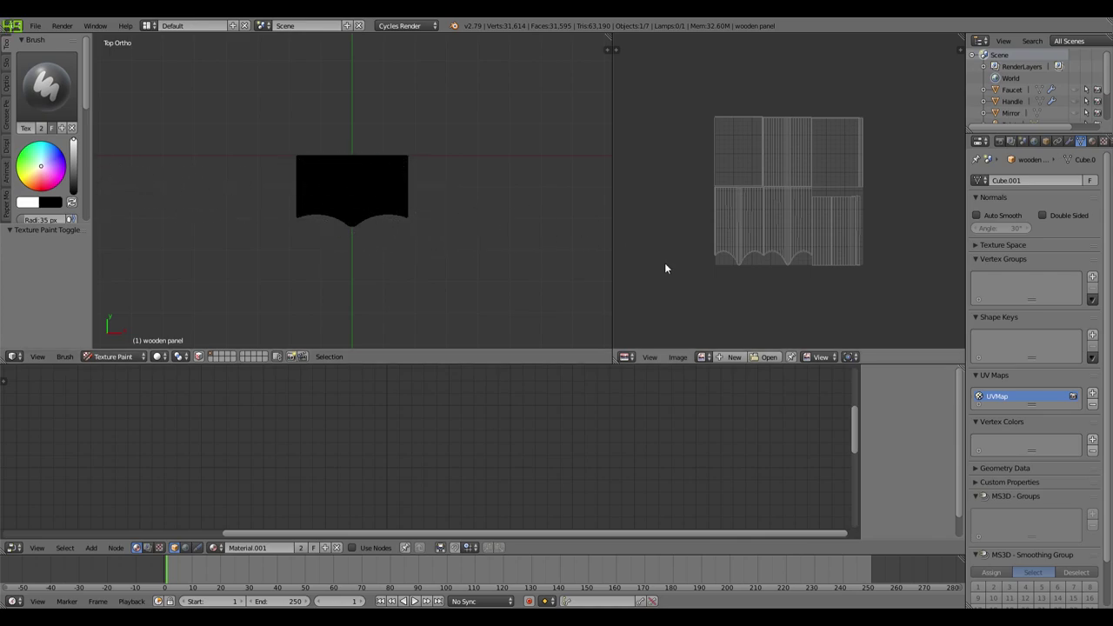
Step: Display the Wooden Panel image behind the UV layout in the UV/Image Editor and fit it to the view
{"action": "left_click", "coordinate": [700, 359]}
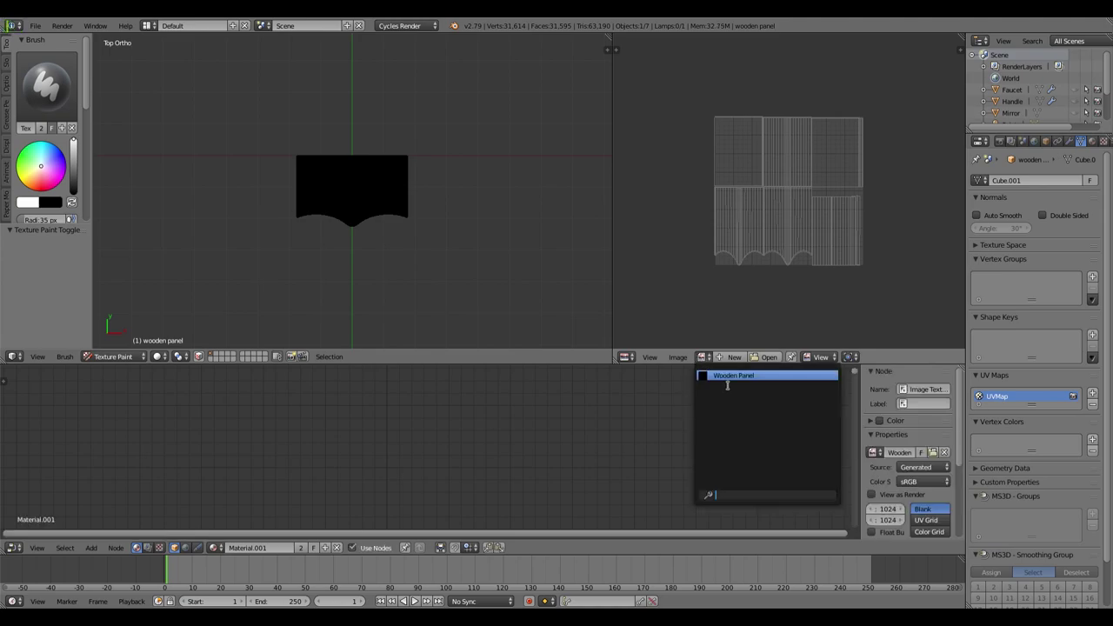
{"action": "left_click", "coordinate": [724, 374]}
{"action": "key", "text": "Home"}
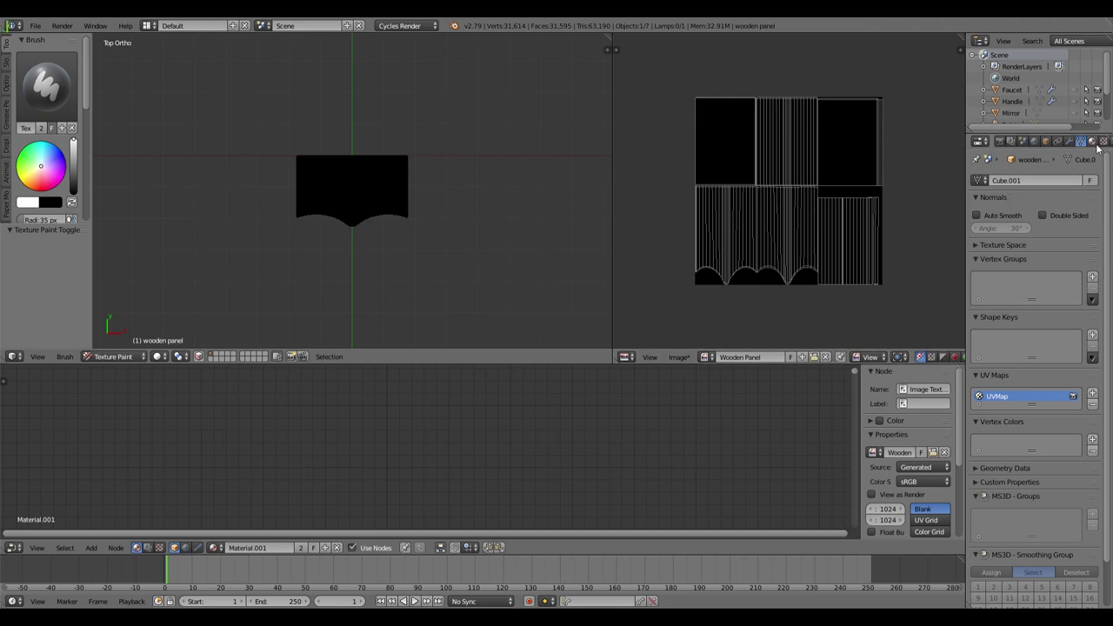
Step: Create a new texture for the paint brush and name it "Wooden Panel"
{"action": "scroll", "coordinate": [18, 191], "scroll_direction": "down", "scroll_amount": 6}
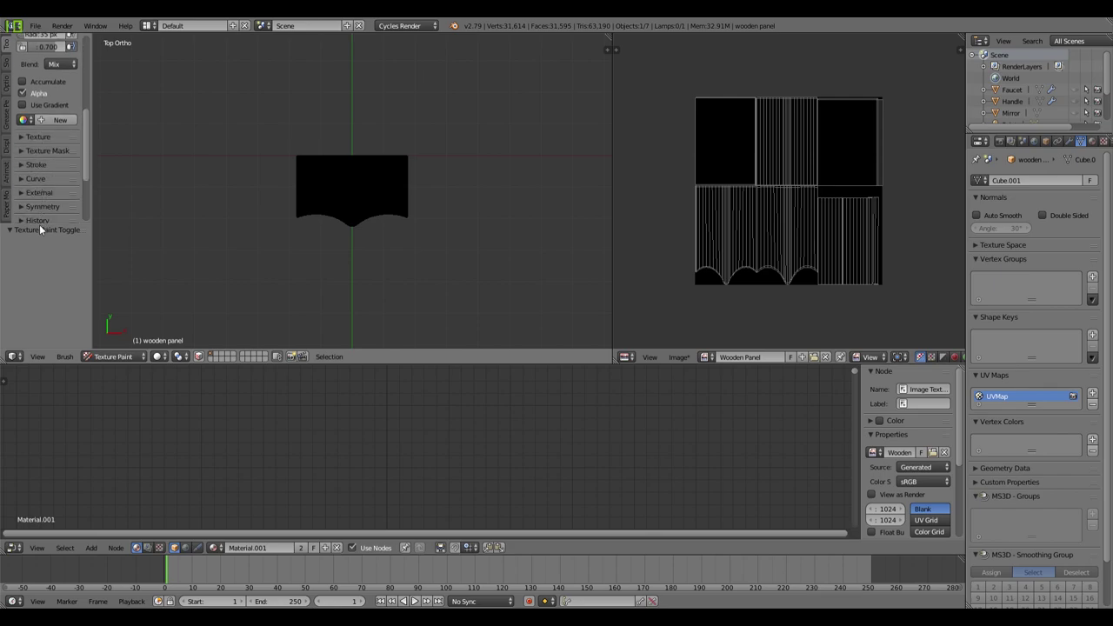
{"action": "scroll", "coordinate": [50, 200], "scroll_direction": "up", "scroll_amount": 1}
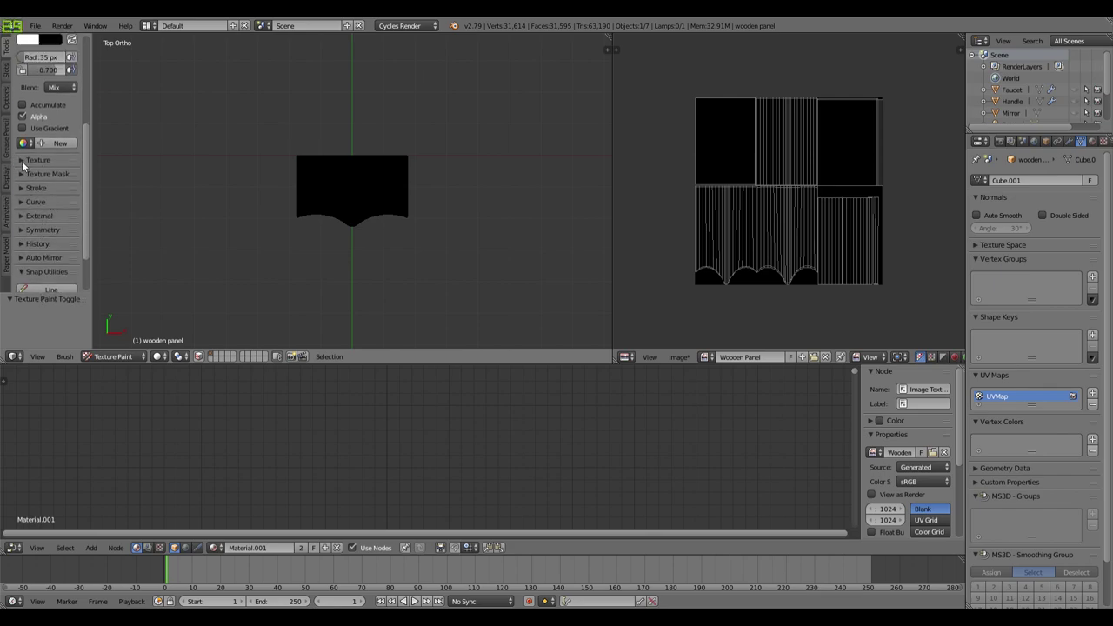
{"action": "left_click", "coordinate": [23, 162]}
{"action": "left_click", "coordinate": [49, 248]}
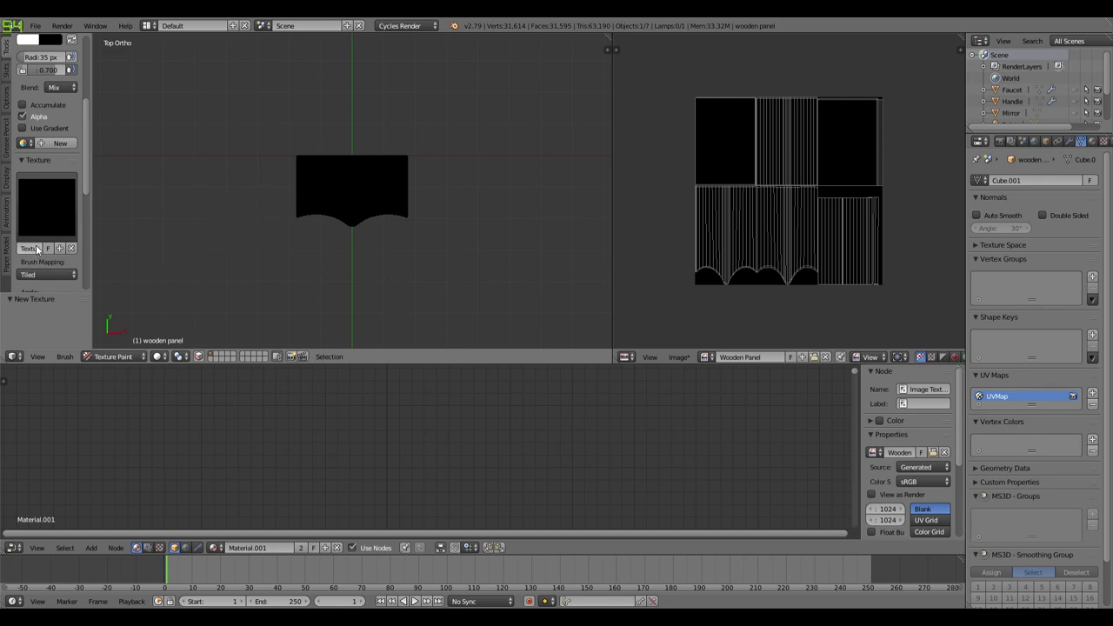
{"action": "left_click", "coordinate": [30, 248]}
{"action": "type", "text": "Woode"}
{"action": "type", "text": "n Panel"}
{"action": "key", "text": "Return"}
Step: Load Wood Texture.jpg from the Desktop as the image of the brush's Wooden Panel texture
{"action": "scroll", "coordinate": [1056, 146], "scroll_direction": "down", "scroll_amount": 2}
{"action": "left_click", "coordinate": [1069, 143]}
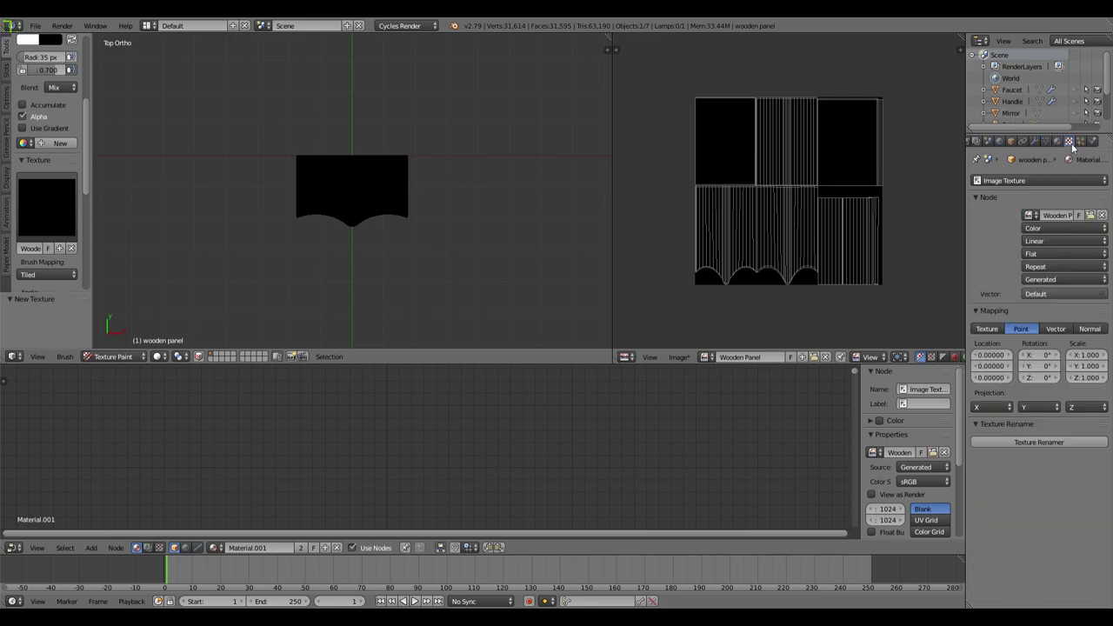
{"action": "left_click", "coordinate": [1038, 181]}
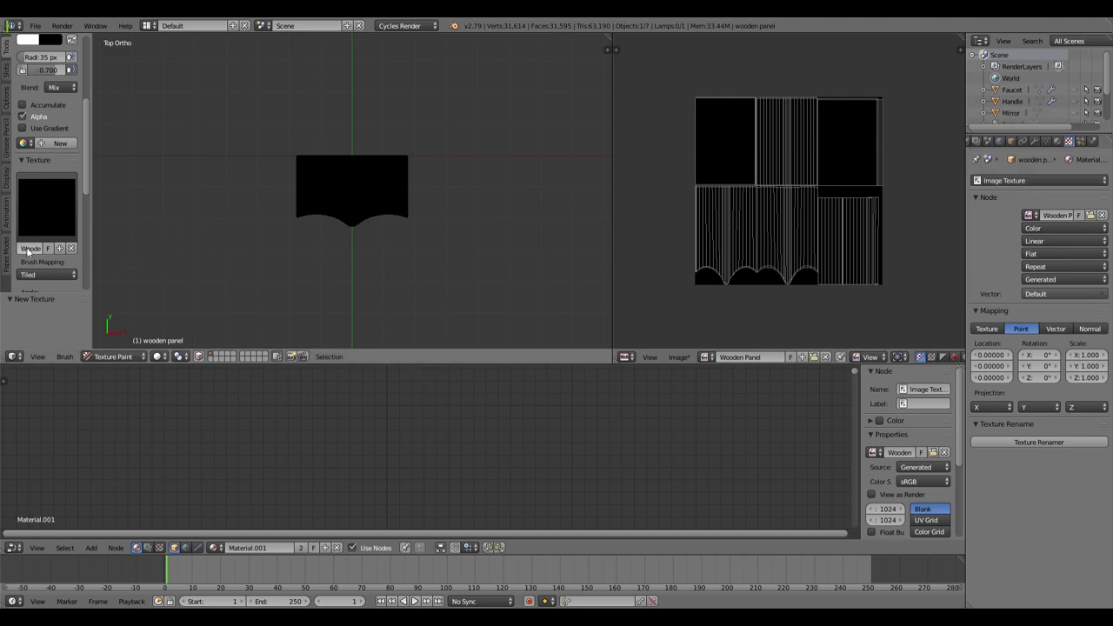
{"action": "left_click", "coordinate": [1019, 180]}
{"action": "left_click", "coordinate": [1027, 154]}
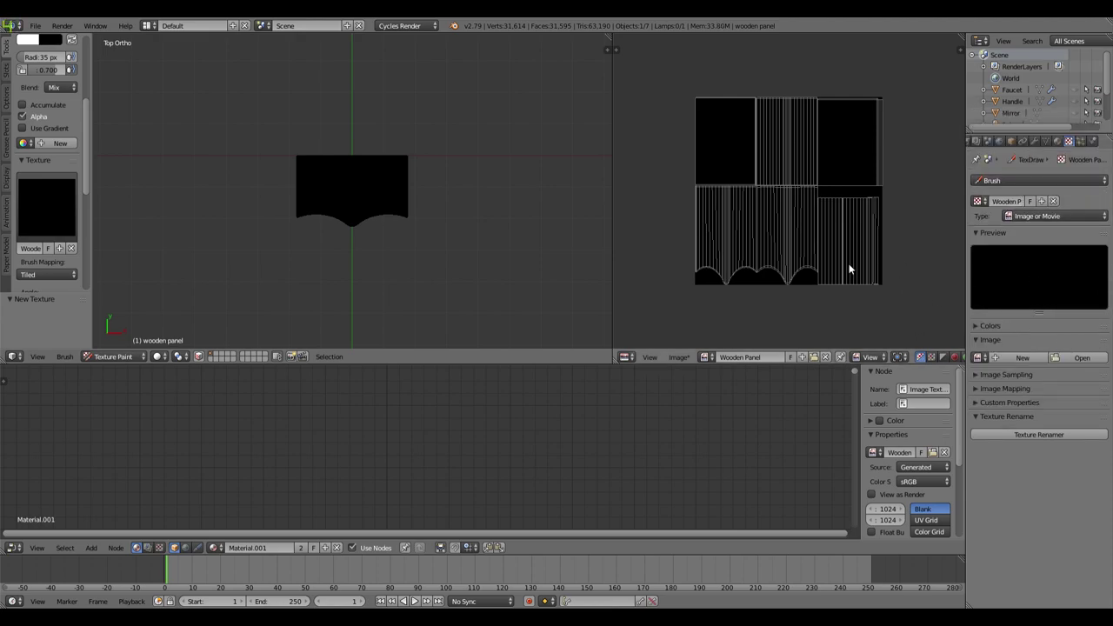
{"action": "left_click", "coordinate": [1081, 358]}
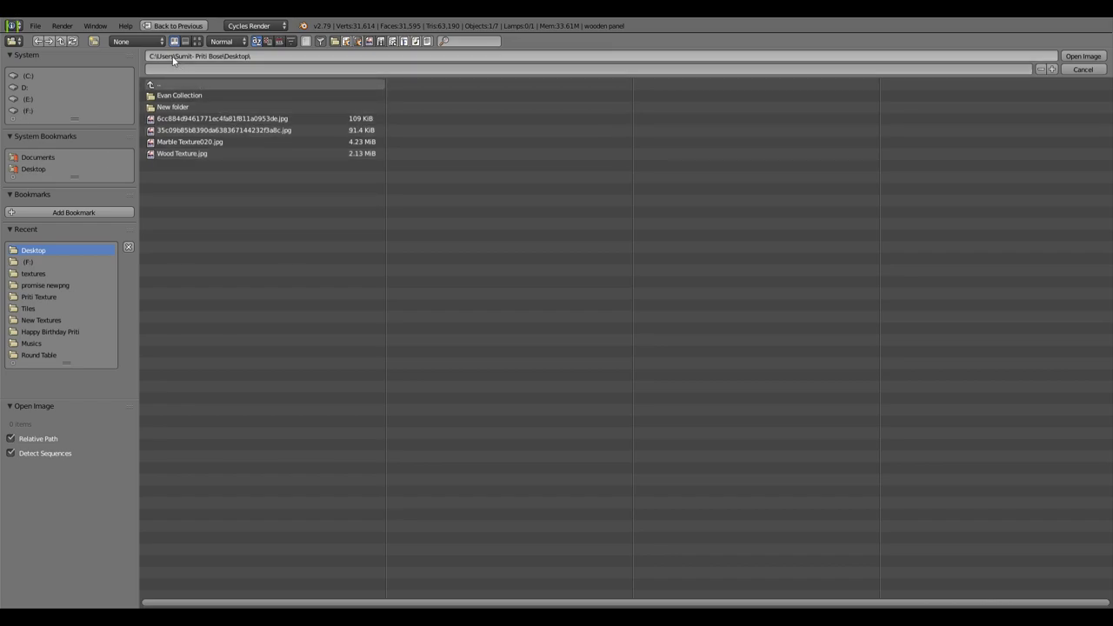
{"action": "left_click", "coordinate": [197, 41]}
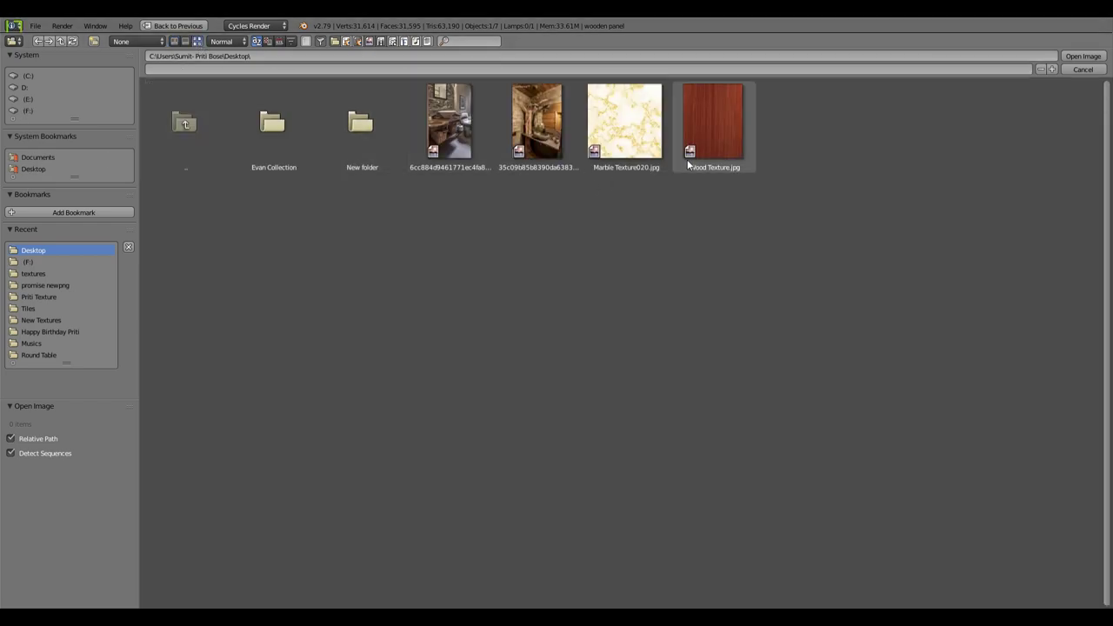
{"action": "left_click", "coordinate": [717, 146]}
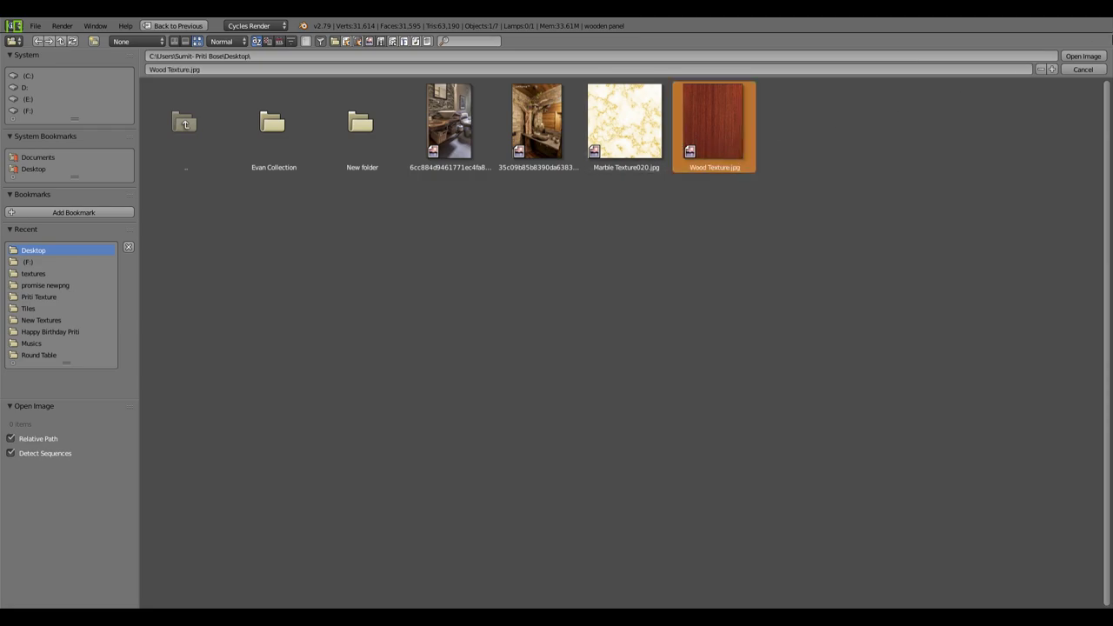
{"action": "left_click", "coordinate": [1083, 56]}
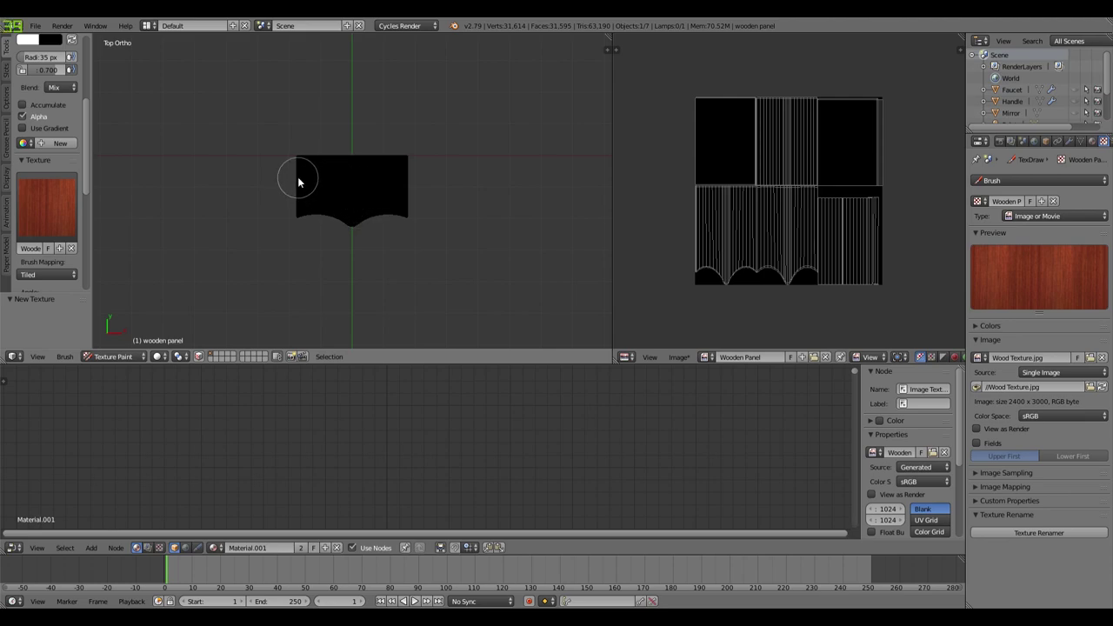
Step: Try painting the wood texture across the panel's face with Tiled brush mapping, and undo the stroke
{"action": "mouse_move", "coordinate": [305, 172]}
{"action": "left_mouse_down"}
{"action": "mouse_move", "coordinate": [411, 162]}
{"action": "mouse_move", "coordinate": [288, 165]}
{"action": "mouse_move", "coordinate": [382, 170]}
{"action": "mouse_move", "coordinate": [293, 192]}
{"action": "mouse_move", "coordinate": [349, 207]}
{"action": "mouse_move", "coordinate": [376, 208]}
{"action": "mouse_move", "coordinate": [314, 196]}
{"action": "mouse_move", "coordinate": [395, 195]}
{"action": "mouse_move", "coordinate": [337, 215]}
{"action": "mouse_move", "coordinate": [346, 224]}
{"action": "mouse_move", "coordinate": [406, 206]}
{"action": "mouse_move", "coordinate": [308, 198]}
{"action": "mouse_move", "coordinate": [339, 212]}
{"action": "left_mouse_up"}
{"action": "scroll", "coordinate": [429, 298], "scroll_direction": "up", "scroll_amount": 7}
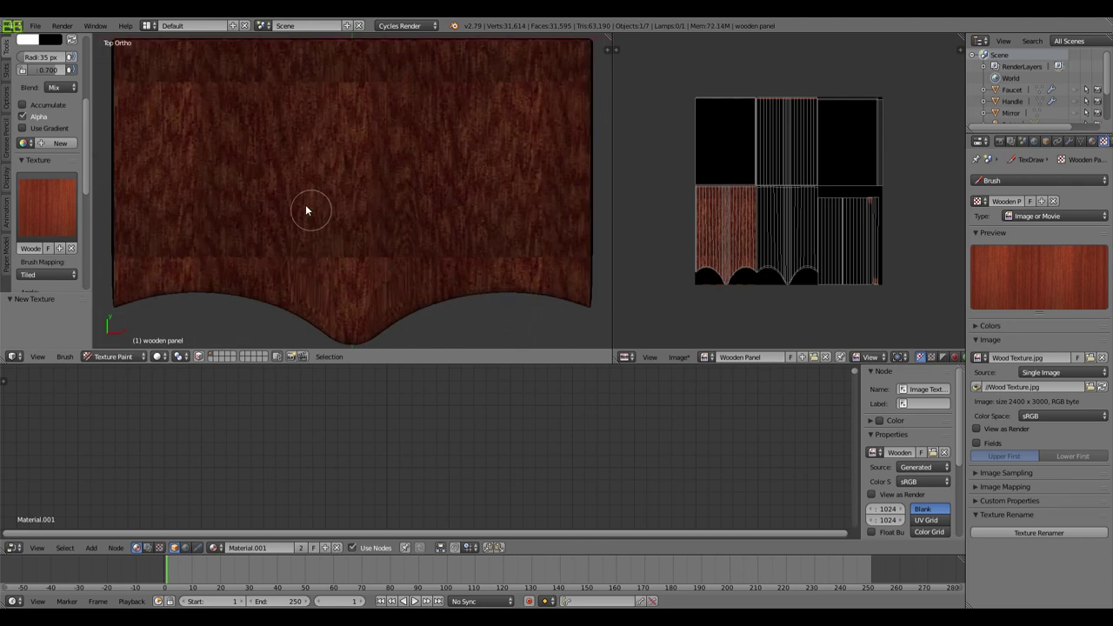
{"action": "scroll", "coordinate": [325, 194], "scroll_direction": "up", "scroll_amount": 2}
{"action": "scroll", "coordinate": [325, 194], "scroll_direction": "down", "scroll_amount": 6}
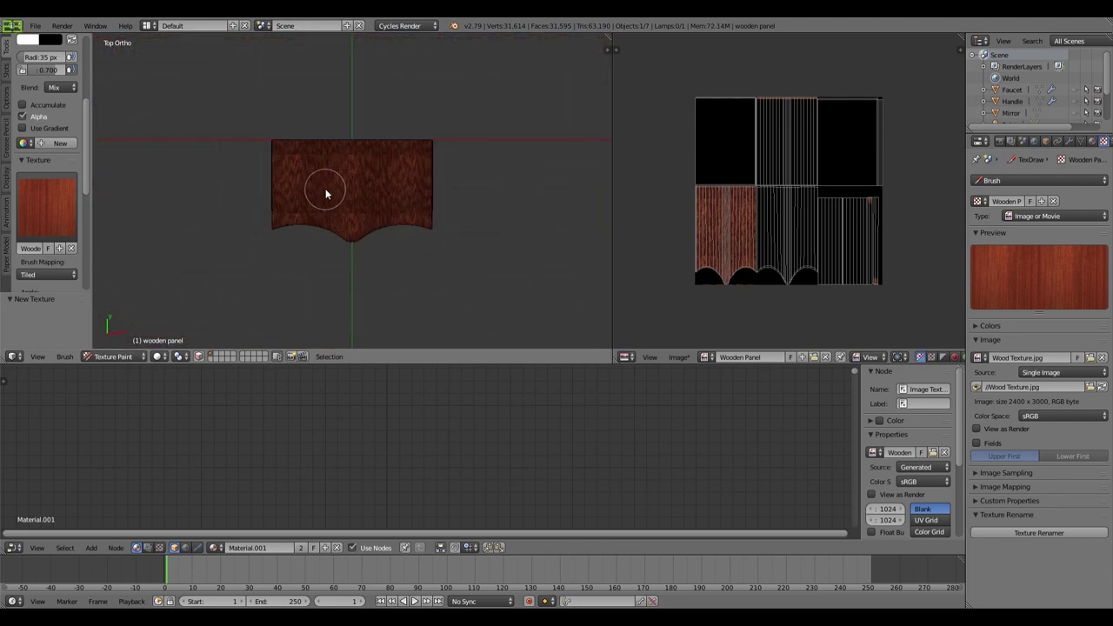
{"action": "scroll", "coordinate": [325, 194], "scroll_direction": "up", "scroll_amount": 3}
{"action": "scroll", "coordinate": [166, 249], "scroll_direction": "up", "scroll_amount": 3}
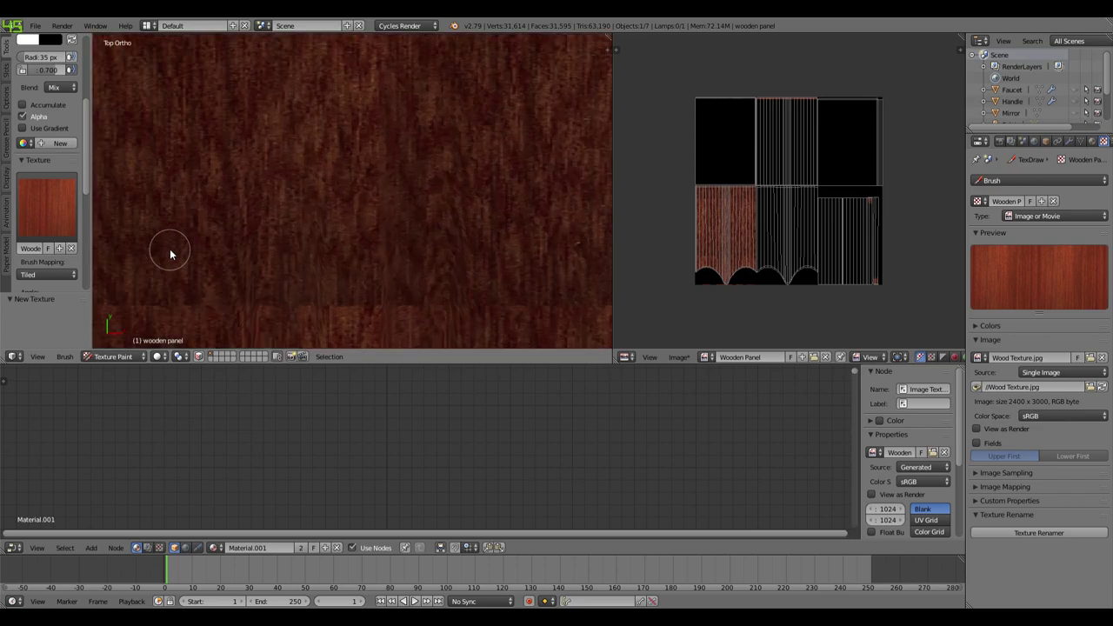
{"action": "scroll", "coordinate": [169, 251], "scroll_direction": "down", "scroll_amount": 2}
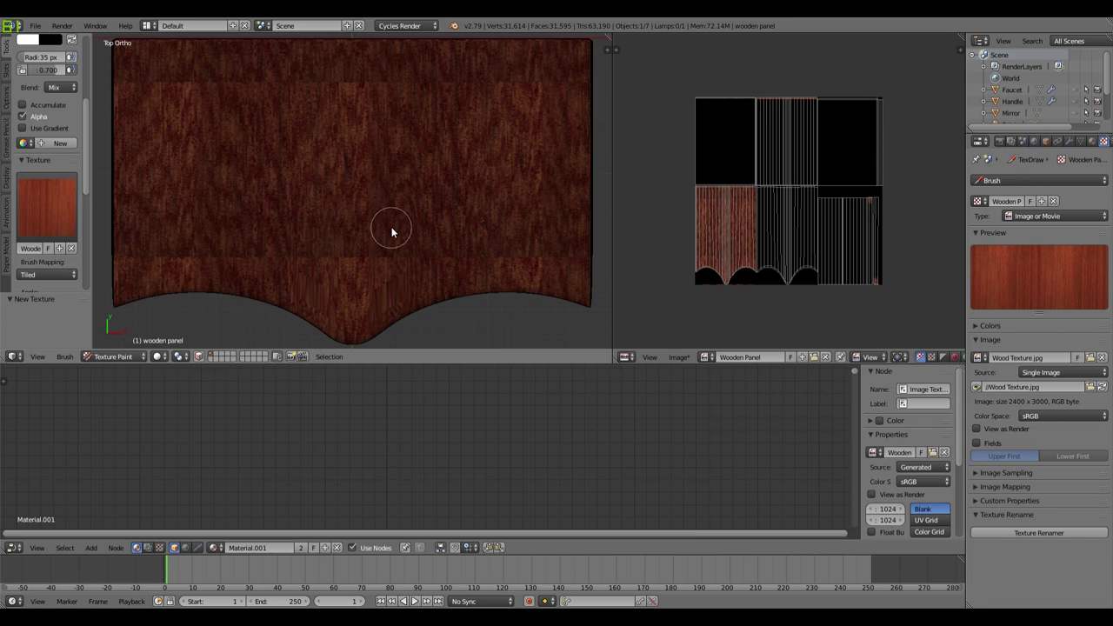
{"action": "key", "text": "ctrl+z"}
{"action": "scroll", "coordinate": [391, 233], "scroll_direction": "down", "scroll_amount": 3}
Step: Set the brush mapping of the wood texture to Stencil
{"action": "scroll", "coordinate": [45, 262], "scroll_direction": "down", "scroll_amount": 2}
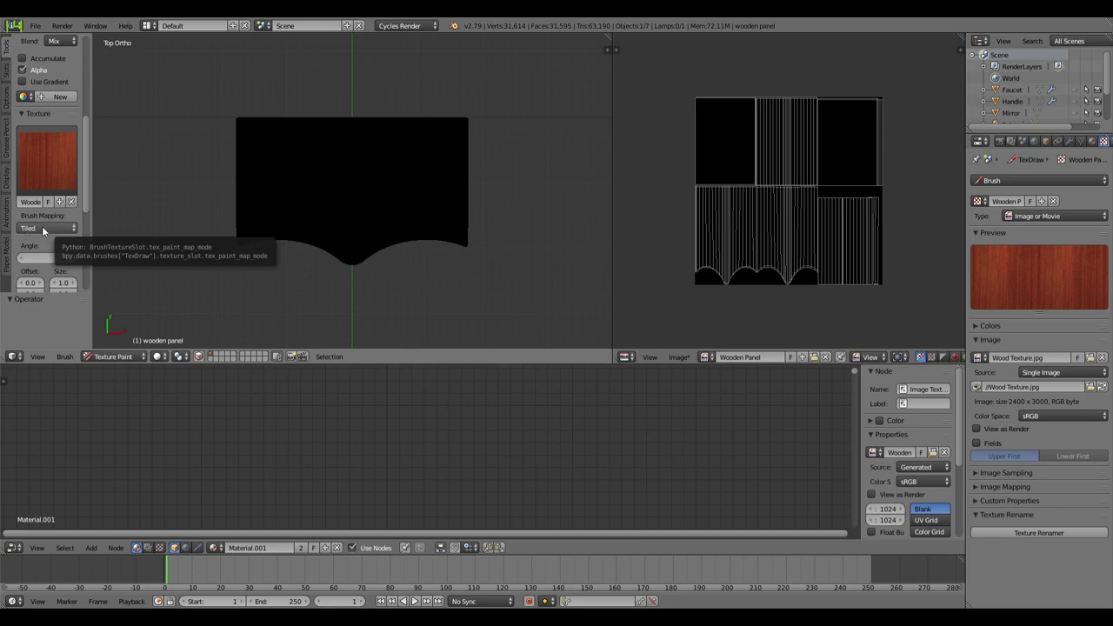
{"action": "left_click", "coordinate": [44, 228]}
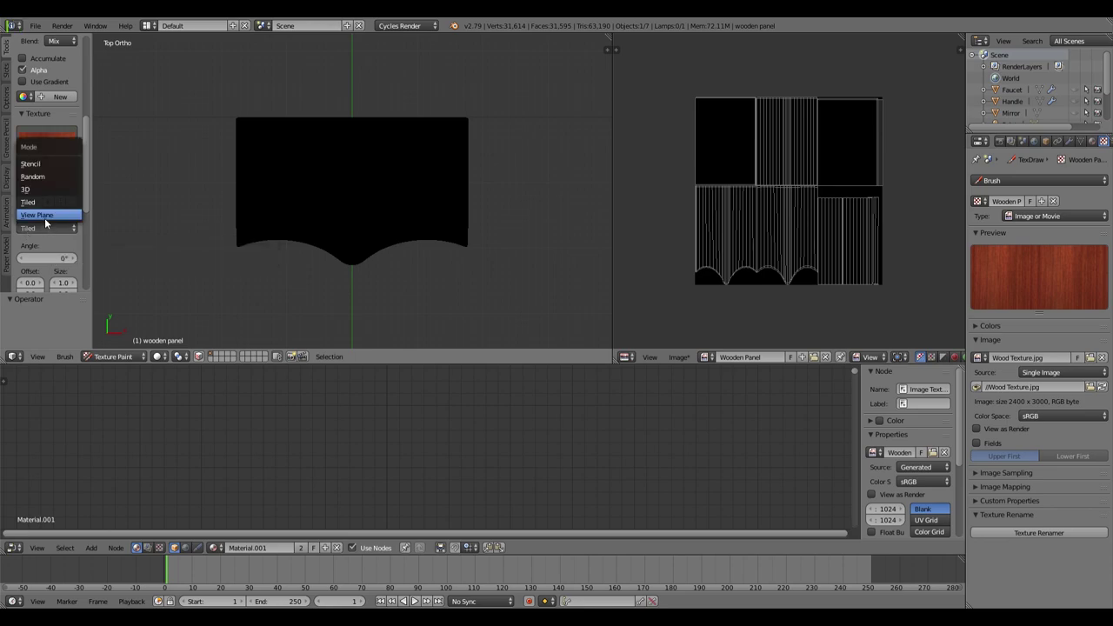
{"action": "left_click", "coordinate": [42, 165]}
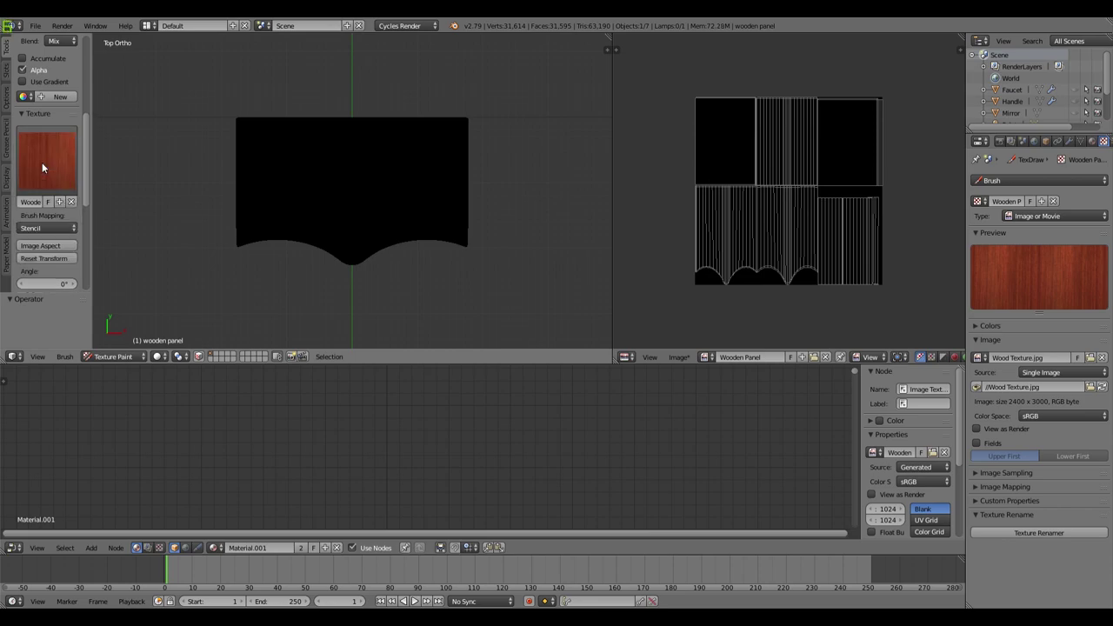
Step: Centre the wood stencil over the panel, rotate it to about 269° and shrink it until it only slightly overlaps the panel's outline
{"action": "scroll", "coordinate": [460, 231], "scroll_direction": "down", "scroll_amount": 3}
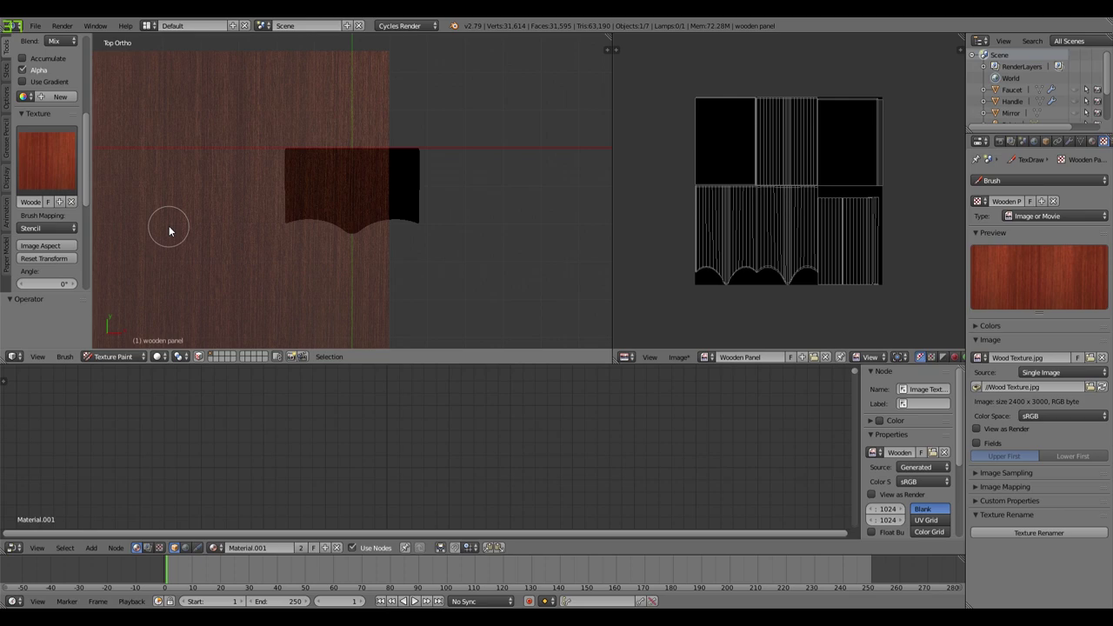
{"action": "right_click_drag", "start_coordinate": [169, 230], "coordinate": [279, 221]}
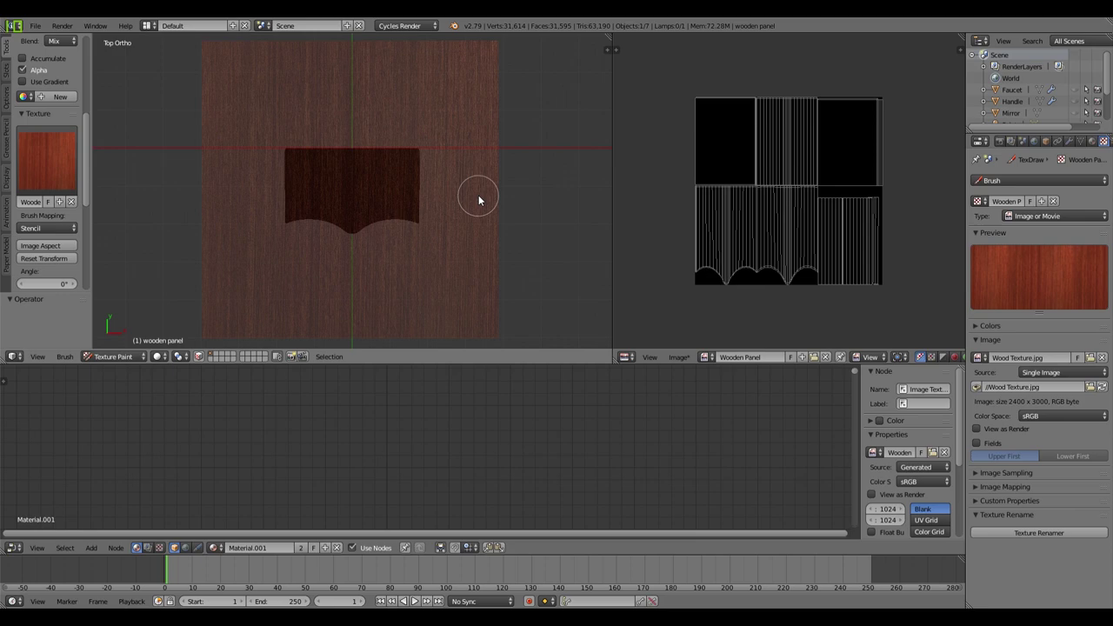
{"action": "right_click_drag", "start_coordinate": [479, 200], "coordinate": [343, 401], "text": "ctrl"}
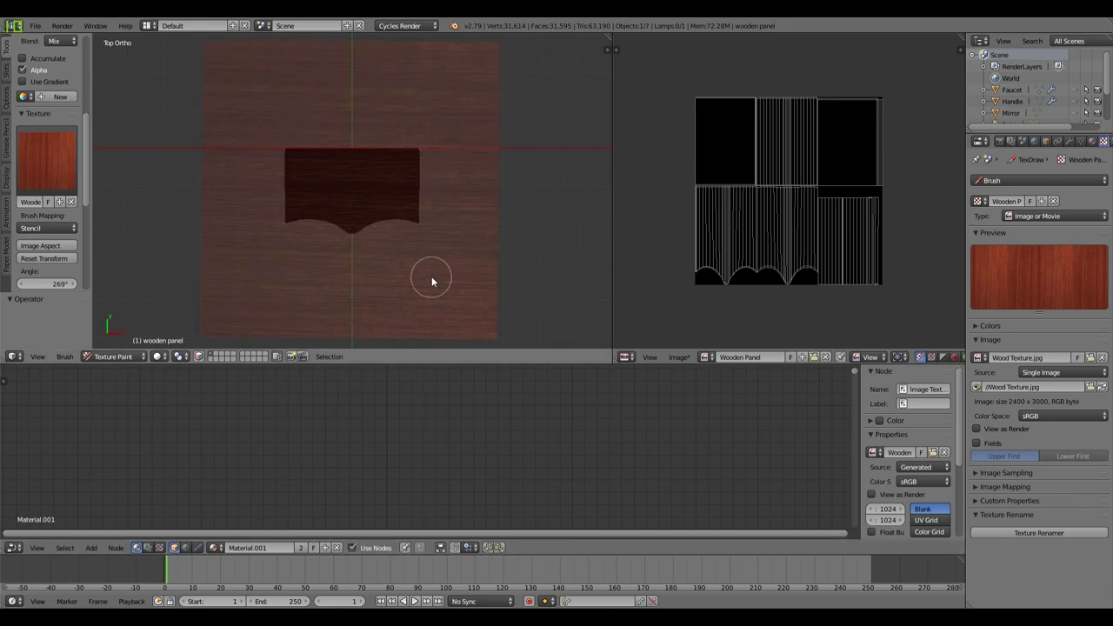
{"action": "right_click_drag", "start_coordinate": [433, 281], "coordinate": [391, 250], "text": "shift"}
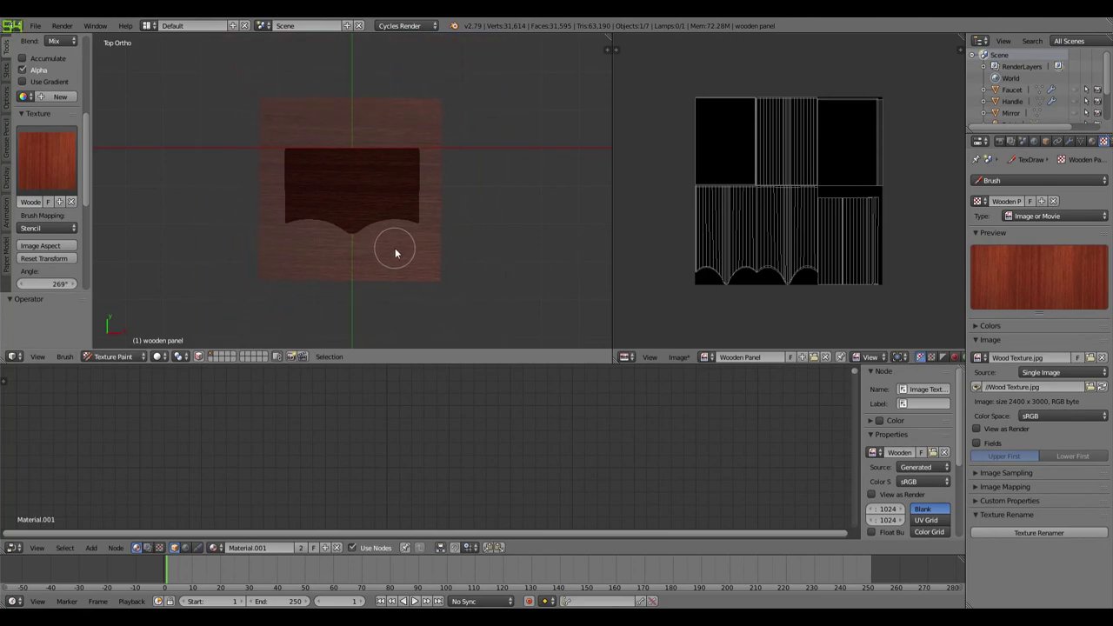
{"action": "right_click_drag", "start_coordinate": [392, 252], "coordinate": [391, 250], "text": "shift"}
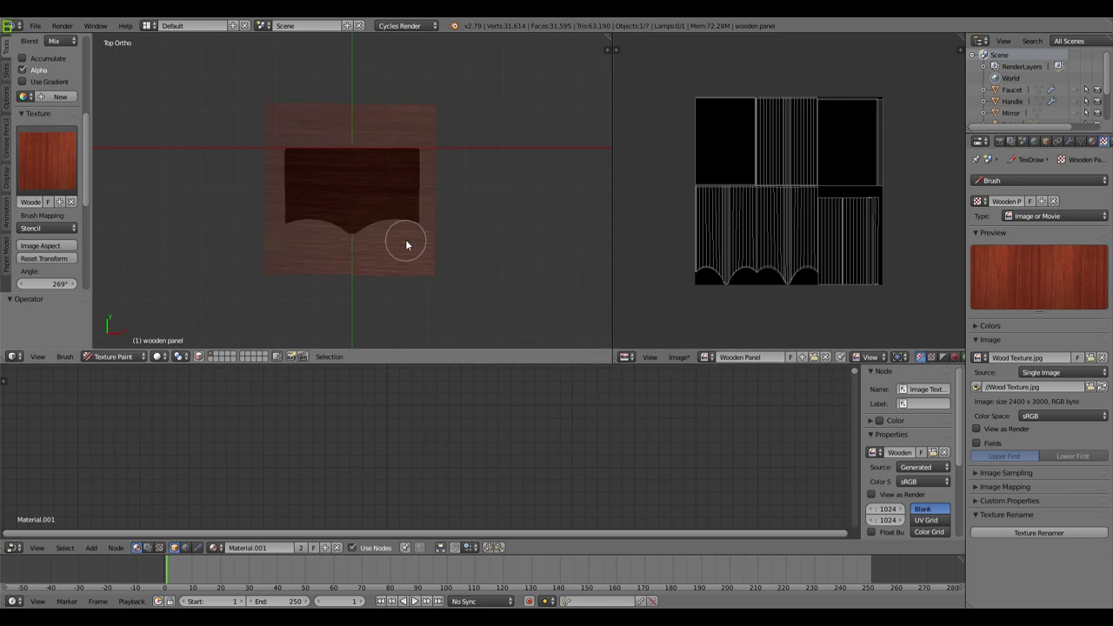
Step: Paint the wood grain through the stencil over the whole top-view face of the wooden panel
{"action": "mouse_move", "coordinate": [288, 157]}
{"action": "left_mouse_down"}
{"action": "mouse_move", "coordinate": [434, 153]}
{"action": "mouse_move", "coordinate": [288, 162]}
{"action": "mouse_move", "coordinate": [414, 168]}
{"action": "mouse_move", "coordinate": [296, 174]}
{"action": "mouse_move", "coordinate": [395, 189]}
{"action": "mouse_move", "coordinate": [280, 190]}
{"action": "mouse_move", "coordinate": [359, 192]}
{"action": "mouse_move", "coordinate": [372, 228]}
{"action": "left_mouse_up"}
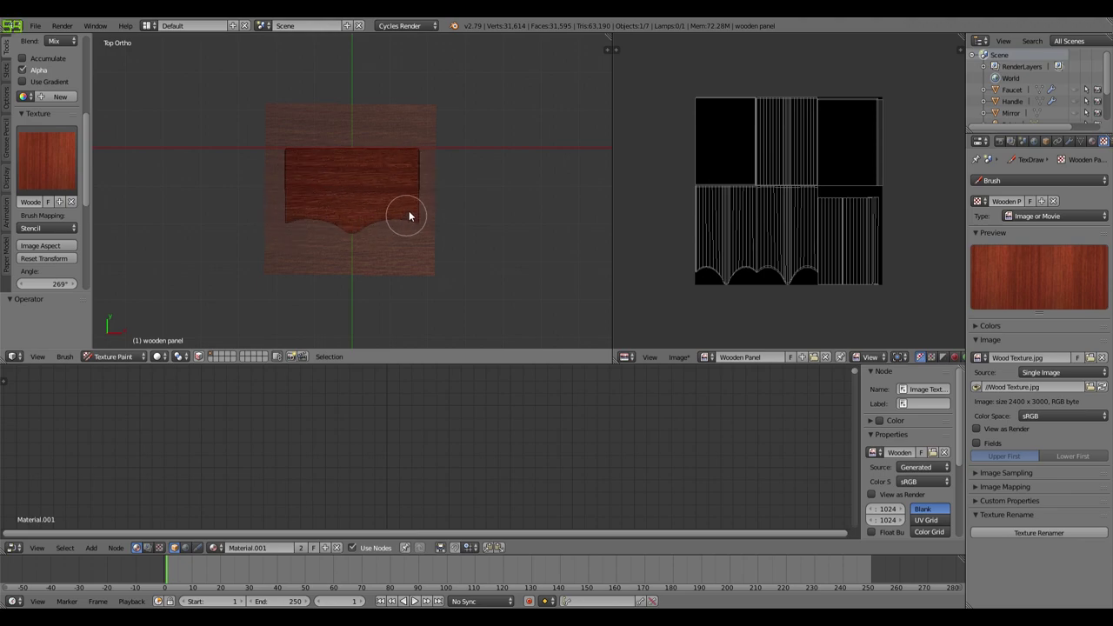
{"action": "mouse_move", "coordinate": [311, 161]}
{"action": "left_mouse_down"}
{"action": "mouse_move", "coordinate": [290, 179]}
{"action": "mouse_move", "coordinate": [403, 164]}
{"action": "mouse_move", "coordinate": [412, 182]}
{"action": "left_mouse_up"}
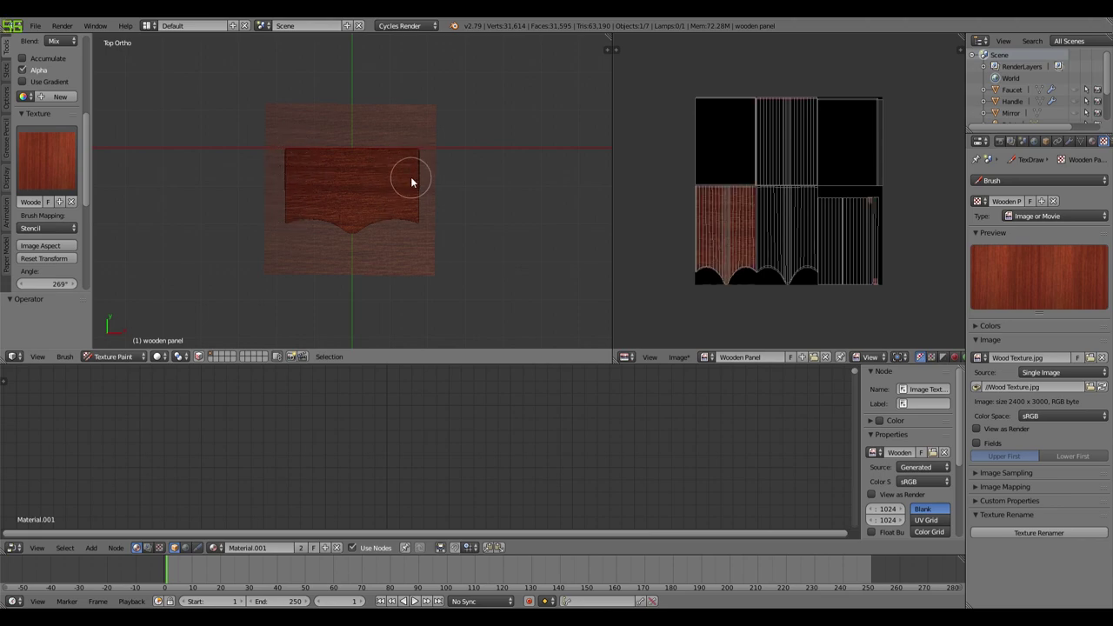
{"action": "left_click", "coordinate": [412, 181]}
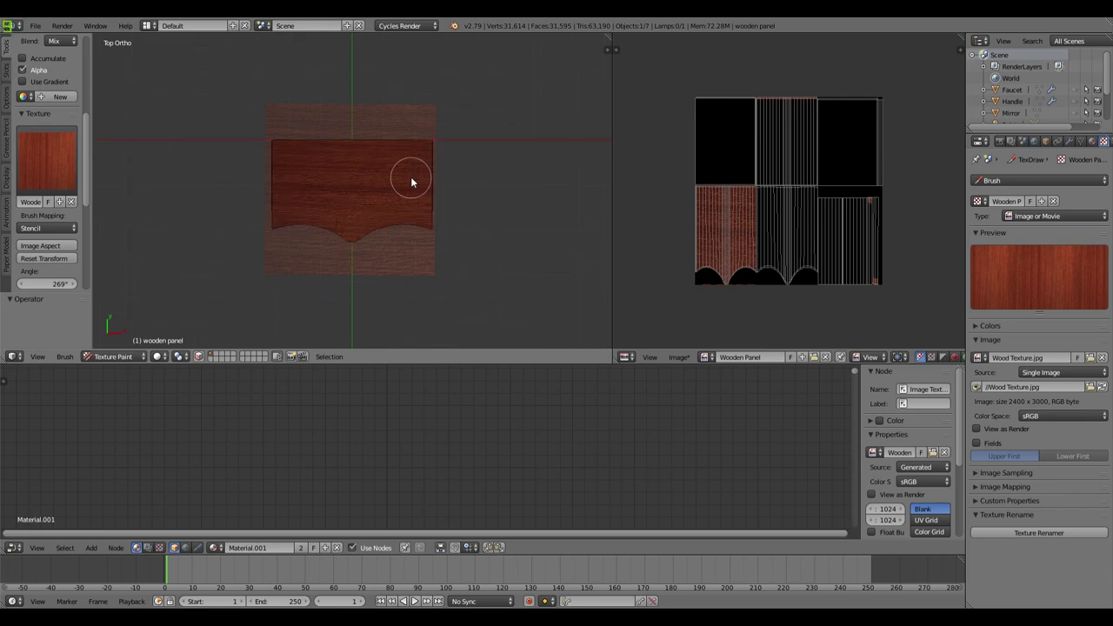
Step: Paint the wood grain through the stencil over the wooden panel's underside in the bottom orthographic view
{"action": "scroll", "coordinate": [412, 181], "scroll_direction": "up", "scroll_amount": 1}
{"action": "key", "text": "ctrl+KP_7"}
{"action": "mouse_move", "coordinate": [269, 165]}
{"action": "left_mouse_down"}
{"action": "mouse_move", "coordinate": [381, 147]}
{"action": "mouse_move", "coordinate": [279, 156]}
{"action": "mouse_move", "coordinate": [440, 159]}
{"action": "mouse_move", "coordinate": [236, 178]}
{"action": "mouse_move", "coordinate": [447, 188]}
{"action": "mouse_move", "coordinate": [252, 202]}
{"action": "mouse_move", "coordinate": [378, 202]}
{"action": "mouse_move", "coordinate": [447, 217]}
{"action": "mouse_move", "coordinate": [264, 226]}
{"action": "mouse_move", "coordinate": [466, 245]}
{"action": "mouse_move", "coordinate": [283, 239]}
{"action": "mouse_move", "coordinate": [439, 227]}
{"action": "mouse_move", "coordinate": [274, 205]}
{"action": "mouse_move", "coordinate": [421, 225]}
{"action": "left_mouse_up"}
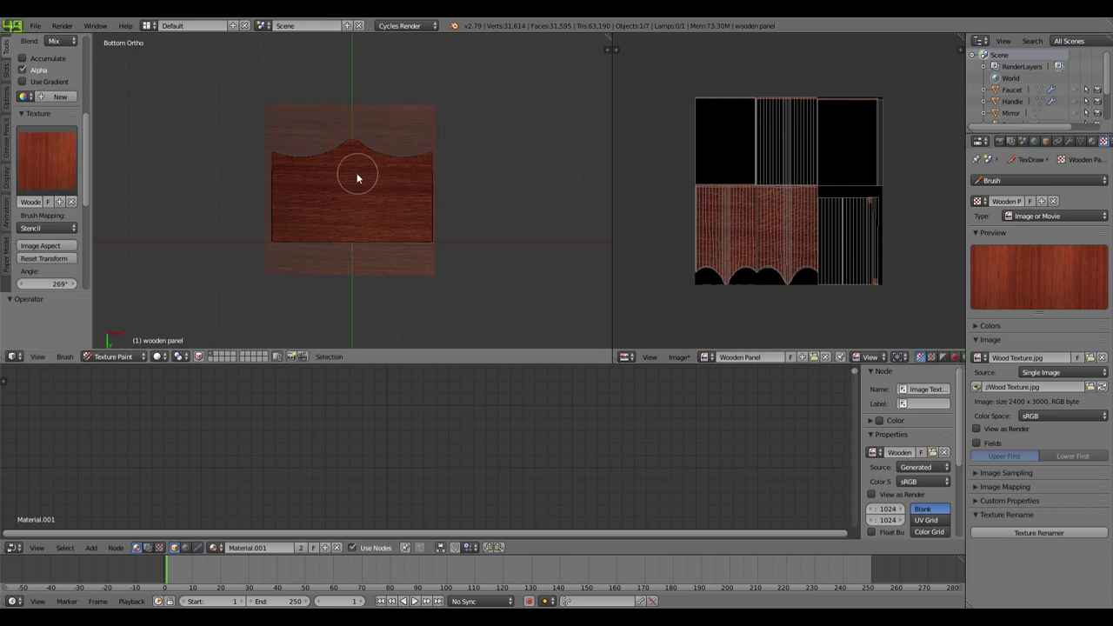
Step: Paint the wood grain along the panel's front and back edges, each from its own orthographic view
{"action": "key", "text": "KP_1"}
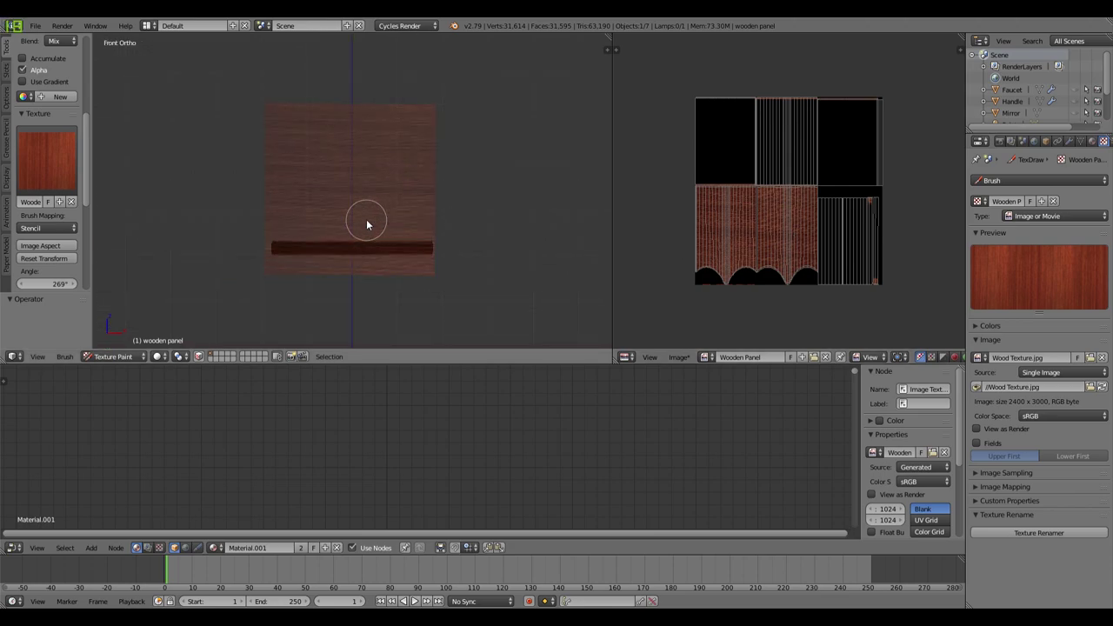
{"action": "mouse_move", "coordinate": [278, 249]}
{"action": "left_mouse_down"}
{"action": "mouse_move", "coordinate": [466, 262]}
{"action": "mouse_move", "coordinate": [426, 251]}
{"action": "left_mouse_up"}
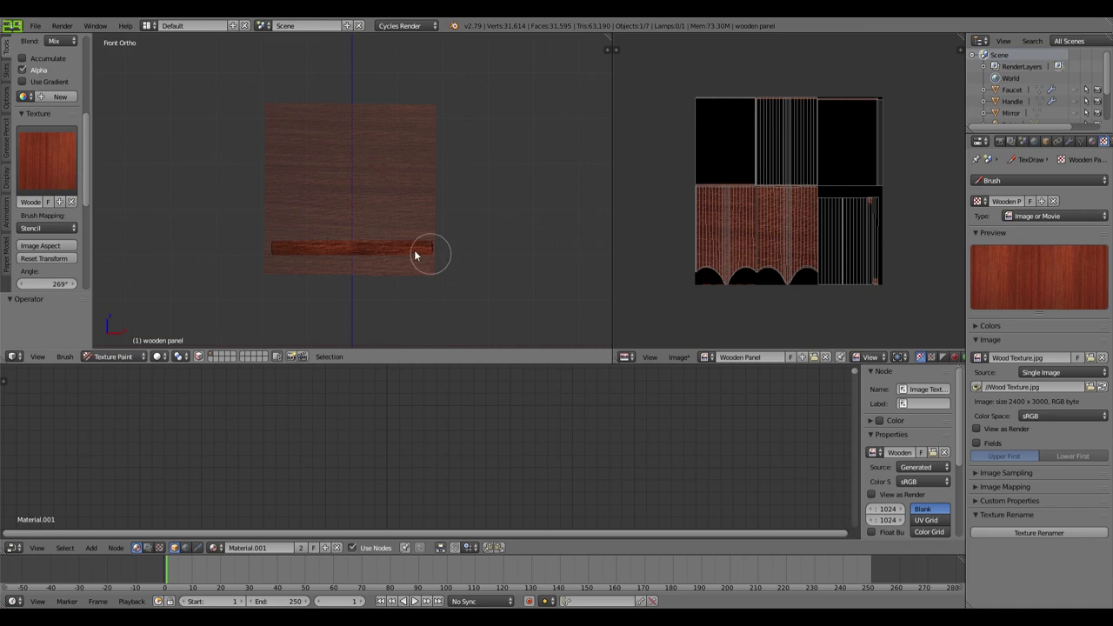
{"action": "left_click_drag", "start_coordinate": [268, 253], "coordinate": [435, 249]}
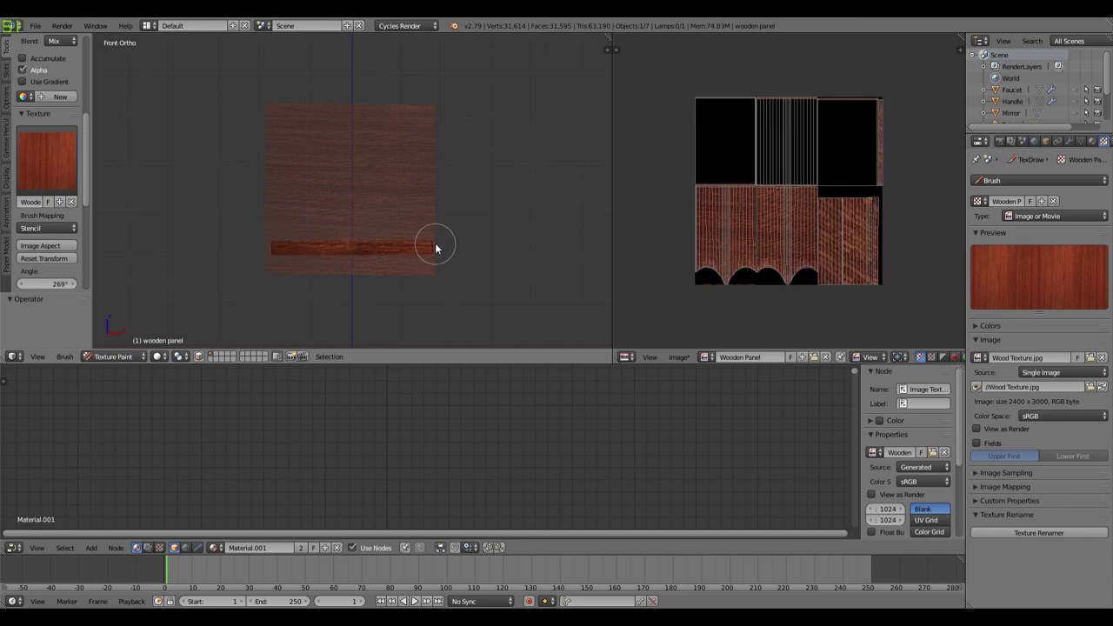
{"action": "key", "text": "ctrl+KP_1"}
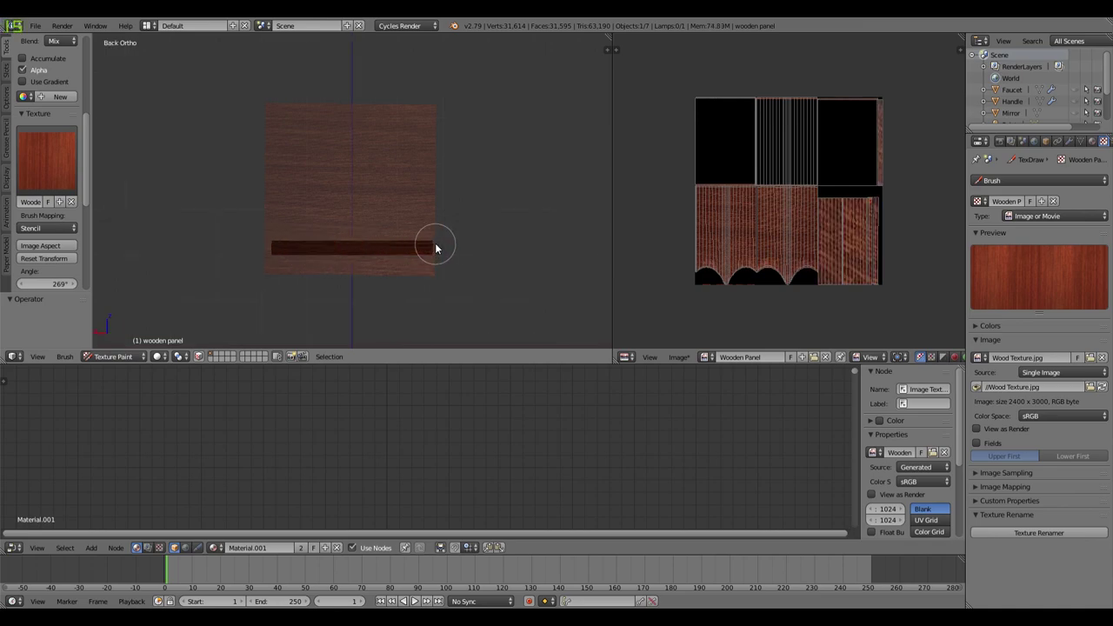
{"action": "left_click", "coordinate": [298, 252]}
{"action": "mouse_move", "coordinate": [298, 252]}
{"action": "left_mouse_down"}
{"action": "mouse_move", "coordinate": [445, 252]}
{"action": "mouse_move", "coordinate": [247, 251]}
{"action": "mouse_move", "coordinate": [418, 253]}
{"action": "left_mouse_up"}
Step: Paint the wood grain along the panel's right and left side edges, and touch up the ends from the right and front views
{"action": "key", "text": "KP_3"}
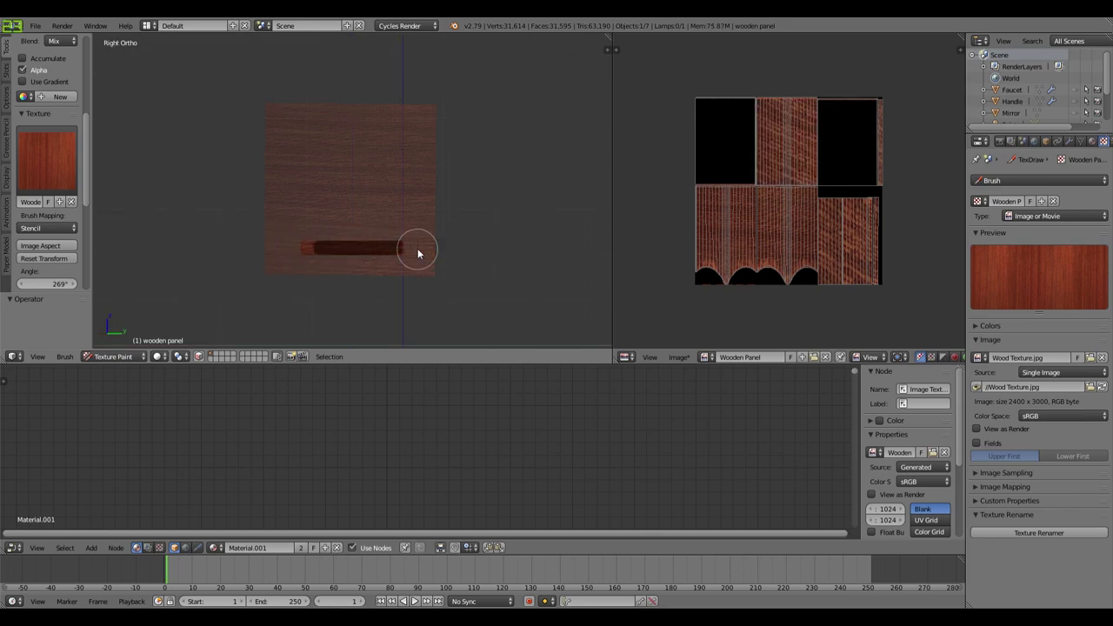
{"action": "mouse_move", "coordinate": [318, 251]}
{"action": "left_mouse_down"}
{"action": "mouse_move", "coordinate": [405, 244]}
{"action": "mouse_move", "coordinate": [338, 251]}
{"action": "mouse_move", "coordinate": [396, 260]}
{"action": "left_mouse_up"}
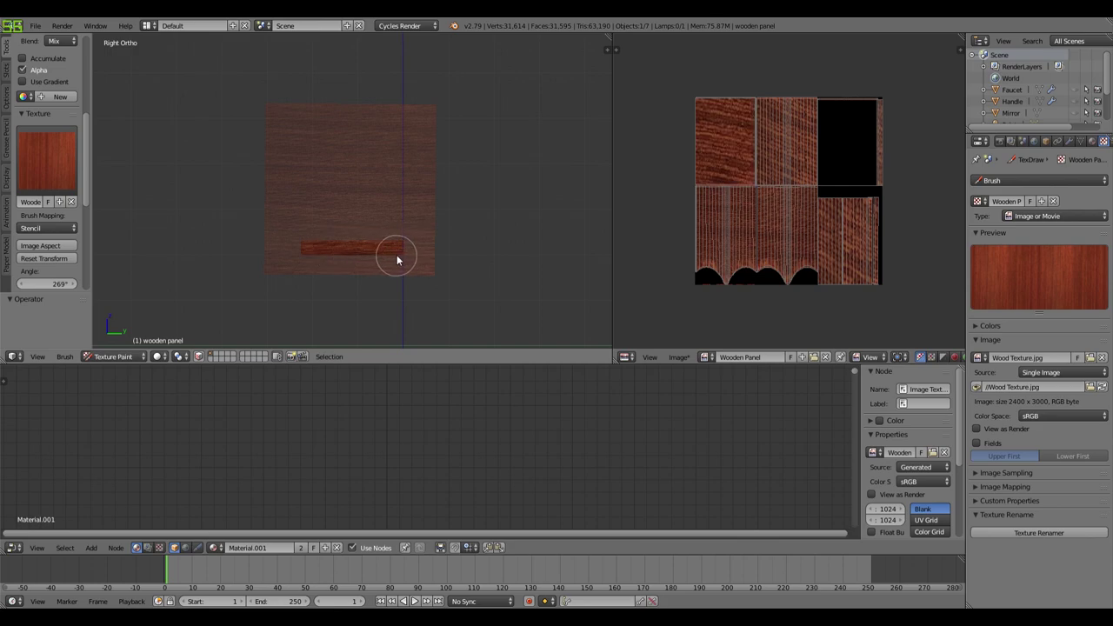
{"action": "key", "text": "ctrl+KP_3"}
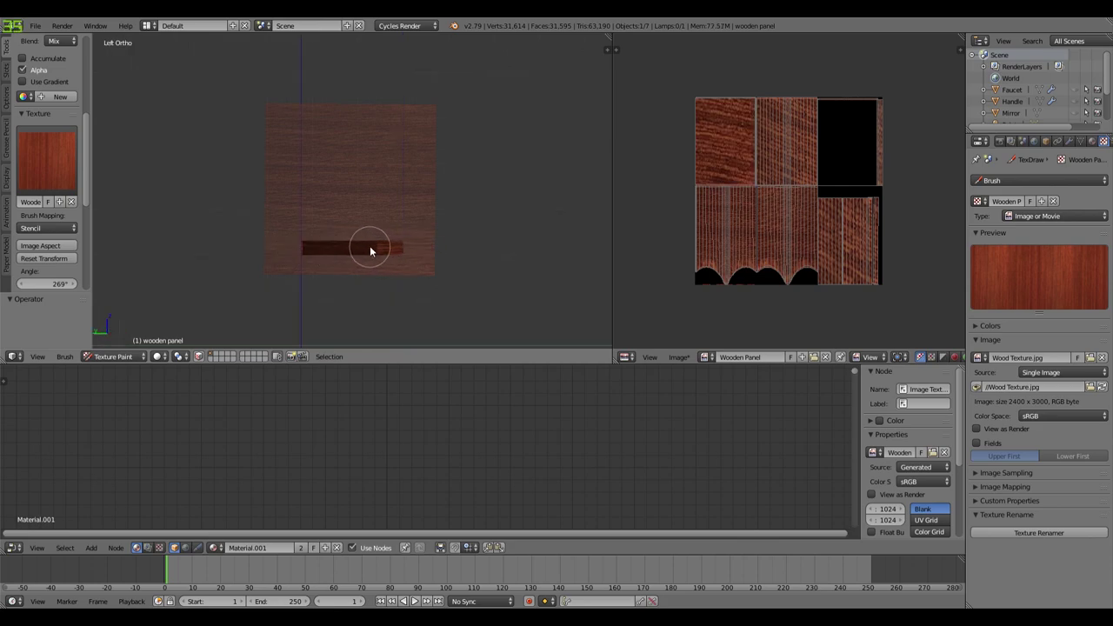
{"action": "mouse_move", "coordinate": [376, 250]}
{"action": "left_mouse_down"}
{"action": "mouse_move", "coordinate": [289, 253]}
{"action": "mouse_move", "coordinate": [386, 253]}
{"action": "mouse_move", "coordinate": [273, 251]}
{"action": "mouse_move", "coordinate": [460, 251]}
{"action": "left_mouse_up"}
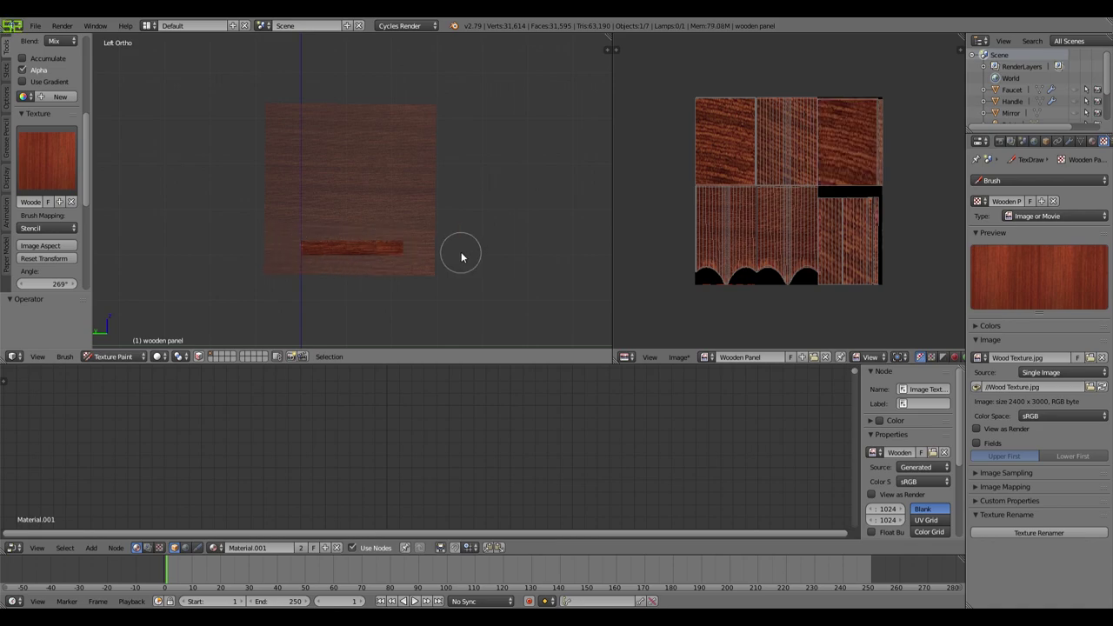
{"action": "key", "text": "KP_3"}
{"action": "mouse_move", "coordinate": [316, 251]}
{"action": "left_mouse_down"}
{"action": "mouse_move", "coordinate": [421, 248]}
{"action": "mouse_move", "coordinate": [302, 256]}
{"action": "left_mouse_up"}
{"action": "key", "text": "KP_1"}
{"action": "mouse_move", "coordinate": [430, 249]}
{"action": "left_mouse_down"}
{"action": "mouse_move", "coordinate": [279, 249]}
{"action": "mouse_move", "coordinate": [449, 249]}
{"action": "mouse_move", "coordinate": [278, 248]}
{"action": "mouse_move", "coordinate": [487, 254]}
{"action": "left_mouse_up"}
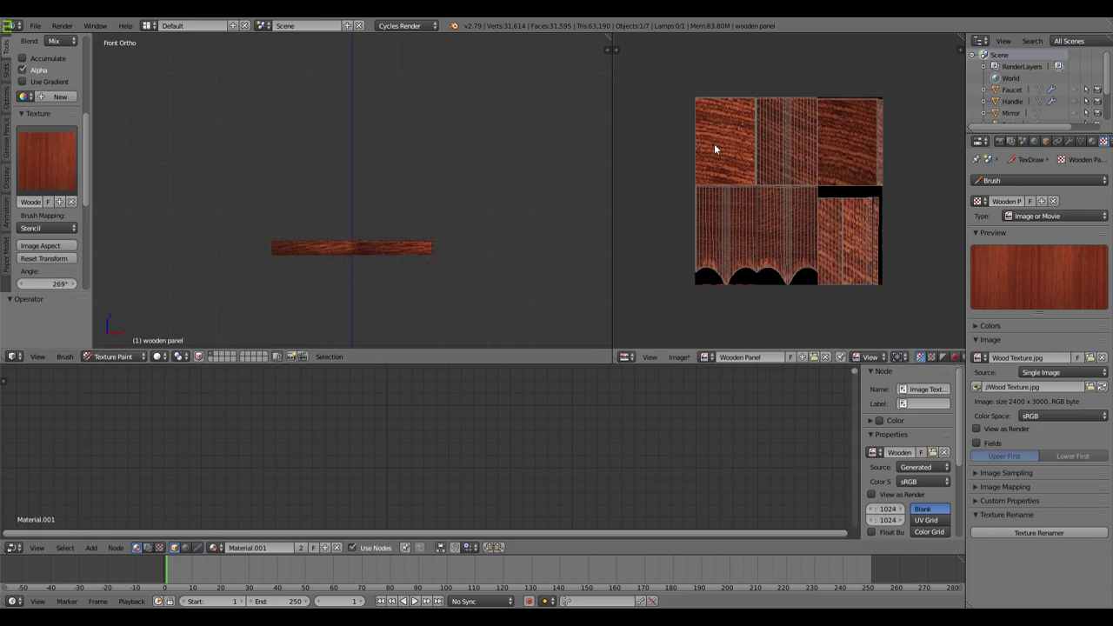
Step: Pack the painted image as PNG and save it to the Desktop as Wooden Panel.png
{"action": "left_click", "coordinate": [680, 358]}
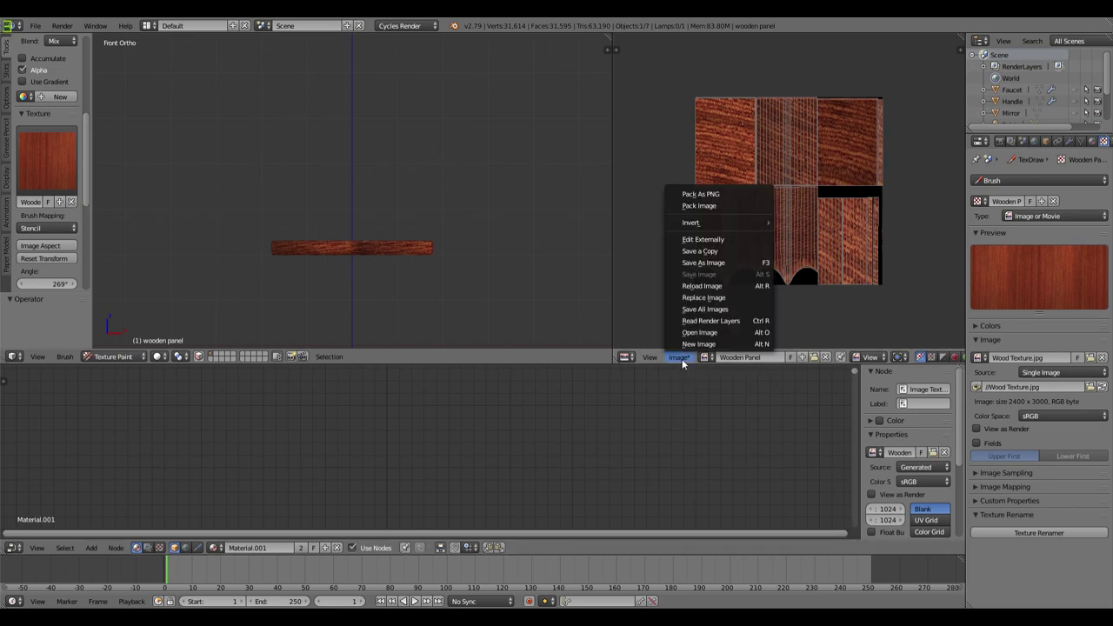
{"action": "left_click", "coordinate": [691, 195]}
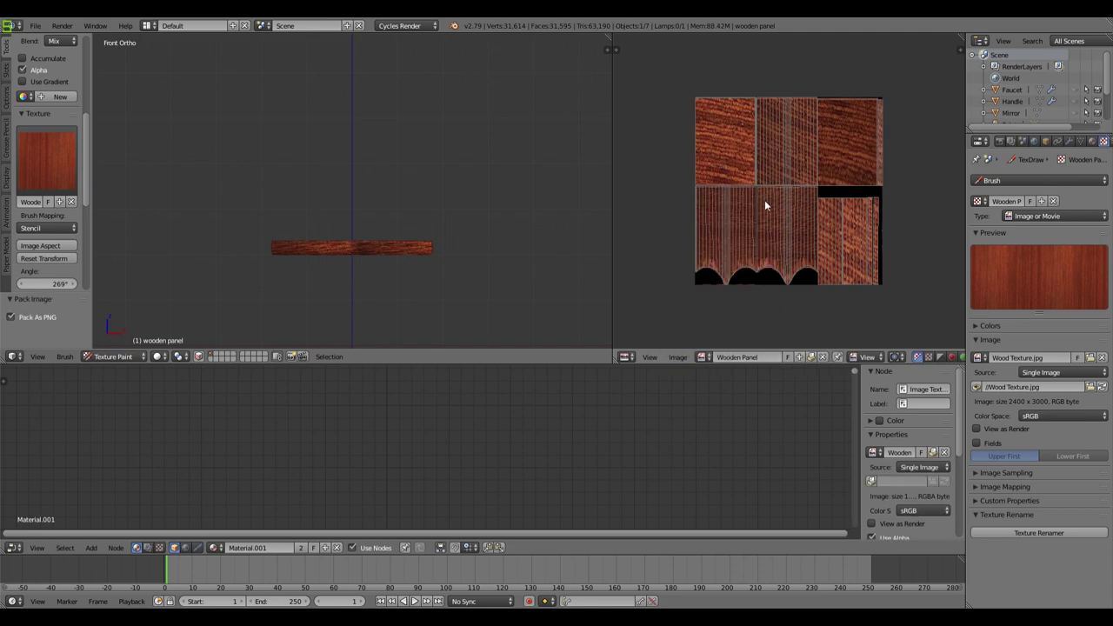
{"action": "left_click", "coordinate": [682, 356]}
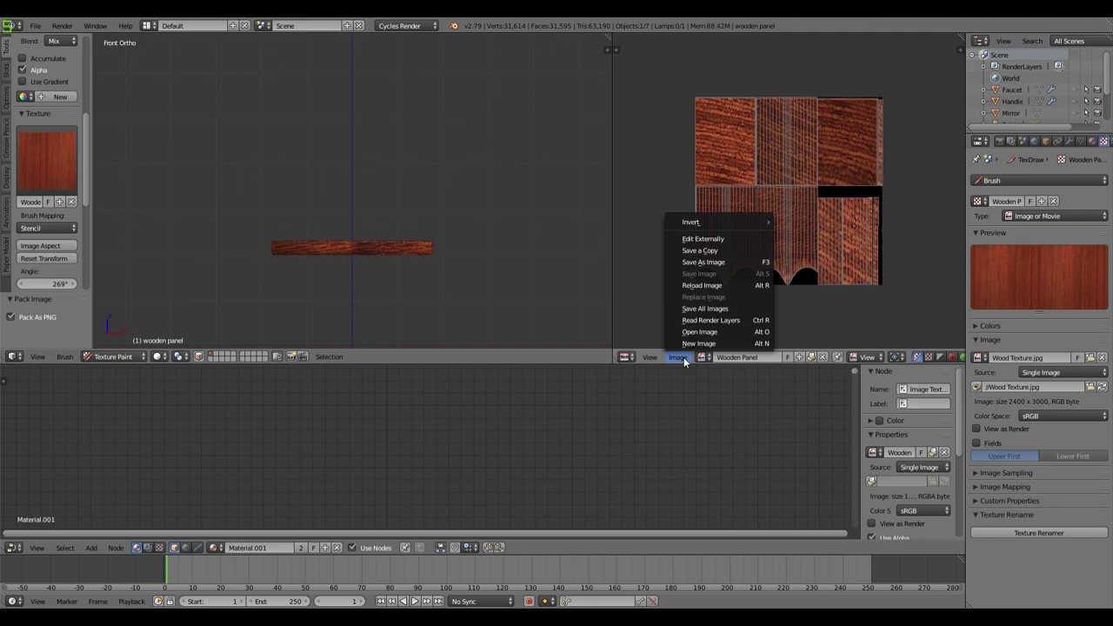
{"action": "left_click", "coordinate": [709, 263]}
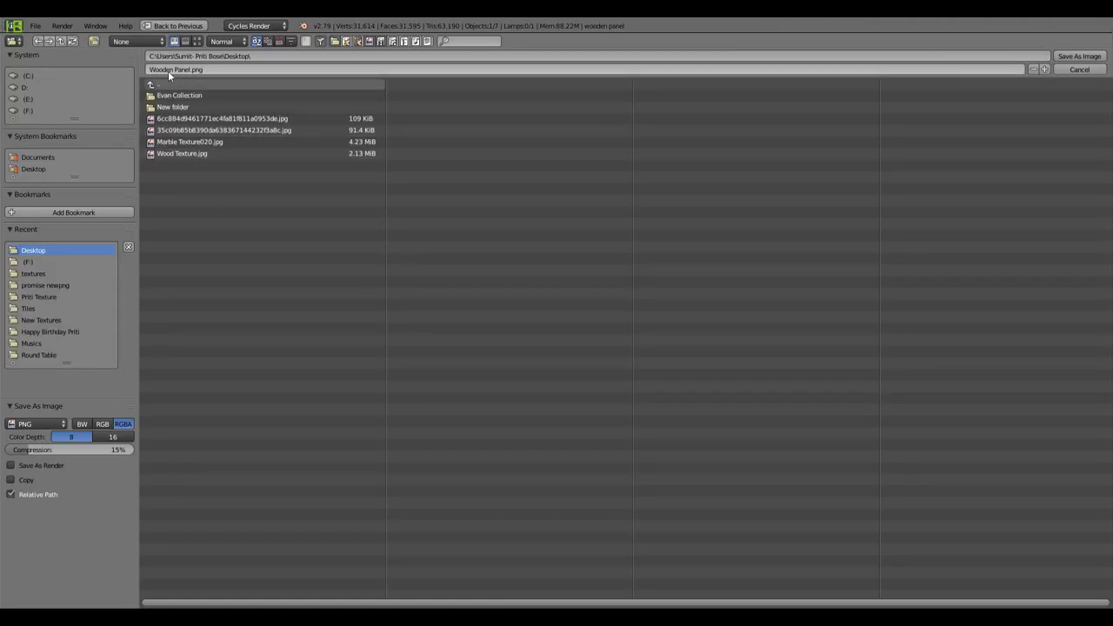
{"action": "left_click", "coordinate": [1080, 57]}
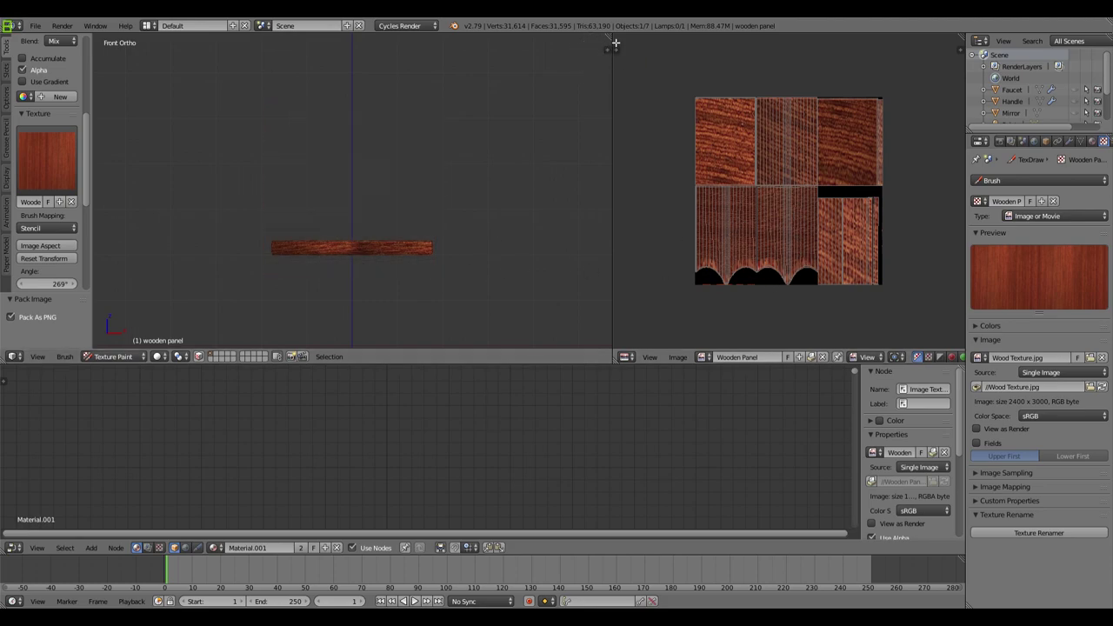
Step: Return the wooden panel to Object Mode and check it briefly in rendered shading
{"action": "left_click", "coordinate": [111, 356]}
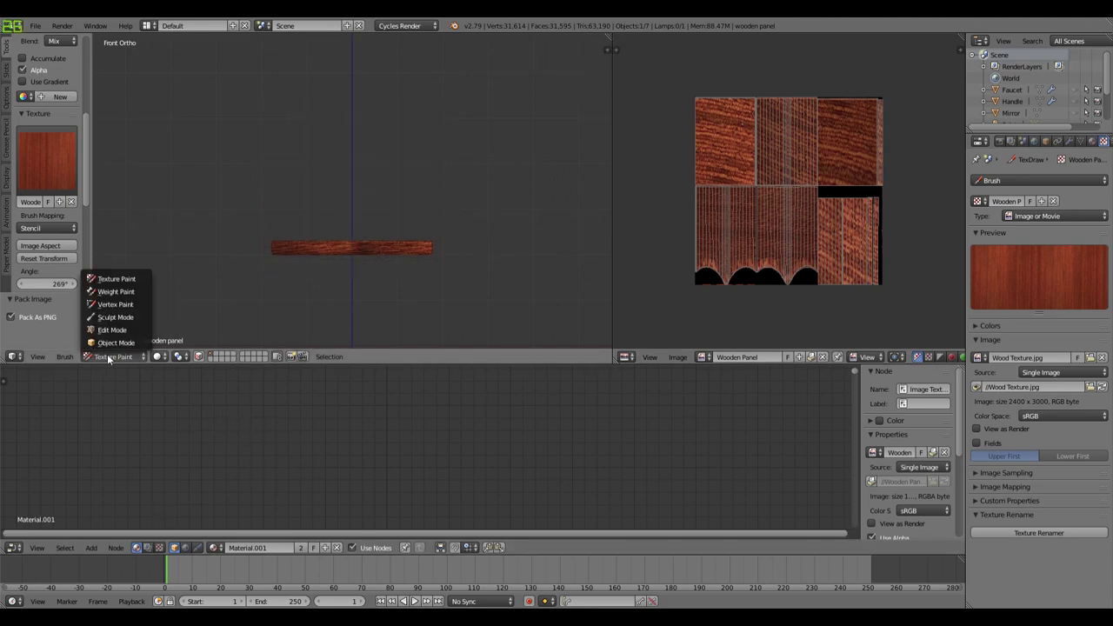
{"action": "left_click", "coordinate": [108, 340]}
{"action": "middle_click_drag", "start_coordinate": [447, 166], "coordinate": [413, 262]}
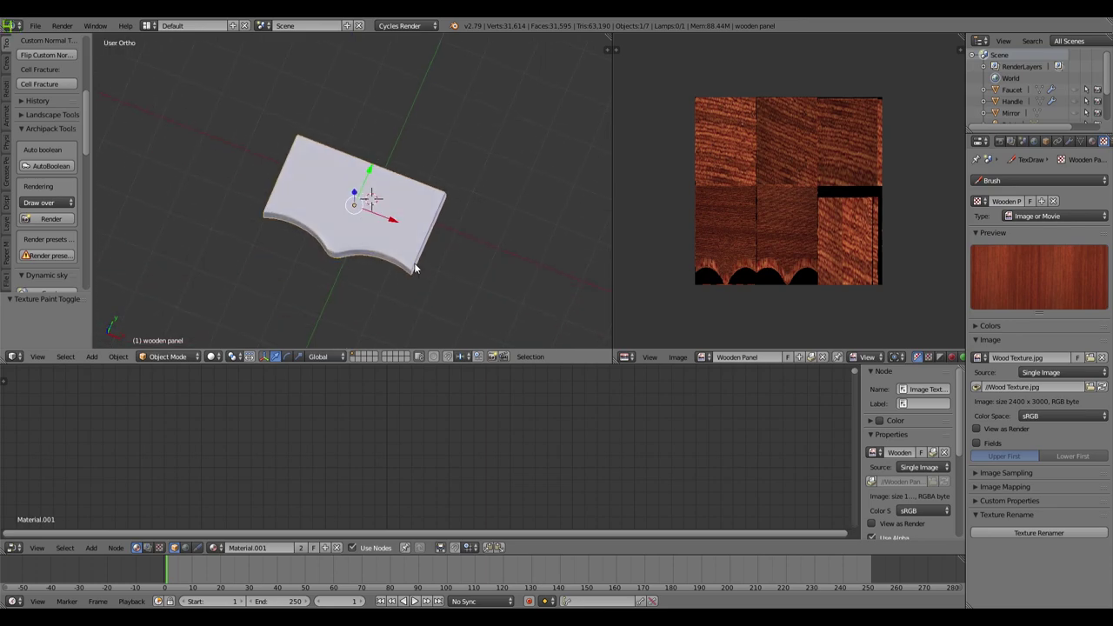
{"action": "scroll", "coordinate": [413, 263], "scroll_direction": "up", "scroll_amount": 4}
{"action": "scroll", "coordinate": [413, 263], "scroll_direction": "down", "scroll_amount": 4}
{"action": "key", "text": "shift+z"}
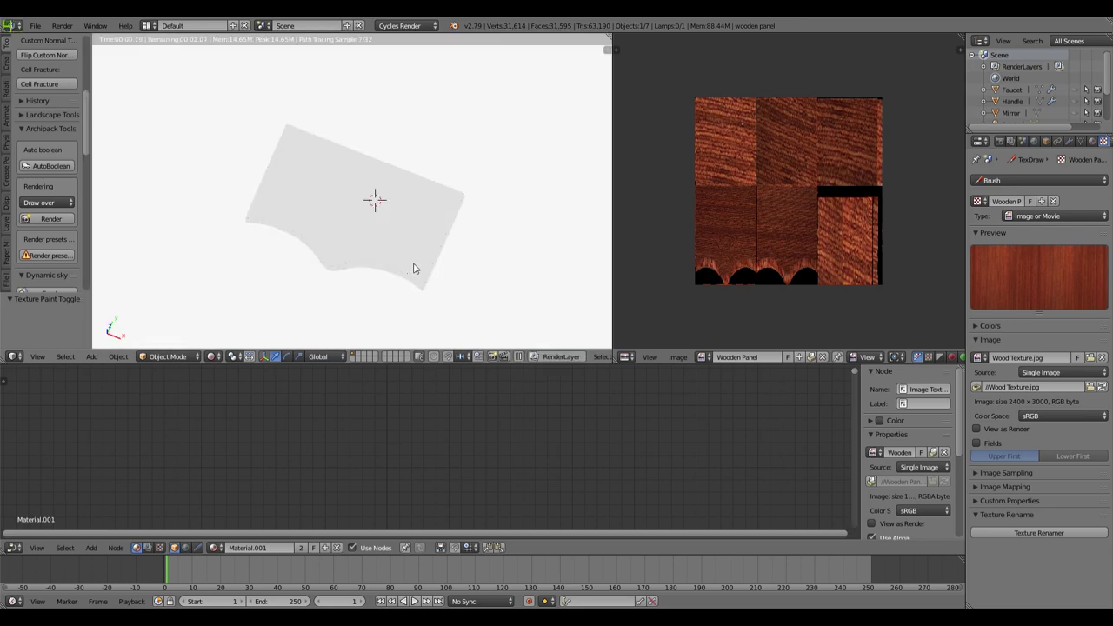
{"action": "key", "text": "shift+z"}
{"action": "key", "text": "shift+z"}
{"action": "key", "text": "shift+z"}
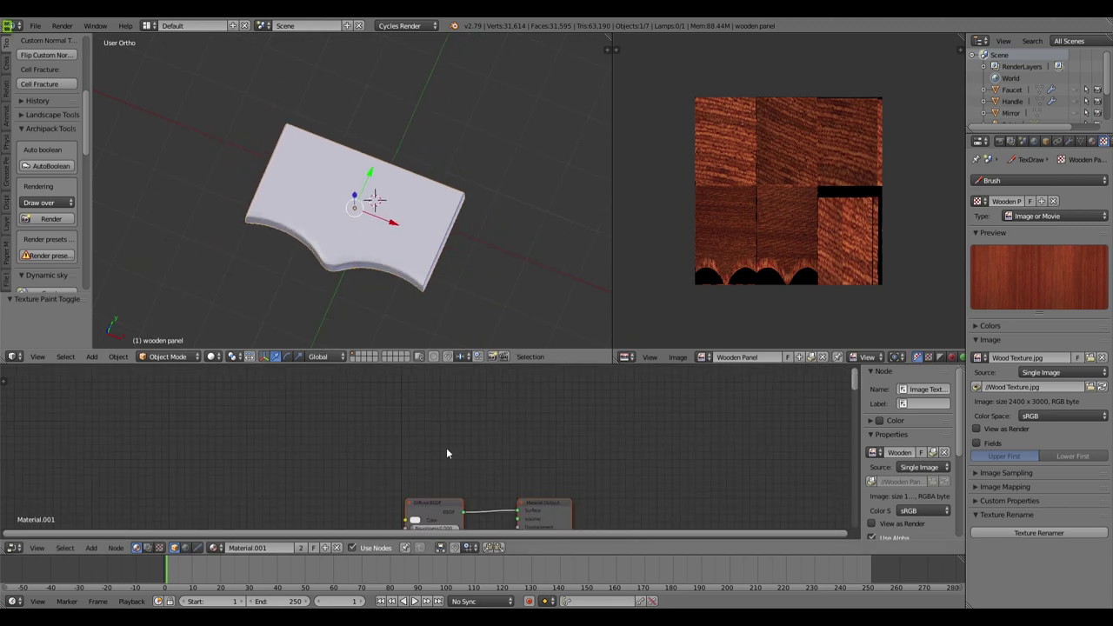
Step: Move the Image Texture node to the left of the Diffuse BSDF node in the panel's material
{"action": "middle_click_drag", "start_coordinate": [446, 453], "coordinate": [469, 372]}
{"action": "scroll", "coordinate": [475, 472], "scroll_direction": "down", "scroll_amount": 2}
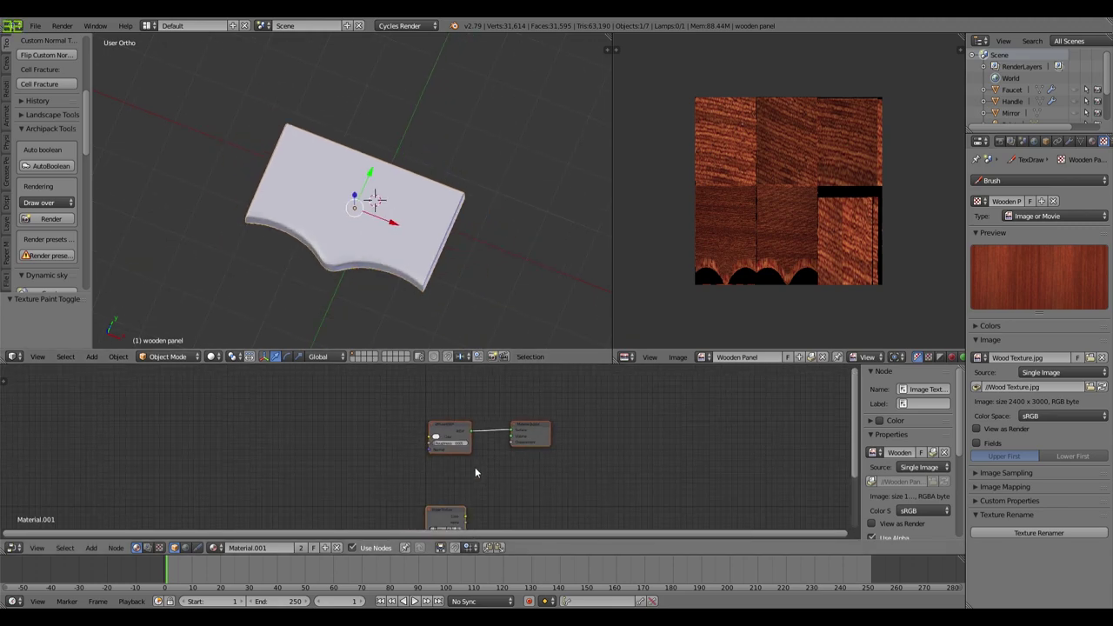
{"action": "scroll", "coordinate": [475, 472], "scroll_direction": "down", "scroll_amount": 2}
{"action": "left_click_drag", "start_coordinate": [441, 501], "coordinate": [361, 442]}
{"action": "scroll", "coordinate": [371, 453], "scroll_direction": "up", "scroll_amount": 4}
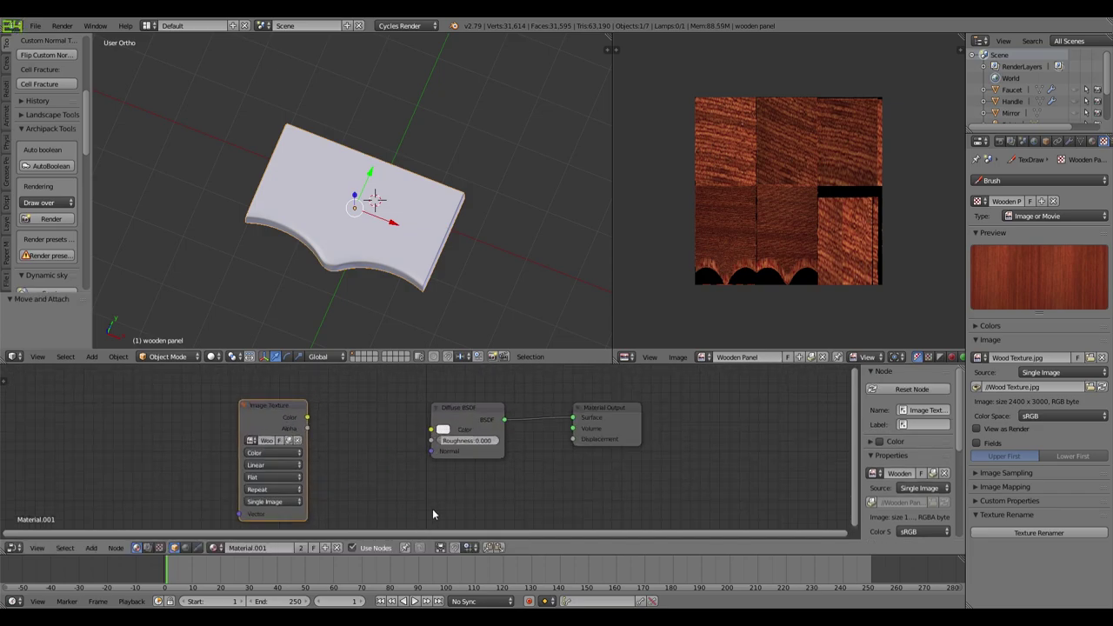
Step: Rename the panel's material to Wooden Panel
{"action": "left_click", "coordinate": [1092, 142]}
{"action": "double_click", "coordinate": [1027, 185]}
{"action": "type", "text": "Wooden"}
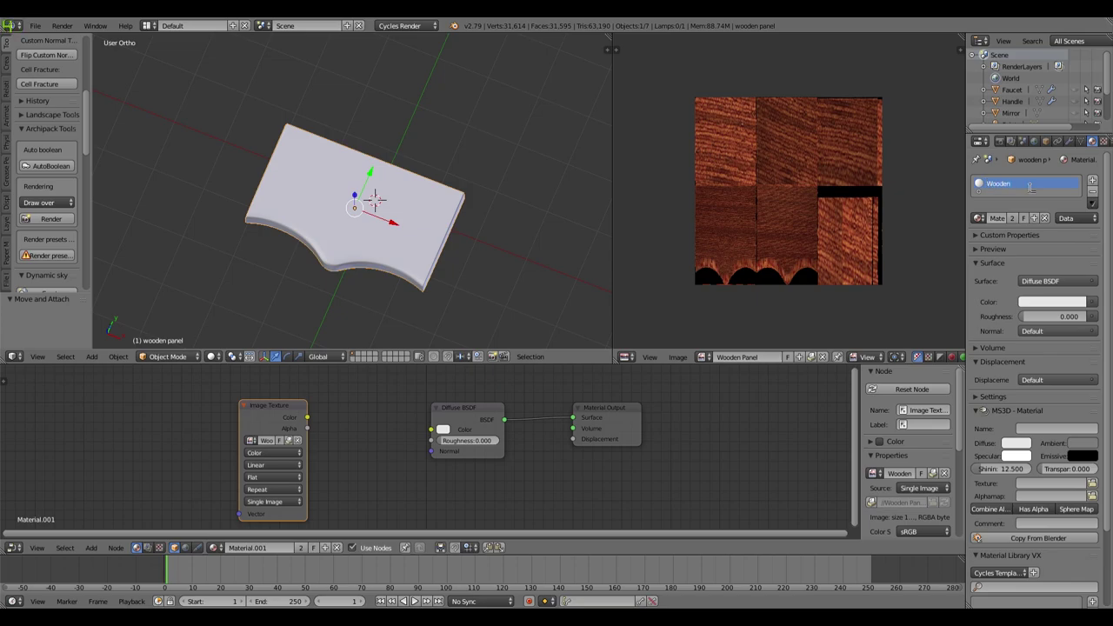
{"action": "type", "text": " Panel"}
{"action": "key", "text": "Return"}
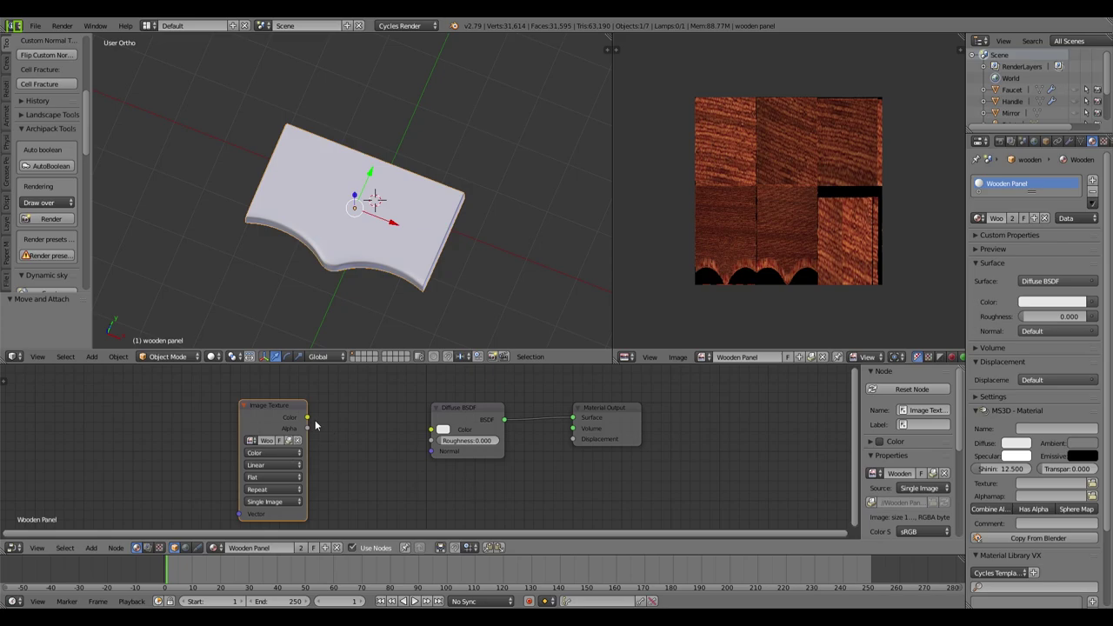
Step: Link the Image Texture's Color output to the Diffuse BSDF's Color input and turn on rendered shading in the 3D view
{"action": "left_click_drag", "start_coordinate": [307, 418], "coordinate": [431, 430]}
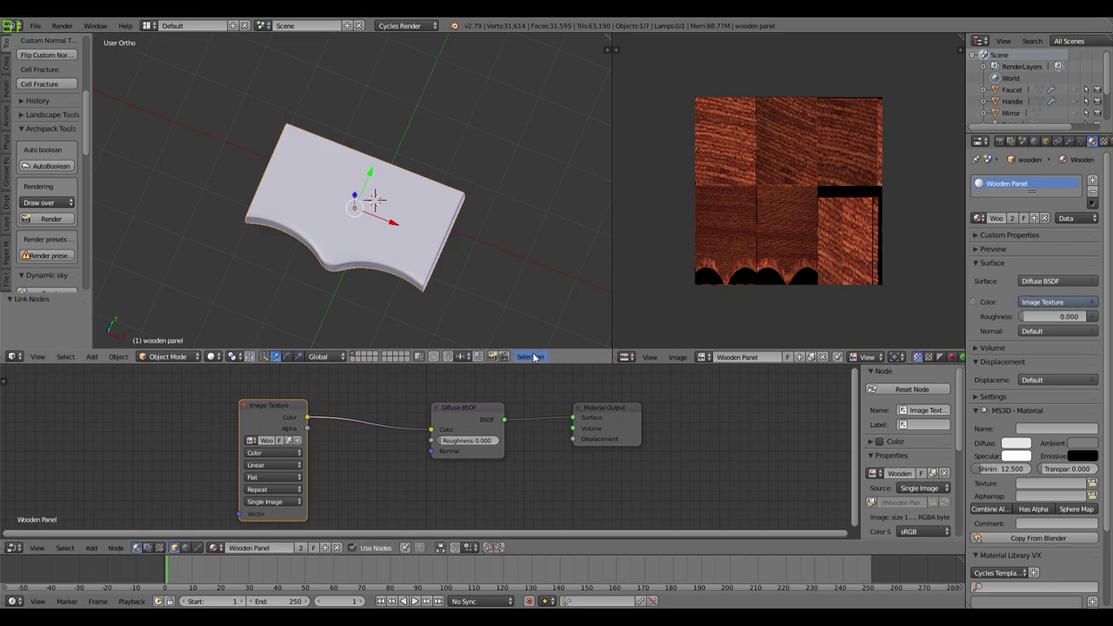
{"action": "key", "text": "shift+z"}
Step: Examine the rendered wood texture on the panel's faces and edges, especially along the curved edge
{"action": "scroll", "coordinate": [409, 270], "scroll_direction": "up", "scroll_amount": 4}
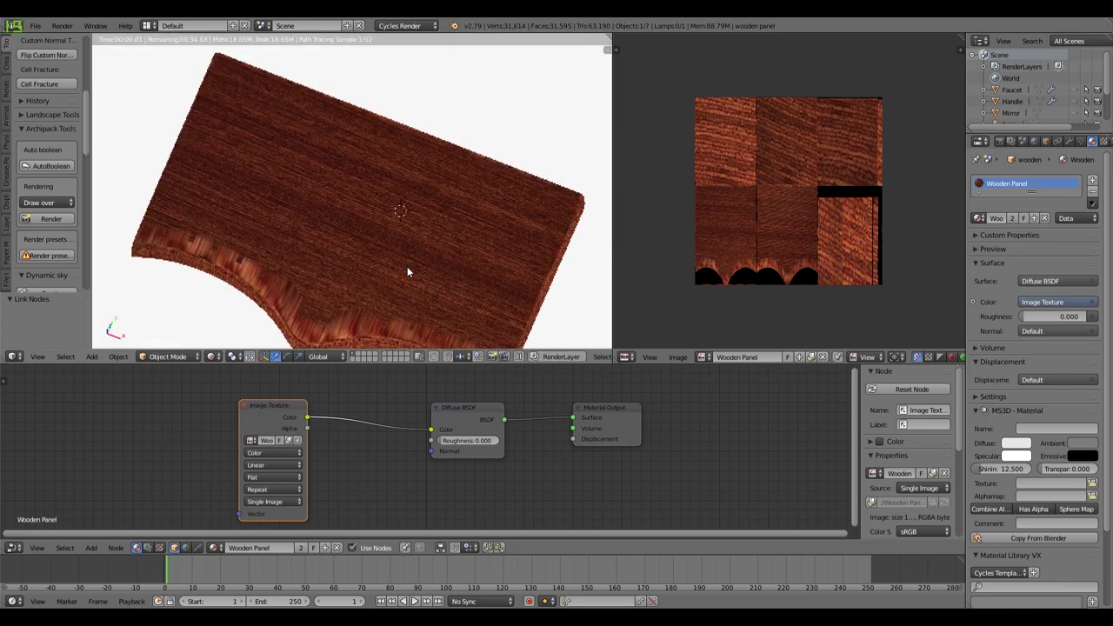
{"action": "middle_click_drag", "start_coordinate": [407, 270], "coordinate": [439, 295]}
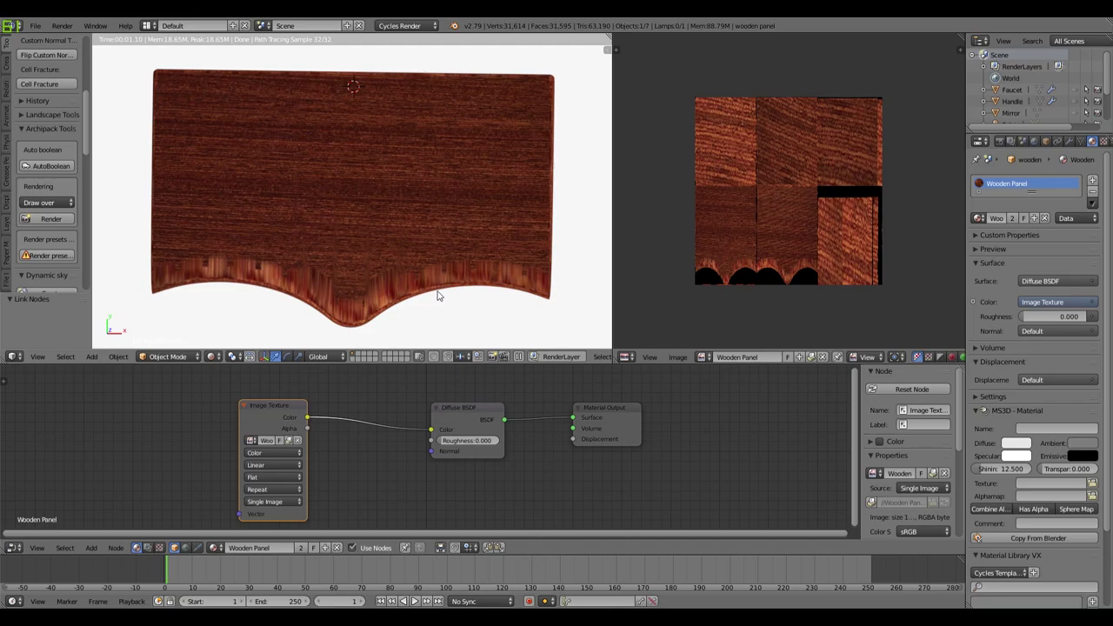
{"action": "middle_click_drag", "start_coordinate": [438, 296], "coordinate": [366, 240]}
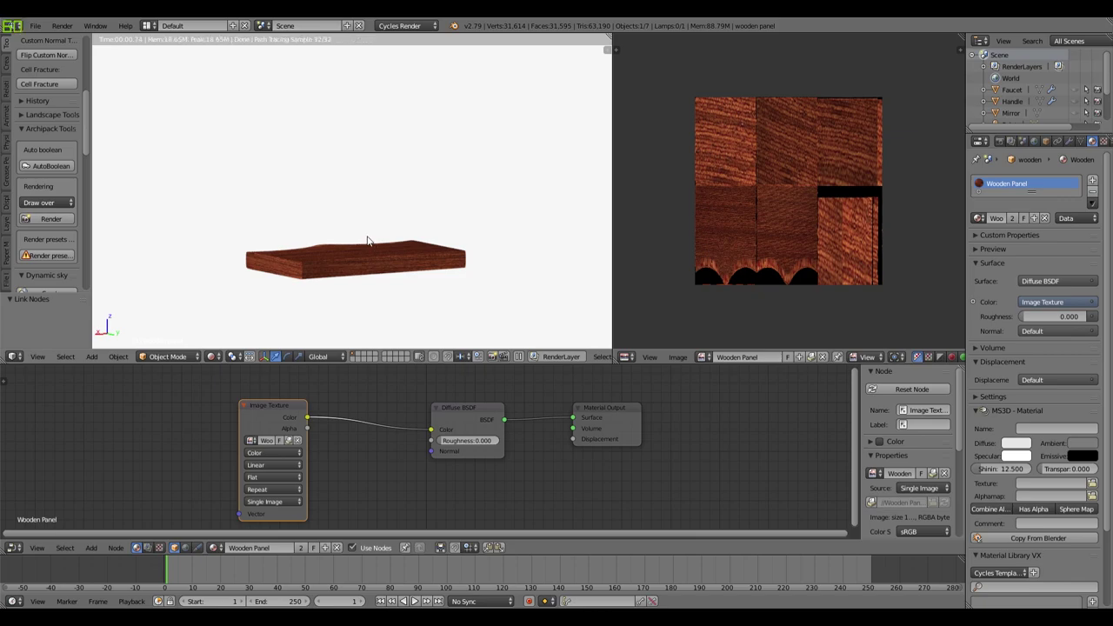
{"action": "key", "text": "KP_1"}
{"action": "scroll", "coordinate": [368, 241], "scroll_direction": "up", "scroll_amount": 3}
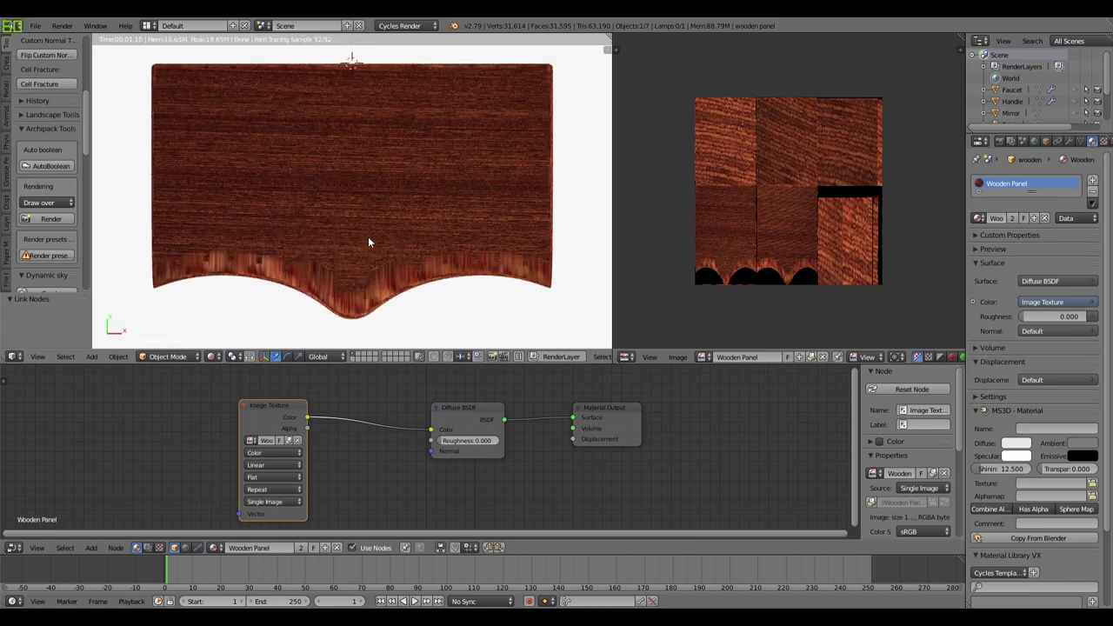
{"action": "key", "text": "ctrl+KP_7"}
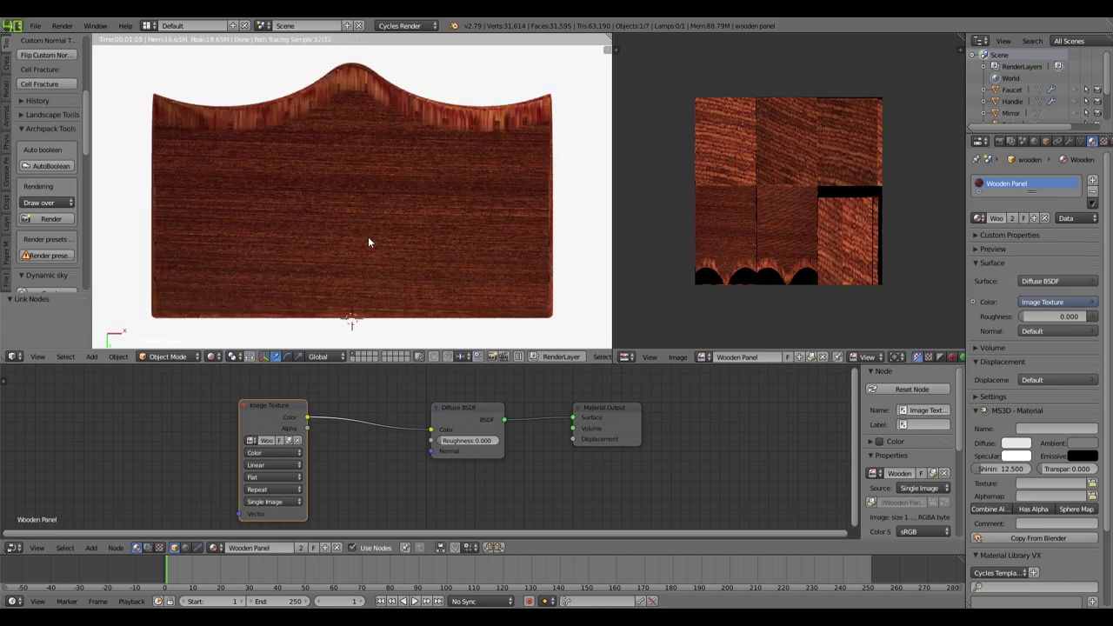
{"action": "key", "text": "KP_7"}
{"action": "scroll", "coordinate": [229, 297], "scroll_direction": "up", "scroll_amount": 2}
{"action": "scroll", "coordinate": [250, 283], "scroll_direction": "down", "scroll_amount": 2}
{"action": "scroll", "coordinate": [364, 281], "scroll_direction": "up", "scroll_amount": 5}
{"action": "scroll", "coordinate": [364, 281], "scroll_direction": "down", "scroll_amount": 4}
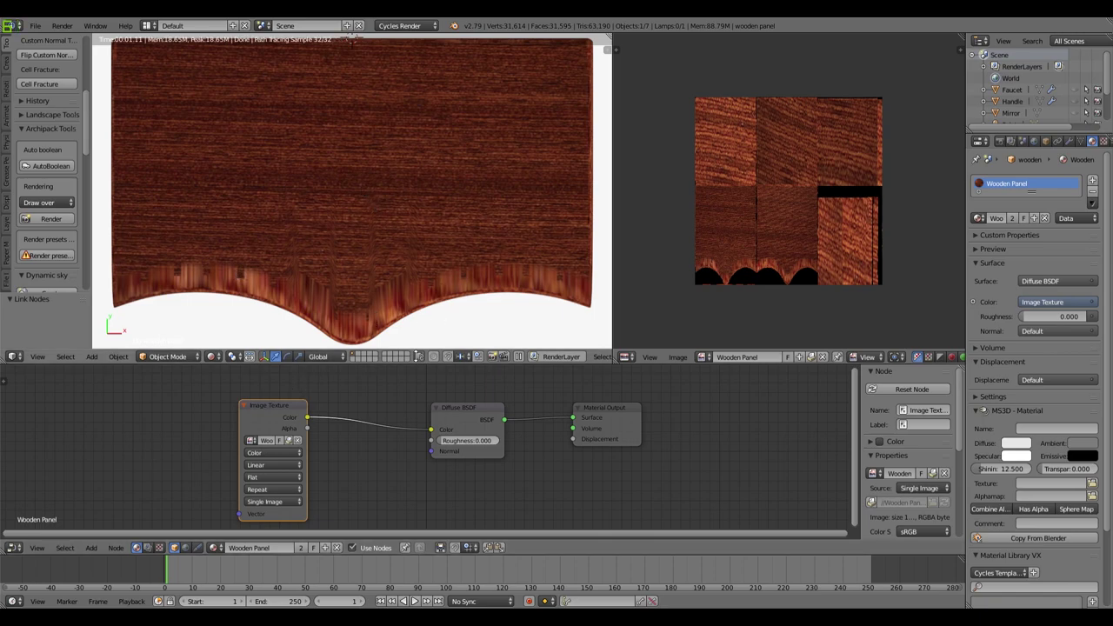
Step: Return to Texture Paint mode and repaint the stretched wood grain along the panel's curved edge through the stencil in top view
{"action": "left_click", "coordinate": [172, 357]}
{"action": "left_click", "coordinate": [167, 279]}
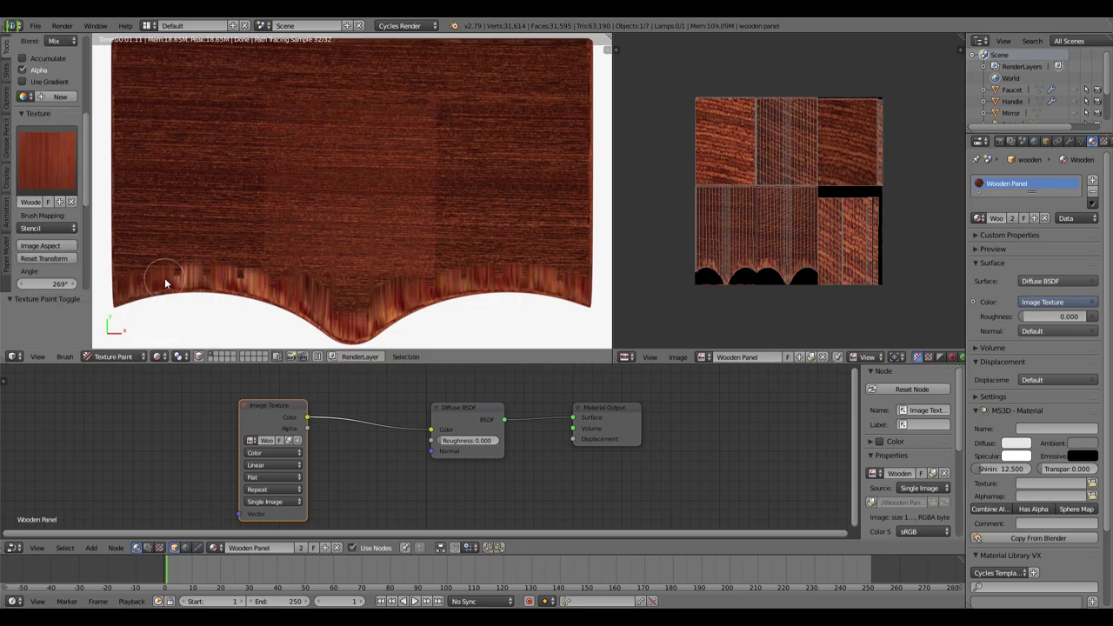
{"action": "scroll", "coordinate": [333, 229], "scroll_direction": "down", "scroll_amount": 5}
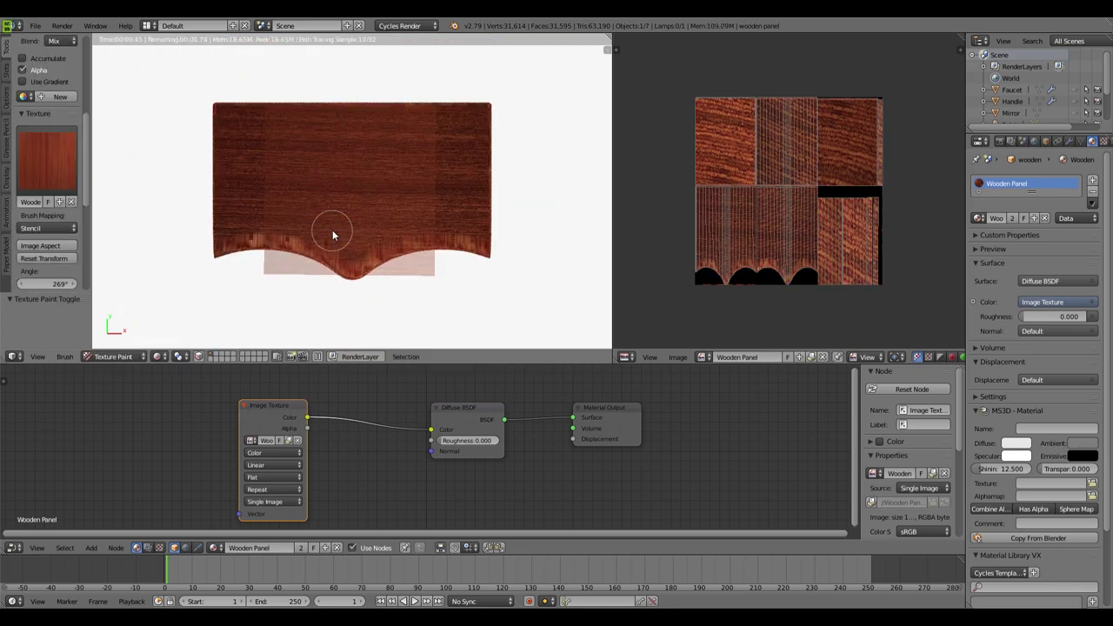
{"action": "scroll", "coordinate": [360, 234], "scroll_direction": "down", "scroll_amount": 1}
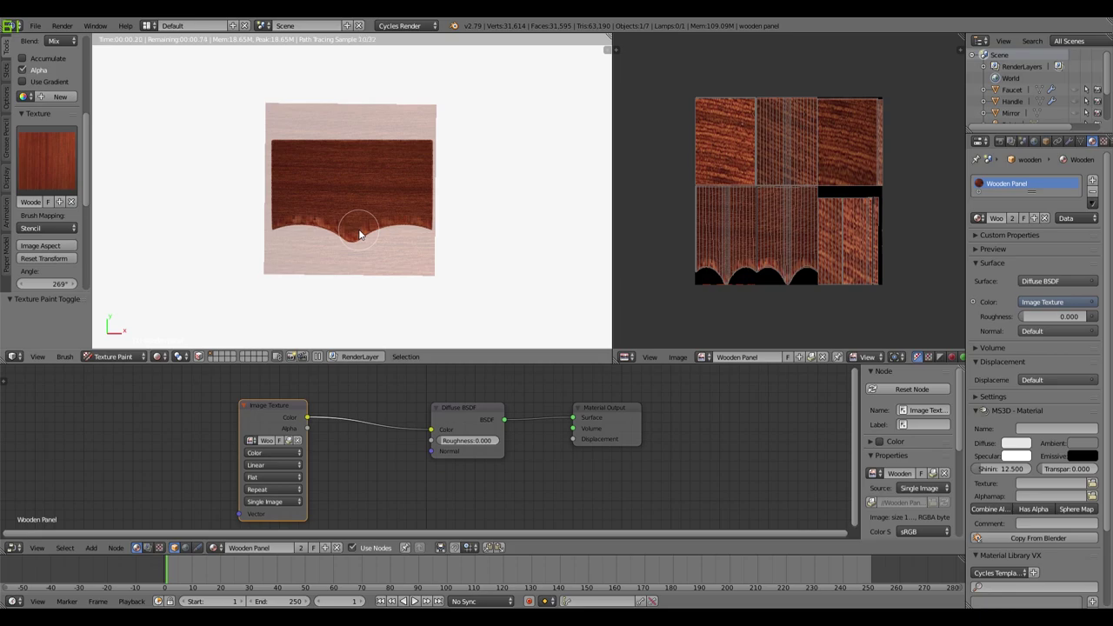
{"action": "middle_click_drag", "start_coordinate": [359, 234], "coordinate": [357, 238], "text": "shift"}
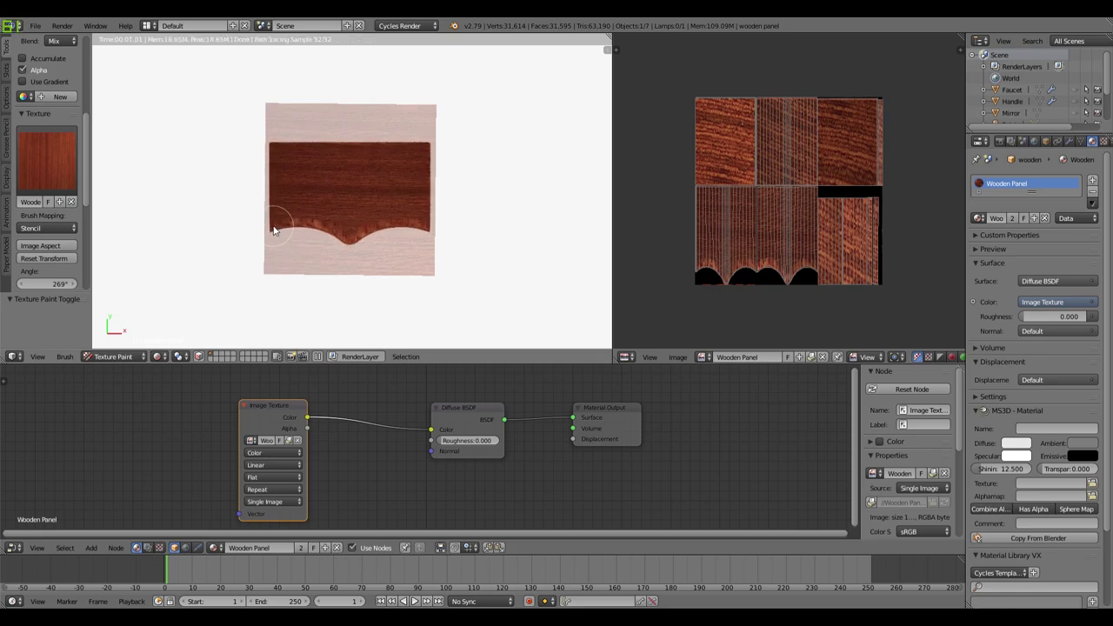
{"action": "left_click_drag", "start_coordinate": [340, 230], "coordinate": [409, 221]}
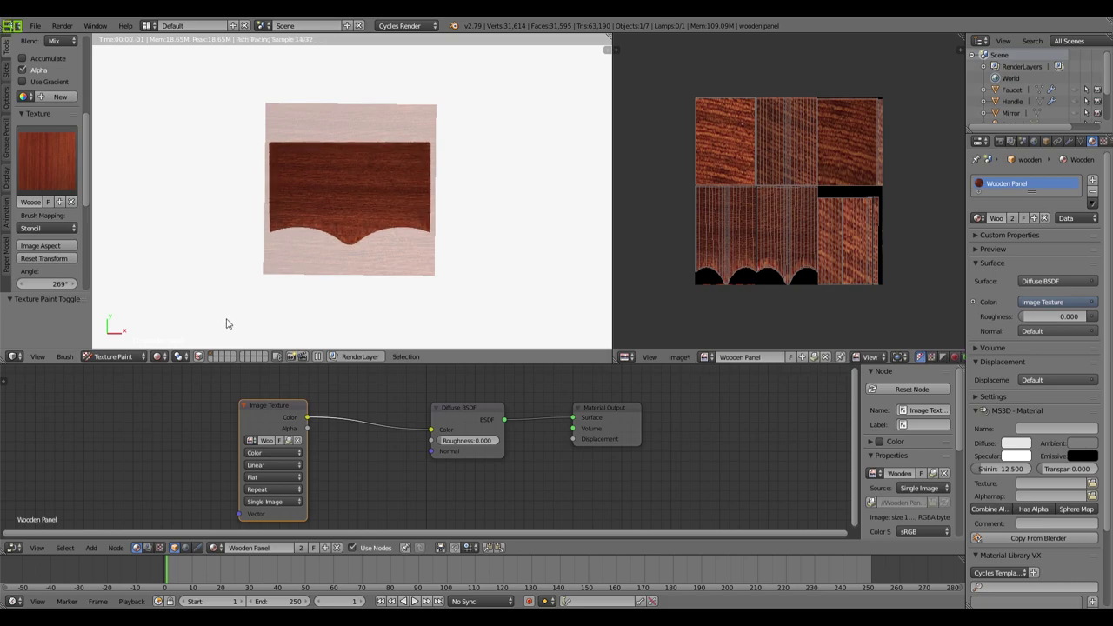
Step: Repaint the wood grain along the panel's curved edge through the stencil in top view and in bottom view
{"action": "left_click_drag", "start_coordinate": [303, 229], "coordinate": [447, 228]}
{"action": "key", "text": "ctrl+KP_7"}
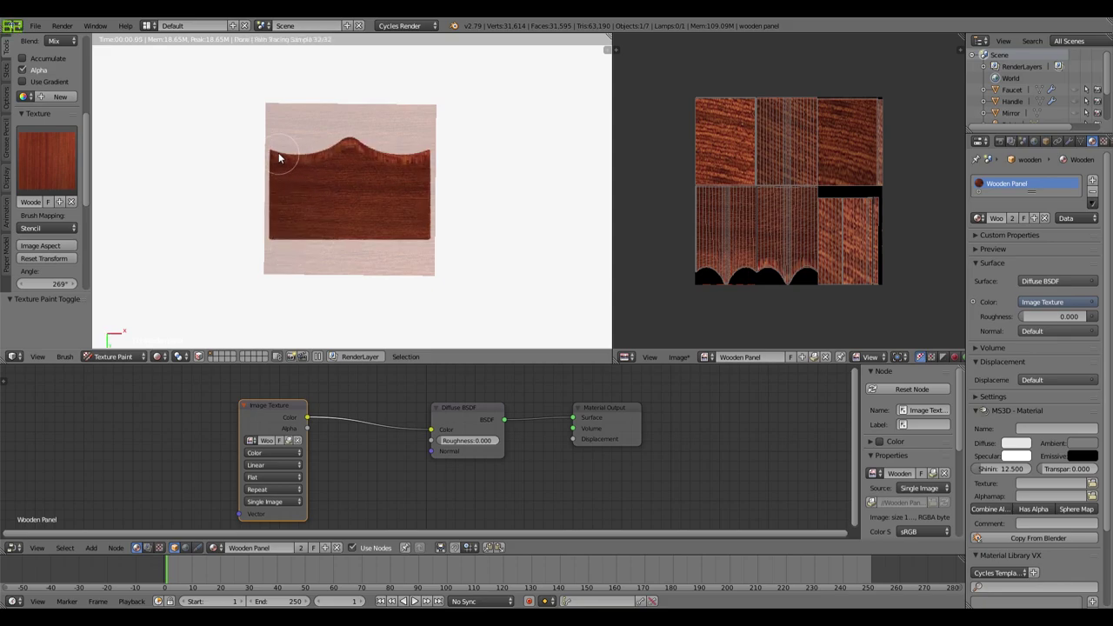
{"action": "mouse_move", "coordinate": [308, 158]}
{"action": "left_mouse_down"}
{"action": "mouse_move", "coordinate": [437, 159]}
{"action": "mouse_move", "coordinate": [354, 165]}
{"action": "mouse_move", "coordinate": [431, 165]}
{"action": "left_mouse_up"}
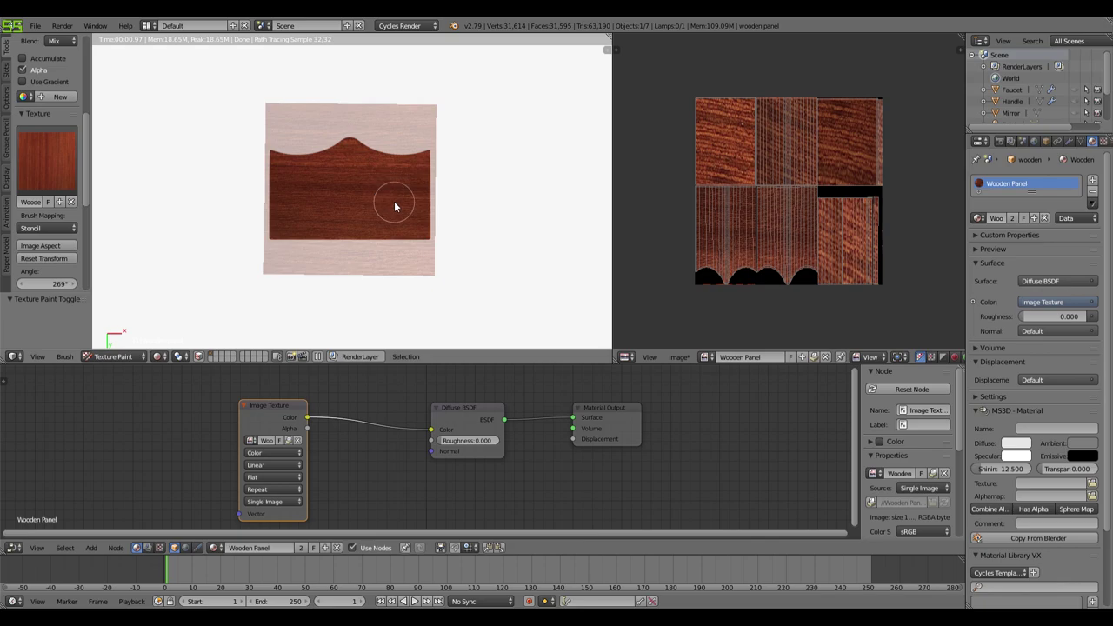
Step: Return to Object Mode and examine the rendered wood grain on the panel's top face, bottom face and sides
{"action": "key", "text": "KP_7"}
{"action": "left_click", "coordinate": [113, 356]}
{"action": "left_click", "coordinate": [113, 343]}
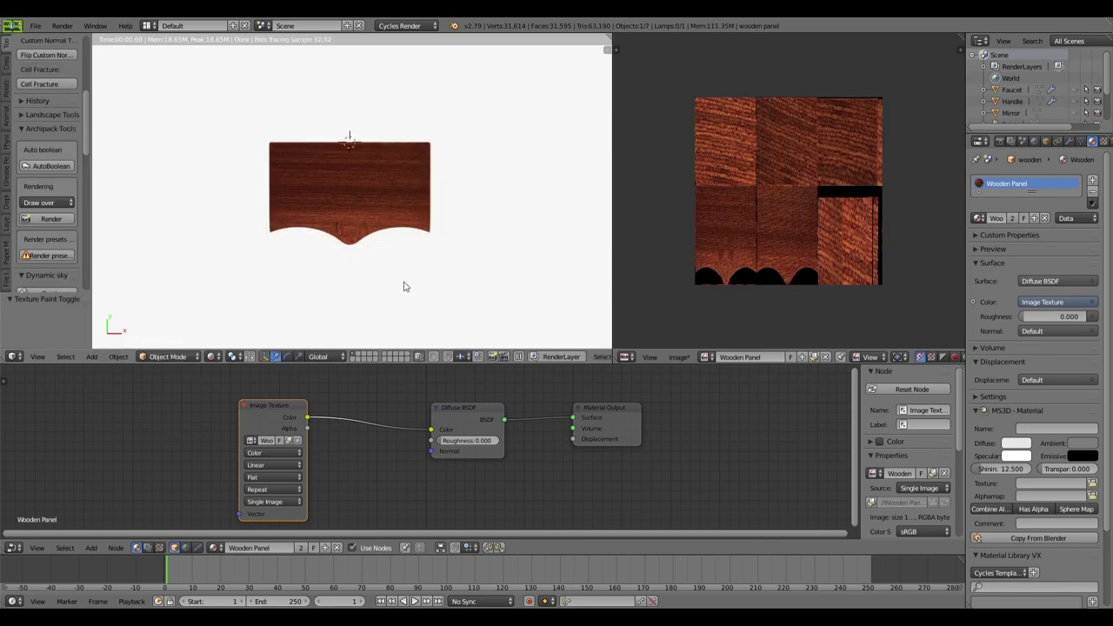
{"action": "scroll", "coordinate": [380, 260], "scroll_direction": "up", "scroll_amount": 8}
{"action": "scroll", "coordinate": [380, 261], "scroll_direction": "down", "scroll_amount": 3}
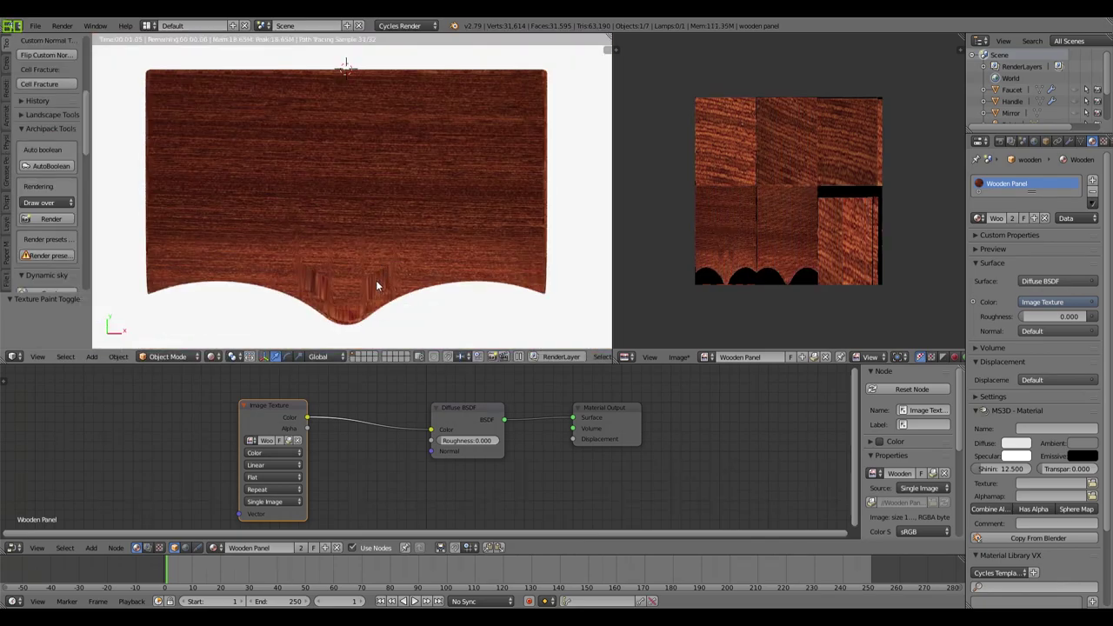
{"action": "scroll", "coordinate": [378, 285], "scroll_direction": "down", "scroll_amount": 1}
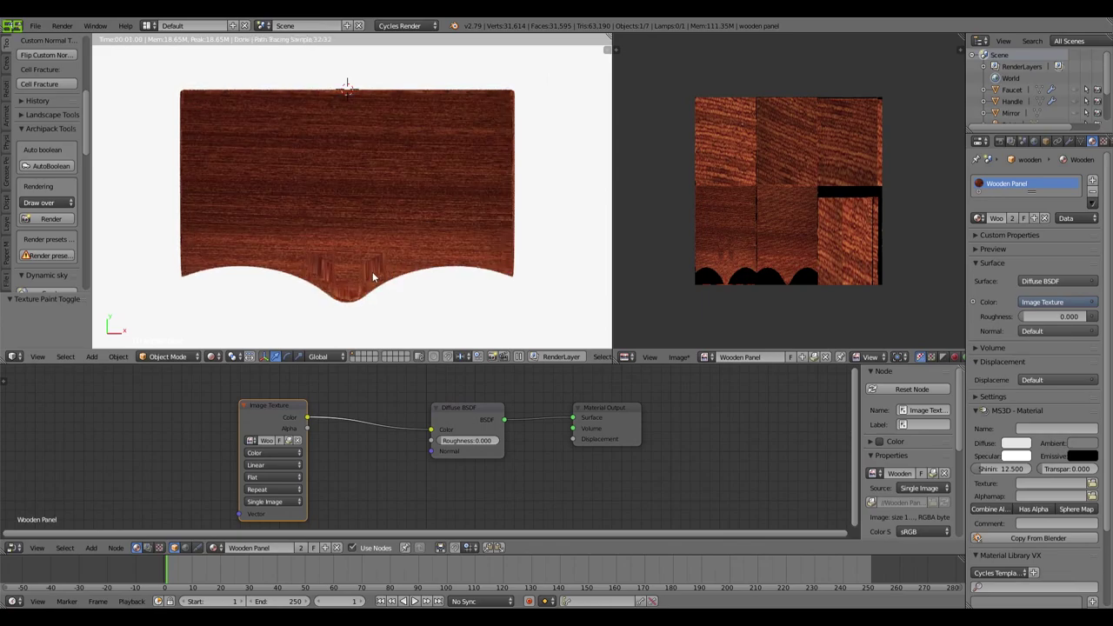
{"action": "scroll", "coordinate": [374, 277], "scroll_direction": "up", "scroll_amount": 2}
{"action": "scroll", "coordinate": [372, 275], "scroll_direction": "down", "scroll_amount": 2}
{"action": "middle_click_drag", "start_coordinate": [372, 276], "coordinate": [383, 209]}
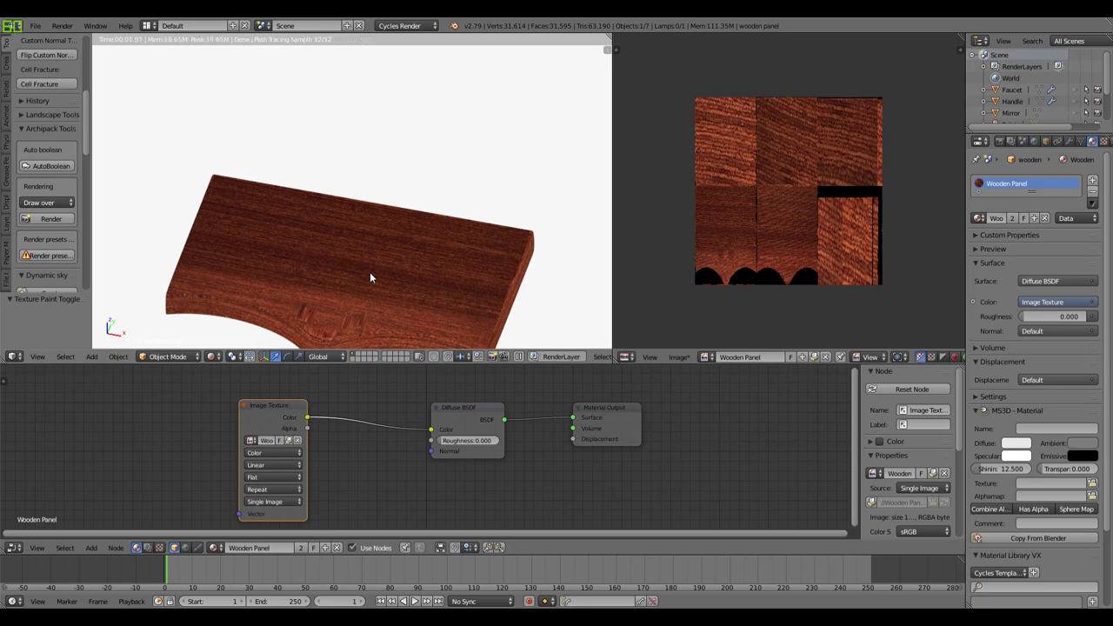
{"action": "key", "text": "KP_7"}
{"action": "scroll", "coordinate": [356, 220], "scroll_direction": "up", "scroll_amount": 4}
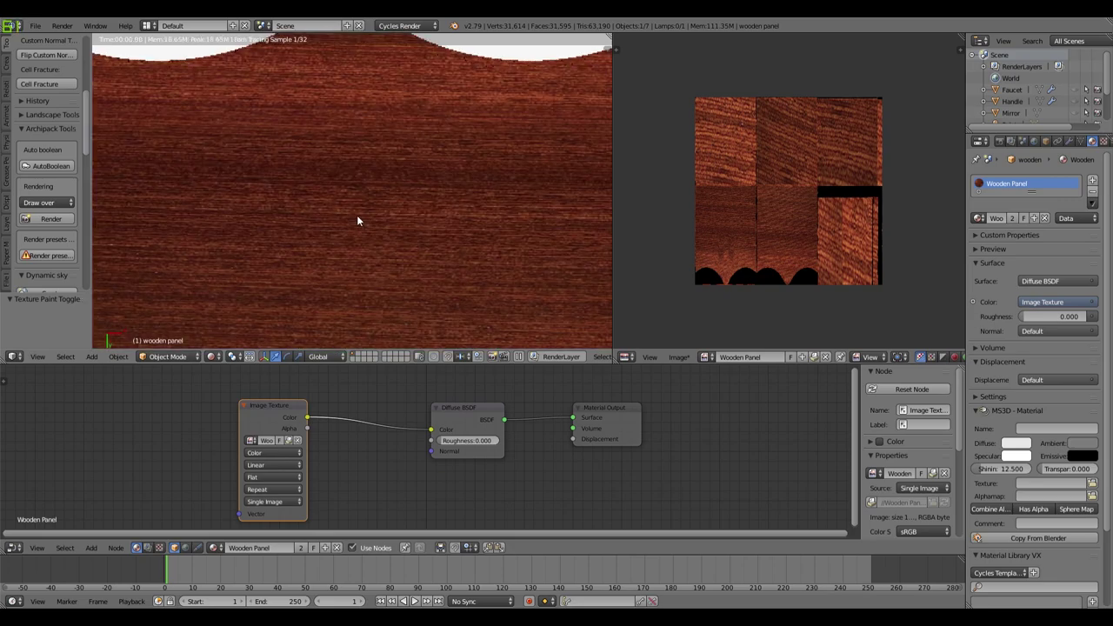
{"action": "scroll", "coordinate": [357, 220], "scroll_direction": "down", "scroll_amount": 4}
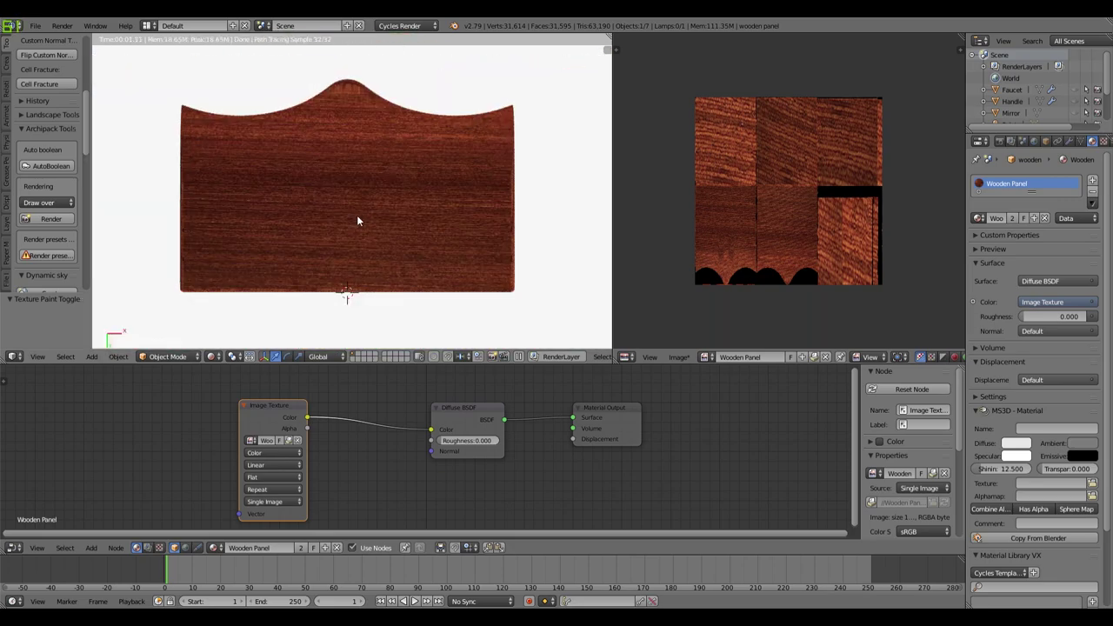
{"action": "key", "text": "KP_1"}
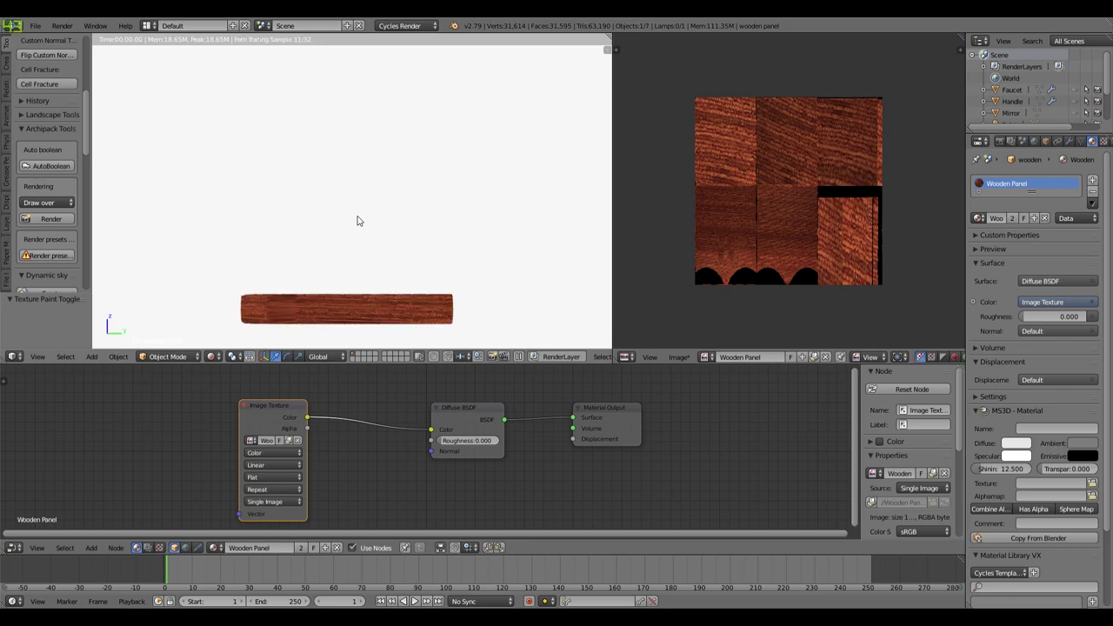
{"action": "key", "text": "KP_7"}
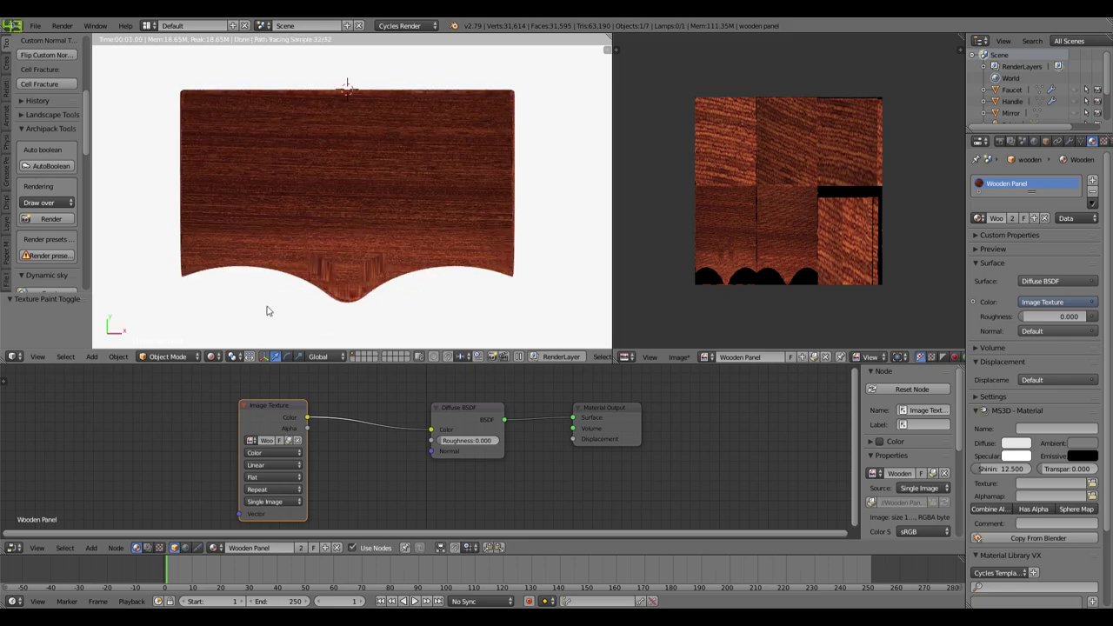
Step: Switch back to Texture Paint mode and repaint the wood grain around the curved edge's central tip in top view
{"action": "left_click", "coordinate": [169, 356]}
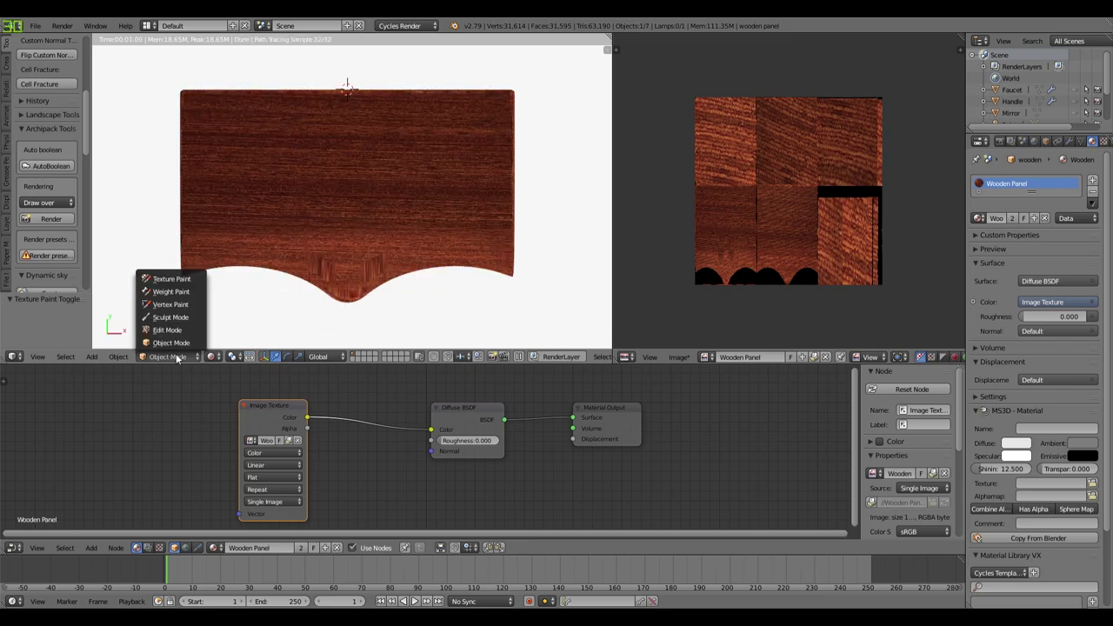
{"action": "left_click", "coordinate": [171, 279]}
{"action": "scroll", "coordinate": [364, 272], "scroll_direction": "down", "scroll_amount": 3}
{"action": "scroll", "coordinate": [365, 270], "scroll_direction": "up", "scroll_amount": 1}
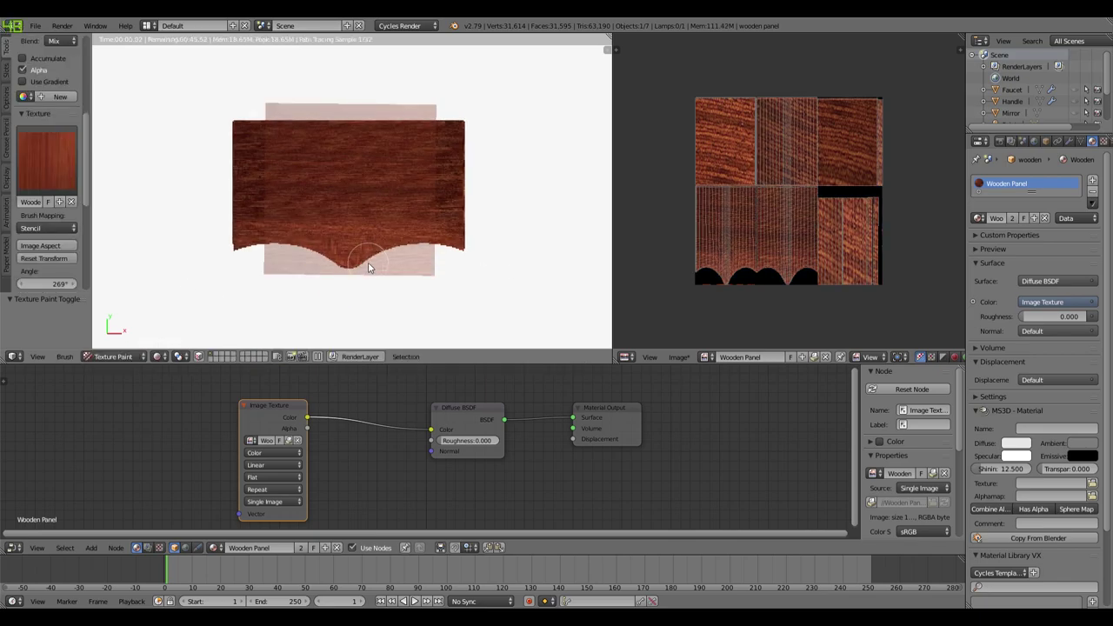
{"action": "scroll", "coordinate": [369, 268], "scroll_direction": "down", "scroll_amount": 2}
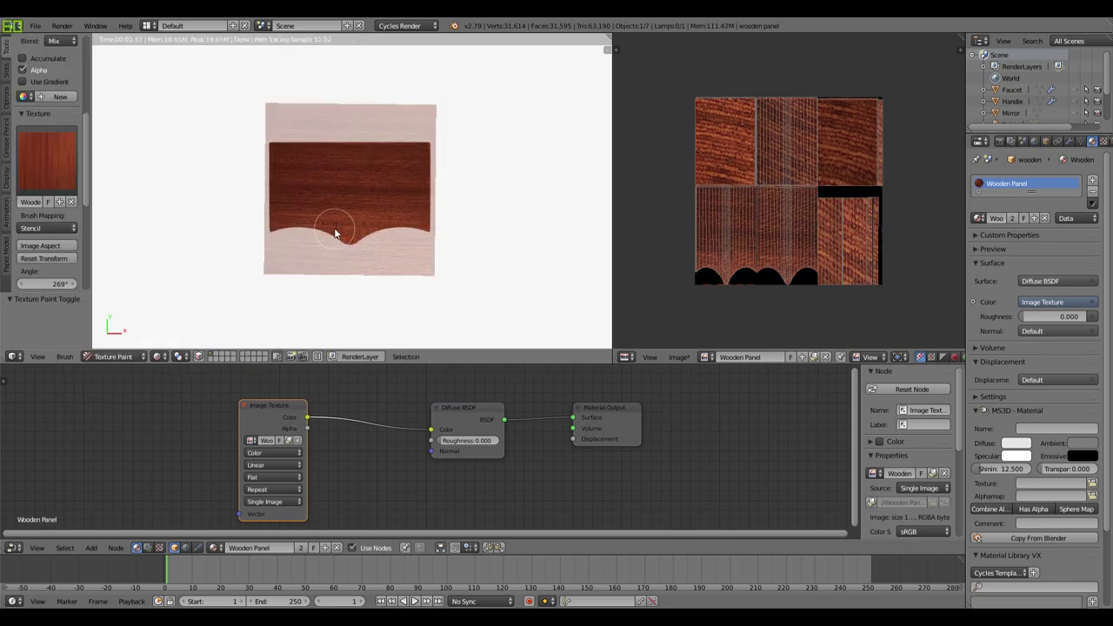
{"action": "mouse_move", "coordinate": [348, 229]}
{"action": "left_mouse_down"}
{"action": "mouse_move", "coordinate": [362, 231]}
{"action": "mouse_move", "coordinate": [335, 231]}
{"action": "mouse_move", "coordinate": [365, 238]}
{"action": "mouse_move", "coordinate": [354, 243]}
{"action": "left_mouse_up"}
{"action": "scroll", "coordinate": [354, 242], "scroll_direction": "up", "scroll_amount": 4}
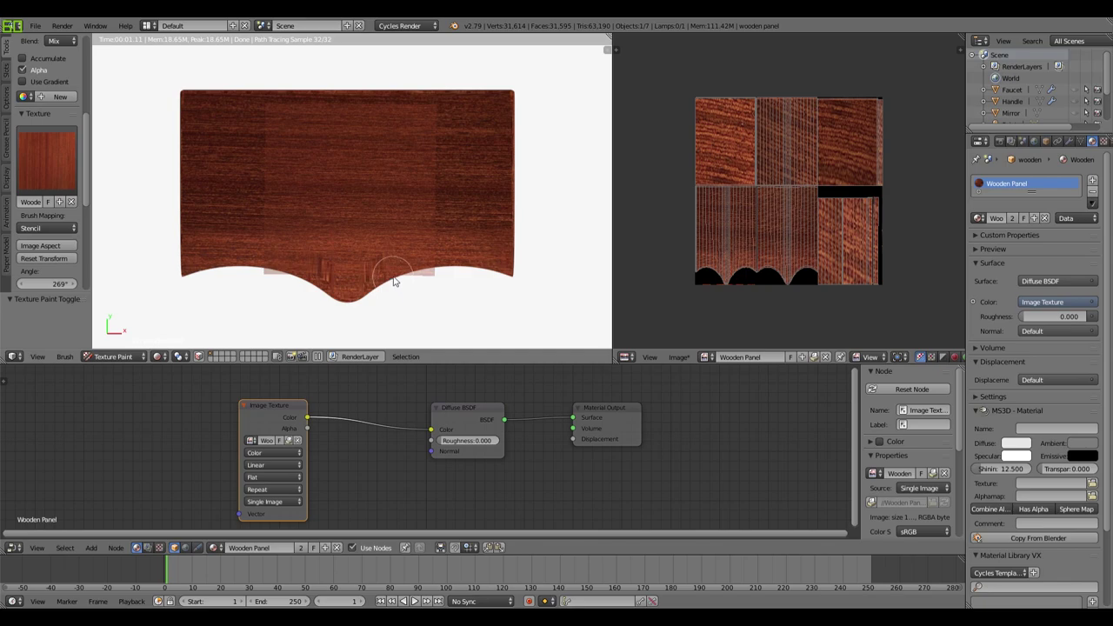
{"action": "scroll", "coordinate": [374, 274], "scroll_direction": "up", "scroll_amount": 4}
{"action": "scroll", "coordinate": [360, 263], "scroll_direction": "down", "scroll_amount": 3}
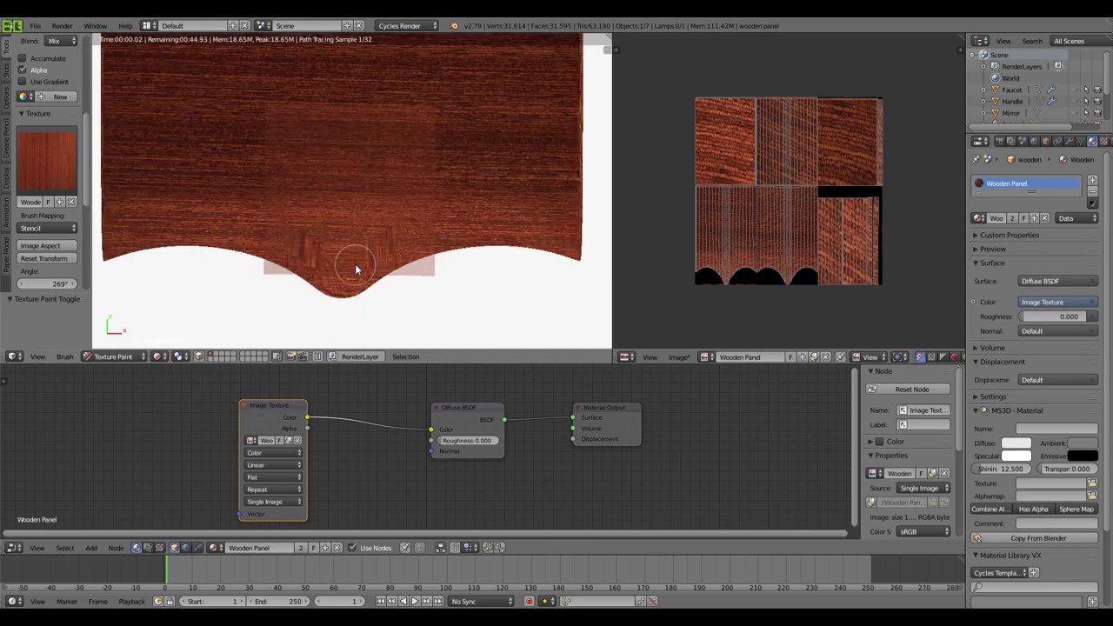
{"action": "left_click", "coordinate": [368, 241]}
{"action": "left_click_drag", "start_coordinate": [340, 250], "coordinate": [368, 249]}
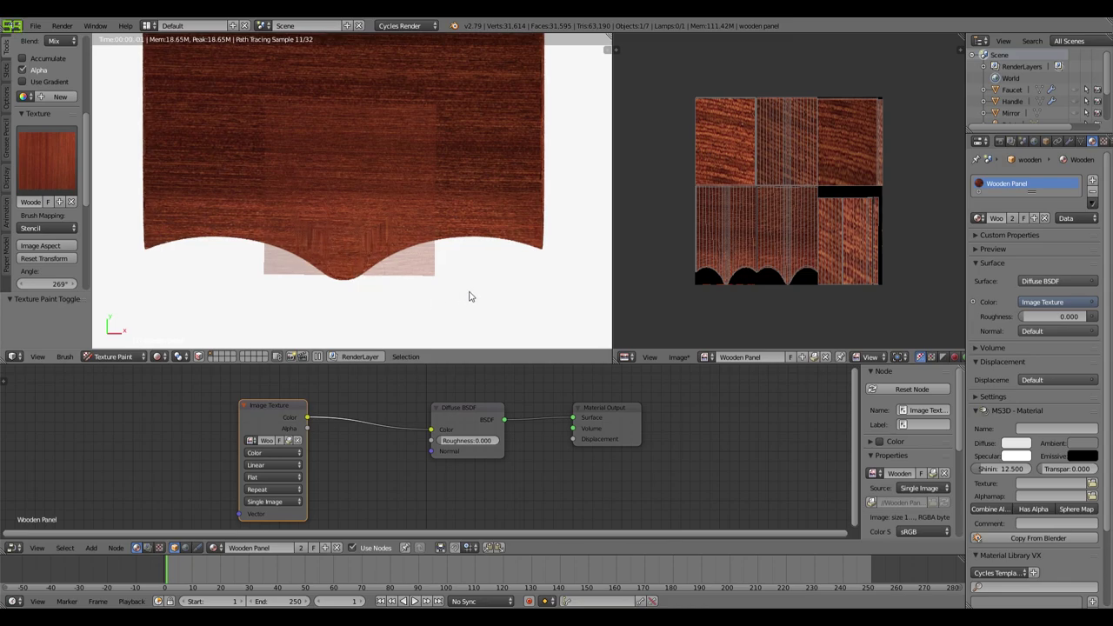
Step: Leave Texture Paint for Edit Mode in solid shading and display the panel's modifier settings
{"action": "left_click", "coordinate": [130, 357]}
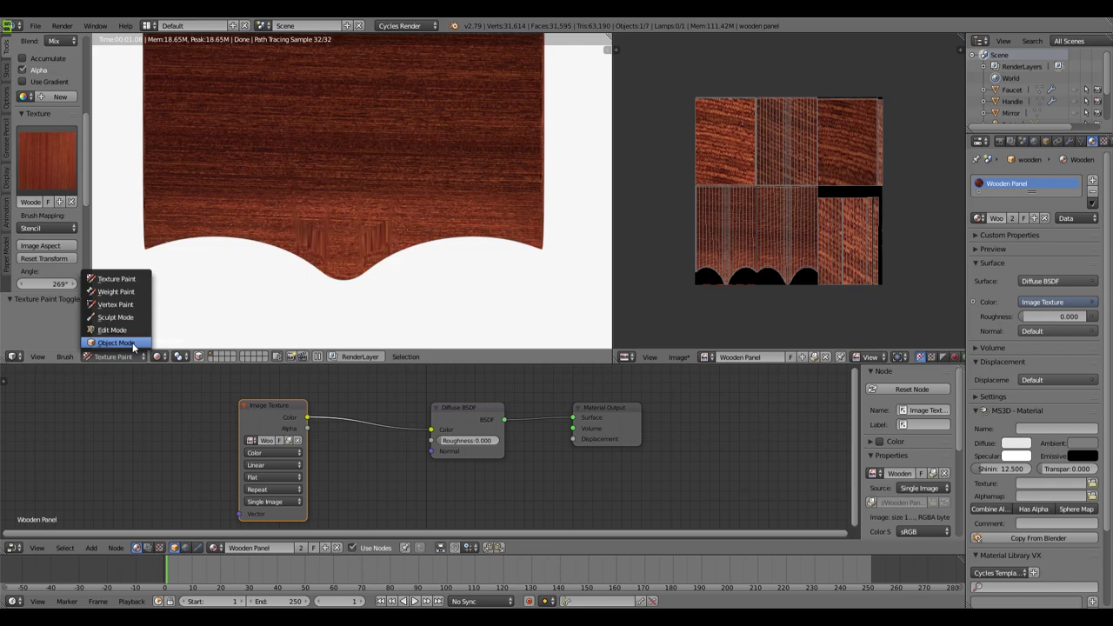
{"action": "left_click", "coordinate": [132, 343]}
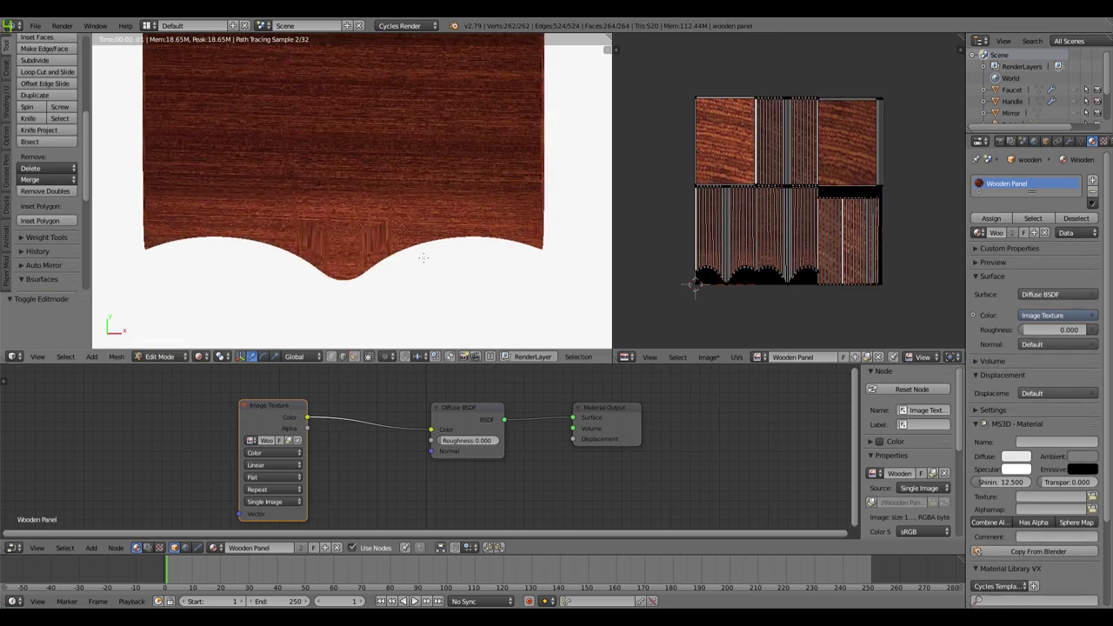
{"action": "key", "text": "shift+z"}
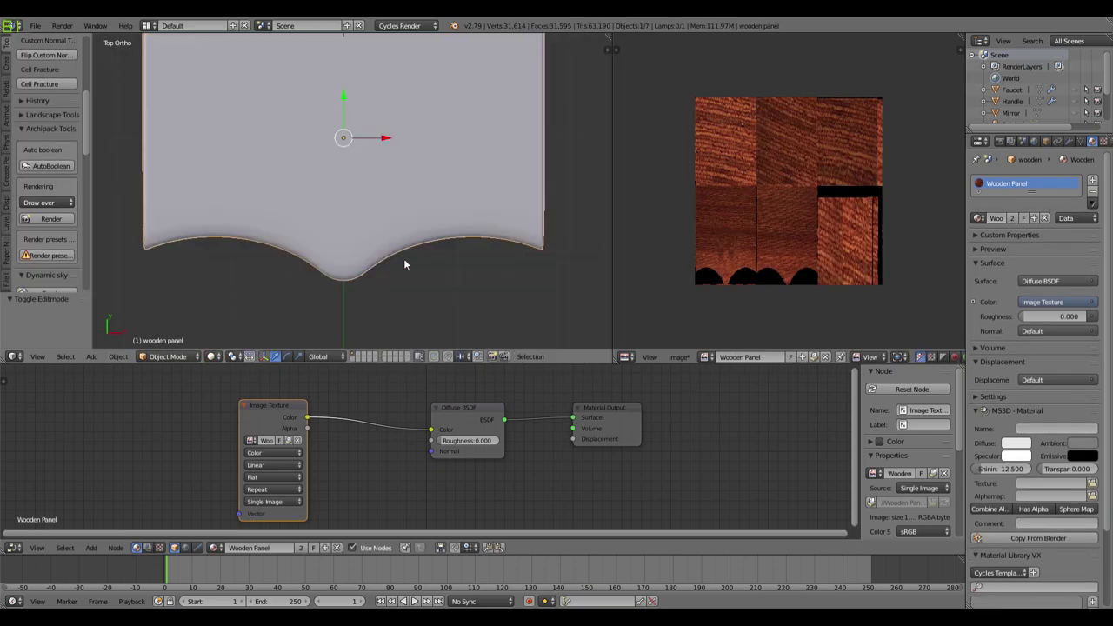
{"action": "middle_click_drag", "start_coordinate": [405, 263], "coordinate": [331, 208]}
{"action": "key", "text": "Tab"}
{"action": "scroll", "coordinate": [402, 232], "scroll_direction": "up", "scroll_amount": 2}
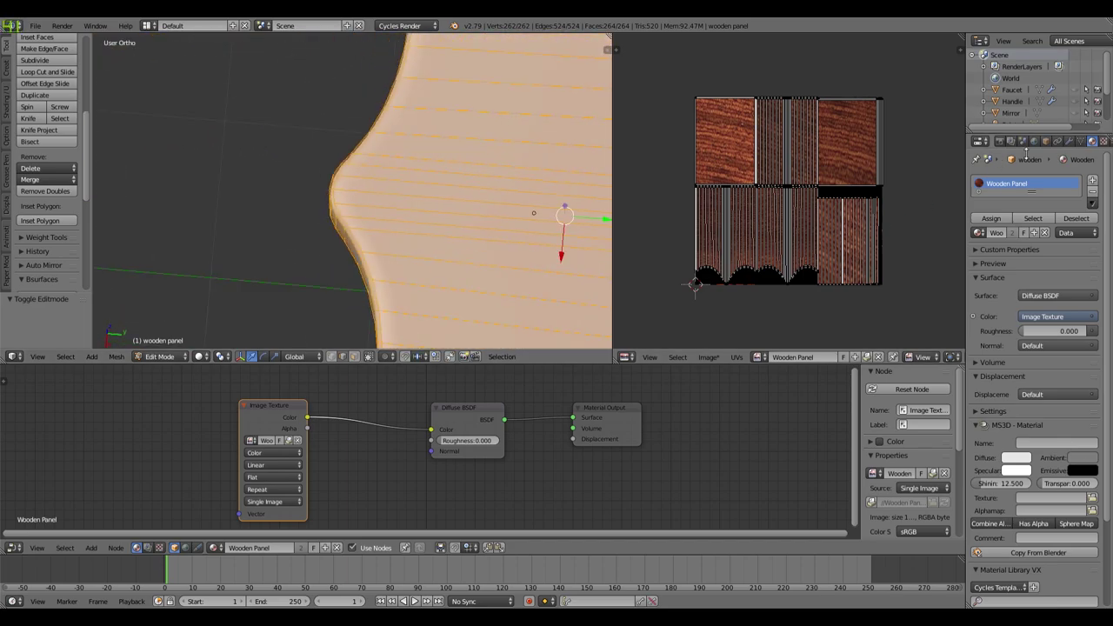
{"action": "left_click", "coordinate": [1068, 141]}
{"action": "middle_click_drag", "start_coordinate": [409, 222], "coordinate": [342, 228]}
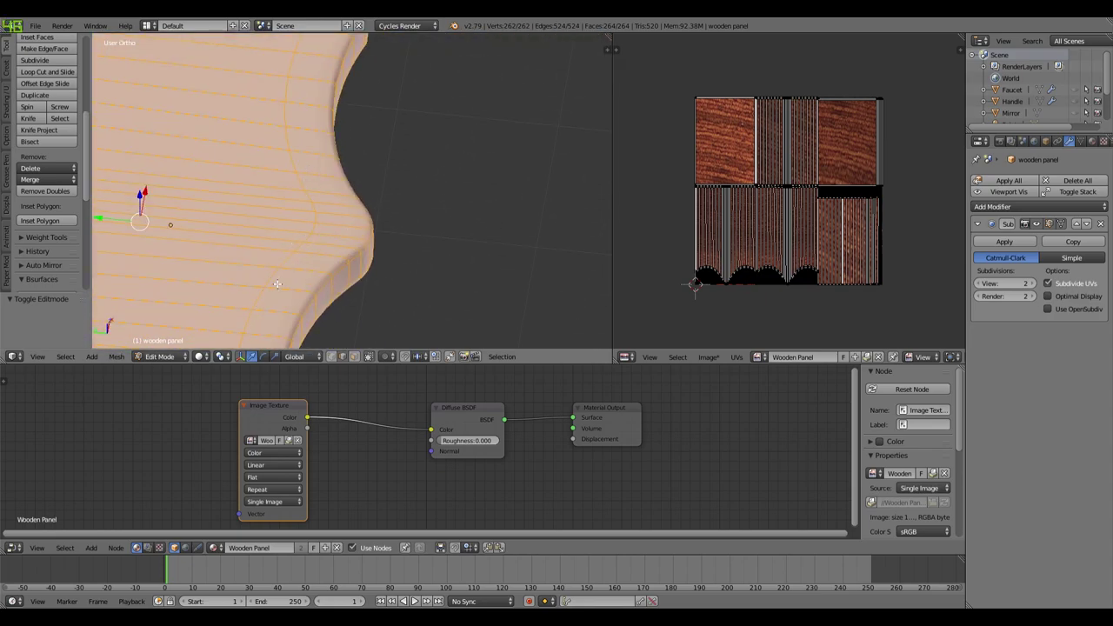
Step: Try to slide the edge loop on the panel's top face that runs parallel to the curved edge
{"action": "key", "text": "a"}
{"action": "middle_click_drag", "start_coordinate": [369, 264], "coordinate": [368, 264]}
{"action": "right_click", "coordinate": [368, 263], "text": "alt"}
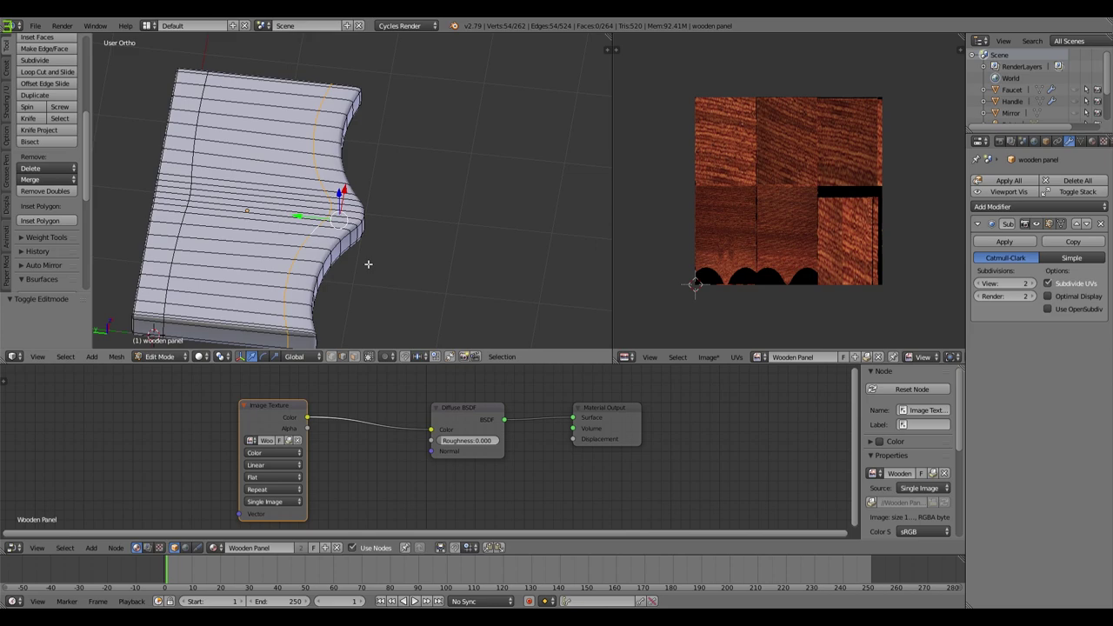
{"action": "key", "text": "g"}
{"action": "key", "text": "g"}
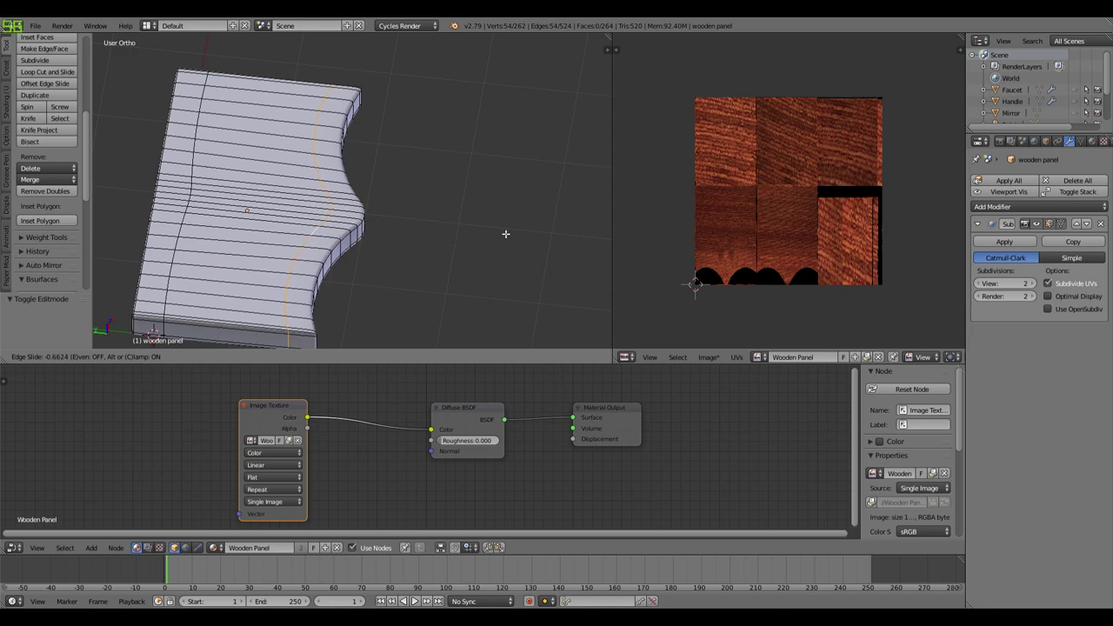
{"action": "left_click", "coordinate": [432, 225]}
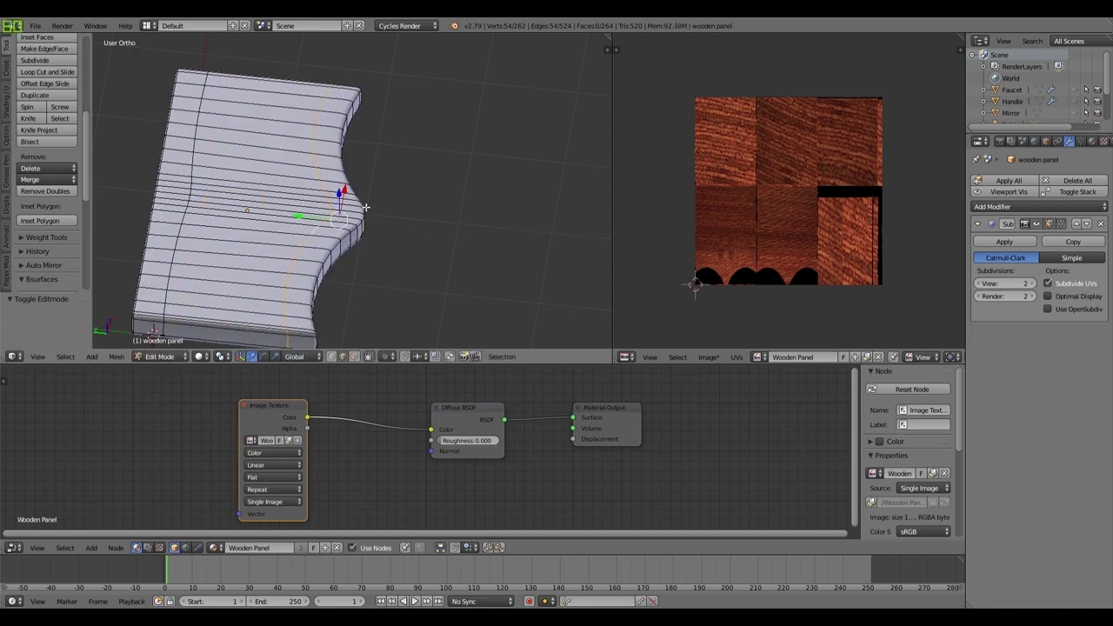
Step: Add a centred loop cut beside the curved edge on the panel's top side and another on its bottom side, then return to Object Mode
{"action": "key", "text": "ctrl+r"}
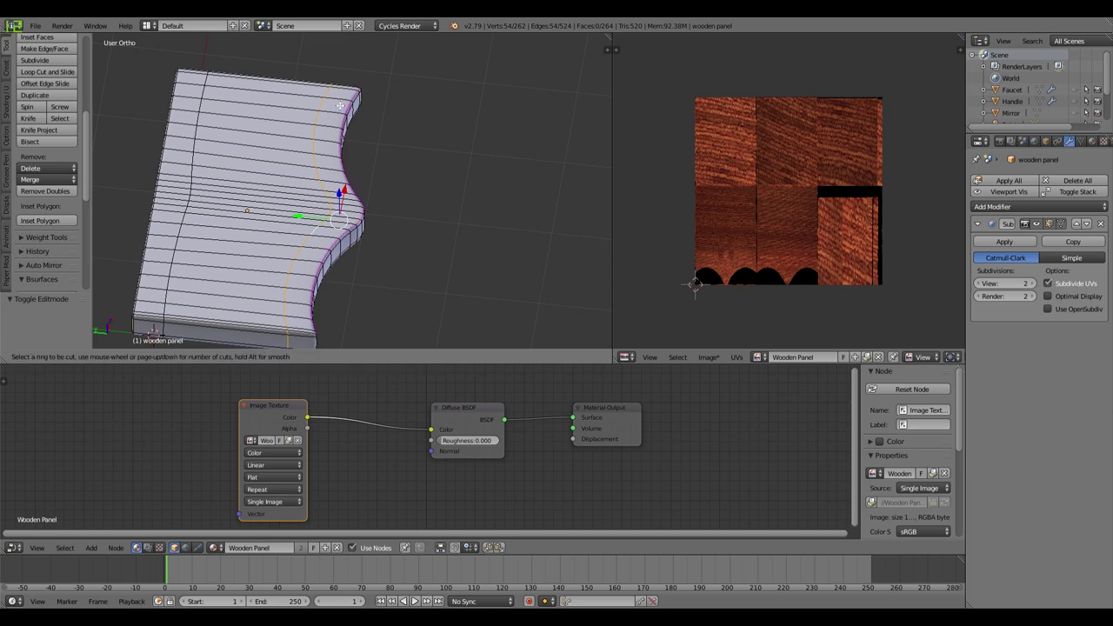
{"action": "left_click", "coordinate": [340, 105]}
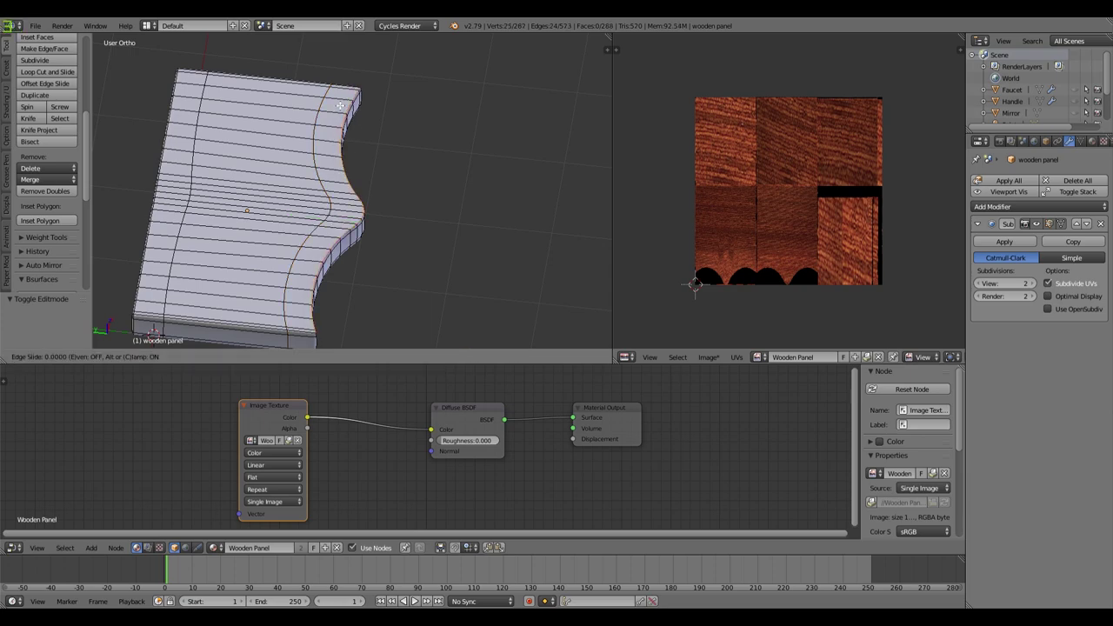
{"action": "left_click", "coordinate": [340, 105]}
{"action": "middle_click_drag", "start_coordinate": [529, 235], "coordinate": [470, 267]}
{"action": "key", "text": "Tab"}
{"action": "scroll", "coordinate": [455, 223], "scroll_direction": "up", "scroll_amount": 4}
{"action": "key", "text": "Tab"}
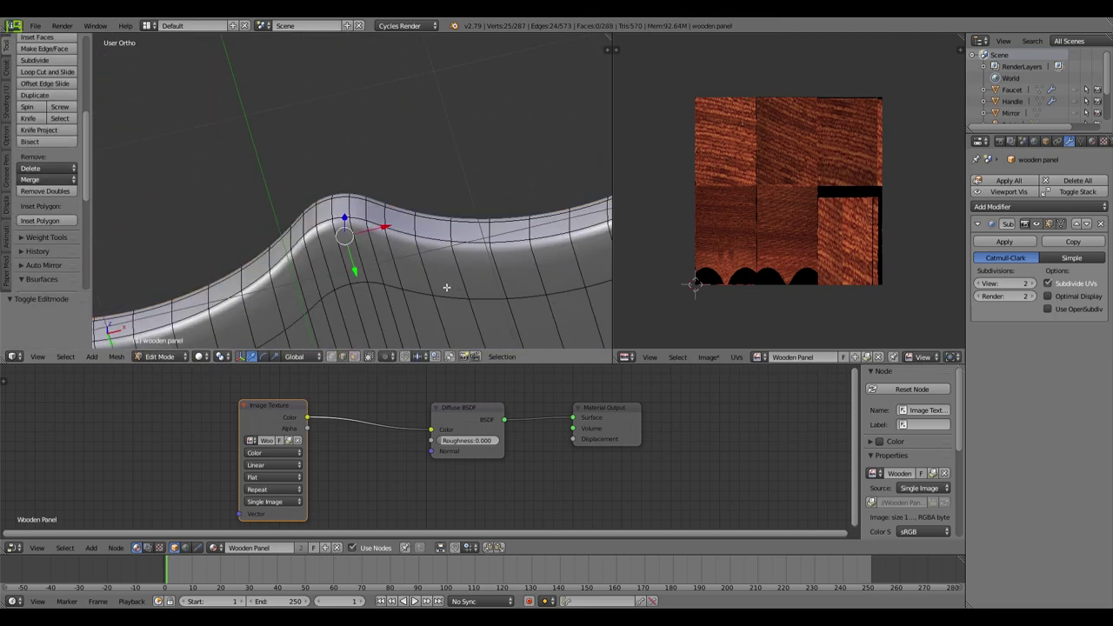
{"action": "key", "text": "ctrl+r"}
{"action": "left_click", "coordinate": [446, 286]}
{"action": "right_click", "coordinate": [445, 285]}
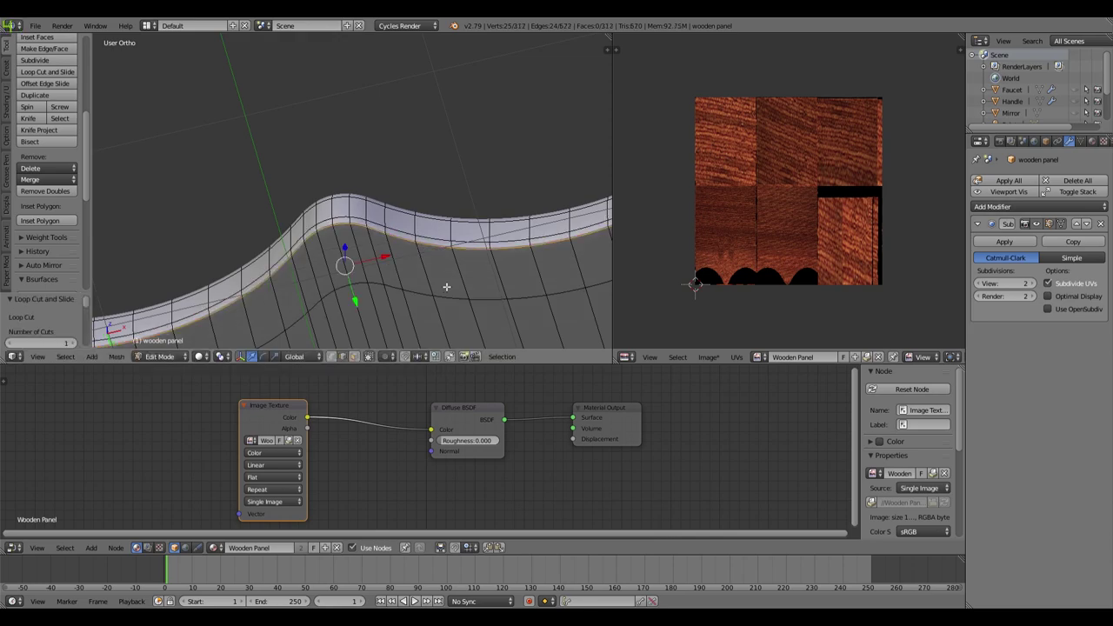
{"action": "key", "text": "Tab"}
Step: Return to Texture Paint mode with rendered shading and line the panel up under the stencil, ending in bottom view
{"action": "key", "text": "KP_7"}
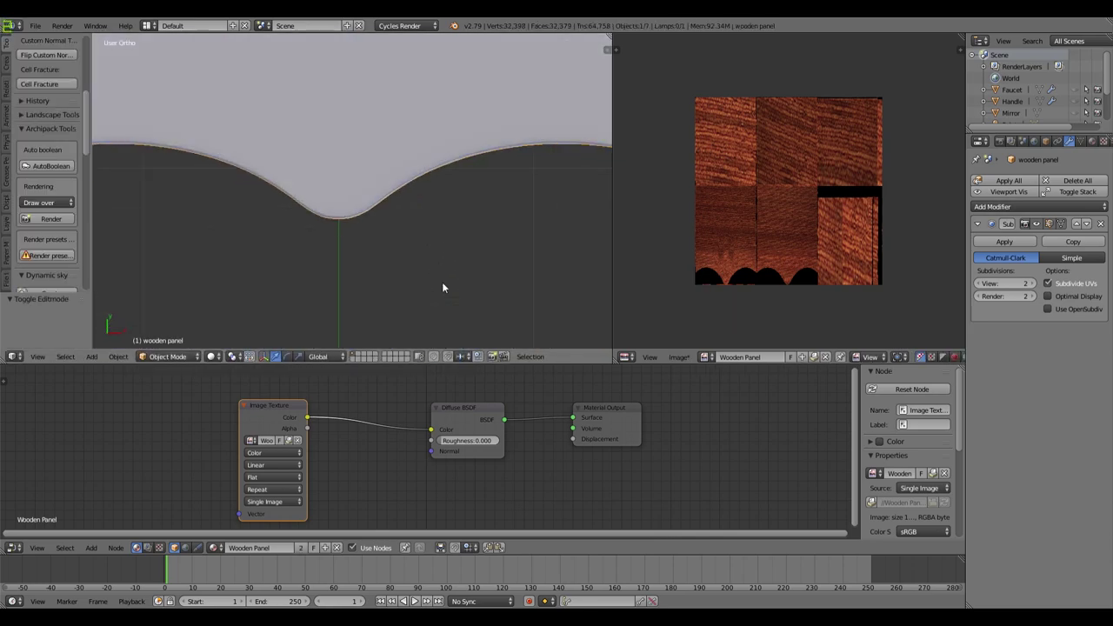
{"action": "scroll", "coordinate": [442, 287], "scroll_direction": "down", "scroll_amount": 6}
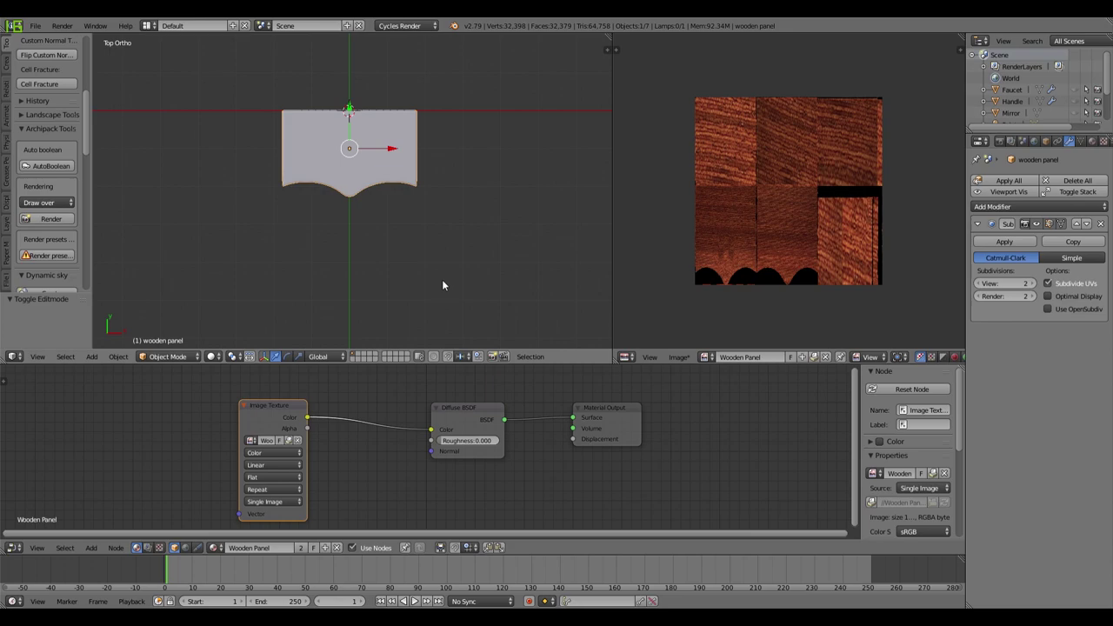
{"action": "key", "text": "Tab"}
{"action": "key", "text": "Tab"}
{"action": "left_click", "coordinate": [169, 357]}
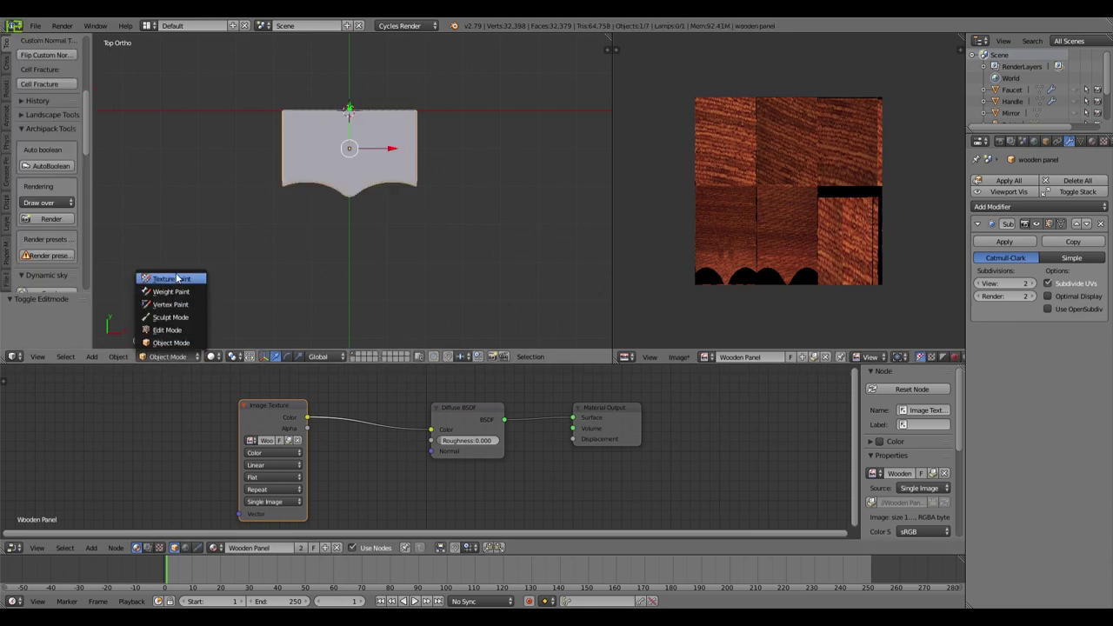
{"action": "left_click", "coordinate": [171, 278]}
{"action": "mouse_move", "coordinate": [472, 222]}
{"action": "right_mouse_down"}
{"action": "mouse_move", "coordinate": [478, 268]}
{"action": "mouse_move", "coordinate": [467, 268]}
{"action": "right_mouse_up"}
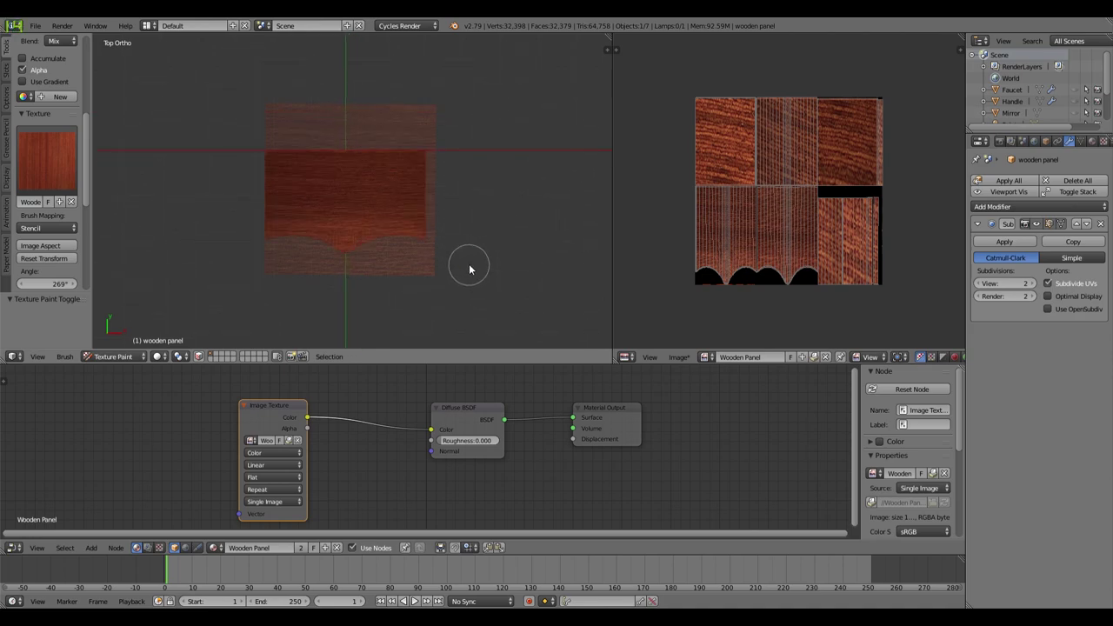
{"action": "left_click", "coordinate": [160, 357]}
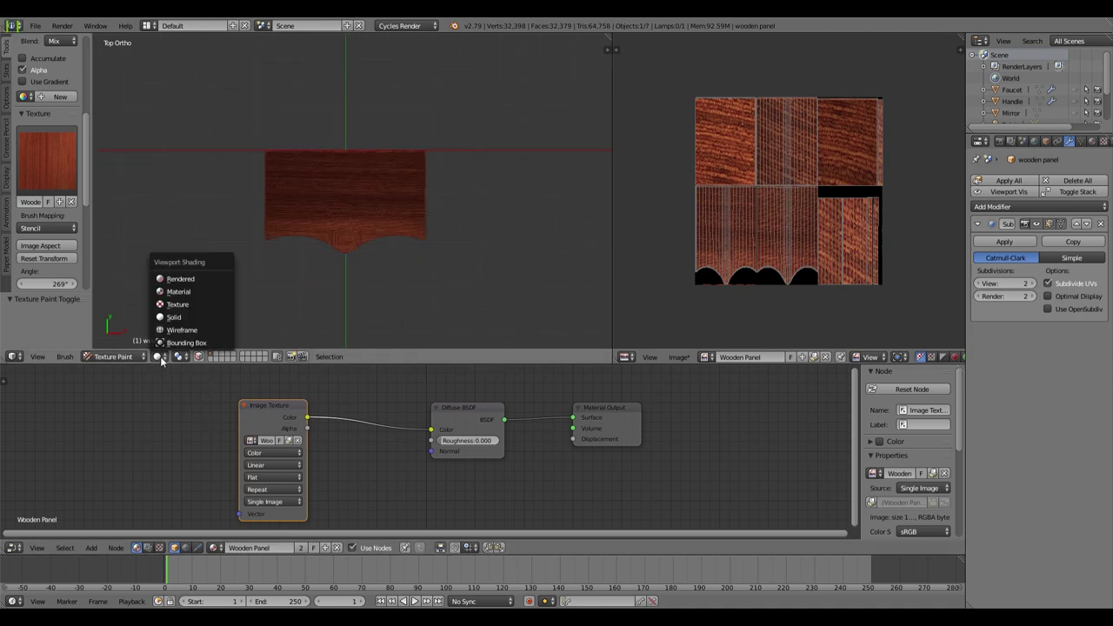
{"action": "left_click", "coordinate": [179, 278]}
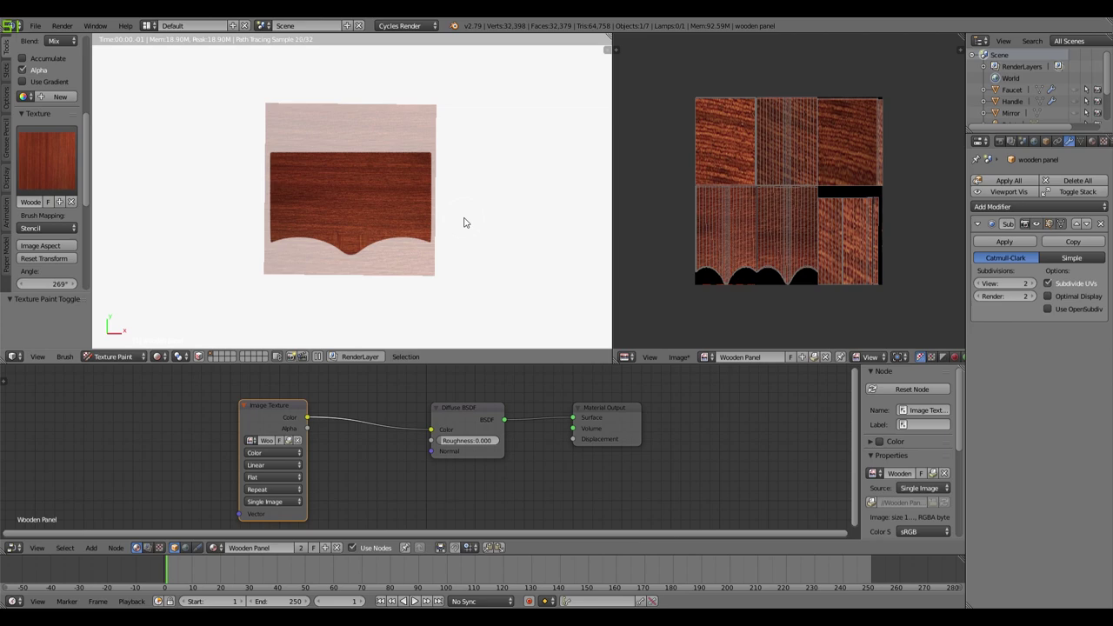
{"action": "key", "text": "ctrl+KP_7"}
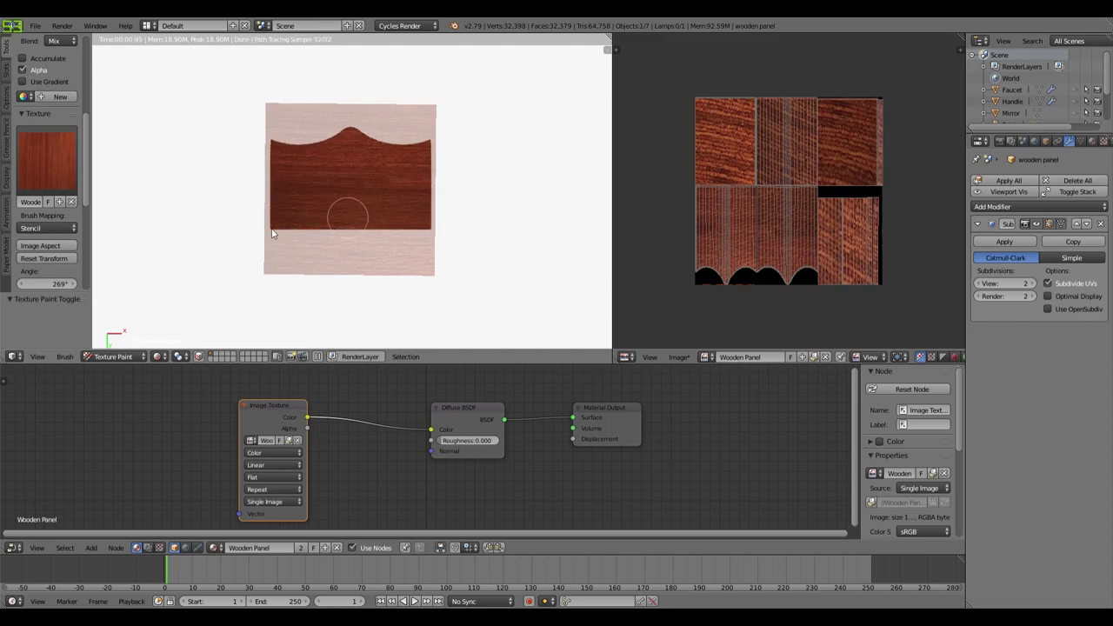
Step: Leave Texture Paint for Object Mode and examine the wood grain along the panel's curved edge
{"action": "left_click", "coordinate": [113, 356]}
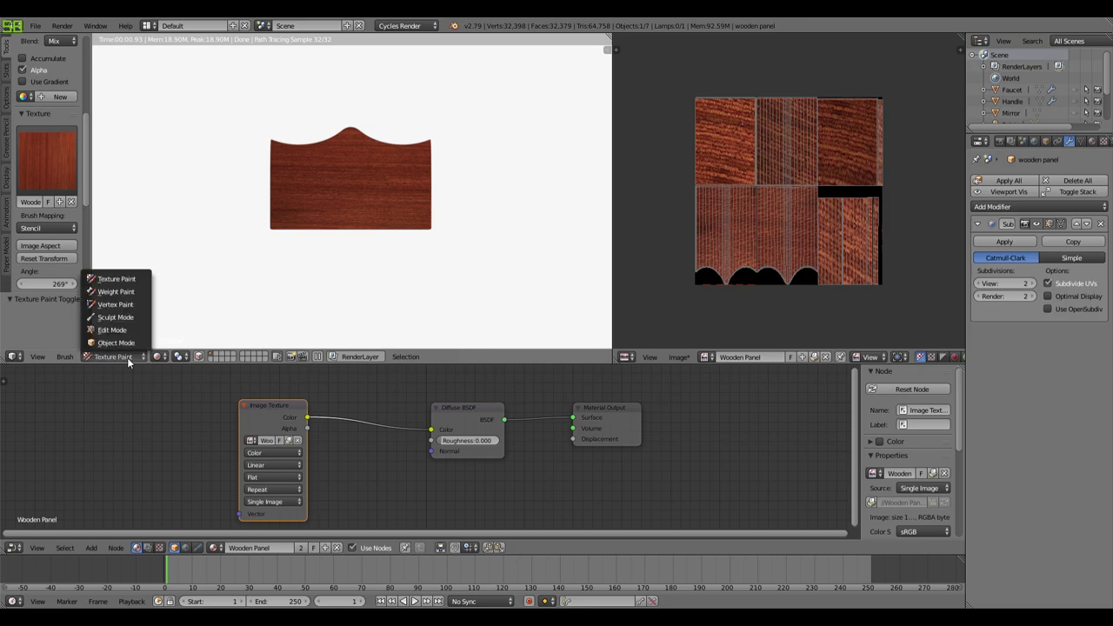
{"action": "left_click", "coordinate": [143, 332]}
{"action": "mouse_move", "coordinate": [415, 213]}
{"action": "middle_mouse_down"}
{"action": "mouse_move", "coordinate": [402, 116]}
{"action": "mouse_move", "coordinate": [417, 216]}
{"action": "middle_mouse_up"}
{"action": "scroll", "coordinate": [414, 215], "scroll_direction": "up", "scroll_amount": 3}
{"action": "scroll", "coordinate": [415, 216], "scroll_direction": "up", "scroll_amount": 2}
{"action": "scroll", "coordinate": [415, 217], "scroll_direction": "down", "scroll_amount": 4}
{"action": "scroll", "coordinate": [415, 216], "scroll_direction": "up", "scroll_amount": 5}
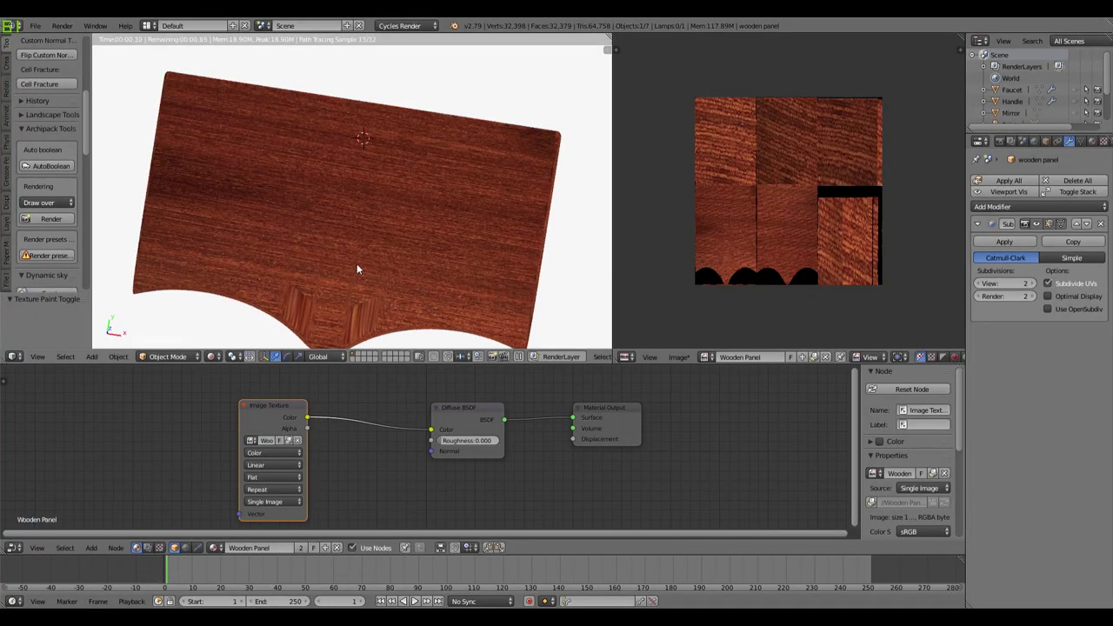
Step: Switch the wooden panel to Edit Mode with solid viewport shading
{"action": "left_click", "coordinate": [180, 357]}
{"action": "left_click", "coordinate": [197, 342]}
{"action": "key", "text": "Tab"}
{"action": "key", "text": "shift+z"}
{"action": "scroll", "coordinate": [333, 275], "scroll_direction": "down", "scroll_amount": 2}
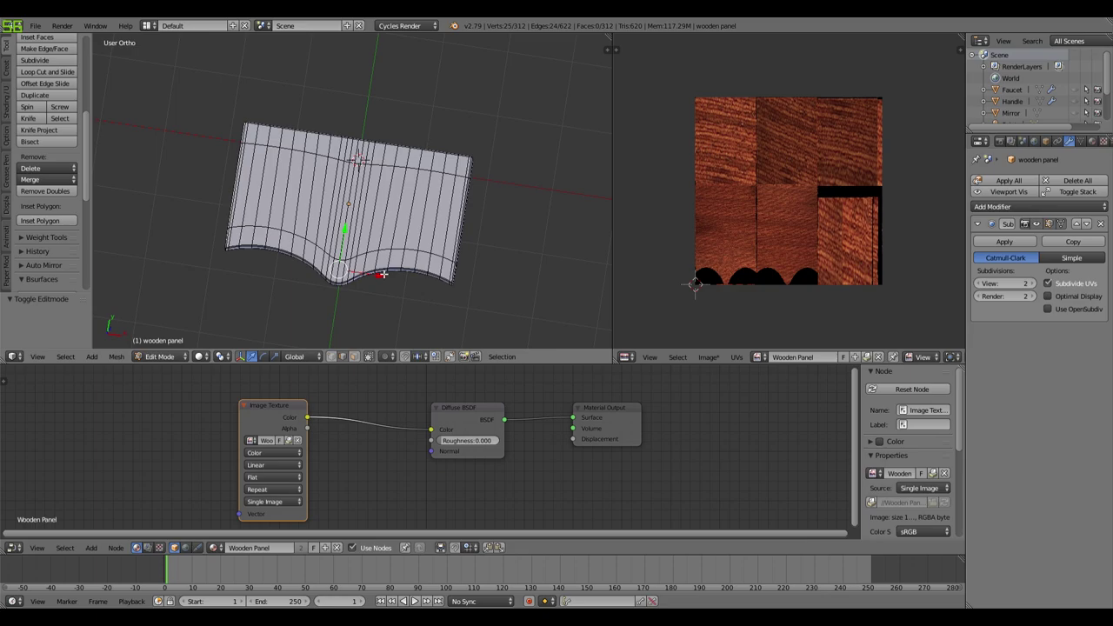
Step: Select the edge loop that runs parallel to the panel's curved edge and move it along Y closer to that edge
{"action": "scroll", "coordinate": [334, 275], "scroll_direction": "up", "scroll_amount": 2}
{"action": "mouse_move", "coordinate": [365, 261]}
{"action": "middle_mouse_down"}
{"action": "mouse_move", "coordinate": [395, 194]}
{"action": "mouse_move", "coordinate": [426, 217]}
{"action": "middle_mouse_up"}
{"action": "right_click", "coordinate": [396, 209], "text": "alt"}
{"action": "left_click_drag", "start_coordinate": [347, 198], "coordinate": [336, 229]}
{"action": "right_click", "coordinate": [335, 229]}
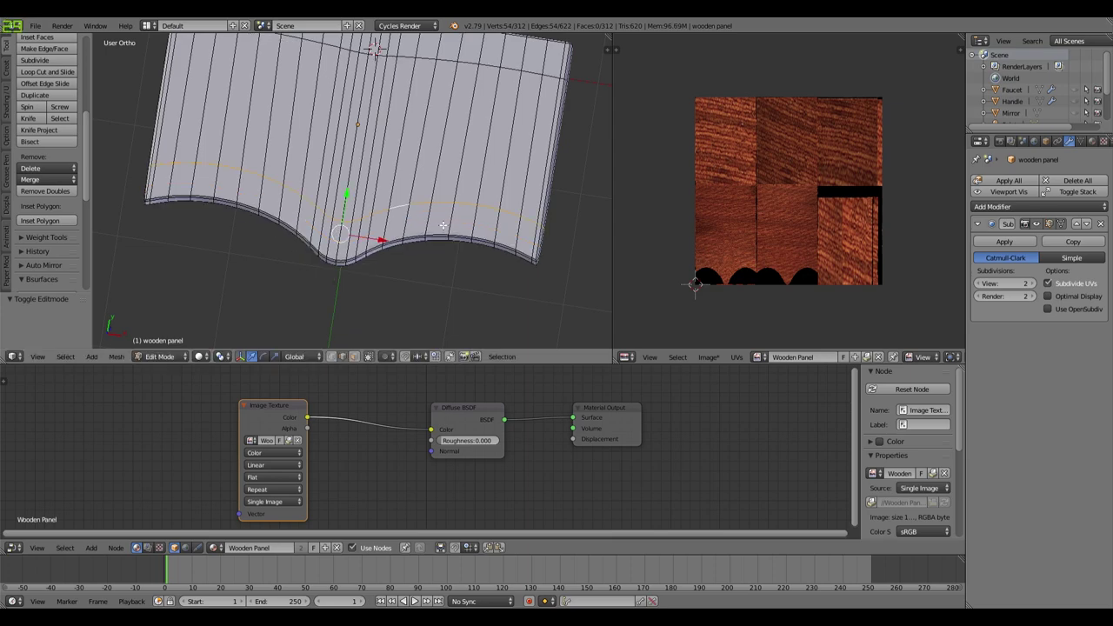
Step: Add one centred loop cut around the middle of the panel, between the curved edge's loop and the straight edge's loop
{"action": "key", "text": "ctrl+r"}
{"action": "left_click", "coordinate": [497, 179]}
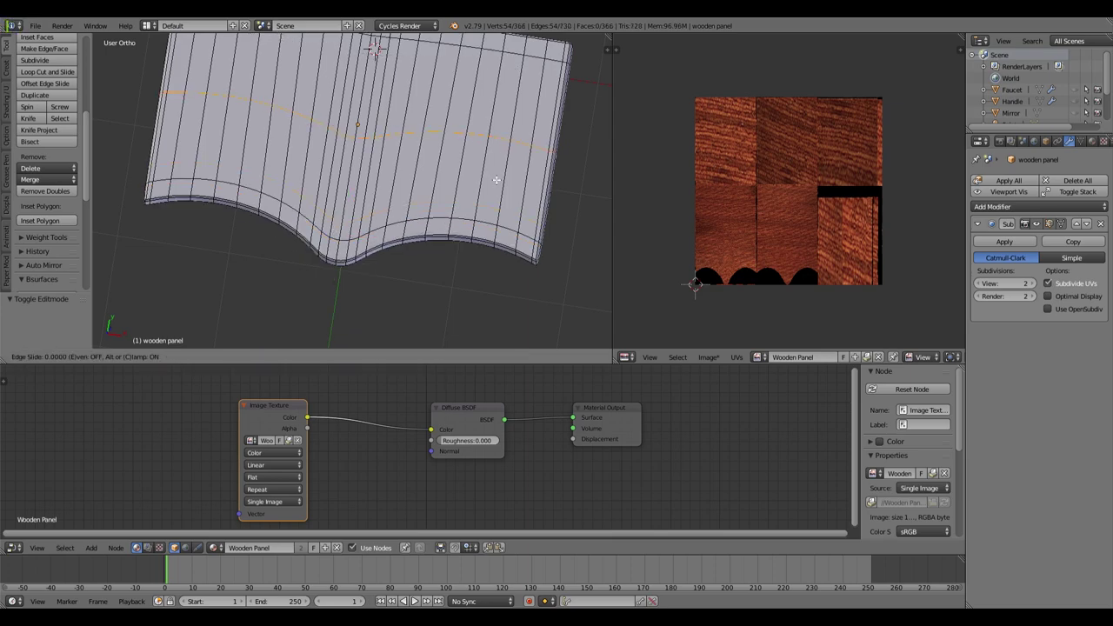
{"action": "left_click", "coordinate": [465, 237]}
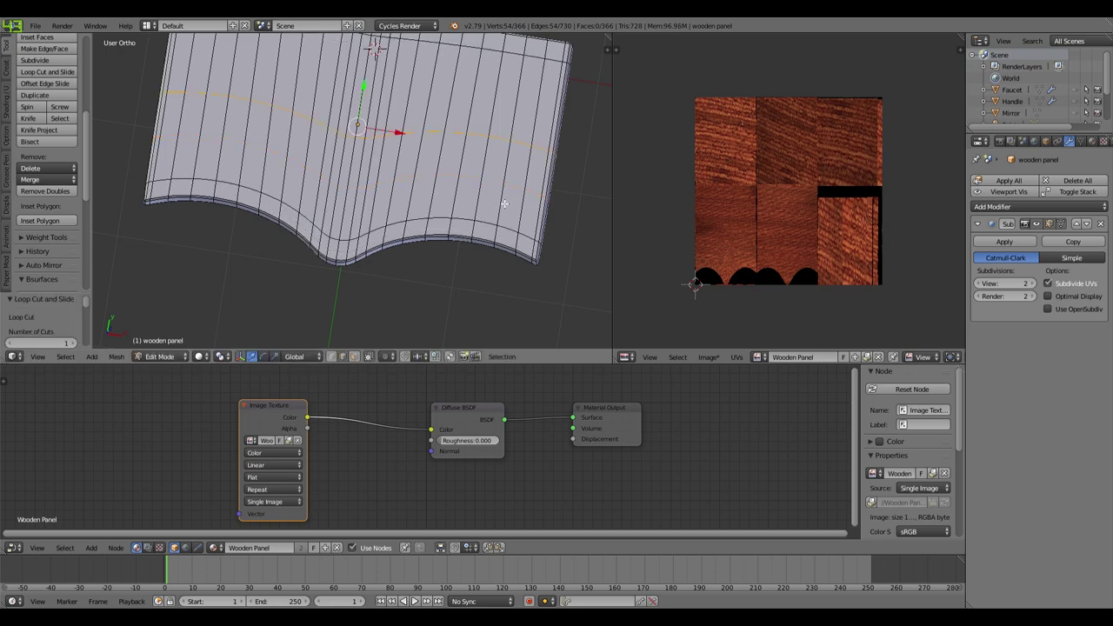
Step: Replace the last loop cut on the wooden panel with one slid toward the scalloped edge and another toward the straight edge
{"action": "key", "text": "ctrl+z"}
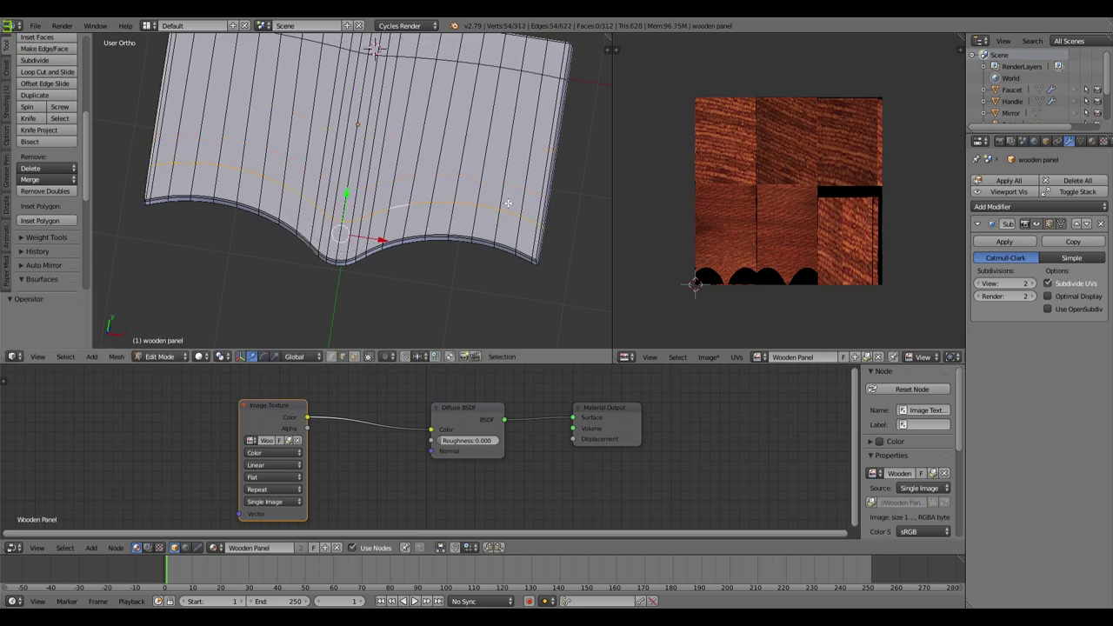
{"action": "key", "text": "ctrl+r"}
{"action": "left_click", "coordinate": [504, 198]}
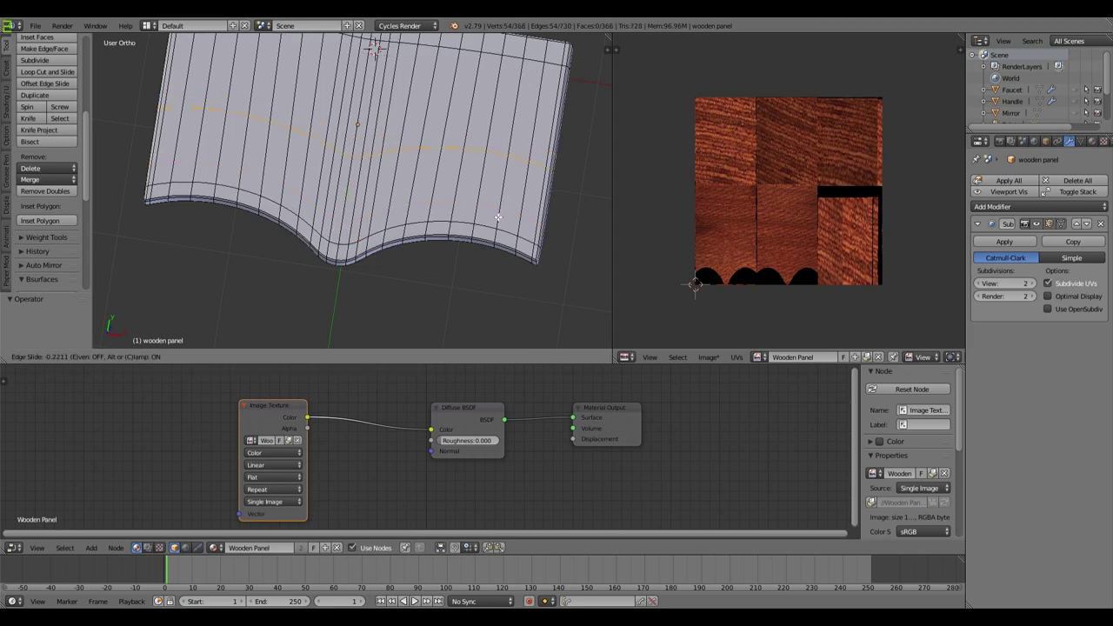
{"action": "left_click", "coordinate": [457, 277]}
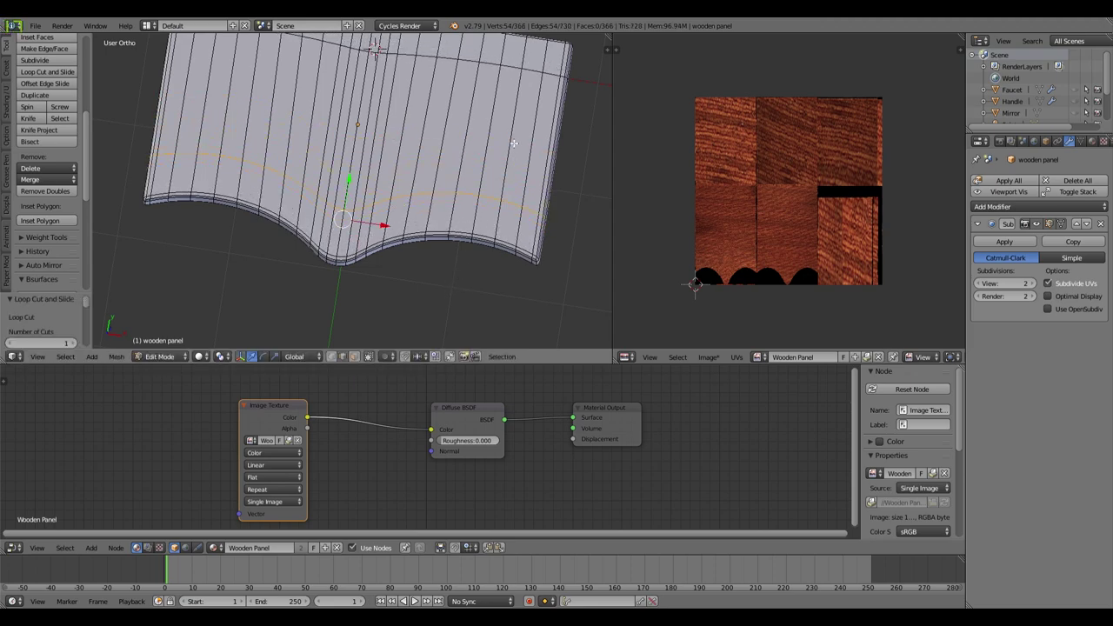
{"action": "key", "text": "ctrl+r"}
{"action": "left_click", "coordinate": [538, 106]}
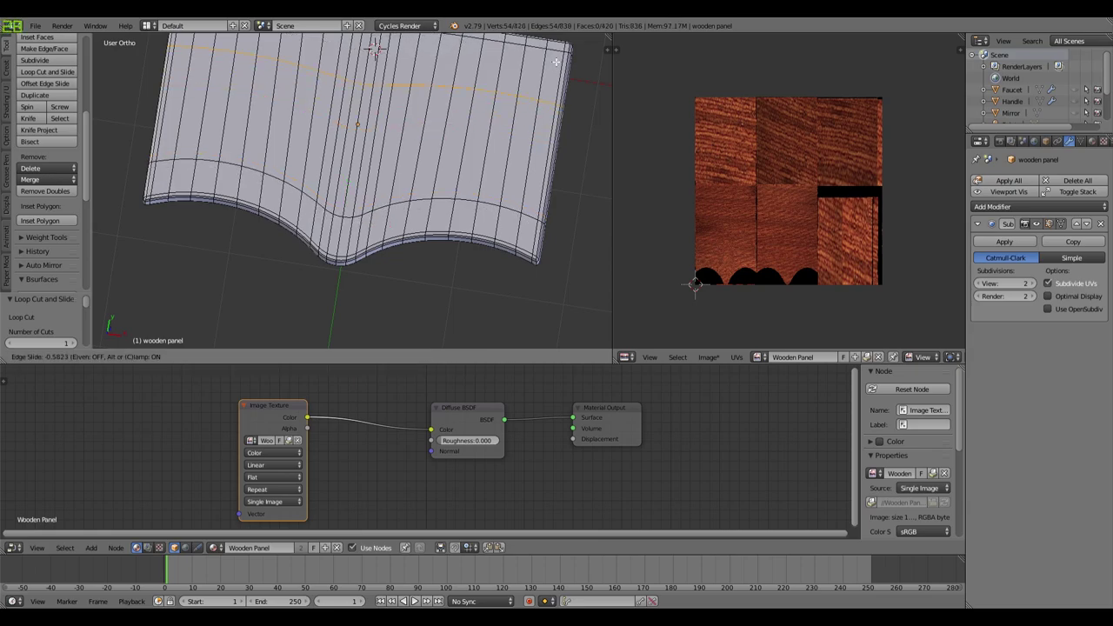
{"action": "left_click", "coordinate": [537, 101]}
Step: Try one more centred loop cut near the panel's straight edge, and undo the three newly added loop cuts
{"action": "middle_click_drag", "start_coordinate": [553, 127], "coordinate": [536, 278]}
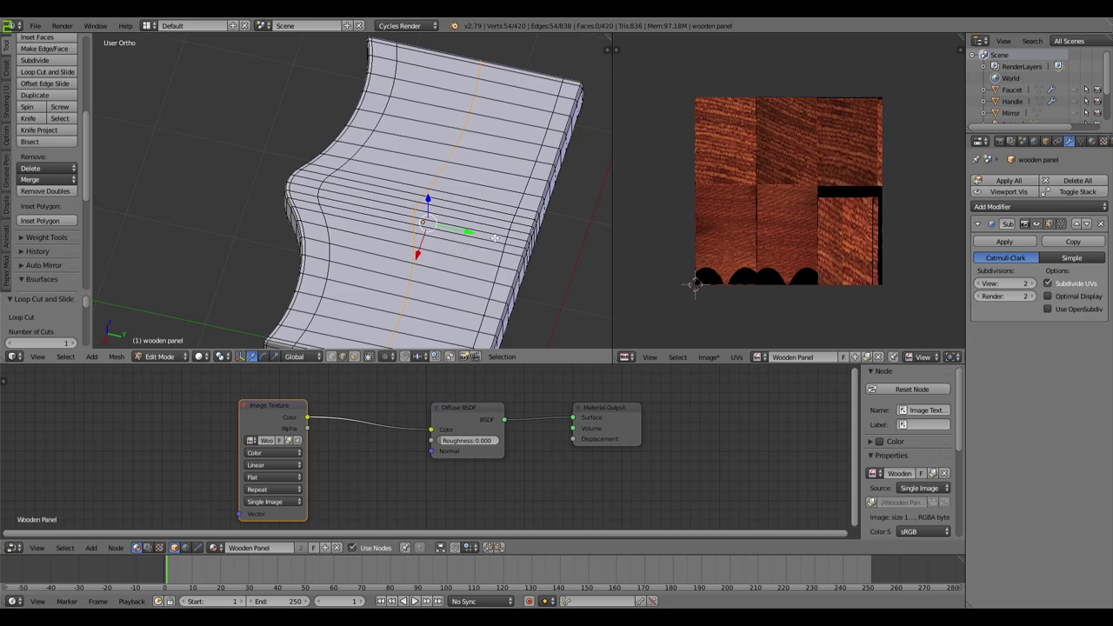
{"action": "key", "text": "ctrl+r"}
{"action": "left_click", "coordinate": [504, 250]}
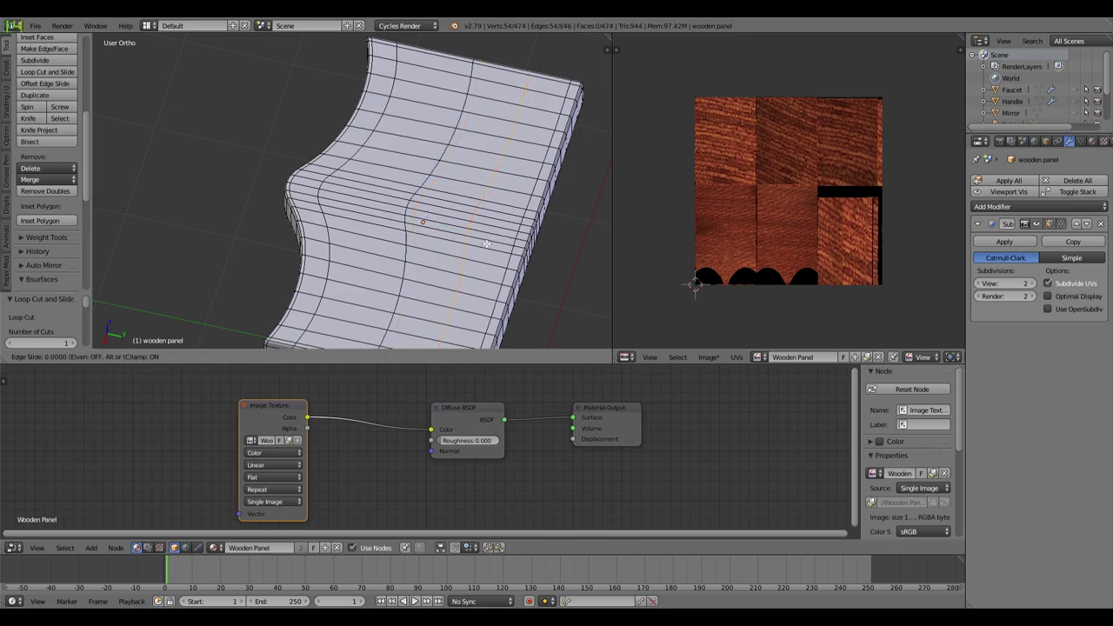
{"action": "right_click", "coordinate": [530, 260]}
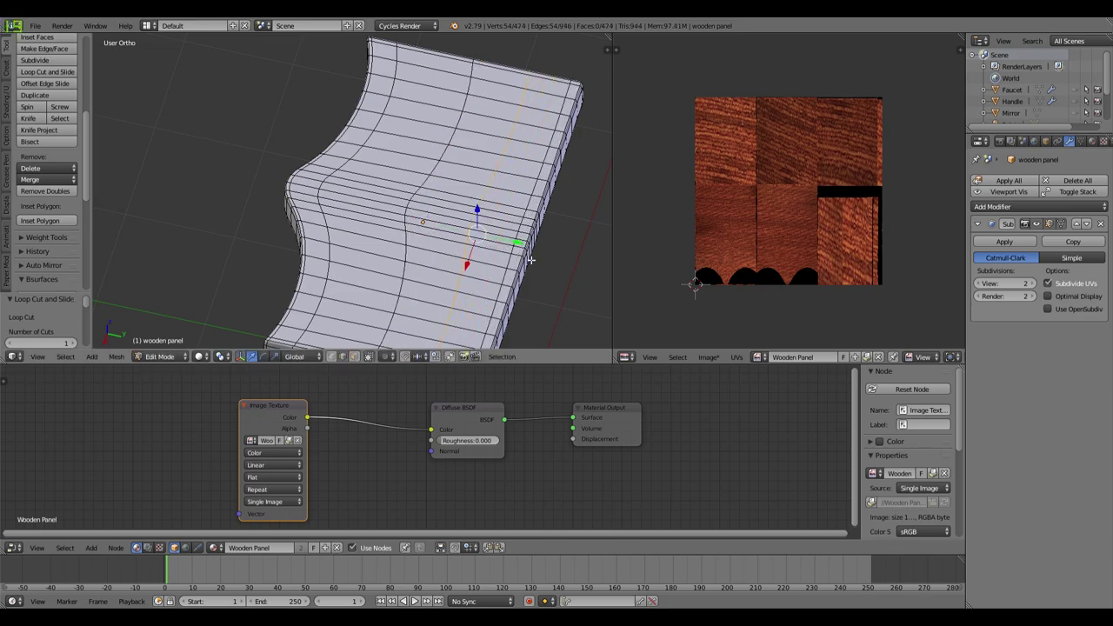
{"action": "key", "text": "ctrl+z"}
{"action": "key", "text": "ctrl+z"}
{"action": "key", "text": "ctrl+z"}
Step: Add a single loop cut across the wooden panel and slide it toward the scalloped edge
{"action": "middle_click_drag", "start_coordinate": [491, 252], "coordinate": [90, 280]}
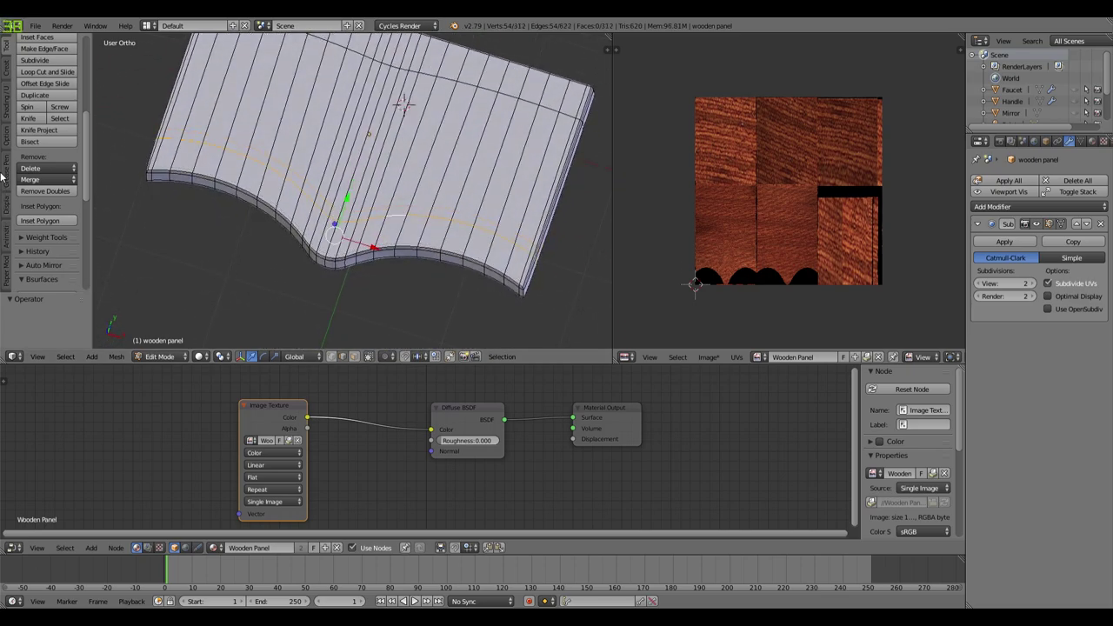
{"action": "key", "text": "ctrl+r"}
{"action": "left_click", "coordinate": [476, 195]}
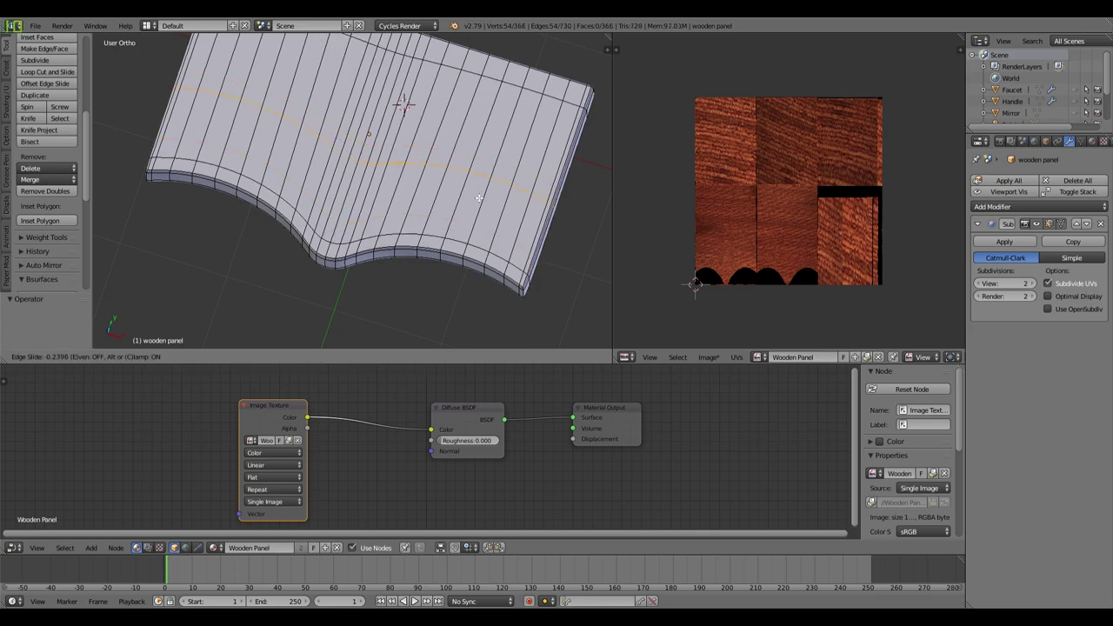
{"action": "left_click", "coordinate": [457, 251]}
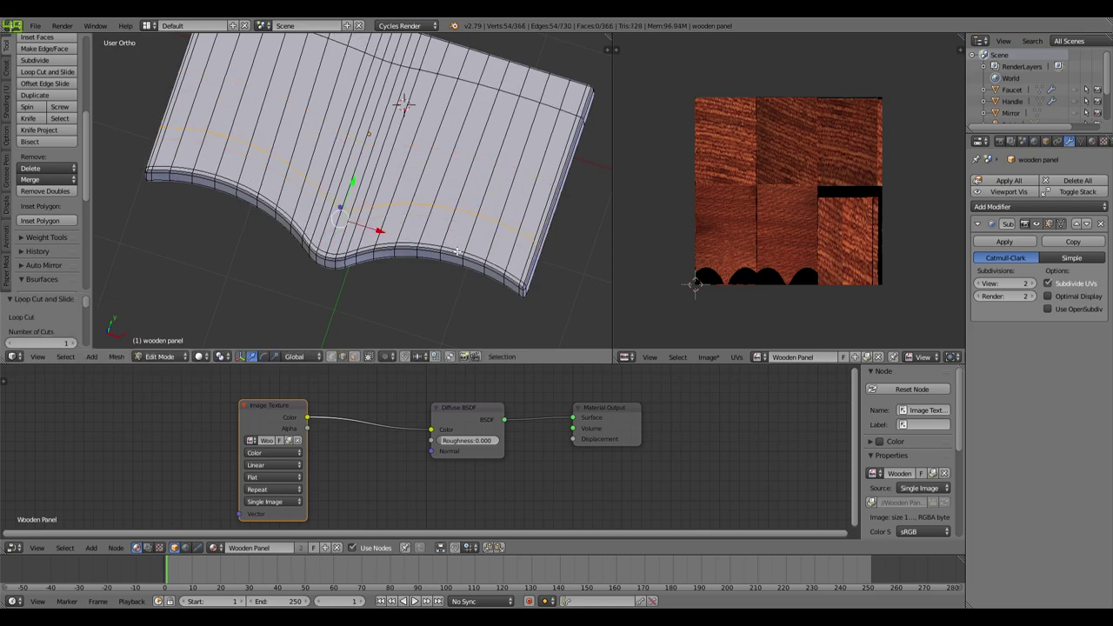
Step: Leave mesh editing and use Texture Paint mode to paint the wood stencil over the panel's top and bottom faces
{"action": "key", "text": "Tab"}
{"action": "key", "text": "KP_7"}
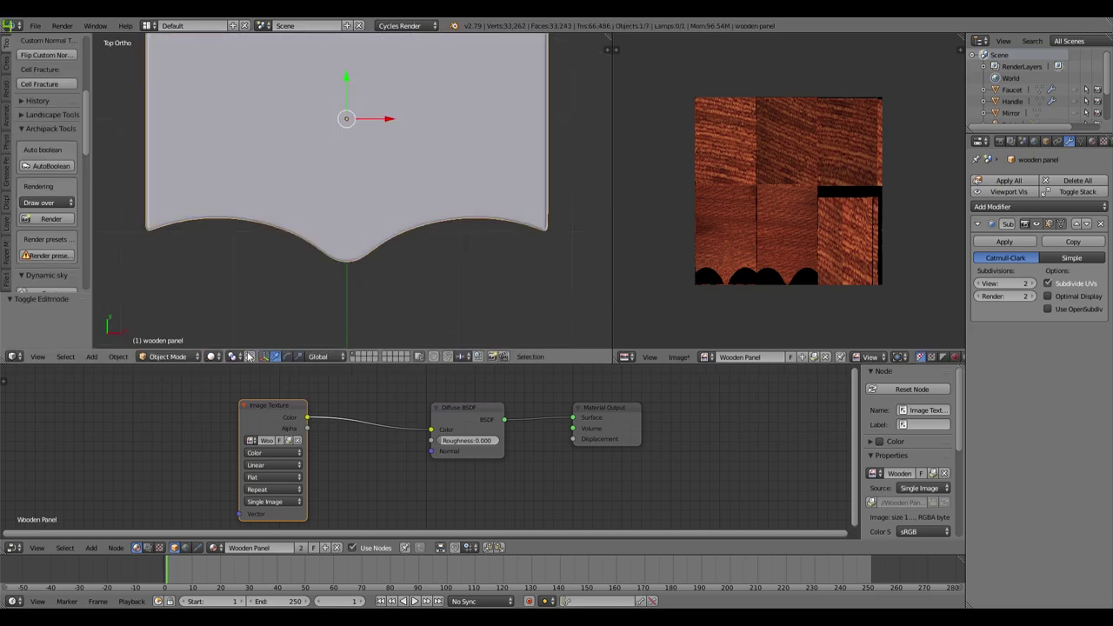
{"action": "left_click", "coordinate": [162, 360]}
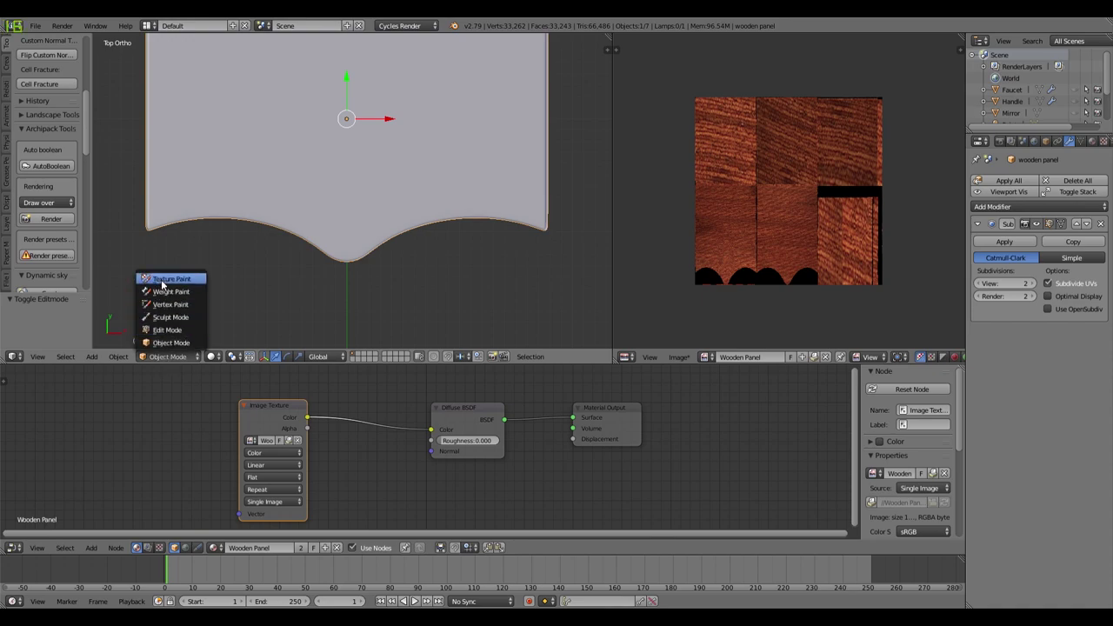
{"action": "left_click", "coordinate": [164, 284]}
{"action": "key", "text": "KP_1"}
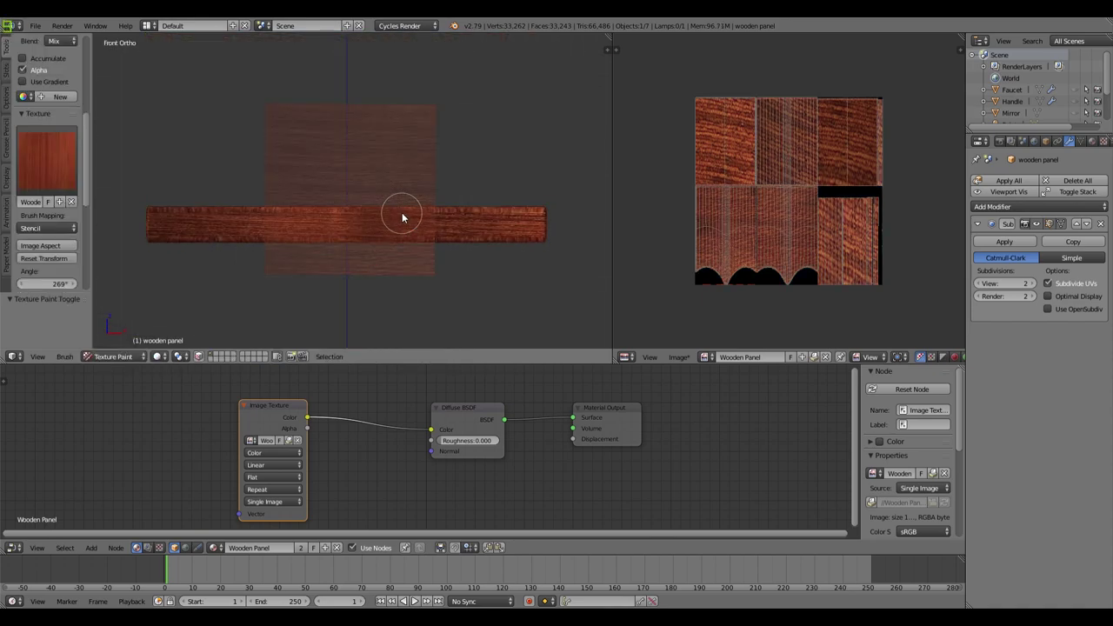
{"action": "key", "text": "KP_7"}
{"action": "mouse_move", "coordinate": [422, 208]}
{"action": "middle_mouse_down", "text": "shift"}
{"action": "mouse_move", "coordinate": [420, 239]}
{"action": "mouse_move", "coordinate": [425, 229]}
{"action": "middle_mouse_up", "text": "shift"}
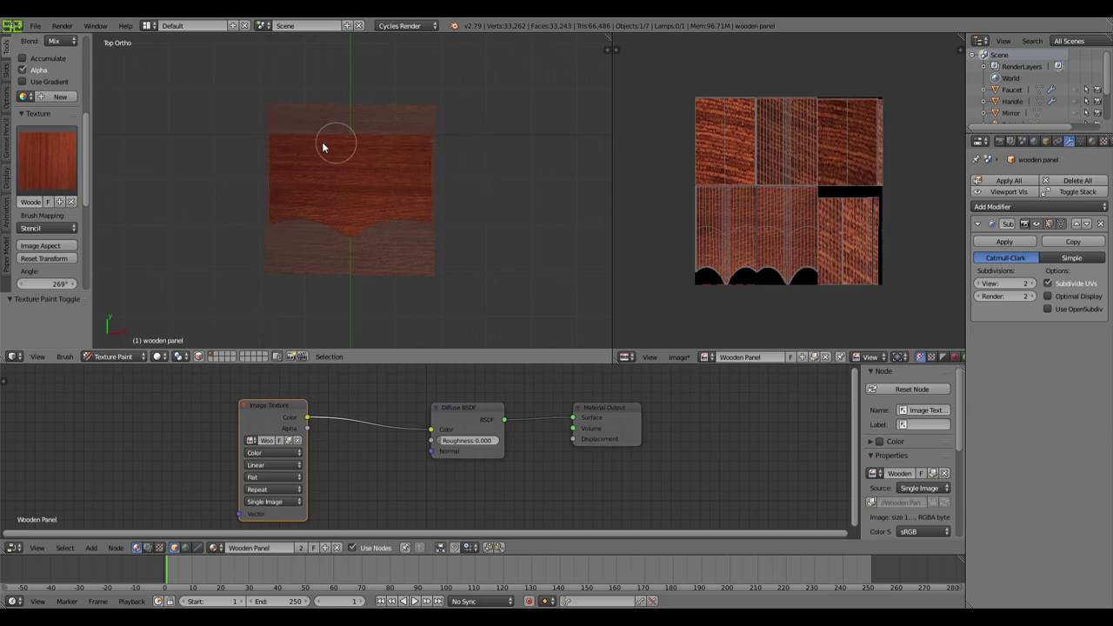
{"action": "key", "text": "ctrl+KP_7"}
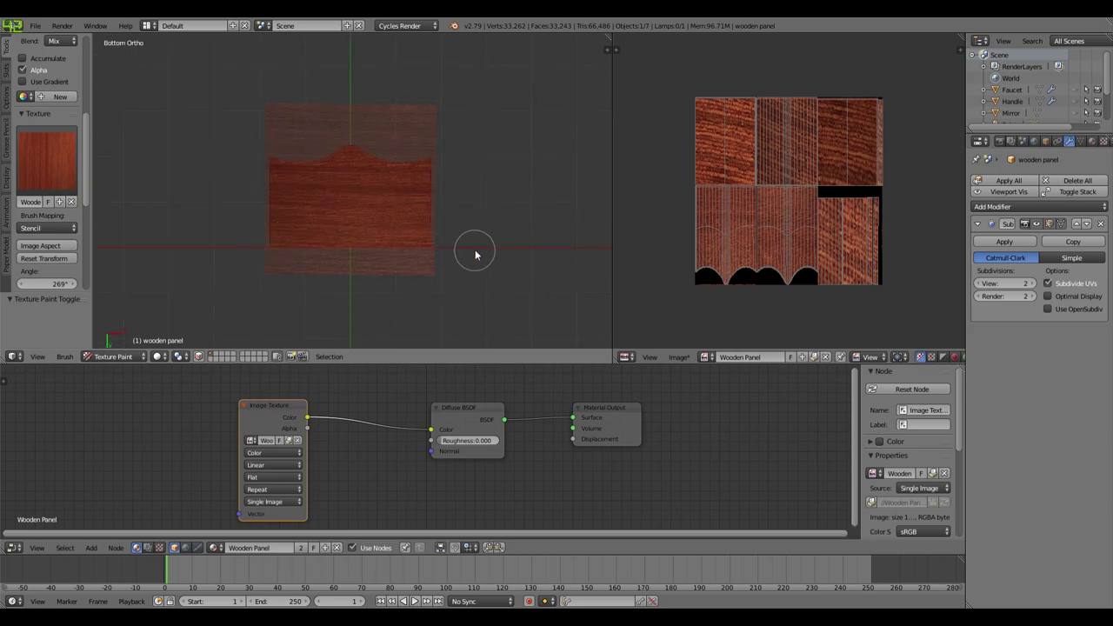
Step: Return to Object Mode and examine the wood grain on the panel's top face and front edge in rendered shading
{"action": "left_click", "coordinate": [120, 356]}
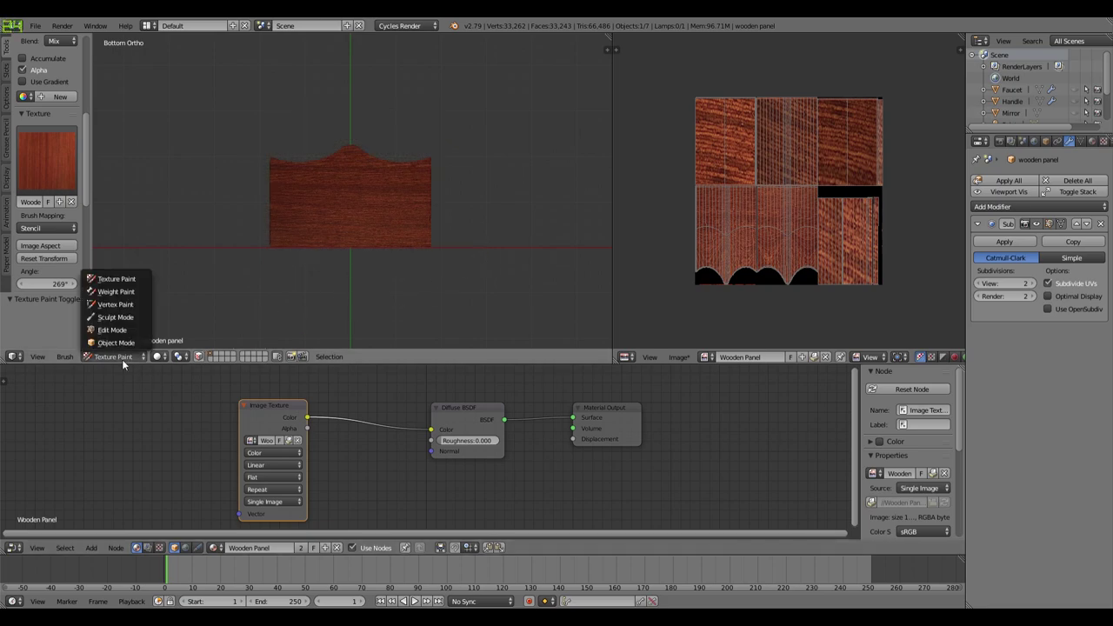
{"action": "left_click", "coordinate": [116, 343]}
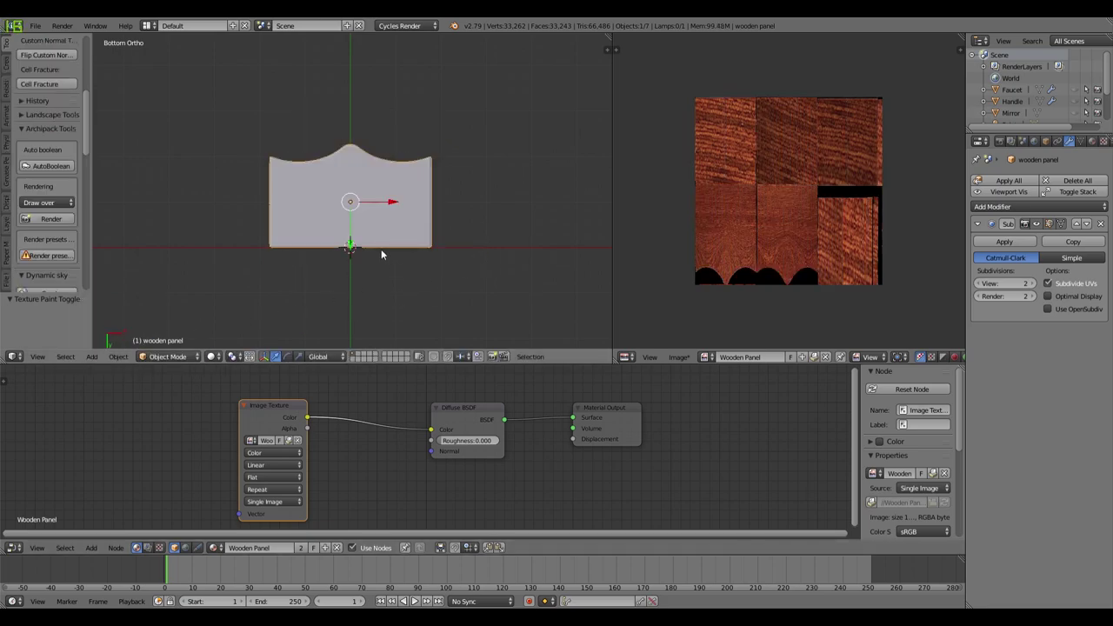
{"action": "key", "text": "KP_7"}
{"action": "key", "text": "shift+z"}
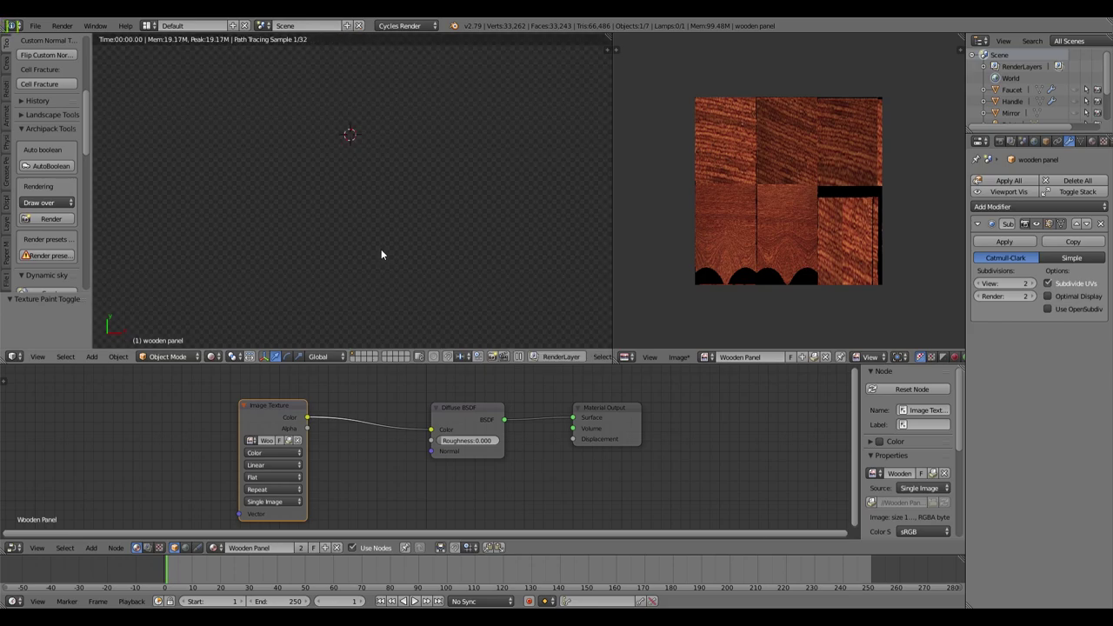
{"action": "scroll", "coordinate": [381, 254], "scroll_direction": "up", "scroll_amount": 5}
{"action": "middle_click_drag", "start_coordinate": [511, 278], "coordinate": [512, 217]}
{"action": "scroll", "coordinate": [514, 229], "scroll_direction": "up", "scroll_amount": 2}
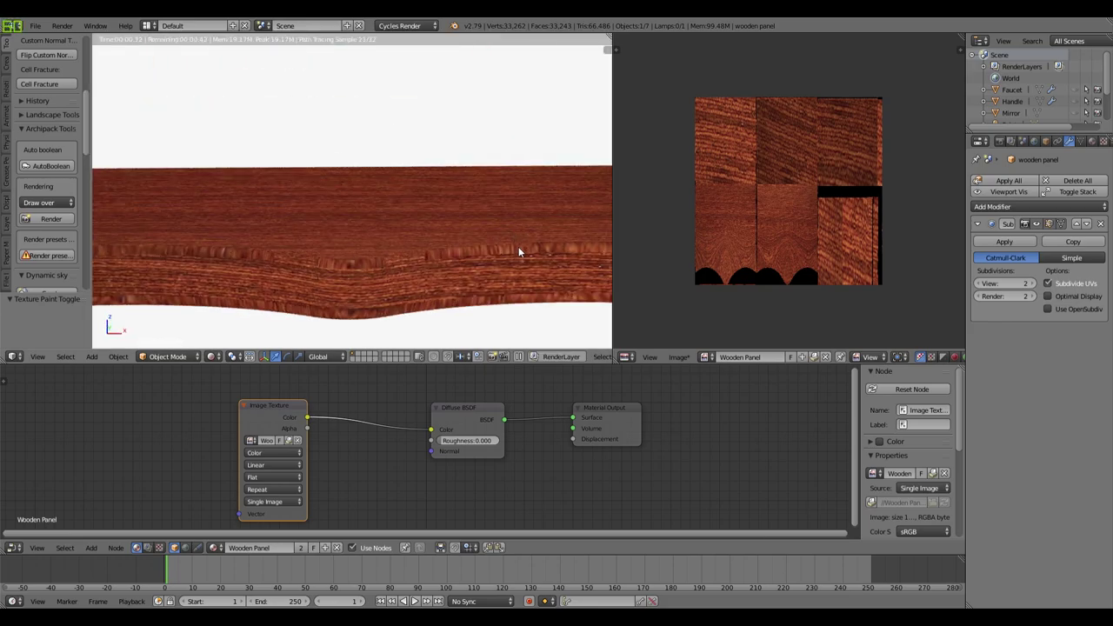
{"action": "key", "text": "KP_1"}
{"action": "scroll", "coordinate": [518, 252], "scroll_direction": "down", "scroll_amount": 4}
{"action": "middle_click_drag", "start_coordinate": [514, 296], "coordinate": [500, 350]}
{"action": "key", "text": "KP_7"}
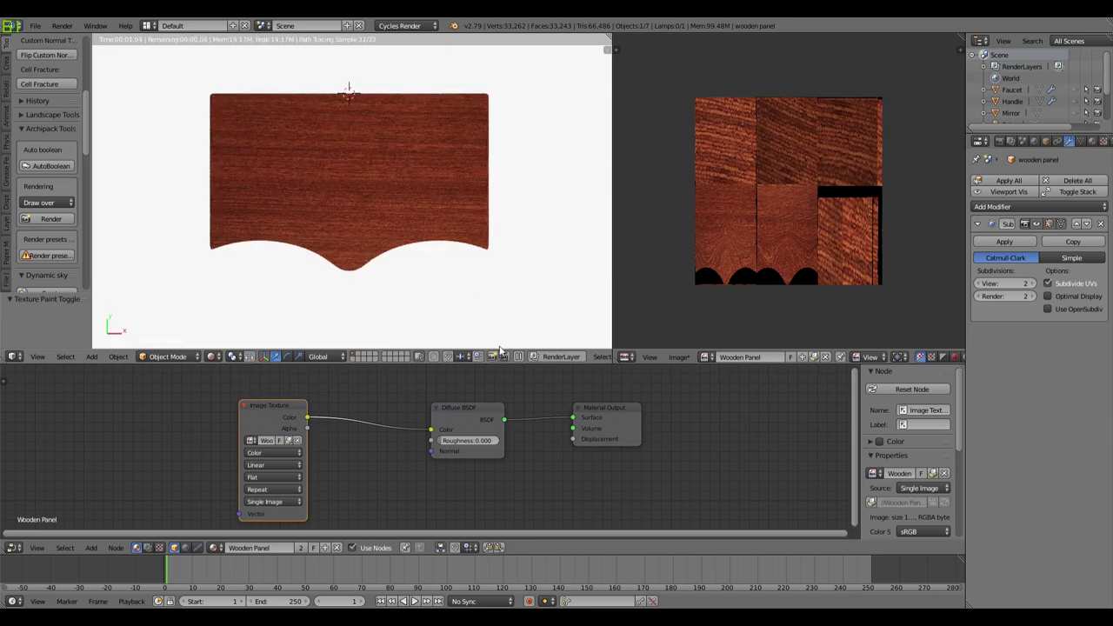
Step: Paint the wood stencil over the panel's thin front and back edges in Texture Paint mode
{"action": "left_click", "coordinate": [183, 357]}
{"action": "left_click", "coordinate": [173, 278]}
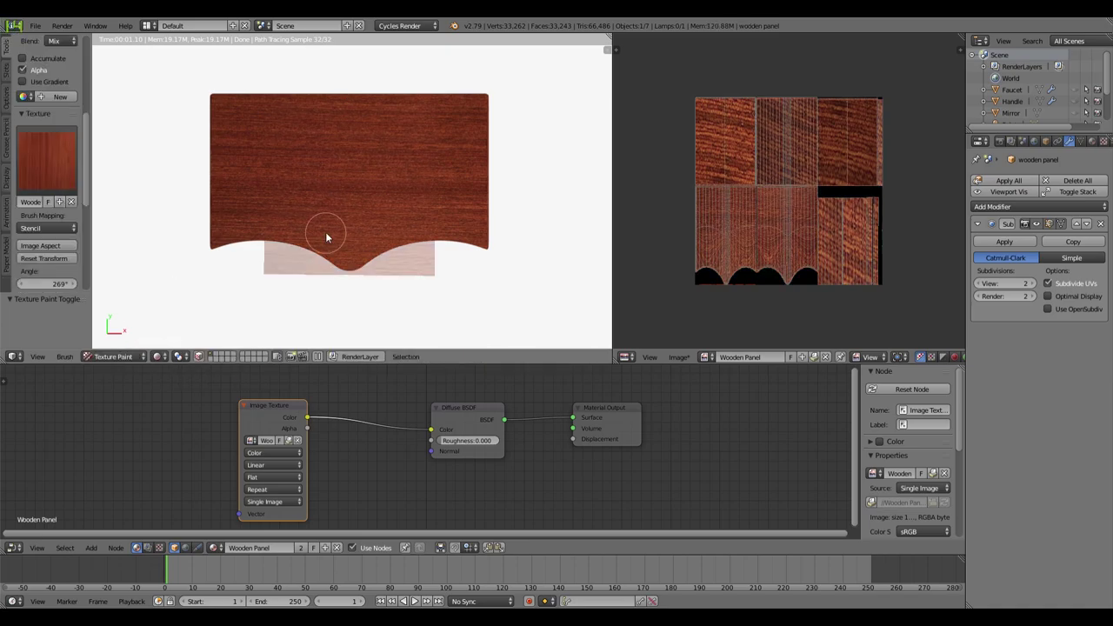
{"action": "scroll", "coordinate": [344, 225], "scroll_direction": "down", "scroll_amount": 3}
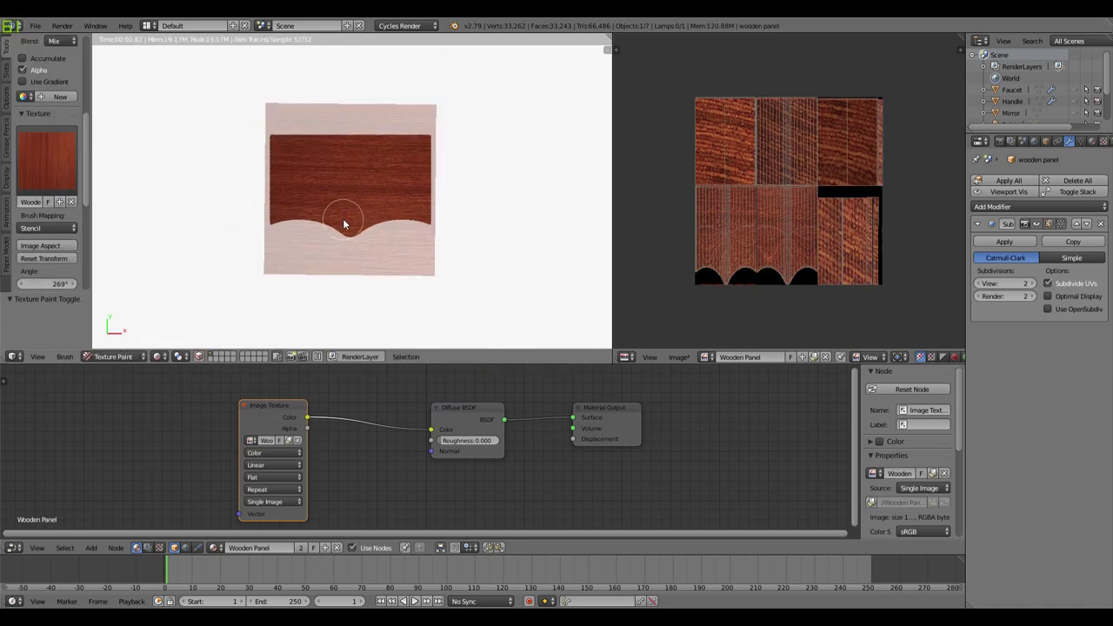
{"action": "key", "text": "KP_7"}
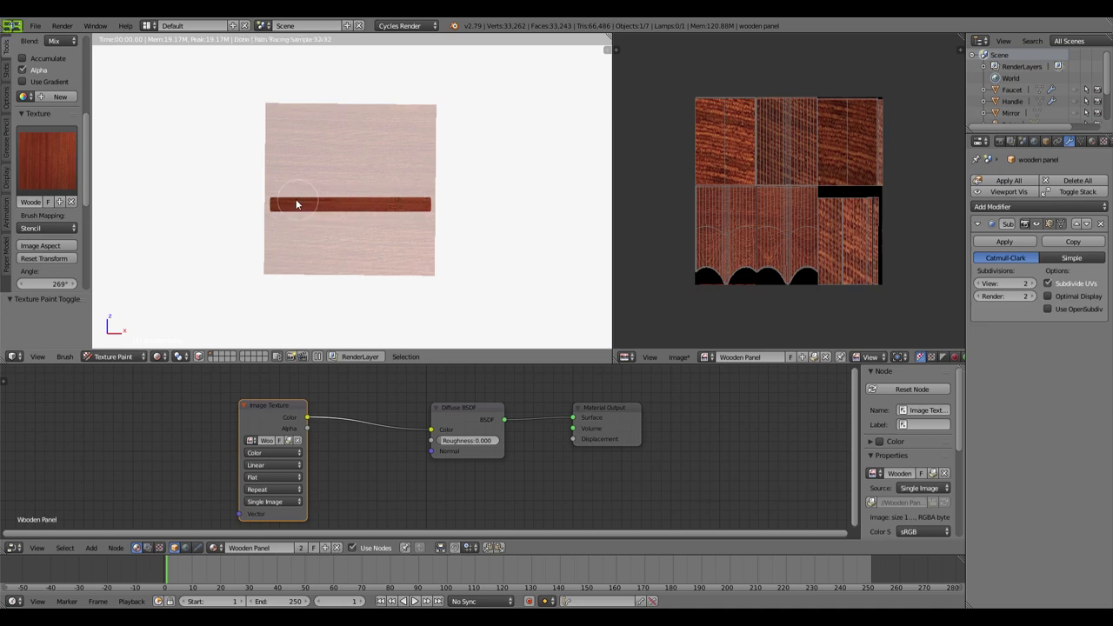
{"action": "left_click", "coordinate": [396, 205]}
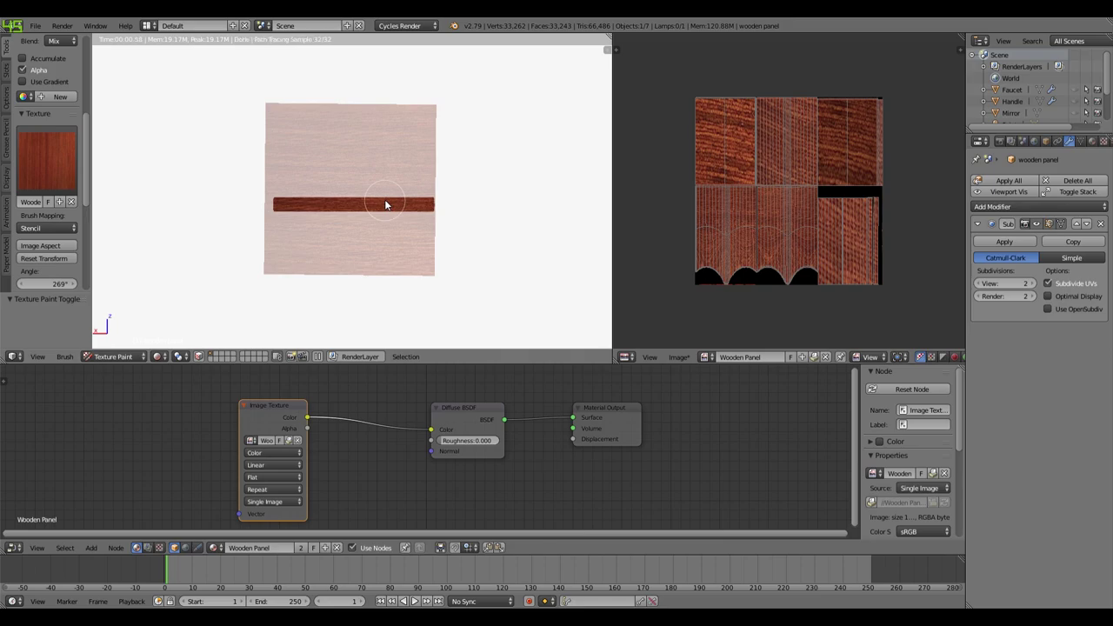
Step: Return to Object Mode, examine the painted wood texture in rendered shading, and switch back to solid shading
{"action": "left_click", "coordinate": [99, 358]}
{"action": "left_click", "coordinate": [111, 340]}
{"action": "mouse_move", "coordinate": [300, 265]}
{"action": "middle_mouse_down"}
{"action": "mouse_move", "coordinate": [407, 298]}
{"action": "mouse_move", "coordinate": [537, 307]}
{"action": "mouse_move", "coordinate": [432, 244]}
{"action": "mouse_move", "coordinate": [372, 276]}
{"action": "mouse_move", "coordinate": [464, 329]}
{"action": "mouse_move", "coordinate": [403, 244]}
{"action": "mouse_move", "coordinate": [442, 286]}
{"action": "middle_mouse_up"}
{"action": "scroll", "coordinate": [442, 261], "scroll_direction": "up", "scroll_amount": 5}
{"action": "scroll", "coordinate": [432, 243], "scroll_direction": "down", "scroll_amount": 3}
{"action": "scroll", "coordinate": [373, 277], "scroll_direction": "up", "scroll_amount": 3}
{"action": "scroll", "coordinate": [438, 301], "scroll_direction": "down", "scroll_amount": 2}
{"action": "key", "text": "KP_1"}
{"action": "scroll", "coordinate": [440, 287], "scroll_direction": "up", "scroll_amount": 4}
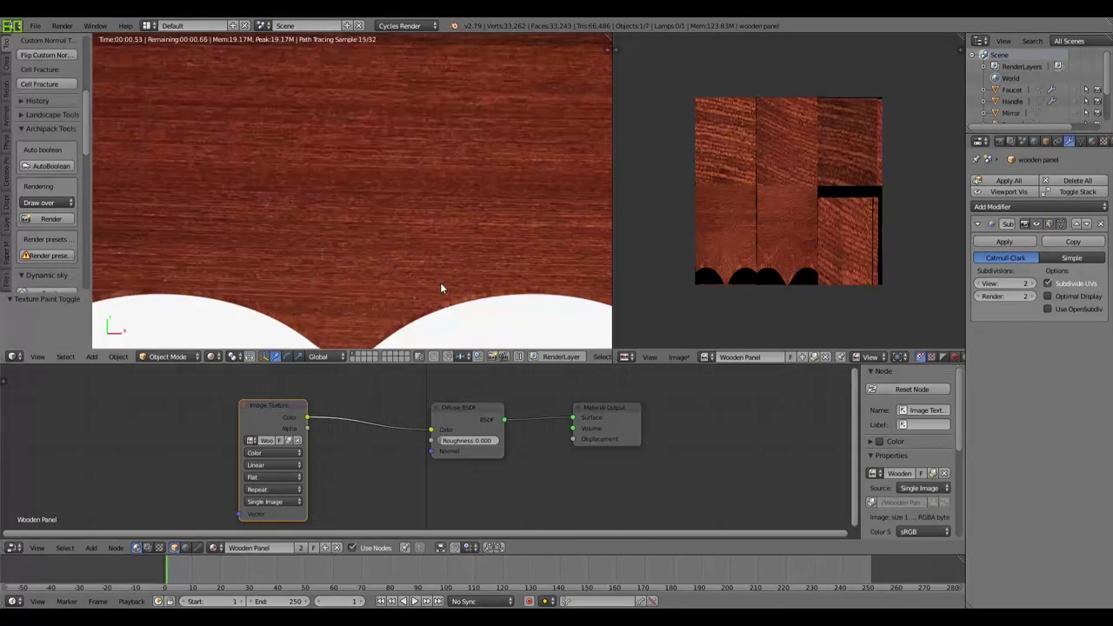
{"action": "scroll", "coordinate": [441, 288], "scroll_direction": "down", "scroll_amount": 5}
{"action": "key", "text": "shift+z"}
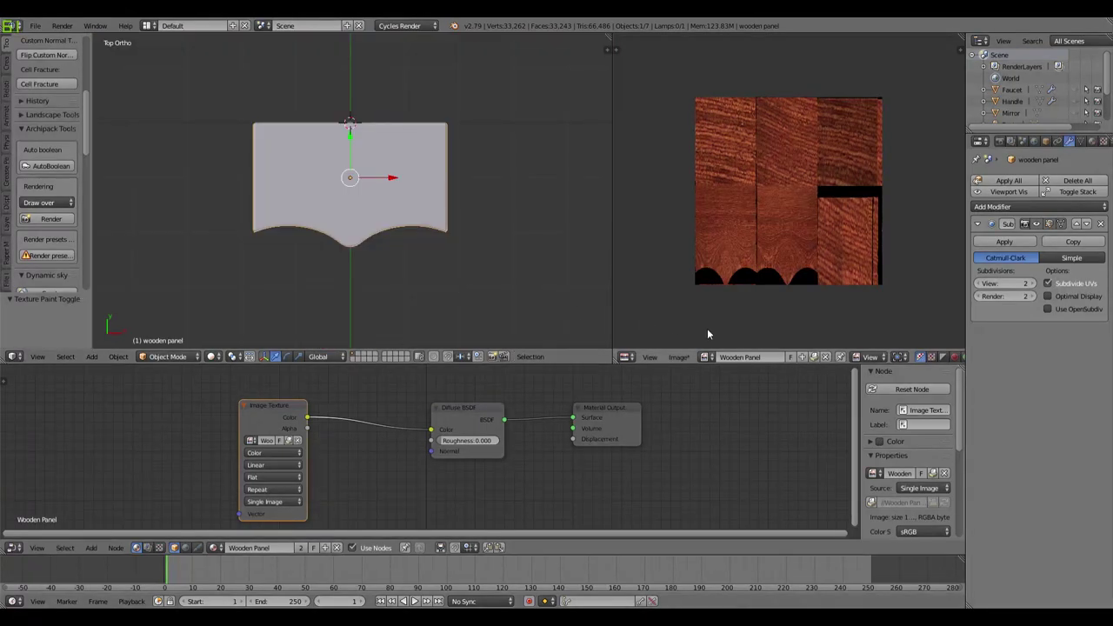
Step: Pack the painted Wooden Panel image as PNG and save it
{"action": "left_click", "coordinate": [679, 358]}
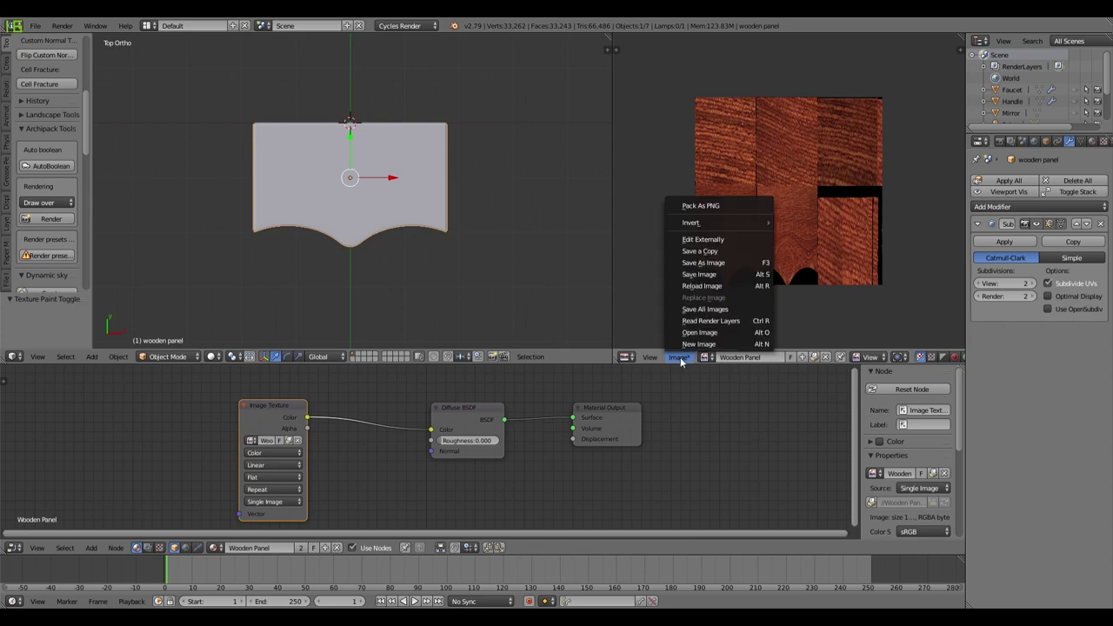
{"action": "left_click", "coordinate": [713, 206]}
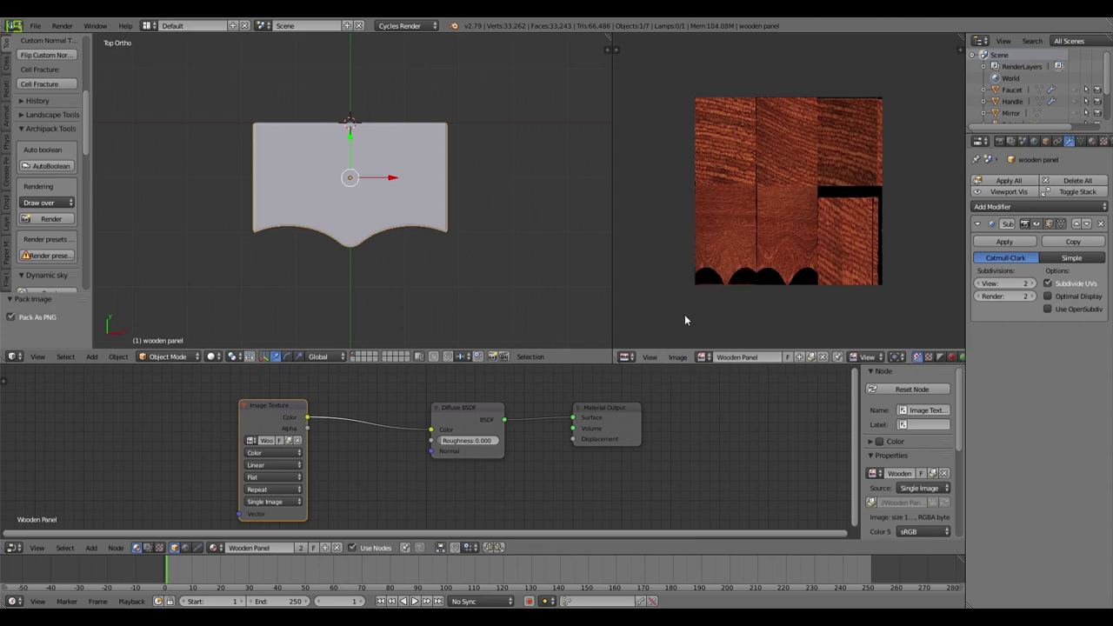
{"action": "left_click", "coordinate": [677, 357]}
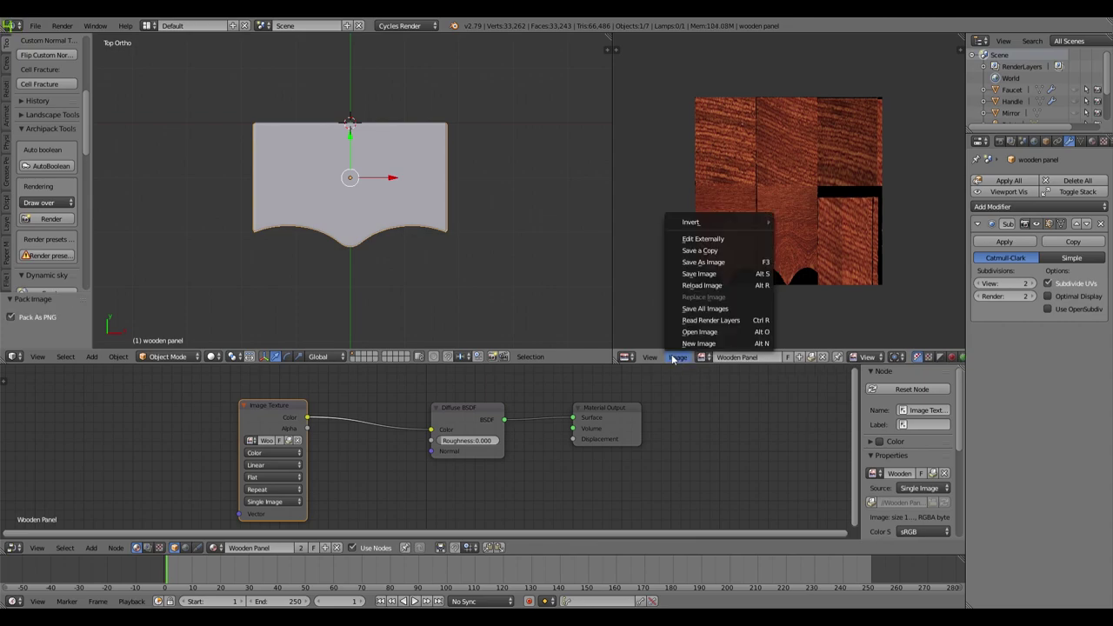
{"action": "left_click", "coordinate": [719, 275]}
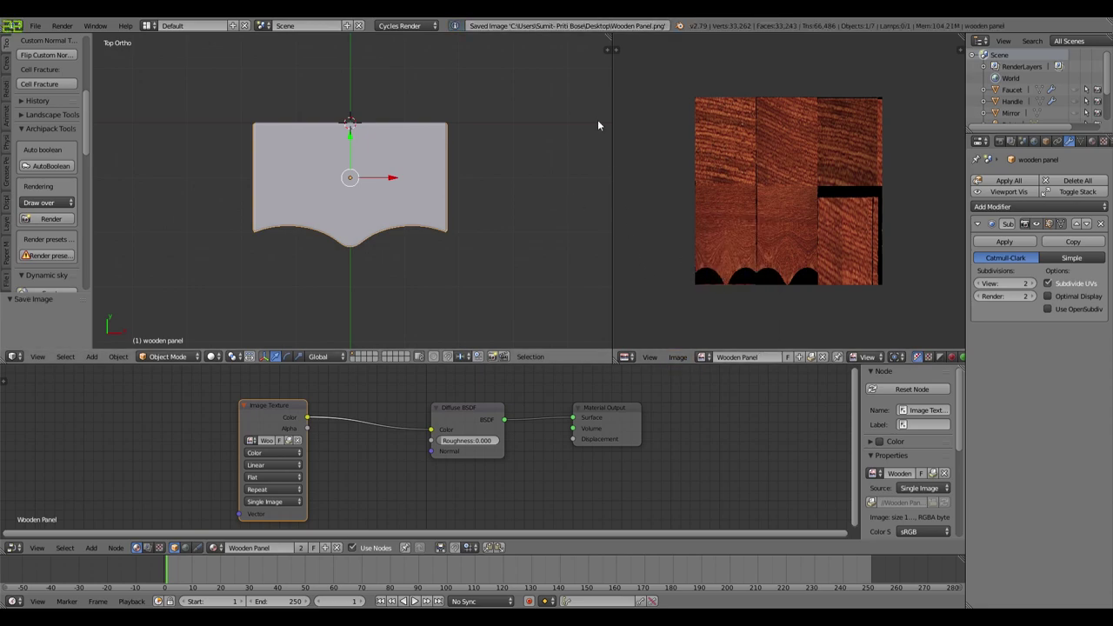
Step: Save the painted image as Wooden Panel.png on the Desktop, overwriting the existing file
{"action": "left_click", "coordinate": [678, 358]}
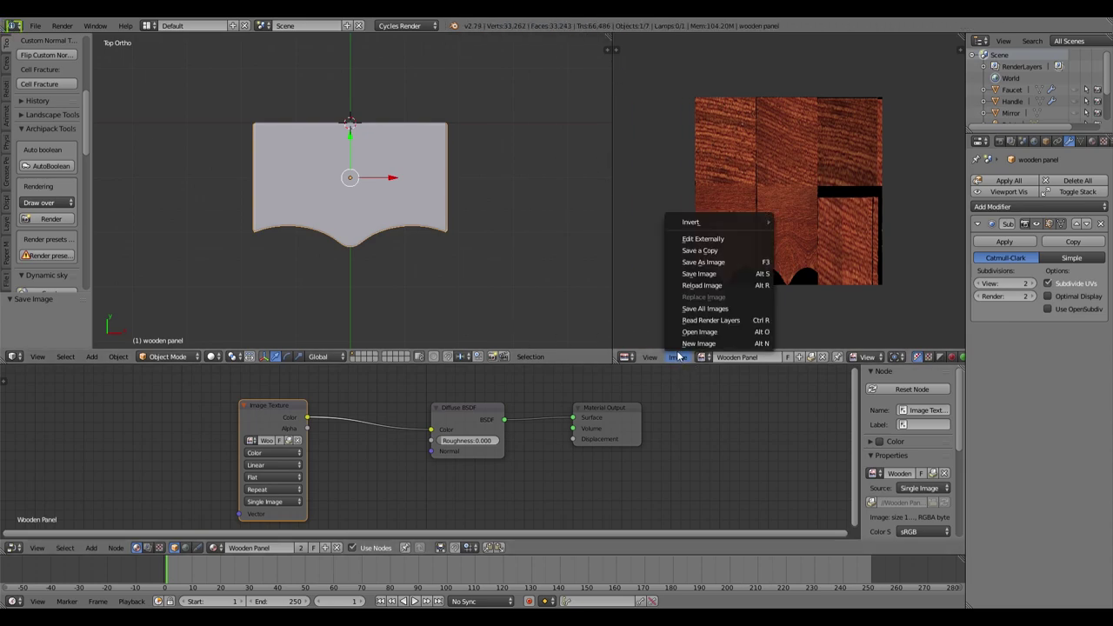
{"action": "left_click", "coordinate": [706, 263]}
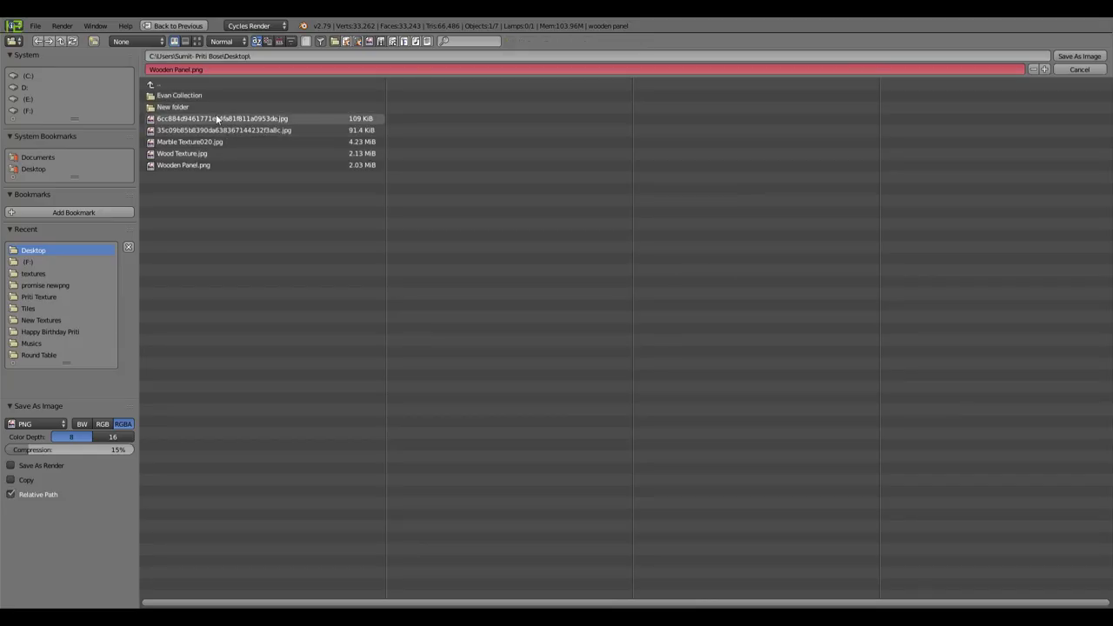
{"action": "left_click", "coordinate": [276, 165]}
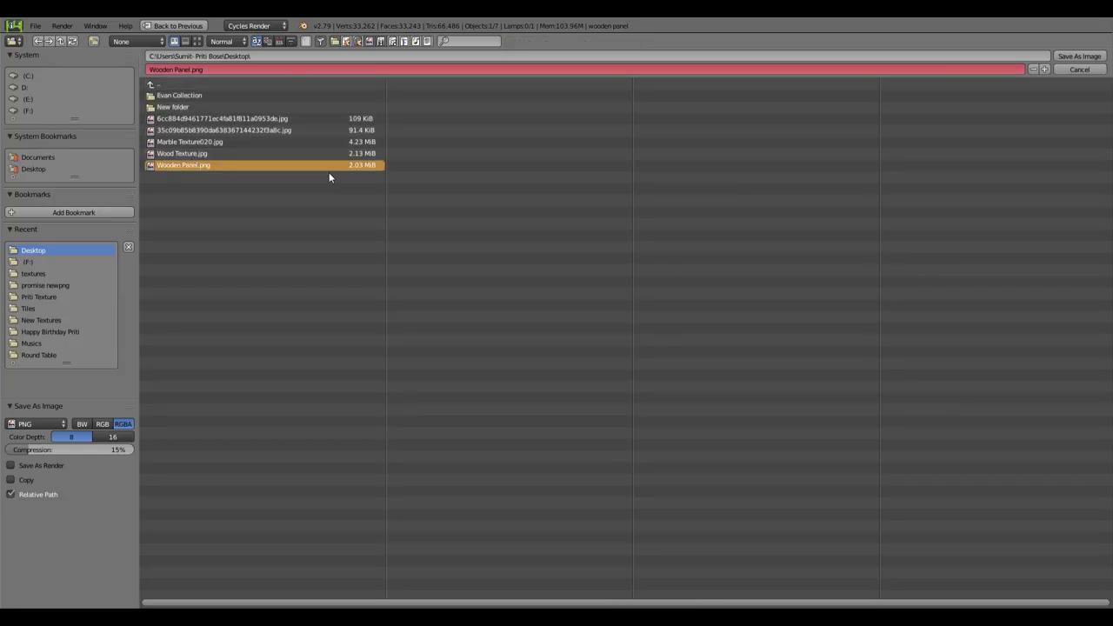
{"action": "left_click", "coordinate": [1080, 55]}
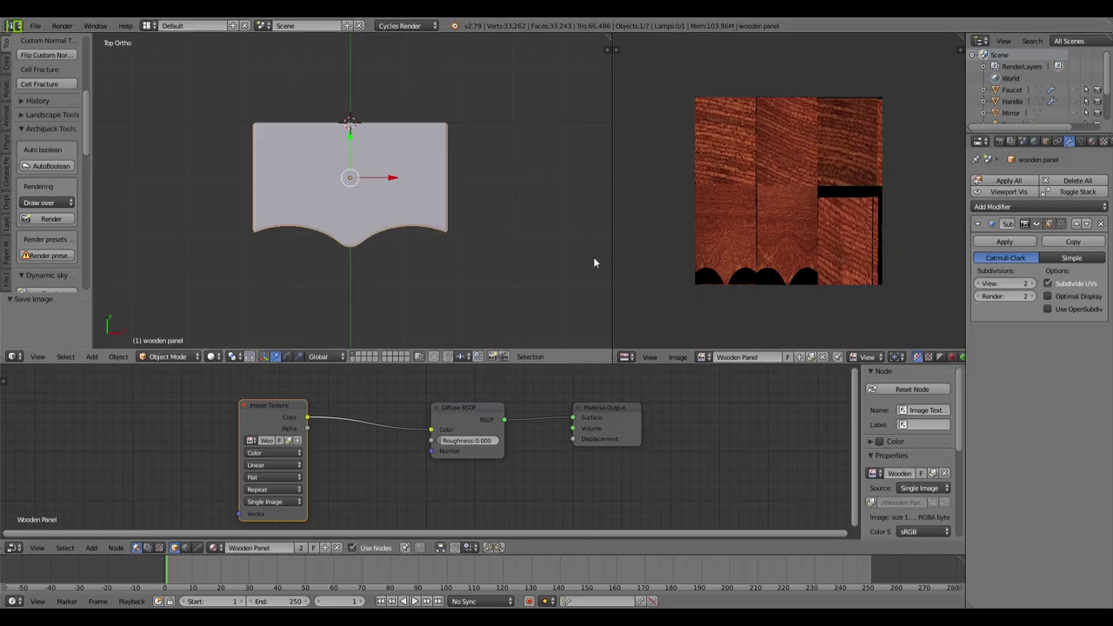
Step: Spread out the material nodes and insert a Mix Shader between the Diffuse BSDF and the Material Output
{"action": "key", "text": "shift+z"}
{"action": "key", "text": "shift+z"}
{"action": "scroll", "coordinate": [560, 457], "scroll_direction": "down", "scroll_amount": 2}
{"action": "left_click_drag", "start_coordinate": [554, 427], "coordinate": [654, 426]}
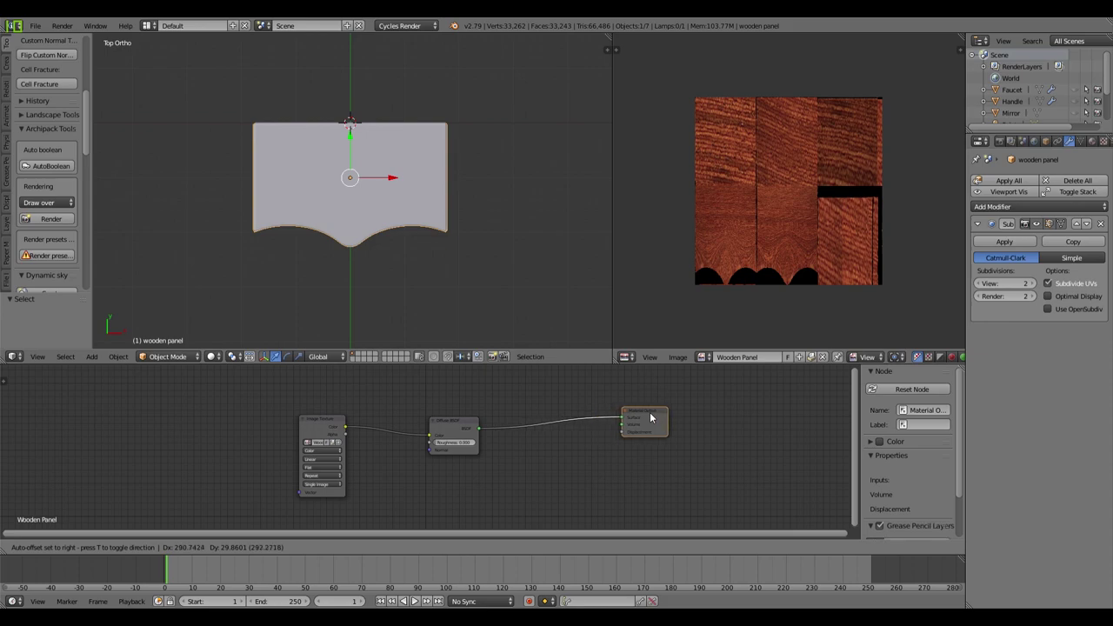
{"action": "left_click_drag", "start_coordinate": [453, 429], "coordinate": [454, 426]}
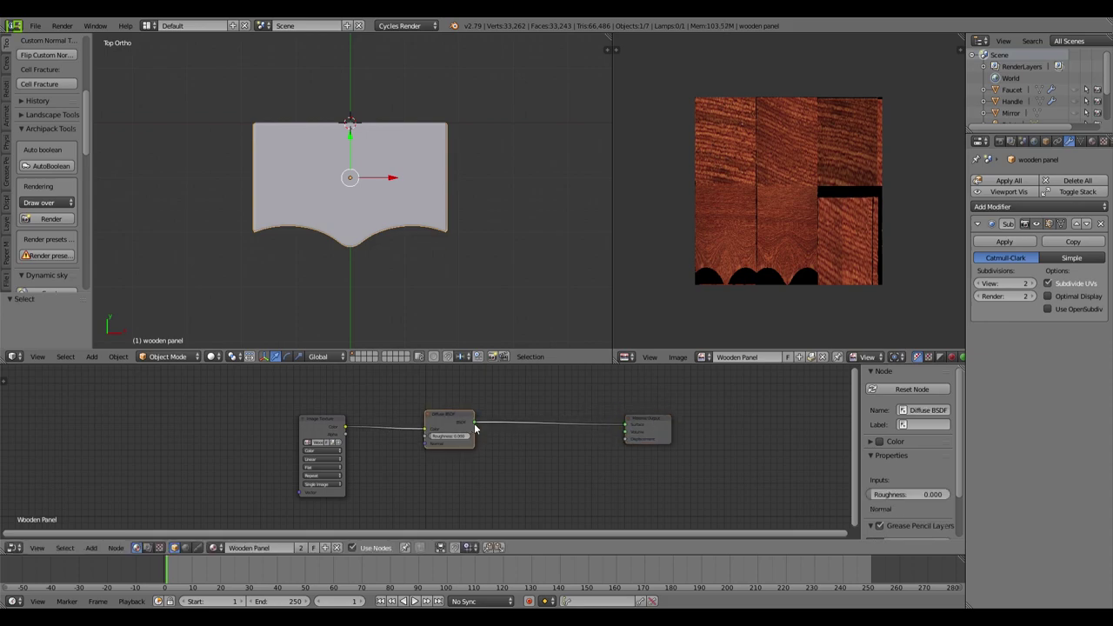
{"action": "key", "text": "shift+a"}
{"action": "mouse_move", "coordinate": [456, 448]}
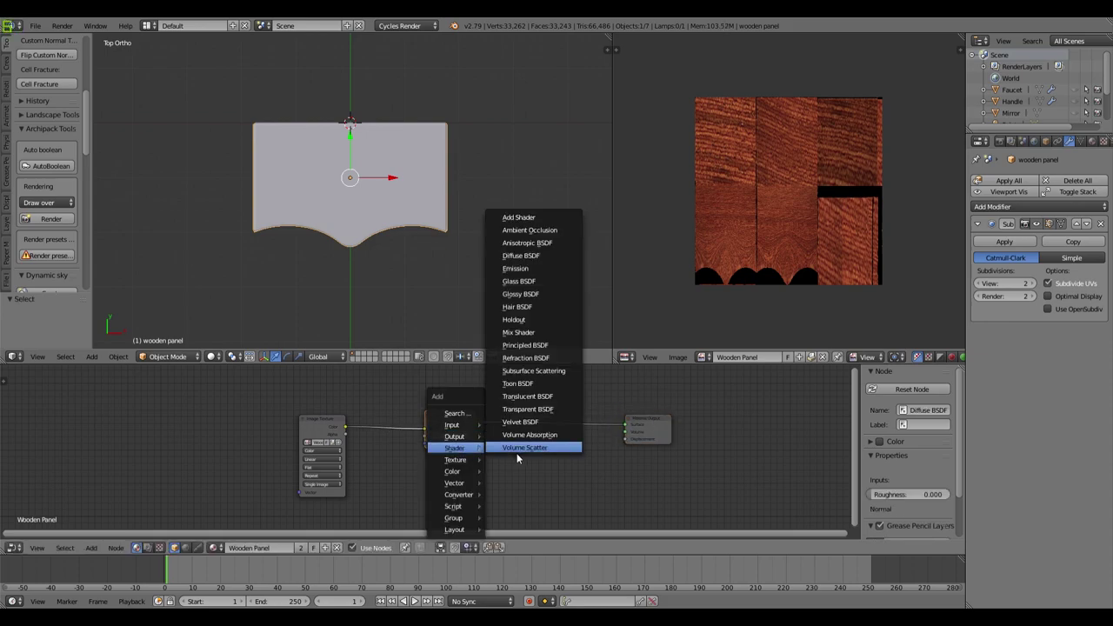
{"action": "left_click", "coordinate": [527, 334]}
{"action": "left_click", "coordinate": [556, 430]}
Step: Add a Glossy BSDF below the Diffuse BSDF and link it to the Mix Shader's second shader input
{"action": "key", "text": "shift+a"}
{"action": "mouse_move", "coordinate": [520, 461]}
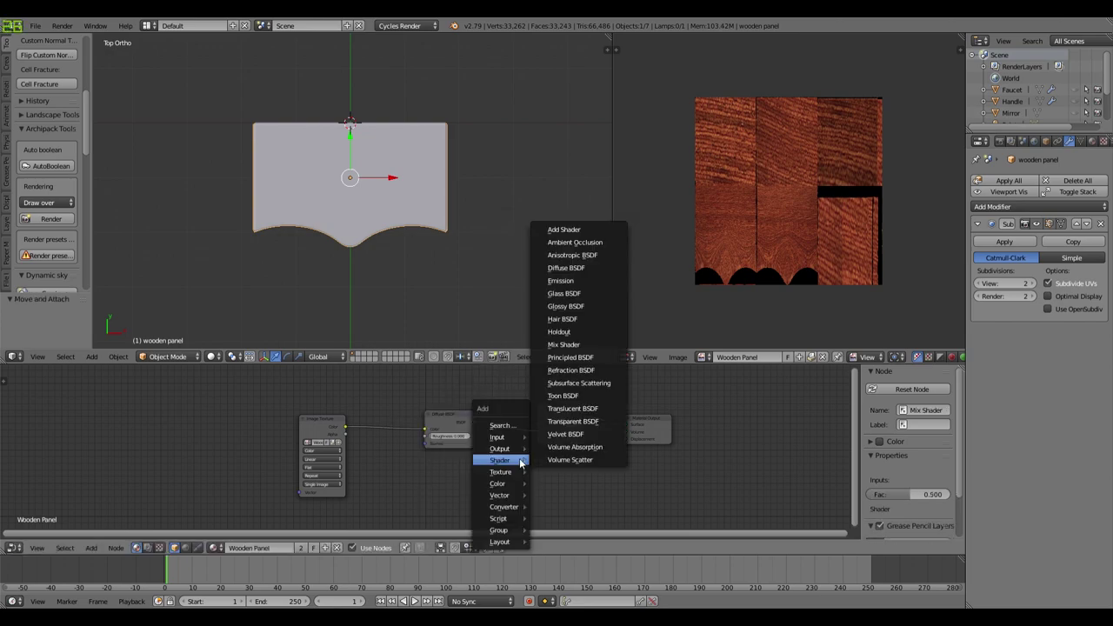
{"action": "left_click", "coordinate": [564, 306]}
{"action": "left_click", "coordinate": [429, 470]}
{"action": "left_click_drag", "start_coordinate": [478, 476], "coordinate": [540, 436]}
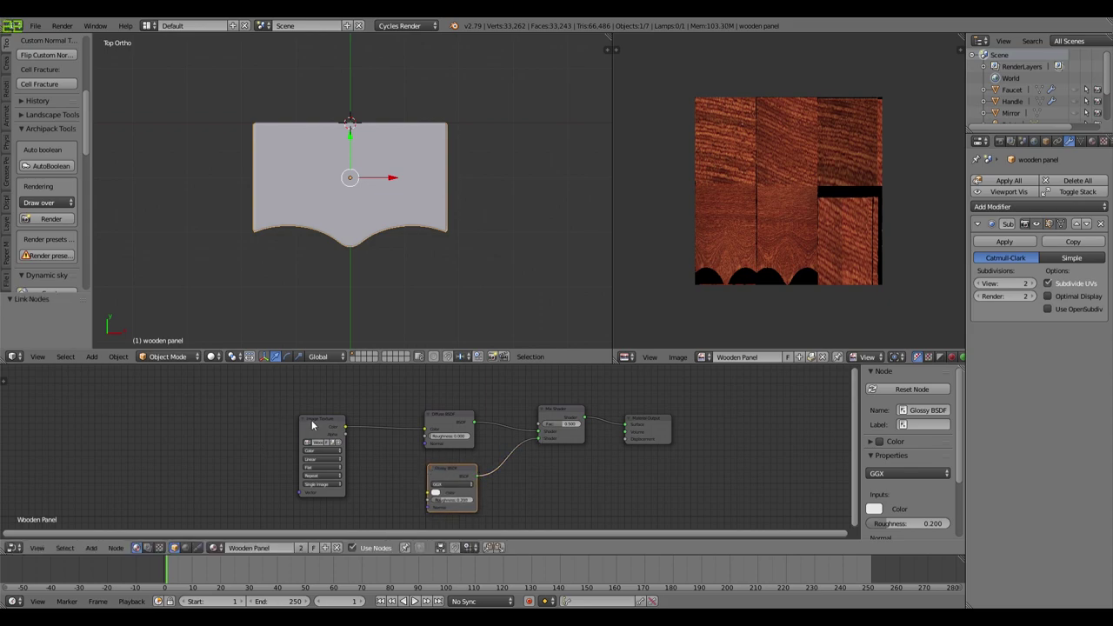
Step: Move the Image Texture node aside, set the Glossy BSDF colour to dark grey, and preview the panel in rendered shading
{"action": "left_click_drag", "start_coordinate": [312, 424], "coordinate": [292, 387]}
{"action": "left_click", "coordinate": [435, 494]}
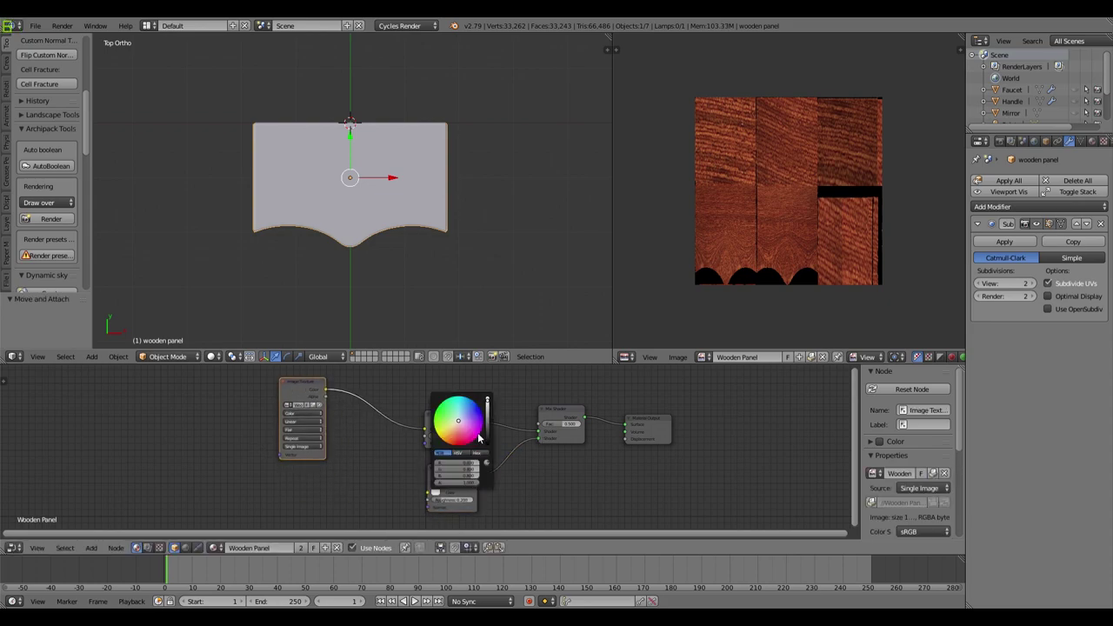
{"action": "left_click_drag", "start_coordinate": [488, 414], "coordinate": [488, 427]}
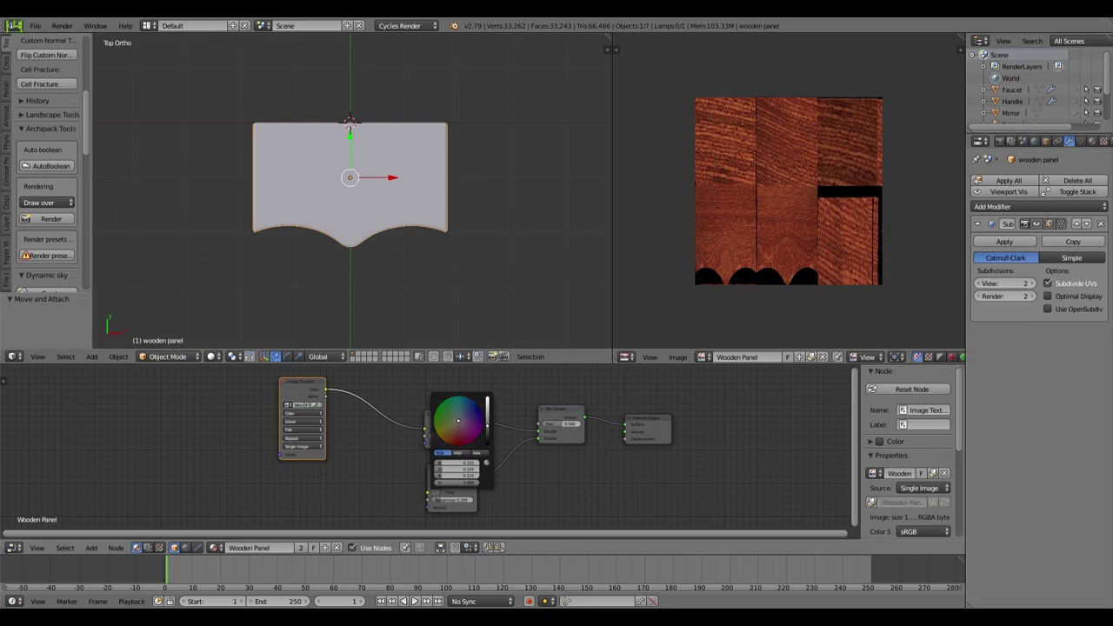
{"action": "key", "text": "shift+z"}
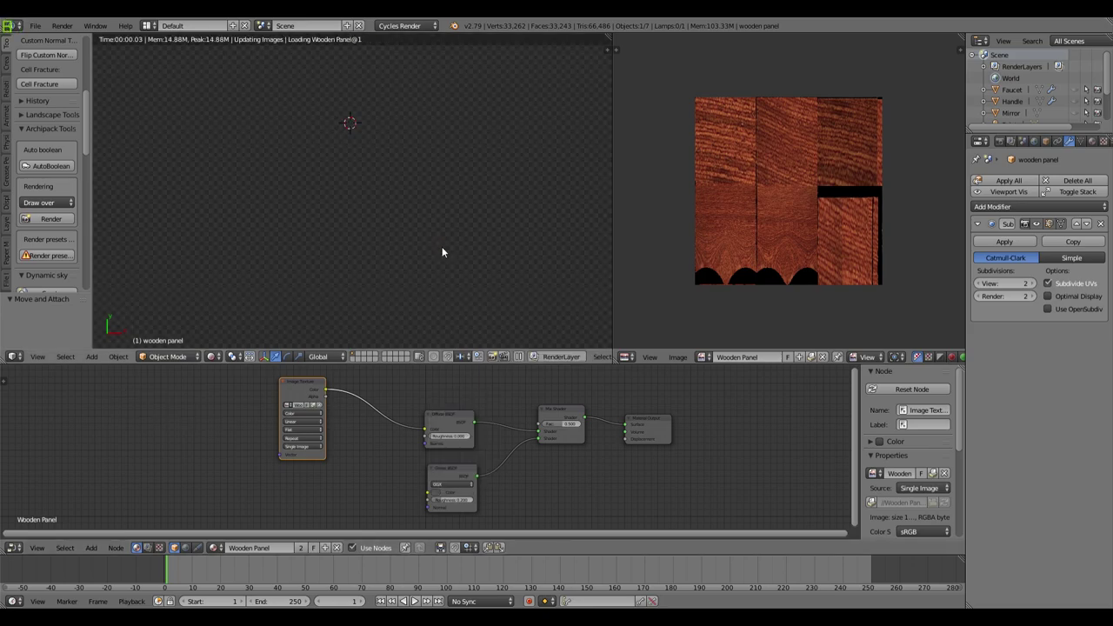
{"action": "middle_click_drag", "start_coordinate": [375, 259], "coordinate": [391, 196]}
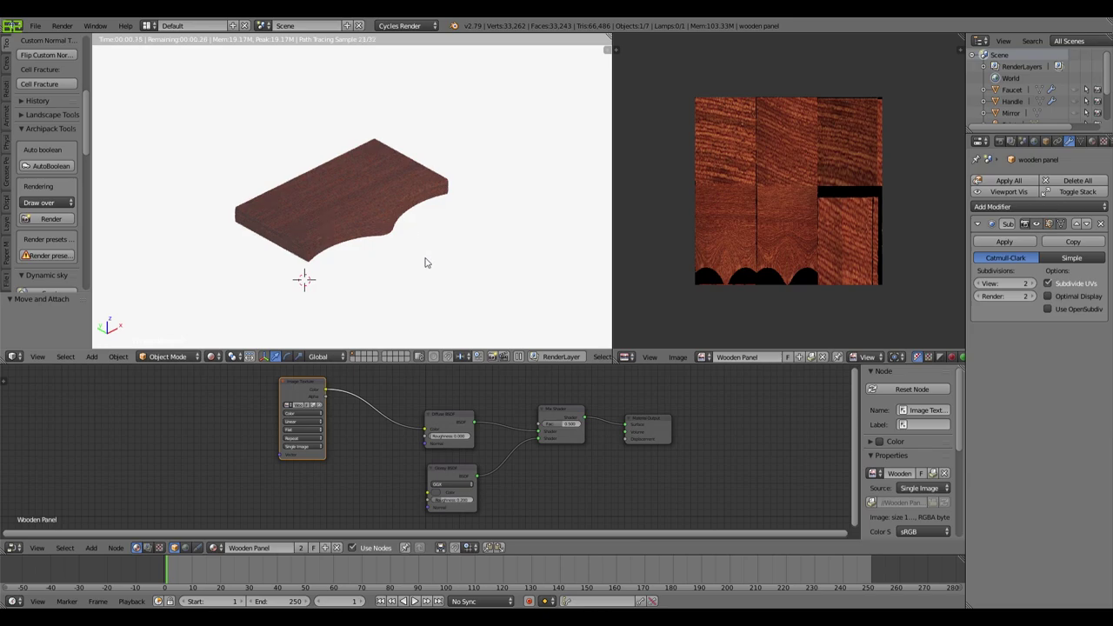
Step: Reveal all objects, isolate the wooden panel with the point lamp, and inspect the panel's reflection in rendered shading
{"action": "key", "text": "shift+z"}
{"action": "scroll", "coordinate": [425, 261], "scroll_direction": "down", "scroll_amount": 3}
{"action": "scroll", "coordinate": [424, 261], "scroll_direction": "up", "scroll_amount": 1}
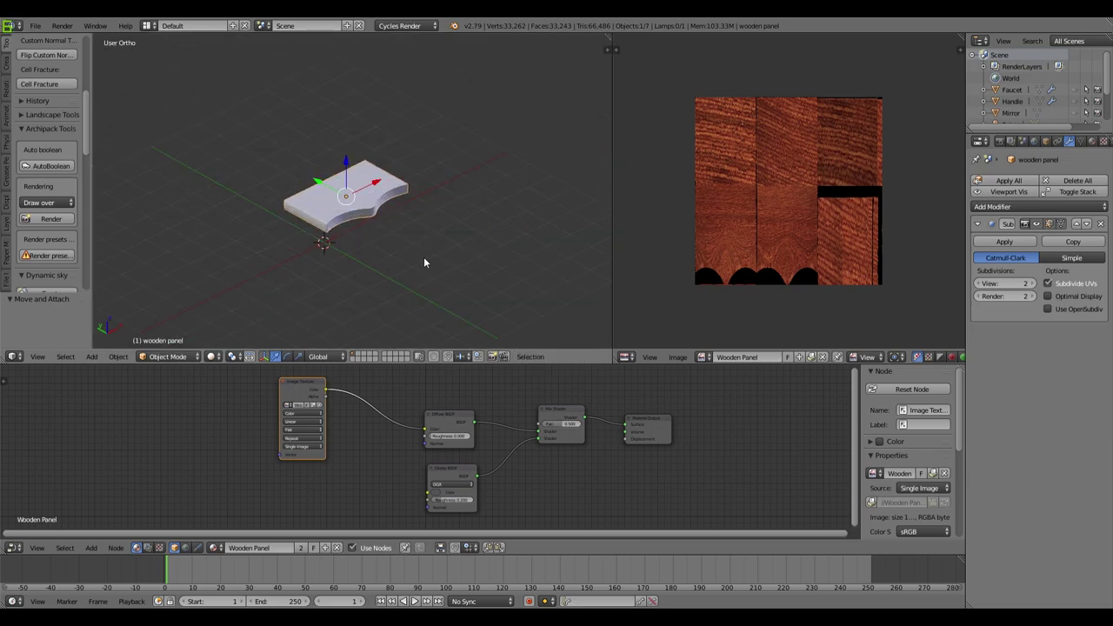
{"action": "key", "text": "alt+h"}
{"action": "key", "text": "shift+z"}
{"action": "key", "text": "shift+z"}
{"action": "left_click", "coordinate": [369, 112]}
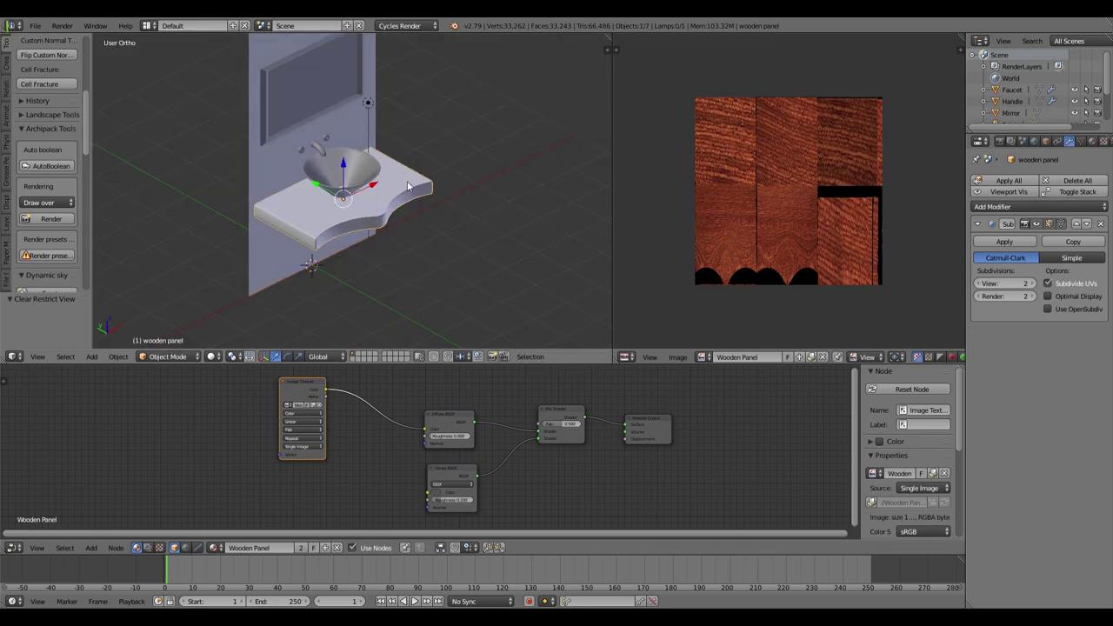
{"action": "key", "text": "shift+h"}
{"action": "key", "text": "shift+z"}
{"action": "scroll", "coordinate": [406, 222], "scroll_direction": "up", "scroll_amount": 5}
{"action": "middle_click_drag", "start_coordinate": [407, 226], "coordinate": [401, 224]}
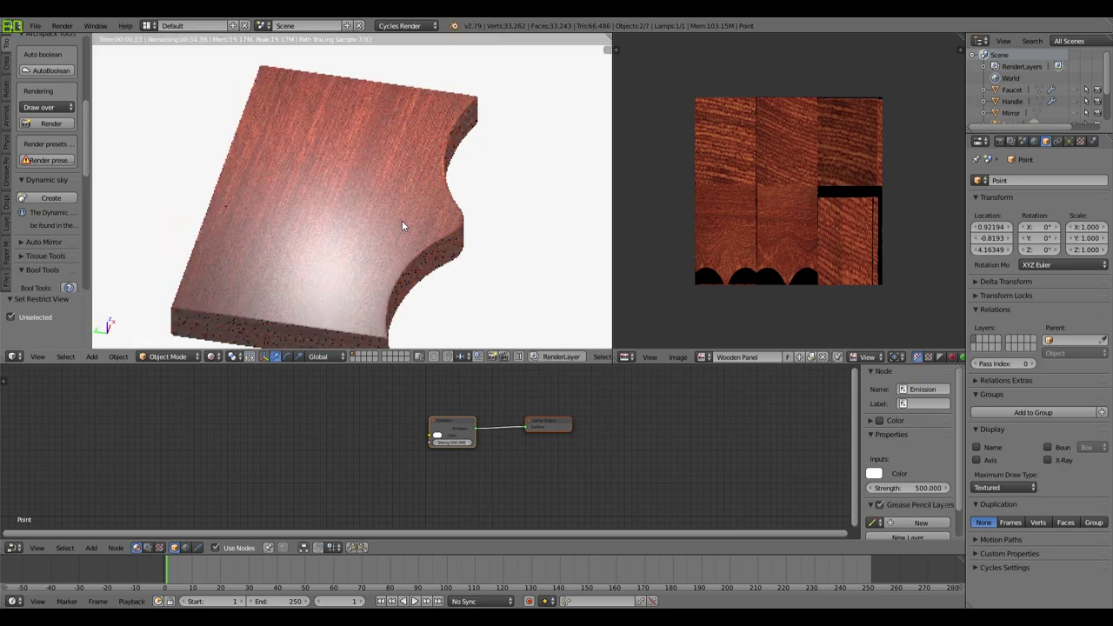
{"action": "scroll", "coordinate": [402, 223], "scroll_direction": "down", "scroll_amount": 2}
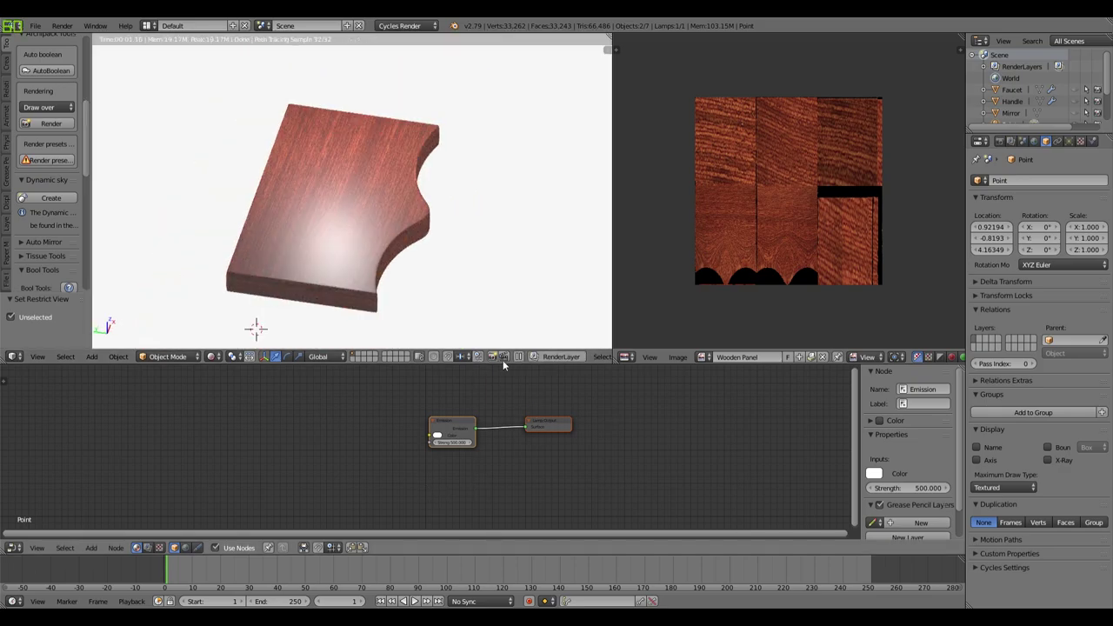
Step: Duplicate the wooden panel's Image Texture node, place the copy below, and set it to Non-Color Data
{"action": "right_click", "coordinate": [275, 243]}
{"action": "scroll", "coordinate": [388, 455], "scroll_direction": "down", "scroll_amount": 1}
{"action": "middle_click_drag", "start_coordinate": [388, 454], "coordinate": [425, 437]}
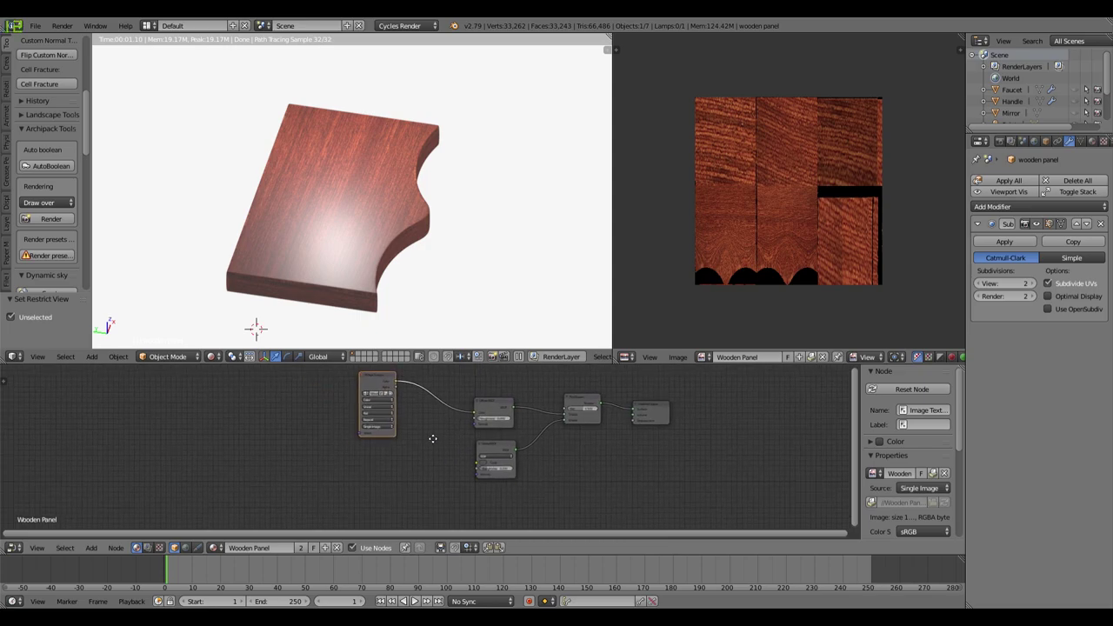
{"action": "key", "text": "shift+d"}
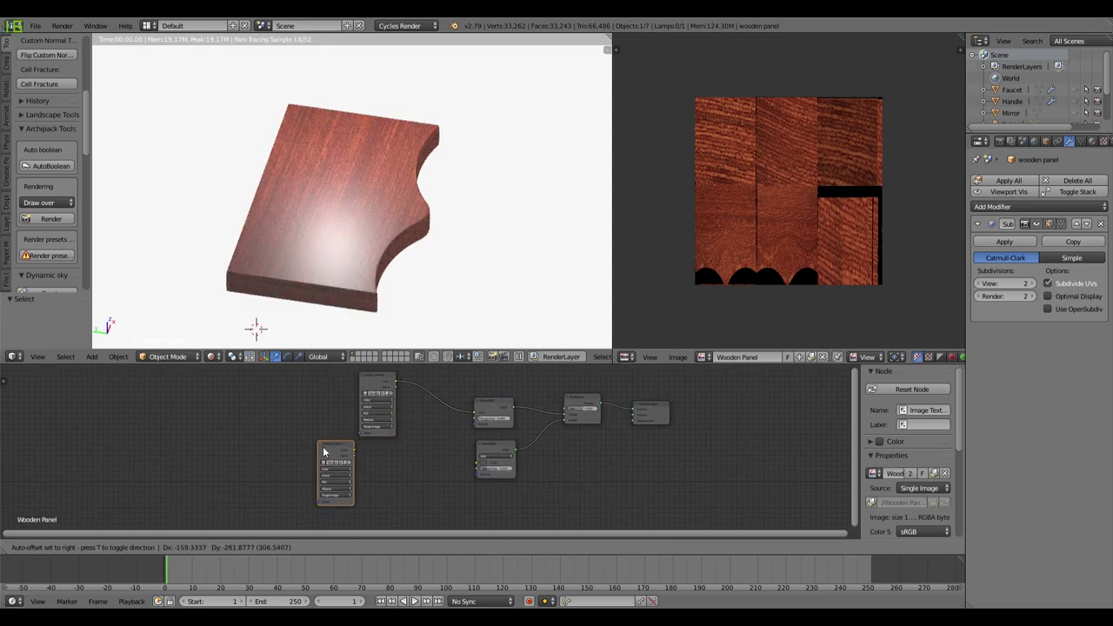
{"action": "left_click", "coordinate": [304, 457]}
{"action": "middle_click_drag", "start_coordinate": [367, 461], "coordinate": [361, 444]}
{"action": "scroll", "coordinate": [305, 473], "scroll_direction": "up", "scroll_amount": 2}
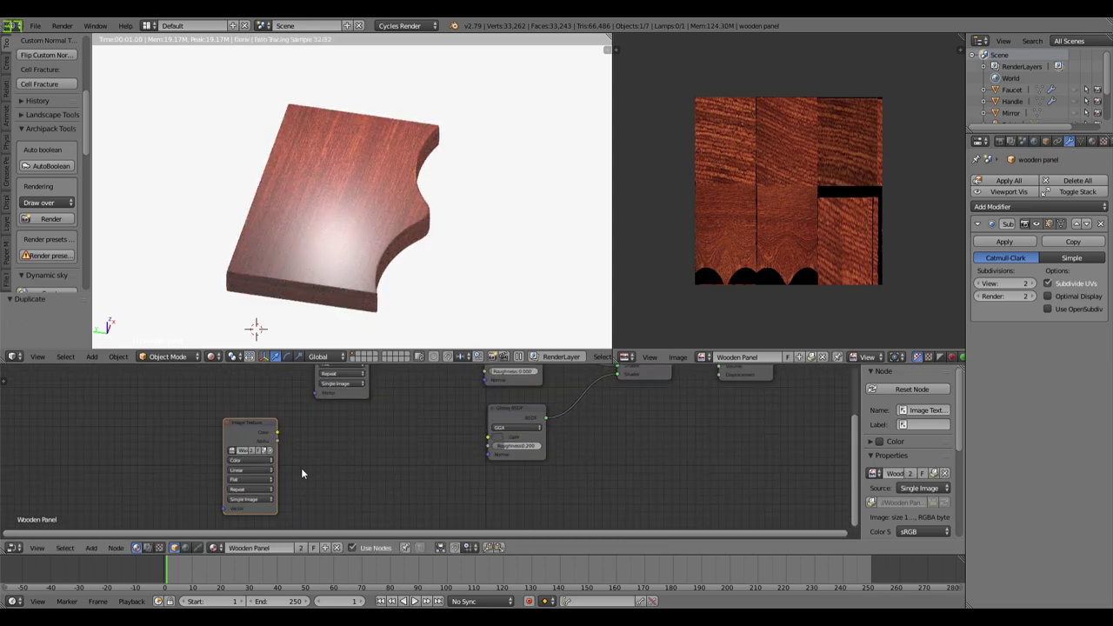
{"action": "left_click", "coordinate": [243, 466]}
{"action": "left_click", "coordinate": [248, 445]}
Step: Add a Bump node, feed its Height from the duplicated texture's Color, and link its Normal to the Diffuse and Glossy BSDFs
{"action": "key", "text": "shift+a"}
{"action": "mouse_move", "coordinate": [338, 477]}
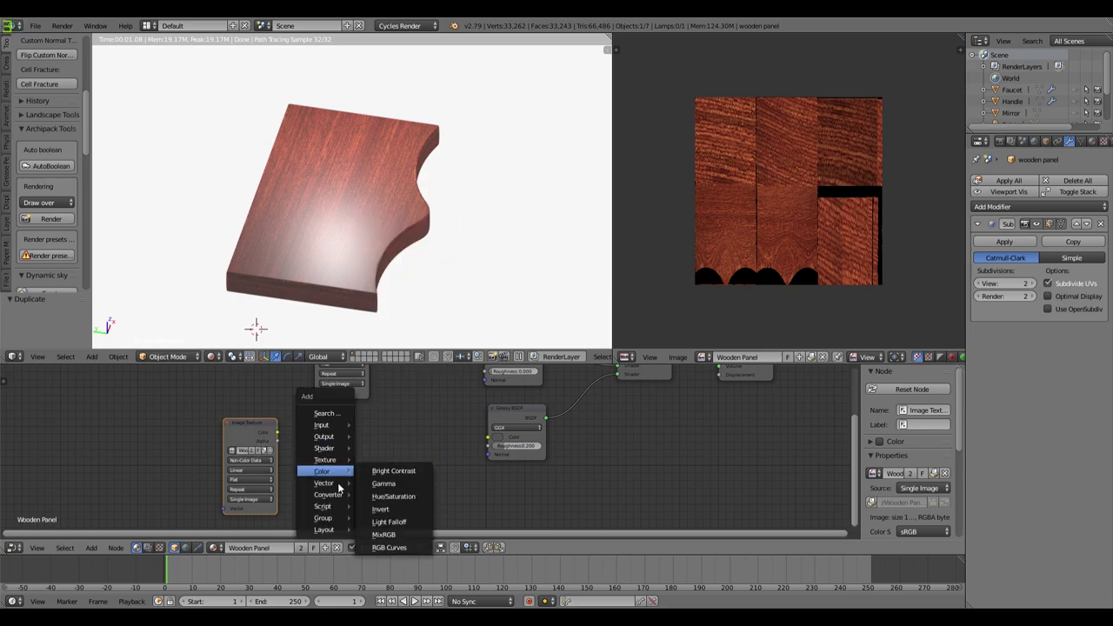
{"action": "left_click", "coordinate": [380, 485]}
{"action": "left_click", "coordinate": [316, 441]}
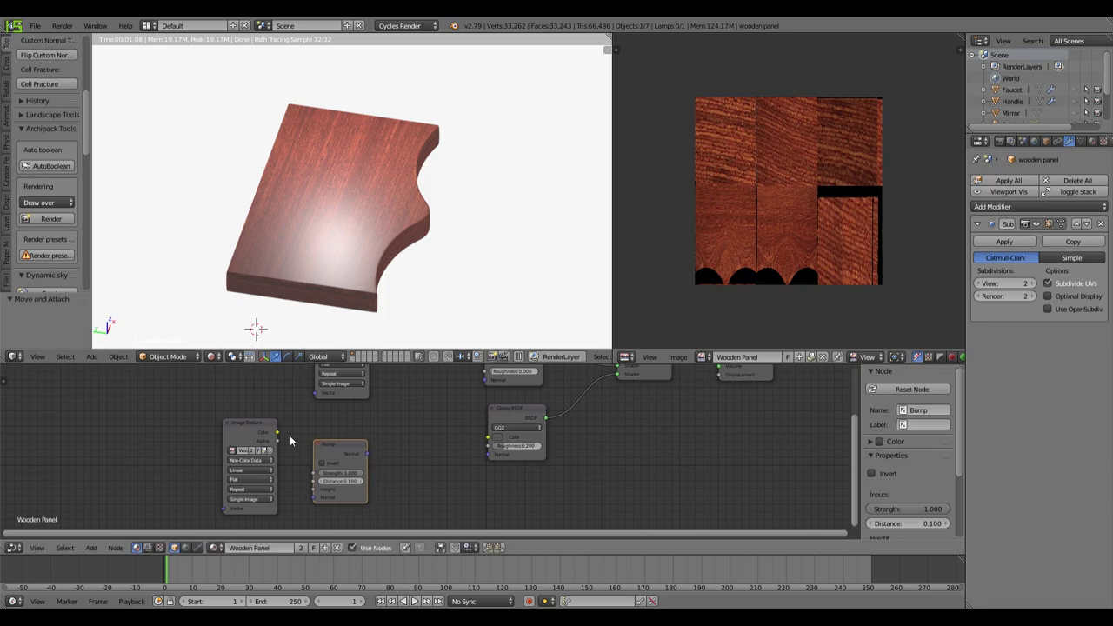
{"action": "left_click_drag", "start_coordinate": [278, 435], "coordinate": [314, 491]}
{"action": "left_click_drag", "start_coordinate": [368, 453], "coordinate": [485, 381]}
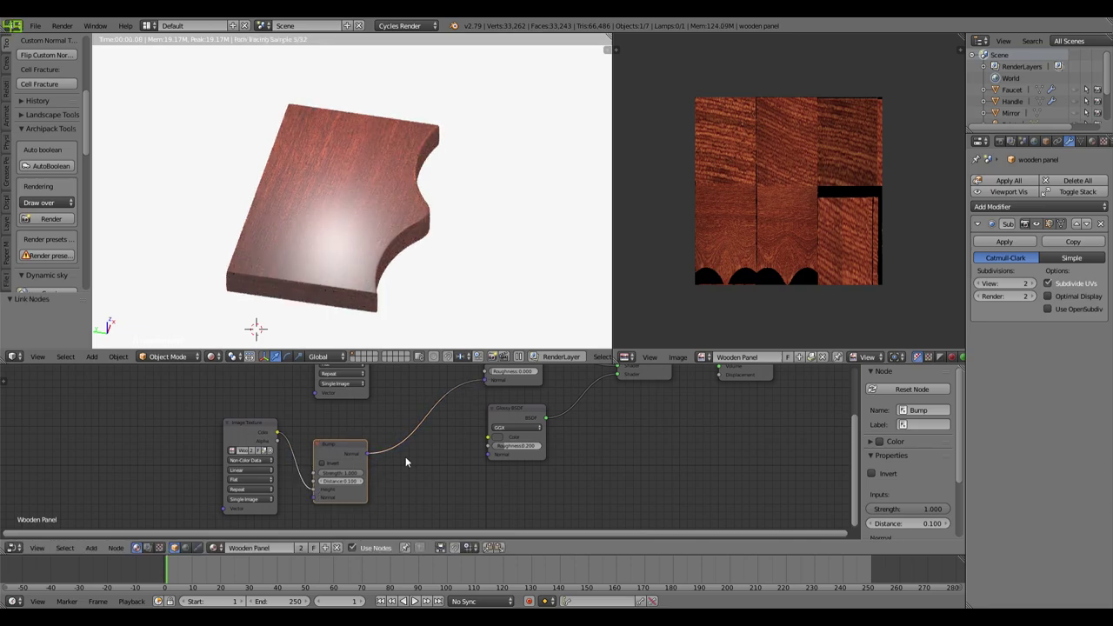
{"action": "left_click_drag", "start_coordinate": [366, 453], "coordinate": [489, 455]}
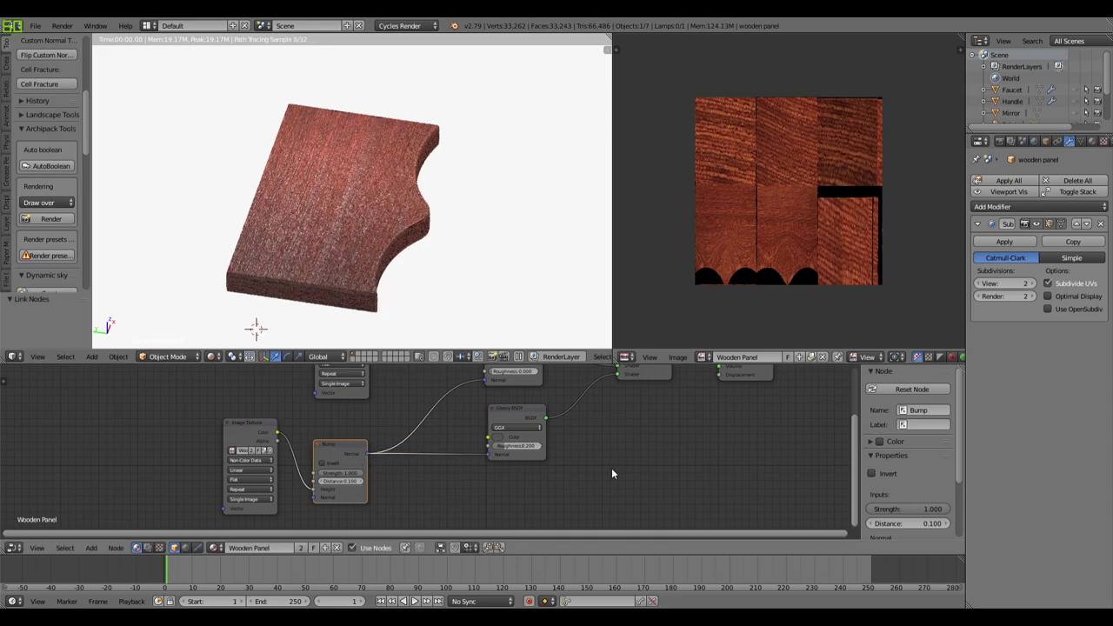
Step: Set the Bump node's strength to 0.2 and distance to 0.3, checking the wood grain up close
{"action": "scroll", "coordinate": [424, 248], "scroll_direction": "up", "scroll_amount": 5}
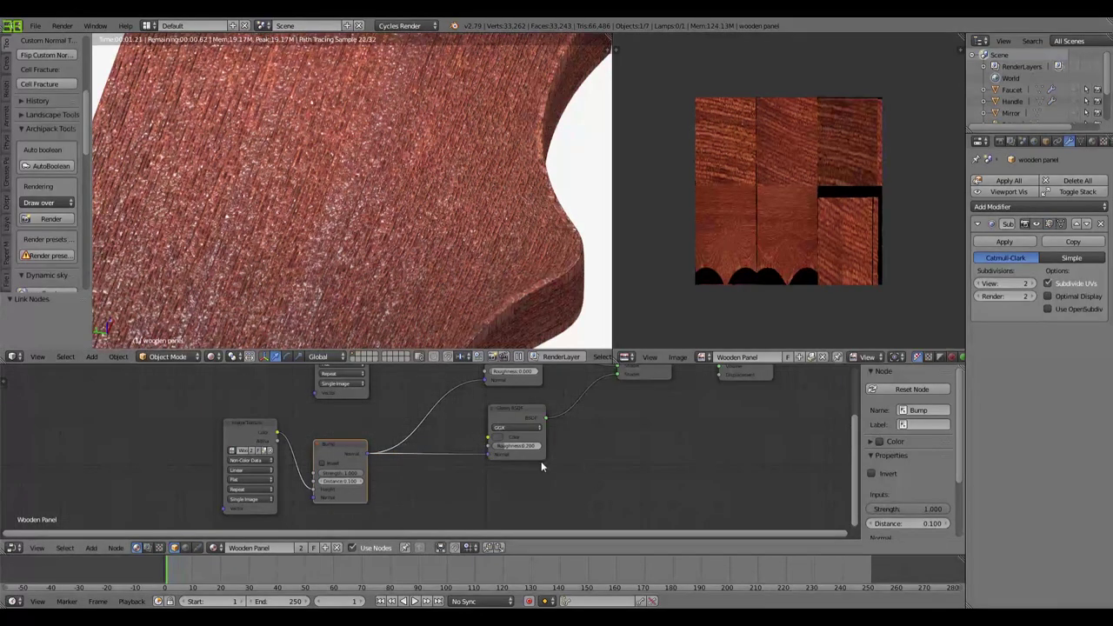
{"action": "scroll", "coordinate": [458, 246], "scroll_direction": "down", "scroll_amount": 5}
{"action": "key", "text": "KP_1"}
{"action": "middle_click_drag", "start_coordinate": [477, 185], "coordinate": [386, 249]}
{"action": "scroll", "coordinate": [381, 248], "scroll_direction": "up", "scroll_amount": 4}
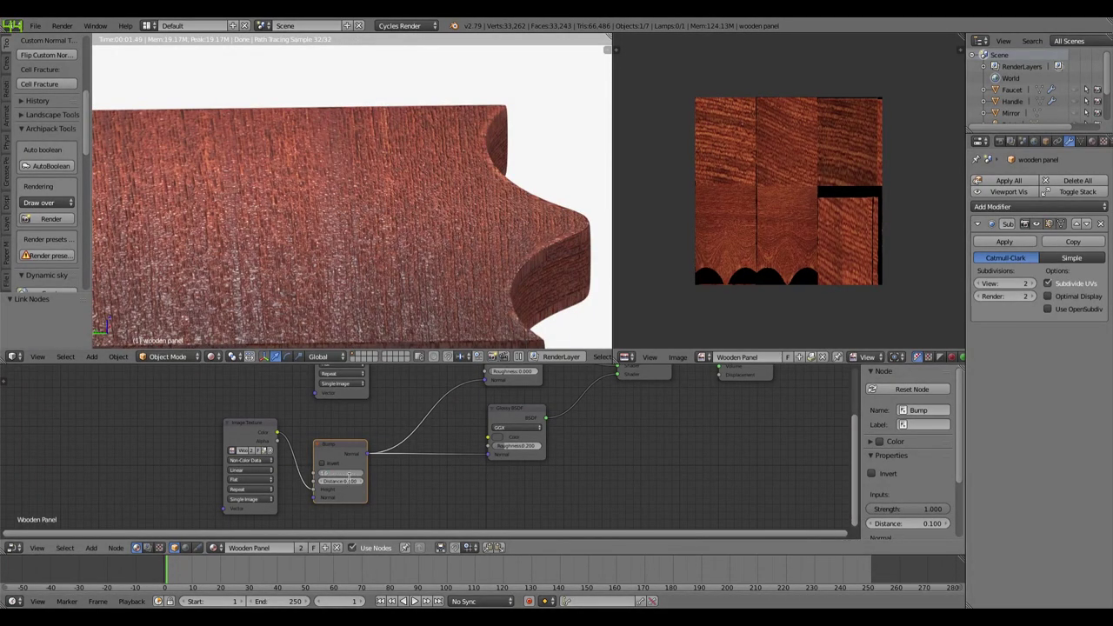
{"action": "type", "text": "0.2"}
{"action": "key", "text": "Return"}
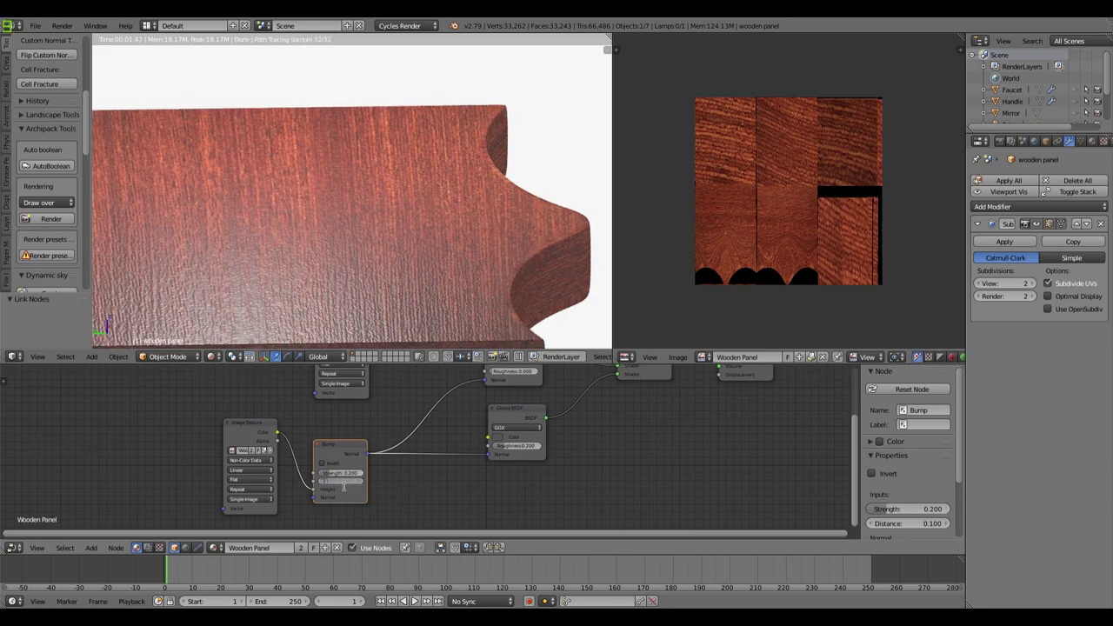
{"action": "type", "text": "0.3"}
{"action": "key", "text": "Return"}
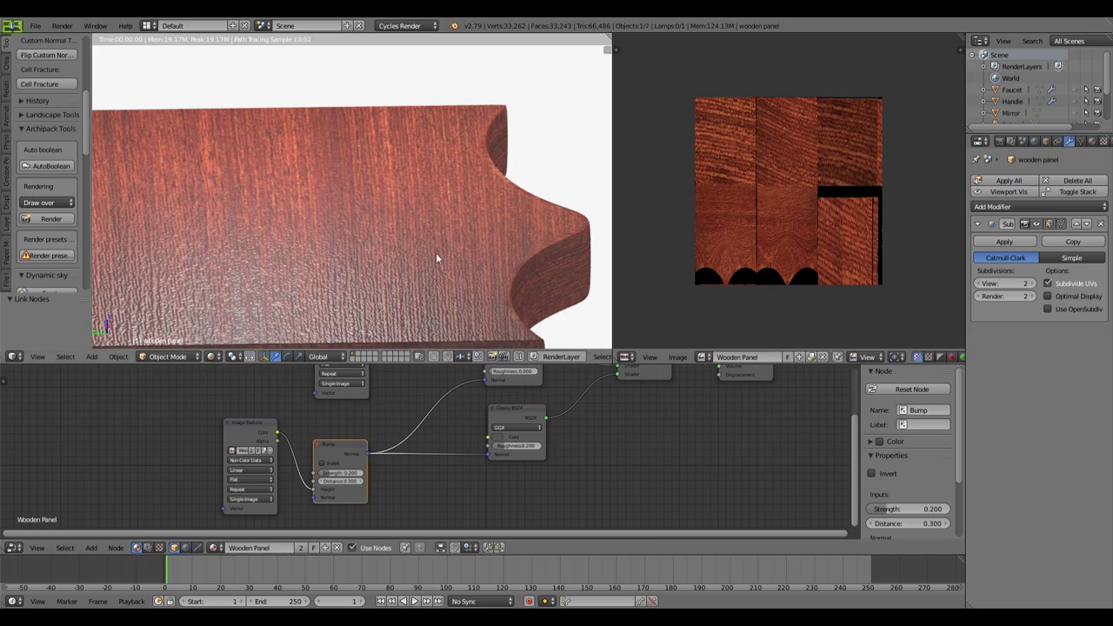
{"action": "scroll", "coordinate": [437, 252], "scroll_direction": "down", "scroll_amount": 4}
{"action": "middle_click_drag", "start_coordinate": [435, 251], "coordinate": [361, 266]}
{"action": "scroll", "coordinate": [362, 264], "scroll_direction": "up", "scroll_amount": 8}
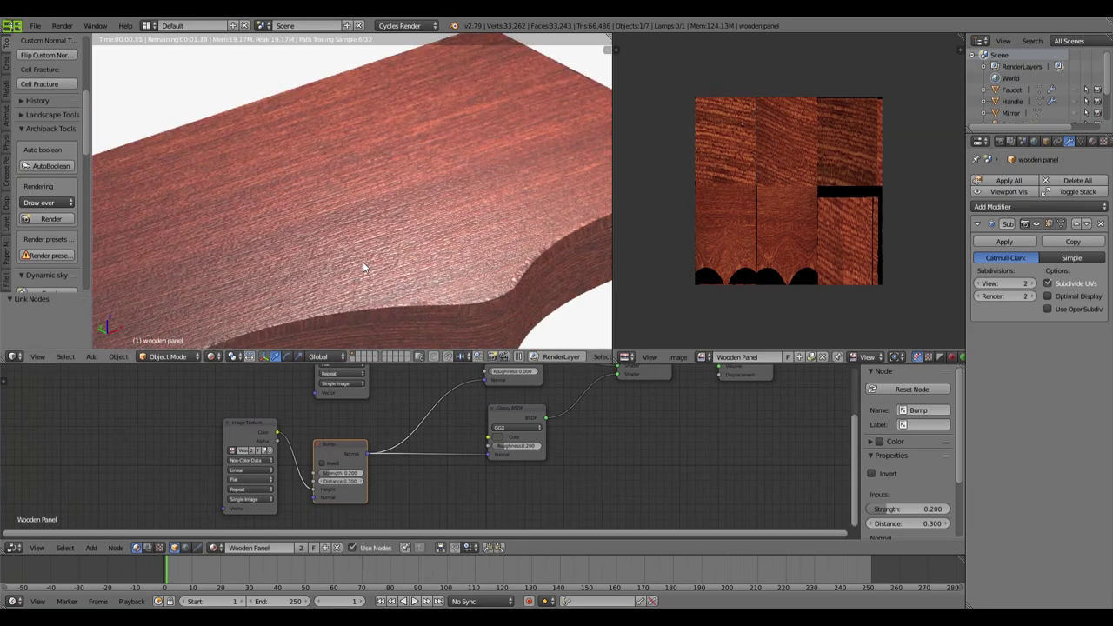
Step: Shift the Material Output and Mix Shader nodes further from the BSDF nodes and check the panel's surface from several angles
{"action": "scroll", "coordinate": [653, 468], "scroll_direction": "down", "scroll_amount": 2}
{"action": "middle_click_drag", "start_coordinate": [654, 468], "coordinate": [609, 530]}
{"action": "left_click_drag", "start_coordinate": [600, 440], "coordinate": [619, 456]}
{"action": "left_click_drag", "start_coordinate": [526, 450], "coordinate": [557, 450]}
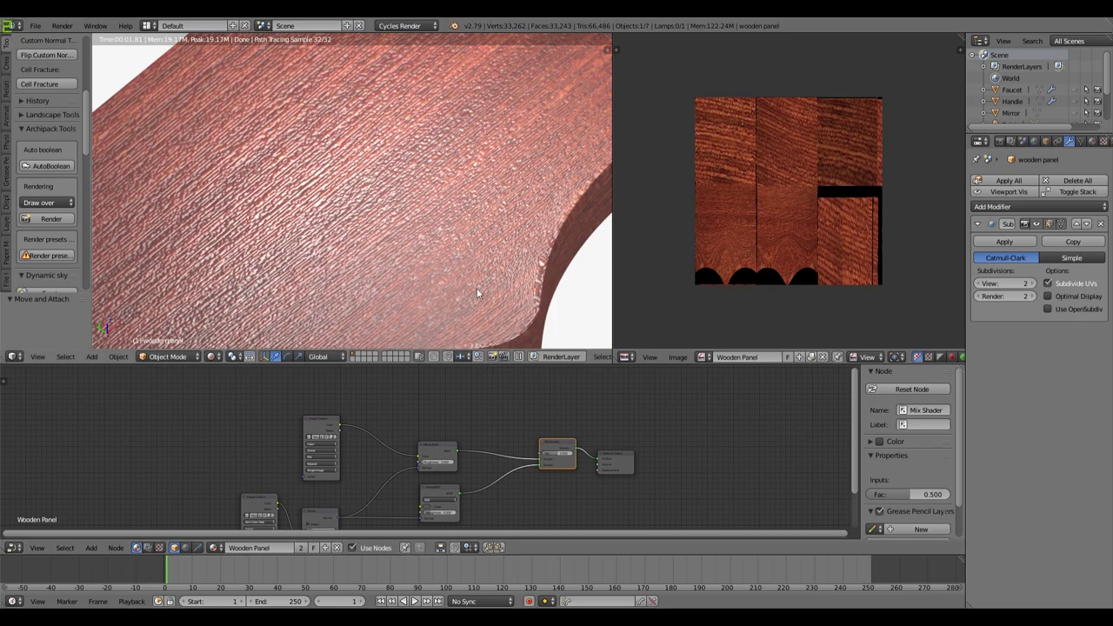
{"action": "scroll", "coordinate": [477, 288], "scroll_direction": "down", "scroll_amount": 3}
{"action": "middle_click_drag", "start_coordinate": [476, 288], "coordinate": [470, 370]}
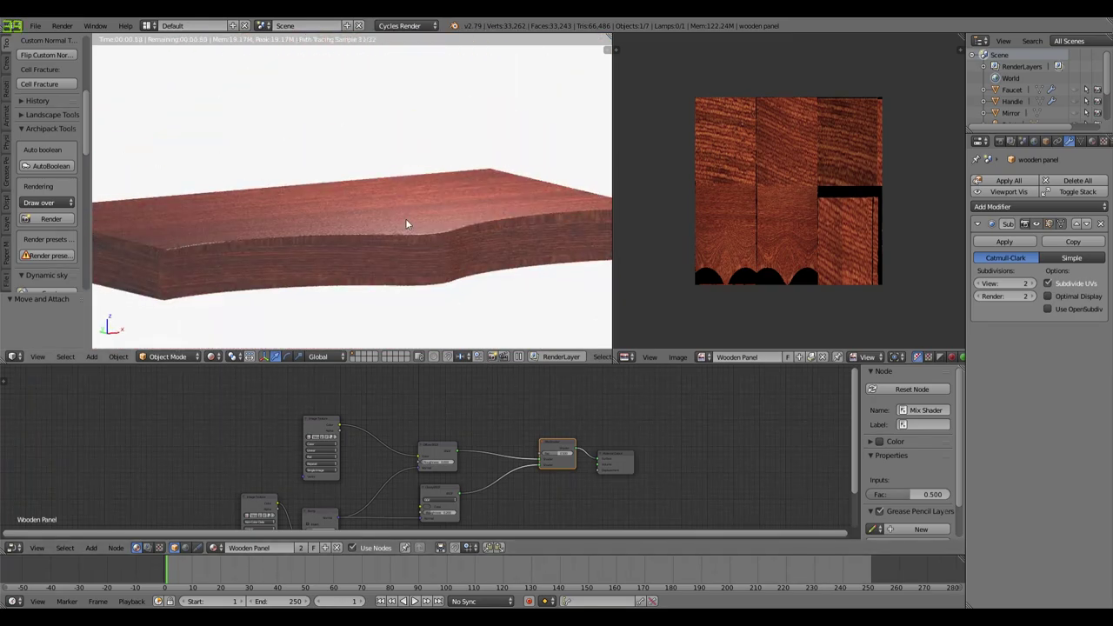
{"action": "middle_click_drag", "start_coordinate": [405, 218], "coordinate": [426, 235]}
Step: Add a Fresnel node above the shaders and link its output to the Mix Shader's Fac input
{"action": "key", "text": "shift+a"}
{"action": "mouse_move", "coordinate": [491, 427]}
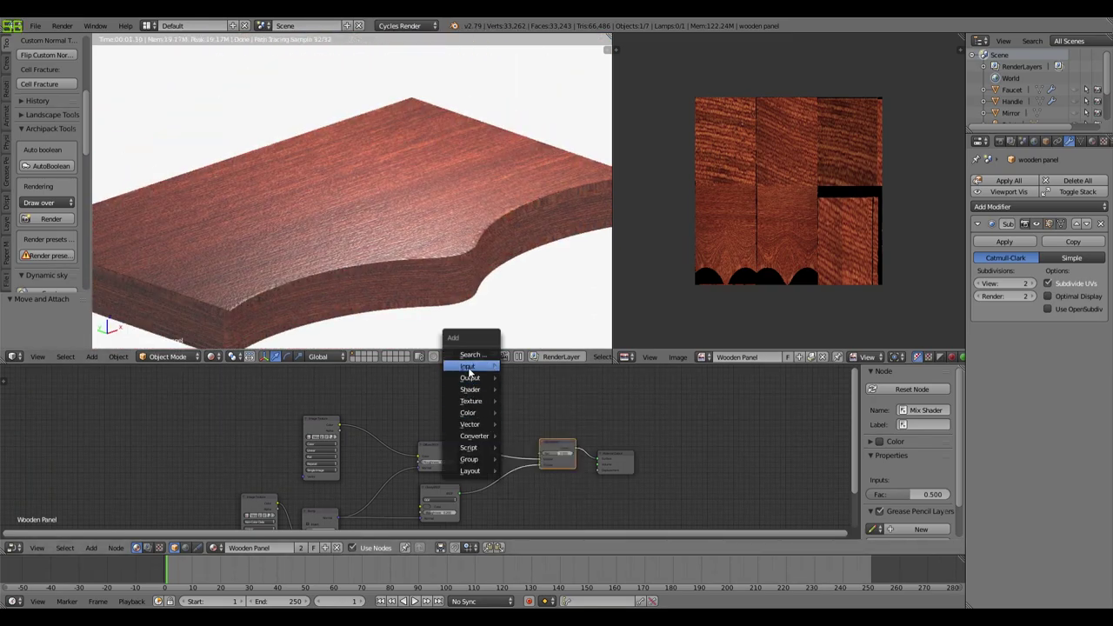
{"action": "mouse_move", "coordinate": [469, 367]}
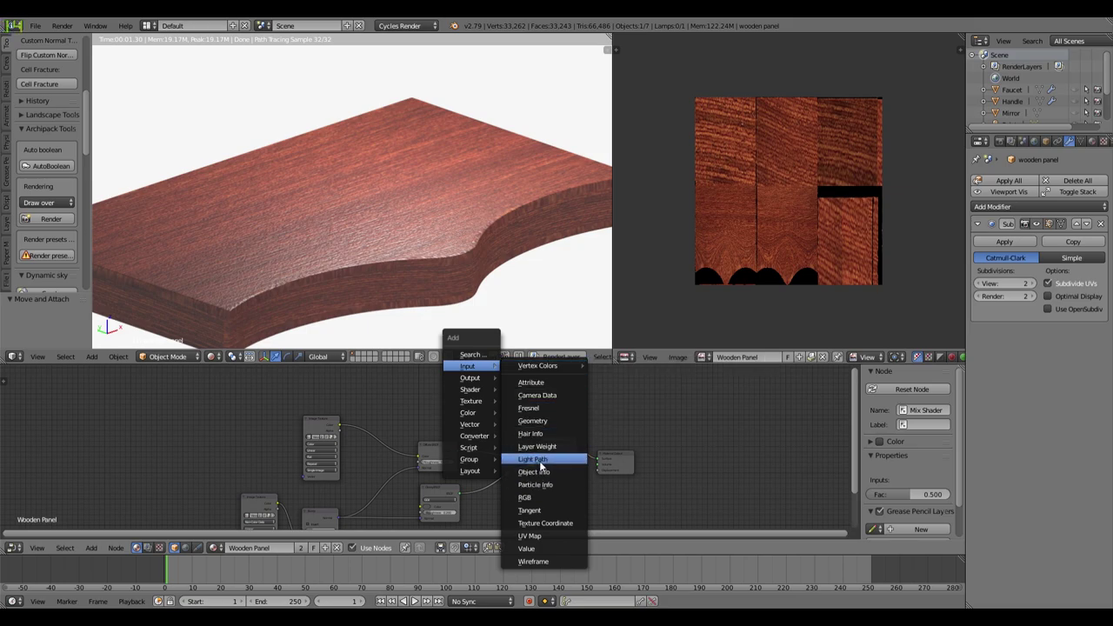
{"action": "left_click", "coordinate": [541, 408]}
{"action": "left_click", "coordinate": [507, 426]}
{"action": "scroll", "coordinate": [536, 437], "scroll_direction": "up", "scroll_amount": 2}
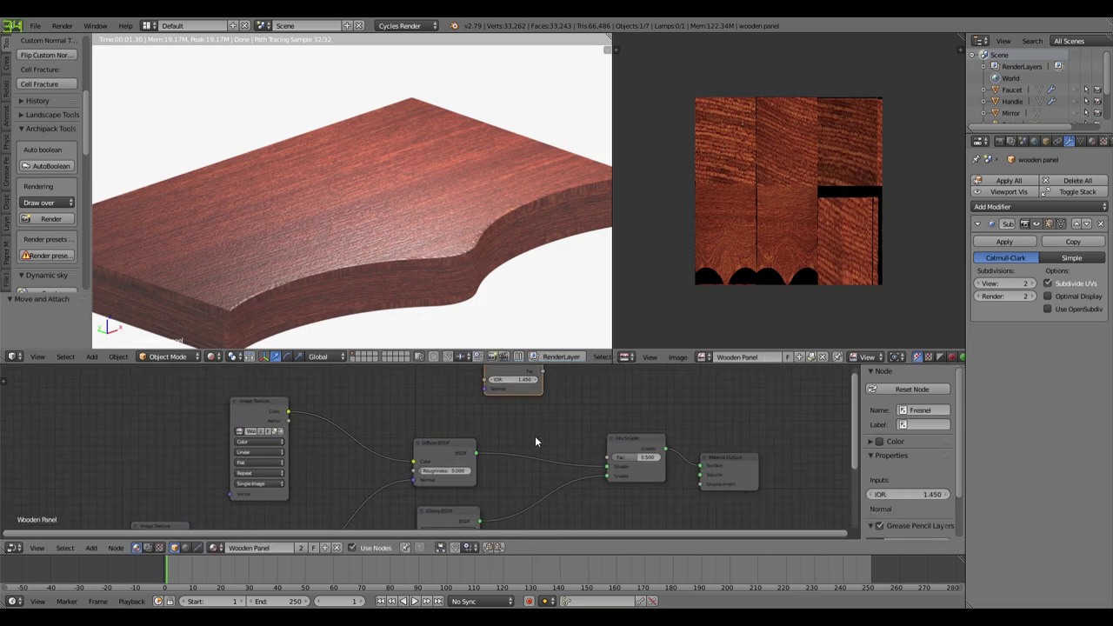
{"action": "middle_click_drag", "start_coordinate": [536, 437], "coordinate": [447, 459]}
{"action": "left_click_drag", "start_coordinate": [442, 399], "coordinate": [459, 420]}
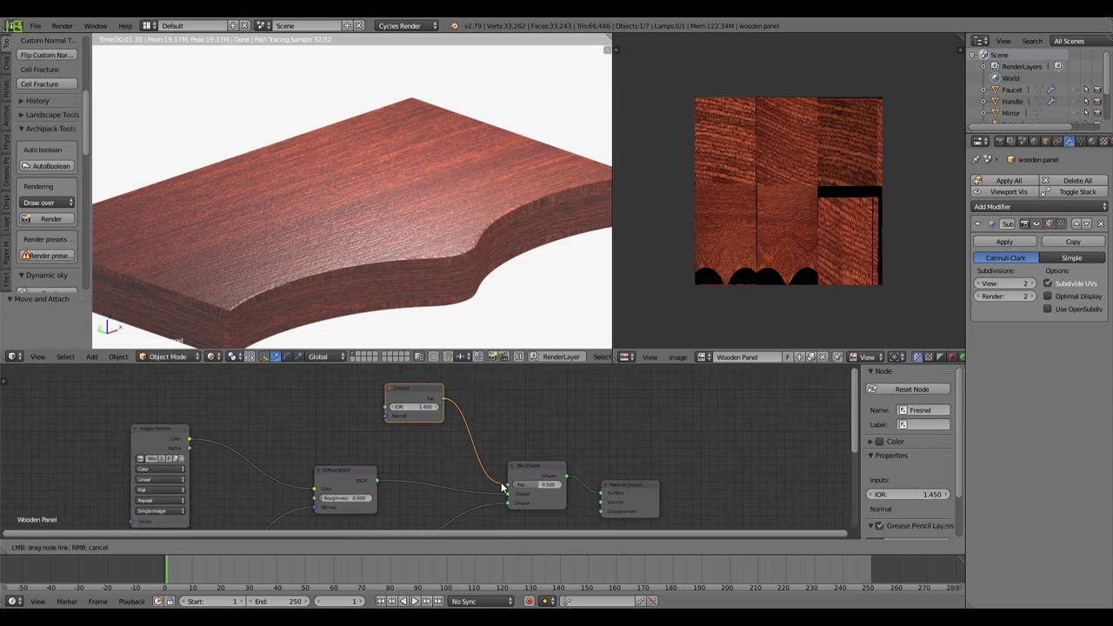
{"action": "left_click_drag", "start_coordinate": [502, 488], "coordinate": [508, 485]}
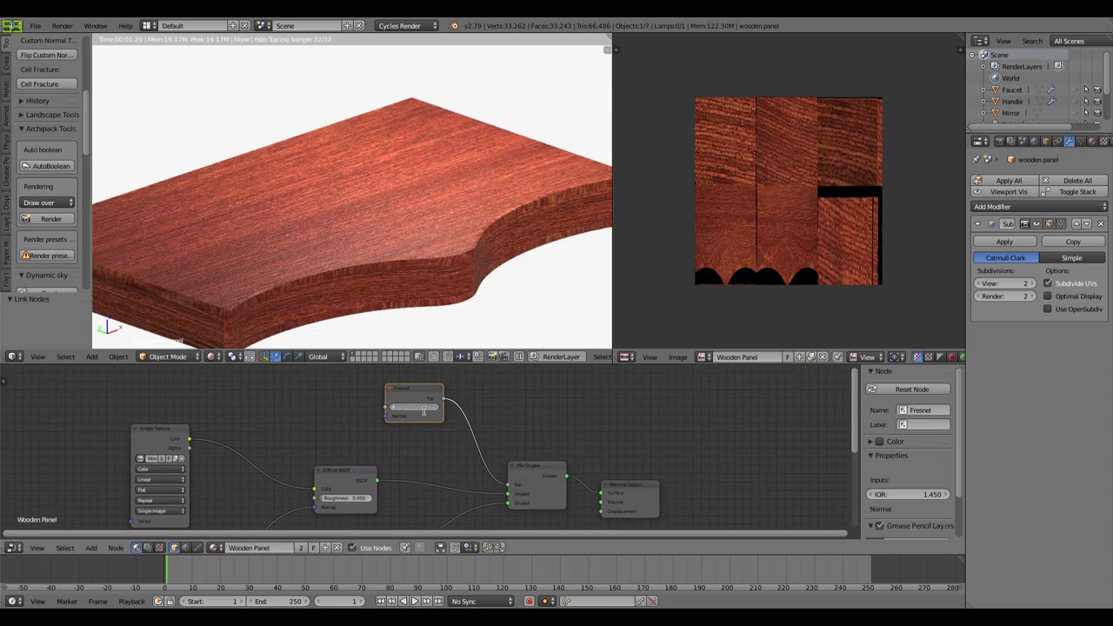
Step: Set the Fresnel IOR to 4.2 and inspect the panel's reflections up close and from the front
{"action": "type", "text": "4.2"}
{"action": "key", "text": "Return"}
{"action": "scroll", "coordinate": [390, 244], "scroll_direction": "up", "scroll_amount": 5}
{"action": "scroll", "coordinate": [451, 214], "scroll_direction": "down", "scroll_amount": 4}
{"action": "middle_click_drag", "start_coordinate": [454, 217], "coordinate": [417, 252]}
{"action": "scroll", "coordinate": [456, 230], "scroll_direction": "down", "scroll_amount": 3}
{"action": "scroll", "coordinate": [417, 251], "scroll_direction": "down", "scroll_amount": 5}
{"action": "key", "text": "KP_1"}
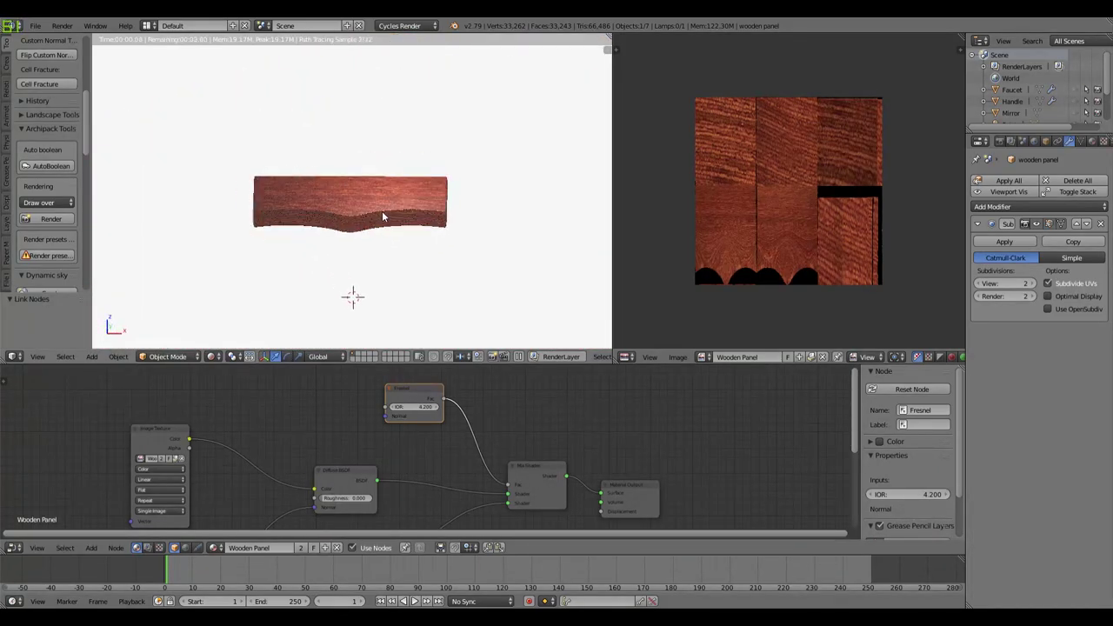
Step: Reveal all hidden objects, examine the washbasin scene in rendered shading, and select the brick wall
{"action": "key", "text": "alt+h"}
{"action": "scroll", "coordinate": [382, 210], "scroll_direction": "down", "scroll_amount": 3}
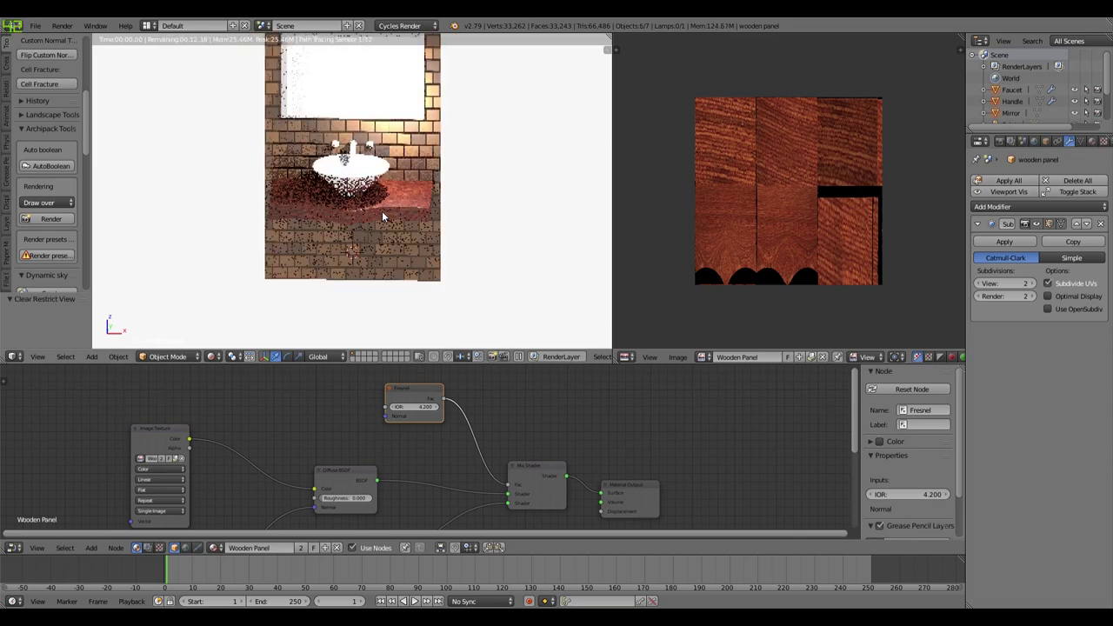
{"action": "middle_click_drag", "start_coordinate": [394, 173], "coordinate": [413, 229]}
{"action": "scroll", "coordinate": [413, 228], "scroll_direction": "up", "scroll_amount": 3}
{"action": "right_click", "coordinate": [412, 228]}
{"action": "scroll", "coordinate": [413, 229], "scroll_direction": "up", "scroll_amount": 2}
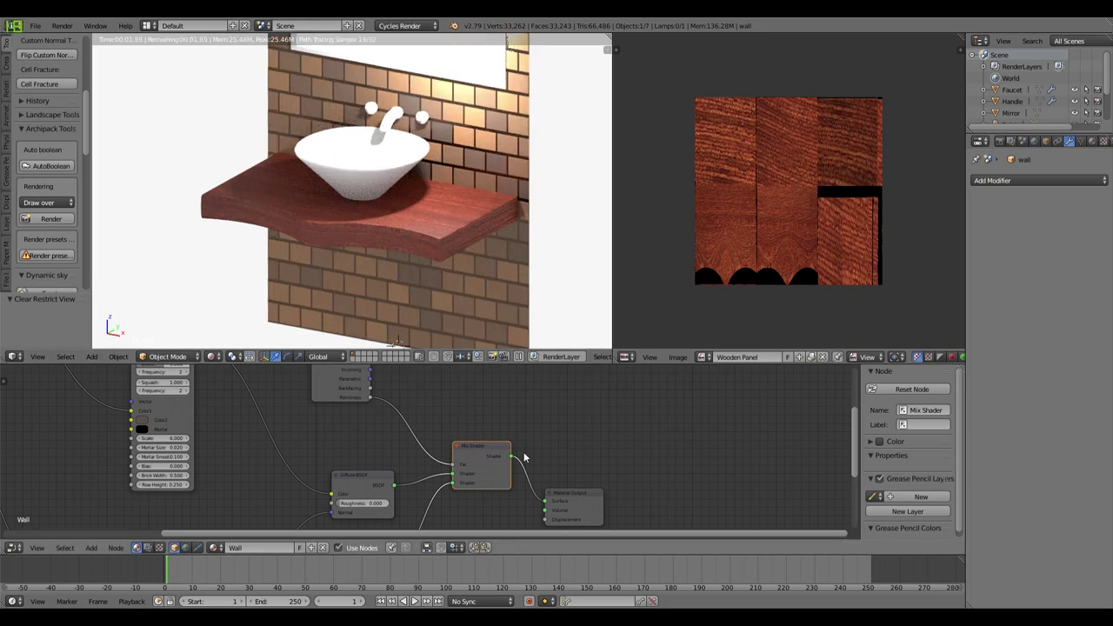
Step: Select the wooden panel and move its color Image Texture node further away from the Diffuse BSDF node
{"action": "scroll", "coordinate": [538, 462], "scroll_direction": "down", "scroll_amount": 2}
{"action": "middle_click_drag", "start_coordinate": [538, 462], "coordinate": [689, 490]}
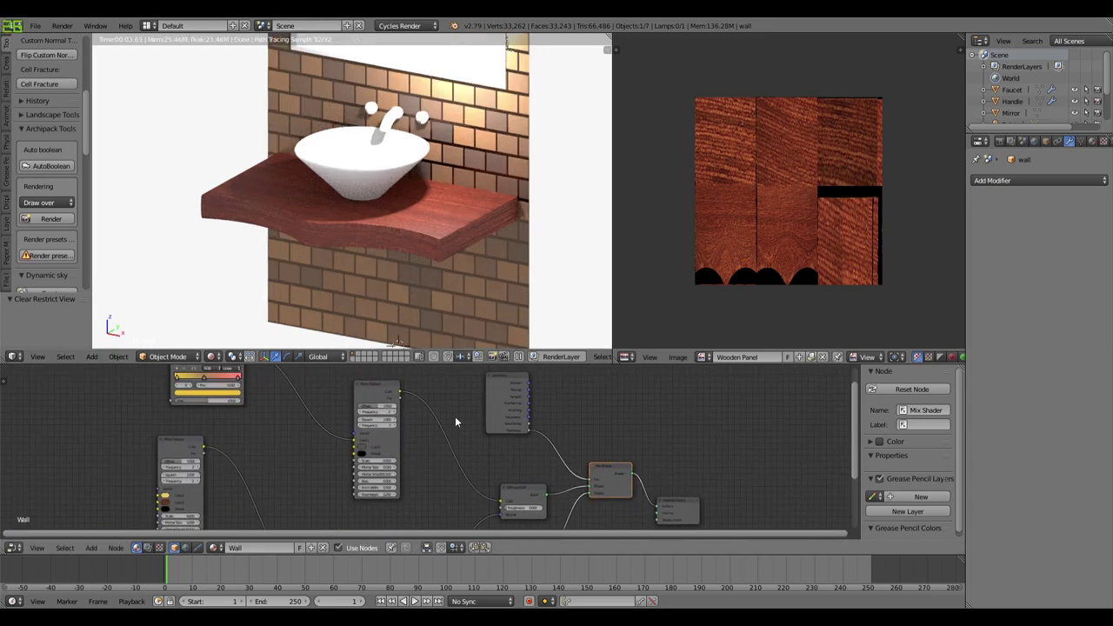
{"action": "right_click", "coordinate": [449, 225]}
{"action": "scroll", "coordinate": [483, 400], "scroll_direction": "down", "scroll_amount": 2}
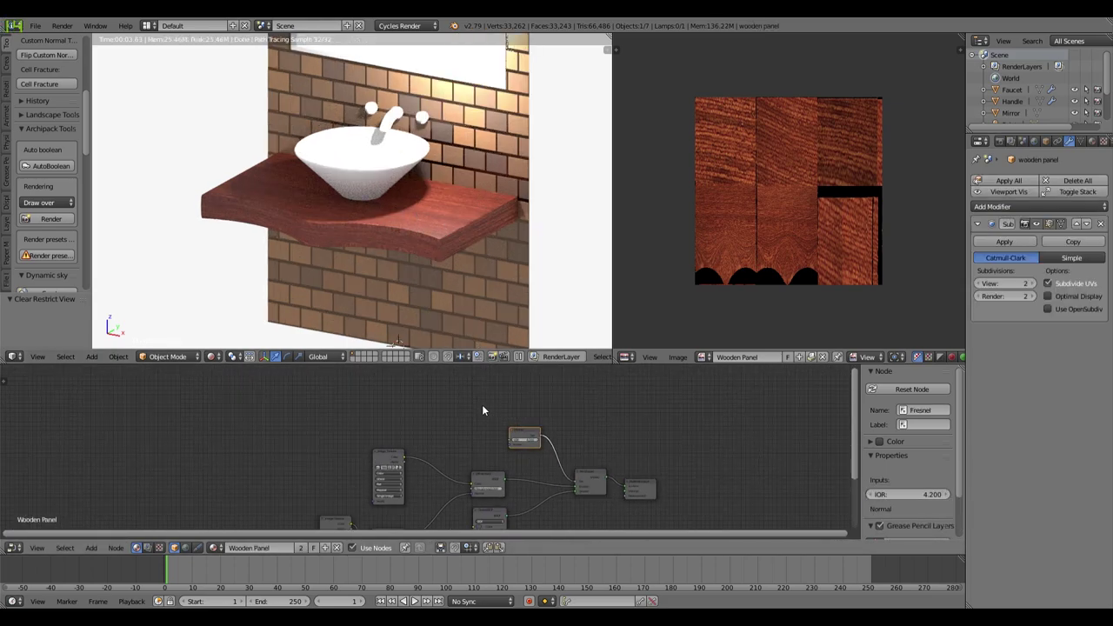
{"action": "scroll", "coordinate": [397, 591], "scroll_direction": "up", "scroll_amount": 2}
{"action": "scroll", "coordinate": [434, 468], "scroll_direction": "up", "scroll_amount": 3}
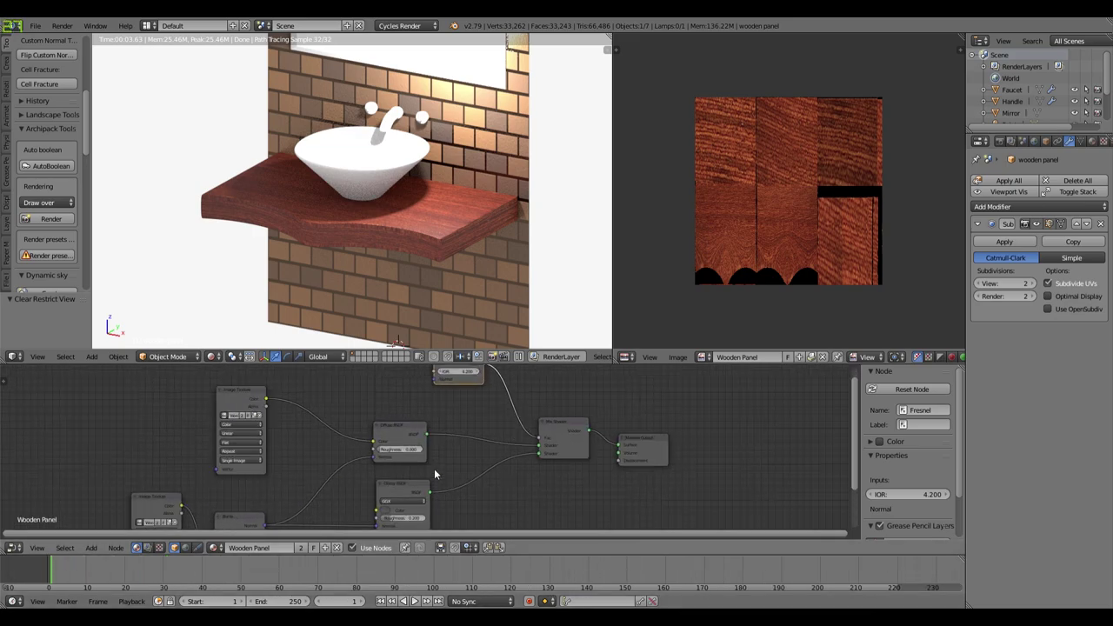
{"action": "middle_click_drag", "start_coordinate": [435, 474], "coordinate": [494, 476]}
{"action": "left_click_drag", "start_coordinate": [322, 395], "coordinate": [257, 383]}
{"action": "scroll", "coordinate": [381, 462], "scroll_direction": "up", "scroll_amount": 2}
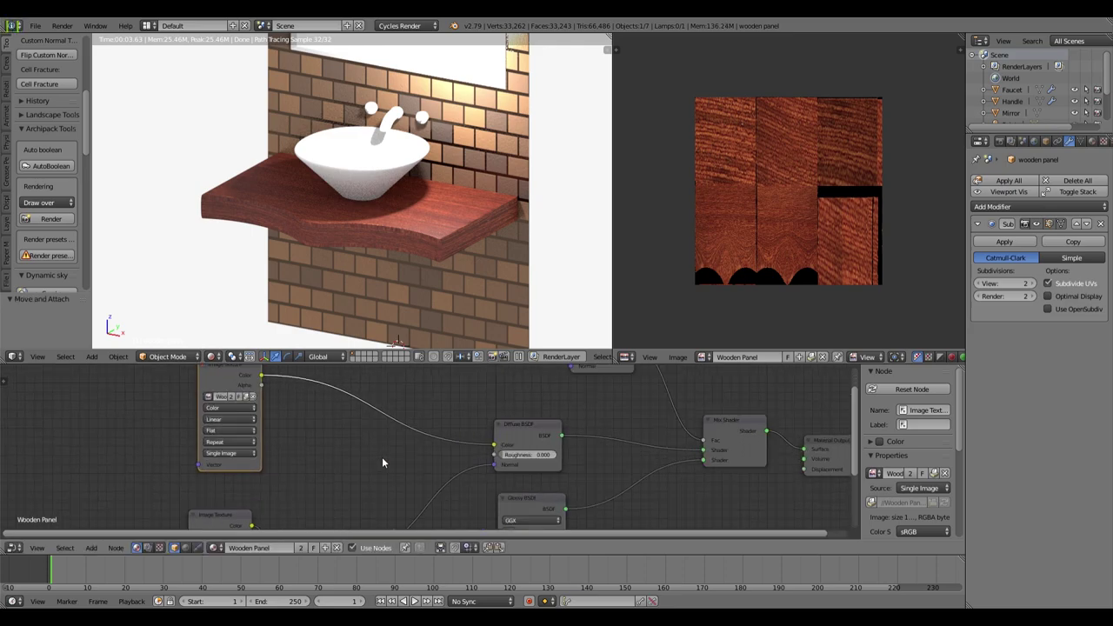
Step: Add a MixRGB node on the link between the Image Texture's Color output and the Diffuse BSDF's Color input
{"action": "scroll", "coordinate": [382, 462], "scroll_direction": "down", "scroll_amount": 1}
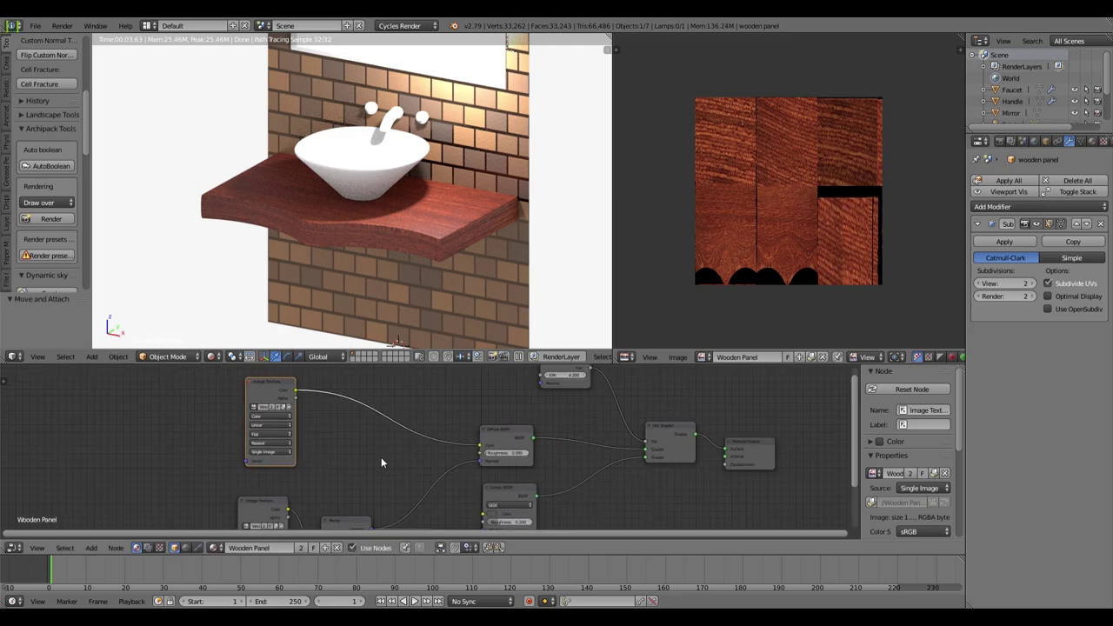
{"action": "key", "text": "shift+a"}
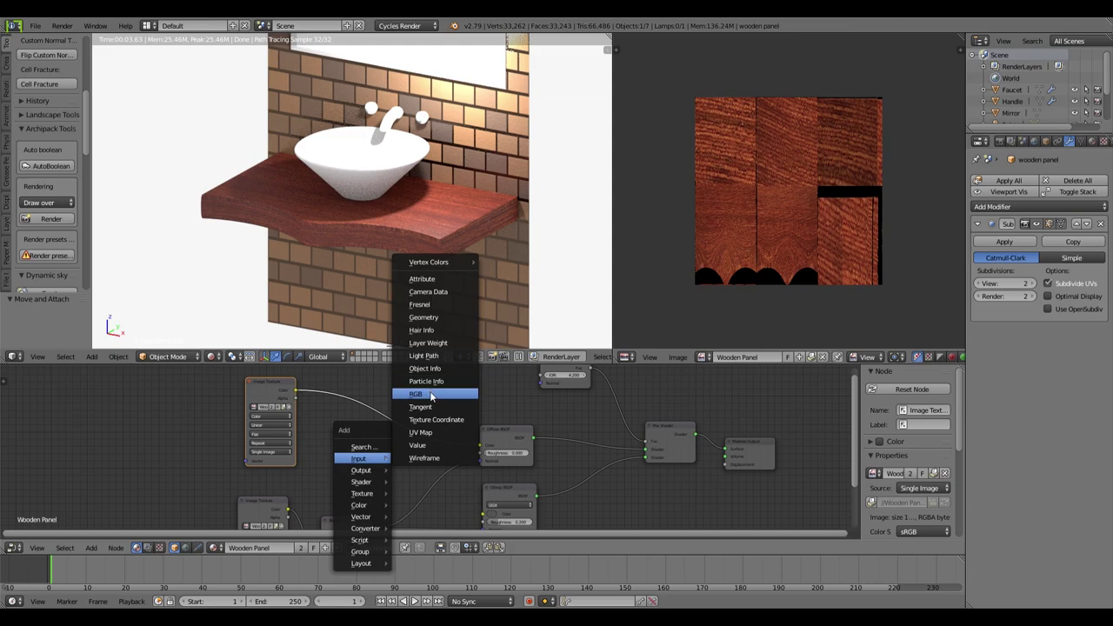
{"action": "mouse_move", "coordinate": [363, 519]}
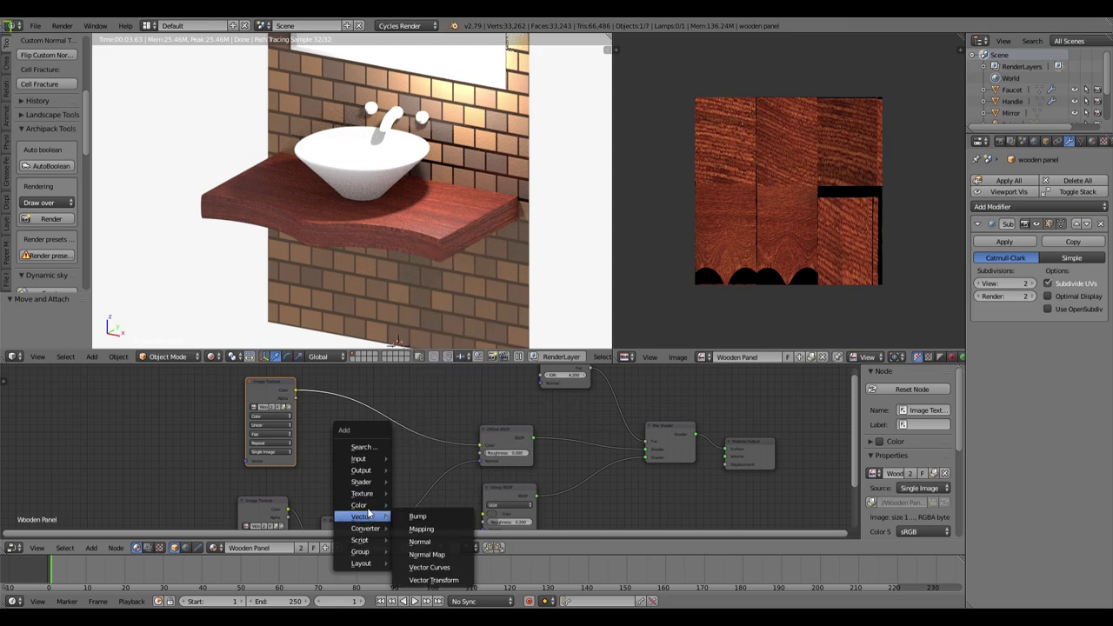
{"action": "left_click", "coordinate": [430, 567]}
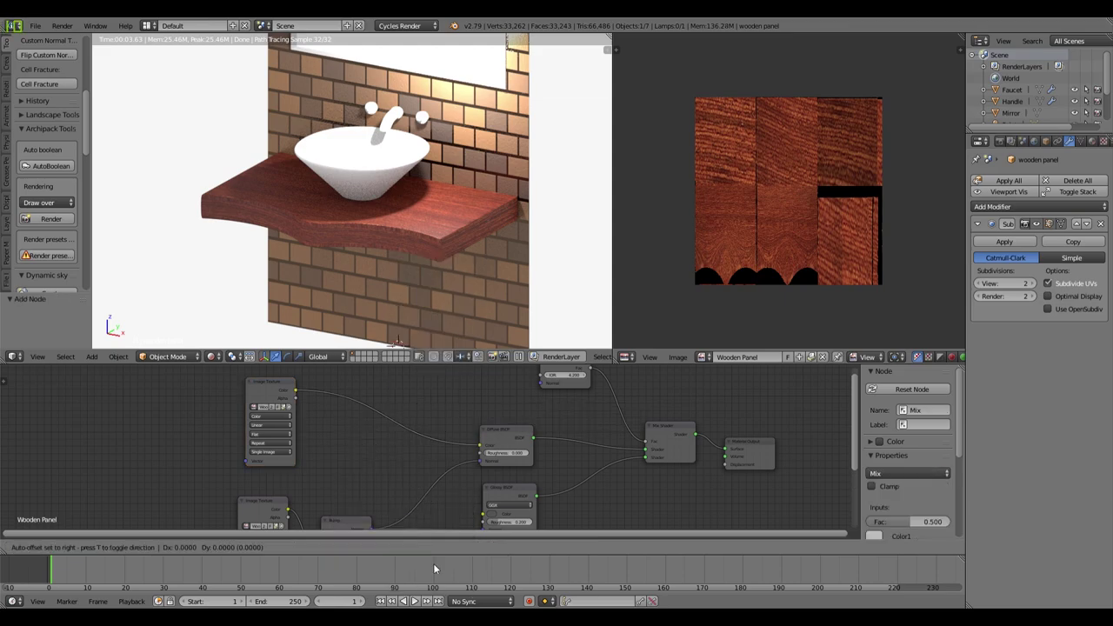
{"action": "left_click", "coordinate": [398, 424]}
{"action": "scroll", "coordinate": [396, 422], "scroll_direction": "up", "scroll_amount": 2}
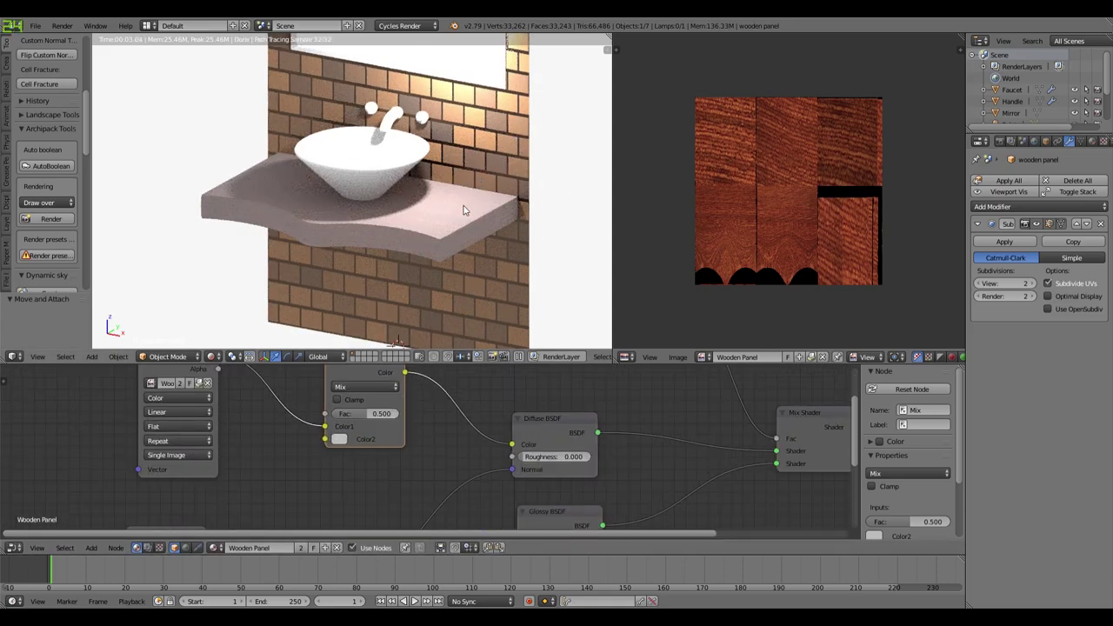
Step: Try the Screen blend type on the MixRGB node with a nearly black Color2, and view the whole scene
{"action": "left_click", "coordinate": [377, 387]}
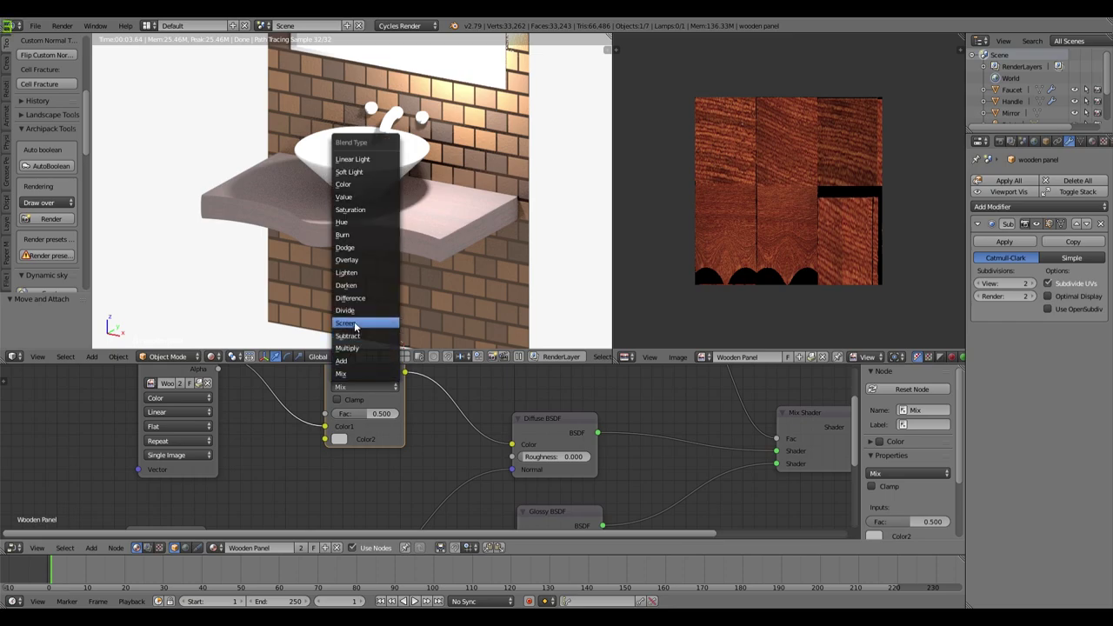
{"action": "left_click", "coordinate": [348, 323]}
{"action": "left_click", "coordinate": [339, 440]}
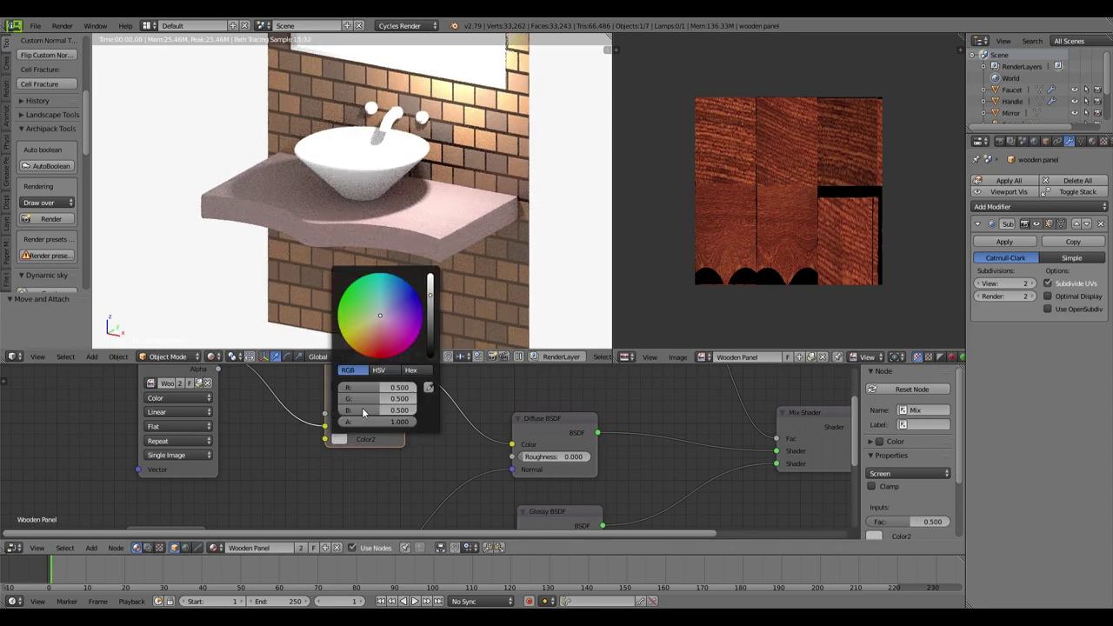
{"action": "left_click_drag", "start_coordinate": [377, 320], "coordinate": [376, 331]}
{"action": "mouse_move", "coordinate": [429, 296]}
{"action": "left_mouse_down"}
{"action": "mouse_move", "coordinate": [429, 340]}
{"action": "mouse_move", "coordinate": [381, 334]}
{"action": "mouse_move", "coordinate": [430, 352]}
{"action": "left_mouse_up"}
{"action": "left_click", "coordinate": [381, 343]}
{"action": "scroll", "coordinate": [431, 202], "scroll_direction": "down", "scroll_amount": 5}
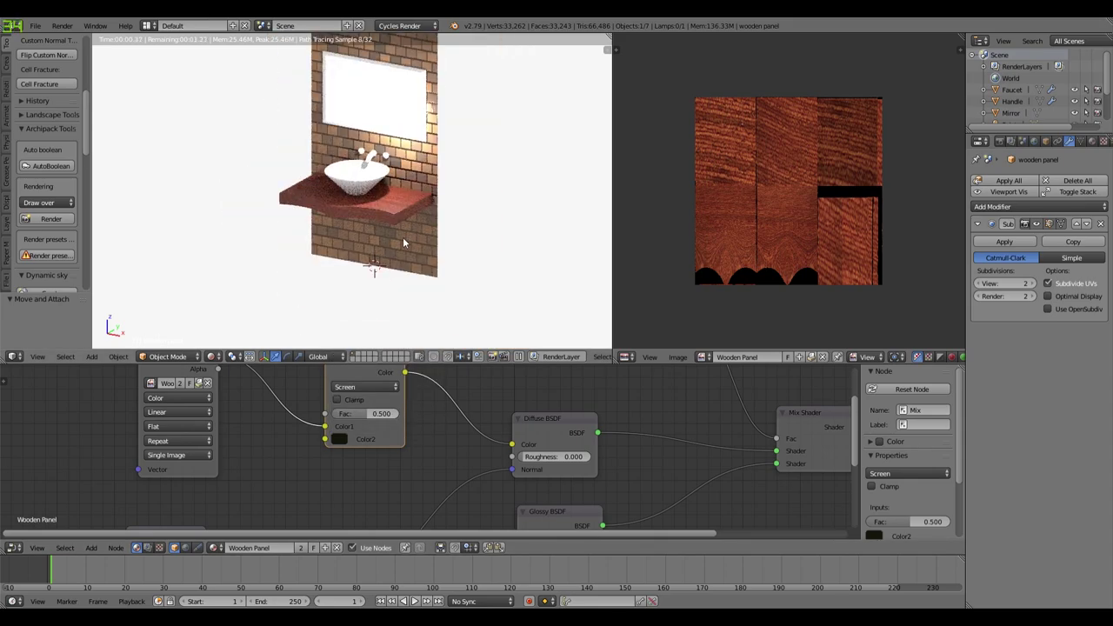
Step: Set the MixRGB node's Fac to 0.618 and its blend type to Mix
{"action": "mouse_move", "coordinate": [372, 417]}
{"action": "left_mouse_down"}
{"action": "mouse_move", "coordinate": [388, 414]}
{"action": "mouse_move", "coordinate": [358, 414]}
{"action": "mouse_move", "coordinate": [393, 414]}
{"action": "mouse_move", "coordinate": [379, 414]}
{"action": "left_mouse_up"}
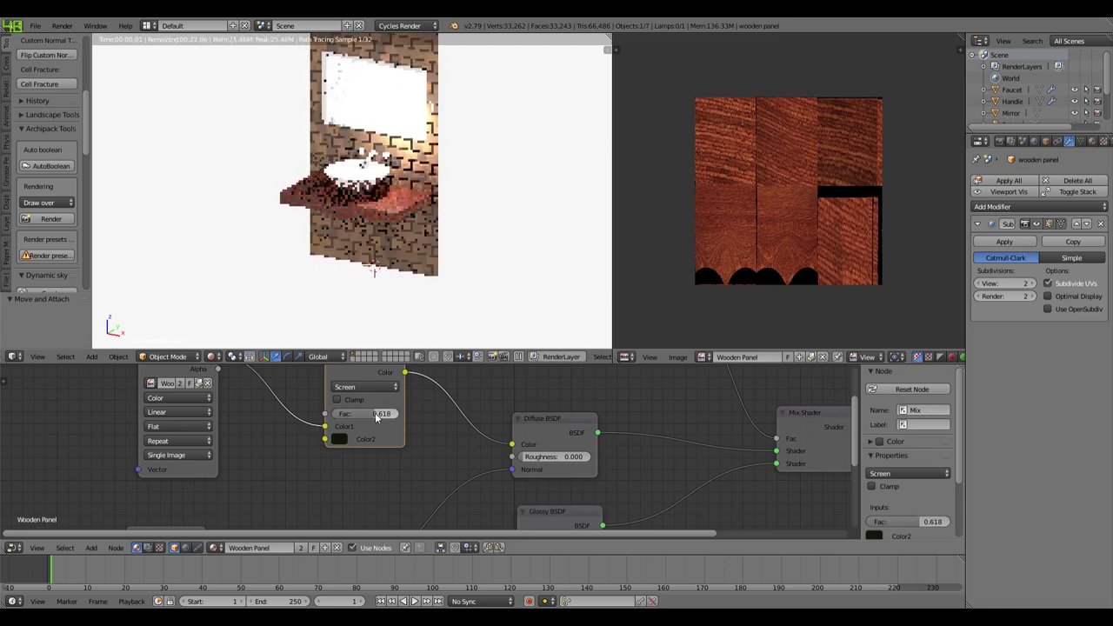
{"action": "left_click", "coordinate": [372, 386]}
{"action": "left_click", "coordinate": [355, 372]}
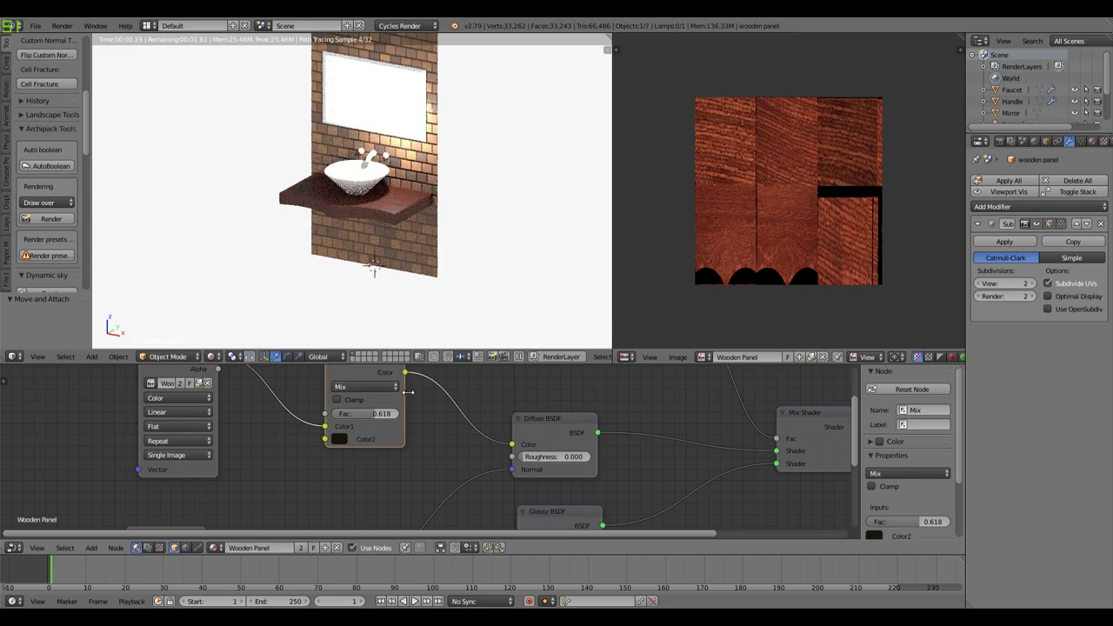
Step: Set the MixRGB node's Color2 to a dark olive tone and inspect the rendered panel from several angles
{"action": "scroll", "coordinate": [383, 292], "scroll_direction": "up", "scroll_amount": 4}
{"action": "middle_click_drag", "start_coordinate": [429, 241], "coordinate": [374, 423]}
{"action": "left_click", "coordinate": [339, 438]}
{"action": "left_click_drag", "start_coordinate": [361, 322], "coordinate": [361, 329]}
{"action": "scroll", "coordinate": [479, 212], "scroll_direction": "down", "scroll_amount": 6}
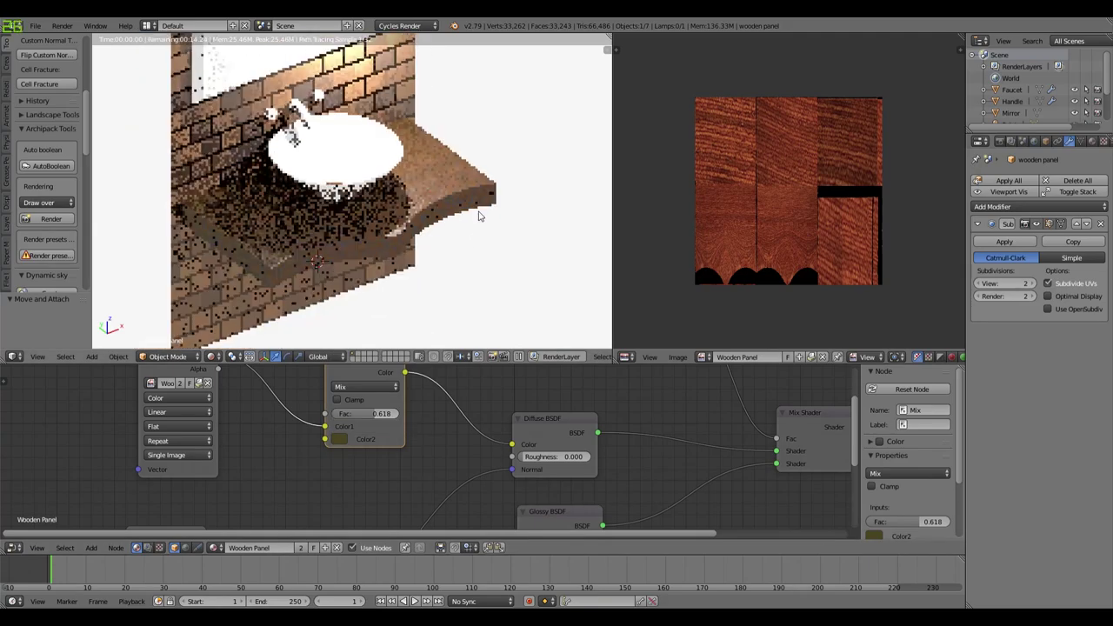
{"action": "middle_click_drag", "start_coordinate": [457, 219], "coordinate": [387, 165]}
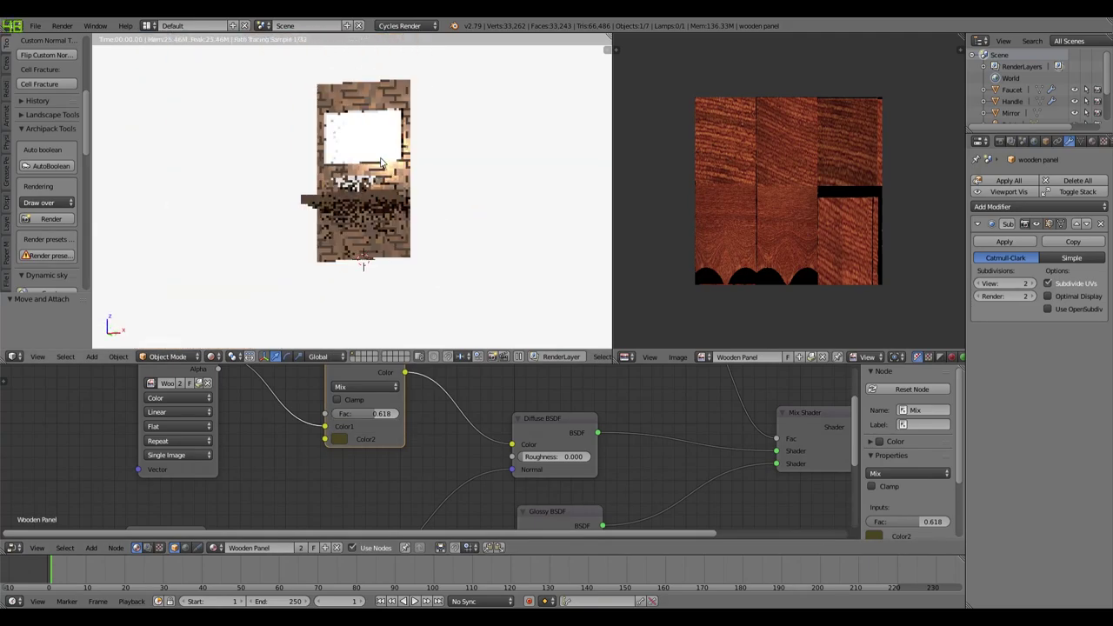
{"action": "scroll", "coordinate": [383, 200], "scroll_direction": "up", "scroll_amount": 3}
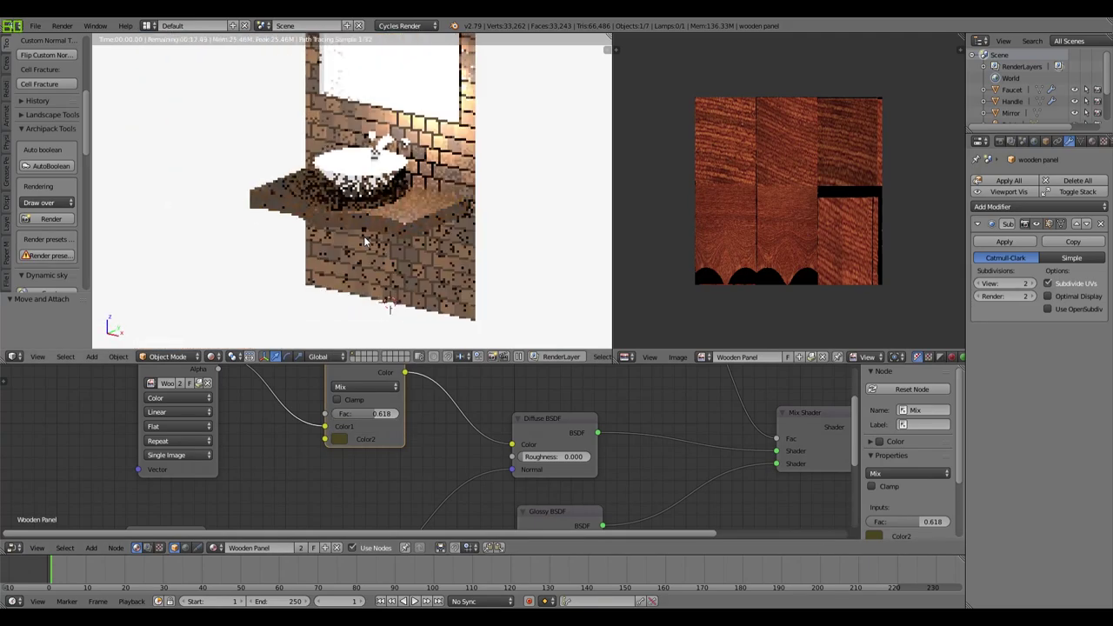
Step: Set the MixRGB node's Fac to 0.327 and check the wood surface up close
{"action": "left_click", "coordinate": [339, 438]}
{"action": "key", "text": "BackSpace"}
{"action": "mouse_move", "coordinate": [374, 414]}
{"action": "left_mouse_down"}
{"action": "mouse_move", "coordinate": [428, 414]}
{"action": "mouse_move", "coordinate": [360, 416]}
{"action": "left_mouse_up"}
{"action": "scroll", "coordinate": [417, 240], "scroll_direction": "up", "scroll_amount": 5}
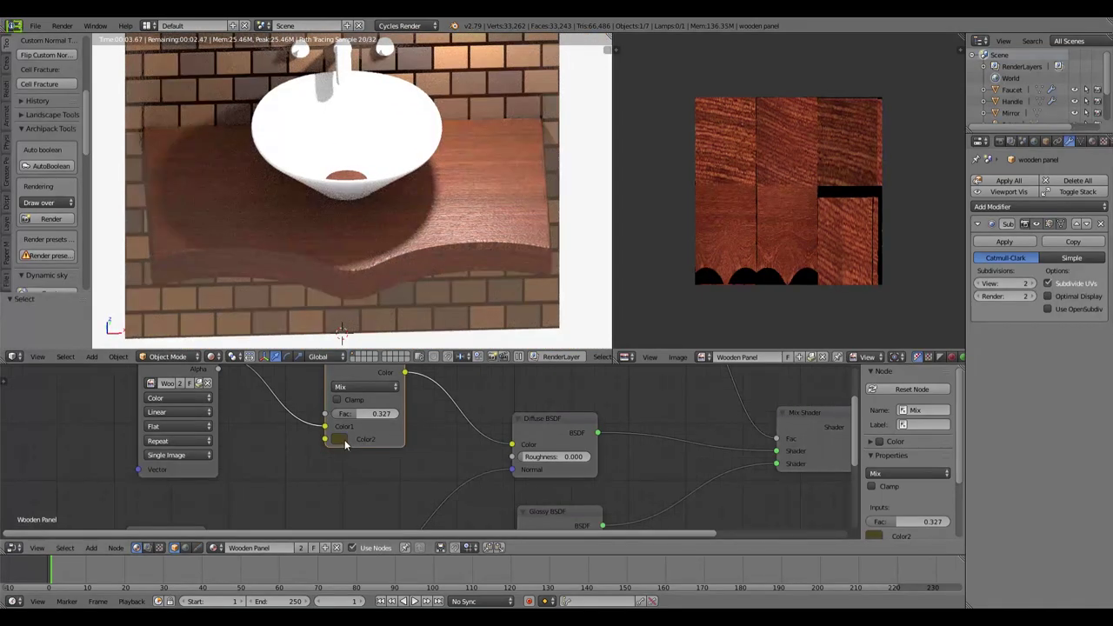
Step: Set the MixRGB node's Color2 to dark brown with R 0.075, G 0.045 and B 0.014, and check the render
{"action": "left_click", "coordinate": [344, 439]}
{"action": "mouse_move", "coordinate": [430, 315]}
{"action": "left_mouse_down"}
{"action": "mouse_move", "coordinate": [430, 346]}
{"action": "mouse_move", "coordinate": [430, 300]}
{"action": "mouse_move", "coordinate": [429, 322]}
{"action": "left_mouse_up"}
{"action": "mouse_move", "coordinate": [360, 331]}
{"action": "left_mouse_down"}
{"action": "mouse_move", "coordinate": [374, 333]}
{"action": "mouse_move", "coordinate": [365, 336]}
{"action": "left_mouse_up"}
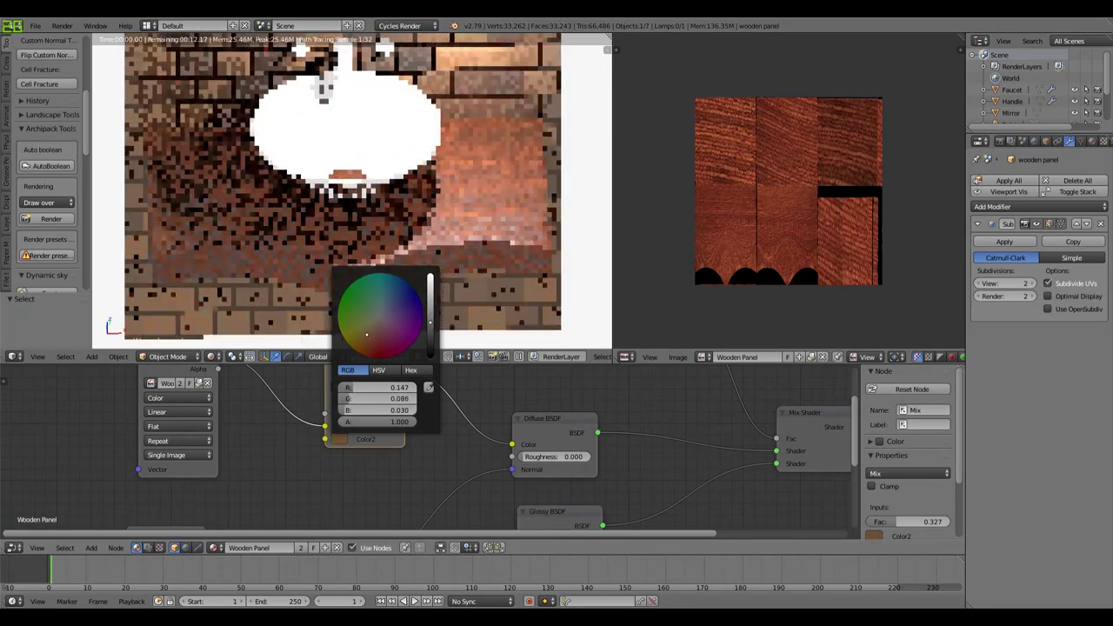
{"action": "left_click_drag", "start_coordinate": [429, 321], "coordinate": [430, 329]}
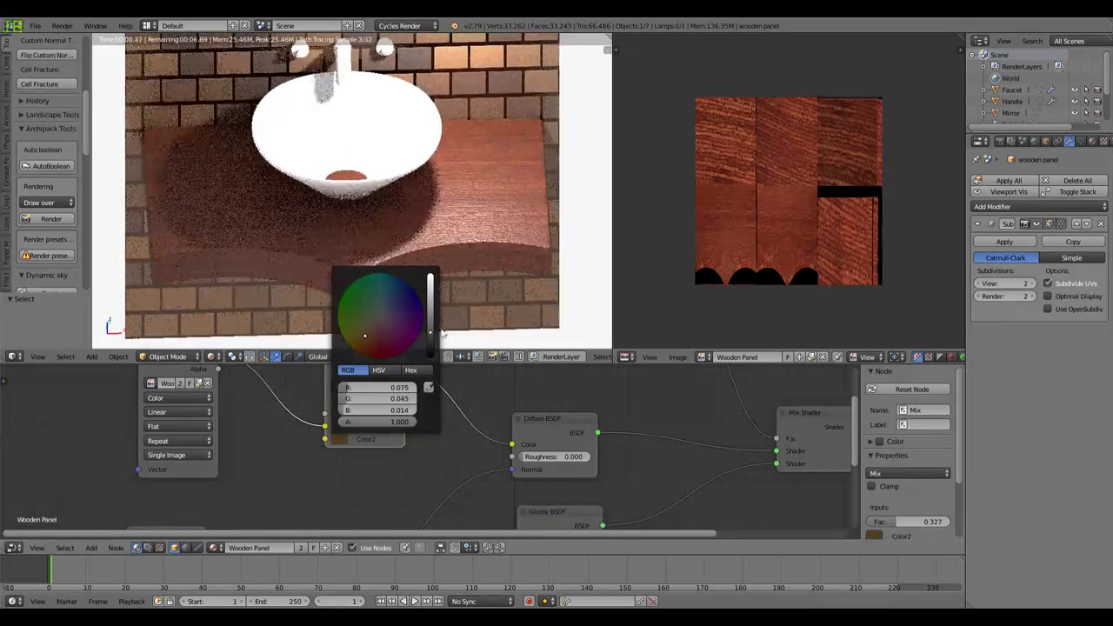
{"action": "scroll", "coordinate": [441, 209], "scroll_direction": "down", "scroll_amount": 2}
{"action": "scroll", "coordinate": [450, 225], "scroll_direction": "up", "scroll_amount": 5}
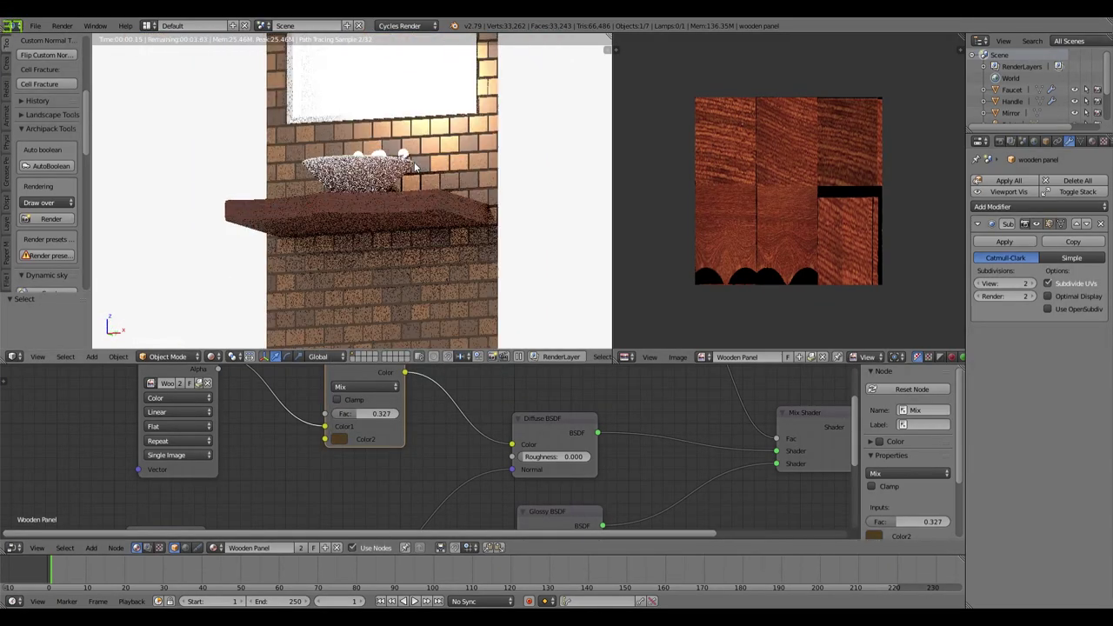
Step: In solid front view, duplicate all of the wooden panel's geometry and move the copy about 1.95 units down along Z
{"action": "key", "text": "shift+z"}
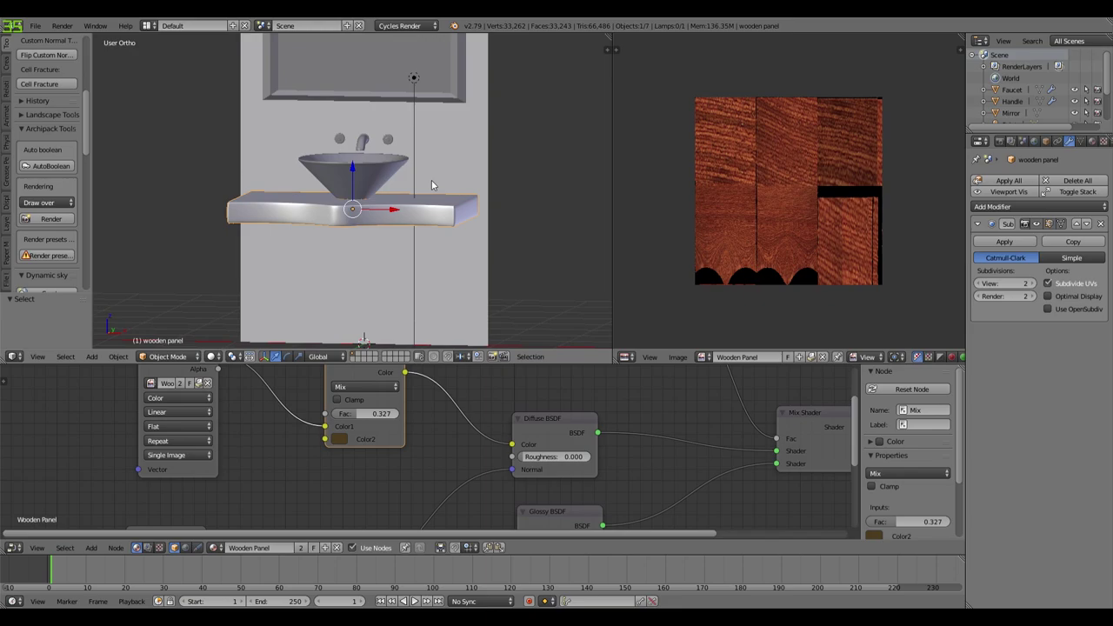
{"action": "scroll", "coordinate": [431, 180], "scroll_direction": "down", "scroll_amount": 3}
{"action": "middle_click_drag", "start_coordinate": [432, 180], "coordinate": [451, 221]}
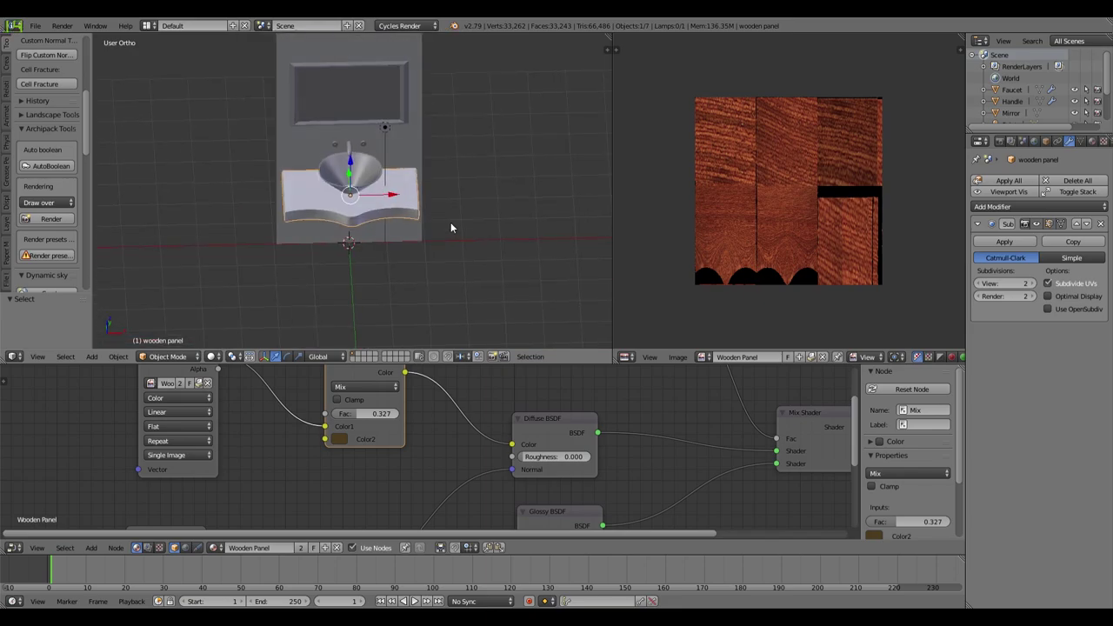
{"action": "scroll", "coordinate": [373, 211], "scroll_direction": "up", "scroll_amount": 3}
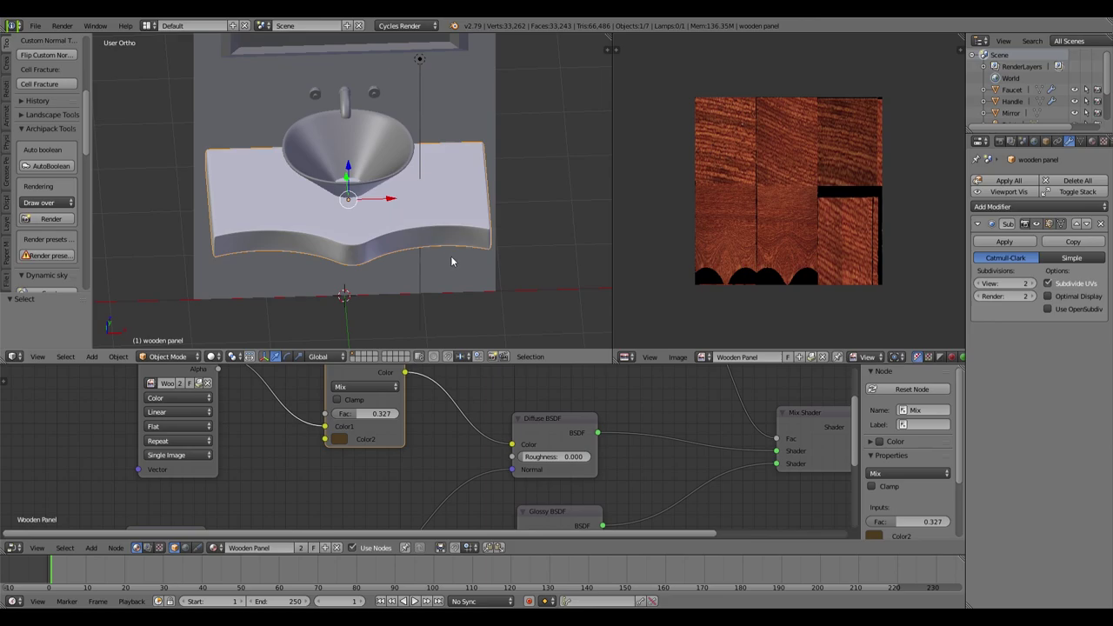
{"action": "key", "text": "KP_1"}
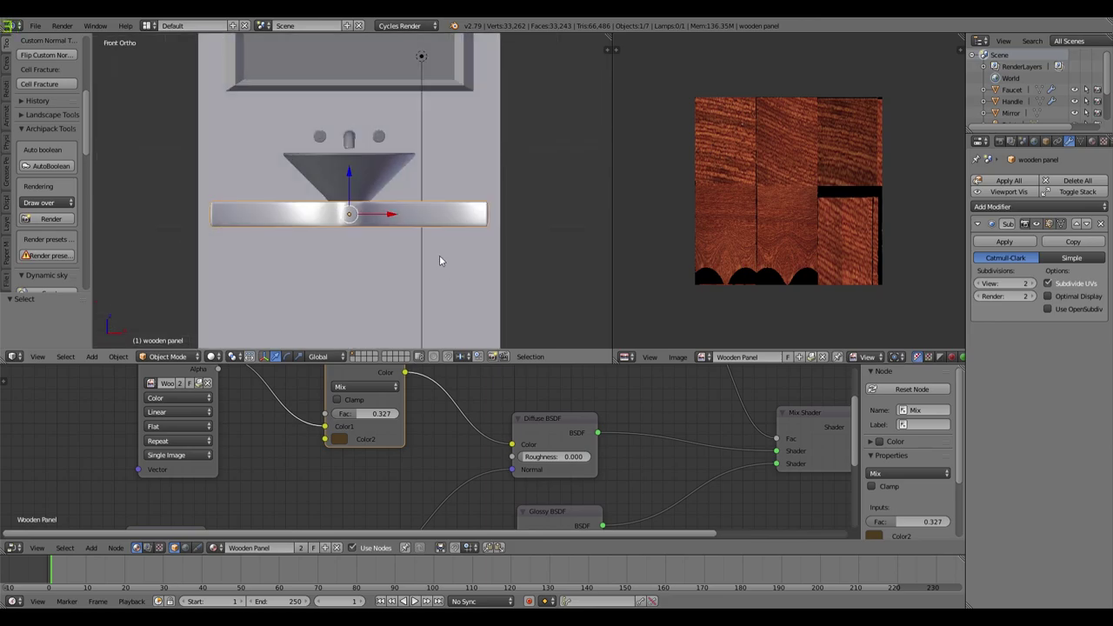
{"action": "scroll", "coordinate": [440, 258], "scroll_direction": "down", "scroll_amount": 3}
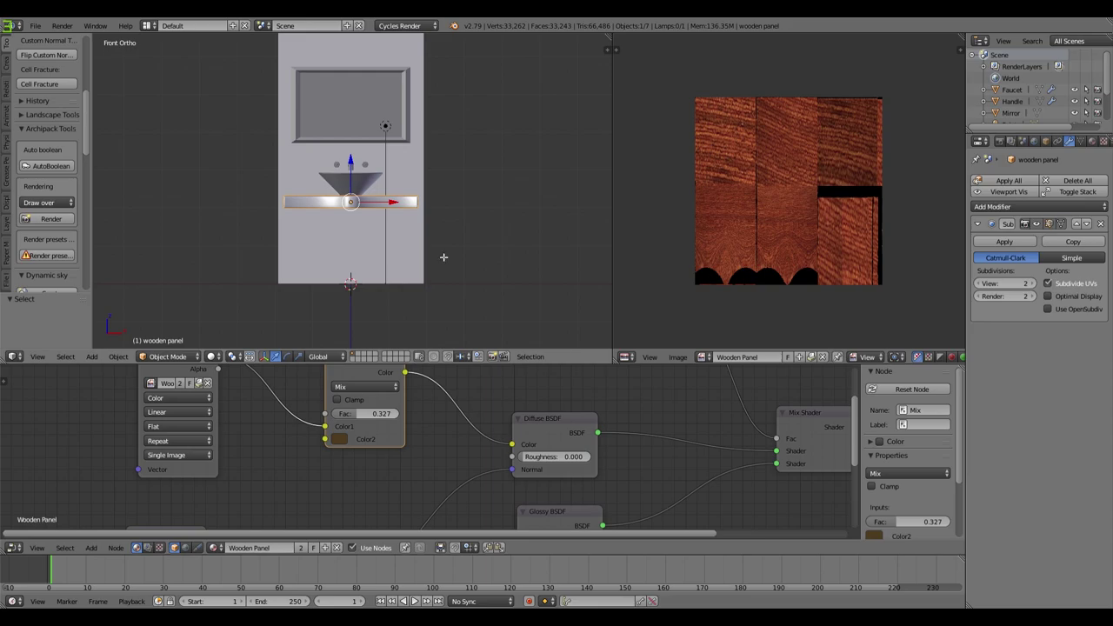
{"action": "key", "text": "Tab"}
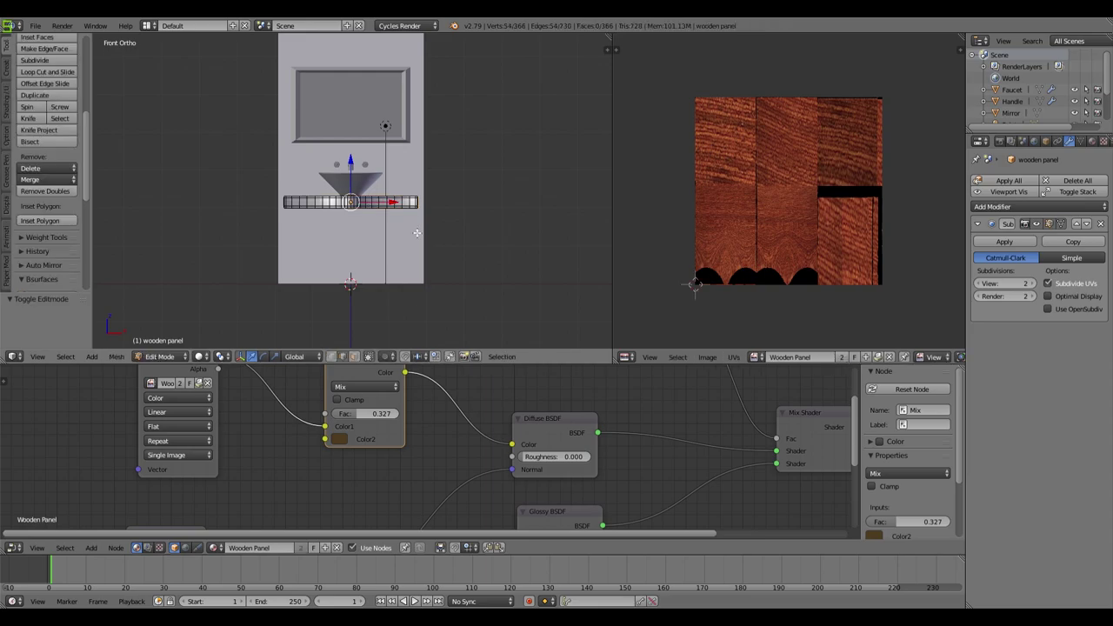
{"action": "key", "text": "a"}
{"action": "key", "text": "a"}
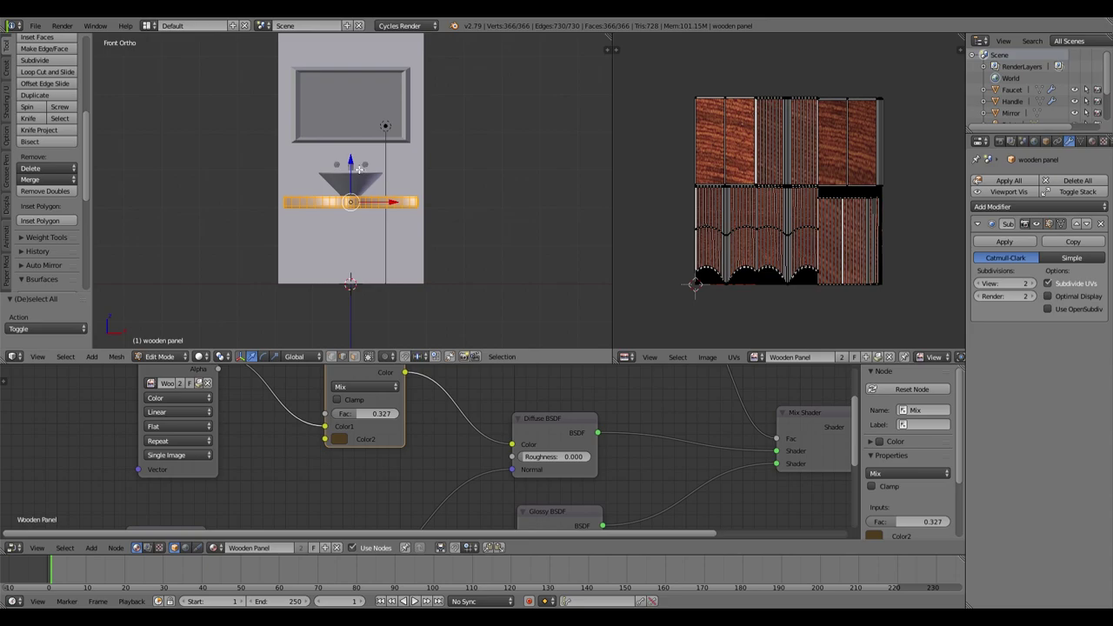
{"action": "key", "text": "shift+d"}
{"action": "key", "text": "z"}
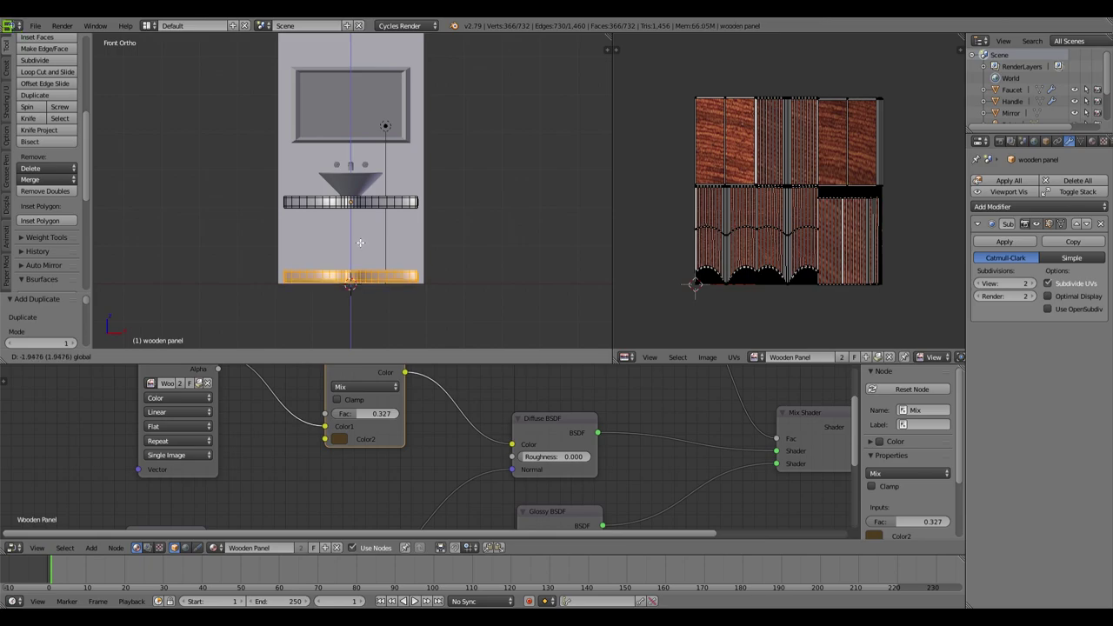
{"action": "left_click", "coordinate": [360, 243]}
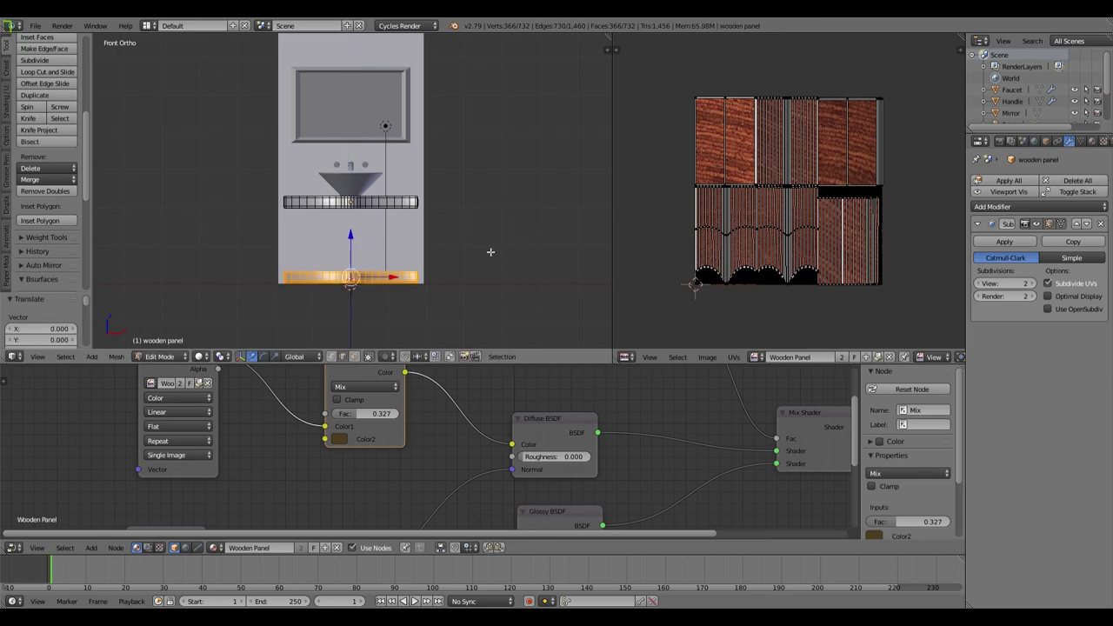
{"action": "key", "text": "Tab"}
Step: Preview both panel shelves in rendered shading from an angled view and return to solid shading
{"action": "key", "text": "KP_0"}
{"action": "key", "text": "shift+z"}
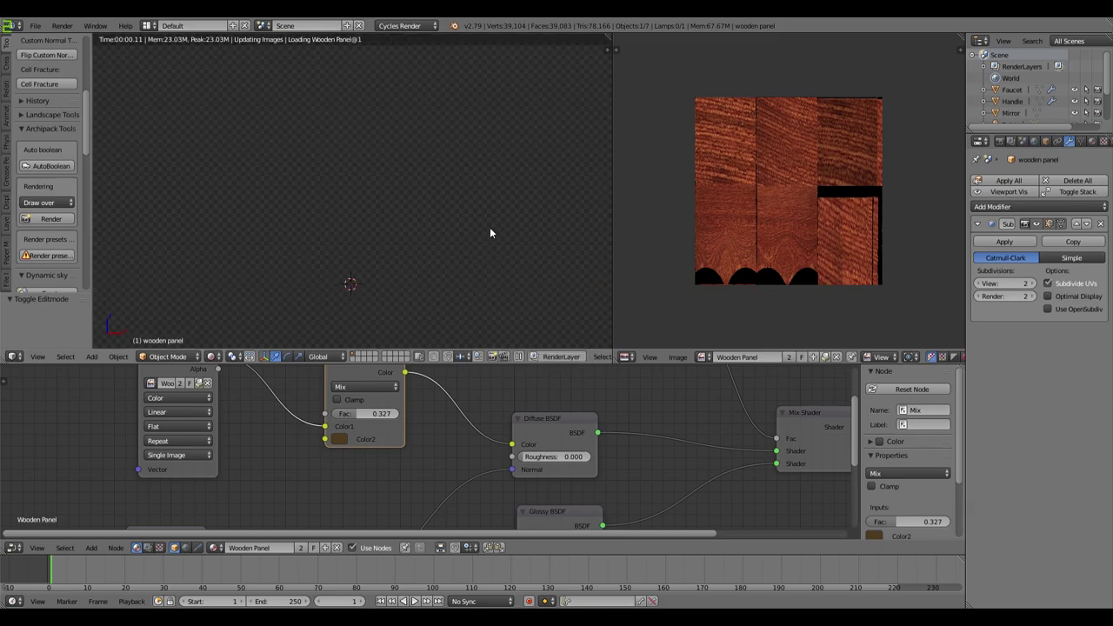
{"action": "middle_click_drag", "start_coordinate": [464, 261], "coordinate": [422, 256]}
{"action": "scroll", "coordinate": [407, 253], "scroll_direction": "up", "scroll_amount": 4}
{"action": "mouse_move", "coordinate": [389, 218]}
{"action": "middle_mouse_down"}
{"action": "mouse_move", "coordinate": [406, 221]}
{"action": "mouse_move", "coordinate": [393, 225]}
{"action": "middle_mouse_up"}
{"action": "key", "text": "shift+z"}
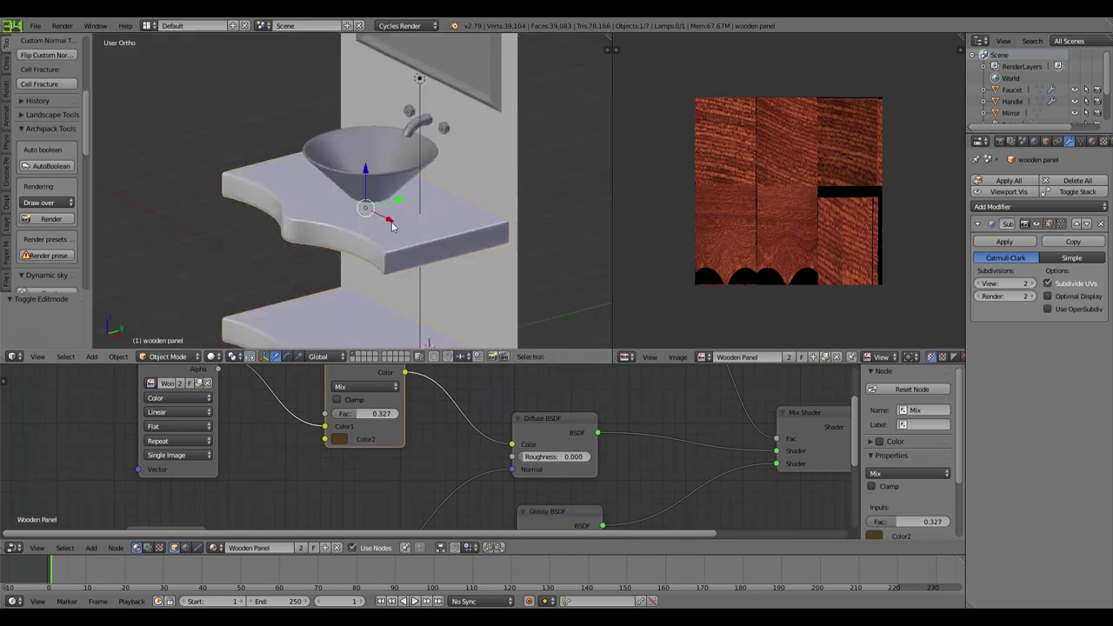
Step: Move the sink slightly within the horizontal plane on the upper shelf and finely adjust its height along Z
{"action": "right_click", "coordinate": [386, 178]}
{"action": "key", "text": "g"}
{"action": "key", "text": "shift+z"}
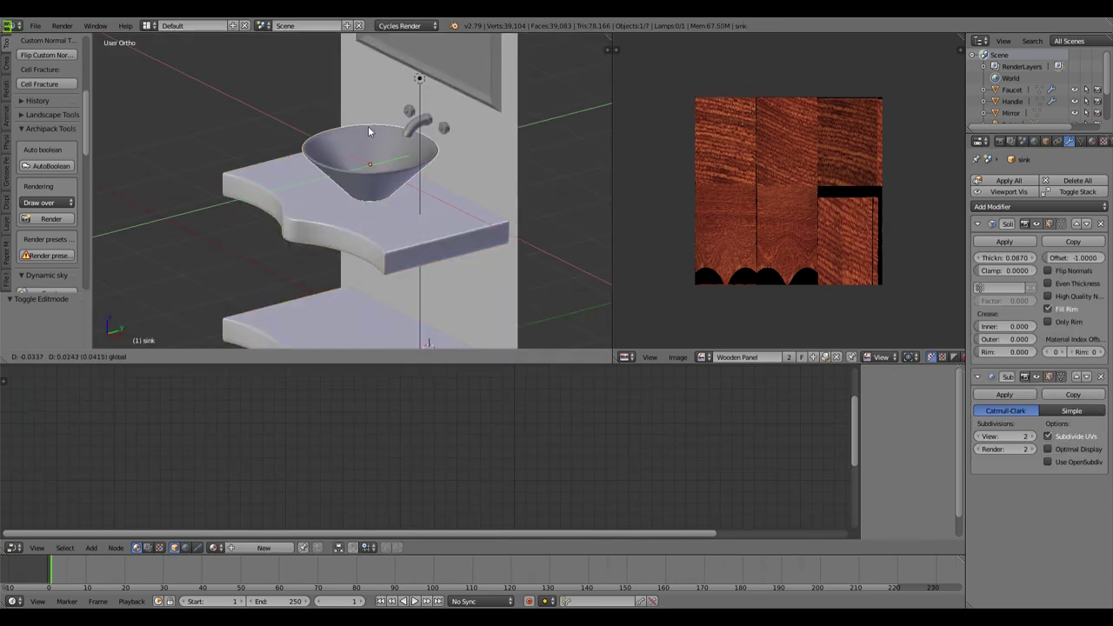
{"action": "left_click_drag", "start_coordinate": [370, 131], "coordinate": [372, 129]}
{"action": "middle_click_drag", "start_coordinate": [372, 129], "coordinate": [389, 198]}
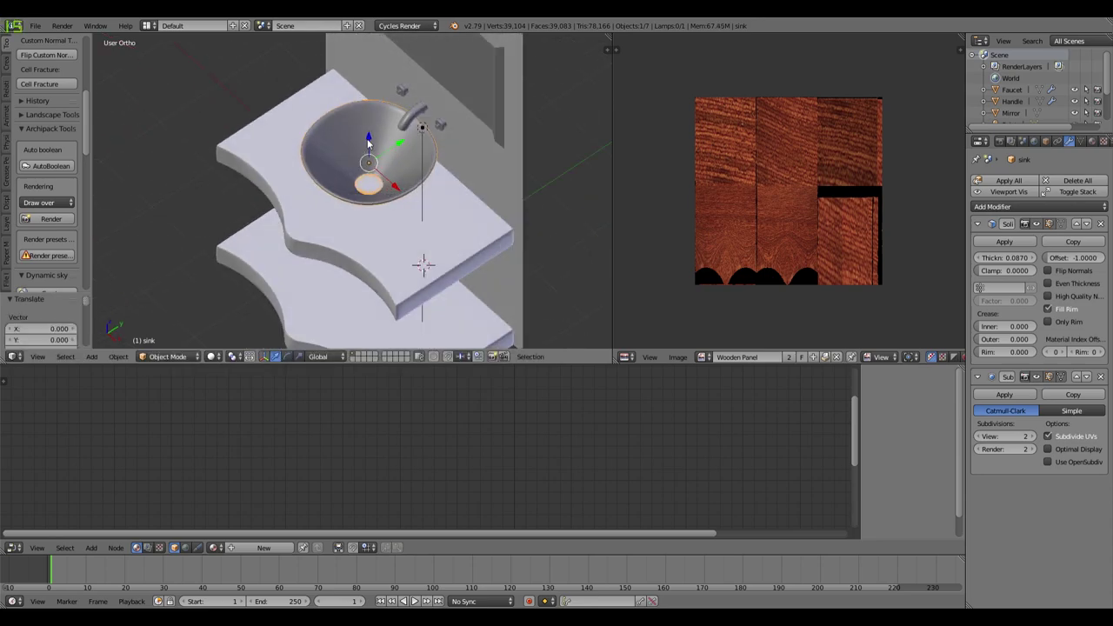
{"action": "left_click_drag", "start_coordinate": [368, 142], "coordinate": [367, 137], "text": "shift"}
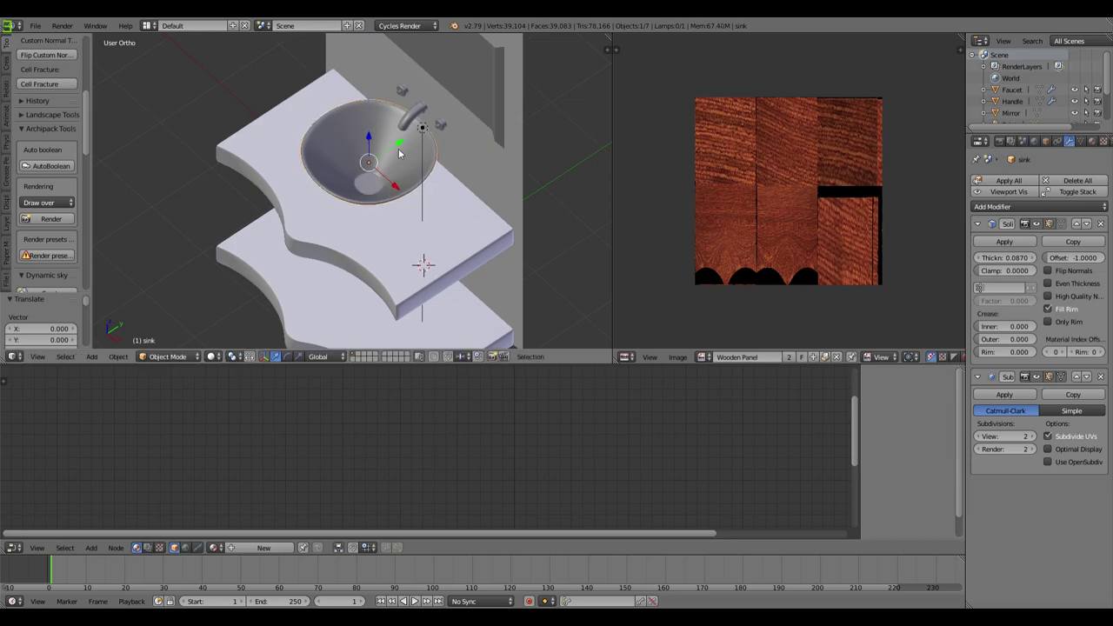
Step: Preview the repositioned sink on the upper shelf in rendered shading from a lower angle and return to solid shading
{"action": "key", "text": "shift+z"}
{"action": "middle_click_drag", "start_coordinate": [431, 185], "coordinate": [354, 193]}
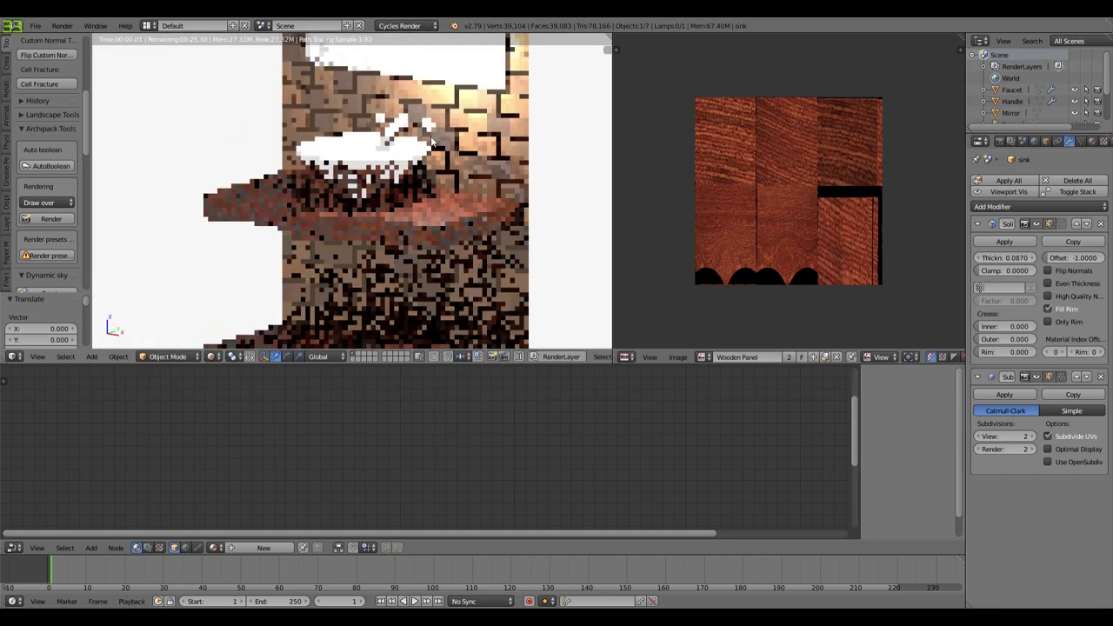
{"action": "key", "text": "shift+z"}
{"action": "scroll", "coordinate": [422, 175], "scroll_direction": "down", "scroll_amount": 5}
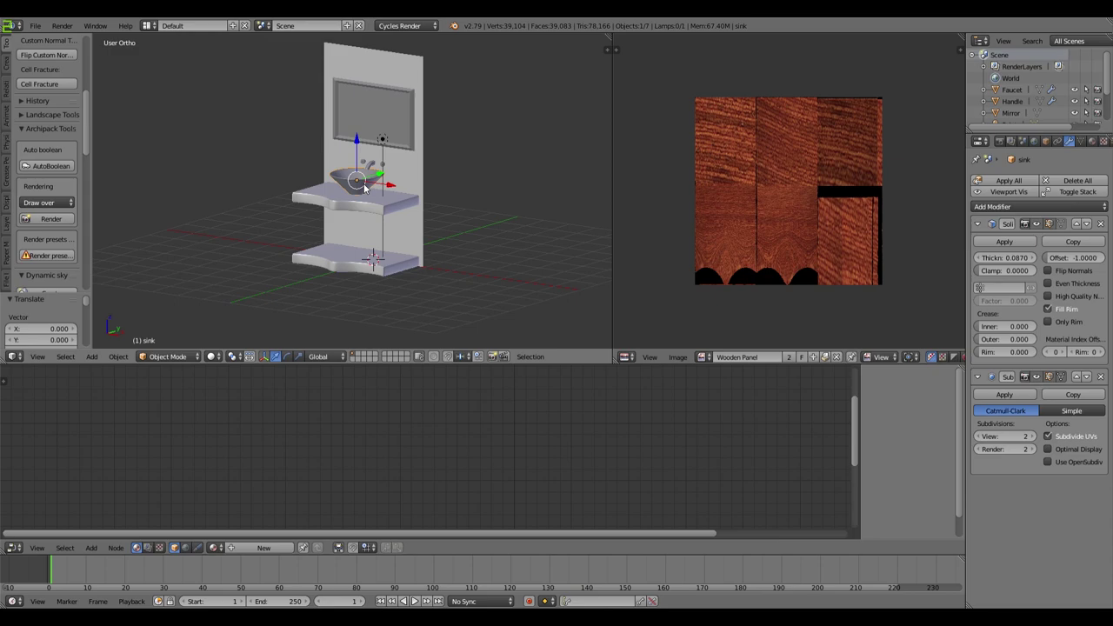
Step: Hide every object except the sink and unlink the Wooden Panel image from the image editor
{"action": "key", "text": "shift+h"}
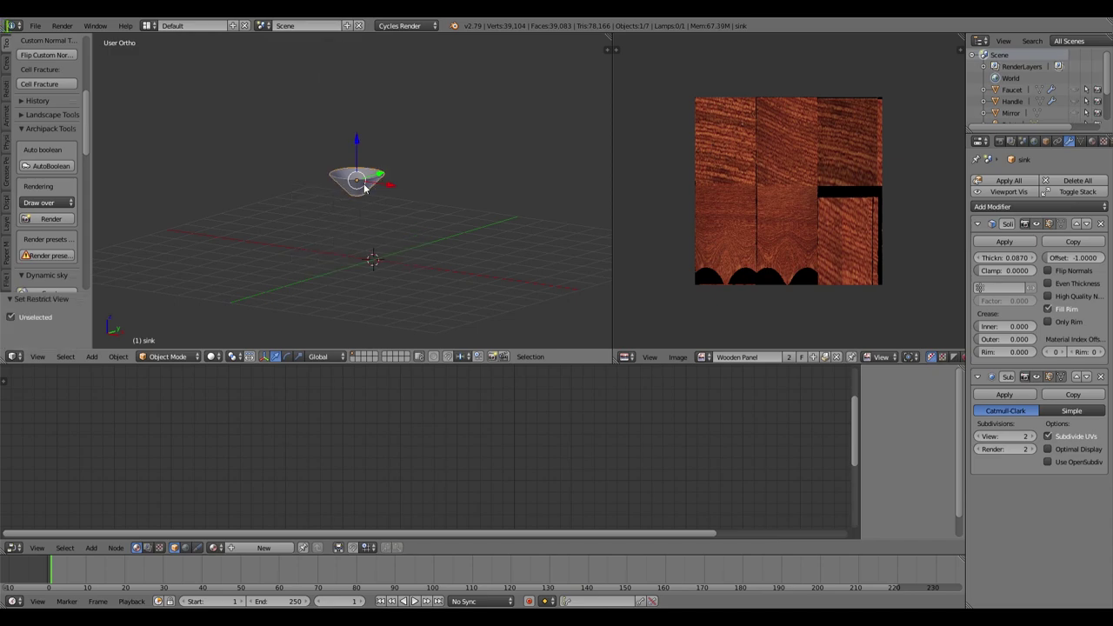
{"action": "key", "text": "KP_7"}
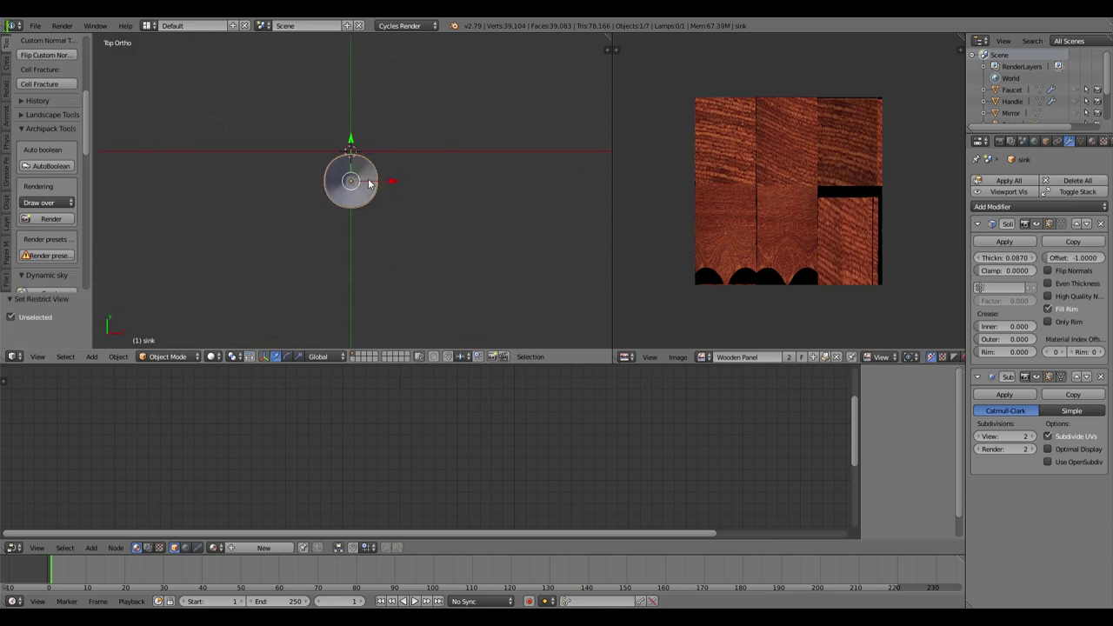
{"action": "scroll", "coordinate": [374, 188], "scroll_direction": "up", "scroll_amount": 5}
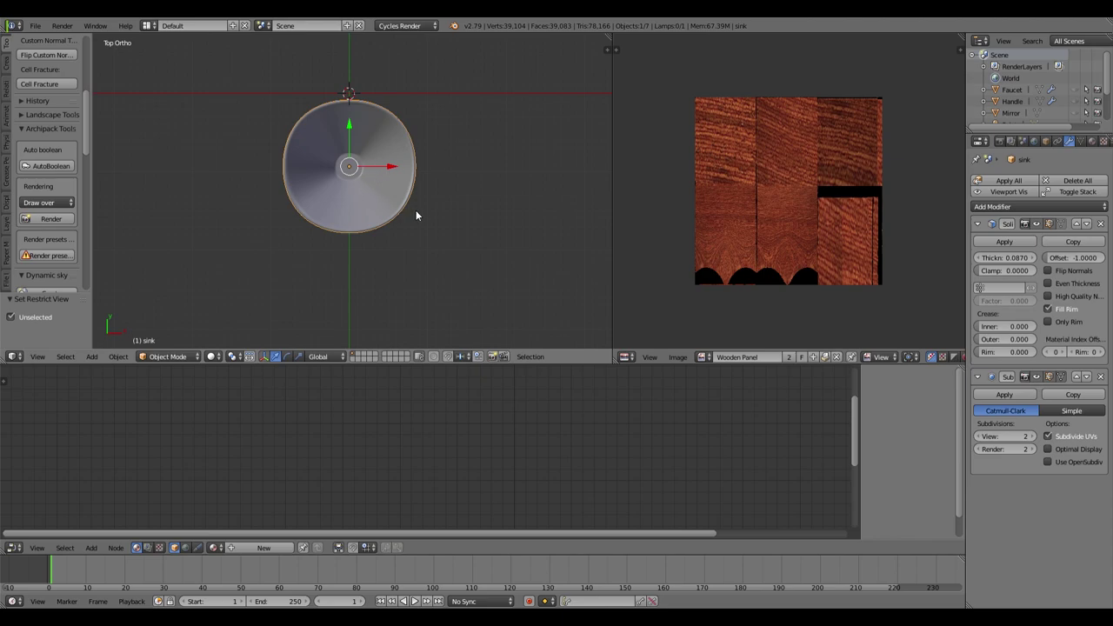
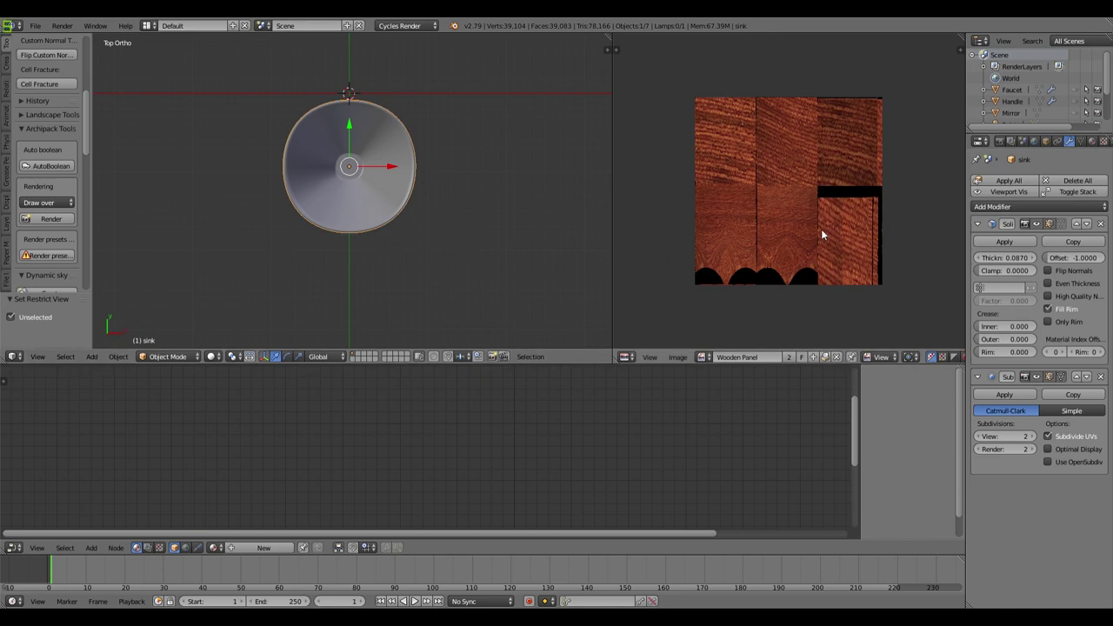
{"action": "left_click", "coordinate": [837, 358]}
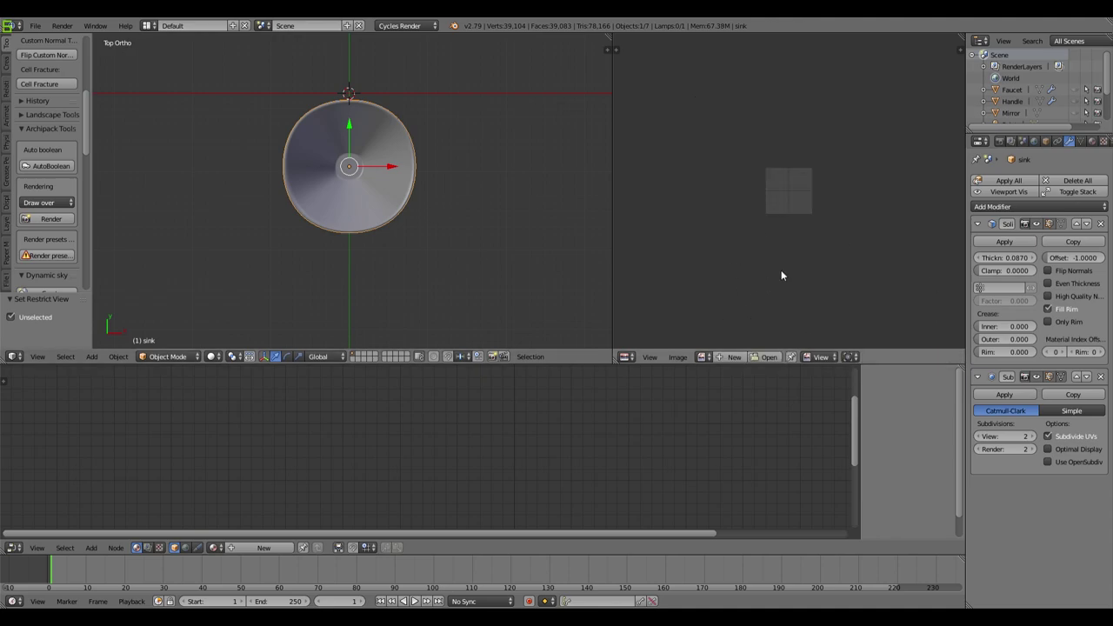
Step: Unwrap all of the sink's geometry with Smart UV Project at the 66.00 angle limit
{"action": "key", "text": "Tab"}
{"action": "key", "text": "a"}
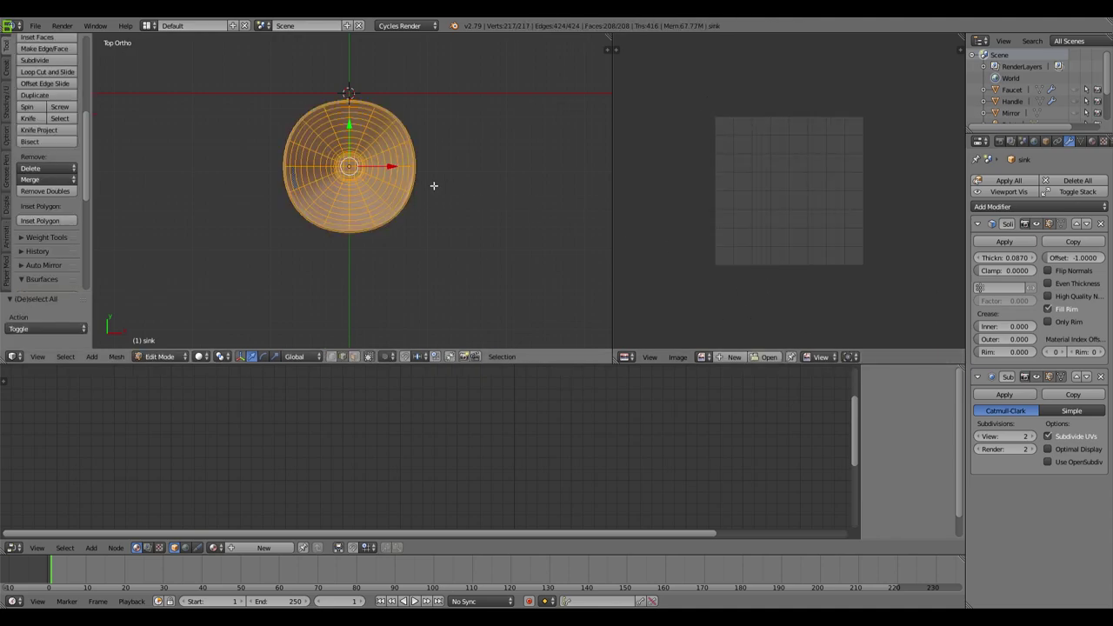
{"action": "key", "text": "u"}
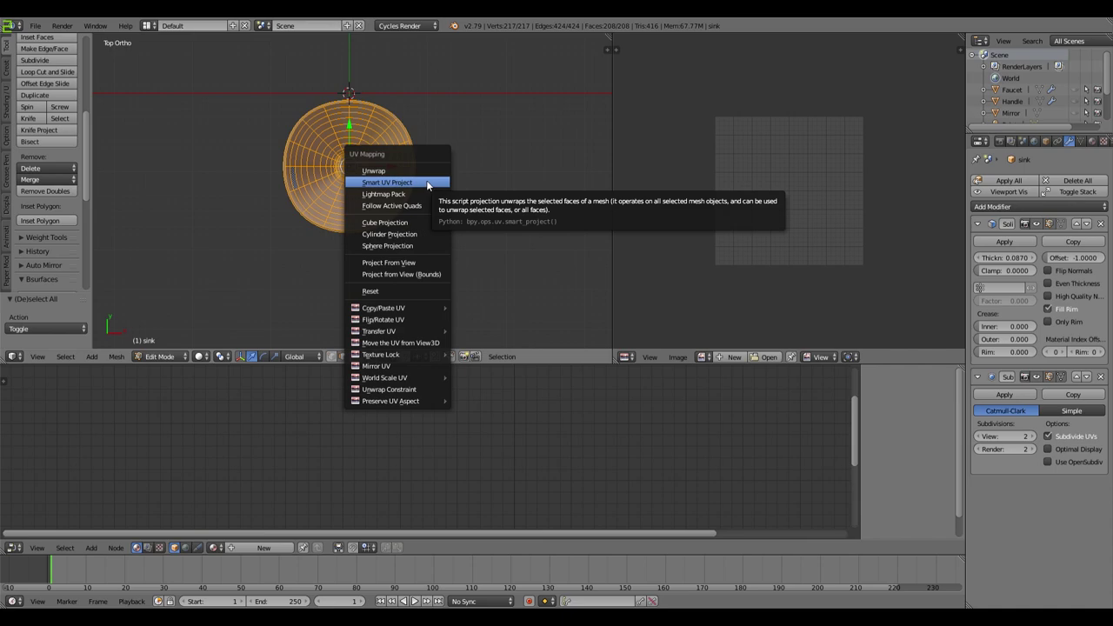
{"action": "left_click", "coordinate": [430, 181]}
{"action": "left_click", "coordinate": [428, 268]}
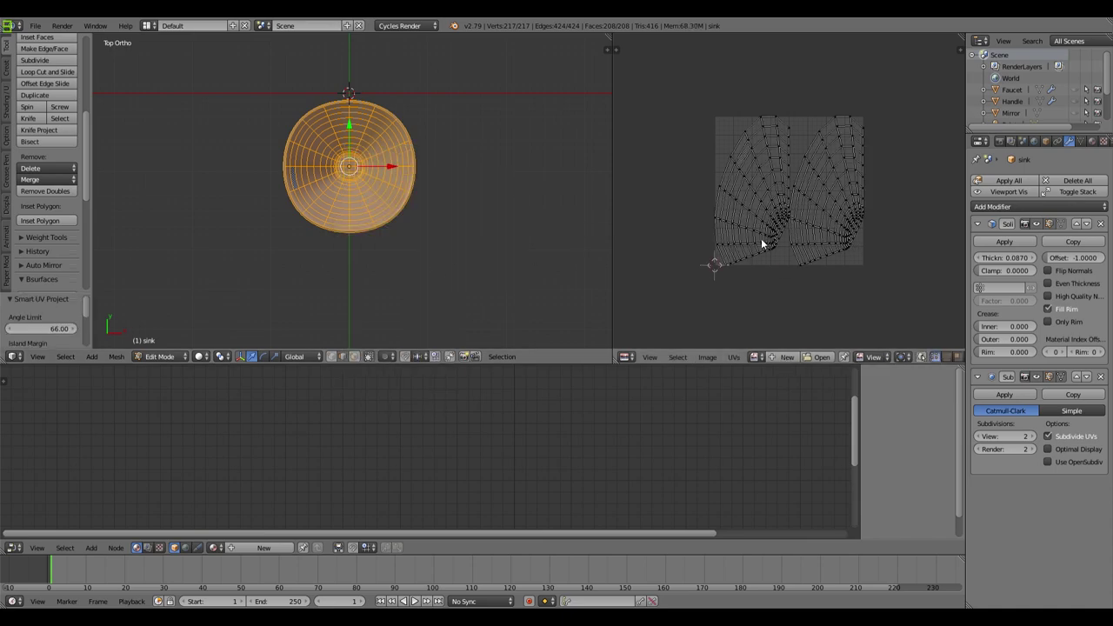
{"action": "key", "text": "s"}
{"action": "right_click", "coordinate": [412, 281]}
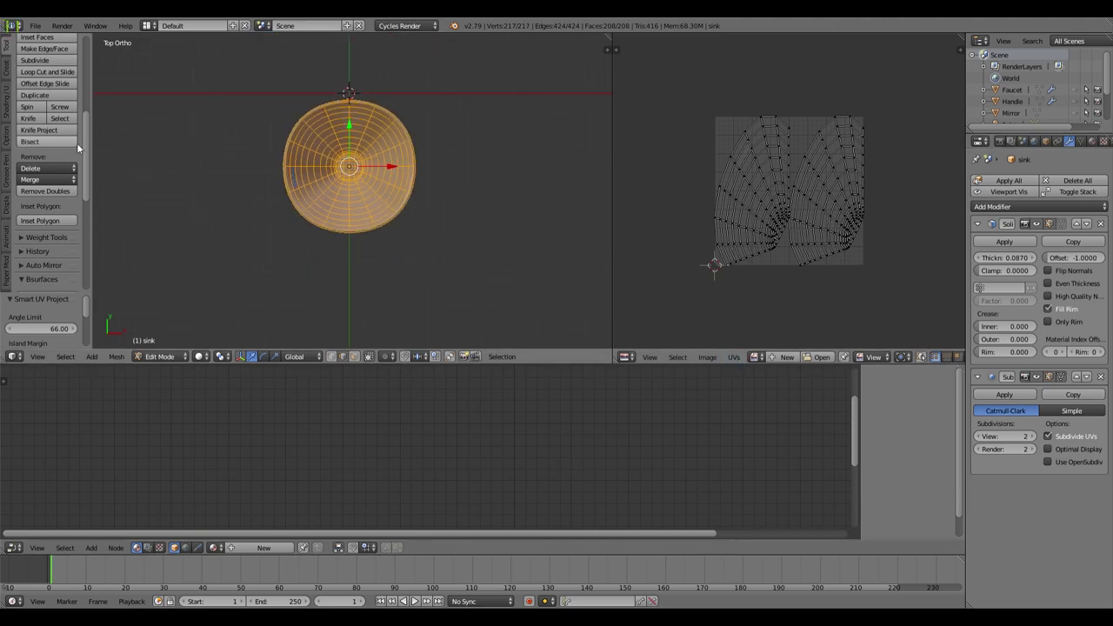
Step: Switch the sink to Texture Paint mode and add a 1024 × 1024 px Diffuse Color paint slot named Sink
{"action": "left_click", "coordinate": [159, 357]}
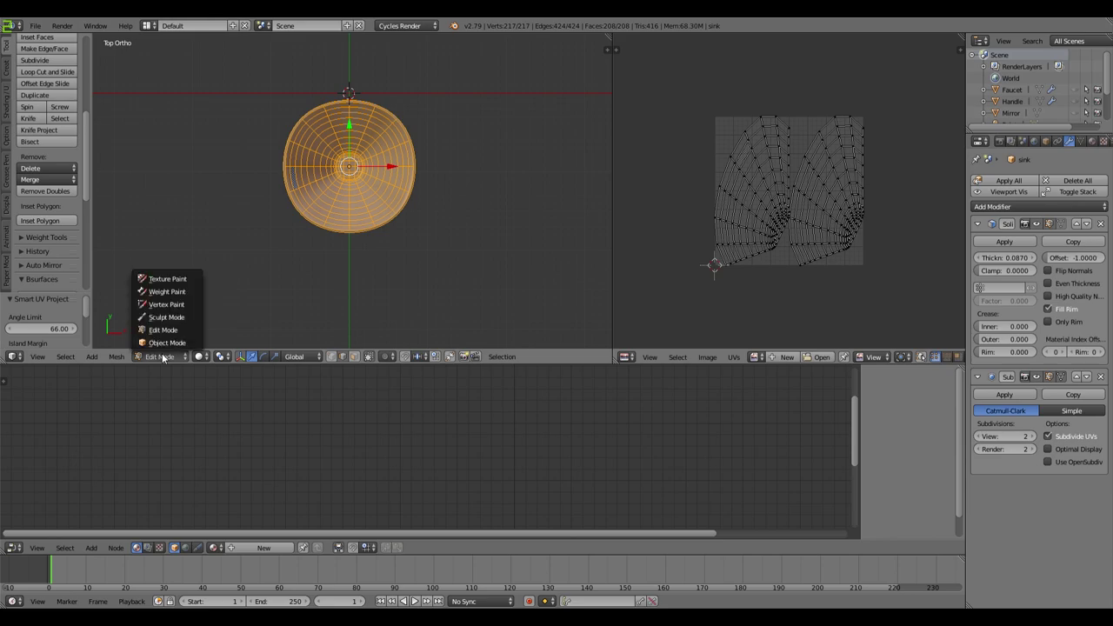
{"action": "left_click", "coordinate": [164, 276]}
{"action": "scroll", "coordinate": [44, 149], "scroll_direction": "up", "scroll_amount": 3}
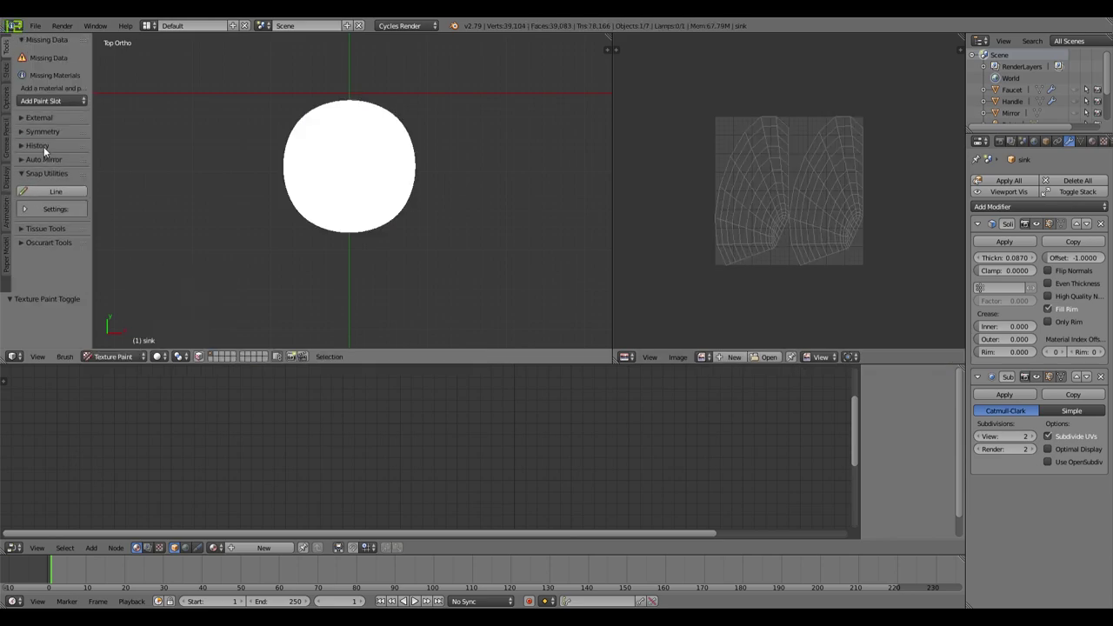
{"action": "left_click", "coordinate": [52, 100]}
{"action": "left_click", "coordinate": [61, 114]}
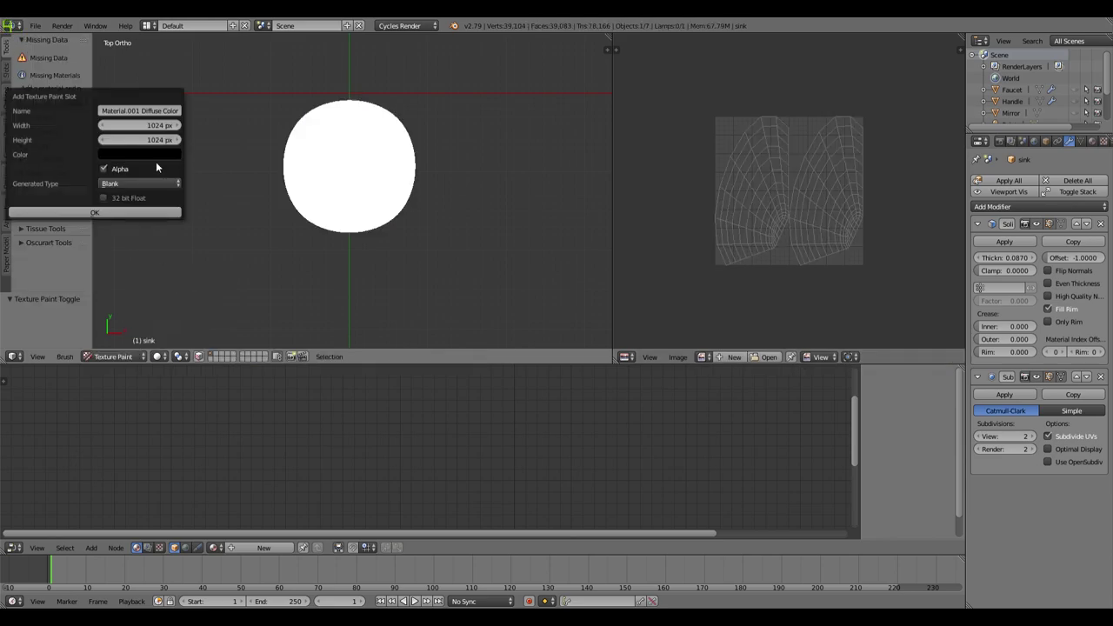
{"action": "left_click", "coordinate": [135, 111]}
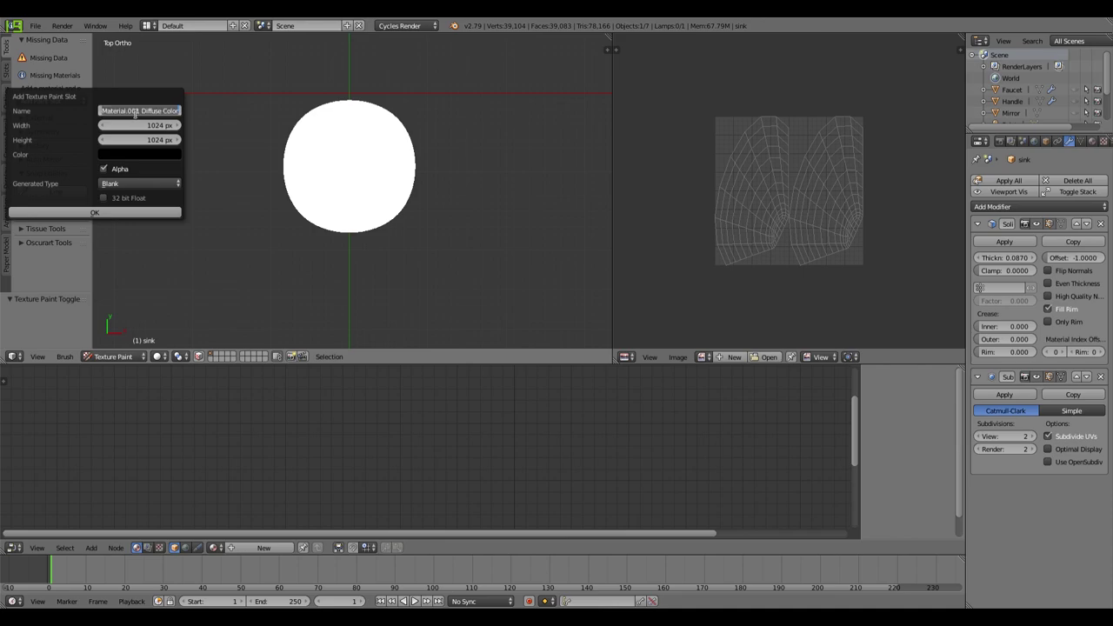
{"action": "type", "text": "Sink"}
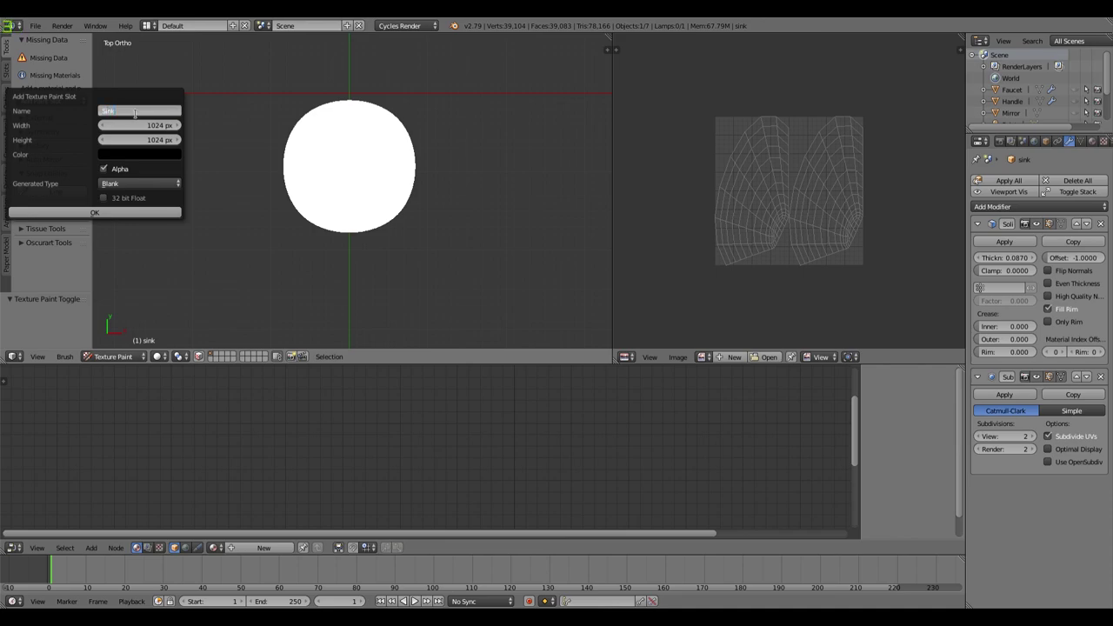
{"action": "key", "text": "Return"}
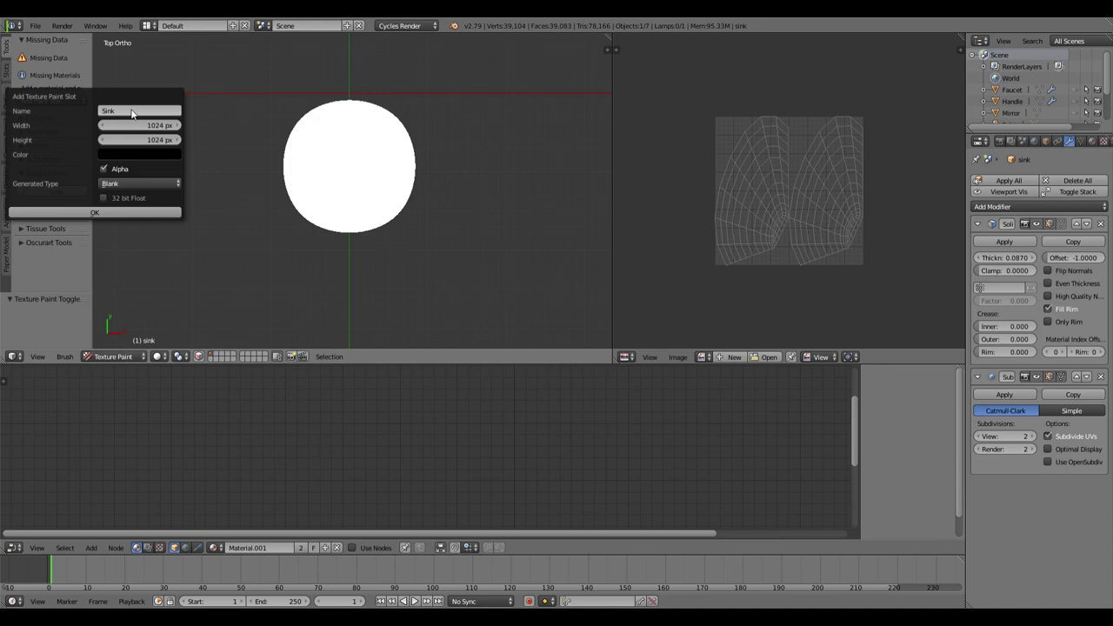
{"action": "left_click", "coordinate": [110, 213]}
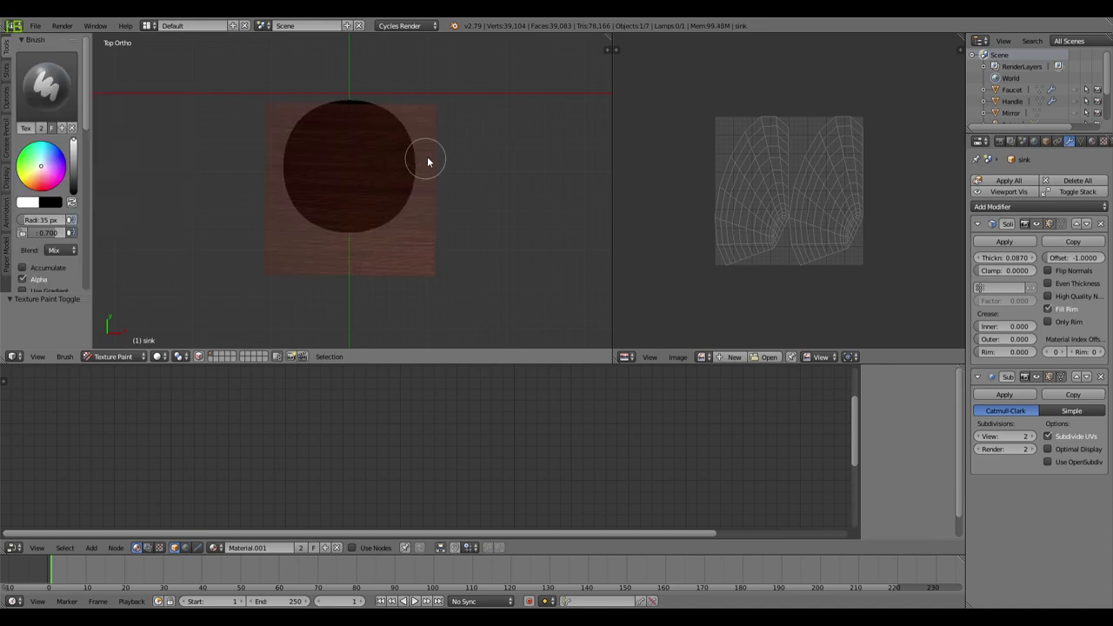
Step: Replace the brush's wood texture with a new texture named Sink Texture
{"action": "scroll", "coordinate": [41, 249], "scroll_direction": "down", "scroll_amount": 6}
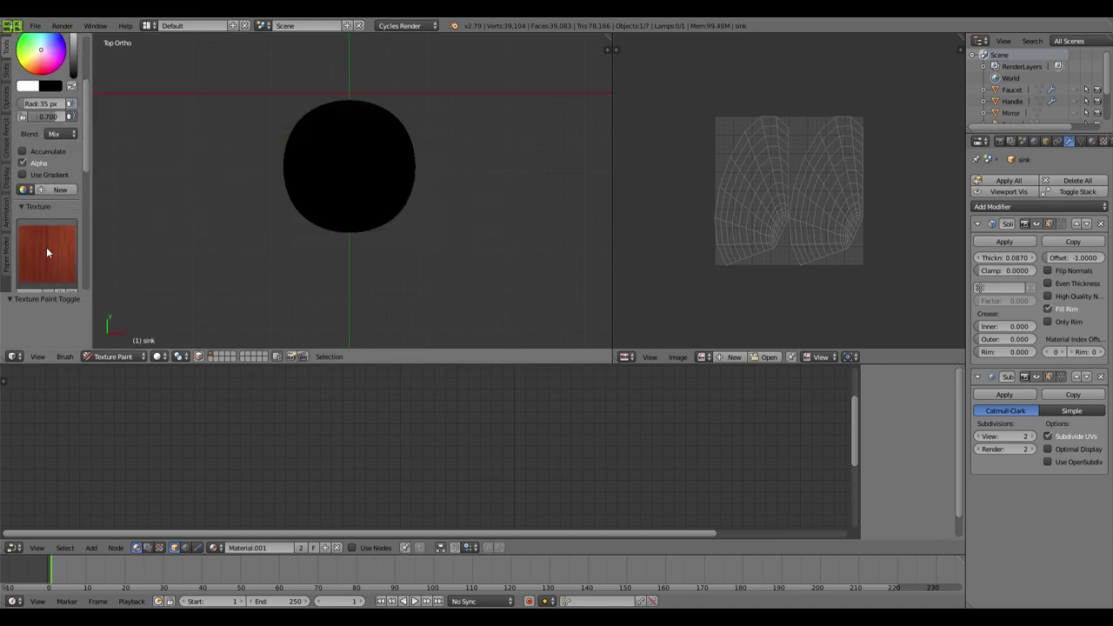
{"action": "left_click", "coordinate": [72, 177]}
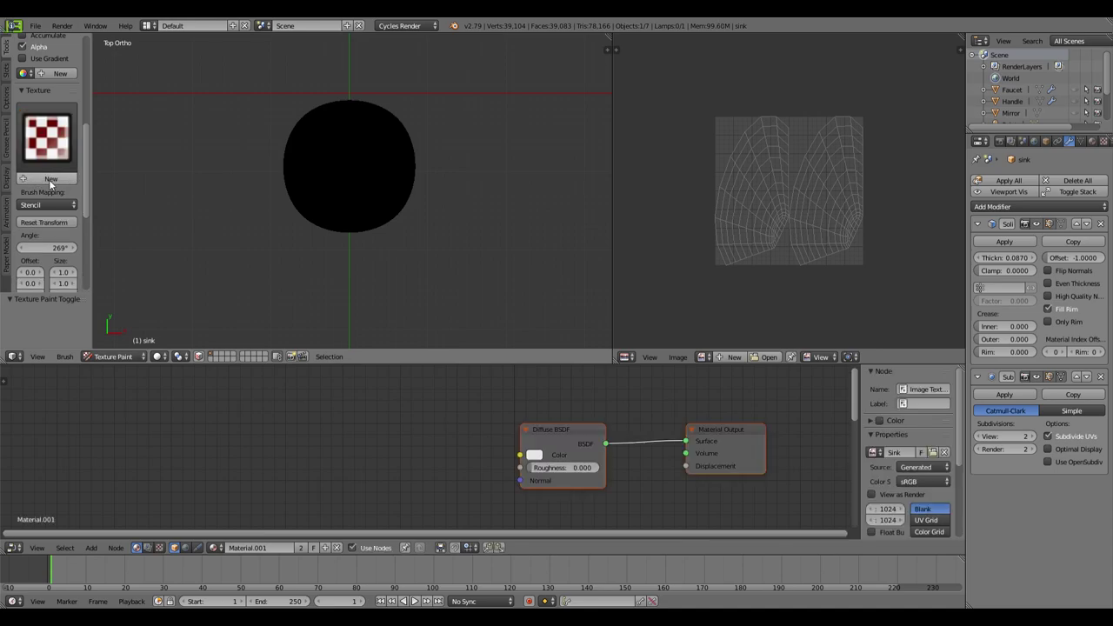
{"action": "left_click", "coordinate": [49, 179]}
{"action": "left_click", "coordinate": [37, 180]}
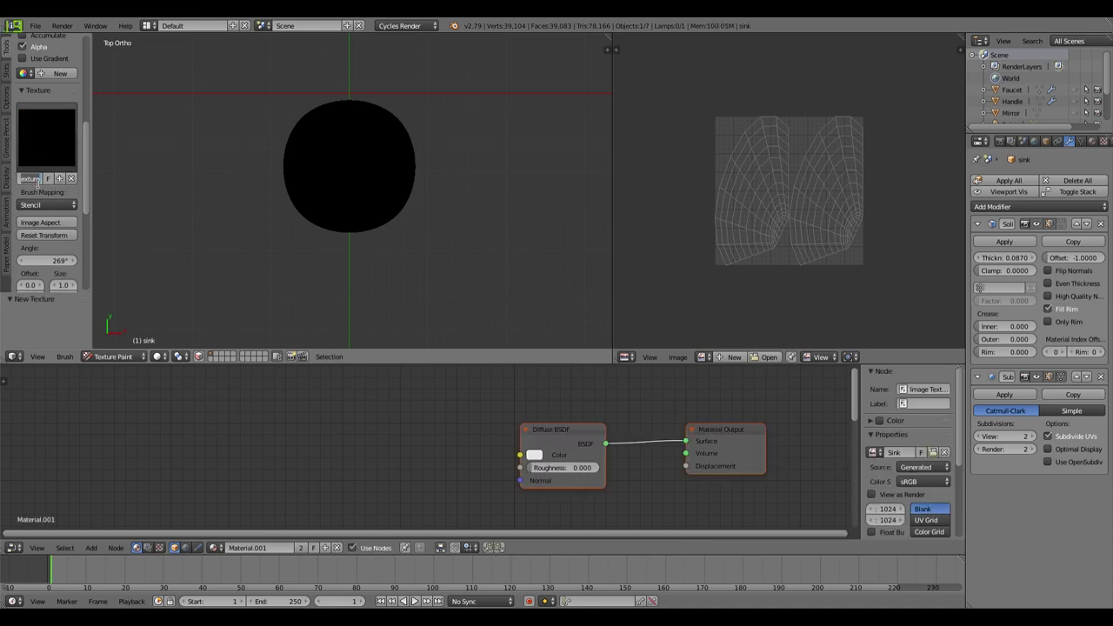
{"action": "key", "text": "Return"}
{"action": "key", "text": "Return"}
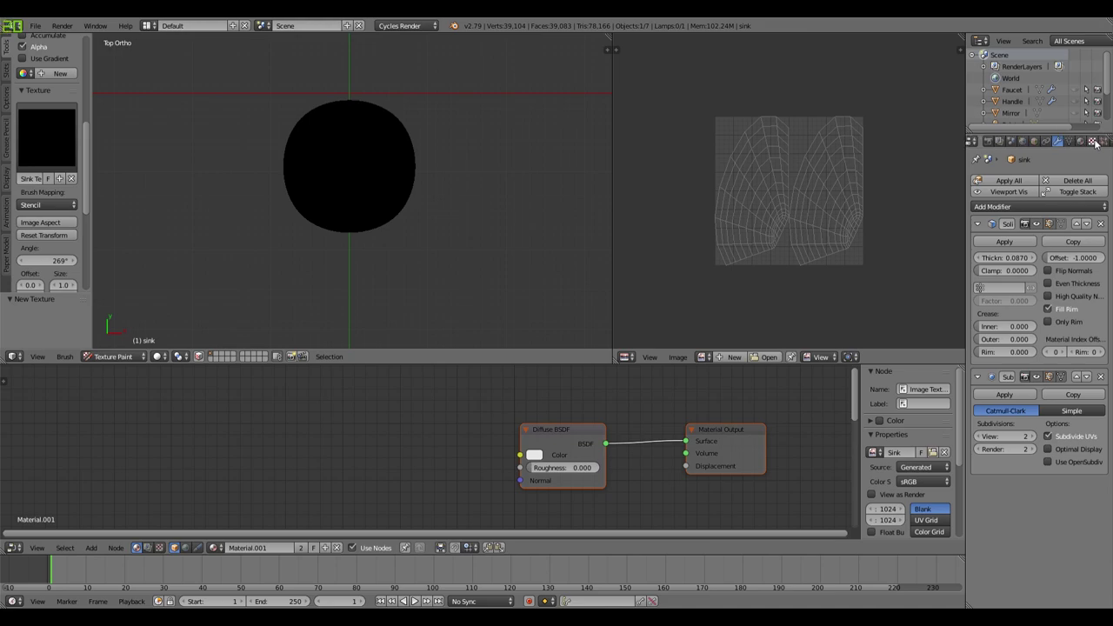
Step: Load Marble Texture020.jpg from the Desktop as the image of the brush's Sink Texture
{"action": "left_click", "coordinate": [1092, 141]}
{"action": "left_click", "coordinate": [1026, 180]}
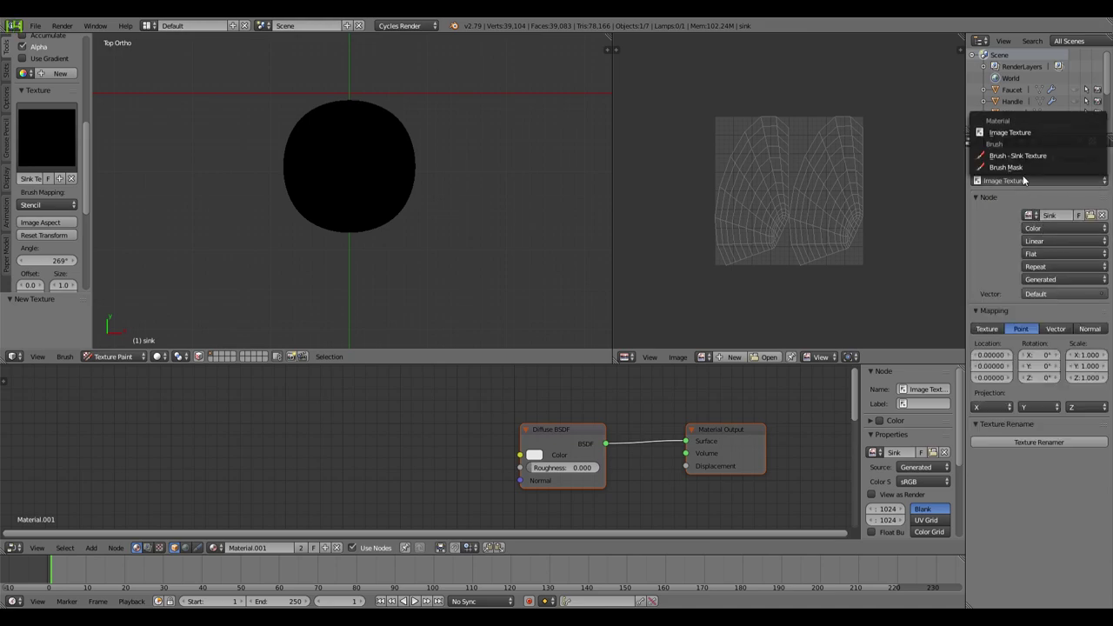
{"action": "left_click", "coordinate": [1020, 156]}
{"action": "left_click", "coordinate": [1084, 358]}
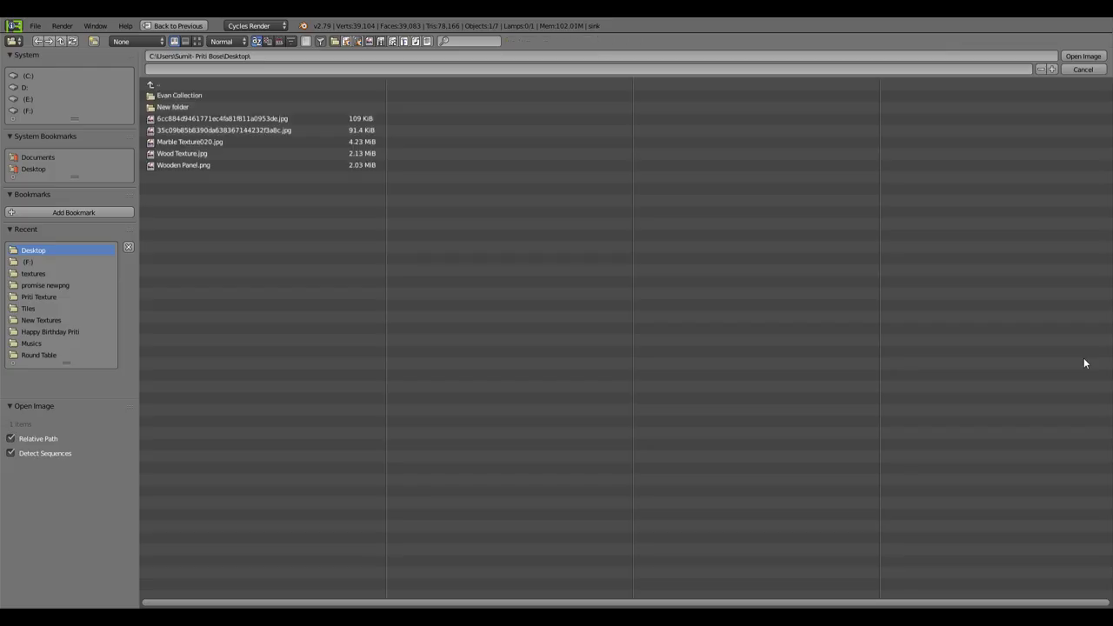
{"action": "left_click", "coordinate": [197, 145]}
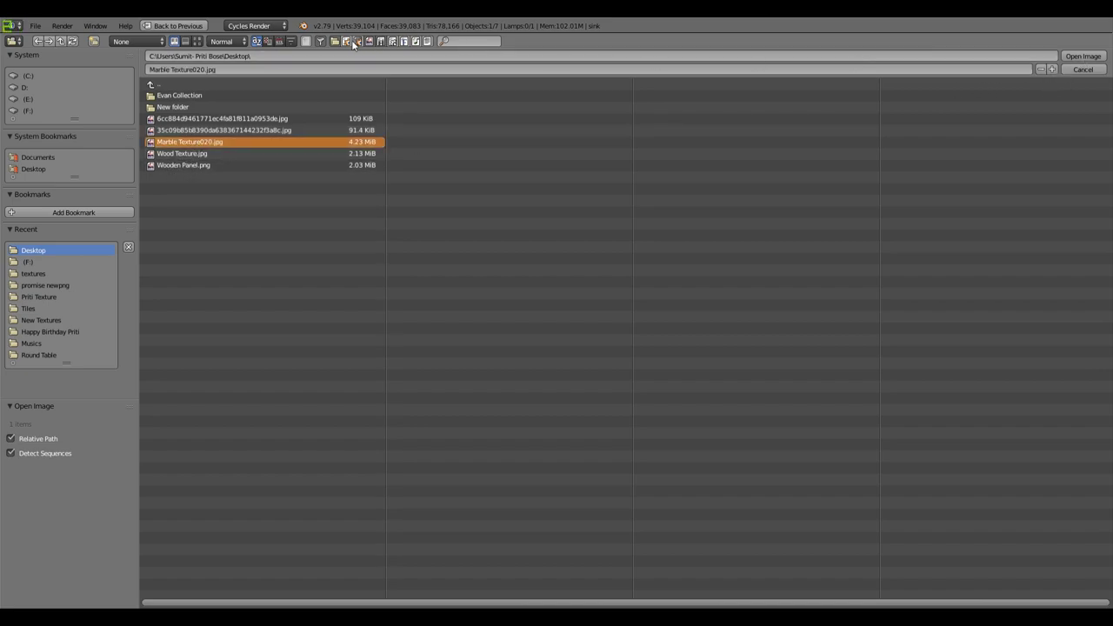
{"action": "left_click", "coordinate": [1082, 56]}
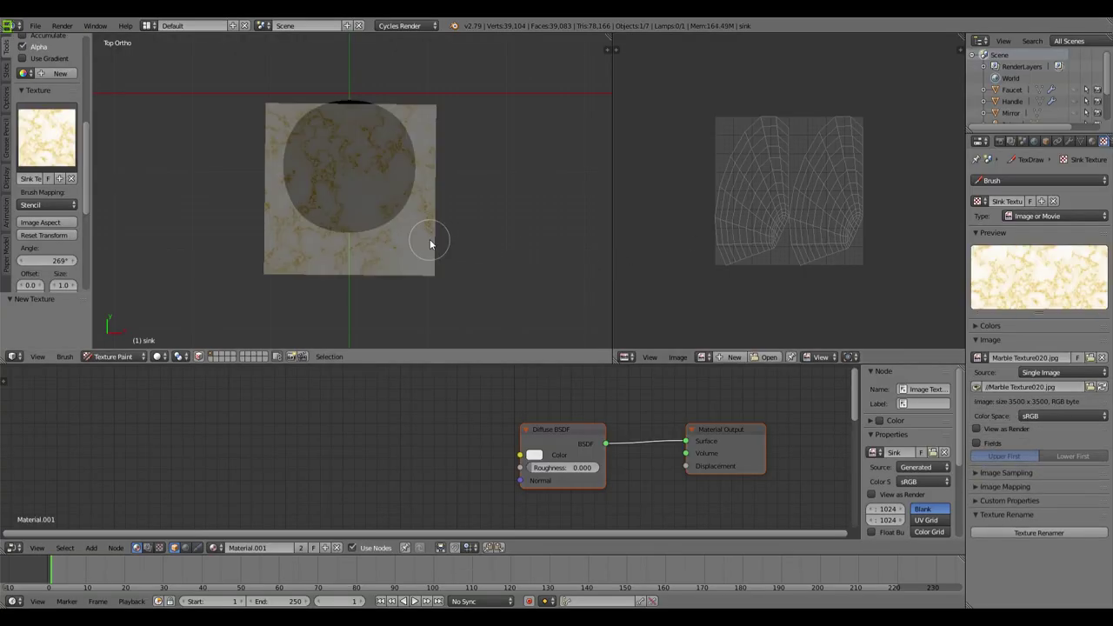
Step: Fit the marble stencil over the sink at a 270° angle and paint the basin's upper part at brush strength 1.000
{"action": "middle_click_drag", "start_coordinate": [430, 180], "coordinate": [448, 193], "text": "shift"}
{"action": "mouse_move", "coordinate": [448, 188]}
{"action": "right_mouse_down", "text": "ctrl"}
{"action": "mouse_move", "coordinate": [446, 176]}
{"action": "mouse_move", "coordinate": [473, 217]}
{"action": "mouse_move", "coordinate": [414, 162]}
{"action": "mouse_move", "coordinate": [435, 179]}
{"action": "right_mouse_up", "text": "ctrl"}
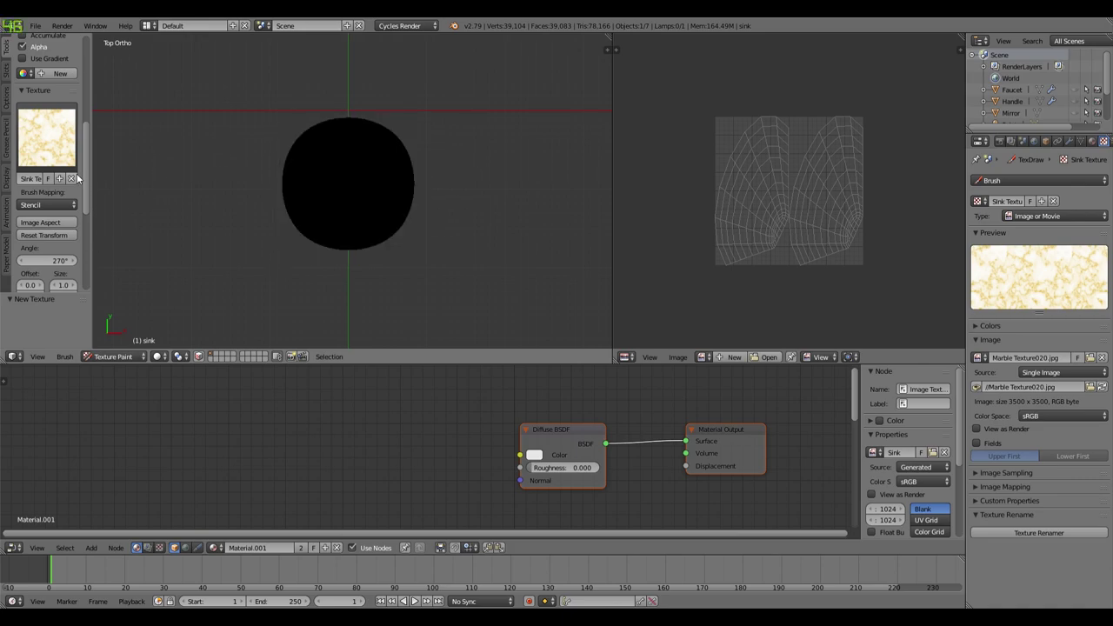
{"action": "key", "text": "shift+f"}
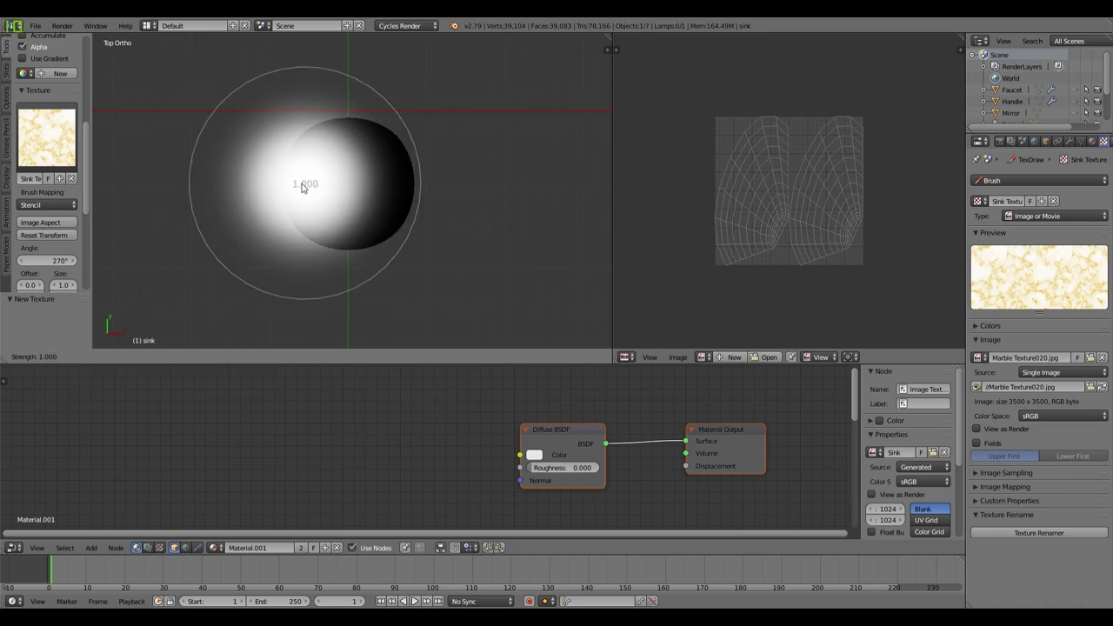
{"action": "left_click", "coordinate": [323, 182]}
{"action": "mouse_move", "coordinate": [349, 137]}
{"action": "left_mouse_down"}
{"action": "mouse_move", "coordinate": [376, 134]}
{"action": "mouse_move", "coordinate": [336, 121]}
{"action": "mouse_move", "coordinate": [338, 140]}
{"action": "mouse_move", "coordinate": [370, 157]}
{"action": "mouse_move", "coordinate": [313, 163]}
{"action": "mouse_move", "coordinate": [396, 156]}
{"action": "mouse_move", "coordinate": [326, 167]}
{"action": "mouse_move", "coordinate": [299, 183]}
{"action": "mouse_move", "coordinate": [300, 213]}
{"action": "left_mouse_up"}
Step: Resize the brush as needed, paint marble over the rest of the sink's basin, and turn to the bottom view
{"action": "key", "text": "f"}
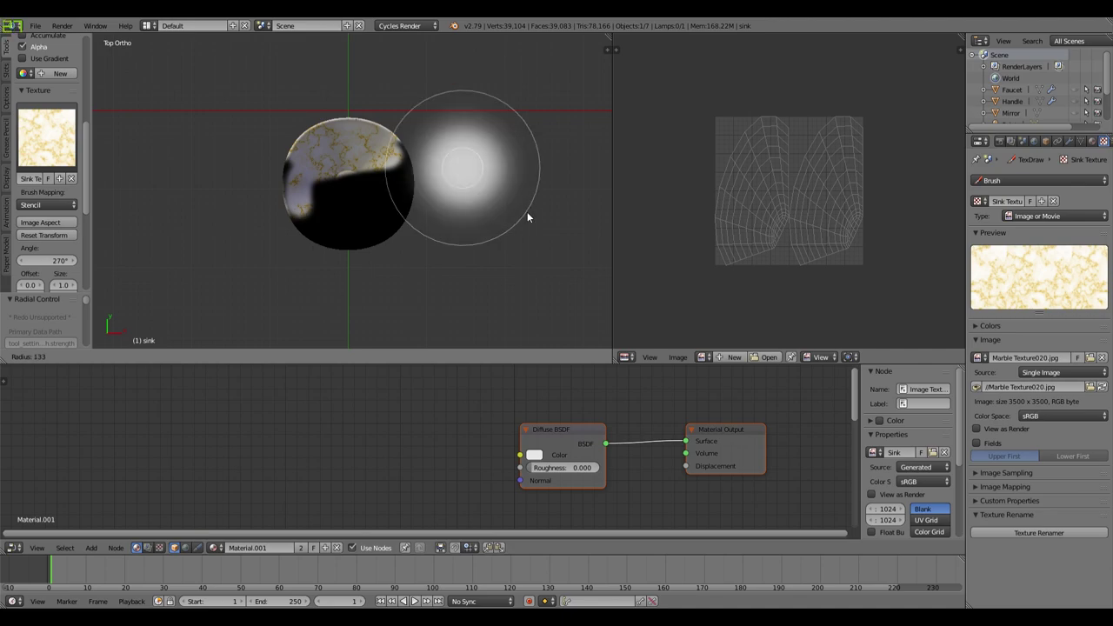
{"action": "left_click", "coordinate": [512, 207]}
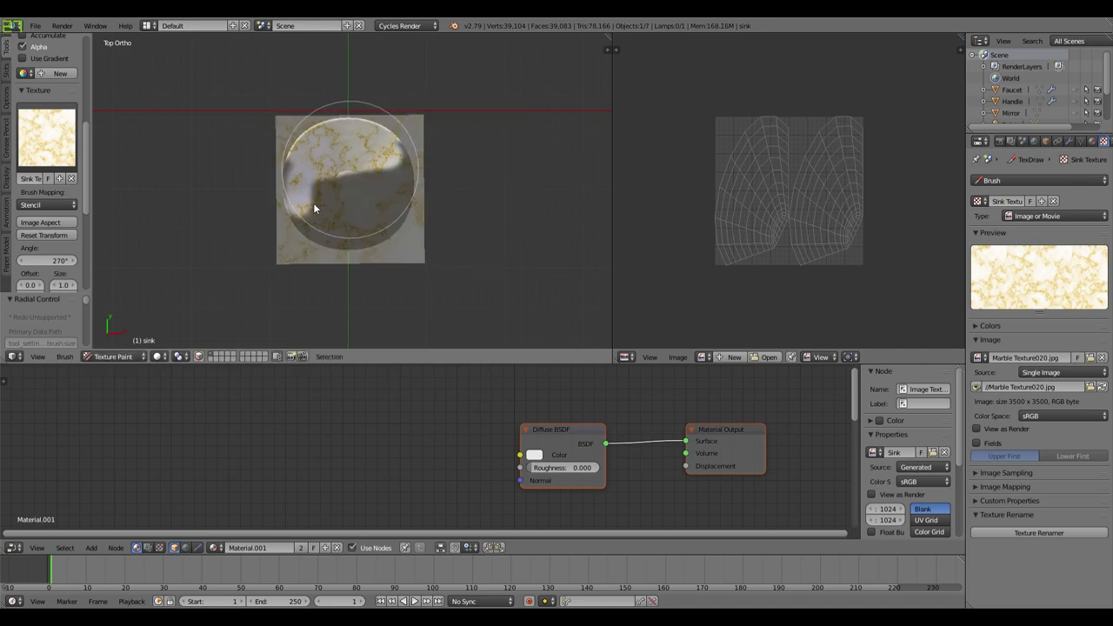
{"action": "mouse_move", "coordinate": [315, 209]}
{"action": "left_mouse_down"}
{"action": "mouse_move", "coordinate": [346, 179]}
{"action": "mouse_move", "coordinate": [372, 186]}
{"action": "left_mouse_up"}
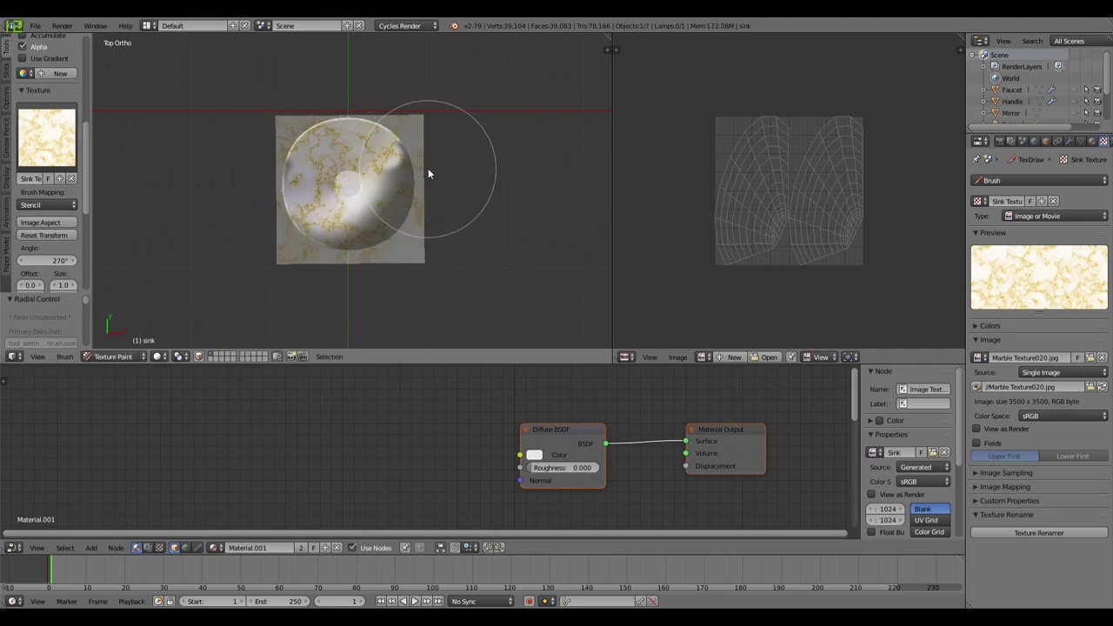
{"action": "key", "text": "f"}
{"action": "left_click", "coordinate": [406, 166]}
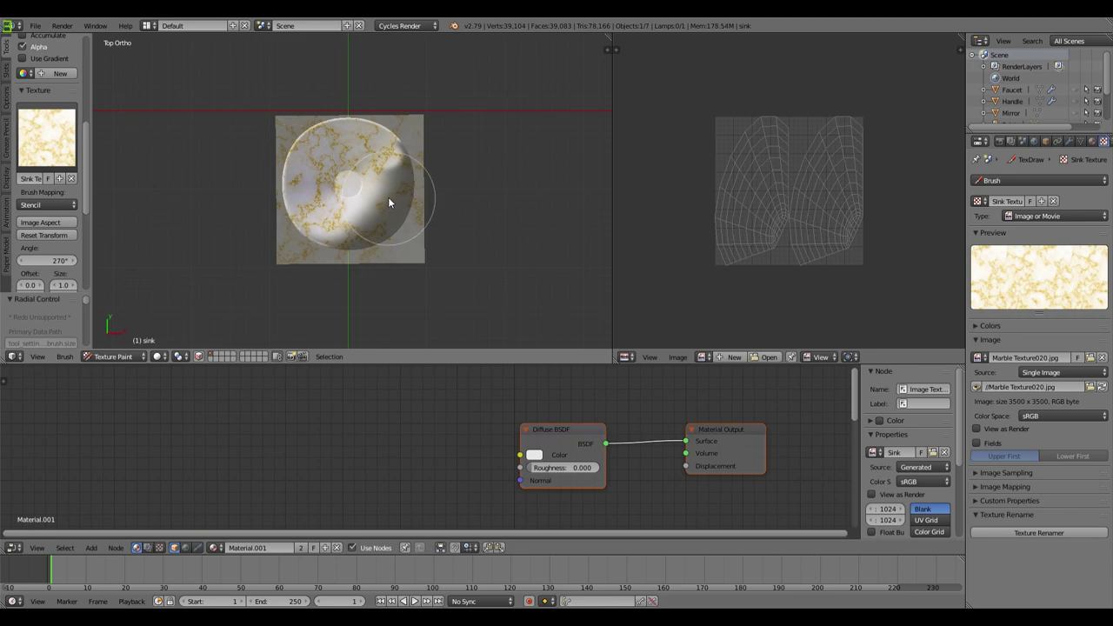
{"action": "left_click", "coordinate": [391, 165]}
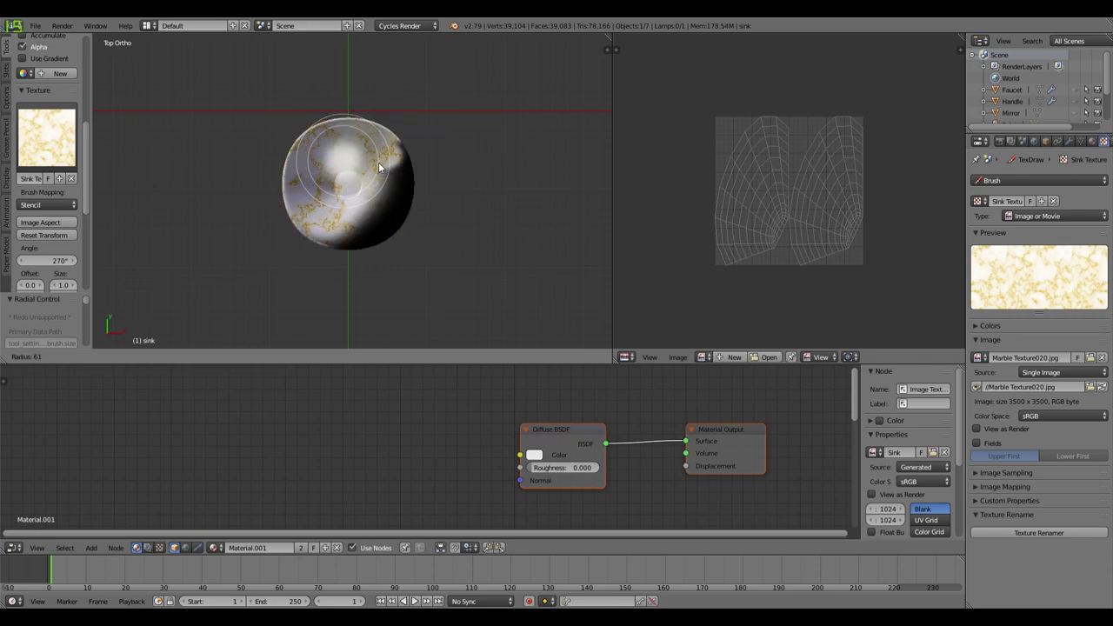
{"action": "mouse_move", "coordinate": [393, 228]}
{"action": "left_mouse_down"}
{"action": "mouse_move", "coordinate": [323, 240]}
{"action": "mouse_move", "coordinate": [389, 199]}
{"action": "mouse_move", "coordinate": [393, 179]}
{"action": "mouse_move", "coordinate": [305, 197]}
{"action": "mouse_move", "coordinate": [317, 194]}
{"action": "mouse_move", "coordinate": [311, 138]}
{"action": "mouse_move", "coordinate": [374, 142]}
{"action": "left_mouse_up"}
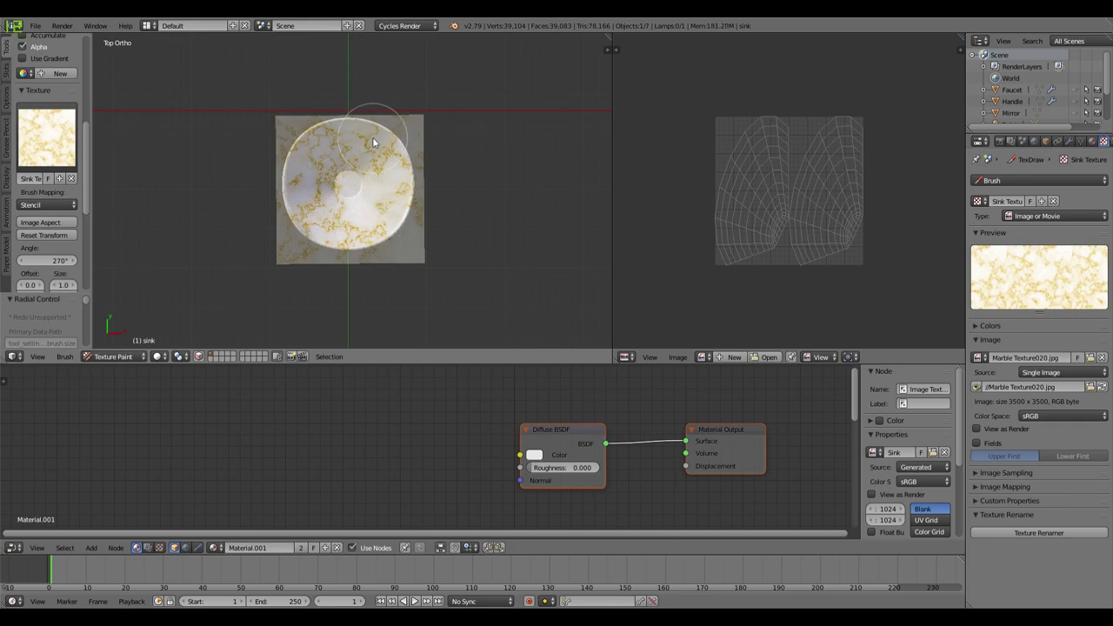
{"action": "key", "text": "ctrl+KP_7"}
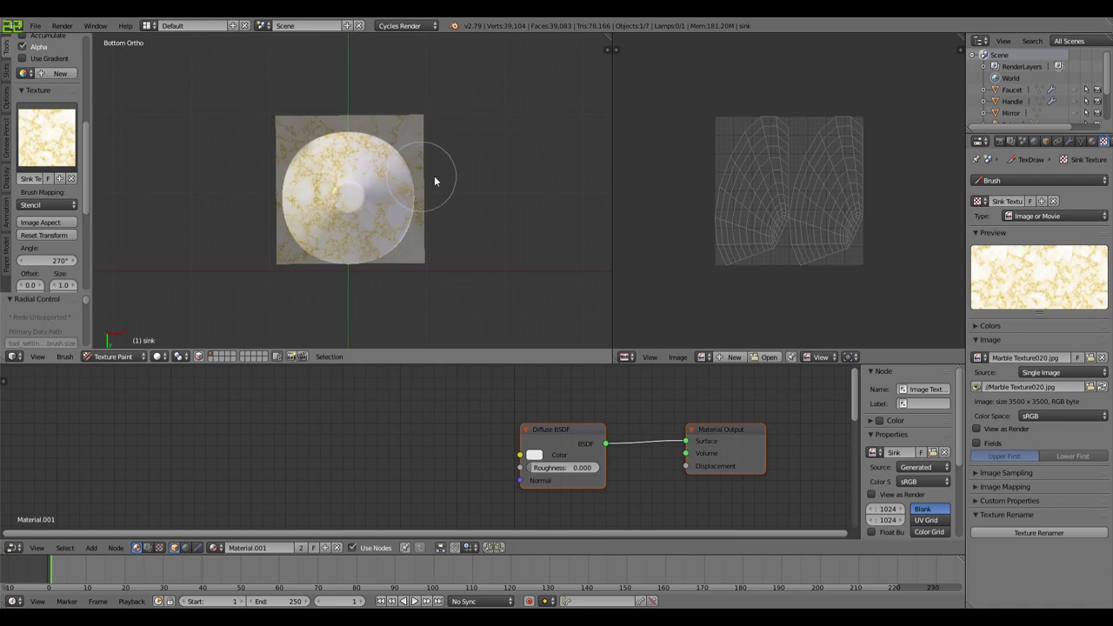
Step: Display the painted Sink image in the image editor and return the 3D view to the top
{"action": "scroll", "coordinate": [447, 167], "scroll_direction": "down", "scroll_amount": 2, "text": "shift"}
{"action": "mouse_move", "coordinate": [457, 164]}
{"action": "middle_mouse_down"}
{"action": "mouse_move", "coordinate": [451, 283]}
{"action": "mouse_move", "coordinate": [451, 40]}
{"action": "mouse_move", "coordinate": [685, 248]}
{"action": "middle_mouse_up"}
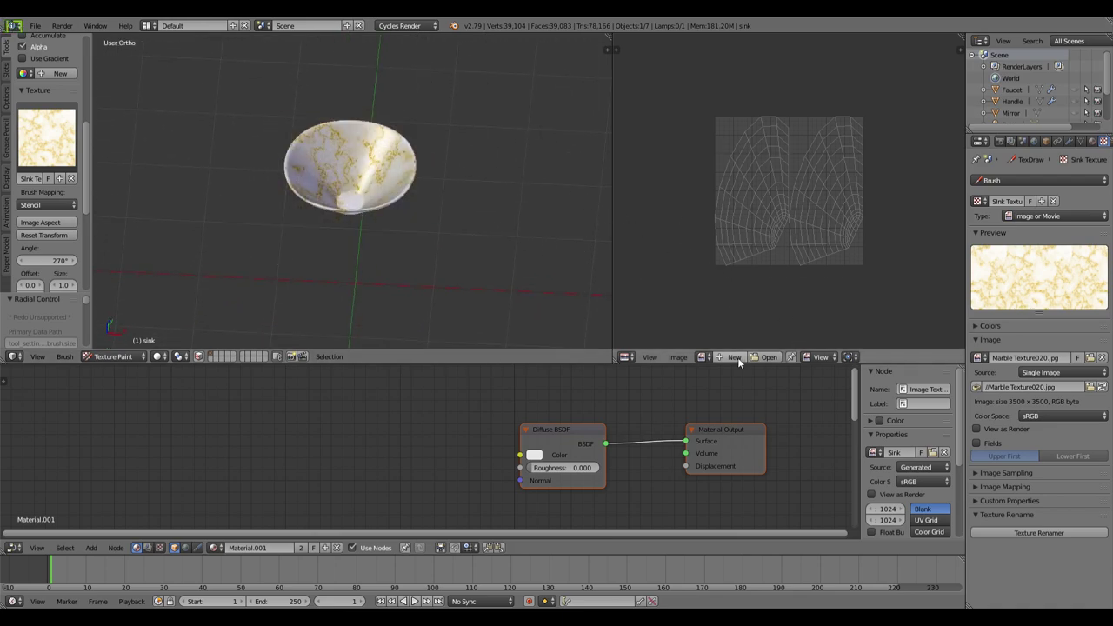
{"action": "left_click", "coordinate": [702, 358]}
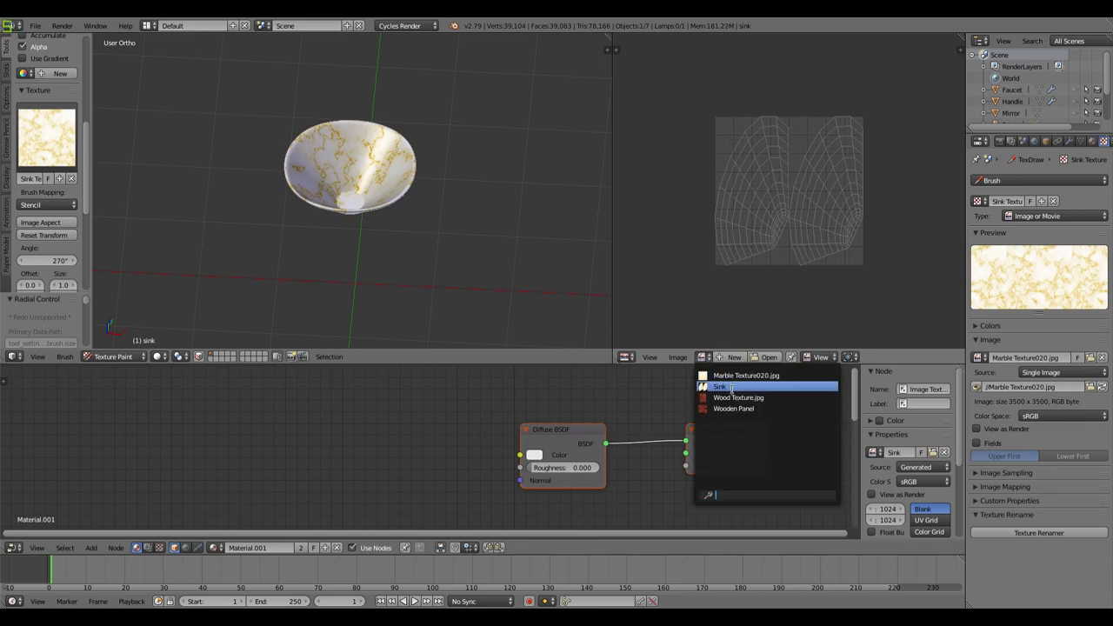
{"action": "left_click", "coordinate": [731, 388]}
{"action": "scroll", "coordinate": [861, 200], "scroll_direction": "up", "scroll_amount": 4}
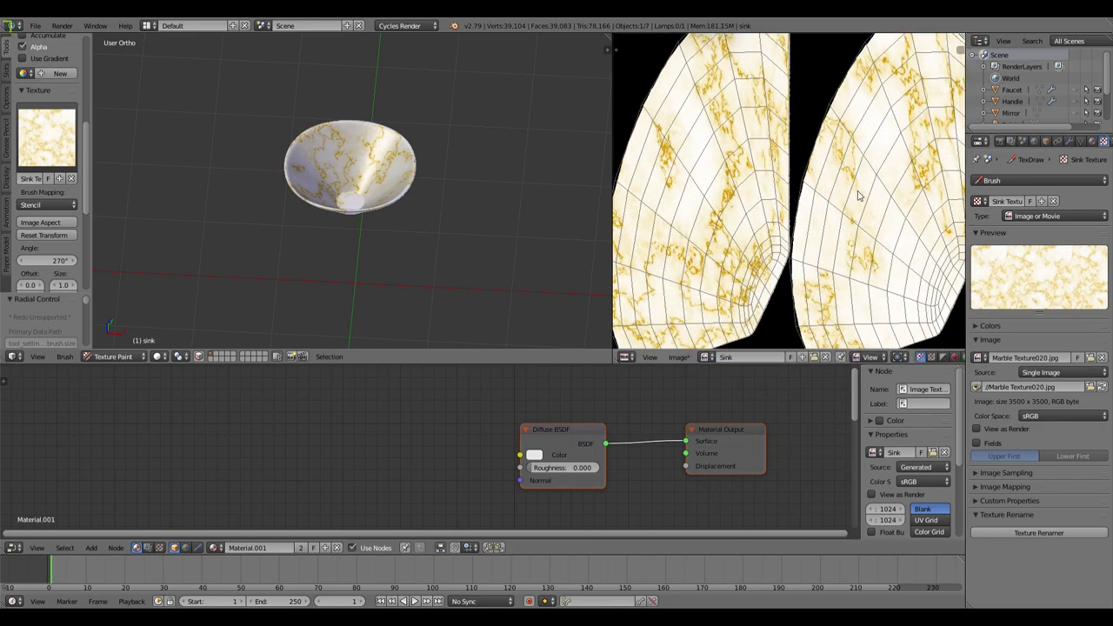
{"action": "scroll", "coordinate": [861, 200], "scroll_direction": "down", "scroll_amount": 3}
{"action": "key", "text": "ctrl+KP_7"}
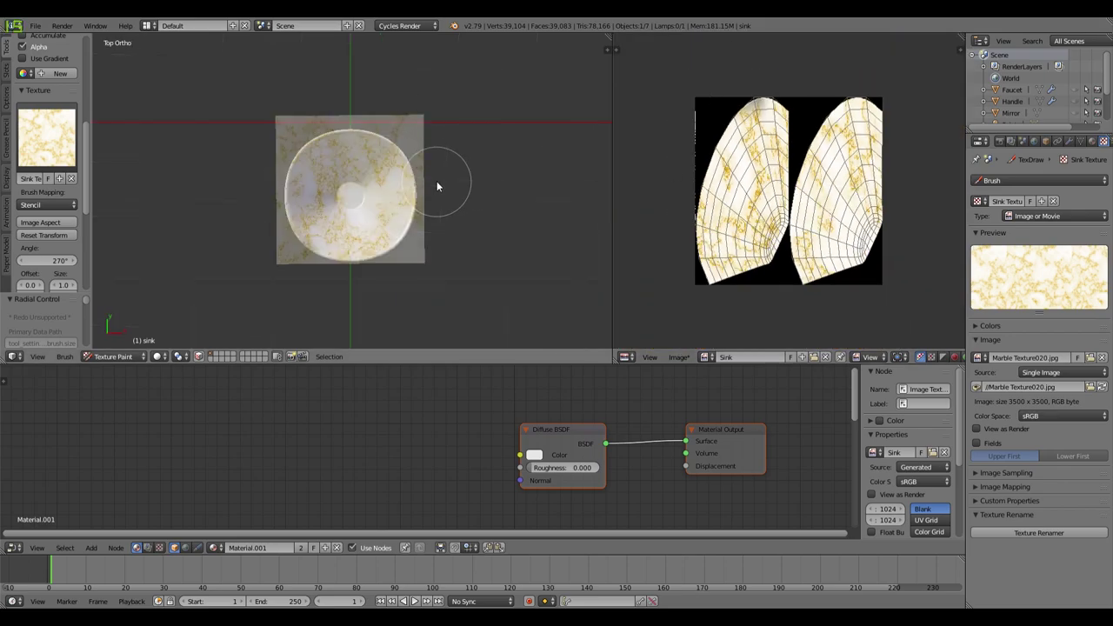
{"action": "key", "text": "KP_7"}
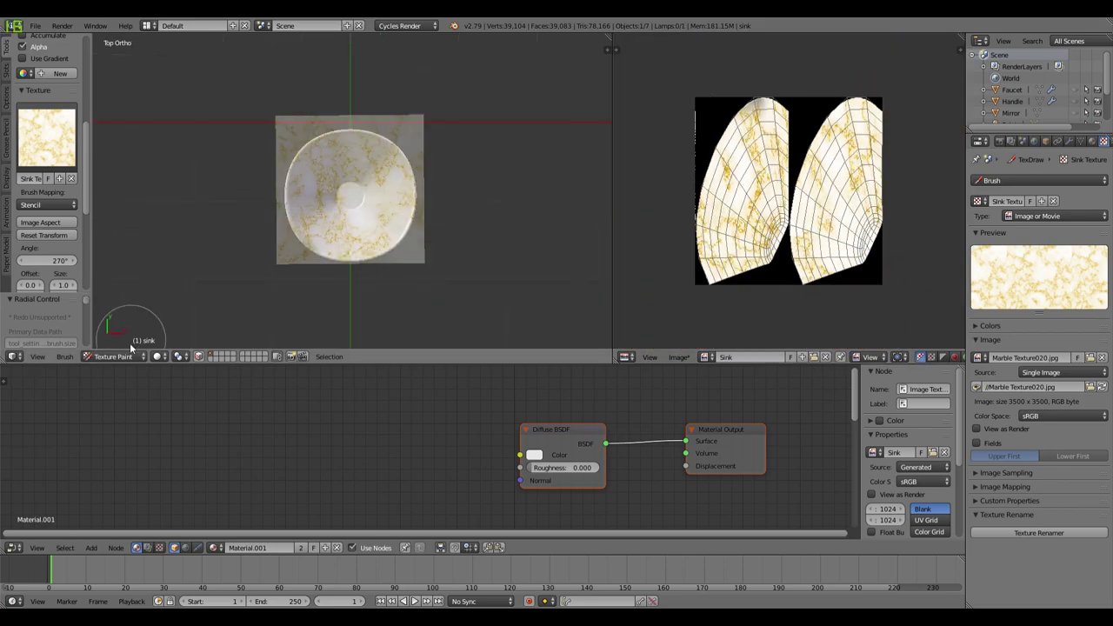
Step: Pack the Sink image as PNG and save it to the Desktop as Sink.png
{"action": "left_click", "coordinate": [679, 356]}
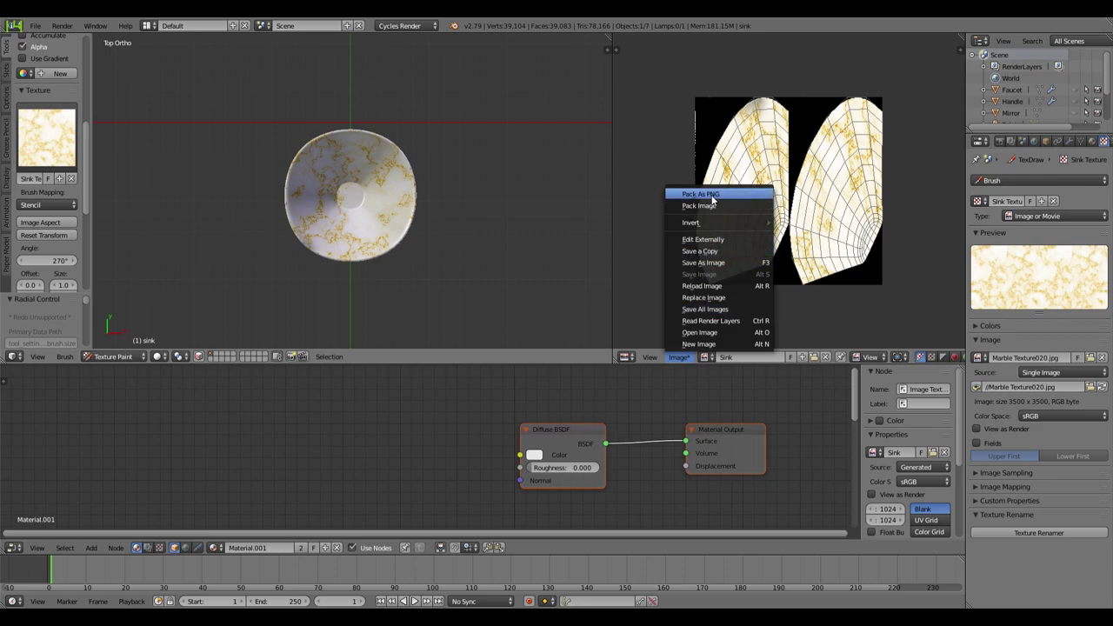
{"action": "left_click", "coordinate": [713, 200]}
{"action": "left_click", "coordinate": [686, 356]}
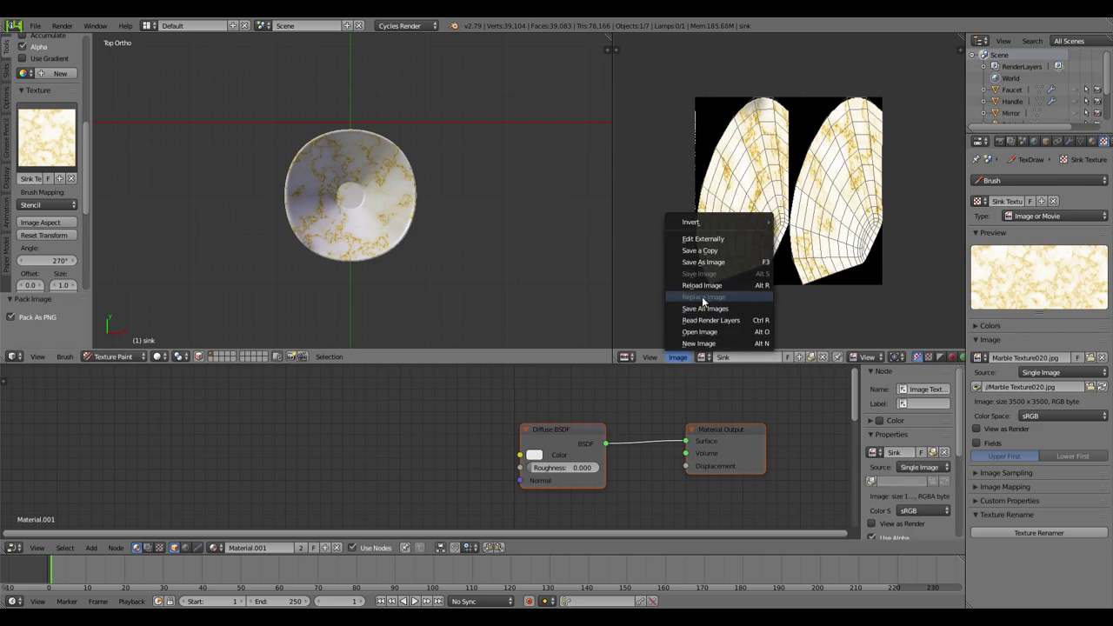
{"action": "left_click", "coordinate": [710, 262]}
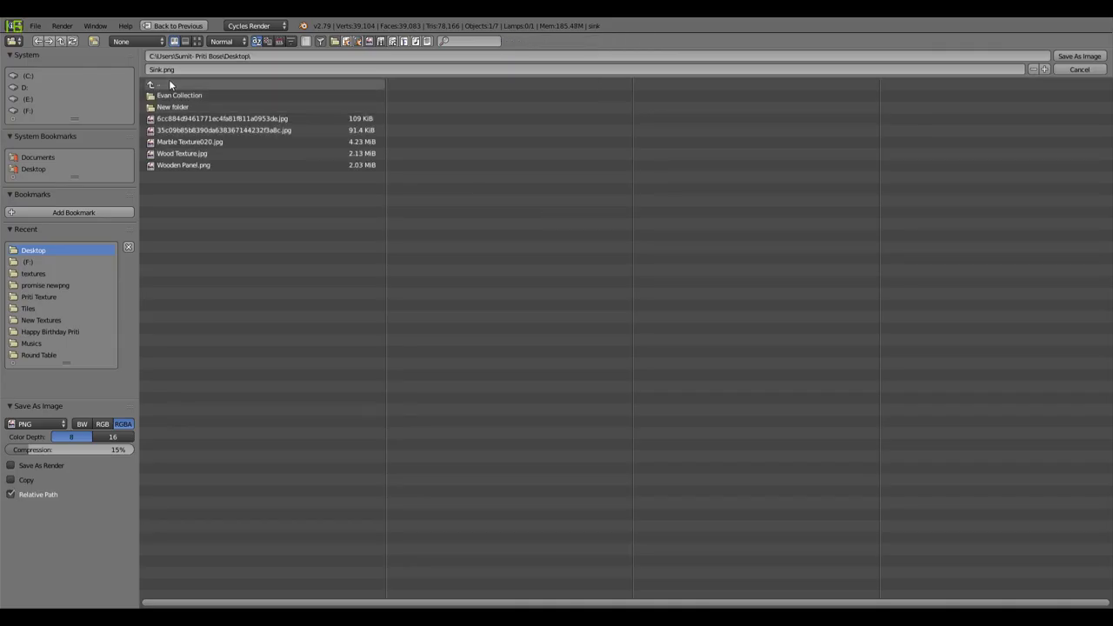
{"action": "left_click", "coordinate": [1063, 56]}
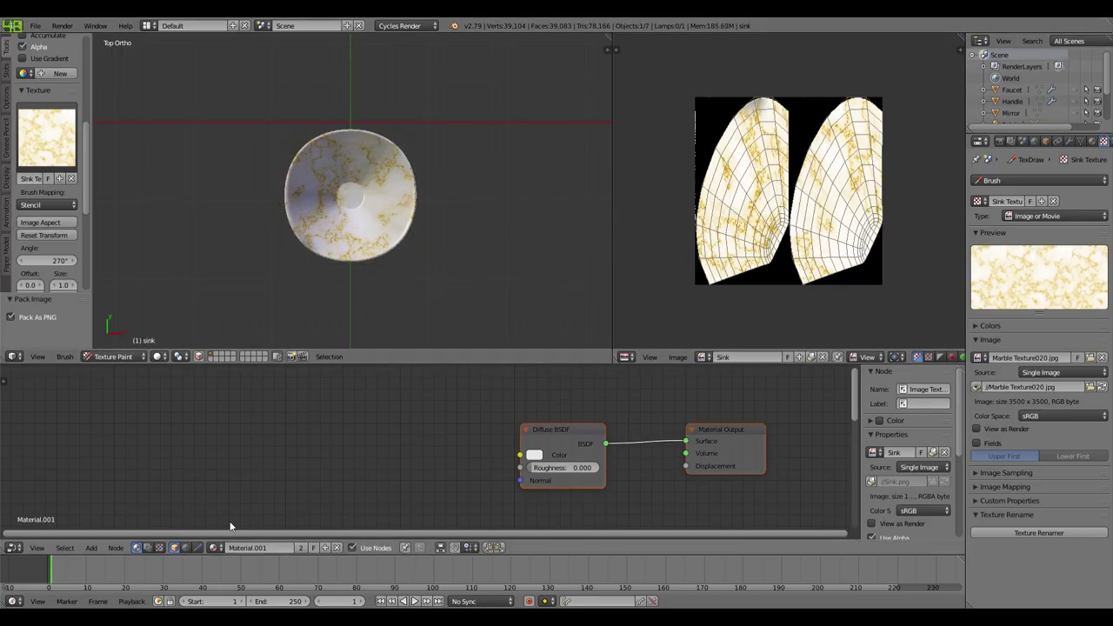
Step: Place the sink's Image Texture node beside the Diffuse BSDF and link its color output to the shader's color
{"action": "scroll", "coordinate": [421, 459], "scroll_direction": "down", "scroll_amount": 3}
{"action": "scroll", "coordinate": [420, 454], "scroll_direction": "down", "scroll_amount": 3, "text": "shift"}
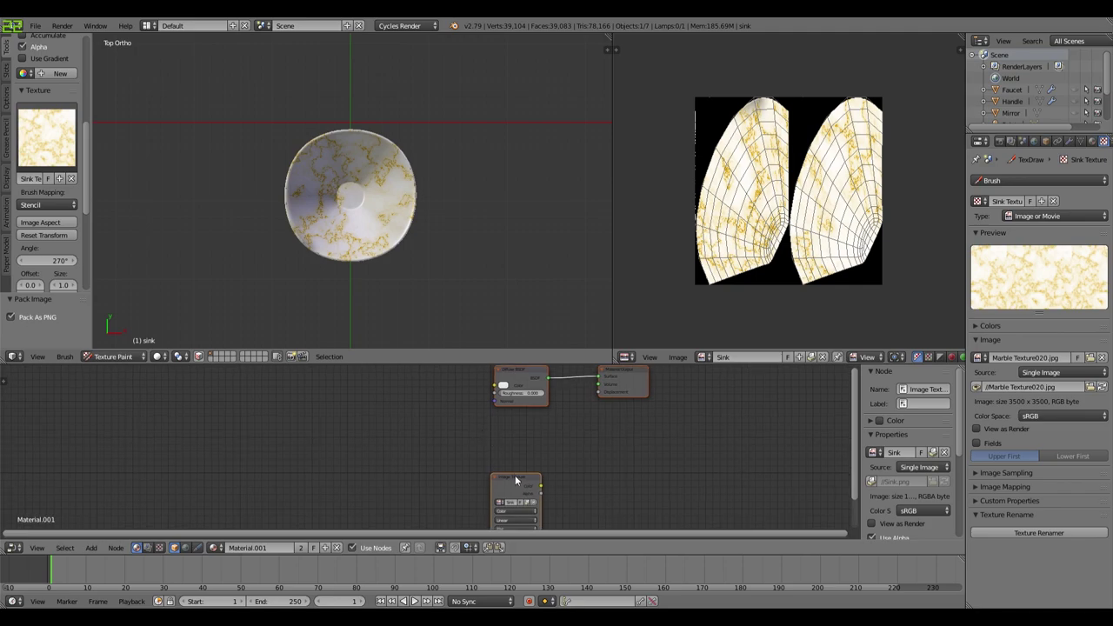
{"action": "left_click_drag", "start_coordinate": [514, 487], "coordinate": [498, 386]}
Step: Rename the sink's material as Sink
{"action": "left_click", "coordinate": [1091, 141]}
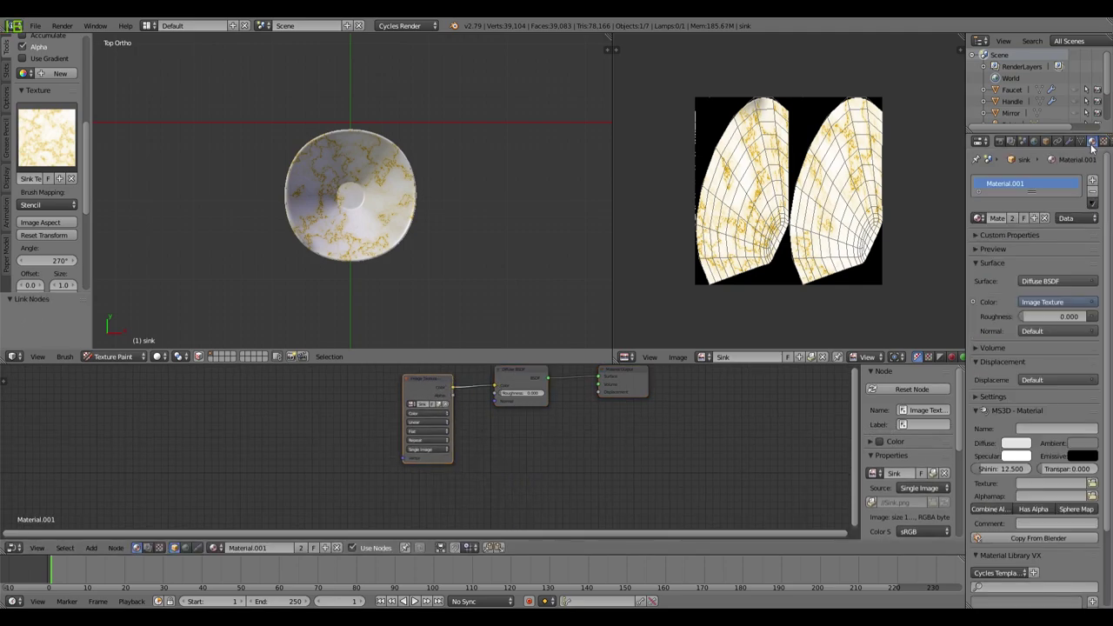
{"action": "double_click", "coordinate": [1032, 185]}
{"action": "type", "text": "Sink"}
{"action": "key", "text": "Return"}
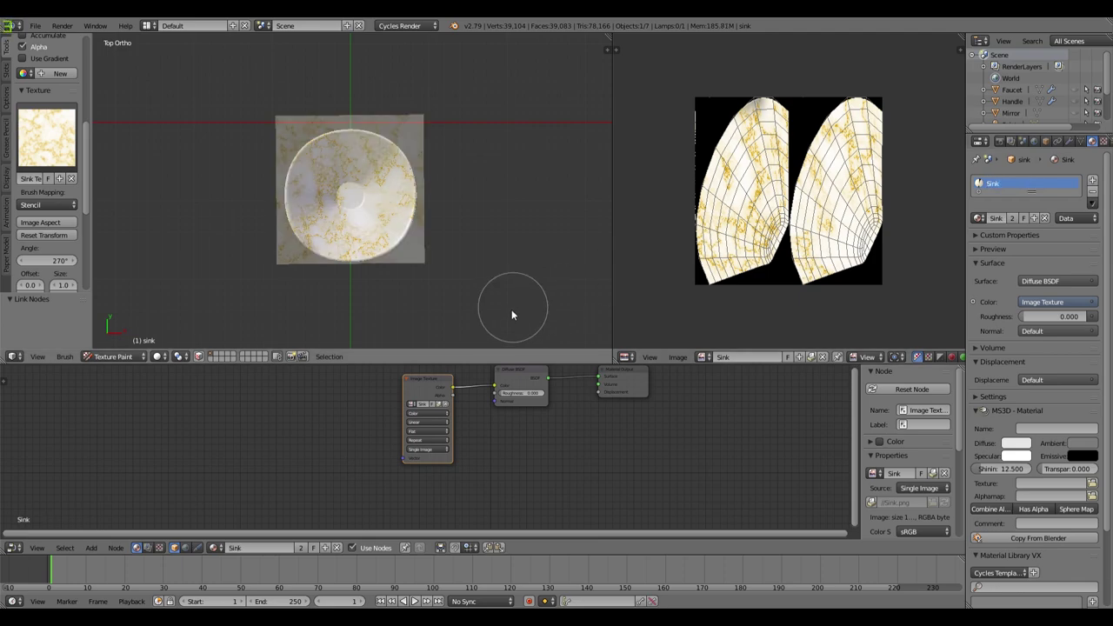
Step: Make room before the Material Output and insert a Mix Shader between it and the Diffuse BSDF
{"action": "middle_click_drag", "start_coordinate": [551, 419], "coordinate": [519, 451]}
{"action": "left_click_drag", "start_coordinate": [550, 423], "coordinate": [617, 425]}
{"action": "key", "text": "shift+a"}
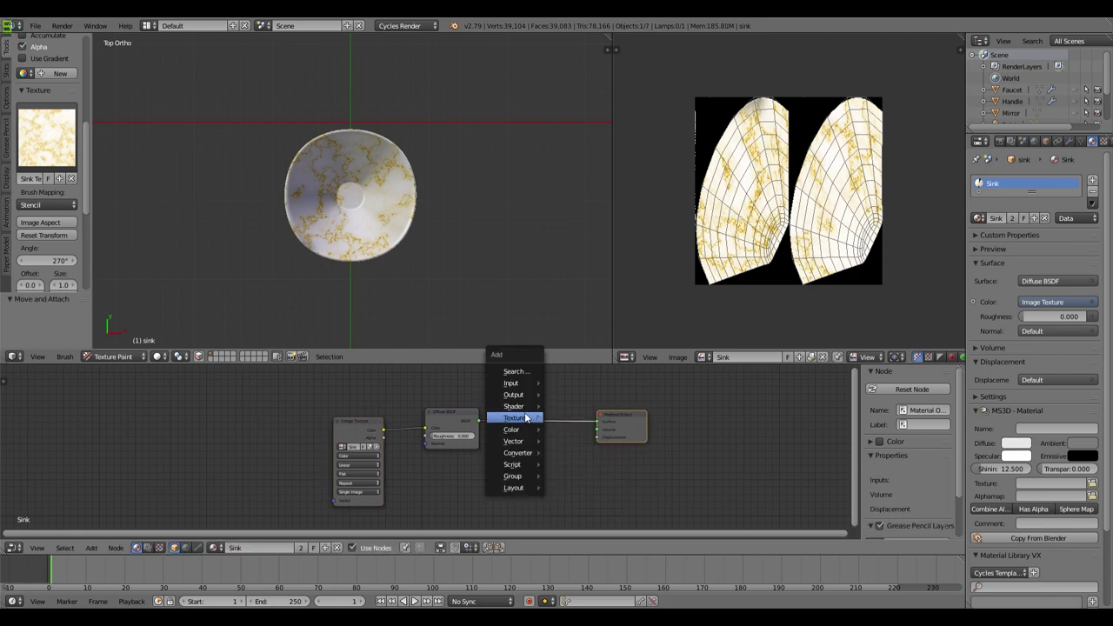
{"action": "mouse_move", "coordinate": [513, 406]}
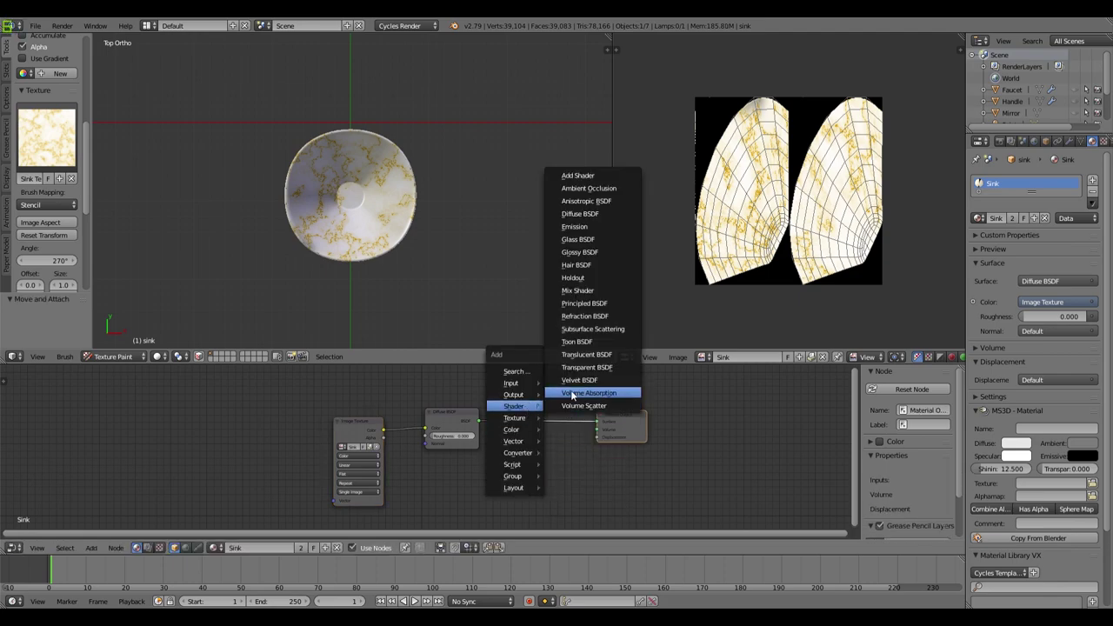
{"action": "left_click", "coordinate": [587, 292]}
{"action": "left_click", "coordinate": [526, 403]}
Step: Add a Glossy BSDF with roughness 0.010, link it to the Mix Shader's second shader input, and move the Image Texture node aside
{"action": "key", "text": "shift+a"}
{"action": "mouse_move", "coordinate": [518, 418]}
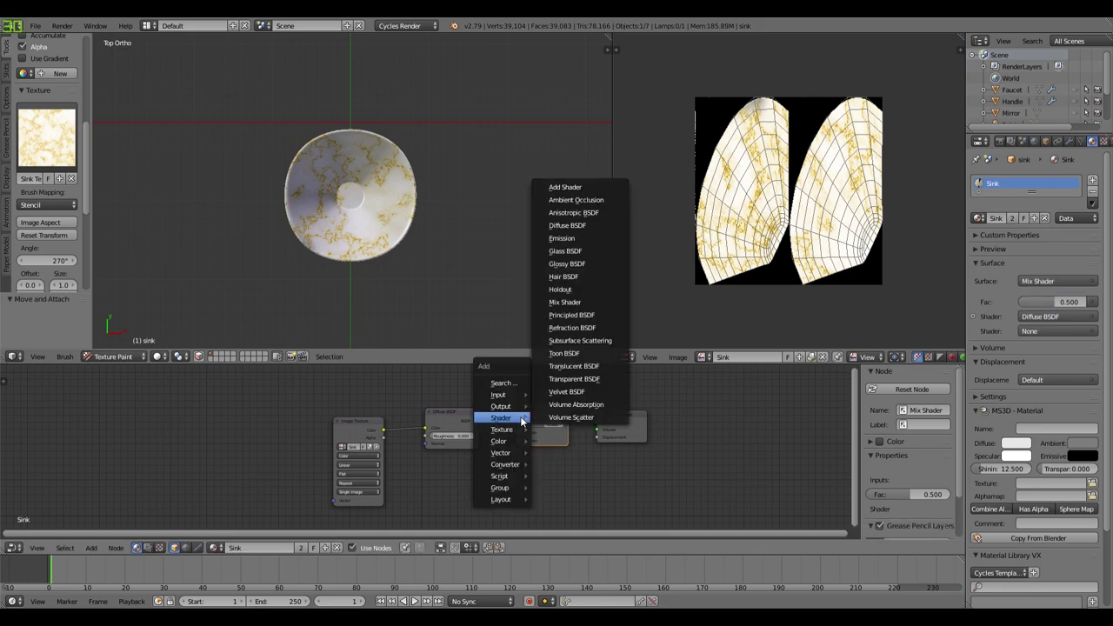
{"action": "left_click", "coordinate": [570, 263]}
{"action": "left_click", "coordinate": [423, 473]}
{"action": "left_click_drag", "start_coordinate": [474, 480], "coordinate": [519, 441]}
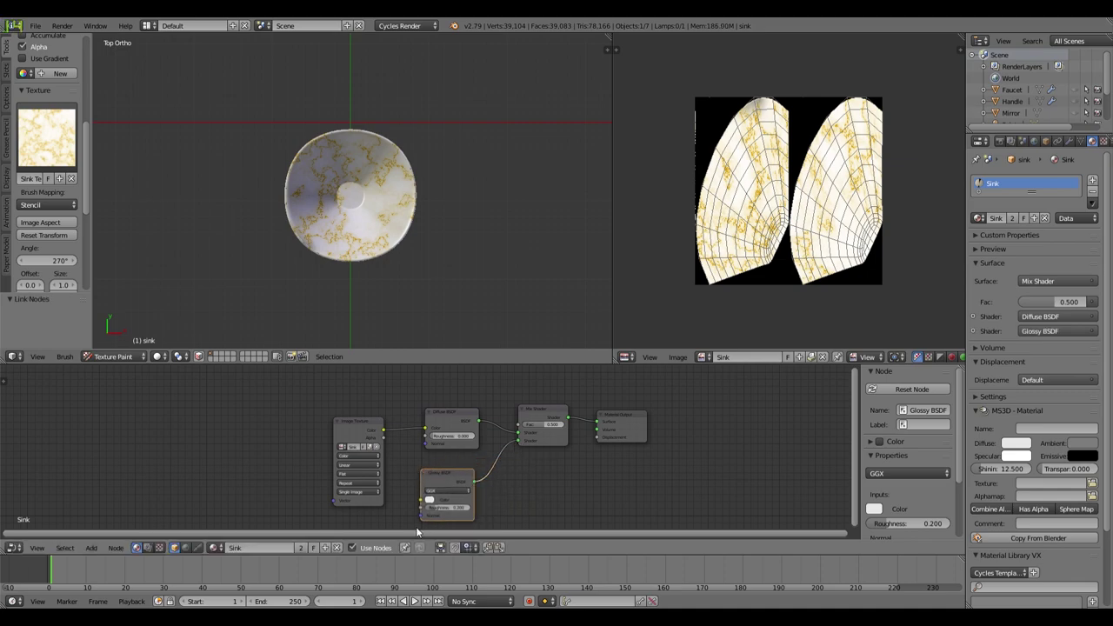
{"action": "key", "text": "Return"}
{"action": "left_click_drag", "start_coordinate": [354, 429], "coordinate": [269, 389]}
{"action": "left_click", "coordinate": [280, 388]}
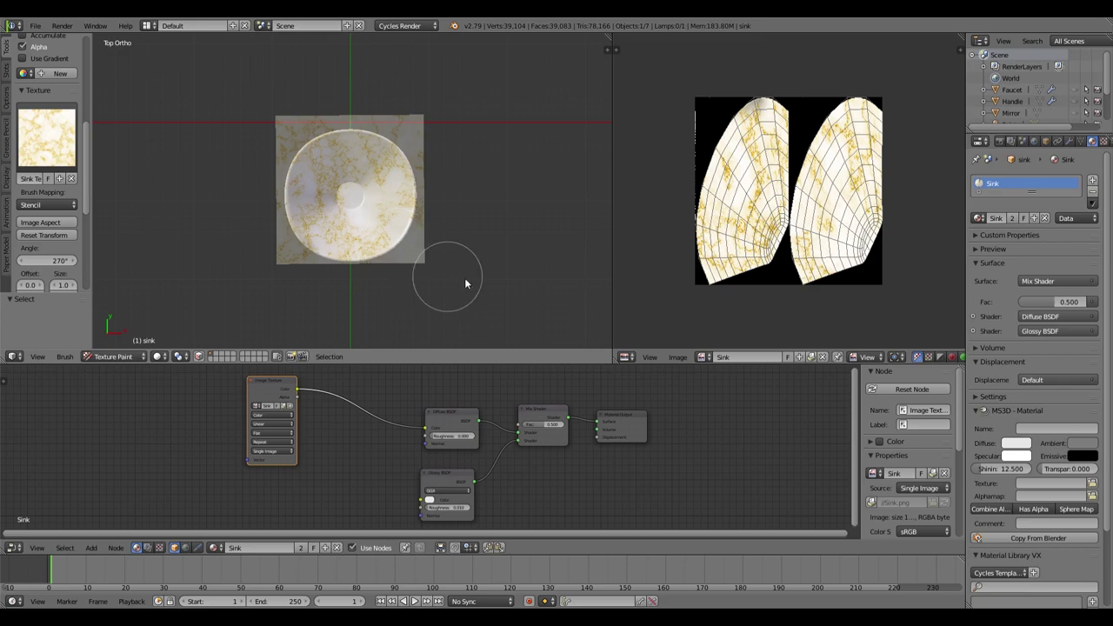
Step: Switch the sink to Object Mode and inspect the inside of its basin in a rendered preview
{"action": "left_click", "coordinate": [111, 356]}
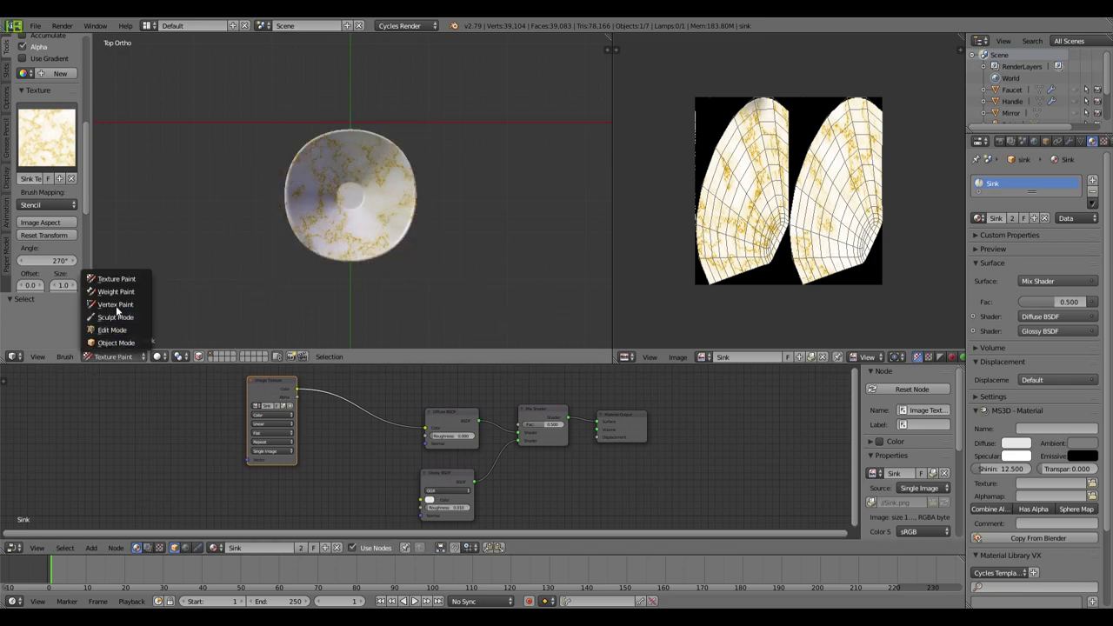
{"action": "left_click", "coordinate": [116, 342]}
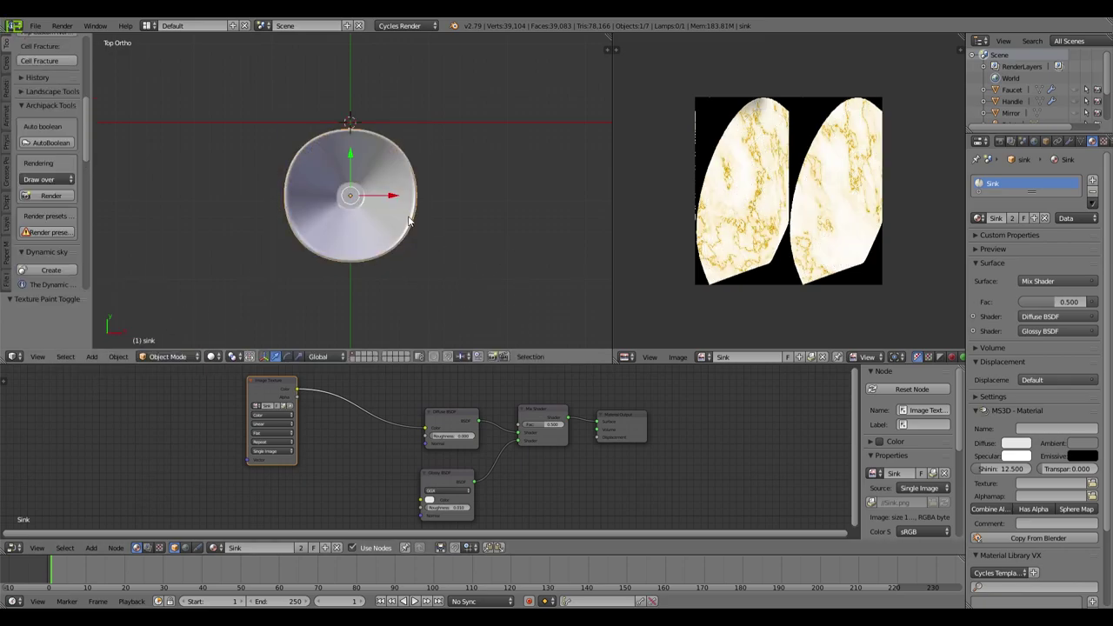
{"action": "key", "text": "shift+z"}
{"action": "mouse_move", "coordinate": [435, 223]}
{"action": "middle_mouse_down"}
{"action": "mouse_move", "coordinate": [452, 139]}
{"action": "mouse_move", "coordinate": [398, 186]}
{"action": "mouse_move", "coordinate": [390, 236]}
{"action": "middle_mouse_up"}
{"action": "scroll", "coordinate": [435, 206], "scroll_direction": "up", "scroll_amount": 4}
{"action": "scroll", "coordinate": [542, 485], "scroll_direction": "up", "scroll_amount": 1}
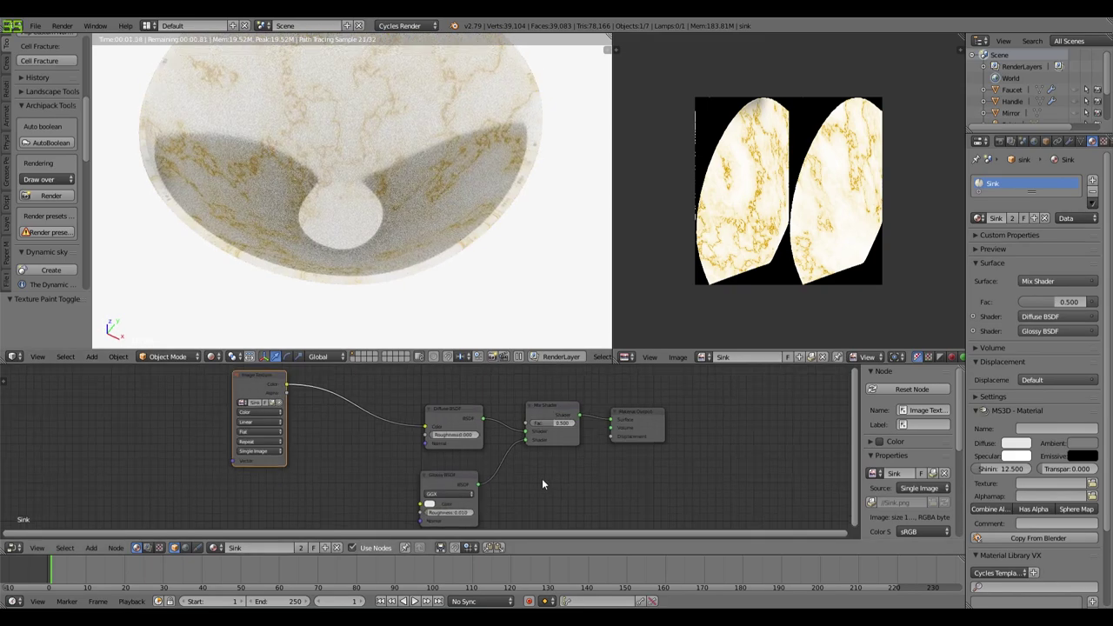
Step: Add a Fresnel node, connect it to the Mix Shader's factor, and check the effect on the rendered sink
{"action": "scroll", "coordinate": [542, 485], "scroll_direction": "up", "scroll_amount": 2}
{"action": "scroll", "coordinate": [544, 471], "scroll_direction": "down", "scroll_amount": 3}
{"action": "middle_click_drag", "start_coordinate": [488, 406], "coordinate": [489, 436]}
{"action": "key", "text": "shift+a"}
{"action": "mouse_move", "coordinate": [474, 416]}
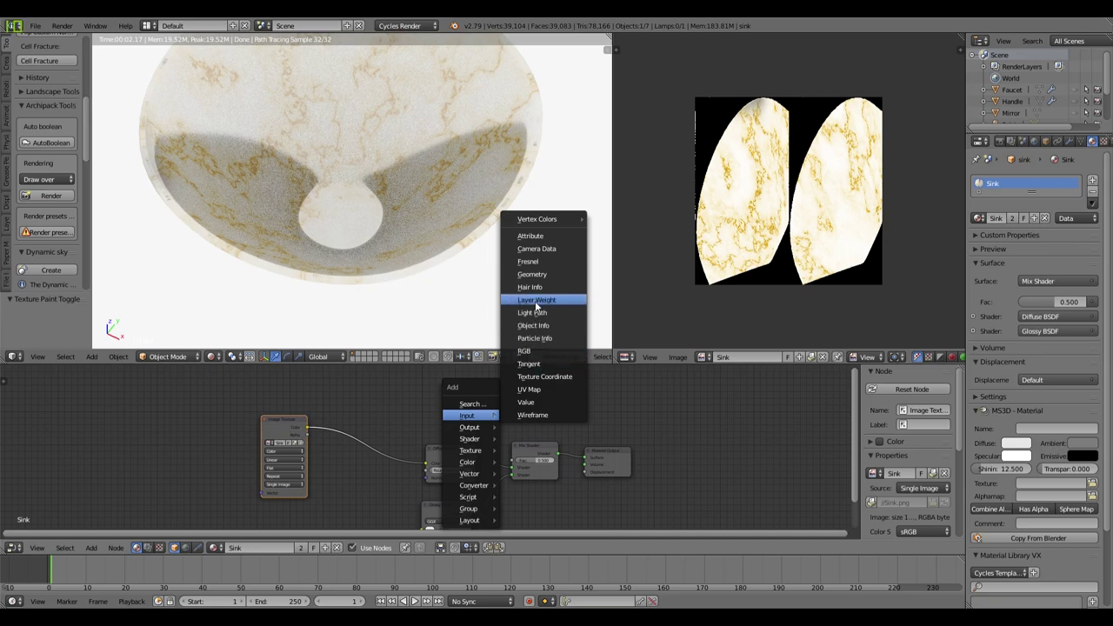
{"action": "left_click", "coordinate": [452, 406]}
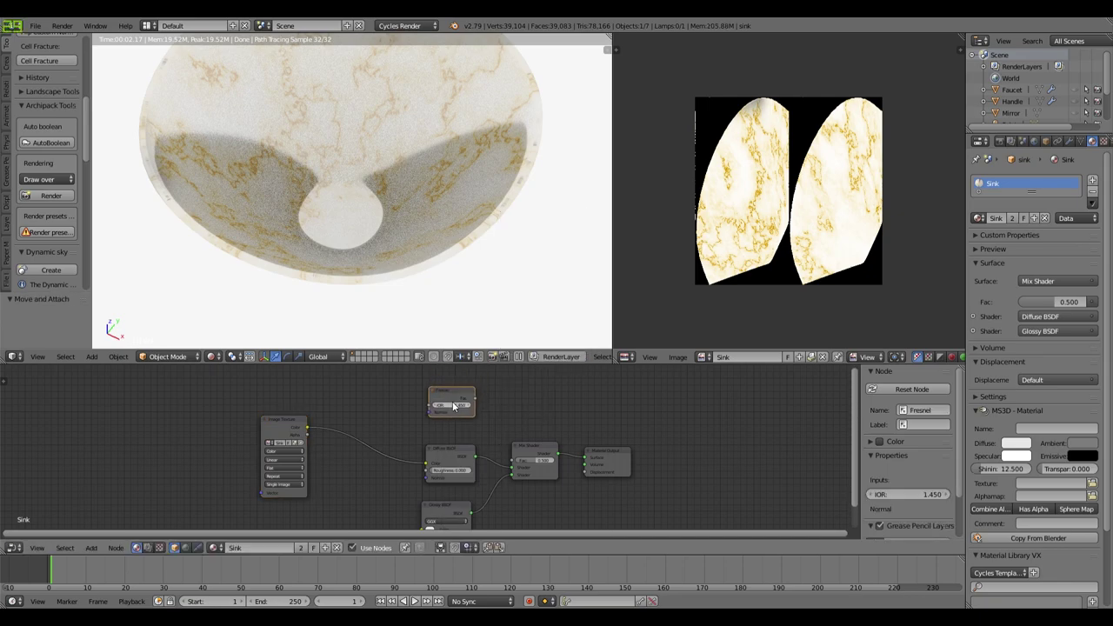
{"action": "left_click_drag", "start_coordinate": [476, 403], "coordinate": [513, 461]}
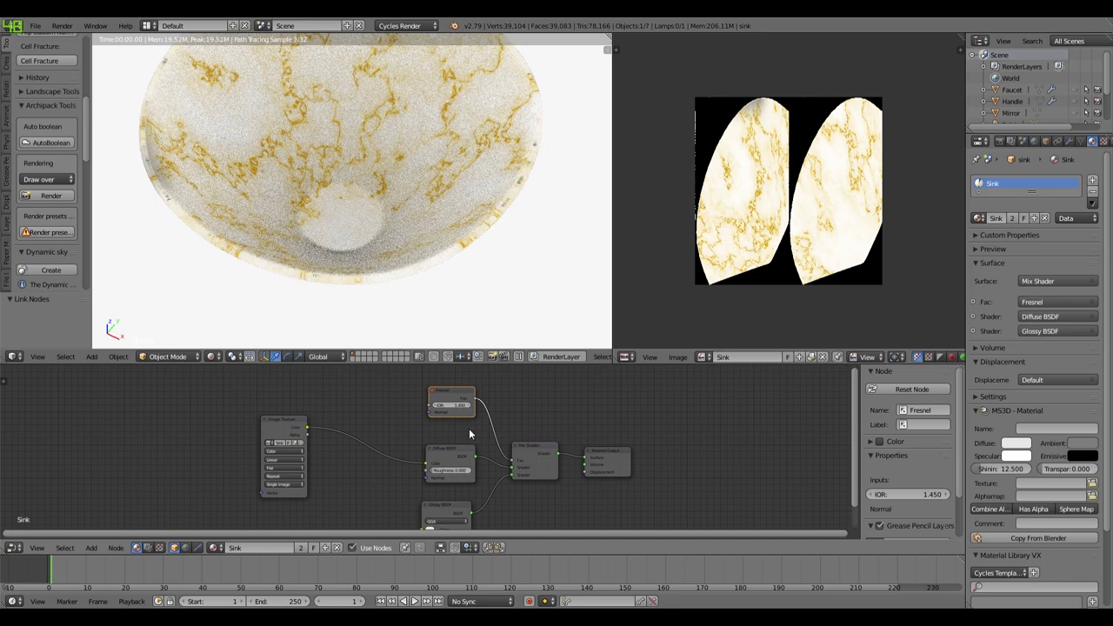
{"action": "scroll", "coordinate": [445, 250], "scroll_direction": "down", "scroll_amount": 3}
{"action": "middle_click_drag", "start_coordinate": [445, 250], "coordinate": [489, 204]}
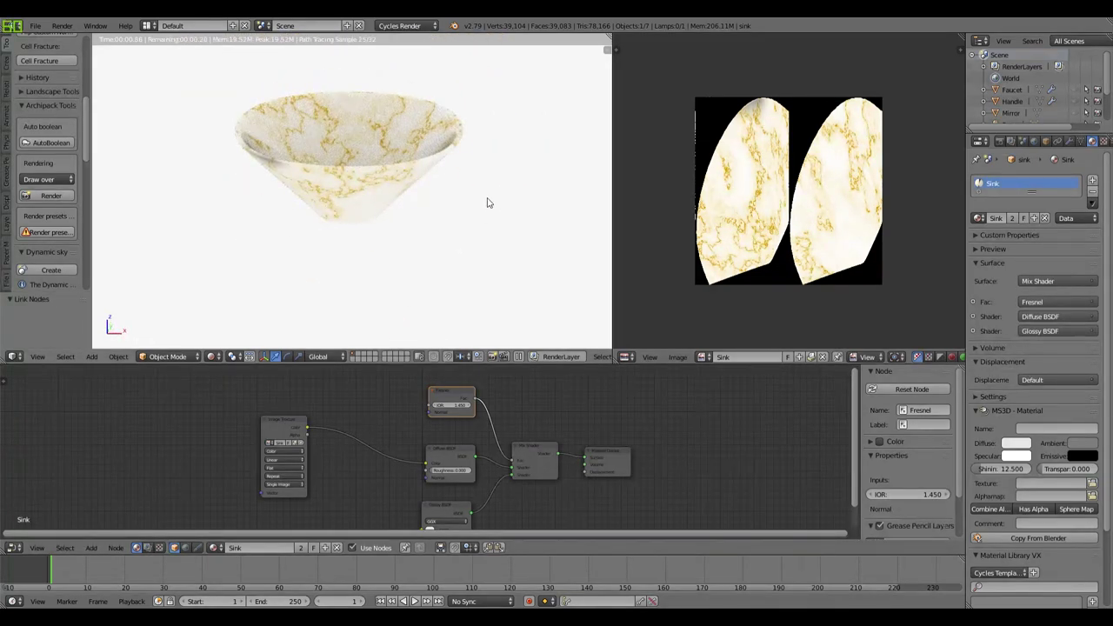
Step: Unhide all objects in solid view, select the sink and the point lamp, and hide everything else
{"action": "key", "text": "shift+z"}
{"action": "scroll", "coordinate": [484, 197], "scroll_direction": "down", "scroll_amount": 6}
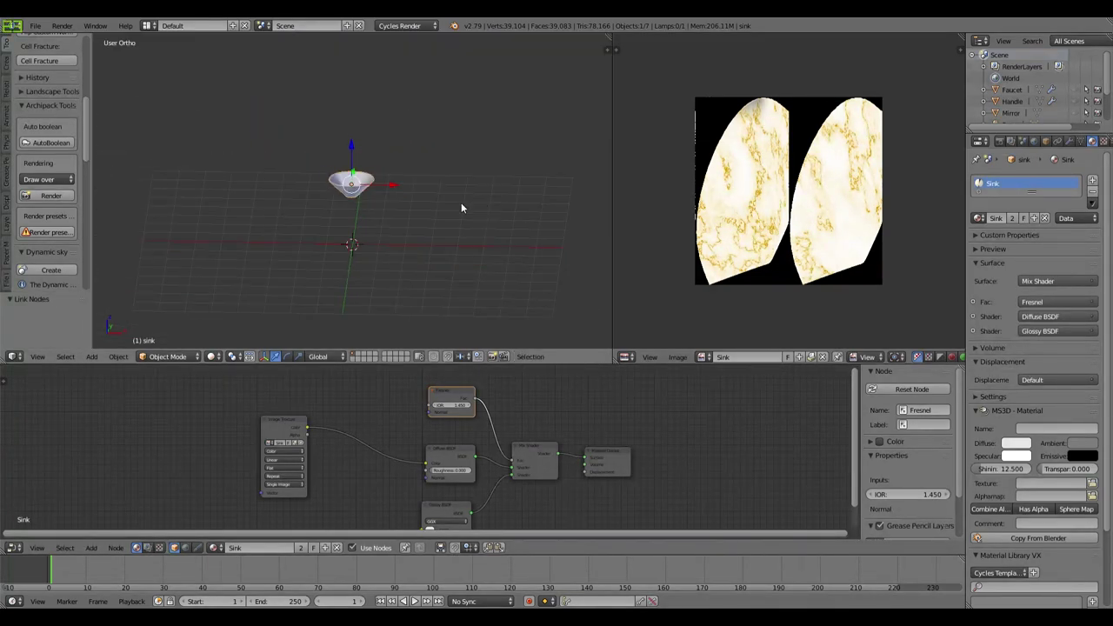
{"action": "key", "text": "alt+h"}
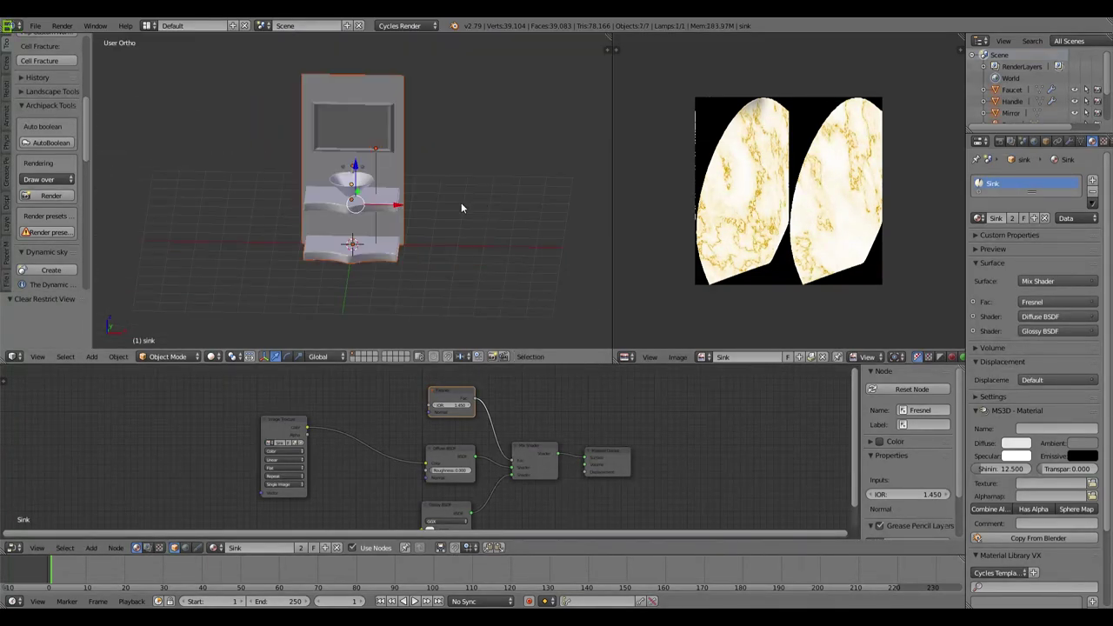
{"action": "scroll", "coordinate": [390, 184], "scroll_direction": "up", "scroll_amount": 4}
{"action": "right_click", "coordinate": [382, 178]}
{"action": "right_click", "coordinate": [387, 182]}
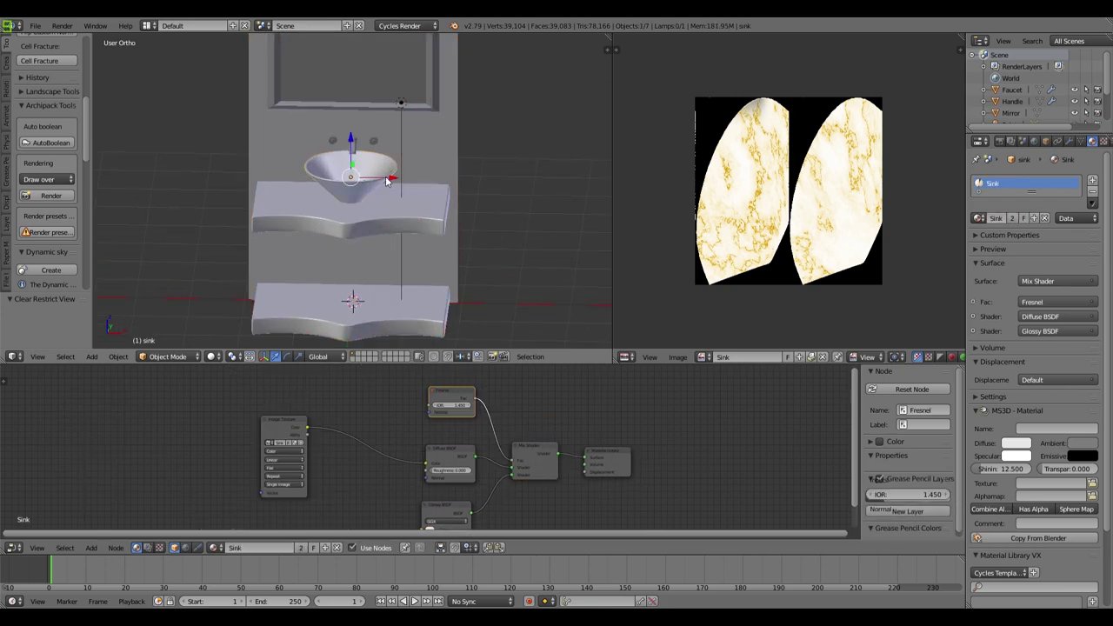
{"action": "right_click", "coordinate": [376, 139], "text": "shift"}
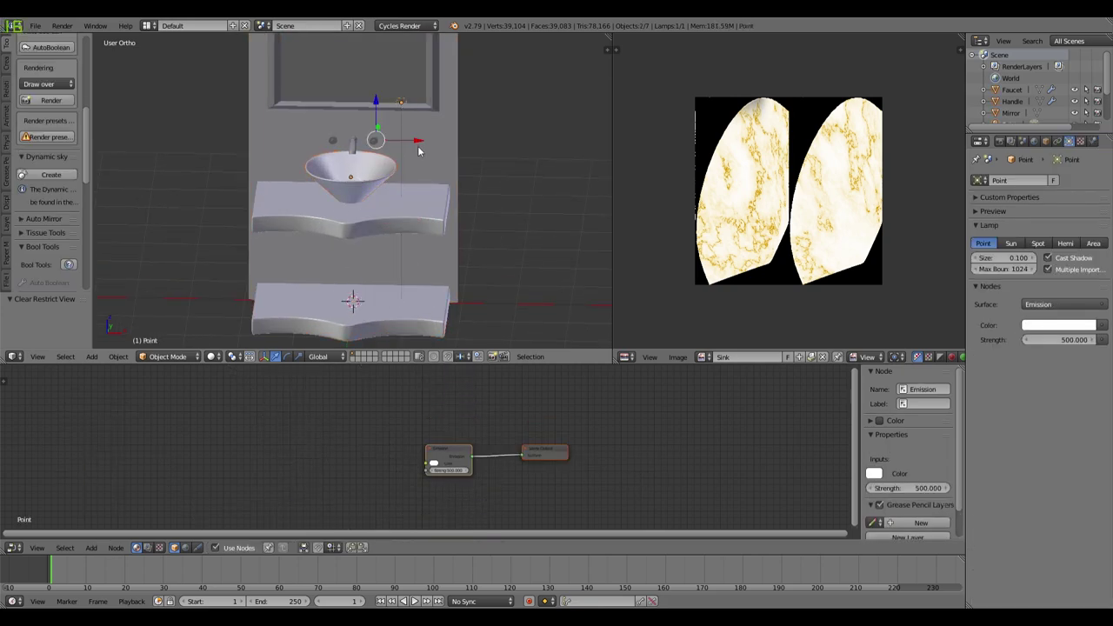
{"action": "key", "text": "shift+h"}
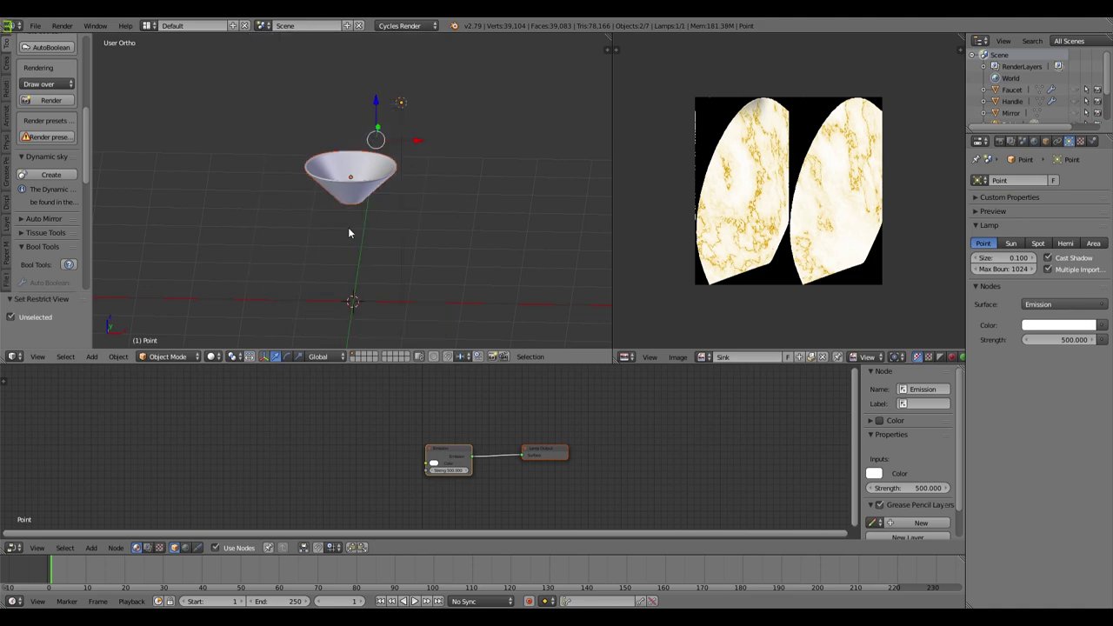
Step: Preview the lit sink in rendered shading, select it, and set the Fresnel node's IOR to 3
{"action": "key", "text": "shift+z"}
{"action": "scroll", "coordinate": [444, 248], "scroll_direction": "up", "scroll_amount": 5}
{"action": "middle_click_drag", "start_coordinate": [437, 258], "coordinate": [385, 186]}
{"action": "right_click", "coordinate": [388, 180]}
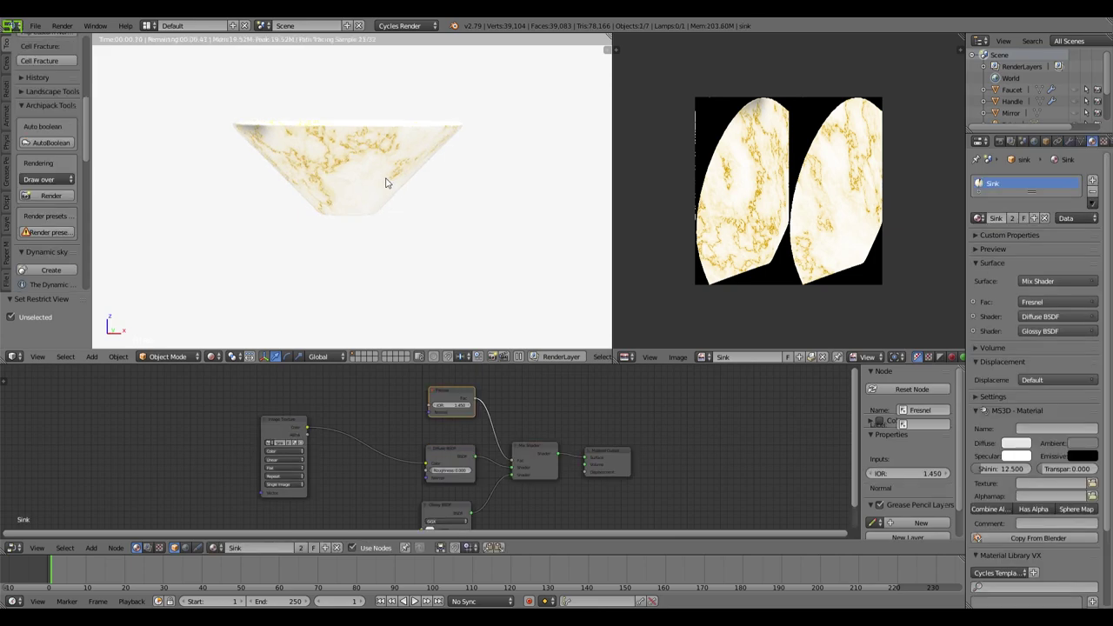
{"action": "scroll", "coordinate": [519, 474], "scroll_direction": "up", "scroll_amount": 3}
{"action": "left_click", "coordinate": [468, 383]}
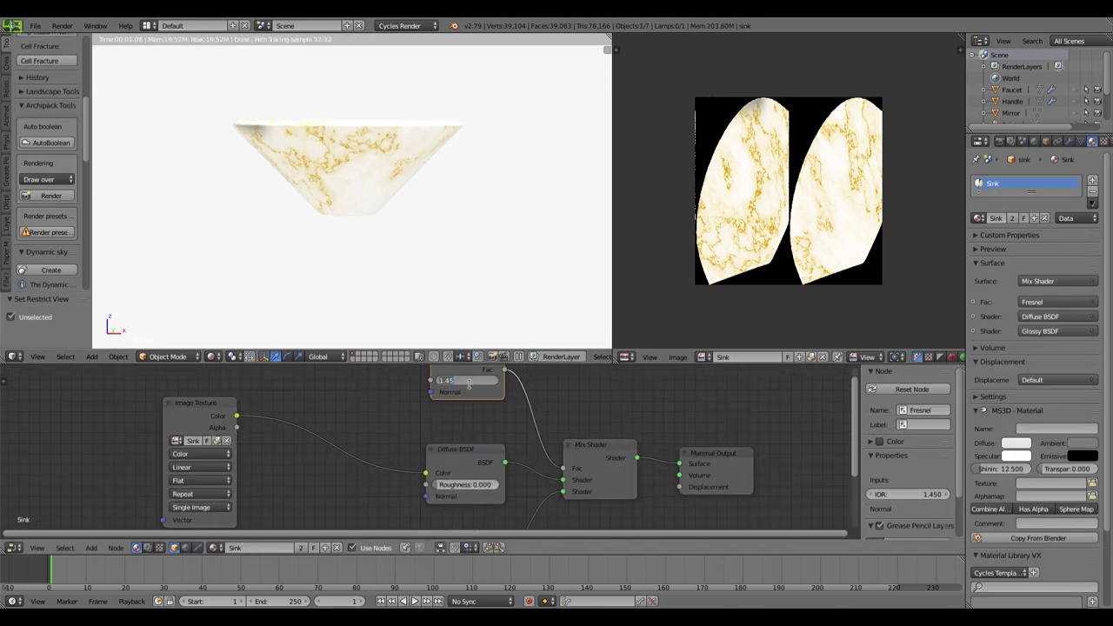
{"action": "type", "text": "3"}
{"action": "key", "text": "Return"}
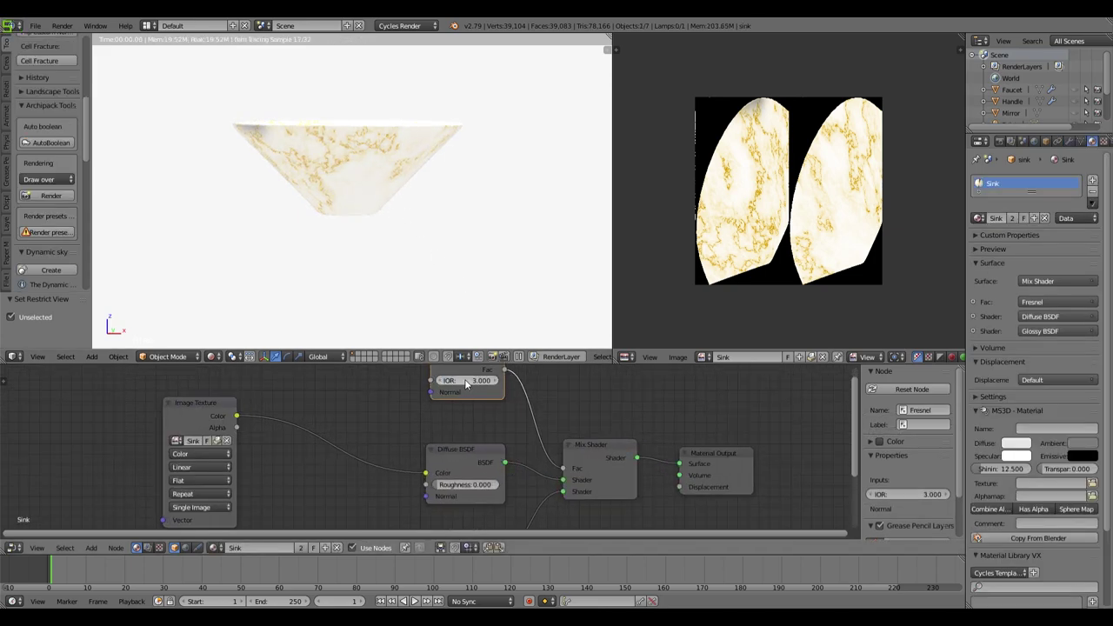
Step: Examine the rendered sink's reflections from several vertical viewing angles
{"action": "key", "text": "KP_8"}
{"action": "key", "text": "KP_8"}
{"action": "key", "text": "KP_8"}
{"action": "key", "text": "KP_8"}
{"action": "key", "text": "KP_8"}
{"action": "key", "text": "KP_8"}
{"action": "key", "text": "KP_2"}
{"action": "key", "text": "KP_2"}
Step: Move the point lamp about 5.24 units along the X axis, preview the rendered basin, and select the sink again
{"action": "scroll", "coordinate": [455, 204], "scroll_direction": "down", "scroll_amount": 3}
{"action": "key", "text": "shift+z"}
{"action": "key", "text": "KP_8"}
{"action": "key", "text": "KP_8"}
{"action": "scroll", "coordinate": [408, 148], "scroll_direction": "down", "scroll_amount": 2}
{"action": "right_click", "coordinate": [371, 120]}
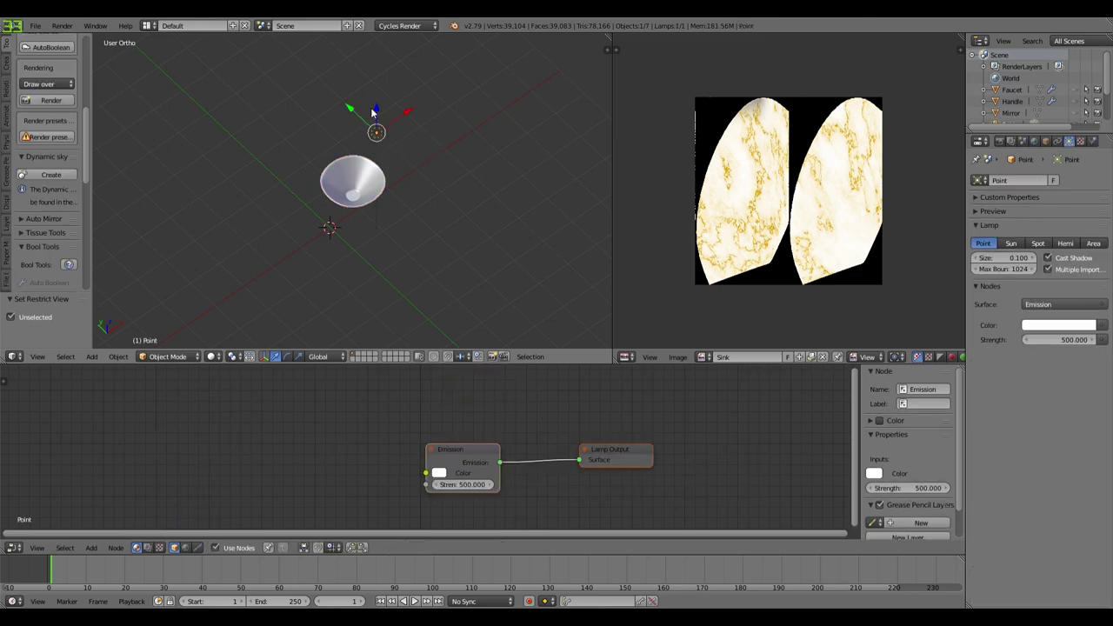
{"action": "left_click_drag", "start_coordinate": [412, 116], "coordinate": [571, 78]}
{"action": "key", "text": "shift+z"}
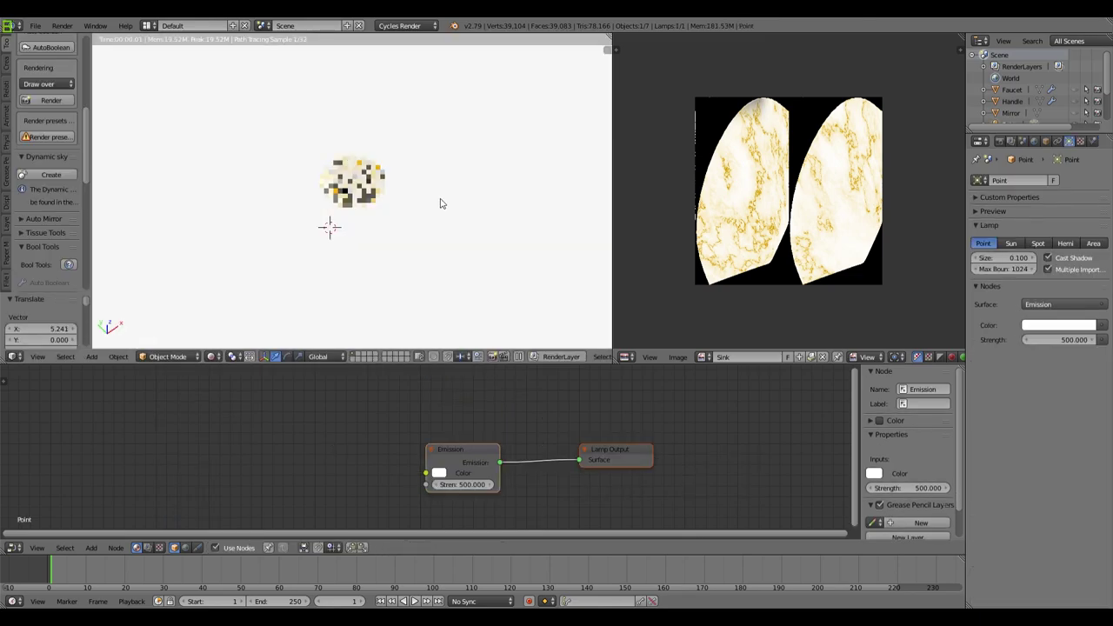
{"action": "scroll", "coordinate": [439, 204], "scroll_direction": "up", "scroll_amount": 6}
{"action": "right_click", "coordinate": [455, 216]}
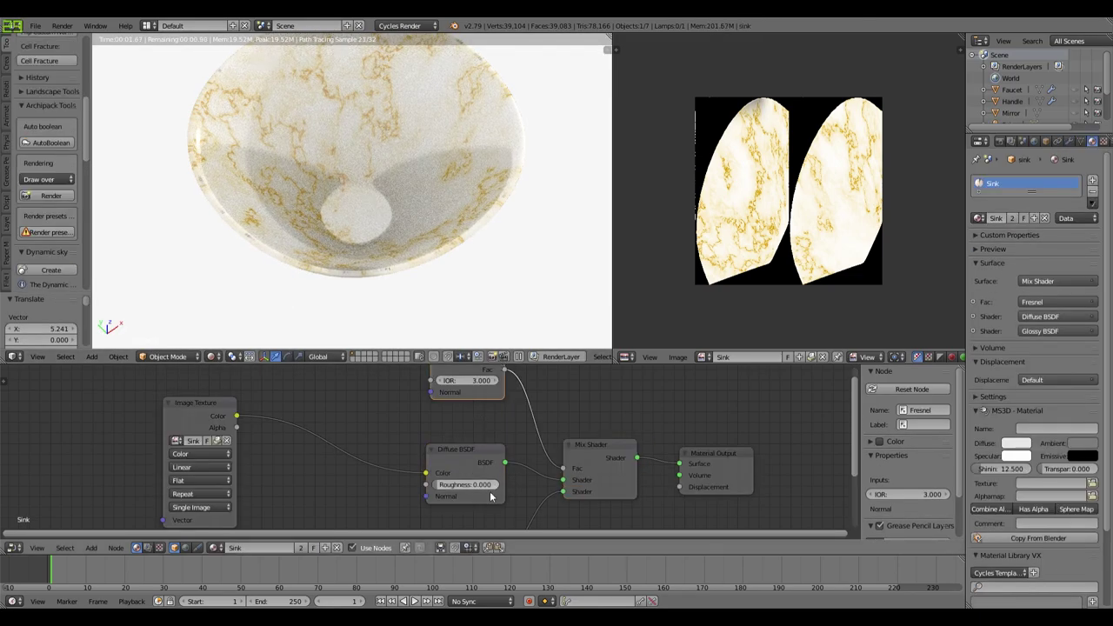
Step: Inspect the sink material's Diffuse and Glossy BSDF nodes, and return the viewport to solid shading
{"action": "scroll", "coordinate": [481, 497], "scroll_direction": "up", "scroll_amount": 1}
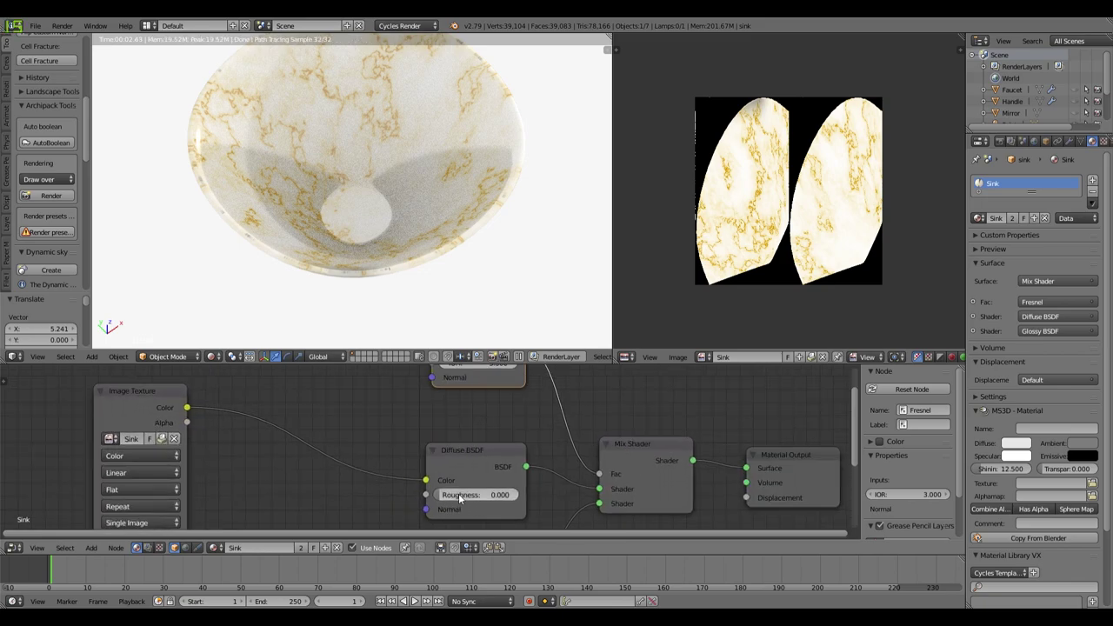
{"action": "middle_click_drag", "start_coordinate": [460, 498], "coordinate": [467, 422]}
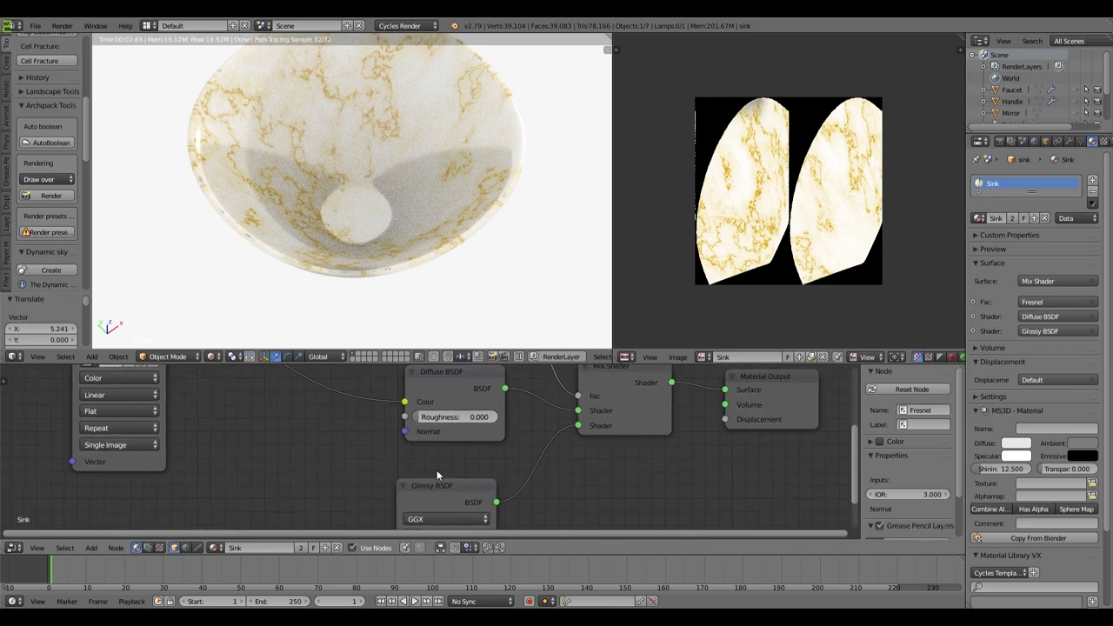
{"action": "middle_click_drag", "start_coordinate": [437, 477], "coordinate": [438, 433]}
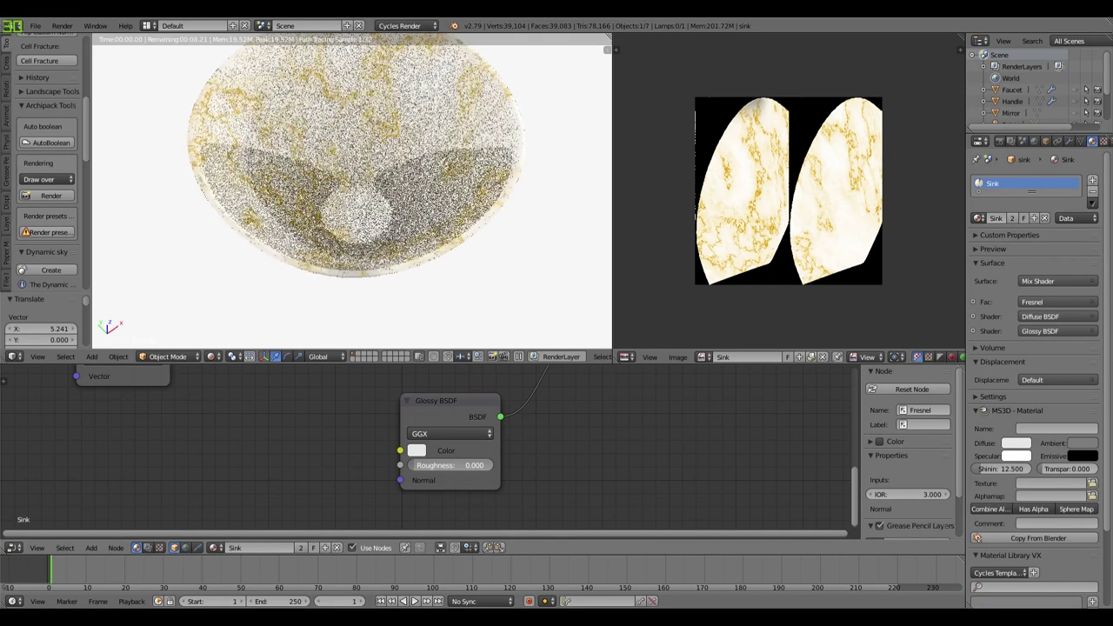
{"action": "scroll", "coordinate": [415, 469], "scroll_direction": "down", "scroll_amount": 3}
{"action": "key", "text": "shift+z"}
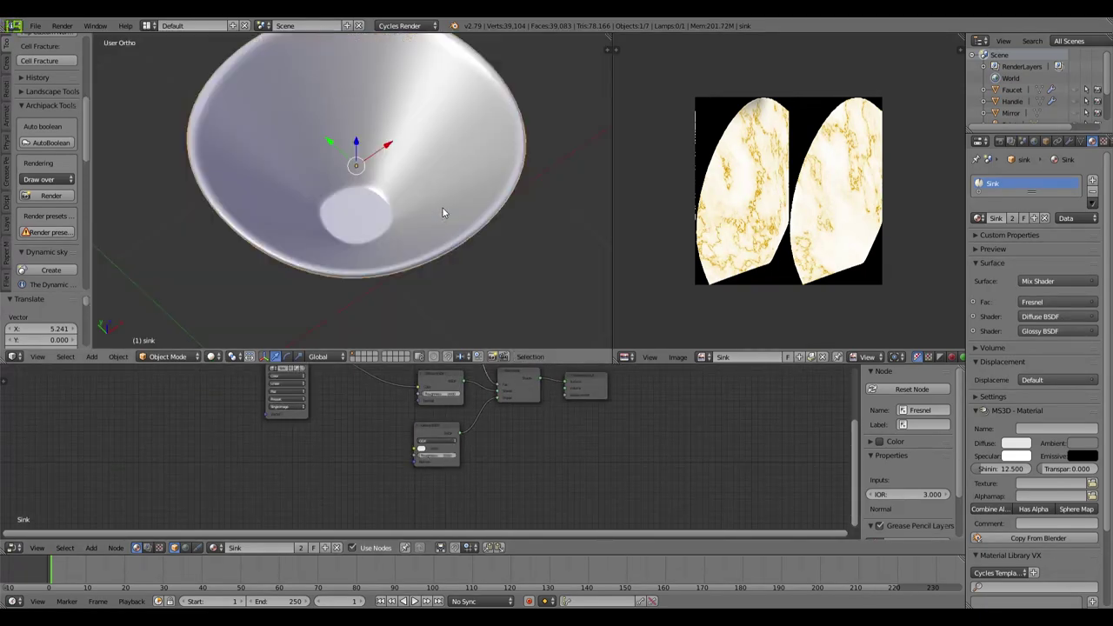
Step: Unhide all objects and preview the whole washbasin scene from the front in rendered shading before returning to solid view
{"action": "scroll", "coordinate": [443, 210], "scroll_direction": "down", "scroll_amount": 8}
{"action": "middle_click_drag", "start_coordinate": [442, 209], "coordinate": [383, 137]}
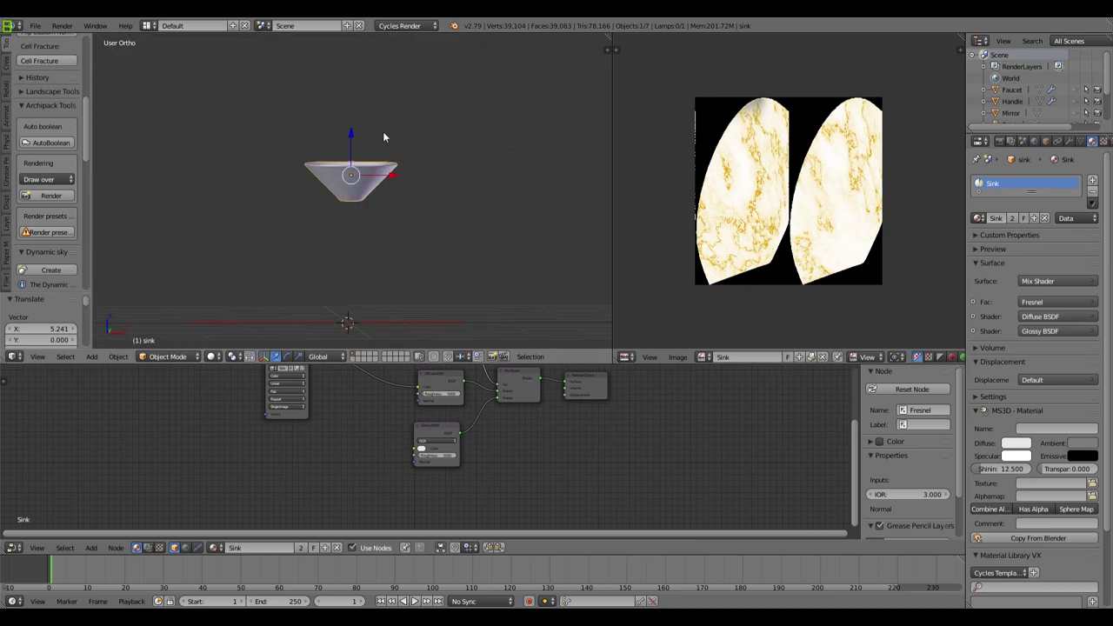
{"action": "key", "text": "alt+h"}
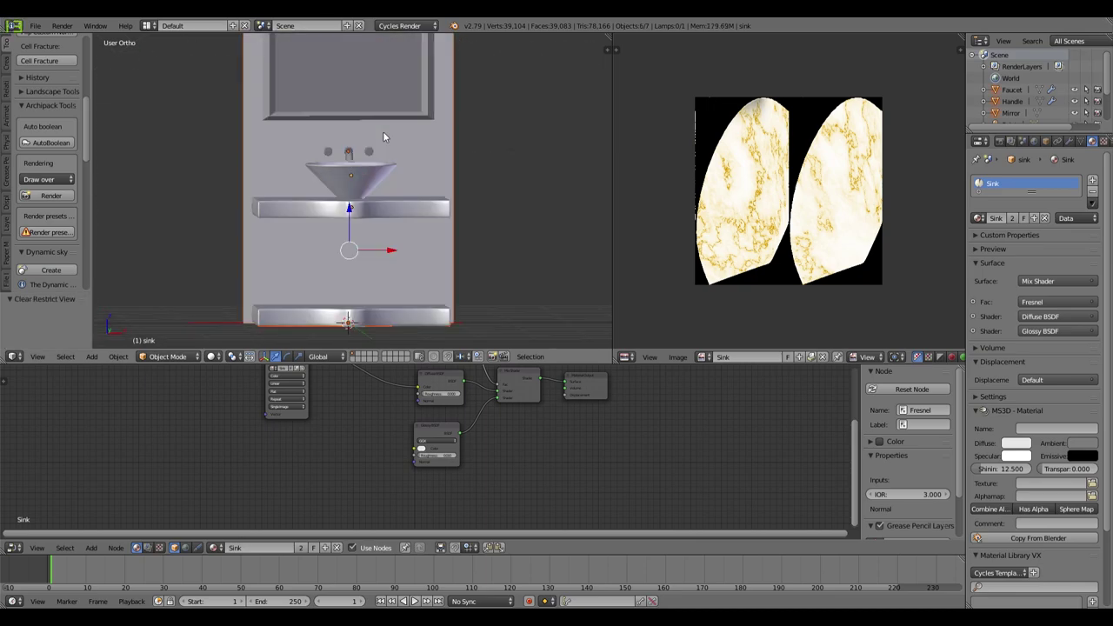
{"action": "scroll", "coordinate": [382, 131], "scroll_direction": "down", "scroll_amount": 3}
{"action": "middle_click_drag", "start_coordinate": [425, 186], "coordinate": [412, 201]}
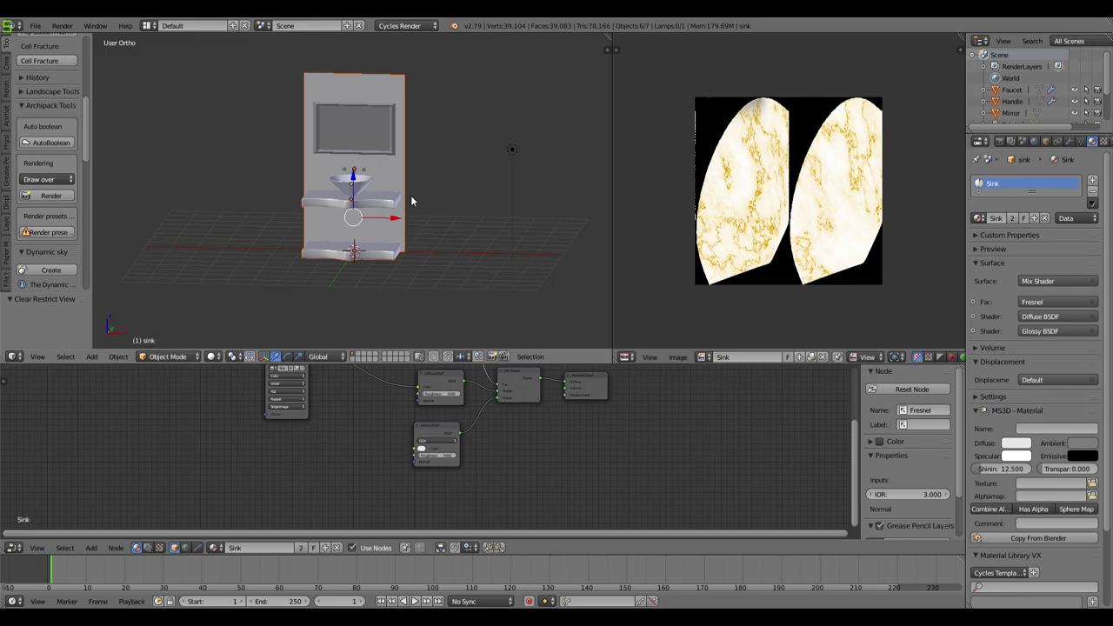
{"action": "key", "text": "KP_0"}
{"action": "key", "text": "shift+z"}
{"action": "scroll", "coordinate": [434, 218], "scroll_direction": "up", "scroll_amount": 3}
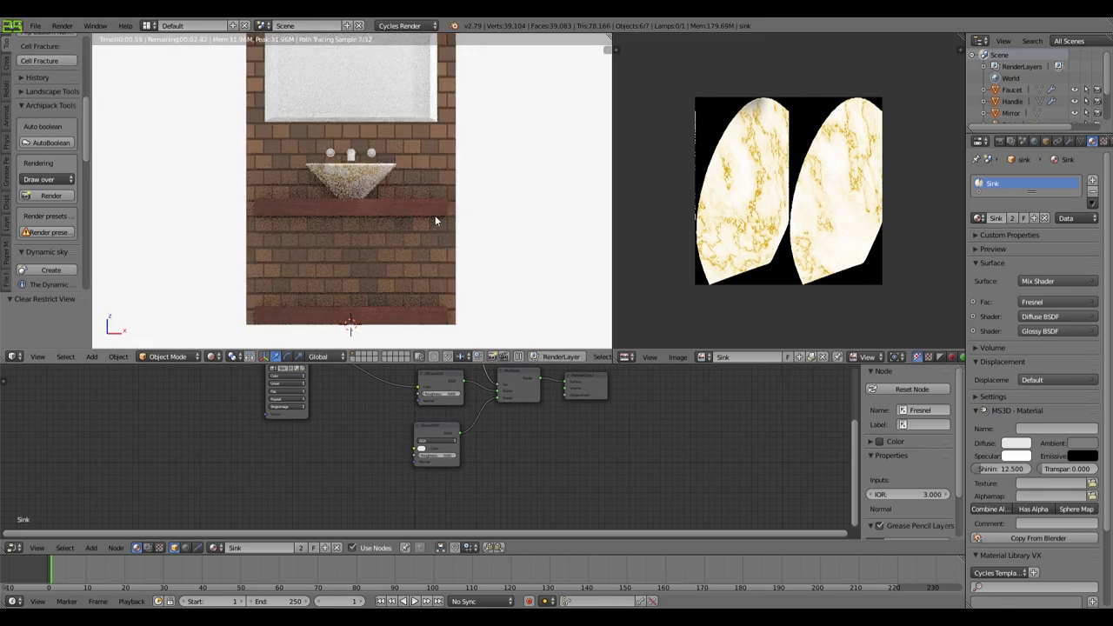
{"action": "key", "text": "shift+z"}
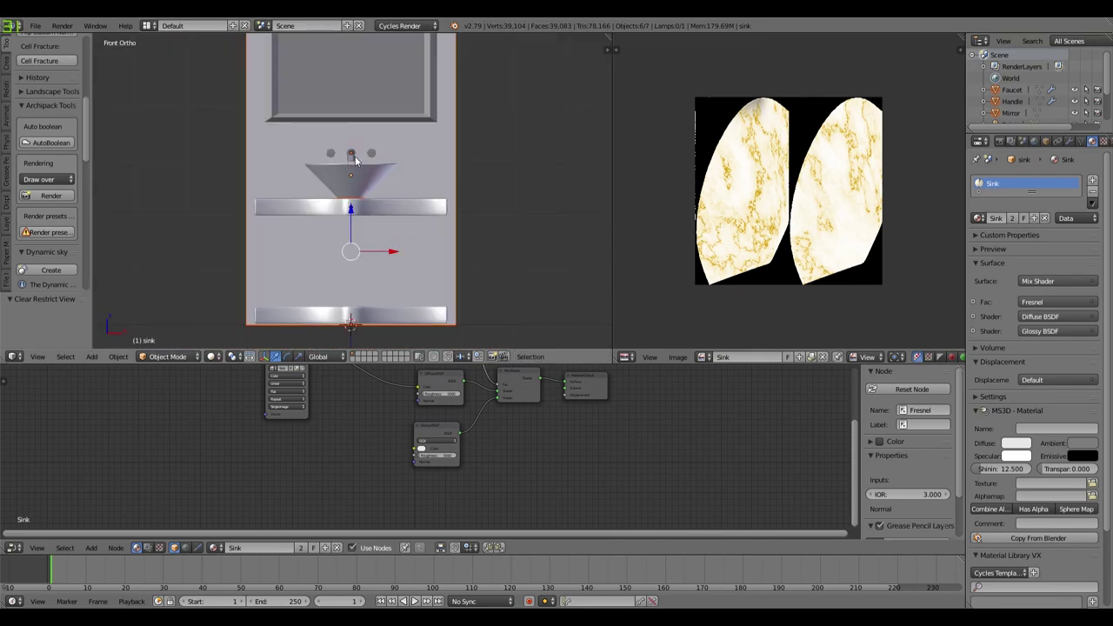
Step: Select the faucet and give it a new material named Faucet
{"action": "right_click", "coordinate": [352, 157]}
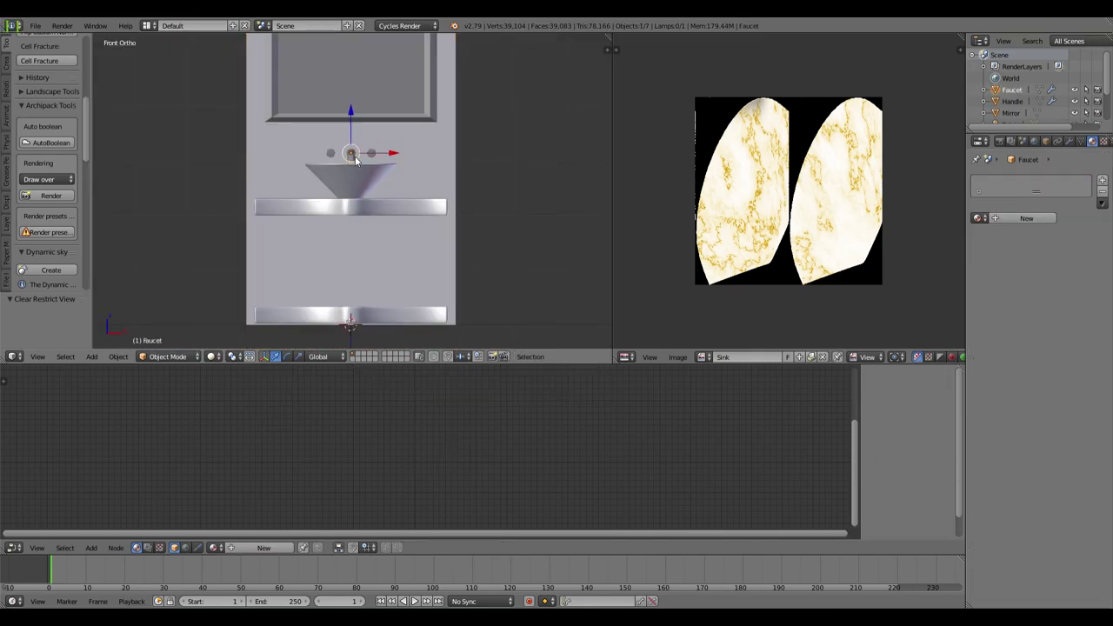
{"action": "left_click", "coordinate": [1024, 218]}
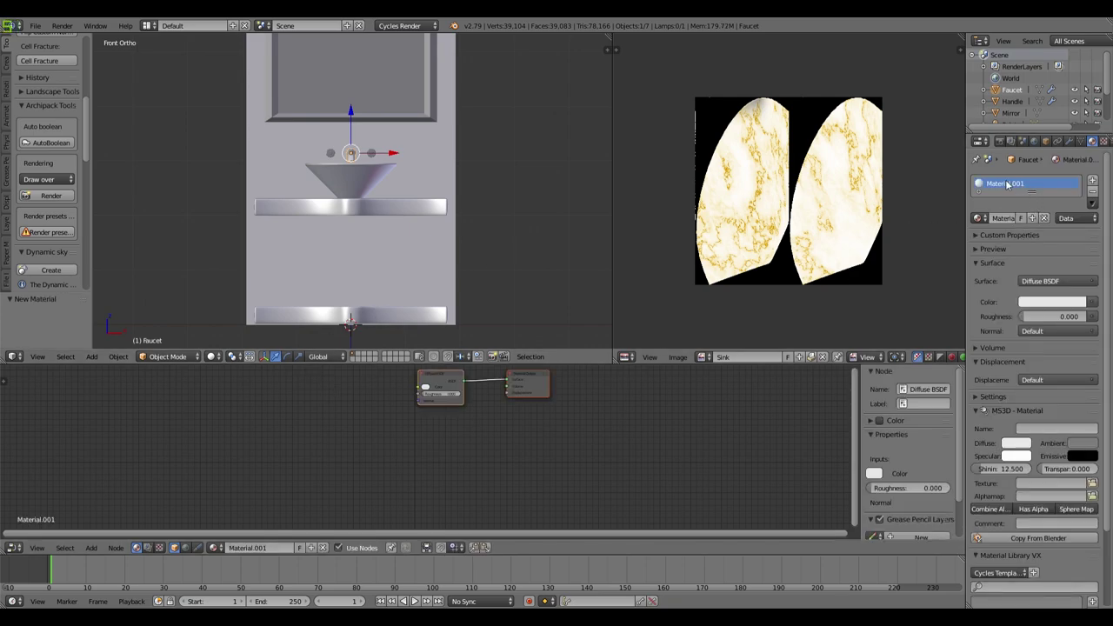
{"action": "double_click", "coordinate": [1009, 186]}
{"action": "type", "text": "Faucet"}
{"action": "key", "text": "Return"}
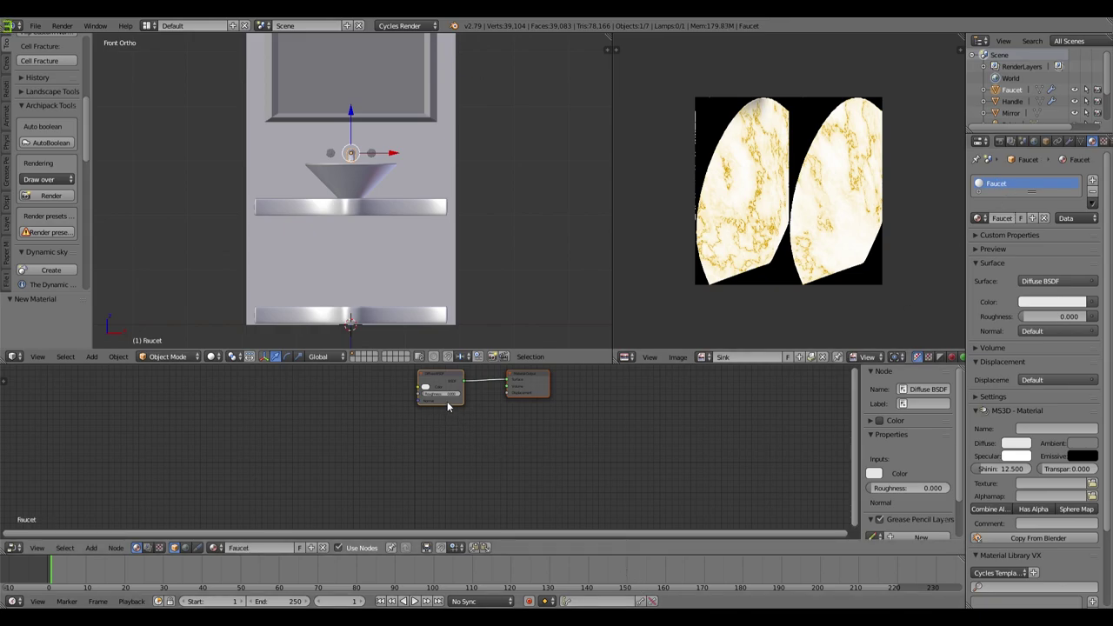
Step: Replace the Faucet material's Diffuse BSDF with a Glossy BSDF linked to the Material Output's Surface
{"action": "key", "text": "x"}
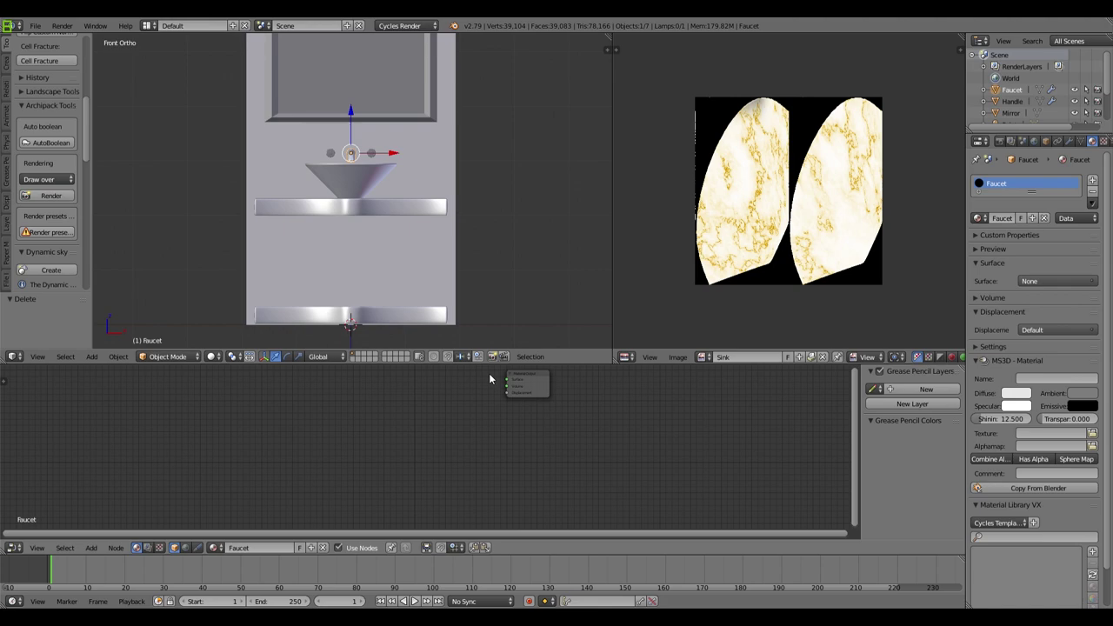
{"action": "key", "text": "shift+a"}
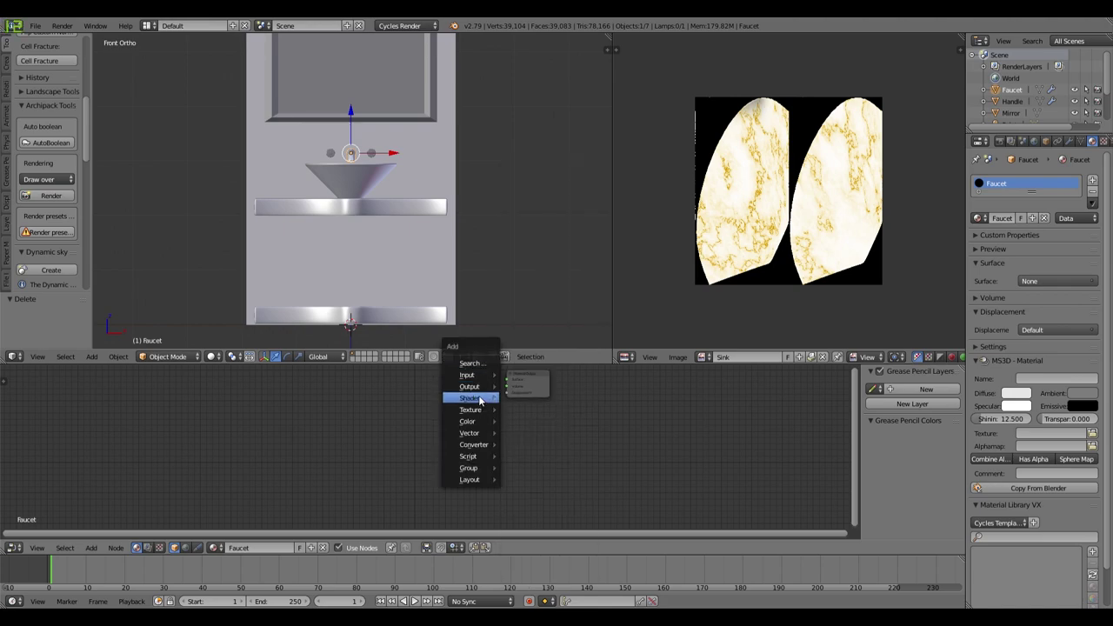
{"action": "mouse_move", "coordinate": [482, 399]}
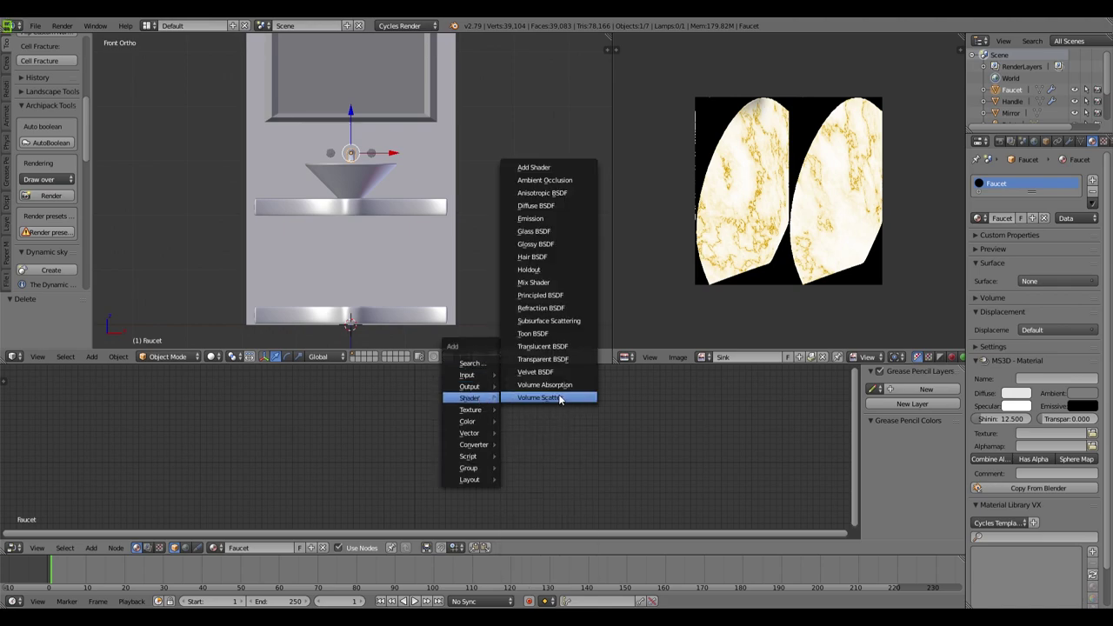
{"action": "left_click", "coordinate": [536, 244]}
{"action": "left_click", "coordinate": [459, 380]}
{"action": "left_click_drag", "start_coordinate": [458, 384], "coordinate": [508, 383]}
Step: Set the faucet's Glossy BSDF roughness to 0.01 and preview the faucet in rendered shading
{"action": "scroll", "coordinate": [449, 405], "scroll_direction": "up", "scroll_amount": 2}
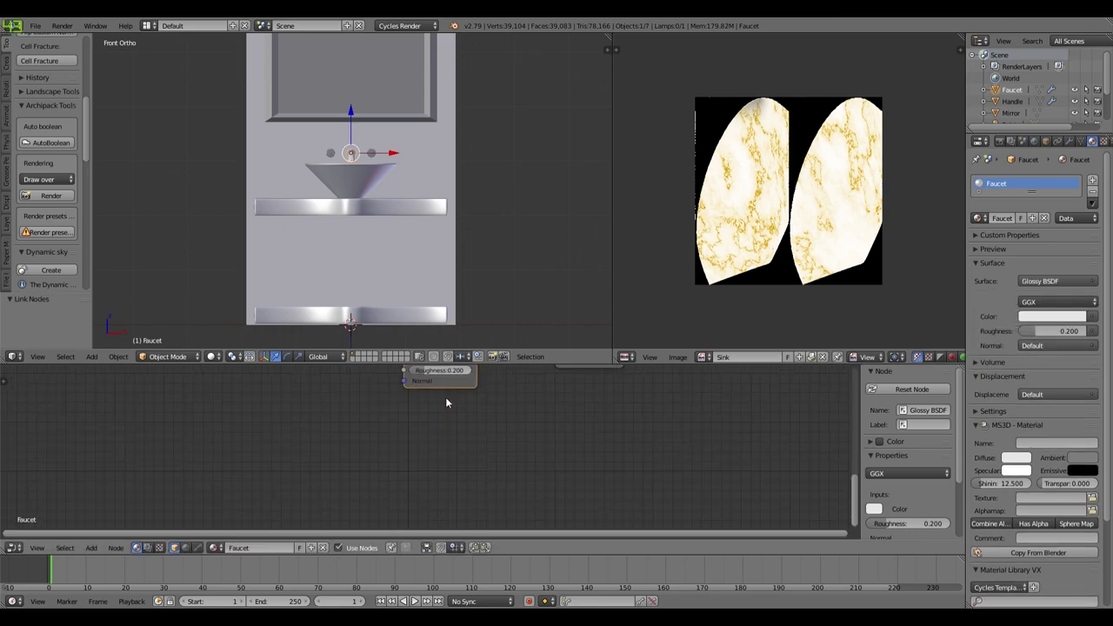
{"action": "middle_click_drag", "start_coordinate": [445, 403], "coordinate": [460, 470]}
{"action": "left_click", "coordinate": [458, 435]}
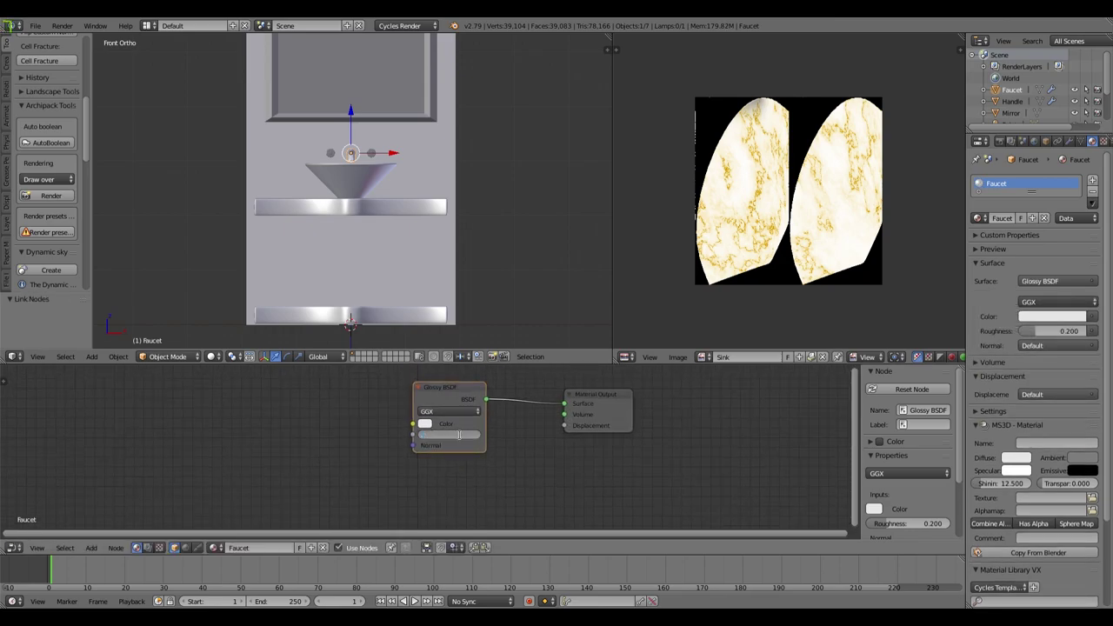
{"action": "type", "text": "0.01"}
{"action": "key", "text": "Return"}
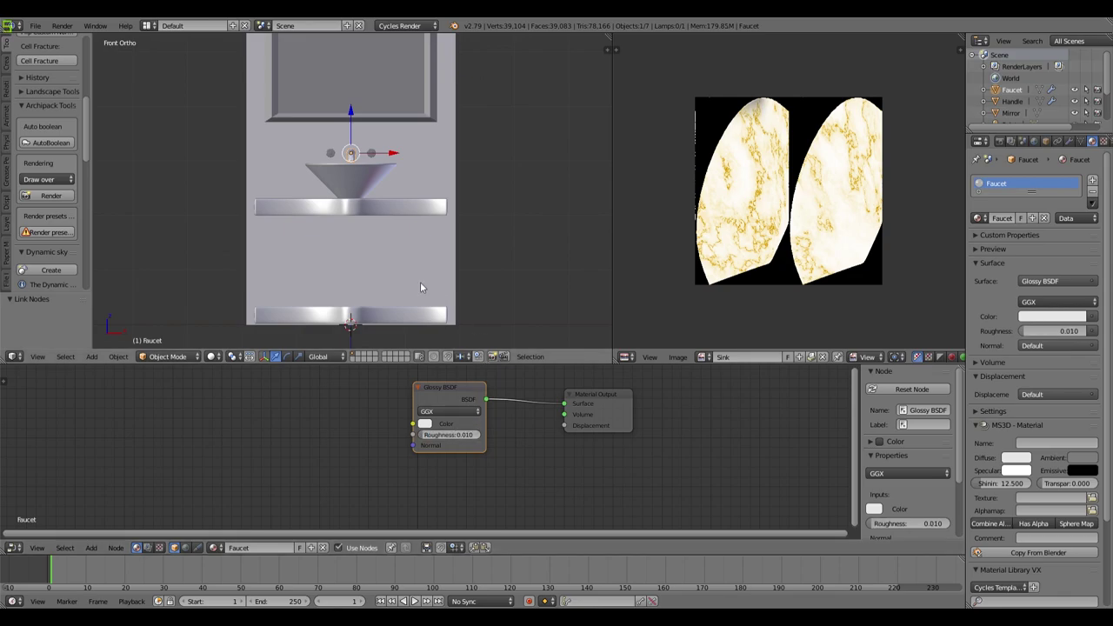
{"action": "key", "text": "shift+z"}
{"action": "scroll", "coordinate": [382, 214], "scroll_direction": "up", "scroll_amount": 4}
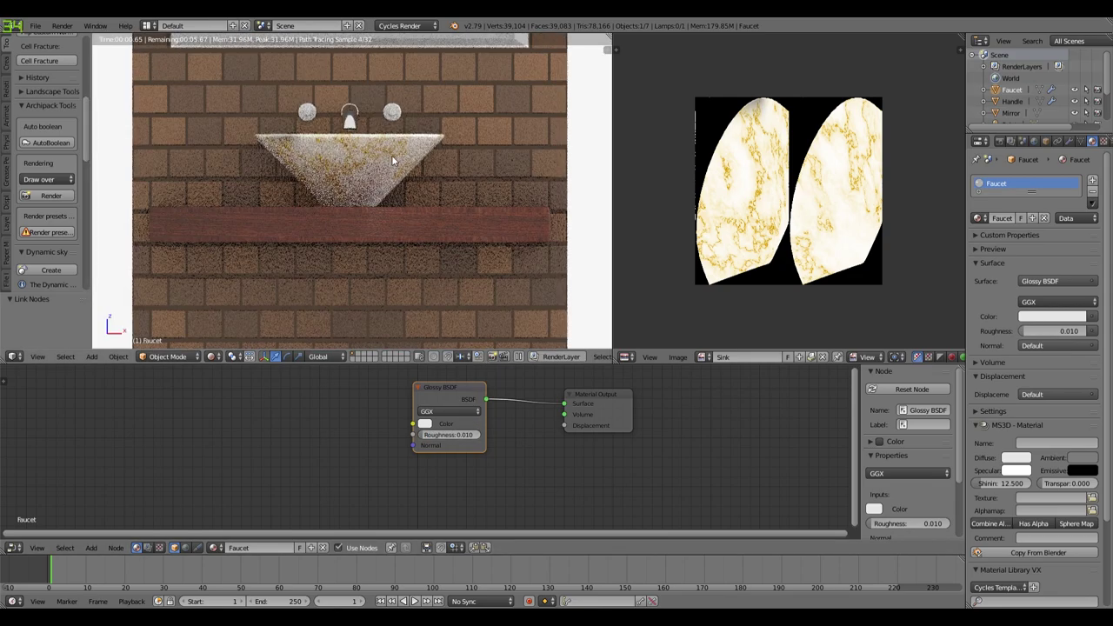
{"action": "key", "text": "shift+z"}
Step: Link the faucet's material to the tap handles on both sides of it
{"action": "right_click", "coordinate": [390, 120]}
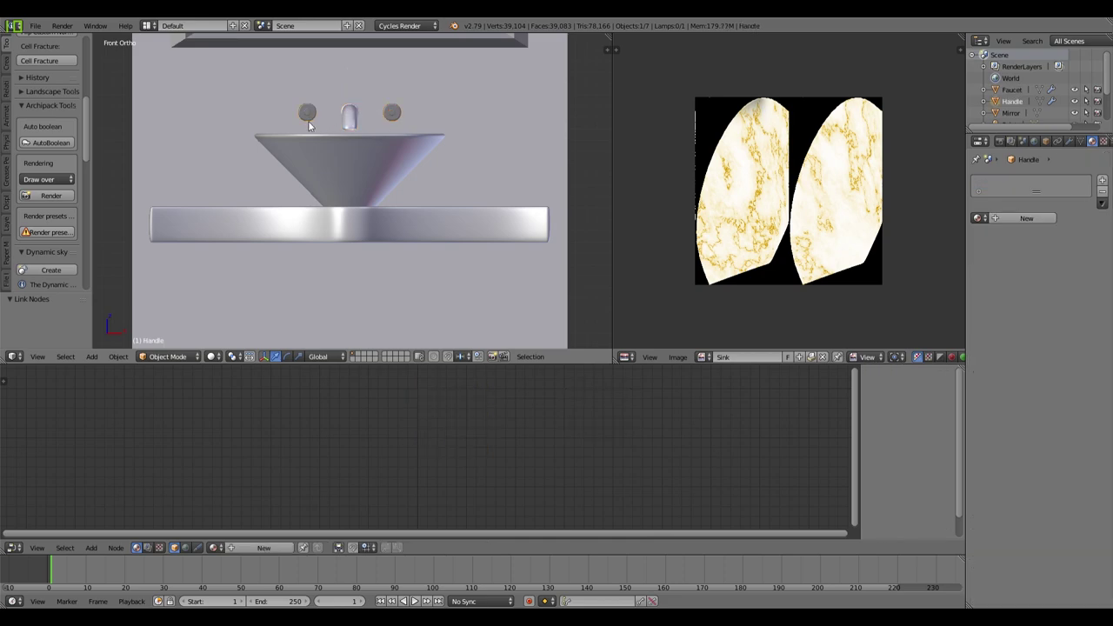
{"action": "right_click", "coordinate": [349, 122]}
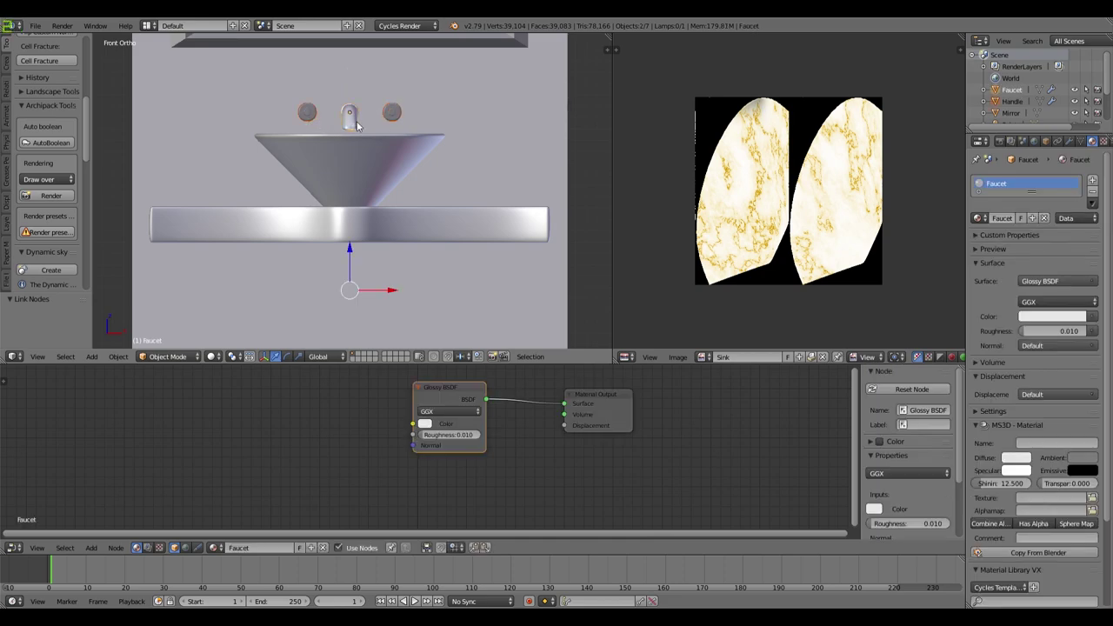
{"action": "key", "text": "ctrl+l"}
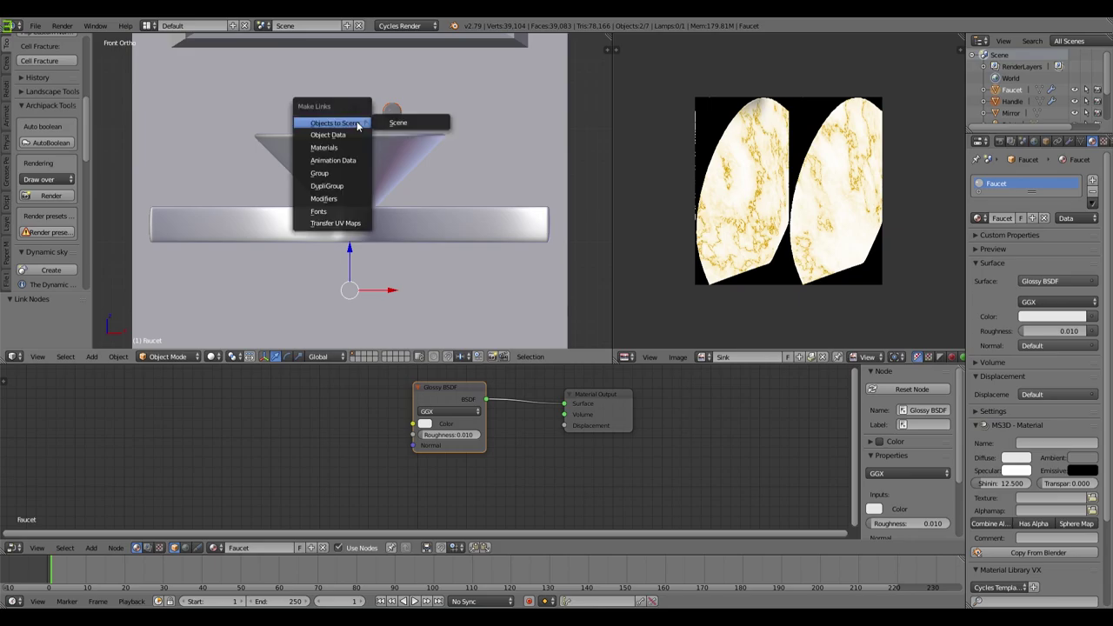
{"action": "left_click", "coordinate": [328, 147]}
Step: Select the mirror above the sink and give it a new material named Mirror
{"action": "middle_click_drag", "start_coordinate": [356, 126], "coordinate": [462, 209]}
{"action": "middle_click_drag", "start_coordinate": [418, 157], "coordinate": [408, 104]}
{"action": "right_click", "coordinate": [411, 103]}
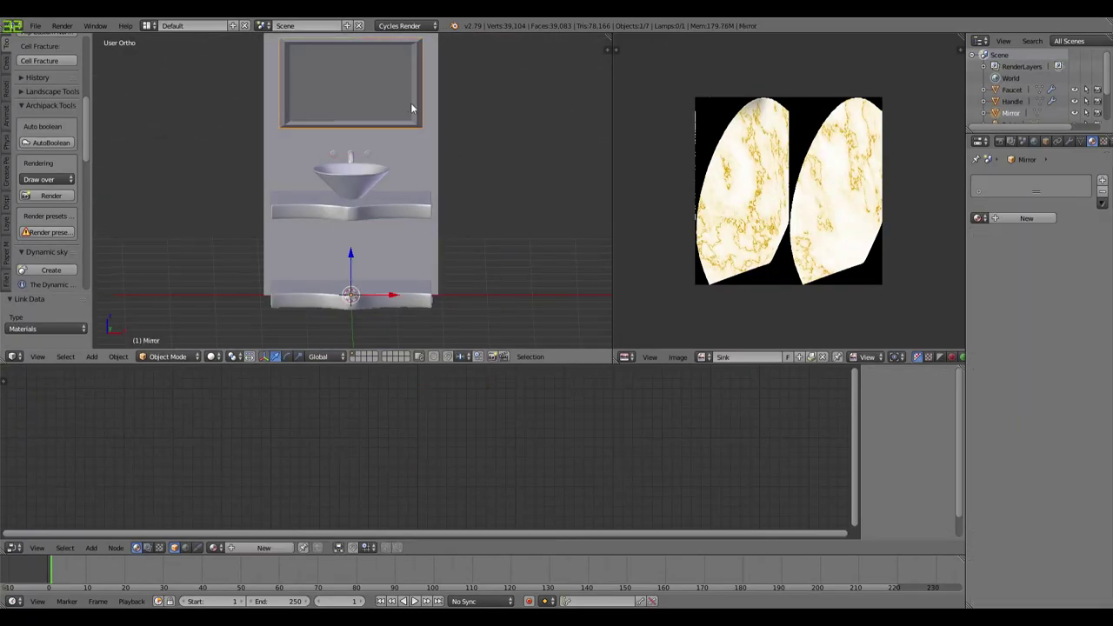
{"action": "left_click", "coordinate": [1024, 218]}
{"action": "double_click", "coordinate": [1024, 185]}
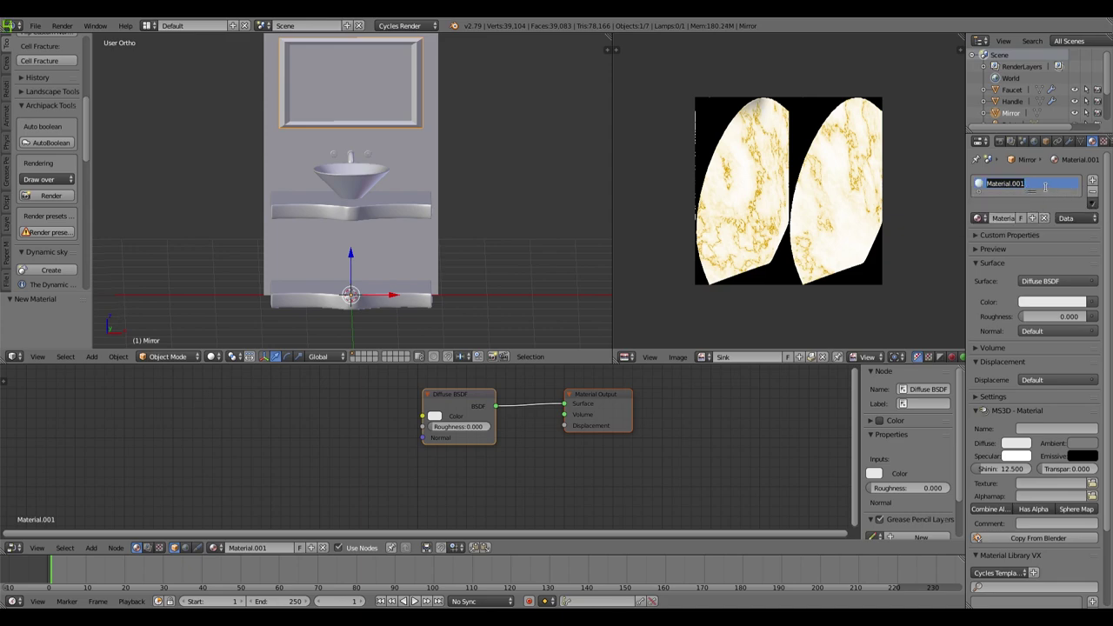
{"action": "type", "text": "Mirror"}
{"action": "key", "text": "Return"}
Step: Add a second material slot to the mirror with a new material named Wooden Frame
{"action": "left_click", "coordinate": [1092, 181]}
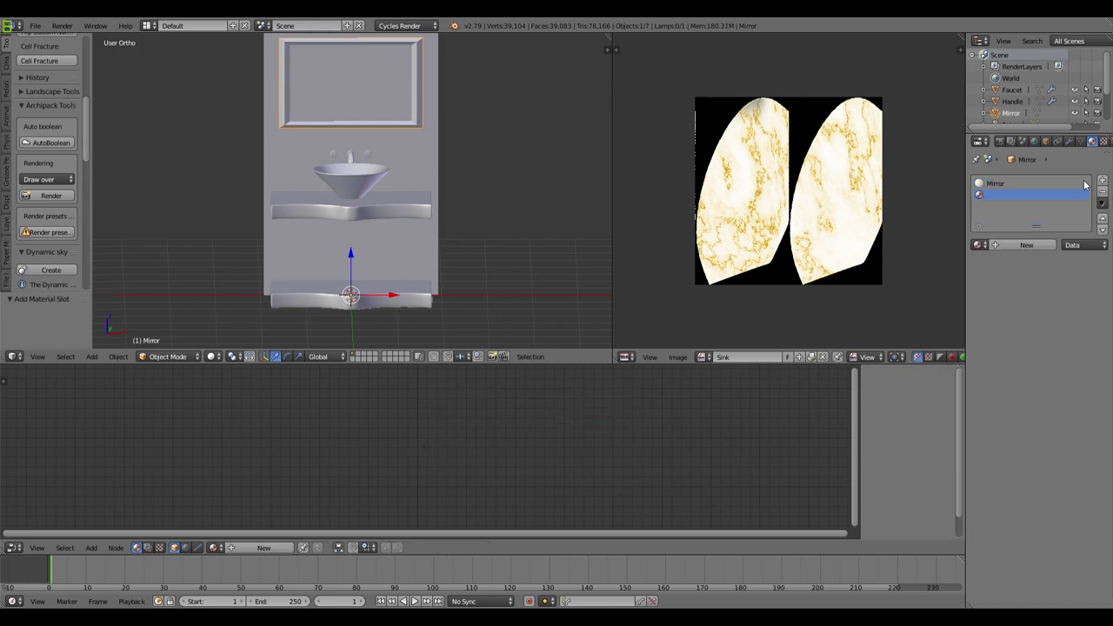
{"action": "left_click", "coordinate": [1022, 245]}
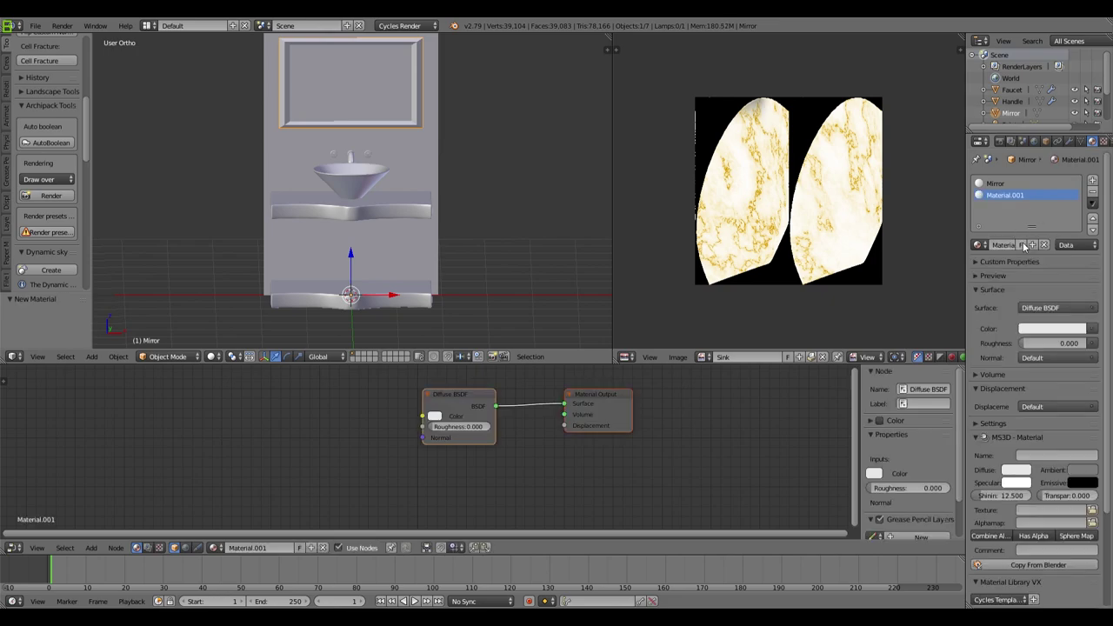
{"action": "key", "text": "space"}
{"action": "type", "text": "f"}
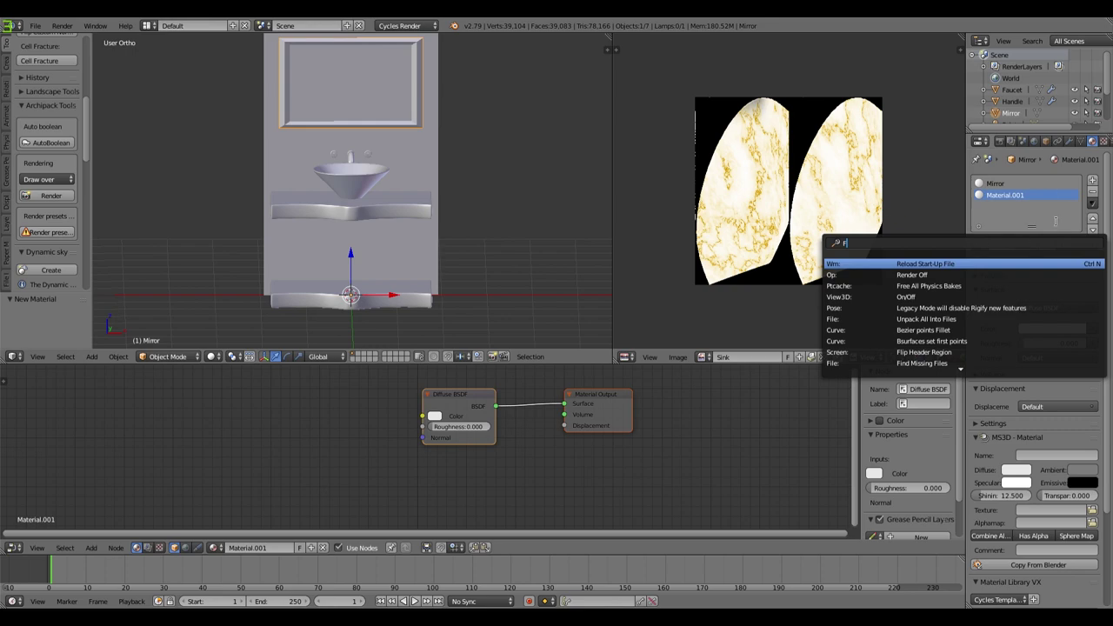
{"action": "double_click", "coordinate": [1045, 196]}
{"action": "type", "text": "Wooden Frame"}
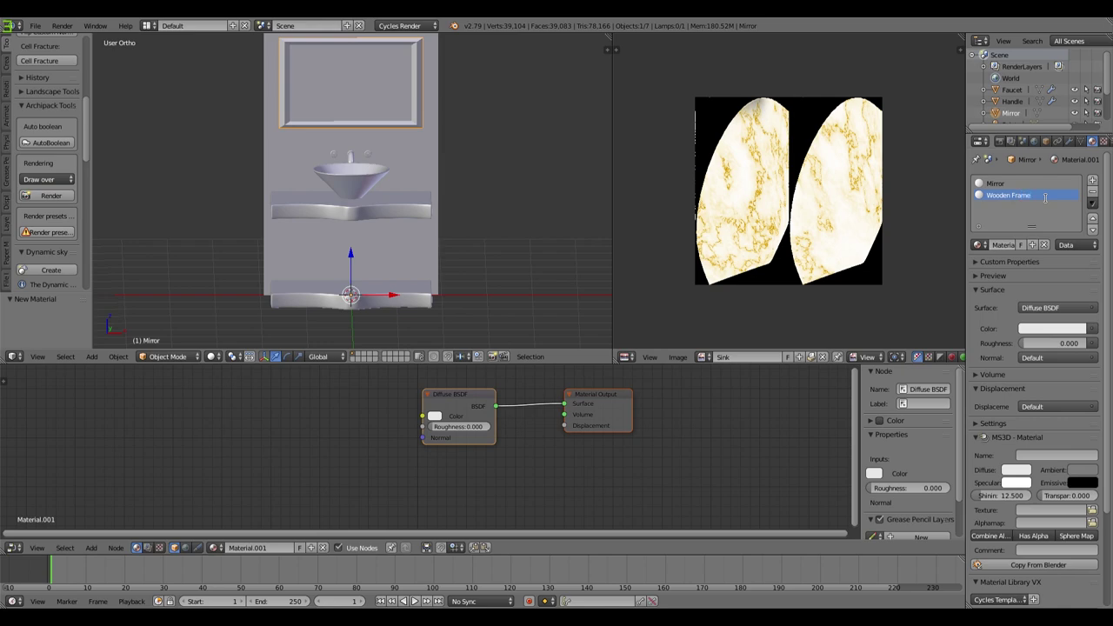
{"action": "key", "text": "Return"}
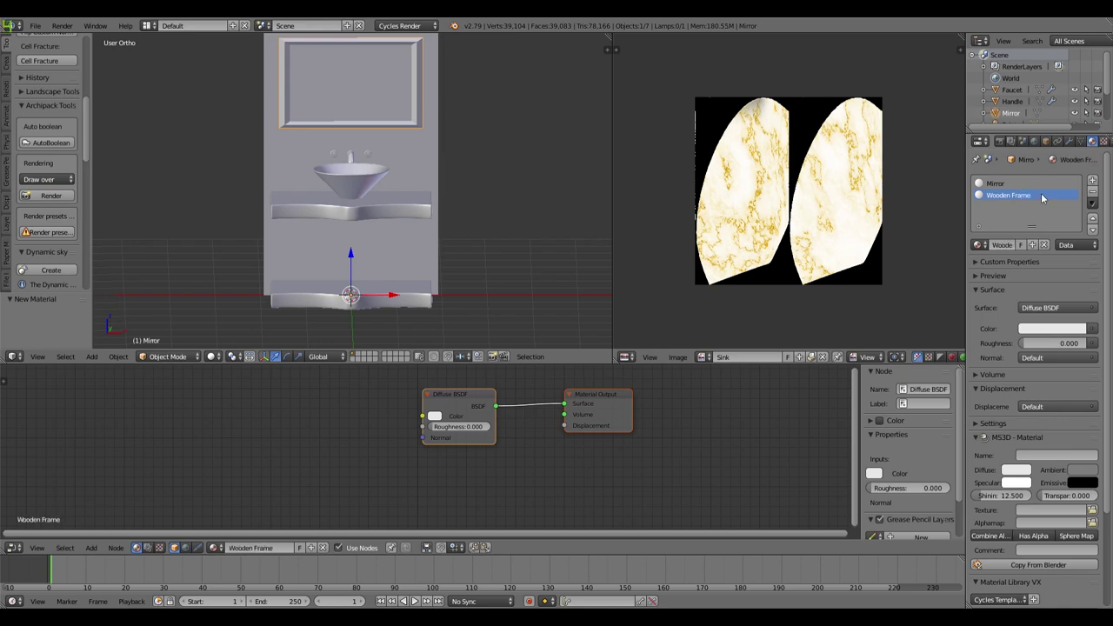
Step: Replace the Mirror material's Diffuse BSDF with a Glossy BSDF linked to Surface, with roughness 0
{"action": "left_click", "coordinate": [994, 183]}
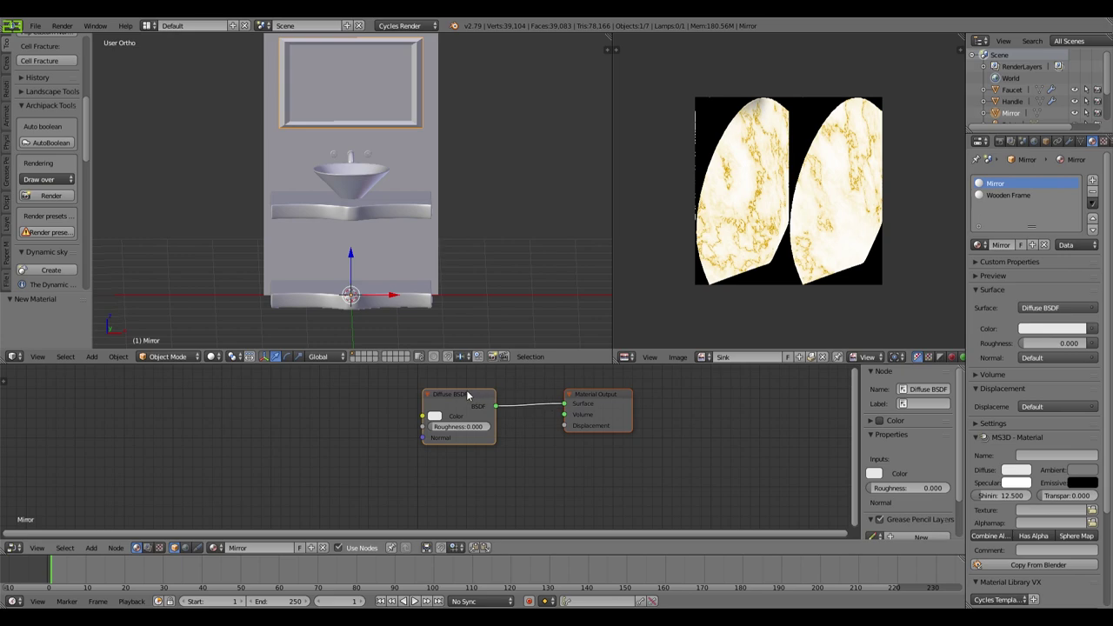
{"action": "key", "text": "x"}
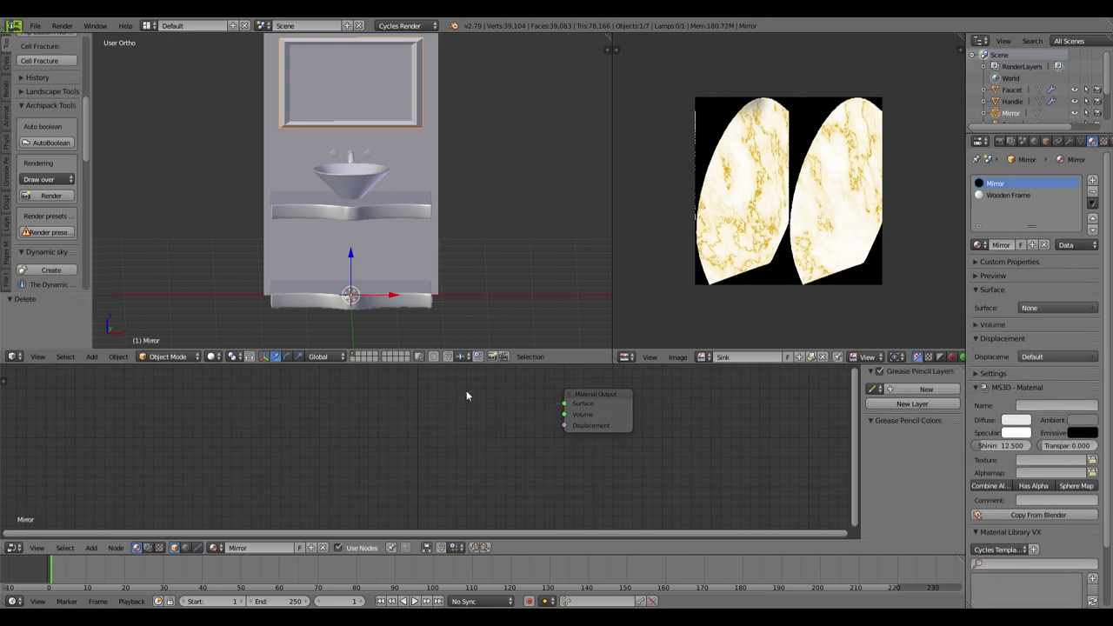
{"action": "key", "text": "shift+a"}
{"action": "mouse_move", "coordinate": [466, 392]}
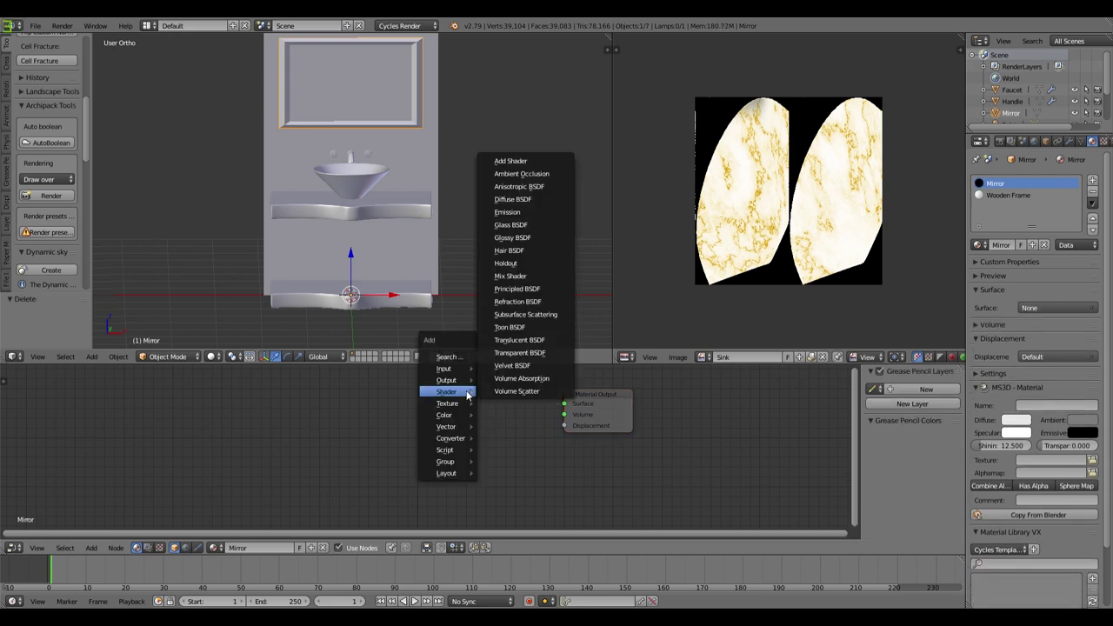
{"action": "left_click", "coordinate": [519, 238]}
{"action": "left_click", "coordinate": [523, 401]}
{"action": "left_click_drag", "start_coordinate": [516, 401], "coordinate": [564, 404]}
{"action": "left_click_drag", "start_coordinate": [487, 435], "coordinate": [447, 435]}
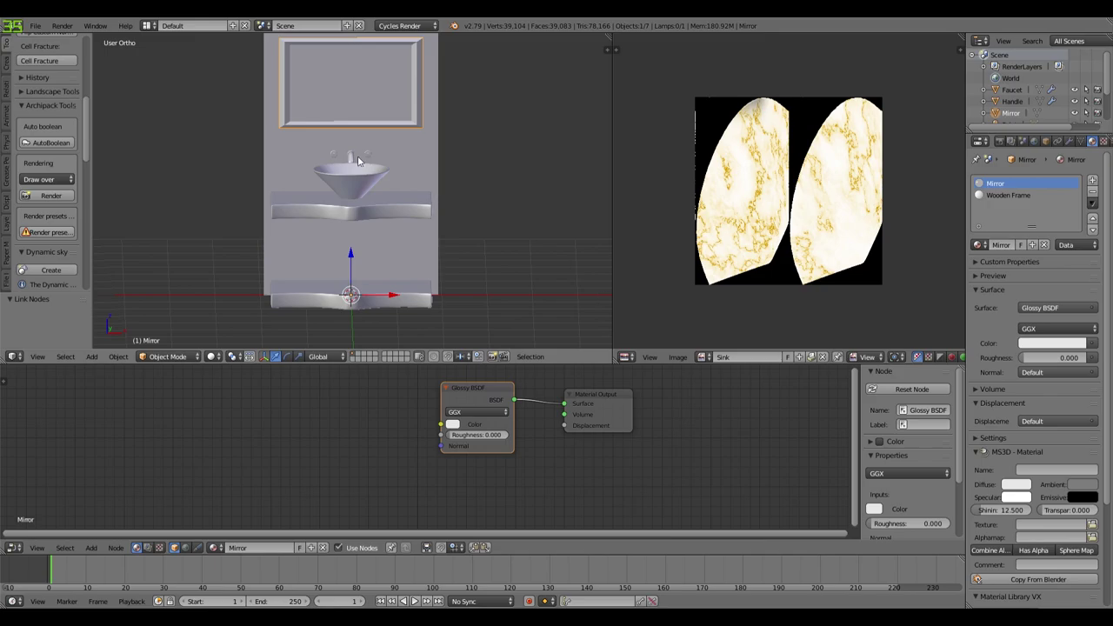
Step: Preview the mirror in rendered shading, return to solid view, and enter Edit Mode on the mirror
{"action": "key", "text": "shift+z"}
{"action": "mouse_move", "coordinate": [355, 153]}
{"action": "middle_mouse_down"}
{"action": "mouse_move", "coordinate": [415, 218]}
{"action": "mouse_move", "coordinate": [383, 218]}
{"action": "mouse_move", "coordinate": [383, 231]}
{"action": "mouse_move", "coordinate": [442, 204]}
{"action": "mouse_move", "coordinate": [448, 102]}
{"action": "middle_mouse_up"}
{"action": "key", "text": "shift+z"}
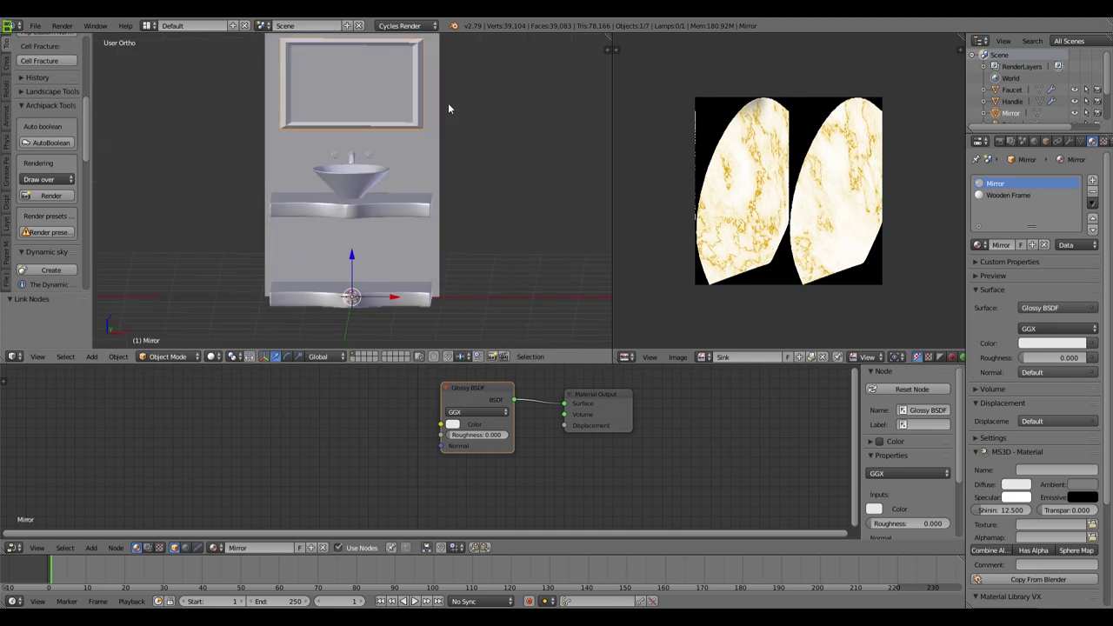
{"action": "key", "text": "Tab"}
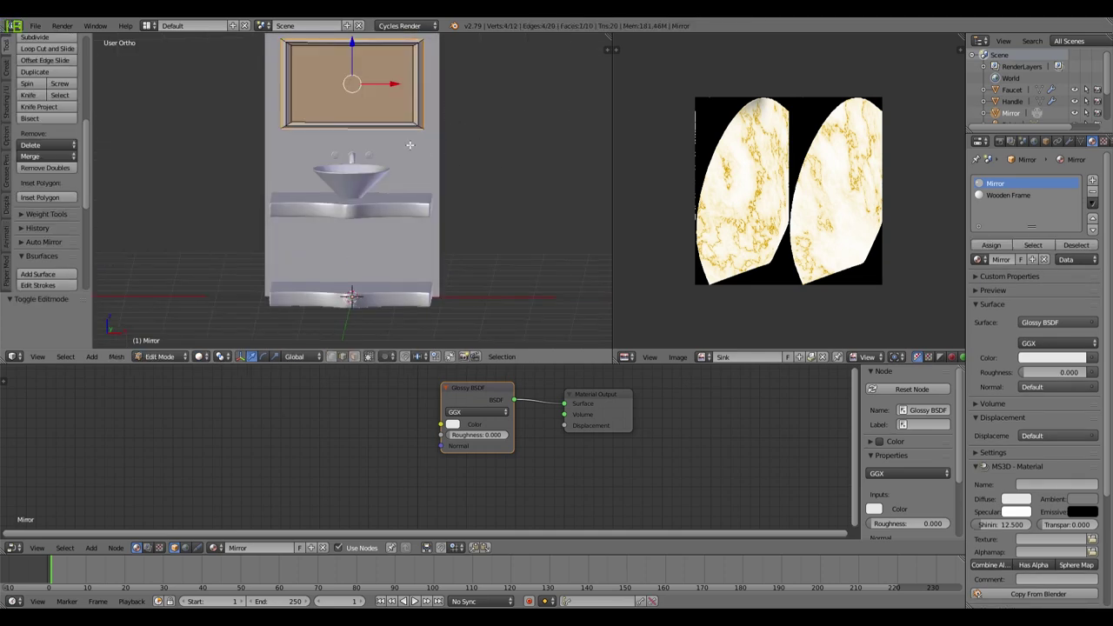
Step: Select only the faces of the frame around the mirror in face select mode
{"action": "key", "text": "a"}
{"action": "middle_click_drag", "start_coordinate": [454, 127], "coordinate": [450, 219], "text": "shift"}
{"action": "scroll", "coordinate": [449, 221], "scroll_direction": "up", "scroll_amount": 4}
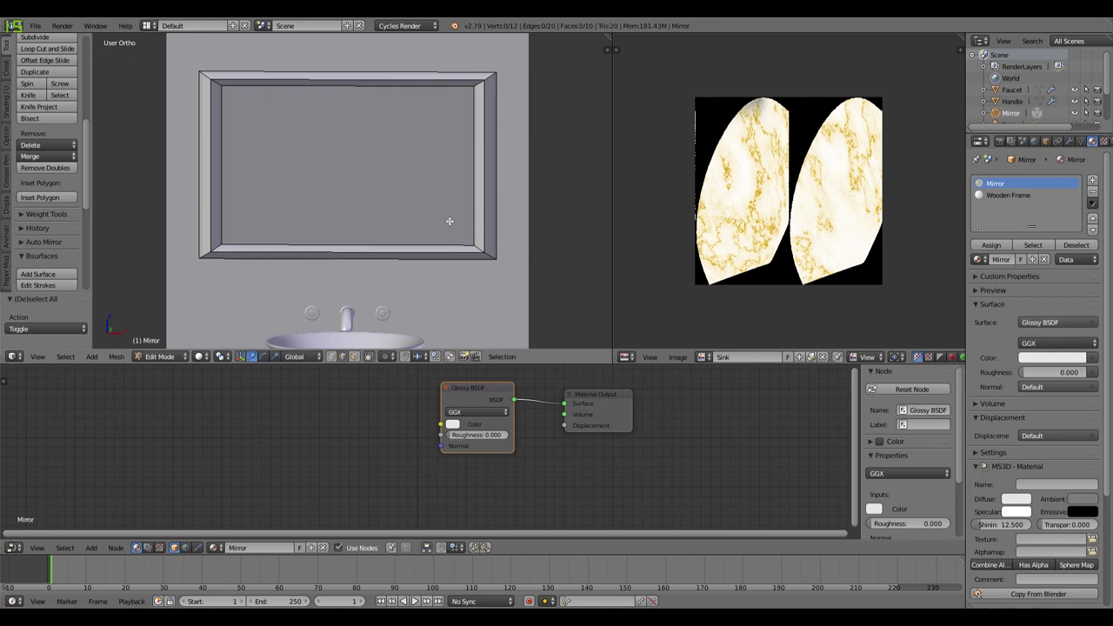
{"action": "left_click", "coordinate": [354, 357]}
{"action": "right_click", "coordinate": [483, 251], "text": "alt"}
{"action": "right_click", "coordinate": [492, 258], "text": "alt+shift"}
{"action": "middle_click_drag", "start_coordinate": [510, 254], "coordinate": [580, 266]}
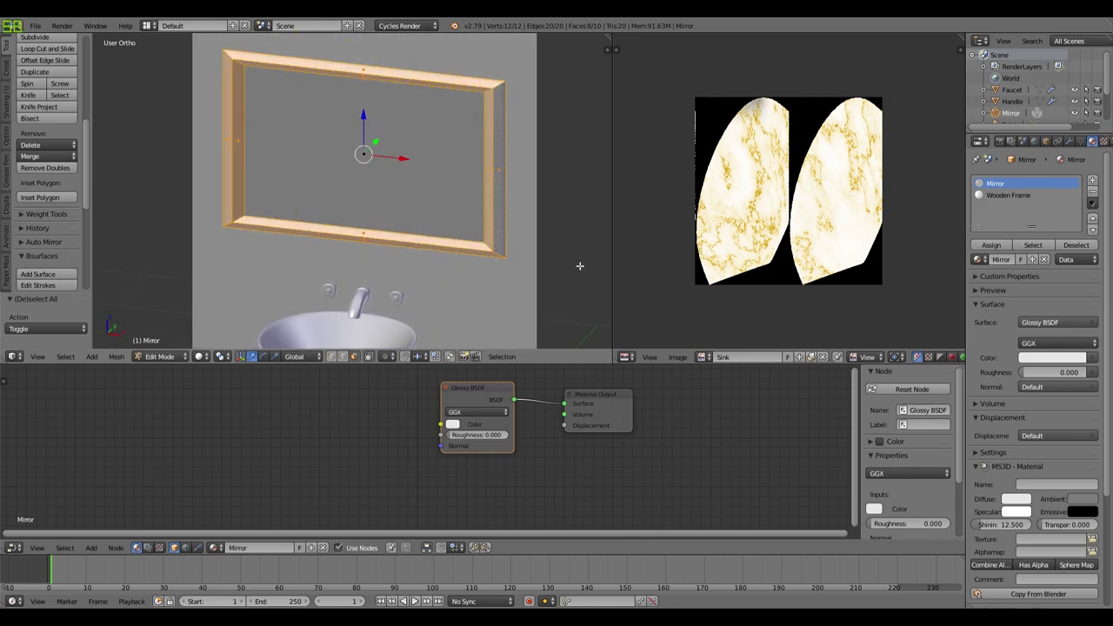
Step: Set the Wooden Frame material's diffuse colour to dark reddish brown and assign it to the selected frame faces
{"action": "left_click", "coordinate": [1009, 195]}
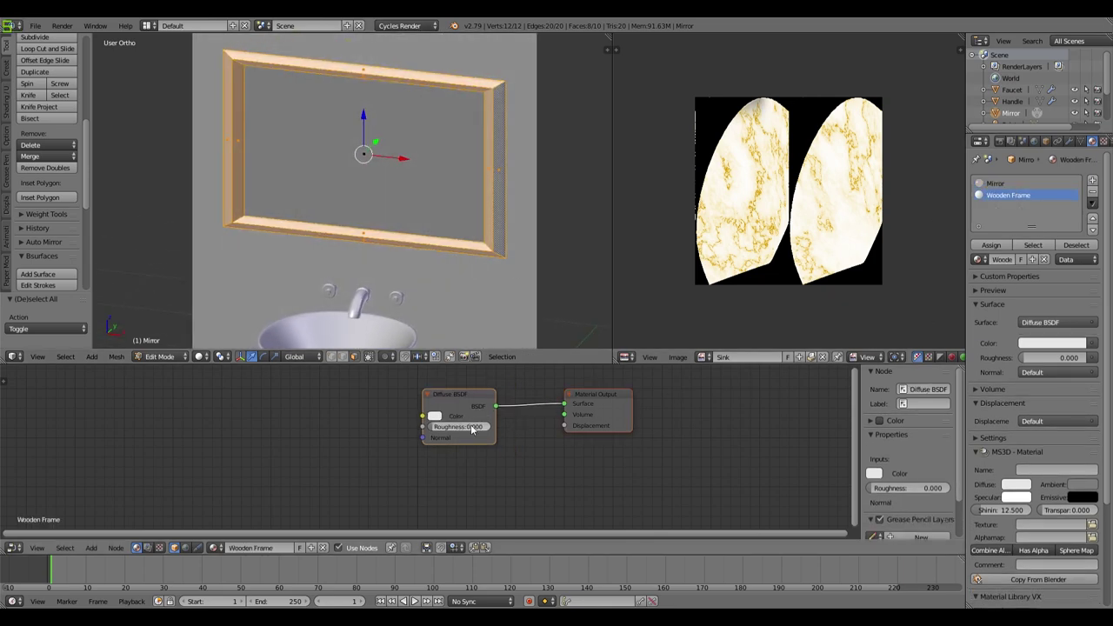
{"action": "left_click", "coordinate": [446, 404]}
{"action": "left_click", "coordinate": [434, 415]}
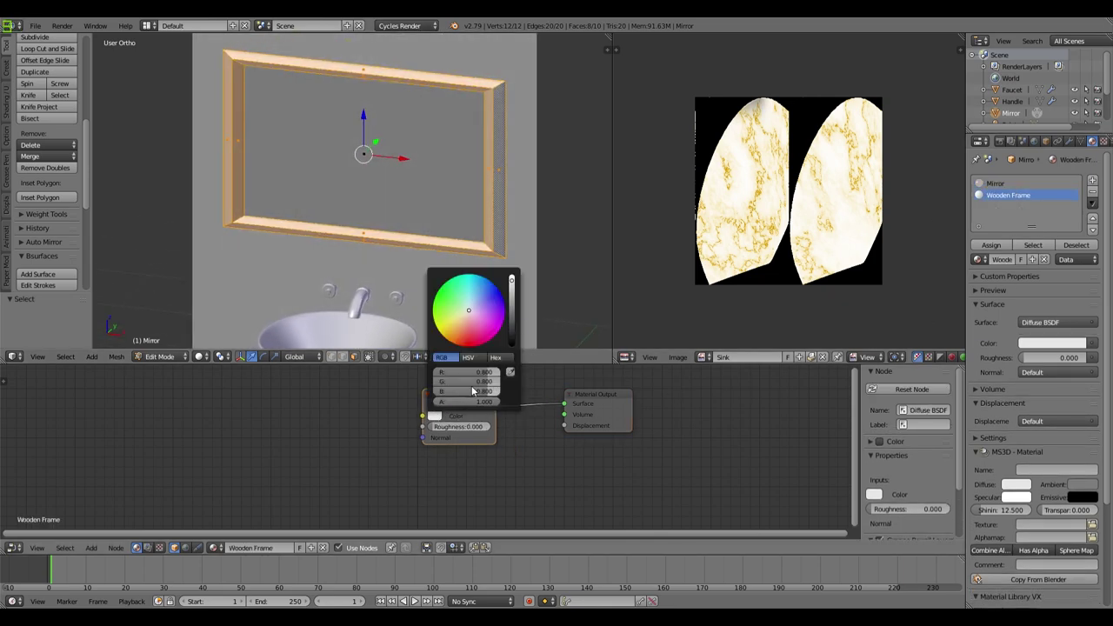
{"action": "left_click", "coordinate": [463, 337]}
{"action": "left_click", "coordinate": [460, 339]}
{"action": "left_click_drag", "start_coordinate": [515, 287], "coordinate": [513, 327]}
{"action": "left_click", "coordinate": [991, 244]}
Step: Leave Edit Mode, preview the mirror and frame materials in rendered shading, and return to solid shading
{"action": "key", "text": "Tab"}
{"action": "key", "text": "KP_0"}
{"action": "key", "text": "shift+z"}
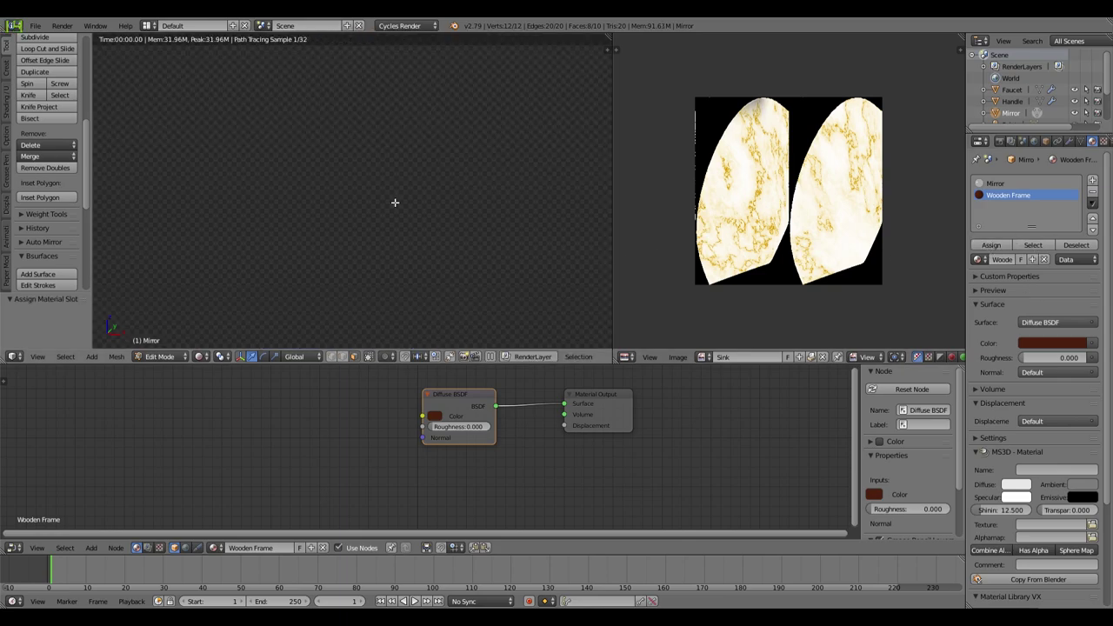
{"action": "mouse_move", "coordinate": [342, 239]}
{"action": "middle_mouse_down"}
{"action": "mouse_move", "coordinate": [427, 214]}
{"action": "mouse_move", "coordinate": [452, 258]}
{"action": "mouse_move", "coordinate": [338, 277]}
{"action": "mouse_move", "coordinate": [415, 239]}
{"action": "middle_mouse_up"}
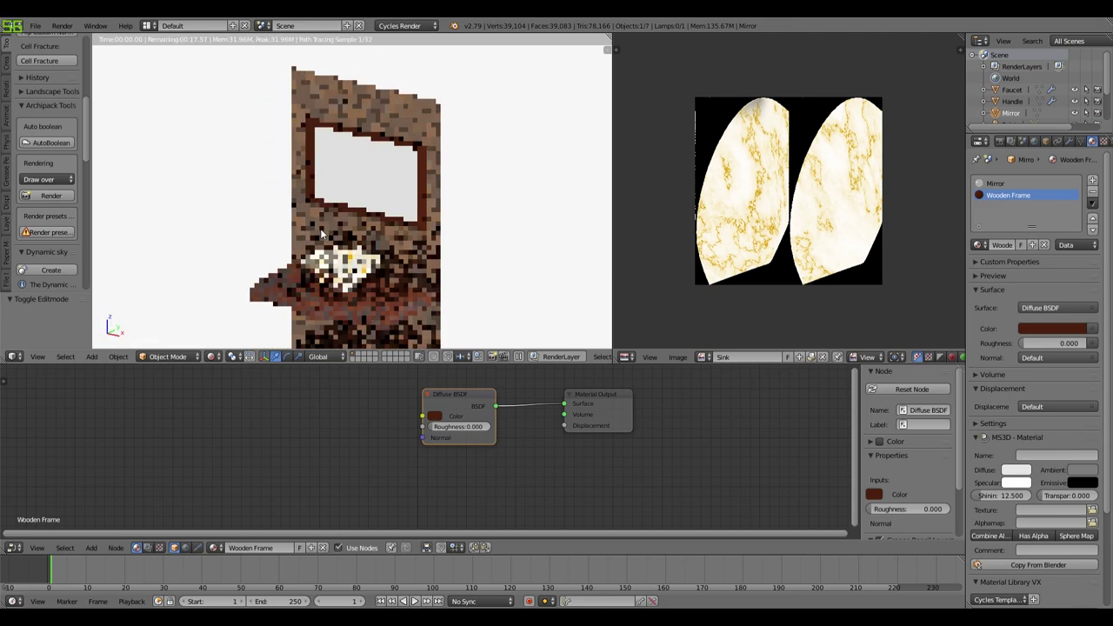
{"action": "scroll", "coordinate": [414, 239], "scroll_direction": "down", "scroll_amount": 5}
{"action": "key", "text": "shift+z"}
Step: Add a cube to the scene and raise it along Z to the wall area above the mirror
{"action": "key", "text": "KP_1"}
{"action": "scroll", "coordinate": [426, 235], "scroll_direction": "up", "scroll_amount": 4}
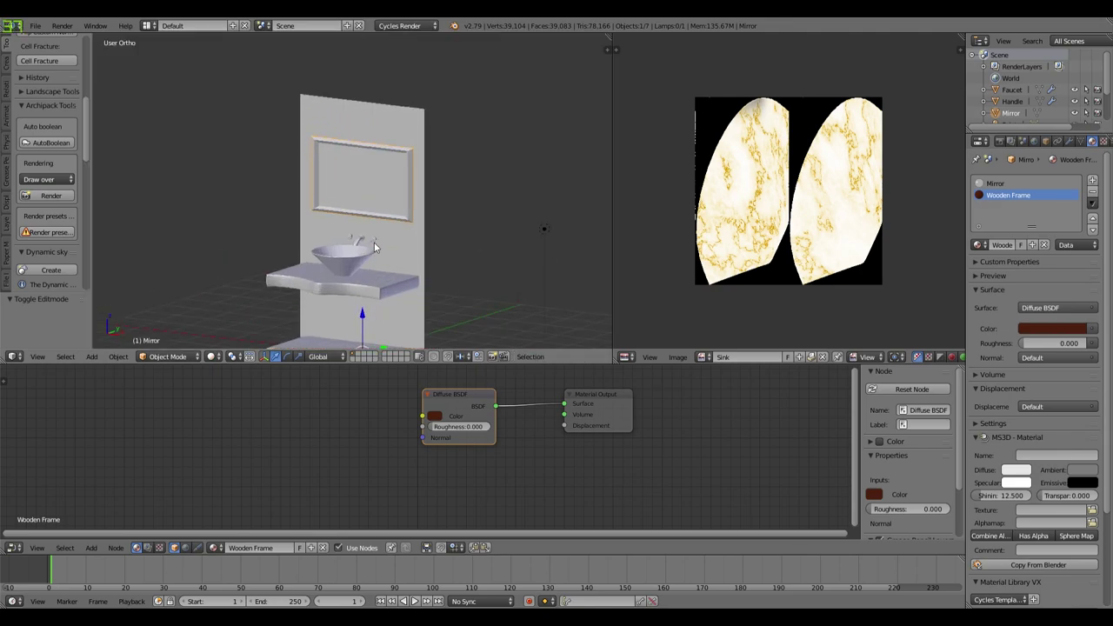
{"action": "key", "text": "shift+a"}
{"action": "mouse_move", "coordinate": [377, 223]}
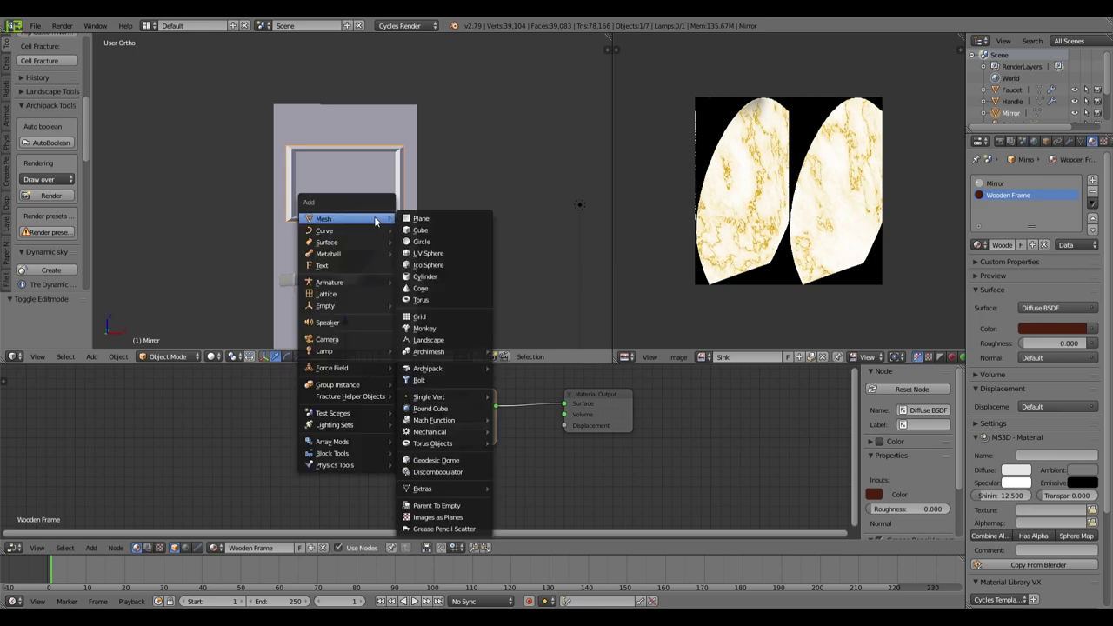
{"action": "left_click", "coordinate": [419, 231]}
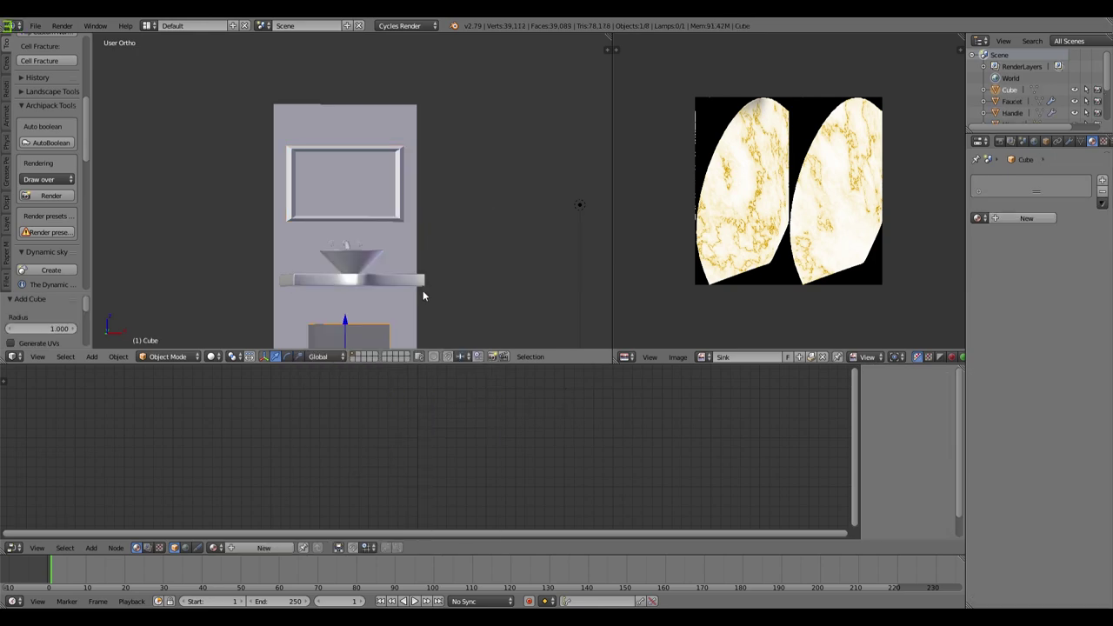
{"action": "key", "text": "KP_1"}
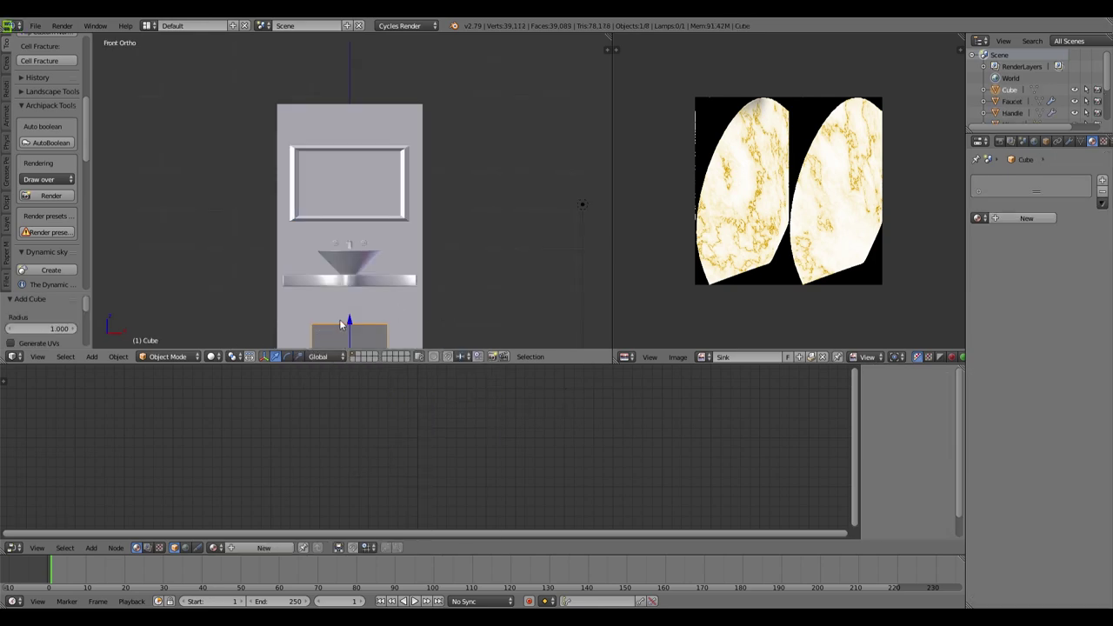
{"action": "key", "text": "g"}
{"action": "key", "text": "z"}
{"action": "left_click", "coordinate": [525, 200]}
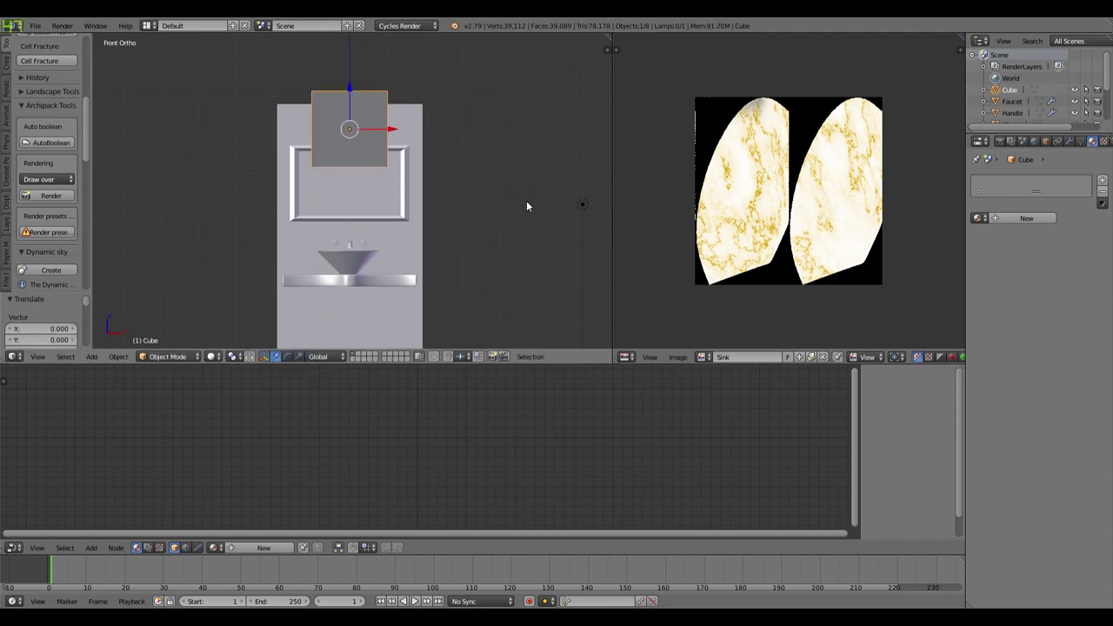
Step: Scale the cube down to about 0.111, adjust its height above the mirror, and stretch it about 14.08 times along X
{"action": "key", "text": "s"}
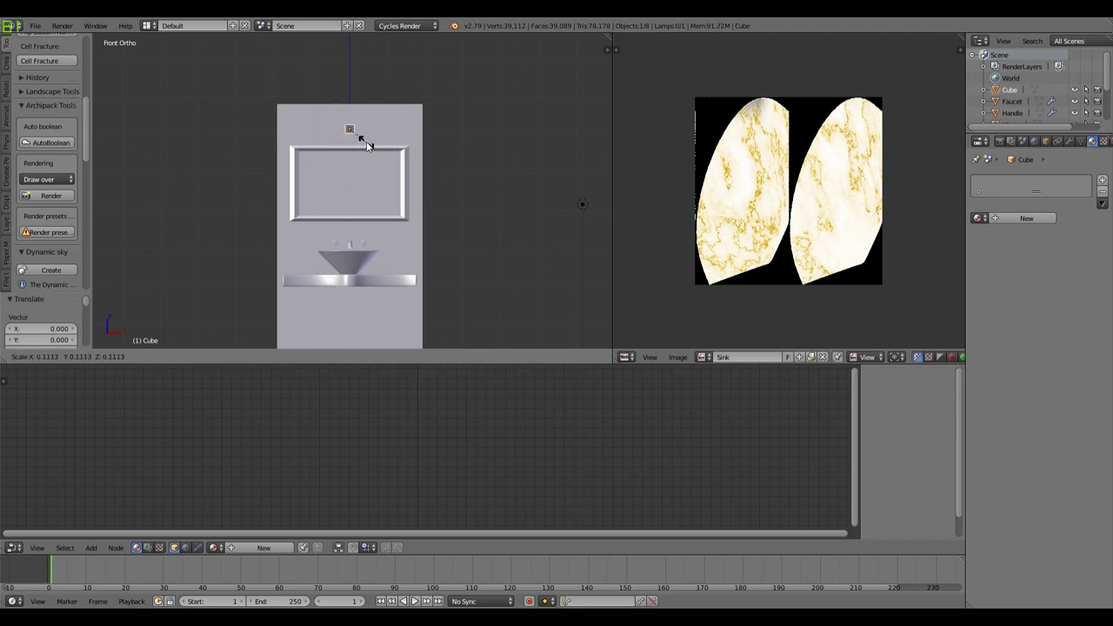
{"action": "left_click", "coordinate": [412, 171]}
{"action": "scroll", "coordinate": [412, 171], "scroll_direction": "up", "scroll_amount": 5}
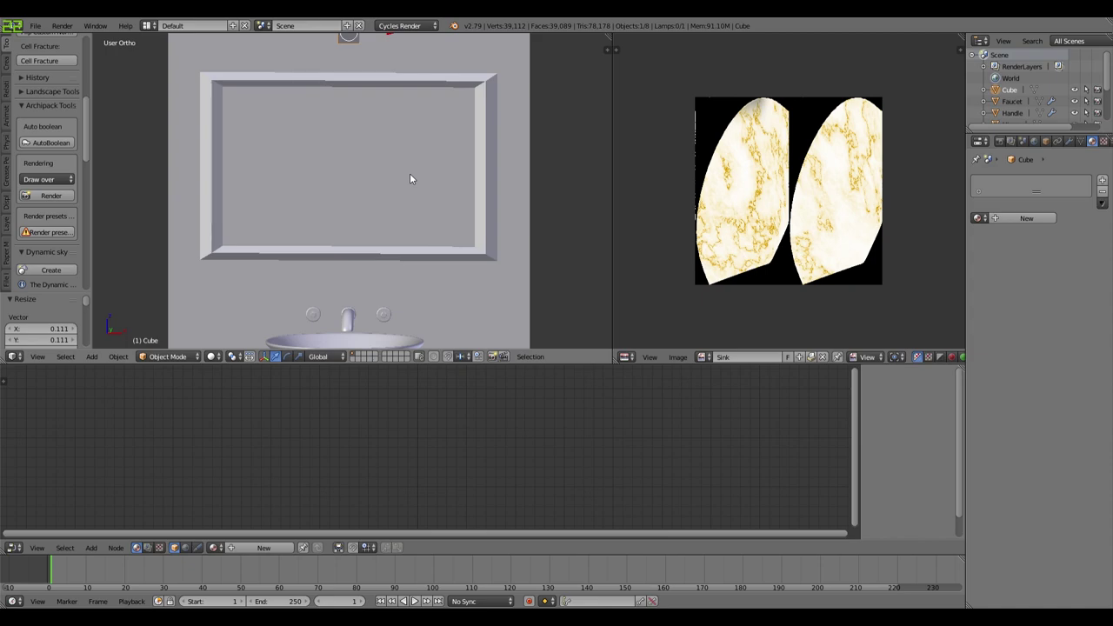
{"action": "middle_click_drag", "start_coordinate": [410, 173], "coordinate": [410, 294], "text": "shift"}
{"action": "mouse_move", "coordinate": [346, 130]}
{"action": "left_mouse_down"}
{"action": "mouse_move", "coordinate": [345, 97]}
{"action": "mouse_move", "coordinate": [344, 113]}
{"action": "left_mouse_up"}
{"action": "key", "text": "s"}
{"action": "key", "text": "x"}
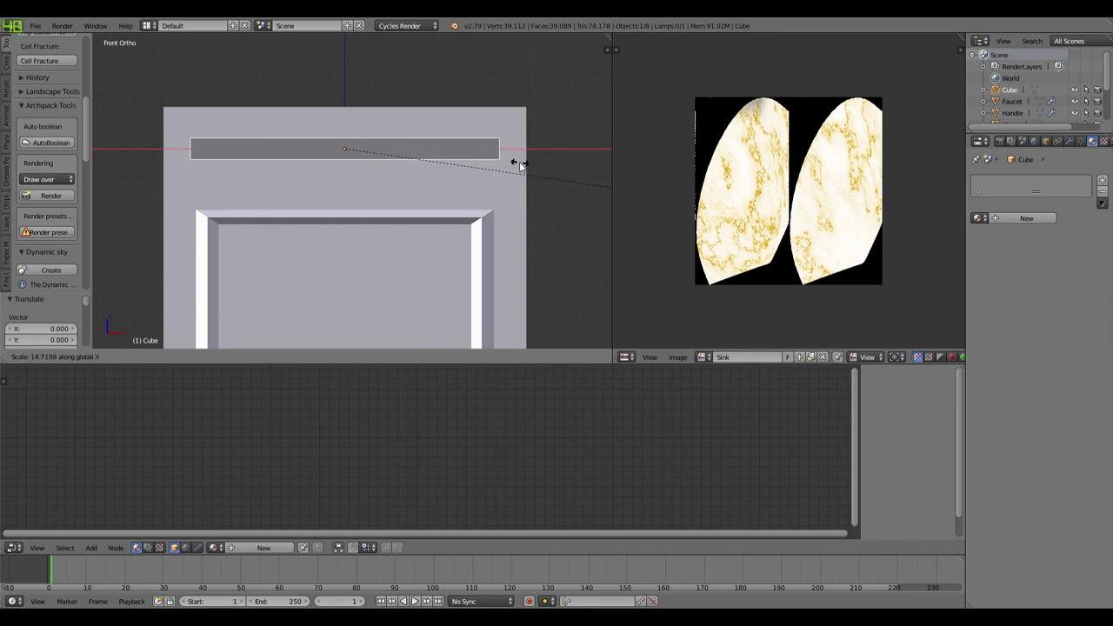
{"action": "left_click", "coordinate": [426, 156]}
Step: Move the bar about 0.12 units forward along Y, away from the wall
{"action": "middle_click_drag", "start_coordinate": [422, 157], "coordinate": [432, 212]}
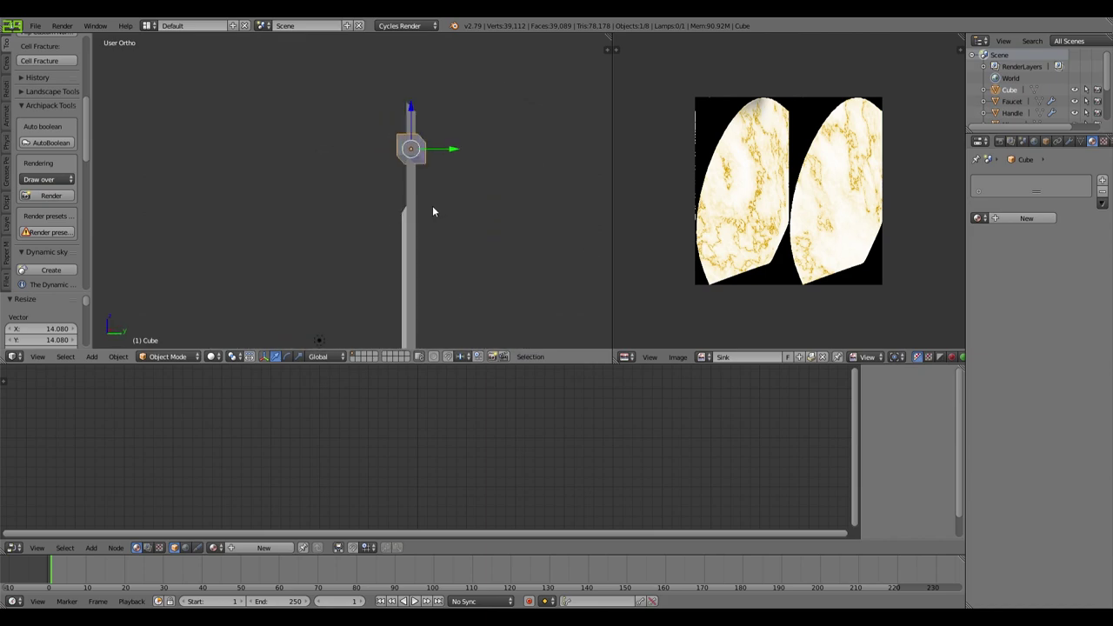
{"action": "key", "text": "KP_3"}
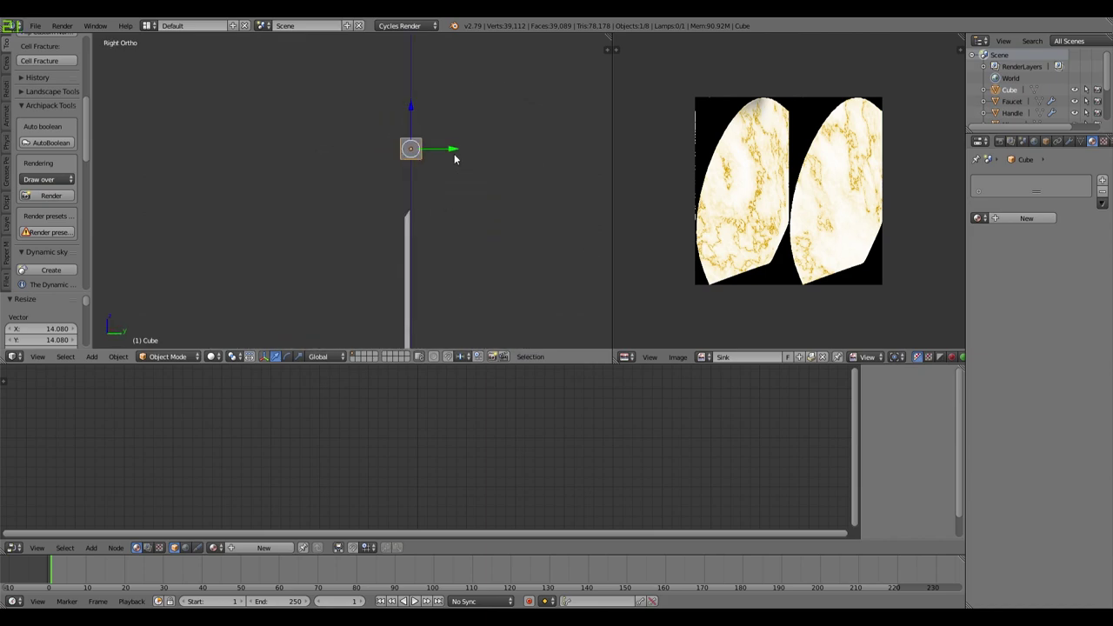
{"action": "key", "text": "g"}
{"action": "key", "text": "y"}
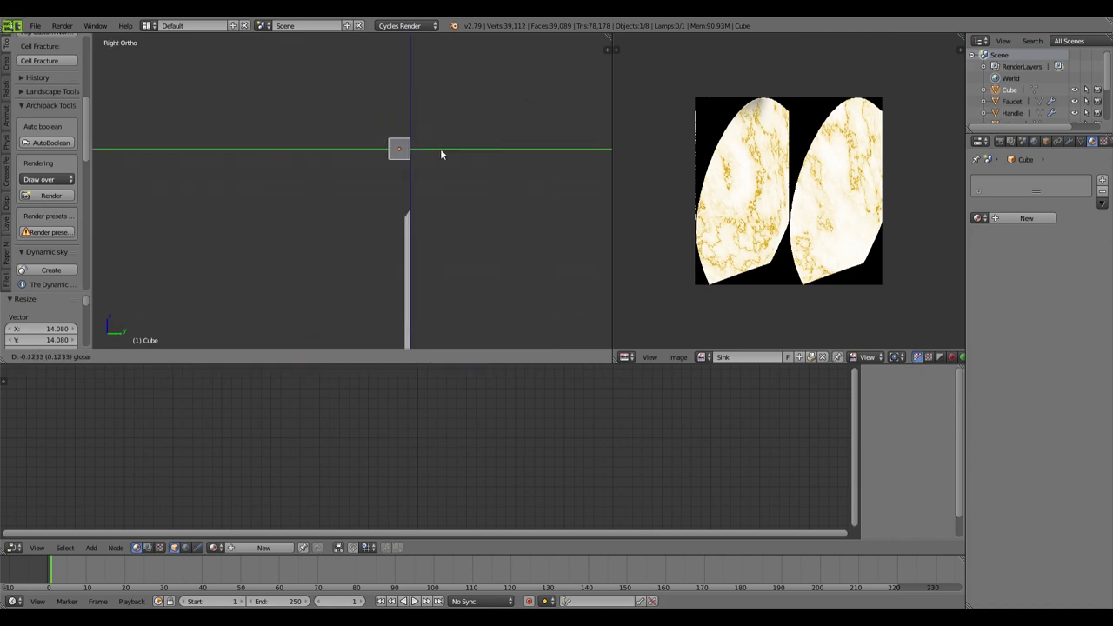
{"action": "left_click", "coordinate": [441, 154]}
Step: In Edit Mode, pull the bar's front face about 0.259 units outward along Y
{"action": "middle_click_drag", "start_coordinate": [408, 211], "coordinate": [493, 214]}
{"action": "key", "text": "Tab"}
{"action": "key", "text": "a"}
{"action": "middle_click_drag", "start_coordinate": [435, 153], "coordinate": [362, 184]}
{"action": "right_click", "coordinate": [362, 184]}
{"action": "key", "text": "g"}
{"action": "key", "text": "y"}
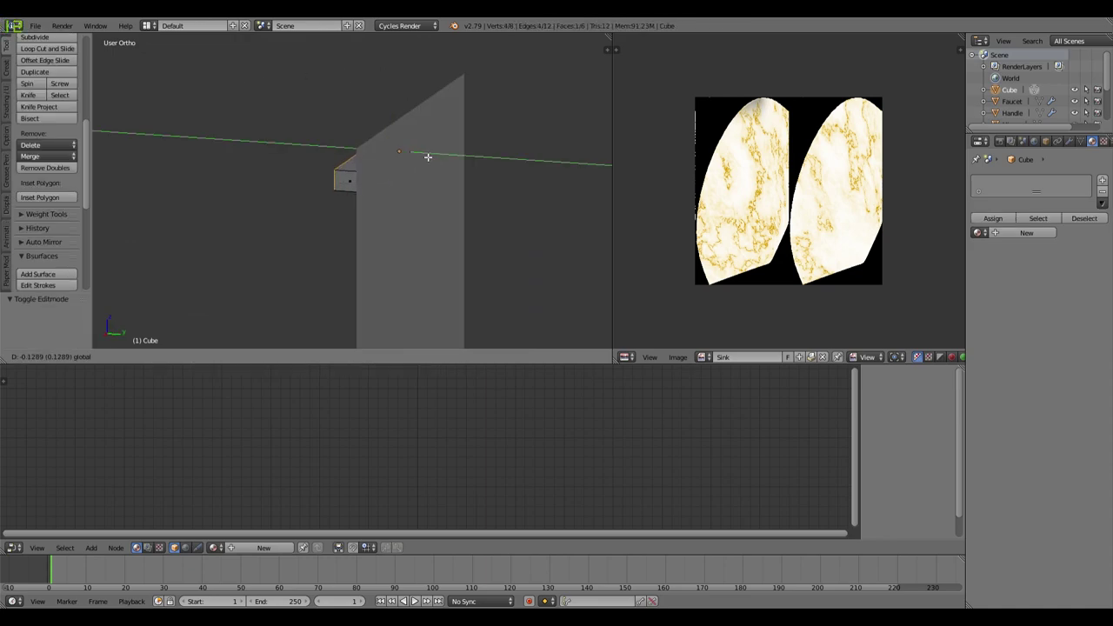
{"action": "left_click", "coordinate": [395, 209]}
Step: Bevel around the bar's bottom face, then extrude the inner bottom face and raise it slightly to form a recess
{"action": "middle_click_drag", "start_coordinate": [488, 164], "coordinate": [527, 204]}
{"action": "key", "text": "ctrl+b"}
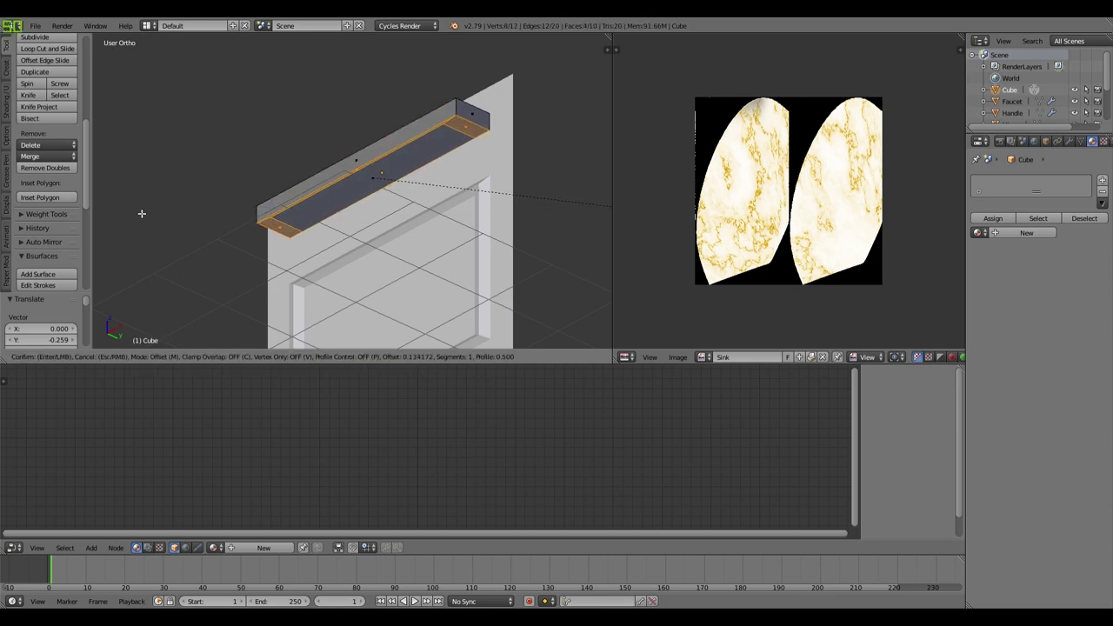
{"action": "left_click", "coordinate": [230, 192]}
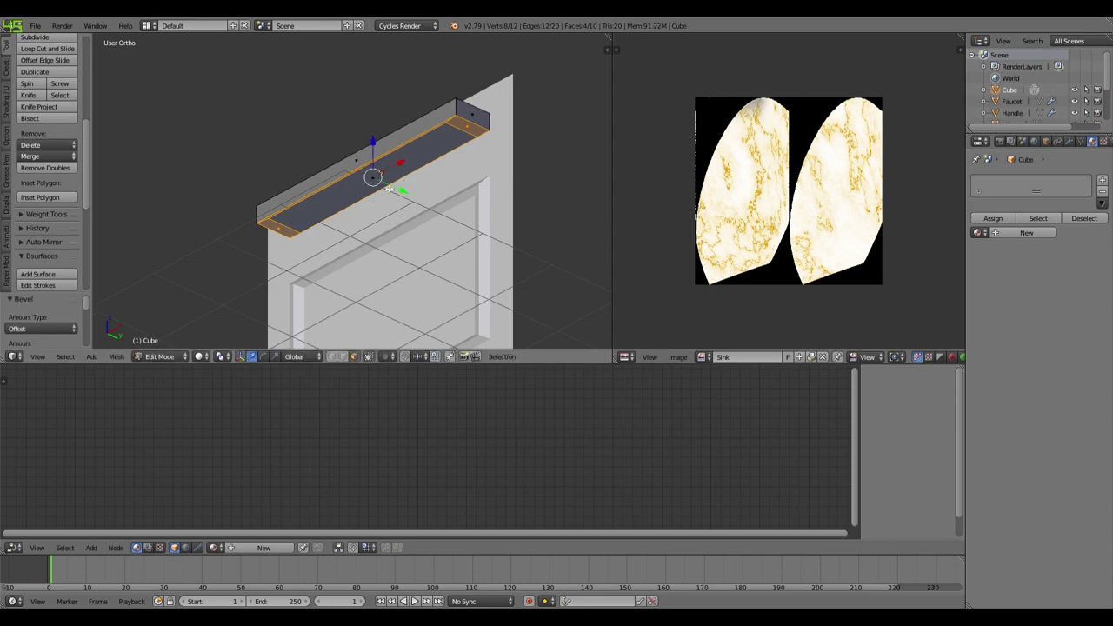
{"action": "right_click", "coordinate": [389, 189]}
{"action": "key", "text": "e"}
{"action": "left_click", "coordinate": [381, 197]}
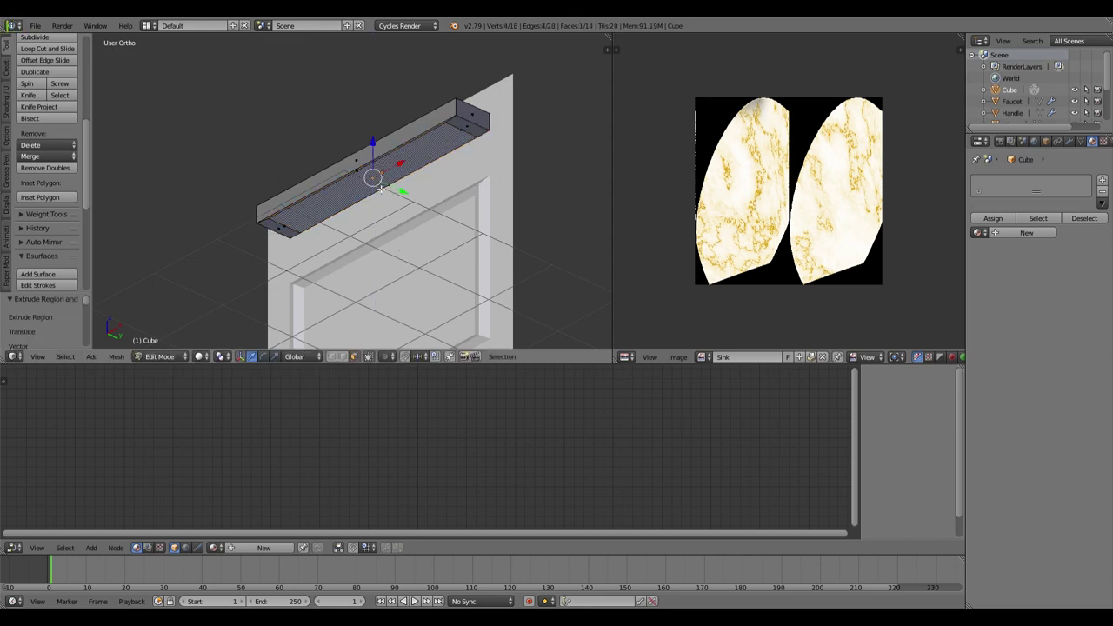
{"action": "left_click_drag", "start_coordinate": [374, 145], "coordinate": [375, 139]}
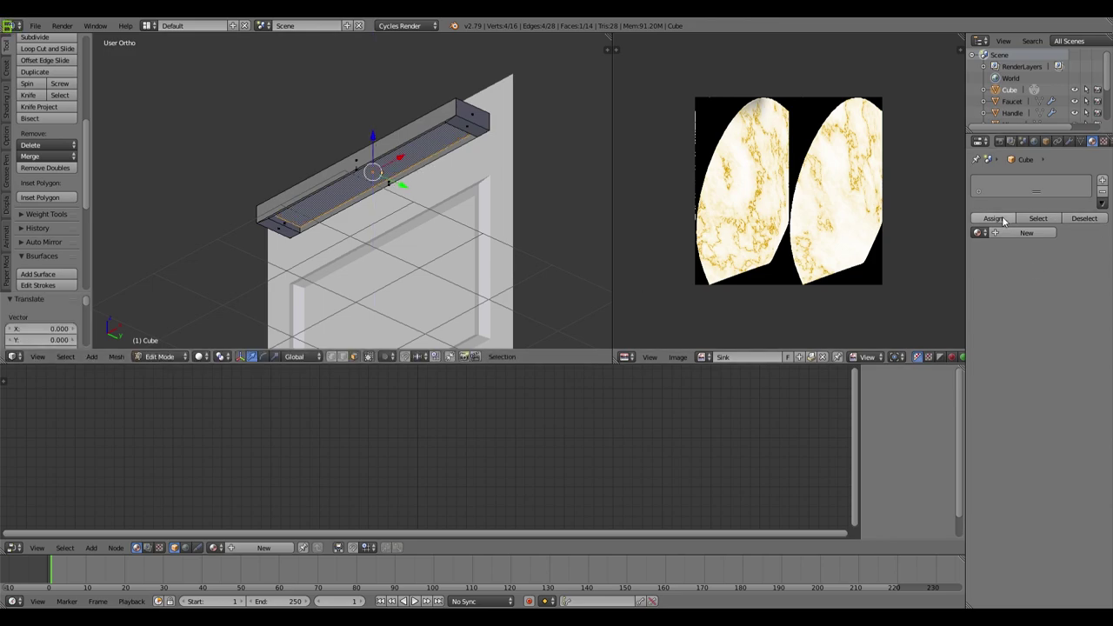
Step: Return to Object Mode and give the bar a new material named Frame
{"action": "key", "text": "Tab"}
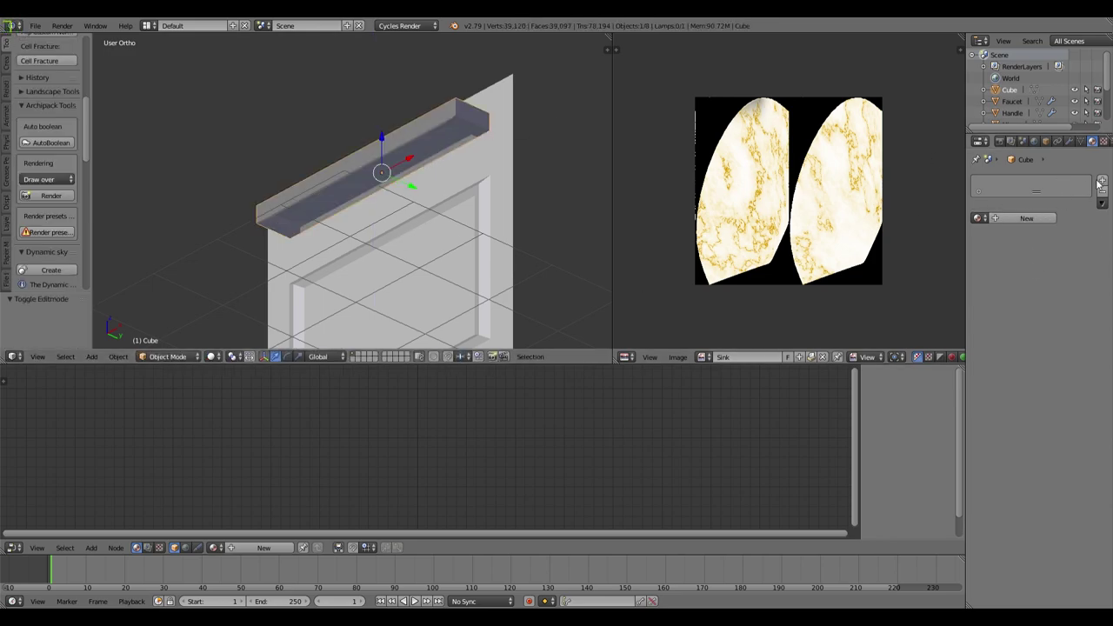
{"action": "left_click", "coordinate": [1026, 217]}
{"action": "double_click", "coordinate": [1009, 183]}
{"action": "type", "text": "W"}
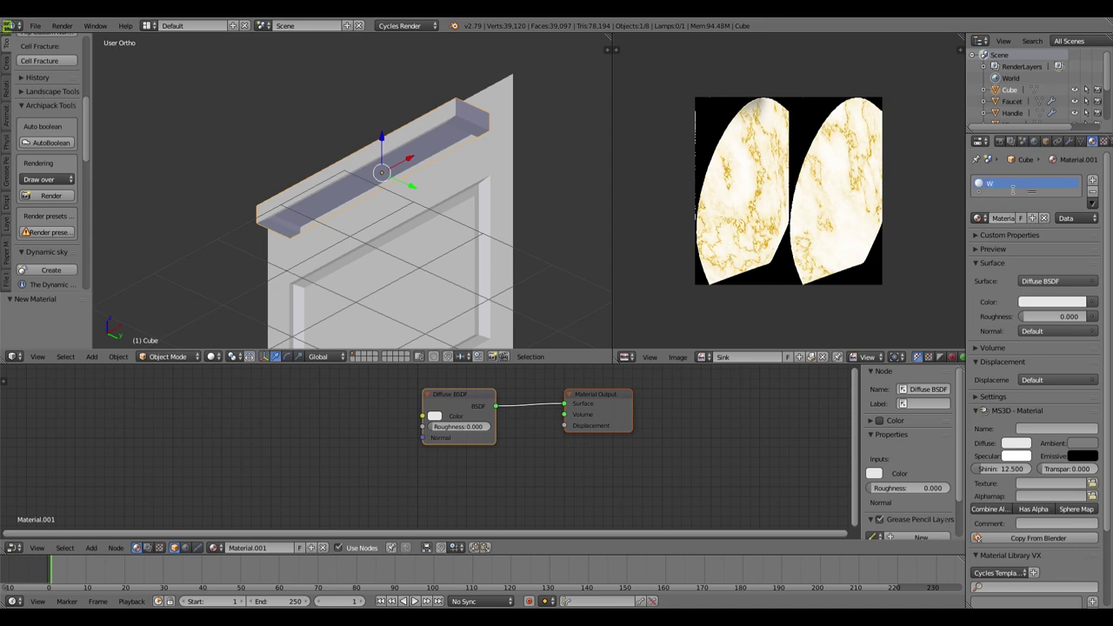
{"action": "key", "text": "BackSpace"}
{"action": "type", "text": "Frame"}
{"action": "key", "text": "Return"}
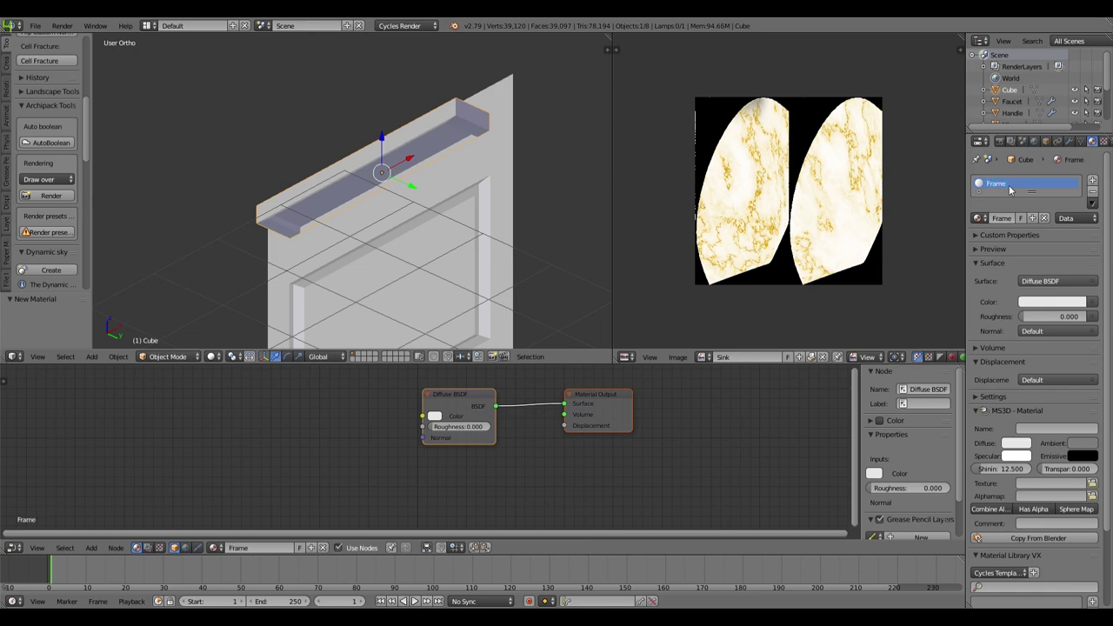
Step: Add a second material slot to the bar with a new material named Light
{"action": "left_click", "coordinate": [1092, 180]}
{"action": "left_click", "coordinate": [1011, 245]}
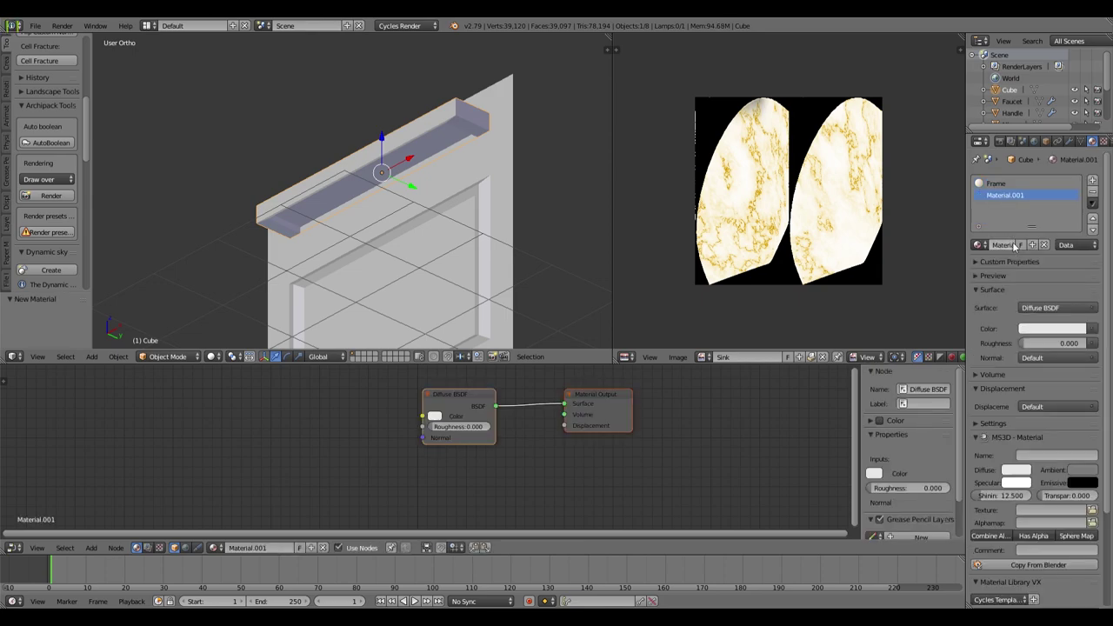
{"action": "double_click", "coordinate": [1010, 196]}
{"action": "type", "text": "Light"}
{"action": "key", "text": "Return"}
Step: Set the Frame material's diffuse colour to dark reddish brown
{"action": "left_click", "coordinate": [1000, 184]}
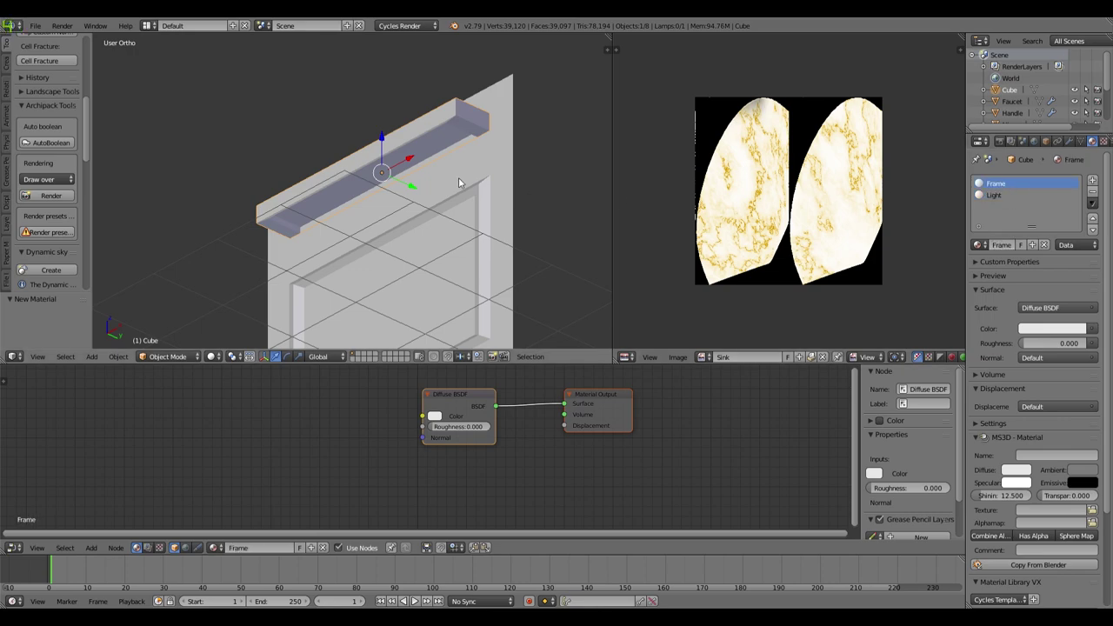
{"action": "left_click", "coordinate": [434, 415]}
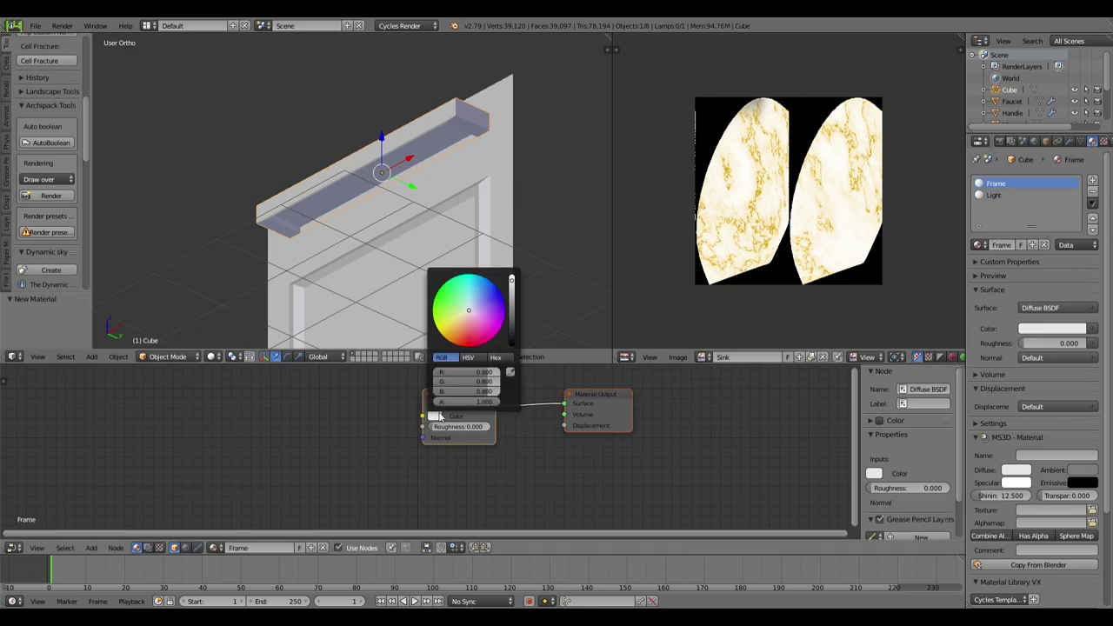
{"action": "left_click_drag", "start_coordinate": [511, 296], "coordinate": [511, 326]}
{"action": "left_click", "coordinate": [463, 335]}
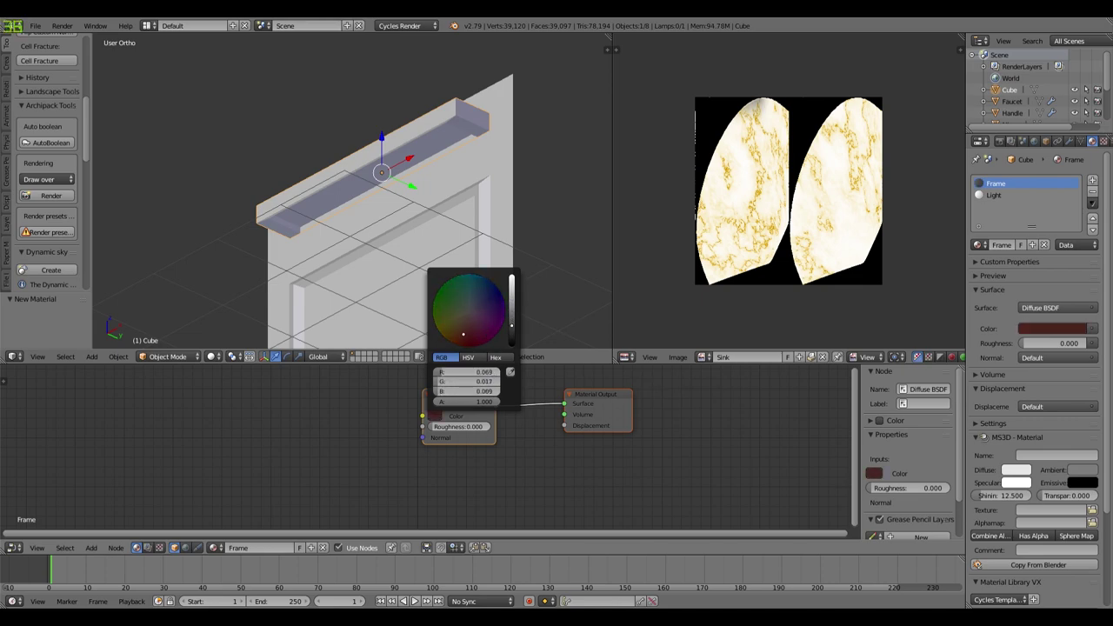
{"action": "left_click", "coordinate": [465, 337]}
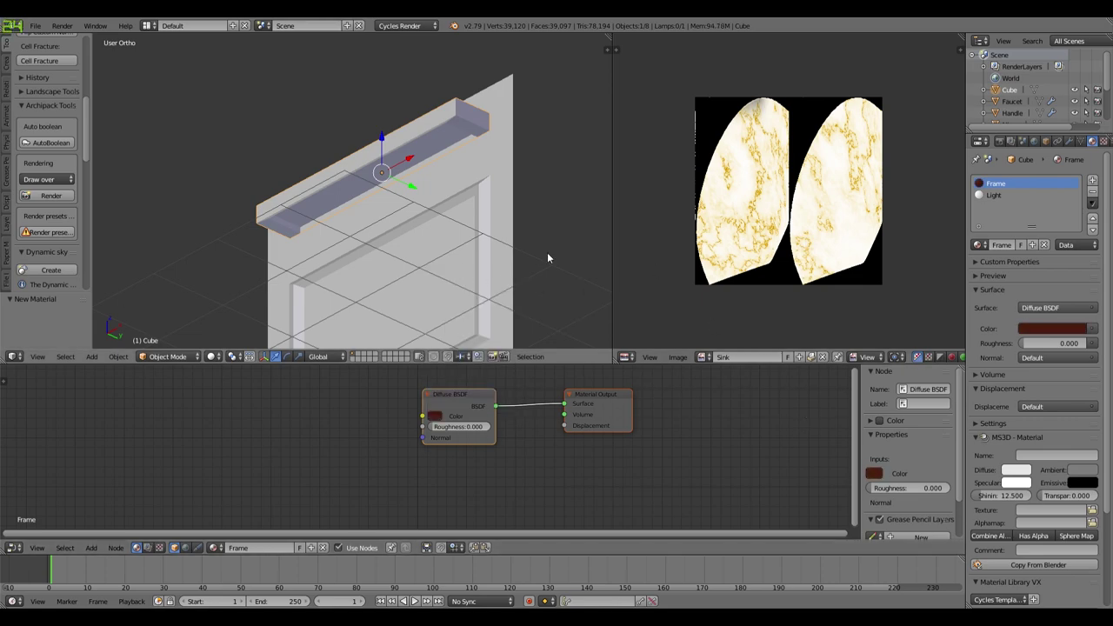
Step: In the Light material, replace the Diffuse shader with an Emission shader connected to the Material Output's Surface
{"action": "left_click", "coordinate": [991, 196]}
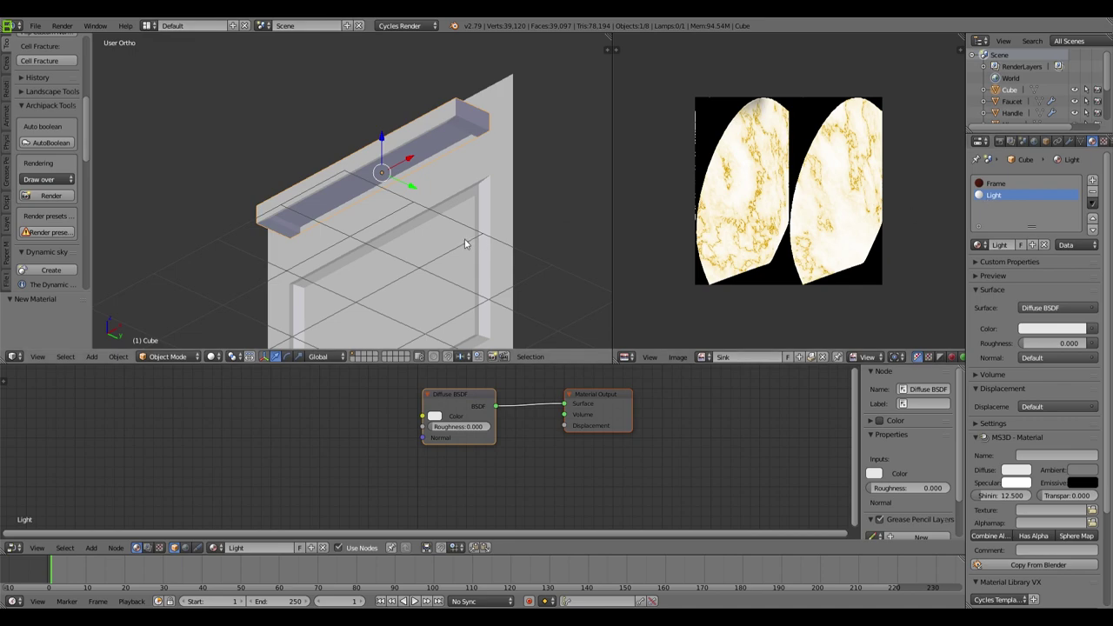
{"action": "key", "text": "Tab"}
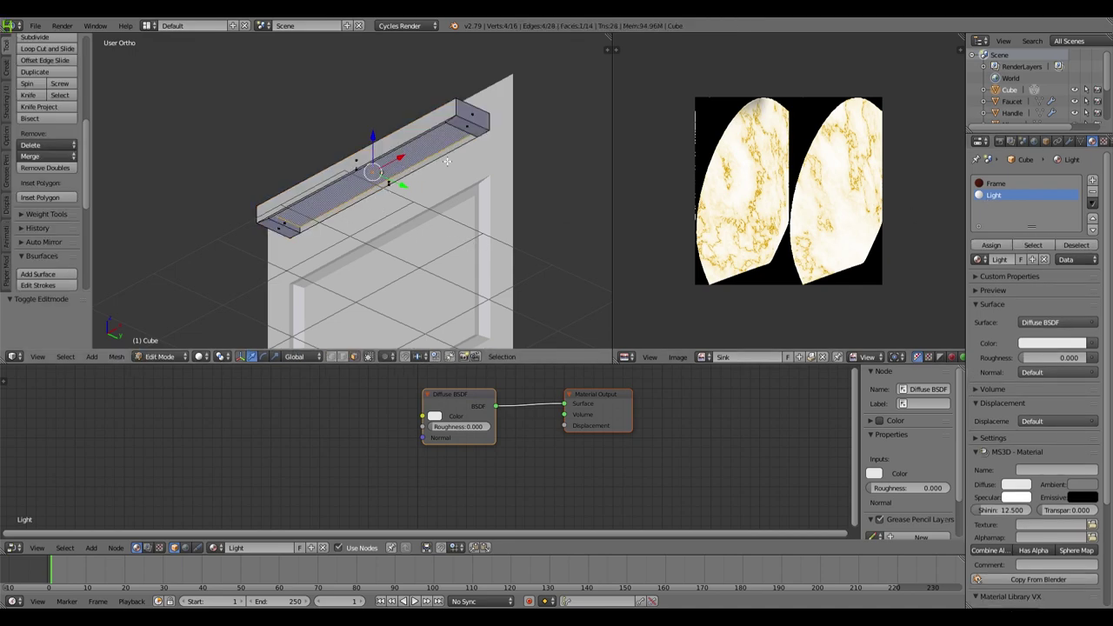
{"action": "left_click", "coordinate": [468, 401]}
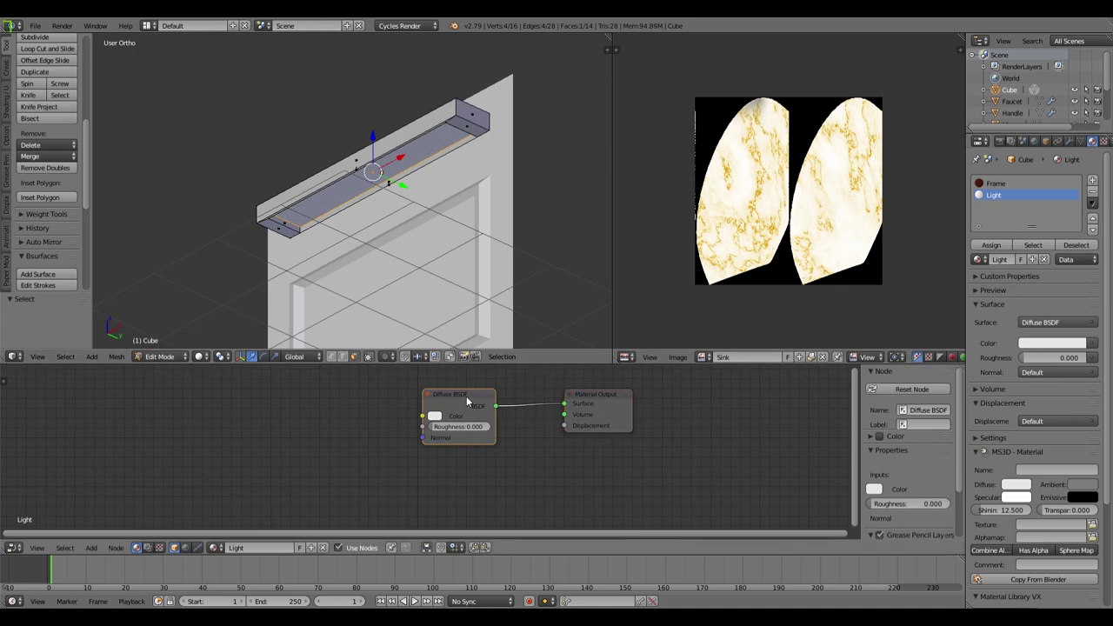
{"action": "key", "text": "x"}
{"action": "key", "text": "shift+a"}
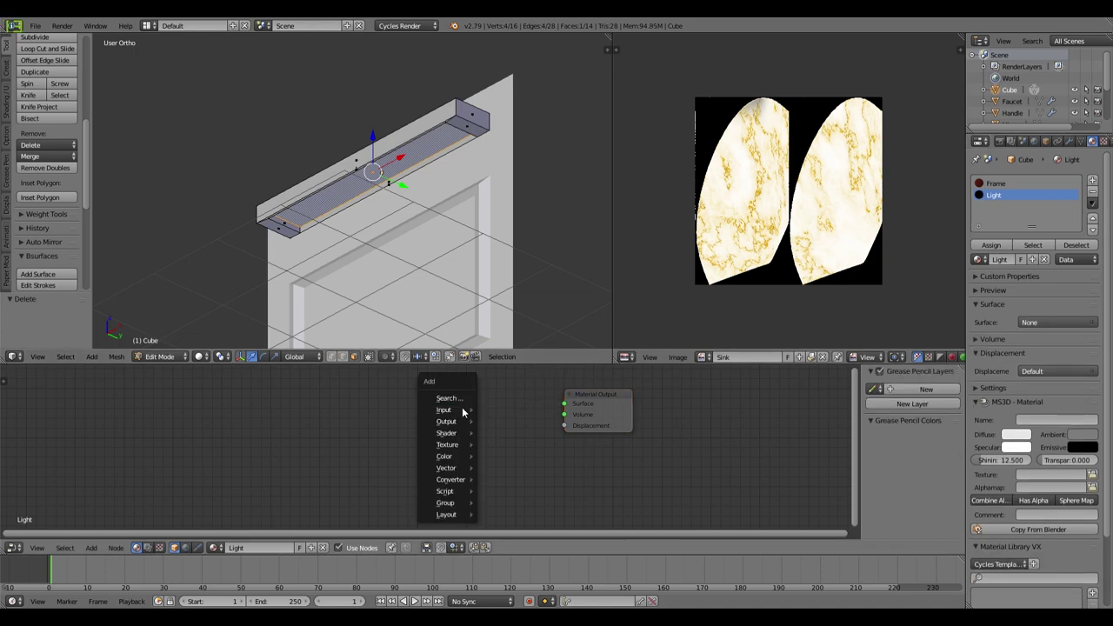
{"action": "mouse_move", "coordinate": [452, 432]}
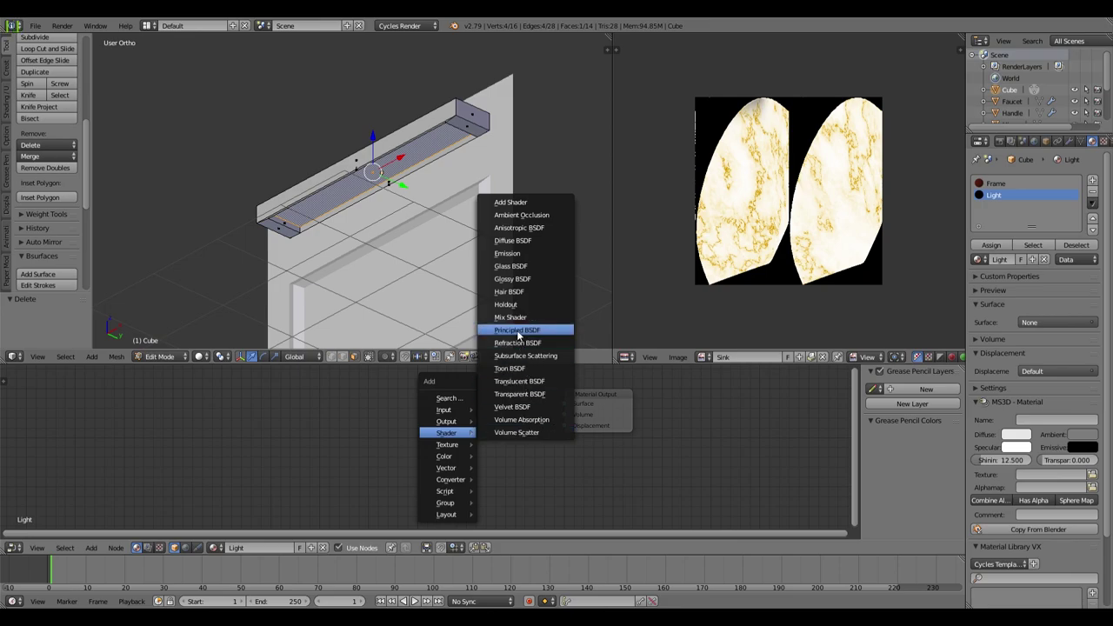
{"action": "left_click", "coordinate": [508, 253]}
{"action": "left_click", "coordinate": [448, 396]}
{"action": "left_click_drag", "start_coordinate": [517, 408], "coordinate": [564, 403]}
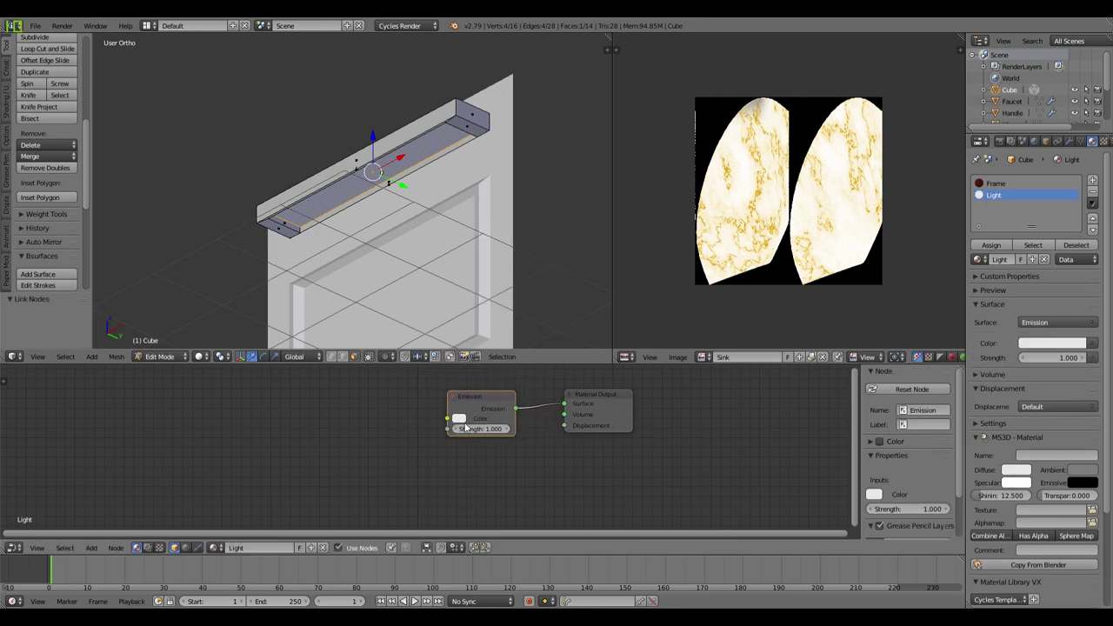
Step: Add a Blackbody converter node feeding the Emission colour and set its temperature to 3000
{"action": "key", "text": "shift+a"}
{"action": "mouse_move", "coordinate": [340, 432]}
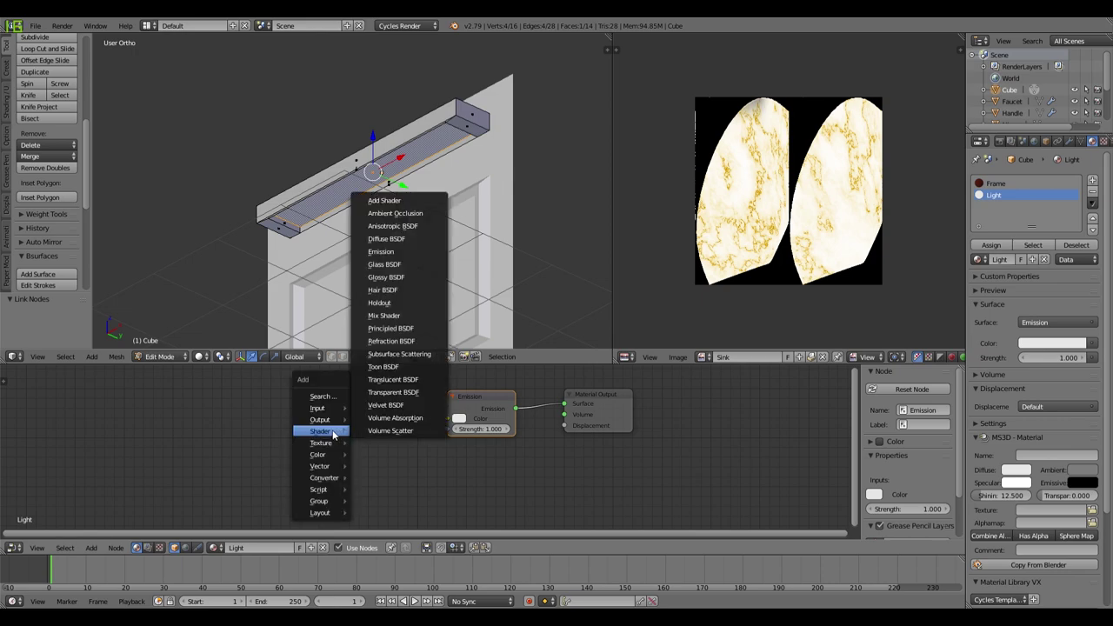
{"action": "mouse_move", "coordinate": [326, 408]}
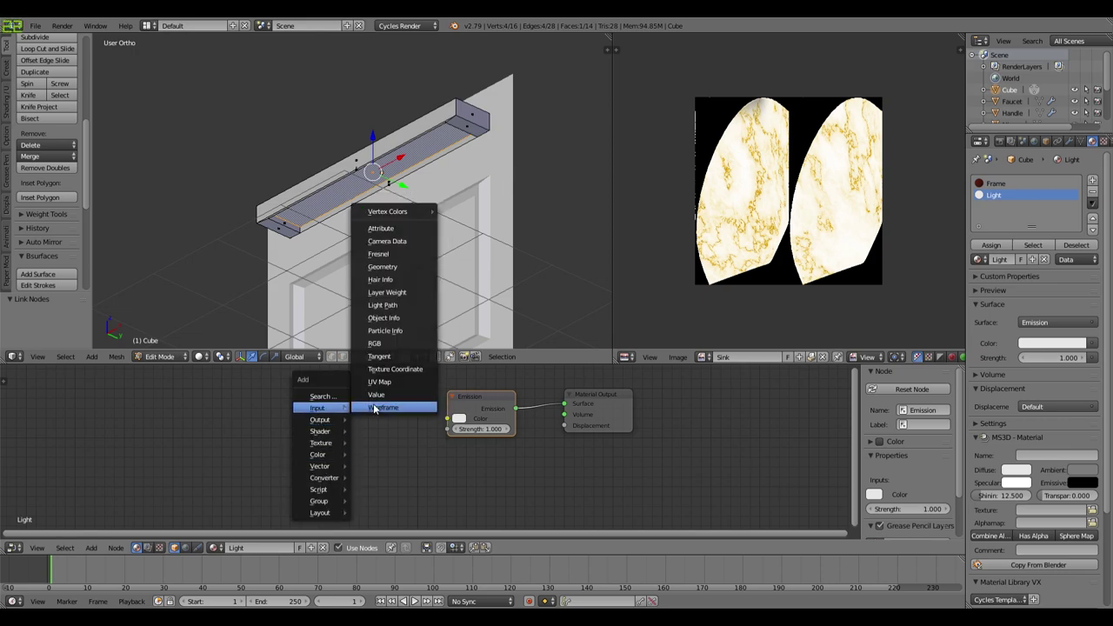
{"action": "mouse_move", "coordinate": [320, 478]}
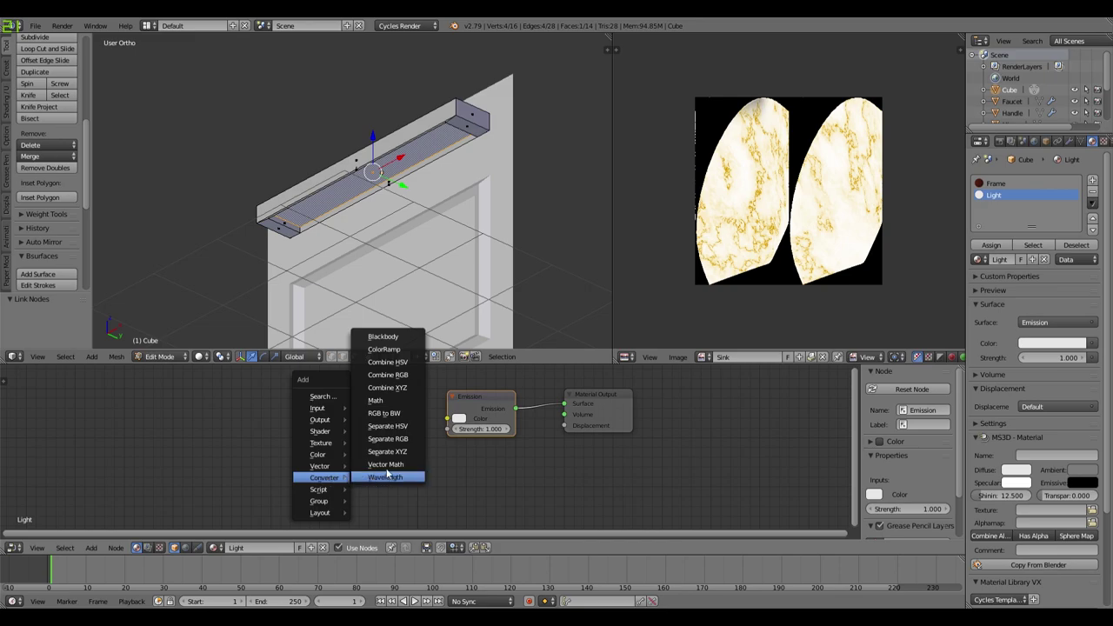
{"action": "left_click", "coordinate": [383, 336]}
{"action": "left_click", "coordinate": [361, 416]}
{"action": "left_click_drag", "start_coordinate": [398, 415], "coordinate": [448, 419]}
{"action": "left_click", "coordinate": [374, 426]}
{"action": "type", "text": "3000"}
{"action": "key", "text": "Return"}
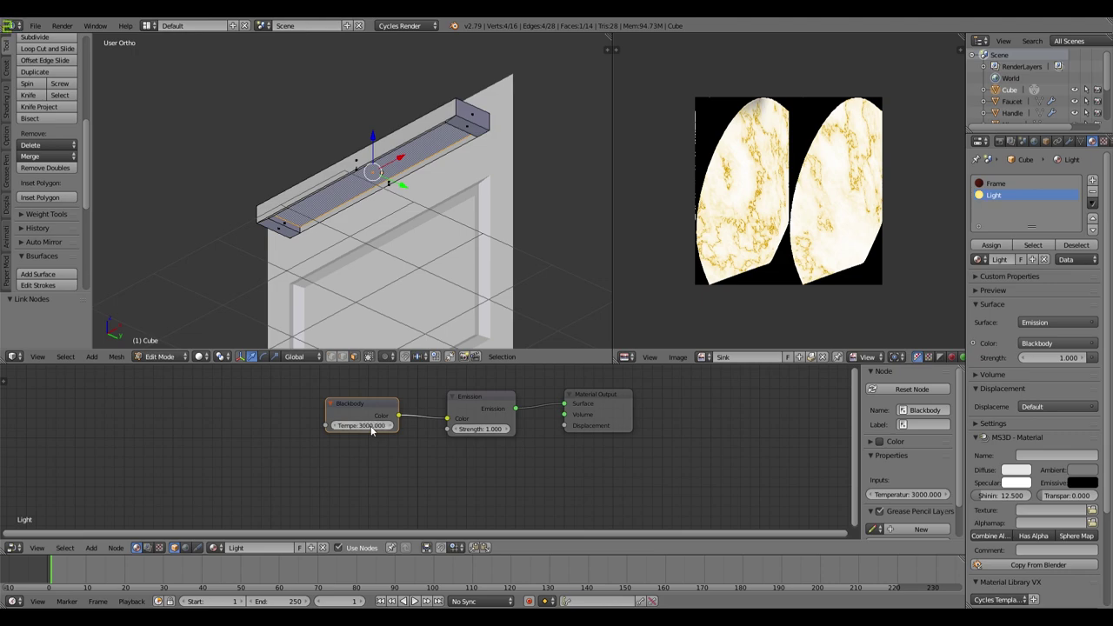
Step: Assign the Light material to the bar's recessed bottom face and set its emission strength to 200, checking the rendered preview
{"action": "left_click", "coordinate": [991, 246]}
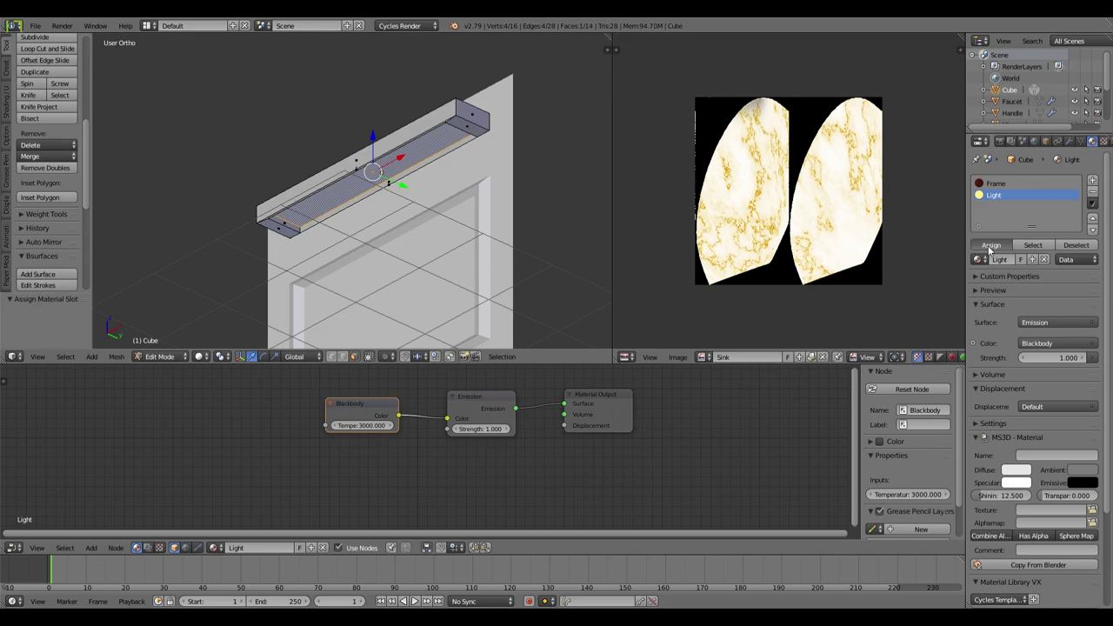
{"action": "key", "text": "shift+z"}
{"action": "middle_click_drag", "start_coordinate": [461, 231], "coordinate": [479, 298]}
{"action": "left_click", "coordinate": [477, 430]}
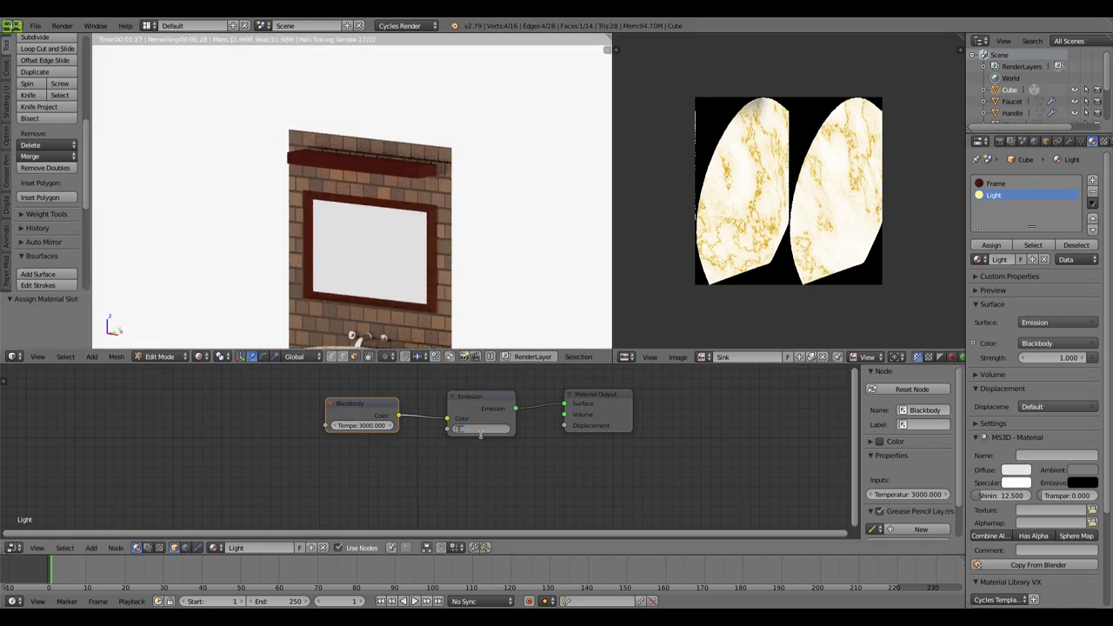
{"action": "type", "text": "200"}
{"action": "key", "text": "Return"}
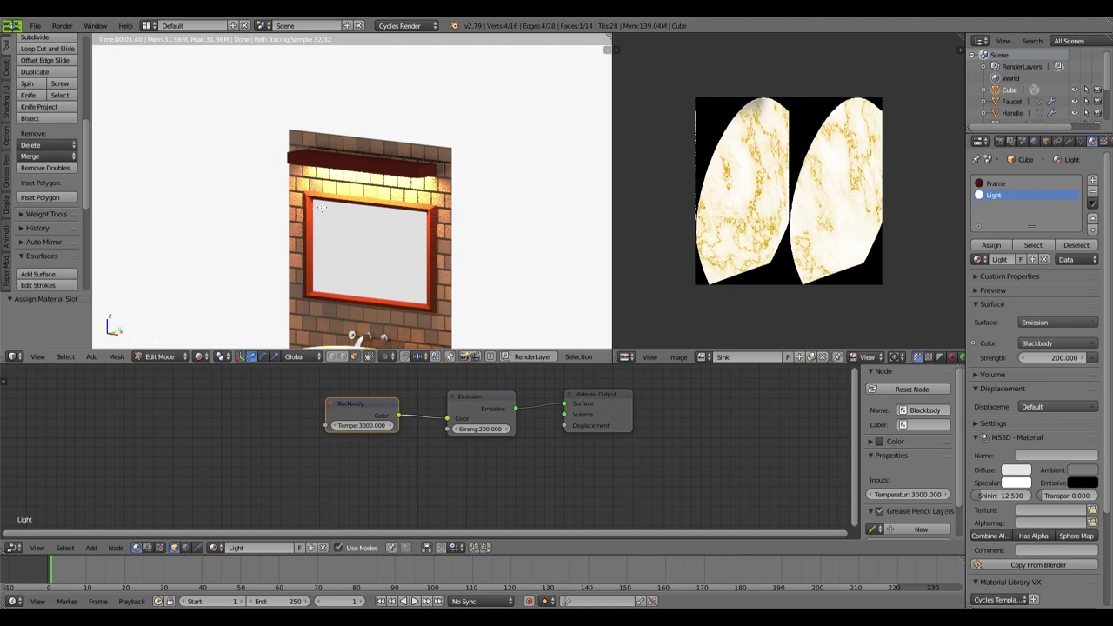
{"action": "key", "text": "shift+z"}
{"action": "key", "text": "Tab"}
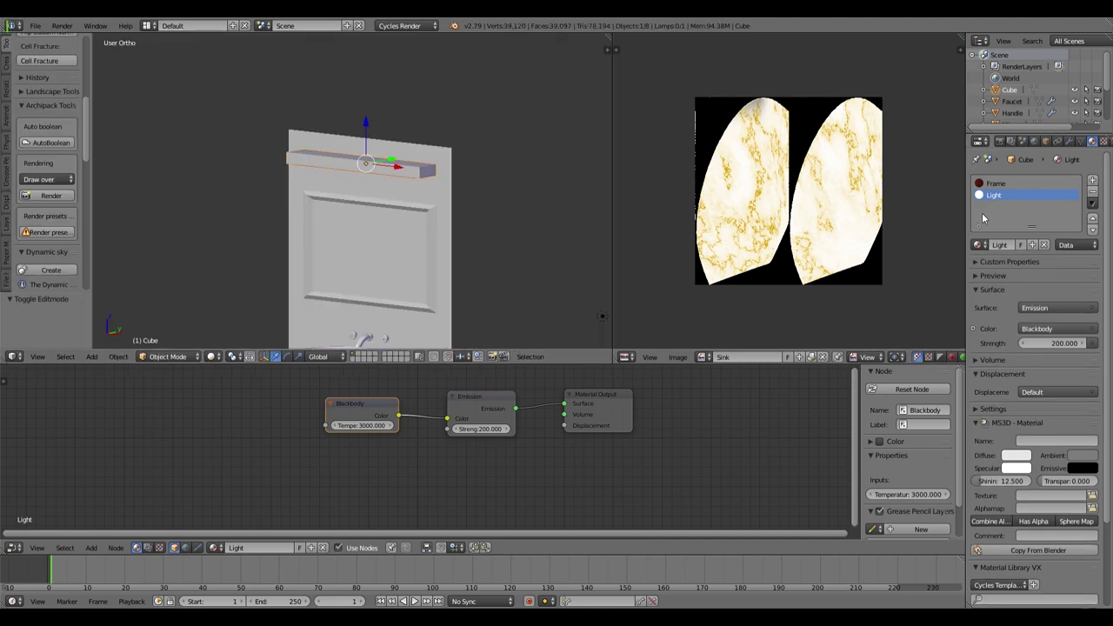
Step: Set the Light material's emission strength to 50 and check the washbasin in the rendered preview from several angles
{"action": "scroll", "coordinate": [404, 226], "scroll_direction": "down", "scroll_amount": 2}
{"action": "middle_click_drag", "start_coordinate": [404, 226], "coordinate": [498, 205]}
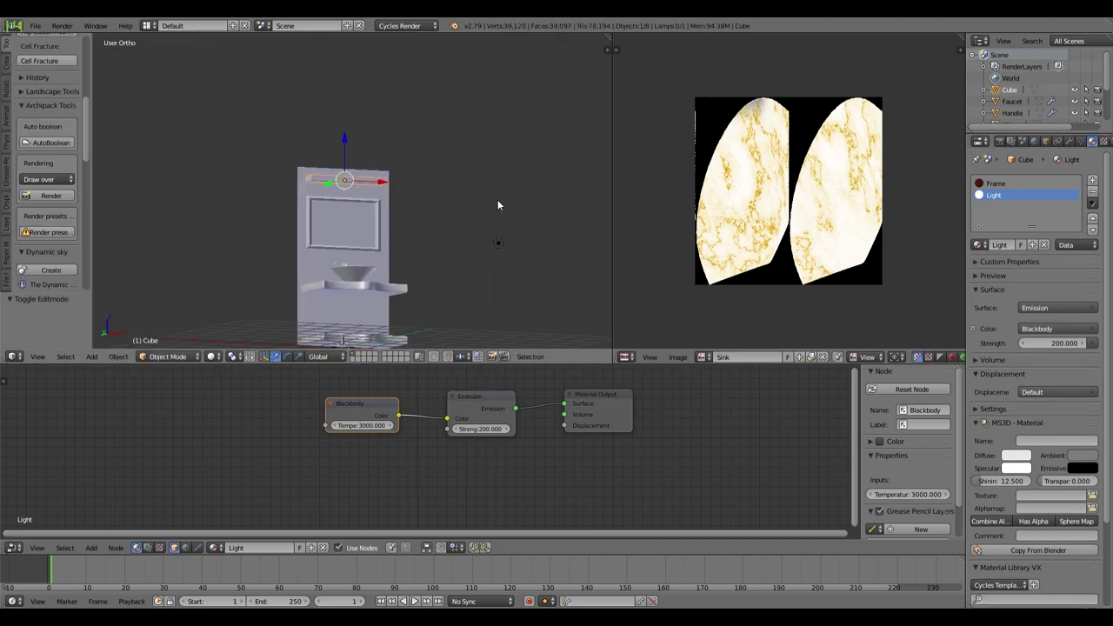
{"action": "key", "text": "shift+z"}
{"action": "mouse_move", "coordinate": [432, 233]}
{"action": "middle_mouse_down"}
{"action": "mouse_move", "coordinate": [446, 344]}
{"action": "mouse_move", "coordinate": [385, 287]}
{"action": "mouse_move", "coordinate": [432, 293]}
{"action": "middle_mouse_up"}
{"action": "scroll", "coordinate": [432, 293], "scroll_direction": "up", "scroll_amount": 2}
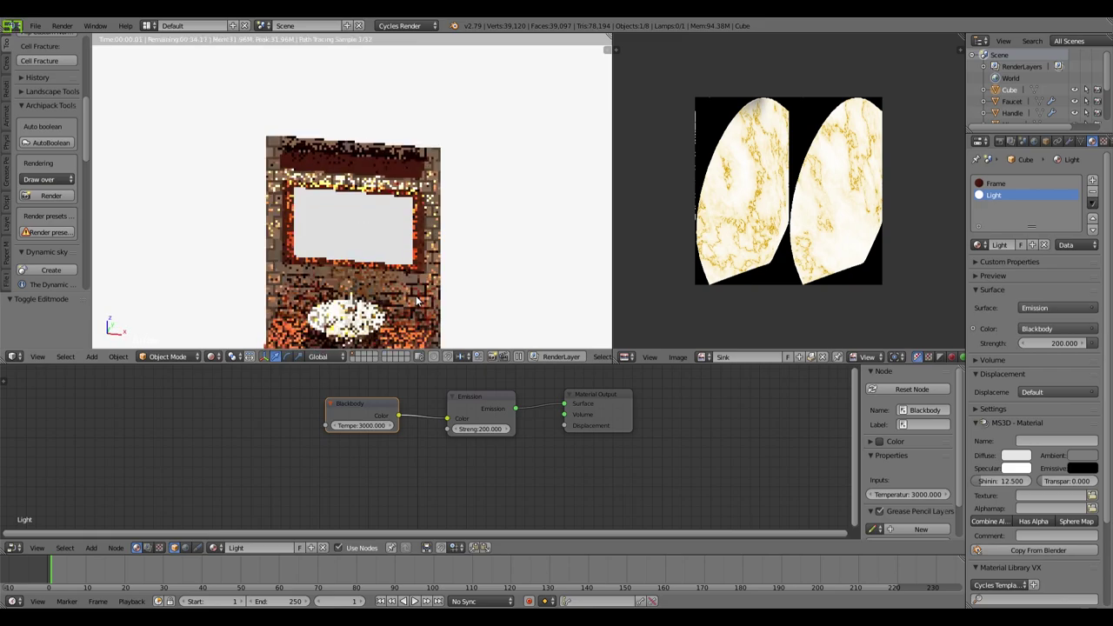
{"action": "left_click", "coordinate": [481, 429]}
{"action": "type", "text": "50"}
{"action": "key", "text": "Return"}
{"action": "scroll", "coordinate": [509, 268], "scroll_direction": "down", "scroll_amount": 2}
{"action": "middle_click_drag", "start_coordinate": [505, 275], "coordinate": [415, 308]}
{"action": "scroll", "coordinate": [417, 296], "scroll_direction": "up", "scroll_amount": 3}
{"action": "scroll", "coordinate": [412, 228], "scroll_direction": "up", "scroll_amount": 2}
{"action": "scroll", "coordinate": [412, 229], "scroll_direction": "down", "scroll_amount": 5}
{"action": "middle_click_drag", "start_coordinate": [412, 228], "coordinate": [547, 159]}
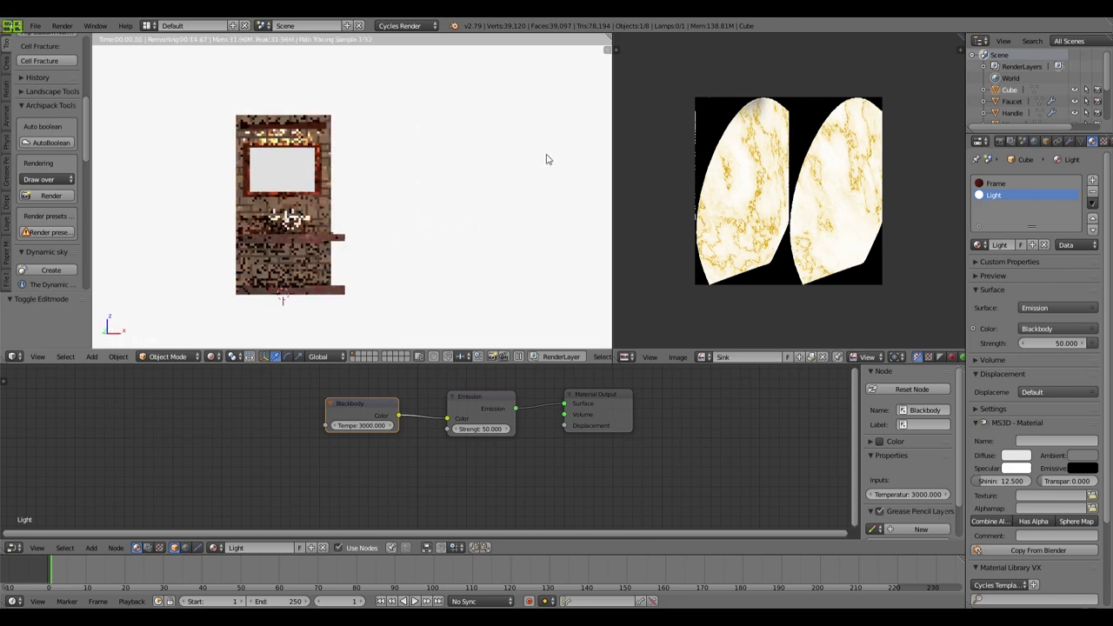
{"action": "mouse_move", "coordinate": [371, 208]}
{"action": "middle_mouse_down"}
{"action": "mouse_move", "coordinate": [425, 179]}
{"action": "mouse_move", "coordinate": [407, 167]}
{"action": "mouse_move", "coordinate": [410, 200]}
{"action": "mouse_move", "coordinate": [447, 229]}
{"action": "mouse_move", "coordinate": [465, 304]}
{"action": "middle_mouse_up"}
{"action": "key", "text": "shift+z"}
Step: Add a plane to the scene in the right side view and scale it down to about 0.181
{"action": "key", "text": "KP_3"}
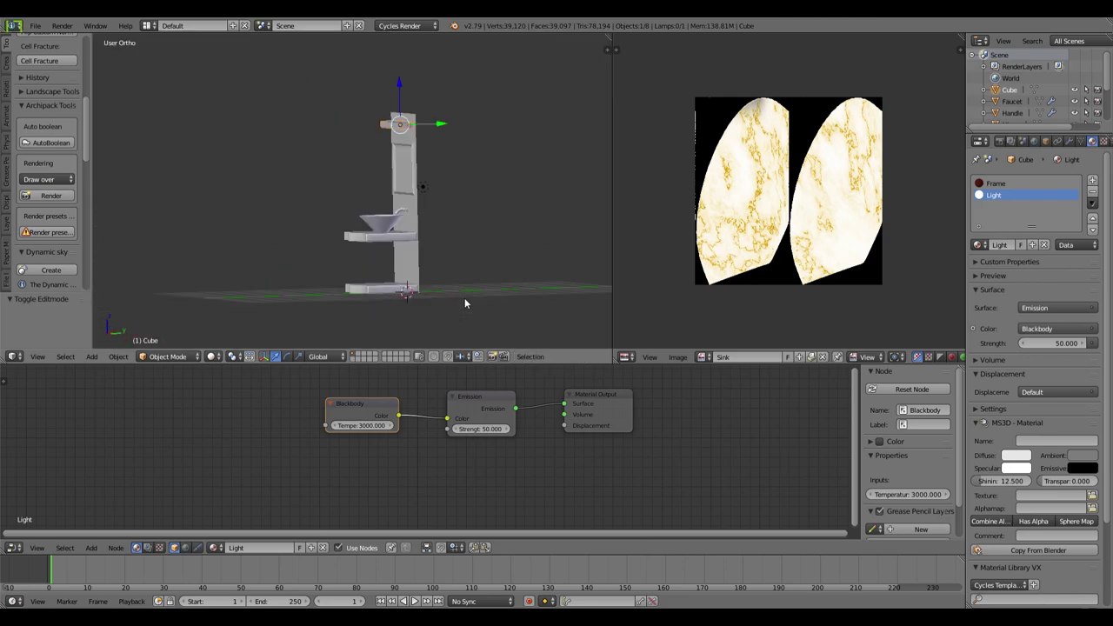
{"action": "scroll", "coordinate": [465, 303], "scroll_direction": "up", "scroll_amount": 3}
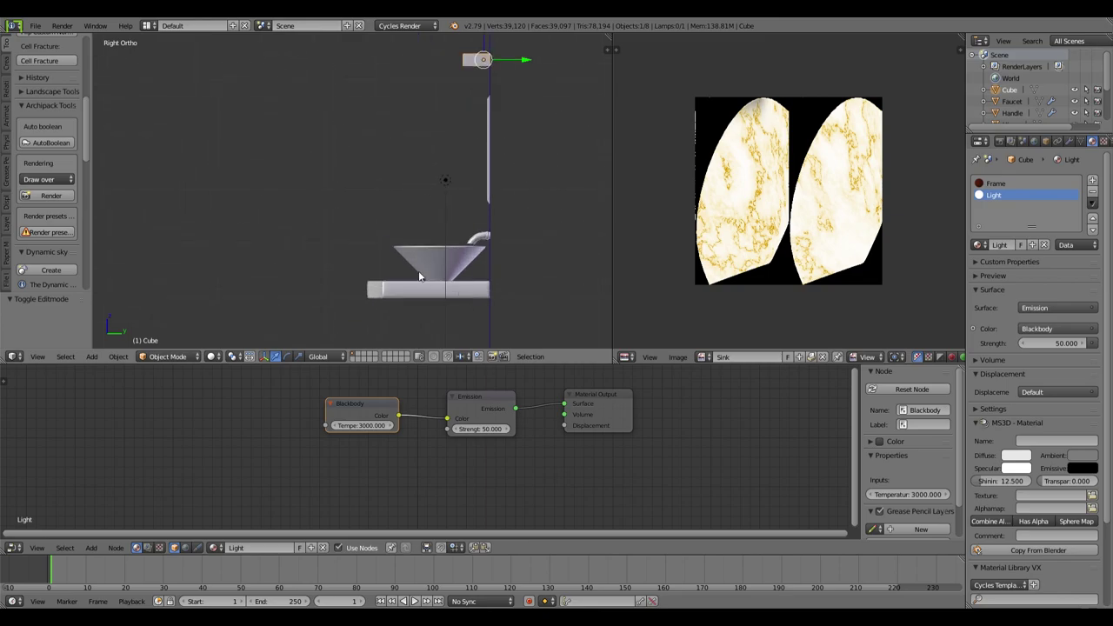
{"action": "middle_click_drag", "start_coordinate": [406, 272], "coordinate": [393, 253], "text": "shift"}
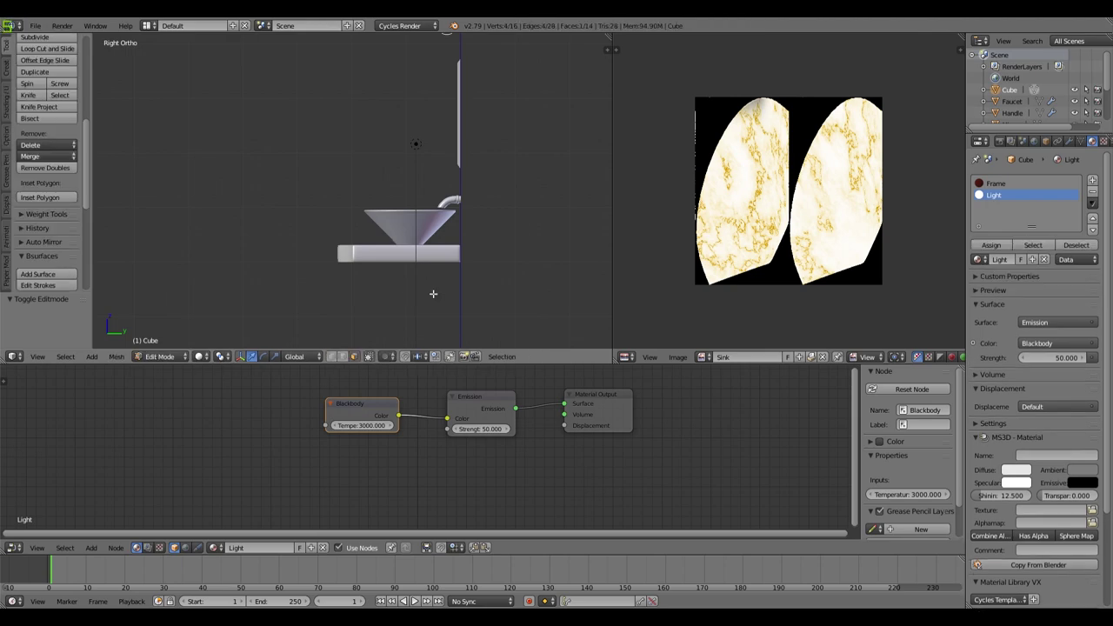
{"action": "scroll", "coordinate": [429, 327], "scroll_direction": "down", "scroll_amount": 4}
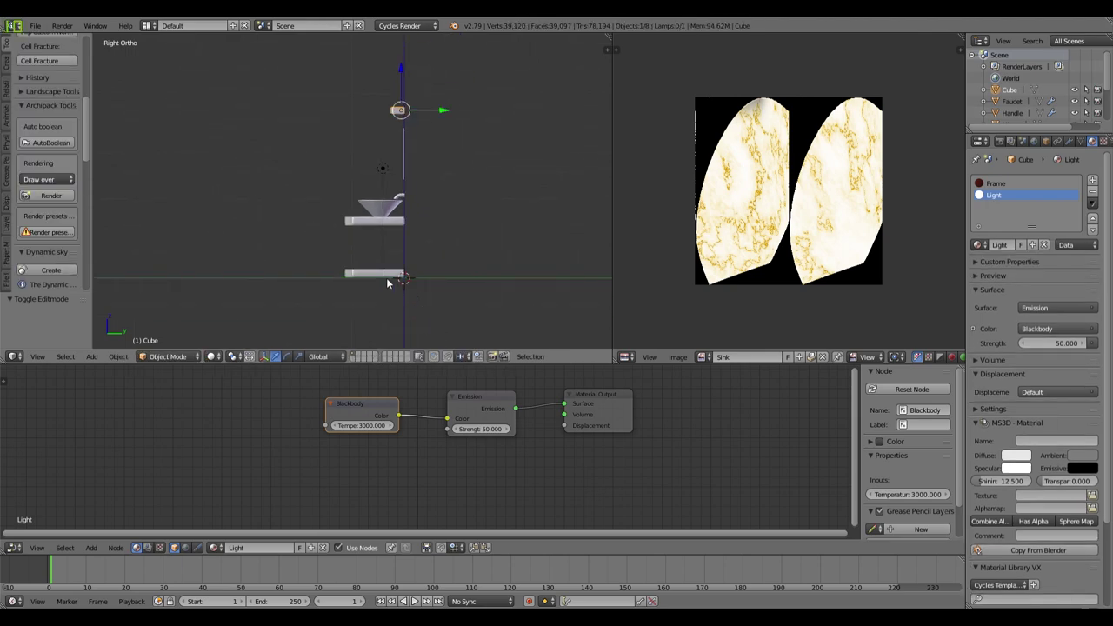
{"action": "key", "text": "shift+a"}
{"action": "mouse_move", "coordinate": [412, 286]}
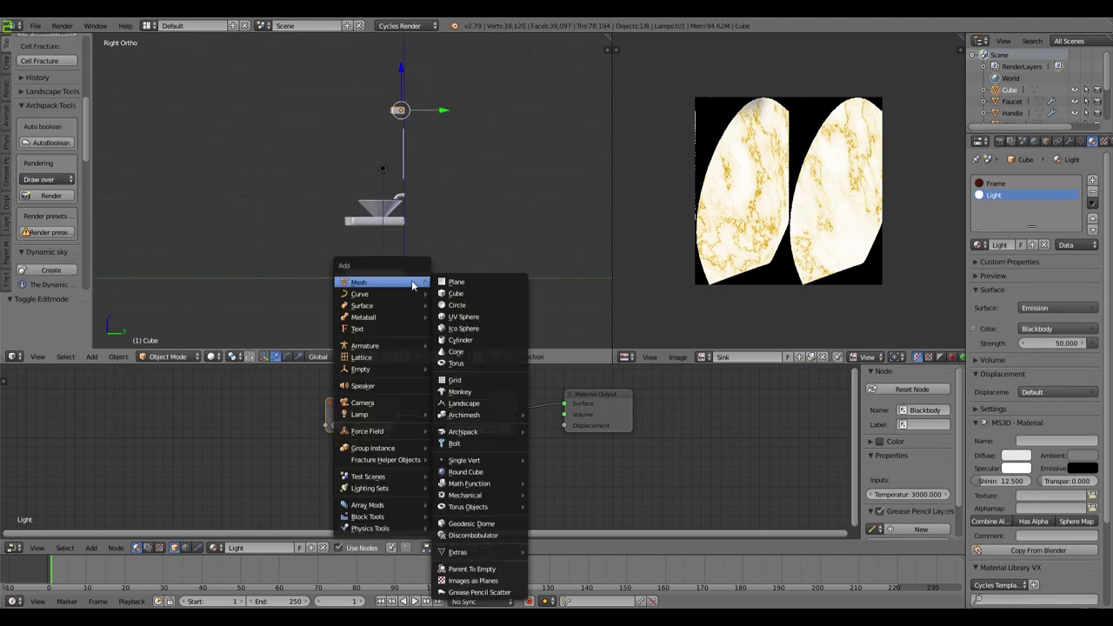
{"action": "left_click", "coordinate": [454, 285]}
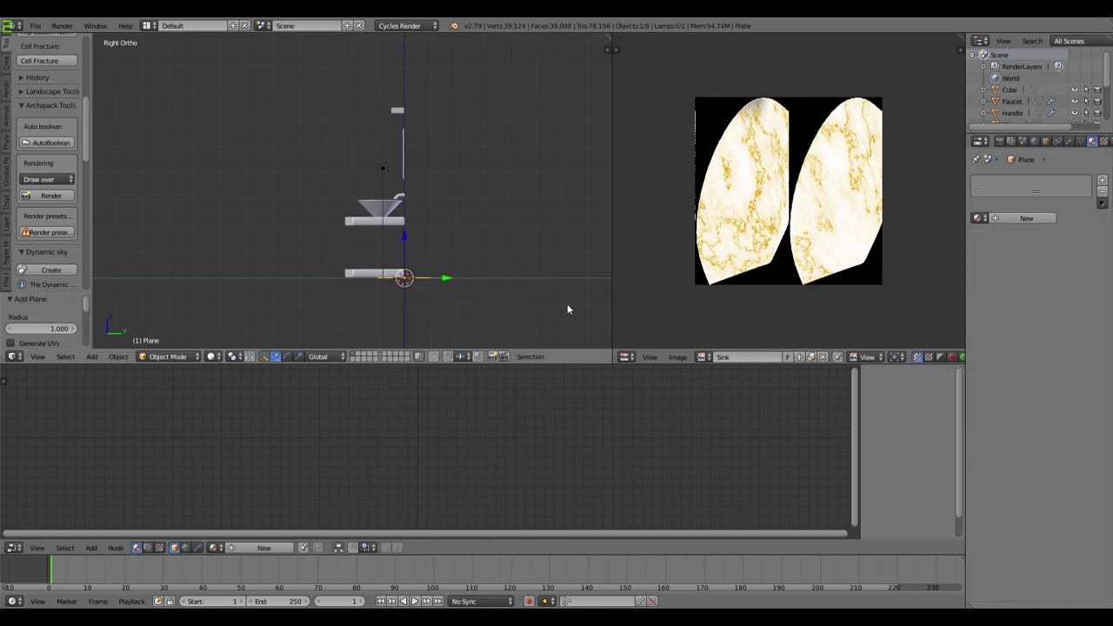
{"action": "key", "text": "s"}
{"action": "left_click", "coordinate": [436, 298]}
Step: Move the small plane up and forward into the washbasin, placing it just above the basin's bottom
{"action": "scroll", "coordinate": [430, 293], "scroll_direction": "up", "scroll_amount": 4}
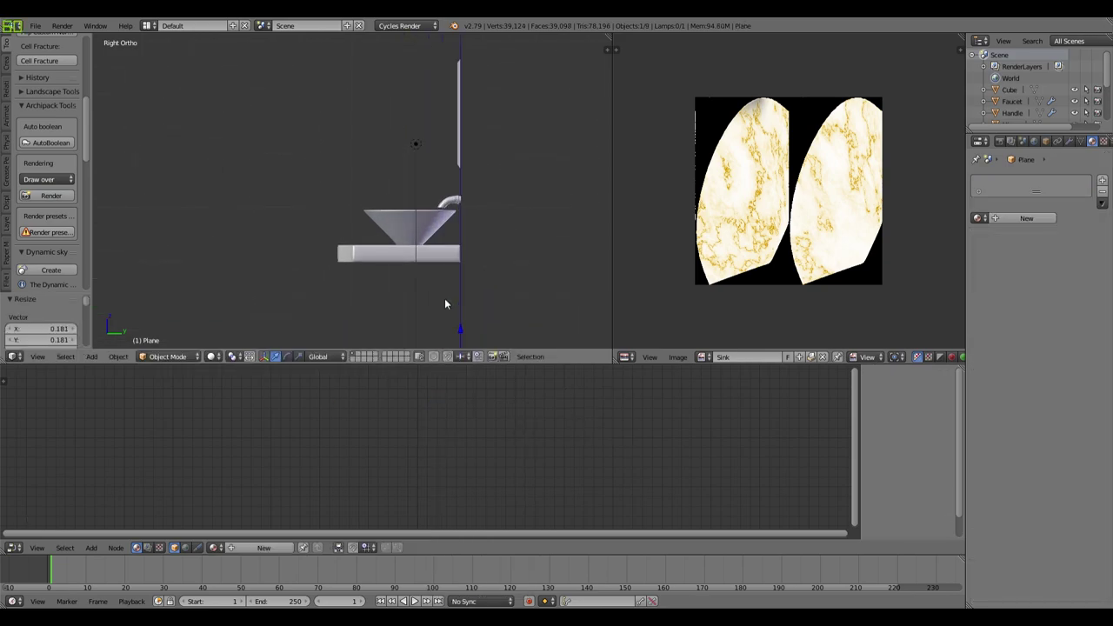
{"action": "middle_click_drag", "start_coordinate": [487, 313], "coordinate": [456, 169], "text": "shift"}
{"action": "left_click_drag", "start_coordinate": [474, 236], "coordinate": [387, 73]}
{"action": "left_click_drag", "start_coordinate": [421, 117], "coordinate": [412, 114]}
{"action": "middle_click_drag", "start_coordinate": [412, 114], "coordinate": [368, 285]}
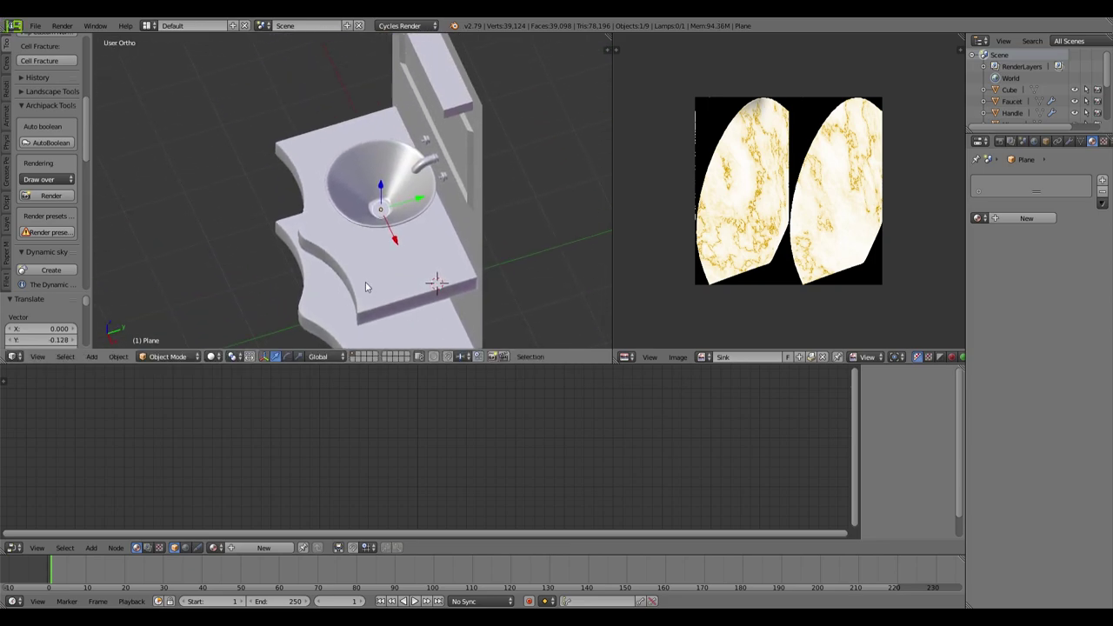
{"action": "scroll", "coordinate": [368, 278], "scroll_direction": "up", "scroll_amount": 3}
{"action": "left_click_drag", "start_coordinate": [424, 218], "coordinate": [422, 200]}
Step: Scale the plane to about half its size and adjust its height to fit the flat bottom of the basin
{"action": "key", "text": "s"}
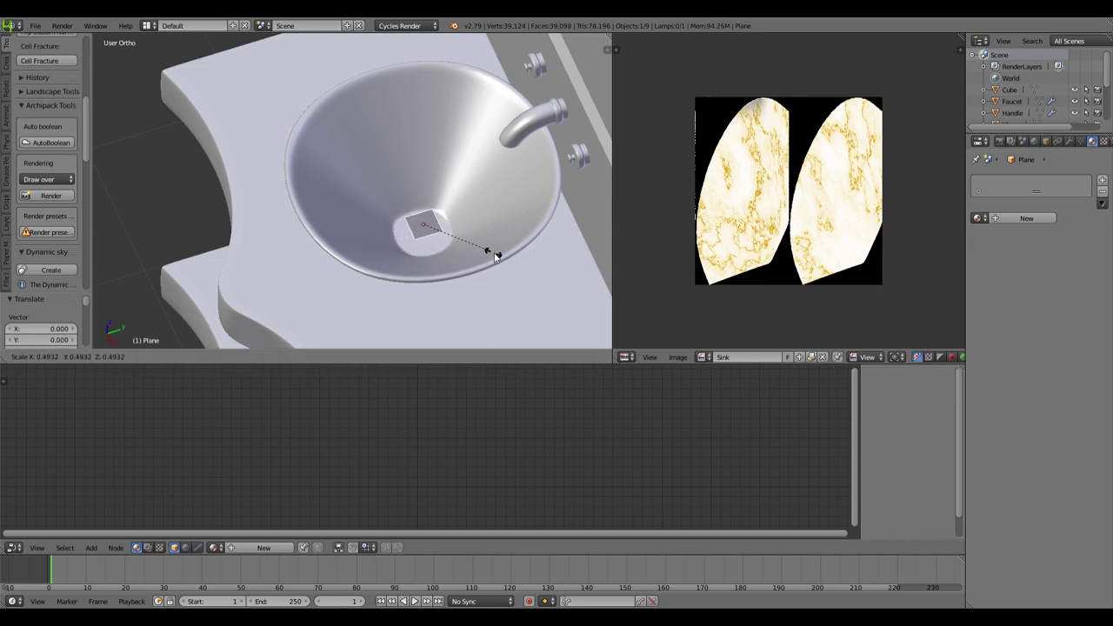
{"action": "left_click", "coordinate": [500, 254]}
{"action": "left_click_drag", "start_coordinate": [425, 205], "coordinate": [427, 207]}
{"action": "middle_click_drag", "start_coordinate": [608, 300], "coordinate": [573, 285]}
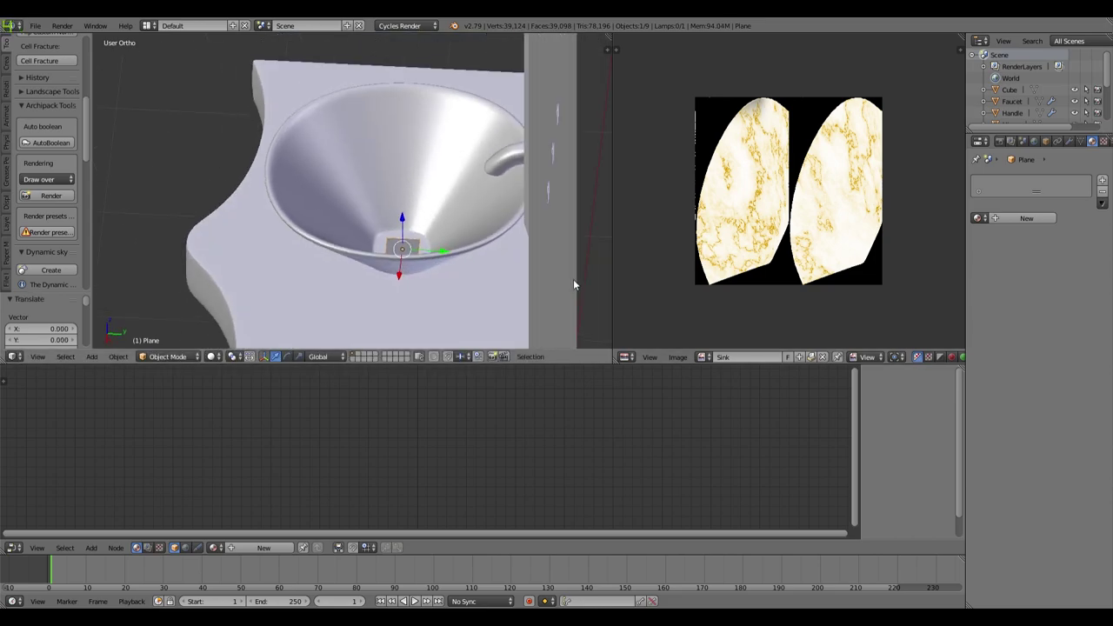
{"action": "scroll", "coordinate": [573, 284], "scroll_direction": "up", "scroll_amount": 2}
Step: Round the plane with a level 2 Subdivision Surface modifier and apply the modifier
{"action": "key", "text": "ctrl+2"}
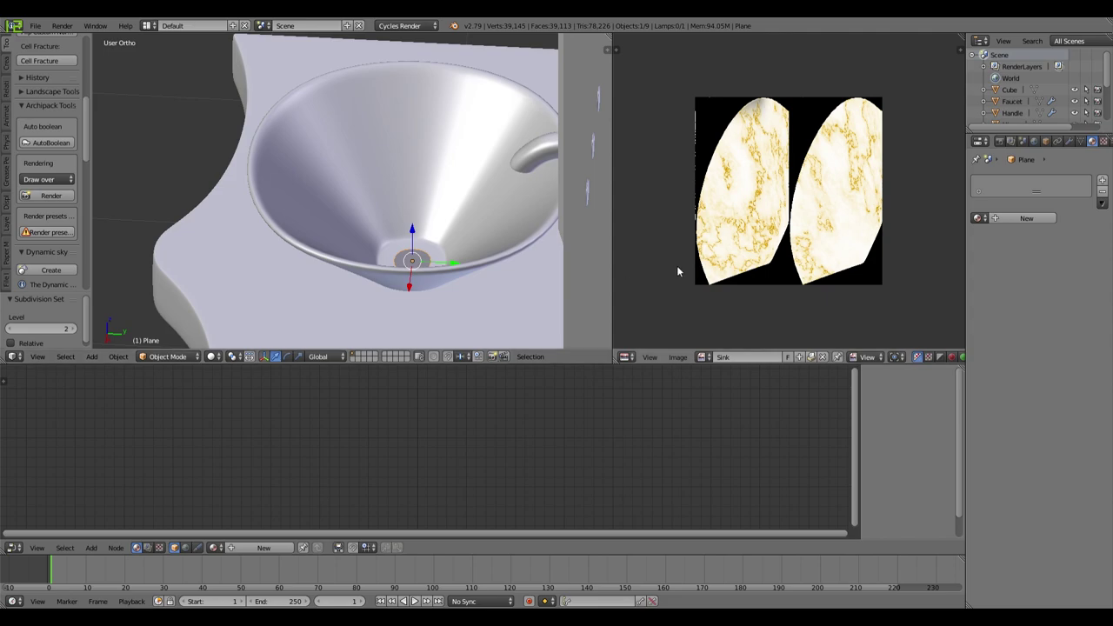
{"action": "left_click", "coordinate": [1069, 142]}
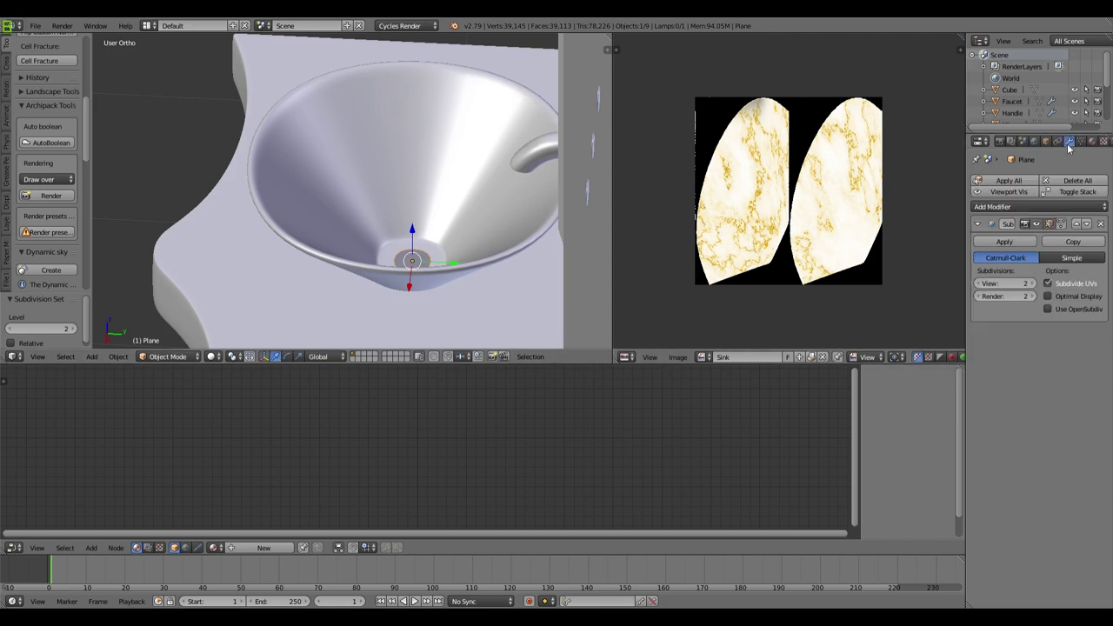
{"action": "left_click", "coordinate": [1018, 242]}
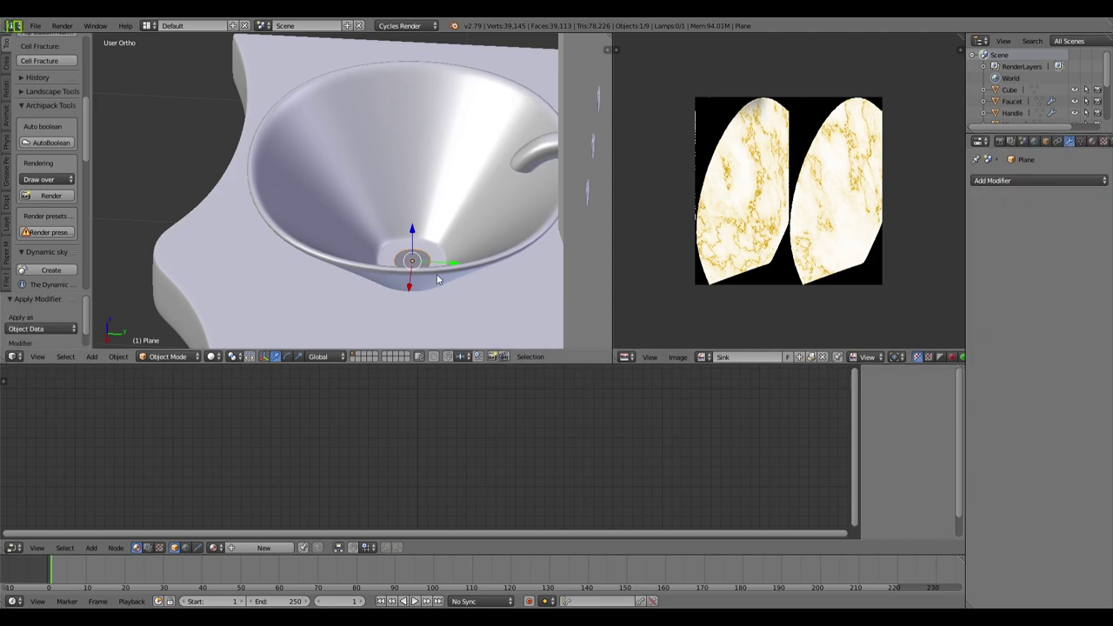
Step: Extrude the round plane straight down in two segments, through the countertop to just below its underside
{"action": "key", "text": "Tab"}
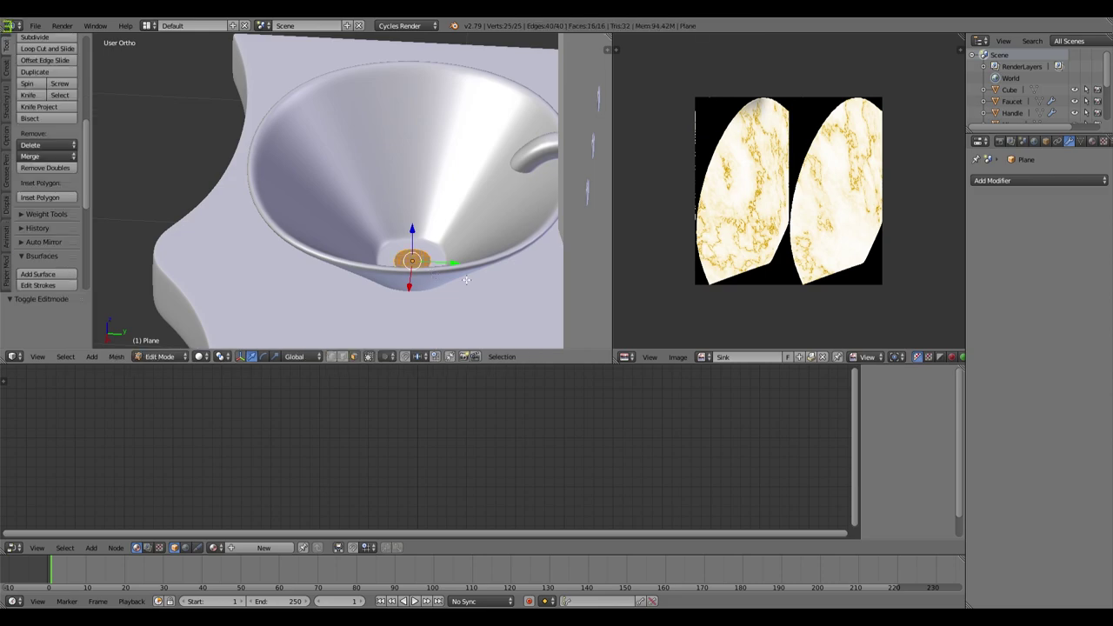
{"action": "key", "text": "KP_3"}
{"action": "key", "text": "z"}
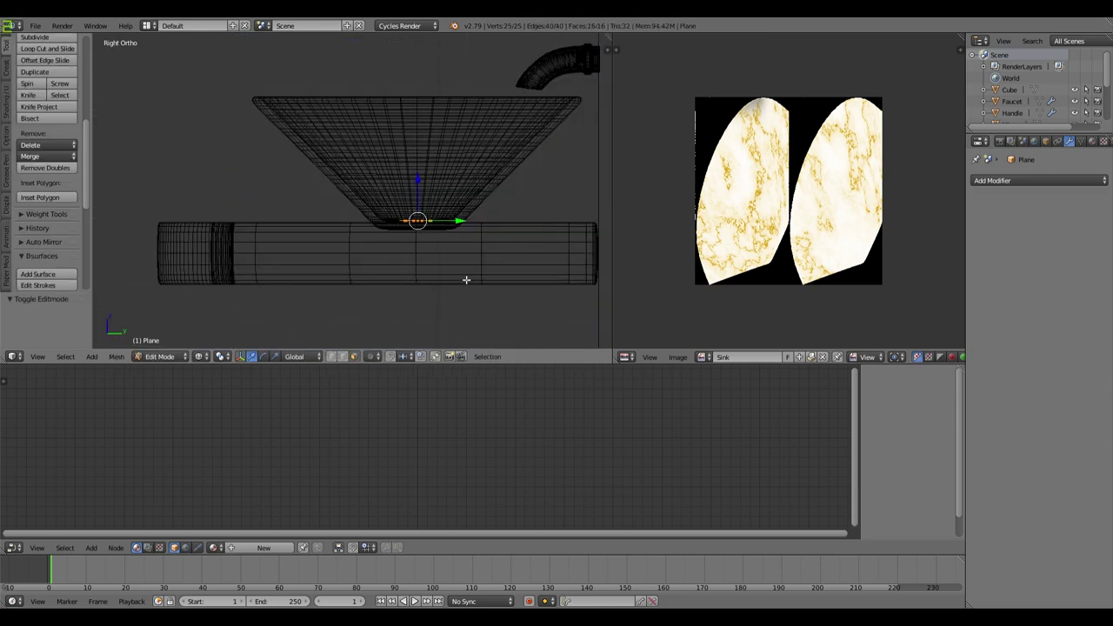
{"action": "middle_click_drag", "start_coordinate": [466, 279], "coordinate": [448, 231], "text": "shift"}
{"action": "key", "text": "e"}
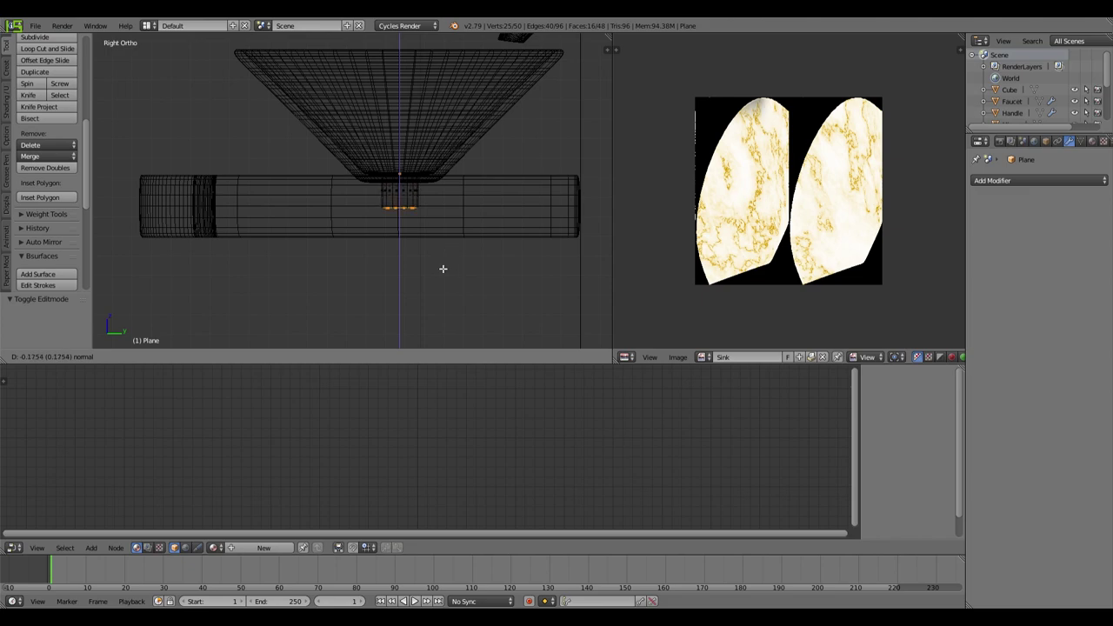
{"action": "left_click", "coordinate": [441, 291]}
{"action": "scroll", "coordinate": [441, 291], "scroll_direction": "down", "scroll_amount": 2}
{"action": "key", "text": "e"}
{"action": "left_click", "coordinate": [434, 309]}
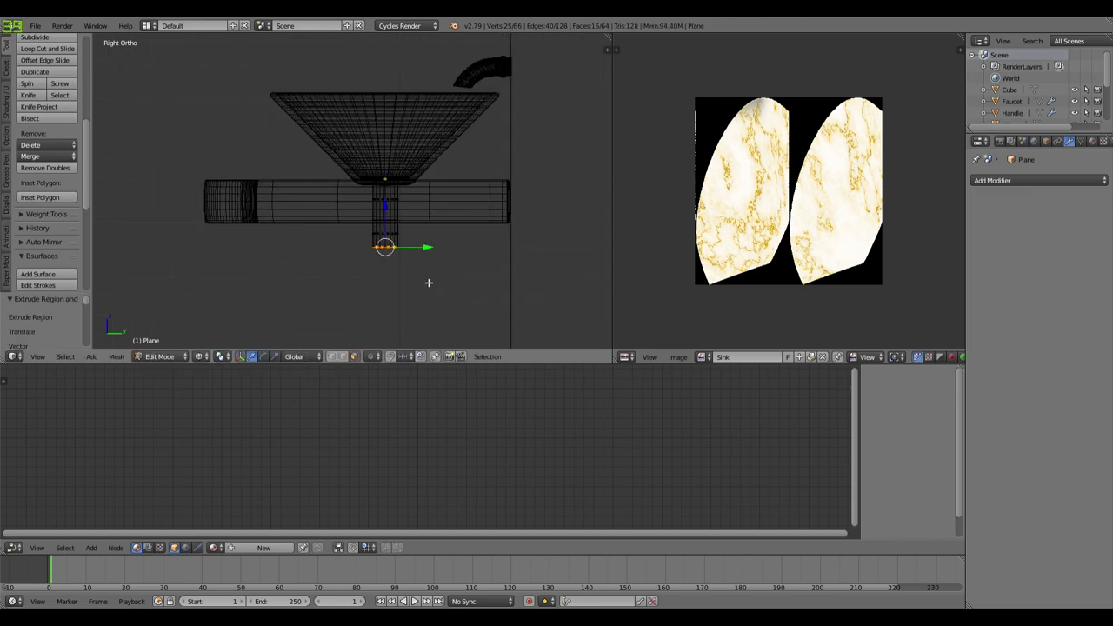
Step: Bend the pipe toward the wall with three more extruded sections, rotating the last end by -14.5° so it stands vertical
{"action": "left_click", "coordinate": [412, 270], "text": "ctrl"}
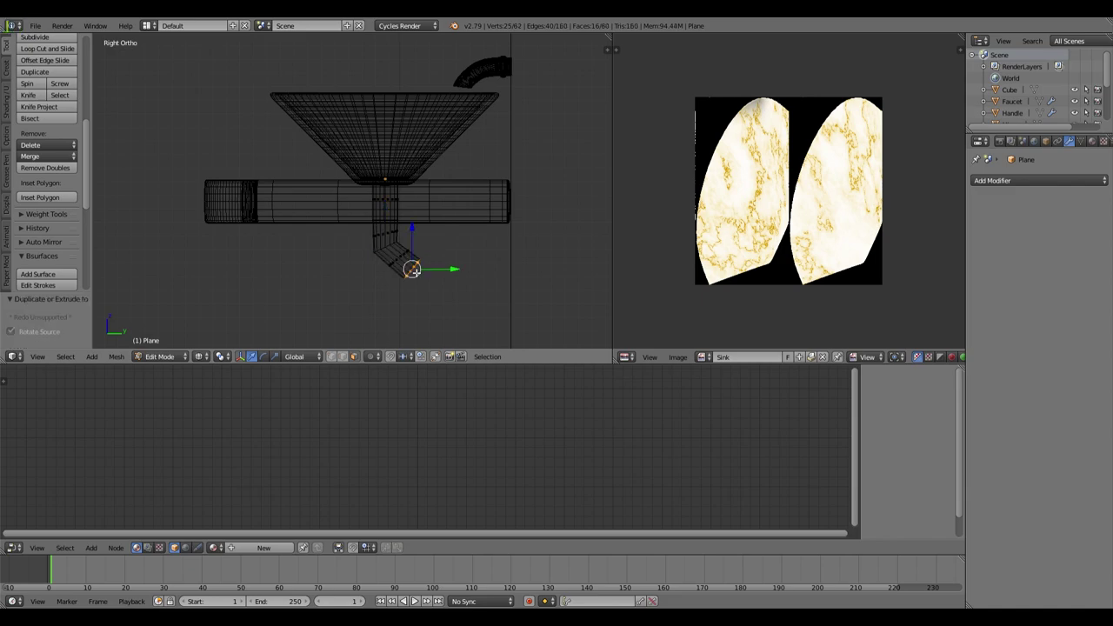
{"action": "left_click", "coordinate": [459, 287], "text": "ctrl"}
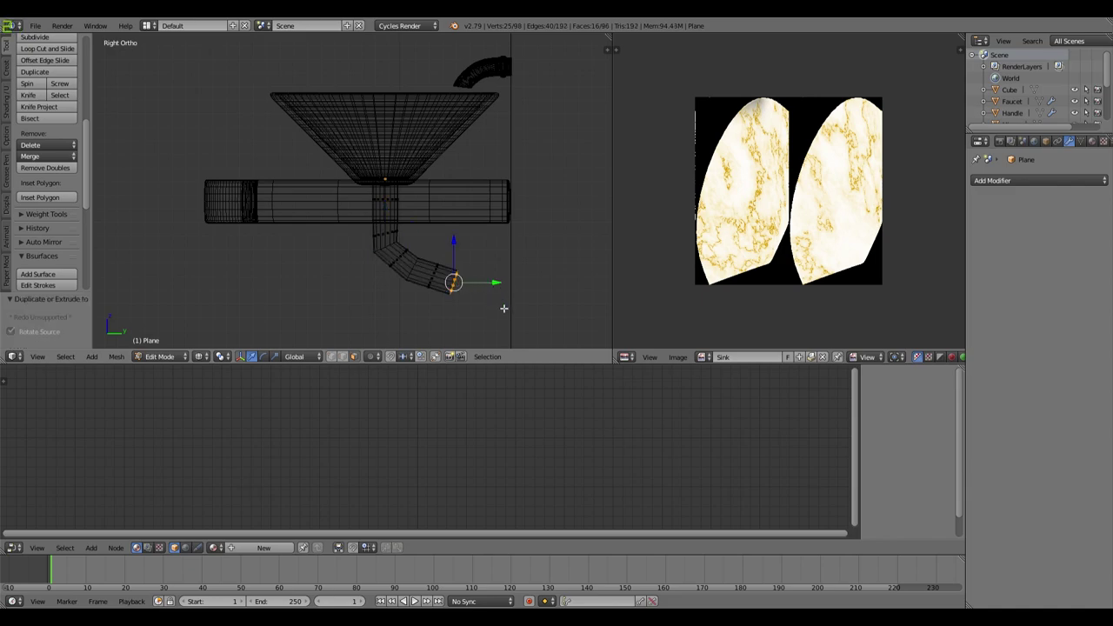
{"action": "key", "text": "e"}
{"action": "right_click", "coordinate": [503, 308]}
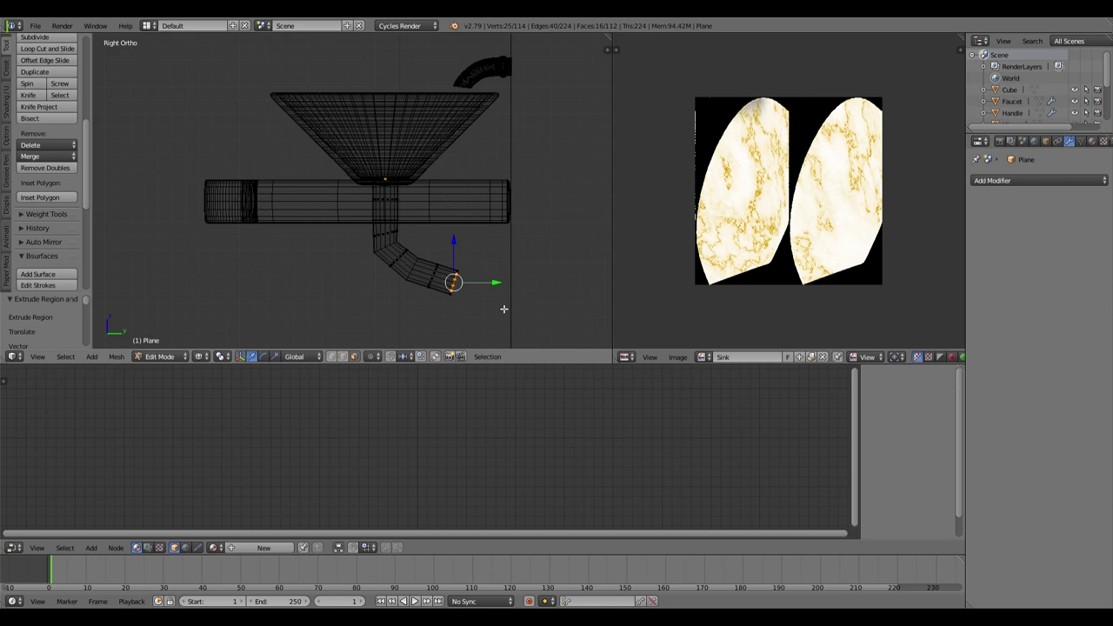
{"action": "key", "text": "g"}
{"action": "left_click", "coordinate": [531, 309]}
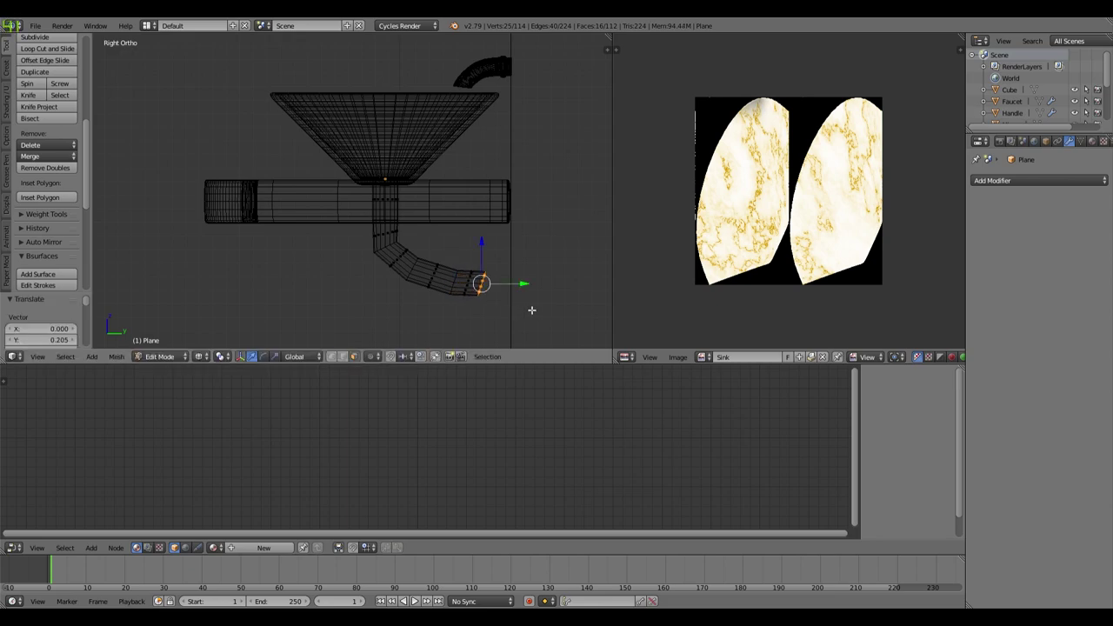
{"action": "key", "text": "r"}
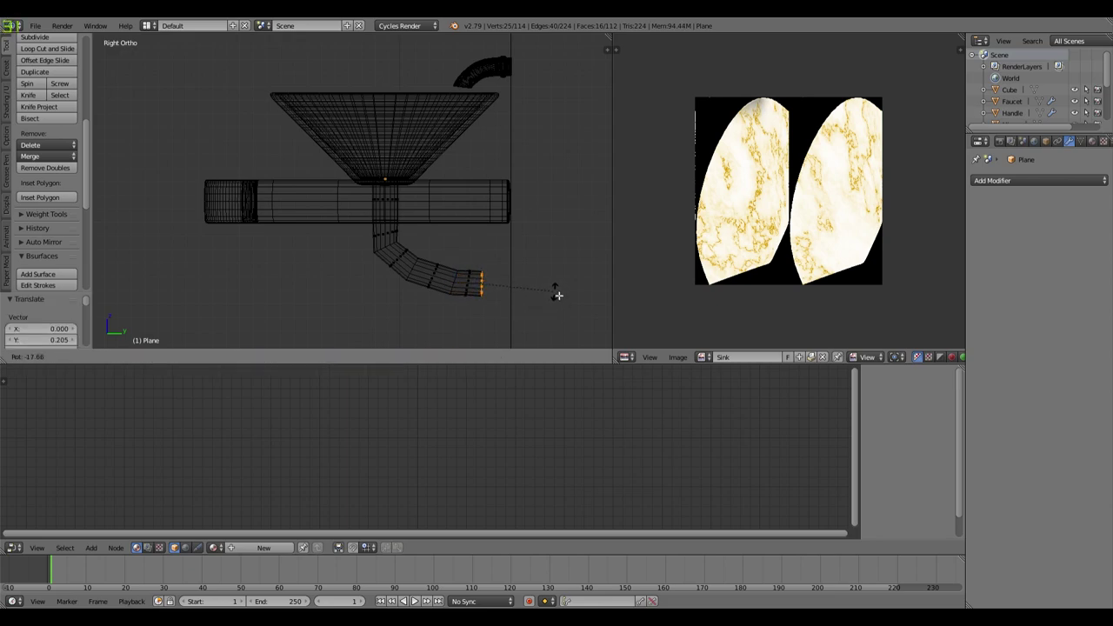
{"action": "left_click", "coordinate": [558, 299]}
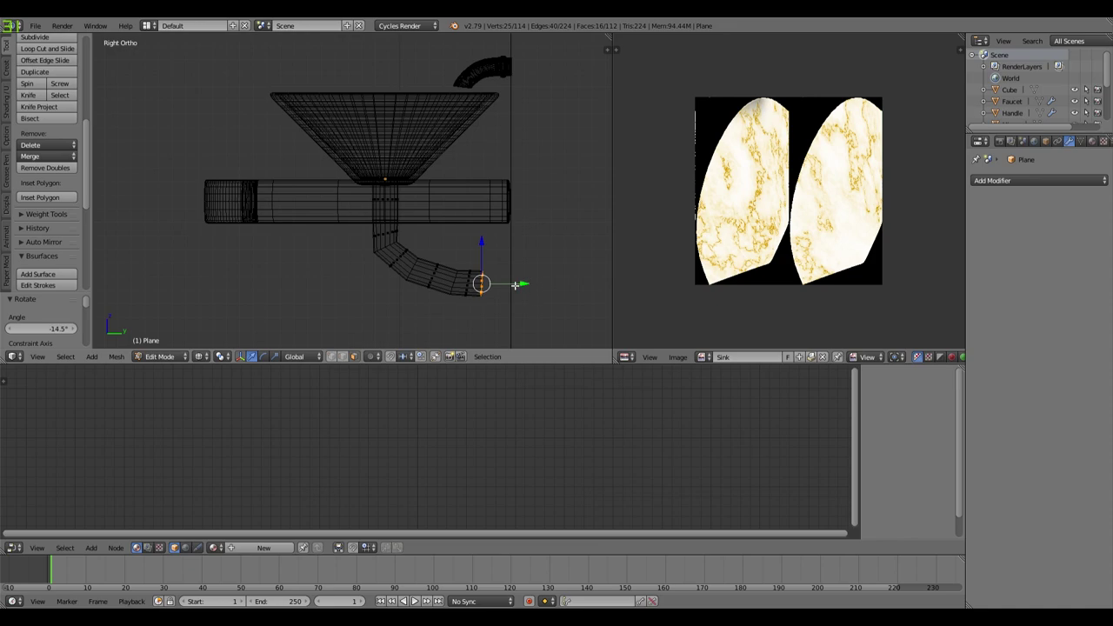
Step: Hide the transform manipulator and extend the pipe with a straight horizontal section that ends at the wall
{"action": "left_click", "coordinate": [515, 284]}
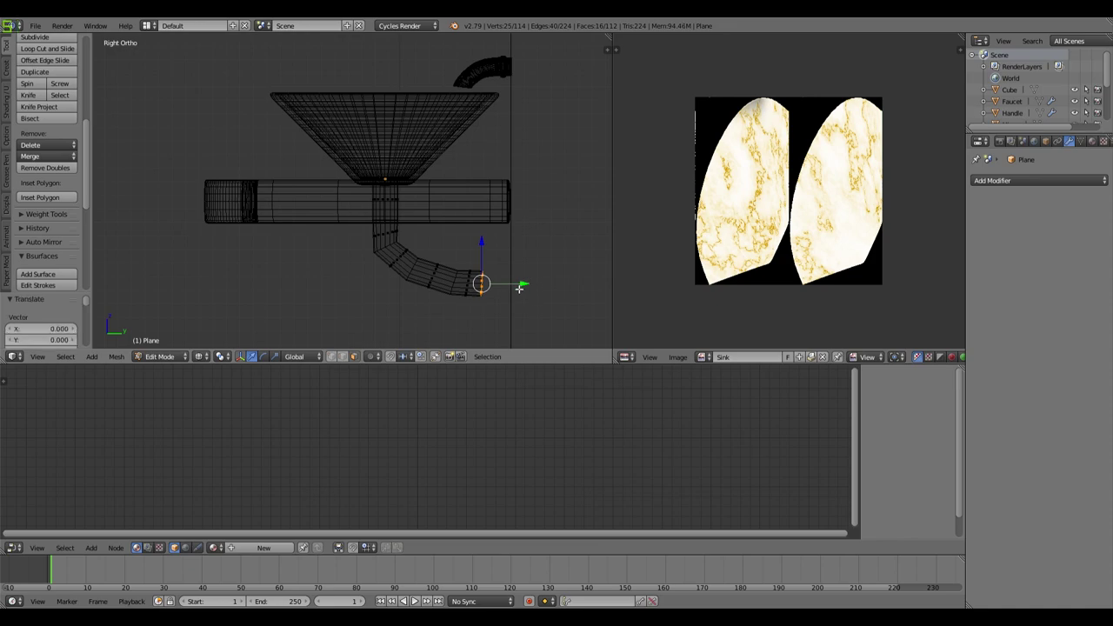
{"action": "left_click", "coordinate": [241, 358]}
{"action": "right_click", "coordinate": [513, 290], "text": "ctrl"}
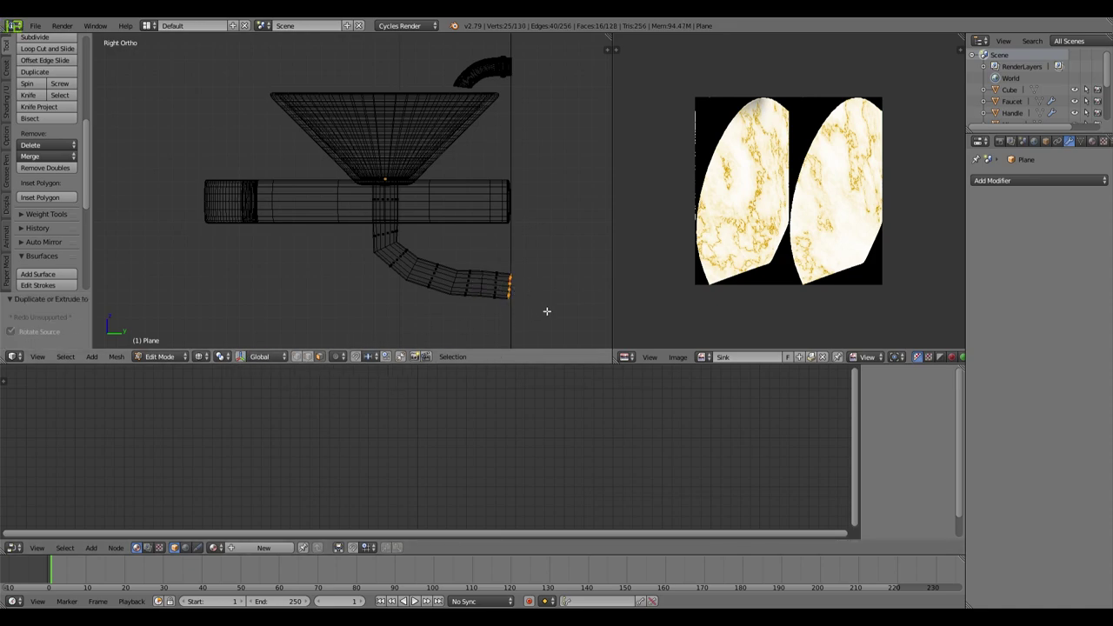
{"action": "key", "text": "ctrl+z"}
{"action": "right_click", "coordinate": [516, 288], "text": "ctrl"}
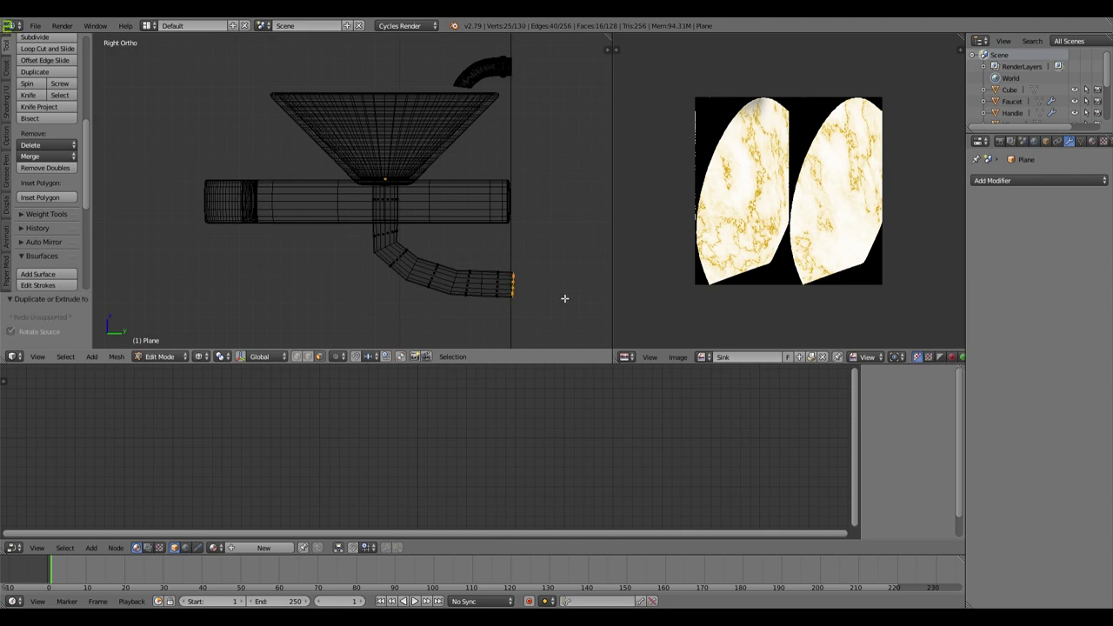
{"action": "key", "text": "g"}
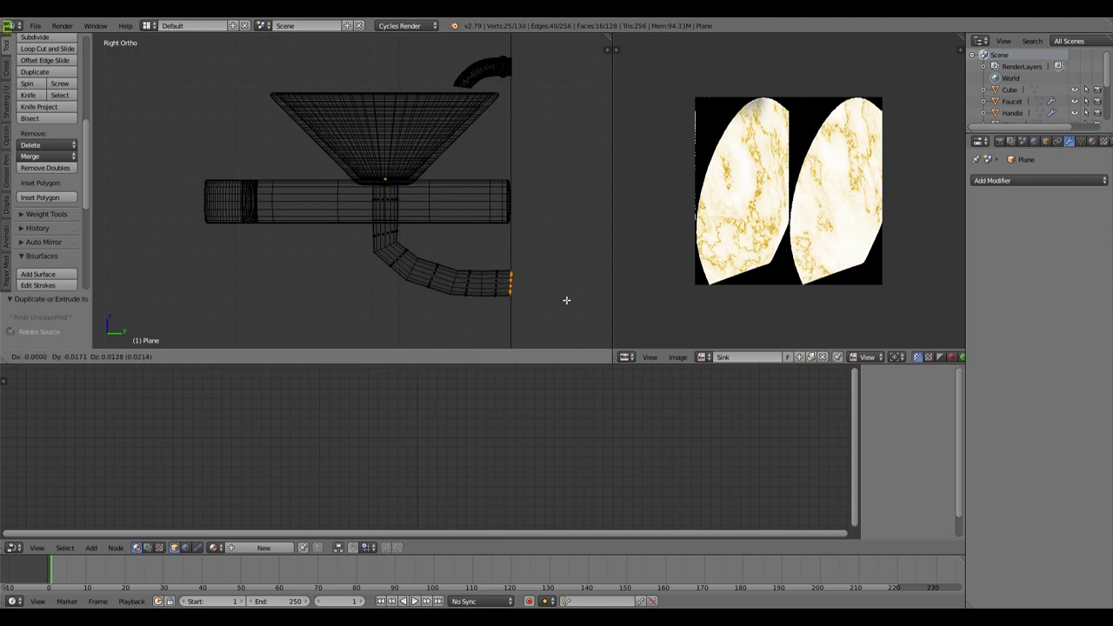
{"action": "left_click", "coordinate": [566, 300]}
{"action": "key", "text": "Tab"}
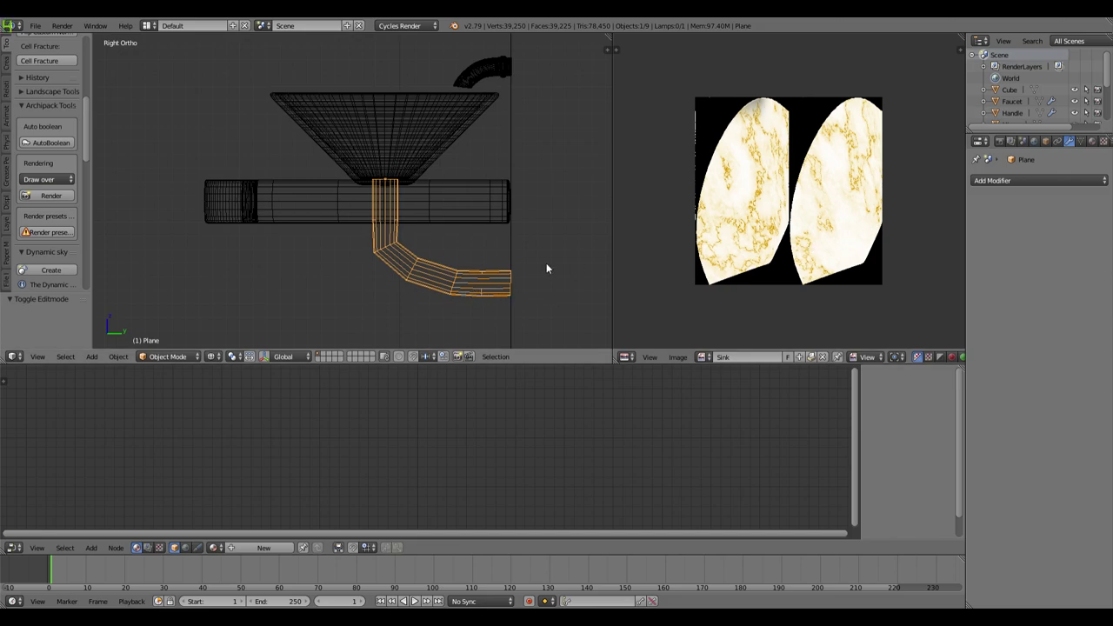
Step: Add supporting edge loops close to the pipe's wall end and close to its upper end under the basin
{"action": "key", "text": "Tab"}
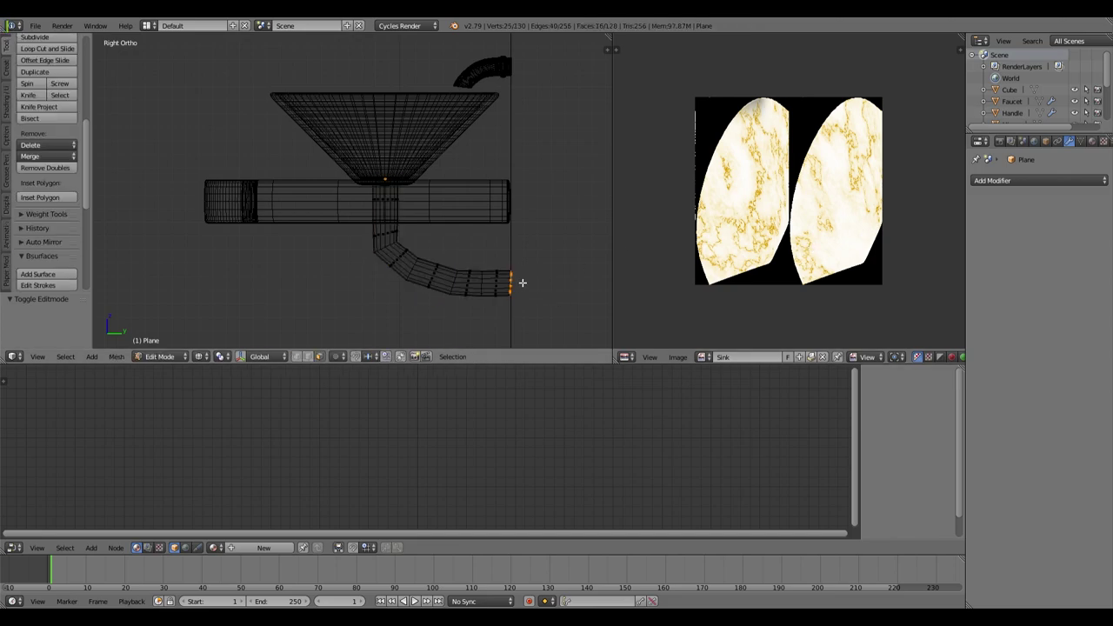
{"action": "key", "text": "ctrl+r"}
{"action": "left_click", "coordinate": [492, 289]}
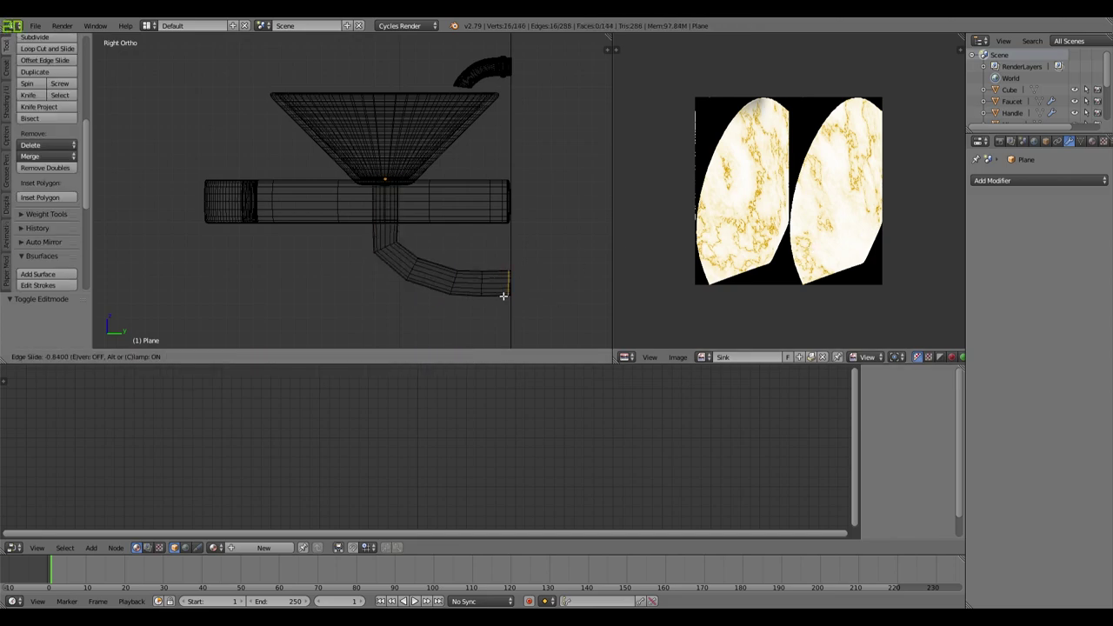
{"action": "left_click", "coordinate": [502, 296]}
{"action": "key", "text": "ctrl+r"}
{"action": "left_click", "coordinate": [392, 198]}
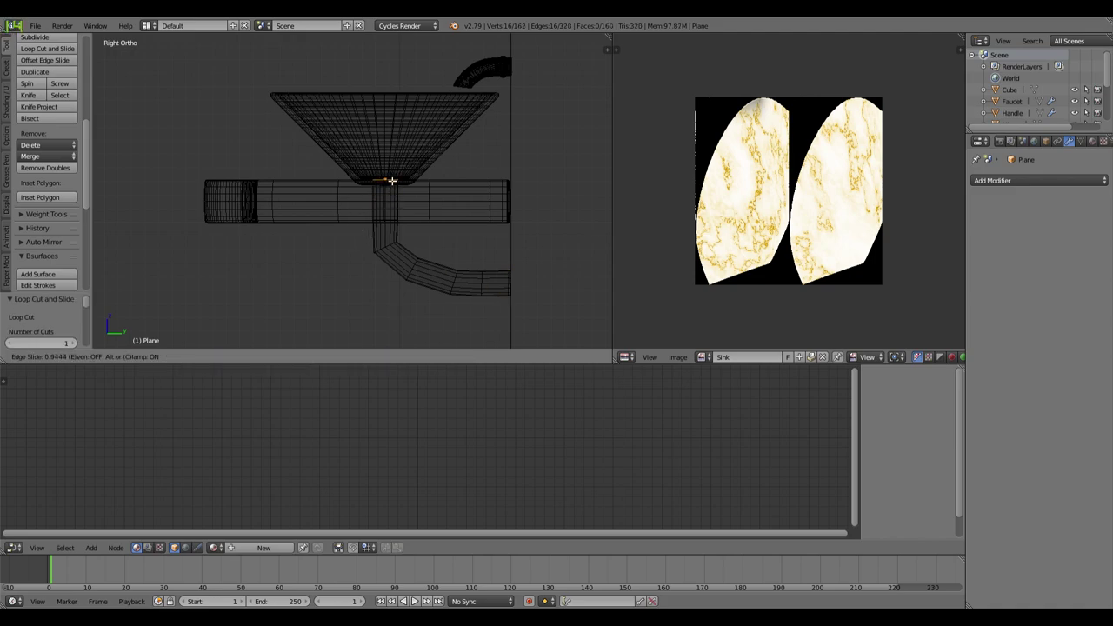
{"action": "left_click", "coordinate": [392, 183]}
{"action": "key", "text": "Tab"}
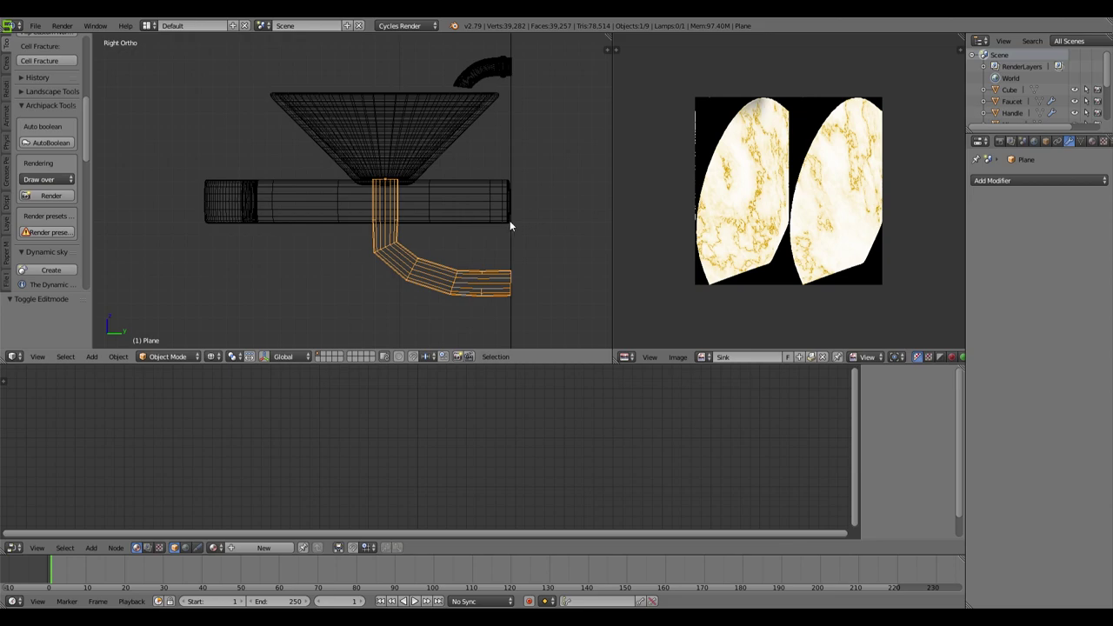
Step: Smooth the pipe with a level 2 Subdivision Surface modifier and preview it rendered beneath the countertop
{"action": "key", "text": "ctrl+2"}
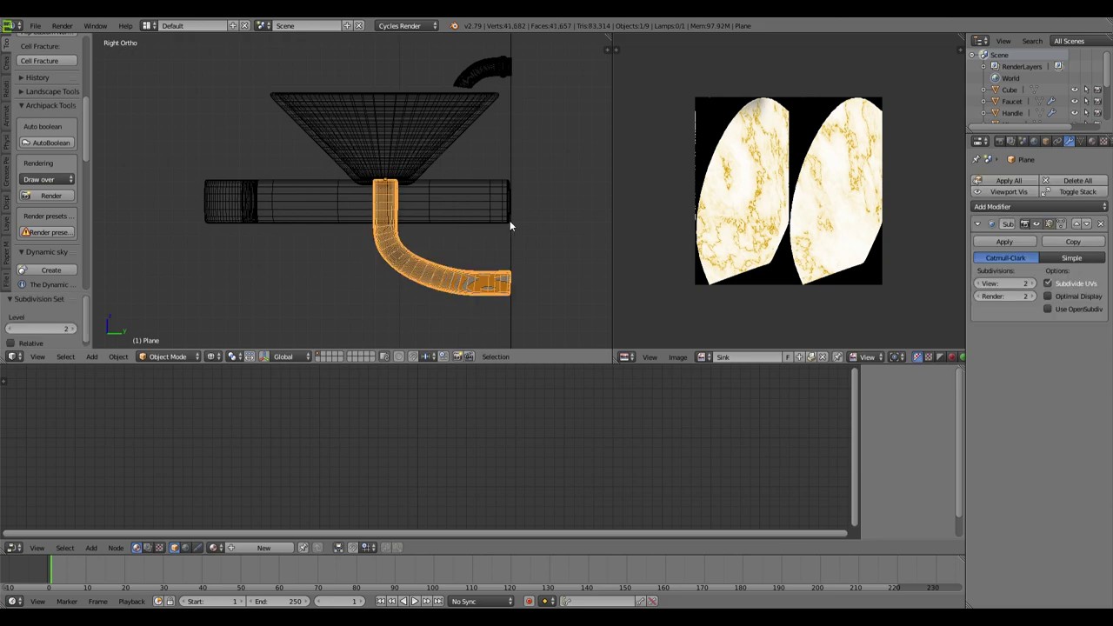
{"action": "key", "text": "Tab"}
{"action": "key", "text": "Tab"}
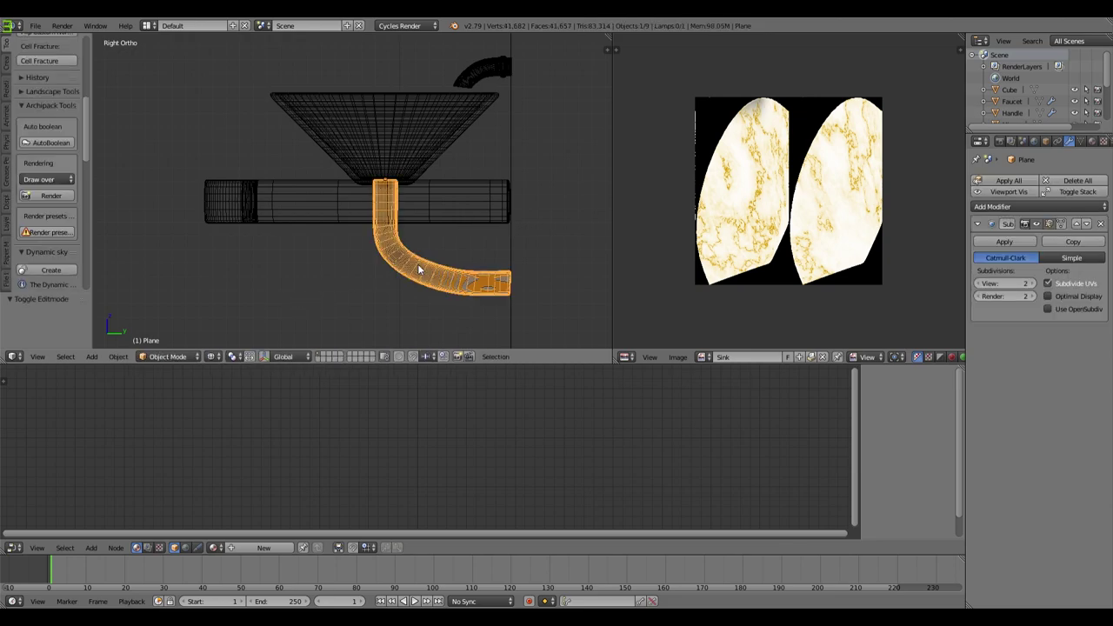
{"action": "key", "text": "shift+z"}
{"action": "middle_click_drag", "start_coordinate": [360, 286], "coordinate": [444, 328]}
{"action": "key", "text": "KP_3"}
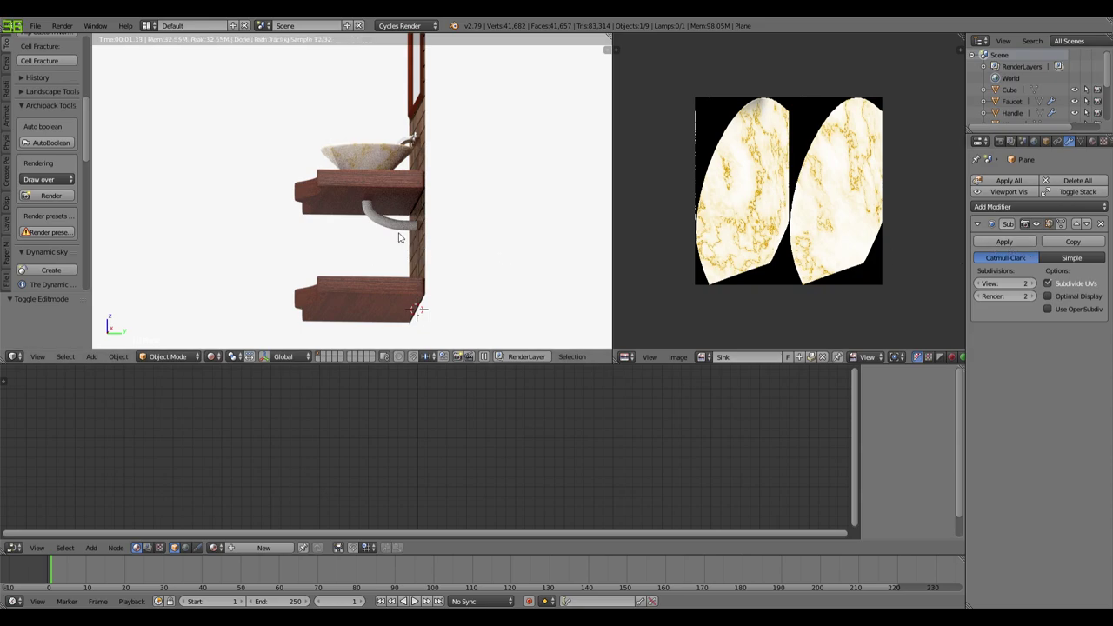
{"action": "mouse_move", "coordinate": [371, 217]}
{"action": "middle_mouse_down"}
{"action": "mouse_move", "coordinate": [432, 306]}
{"action": "mouse_move", "coordinate": [352, 224]}
{"action": "mouse_move", "coordinate": [355, 202]}
{"action": "mouse_move", "coordinate": [558, 307]}
{"action": "mouse_move", "coordinate": [596, 311]}
{"action": "middle_mouse_up"}
Step: Recalculate the normals of the whole pipe mesh so its faces point outward
{"action": "scroll", "coordinate": [415, 293], "scroll_direction": "up", "scroll_amount": 2}
{"action": "key", "text": "z"}
{"action": "scroll", "coordinate": [355, 201], "scroll_direction": "up", "scroll_amount": 3}
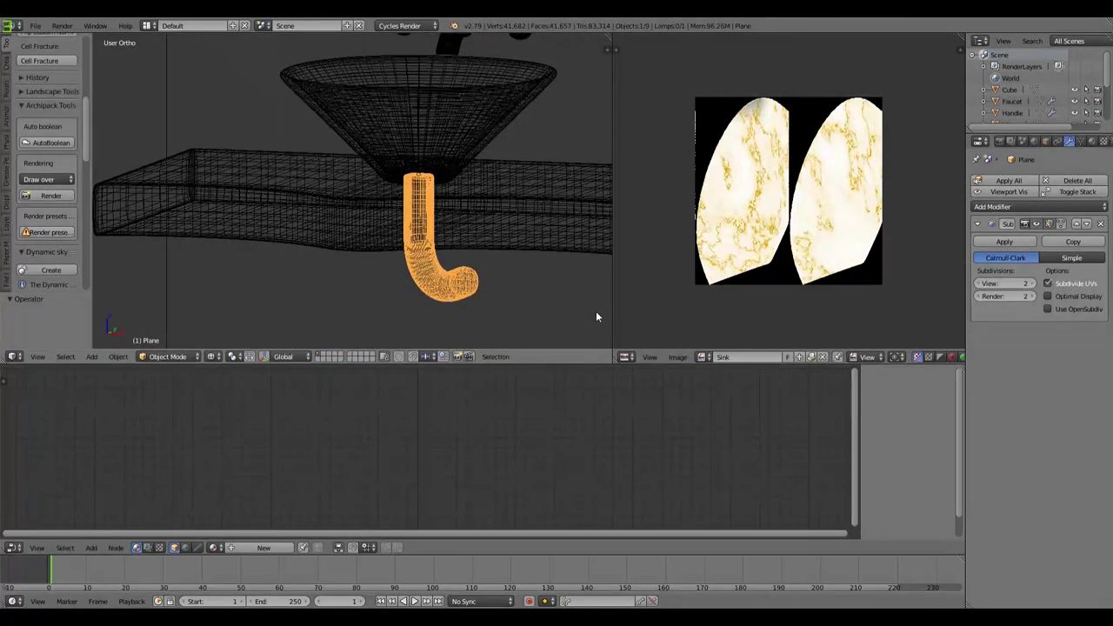
{"action": "key", "text": "Tab"}
{"action": "middle_click_drag", "start_coordinate": [497, 266], "coordinate": [539, 286]}
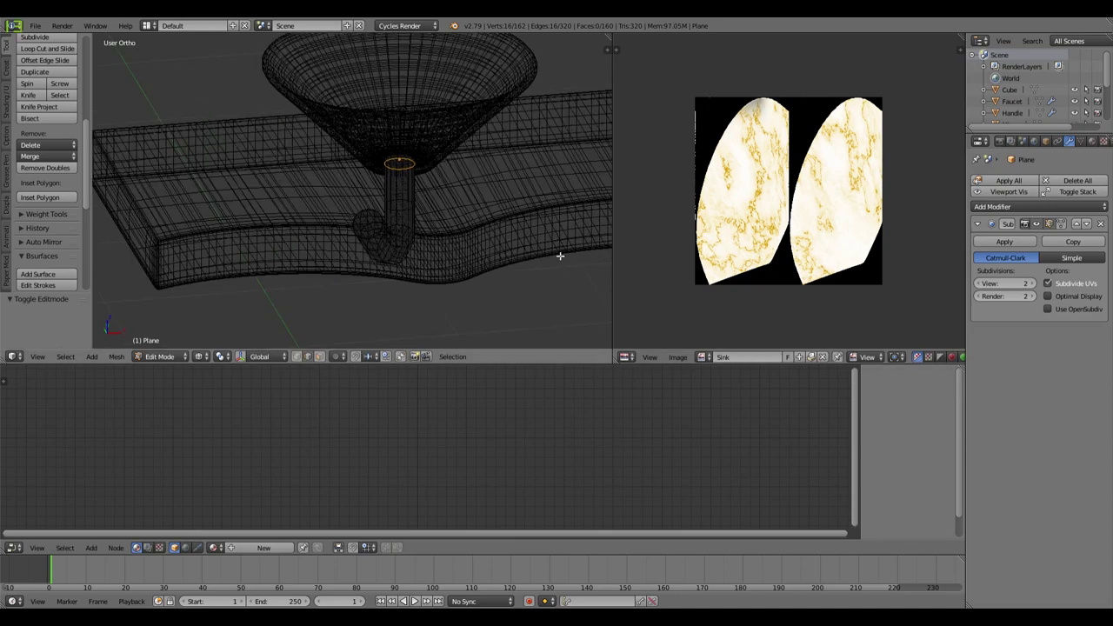
{"action": "key", "text": "ctrl+l"}
{"action": "scroll", "coordinate": [555, 250], "scroll_direction": "down", "scroll_amount": 3}
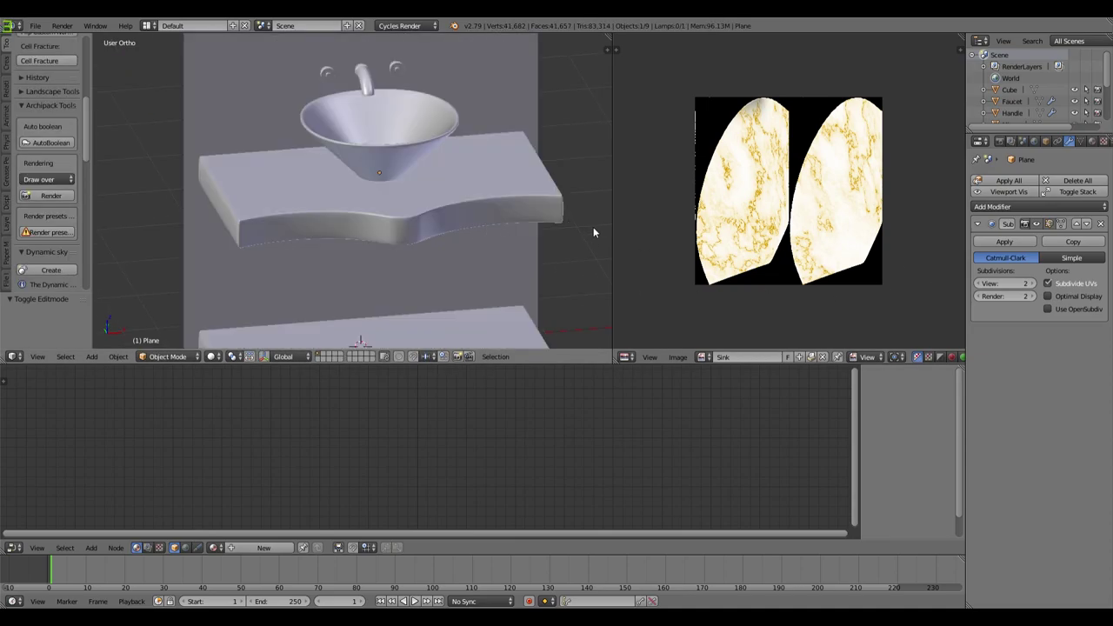
{"action": "middle_click_drag", "start_coordinate": [594, 232], "coordinate": [518, 195]}
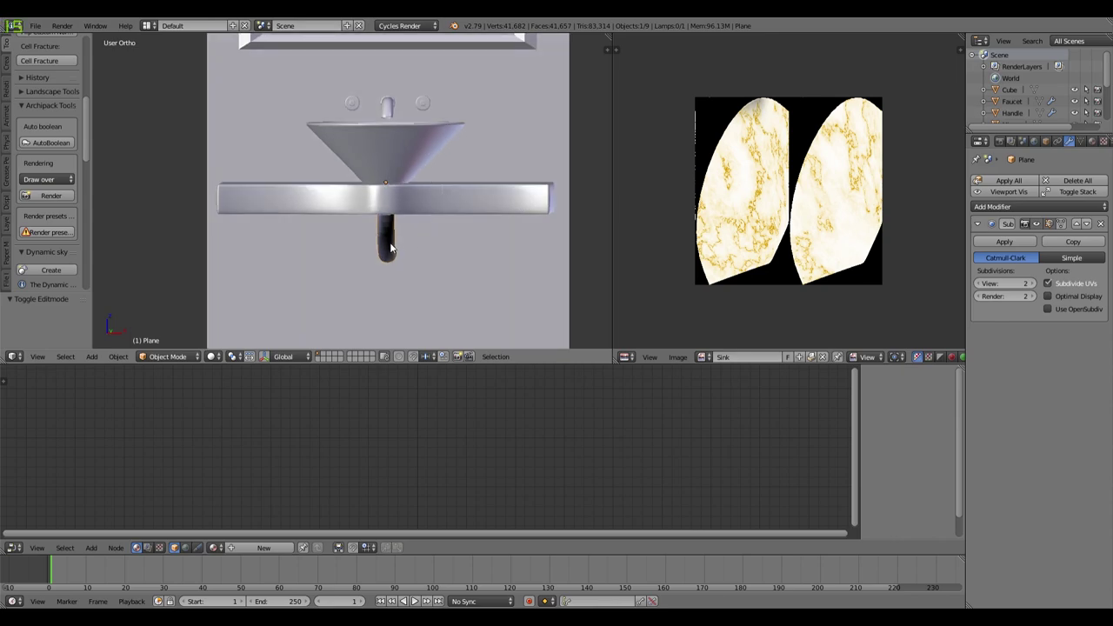
{"action": "key", "text": "Tab"}
{"action": "key", "text": "a"}
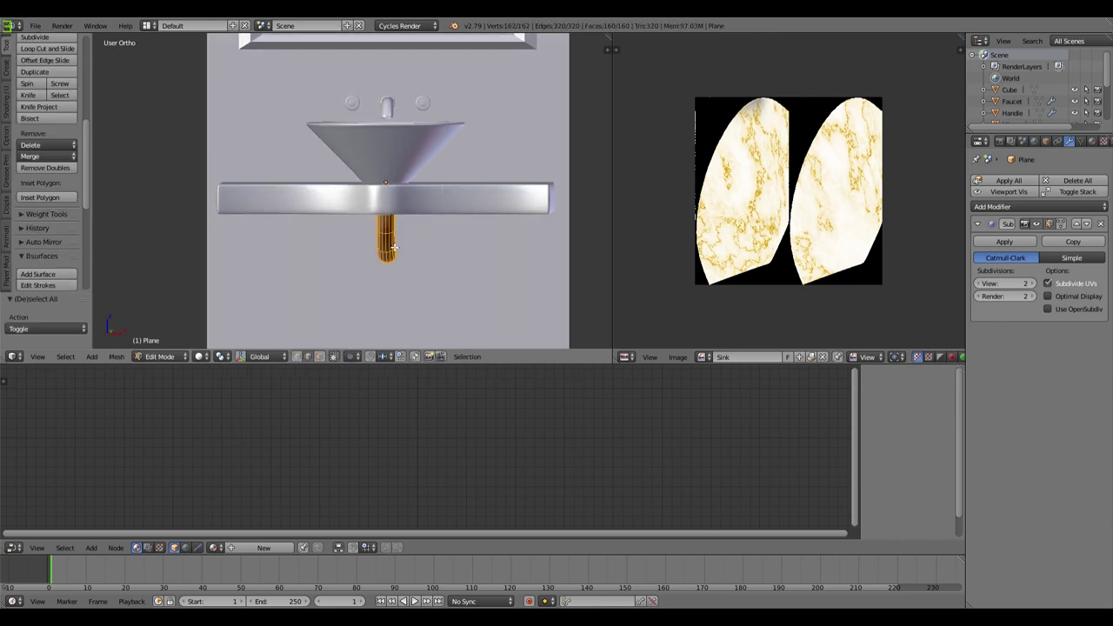
{"action": "key", "text": "ctrl+n"}
{"action": "key", "text": "Tab"}
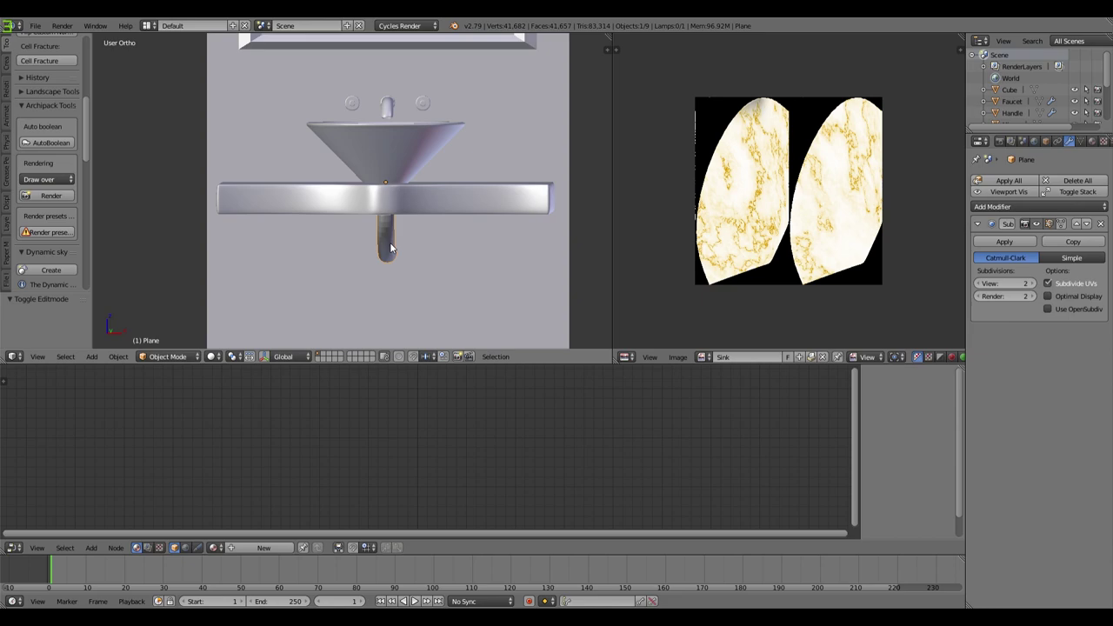
Step: Shade the pipe smooth and link the faucet handle's glossy material to it
{"action": "scroll", "coordinate": [46, 208], "scroll_direction": "up", "scroll_amount": 4}
{"action": "left_click", "coordinate": [32, 117]}
{"action": "right_click", "coordinate": [424, 108], "text": "shift"}
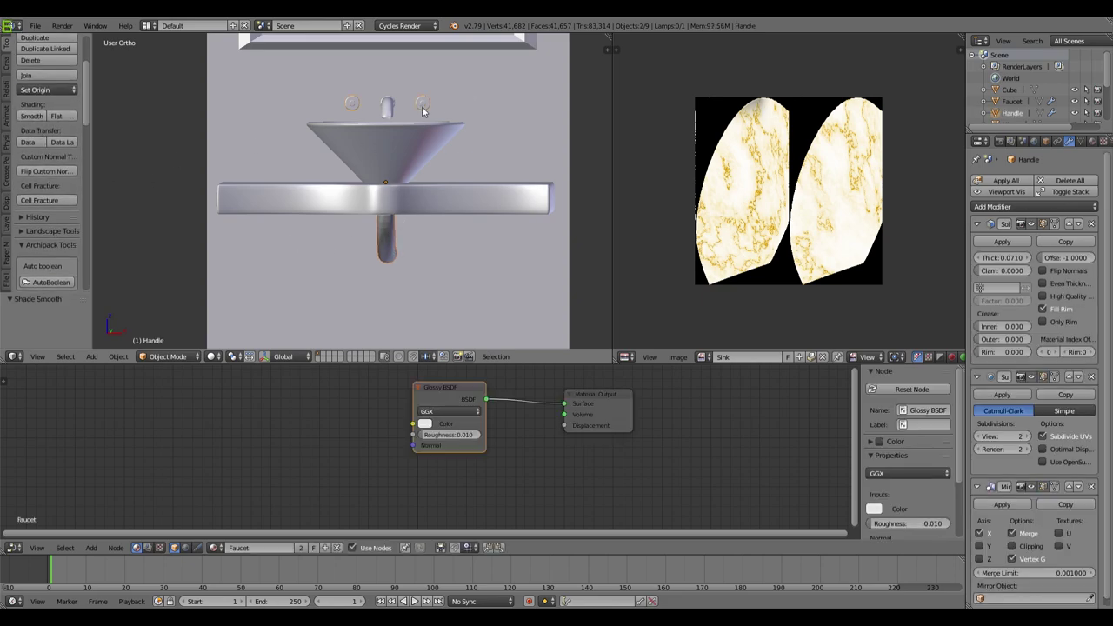
{"action": "key", "text": "ctrl+l"}
{"action": "left_click", "coordinate": [424, 110]}
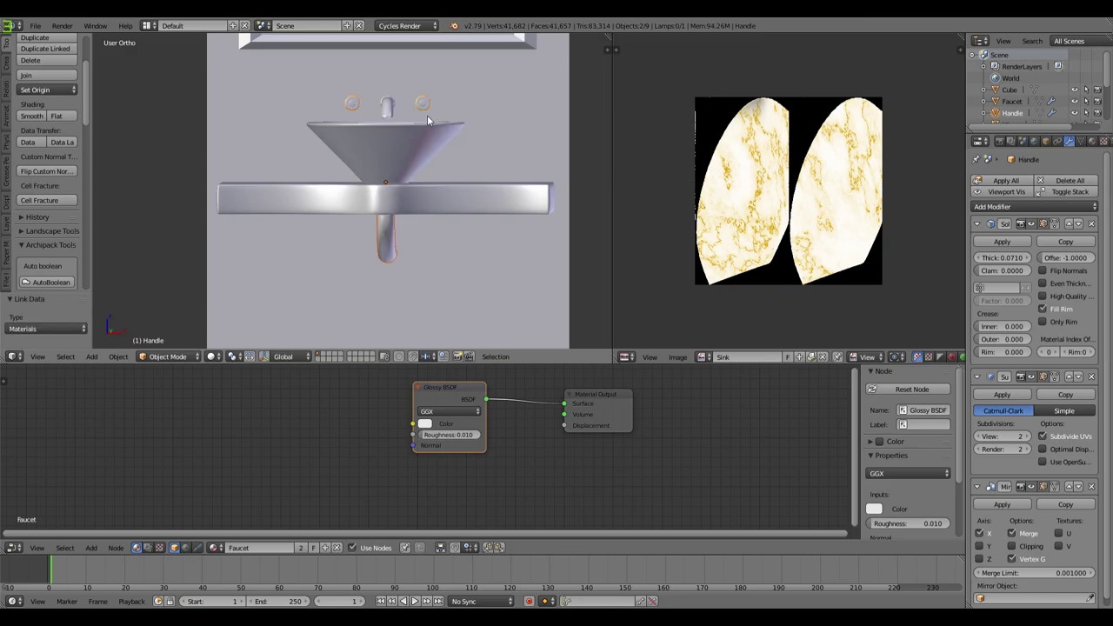
Step: Examine the pipe with its glossy material under the basin in the rendered preview
{"action": "key", "text": "shift+z"}
{"action": "mouse_move", "coordinate": [482, 186]}
{"action": "middle_mouse_down"}
{"action": "mouse_move", "coordinate": [400, 275]}
{"action": "mouse_move", "coordinate": [479, 288]}
{"action": "mouse_move", "coordinate": [385, 293]}
{"action": "middle_mouse_up"}
{"action": "scroll", "coordinate": [394, 281], "scroll_direction": "down", "scroll_amount": 4}
{"action": "scroll", "coordinate": [435, 218], "scroll_direction": "up", "scroll_amount": 4}
{"action": "key", "text": "shift+z"}
{"action": "mouse_move", "coordinate": [487, 159]}
{"action": "middle_mouse_down"}
{"action": "mouse_move", "coordinate": [463, 281]}
{"action": "mouse_move", "coordinate": [475, 323]}
{"action": "mouse_move", "coordinate": [399, 304]}
{"action": "mouse_move", "coordinate": [377, 218]}
{"action": "middle_mouse_up"}
{"action": "key", "text": "Tab"}
{"action": "key", "text": "Tab"}
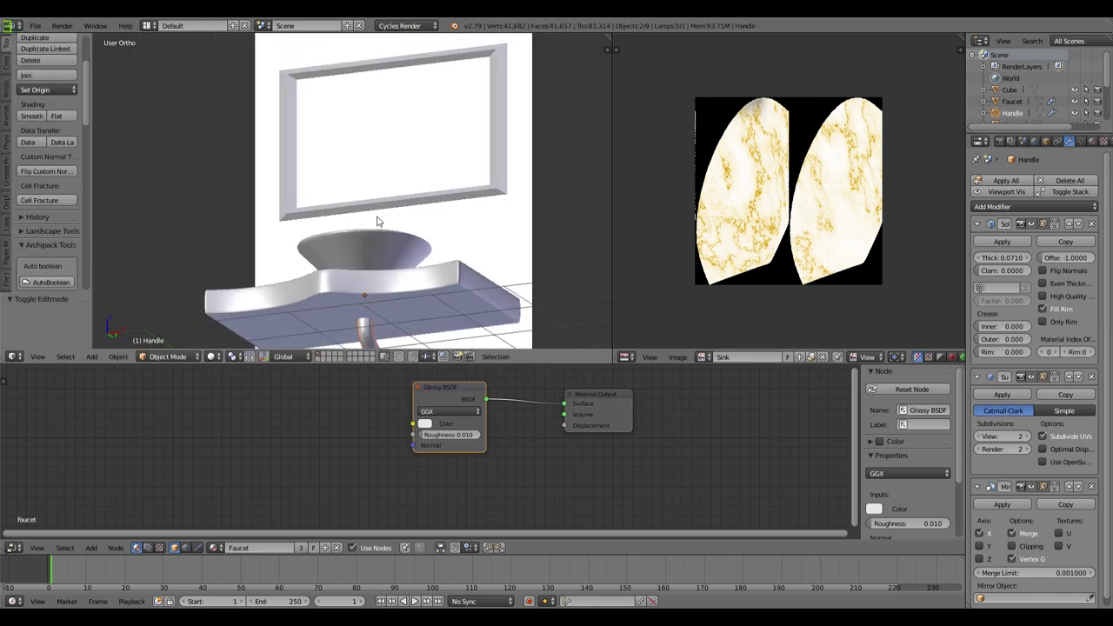
Step: Try to extrude the whole pipe mesh, working from its round opening at the basin's bottom
{"action": "right_click", "coordinate": [368, 327]}
{"action": "middle_click_drag", "start_coordinate": [369, 327], "coordinate": [410, 278]}
{"action": "scroll", "coordinate": [409, 278], "scroll_direction": "up", "scroll_amount": 7}
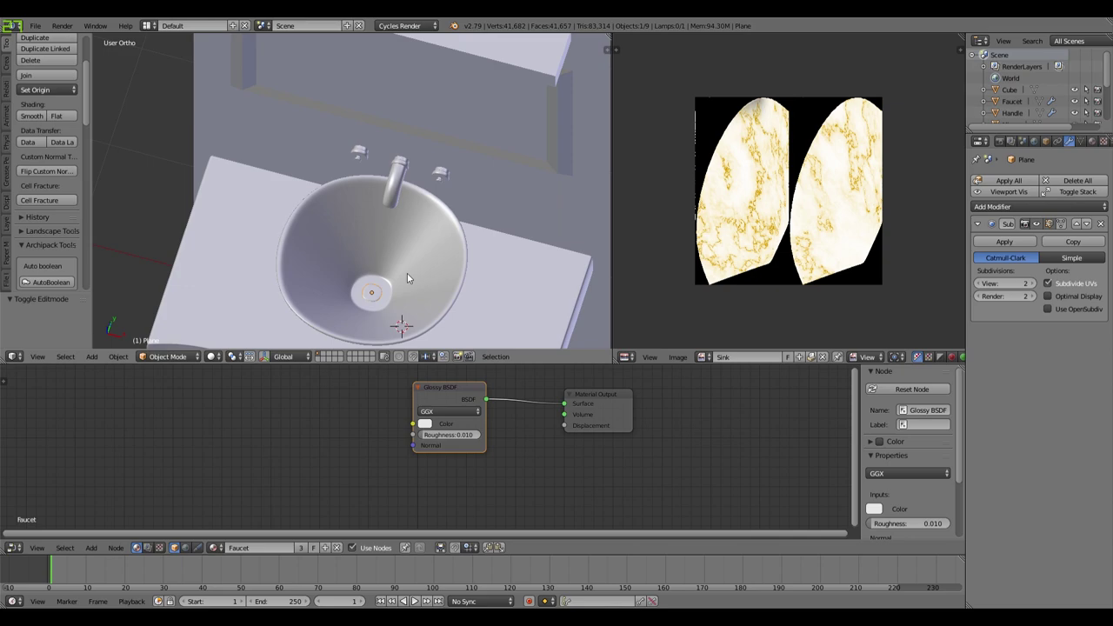
{"action": "key", "text": "Tab"}
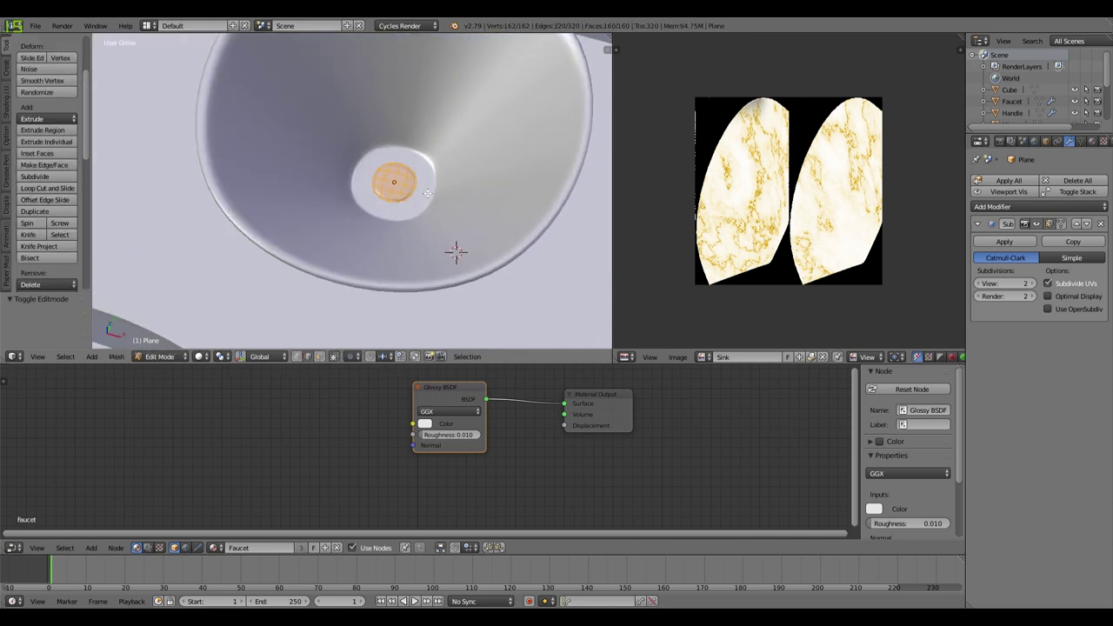
{"action": "key", "text": "e"}
{"action": "right_click", "coordinate": [437, 189]}
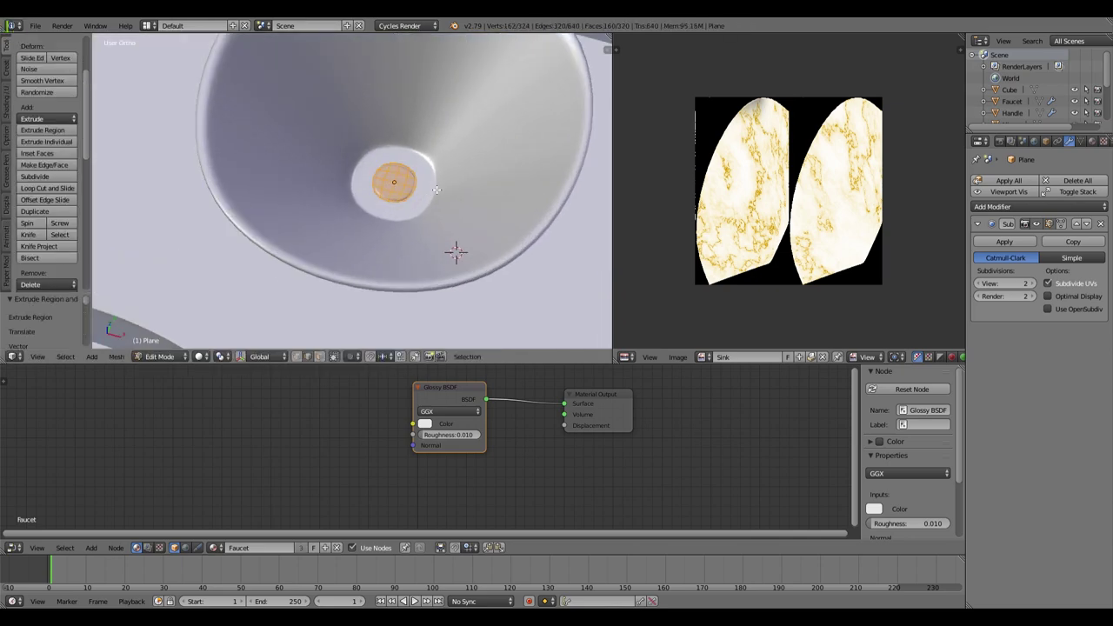
{"action": "scroll", "coordinate": [460, 187], "scroll_direction": "down", "scroll_amount": 10}
{"action": "middle_click_drag", "start_coordinate": [461, 187], "coordinate": [385, 286]}
{"action": "key", "text": "ctrl+z"}
{"action": "scroll", "coordinate": [385, 286], "scroll_direction": "up", "scroll_amount": 6}
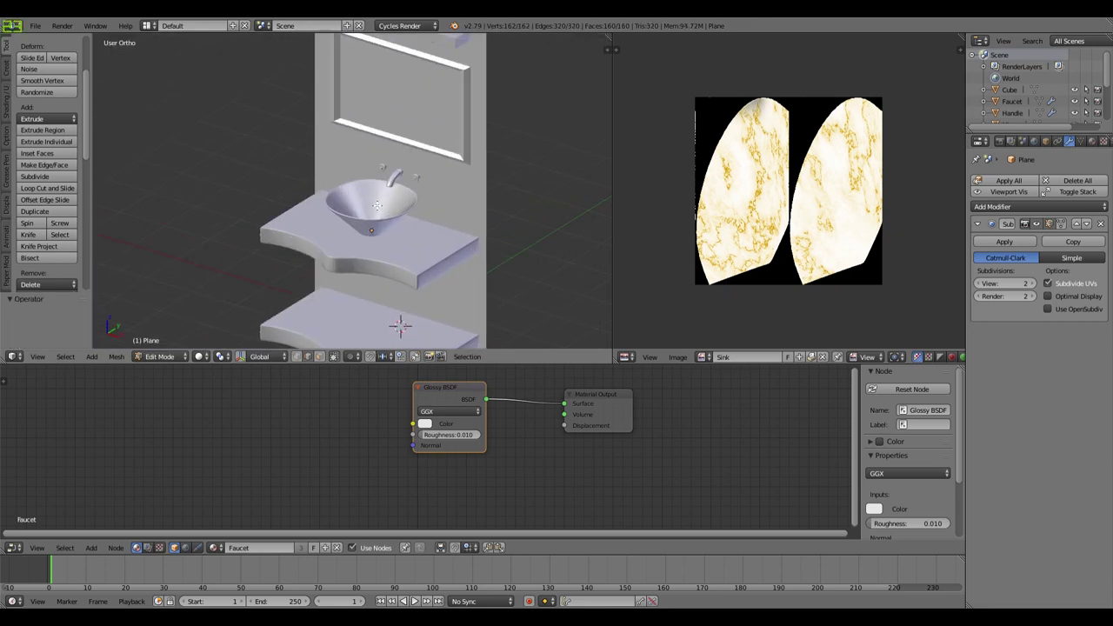
Step: Select only the drain pipe's top end faces at the basin's bottom, using a top-view box selection
{"action": "middle_click_drag", "start_coordinate": [377, 205], "coordinate": [368, 293]}
{"action": "scroll", "coordinate": [447, 224], "scroll_direction": "down", "scroll_amount": 2}
{"action": "key", "text": "Tab"}
{"action": "key", "text": "Tab"}
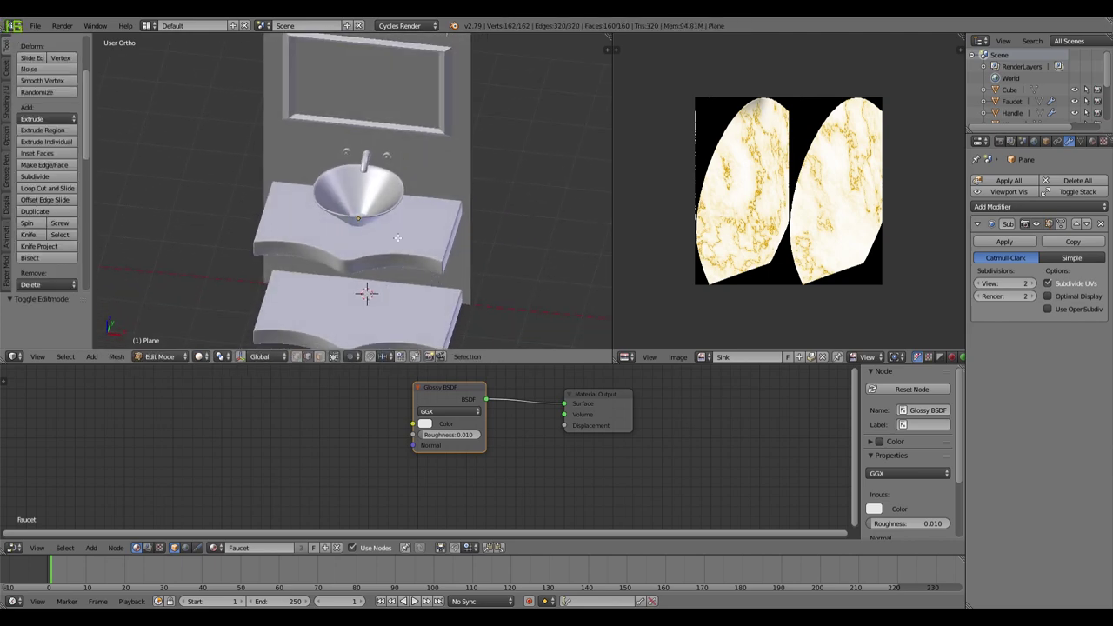
{"action": "scroll", "coordinate": [383, 261], "scroll_direction": "up", "scroll_amount": 5}
{"action": "scroll", "coordinate": [396, 236], "scroll_direction": "up", "scroll_amount": 3}
{"action": "middle_click_drag", "start_coordinate": [397, 236], "coordinate": [413, 305]}
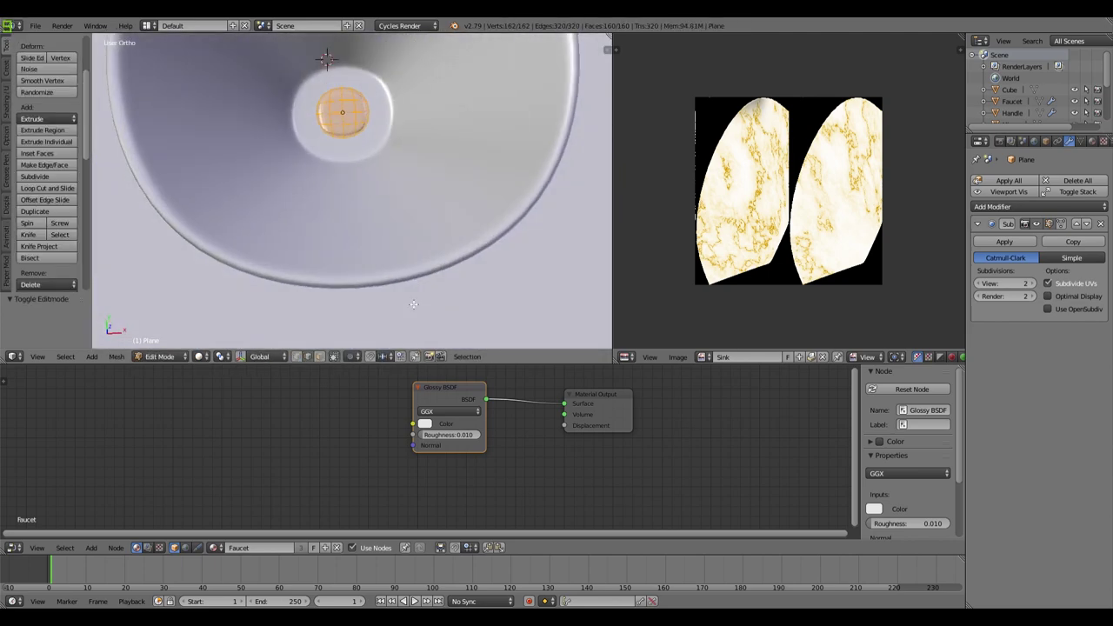
{"action": "key", "text": "KP_7"}
{"action": "middle_click_drag", "start_coordinate": [432, 204], "coordinate": [430, 276], "text": "shift"}
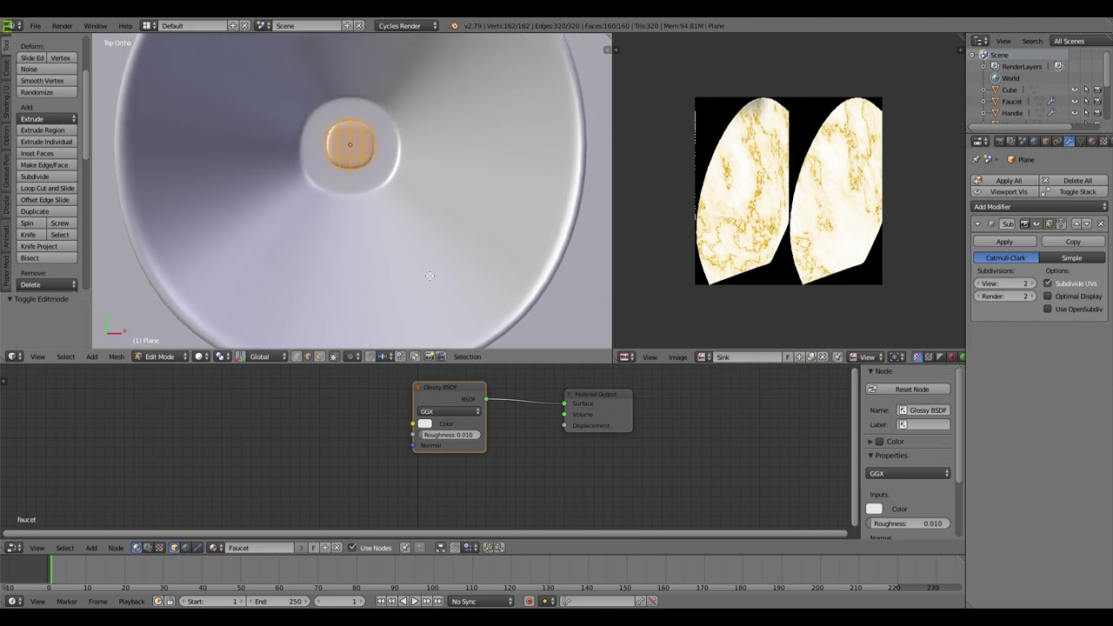
{"action": "key", "text": "a"}
{"action": "key", "text": "b"}
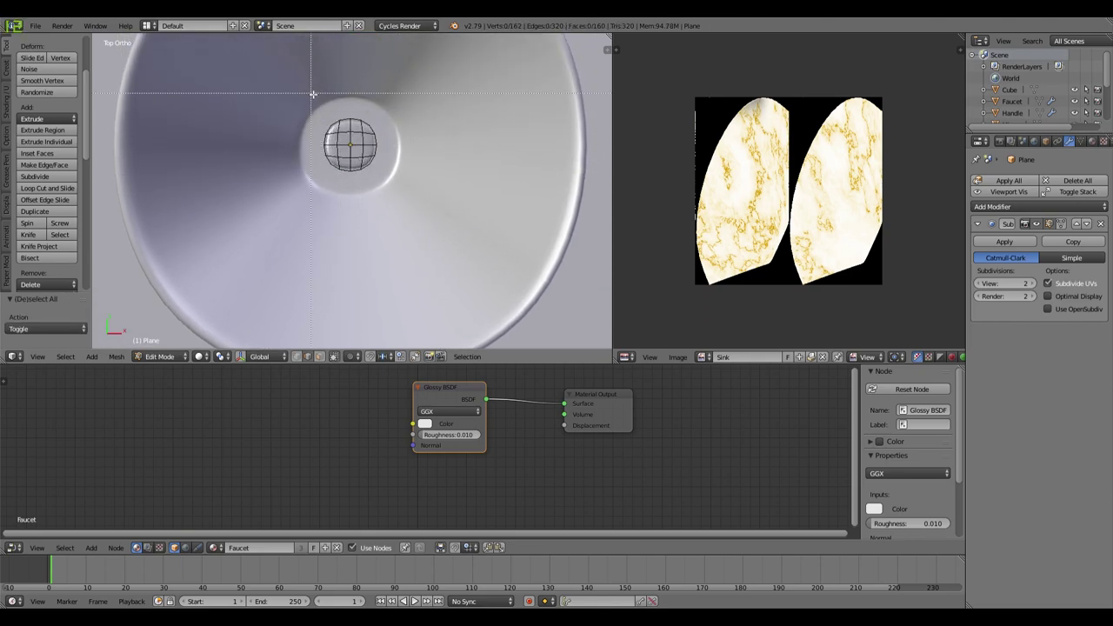
{"action": "left_click_drag", "start_coordinate": [389, 194], "coordinate": [391, 195]}
Step: Extrude the selected end faces and raise them slightly along Z above the basin's bottom
{"action": "middle_click_drag", "start_coordinate": [390, 195], "coordinate": [426, 161]}
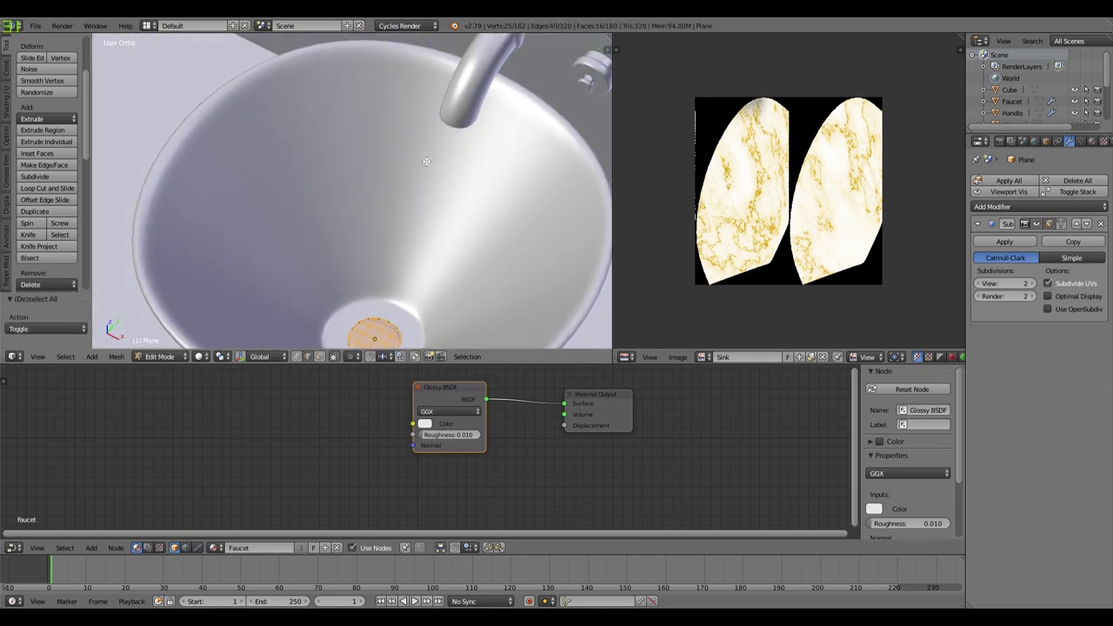
{"action": "key", "text": "e"}
{"action": "right_click", "coordinate": [446, 209]}
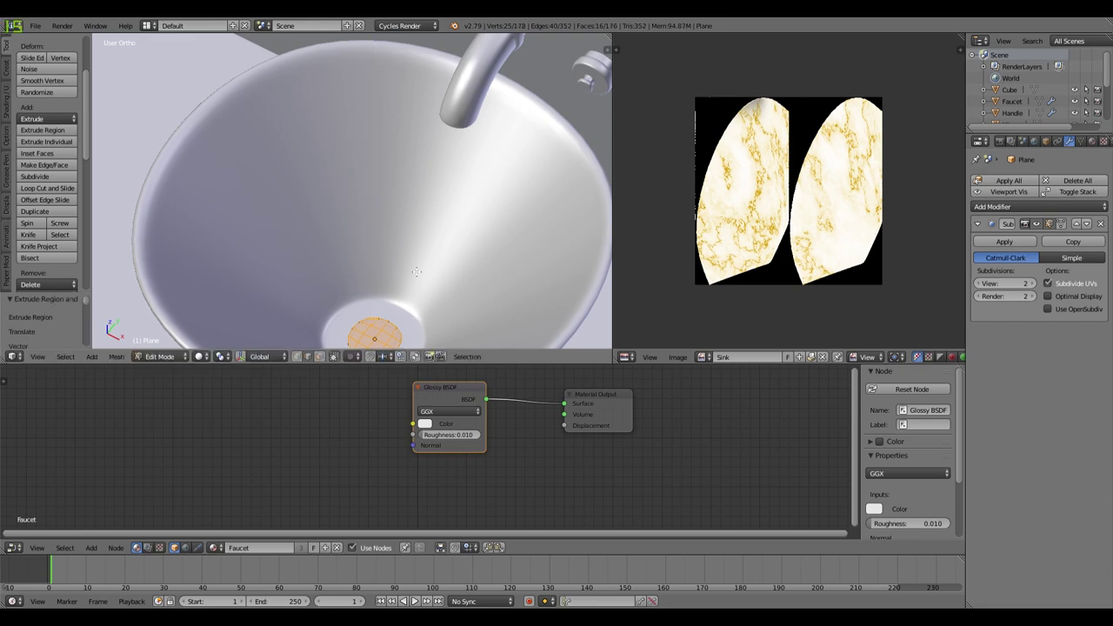
{"action": "scroll", "coordinate": [416, 272], "scroll_direction": "down", "scroll_amount": 4}
{"action": "left_click", "coordinate": [241, 358]}
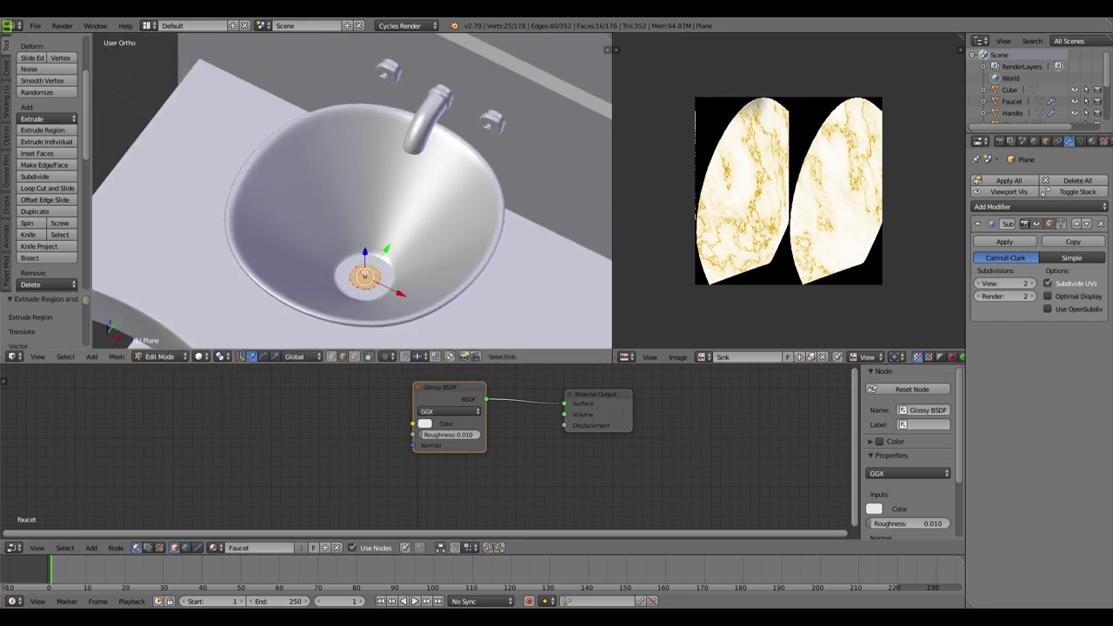
{"action": "left_click_drag", "start_coordinate": [367, 261], "coordinate": [368, 263]}
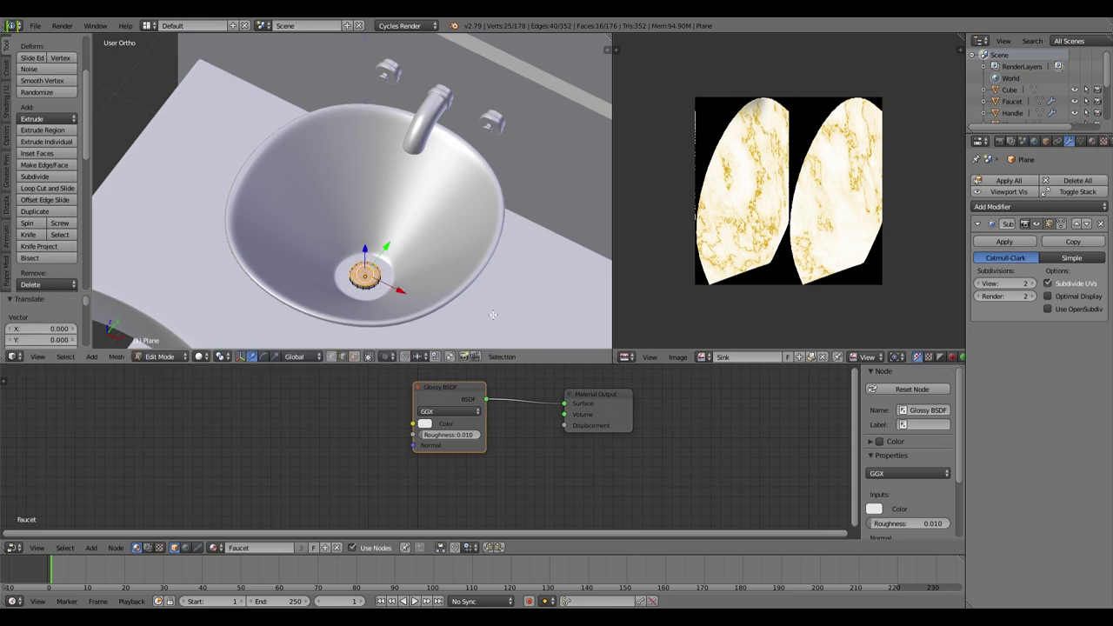
Step: Extrude the raised faces in place and scale them outward by about 1.34 to form the drain's wider rim
{"action": "key", "text": "e"}
{"action": "right_click", "coordinate": [482, 310]}
{"action": "key", "text": "s"}
{"action": "left_click", "coordinate": [522, 313]}
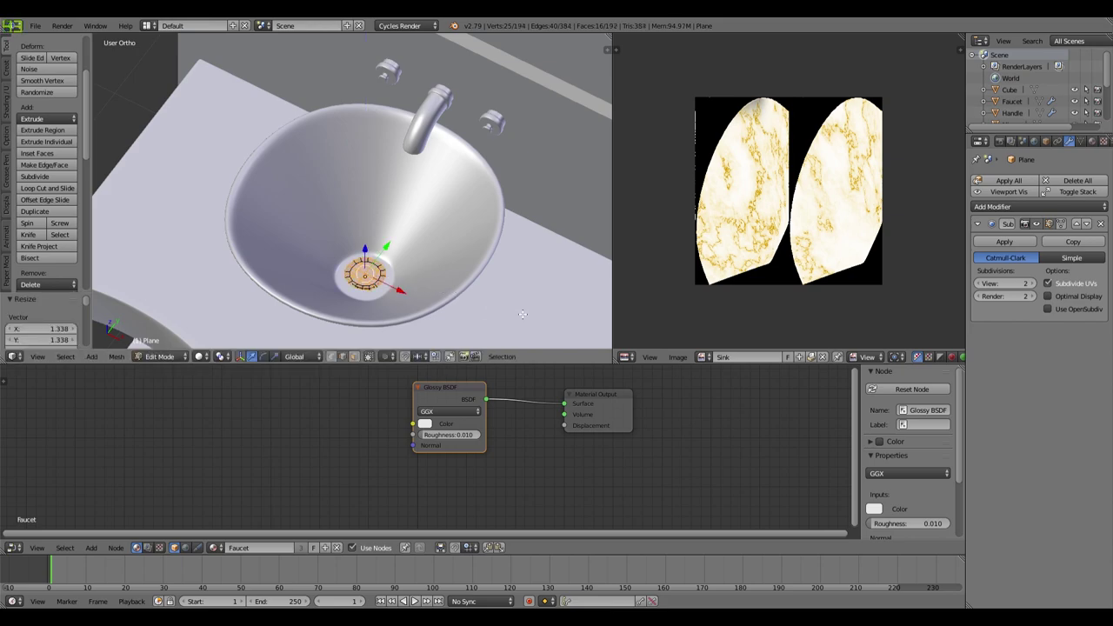
Step: Extrude the widened faces once more, raise them along Z, and scale them to about 0.57 to taper the drain cap
{"action": "key", "text": "e"}
{"action": "right_click", "coordinate": [522, 313]}
{"action": "key", "text": "g"}
{"action": "key", "text": "z"}
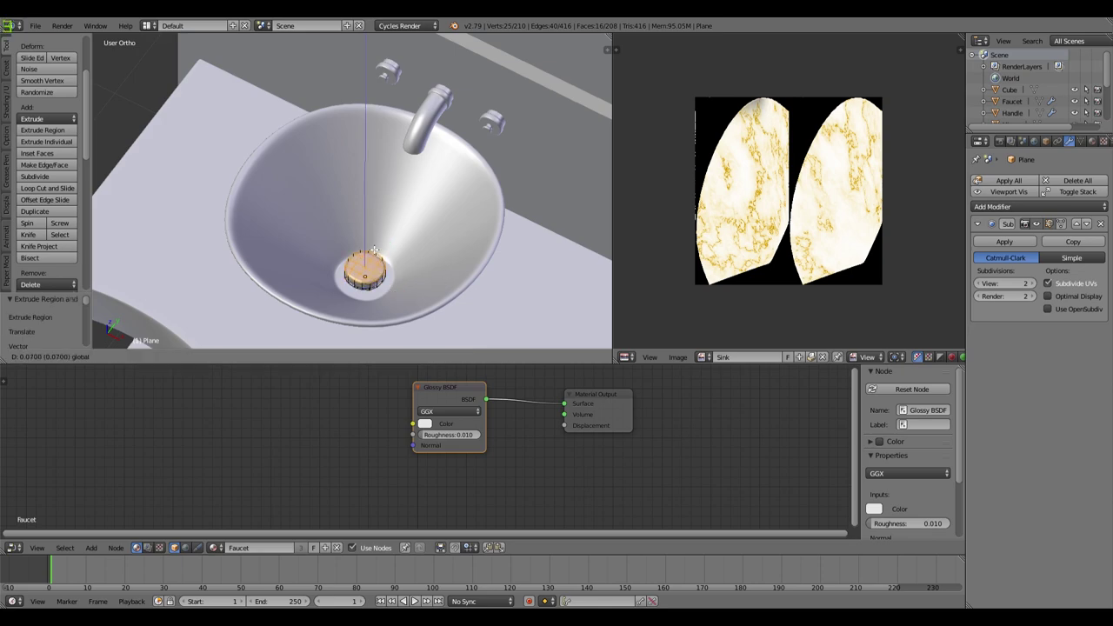
{"action": "left_click", "coordinate": [494, 288]}
{"action": "key", "text": "s"}
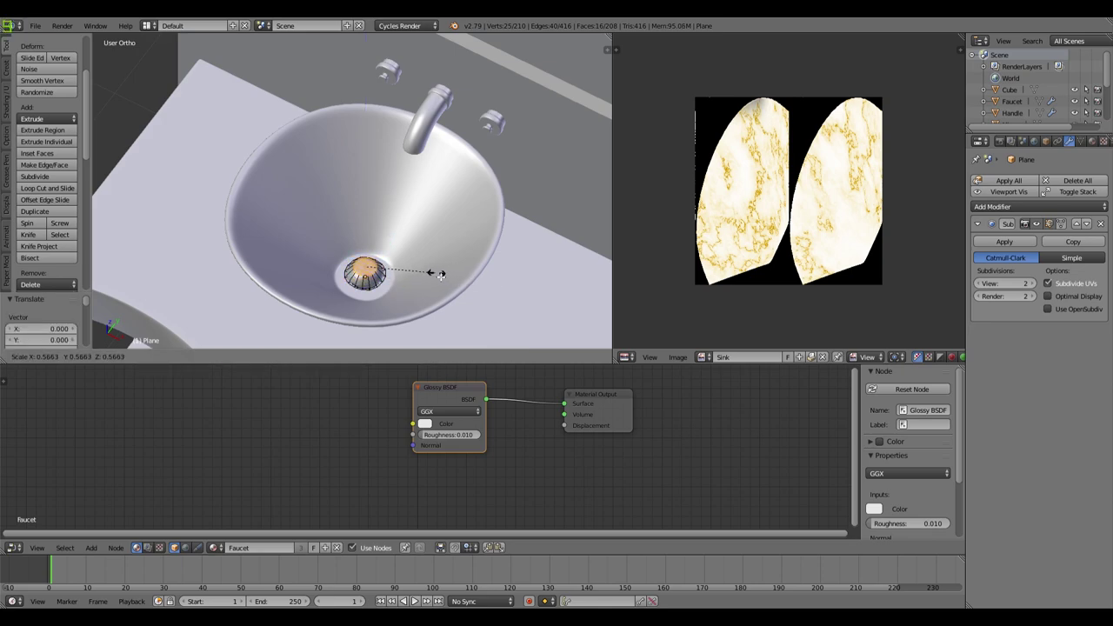
{"action": "left_click", "coordinate": [439, 277]}
Step: Leave mesh editing and examine the drain cap and the whole washbasin in the rendered preview
{"action": "key", "text": "Tab"}
{"action": "middle_click_drag", "start_coordinate": [433, 271], "coordinate": [395, 271]}
{"action": "scroll", "coordinate": [396, 271], "scroll_direction": "down", "scroll_amount": 2}
{"action": "key", "text": "shift+z"}
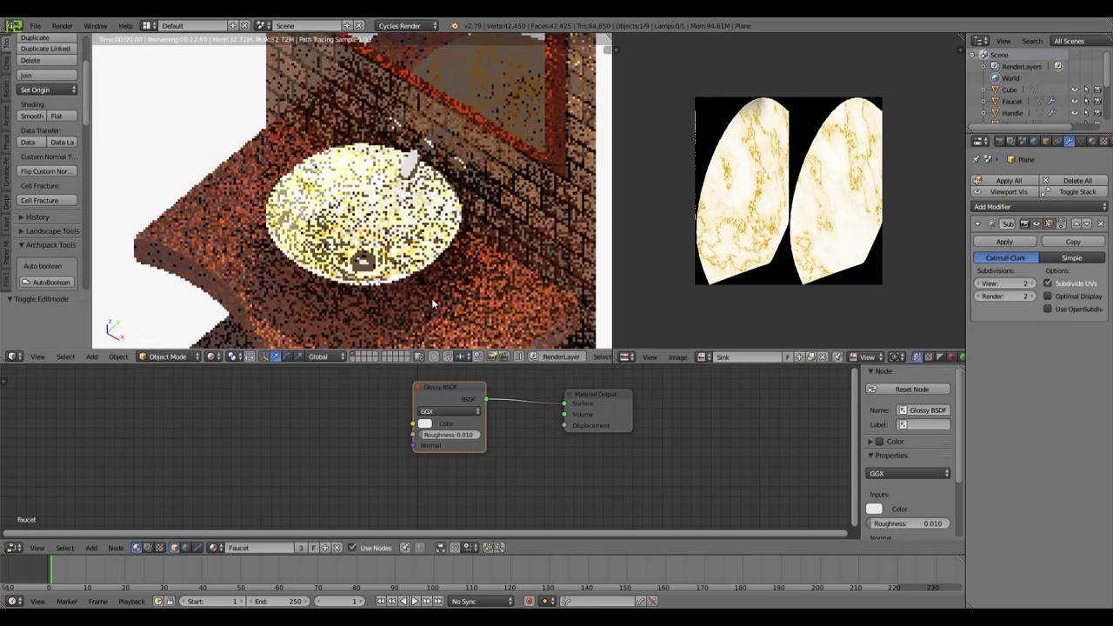
{"action": "key", "text": "shift+z"}
{"action": "scroll", "coordinate": [435, 298], "scroll_direction": "down", "scroll_amount": 5}
{"action": "key", "text": "shift+z"}
{"action": "middle_click_drag", "start_coordinate": [433, 303], "coordinate": [506, 219]}
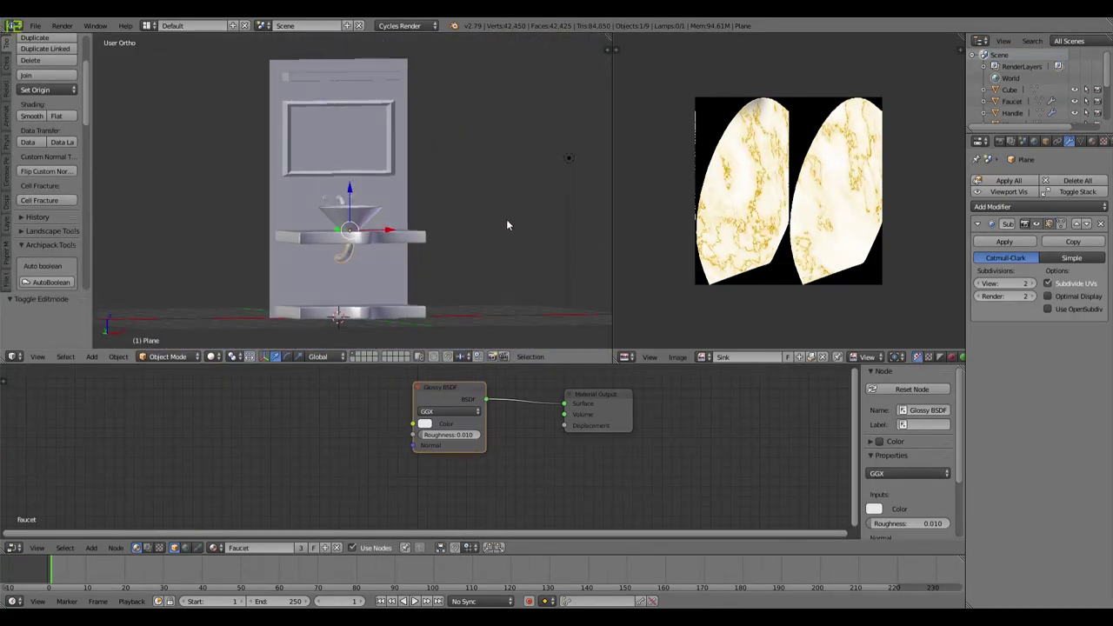
{"action": "key", "text": "shift+z"}
Step: Delete the existing lamp standing beside the washbasin wall
{"action": "scroll", "coordinate": [484, 217], "scroll_direction": "down", "scroll_amount": 2}
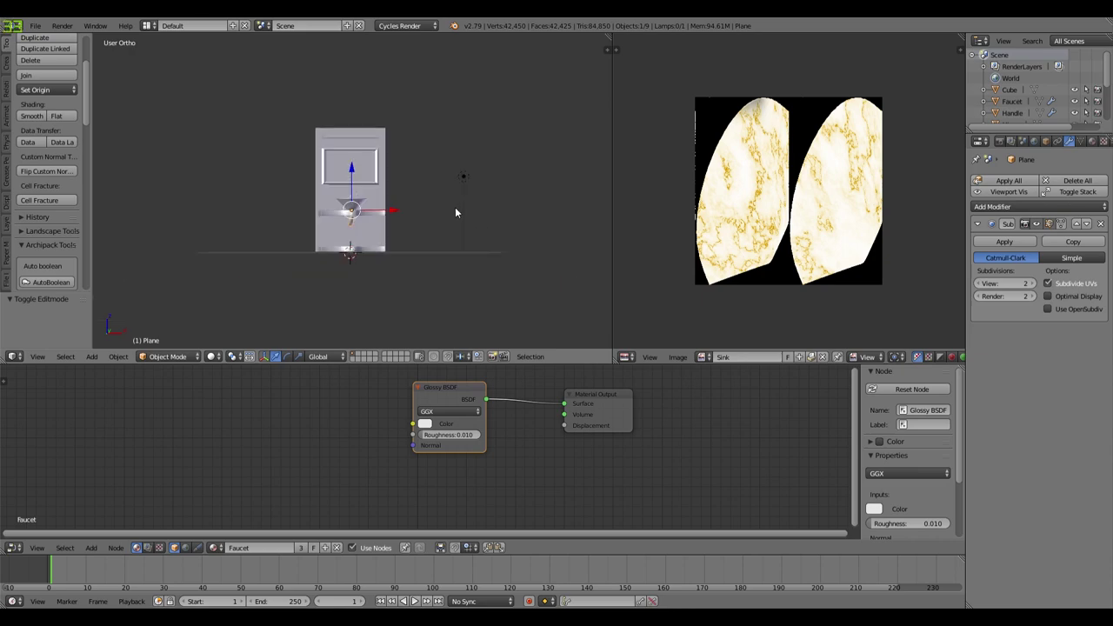
{"action": "right_click", "coordinate": [463, 182]}
{"action": "key", "text": "x"}
{"action": "left_click", "coordinate": [463, 182]}
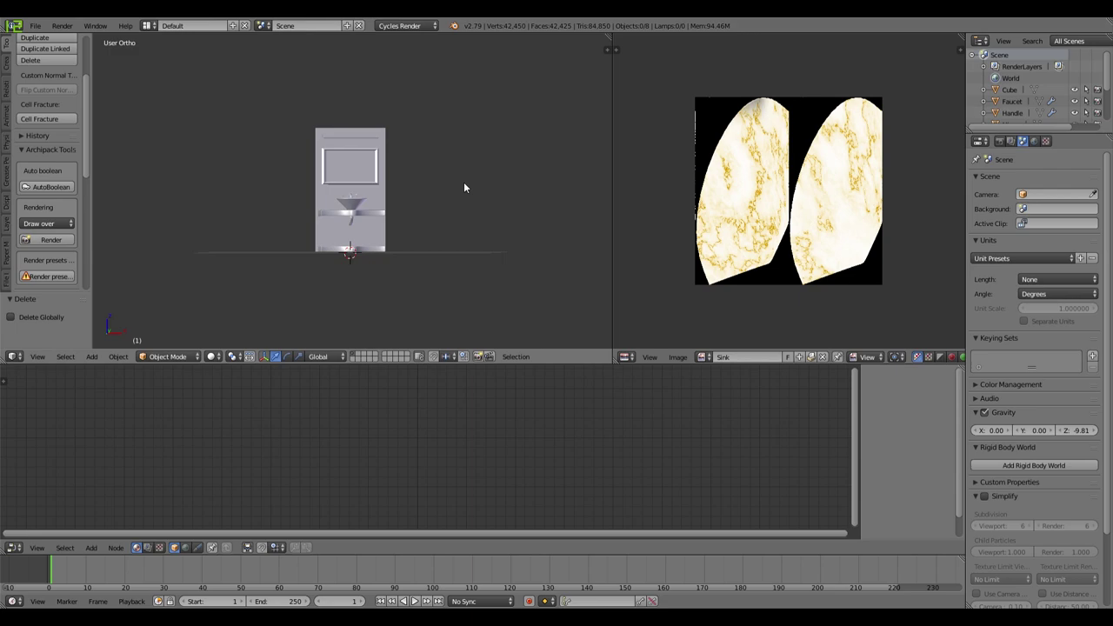
Step: Switch to the front view and merge the image editor and node editor areas into the 3D view
{"action": "key", "text": "KP_1"}
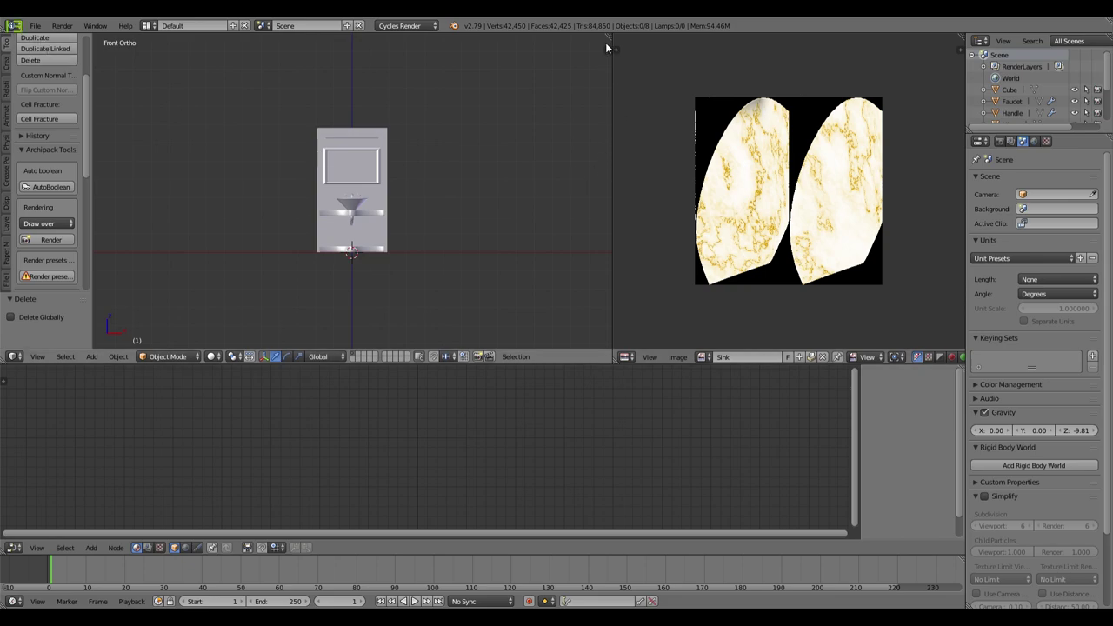
{"action": "left_click_drag", "start_coordinate": [611, 39], "coordinate": [713, 52]}
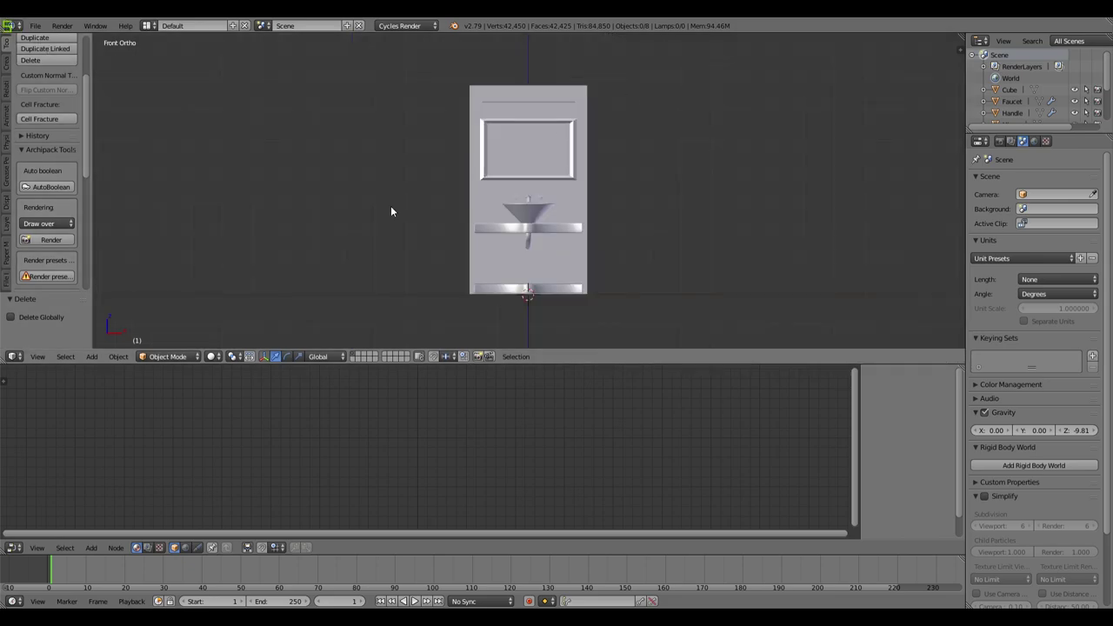
{"action": "left_click_drag", "start_coordinate": [7, 349], "coordinate": [505, 417]}
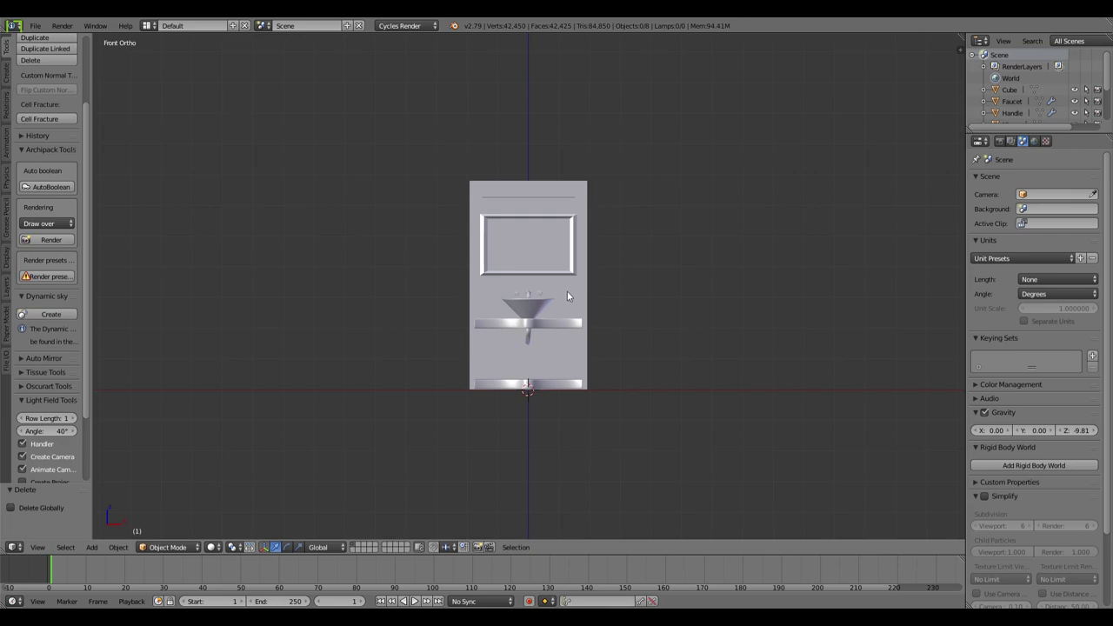
{"action": "key", "text": "shift+a"}
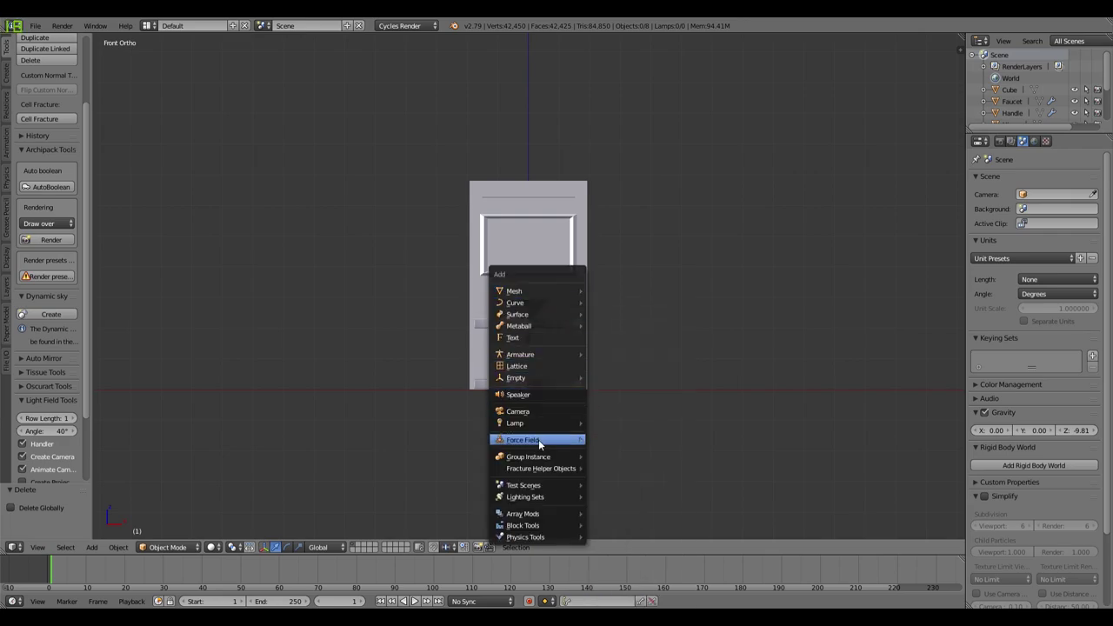
{"action": "mouse_move", "coordinate": [537, 487]}
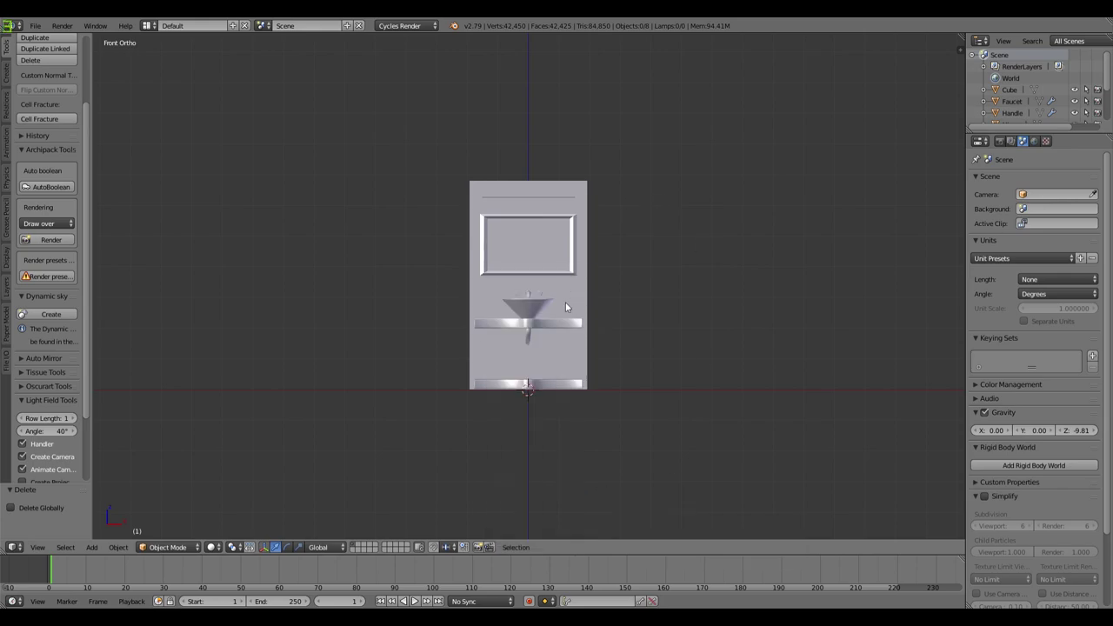
{"action": "left_click", "coordinate": [570, 306]}
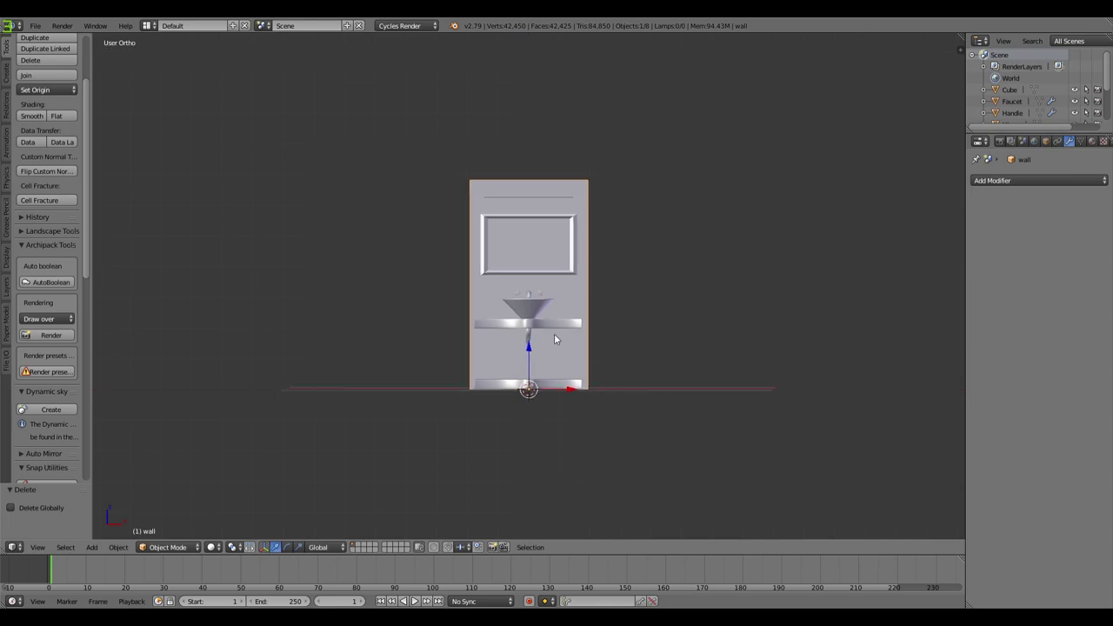
Step: Add a Tri-Lighting set with a camera aimed at the sink, and look through that camera
{"action": "middle_click_drag", "start_coordinate": [556, 338], "coordinate": [544, 329]}
{"action": "right_click", "coordinate": [532, 315]}
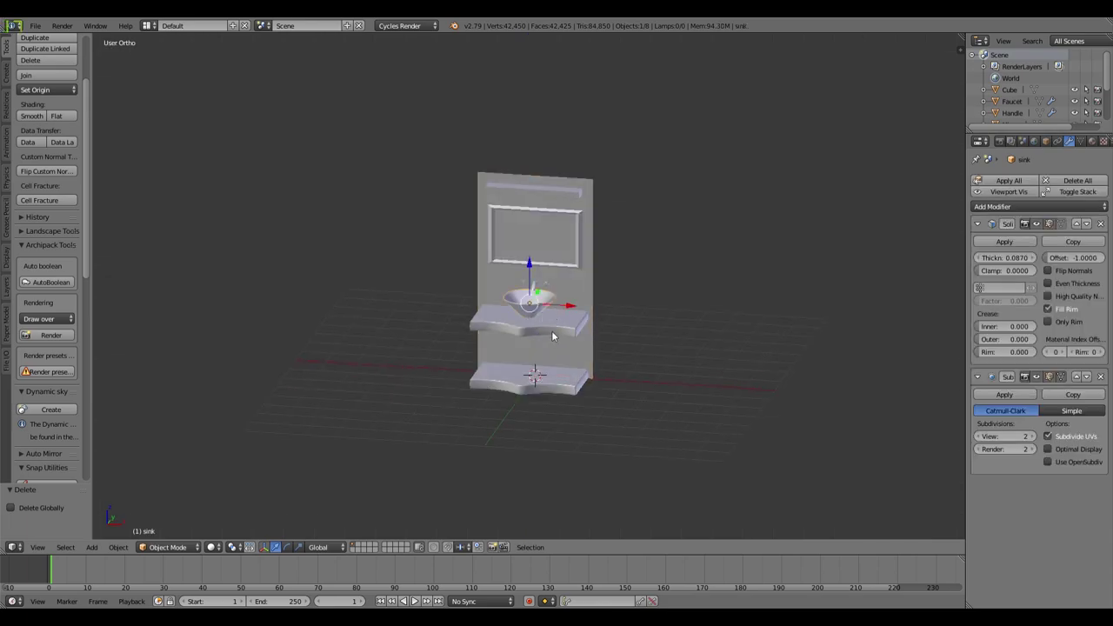
{"action": "key", "text": "shift+a"}
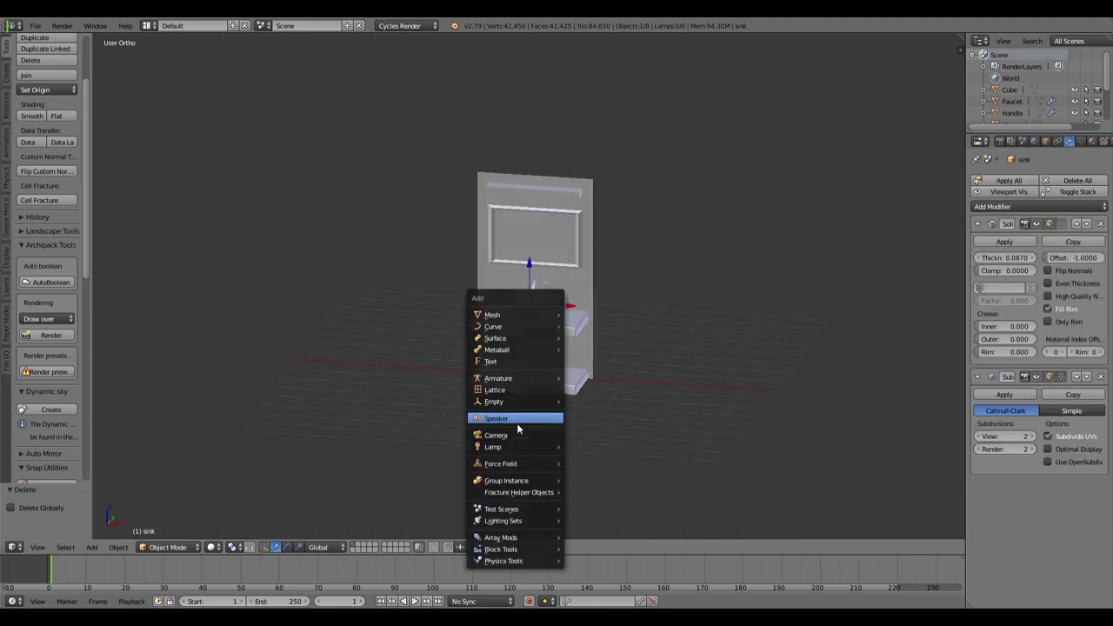
{"action": "mouse_move", "coordinate": [516, 520]}
{"action": "left_click", "coordinate": [609, 529]}
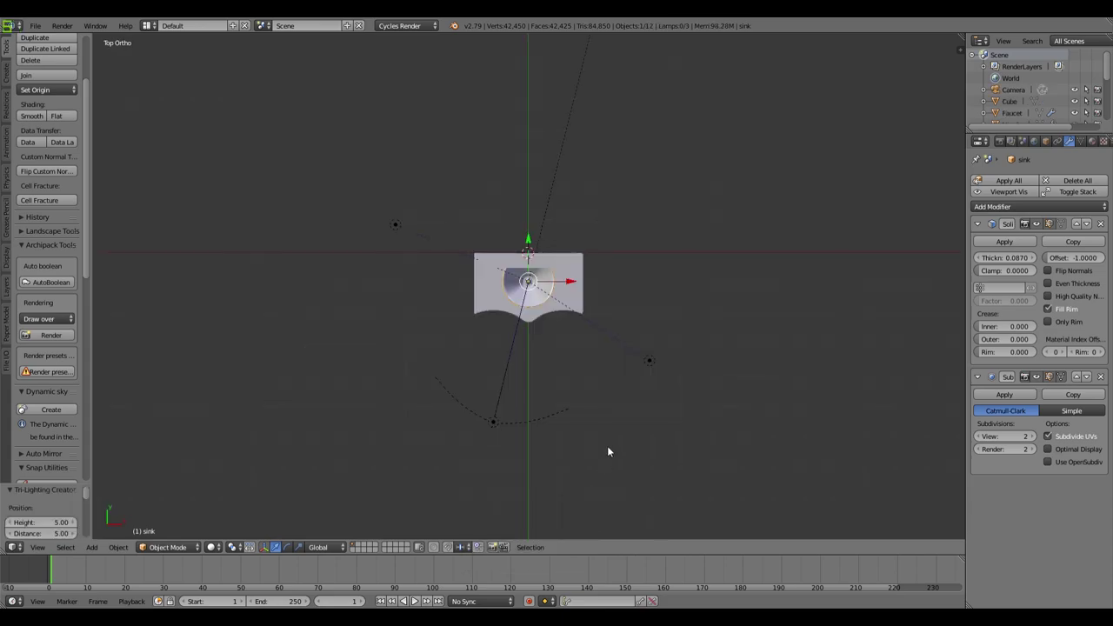
{"action": "key", "text": "KP_0"}
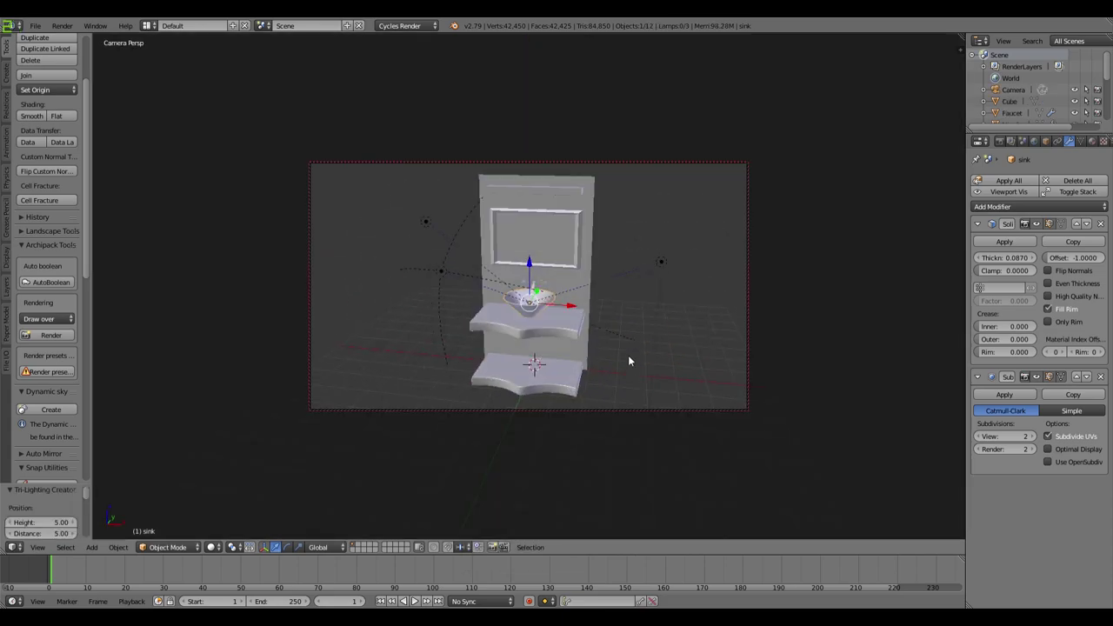
Step: Set the world background strength to 0 while checking the camera's rendered preview
{"action": "key", "text": "shift+z"}
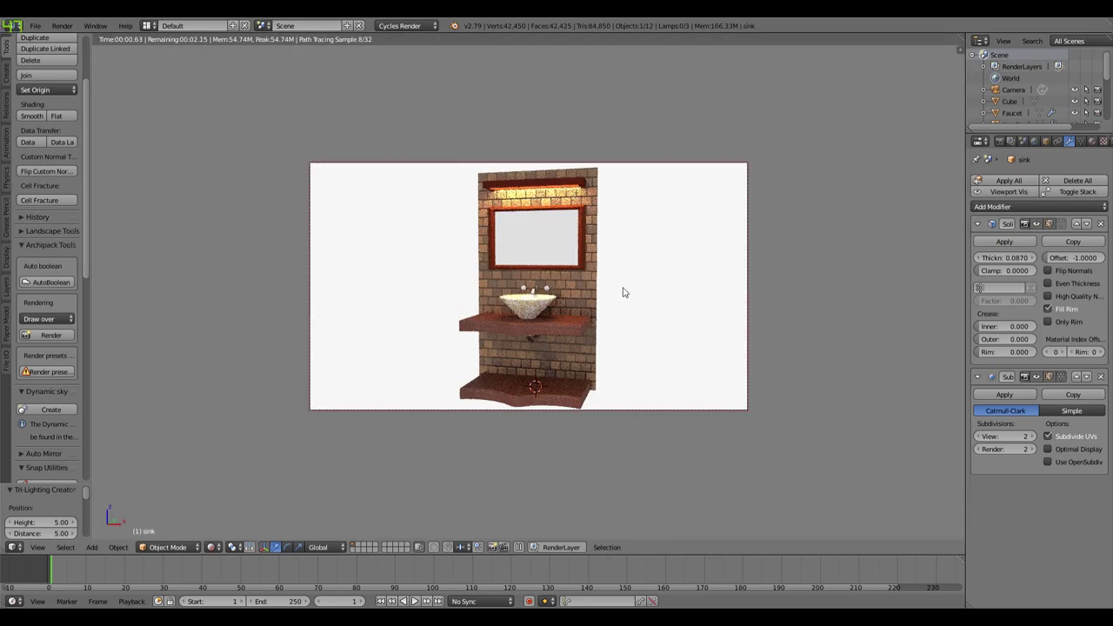
{"action": "left_click", "coordinate": [1033, 141]}
{"action": "left_click", "coordinate": [1066, 278]}
{"action": "type", "text": "0"}
{"action": "key", "text": "Return"}
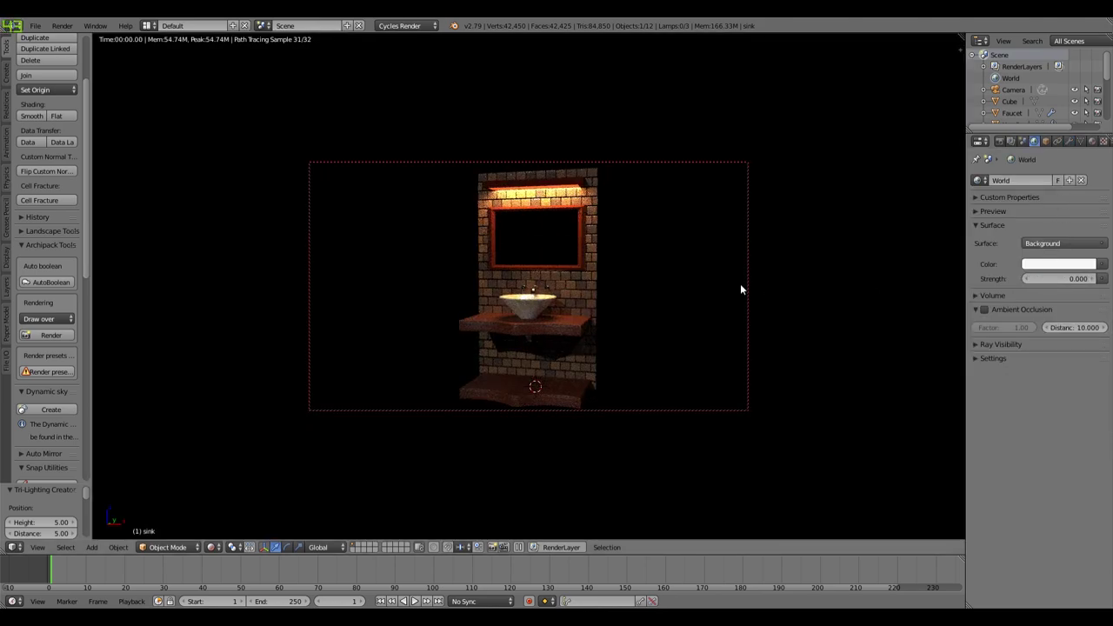
{"action": "key", "text": "shift+z"}
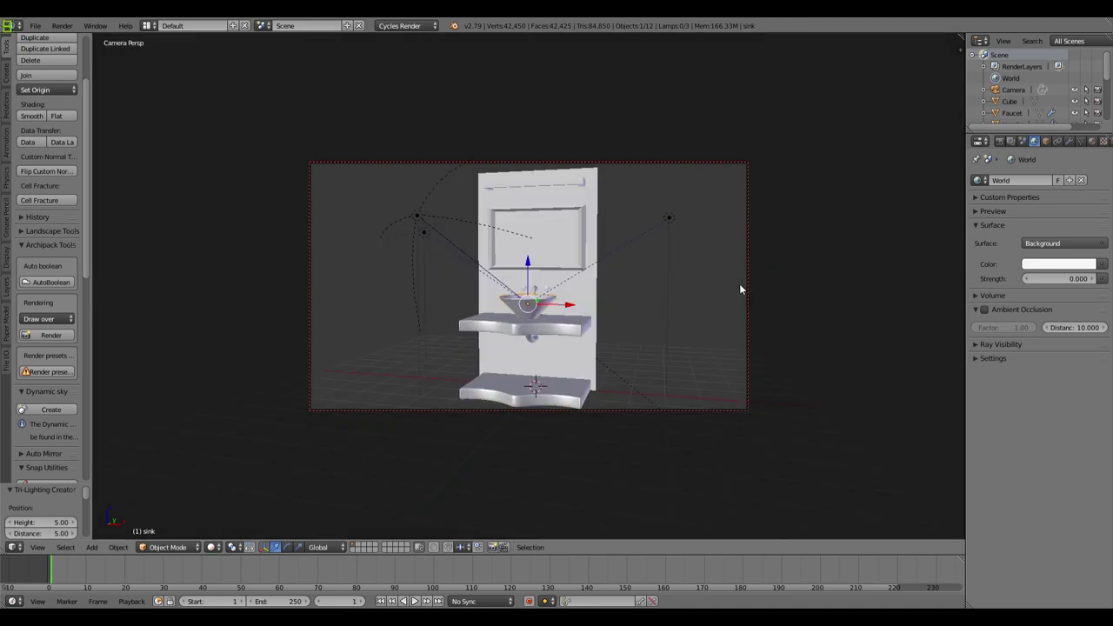
Step: Set the TriLamp-Key lamp's emission strength to 2 and preview the rendered result
{"action": "right_click", "coordinate": [418, 217]}
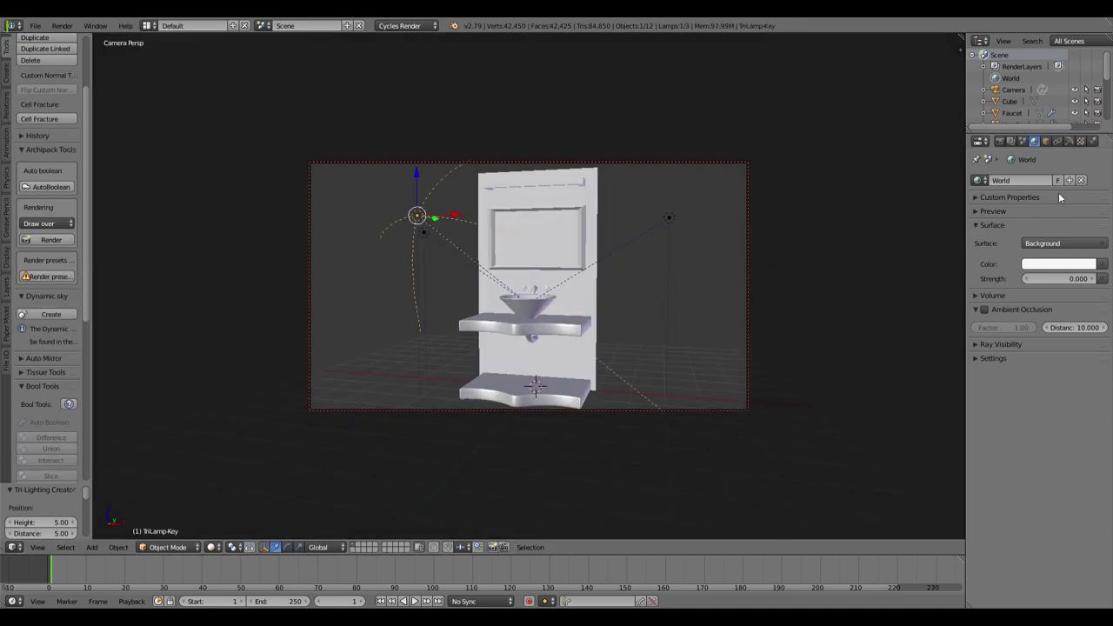
{"action": "left_click", "coordinate": [1070, 141]}
{"action": "left_click", "coordinate": [1077, 322]}
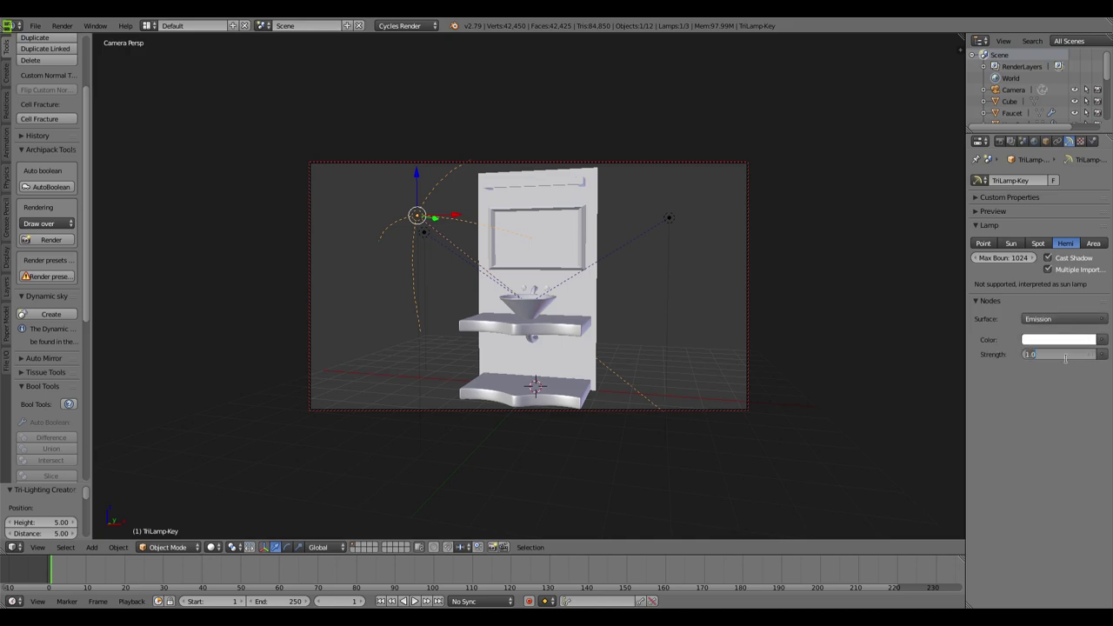
{"action": "key", "text": "Return"}
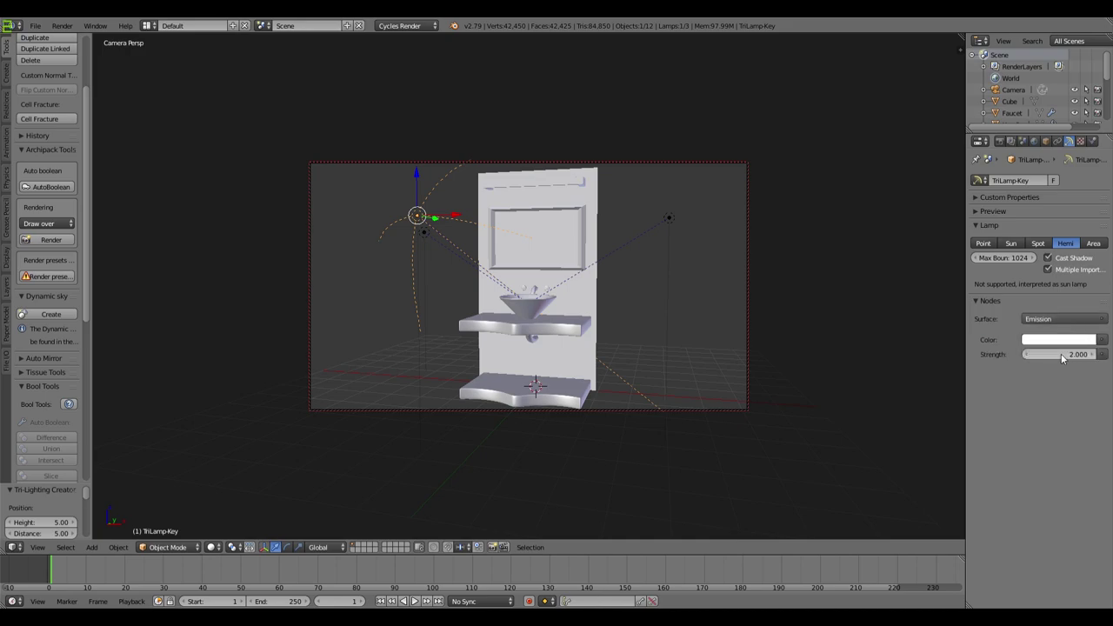
{"action": "key", "text": "shift+z"}
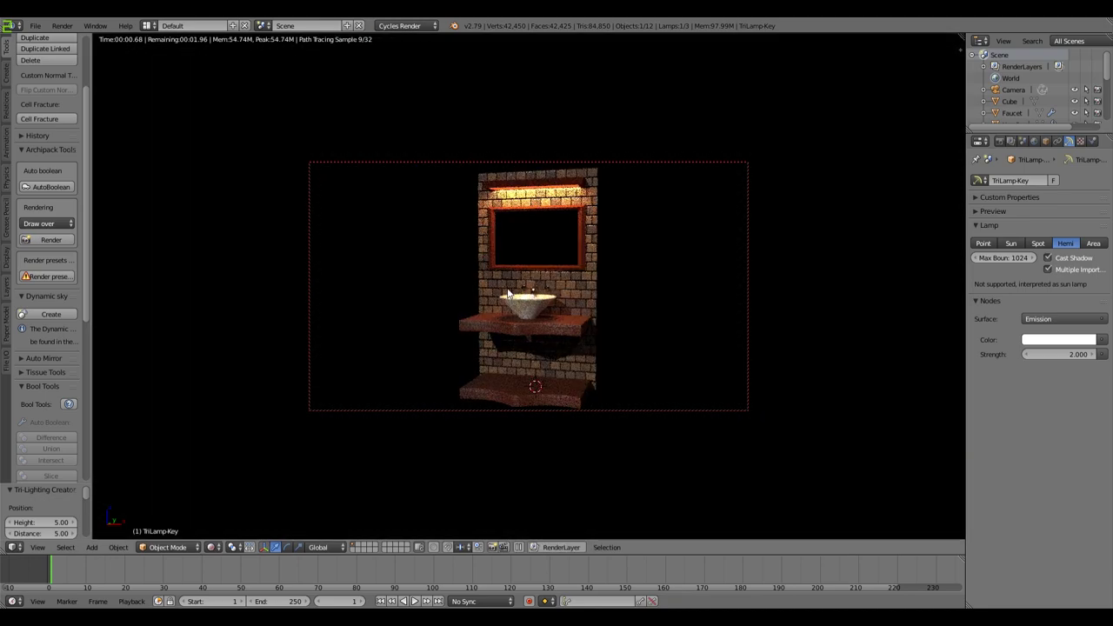
Step: Give the TriLamp-Key lamp a warm pale-yellow emission color and preview the rendered result
{"action": "key", "text": "shift+z"}
{"action": "left_click", "coordinate": [1037, 340]}
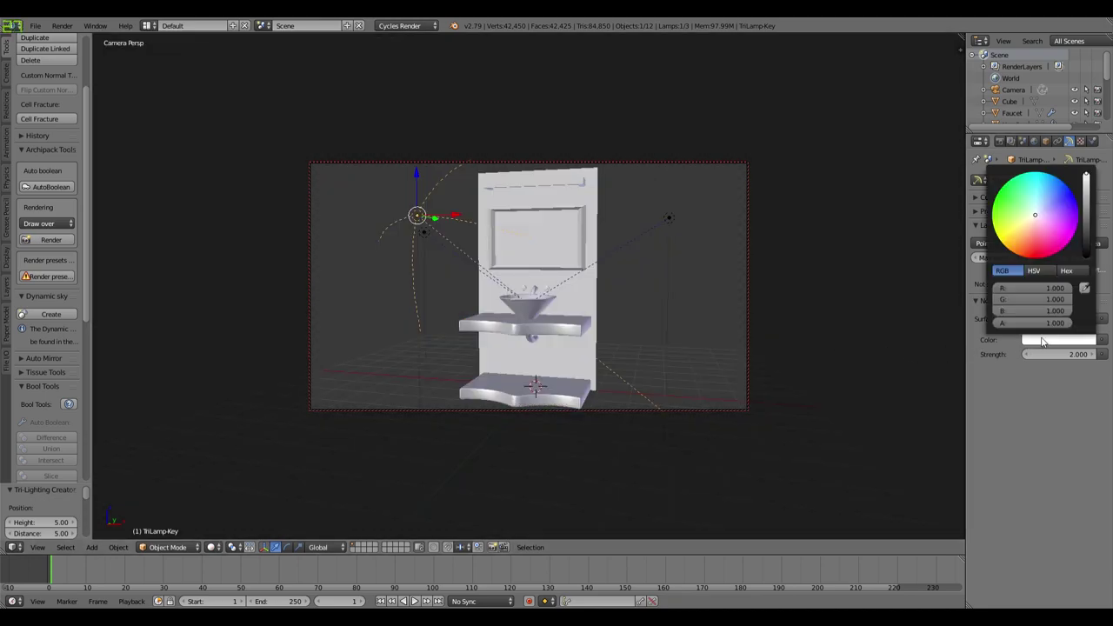
{"action": "left_click", "coordinate": [1031, 224]}
{"action": "left_click_drag", "start_coordinate": [1031, 224], "coordinate": [1038, 218]}
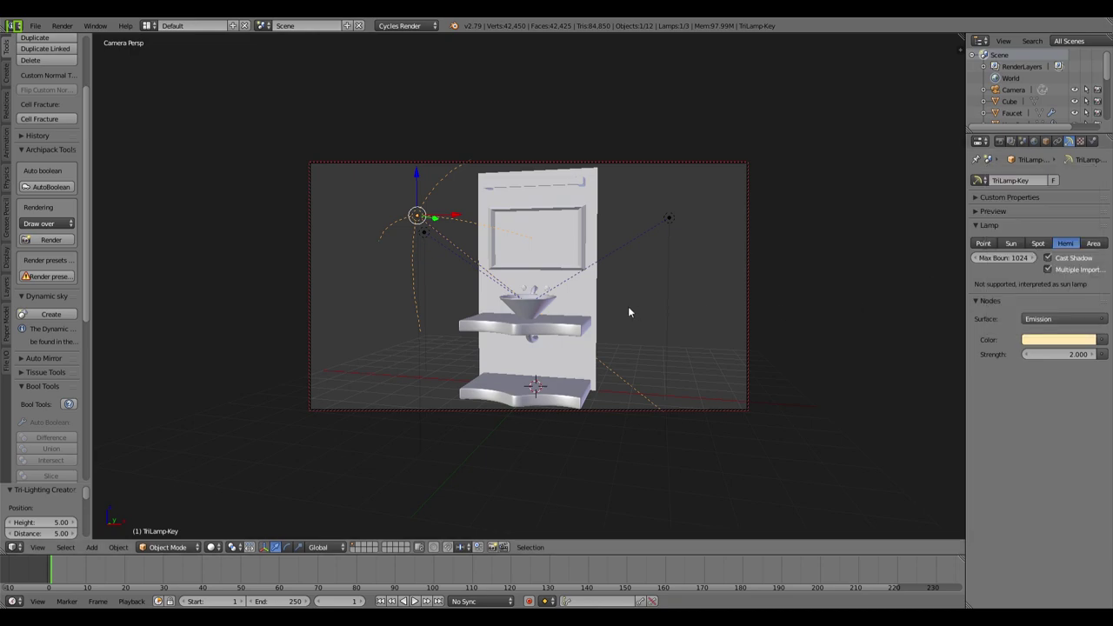
{"action": "key", "text": "shift+z"}
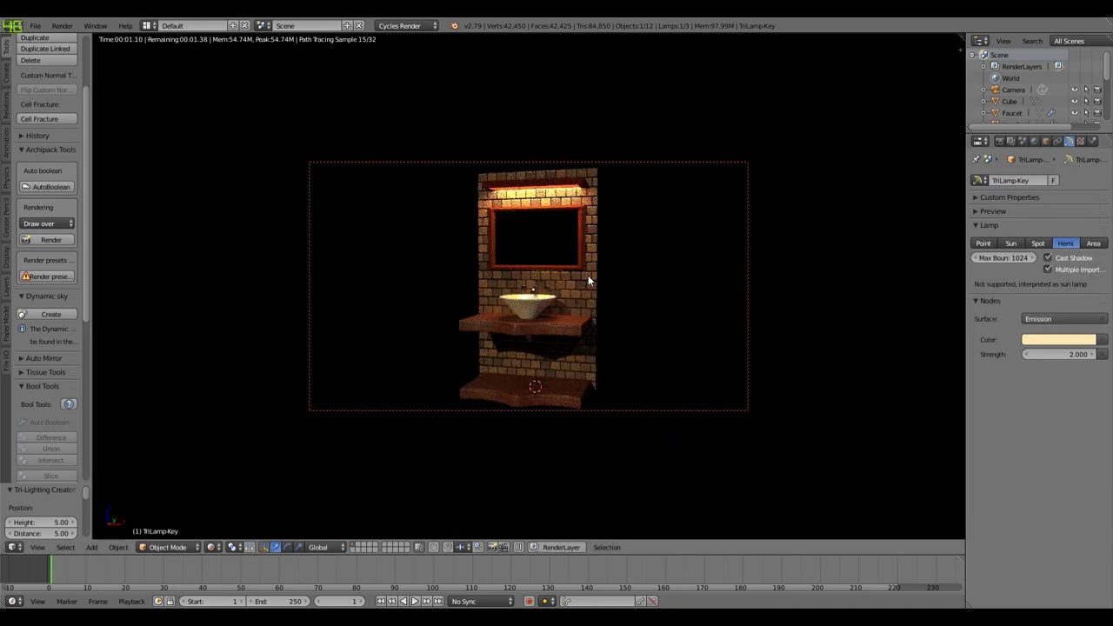
Step: Move the TriLamp-Fill lamp about 1.155 units along negative X, closer to the washbasin
{"action": "key", "text": "shift+z"}
{"action": "right_click", "coordinate": [670, 220]}
{"action": "left_click_drag", "start_coordinate": [709, 220], "coordinate": [656, 218]}
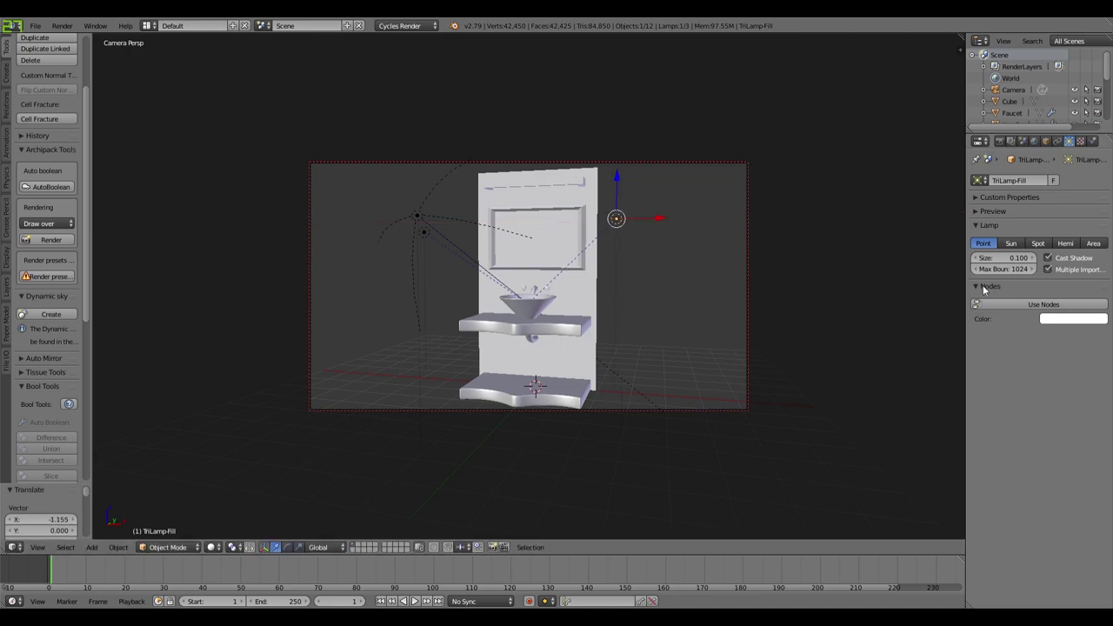
Step: Enable nodes on the TriLamp-Fill lamp, set its emission strength to 150, and preview the rendered result
{"action": "left_click", "coordinate": [1029, 306]}
{"action": "left_click", "coordinate": [1063, 341]}
{"action": "type", "text": "150"}
{"action": "key", "text": "Return"}
{"action": "key", "text": "shift+z"}
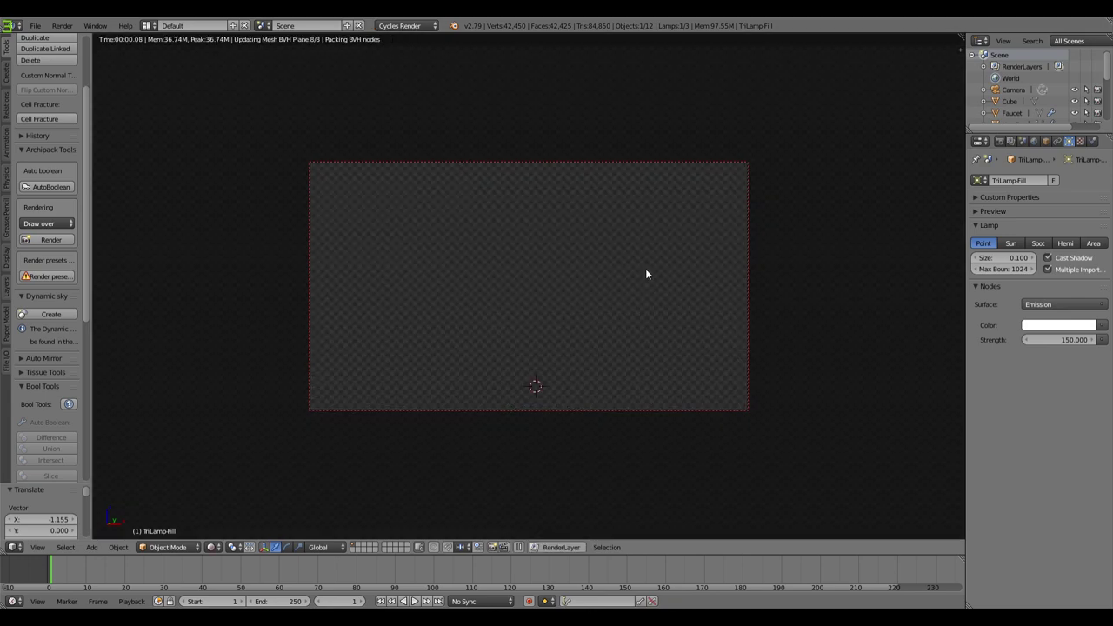
Step: Give the TriLamp-Fill lamp a pale-blue emission color and check it in the rendered preview
{"action": "key", "text": "shift+z"}
{"action": "left_click", "coordinate": [1054, 325]}
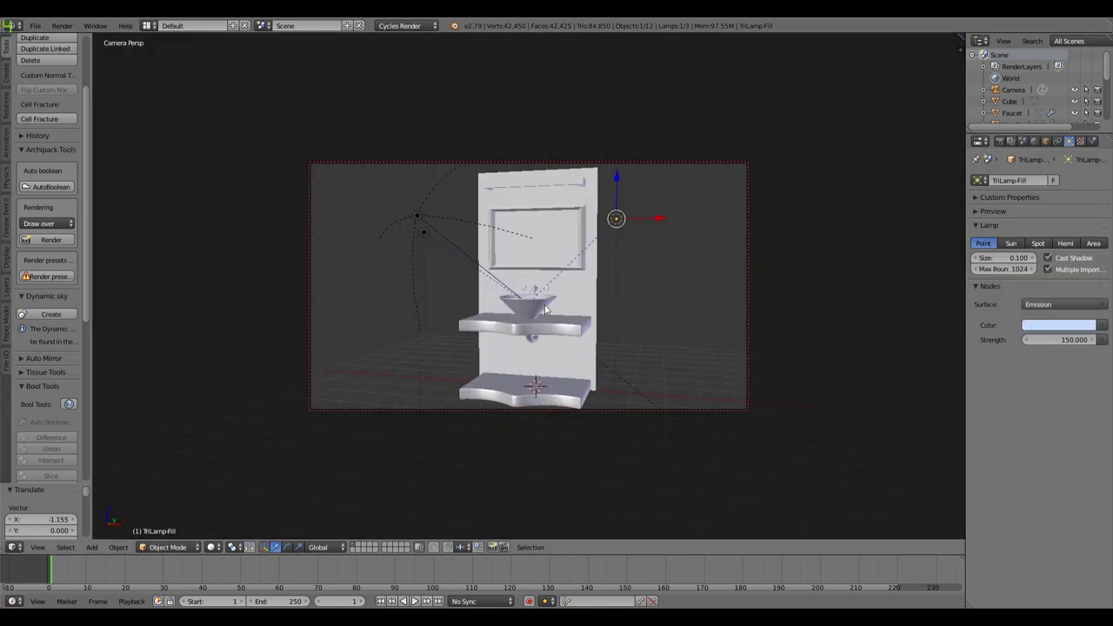
{"action": "key", "text": "shift+z"}
{"action": "key", "text": "shift+z"}
Step: Enable nodes on the TriLamp-Back lamp, set its emission strength to 300, and preview the rendered result
{"action": "right_click", "coordinate": [425, 233]}
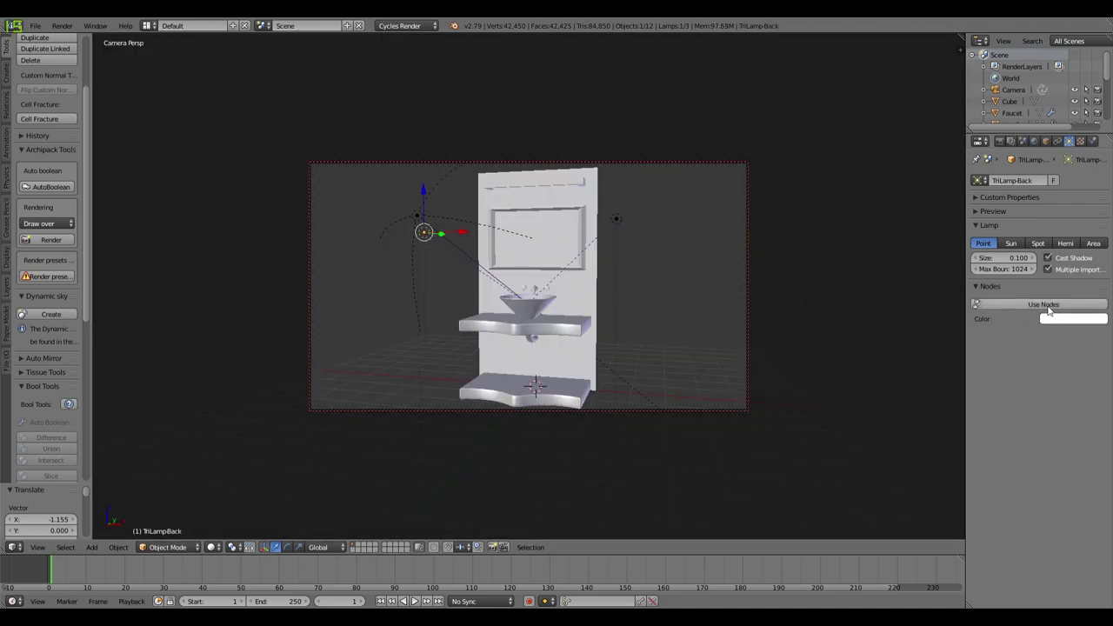
{"action": "left_click", "coordinate": [1059, 341]}
{"action": "type", "text": "100"}
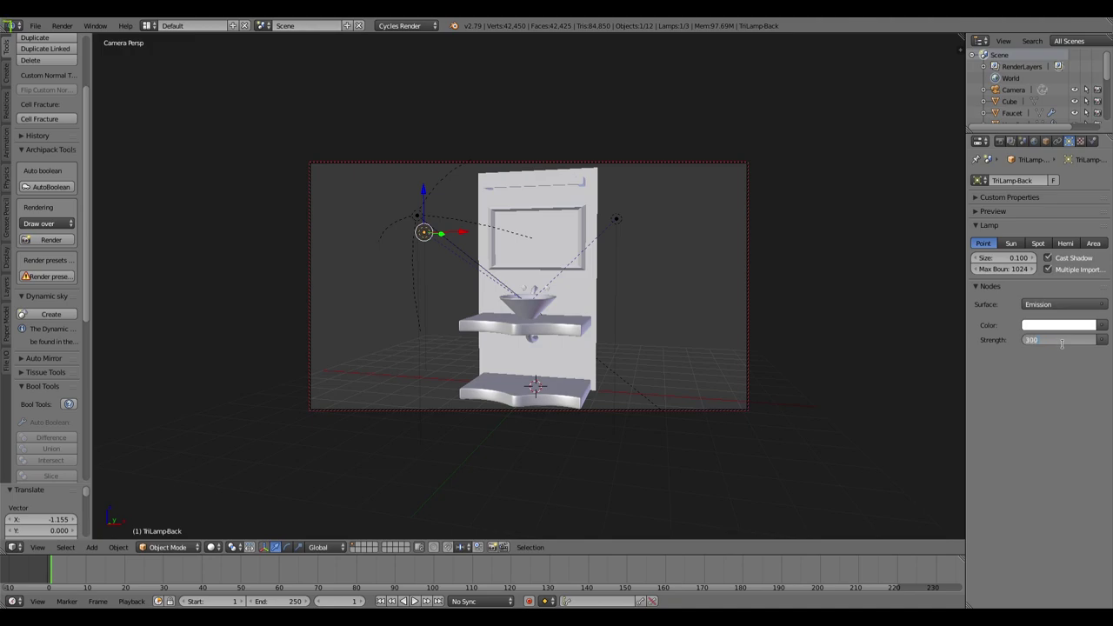
{"action": "key", "text": "Return"}
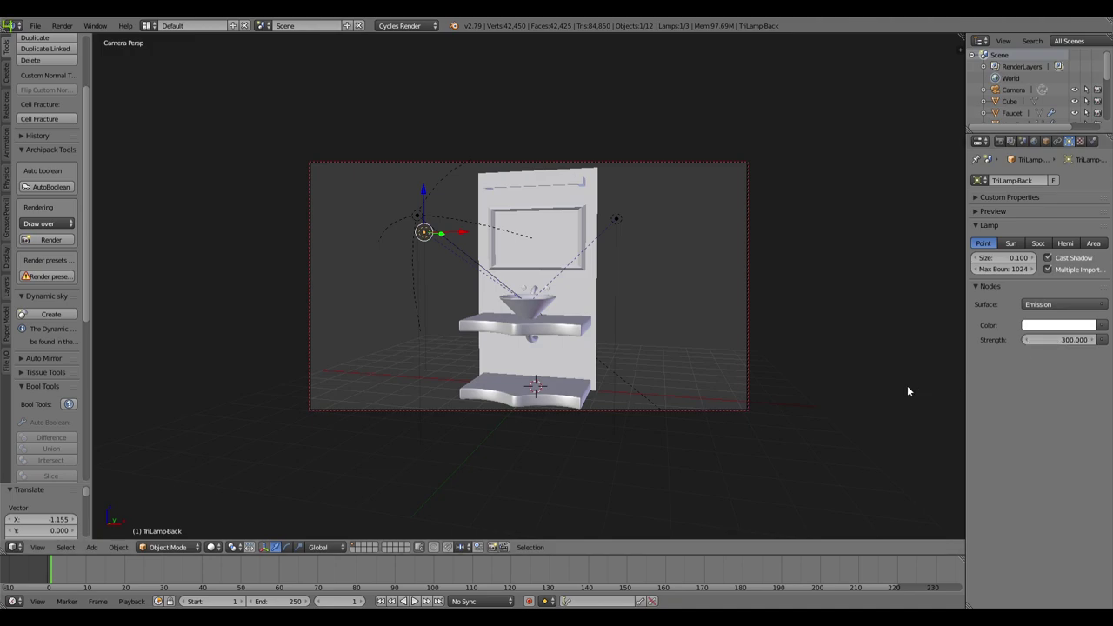
{"action": "key", "text": "shift+z"}
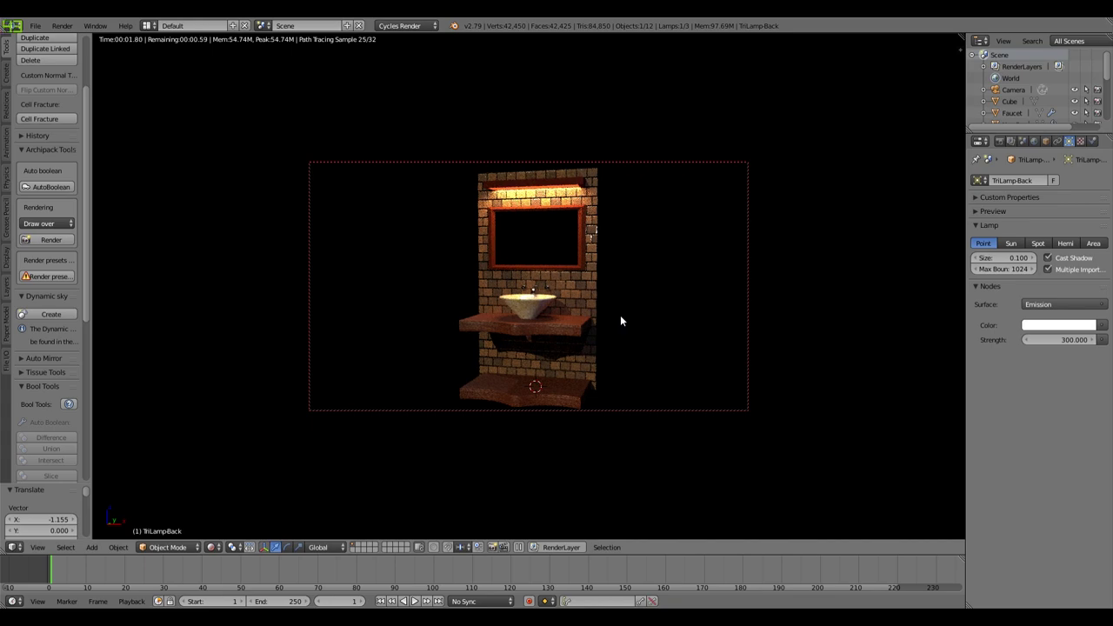
Step: Lower the camera's viewing angle on the washbasin slightly and check the new framing in the rendered preview
{"action": "key", "text": "shift+z"}
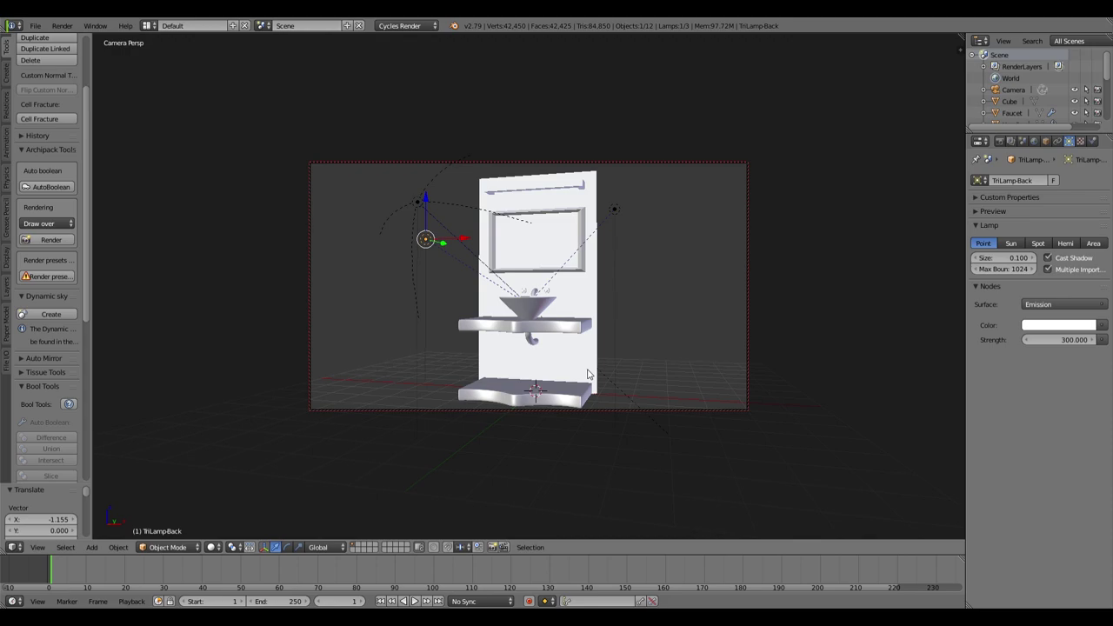
{"action": "key", "text": "shift+z"}
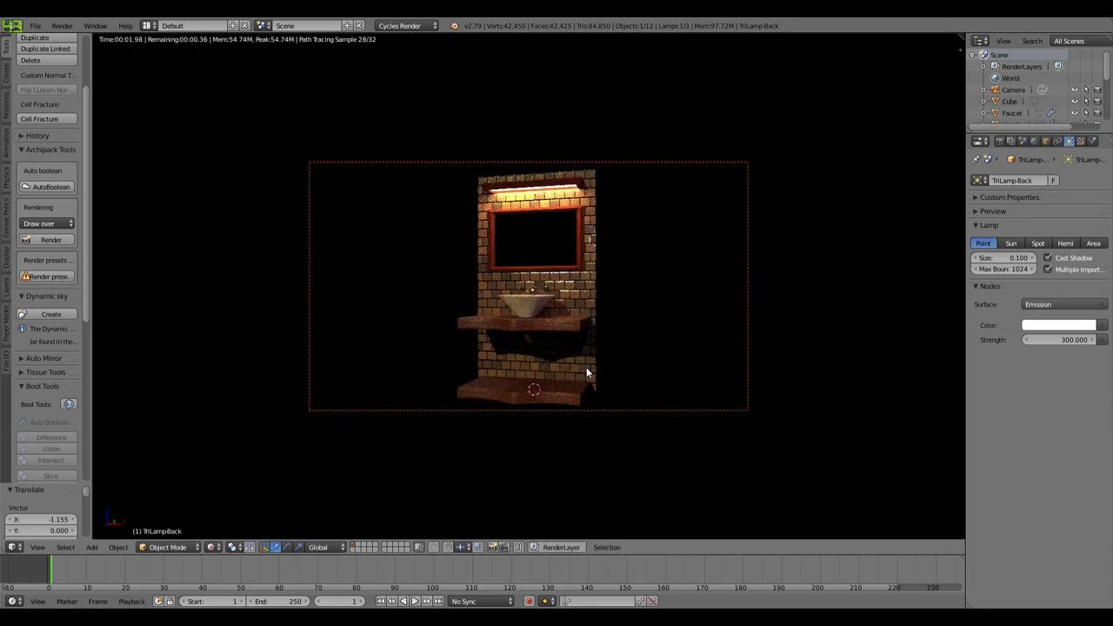
{"action": "key", "text": "shift+z"}
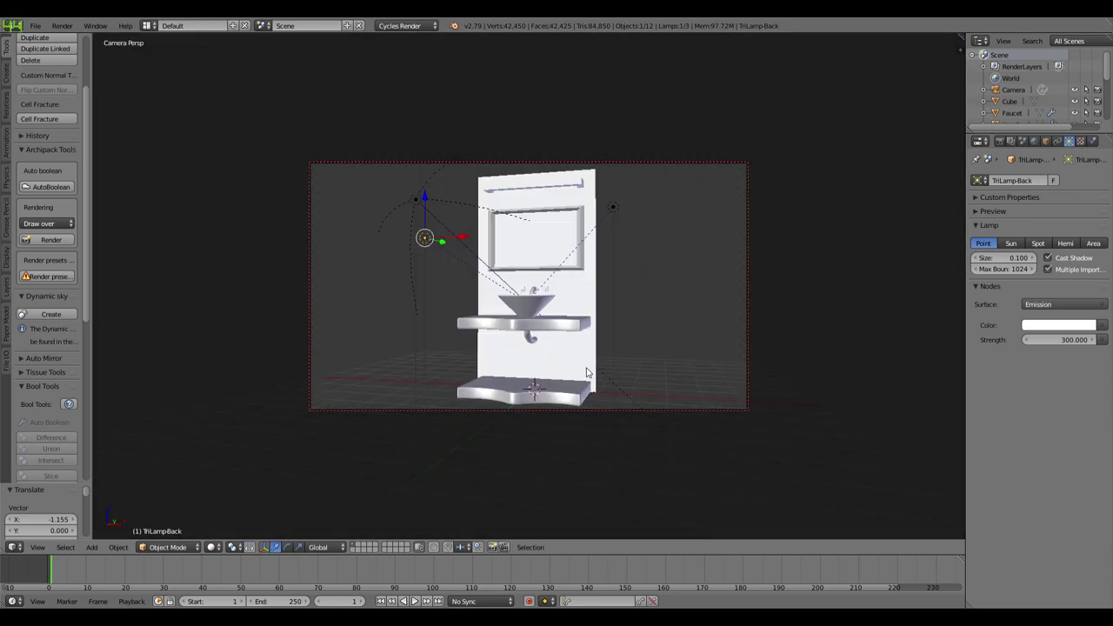
Step: View the whole lighting setup from outside the camera and open the user preferences
{"action": "key", "text": "KP_7"}
{"action": "middle_click_drag", "start_coordinate": [562, 367], "coordinate": [510, 313]}
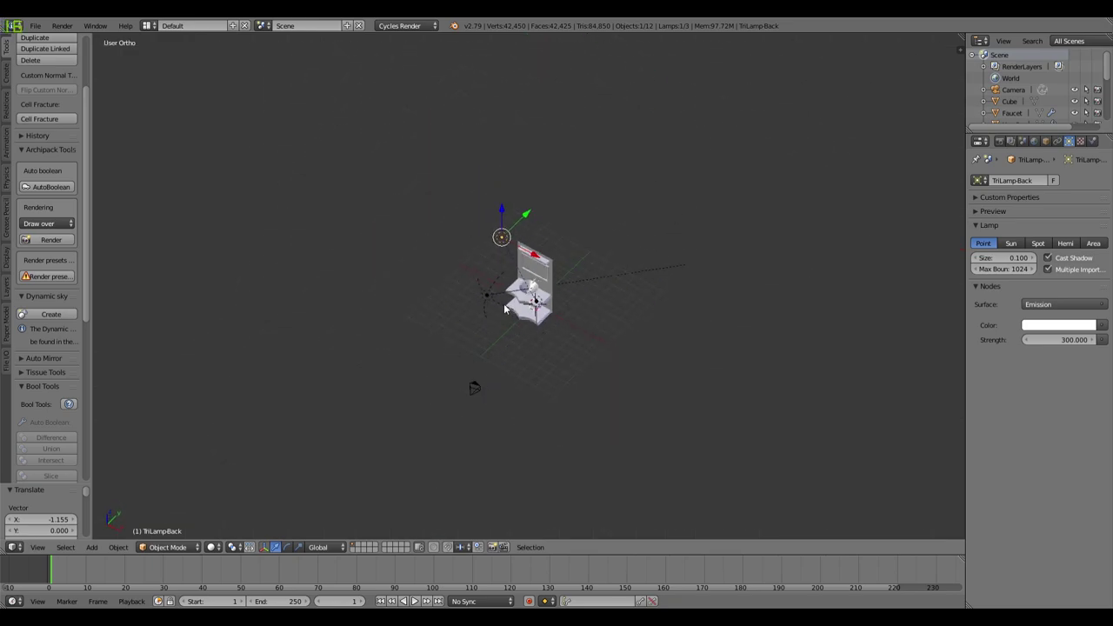
{"action": "left_click", "coordinate": [34, 25]}
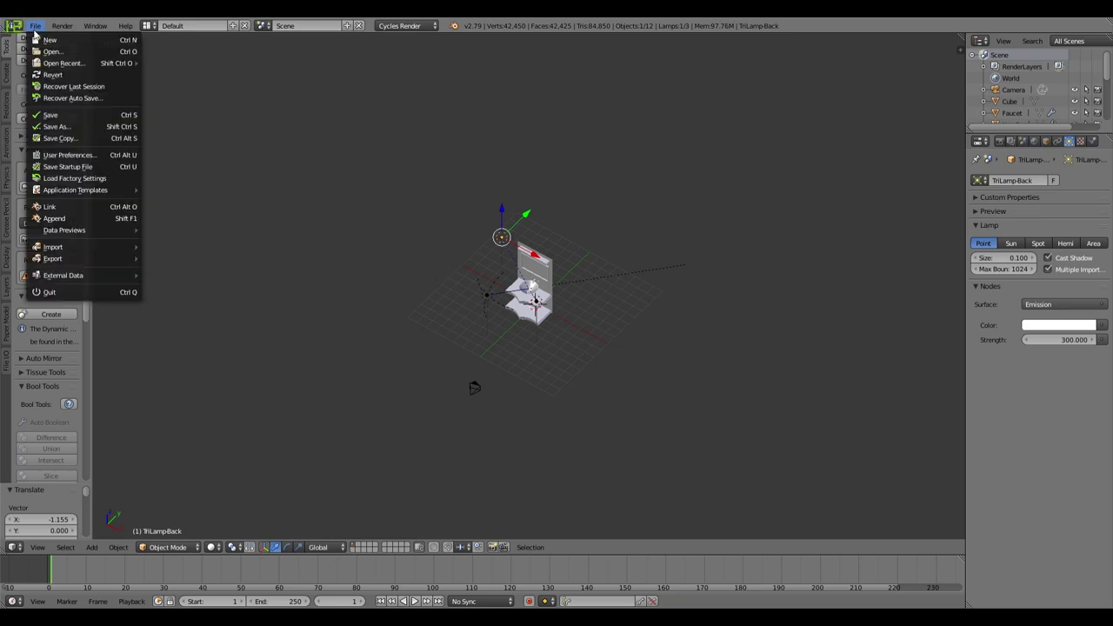
{"action": "left_click", "coordinate": [43, 157]}
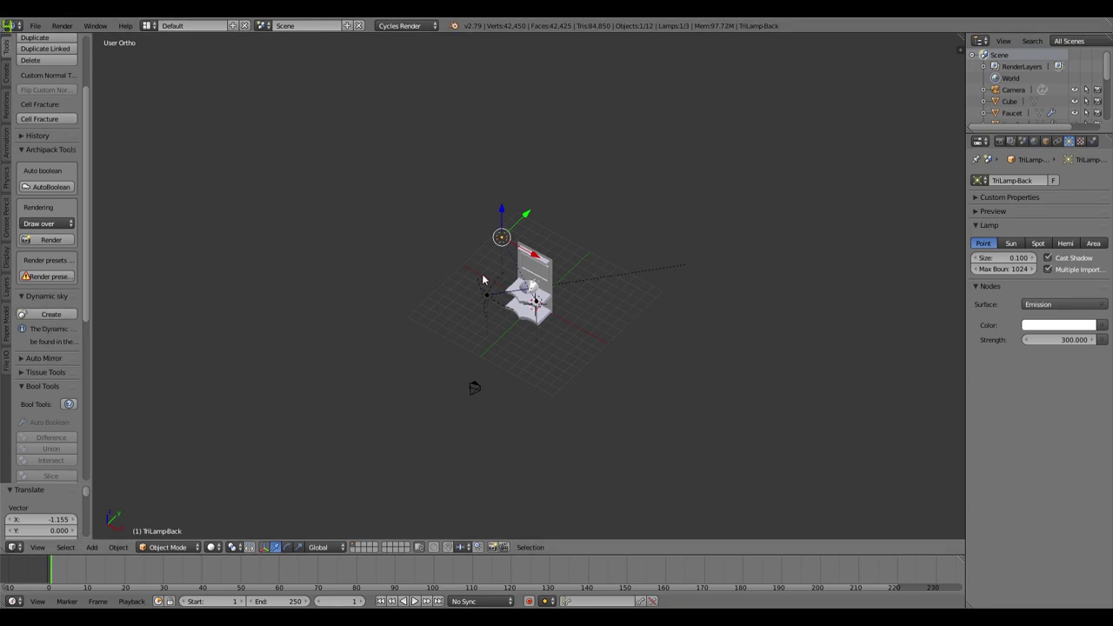
Step: Return to the camera's rendered preview and set the world background strength to 1
{"action": "scroll", "coordinate": [600, 331], "scroll_direction": "down", "scroll_amount": 1}
{"action": "key", "text": "KP_0"}
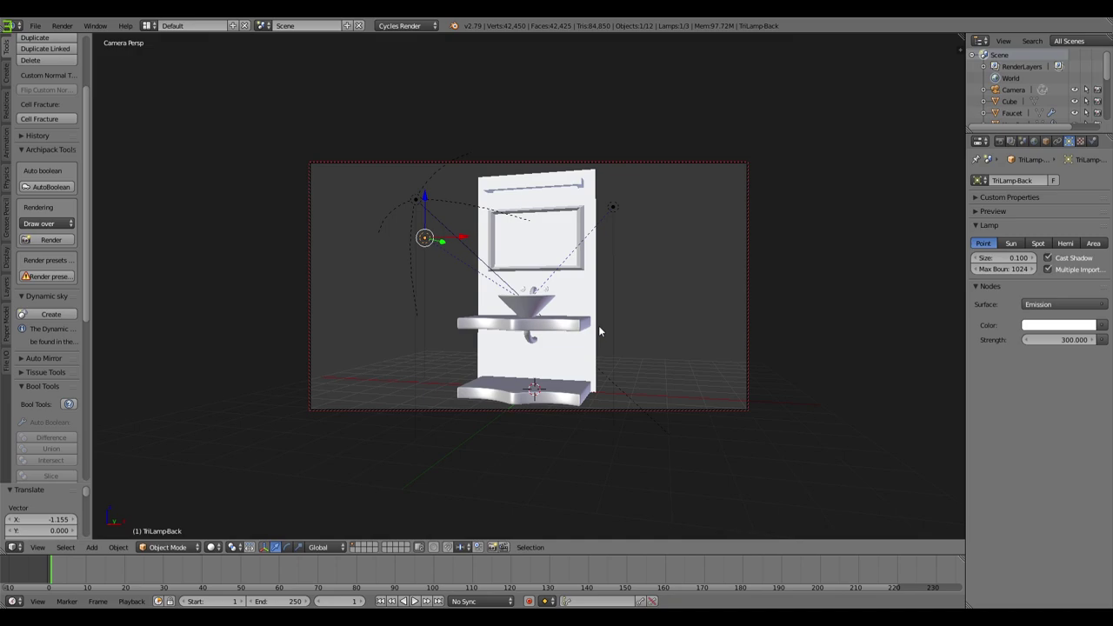
{"action": "key", "text": "shift+z"}
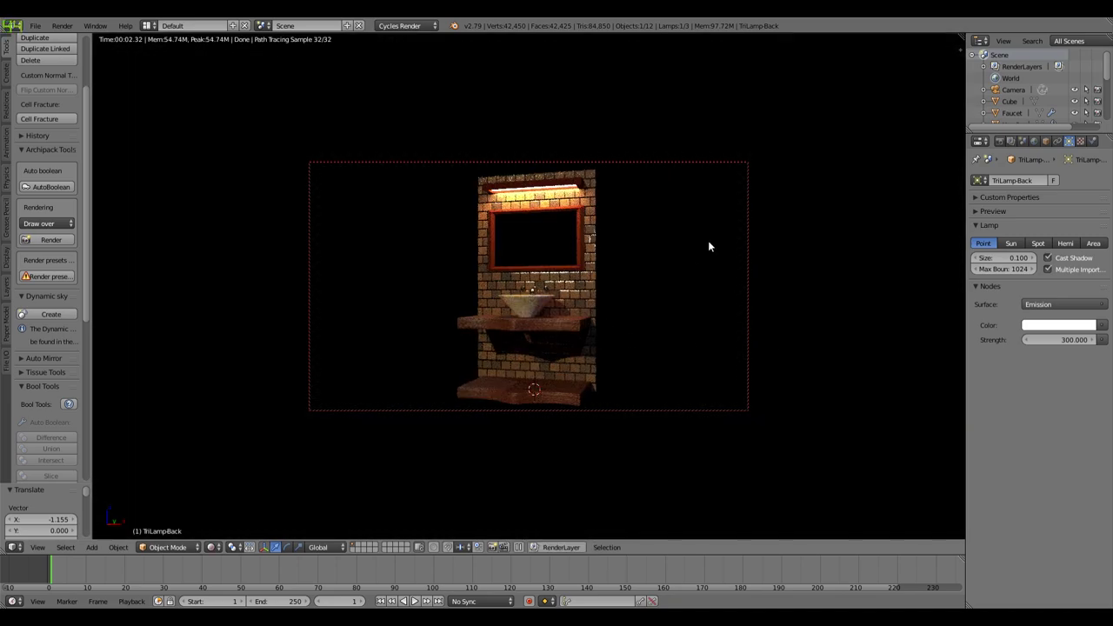
{"action": "left_click", "coordinate": [1034, 141]}
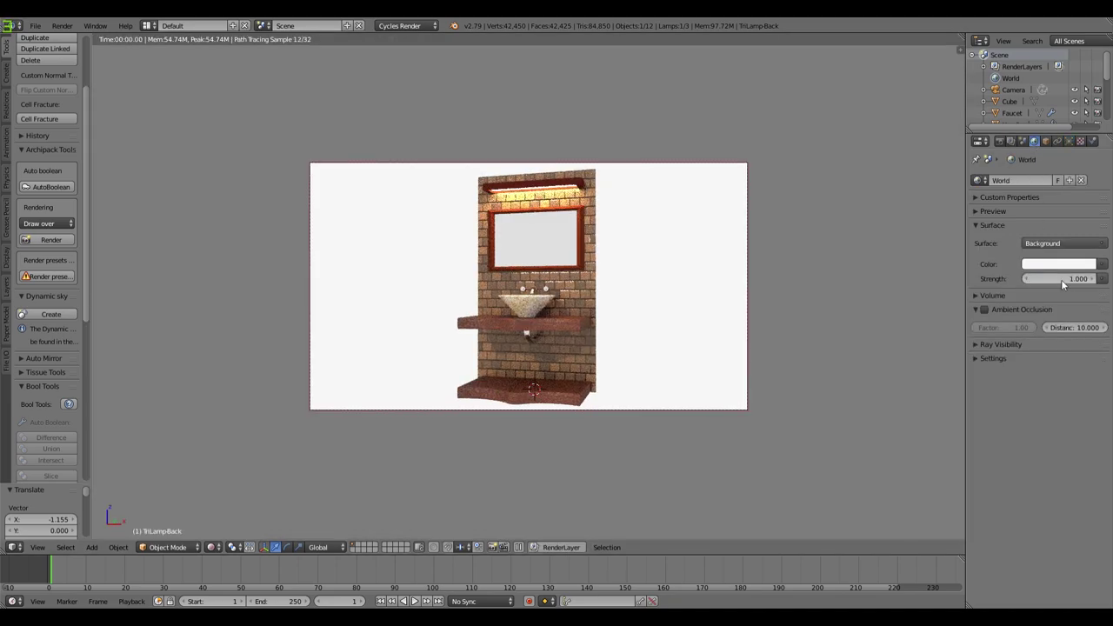